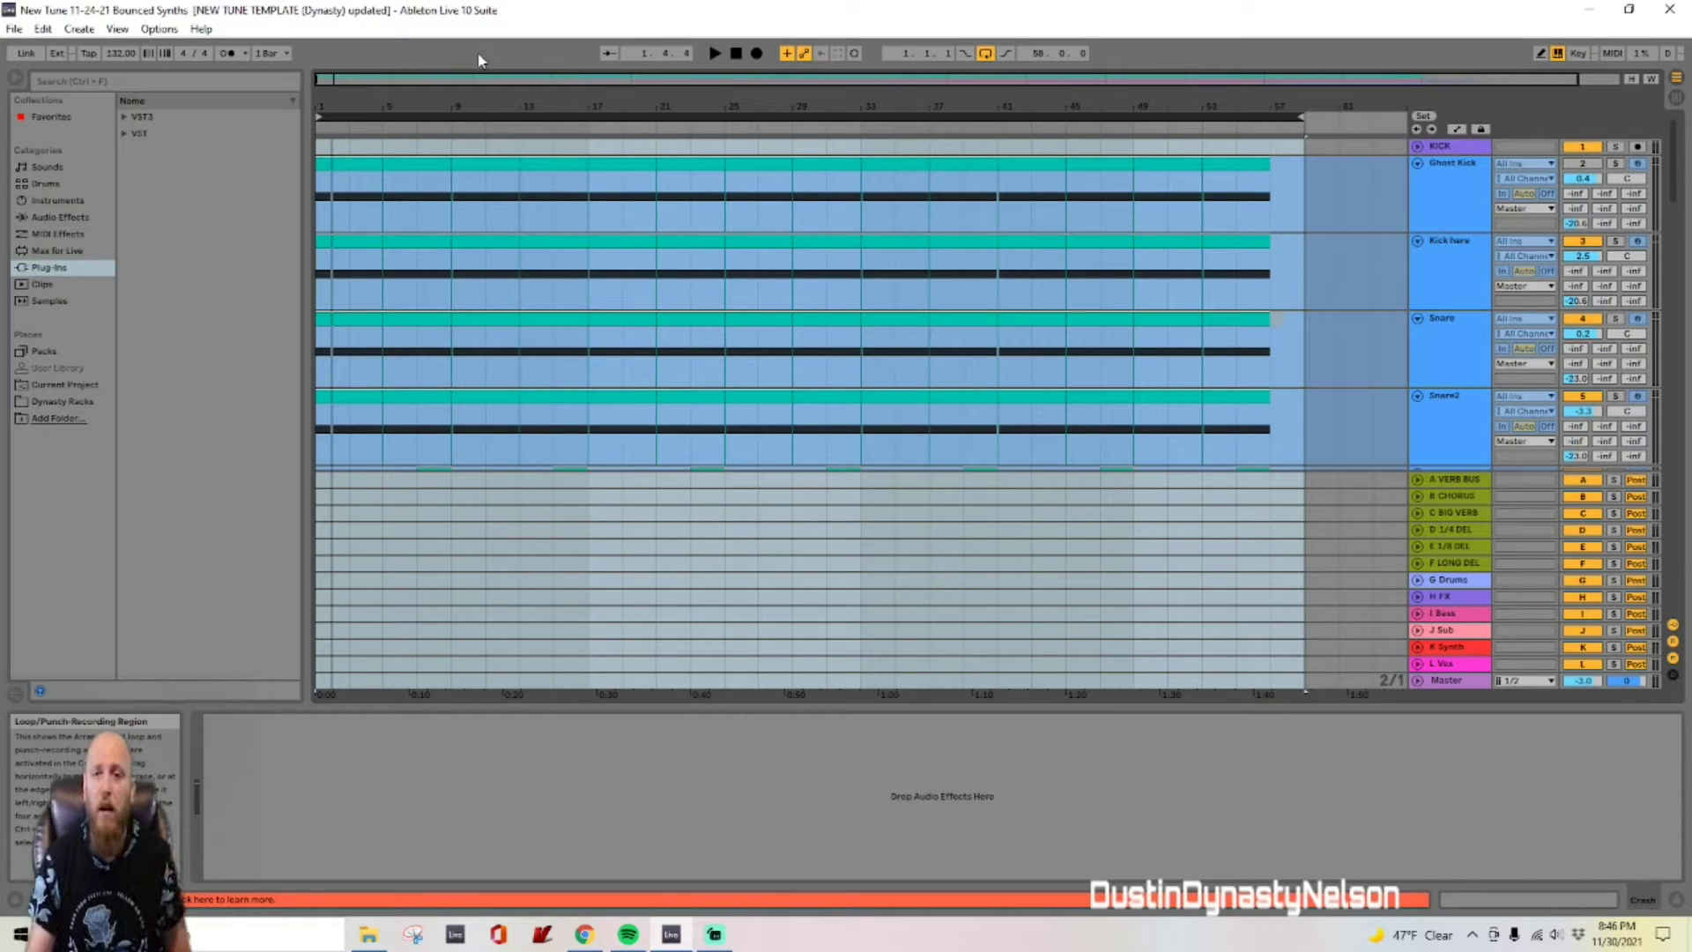
Step: Play the arrangement through from the beginning and stop playback around bar 57
key(space)
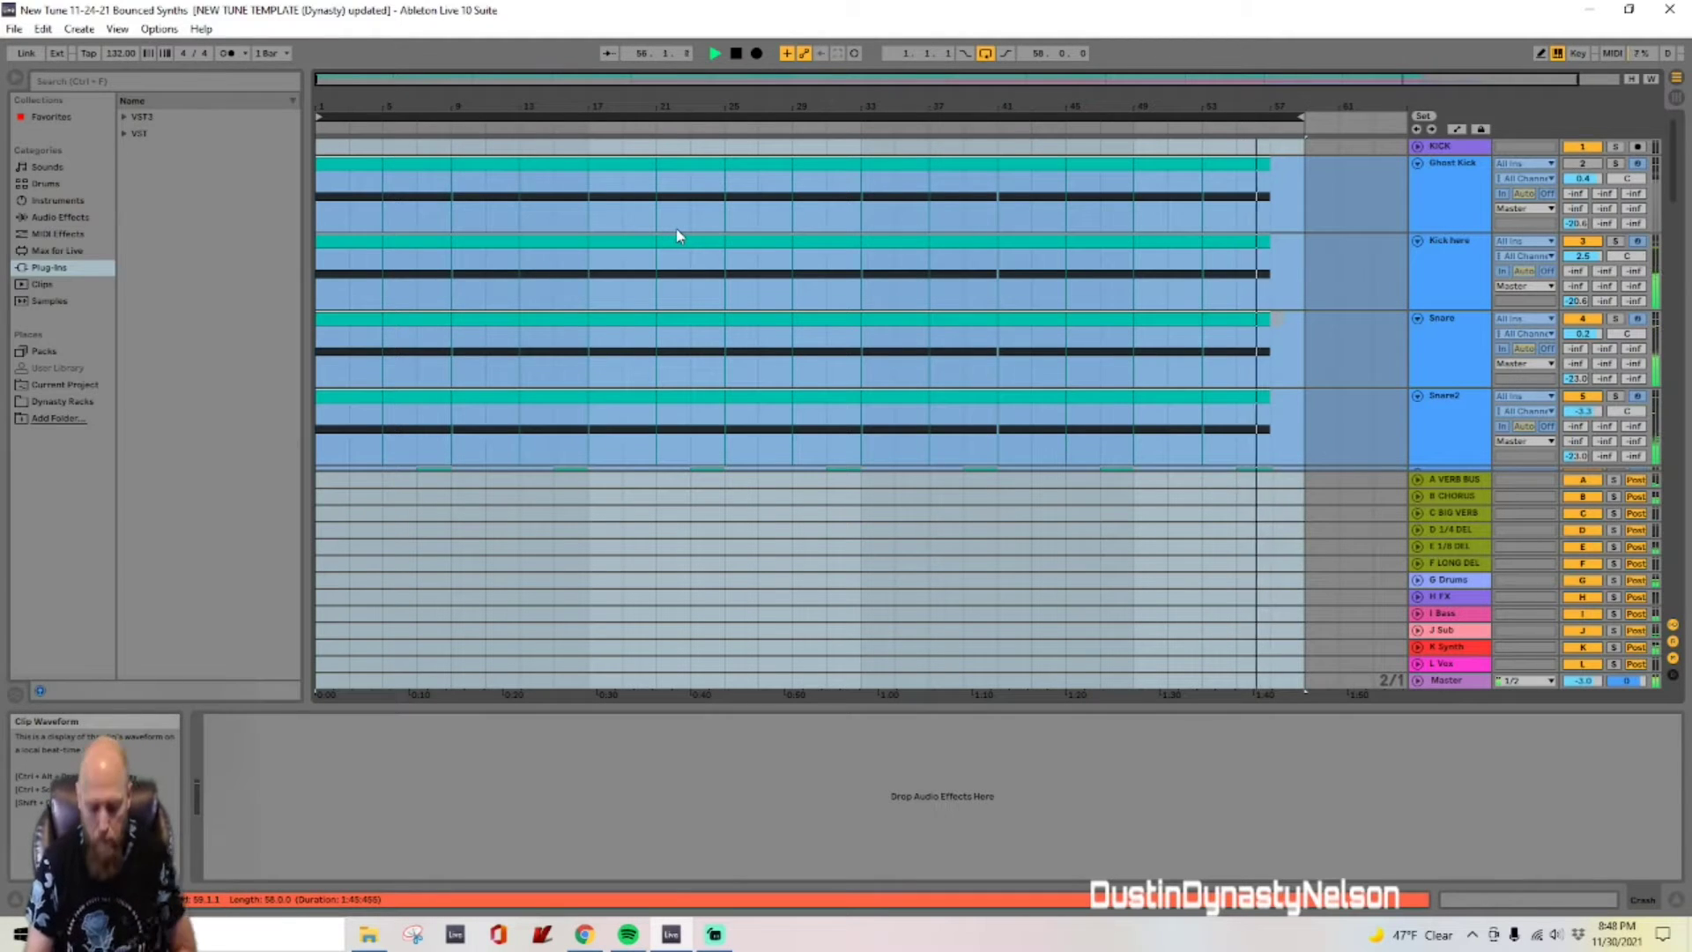
key(space)
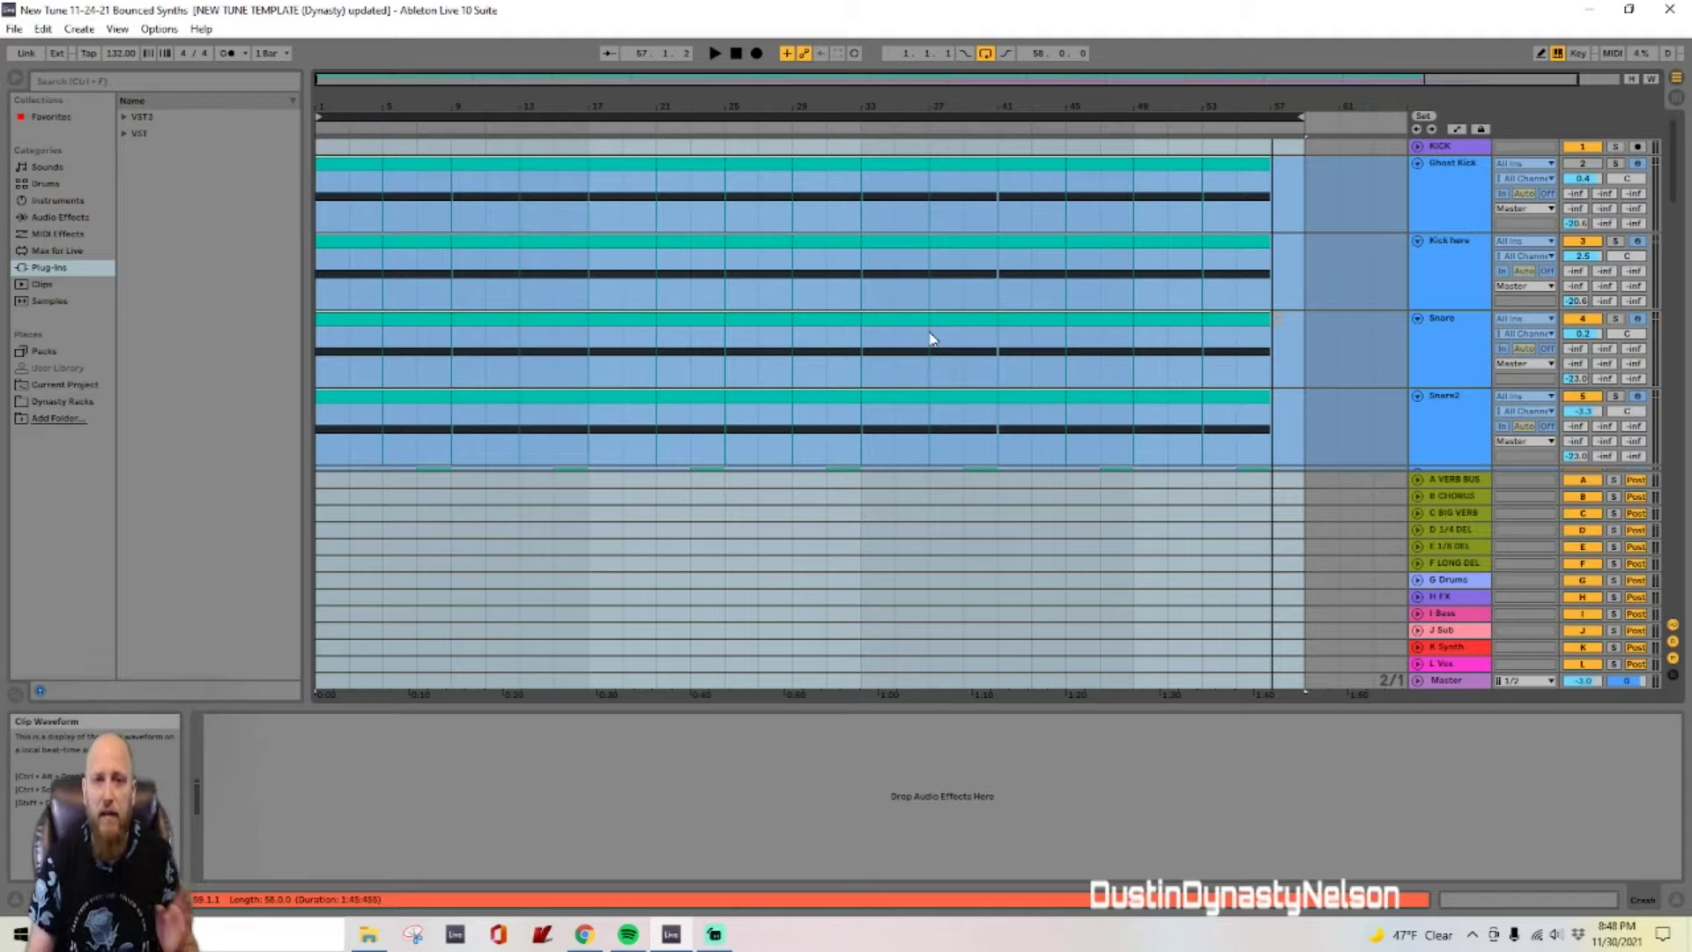
Step: Unfreeze the Kick here track
key(ctrl+a)
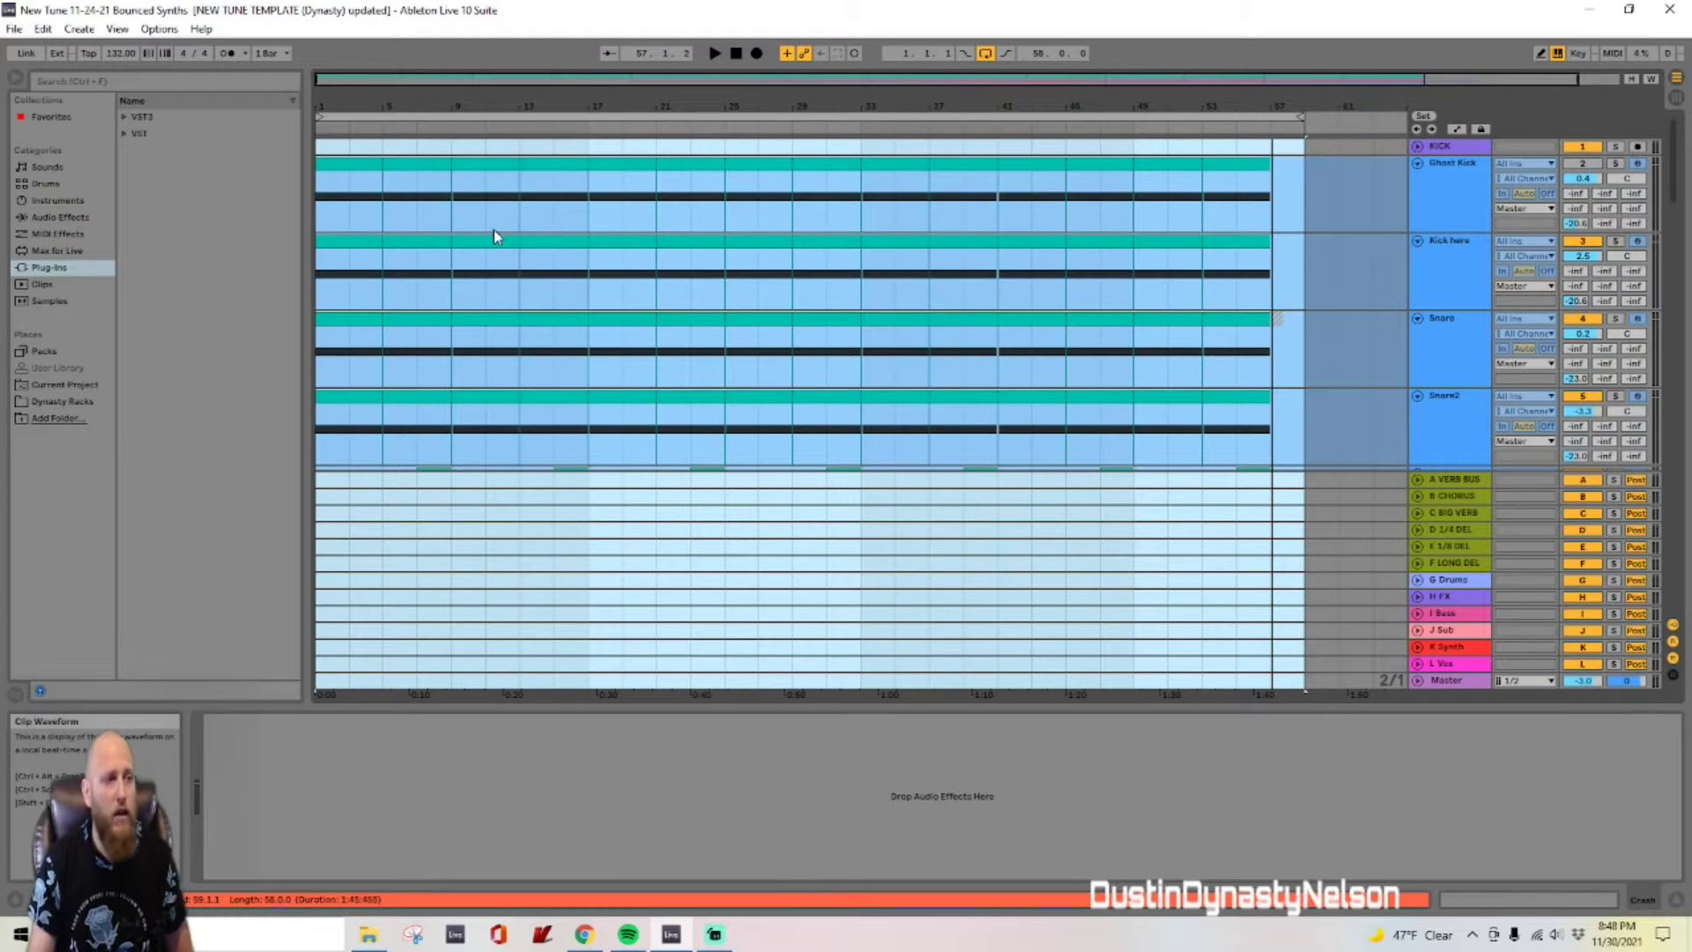
click(1454, 202)
click(1451, 273)
right_click(1440, 291)
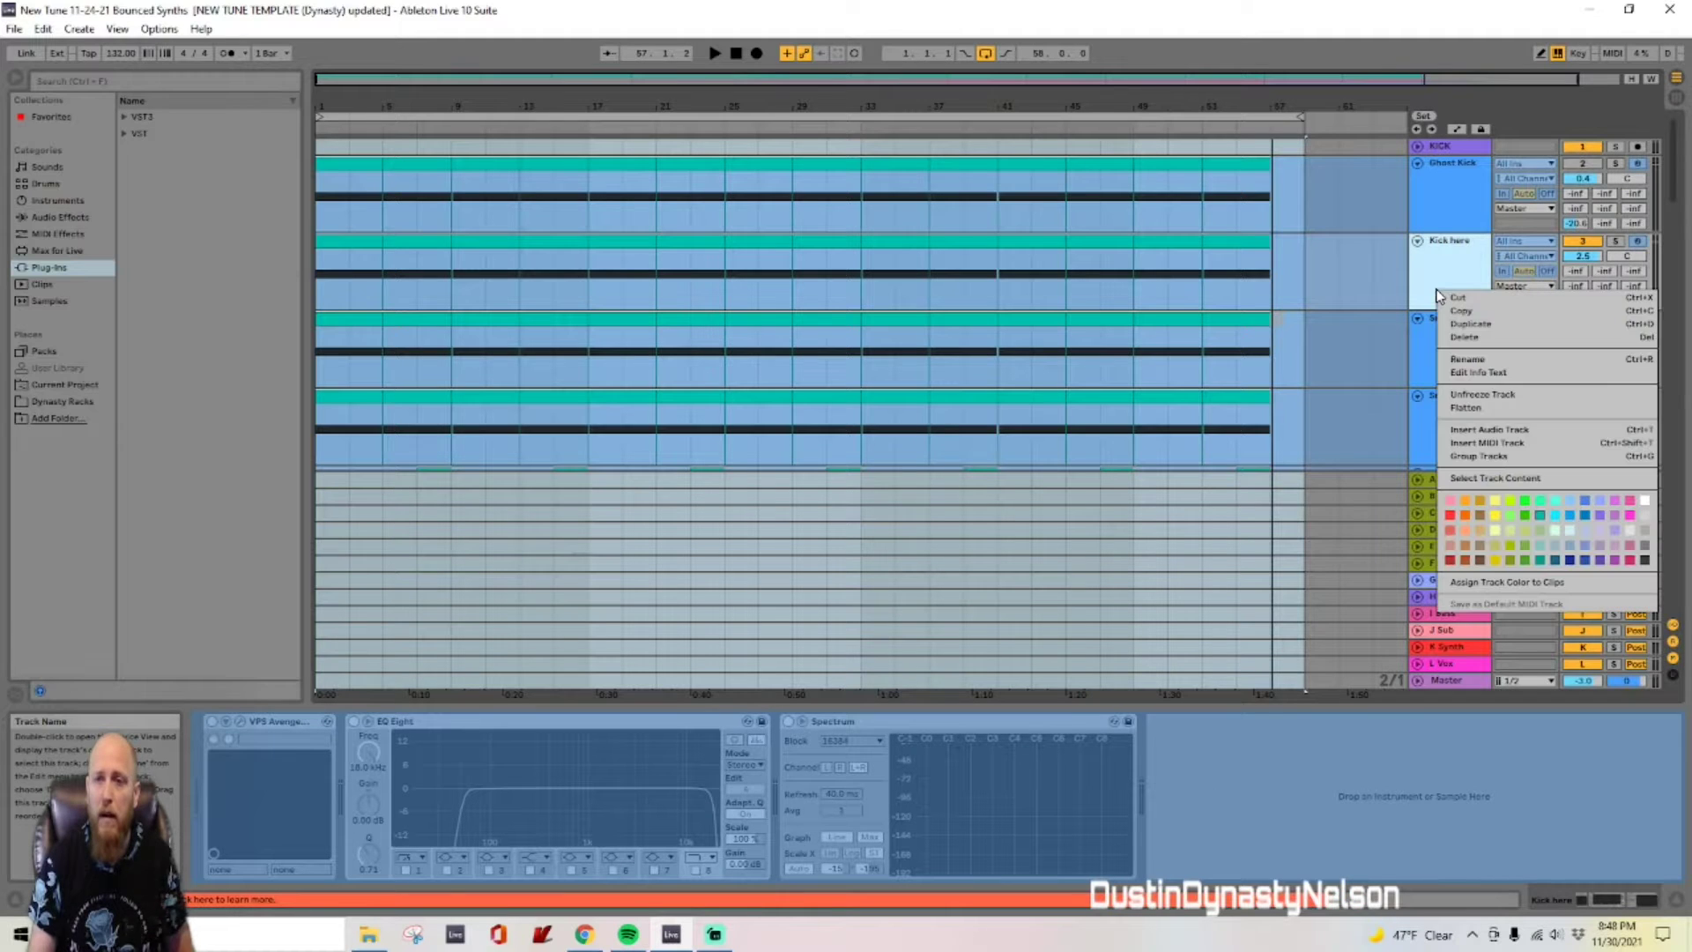
click(1481, 395)
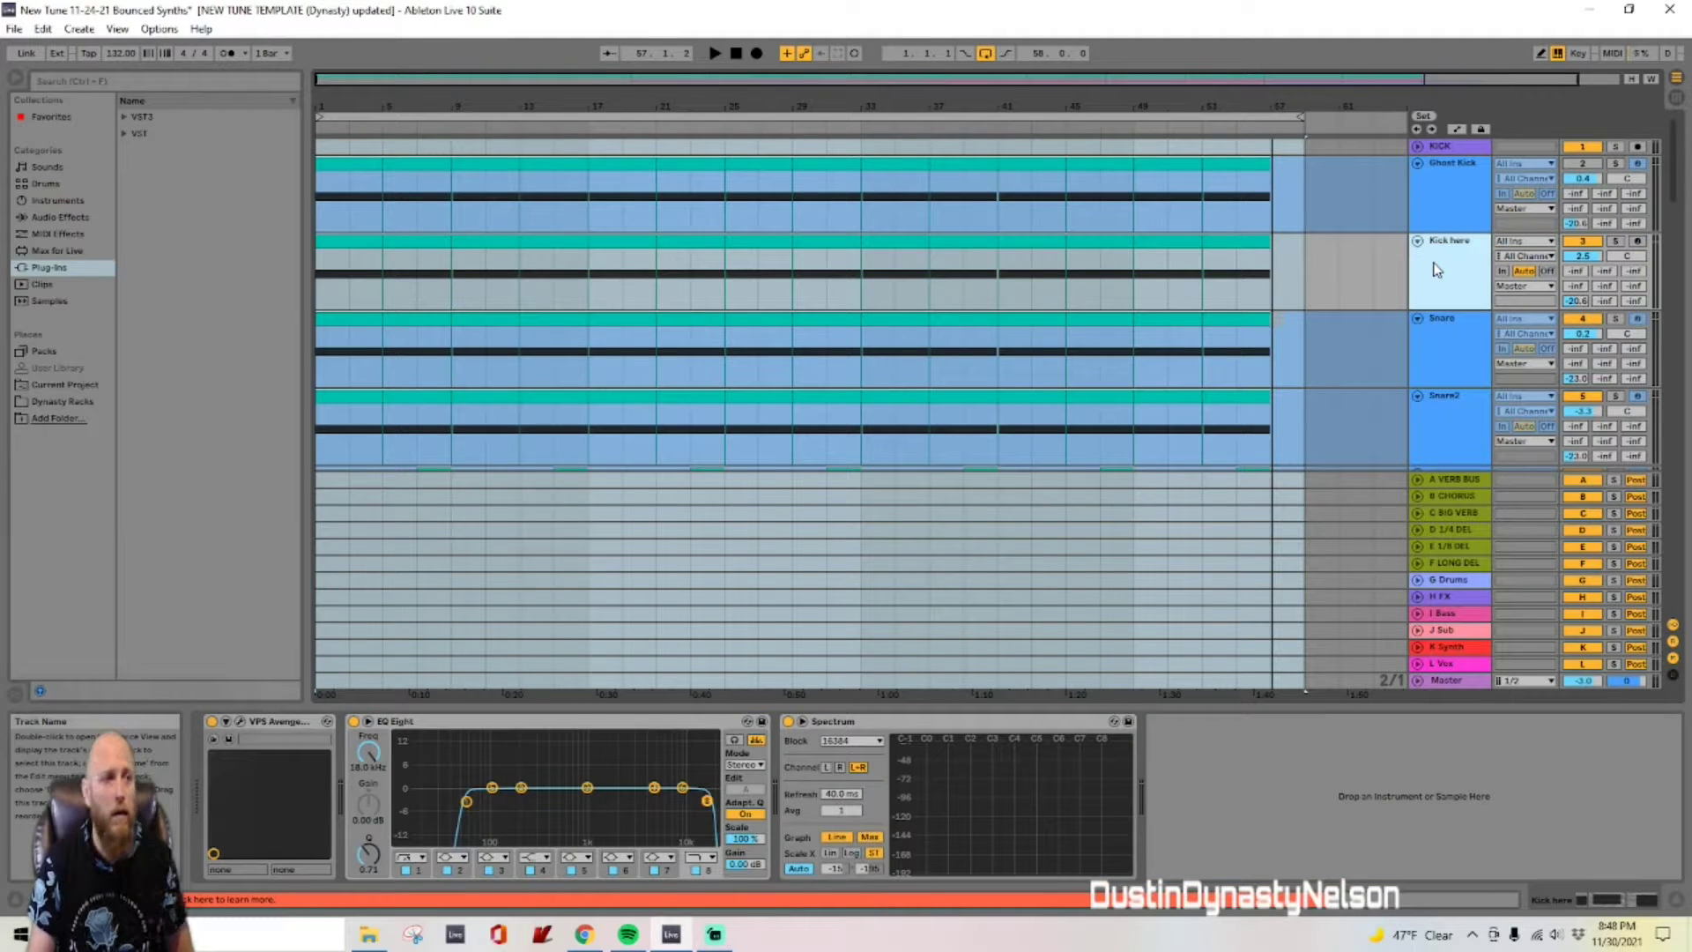
Step: Audition the Kick here track soloed and open its VPS Avenger instrument
key(space)
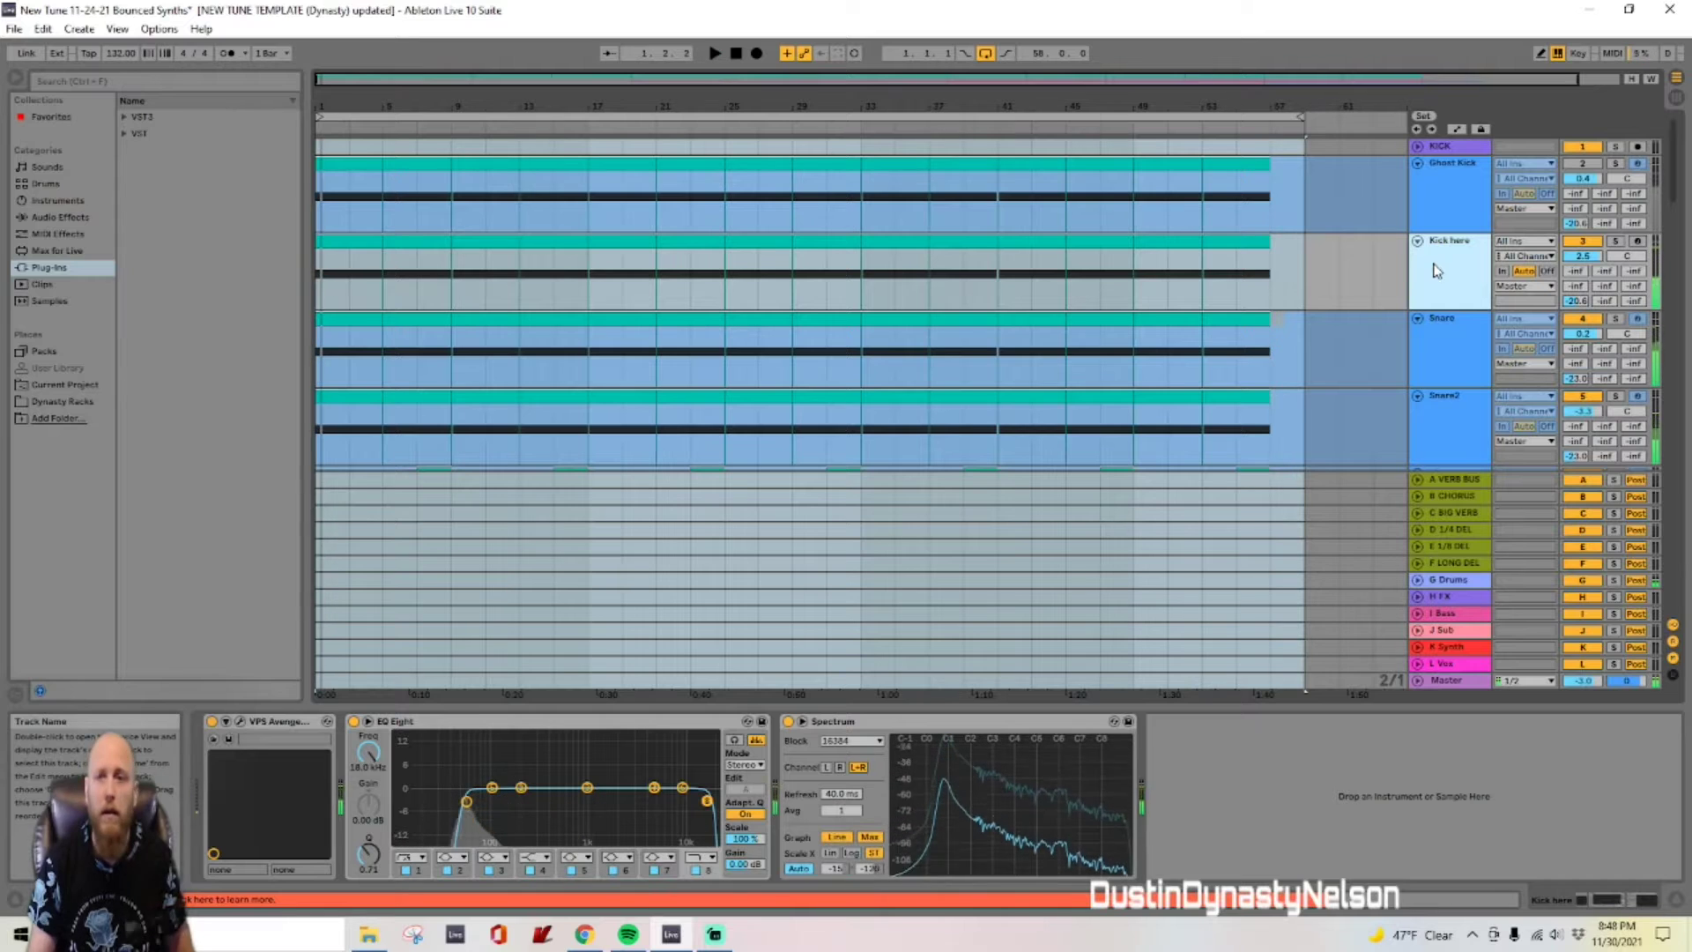
click(1436, 285)
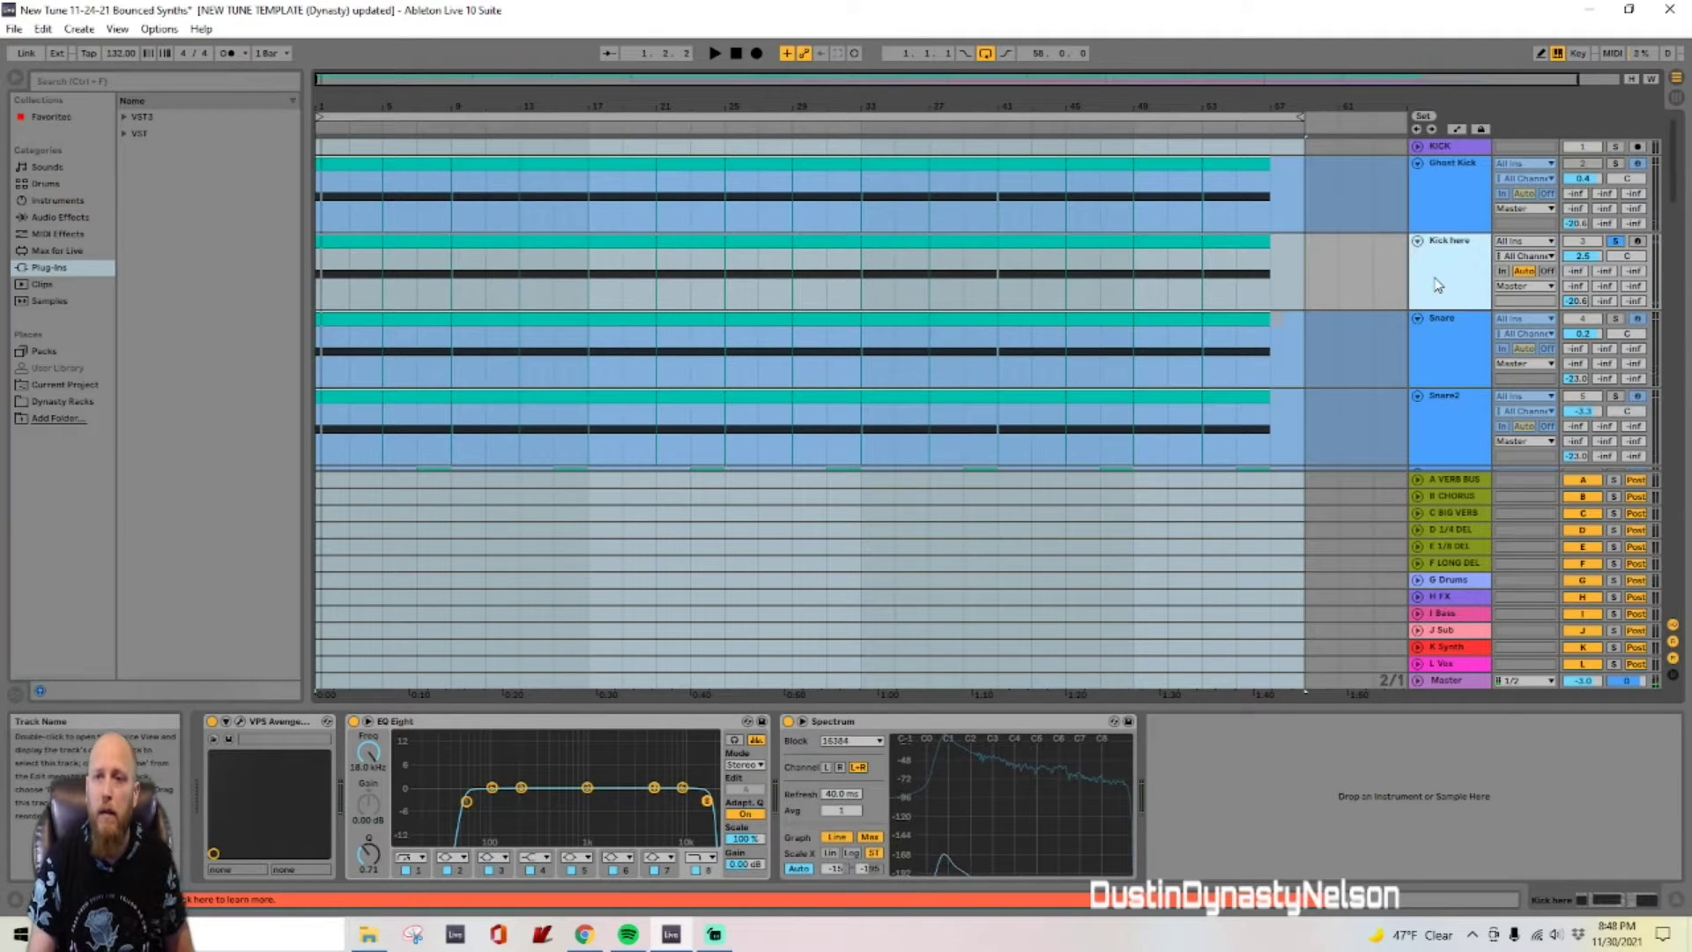
key(space)
key(space)
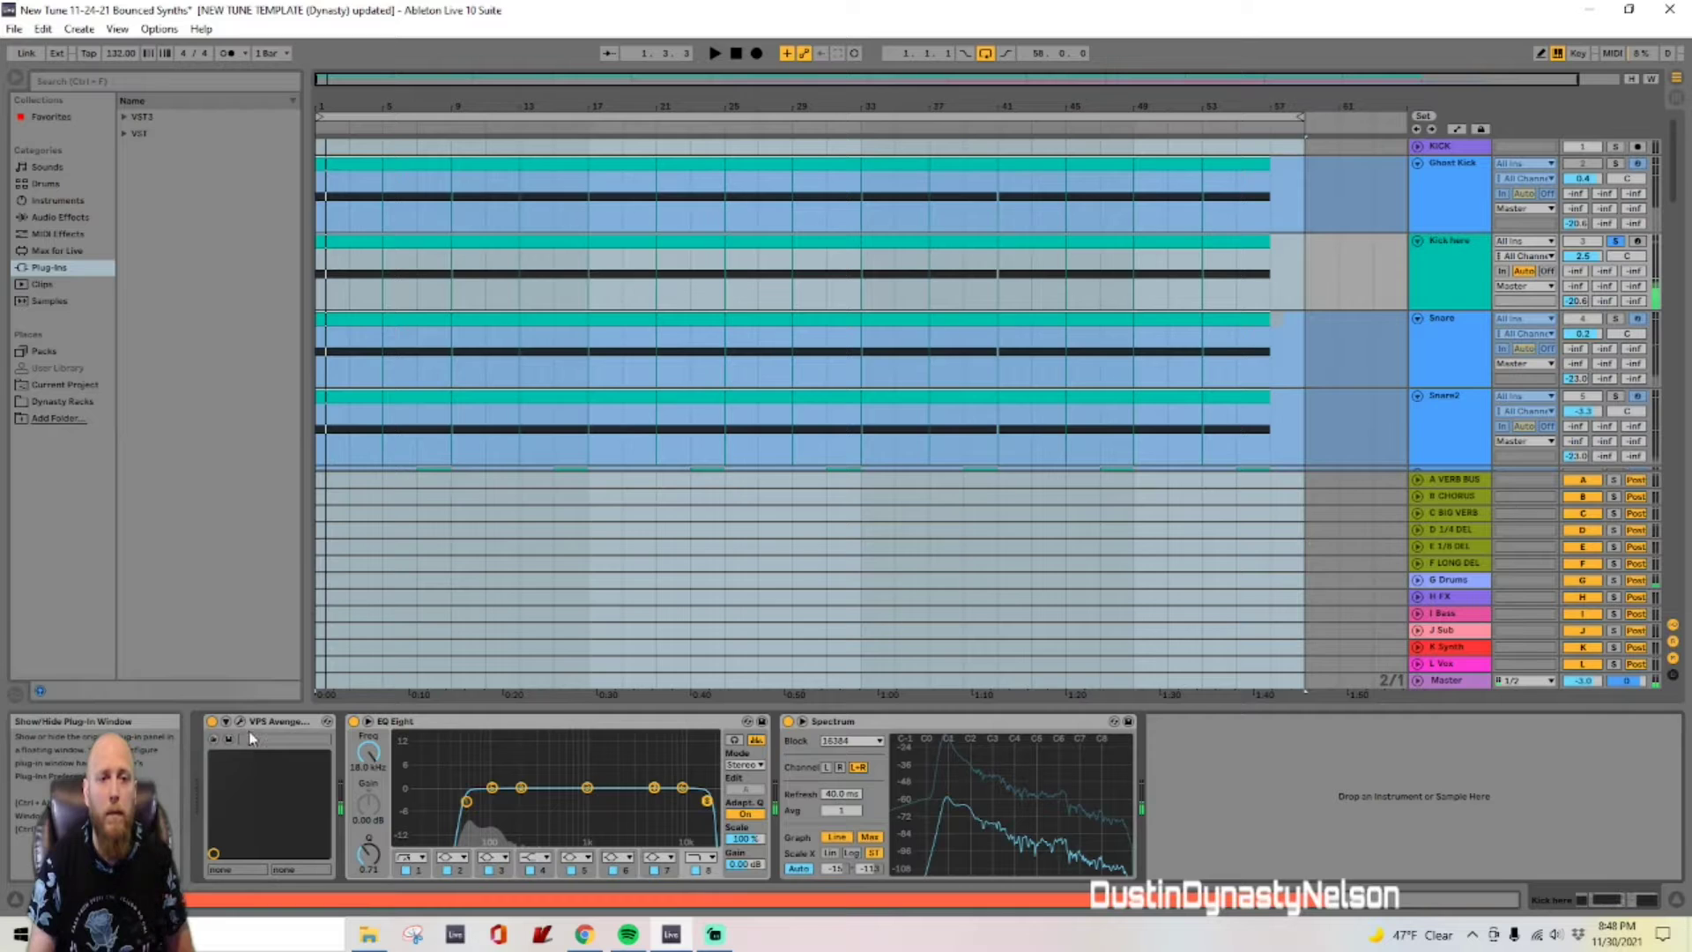
click(251, 744)
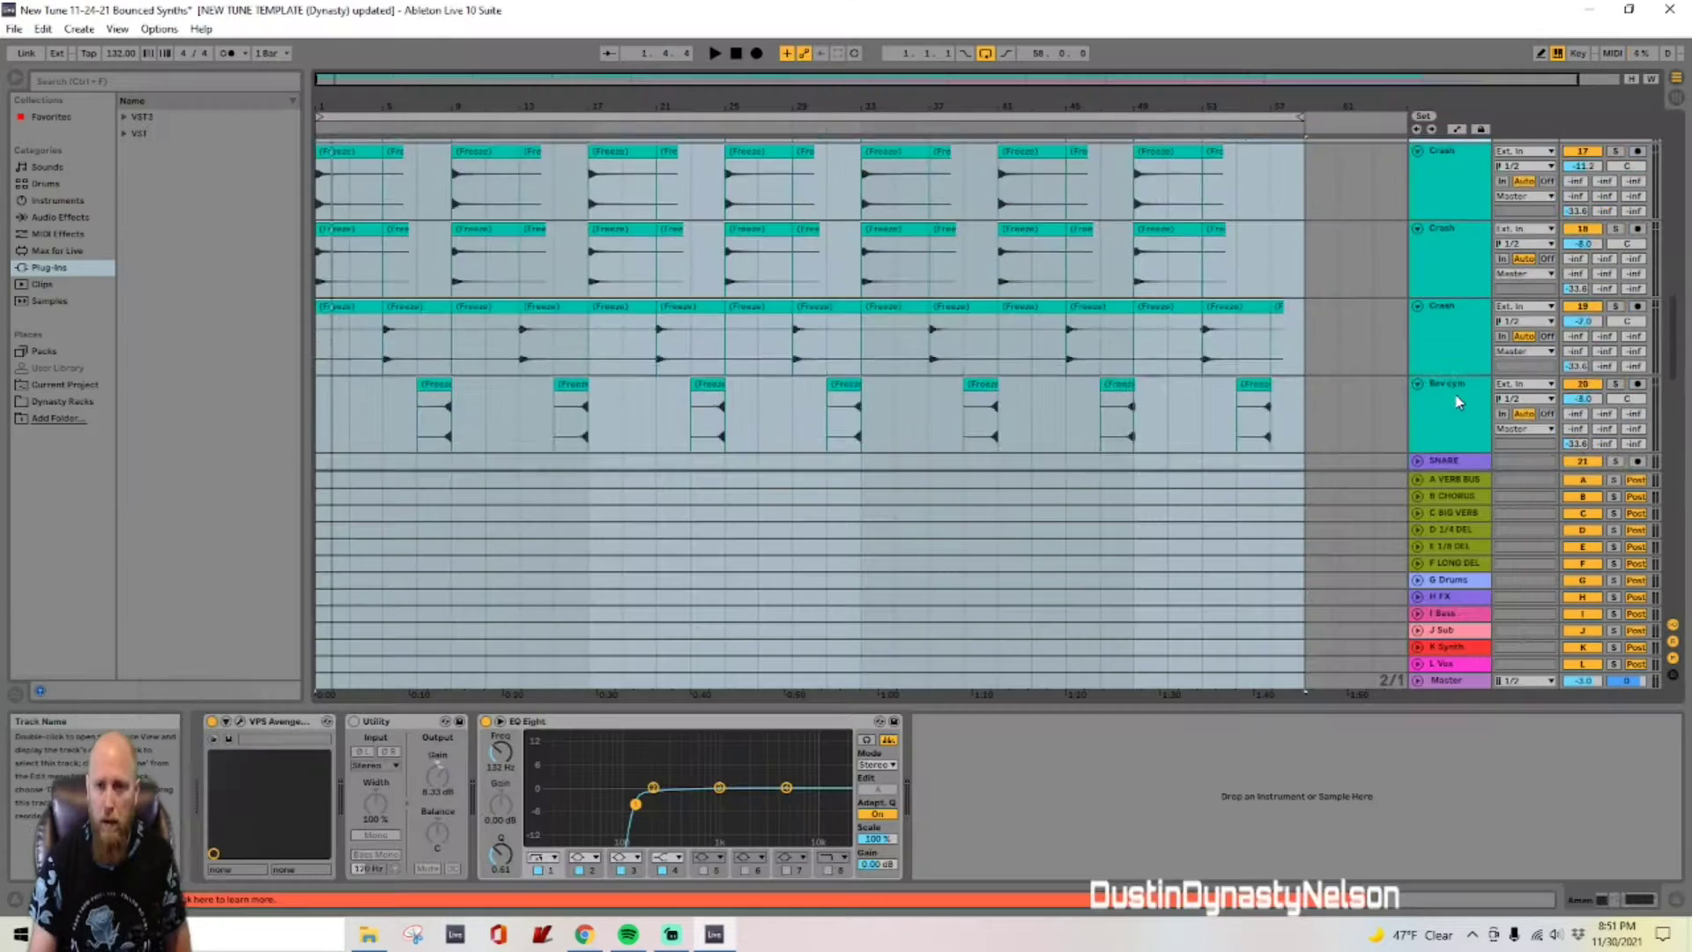
Step: Return to the Kick here track, solo it and play it back
scroll(1467, 395, up, 5)
scroll(1467, 397, up, 10)
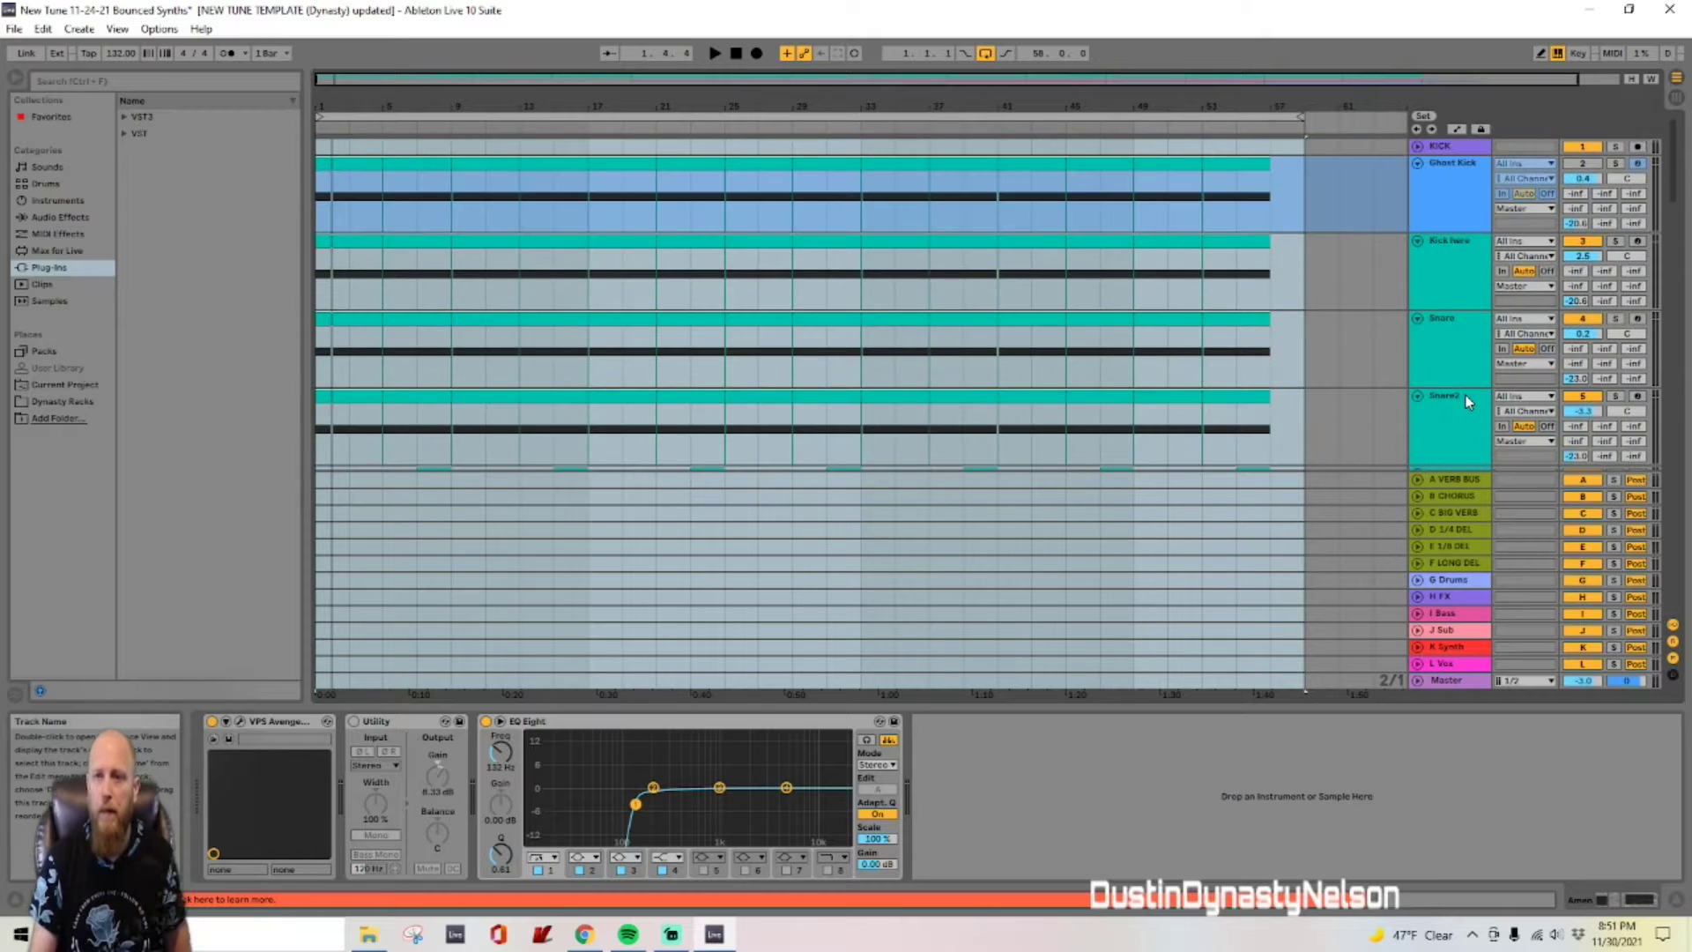
click(1459, 265)
click(1616, 241)
key(space)
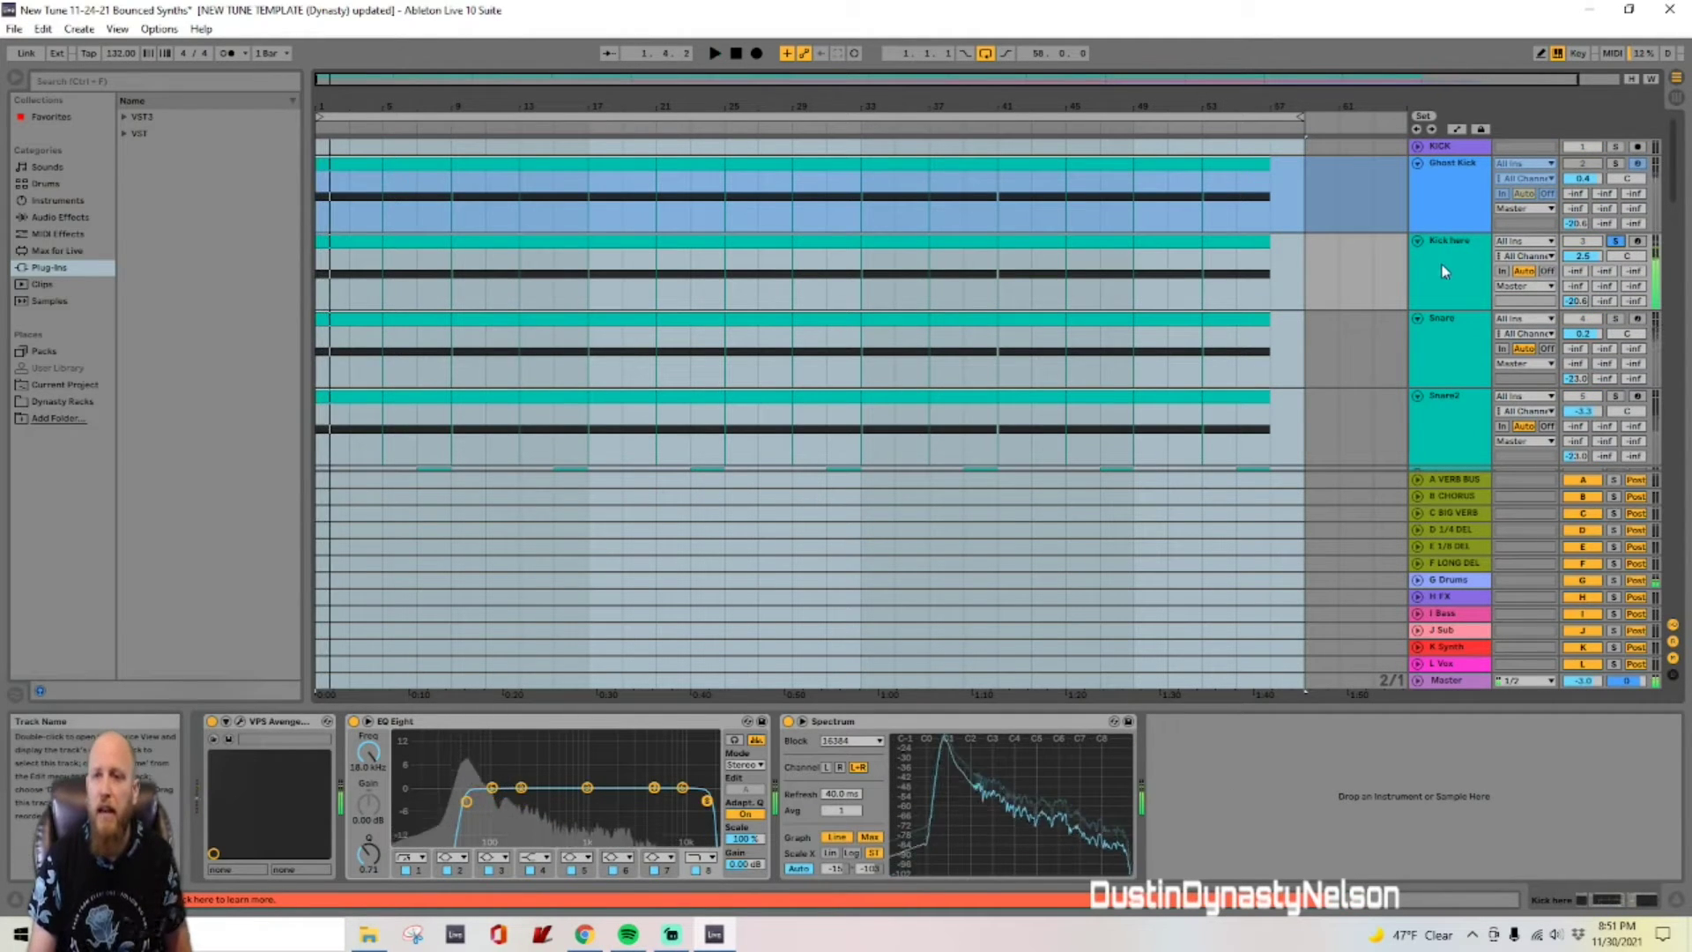
Step: Inspect the drum kit in the kick's VPS Avenger, including its Equalizer and Multiband Dist effect settings
click(240, 728)
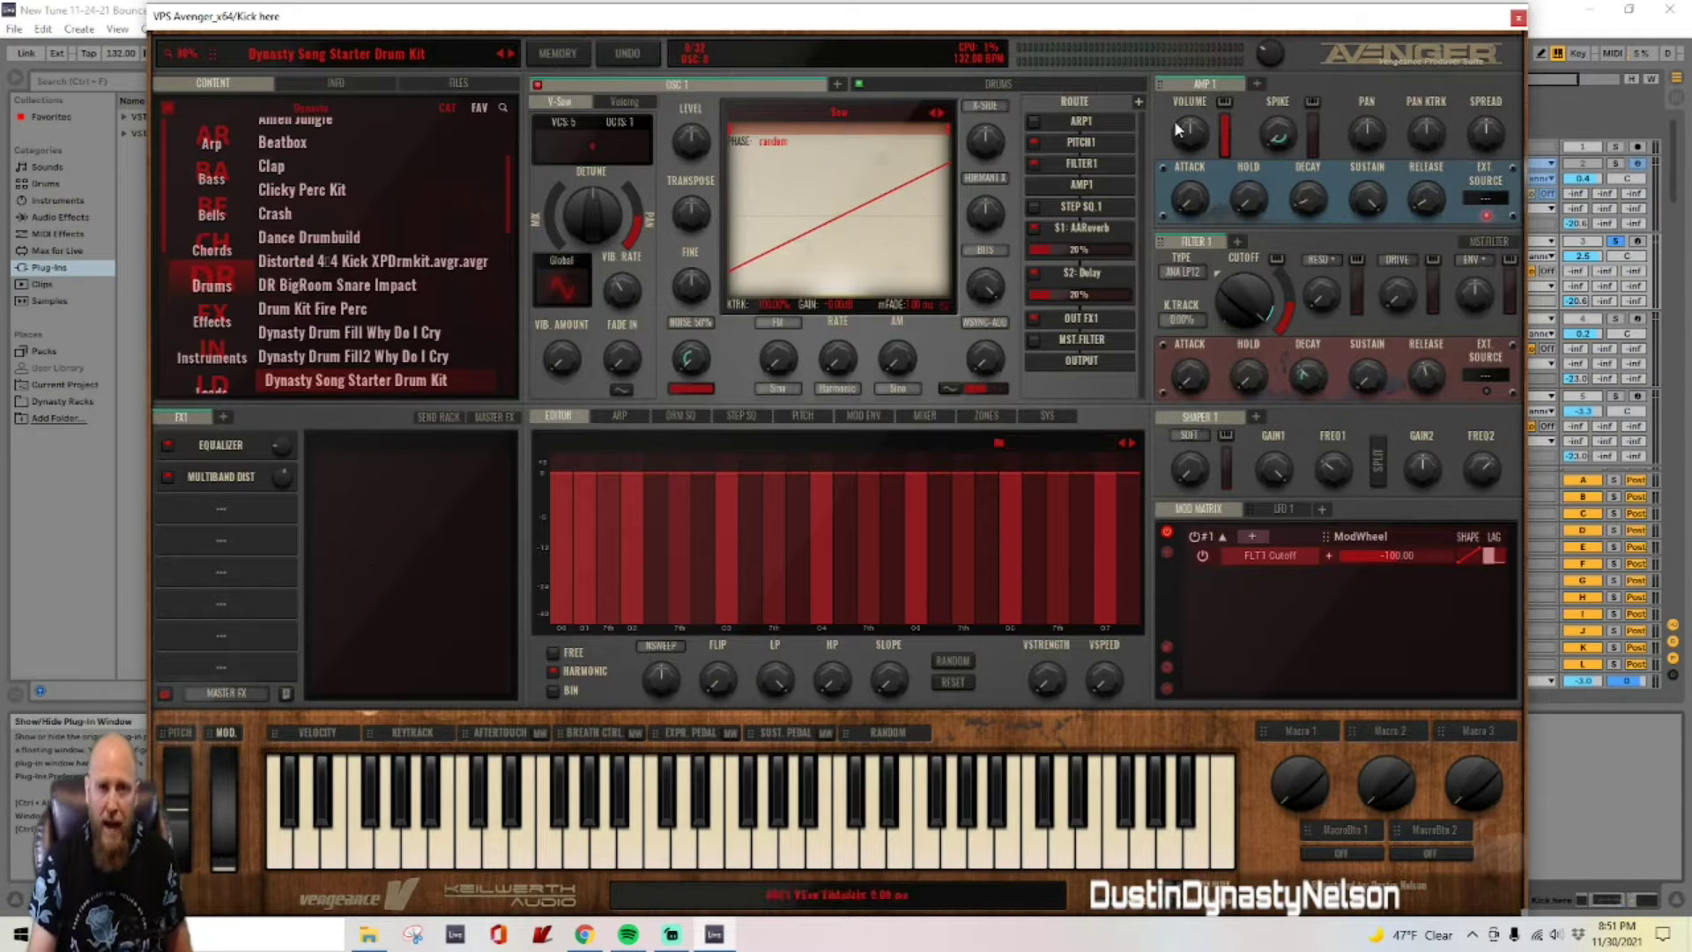
click(1035, 81)
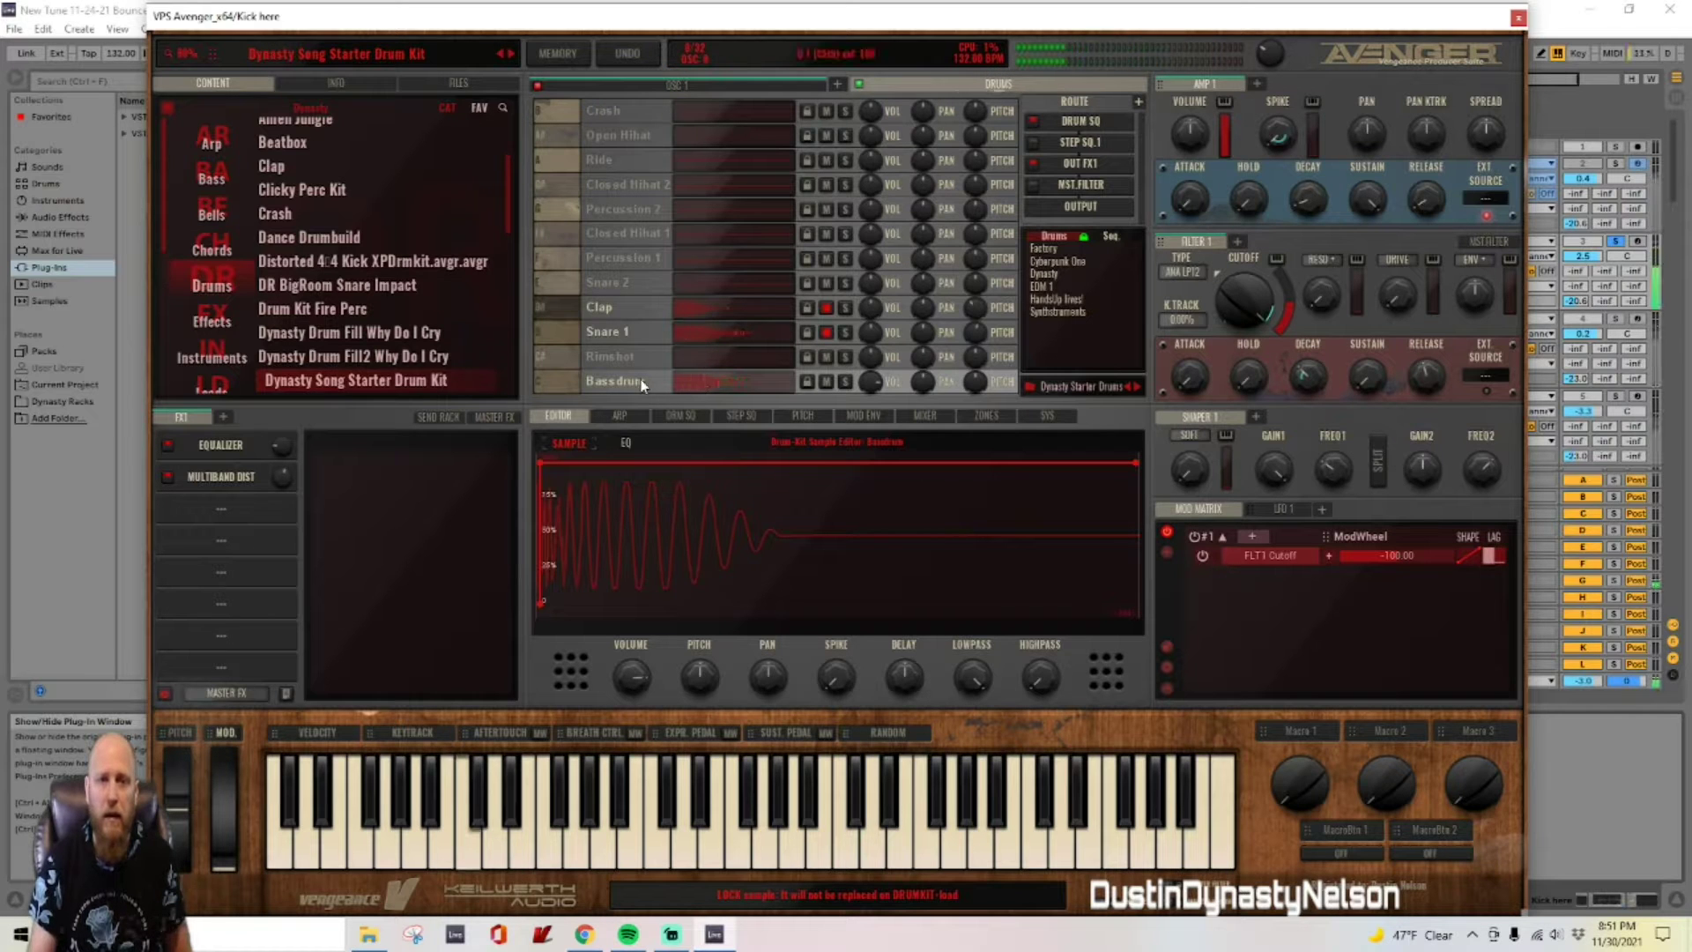
click(186, 452)
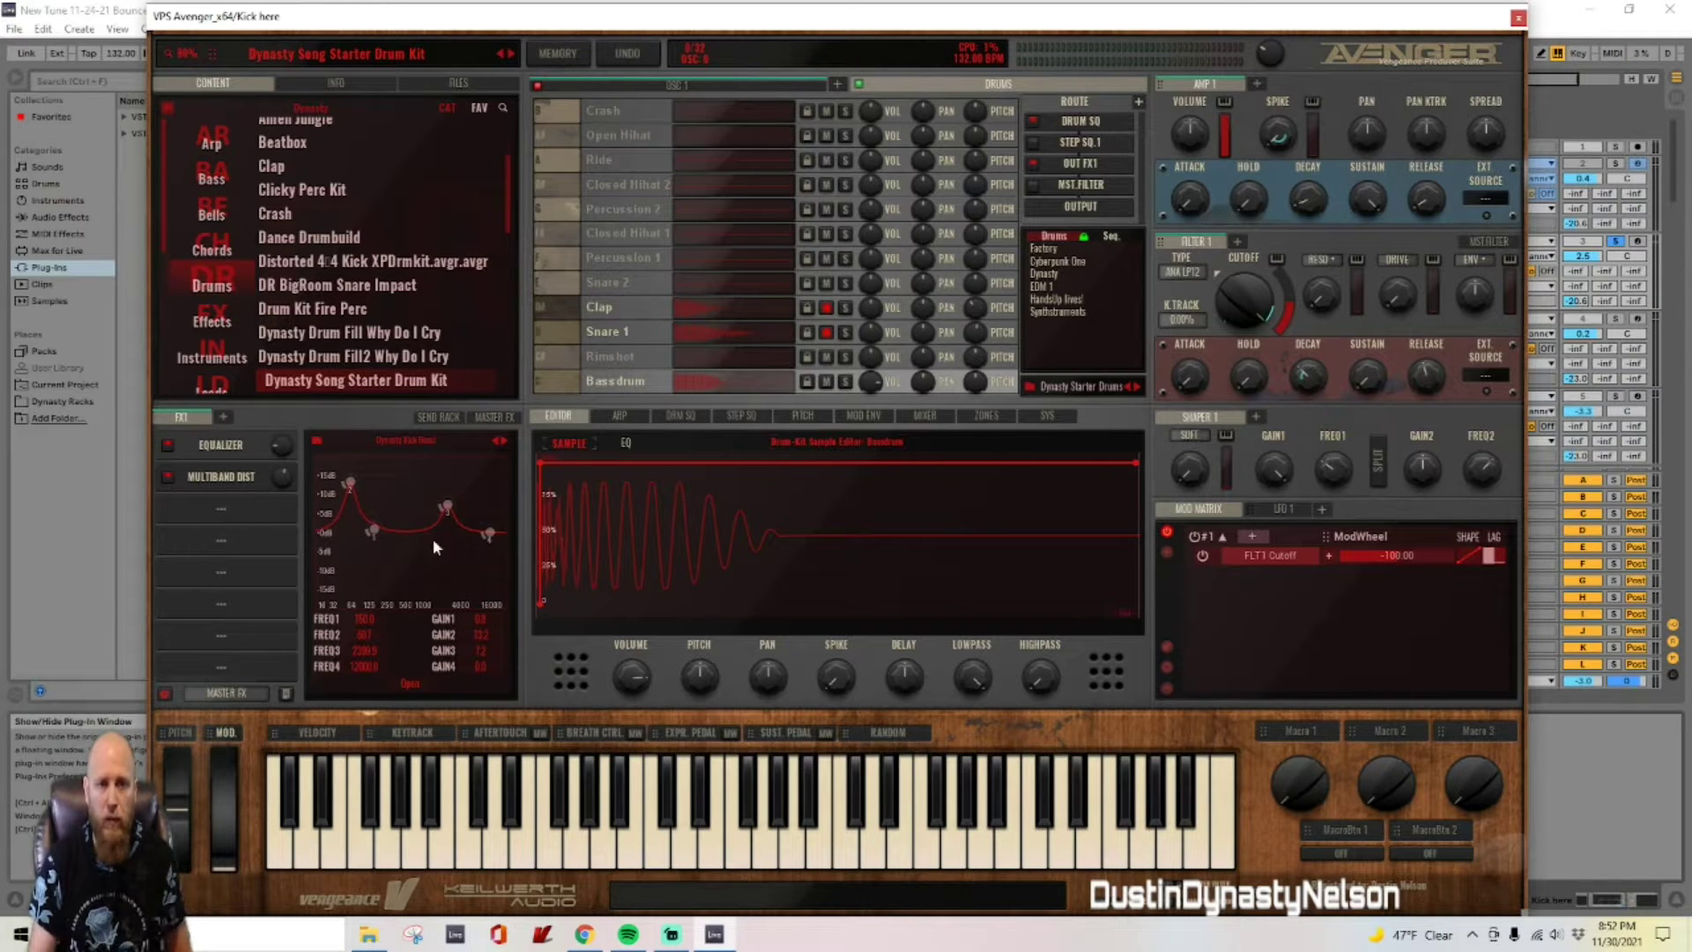
click(222, 480)
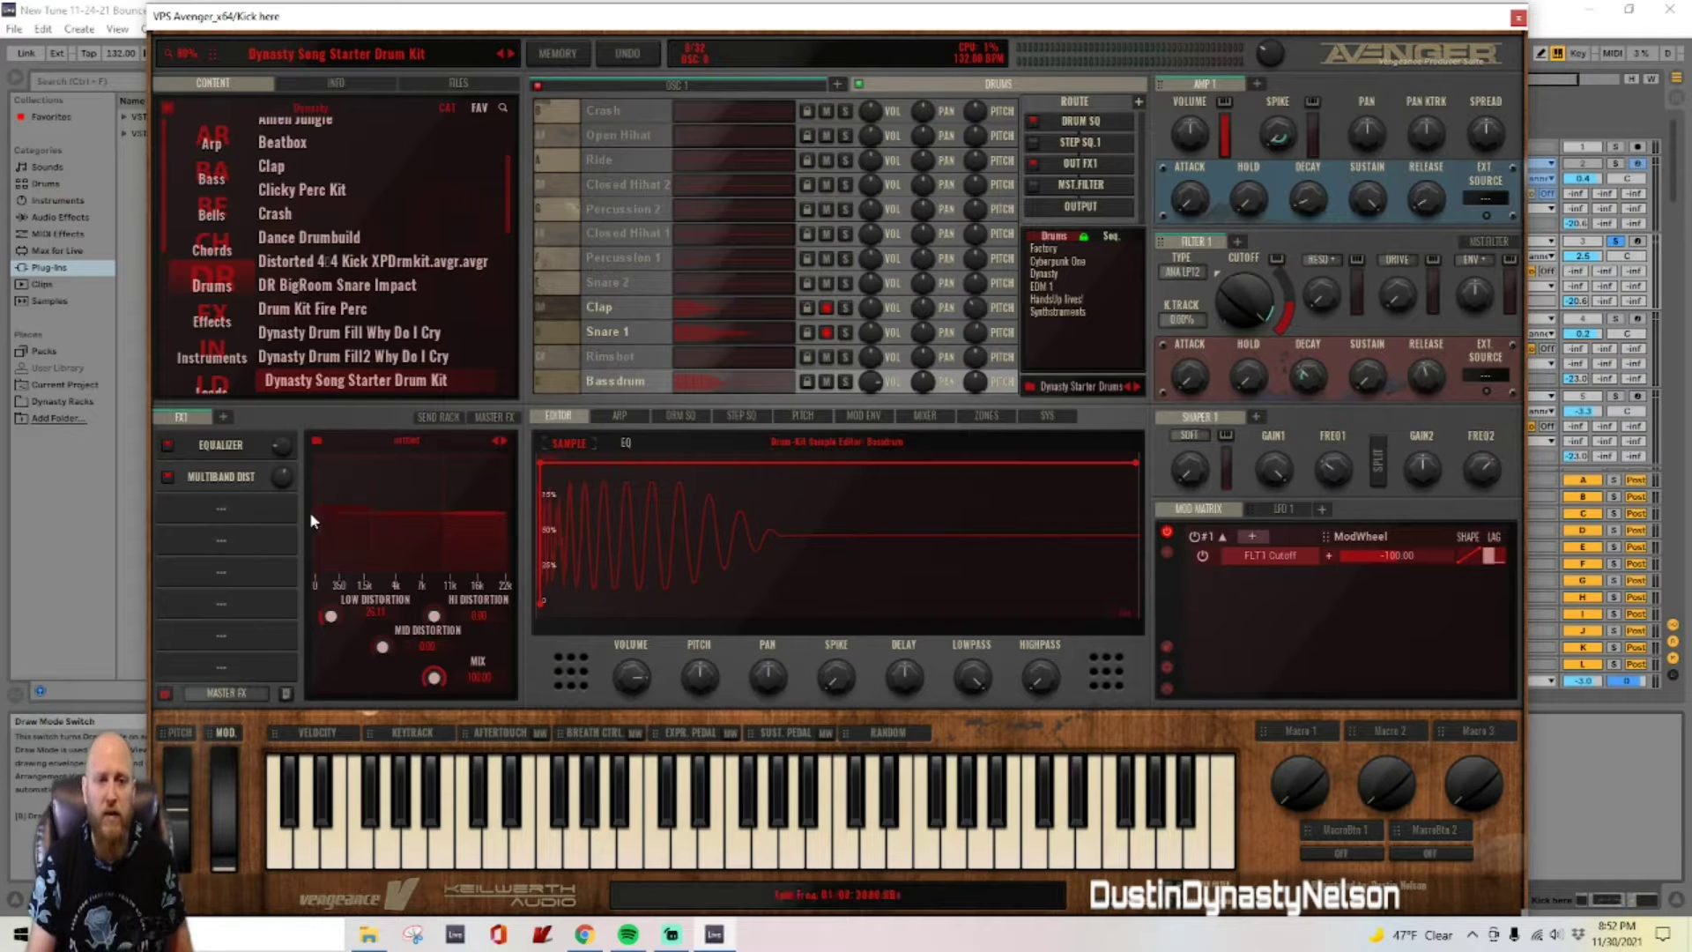
click(1518, 18)
click(1616, 241)
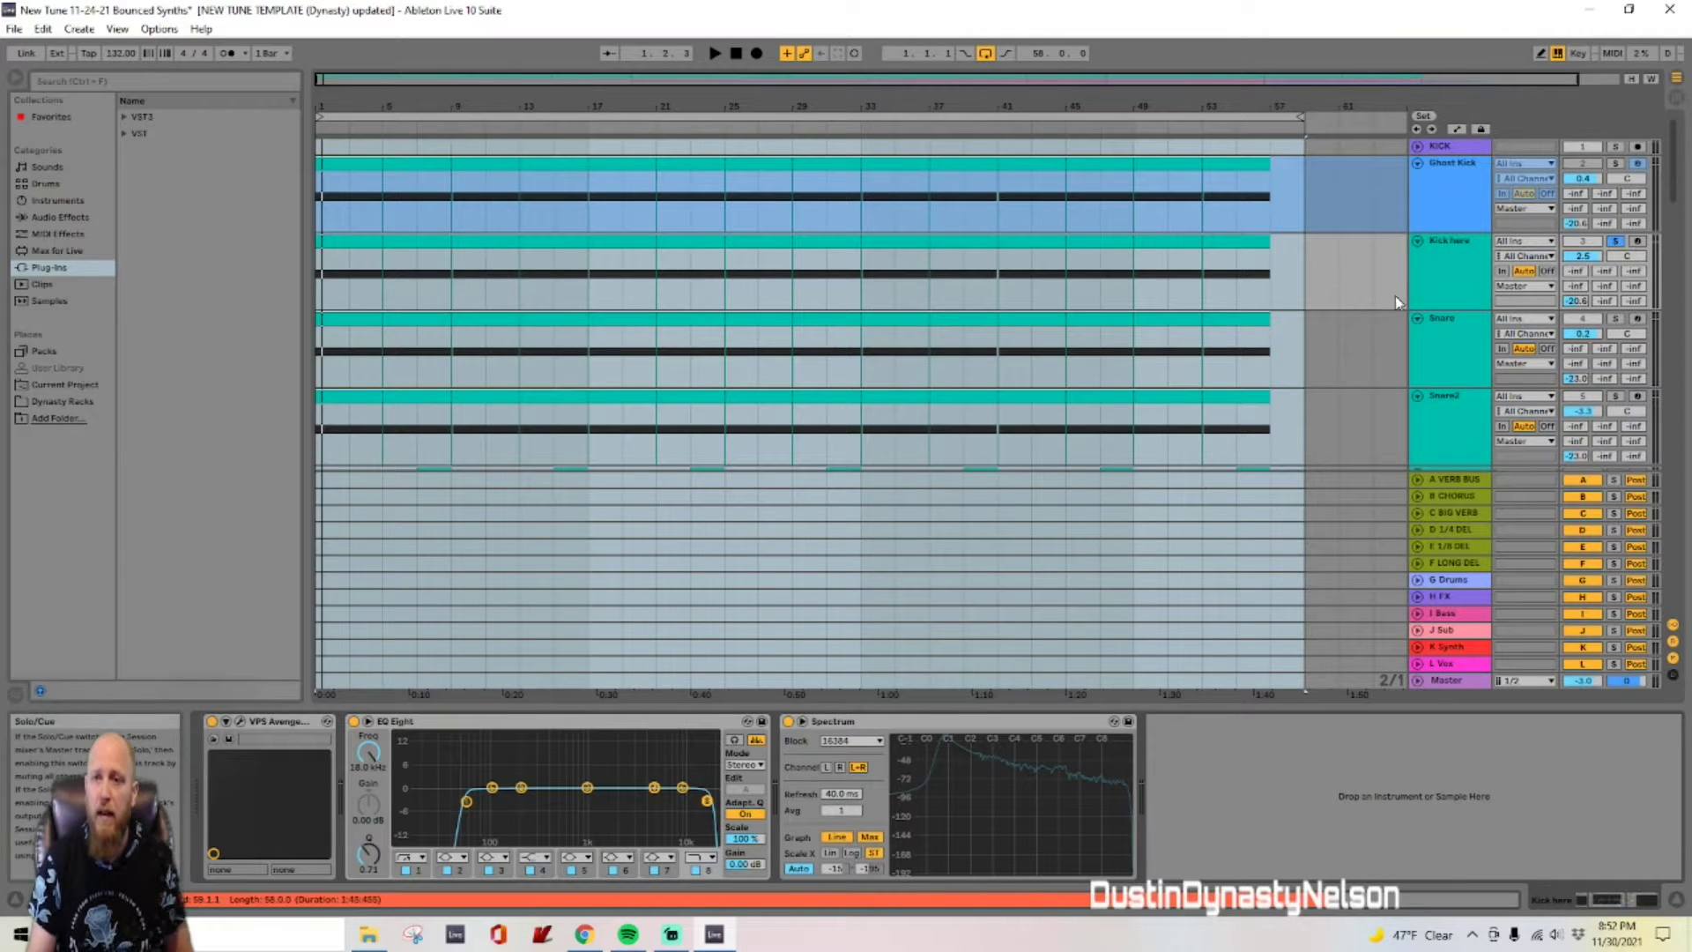
Step: Compare the kick with Avenger's Equalizer and Multiband Dist bypassed and enabled during playback, leaving both effects on
click(238, 721)
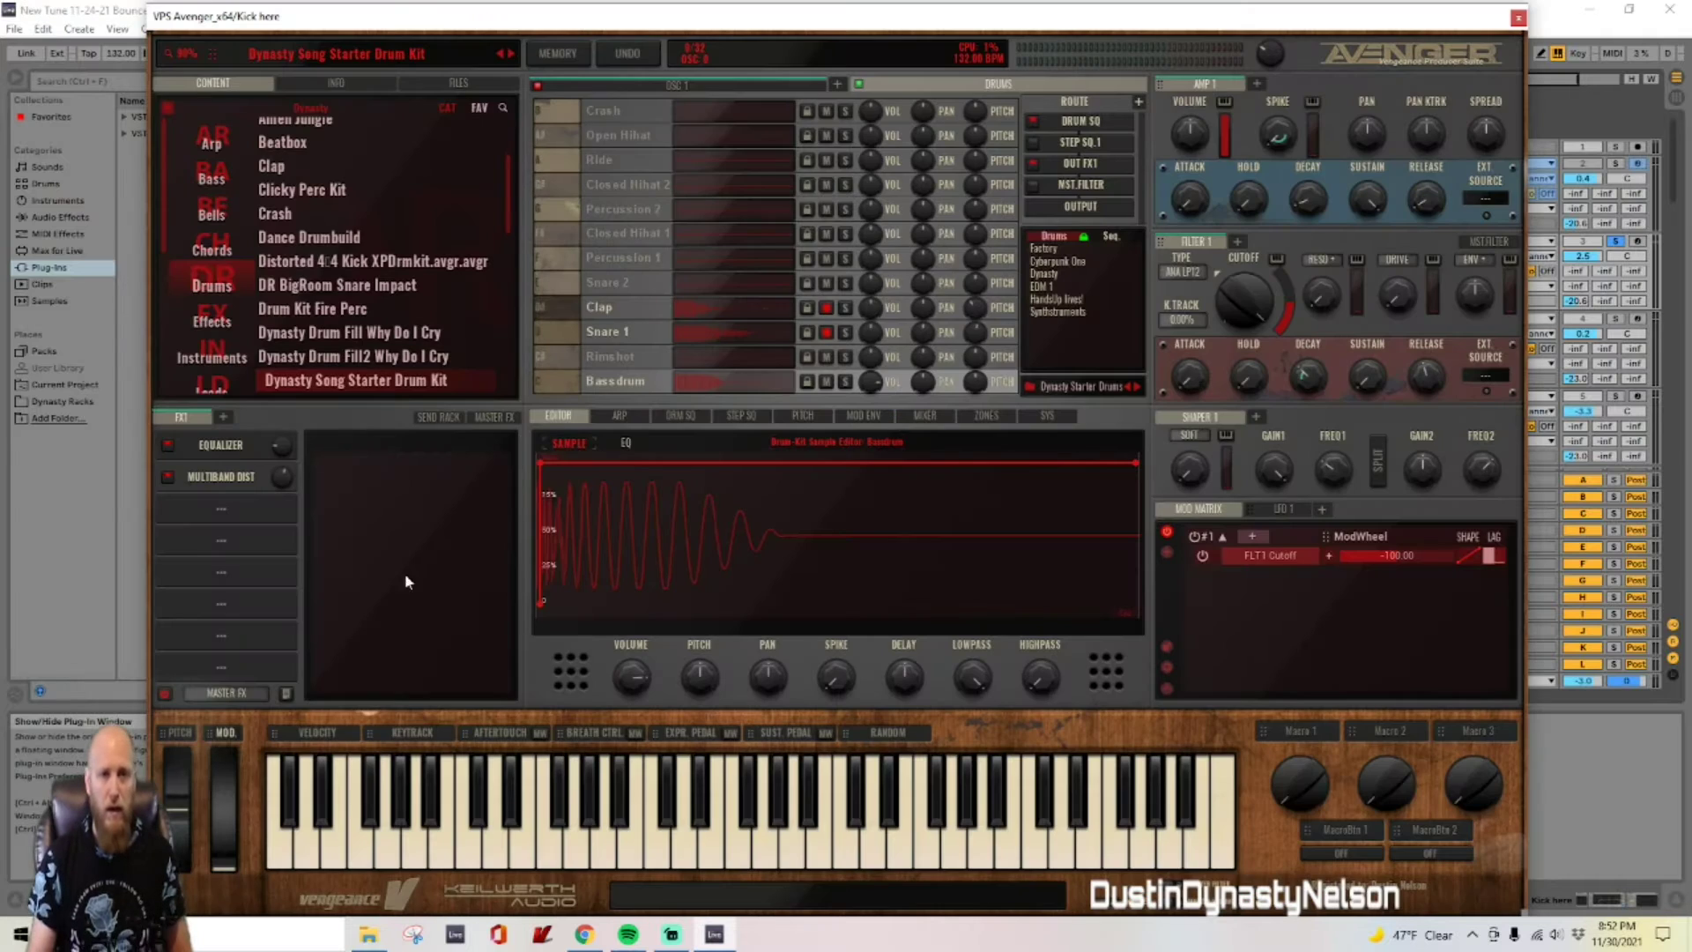
click(167, 446)
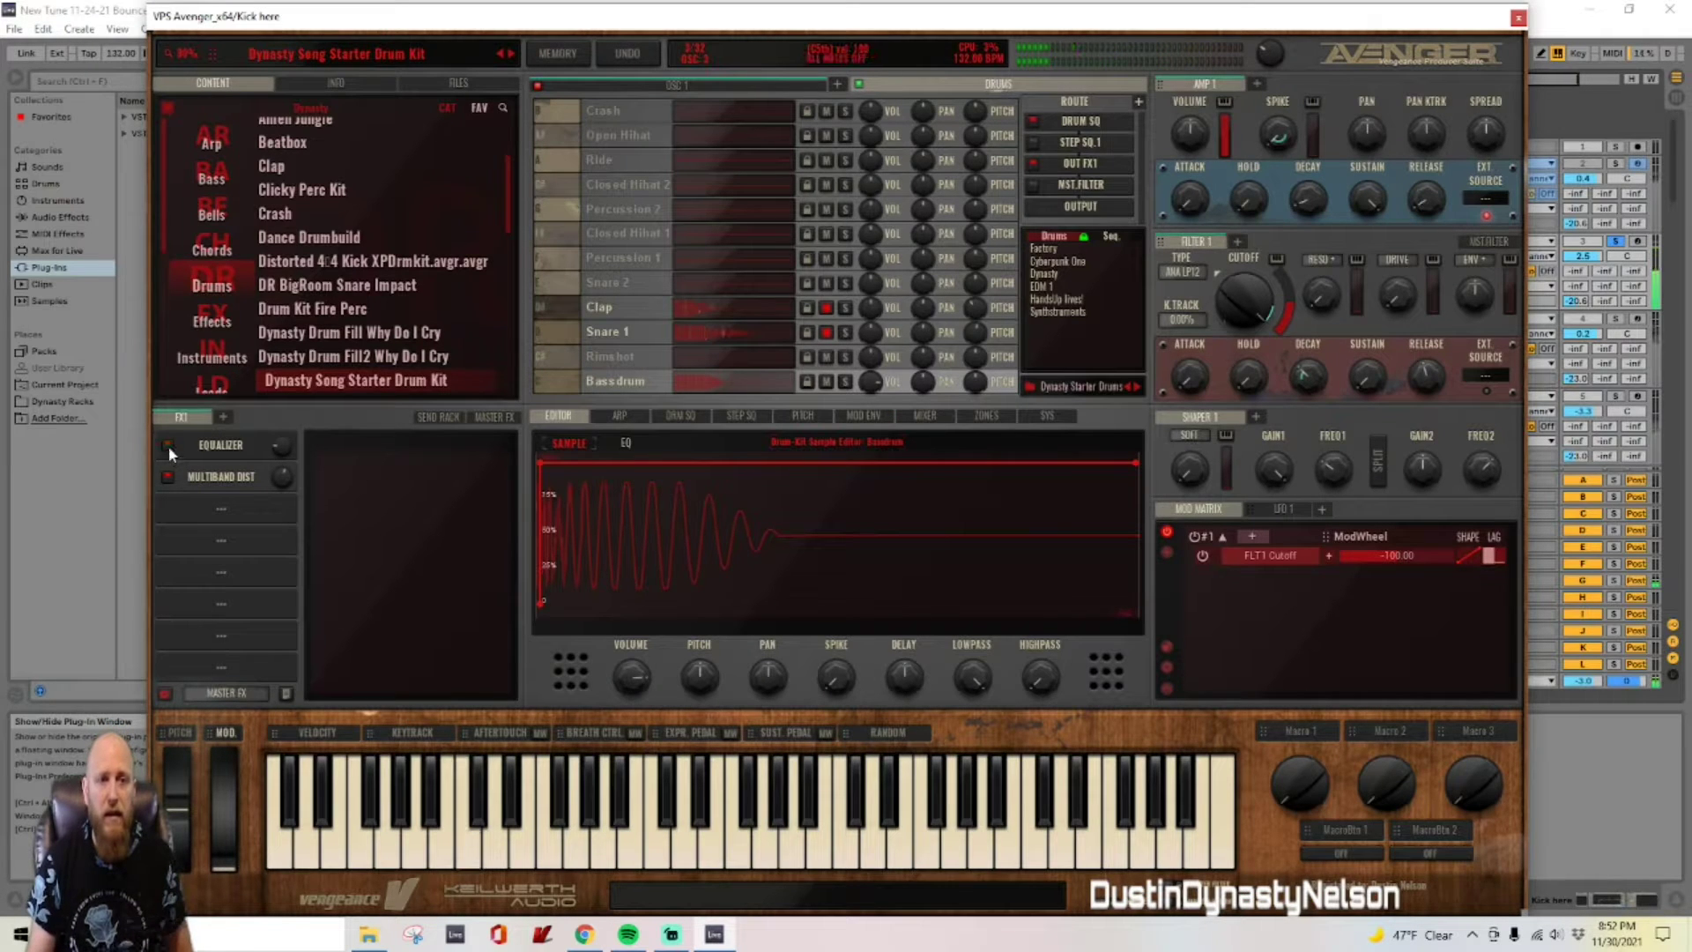
click(167, 477)
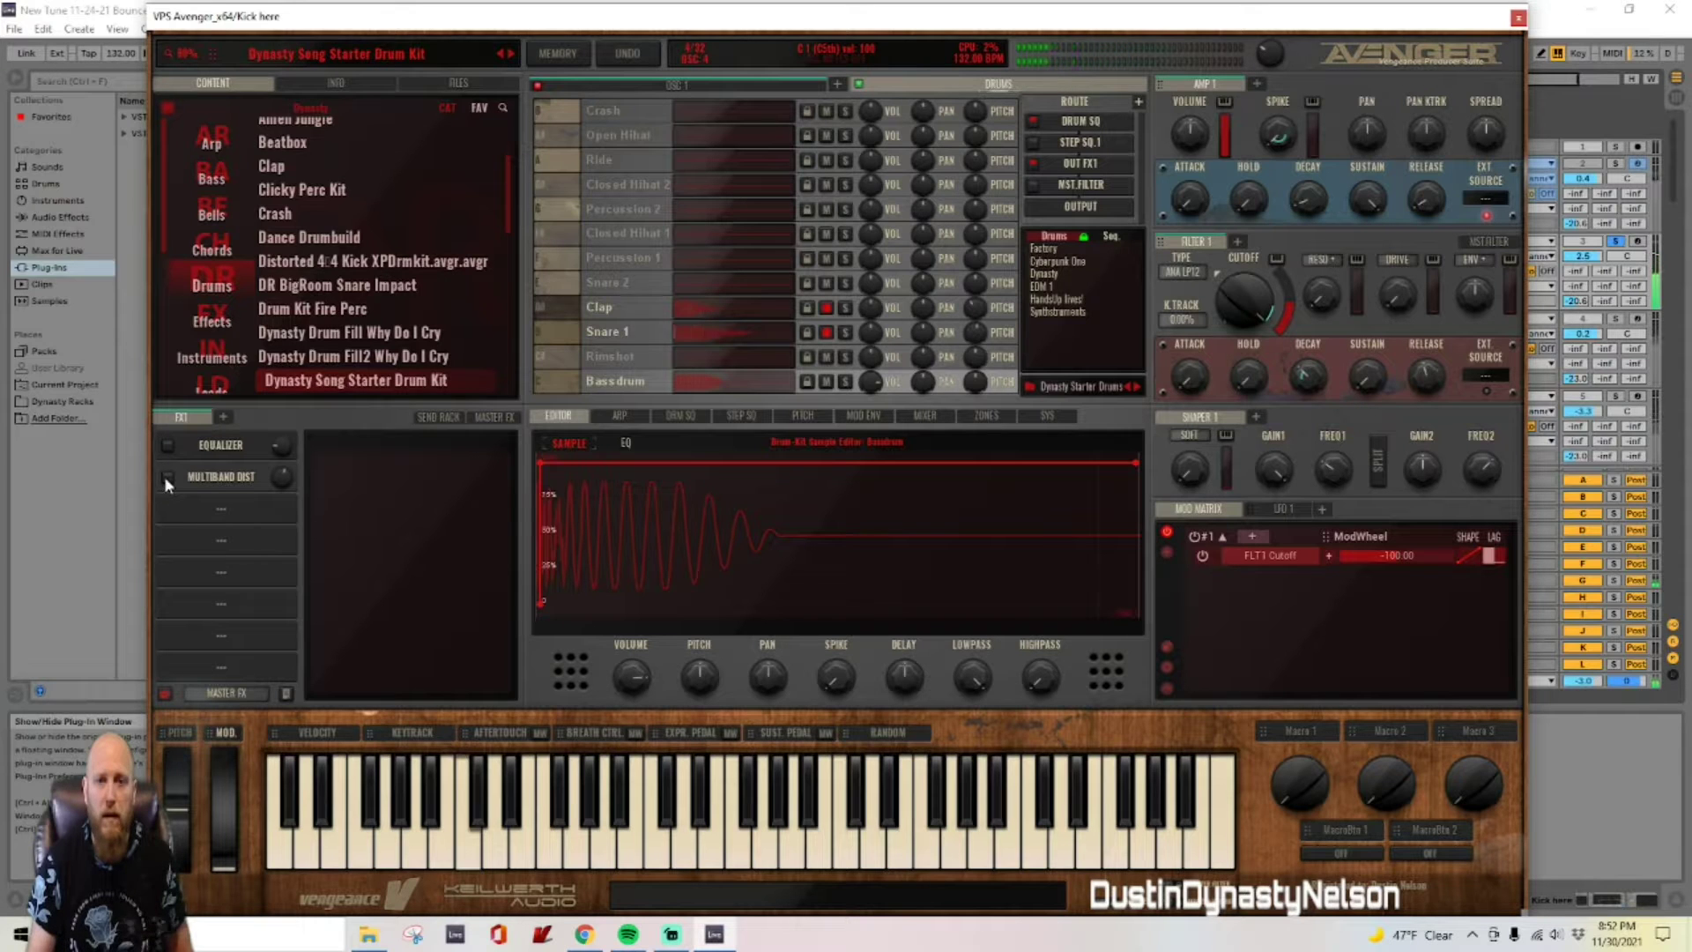
key(space)
click(168, 446)
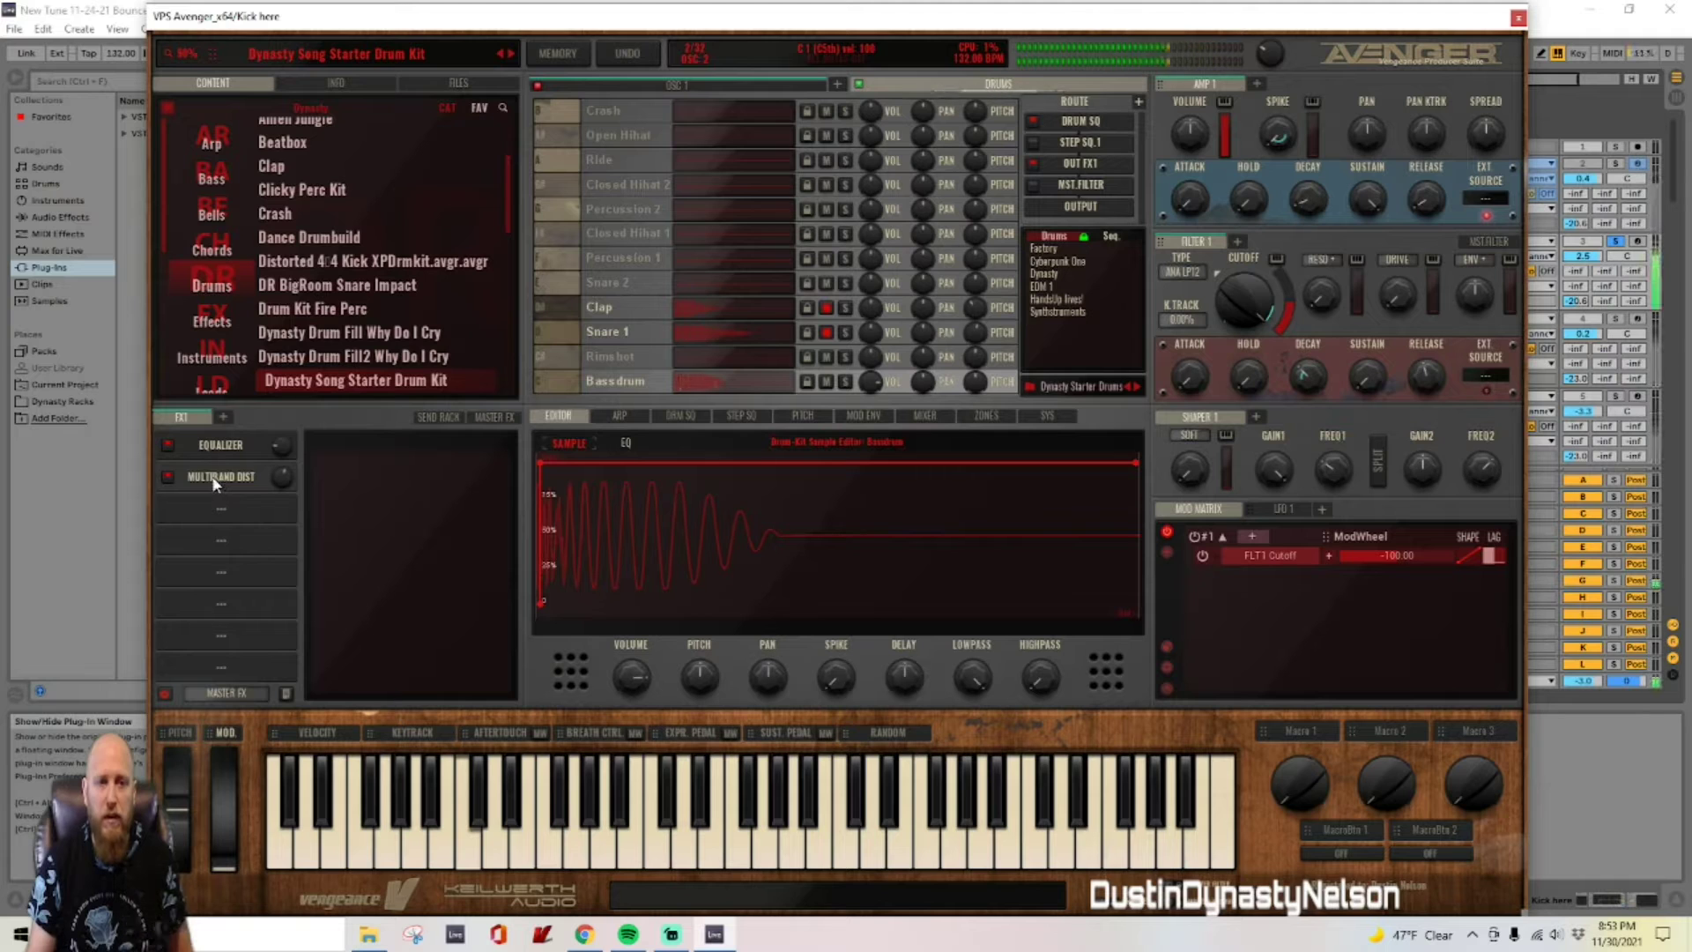
click(167, 474)
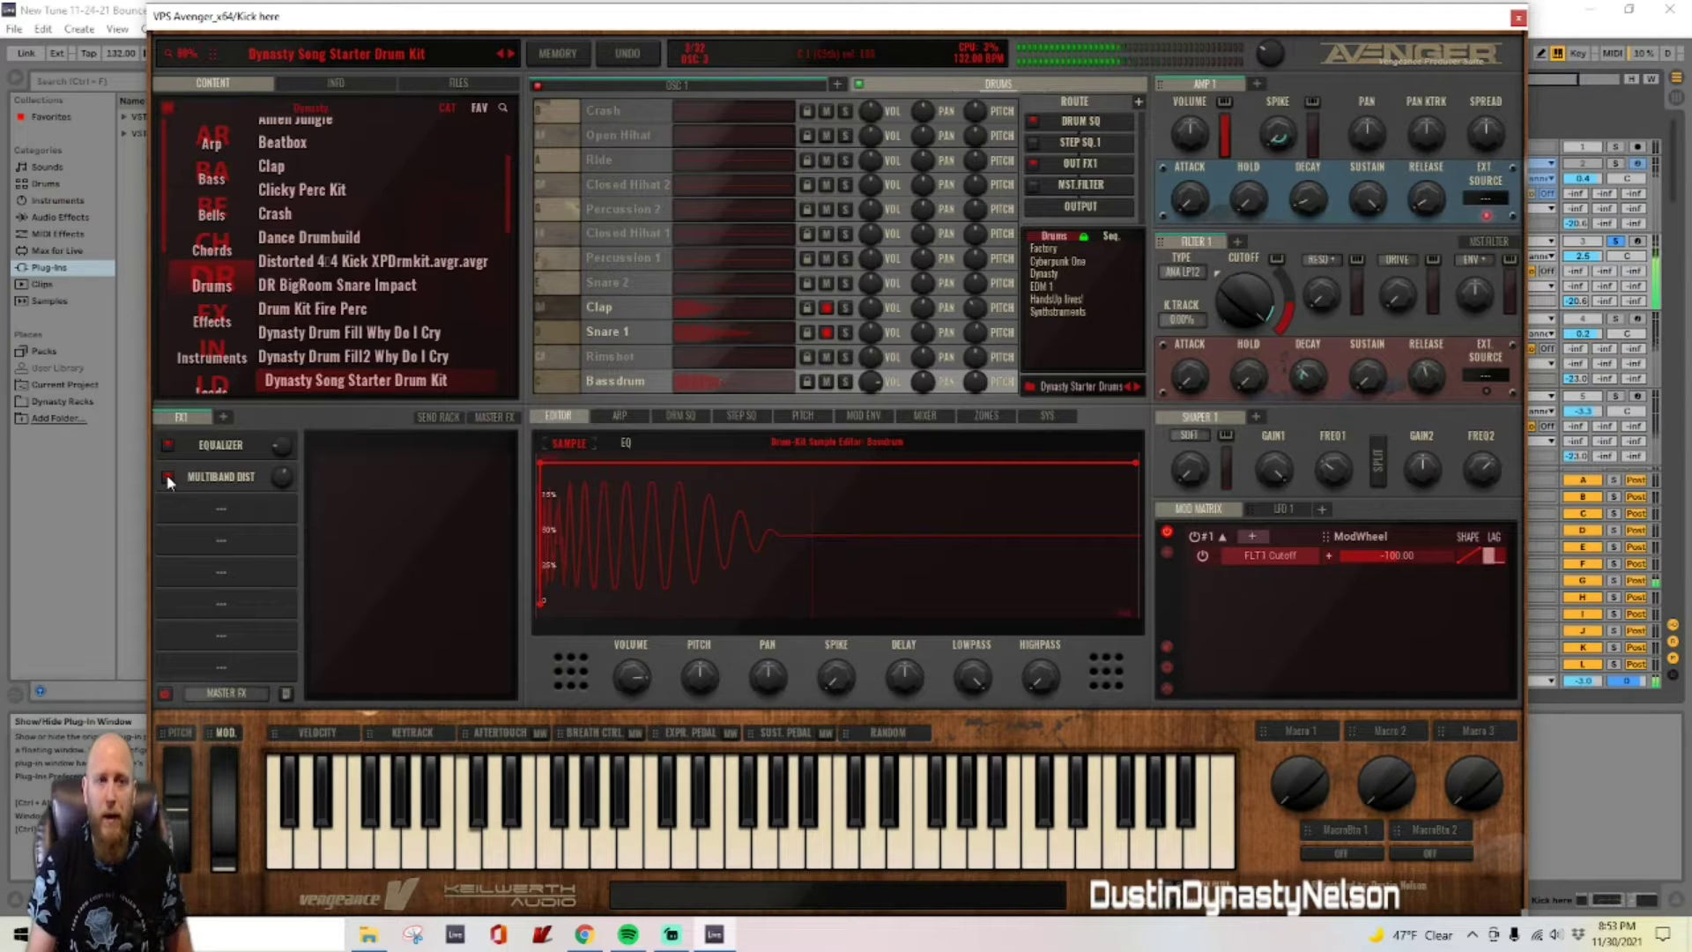
click(167, 442)
click(166, 443)
click(168, 475)
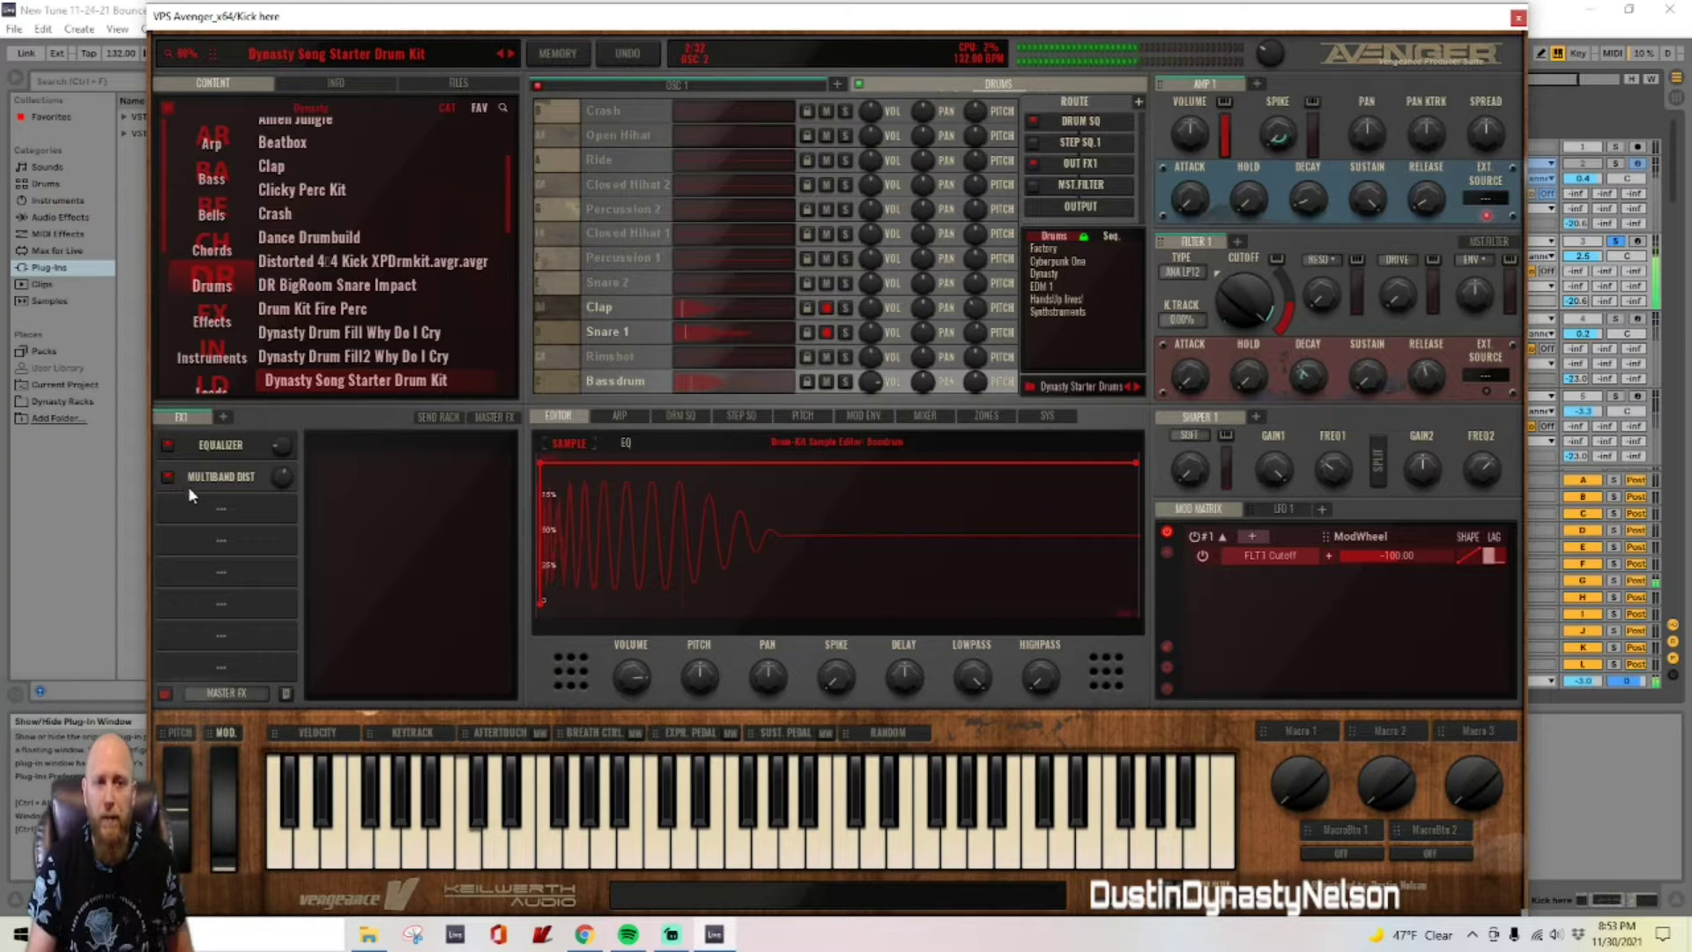
click(1517, 19)
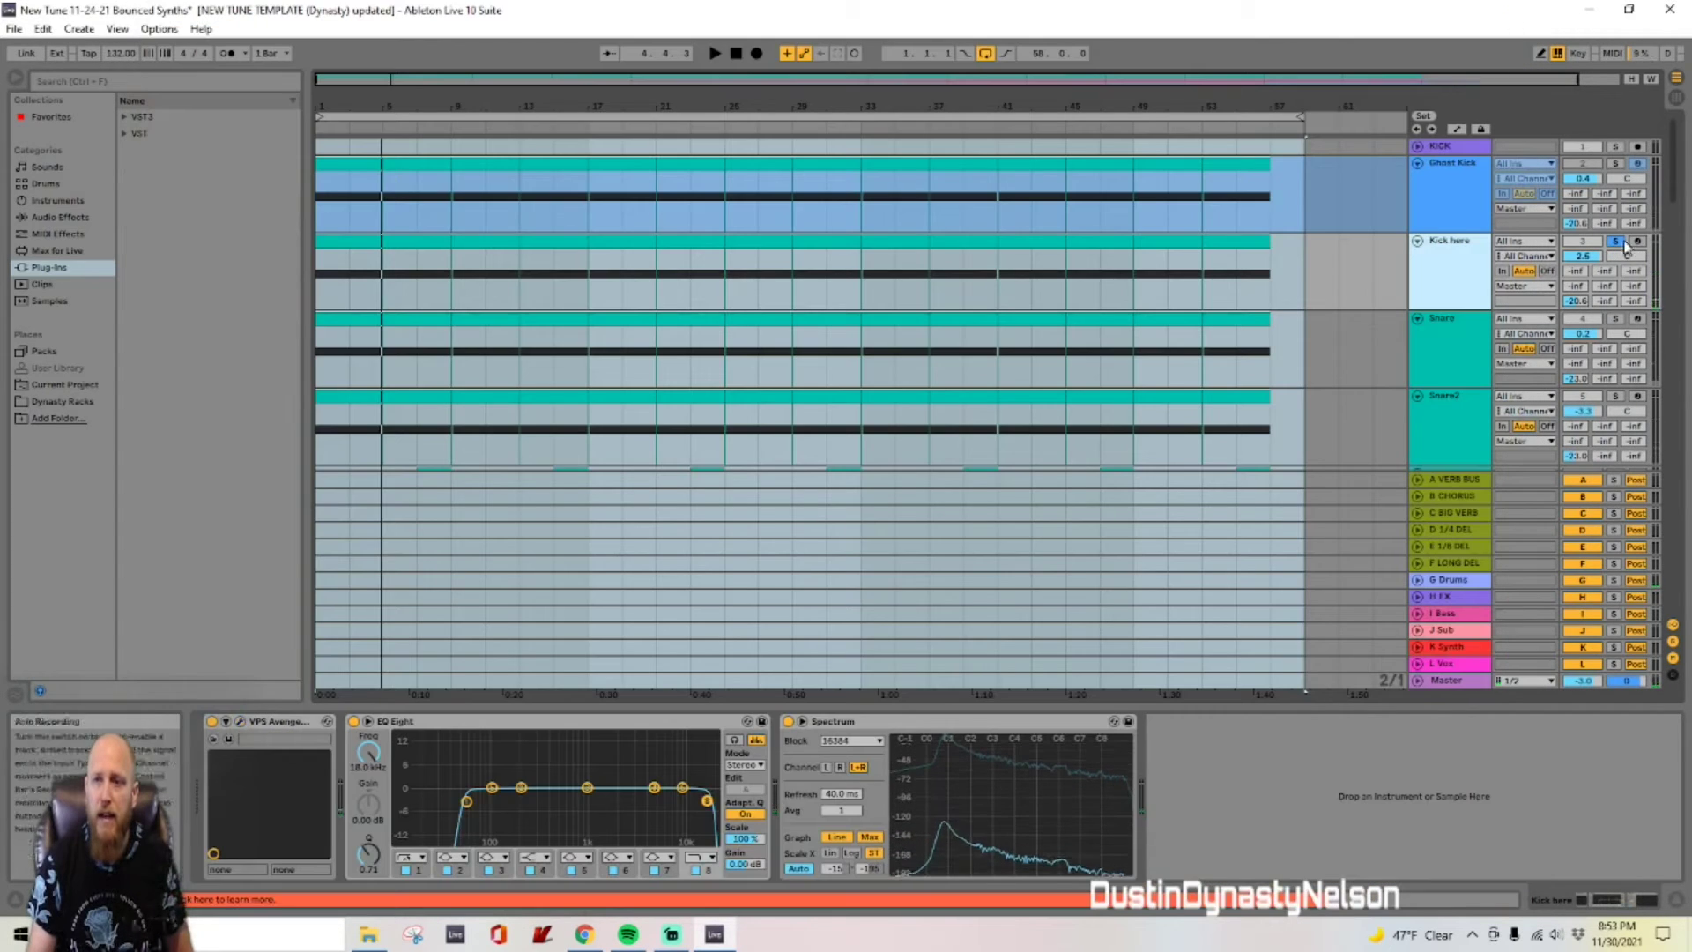
Step: Solo the Snare track and examine its VPS Avenger drum kit along with the FX2 and FX3 effect chains
scroll(1464, 275, down, 1)
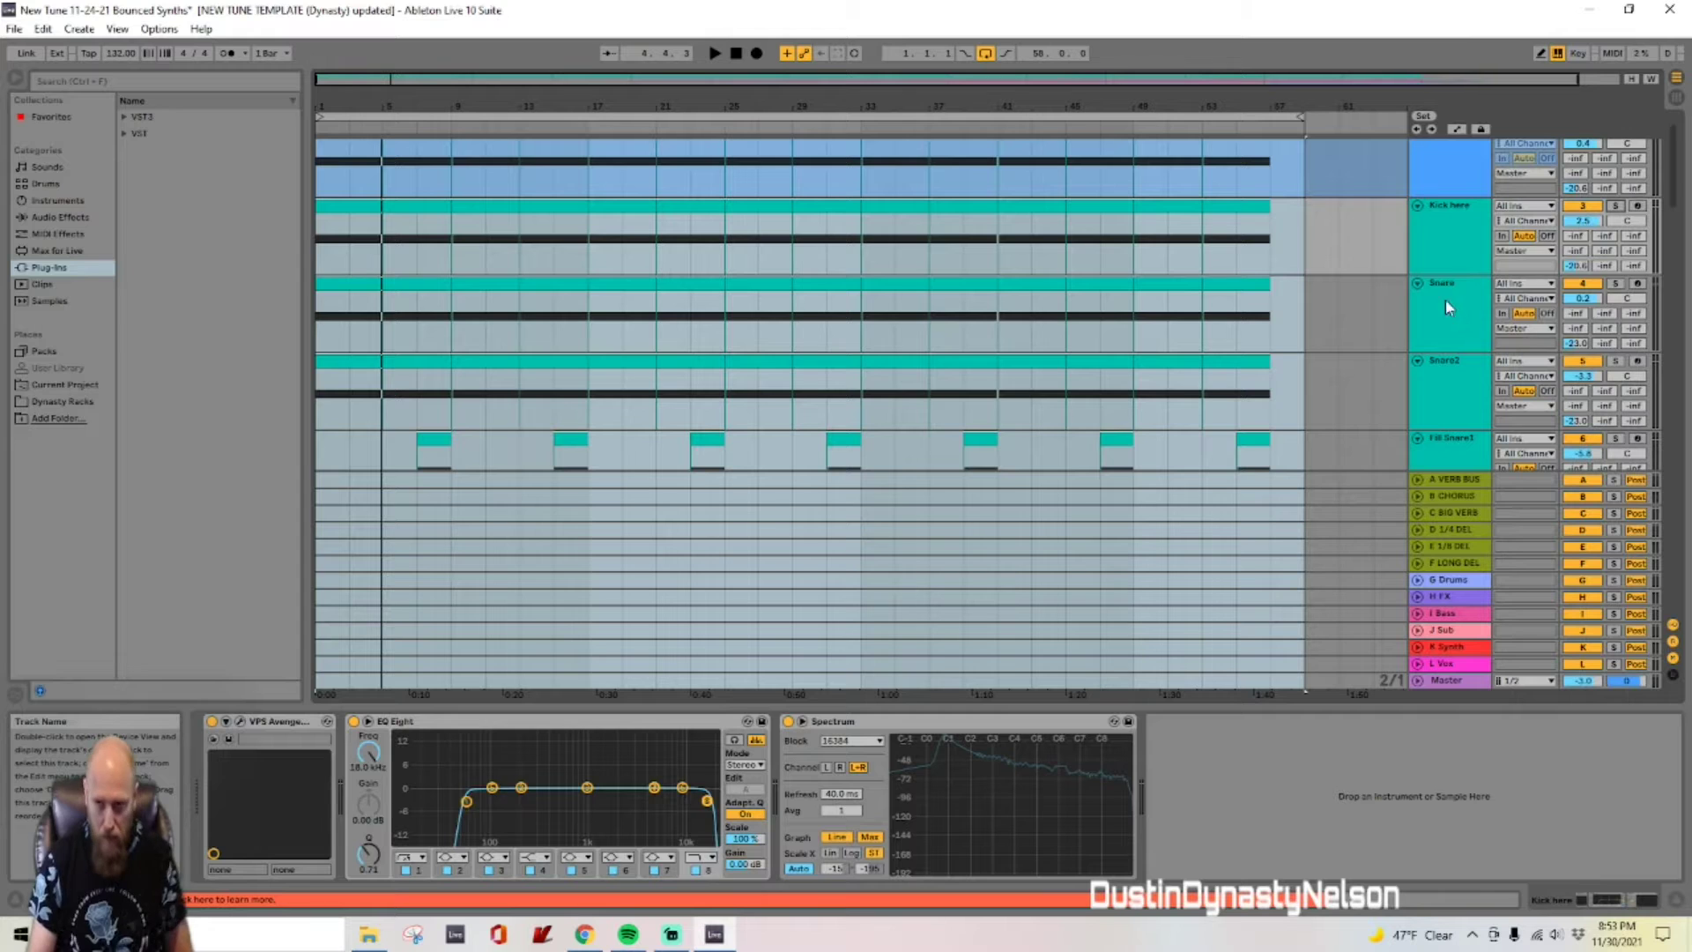
click(1446, 300)
click(1616, 283)
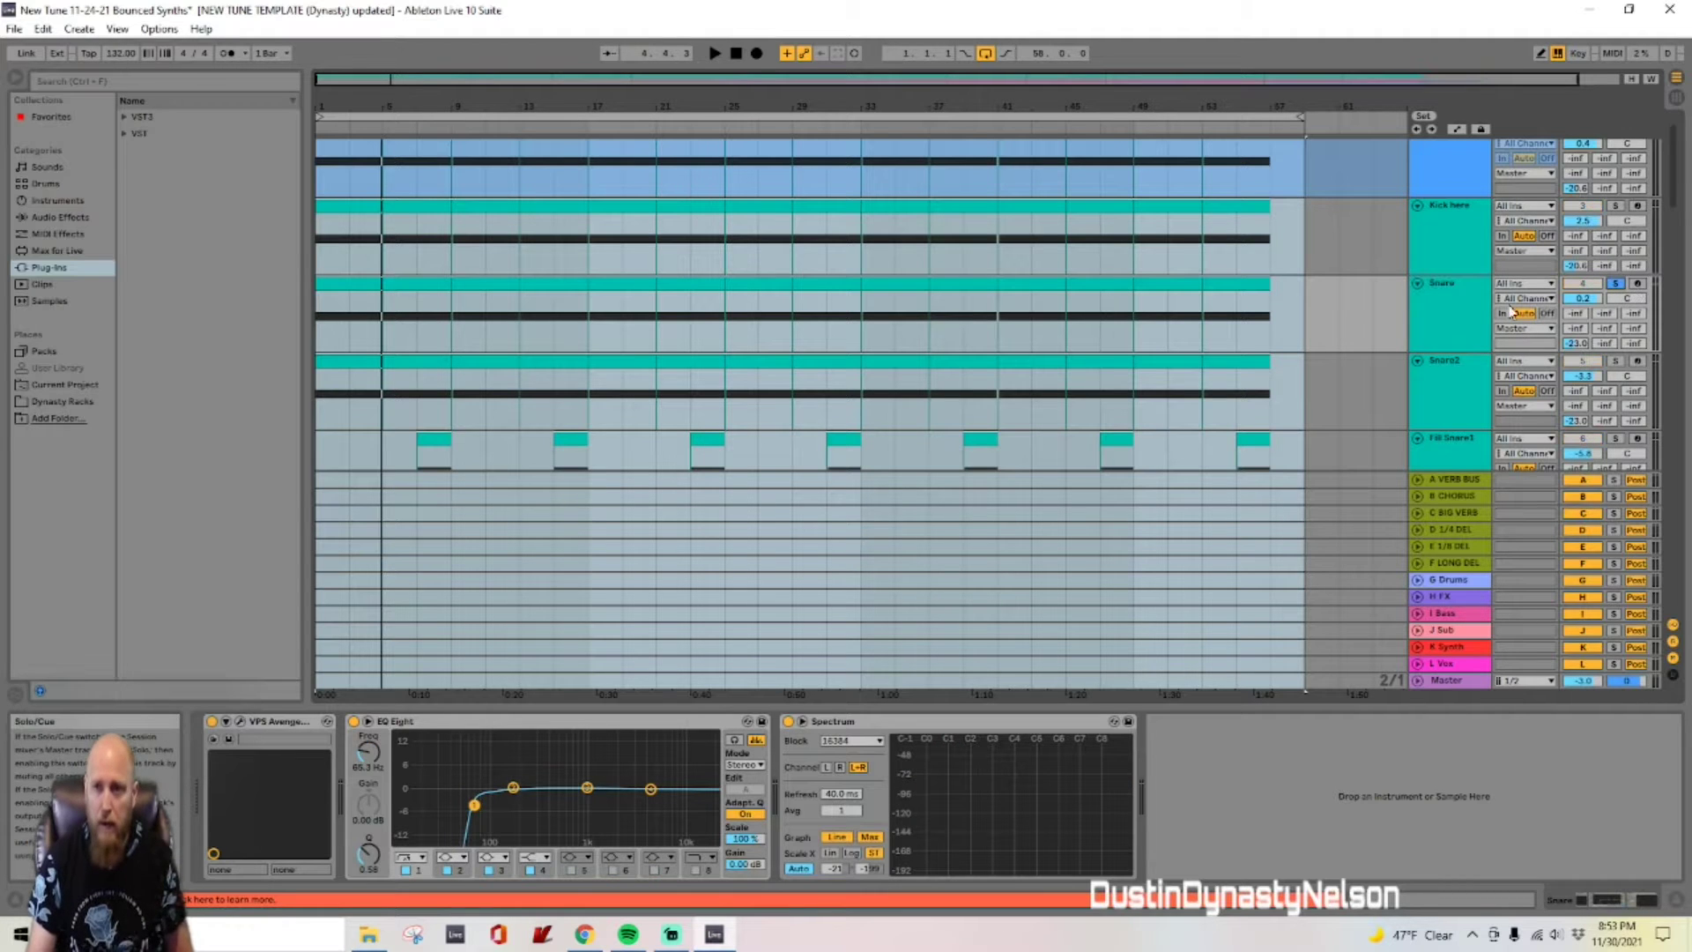
click(241, 721)
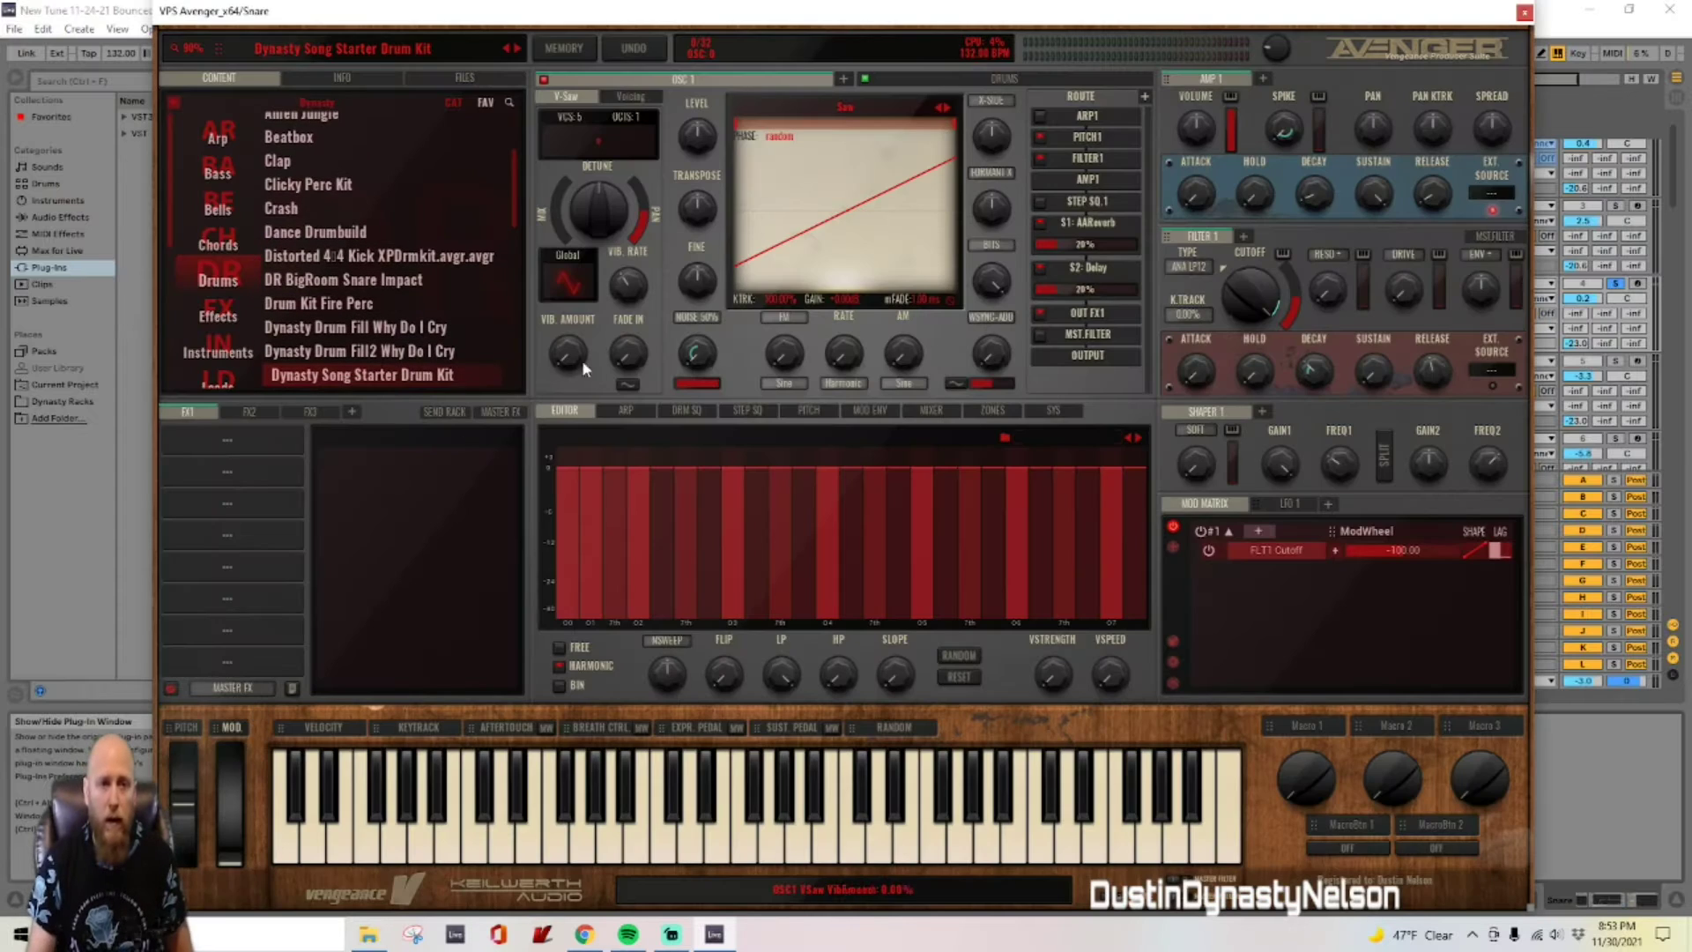
click(246, 411)
click(947, 77)
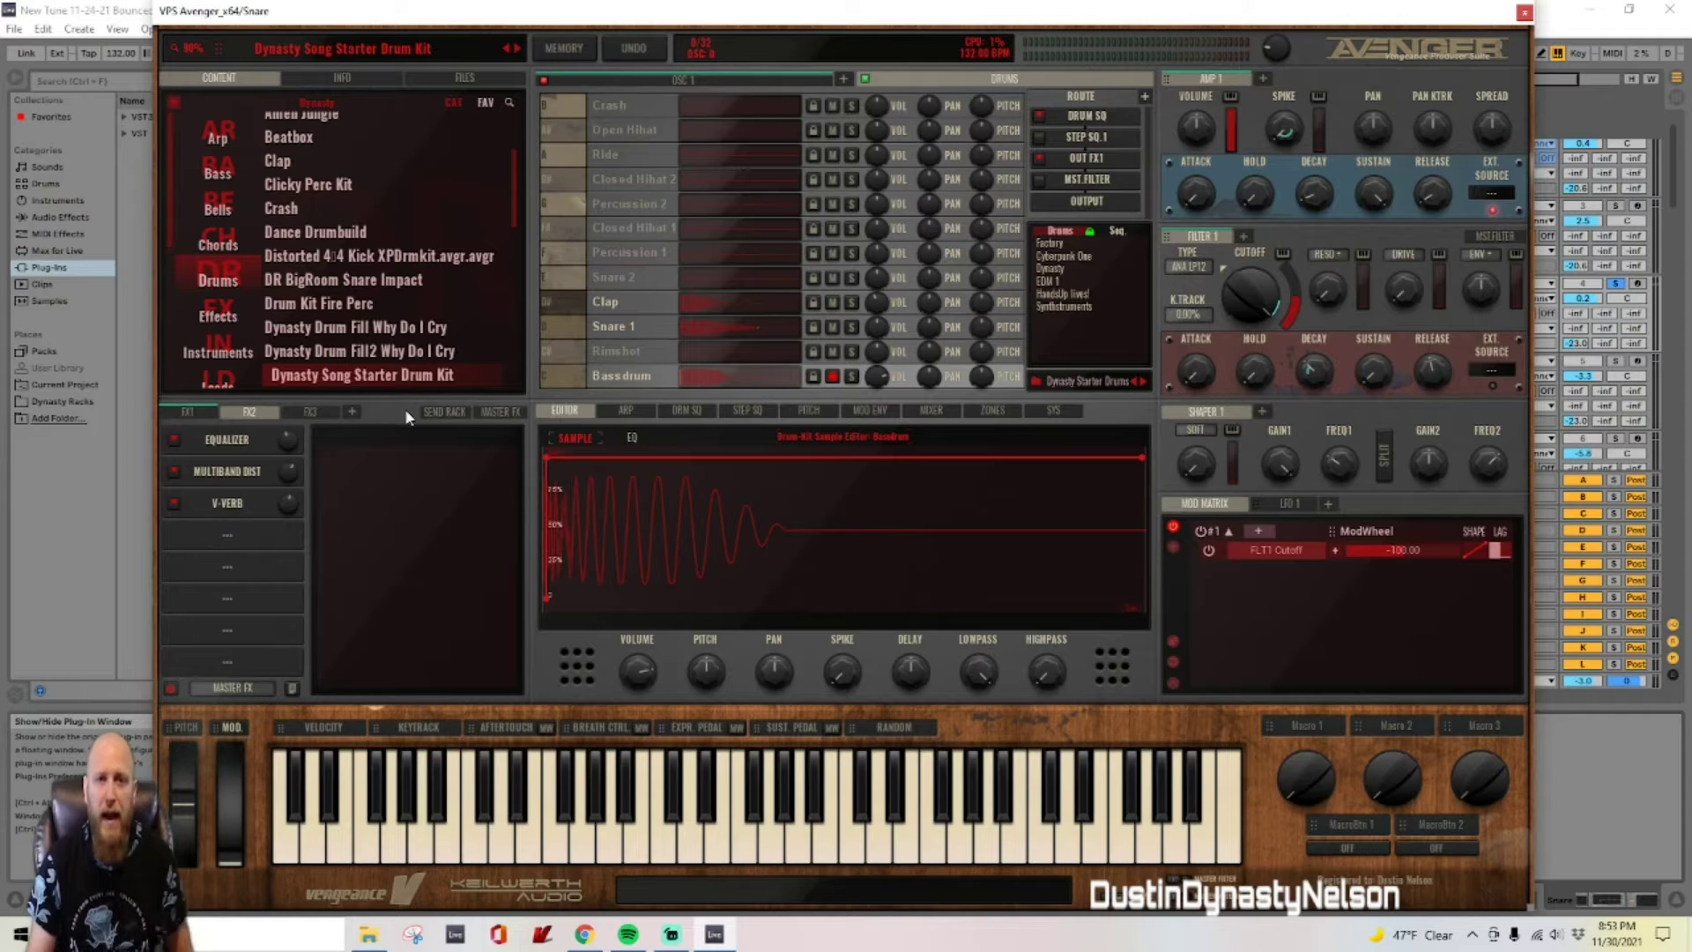
click(309, 412)
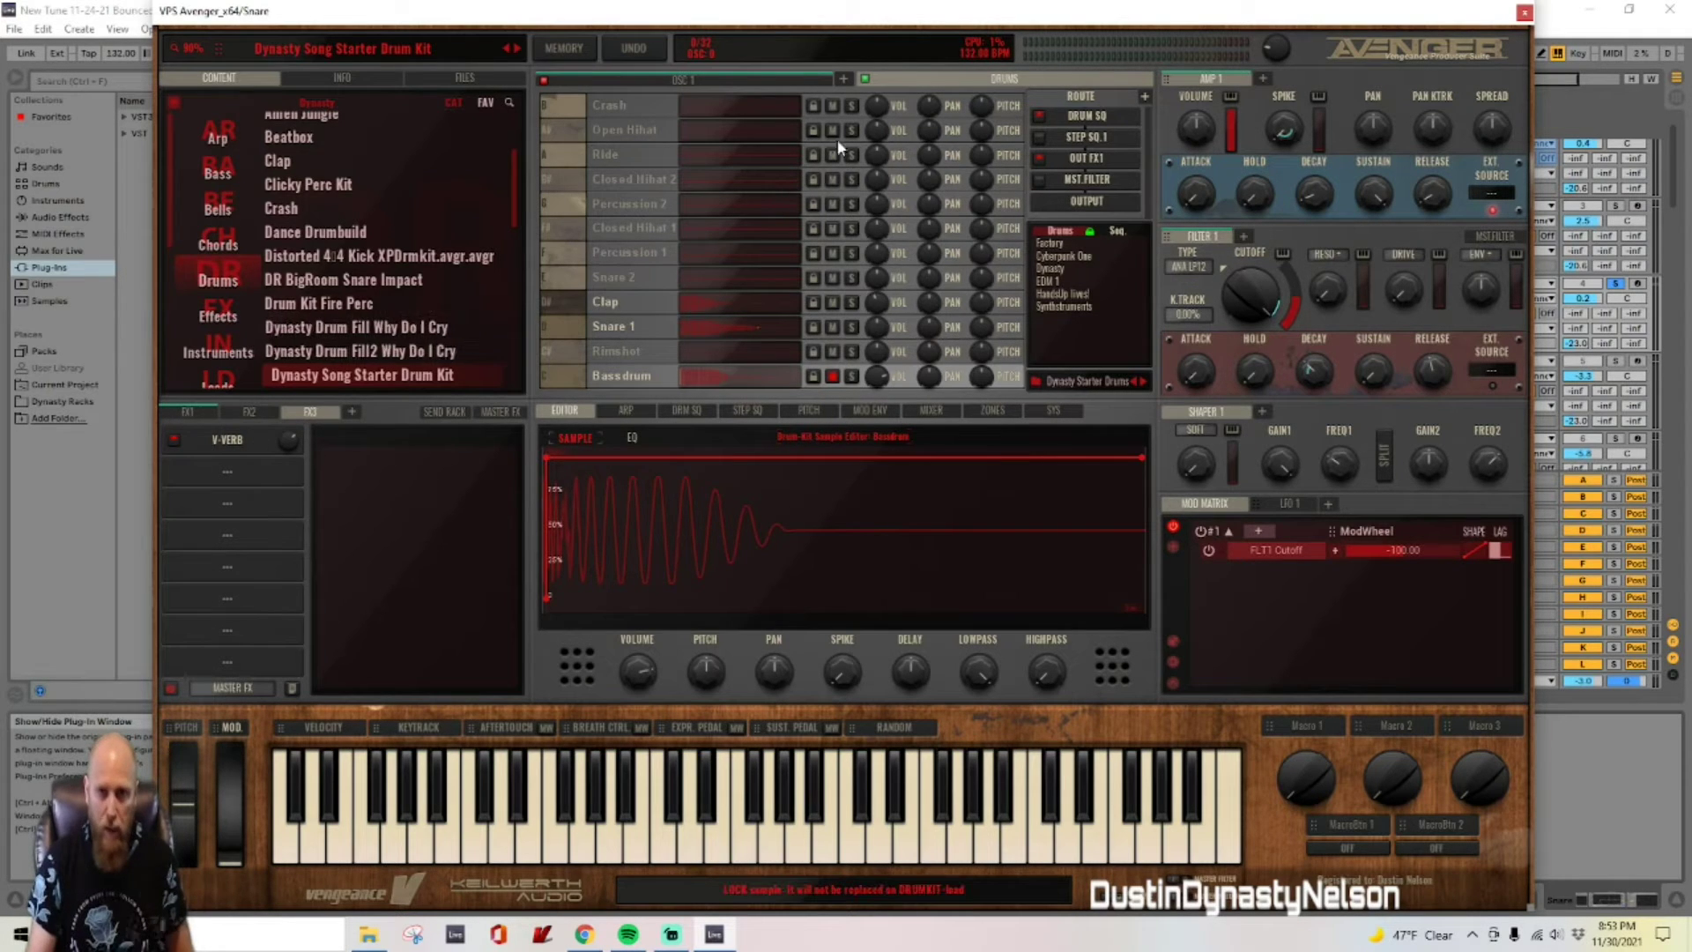
Step: Audition the Snare's Clap sample, checking its effect routing and comparing it with the FX3 V-Verb bypassed and enabled
click(635, 301)
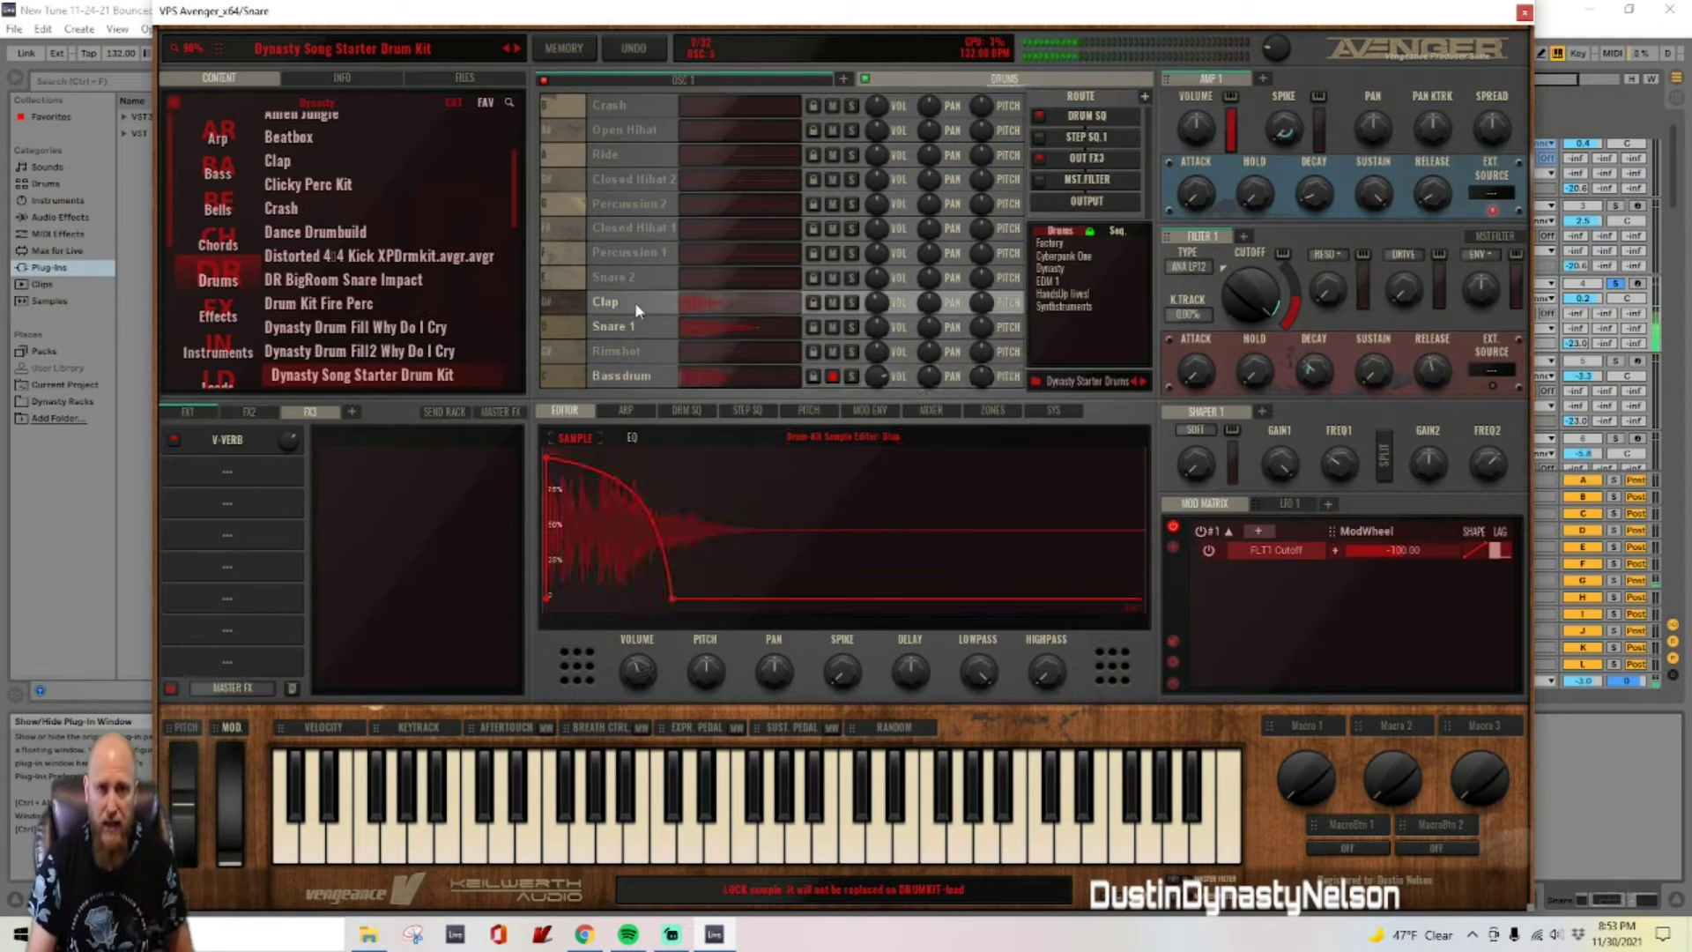
click(1146, 99)
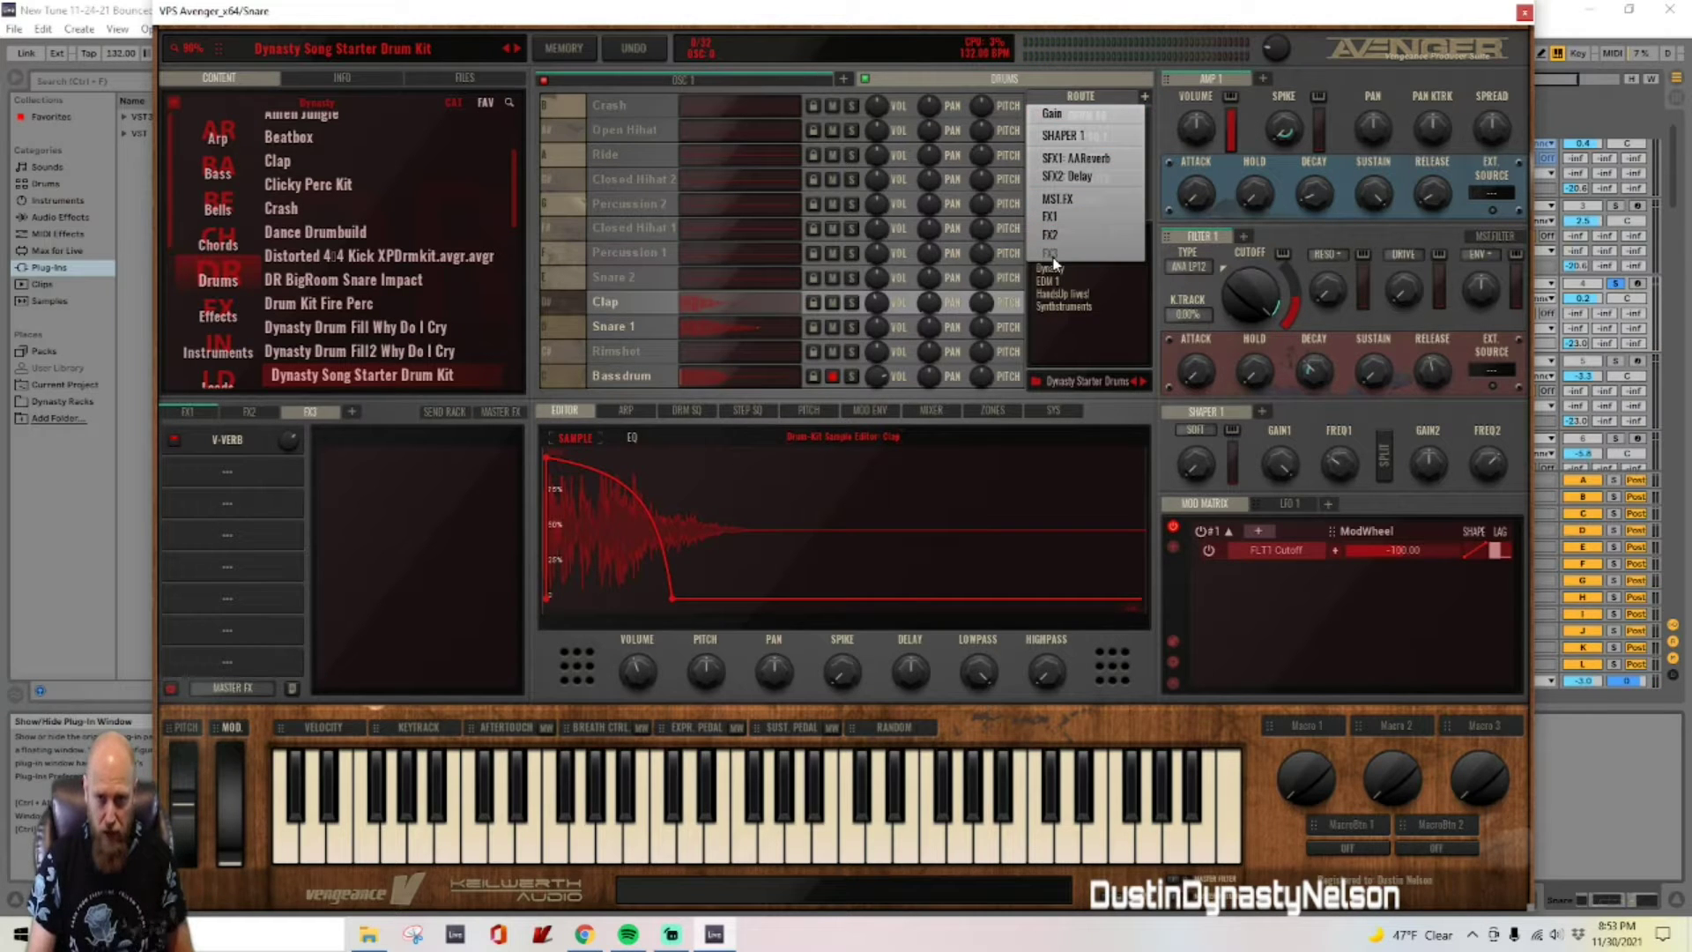
click(247, 466)
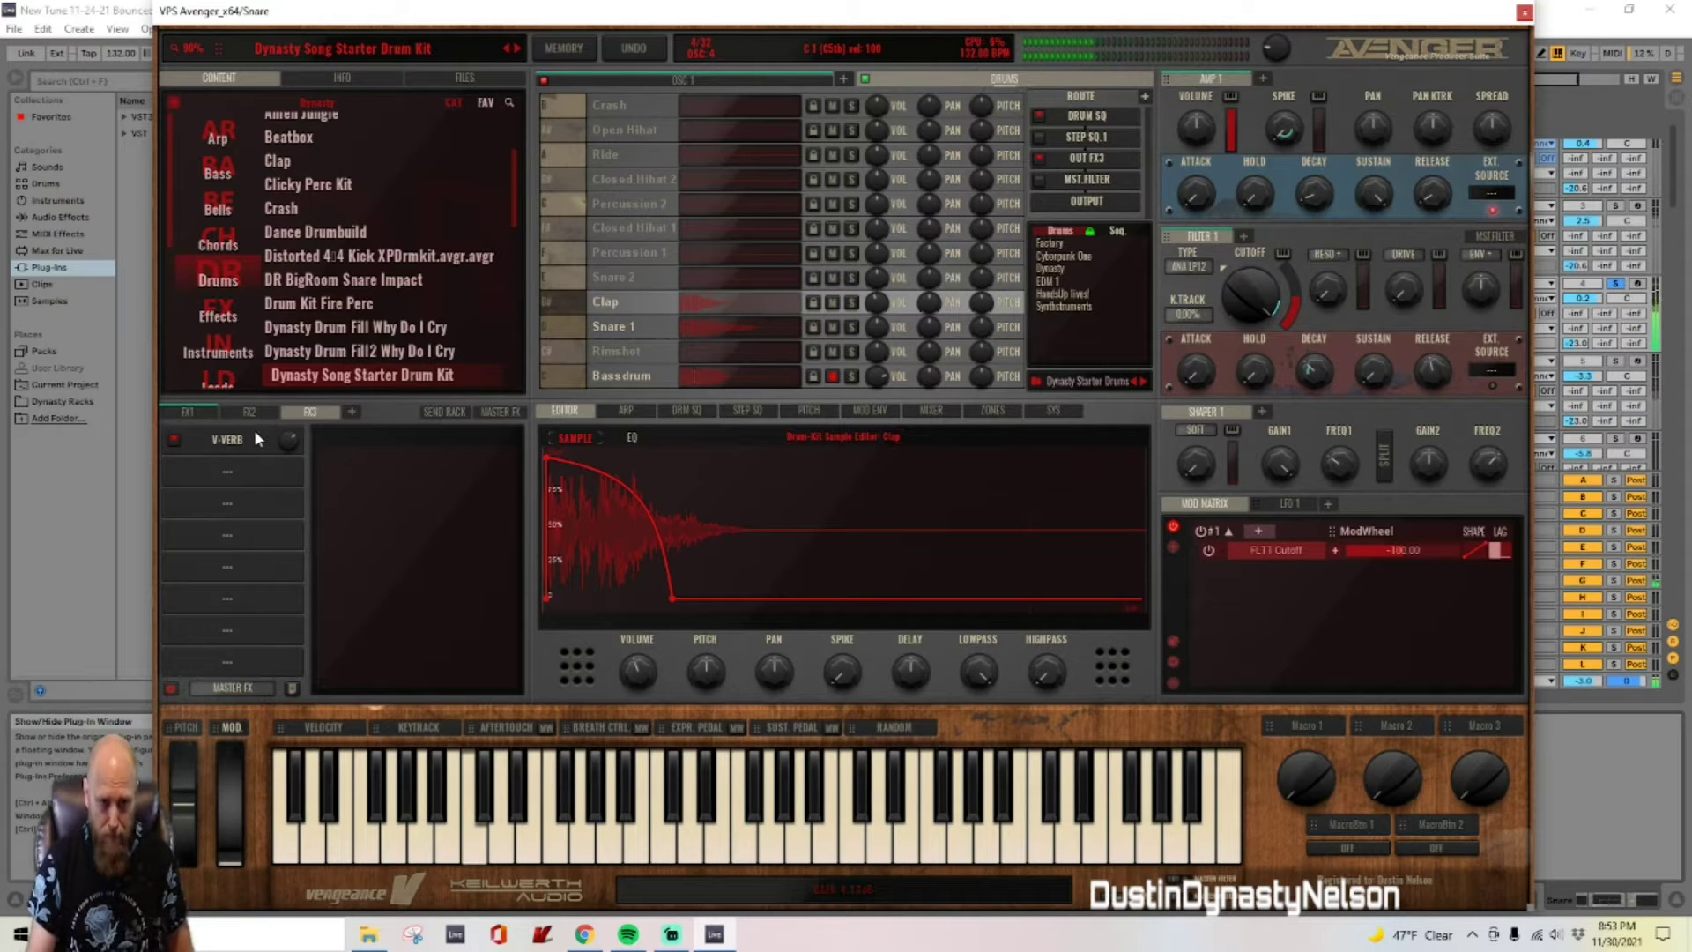
click(174, 438)
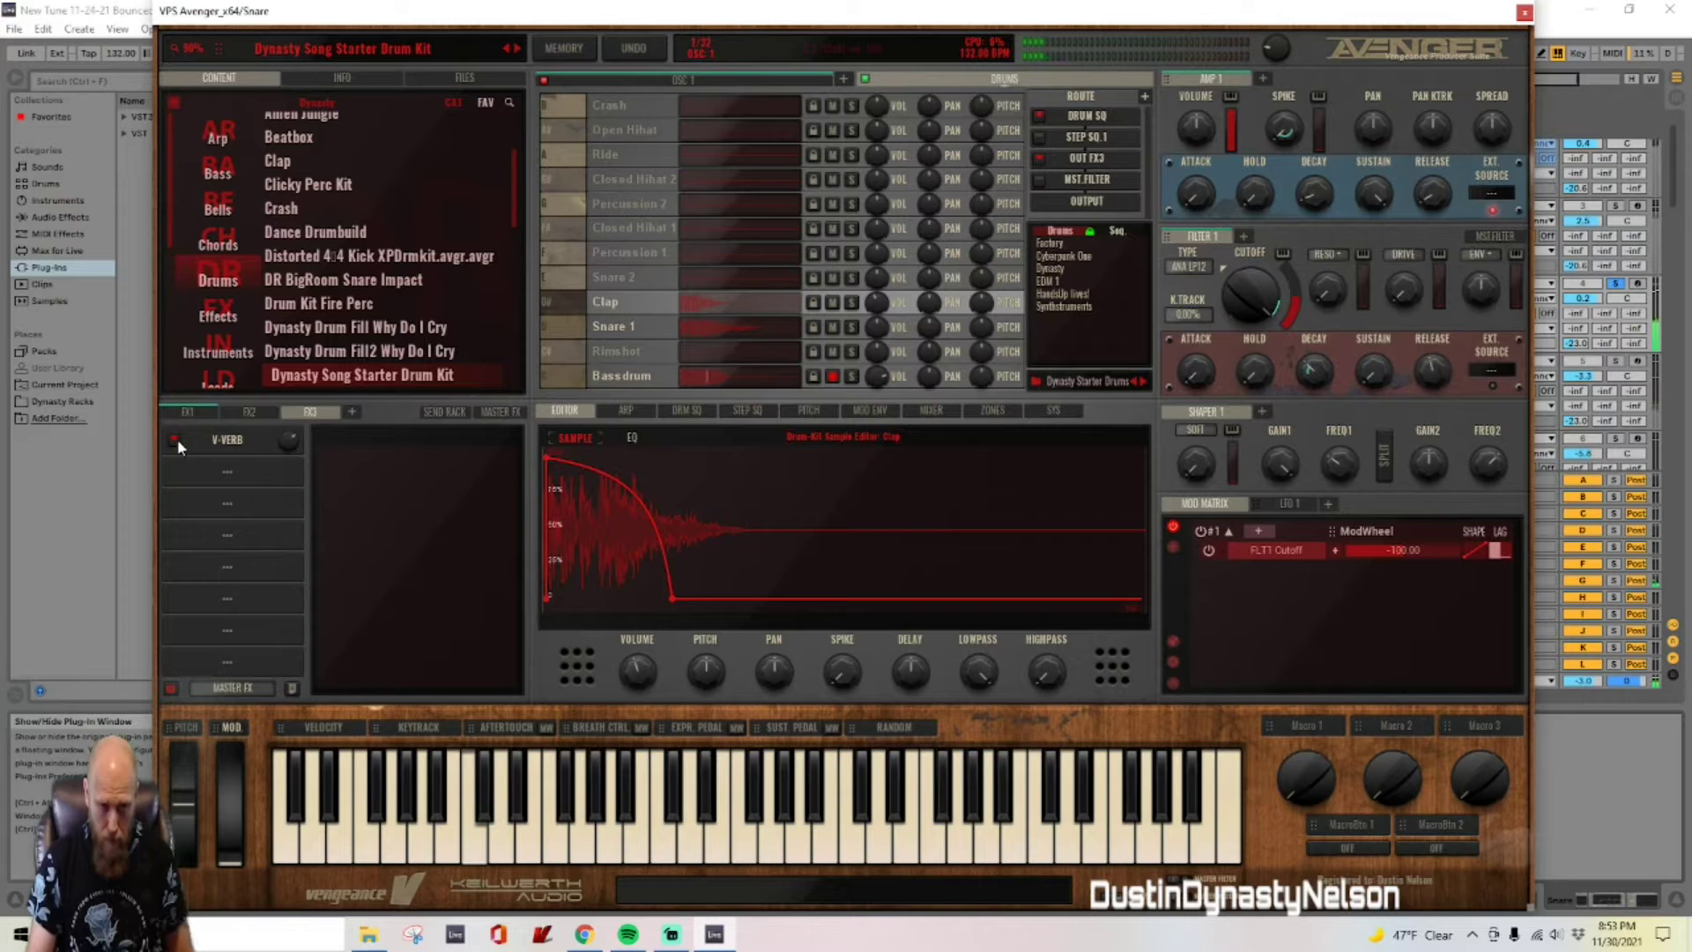
click(250, 414)
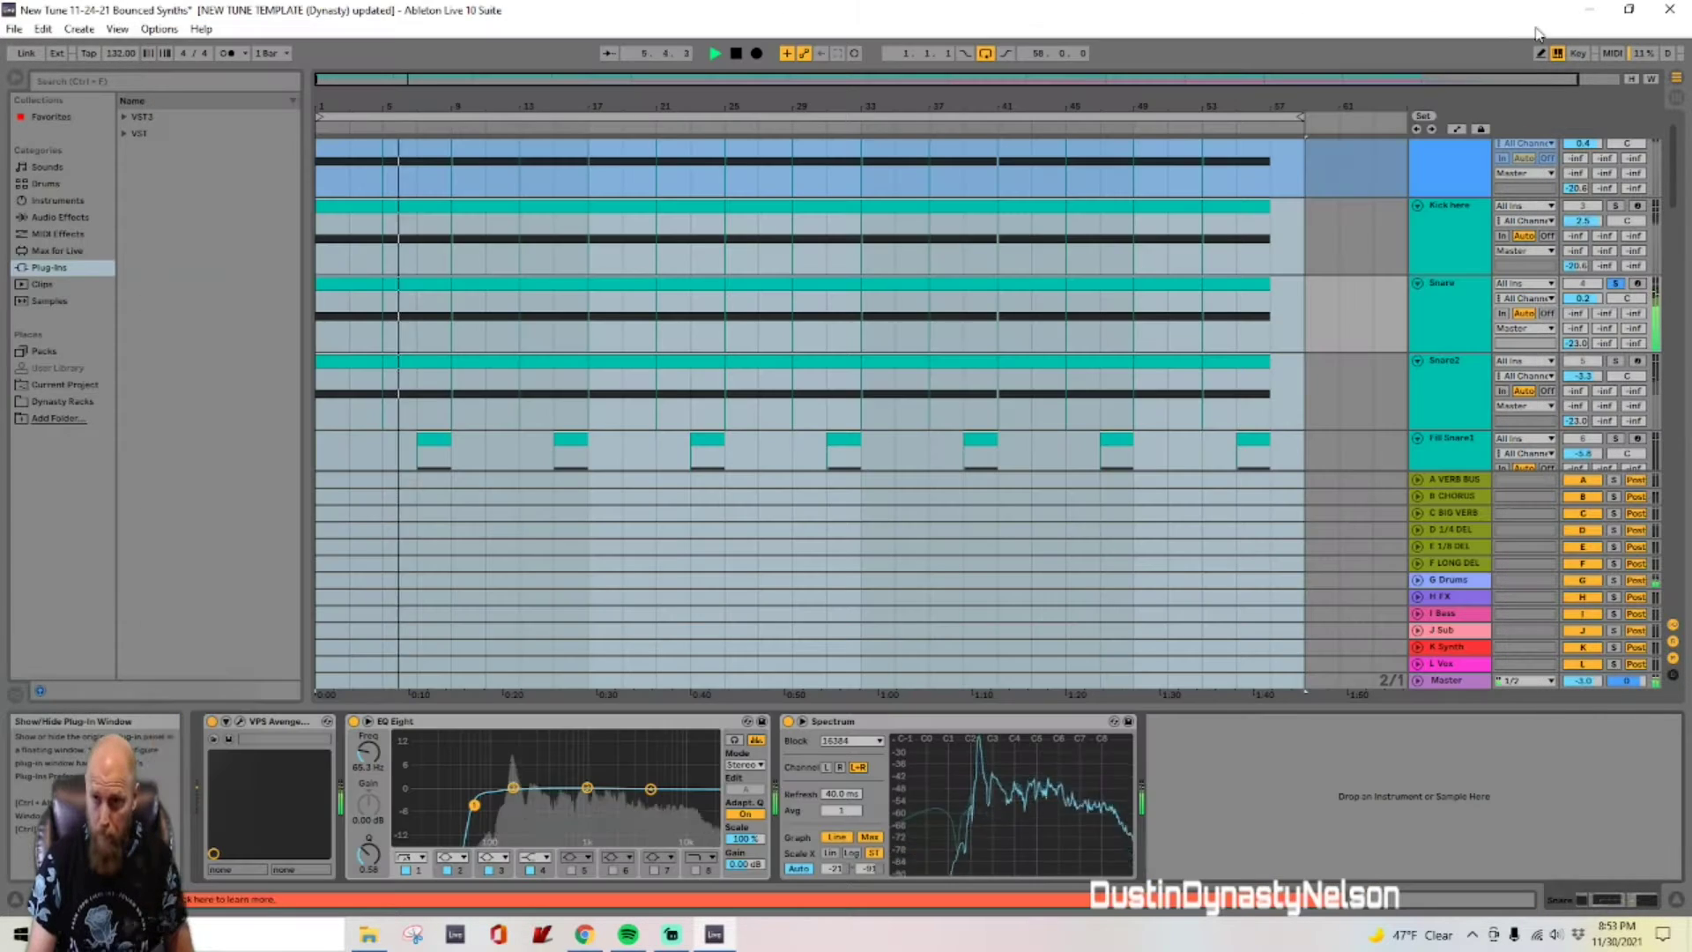
click(1524, 12)
Step: Audition the Snare2 track soloed and inspect the Equalizer in its VPS Avenger FX2 chain
scroll(1499, 335, down, 1)
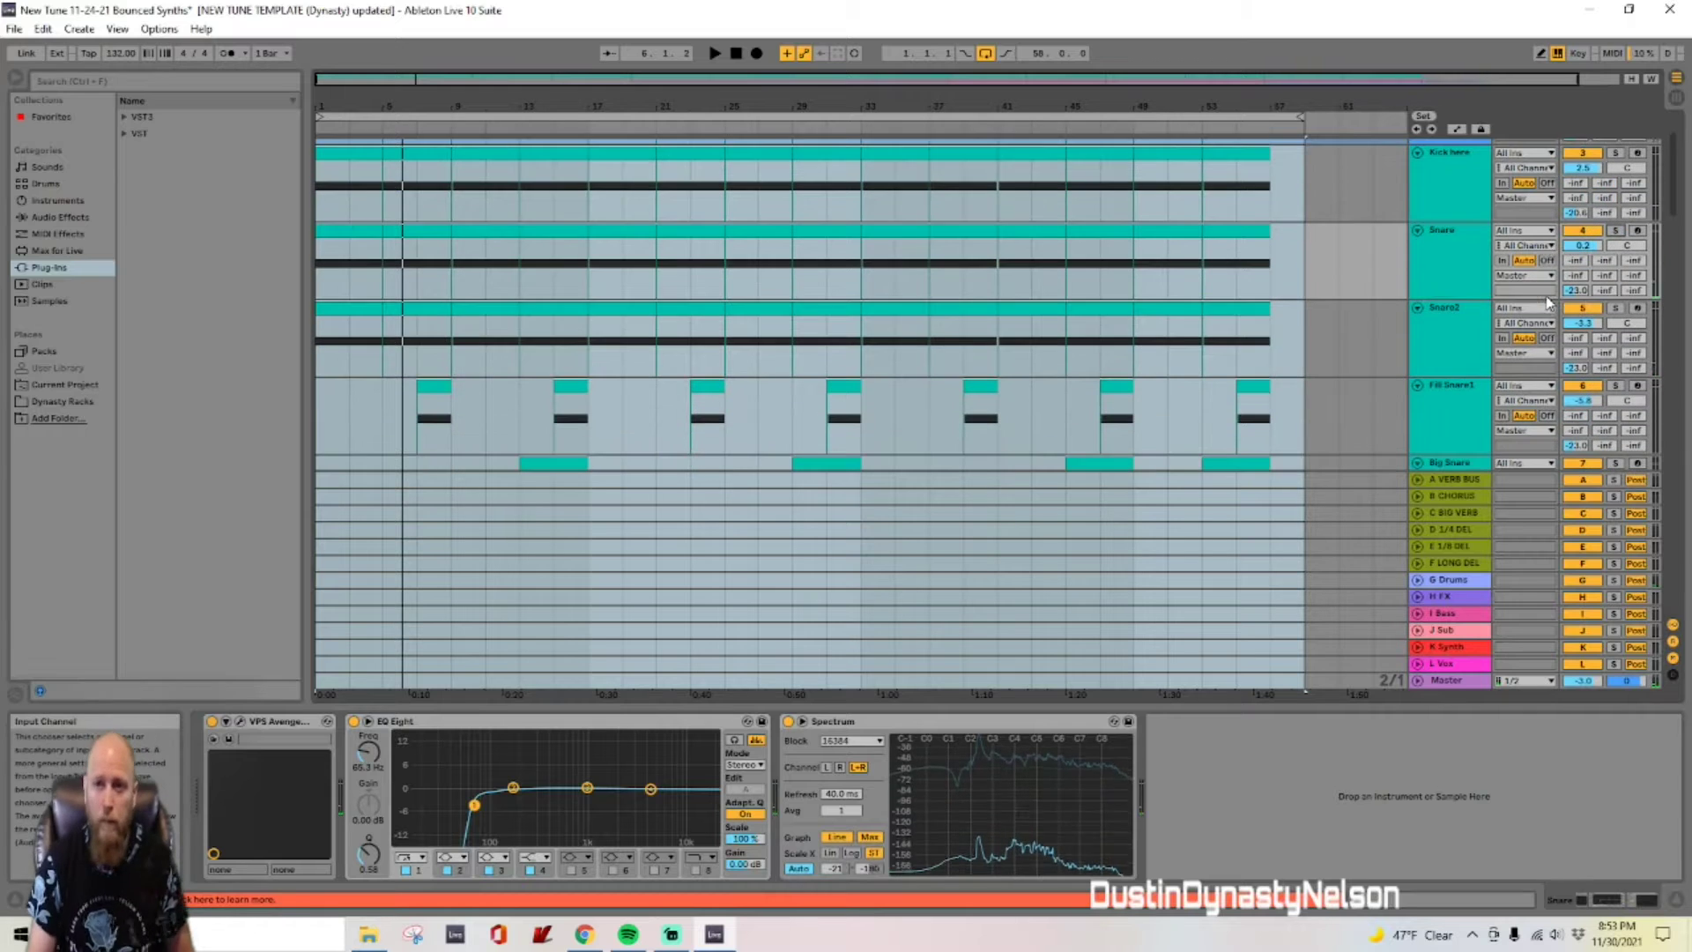
click(1446, 364)
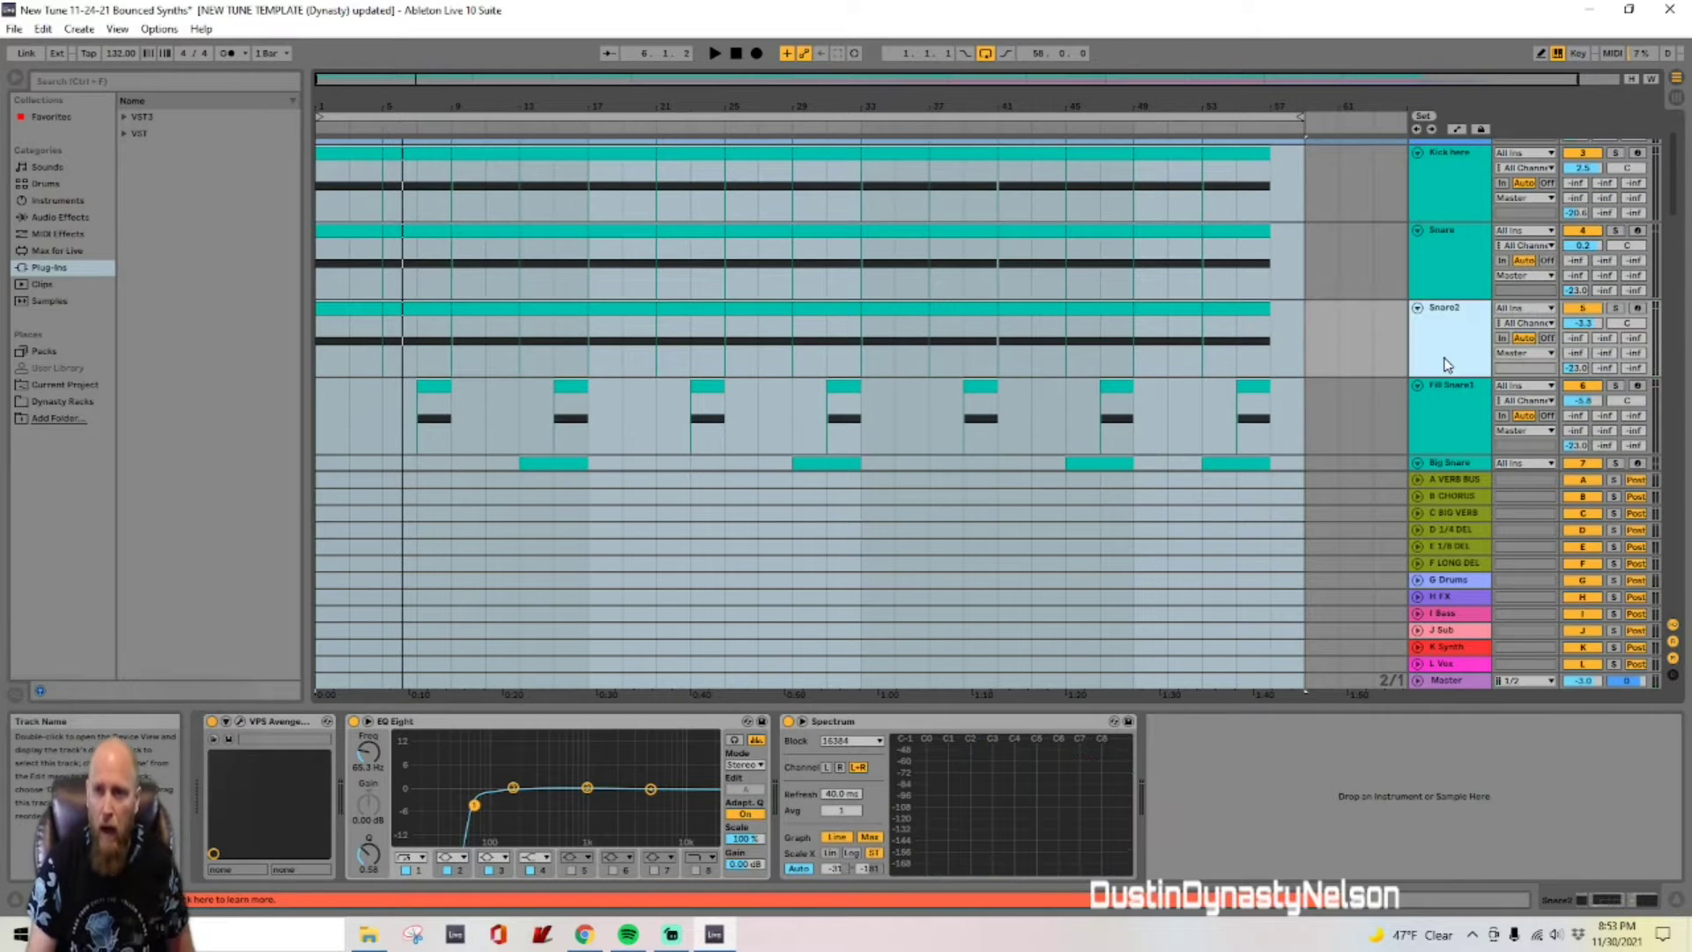
click(1617, 309)
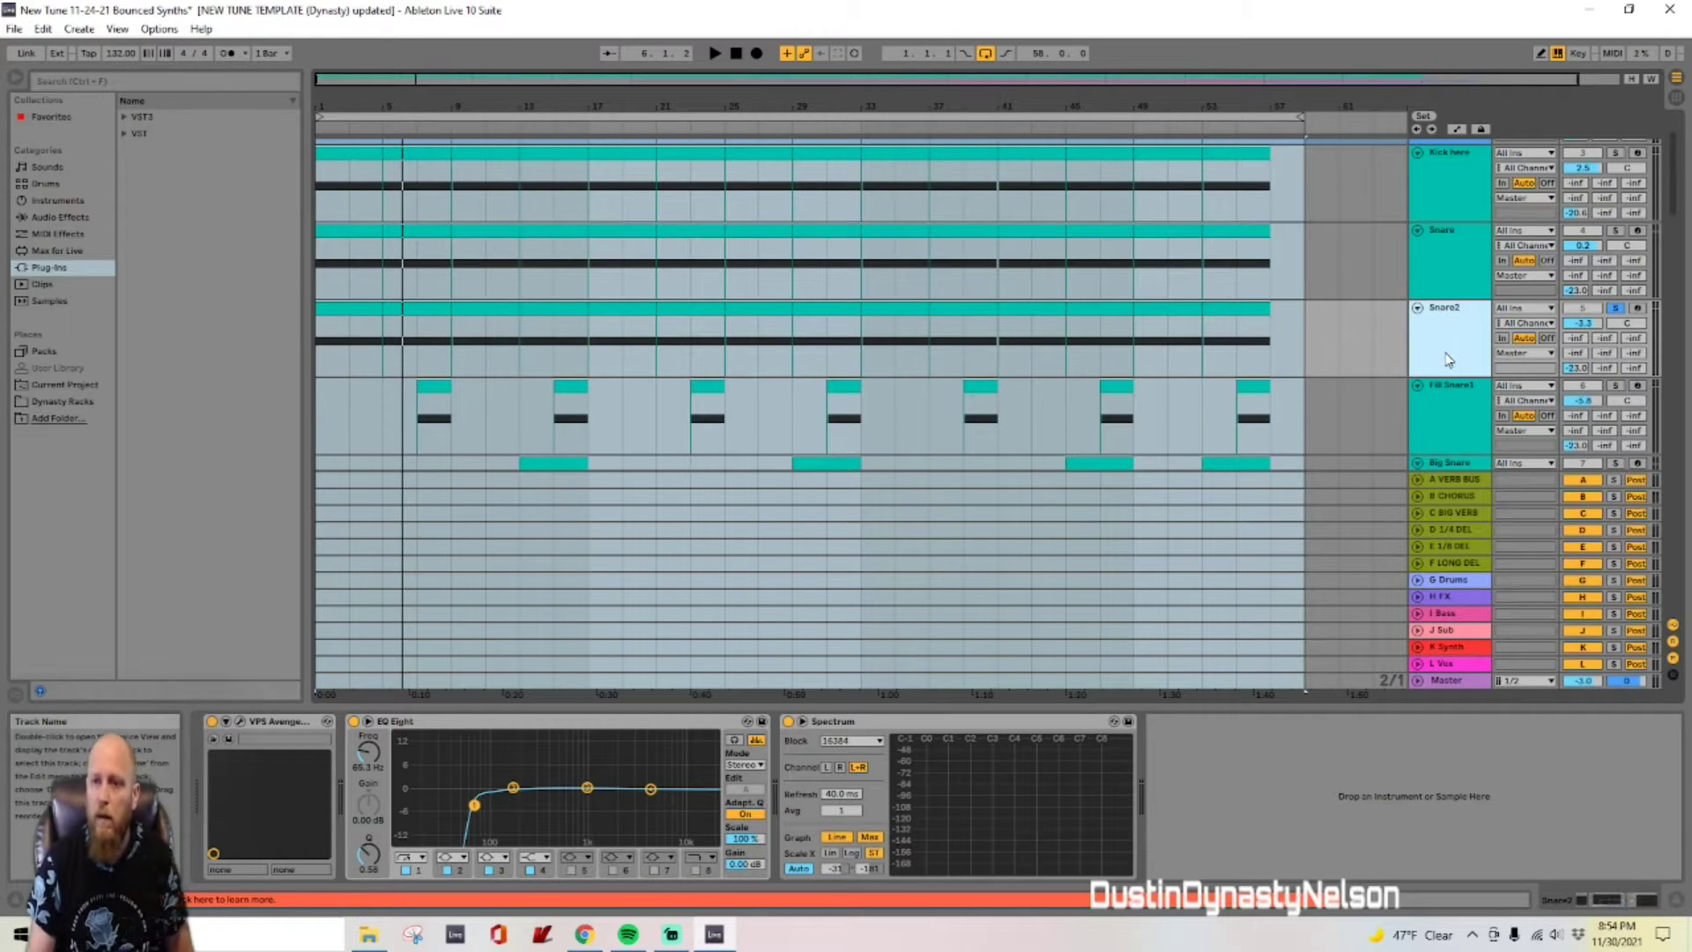
key(space)
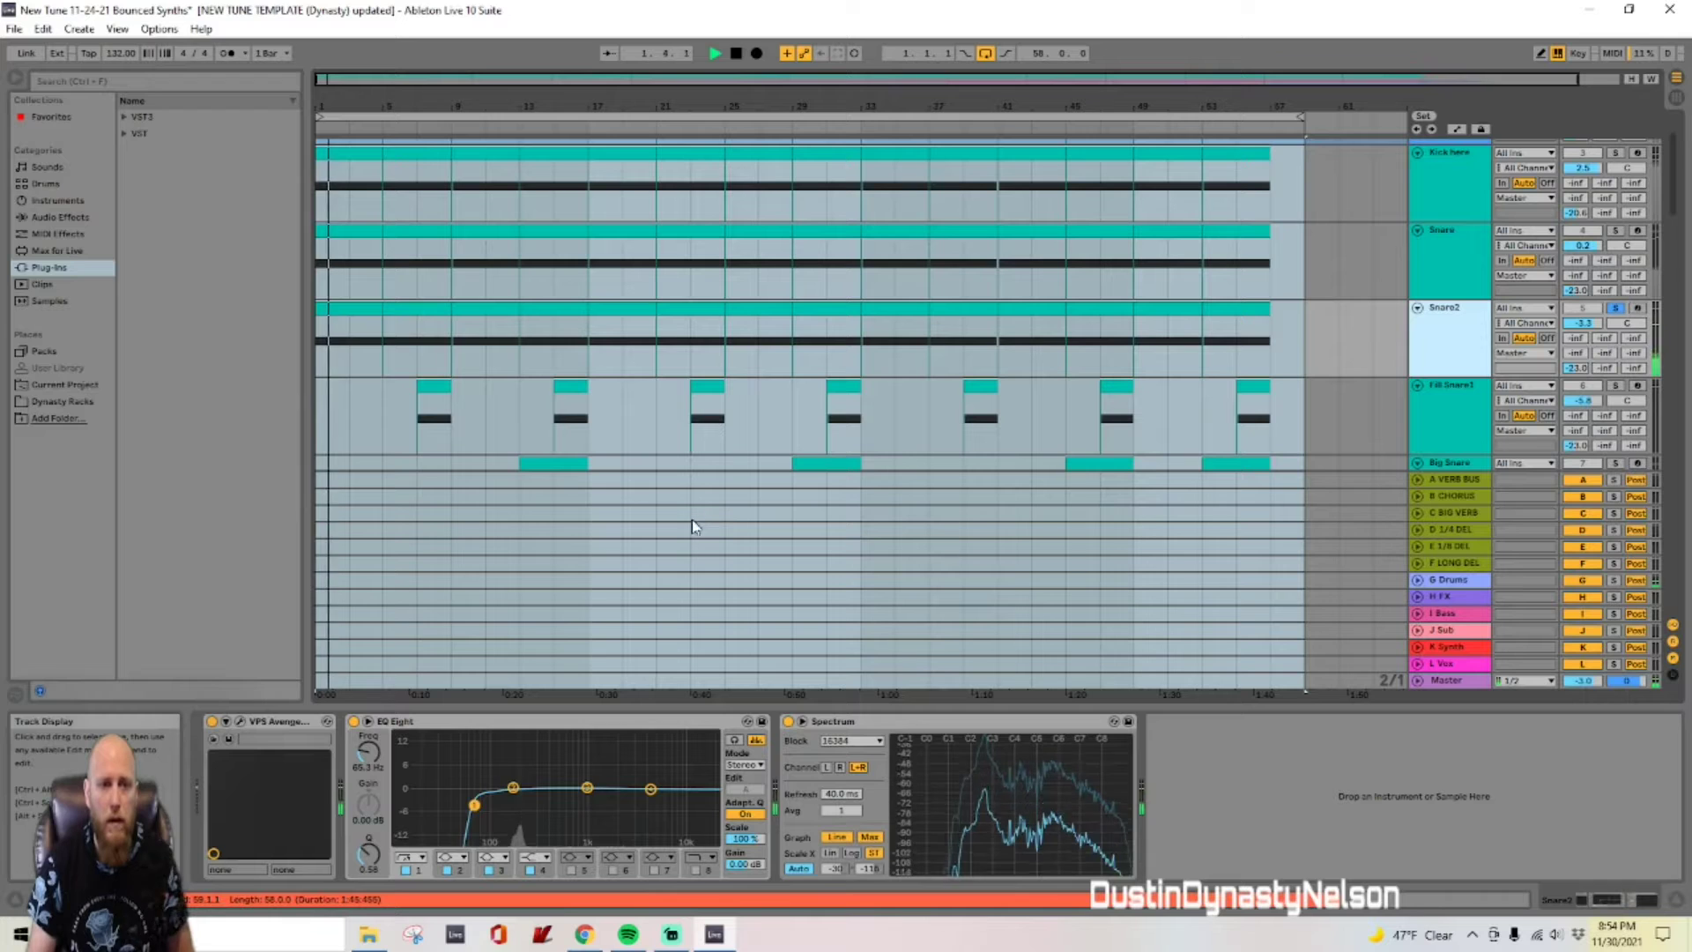
click(240, 723)
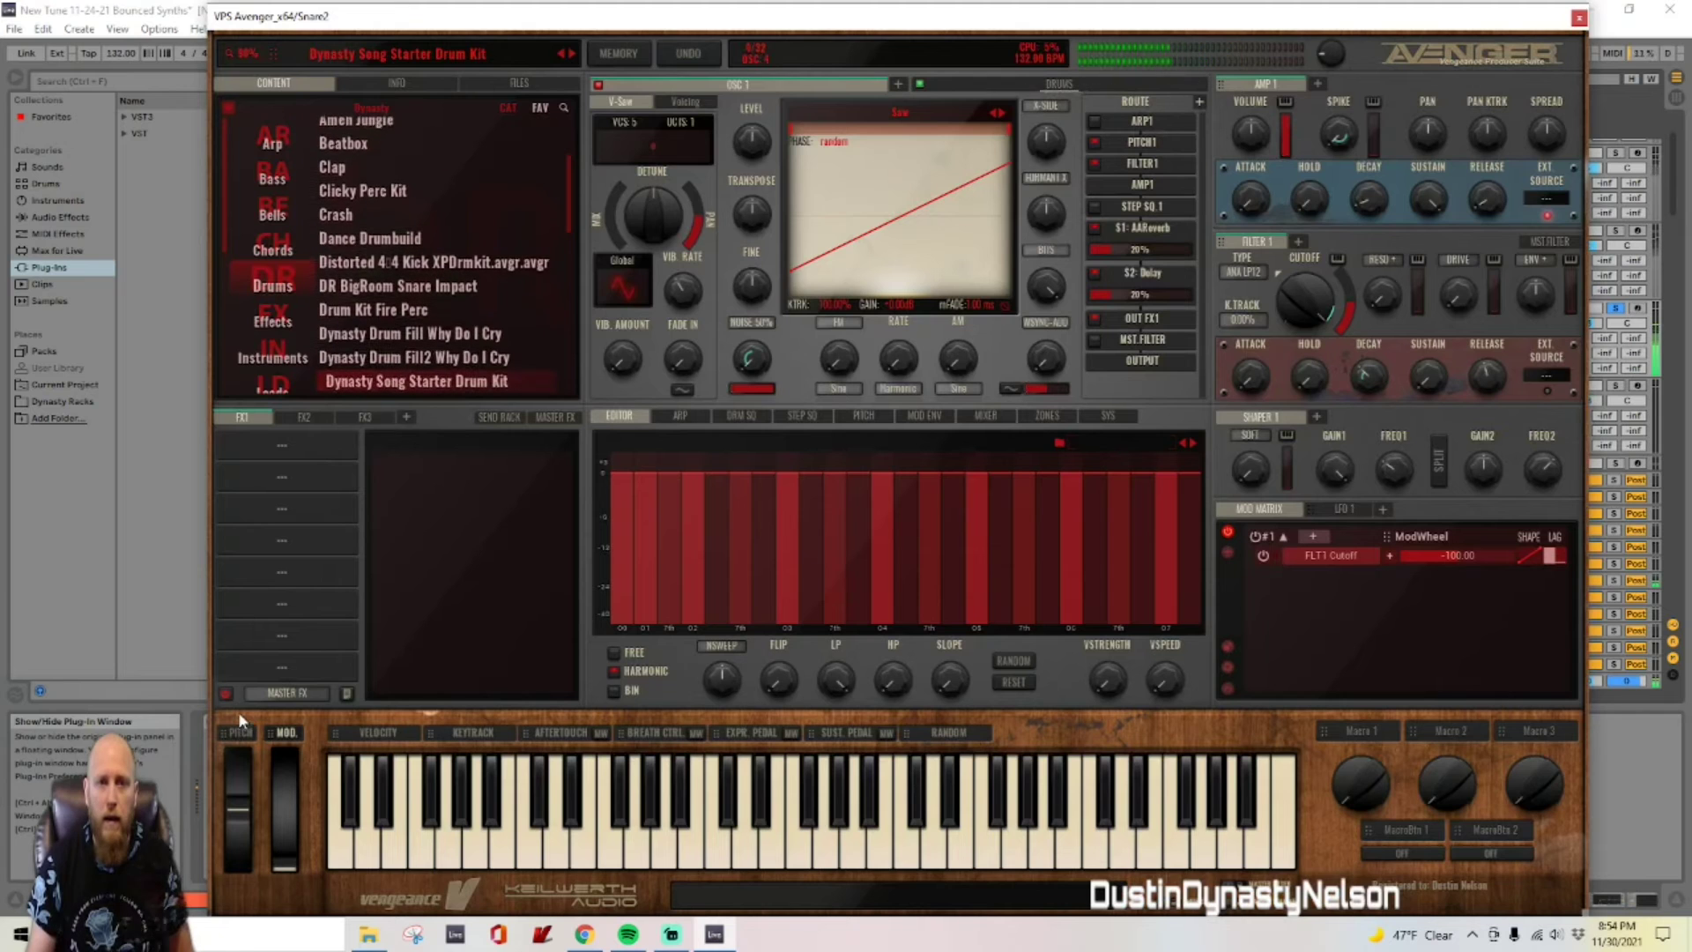
click(309, 416)
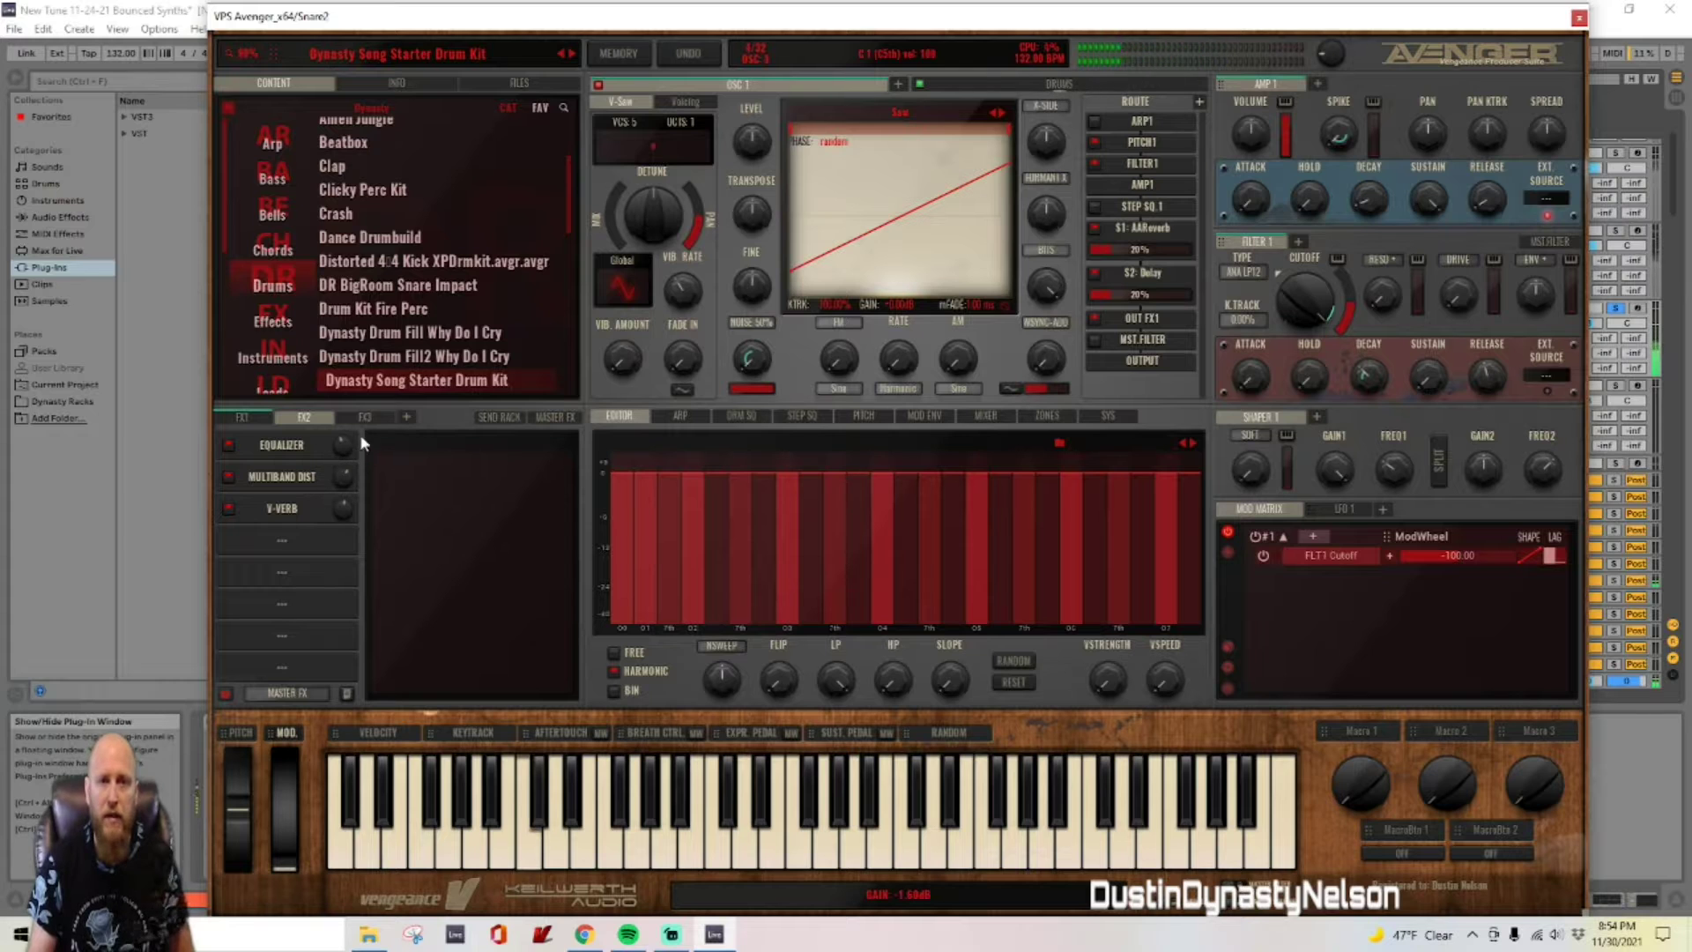
click(282, 445)
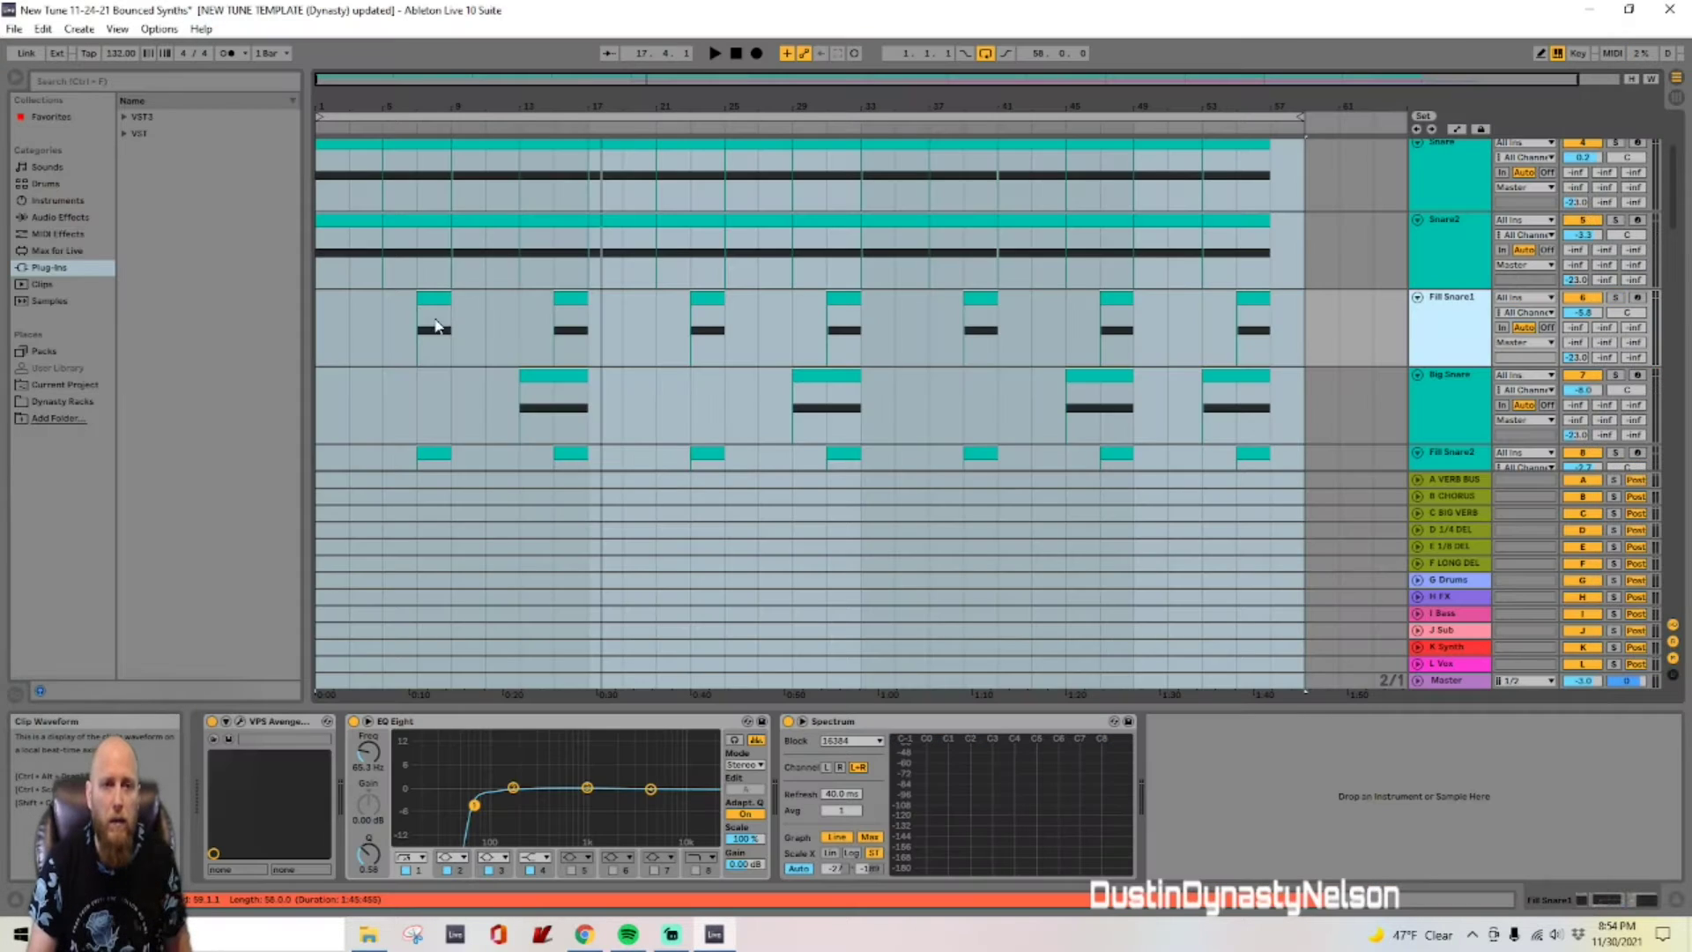
Step: Solo the Fill Snare1 track and audition its first fill from bar 7
click(418, 331)
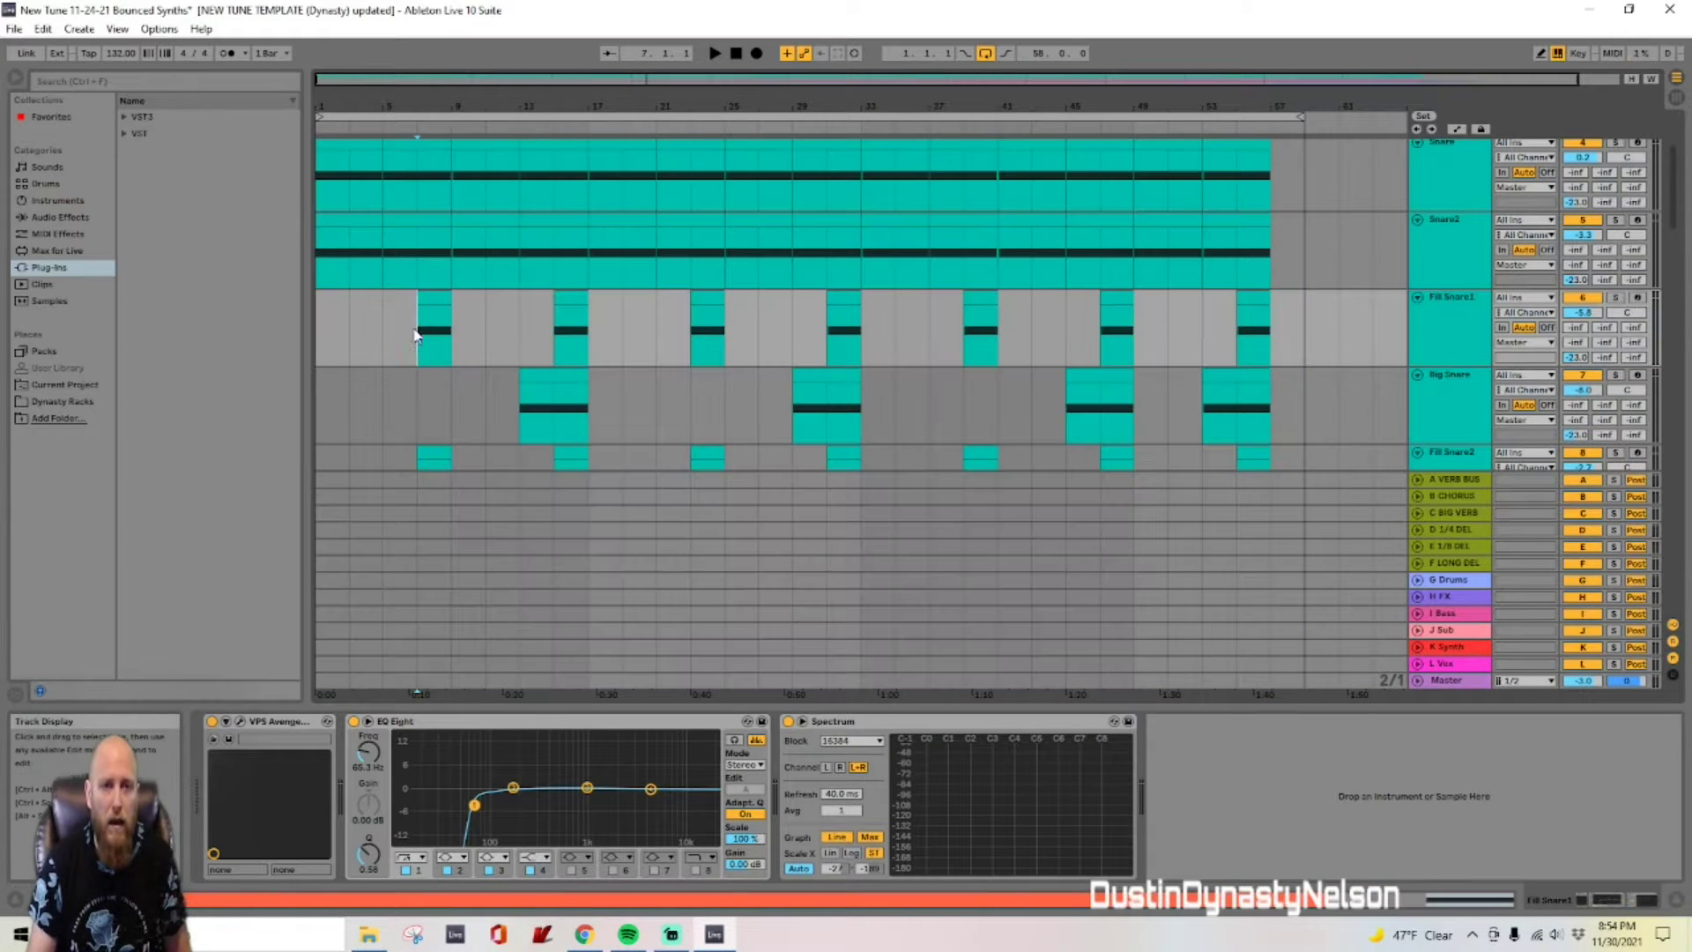
click(1619, 298)
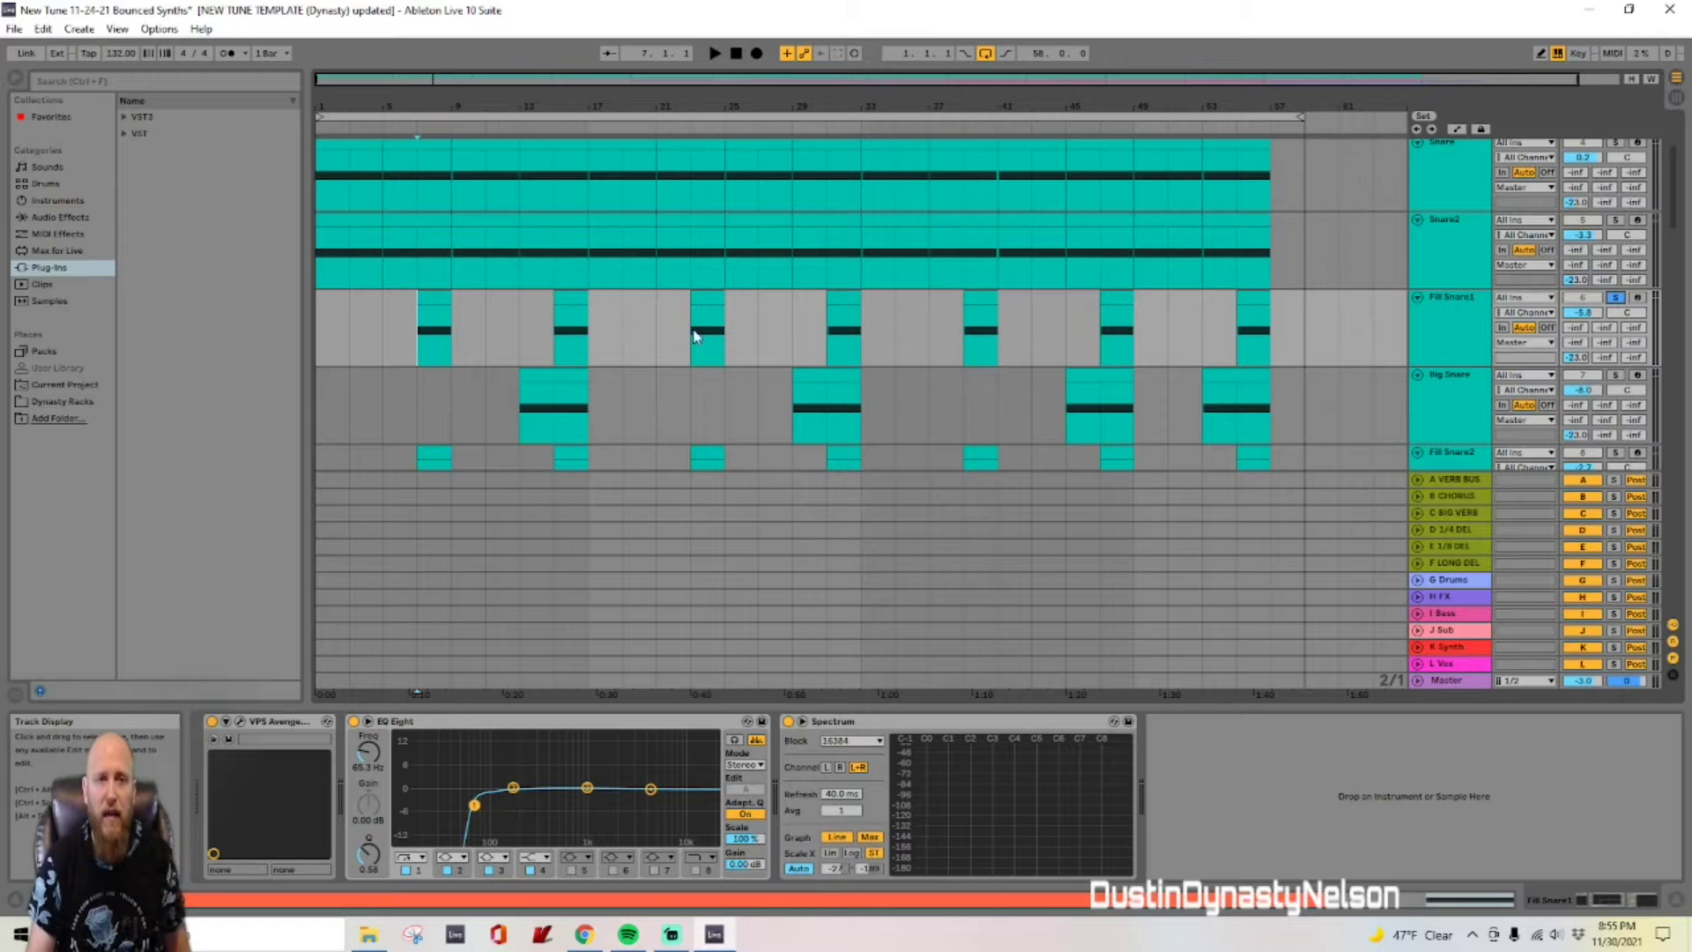
key(space)
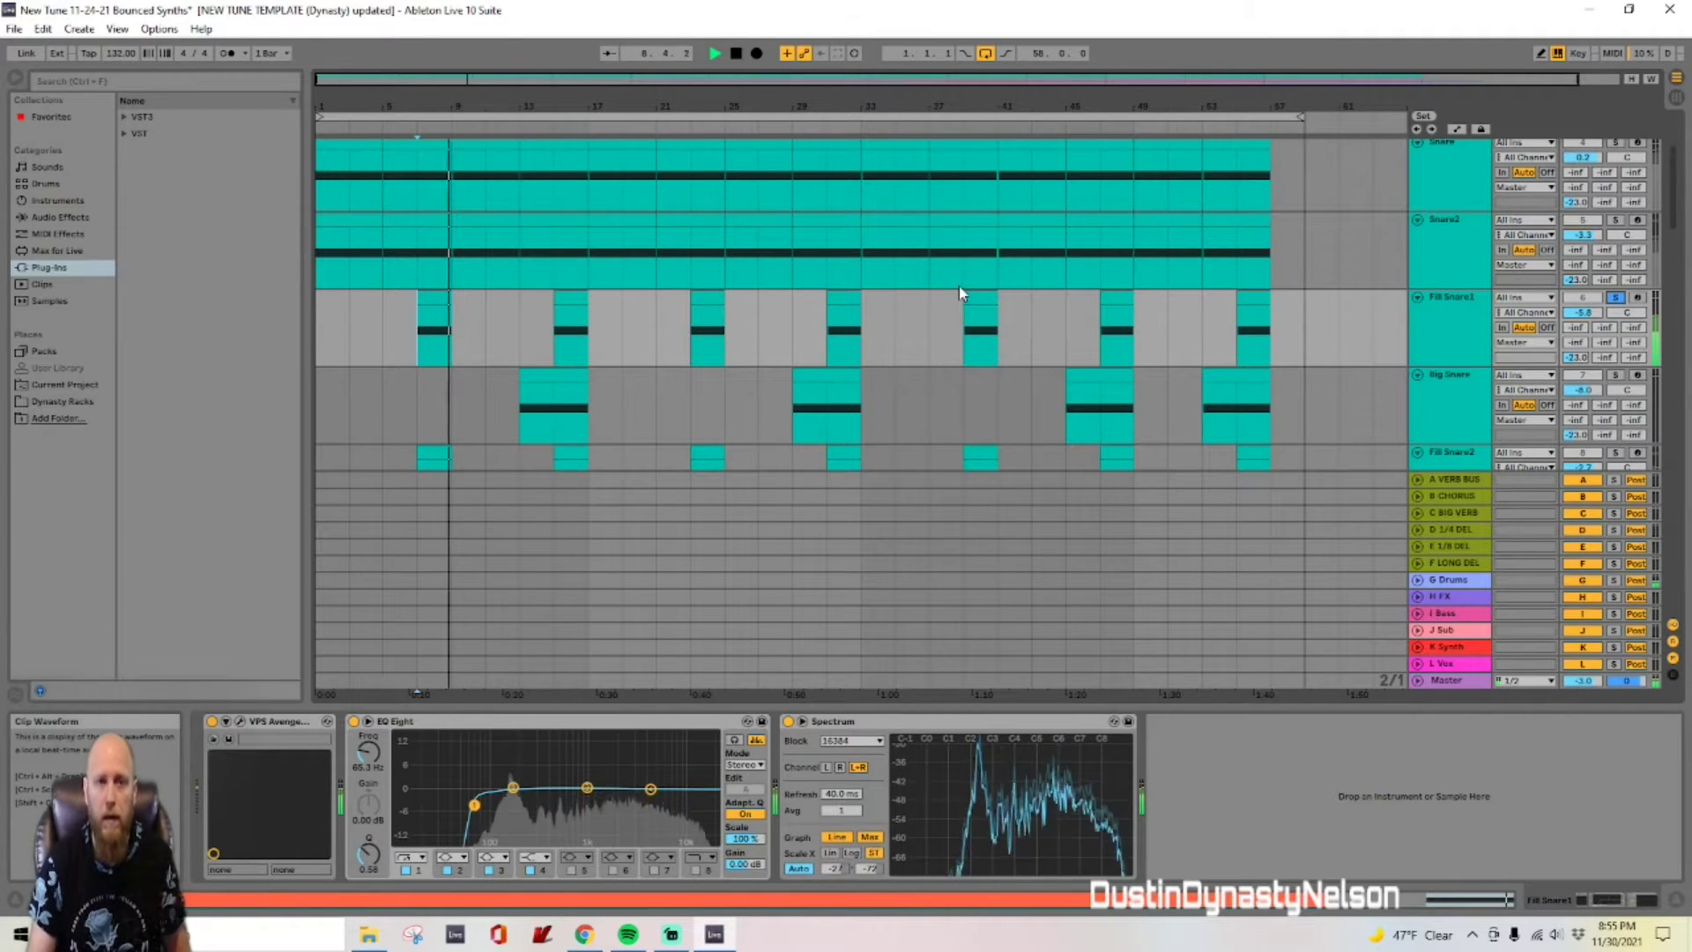
key(space)
Step: Examine Fill Snare1's VPS Avenger drum kit and the Multiband Dist and Equalizer settings in its FX2 chain
click(1450, 350)
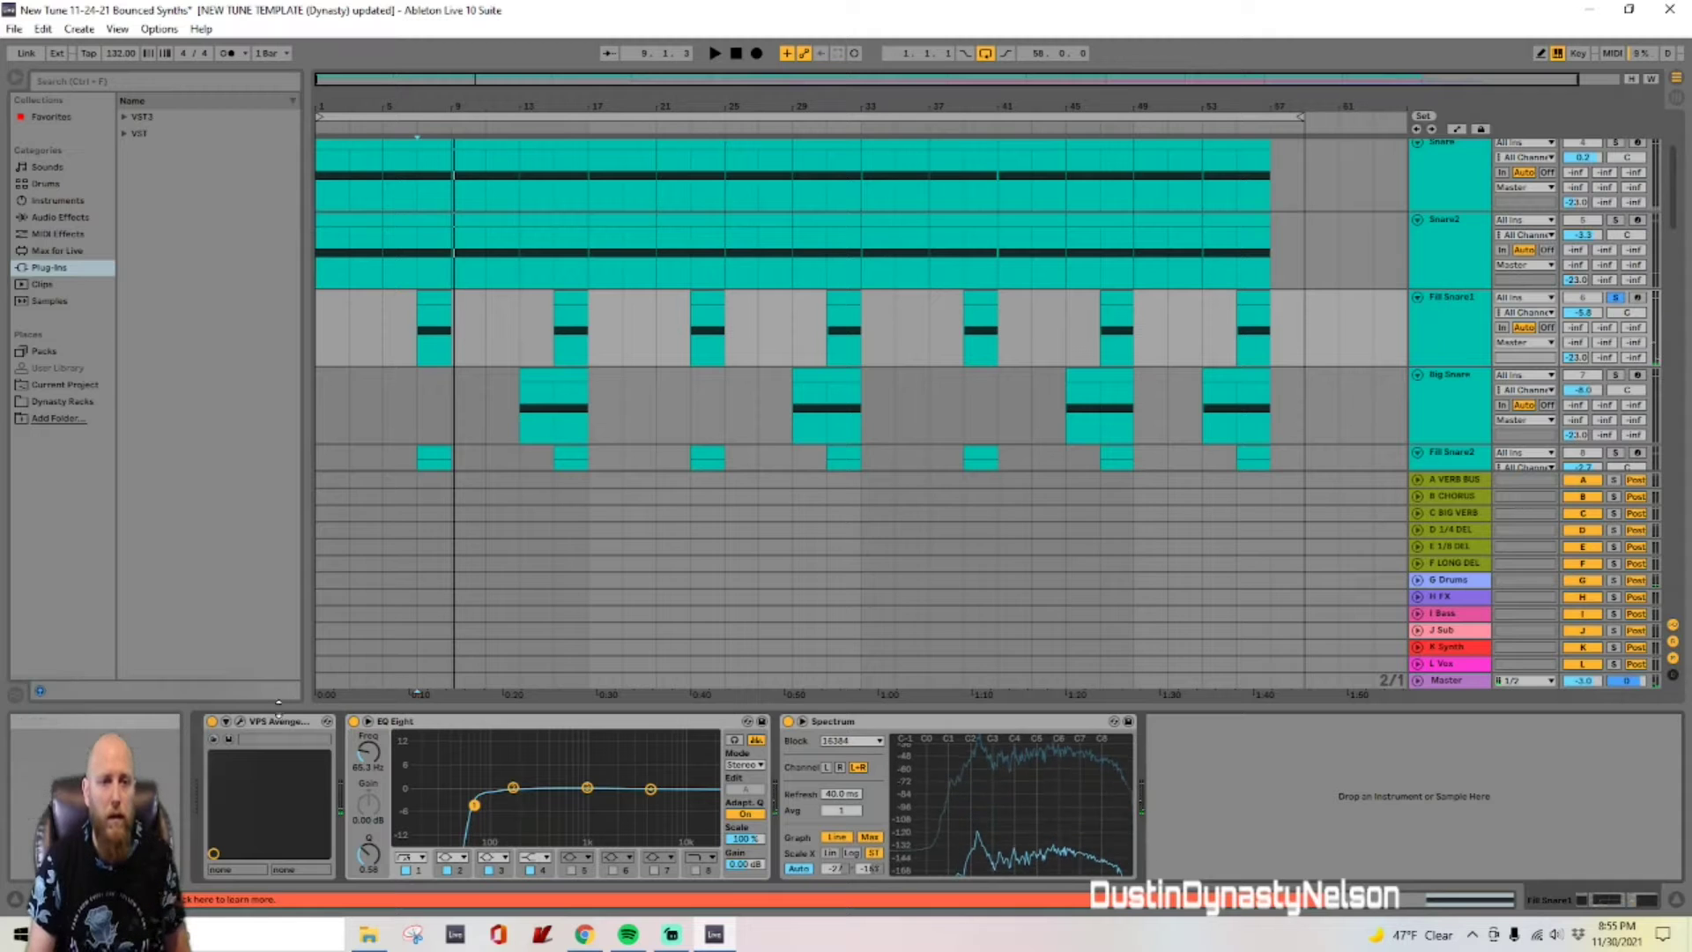
click(236, 725)
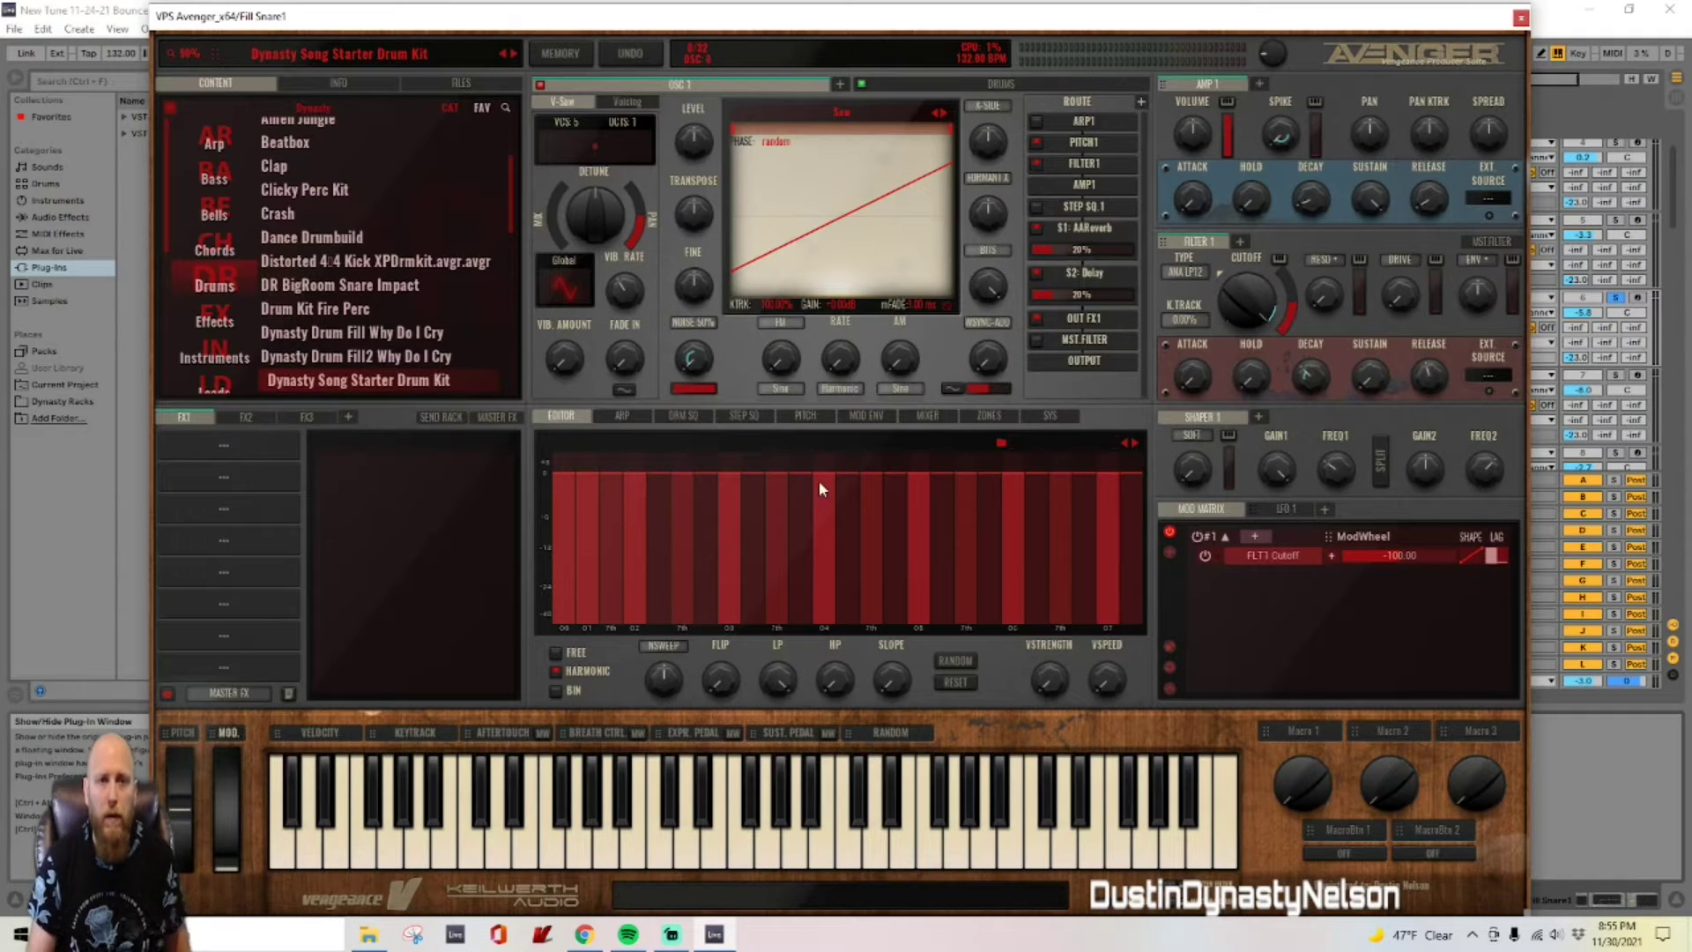
click(944, 83)
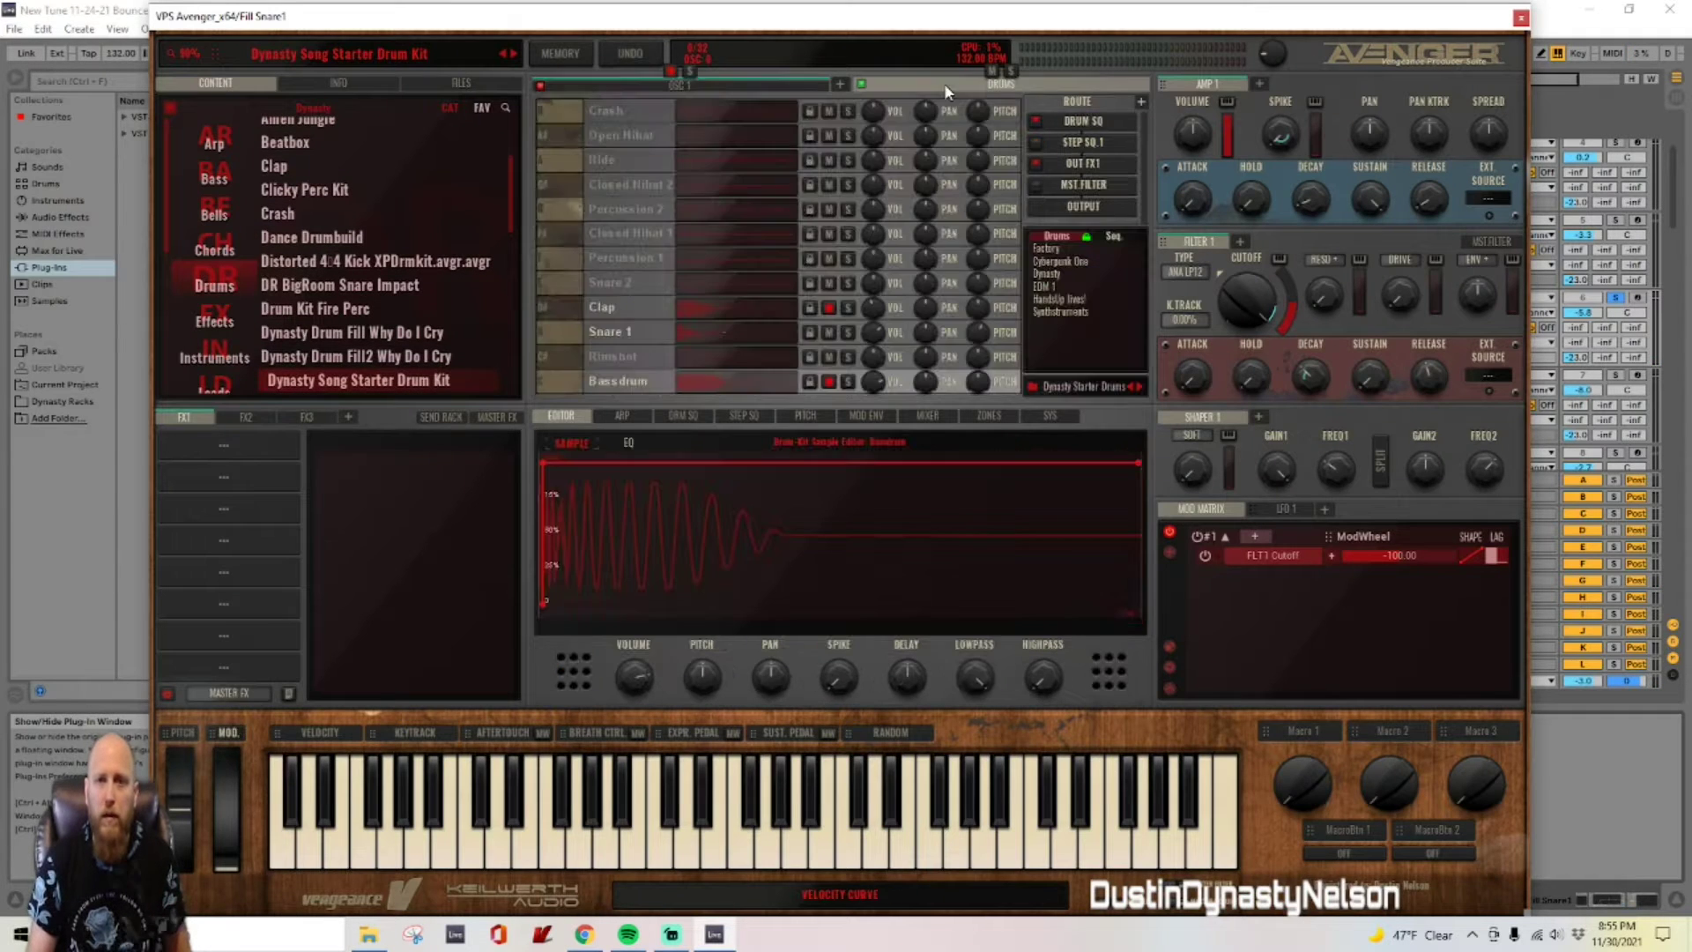
click(248, 419)
click(232, 479)
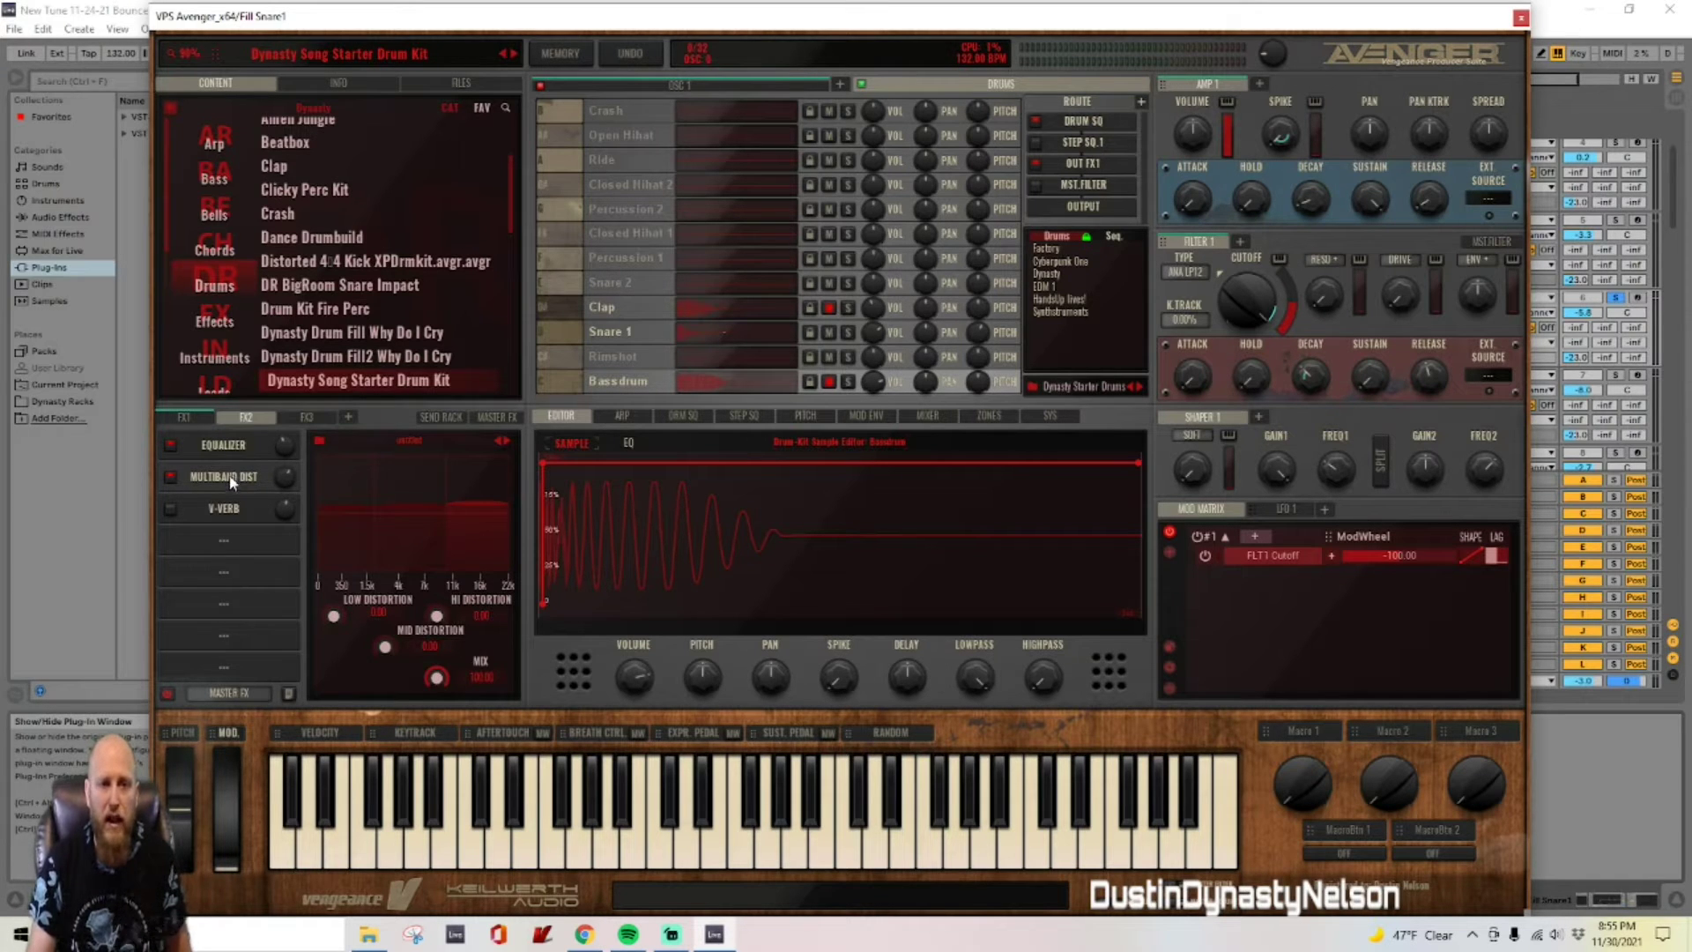
click(226, 449)
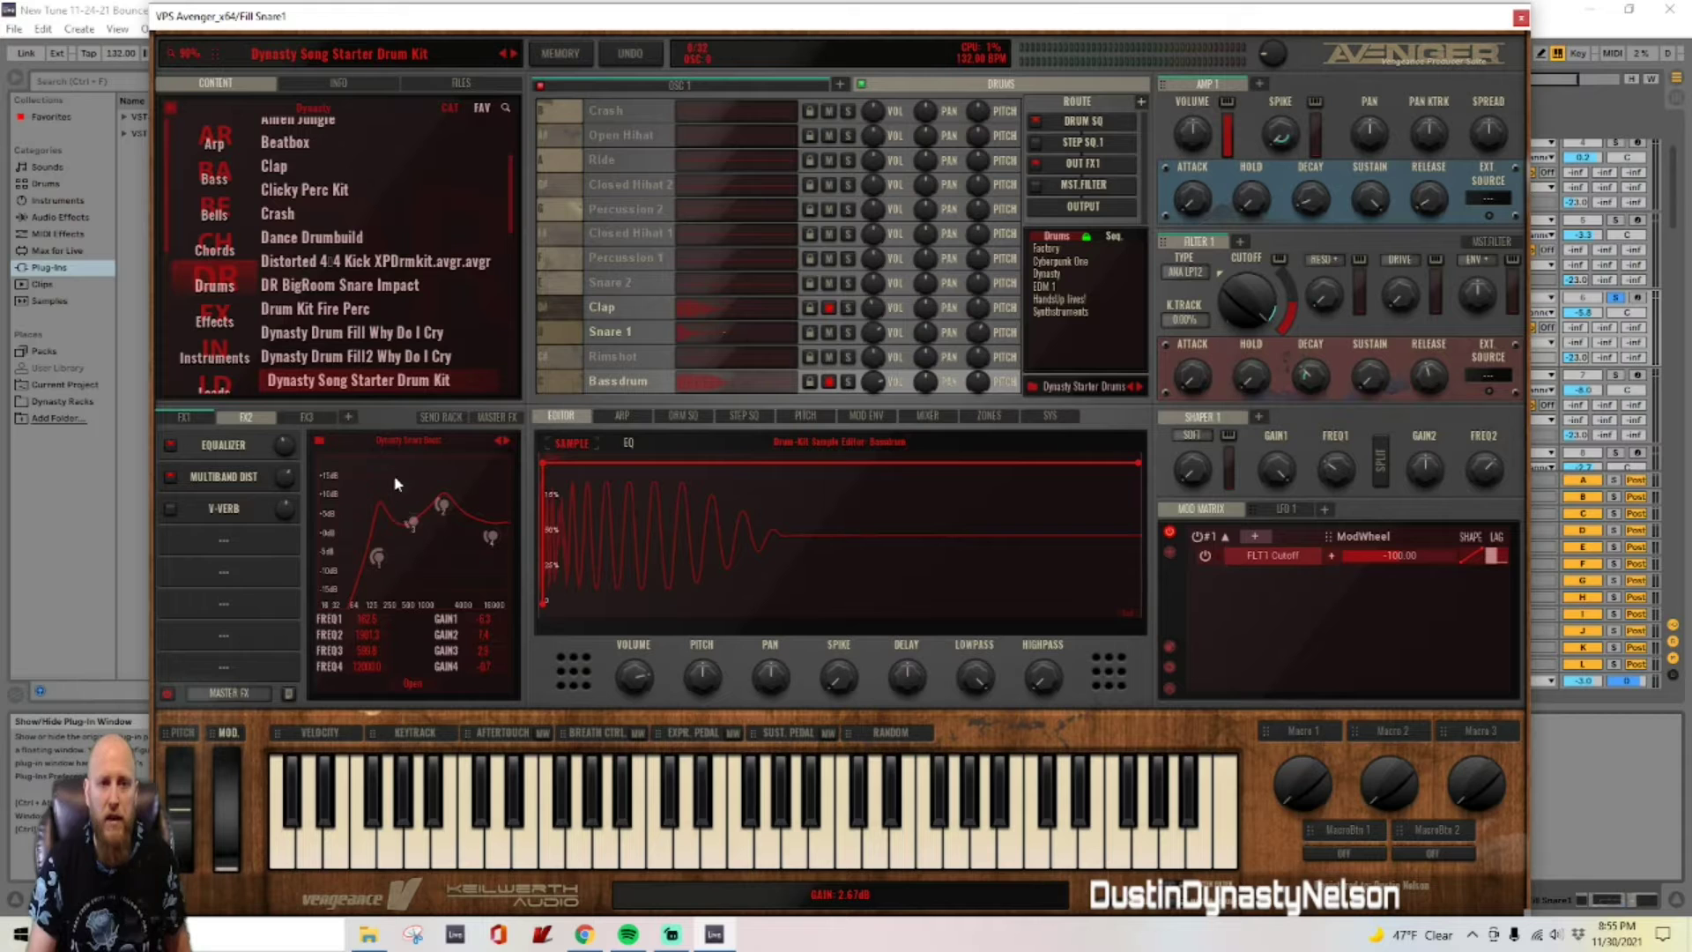
Step: Inspect Fill Snare1's drum sequencer pattern, checking the roll options of its two green steps without changing them
click(691, 414)
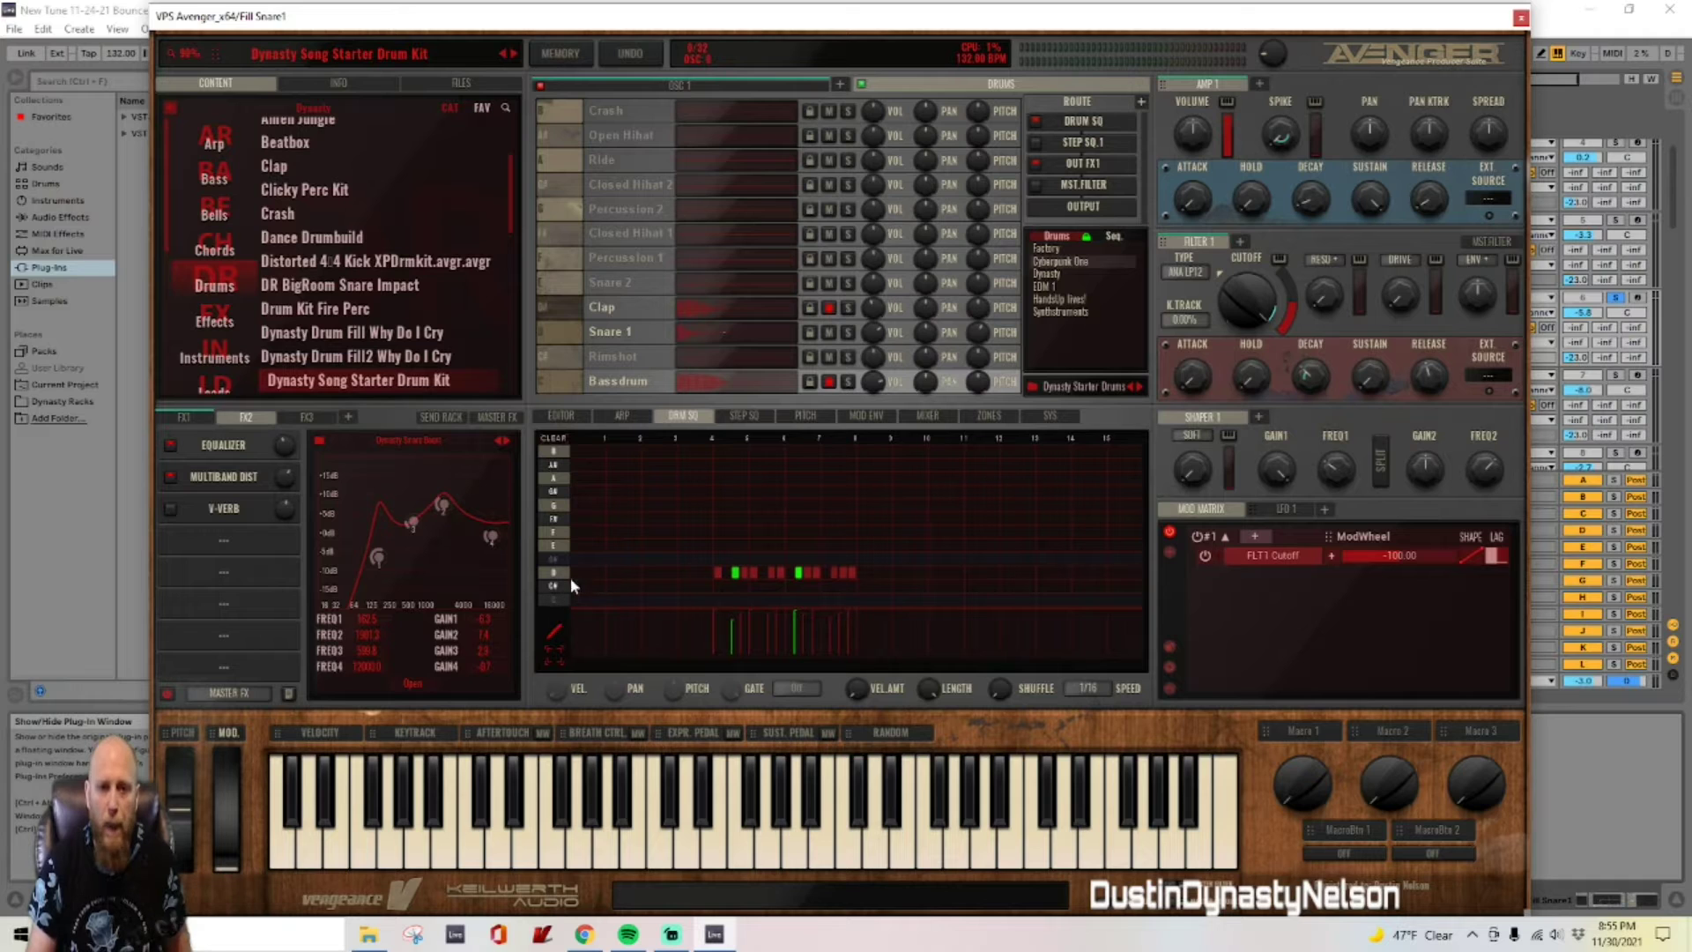
click(736, 573)
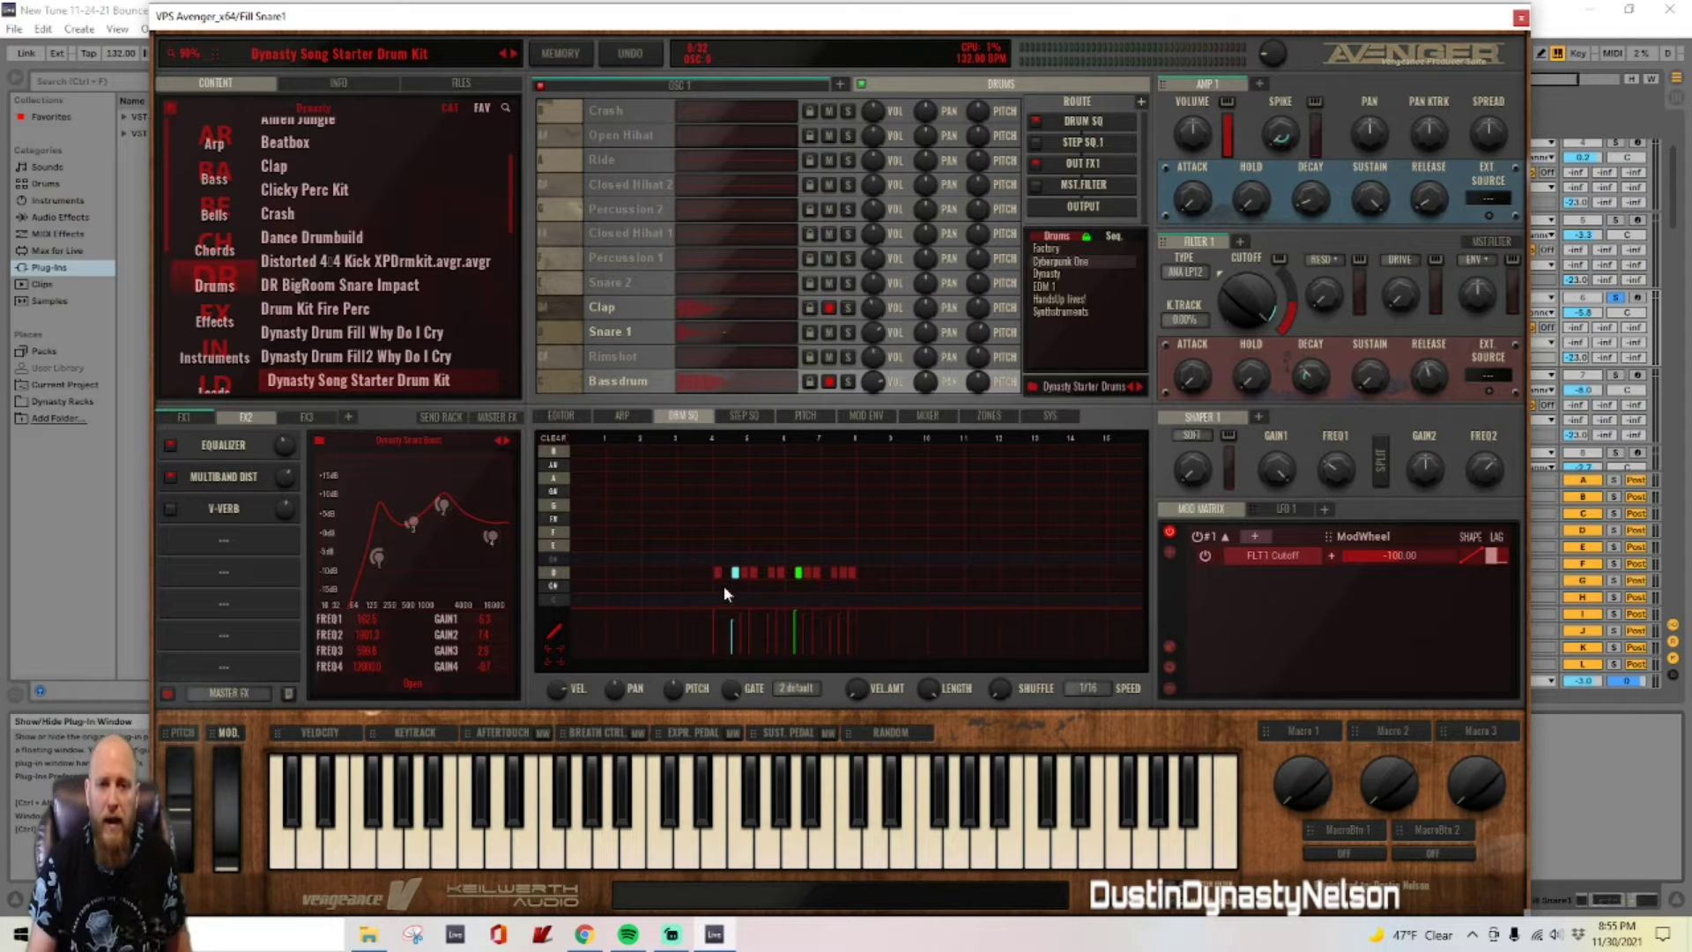
click(800, 686)
mouse_move(822, 758)
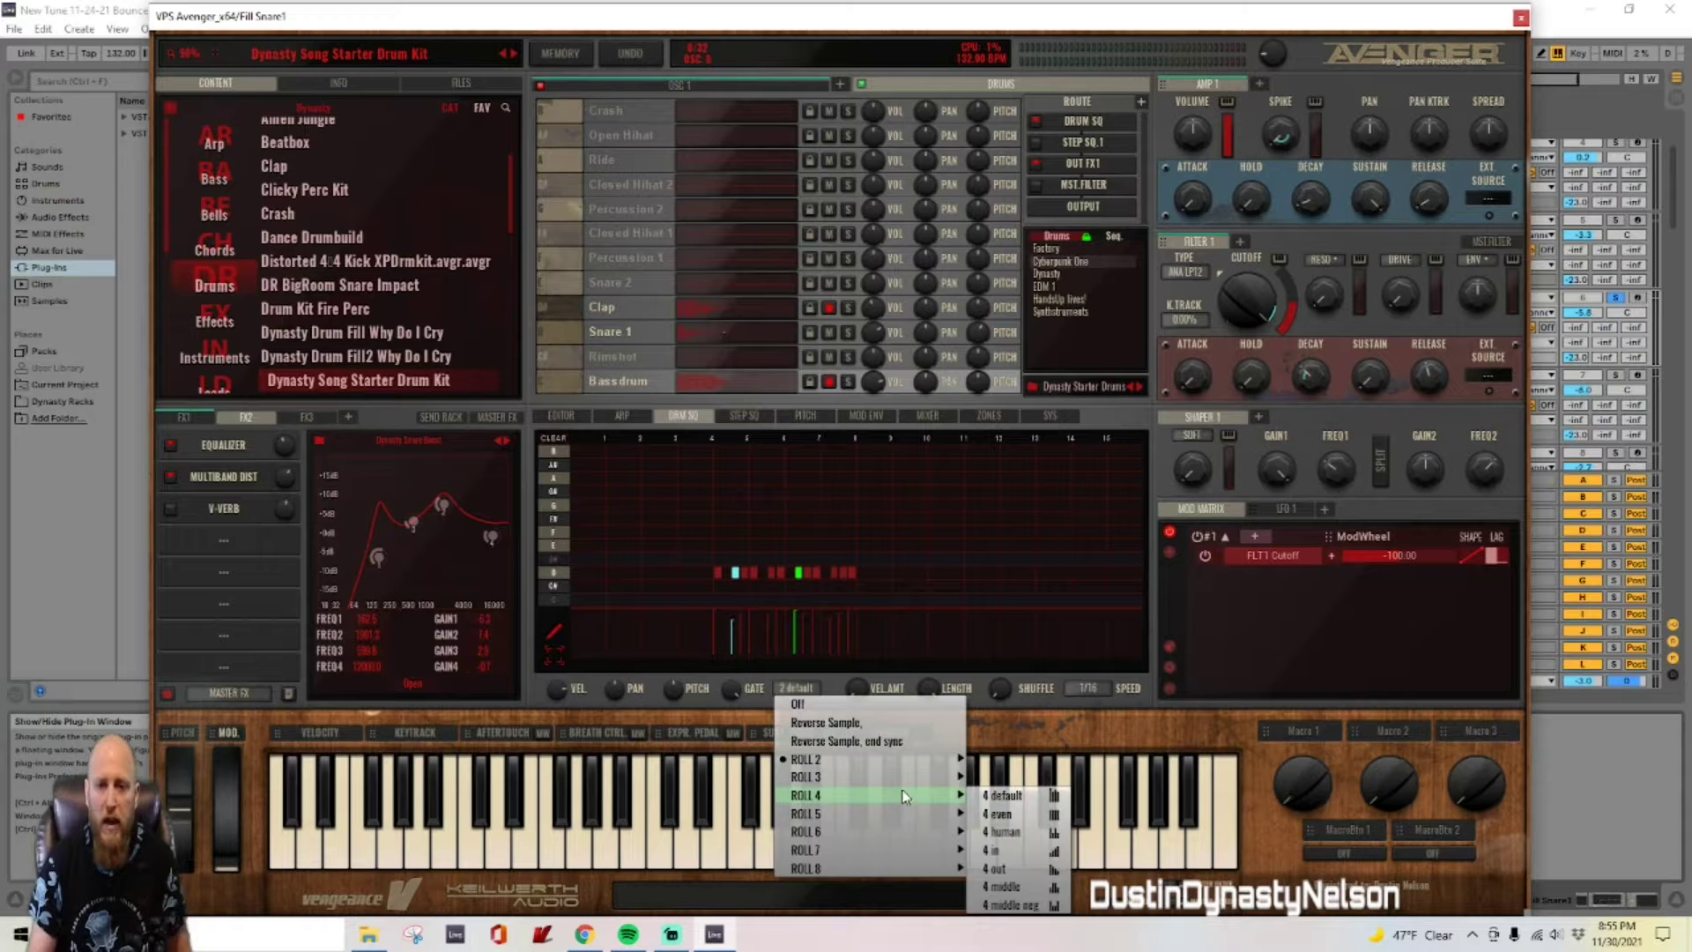
mouse_move(957, 761)
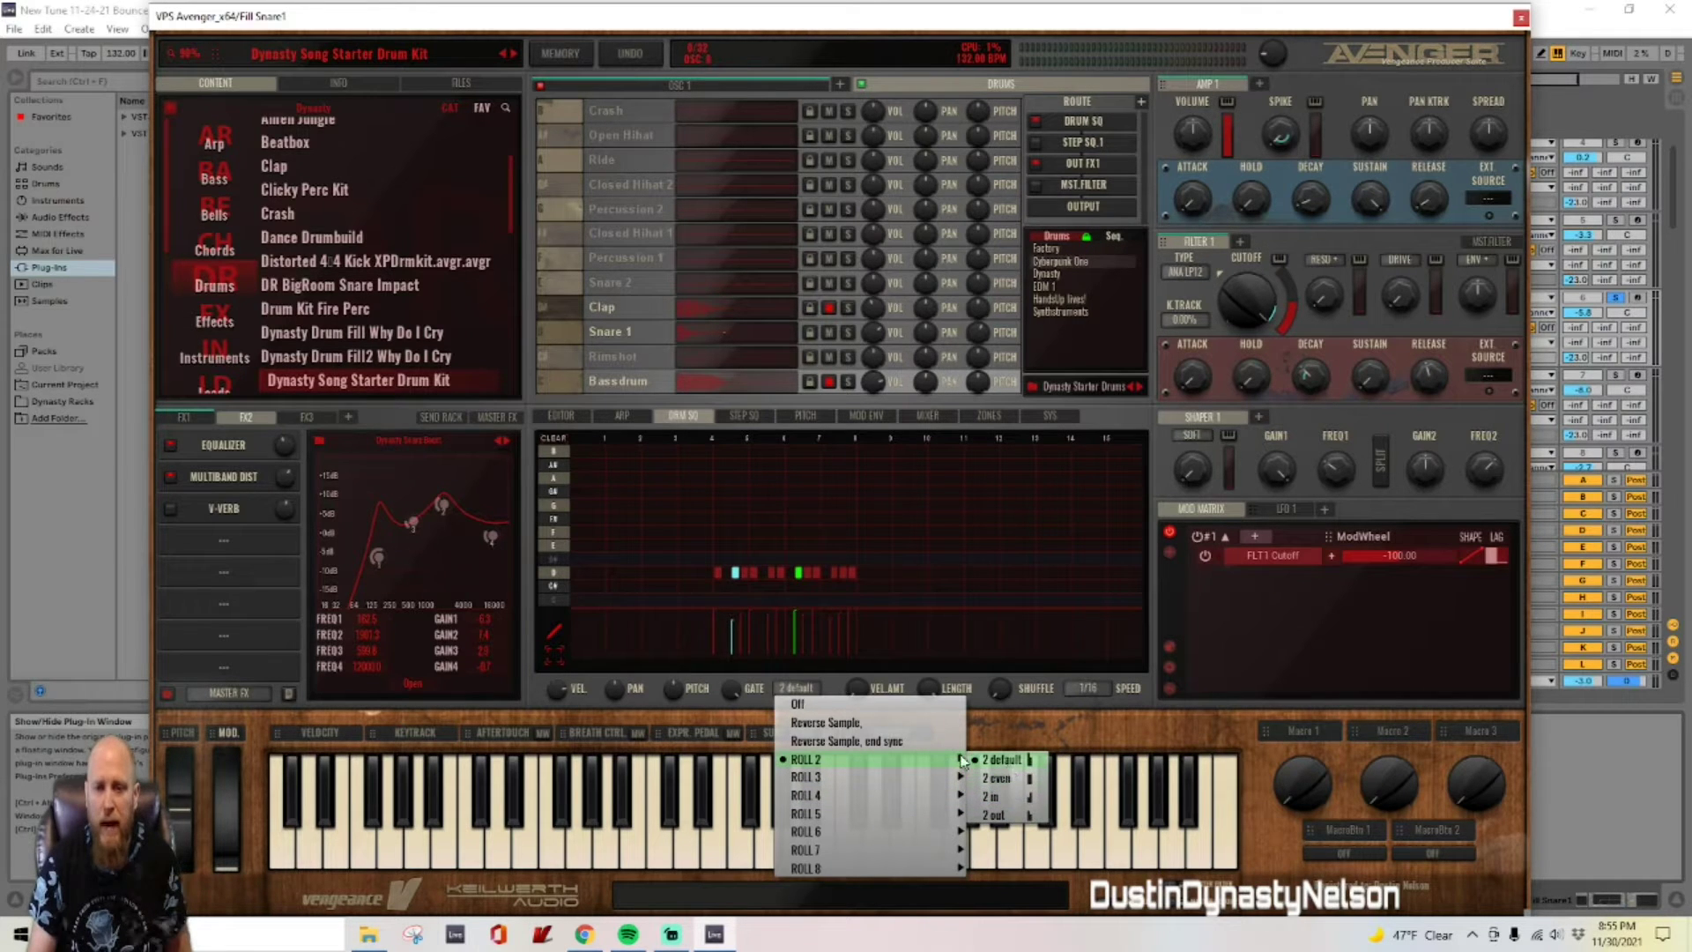
click(736, 578)
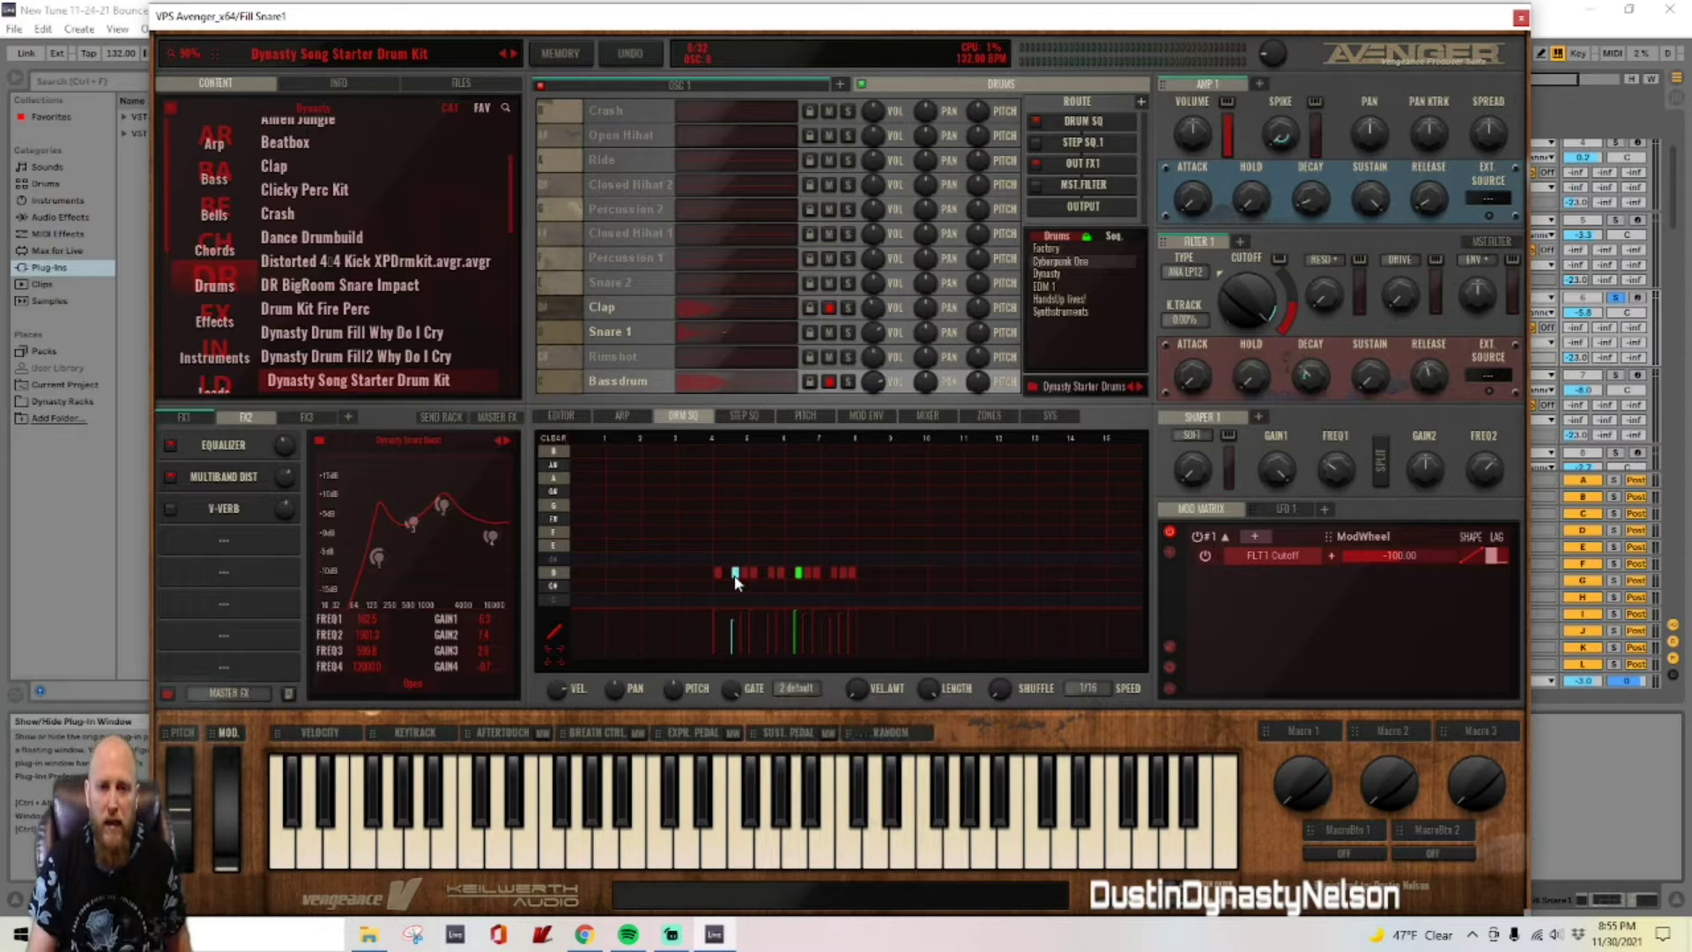
click(800, 575)
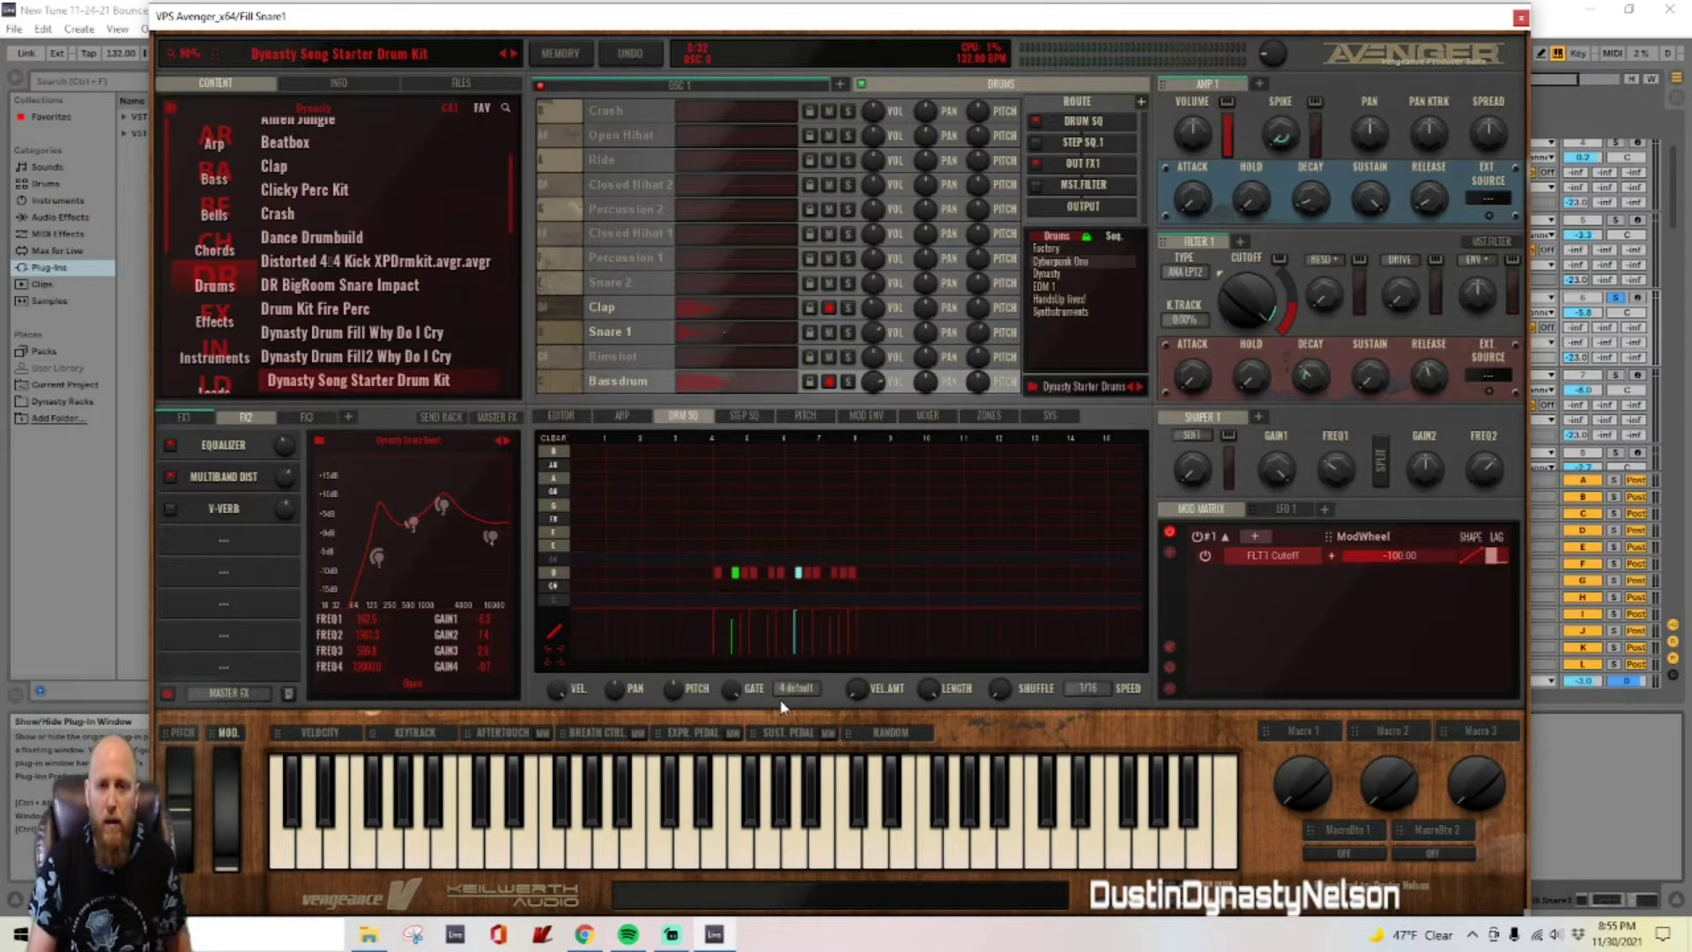
Step: Audition the Fill Snare1 pattern with its drum sequencer in view, and close the VPS Avenger window
key(space)
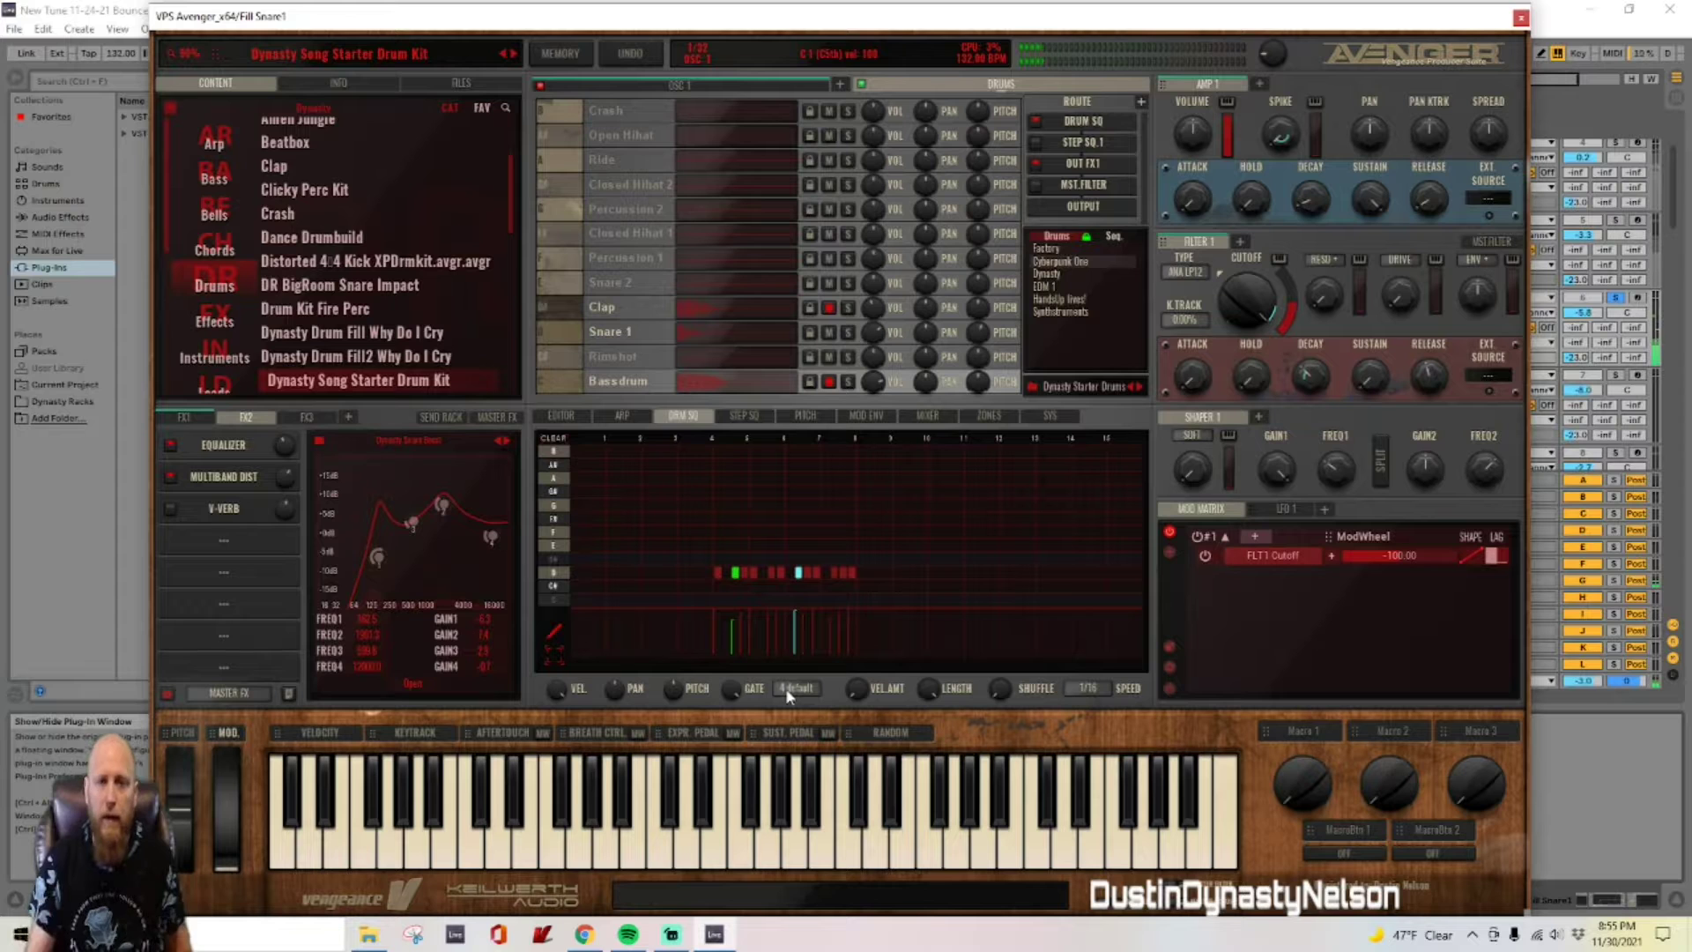
key(space)
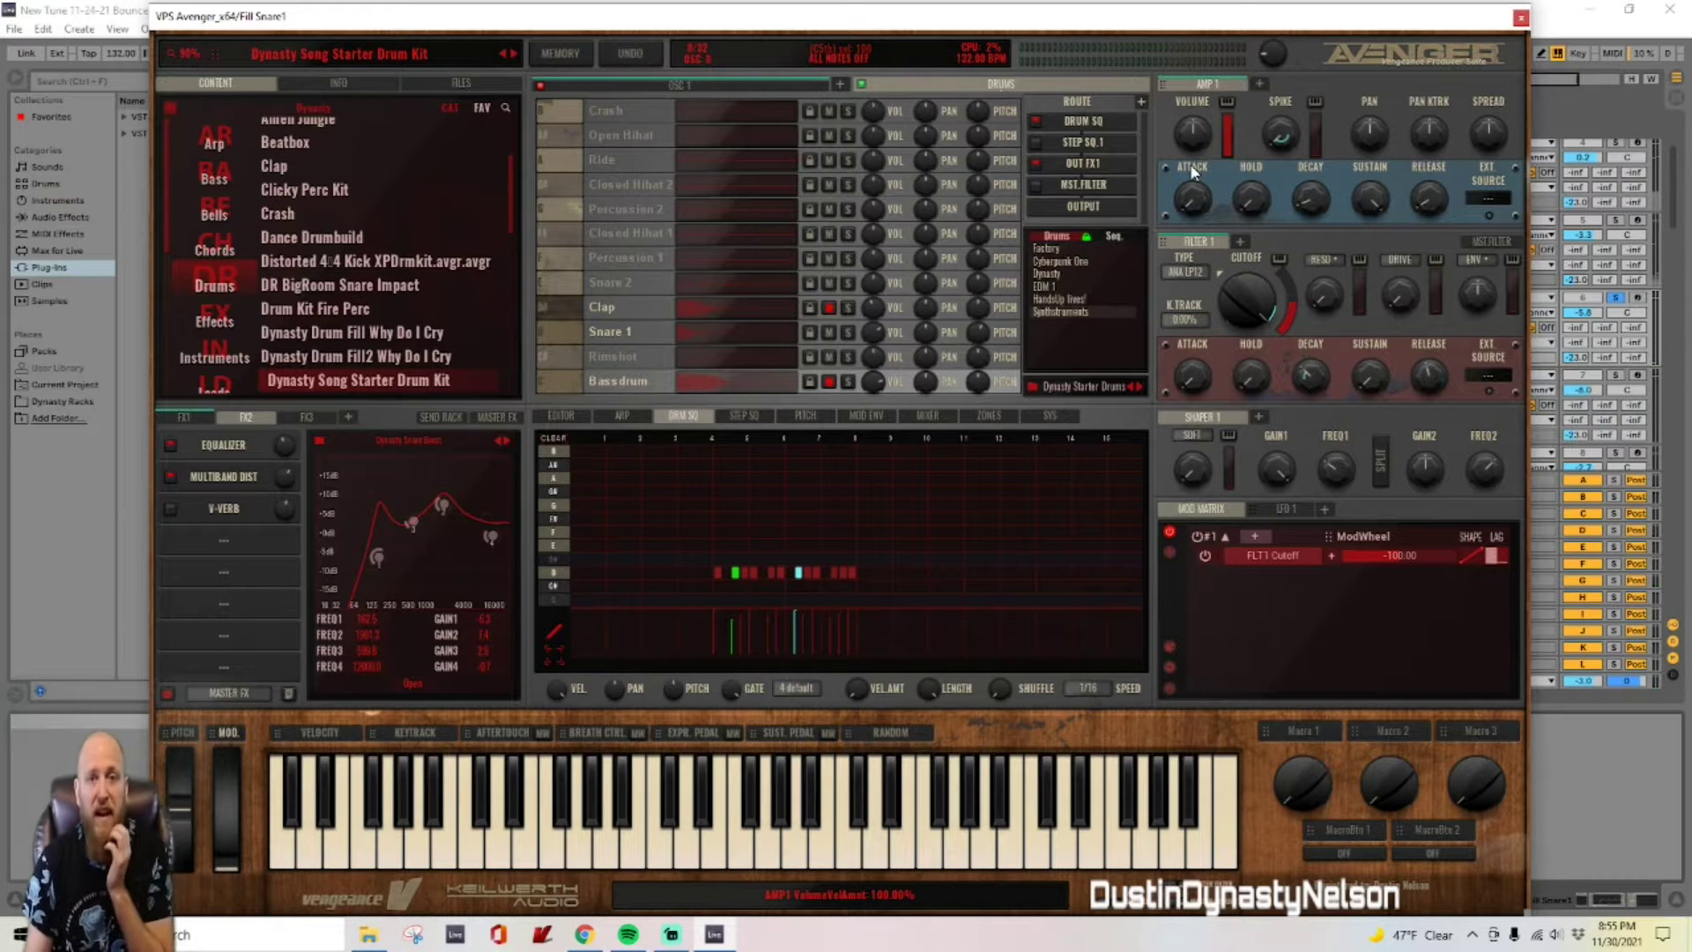
click(1521, 20)
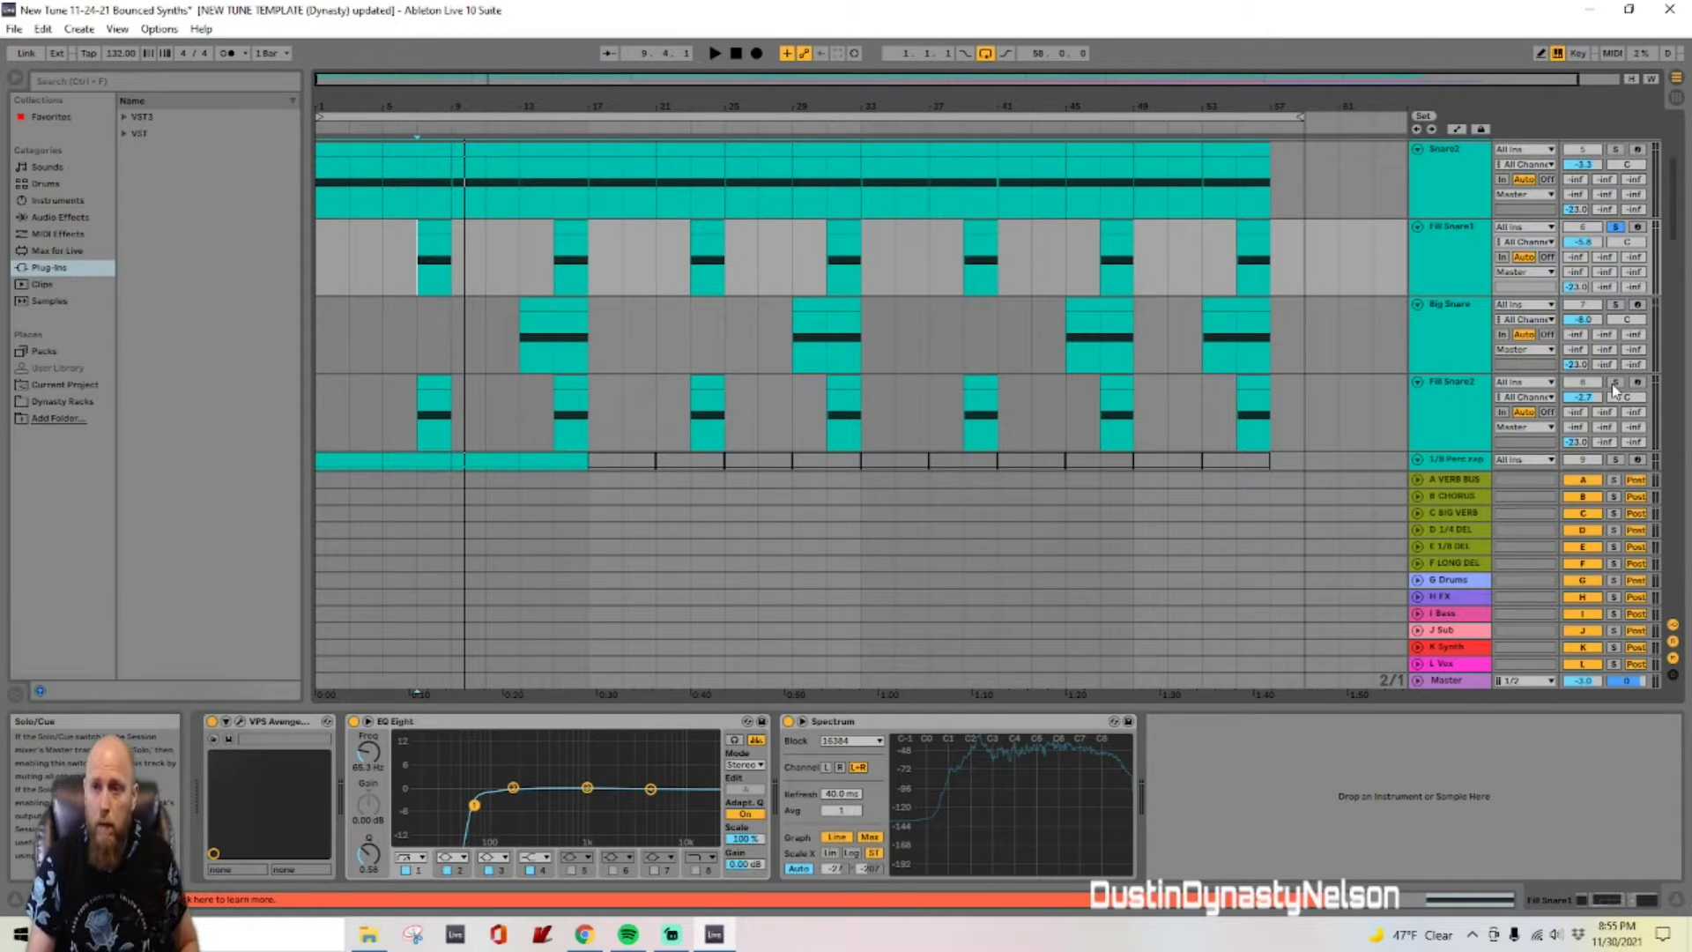
Step: Solo Fill Snare2 alongside Fill Snare1 and inspect its VPS Avenger FX2 Equalizer, Multiband Dist and drum sequencer pattern
click(1455, 418)
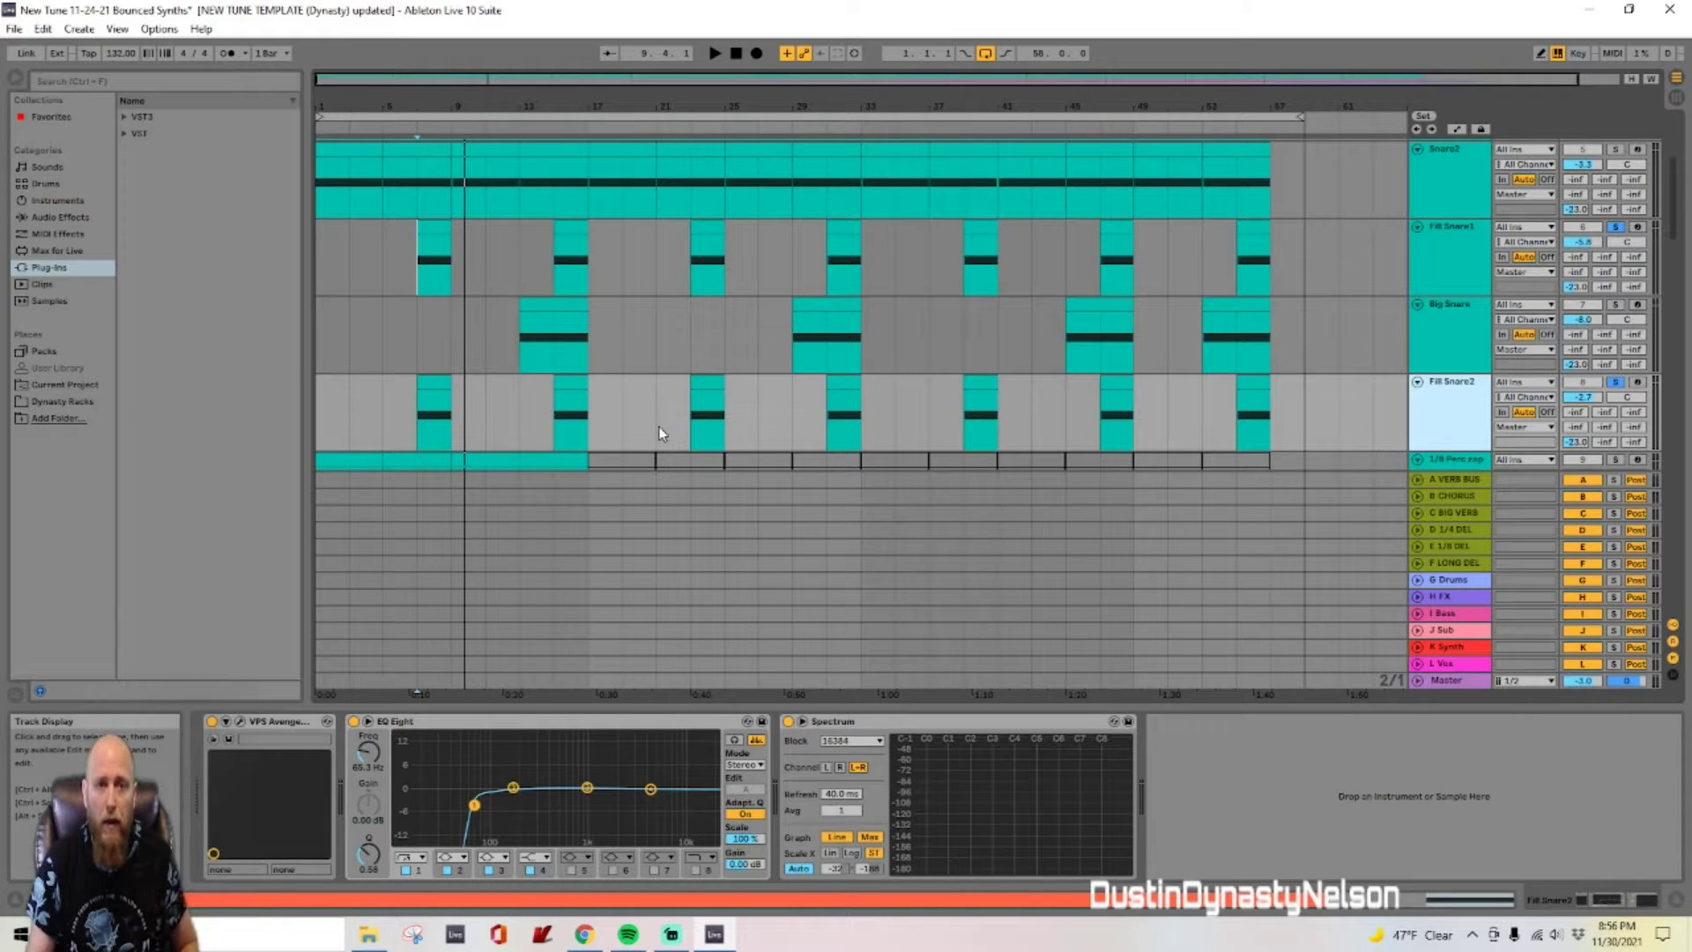
click(420, 430)
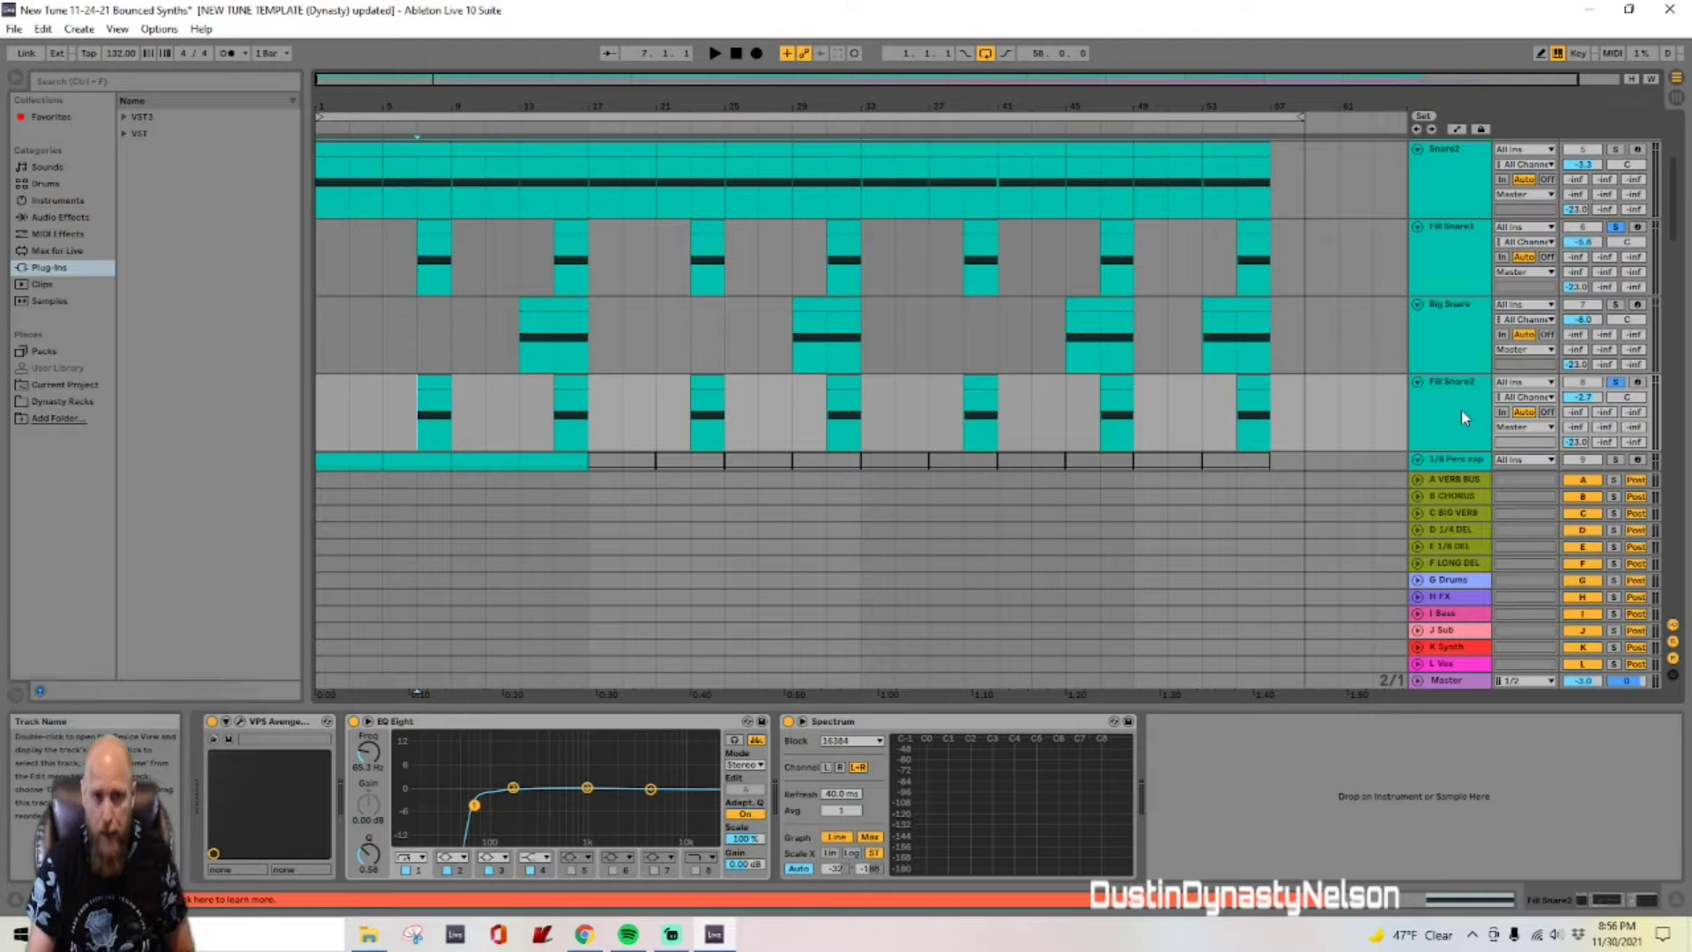
click(237, 723)
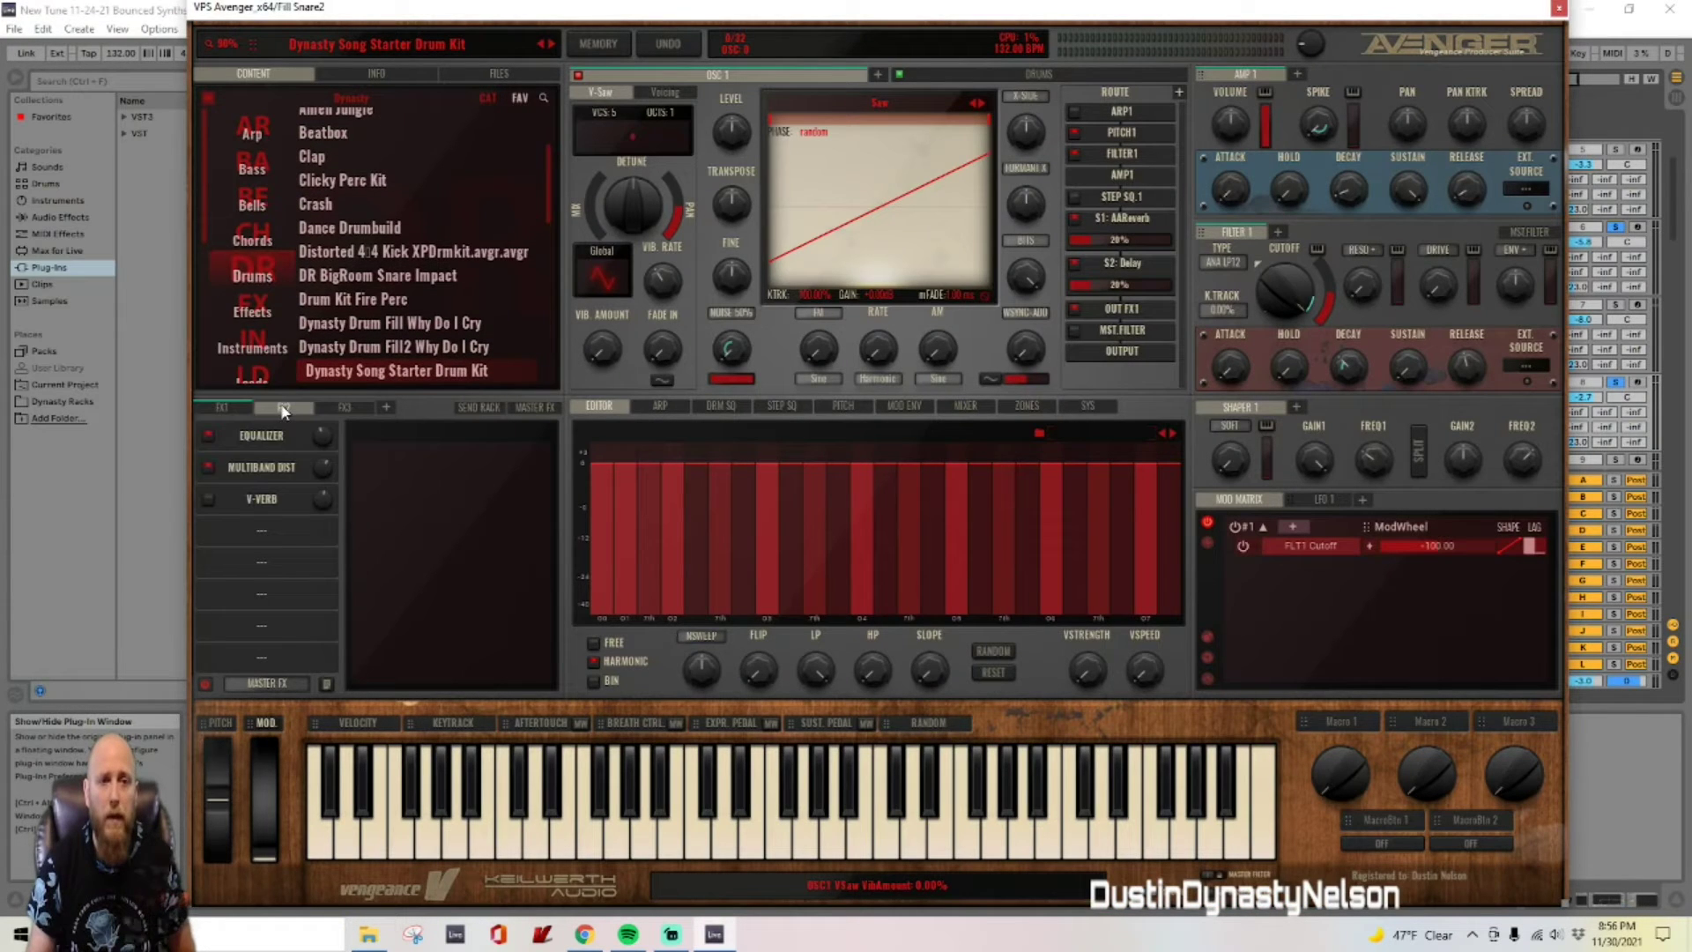
click(262, 435)
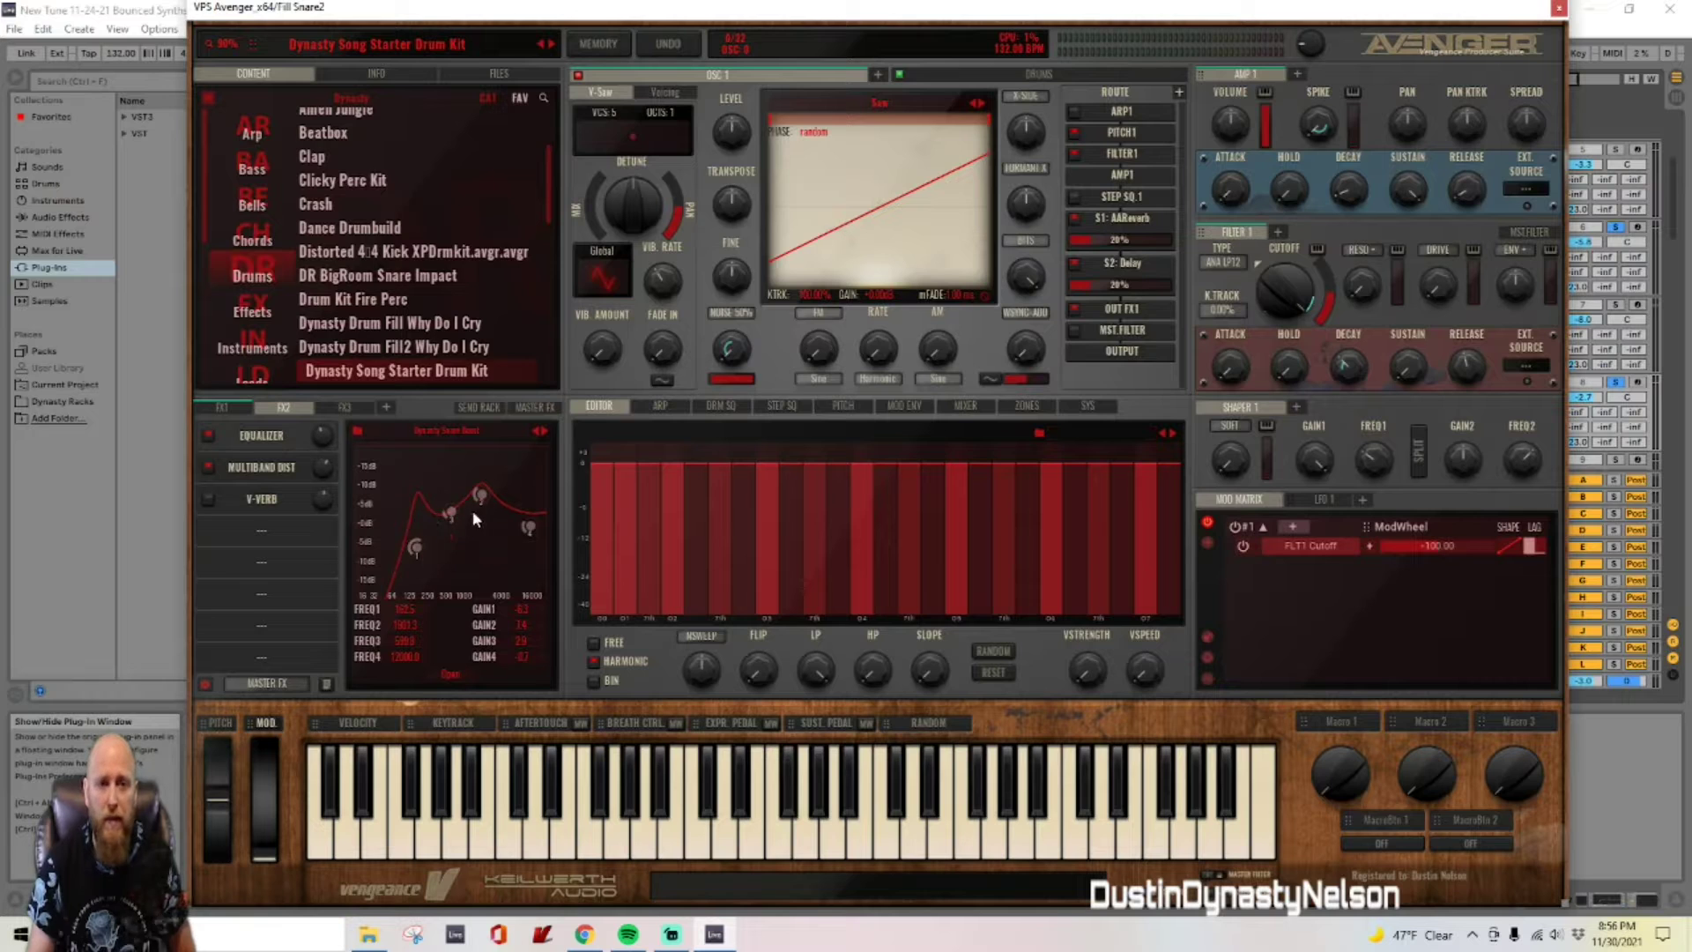
click(252, 470)
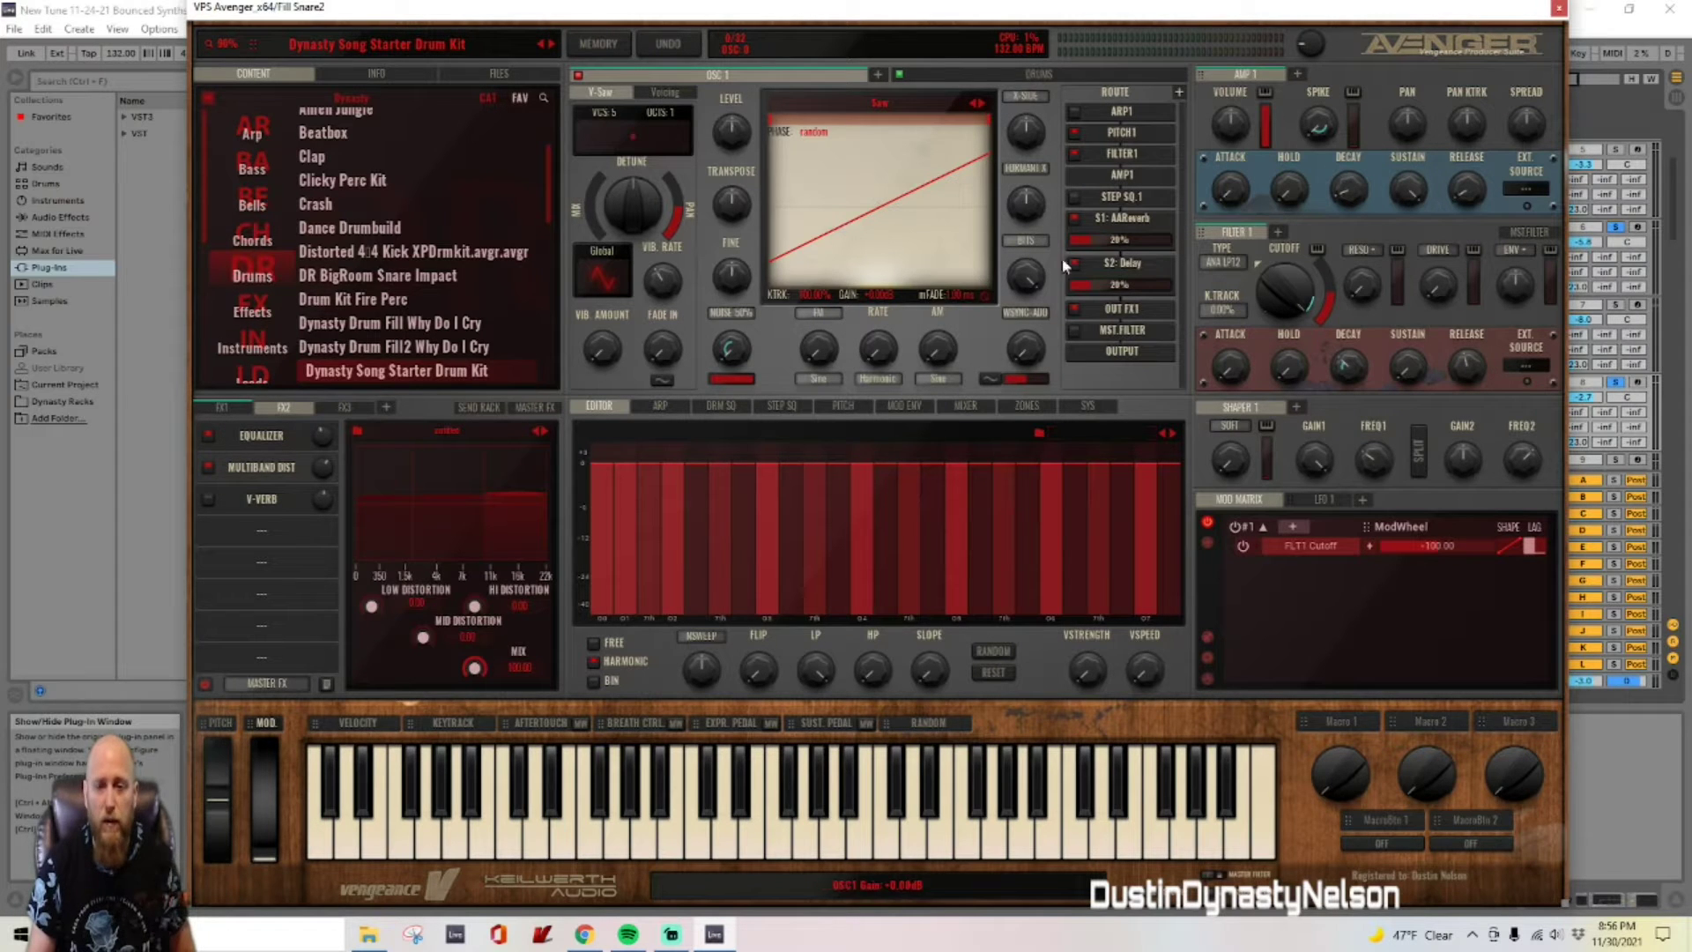
click(720, 406)
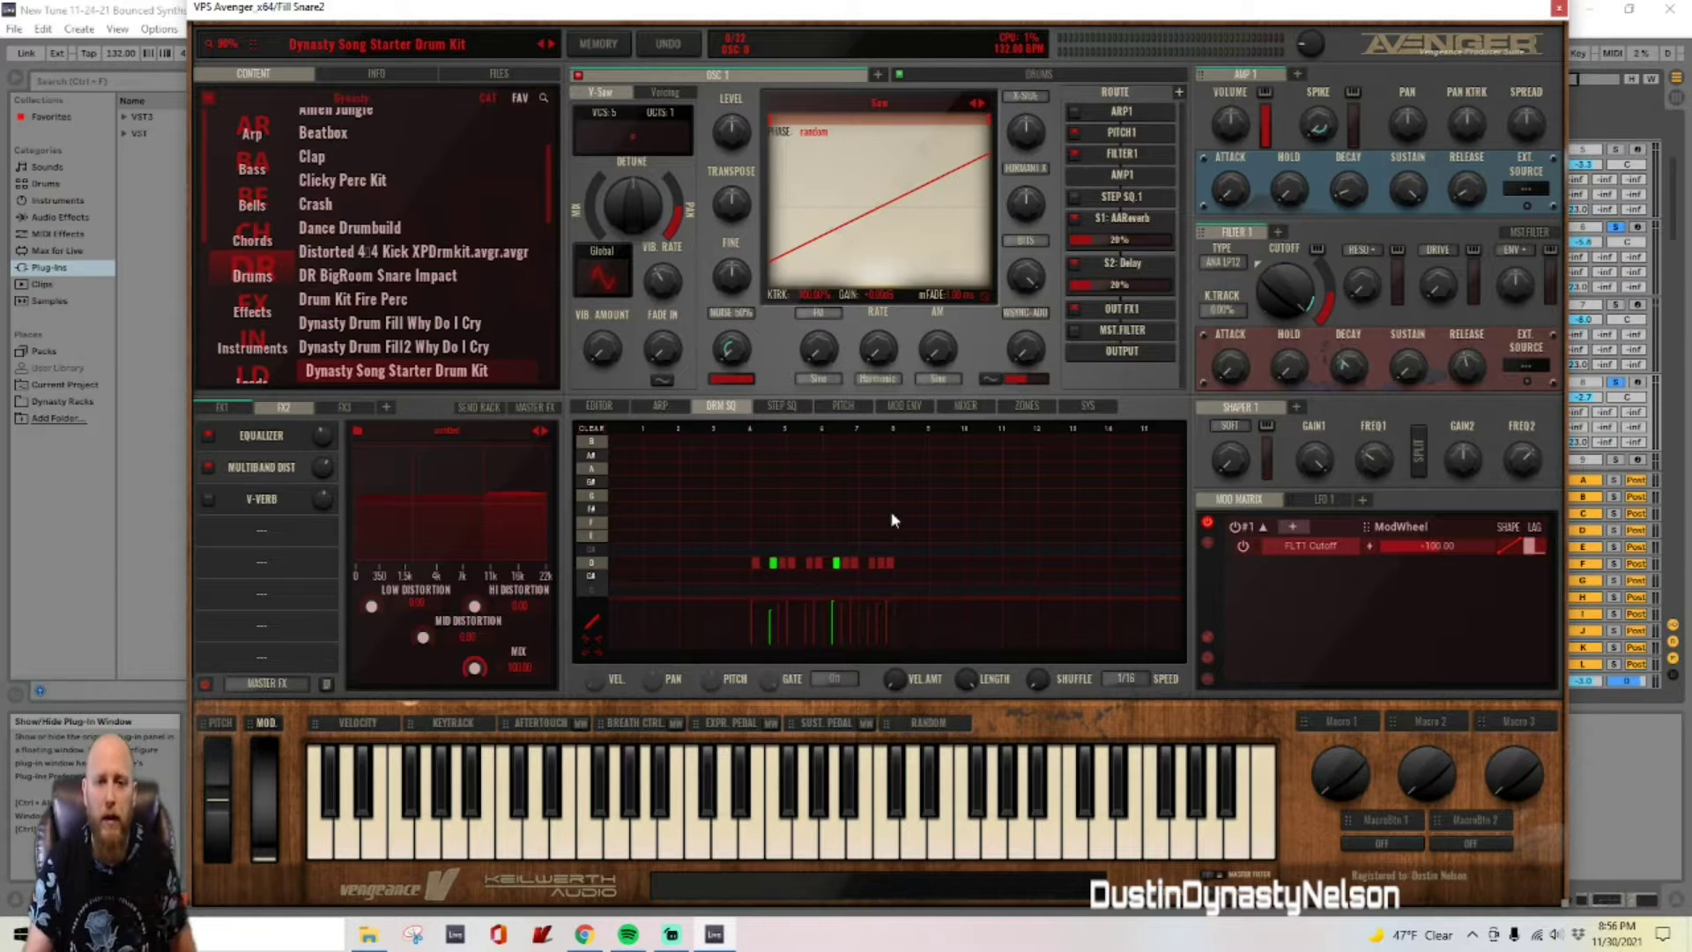
click(1560, 10)
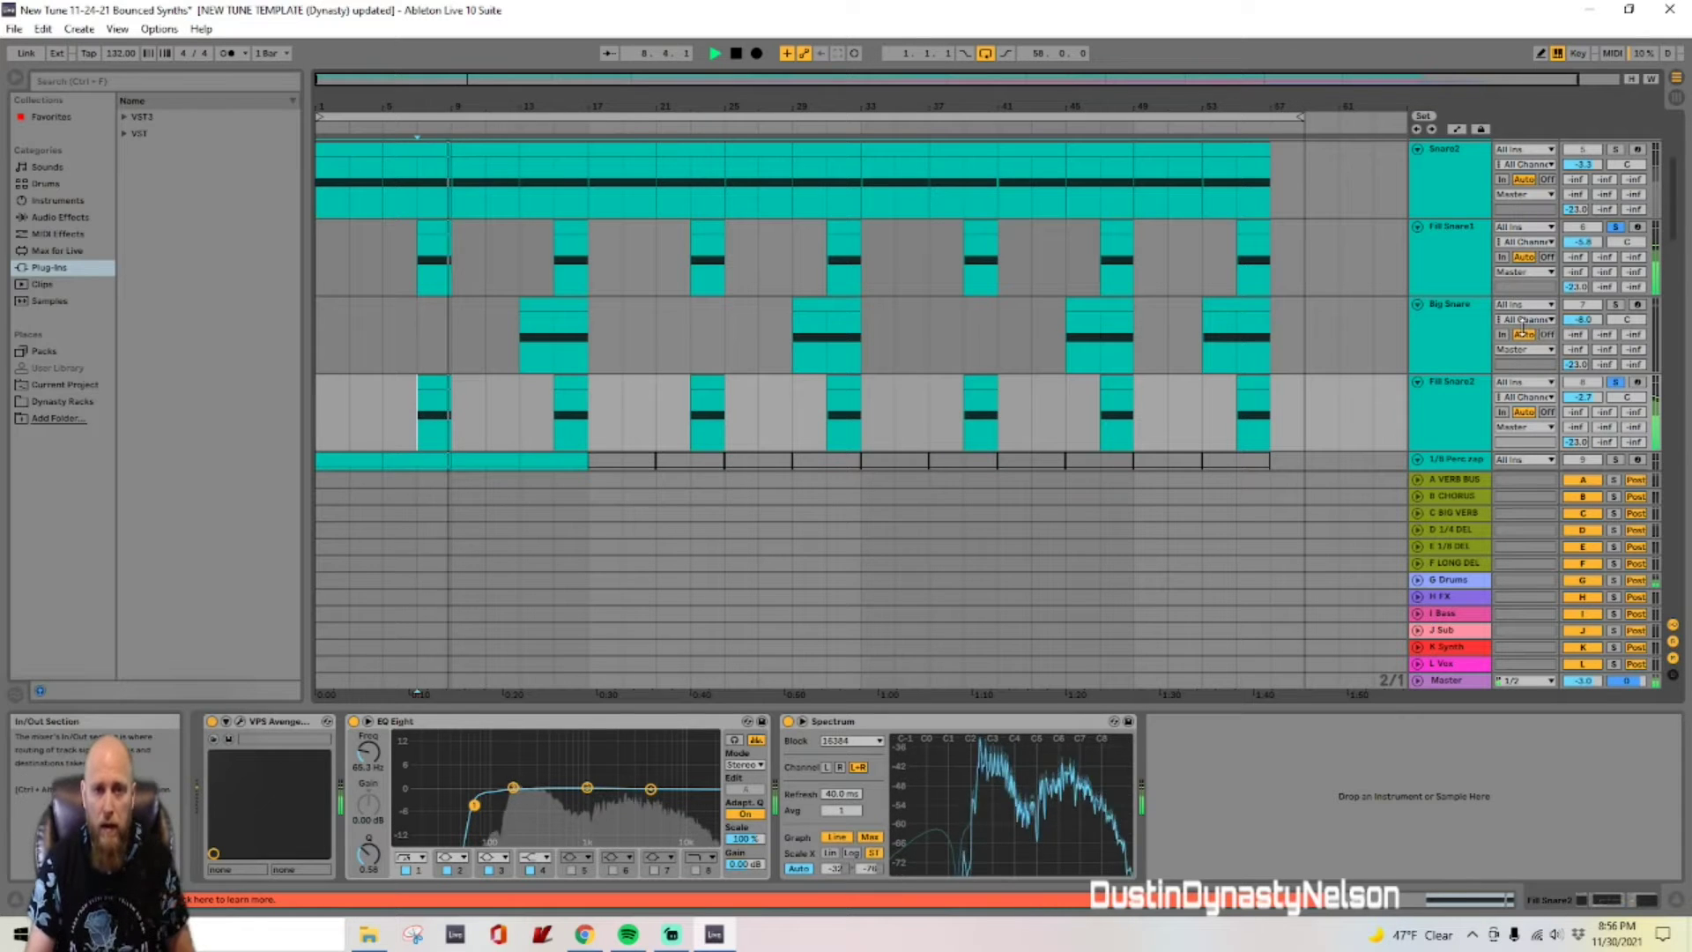
Step: Audition both fill snares together from bar 7 and view the drum kit in Fill Snare2's VPS Avenger
key(space)
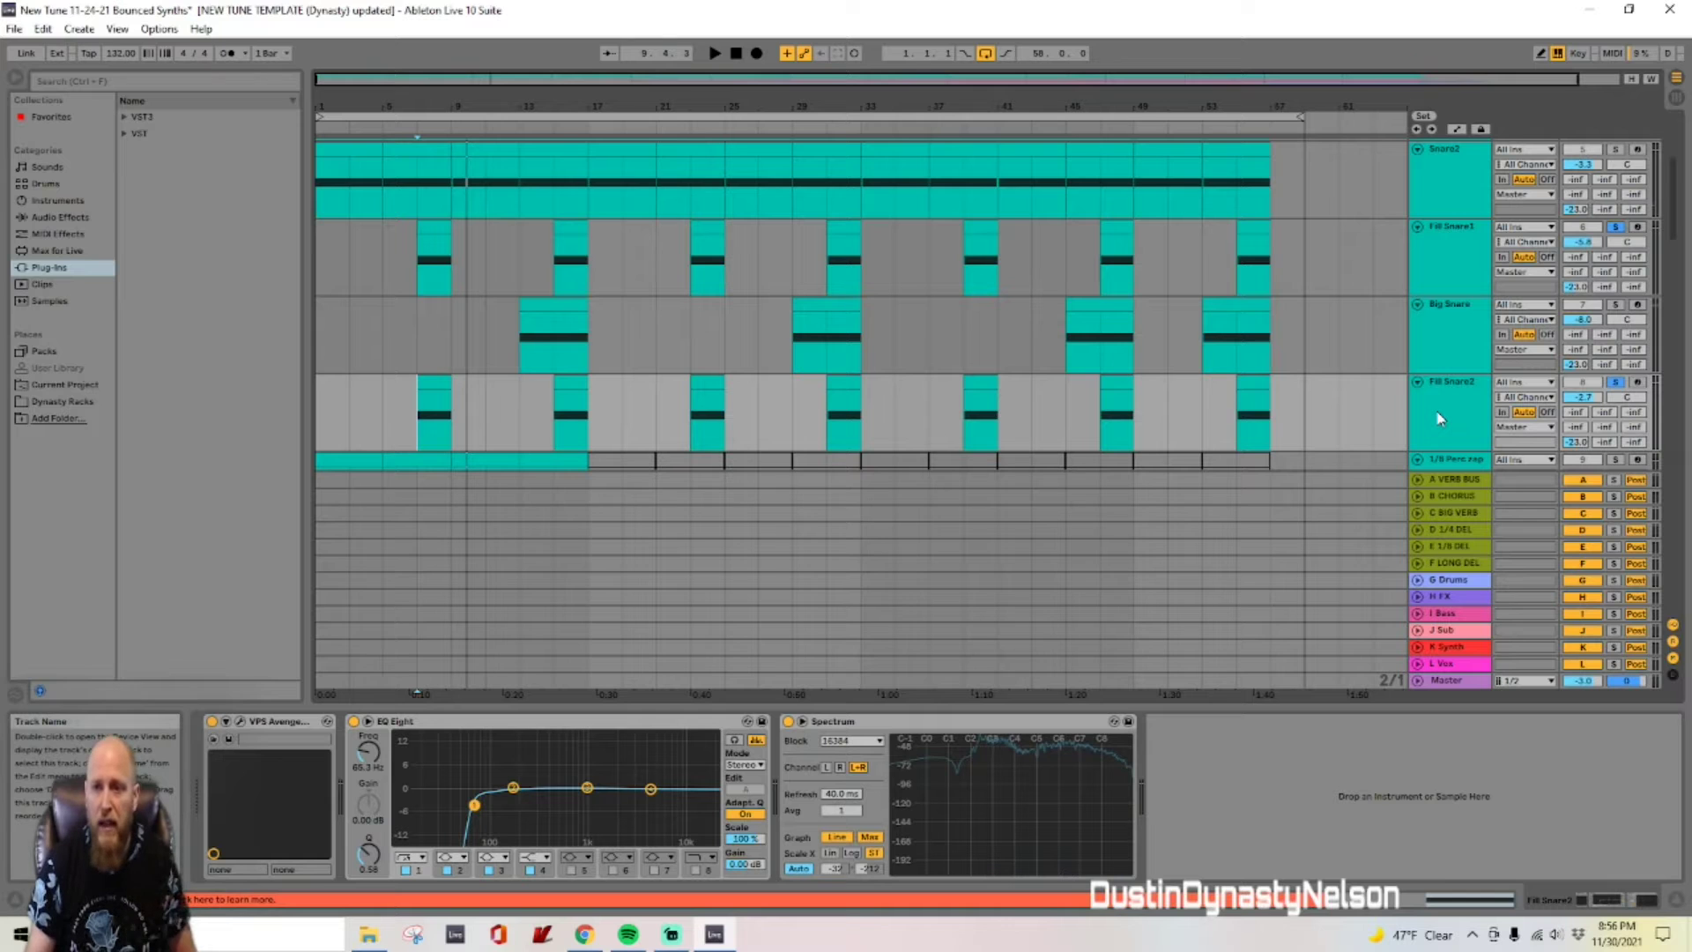
click(1440, 418)
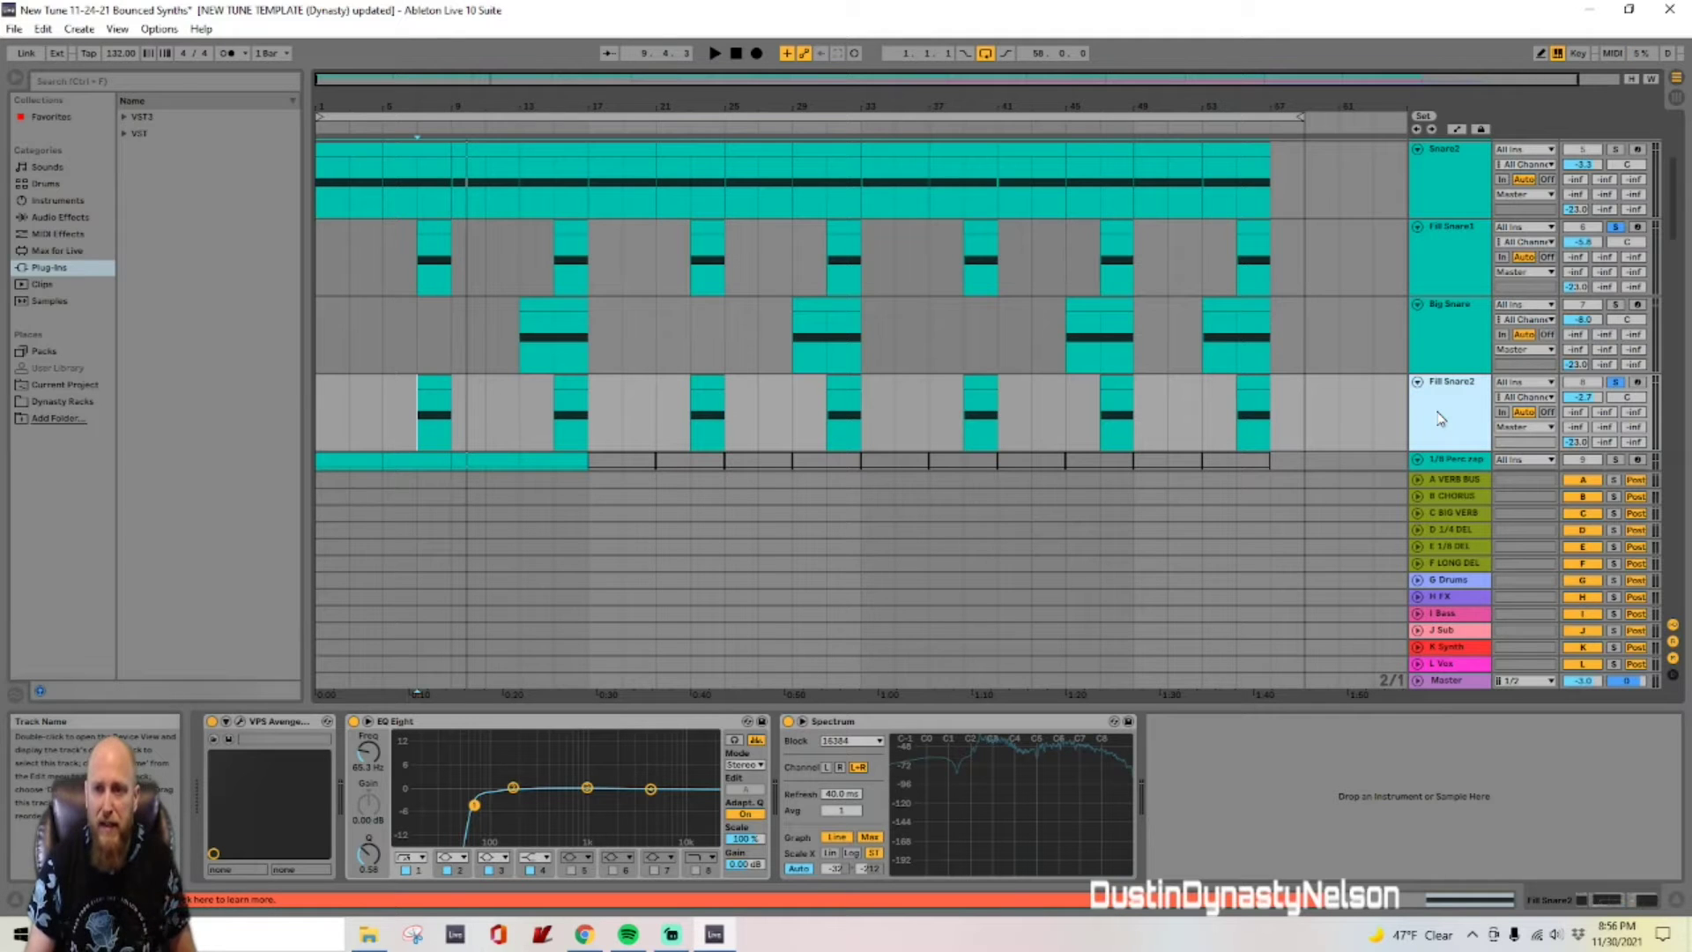
click(243, 722)
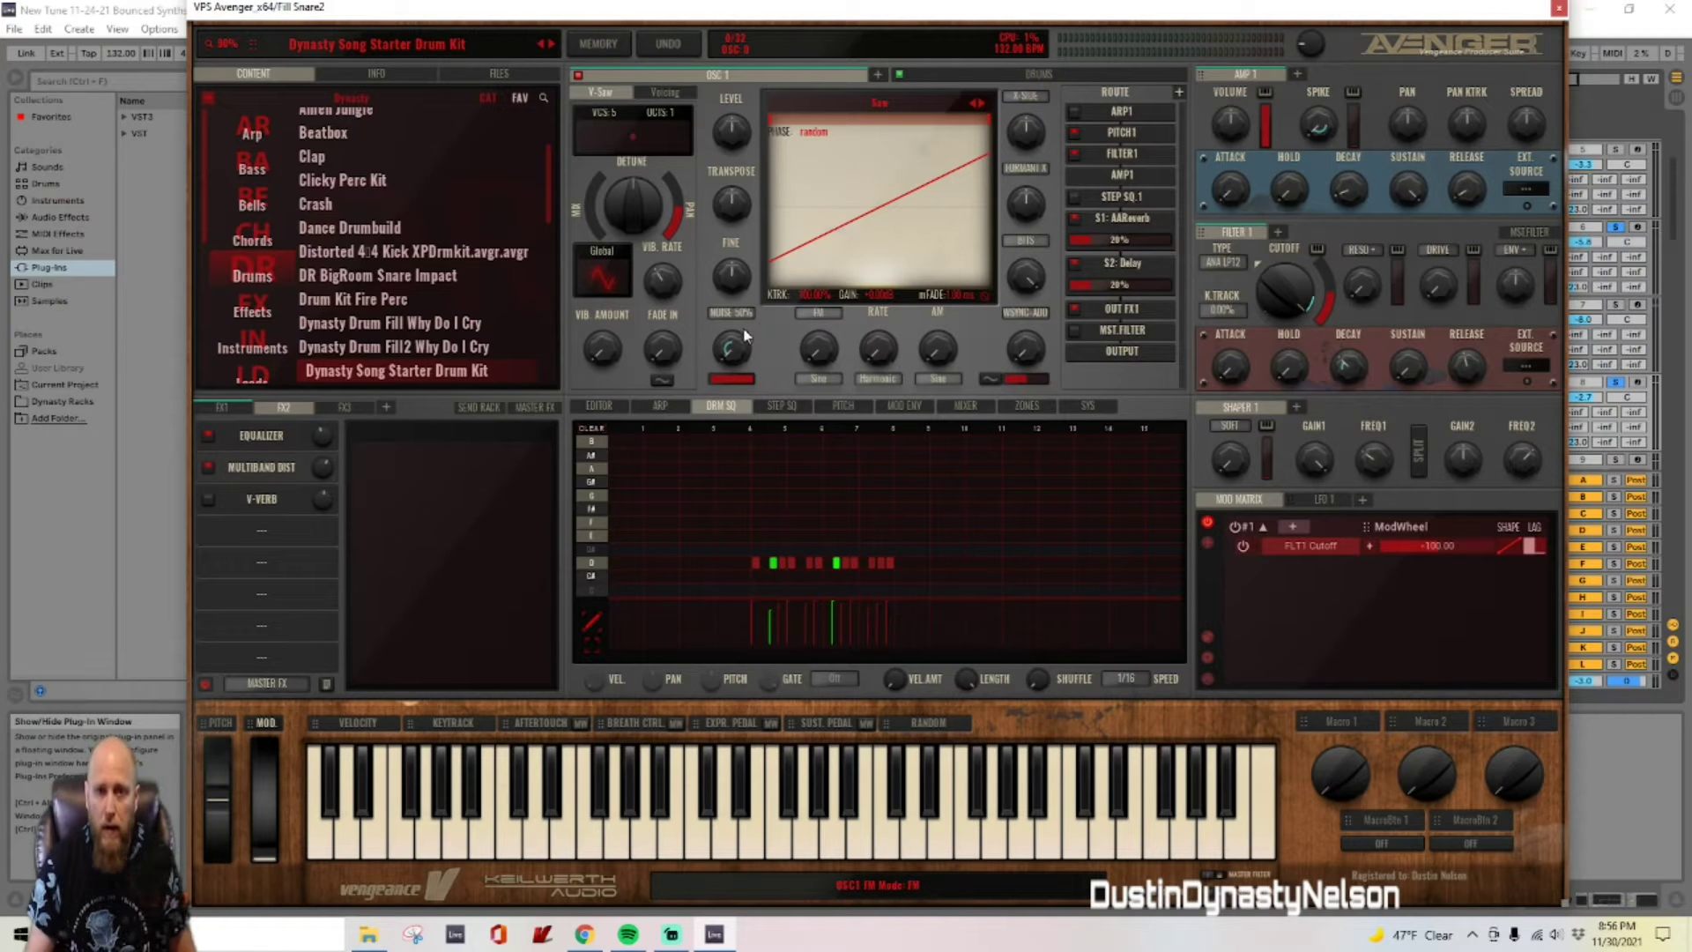
click(982, 76)
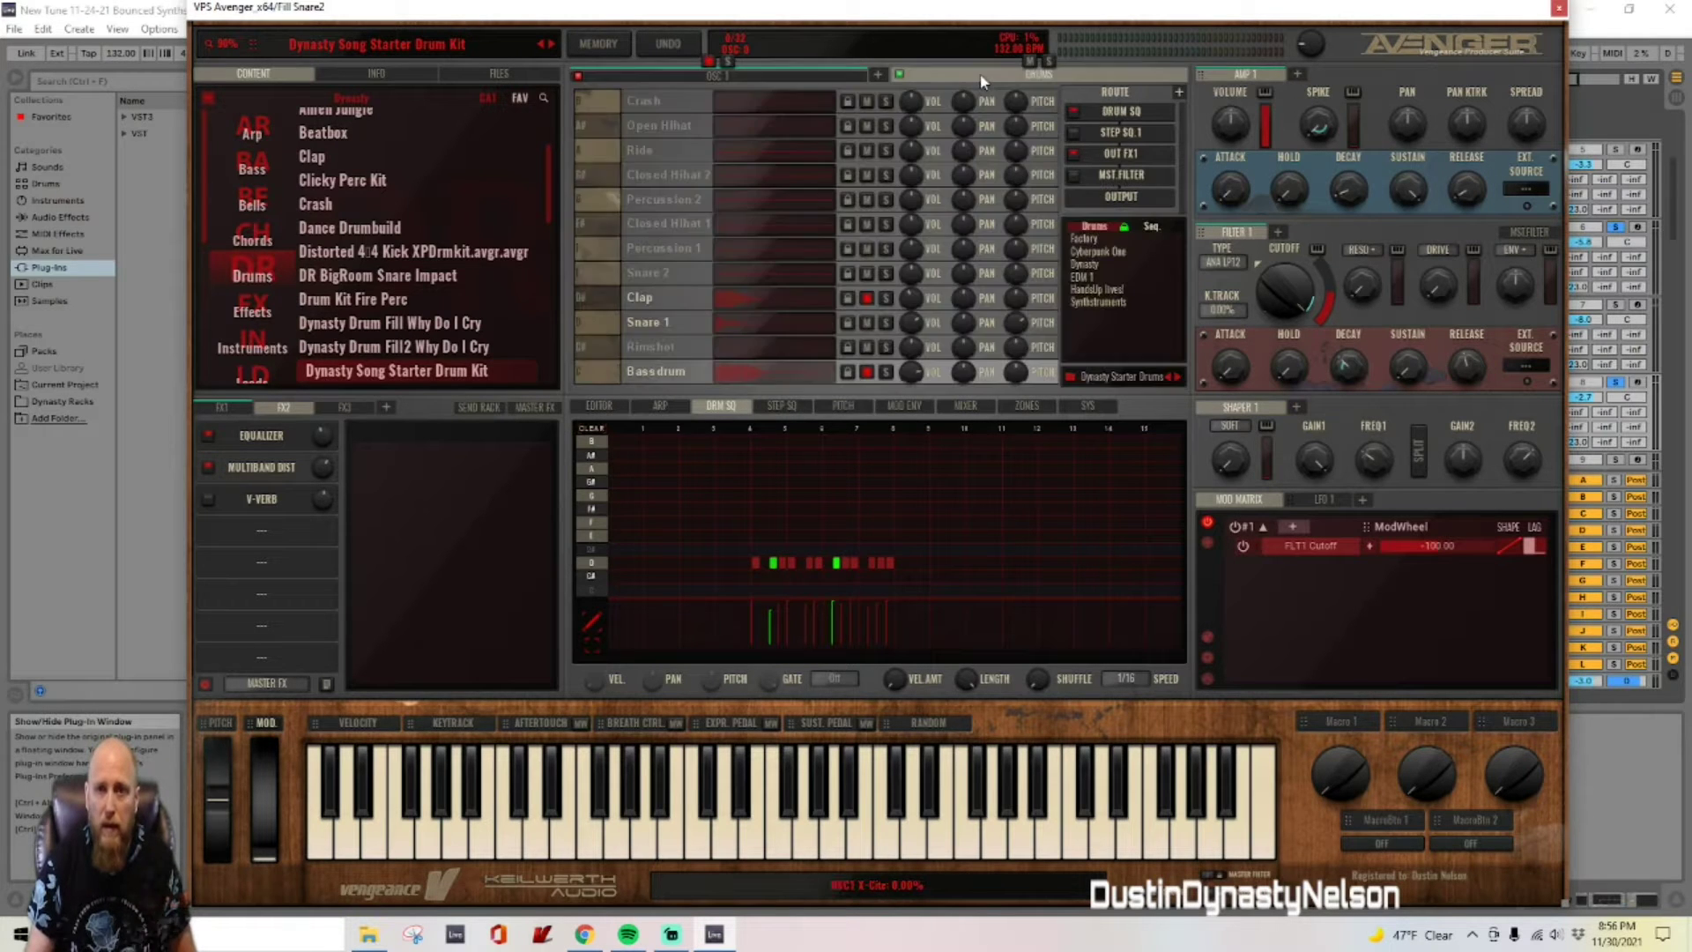
Step: Inspect Snare 1 and its pitch control in Fill Snare2's drum kit, then close the VPS Avenger window
click(649, 324)
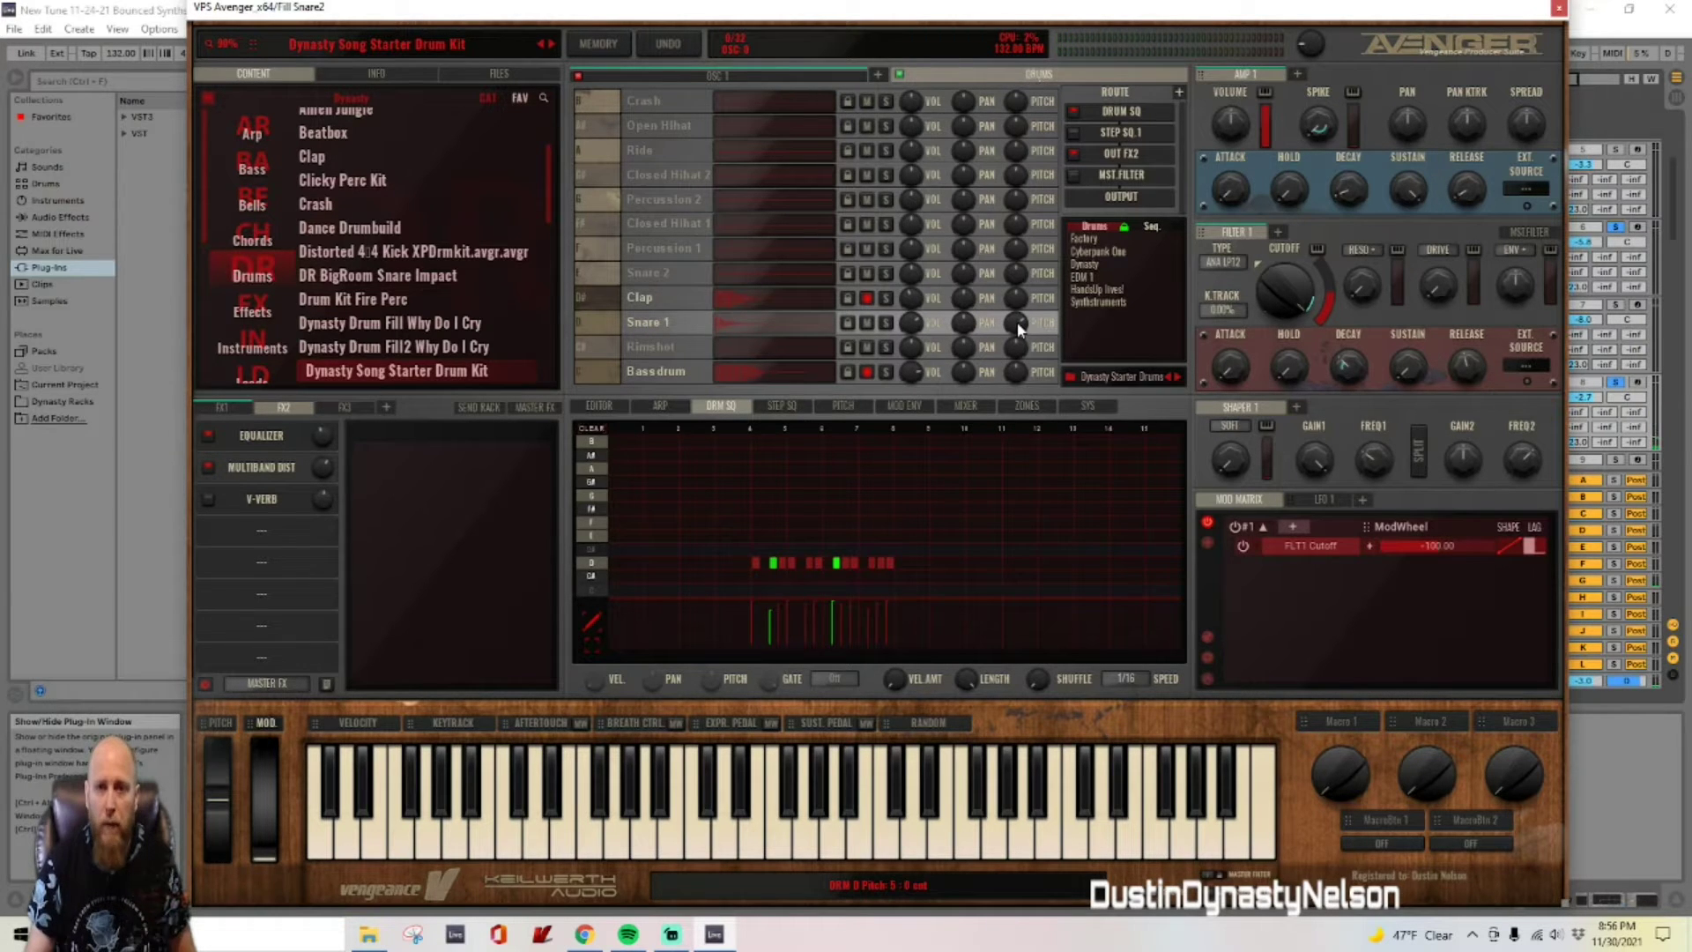
mouse_move(1020, 328)
mouse_down()
mouse_move(1024, 263)
mouse_move(1025, 331)
mouse_up()
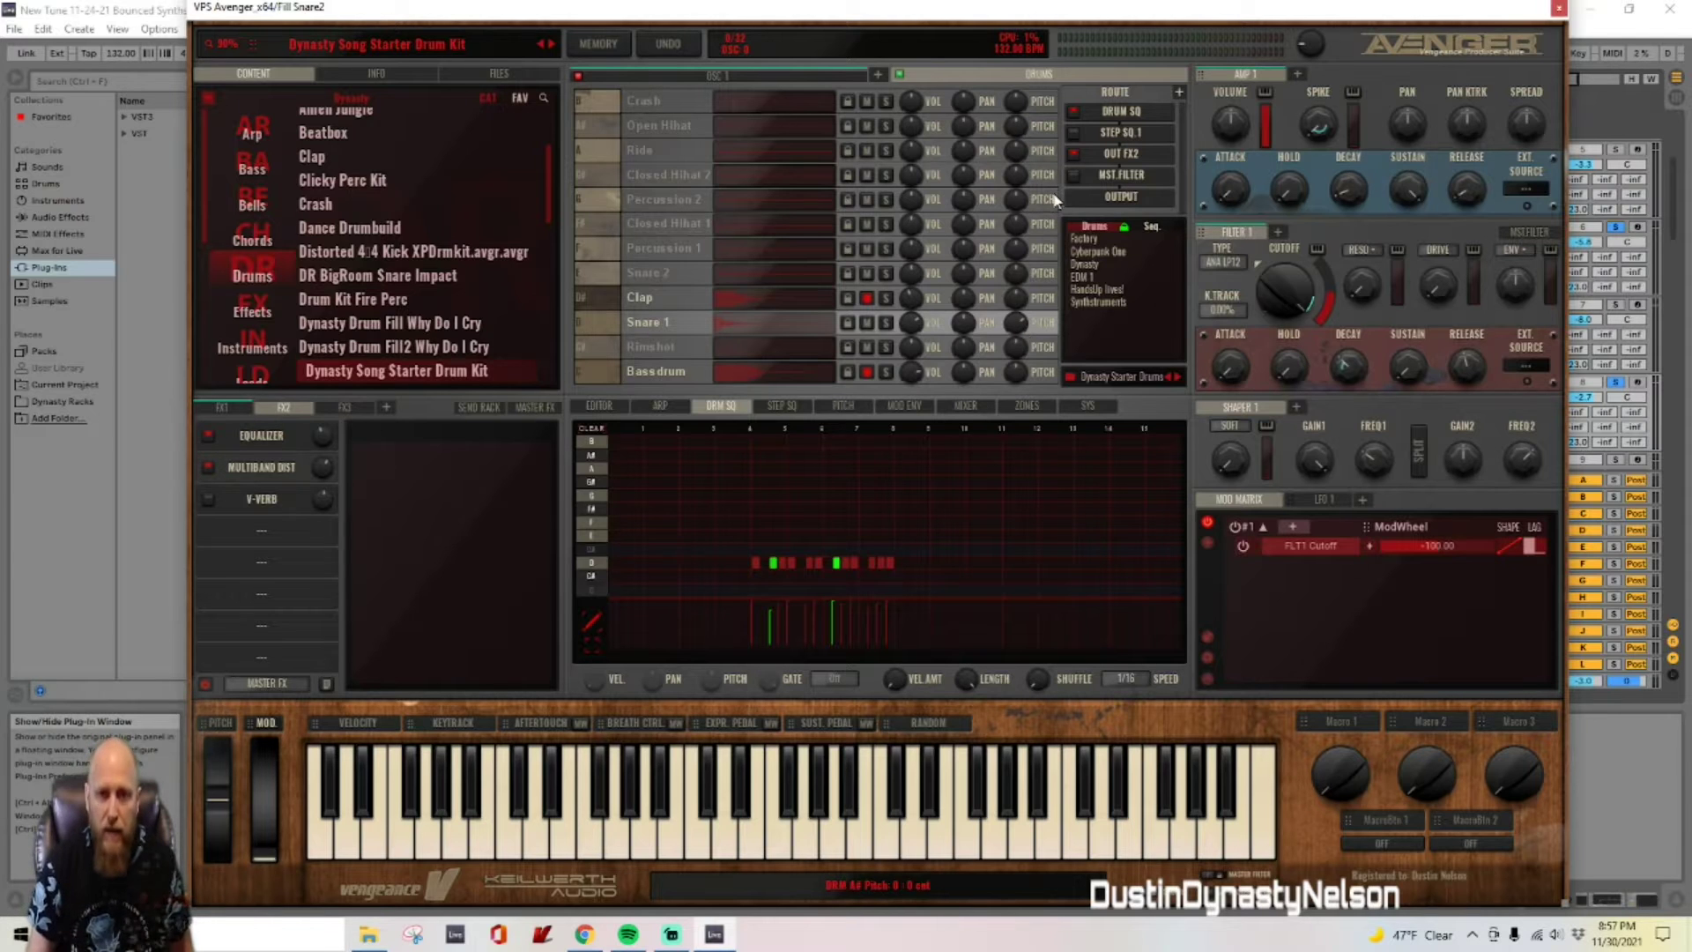
click(1558, 8)
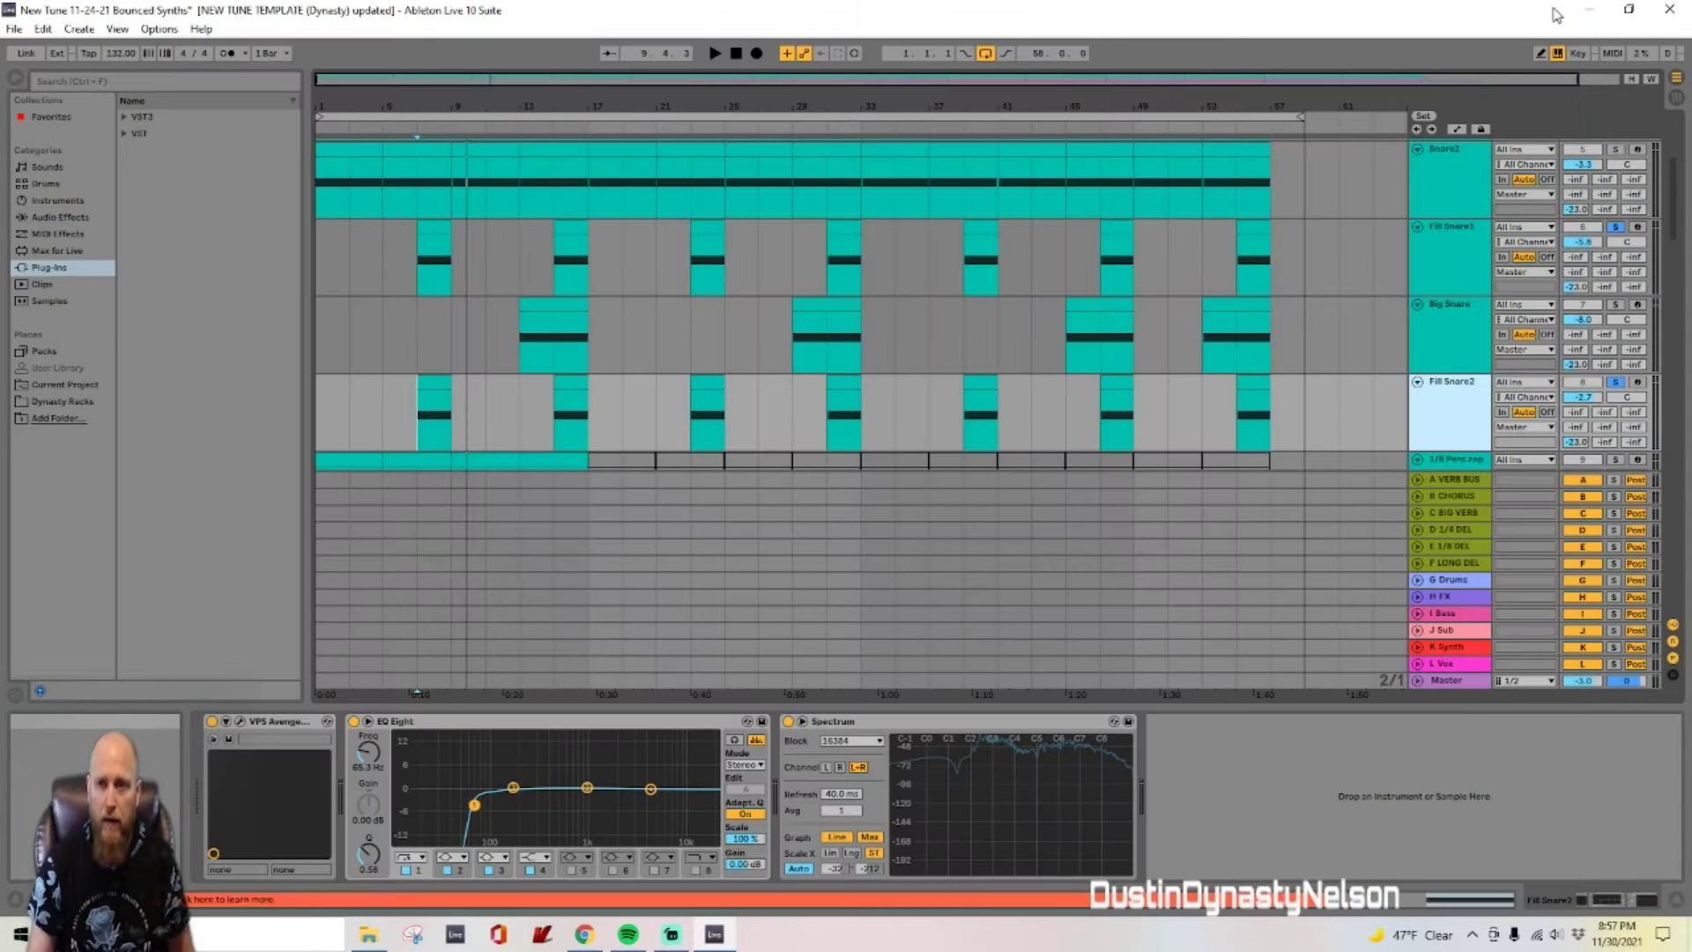
Step: Switch the solo from the fill snares to Big Snare and audition its clip from bar 13
scroll(540, 300, down, 1)
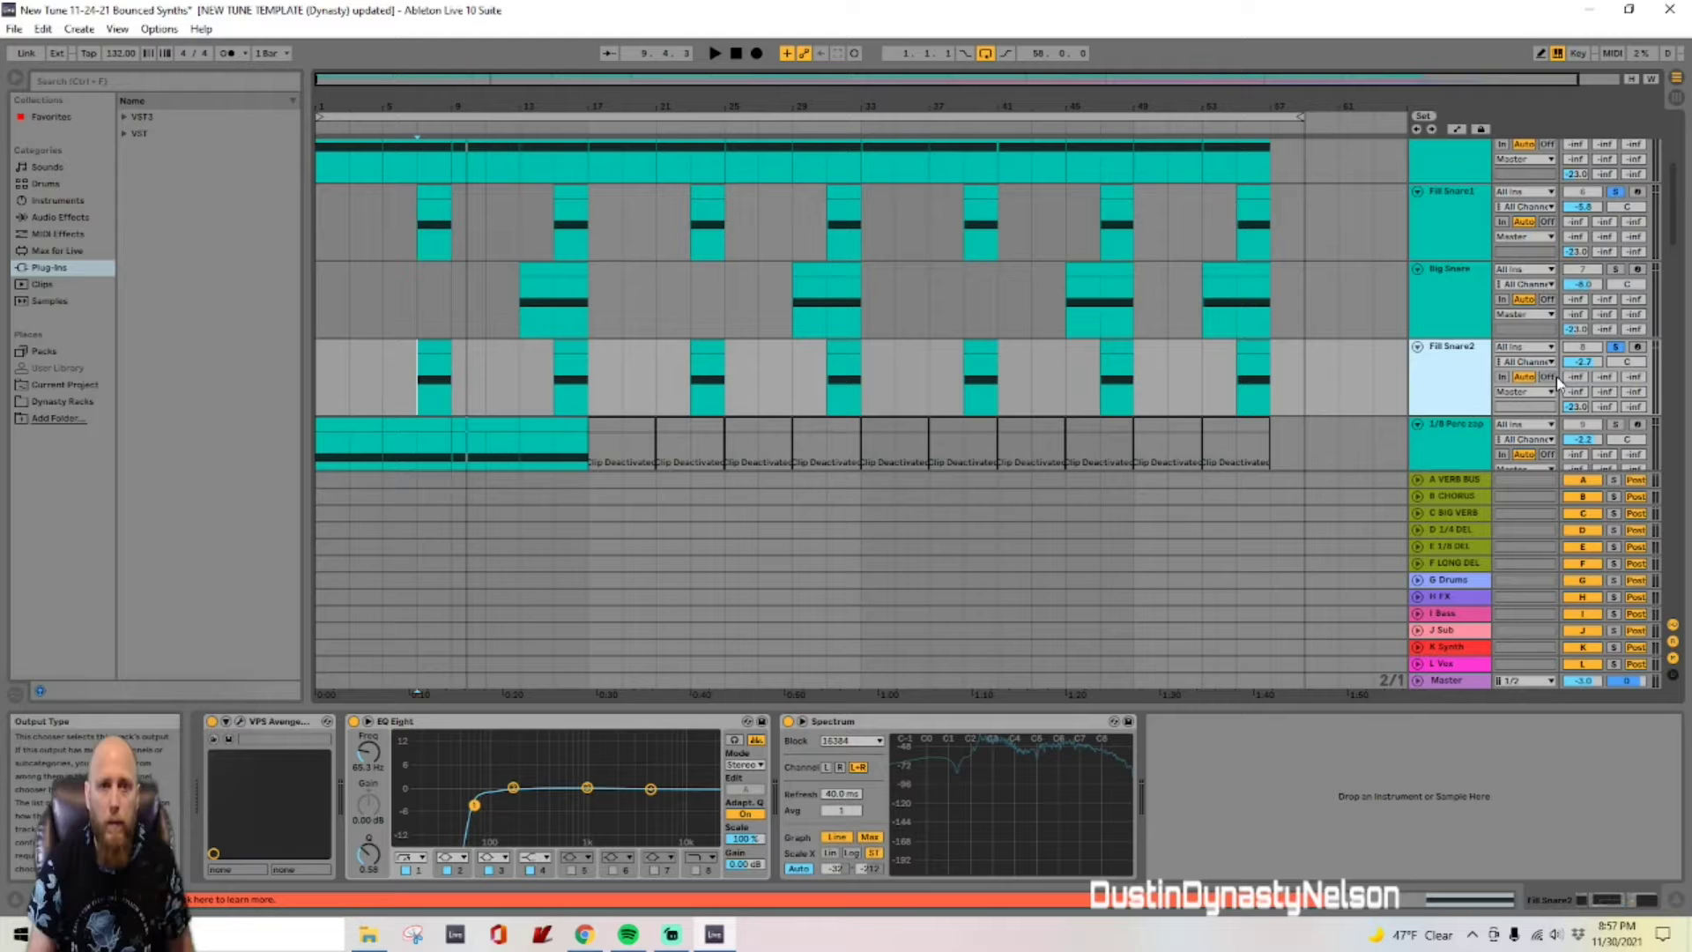
click(1618, 348)
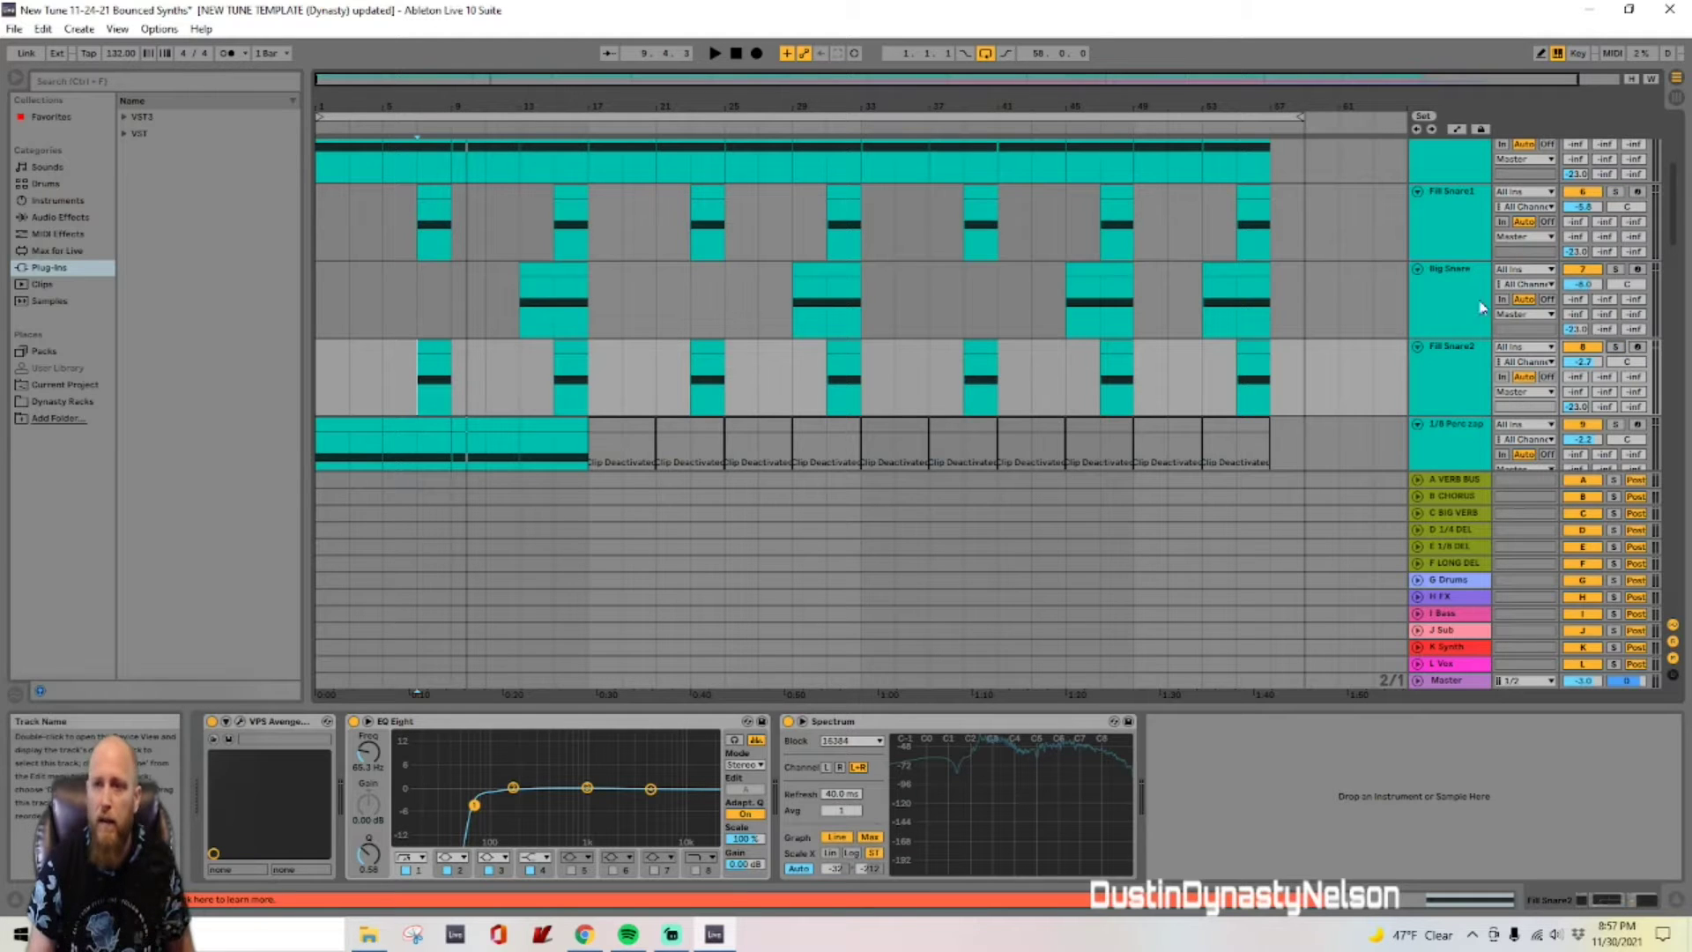
click(1616, 270)
click(521, 316)
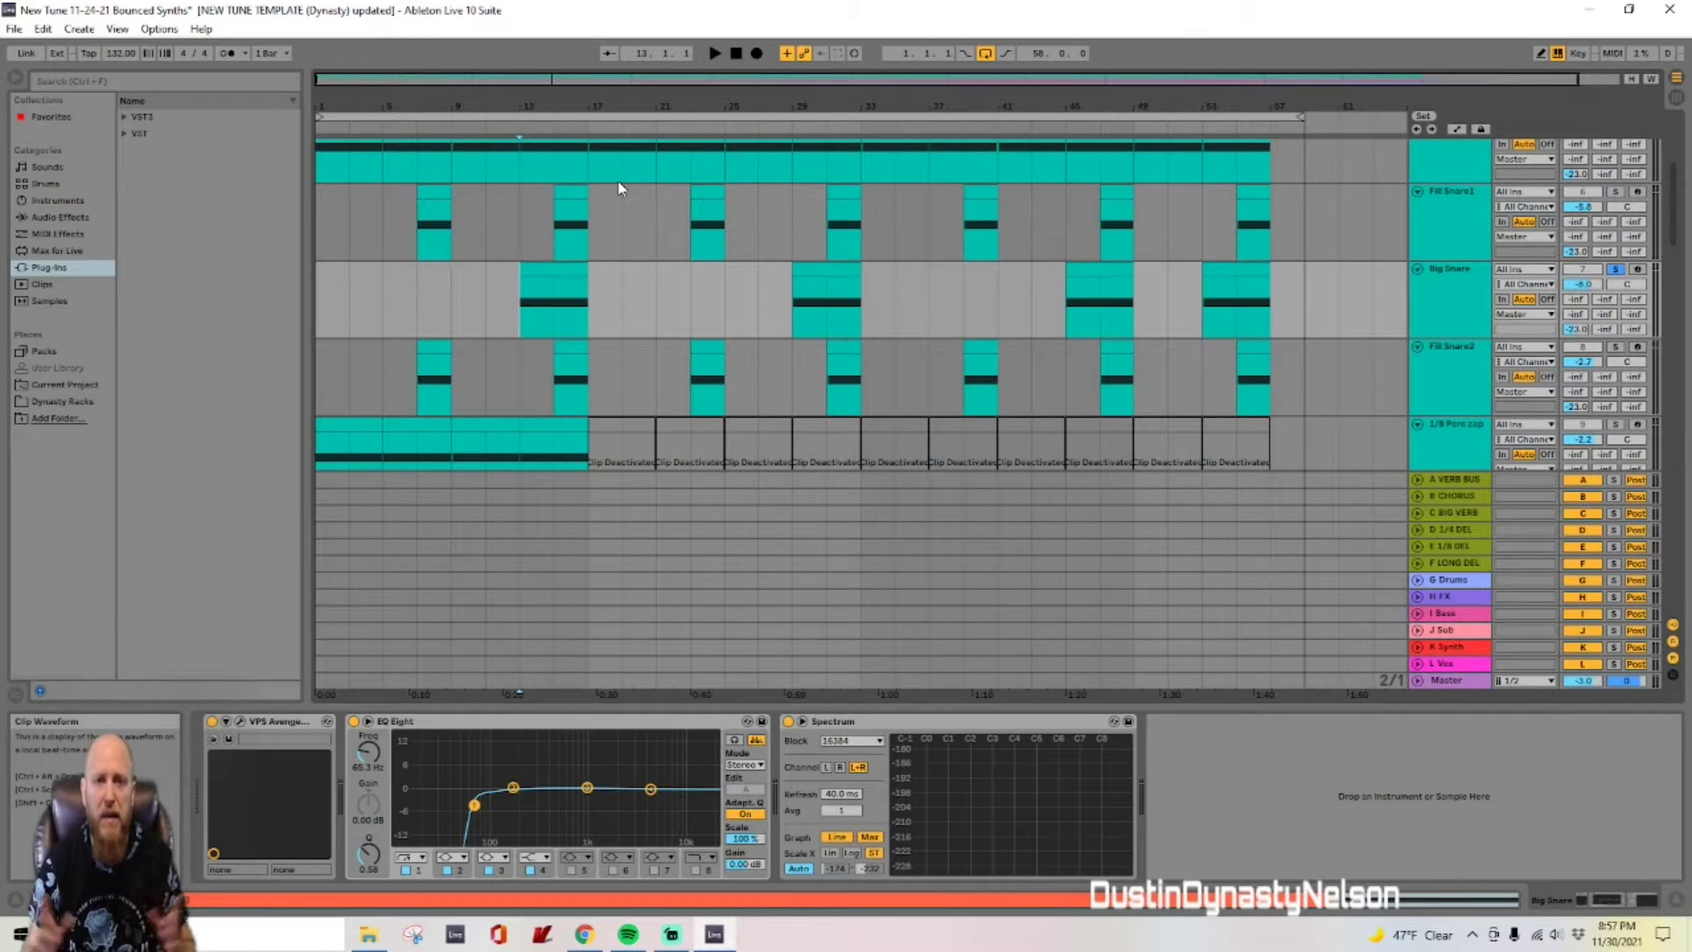
key(space)
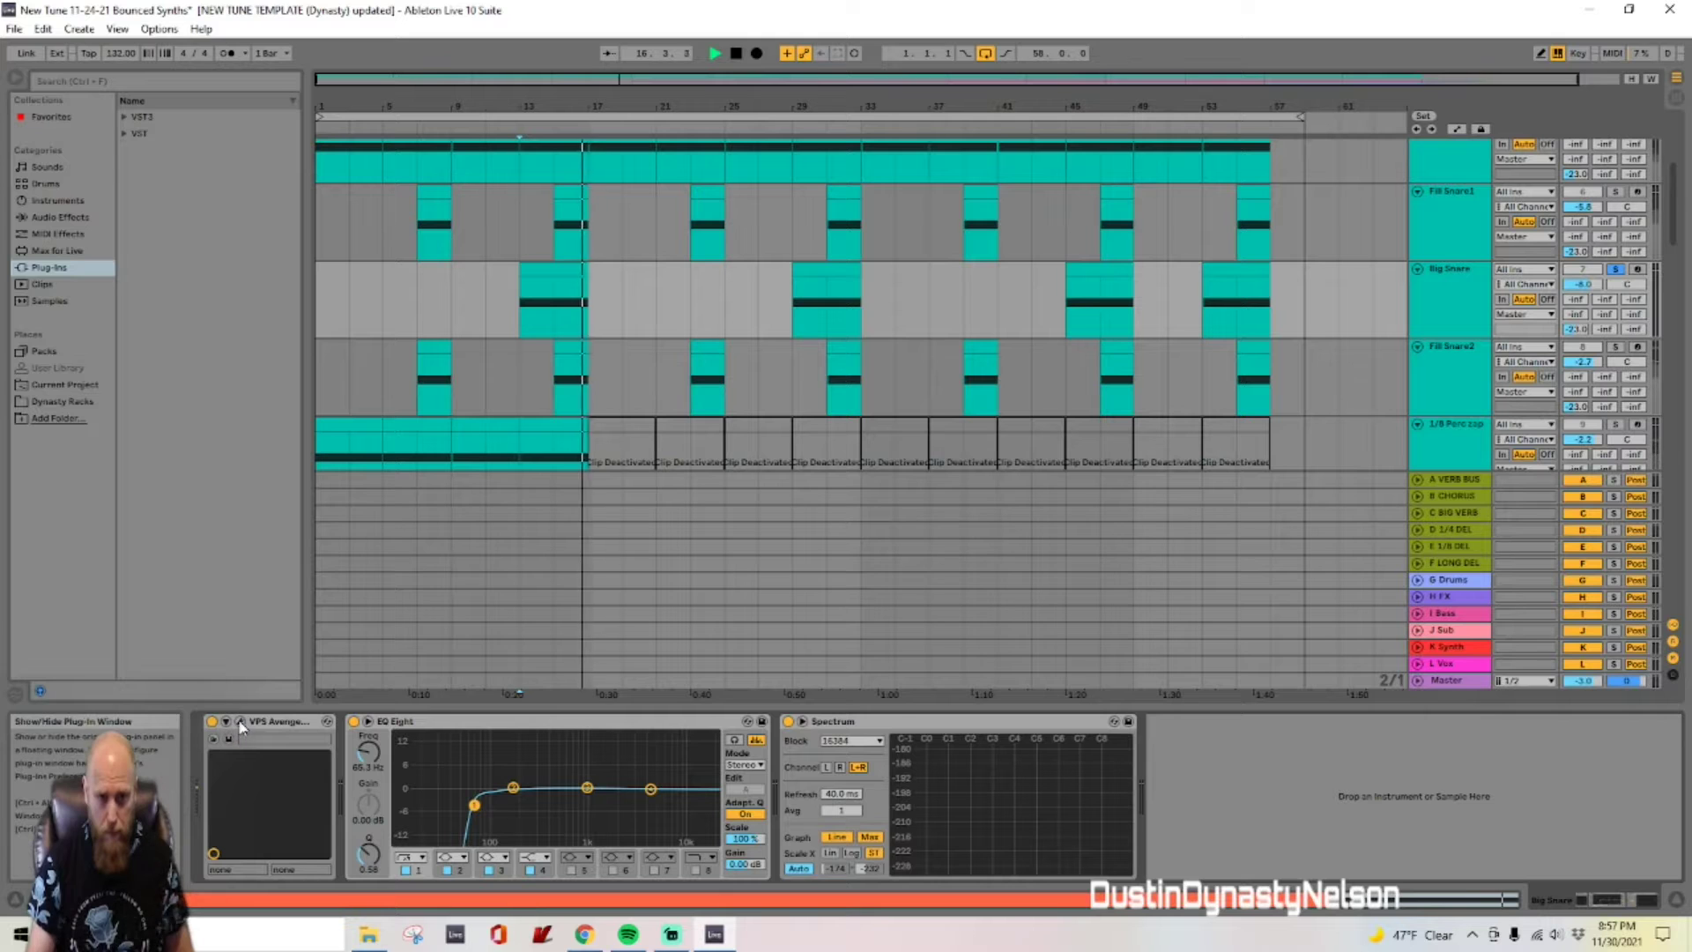
key(space)
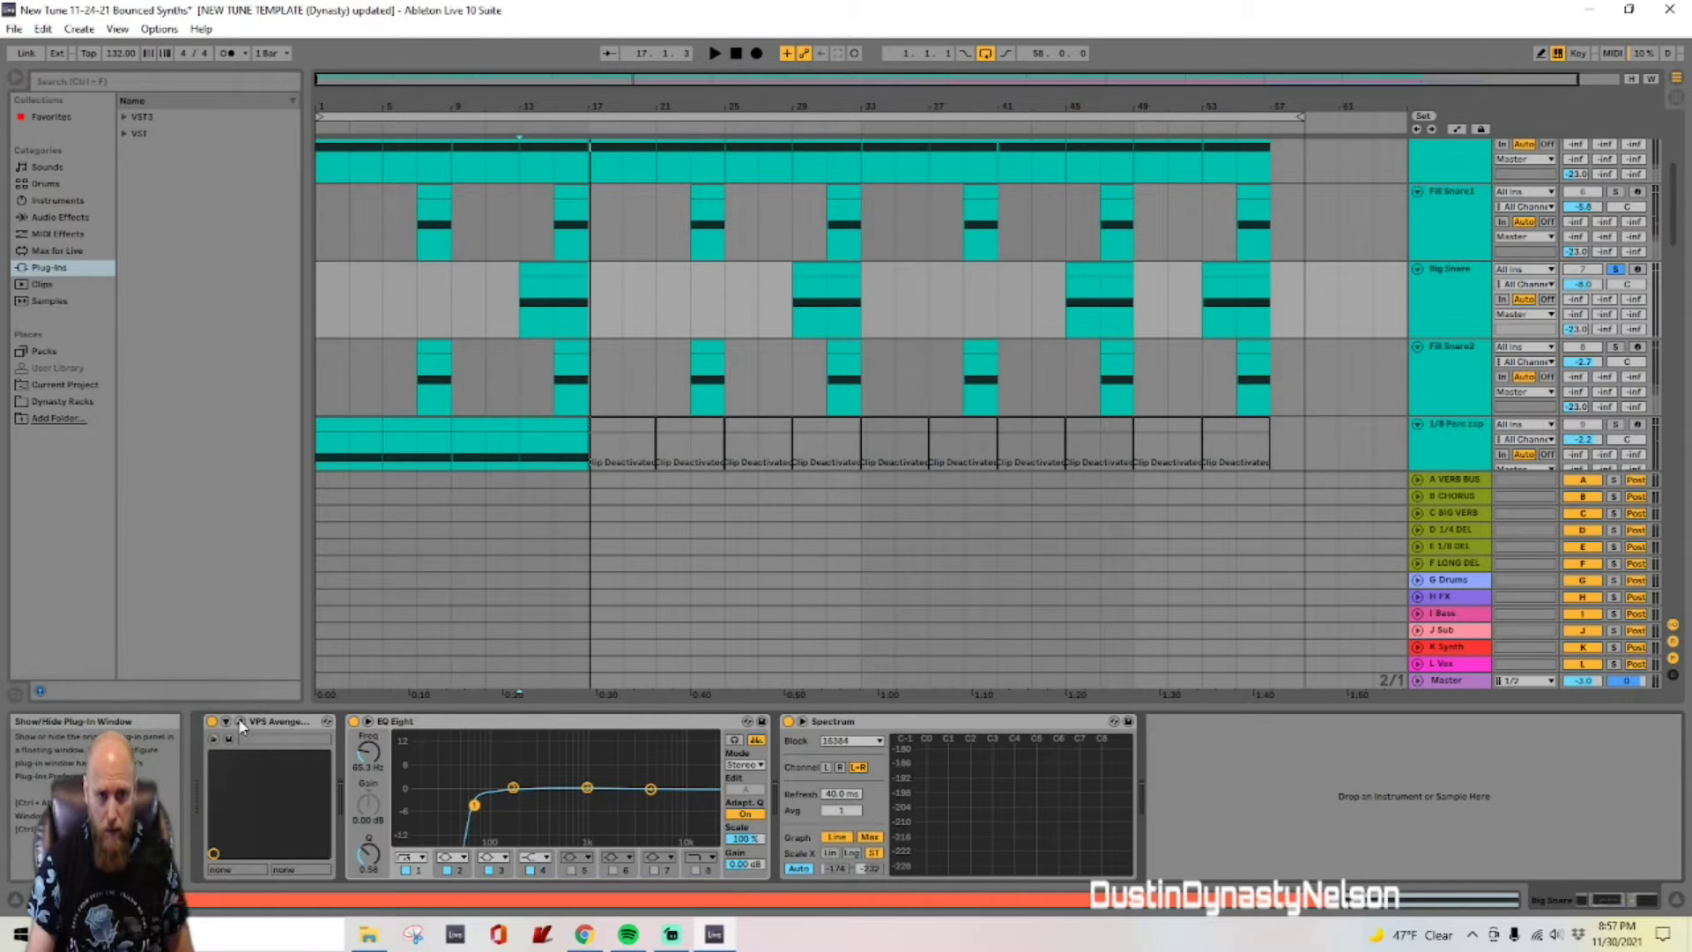
Step: Show Big Snare's VPS Avenger below its clips and replay the track from bar 13
click(240, 723)
drag(797, 17, 879, 382)
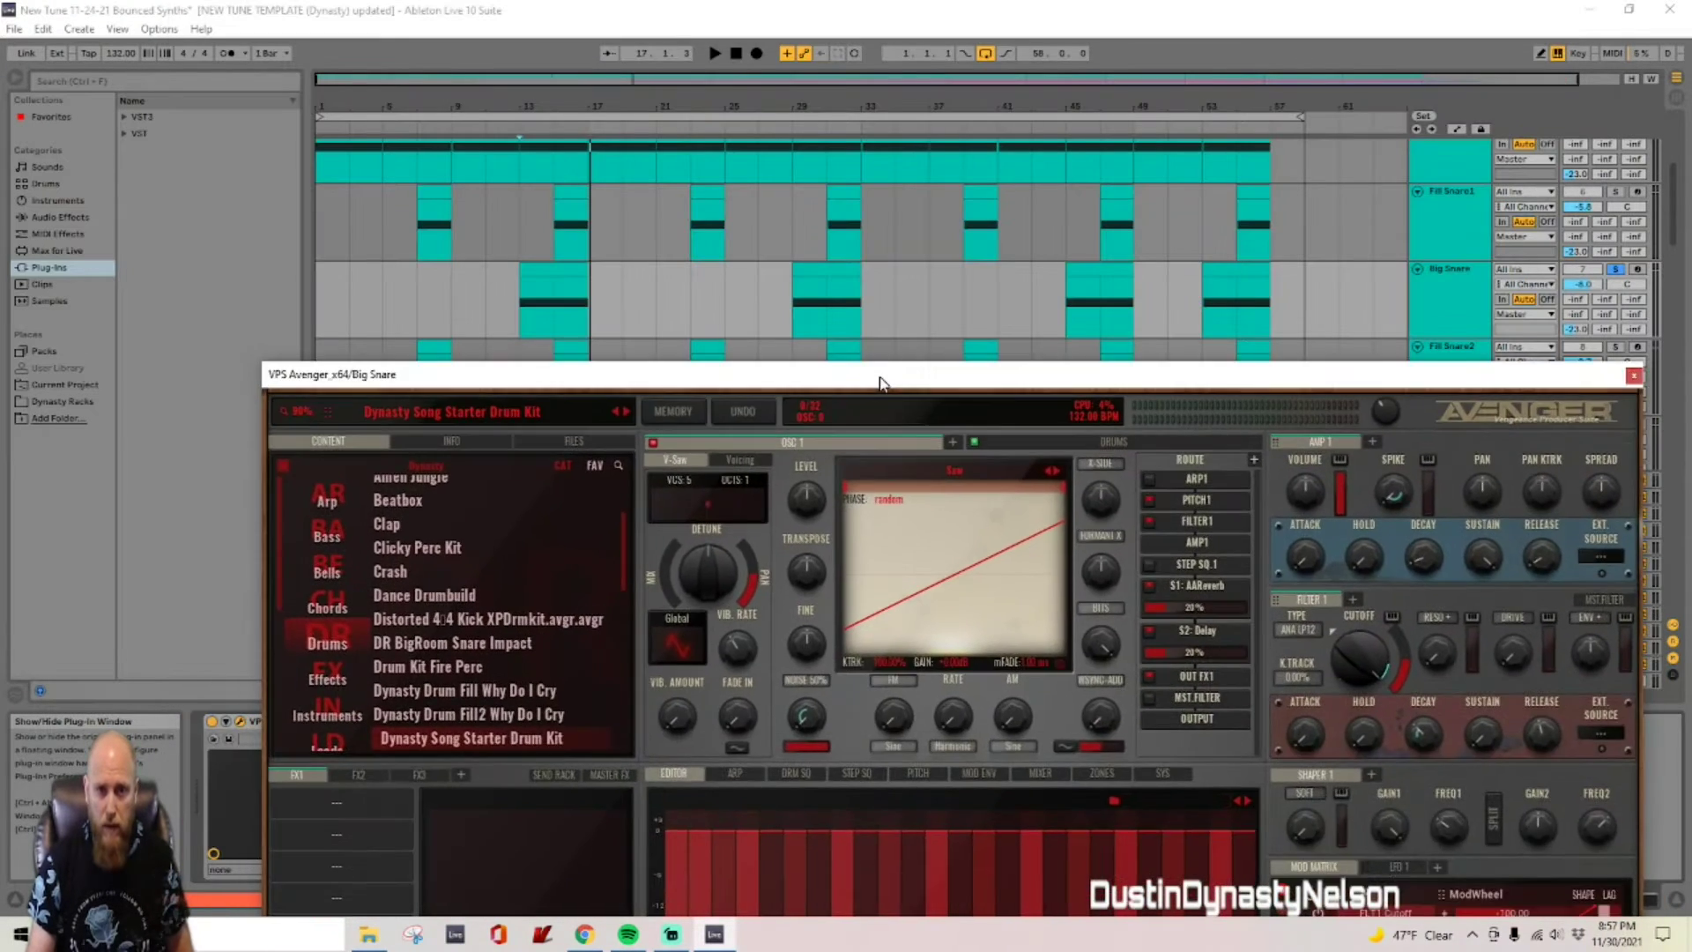
click(522, 302)
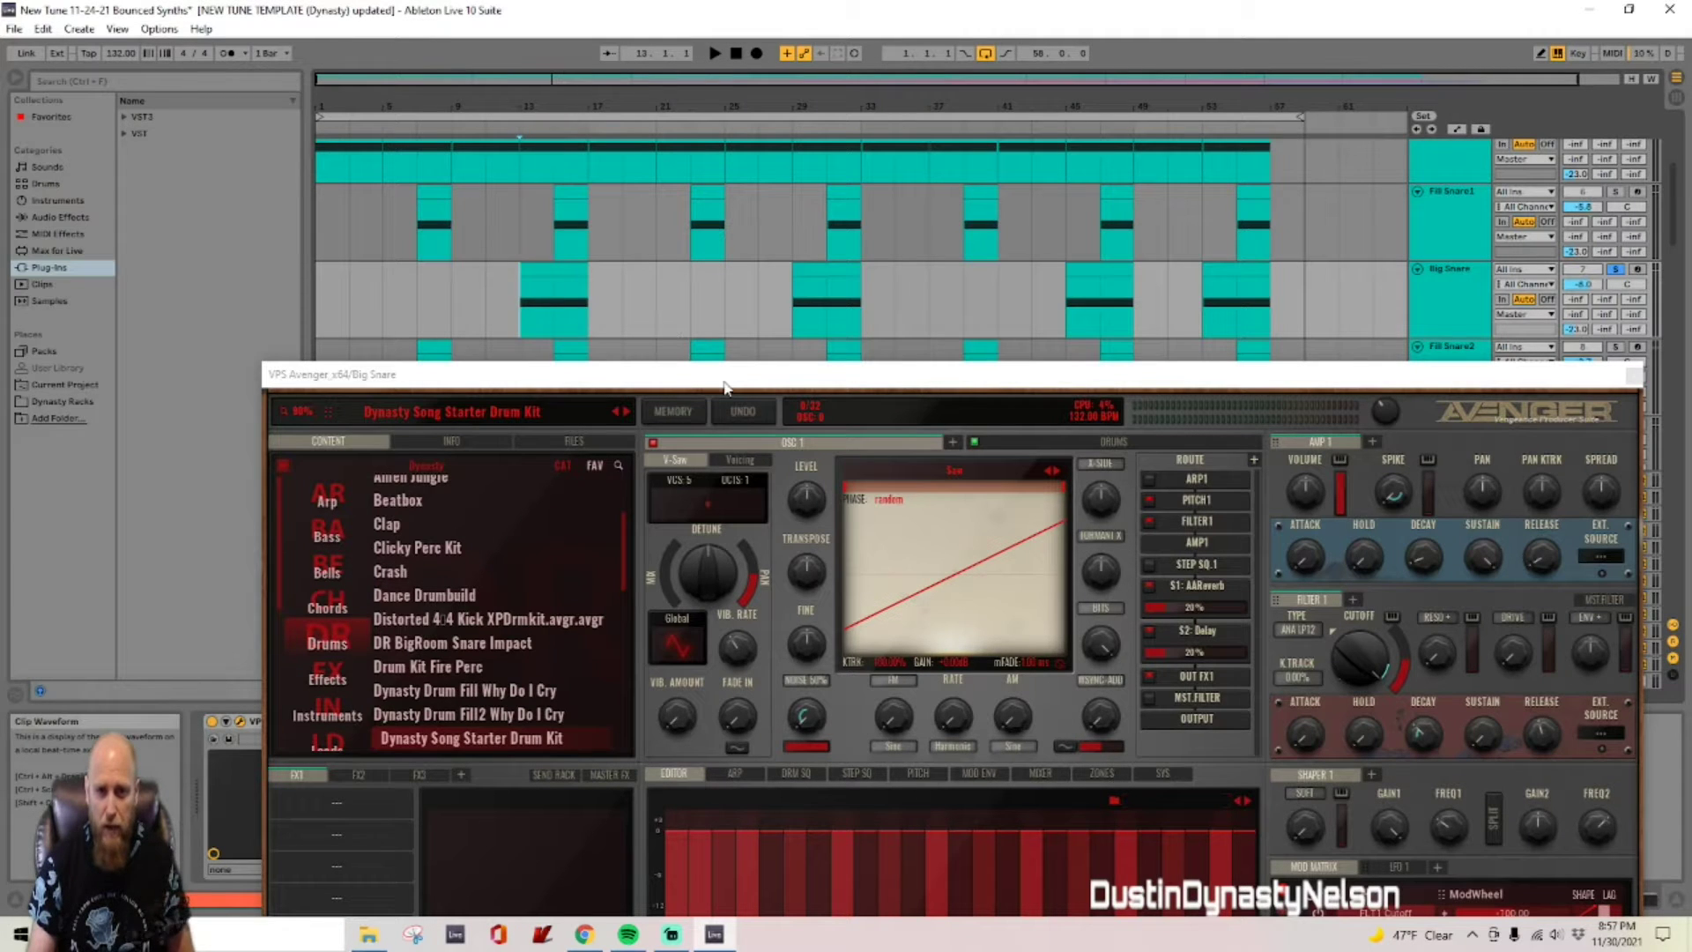
key(space)
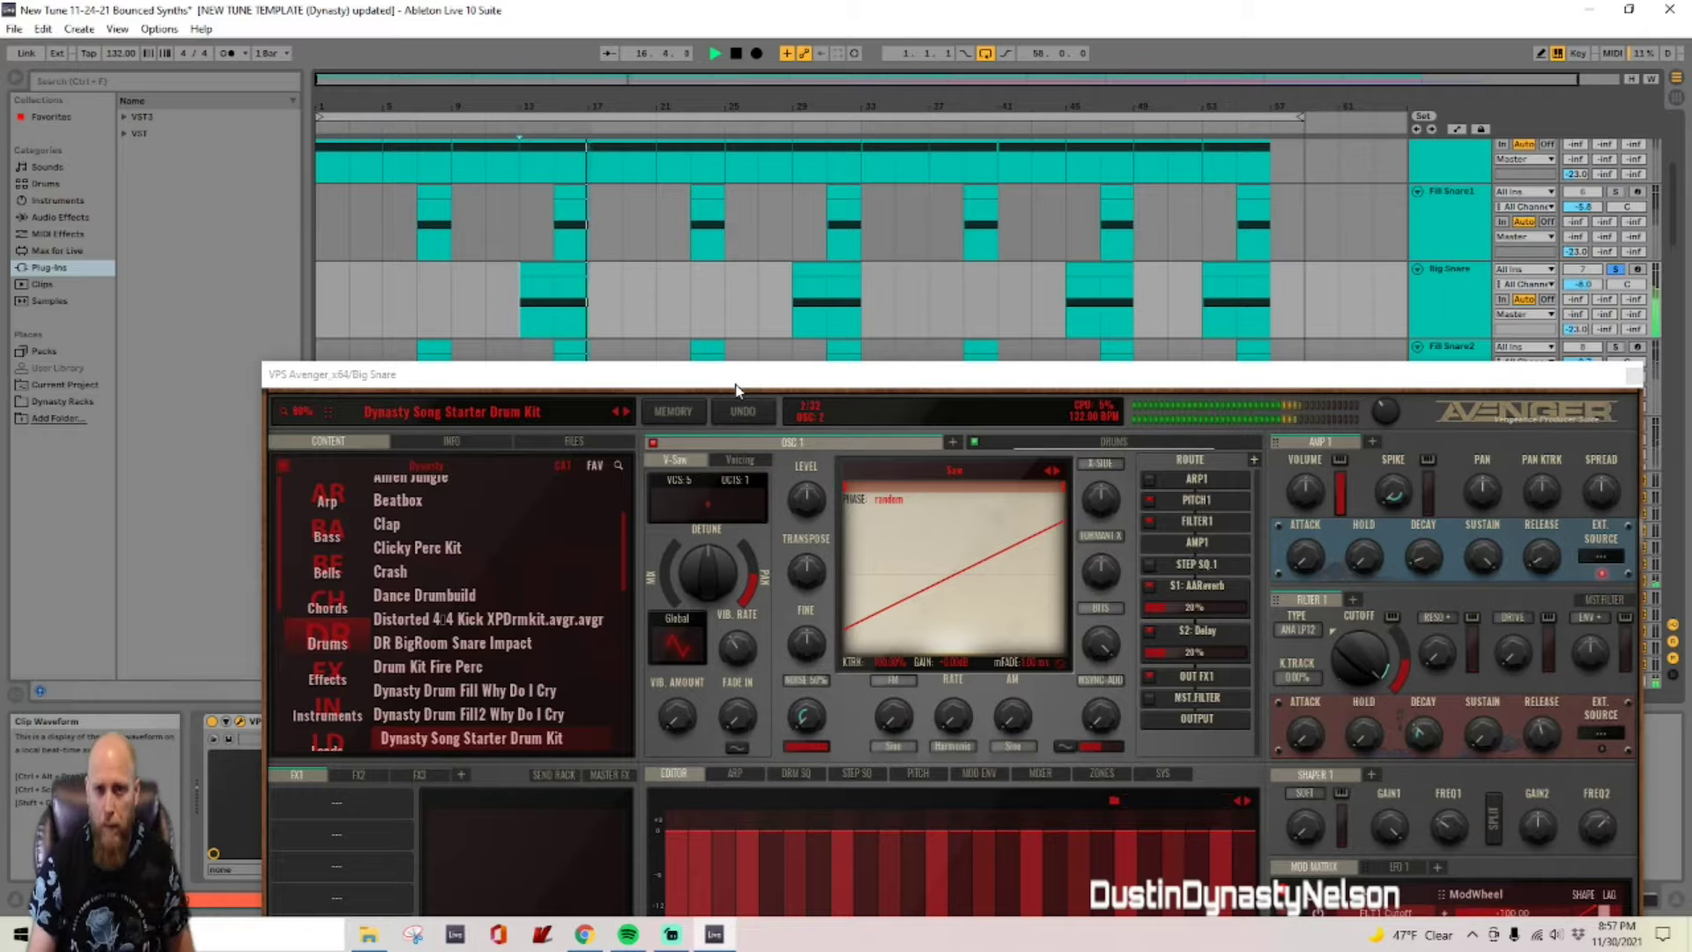
Step: View Big Snare's drum sequencer pattern and examine Snare 1 in its drum kit, with the whole plug-in in view
drag(736, 388, 666, 79)
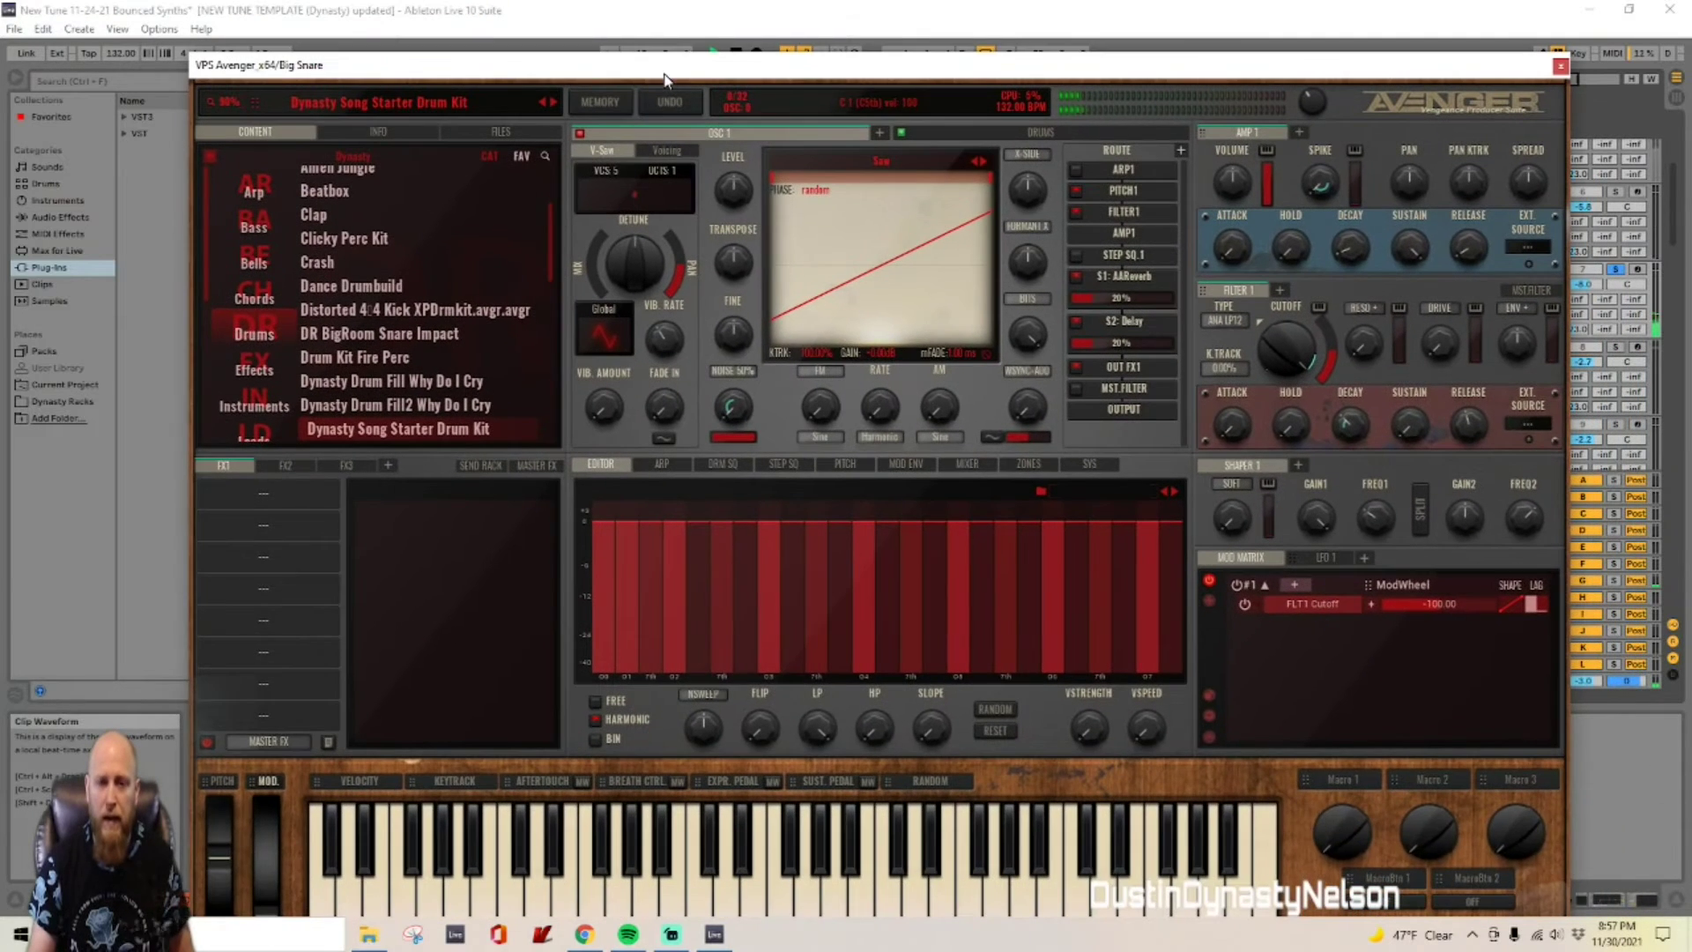
click(724, 465)
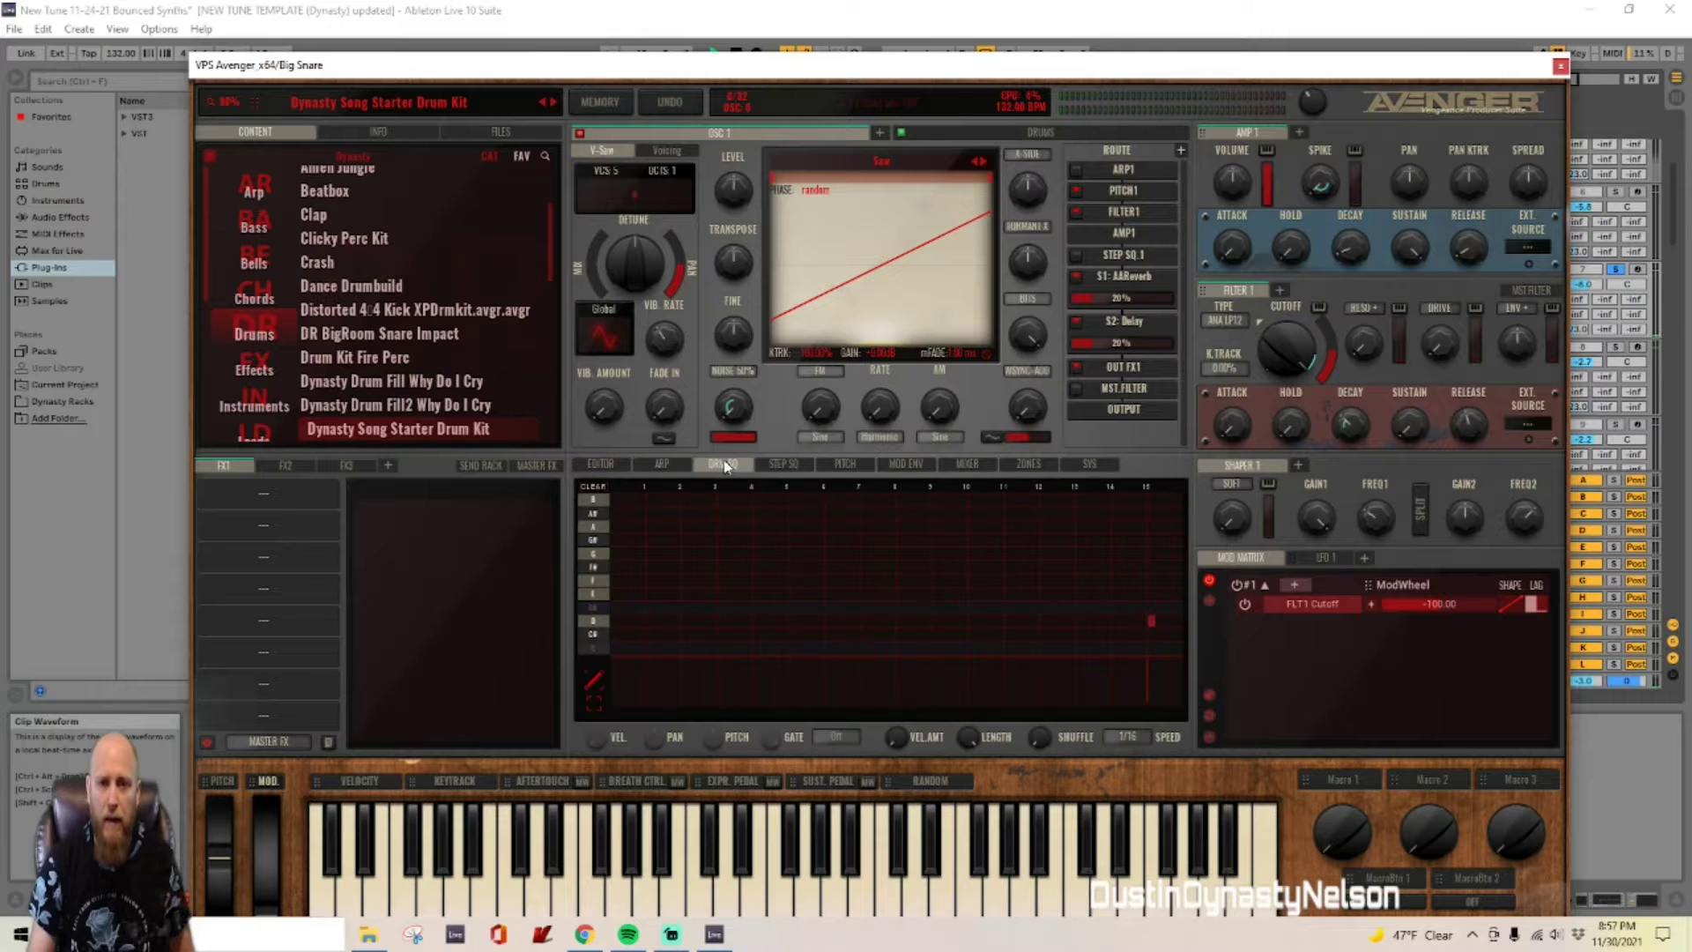
click(1063, 134)
click(670, 381)
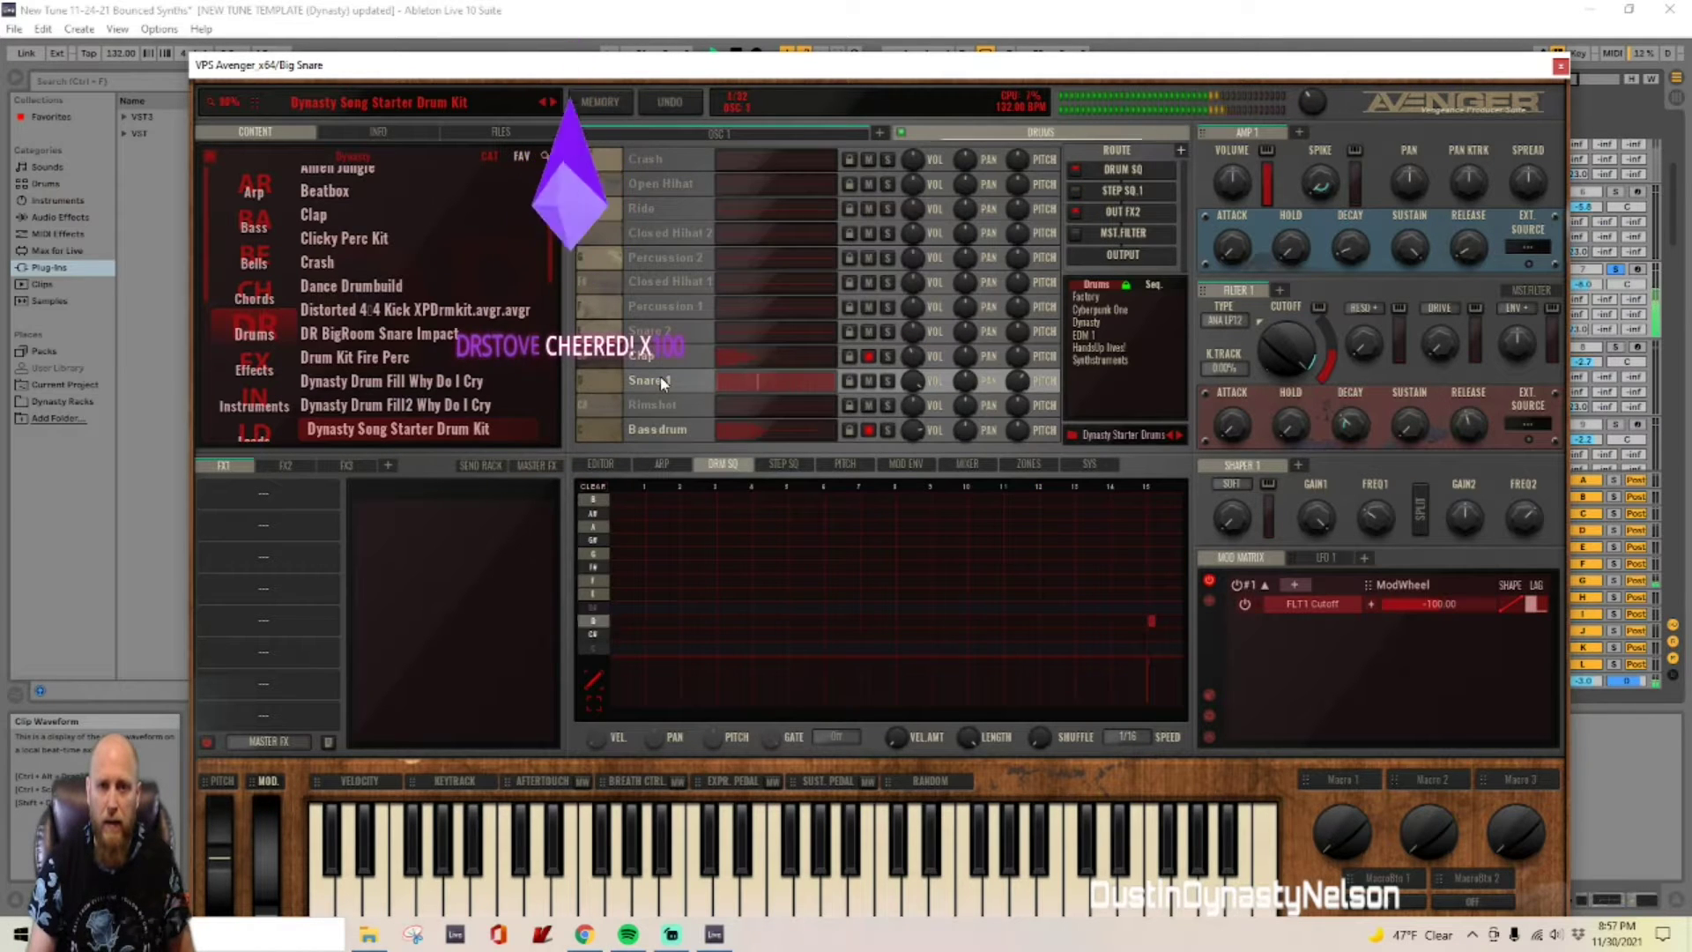
Step: Inspect the Multiband Dist and Impulse effects in Big Snare's FX2 chain
click(285, 465)
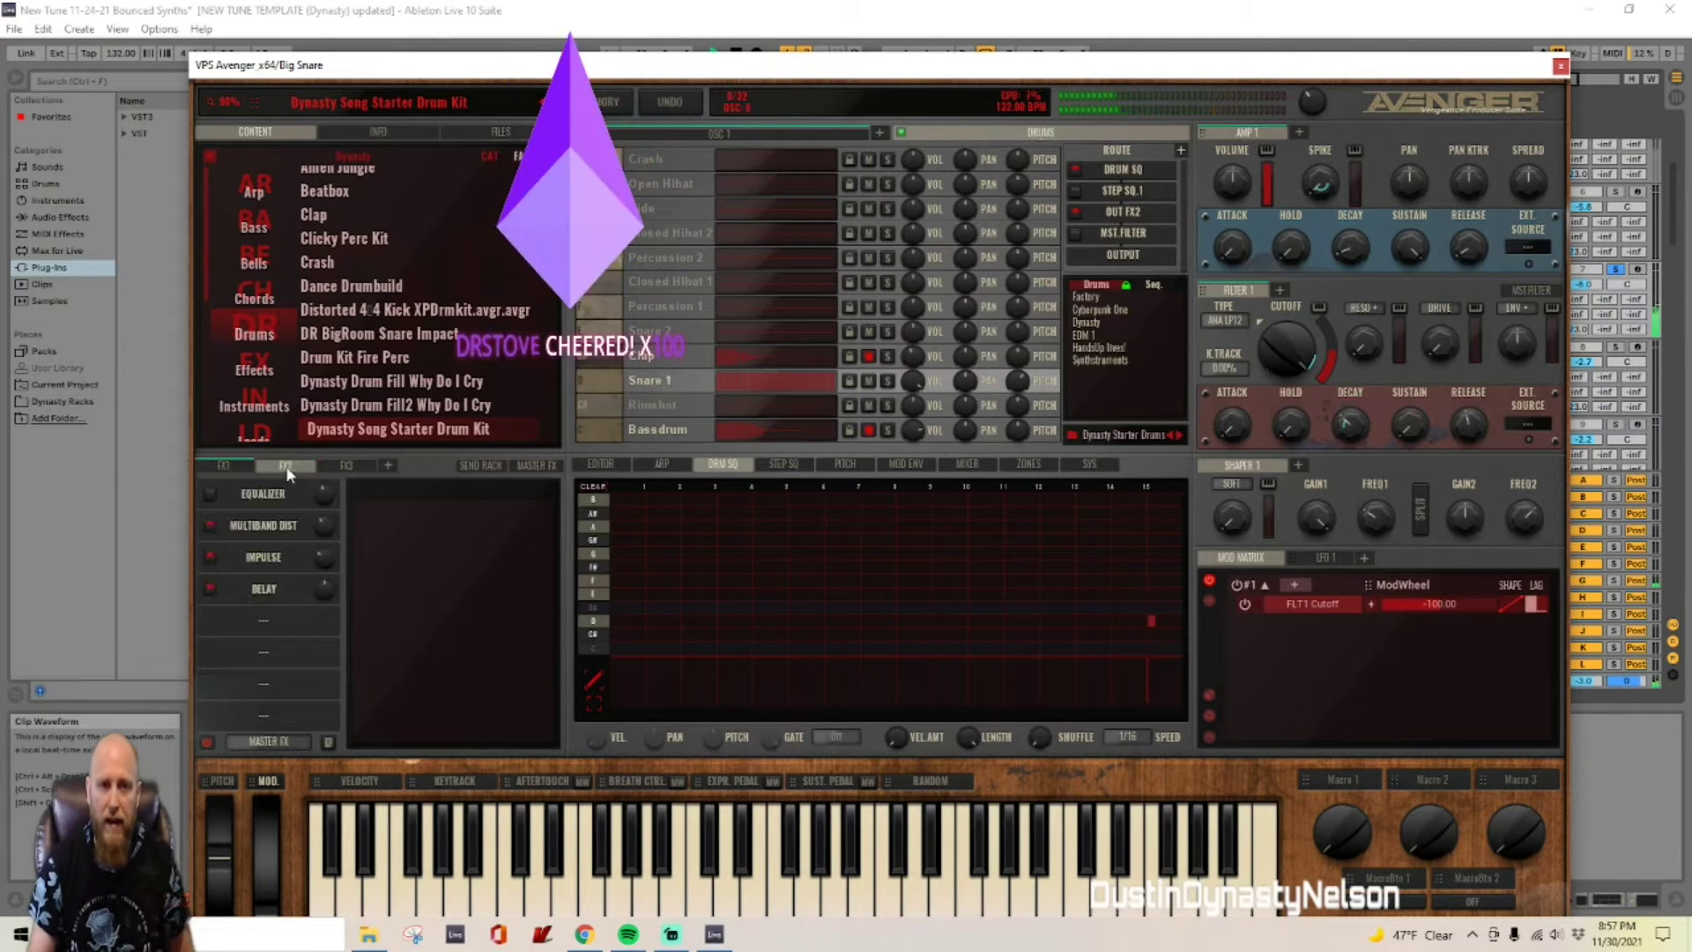
click(264, 526)
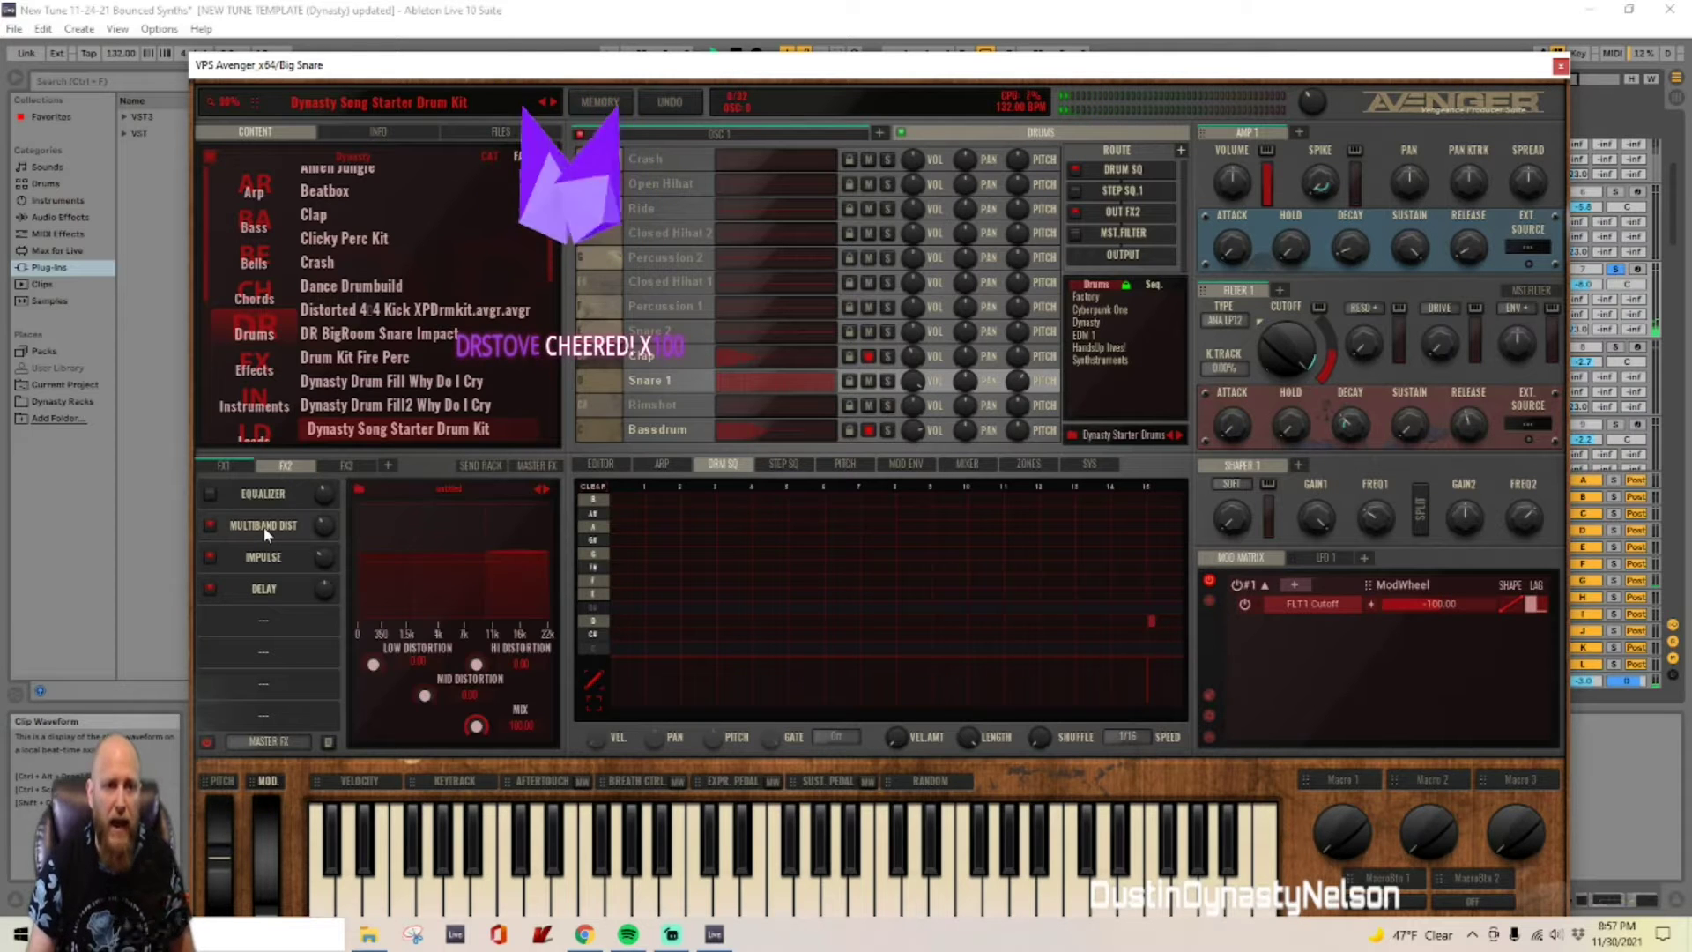
click(265, 559)
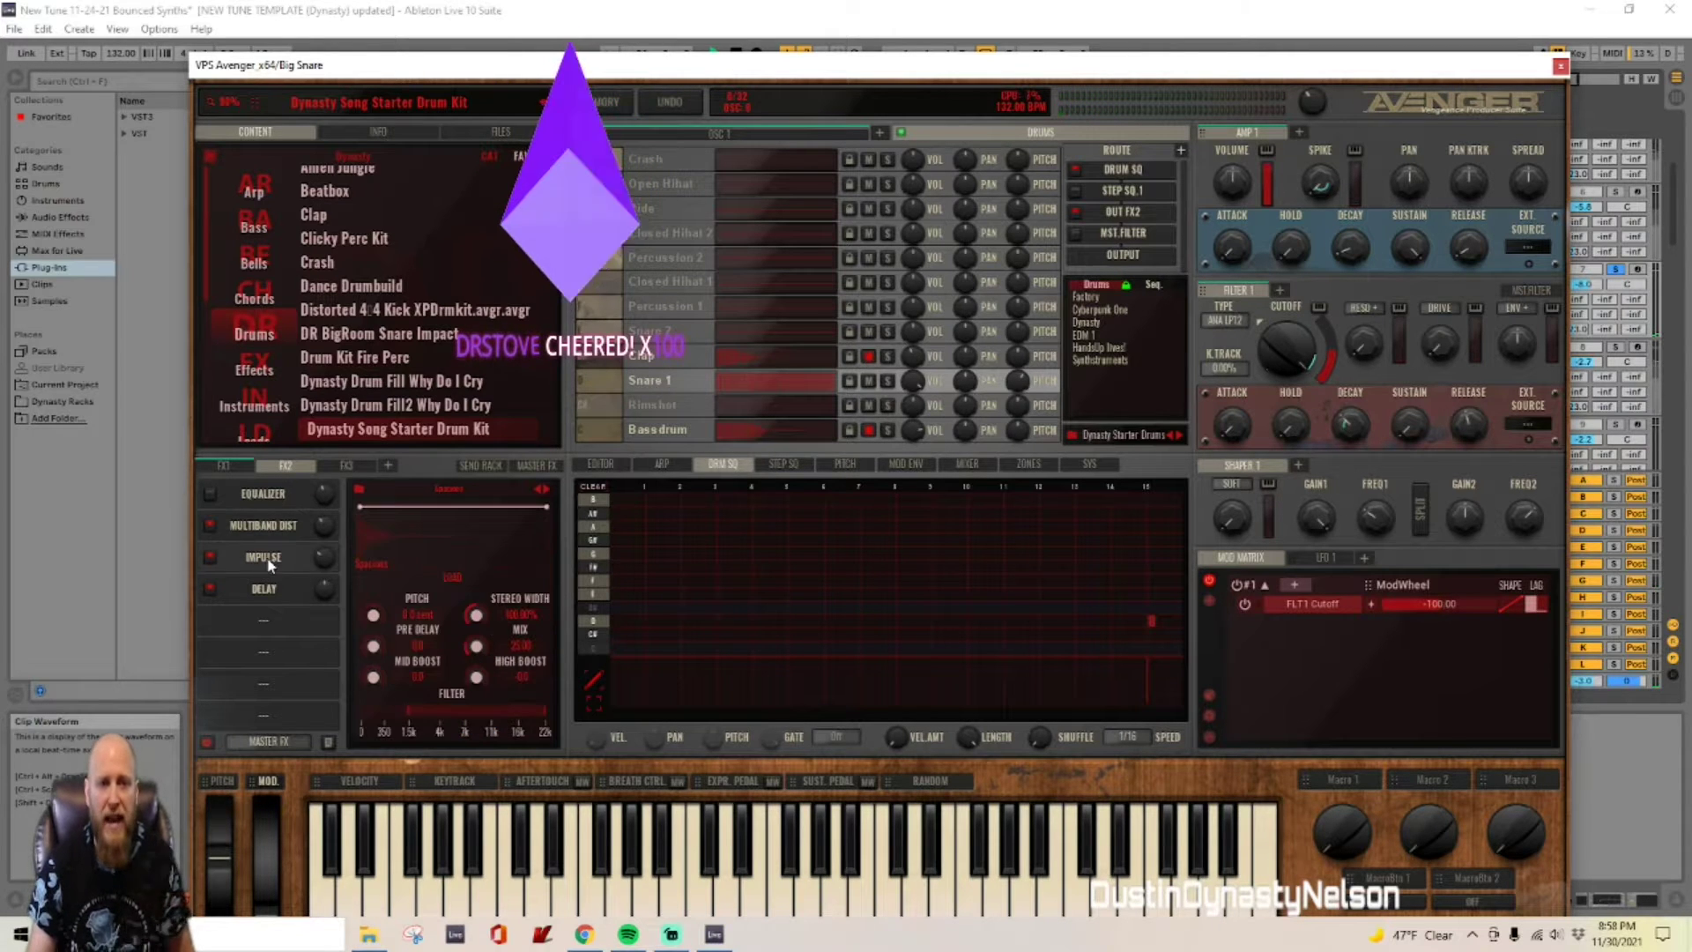
Step: Browse the Impulse effect's Verbs Large presets without loading one, and stop playback
click(450, 488)
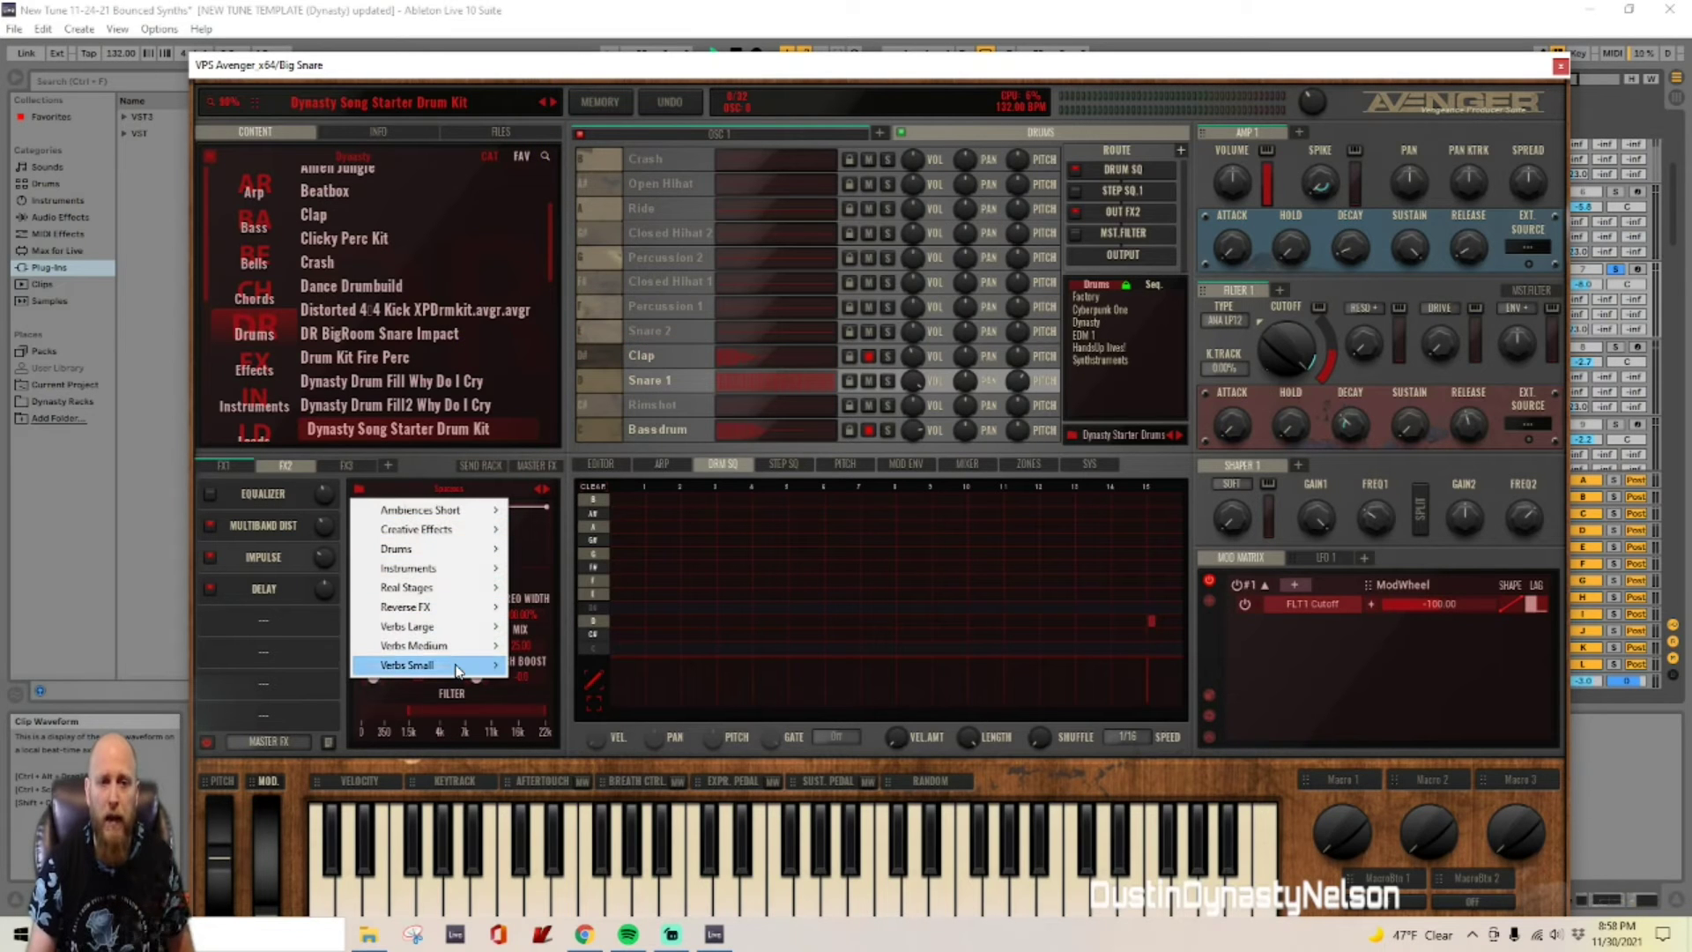
mouse_move(453, 628)
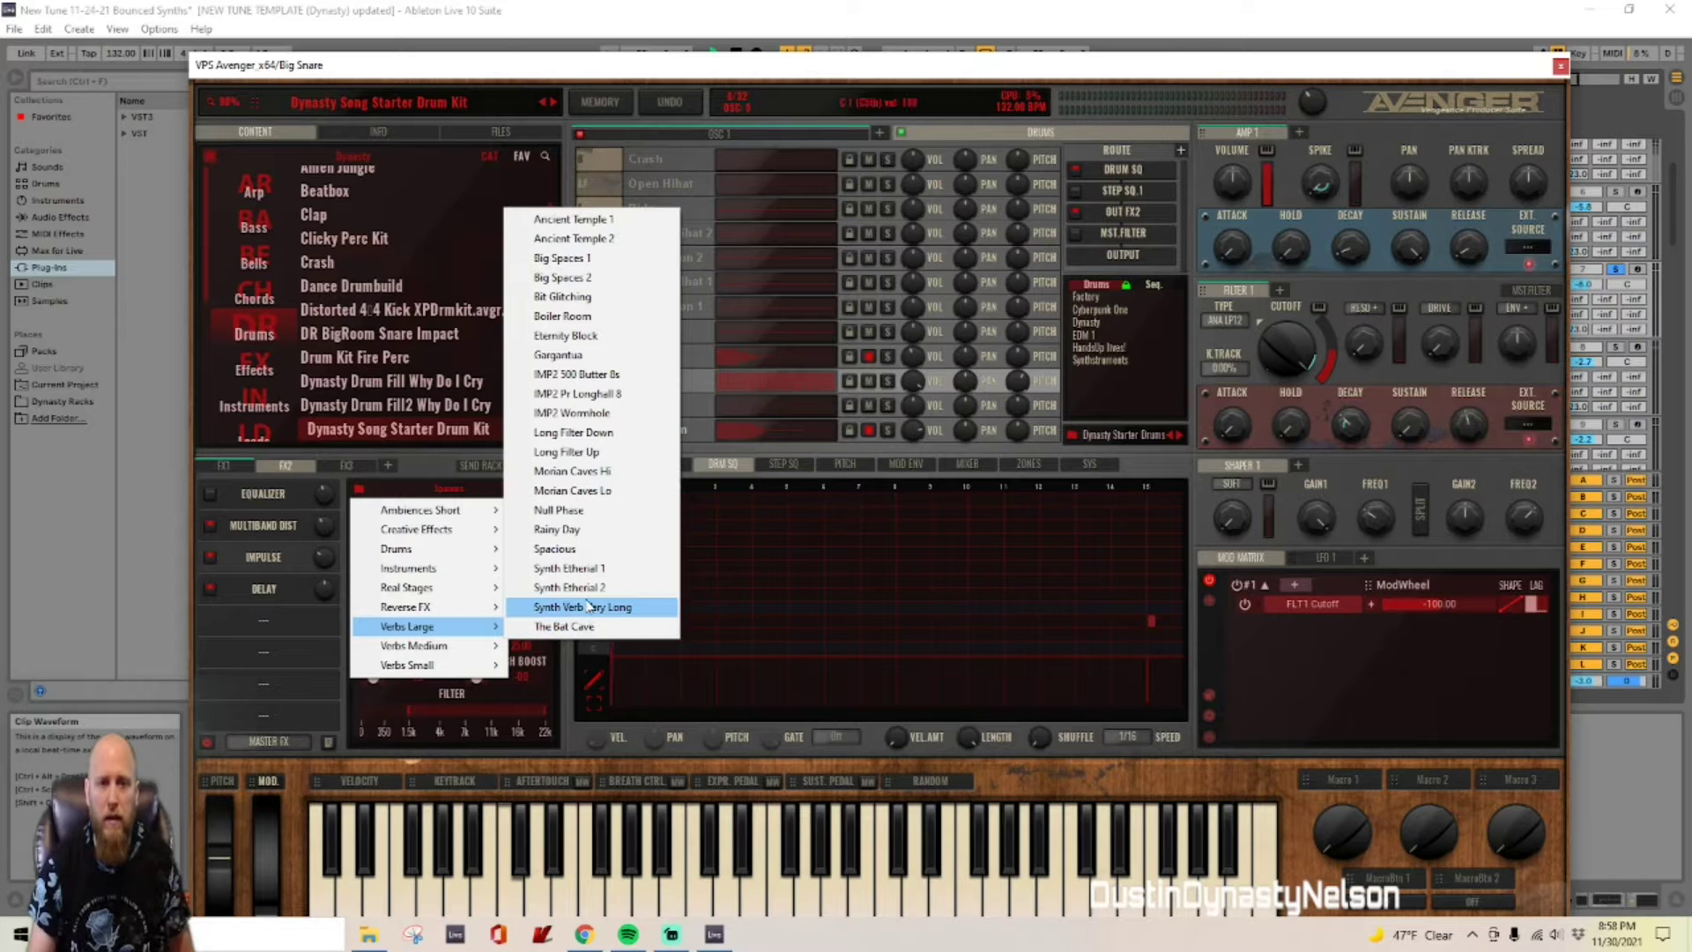
click(553, 74)
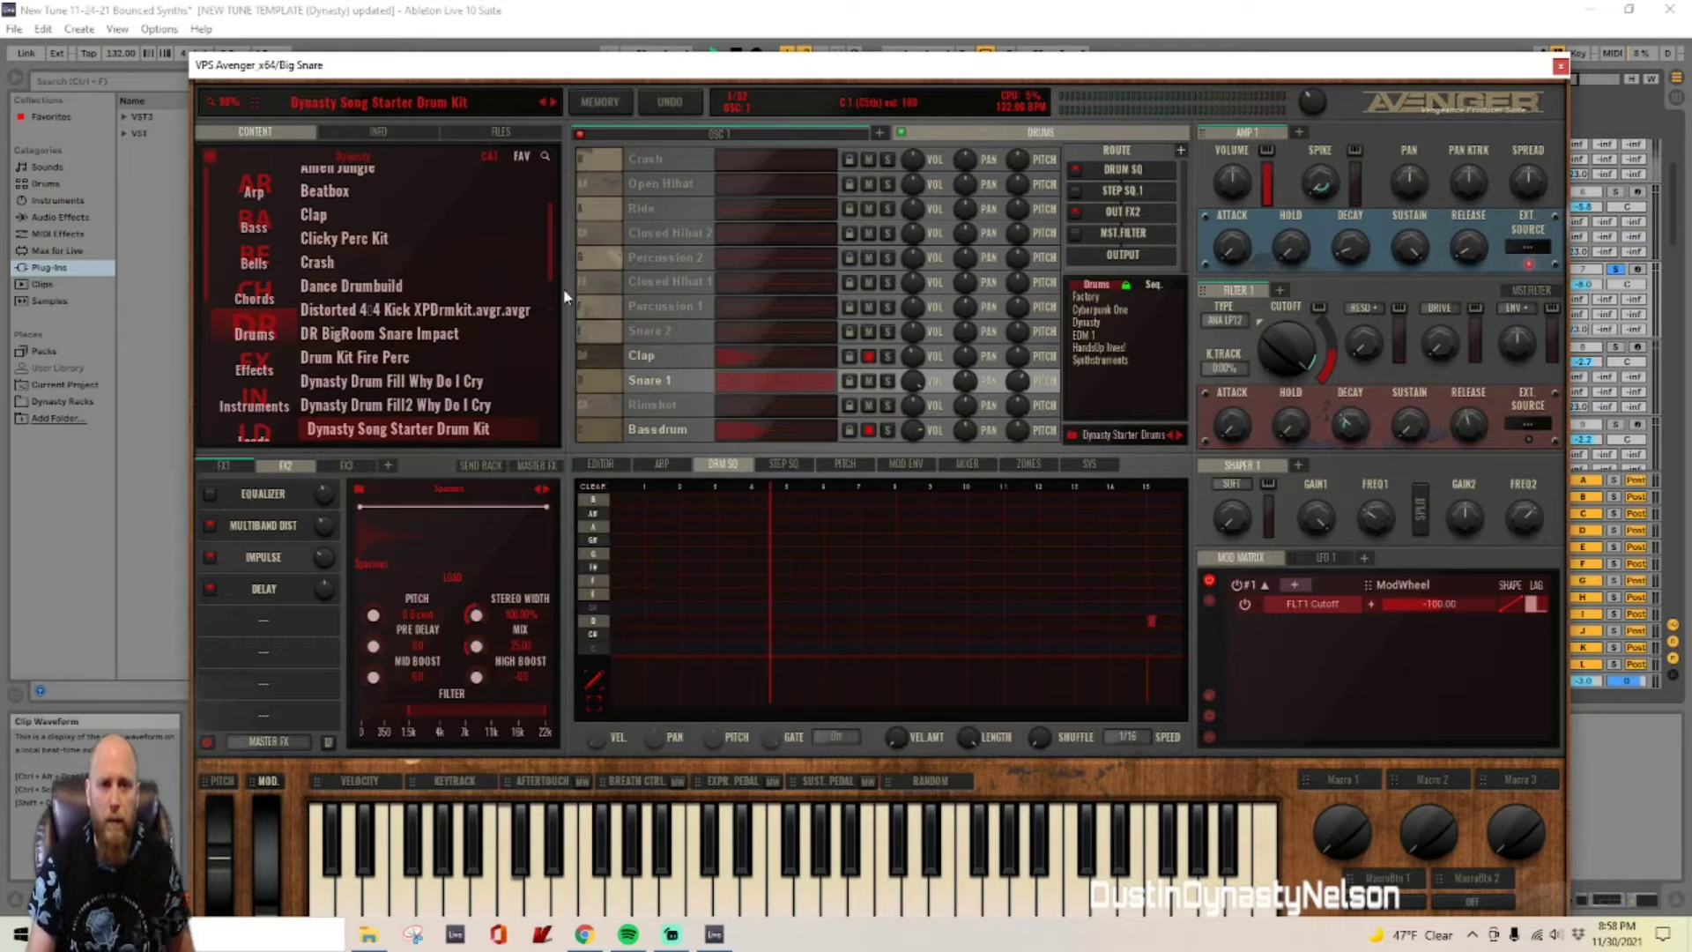
click(450, 490)
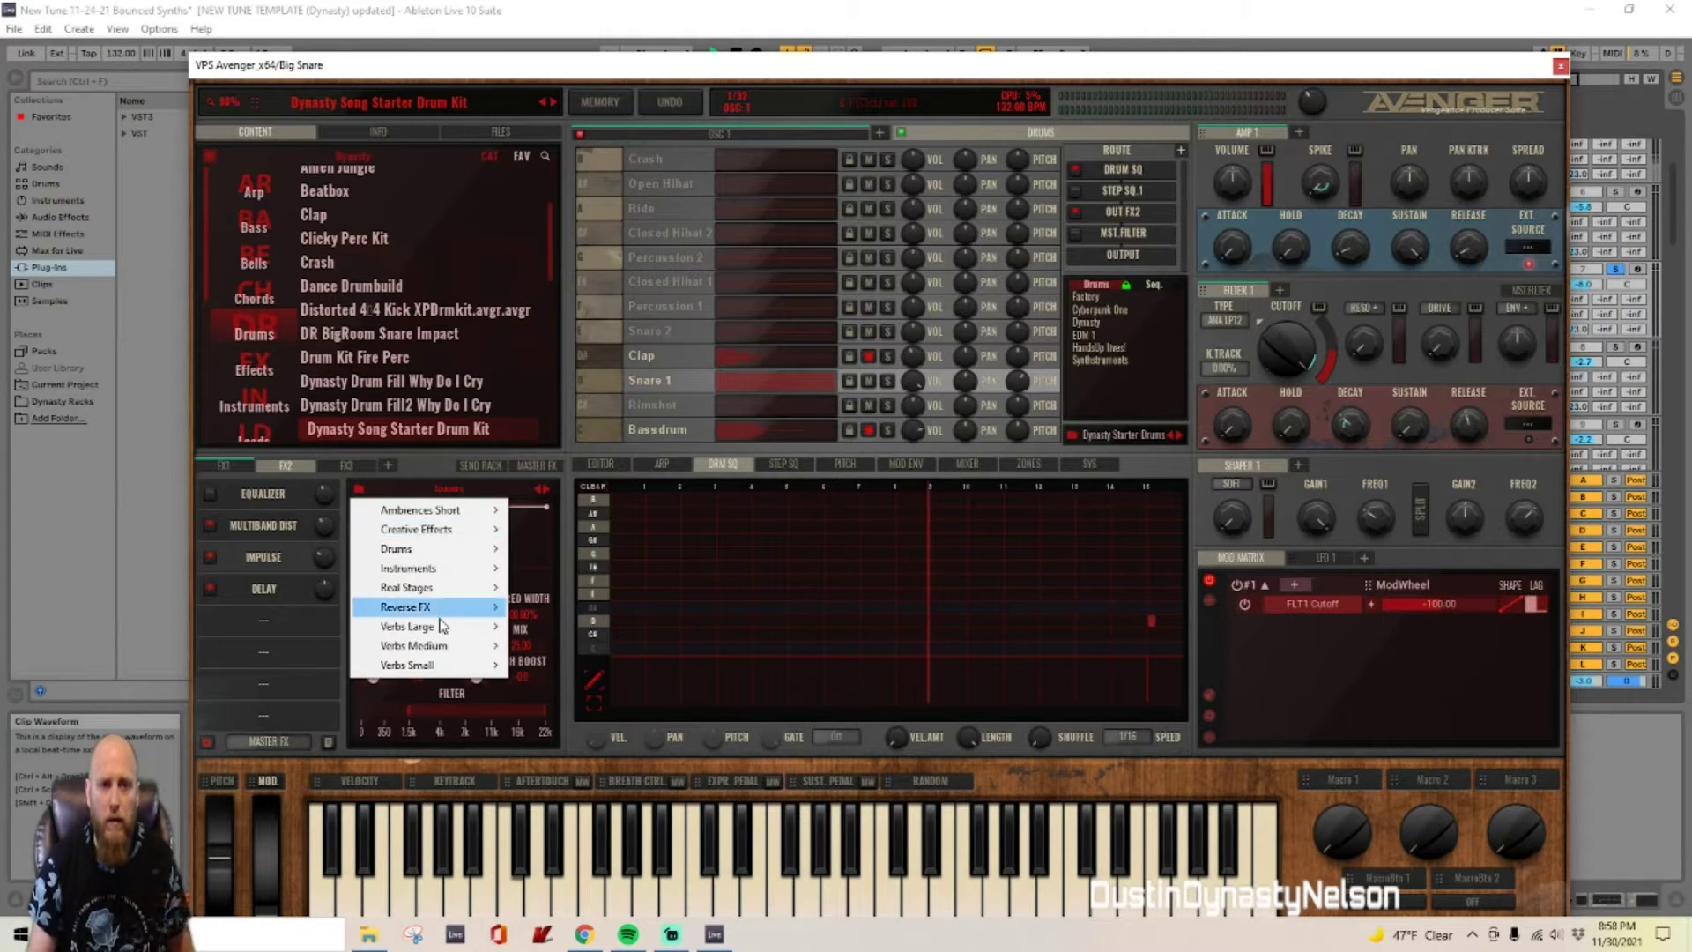
mouse_move(447, 625)
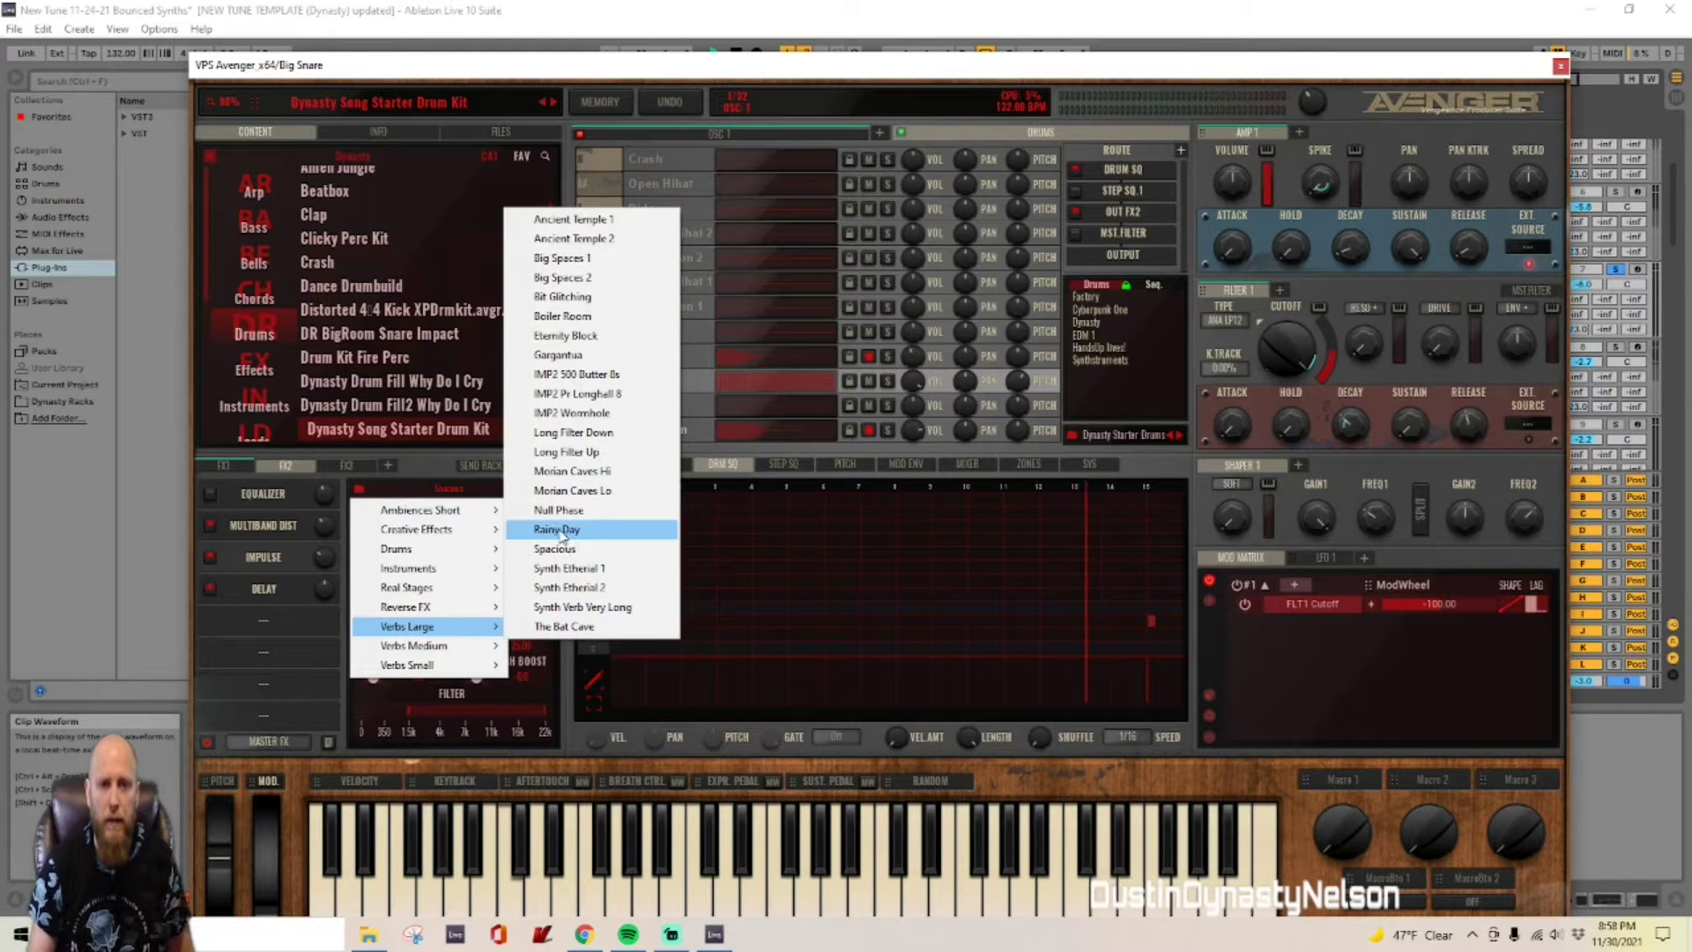
click(476, 69)
key(space)
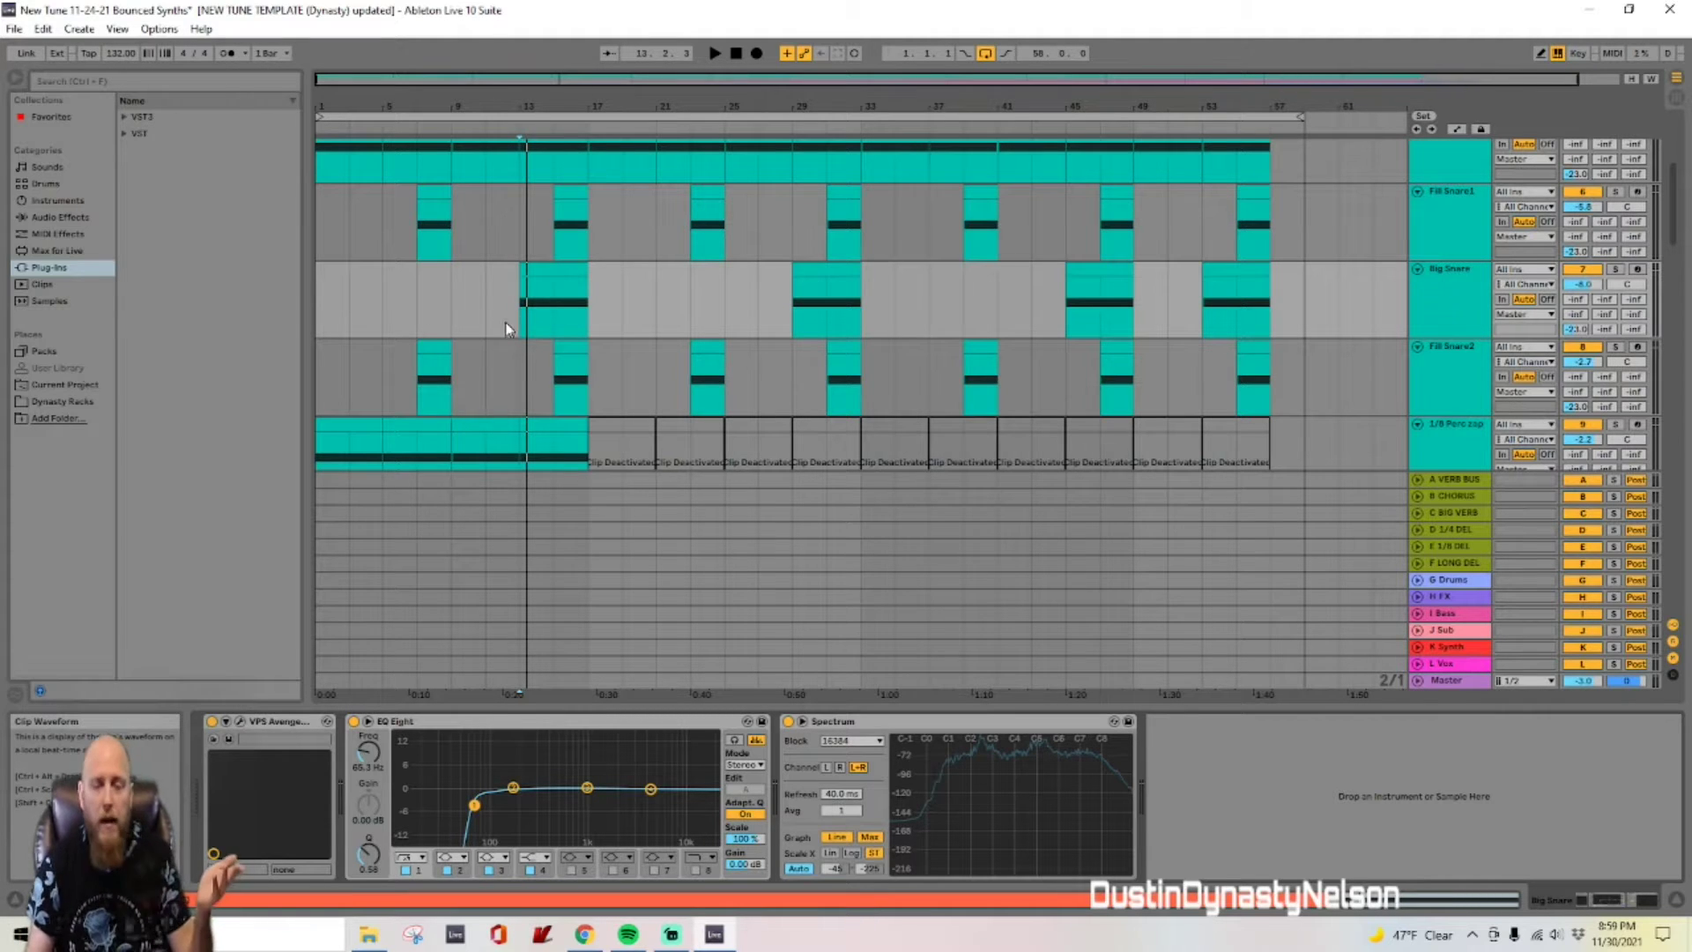
Step: Look over the drum tracks from Big Snare and Fill Snare2 down to 1/8 Perc and the tracks below it
click(1477, 283)
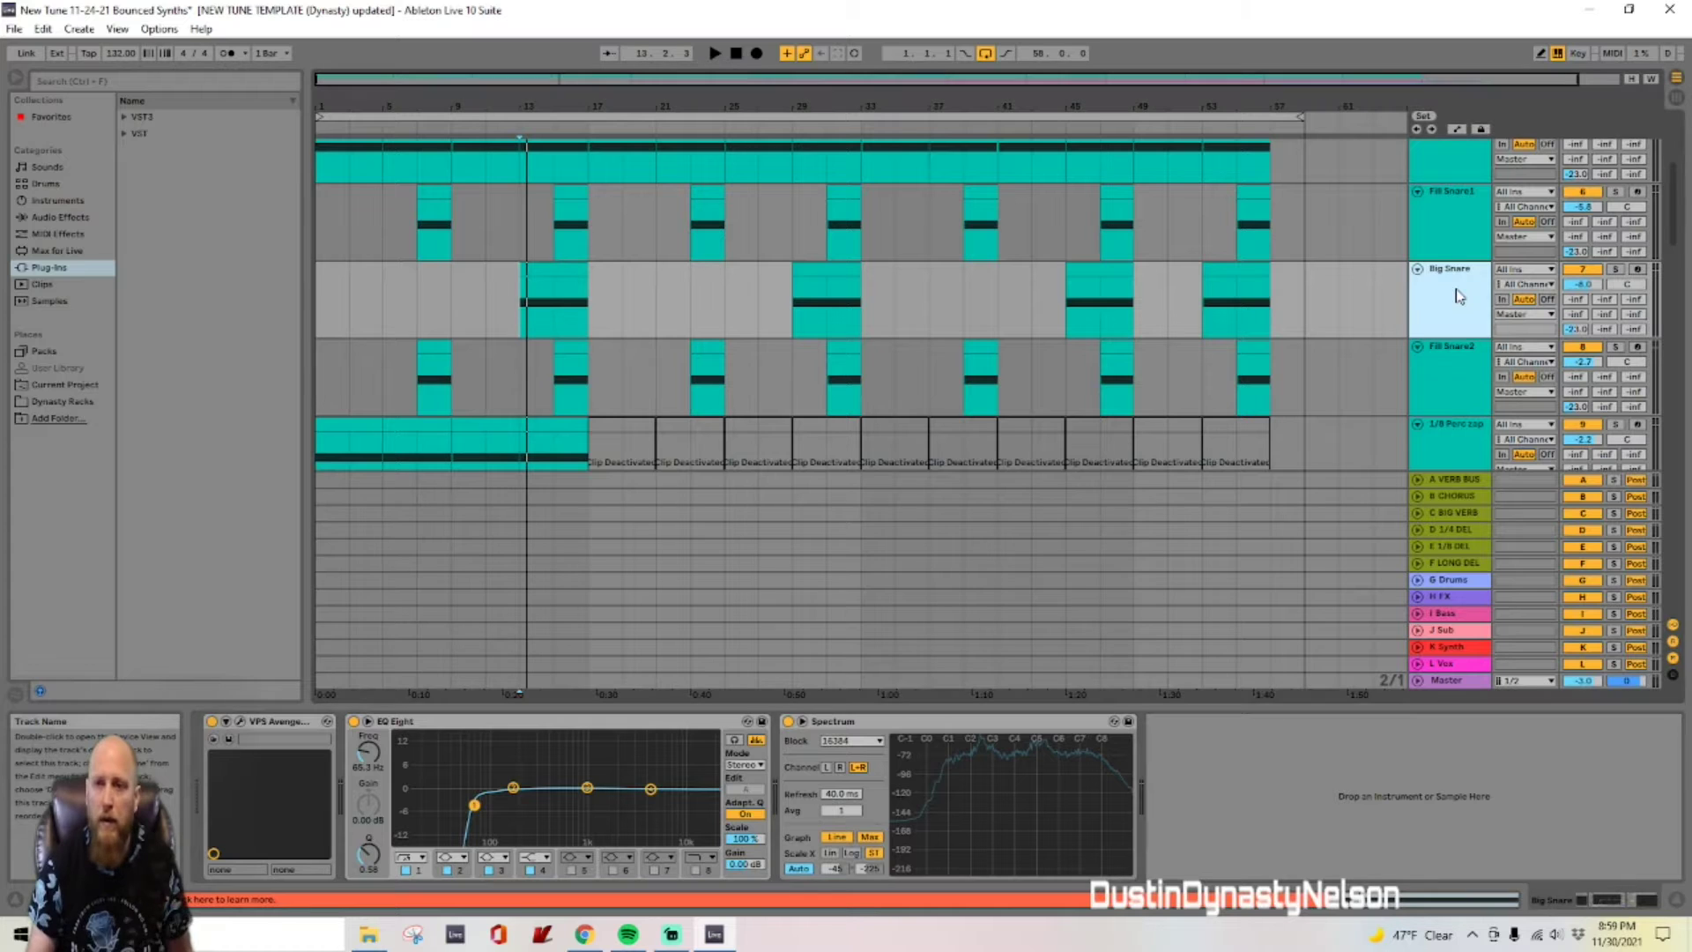
scroll(1459, 291, down, 1)
click(1445, 333)
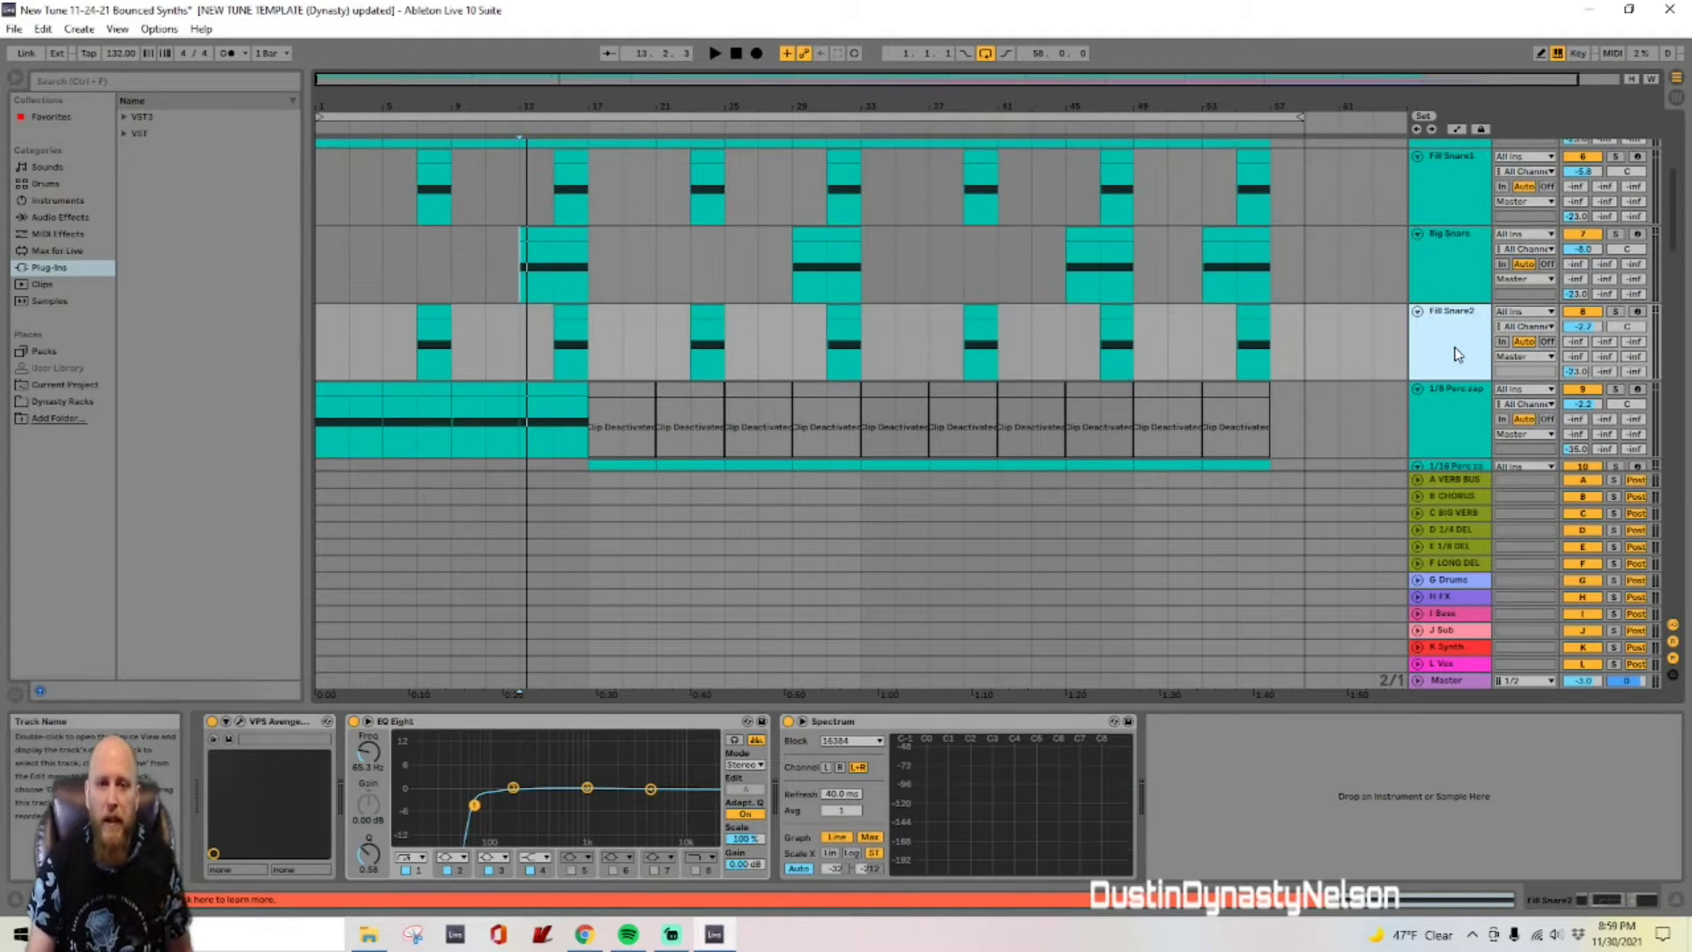
scroll(558, 312, down, 3)
scroll(704, 313, down, 1)
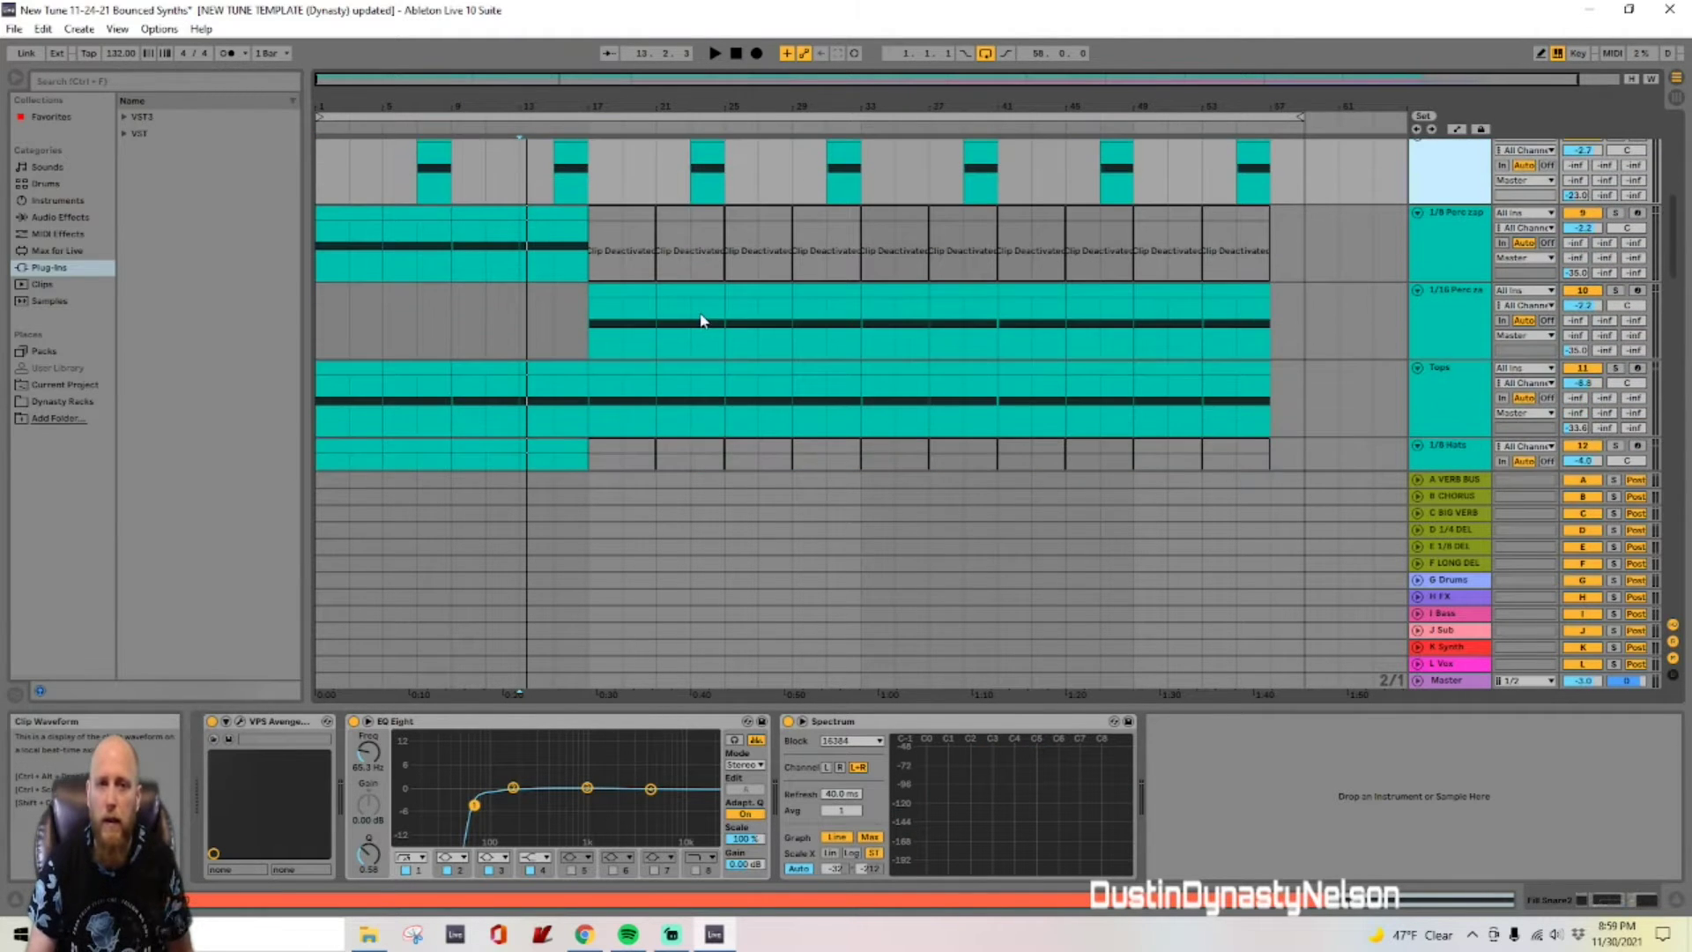
click(1454, 270)
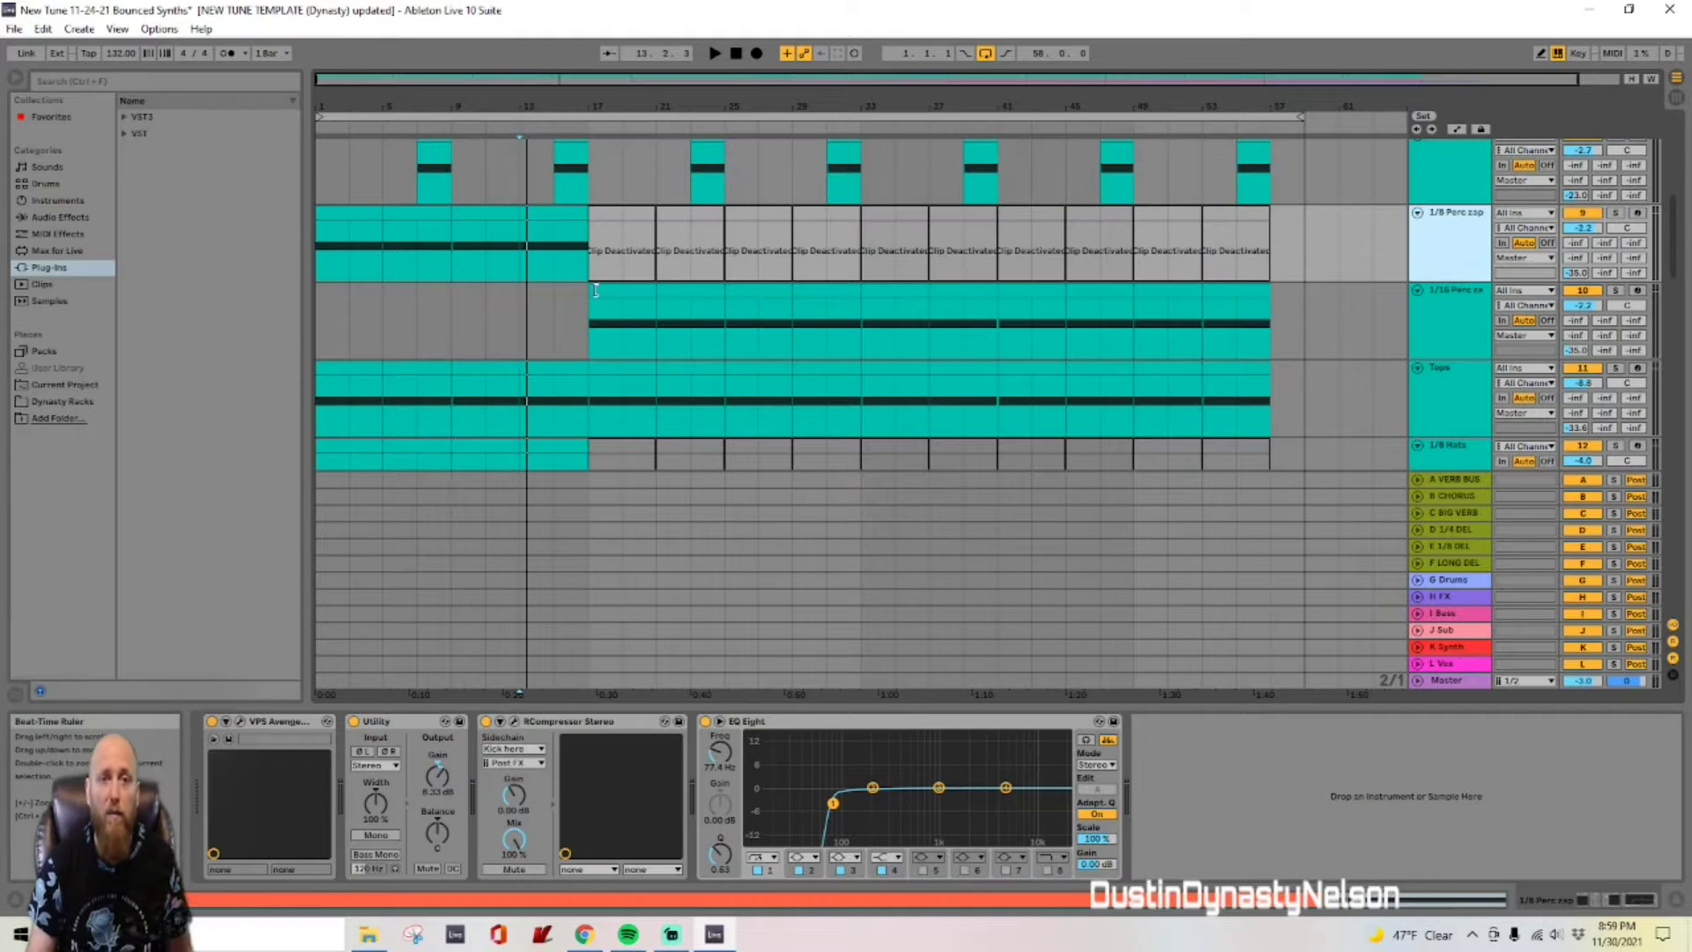
scroll(491, 322, down, 3)
scroll(491, 322, up, 4)
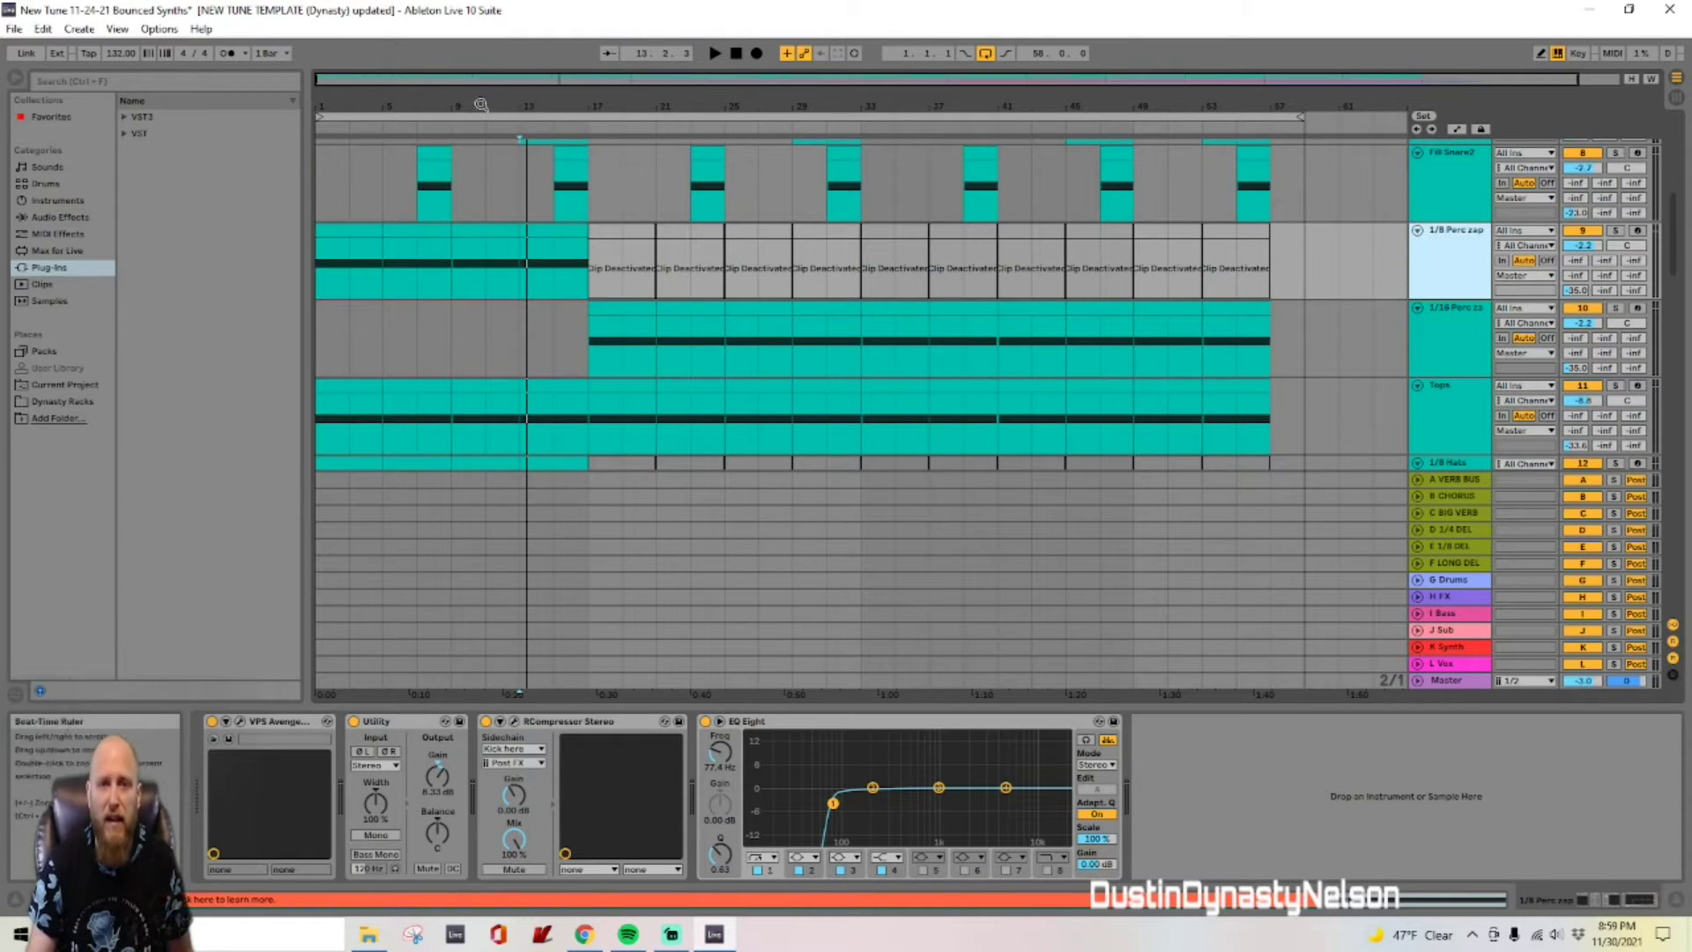
Step: Solo the 1/8 Perc track and audition its loop from bar 1
click(428, 116)
click(1616, 230)
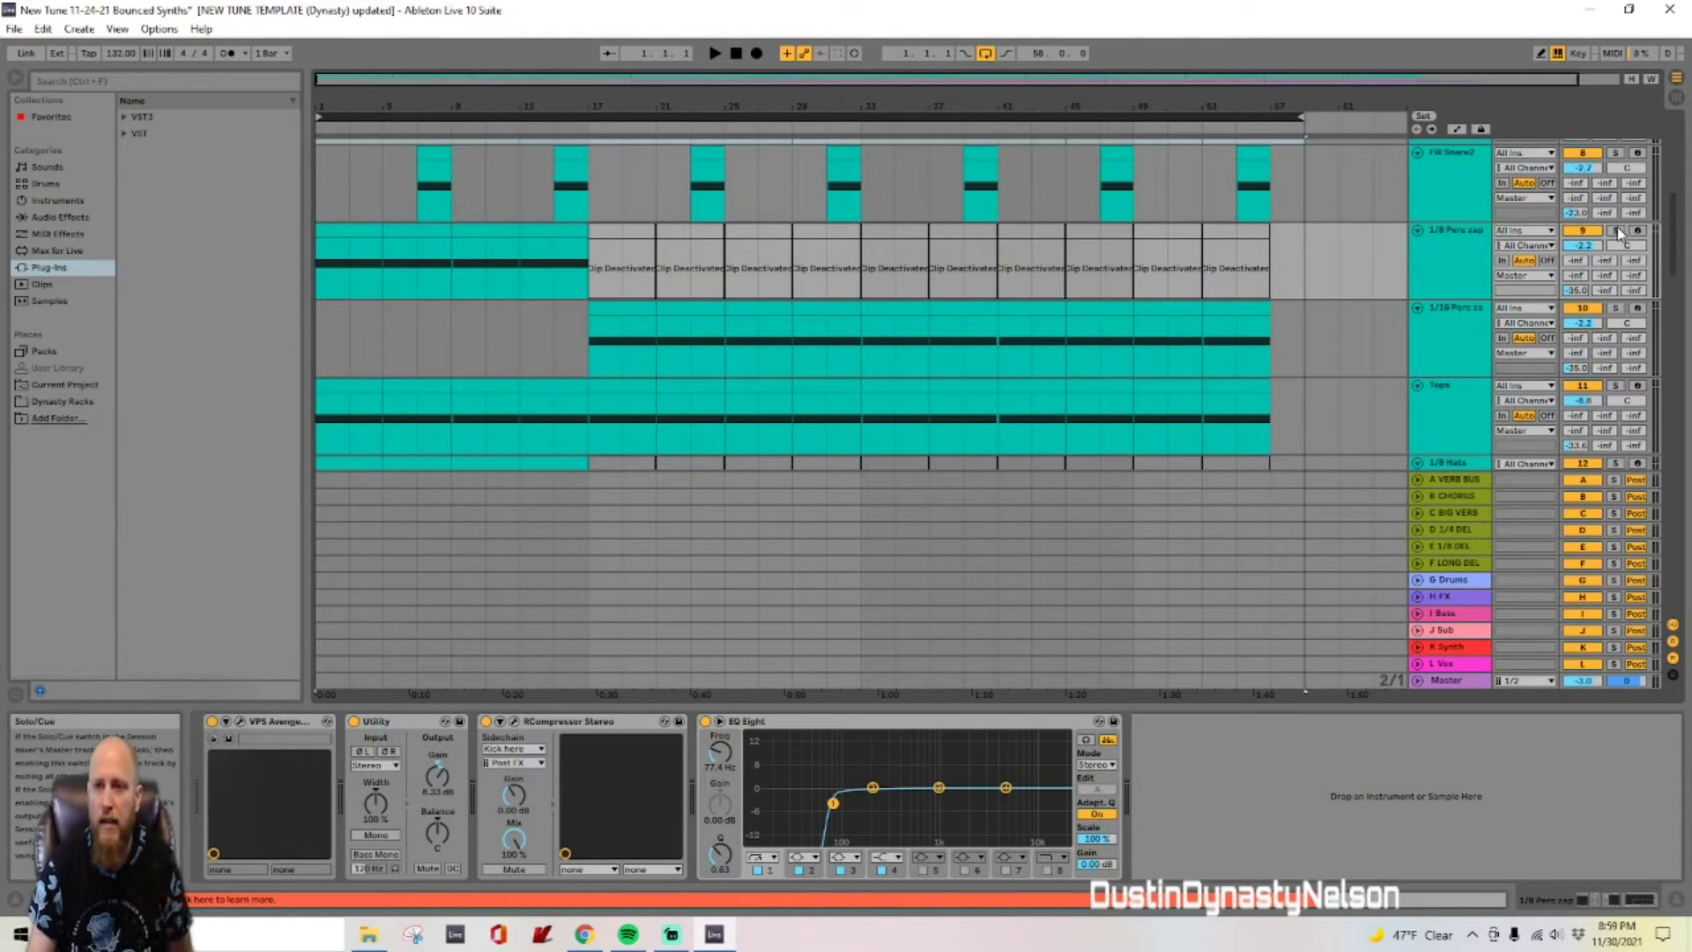
key(space)
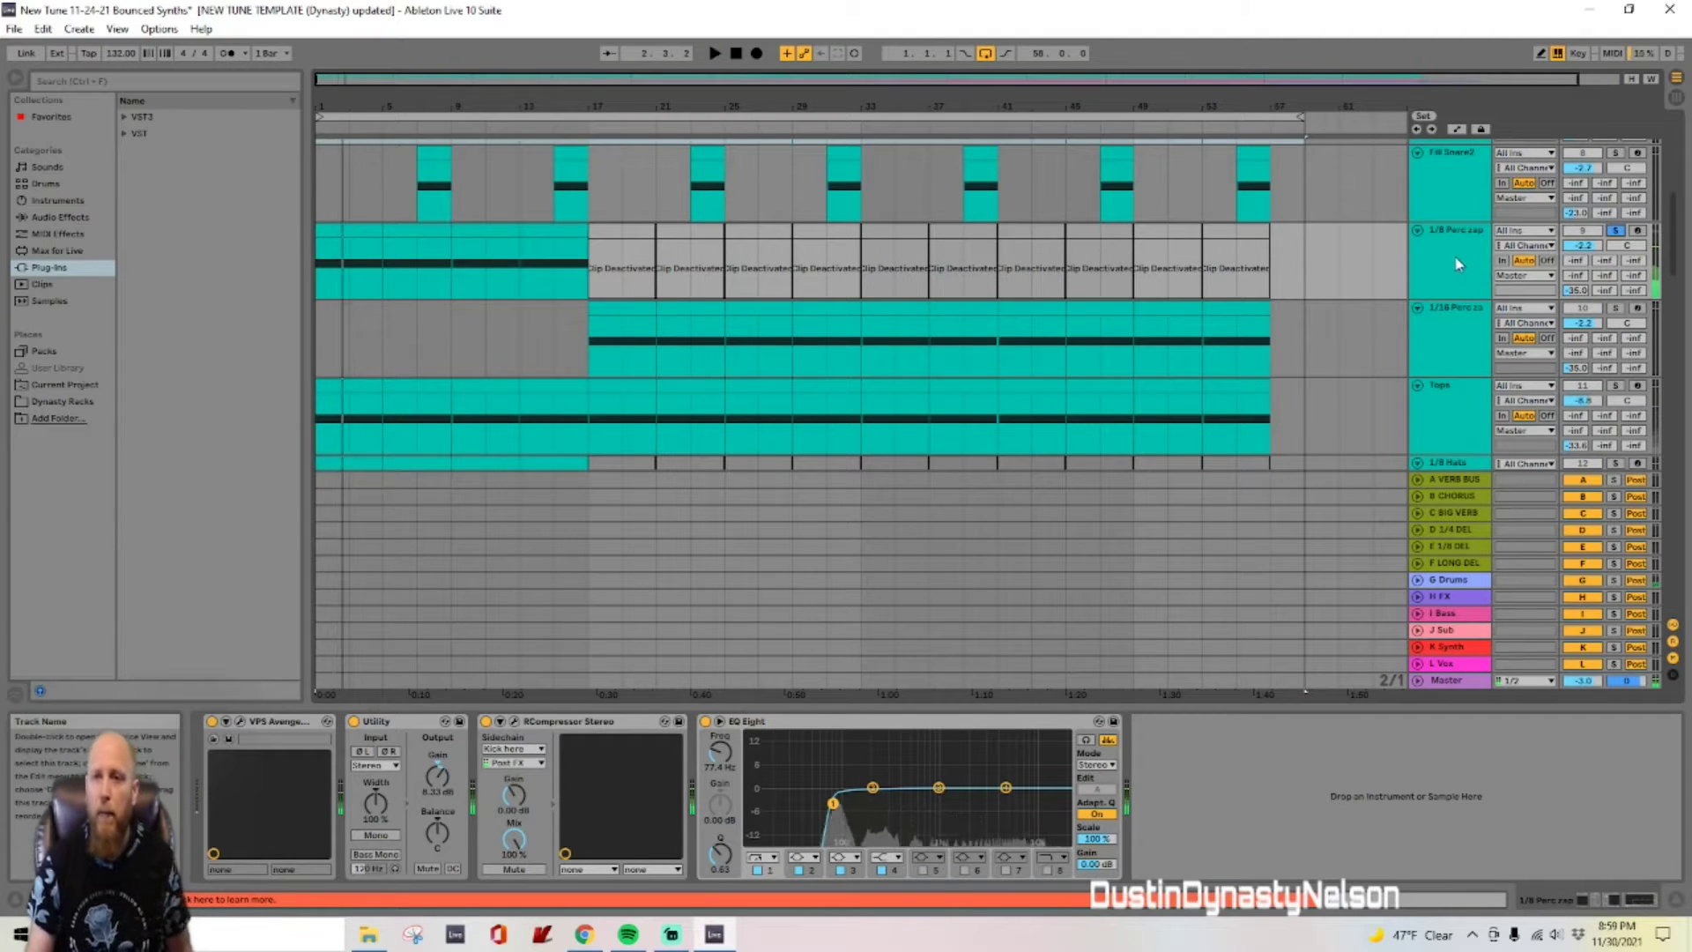
key(space)
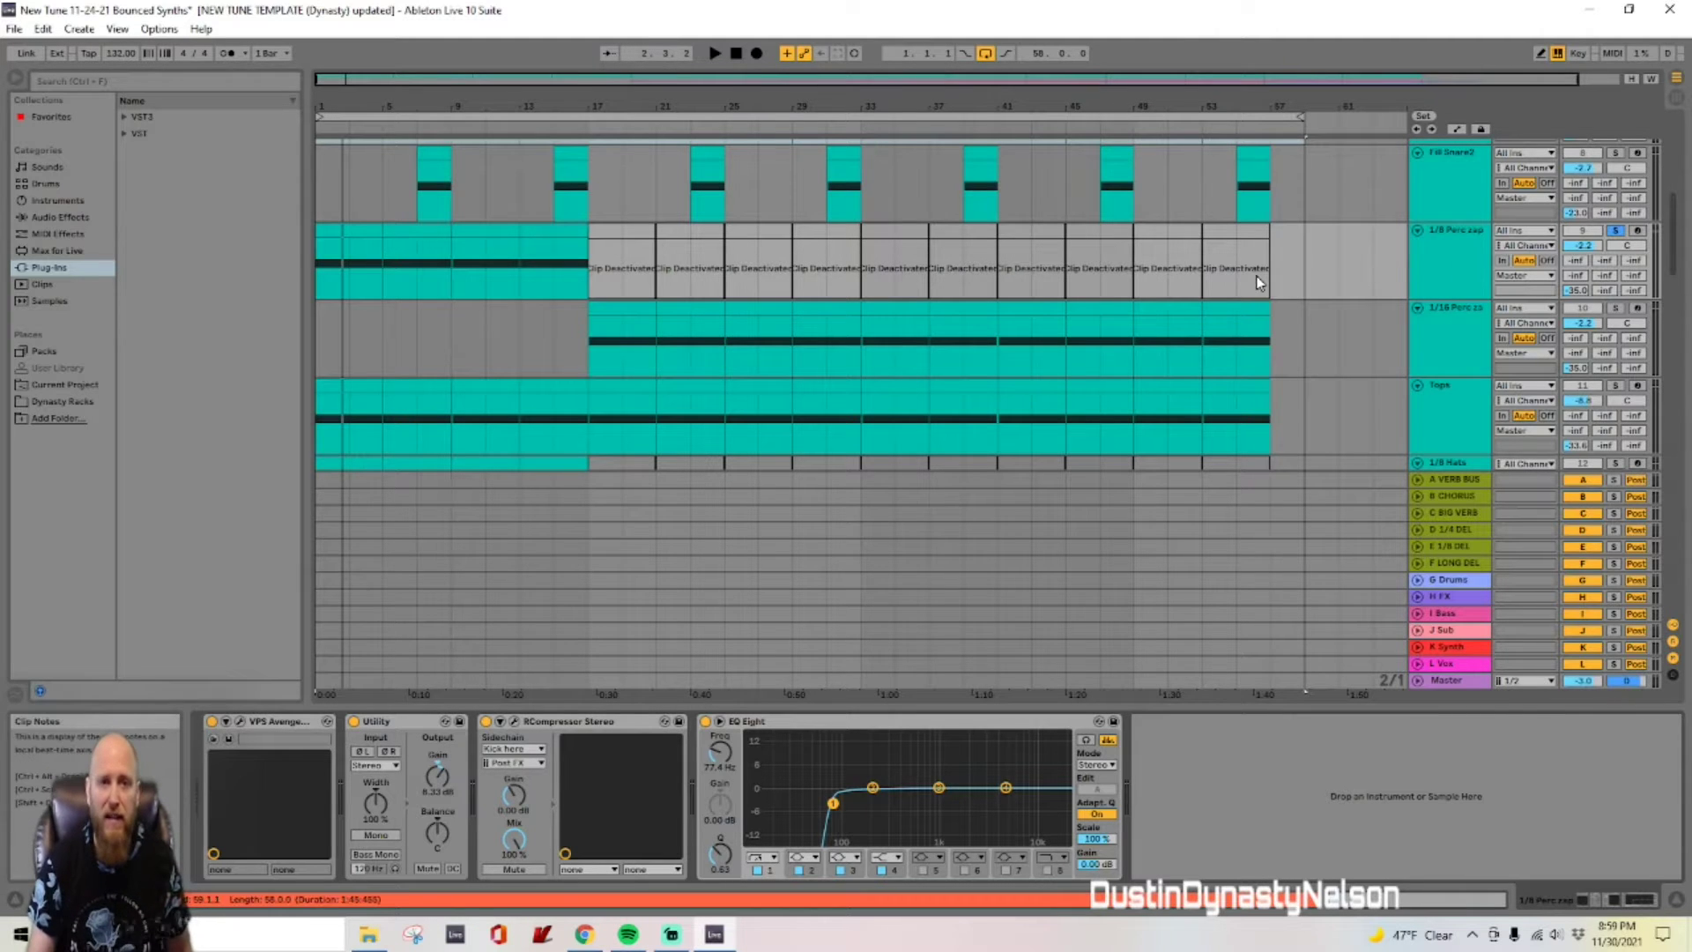
key(space)
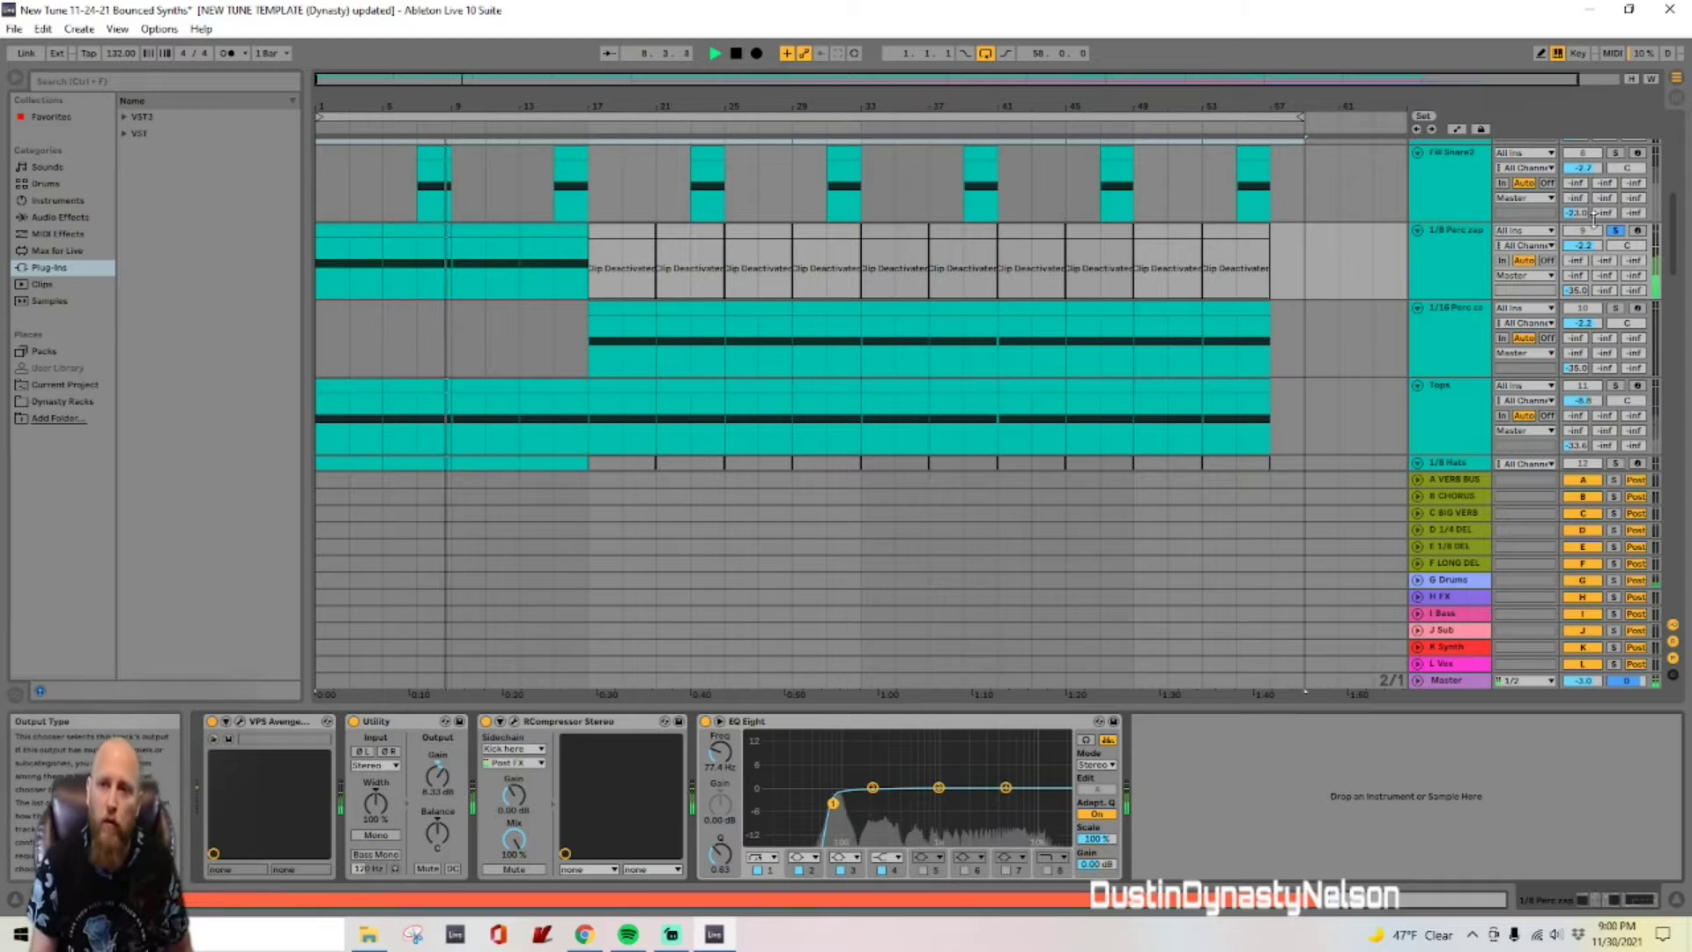
key(space)
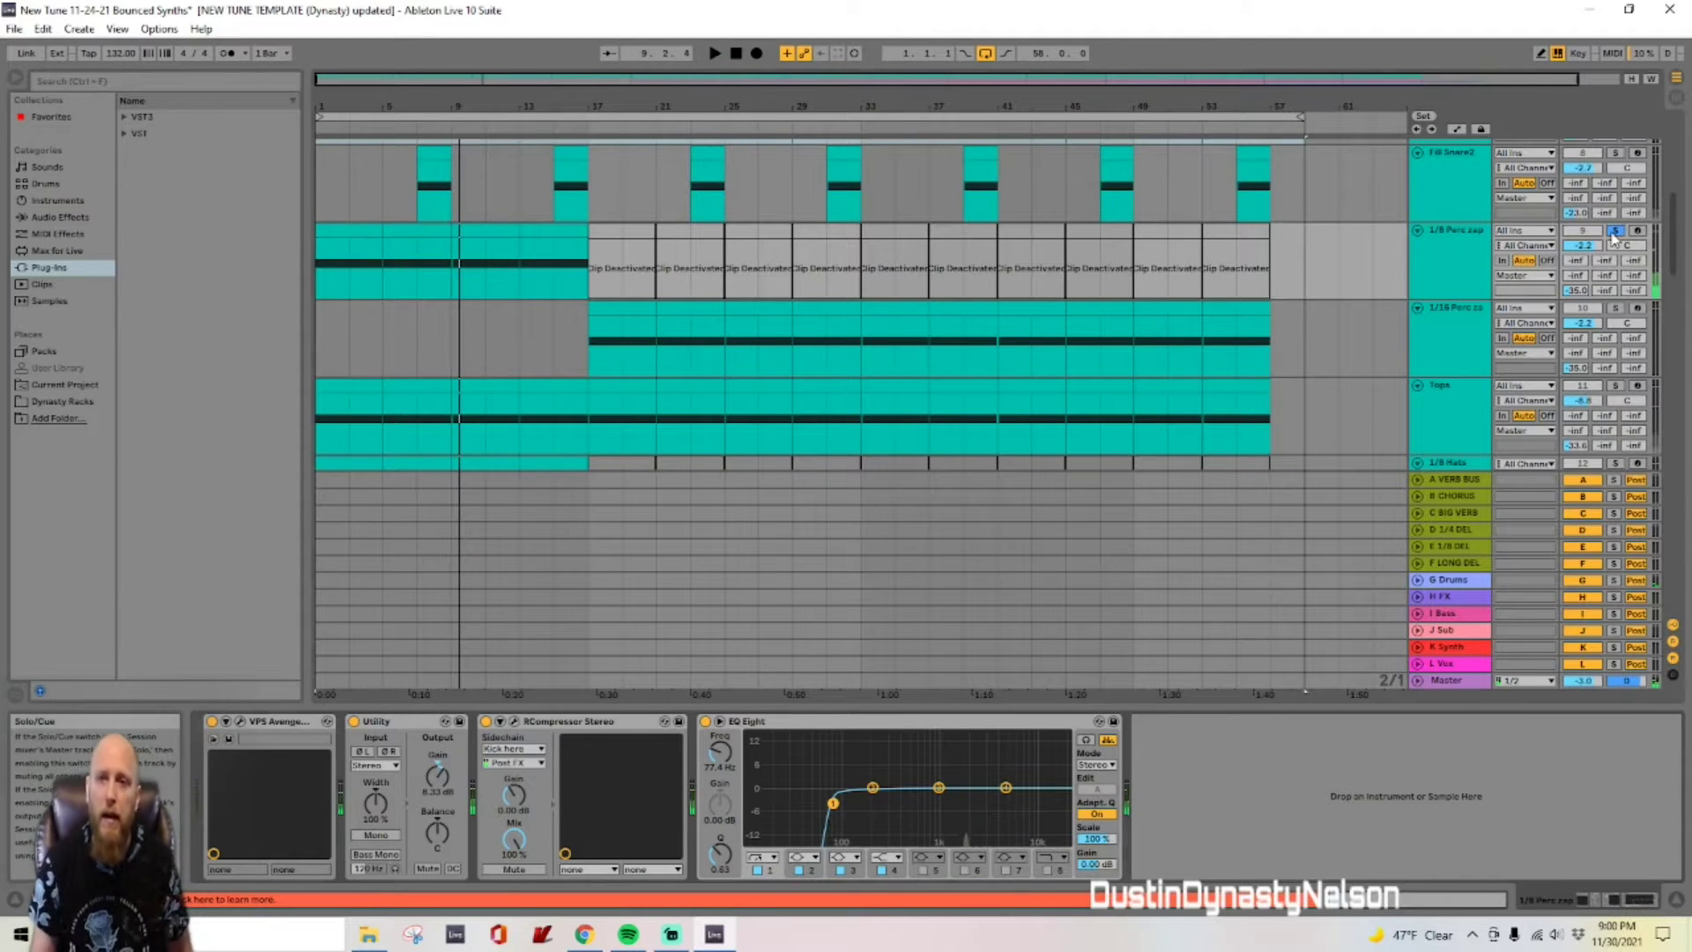
Step: Switch the solo from 1/8 Perc to 1/16 Perc and audition its loop from bar 17
click(1614, 231)
click(1615, 308)
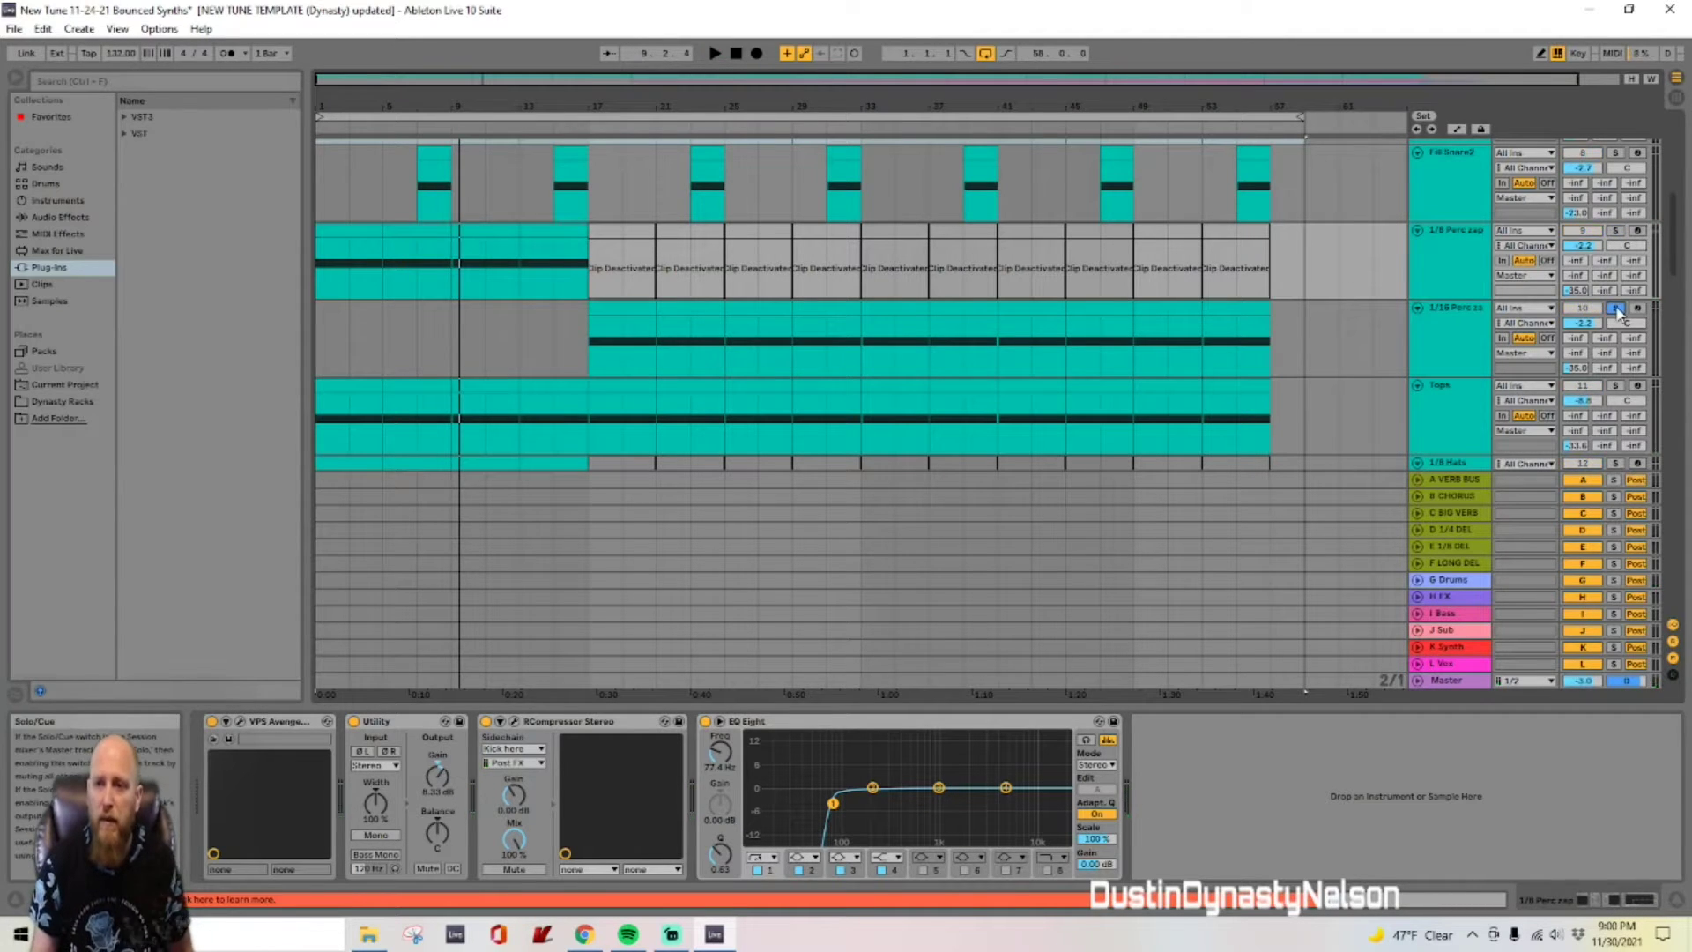
click(592, 339)
key(space)
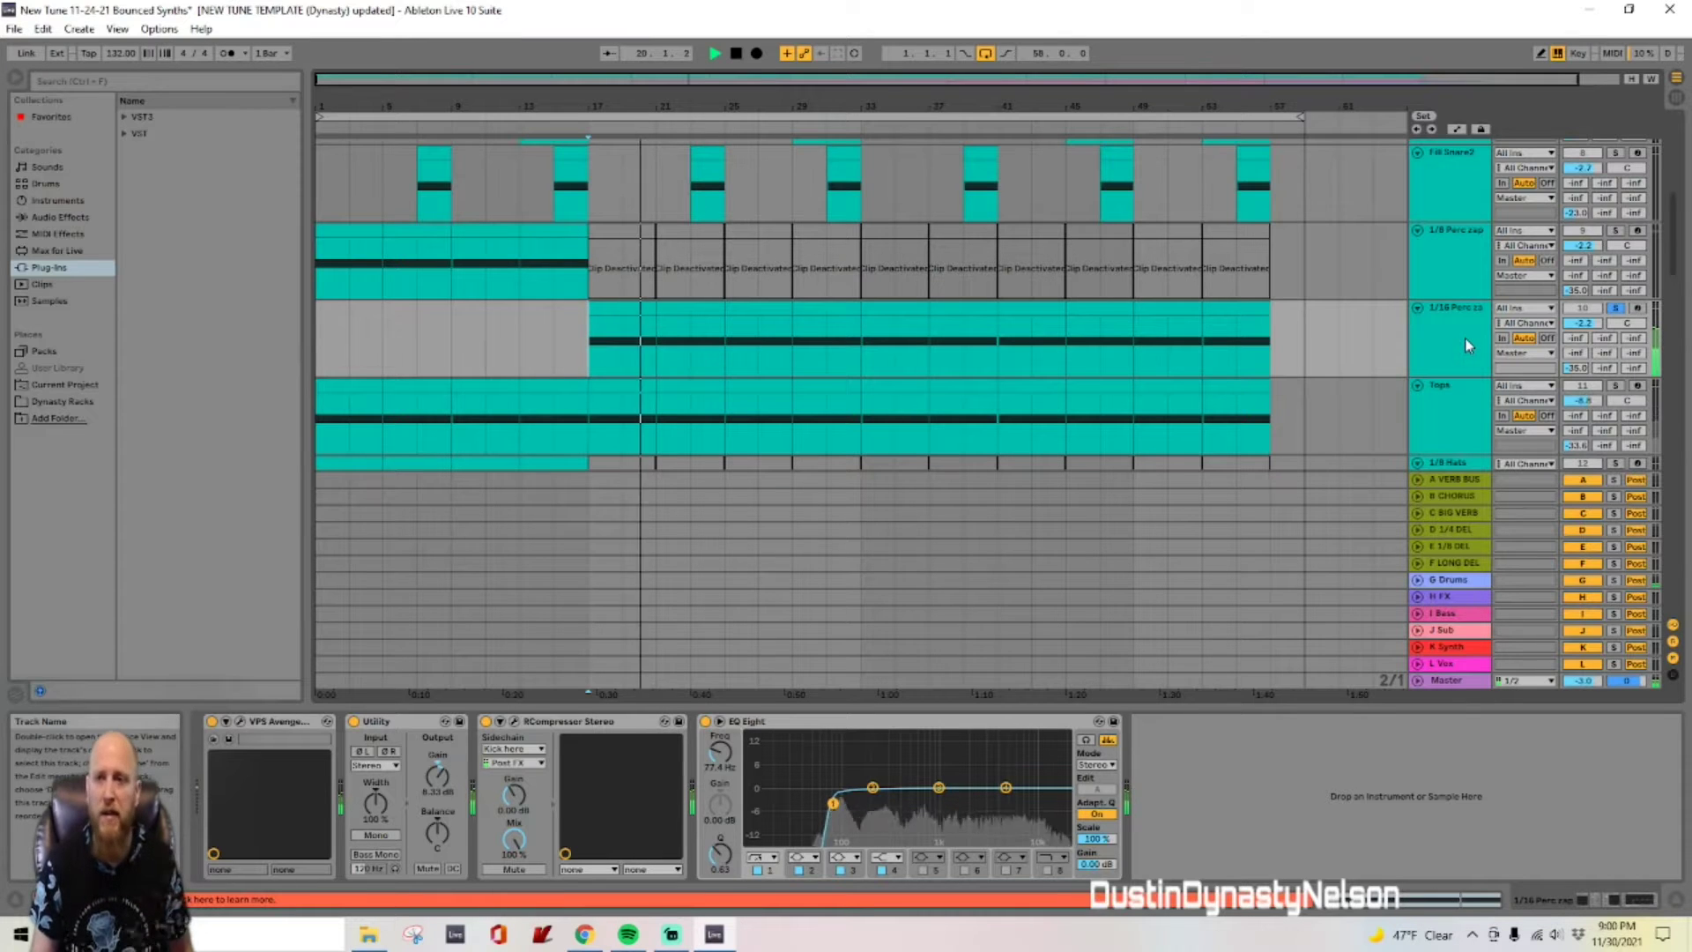
Step: Stop playback and move the solo from the 1/16 Perc track back to the 1/8 Perc track
key(space)
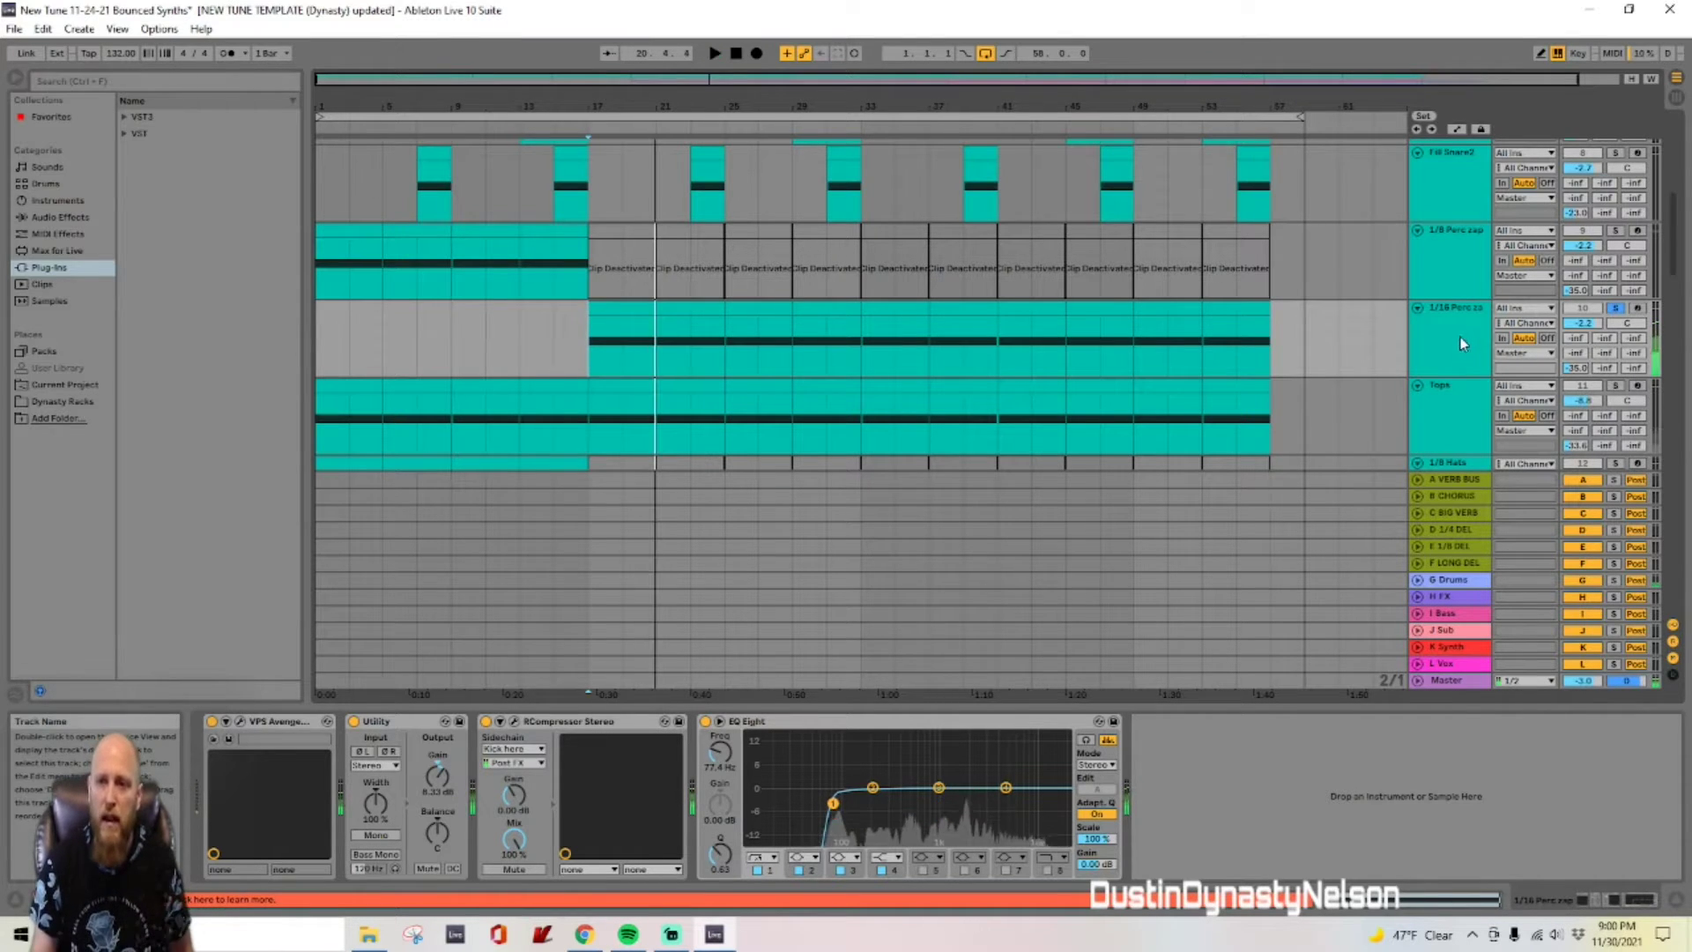
click(1456, 254)
click(1614, 309)
click(1616, 230)
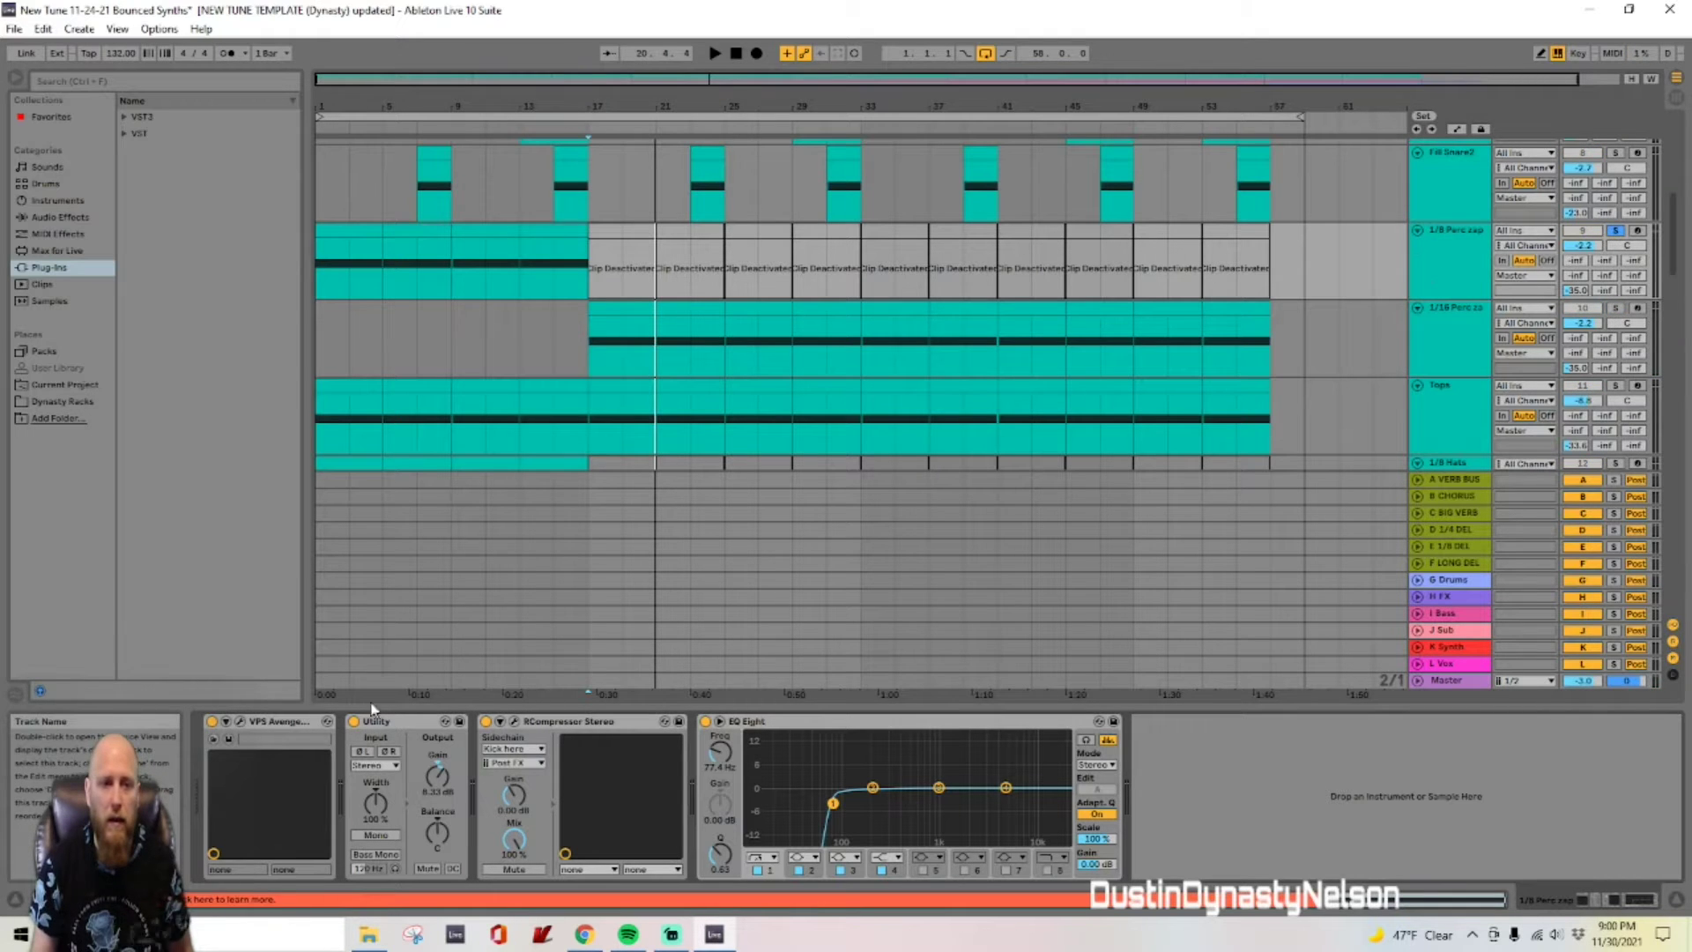
Step: Open the 1/8 Perc track's VPS Avenger and inspect its drum kit, pitch envelope and drum sequencer pattern
click(247, 725)
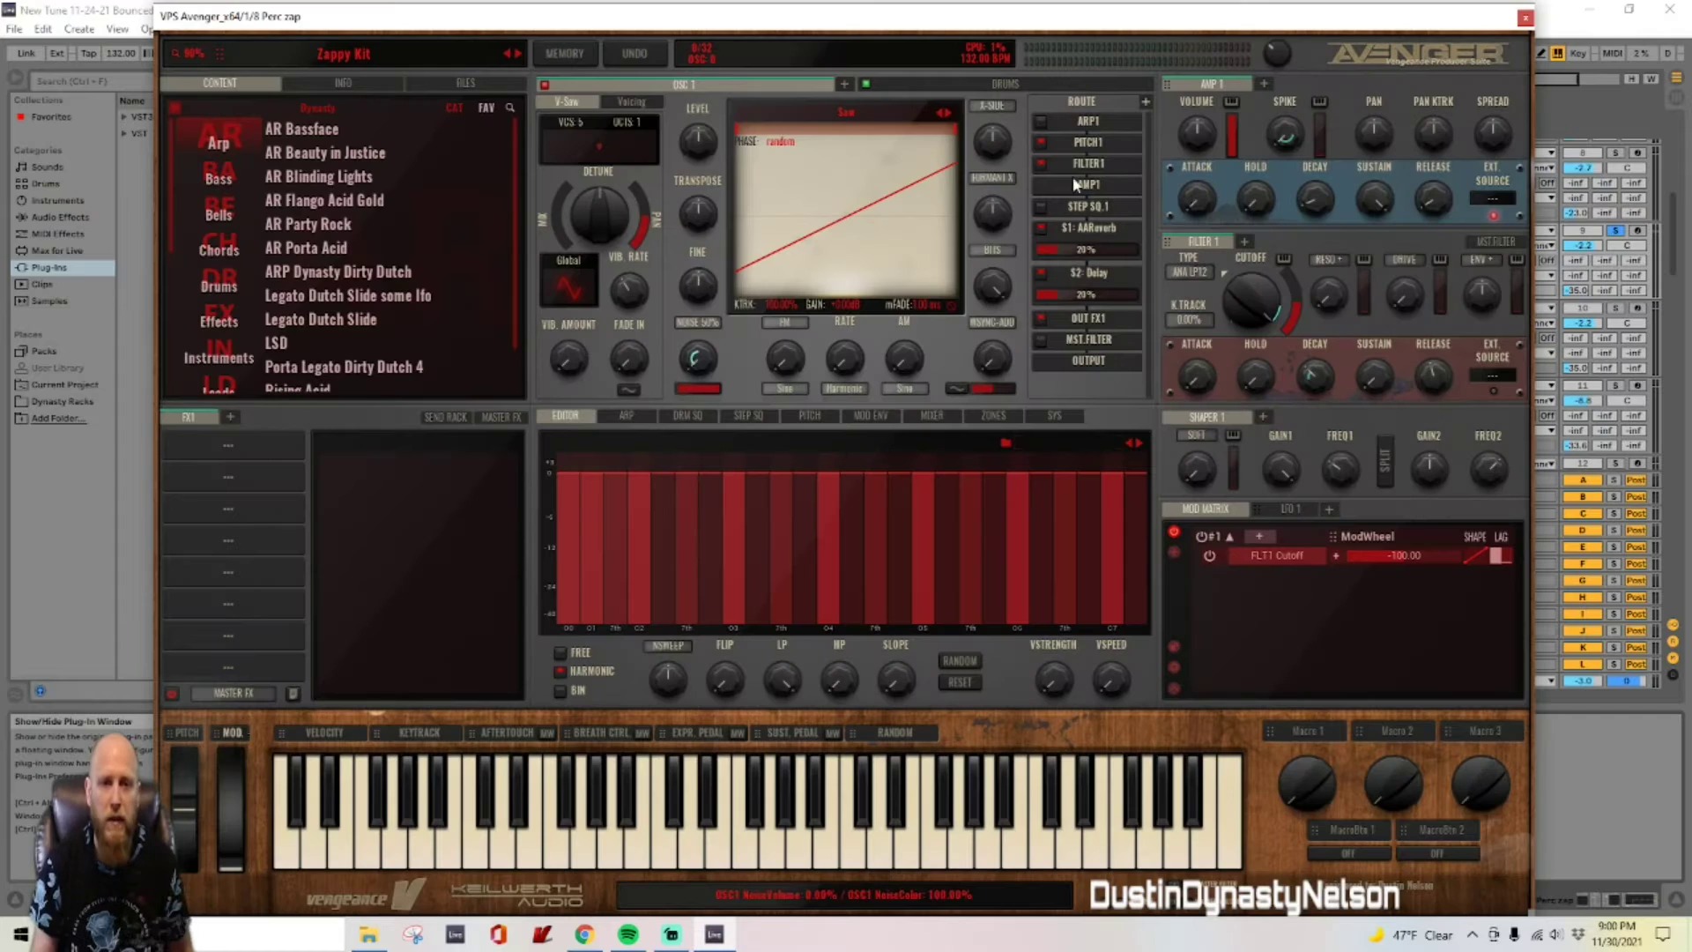
click(940, 88)
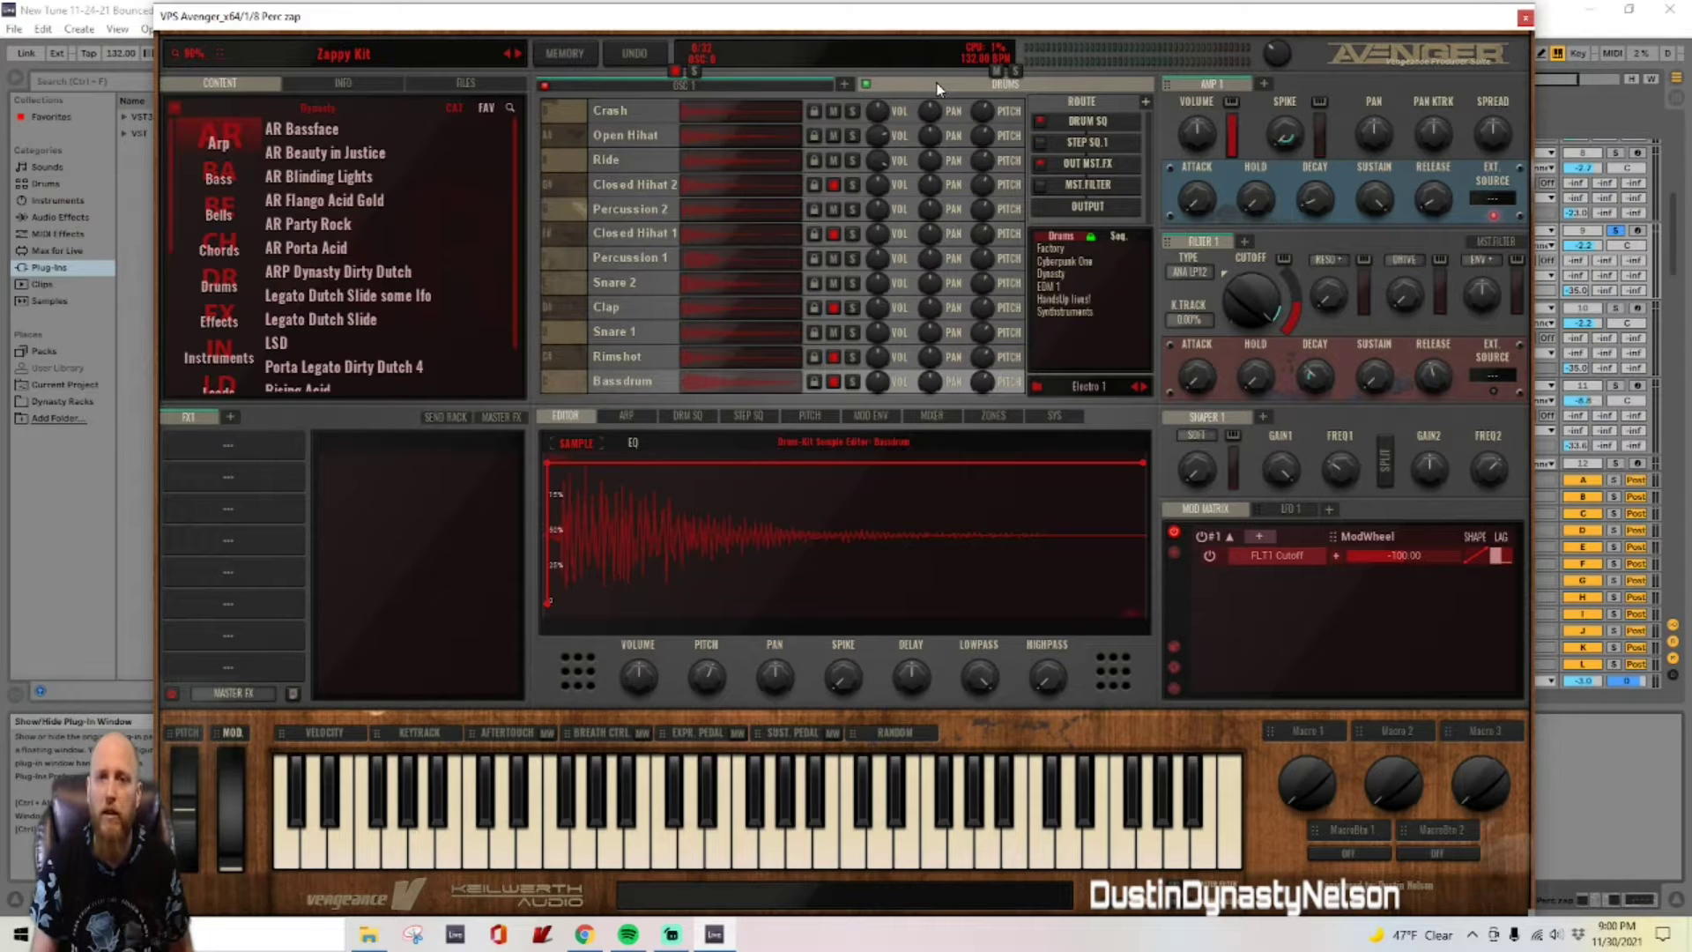
click(750, 420)
click(808, 416)
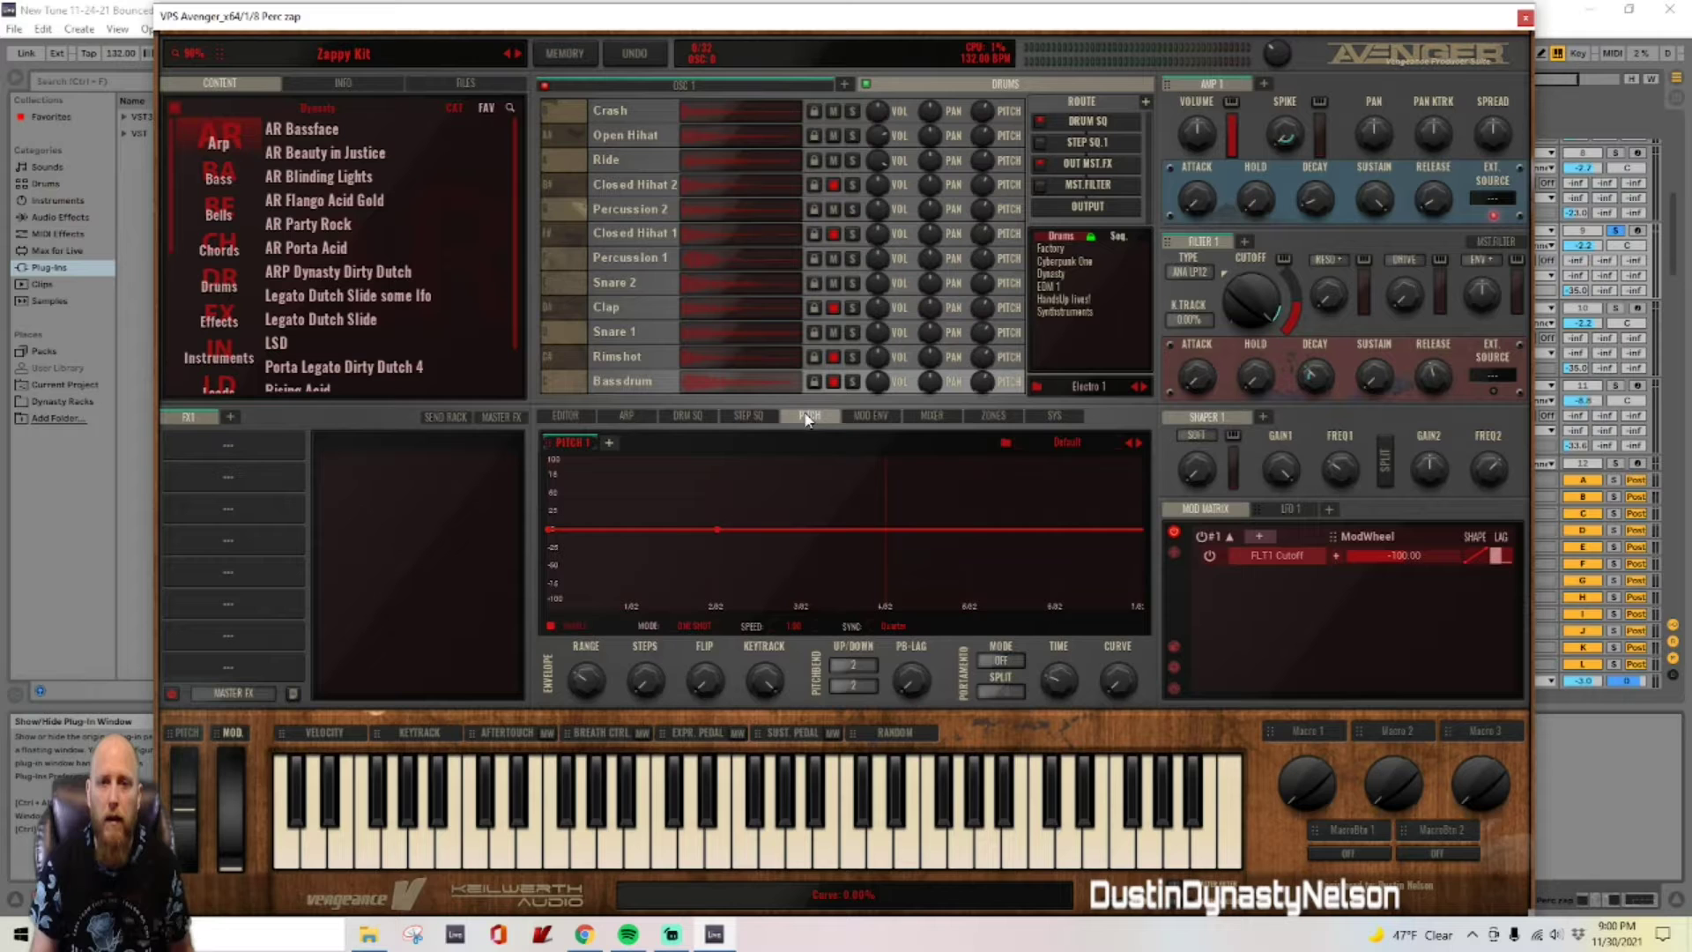
click(692, 415)
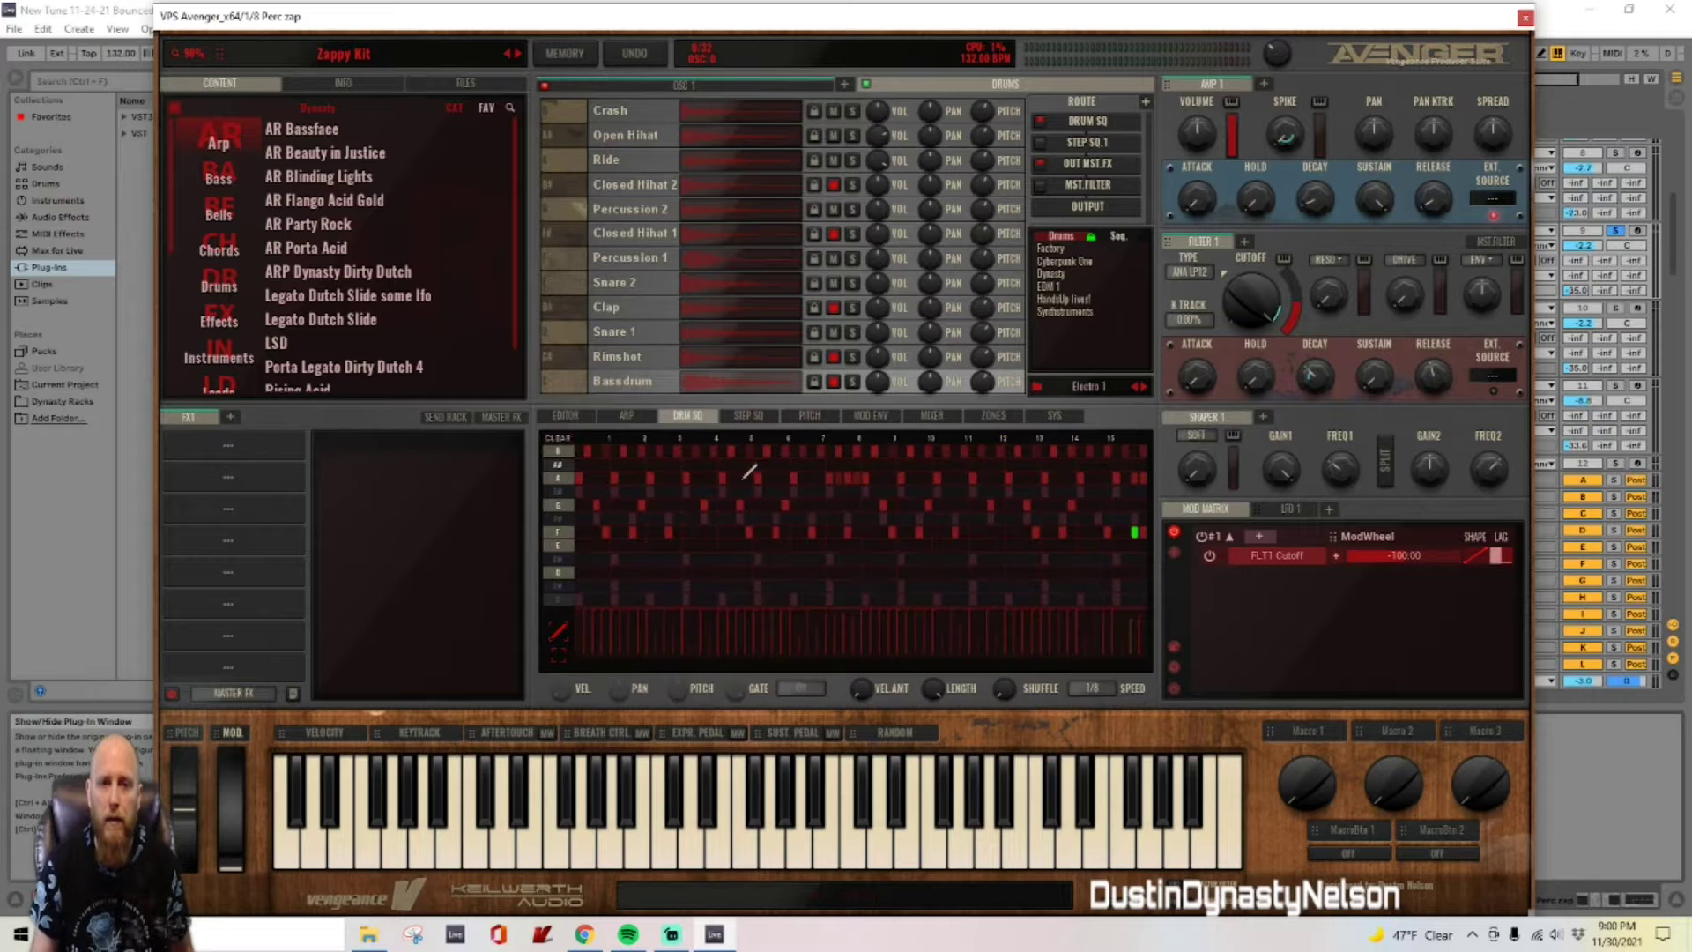
Step: Audition the sounds of the 1/8 Perc drum sequencer one note row at a time
click(554, 452)
click(555, 465)
click(556, 478)
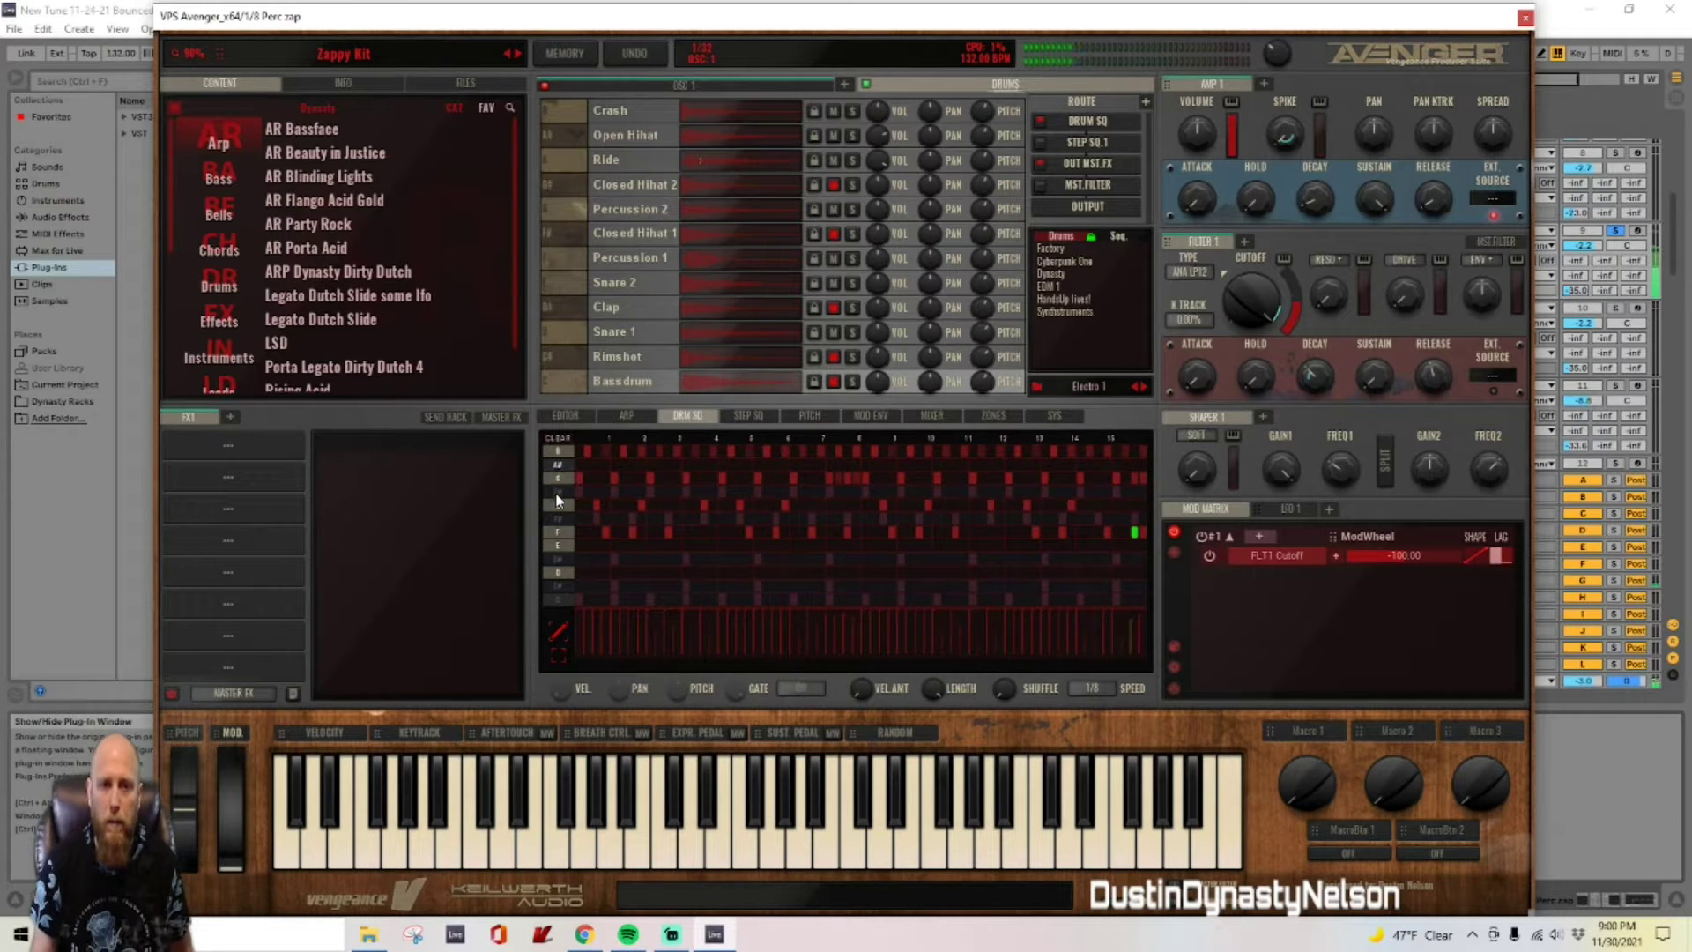
click(557, 519)
click(555, 532)
click(555, 532)
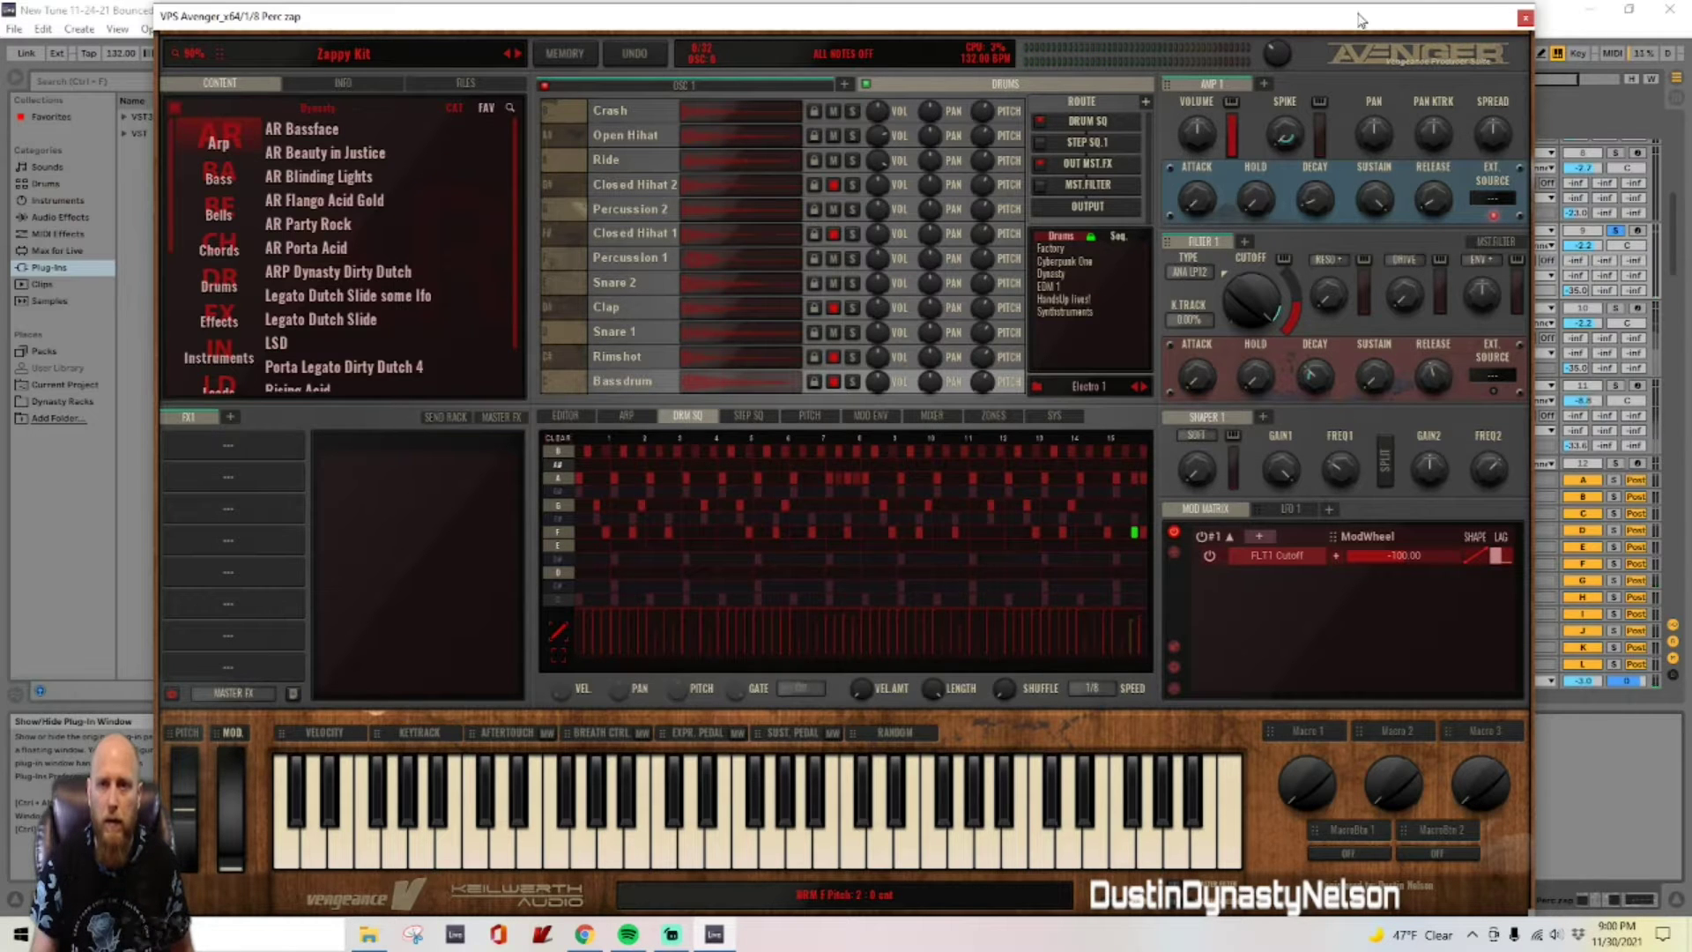
Step: Check the arrangement behind the Avenger window, restore the window's position and play the 1/8 Perc sequencer pattern
drag(1403, 23, 1637, 448)
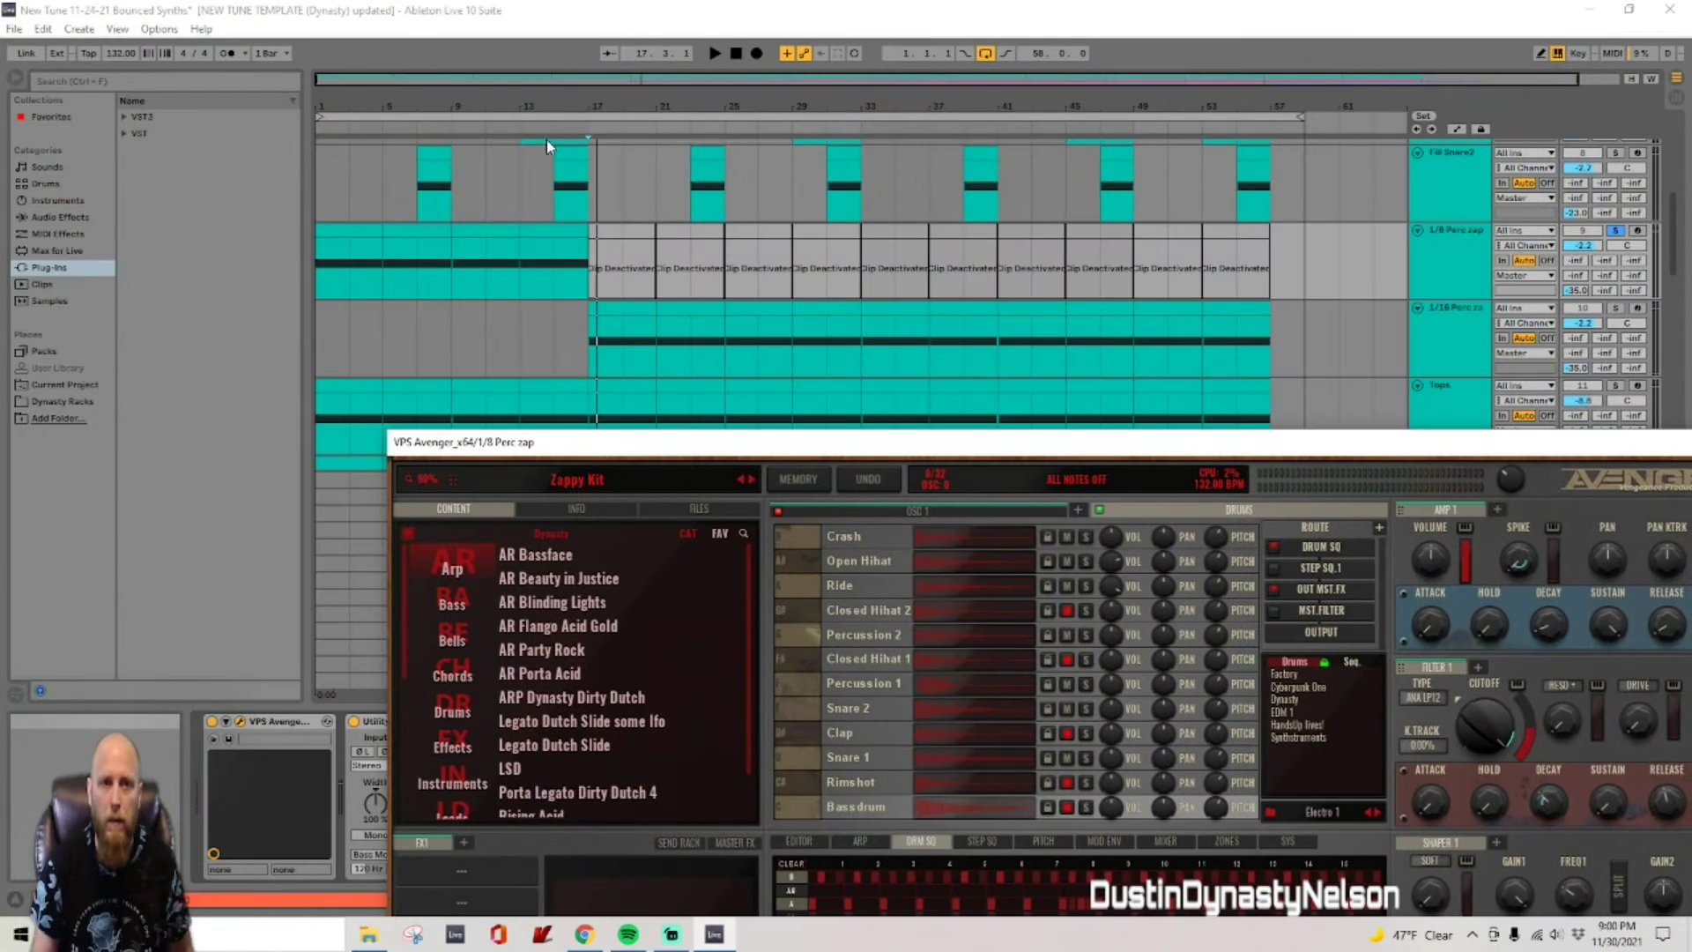
drag(789, 442, 574, 18)
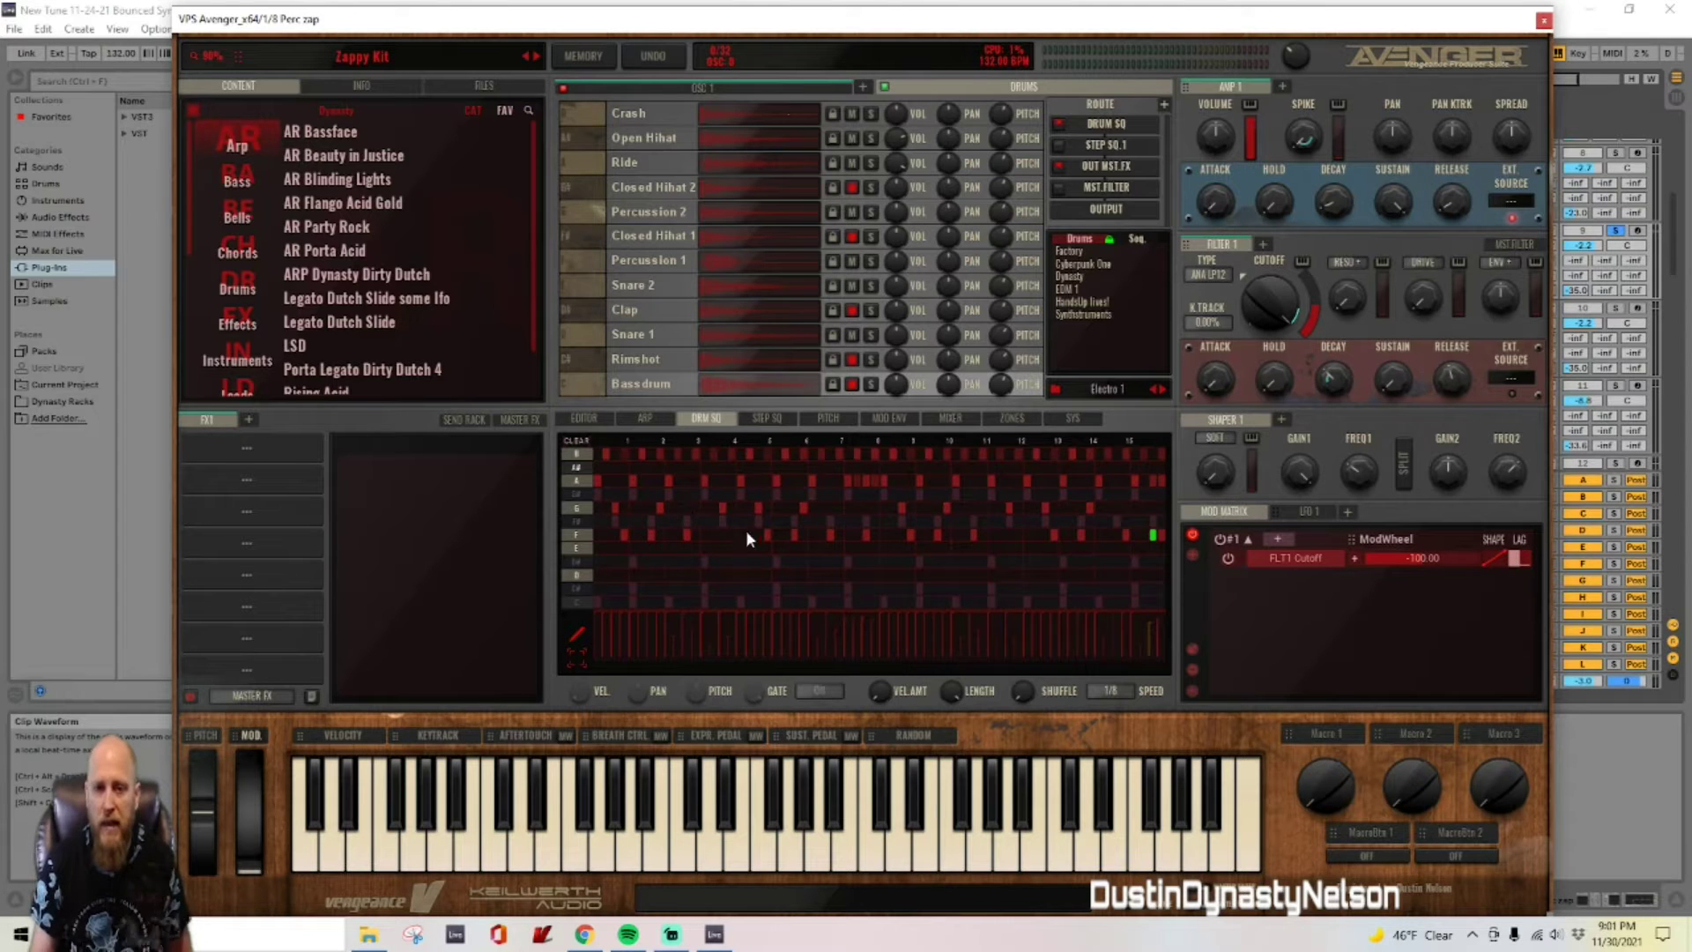
key(space)
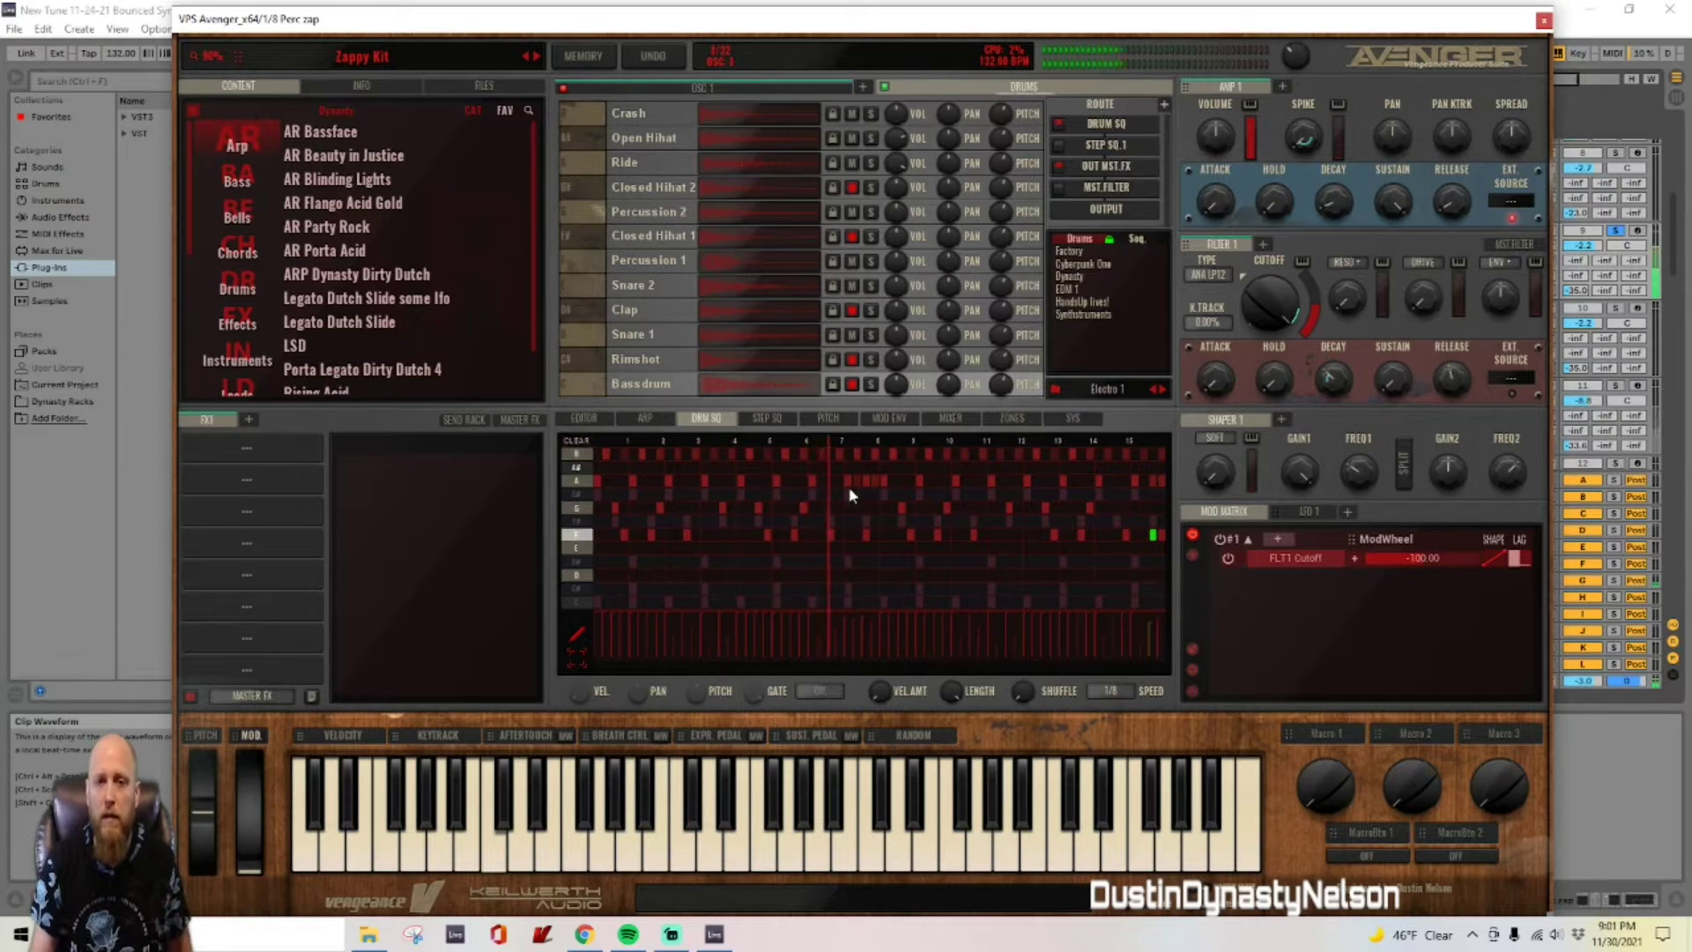
key(space)
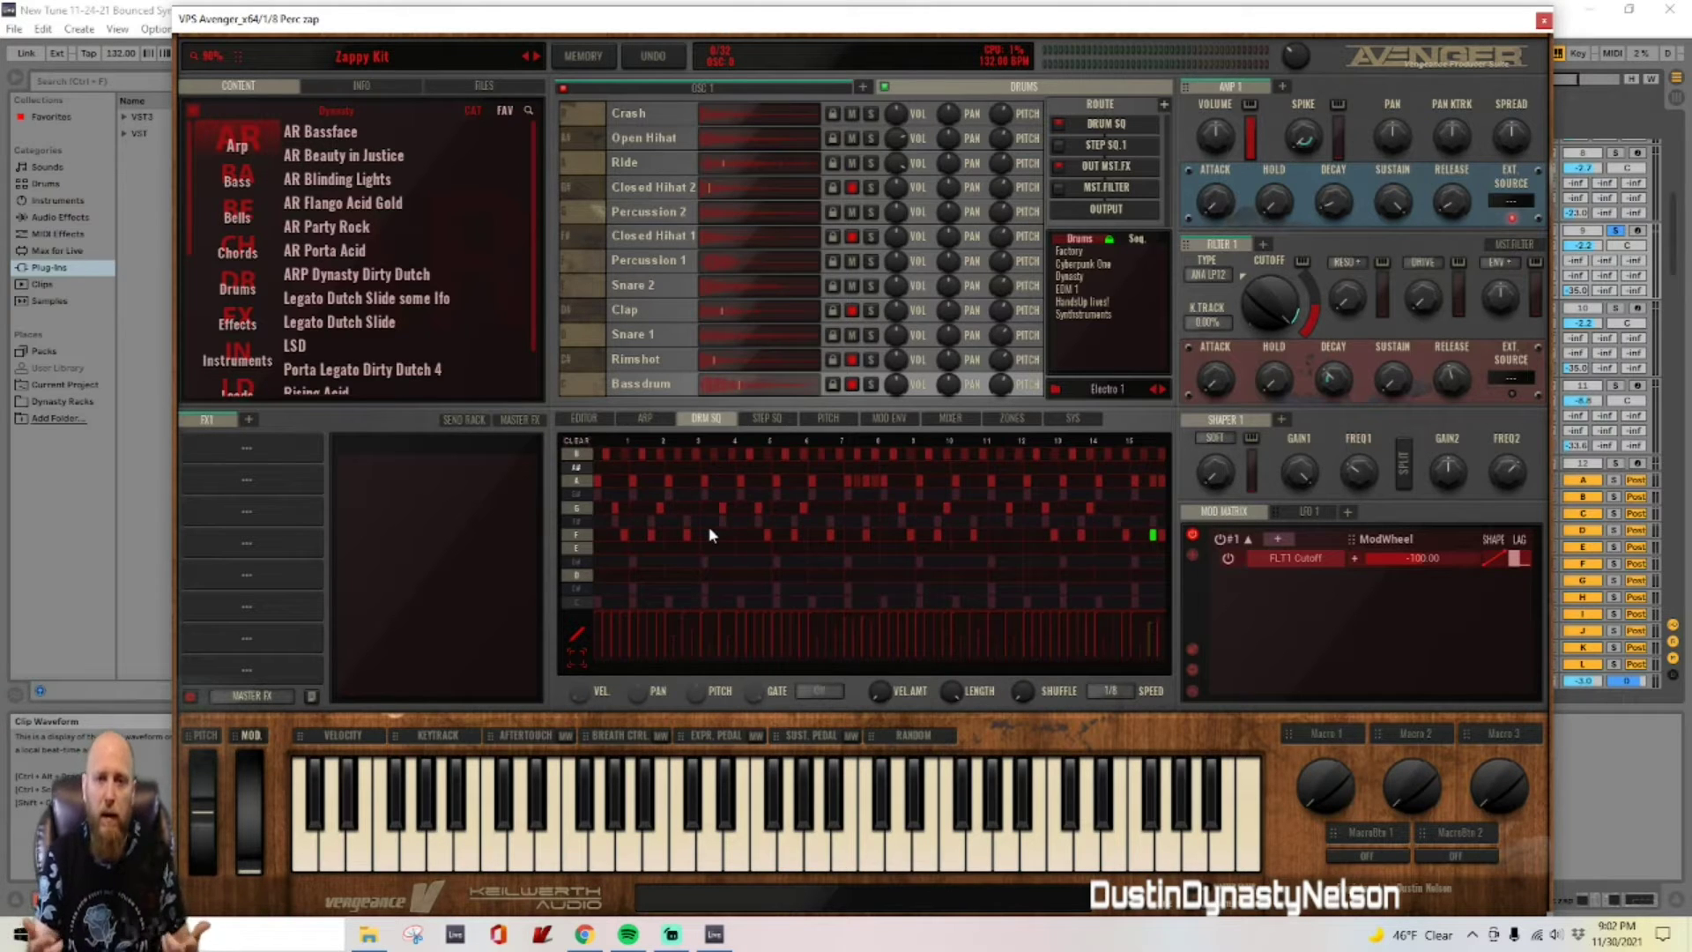
Step: Close the 1/8 Perc instrument window, switch the solo to the Tops track and briefly audition it
click(1543, 21)
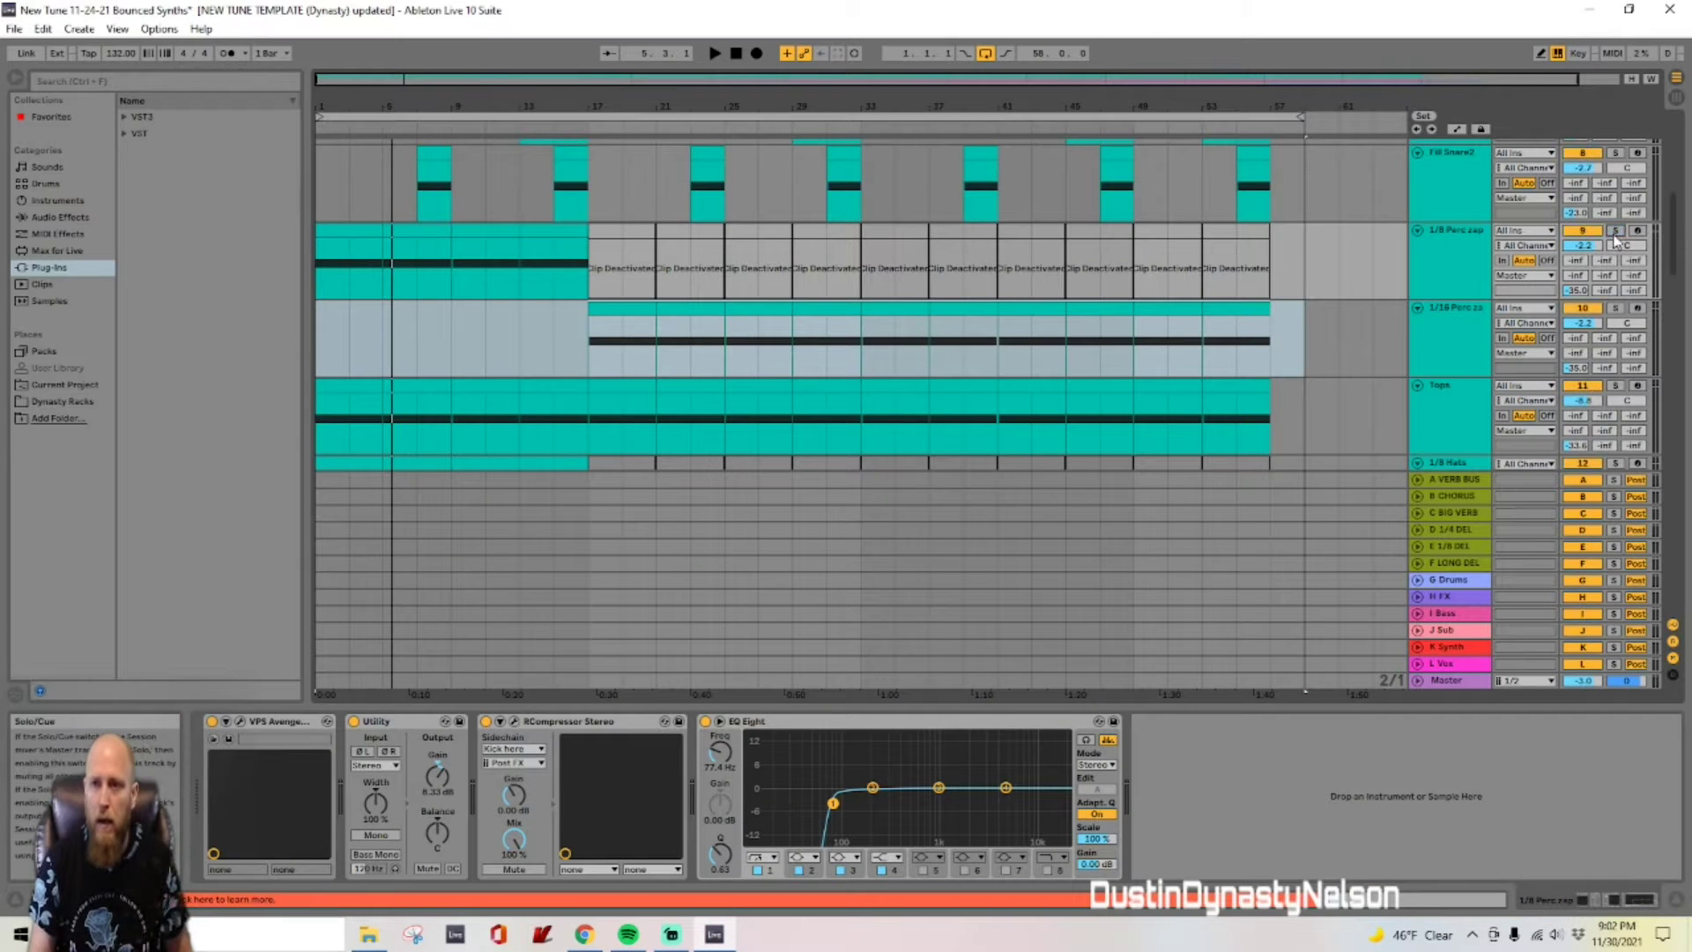
click(1616, 307)
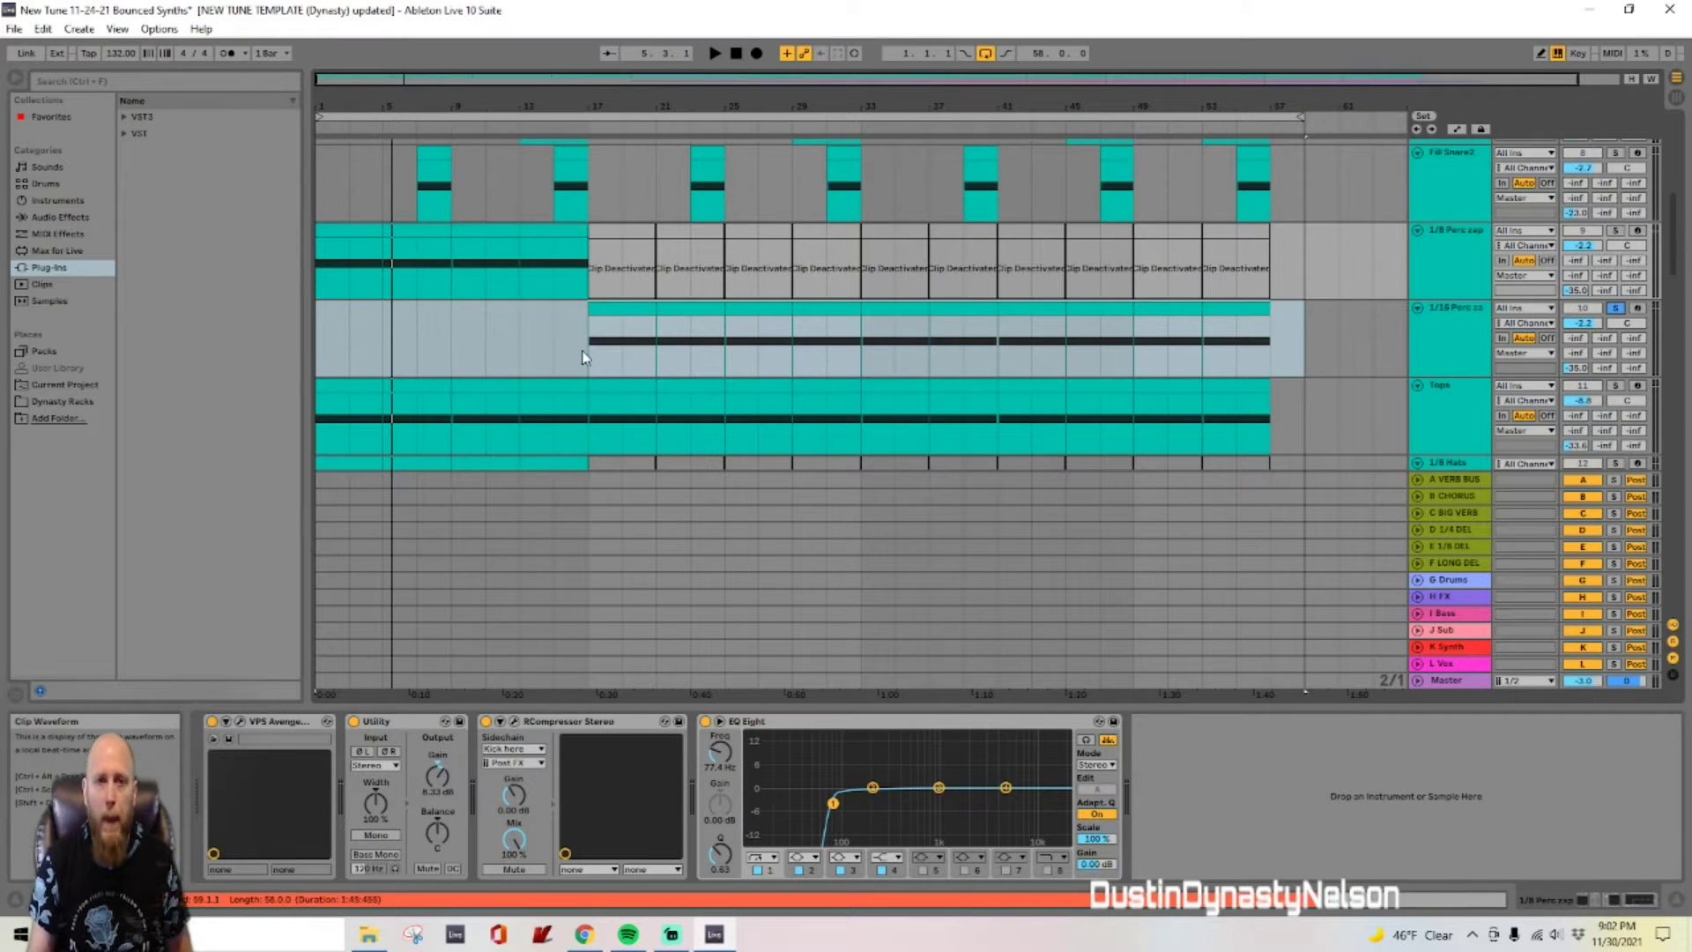
scroll(582, 357, down, 2)
click(1616, 333)
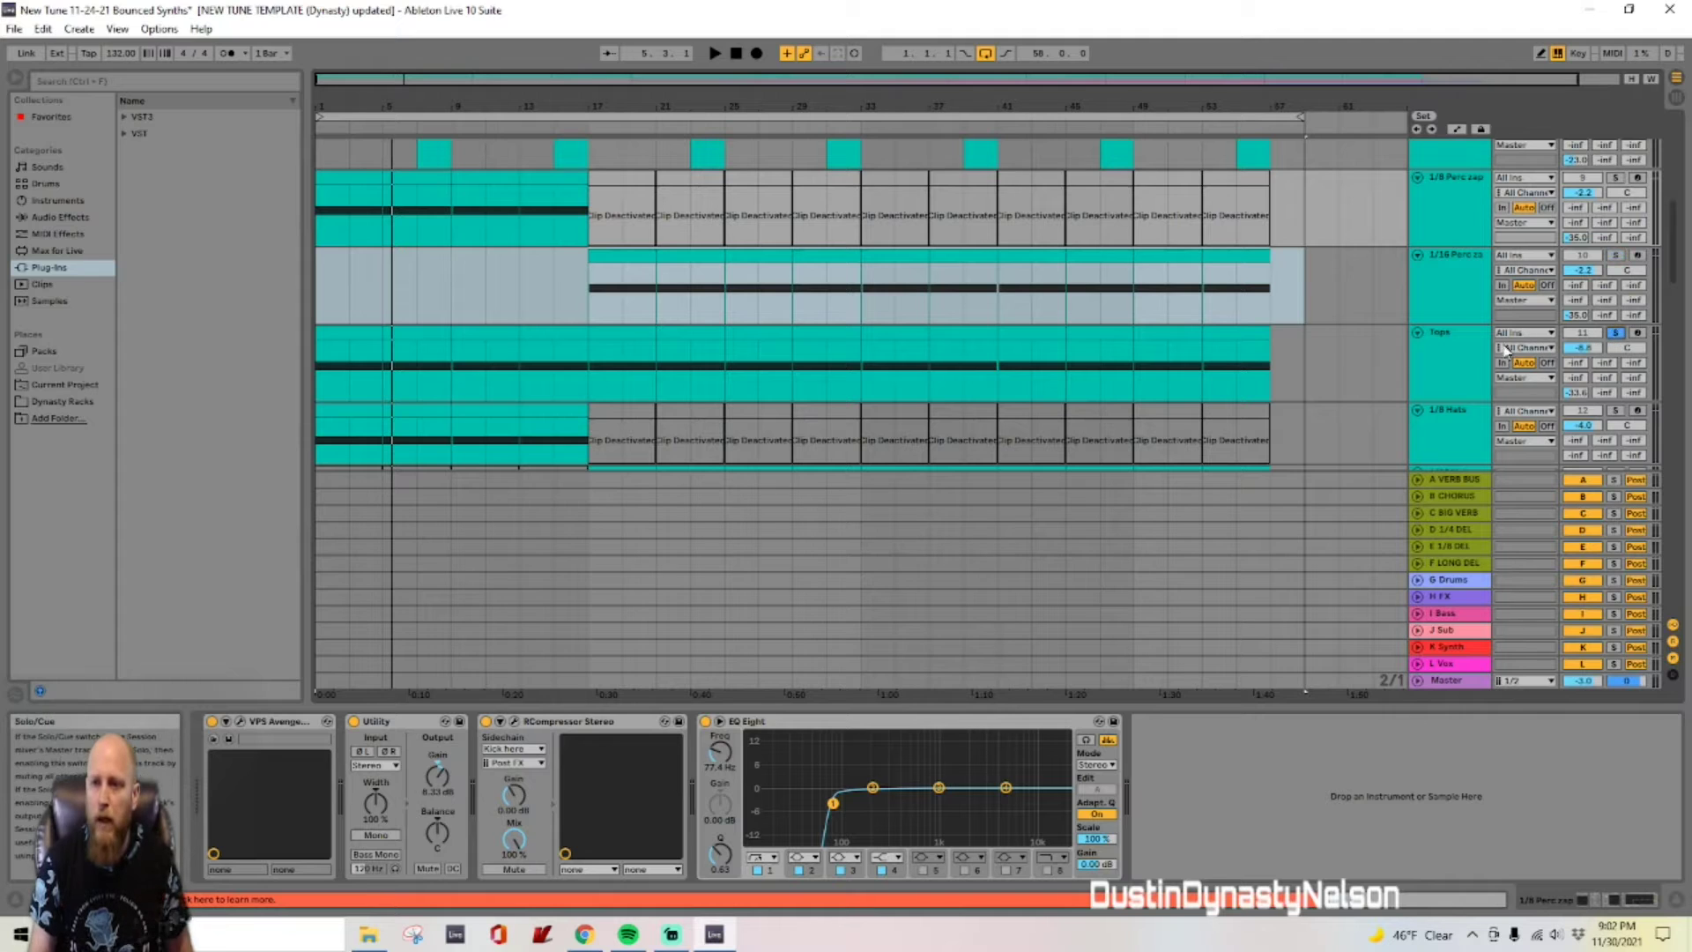
scroll(1352, 346, down, 2)
key(space)
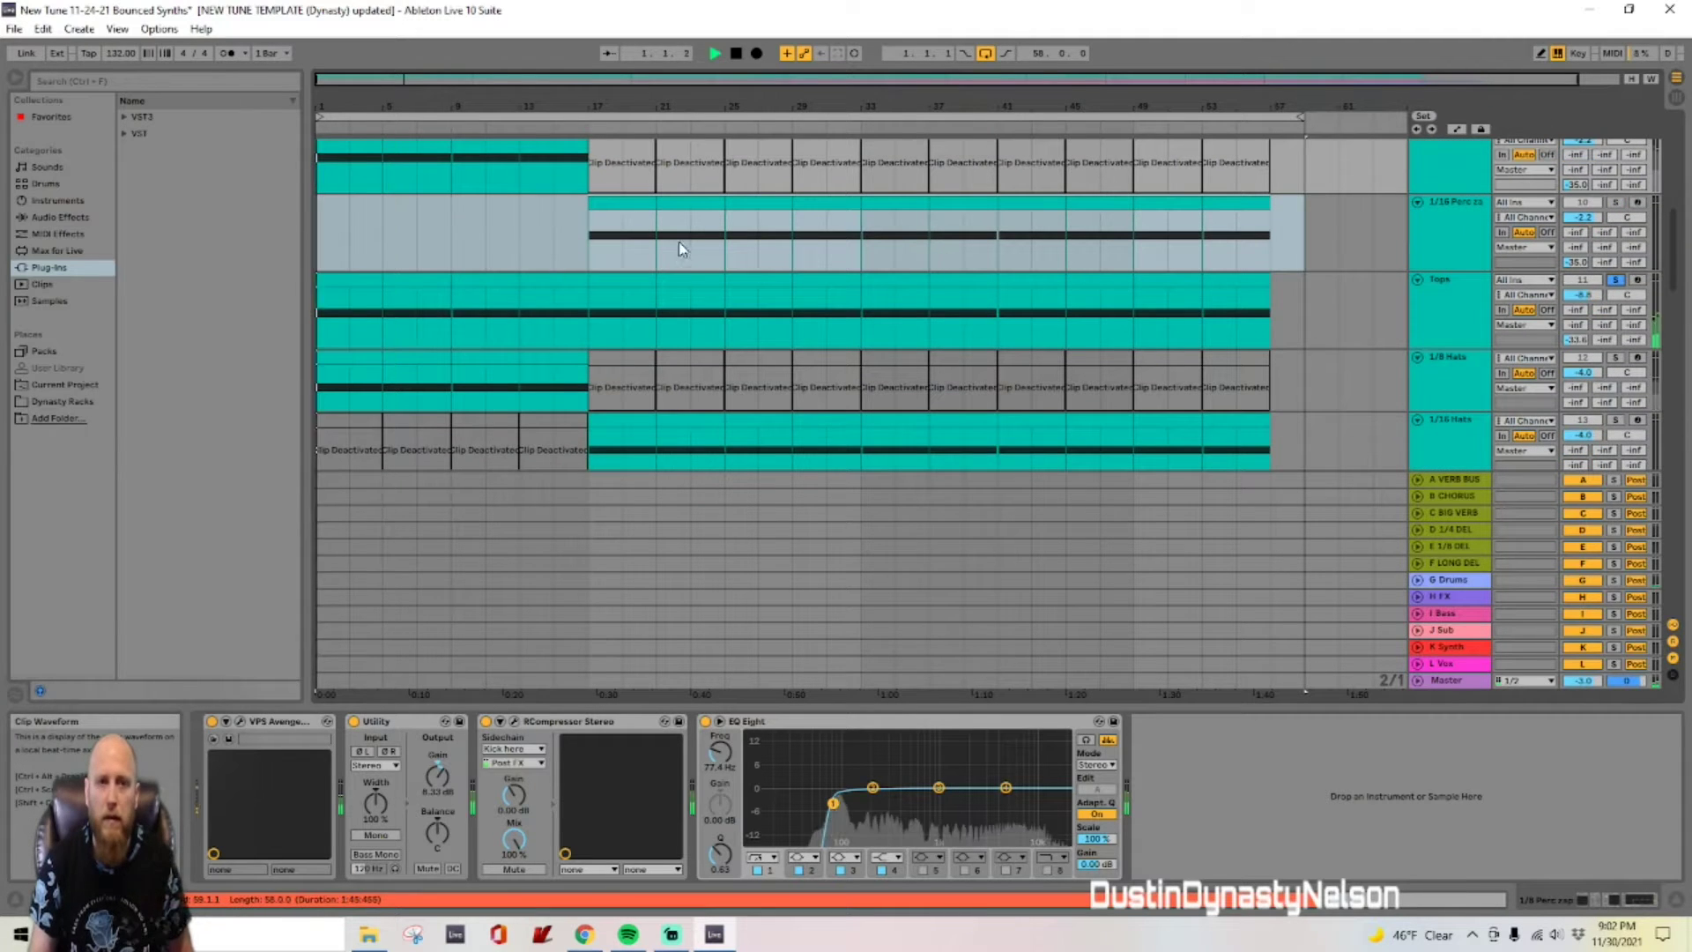
key(space)
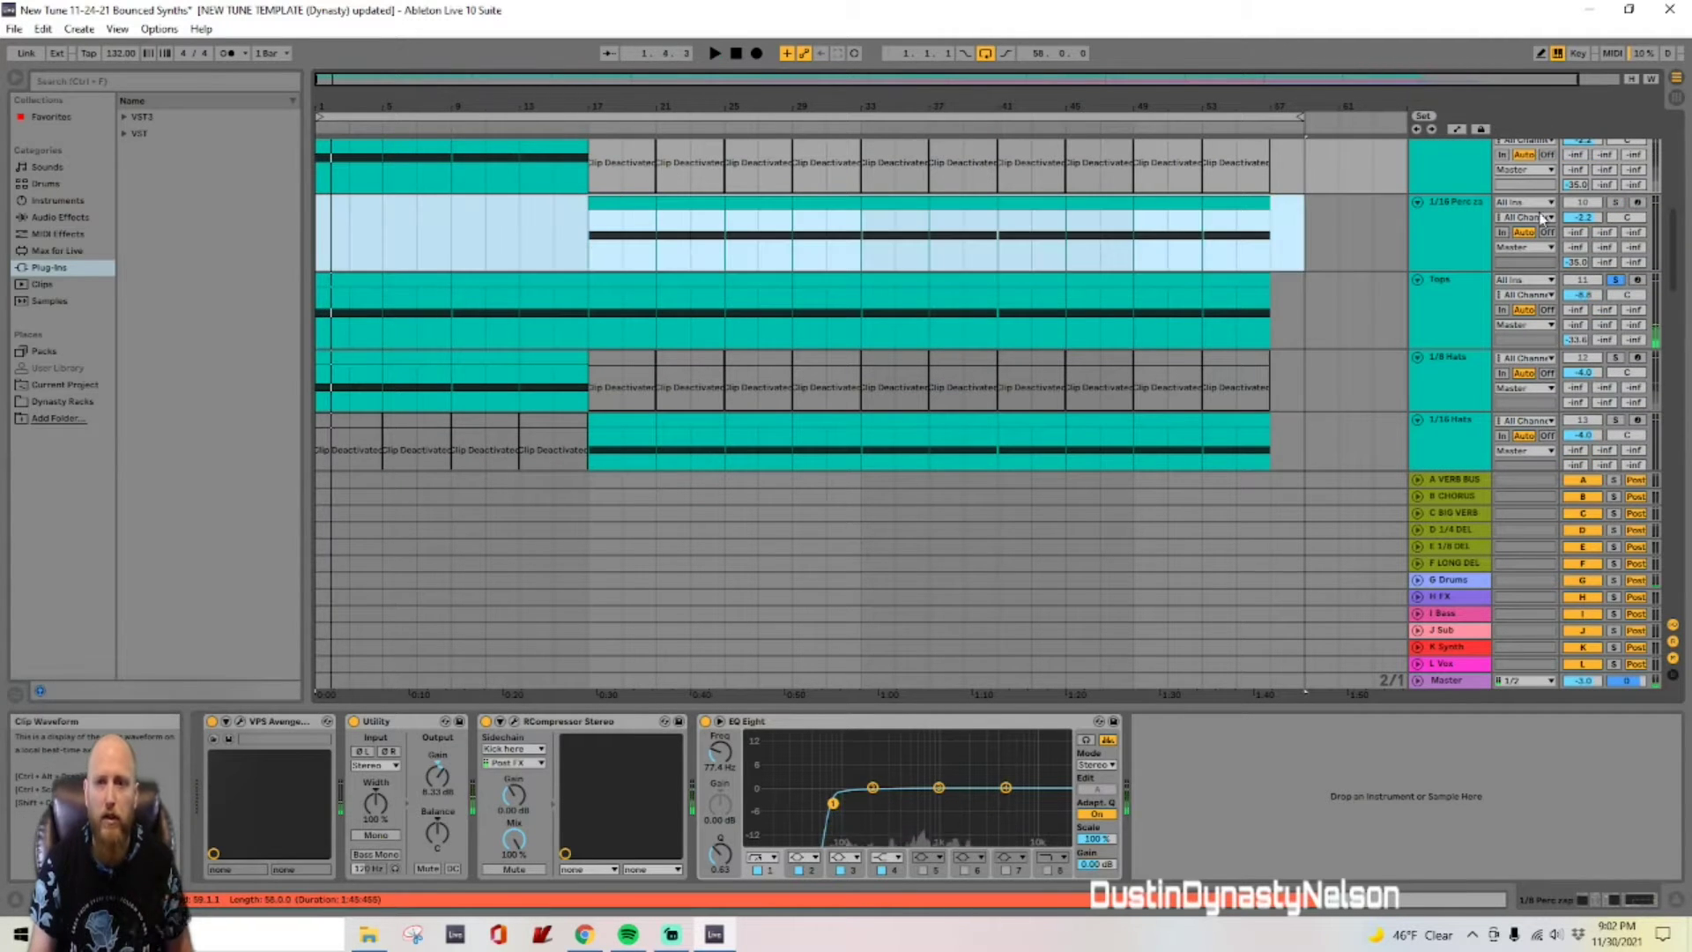
Step: Solo the 1/16 Perc track and examine its Avenger drum sequencer and the speed options, keeping 1/16
click(1616, 202)
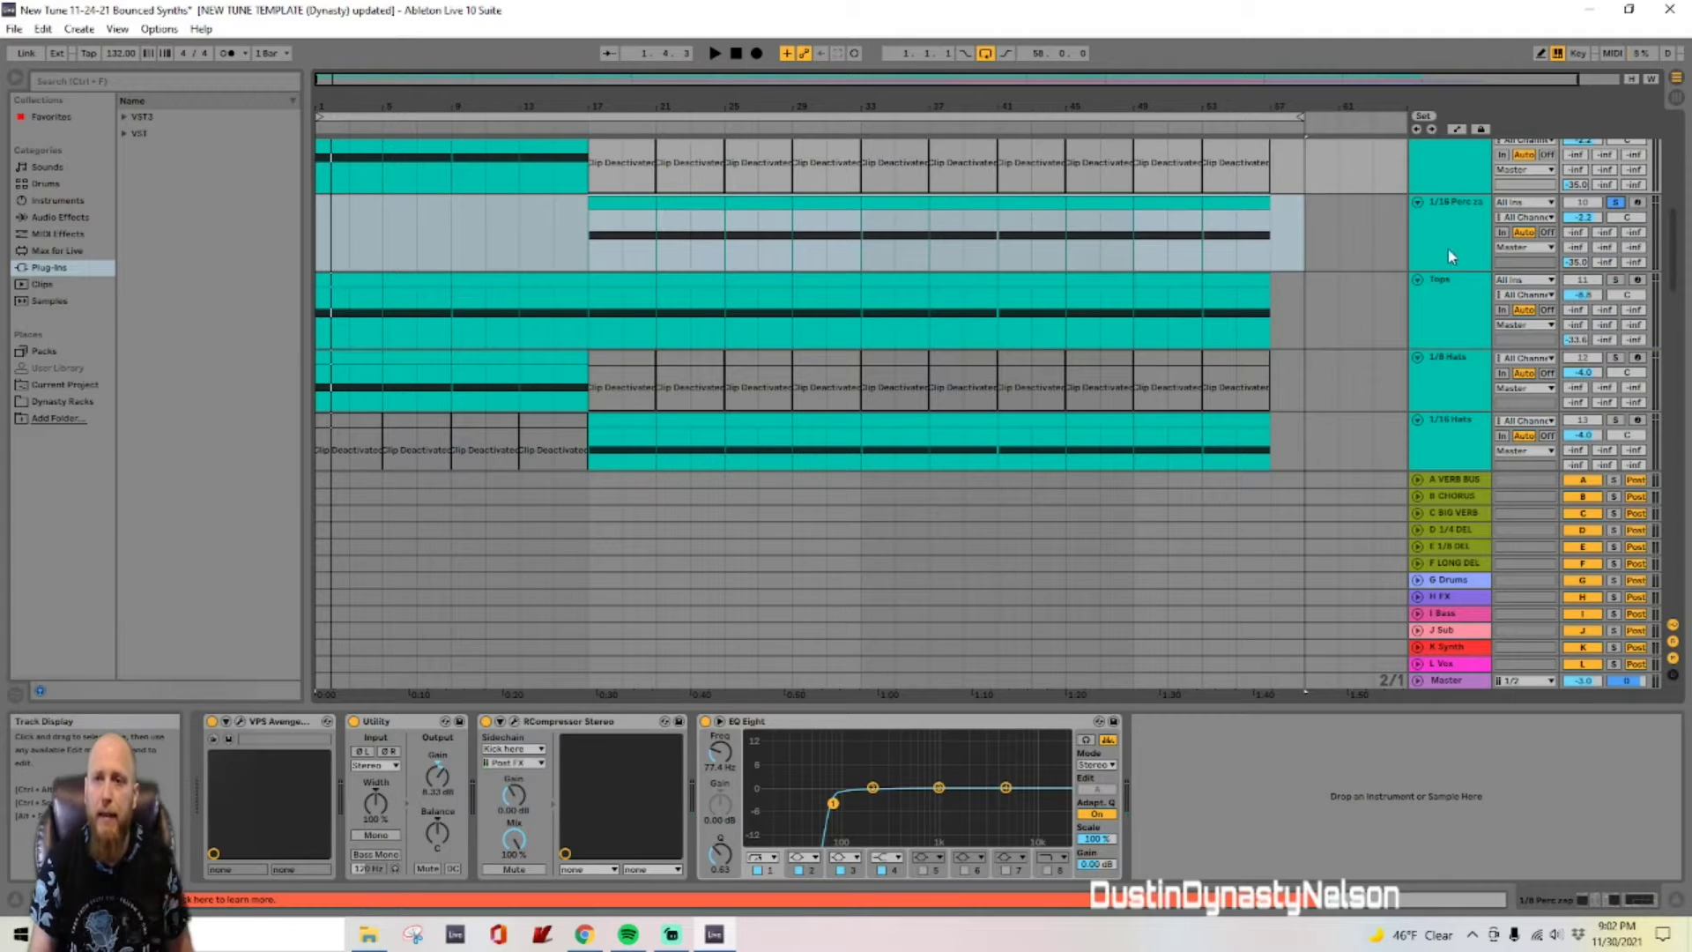
click(240, 722)
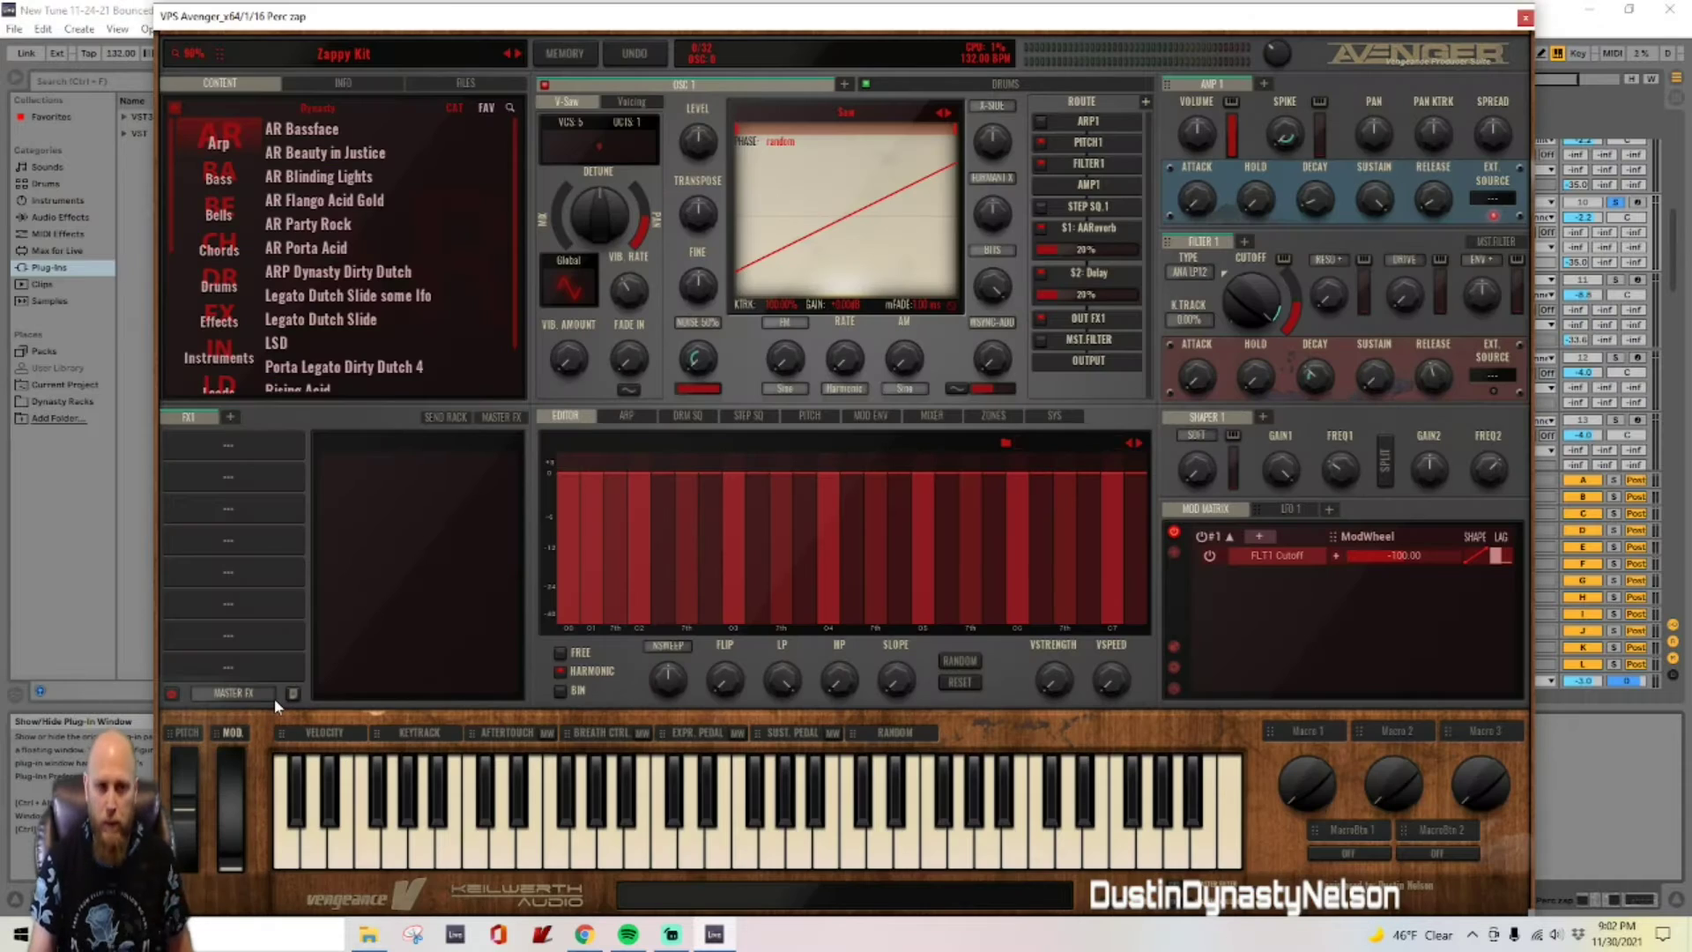
click(681, 420)
click(1094, 689)
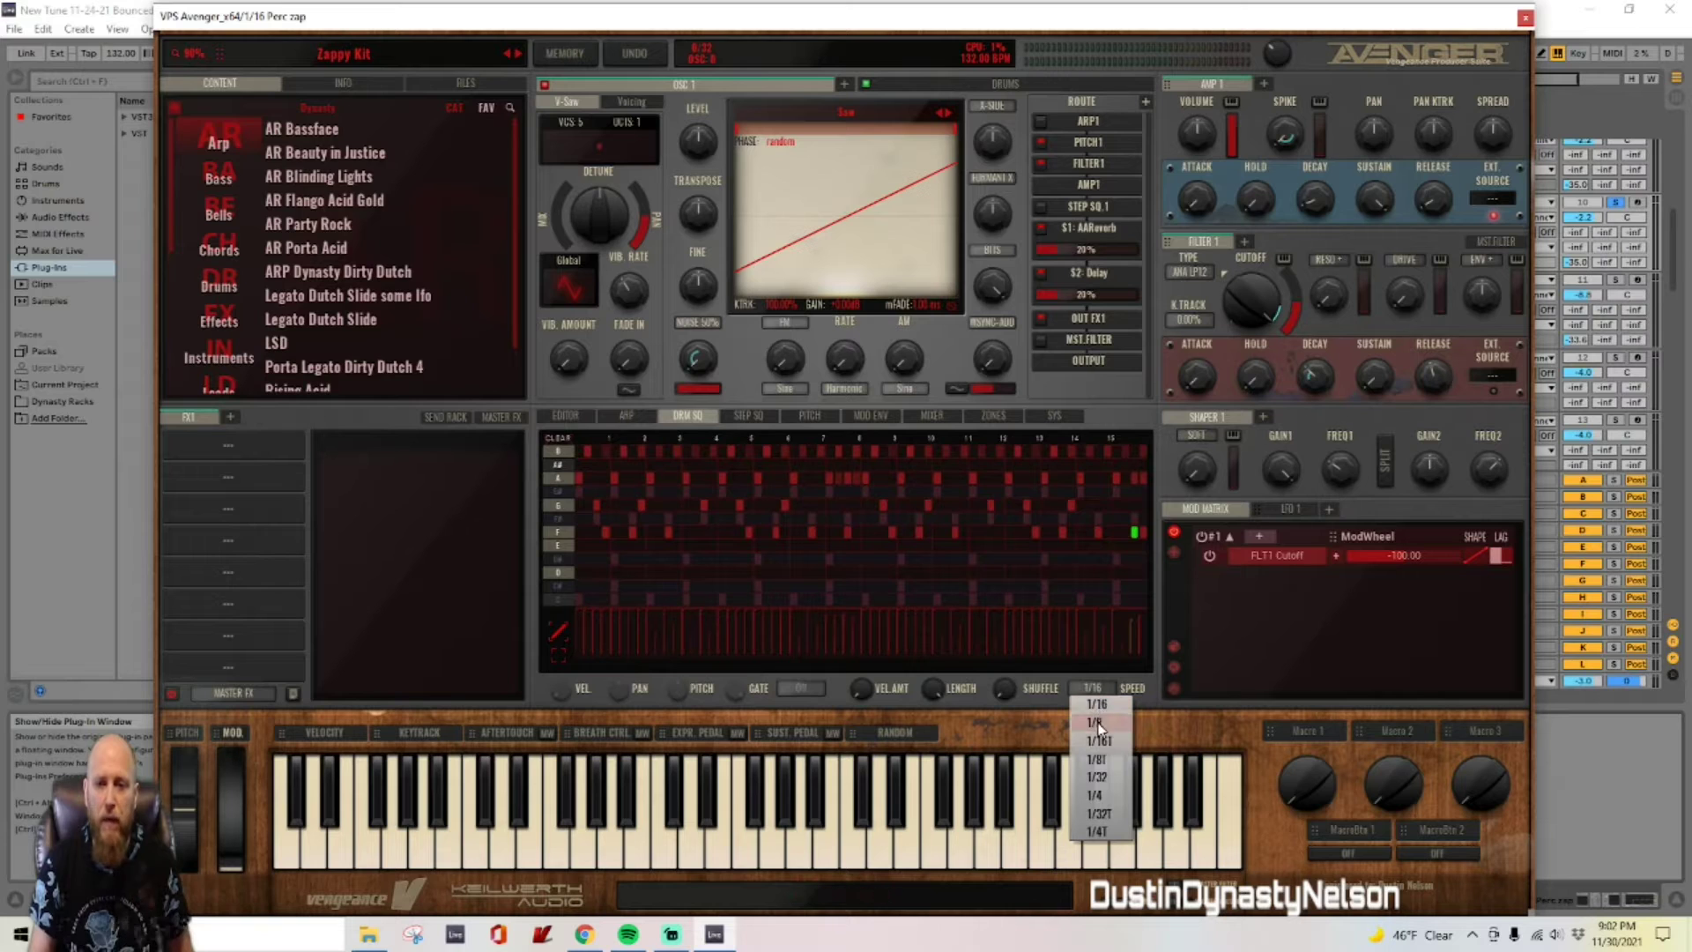
click(1136, 687)
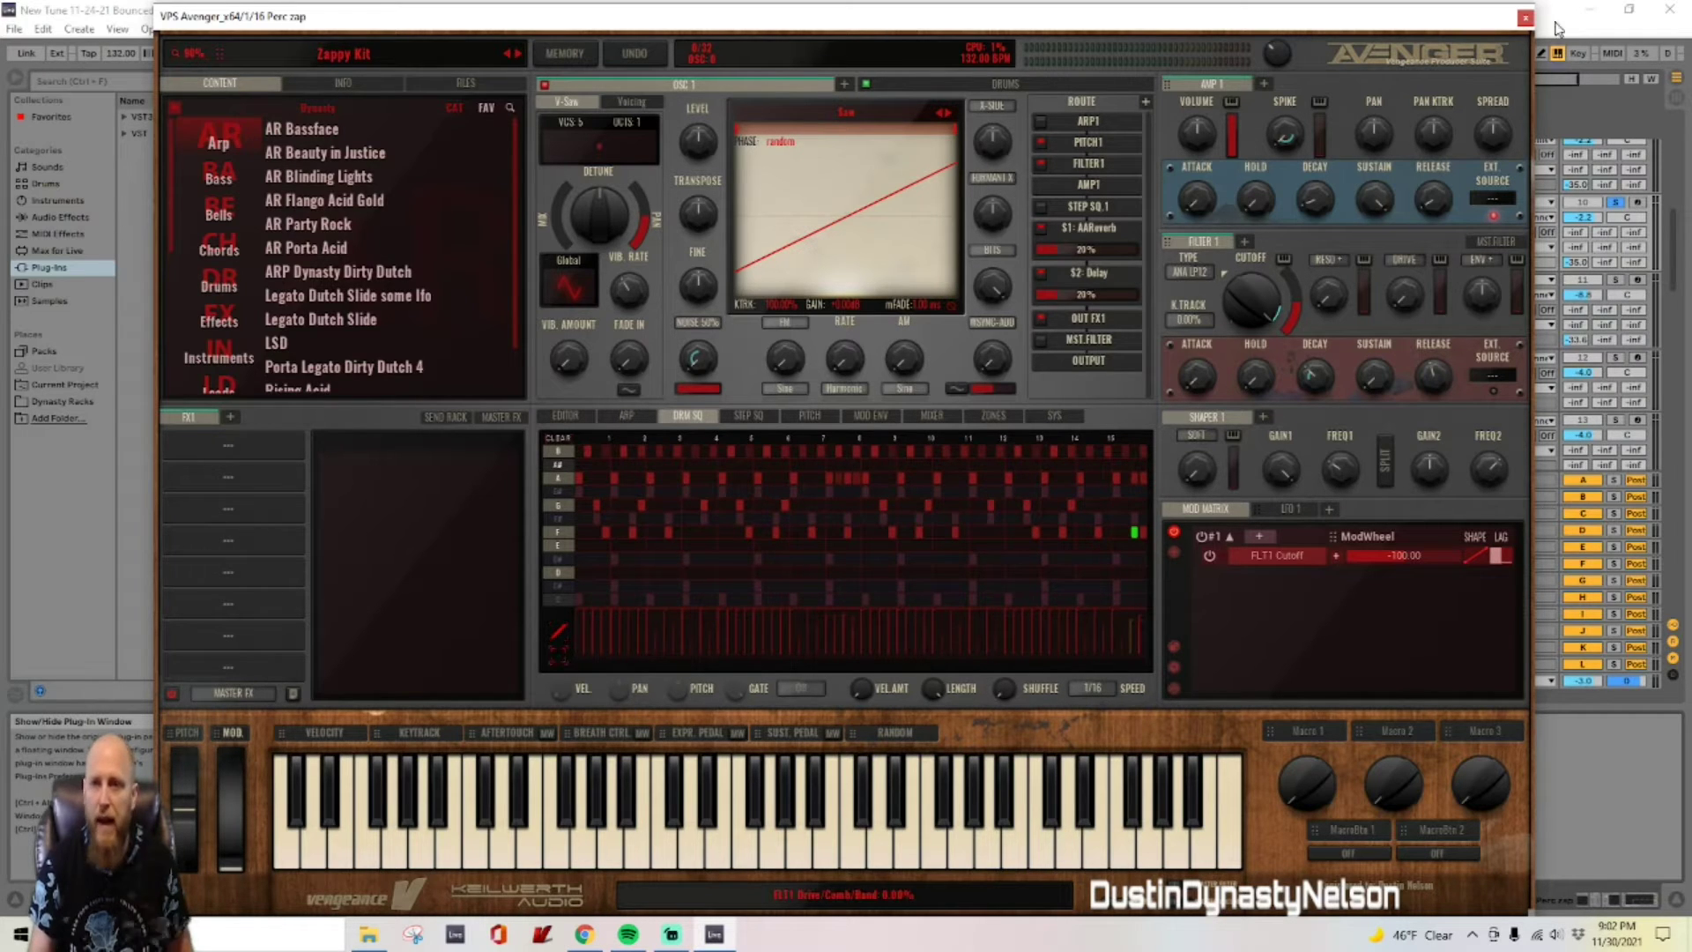
click(1525, 18)
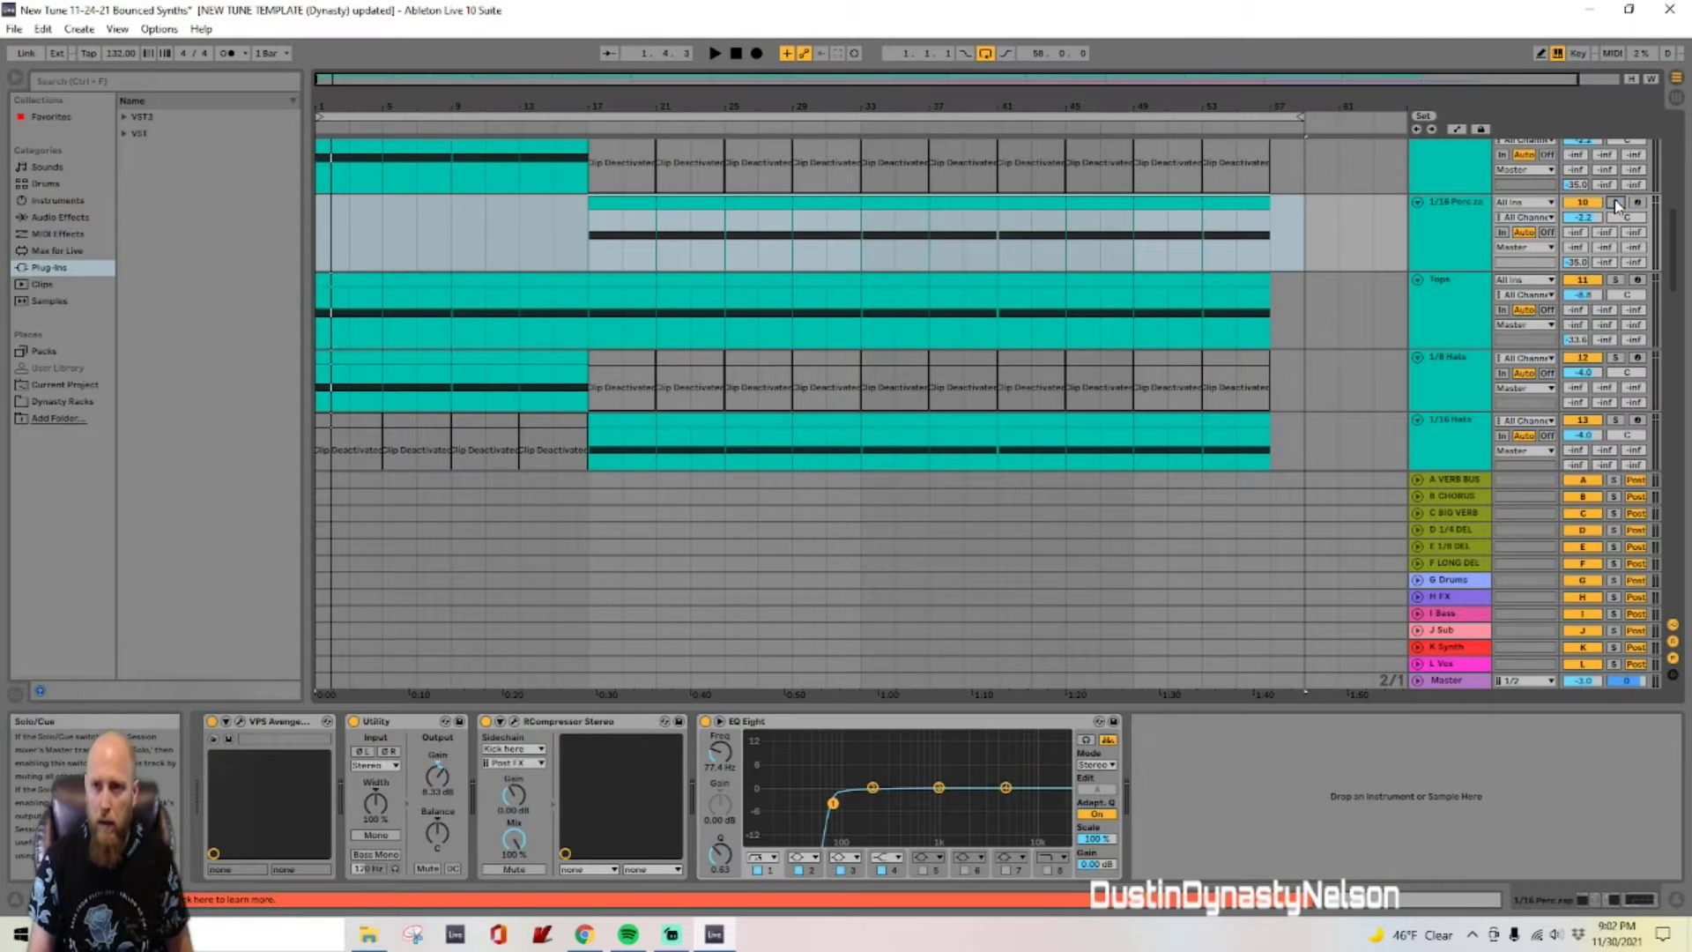
Step: Switch the solo from 1/16 Perc to the Tops track and audition its loop from bar 1
click(1616, 280)
click(1444, 316)
key(space)
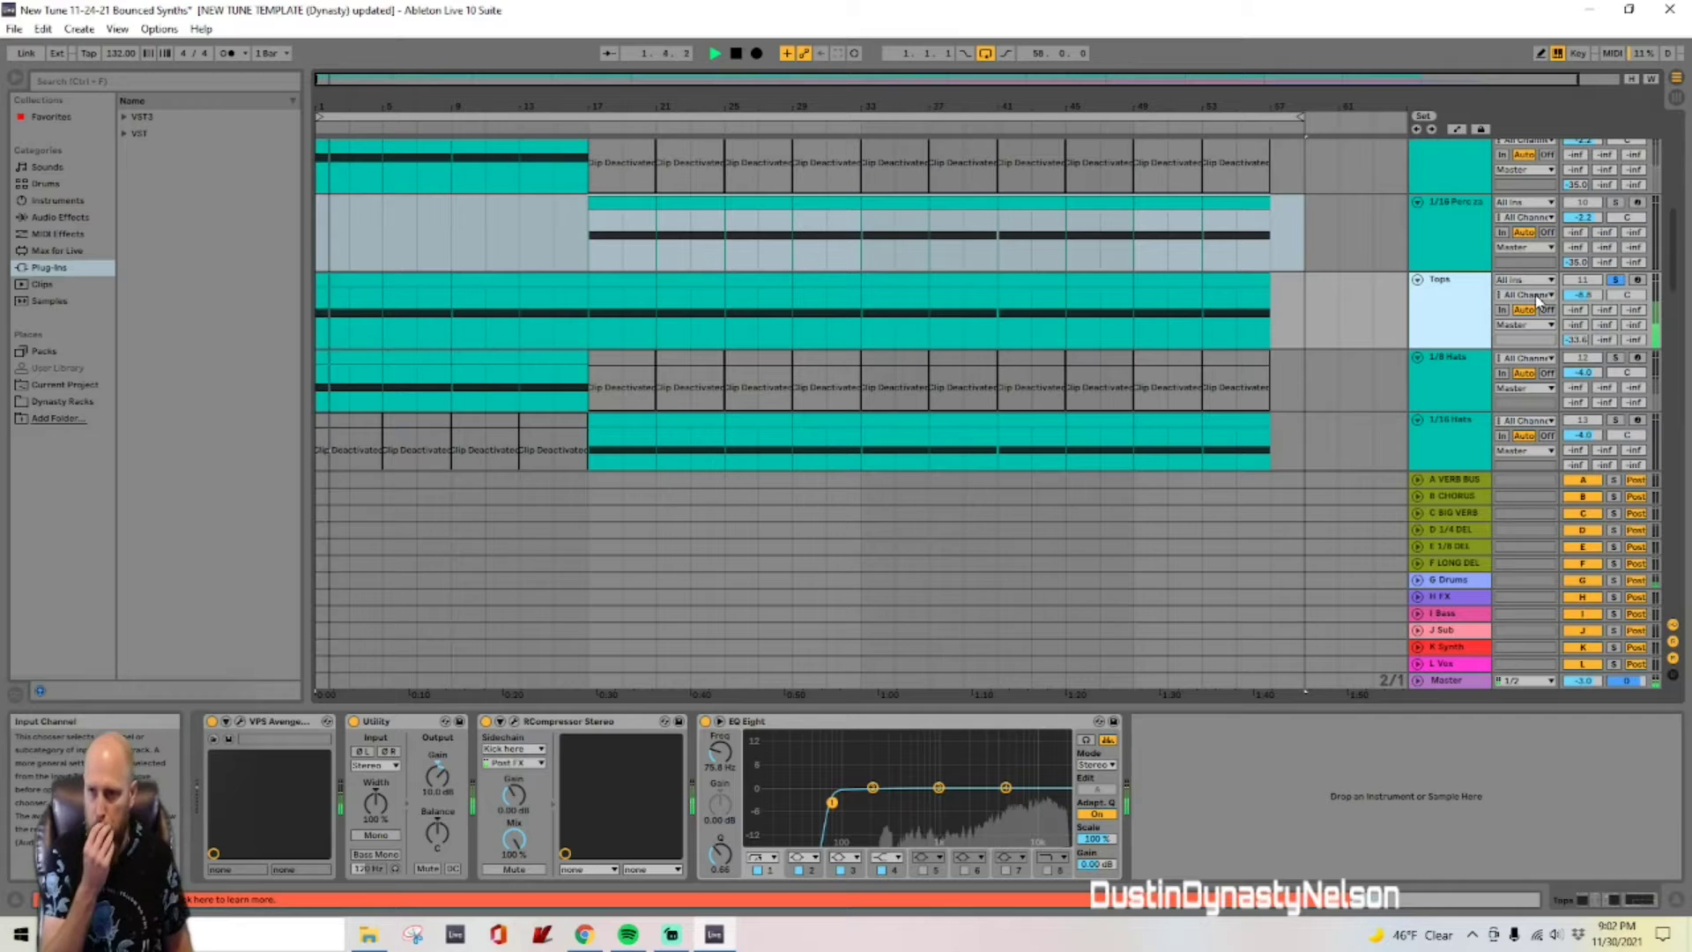
key(space)
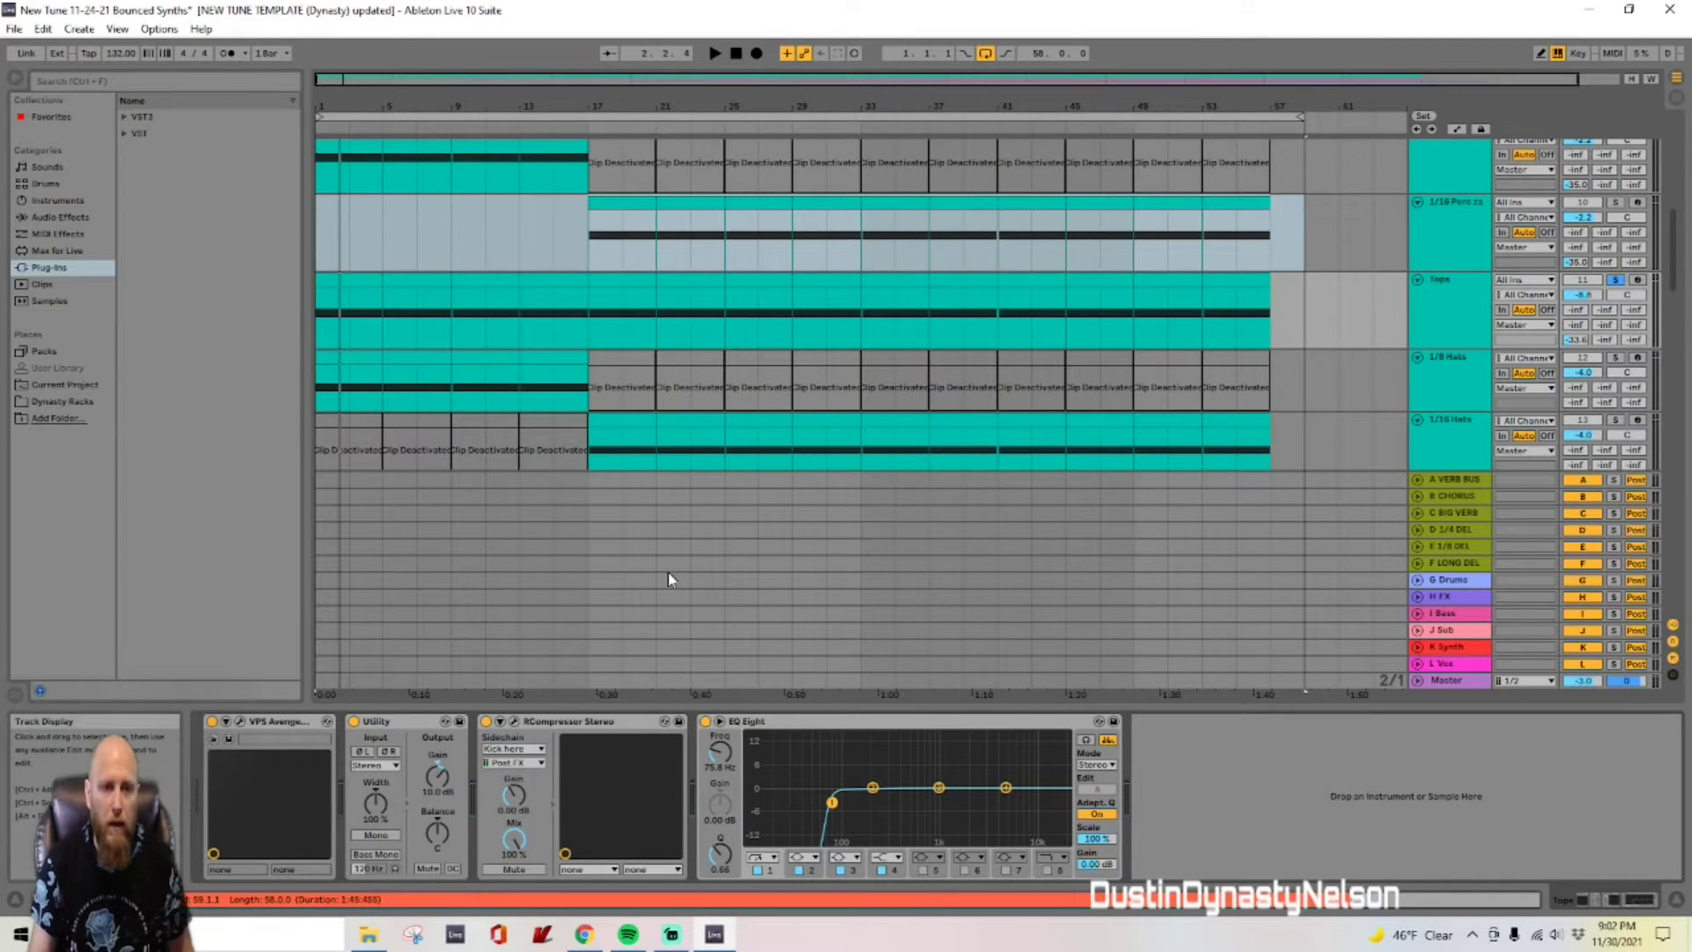
Step: Open the Tops track's VPS Avenger and show its drum sequencer pattern and drum kit
click(239, 722)
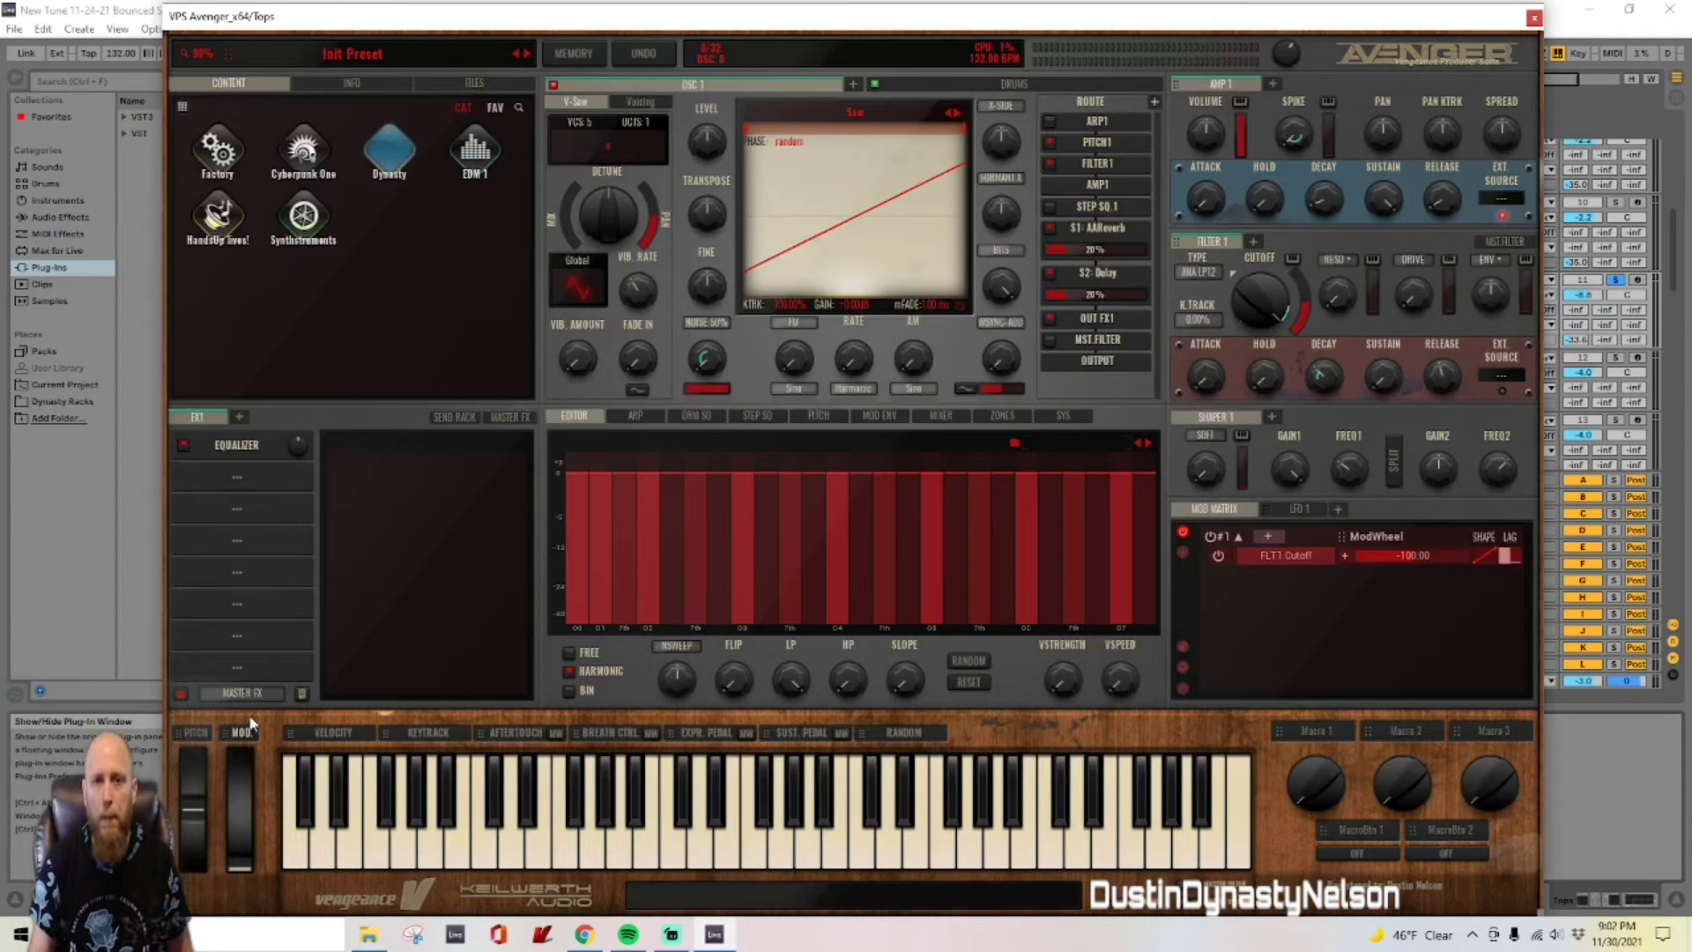
click(696, 415)
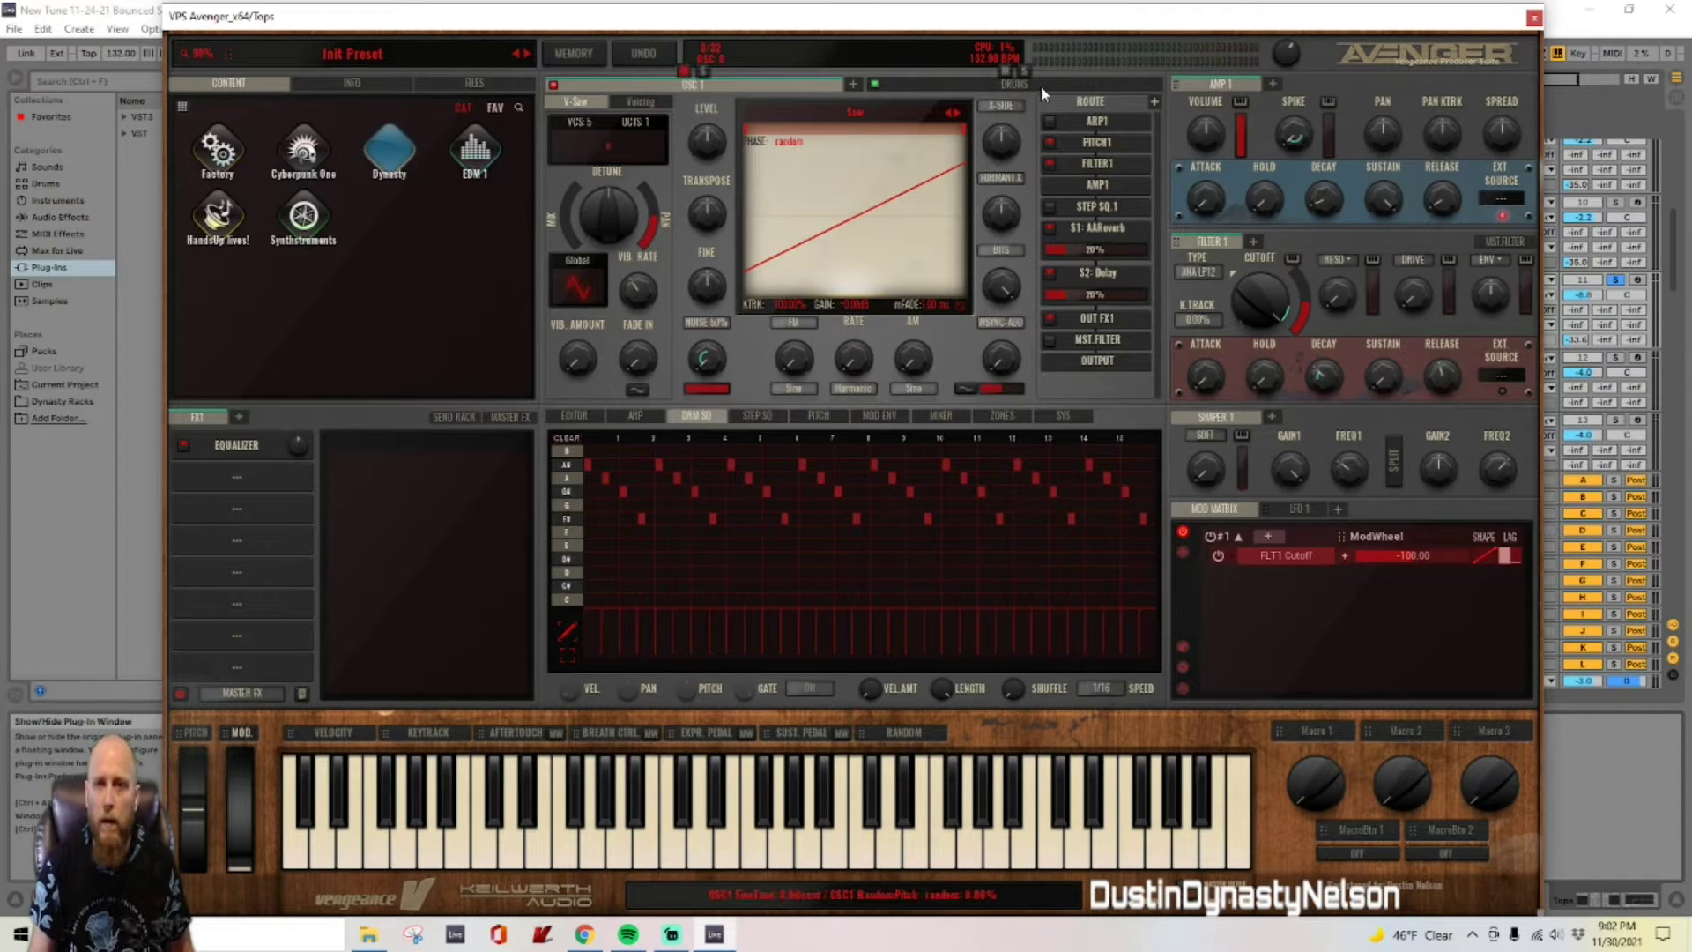
click(1038, 85)
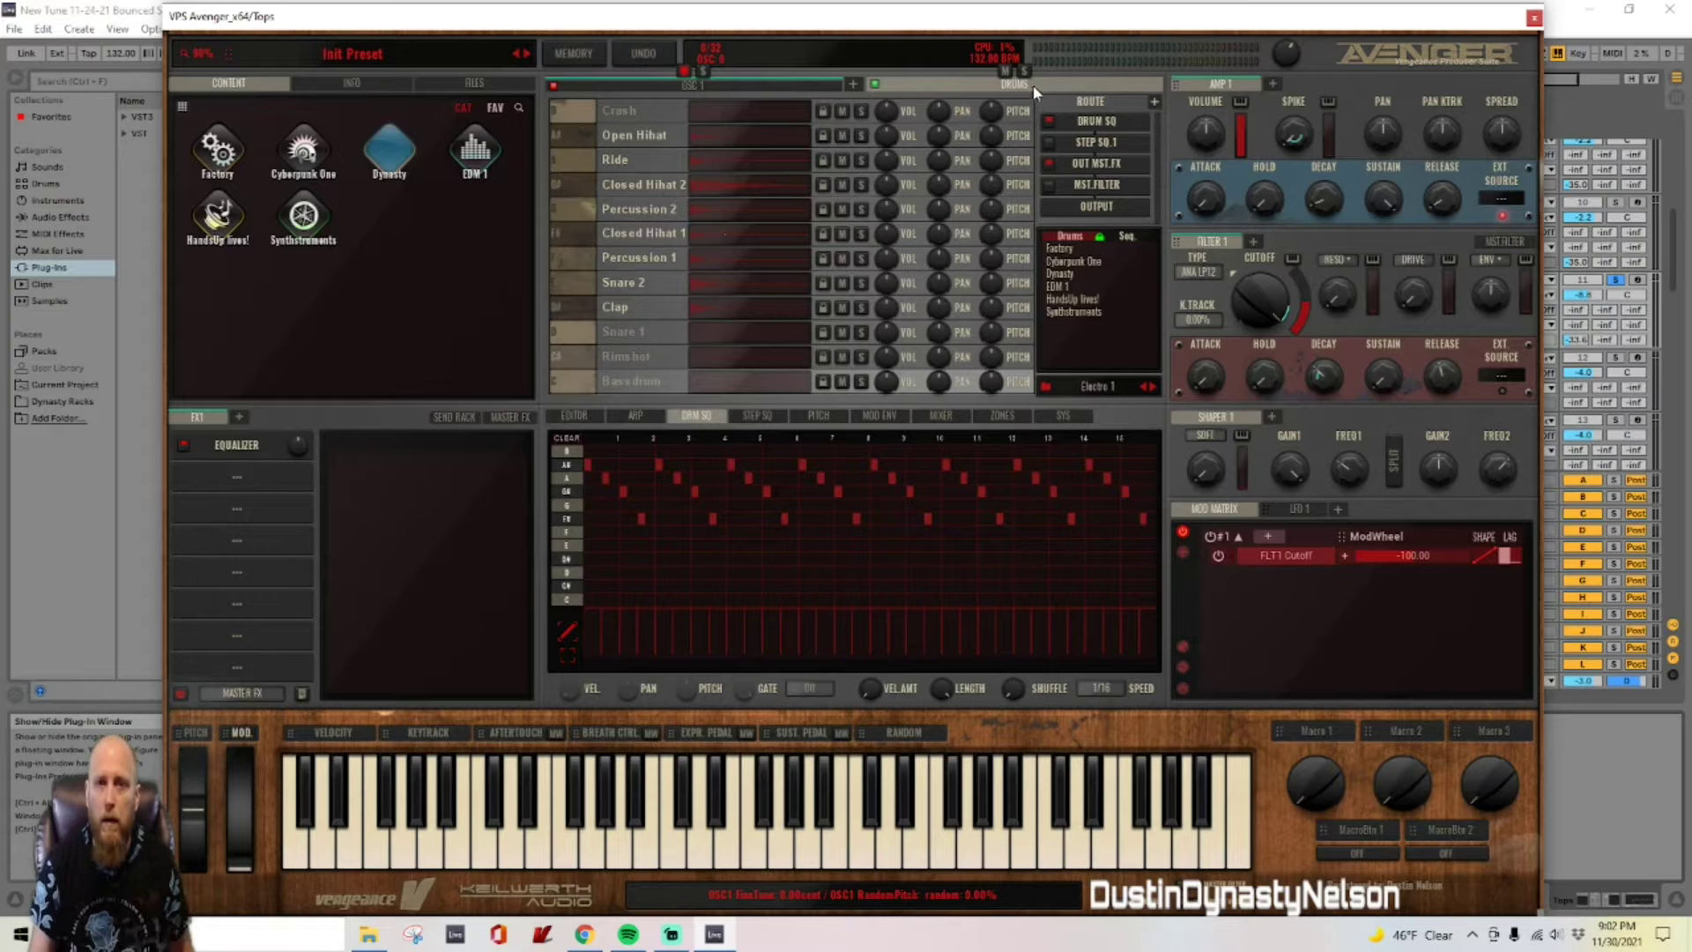
Step: Audition the Tops kit's Open Hihat, Ride, both Closed Hihats and Percussion 2, and play its sequencer pattern
click(634, 137)
click(635, 162)
click(637, 185)
click(635, 234)
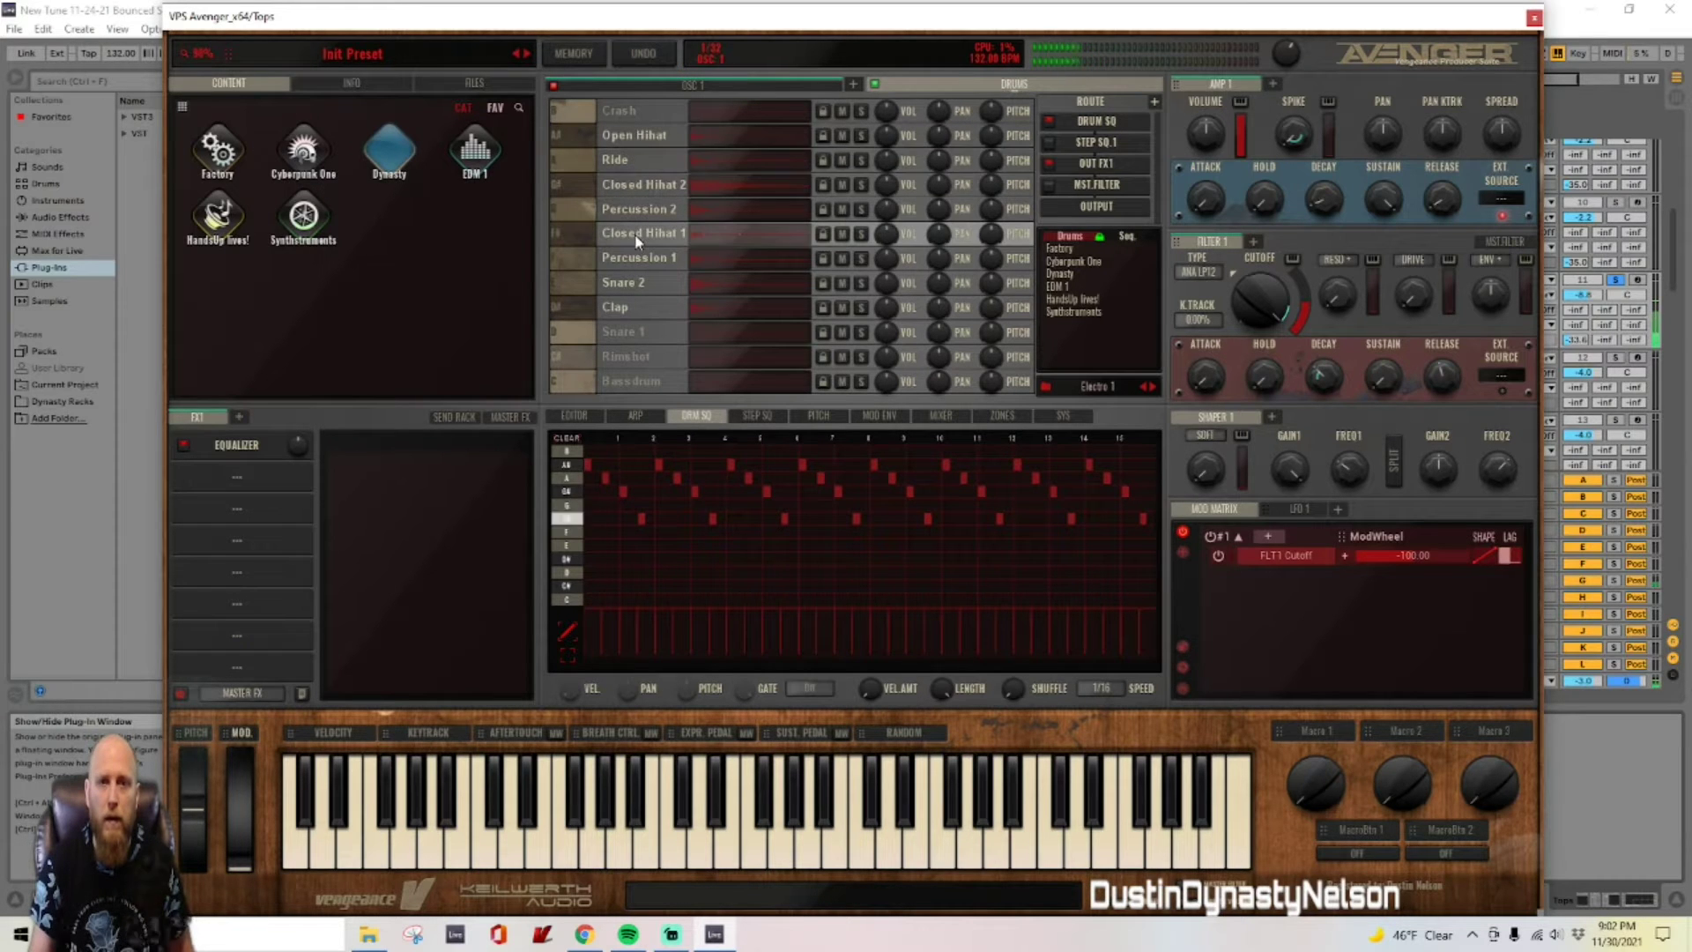
click(638, 138)
click(641, 161)
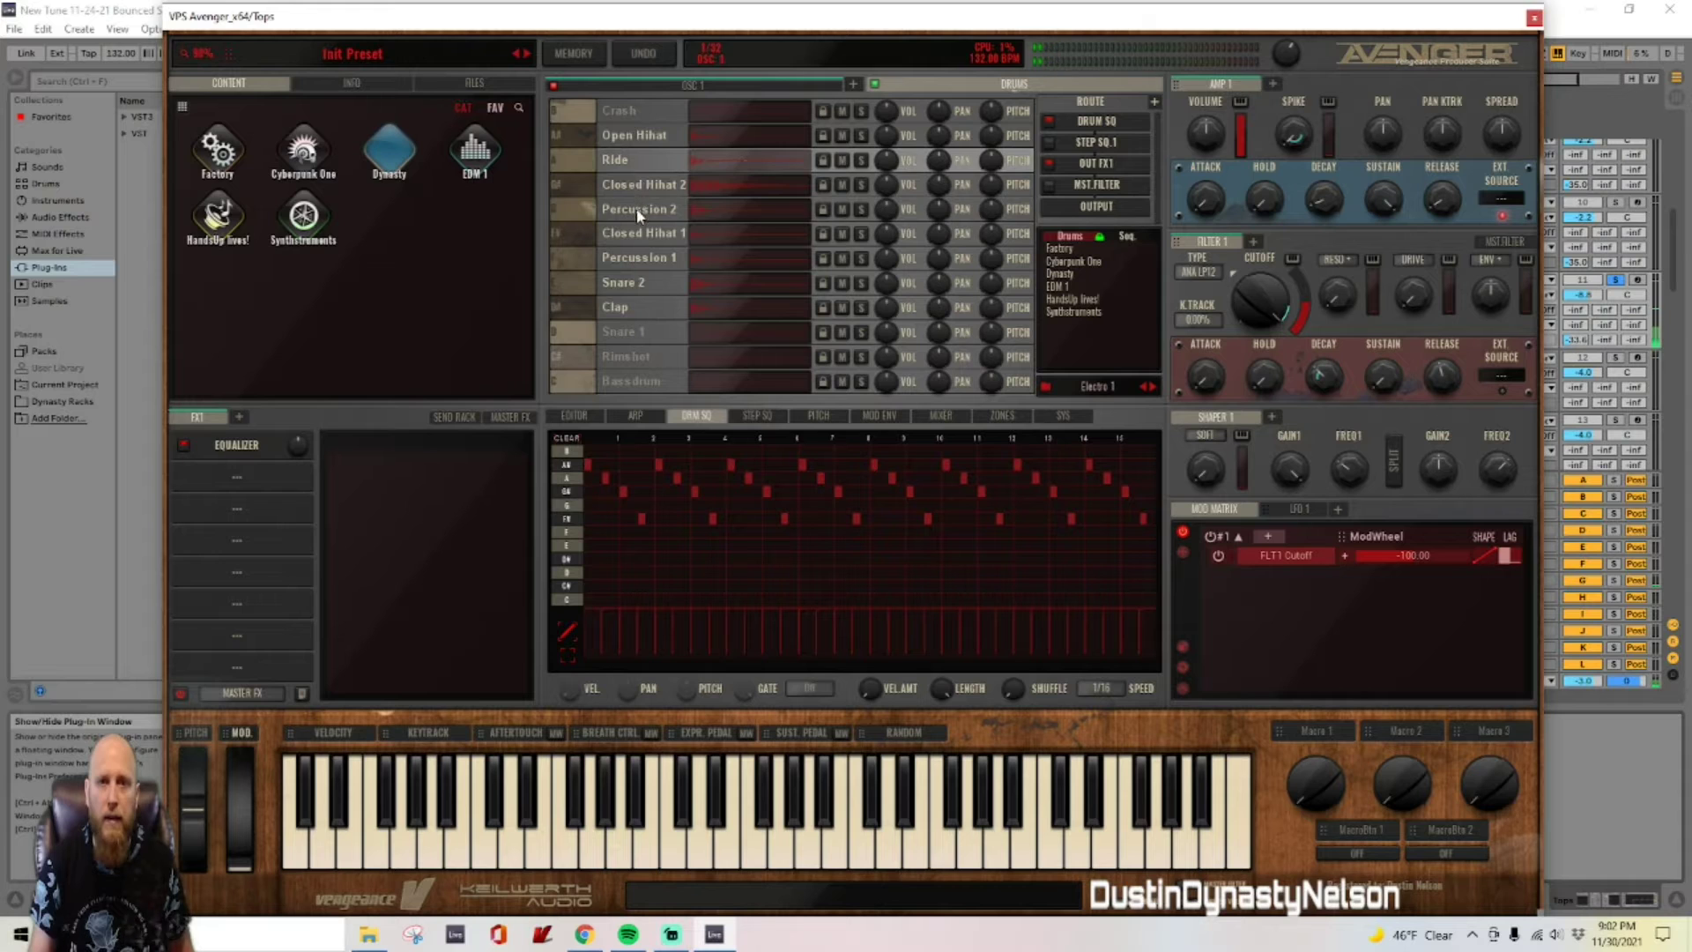
click(639, 209)
click(633, 139)
click(636, 161)
click(639, 183)
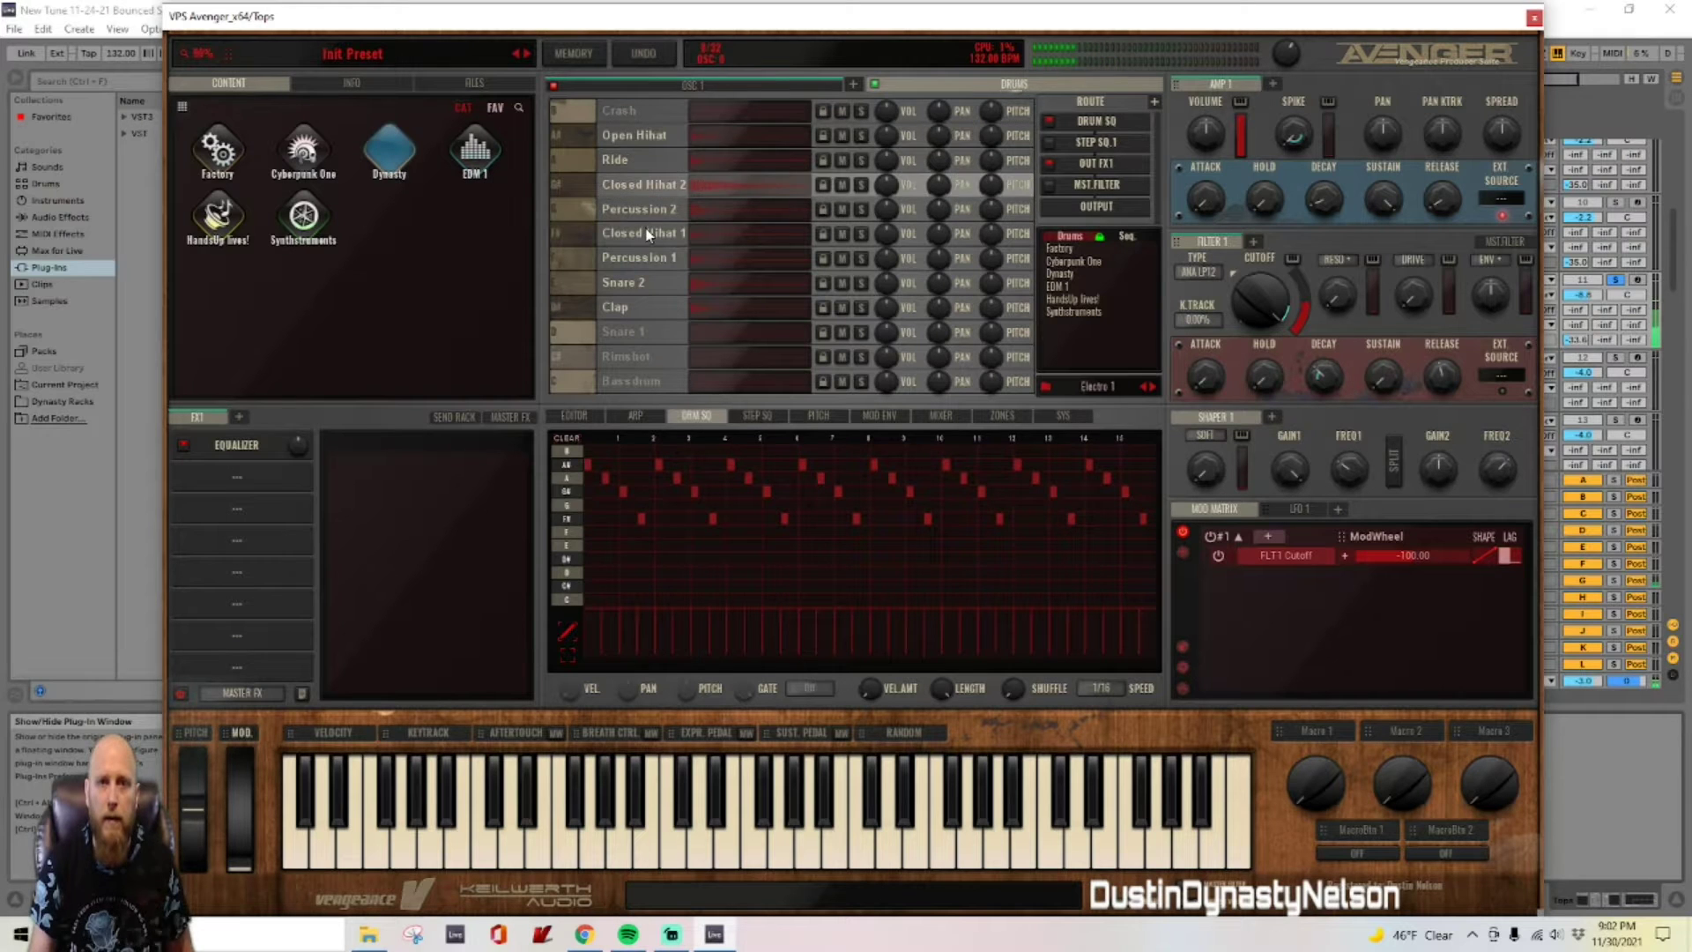
click(637, 233)
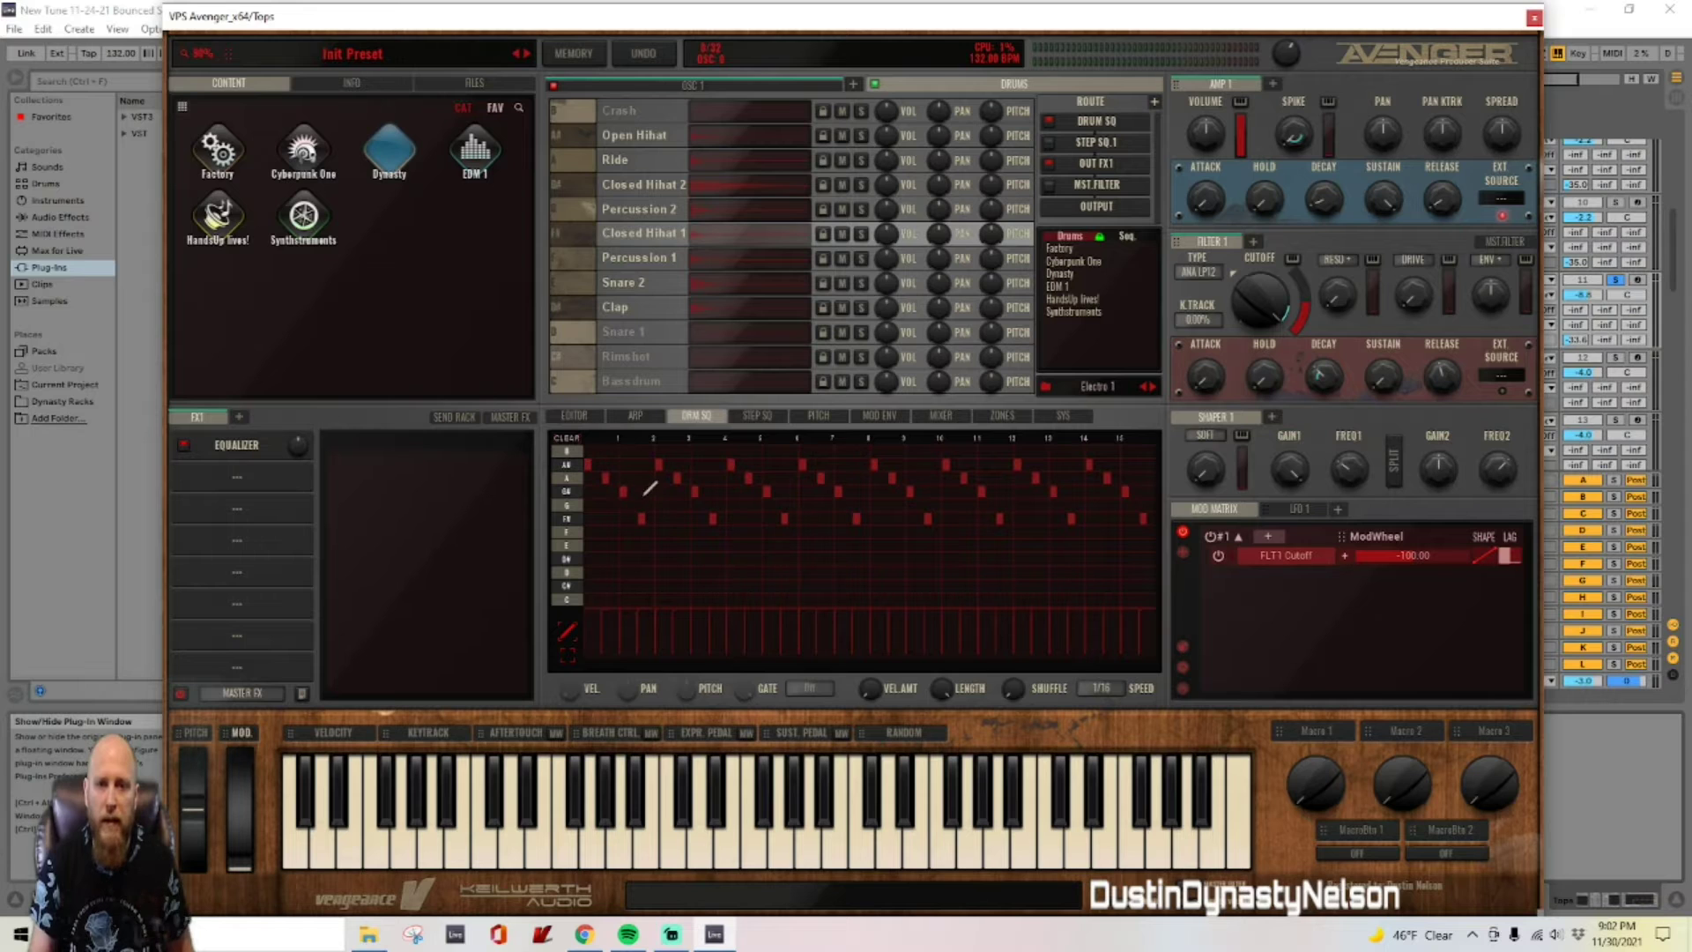
key(space)
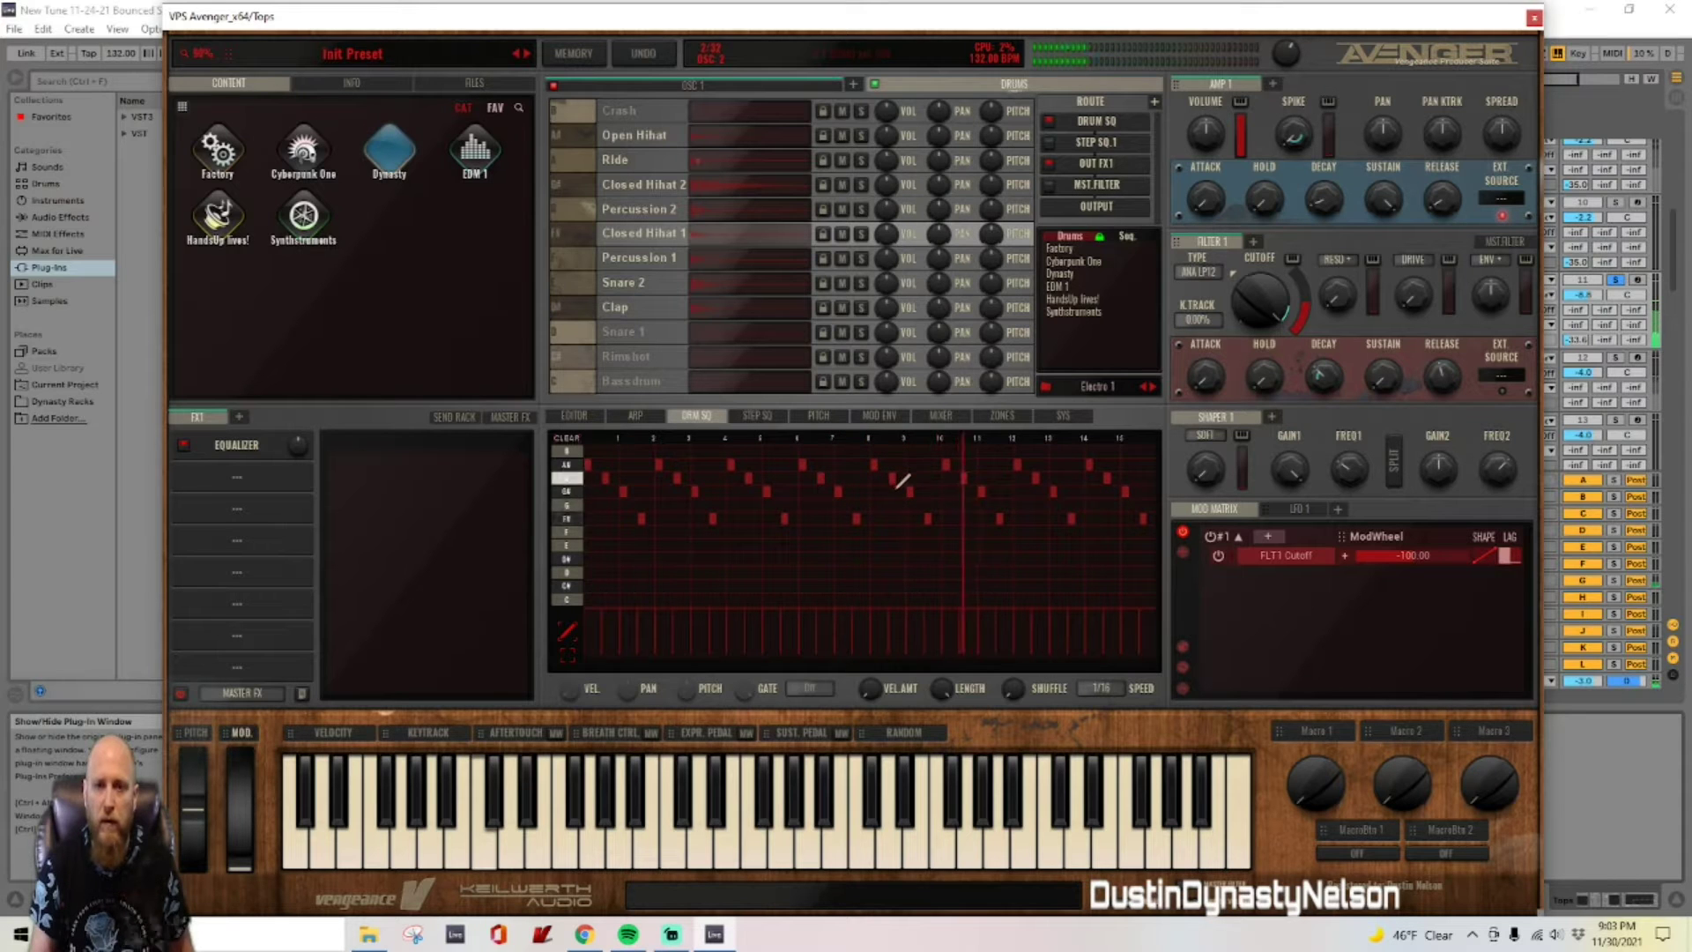
click(1534, 18)
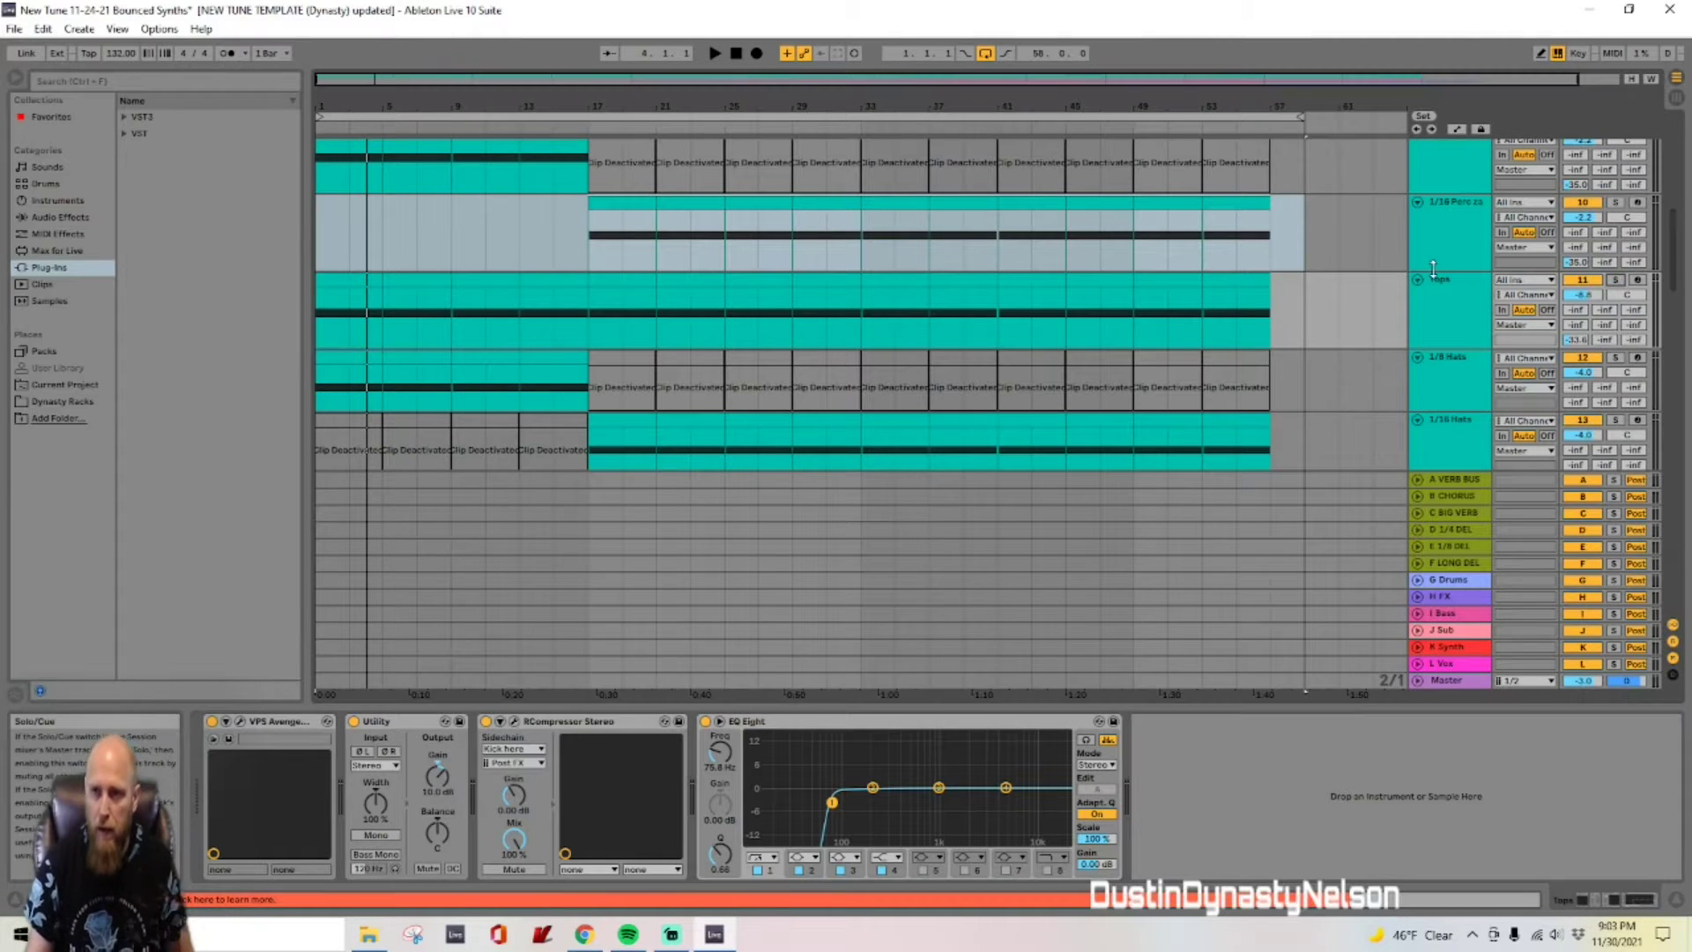
Step: Select and solo the 1/8 Hats track below Tops
scroll(1458, 332, down, 2)
click(1458, 331)
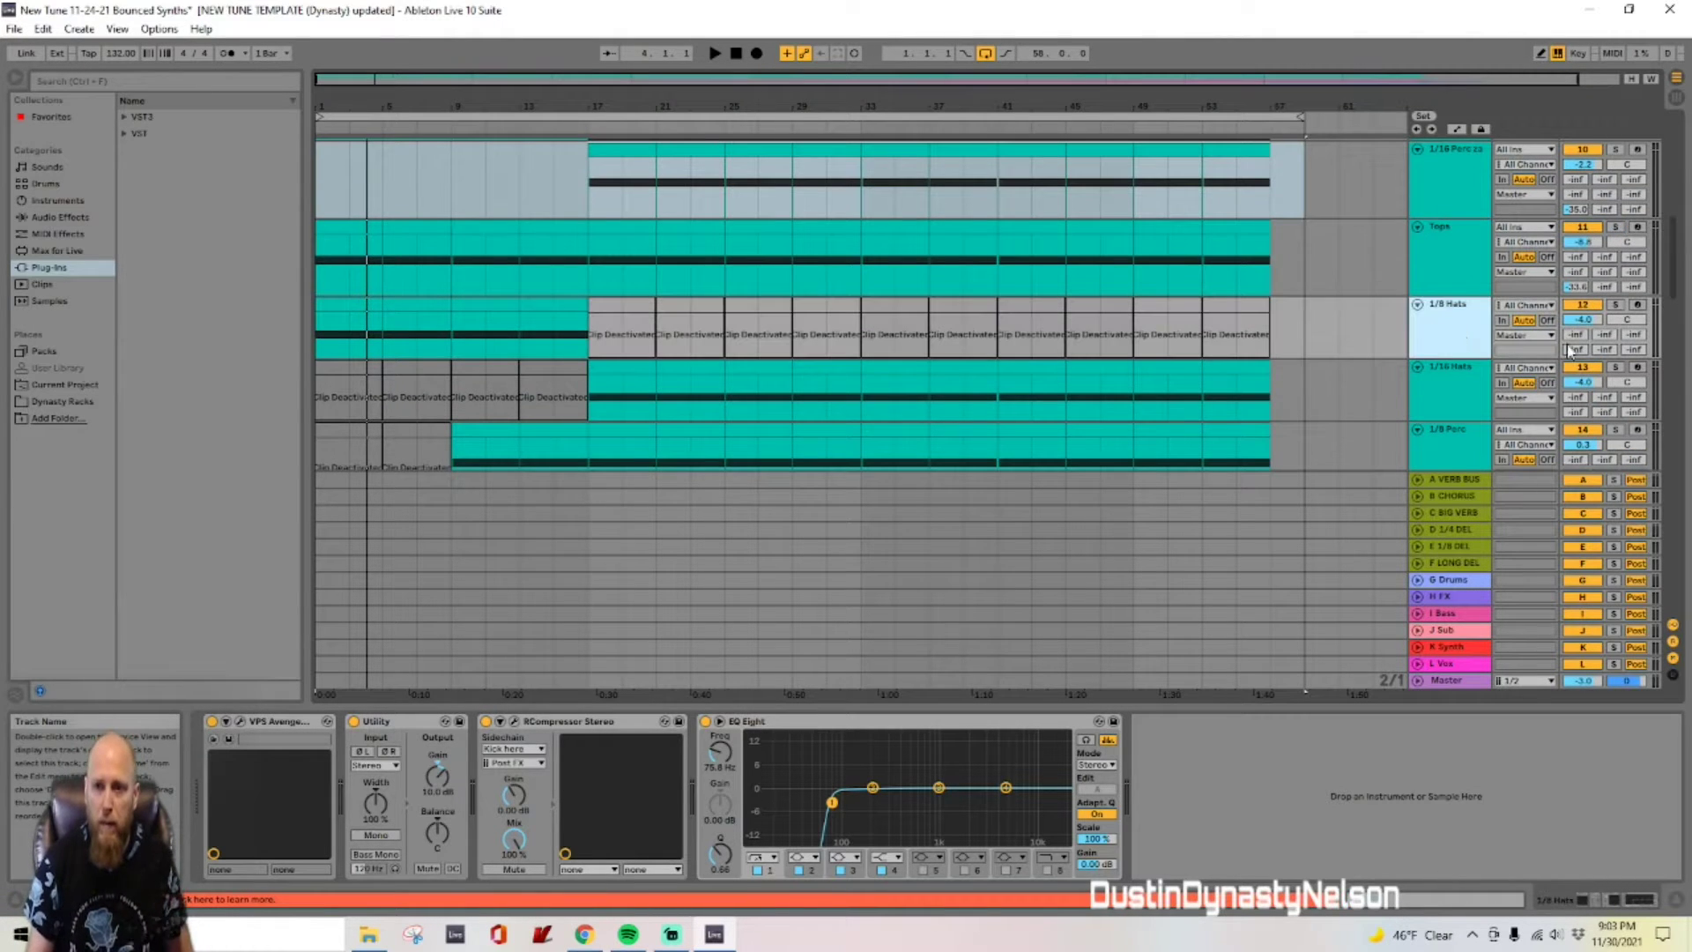
click(1617, 305)
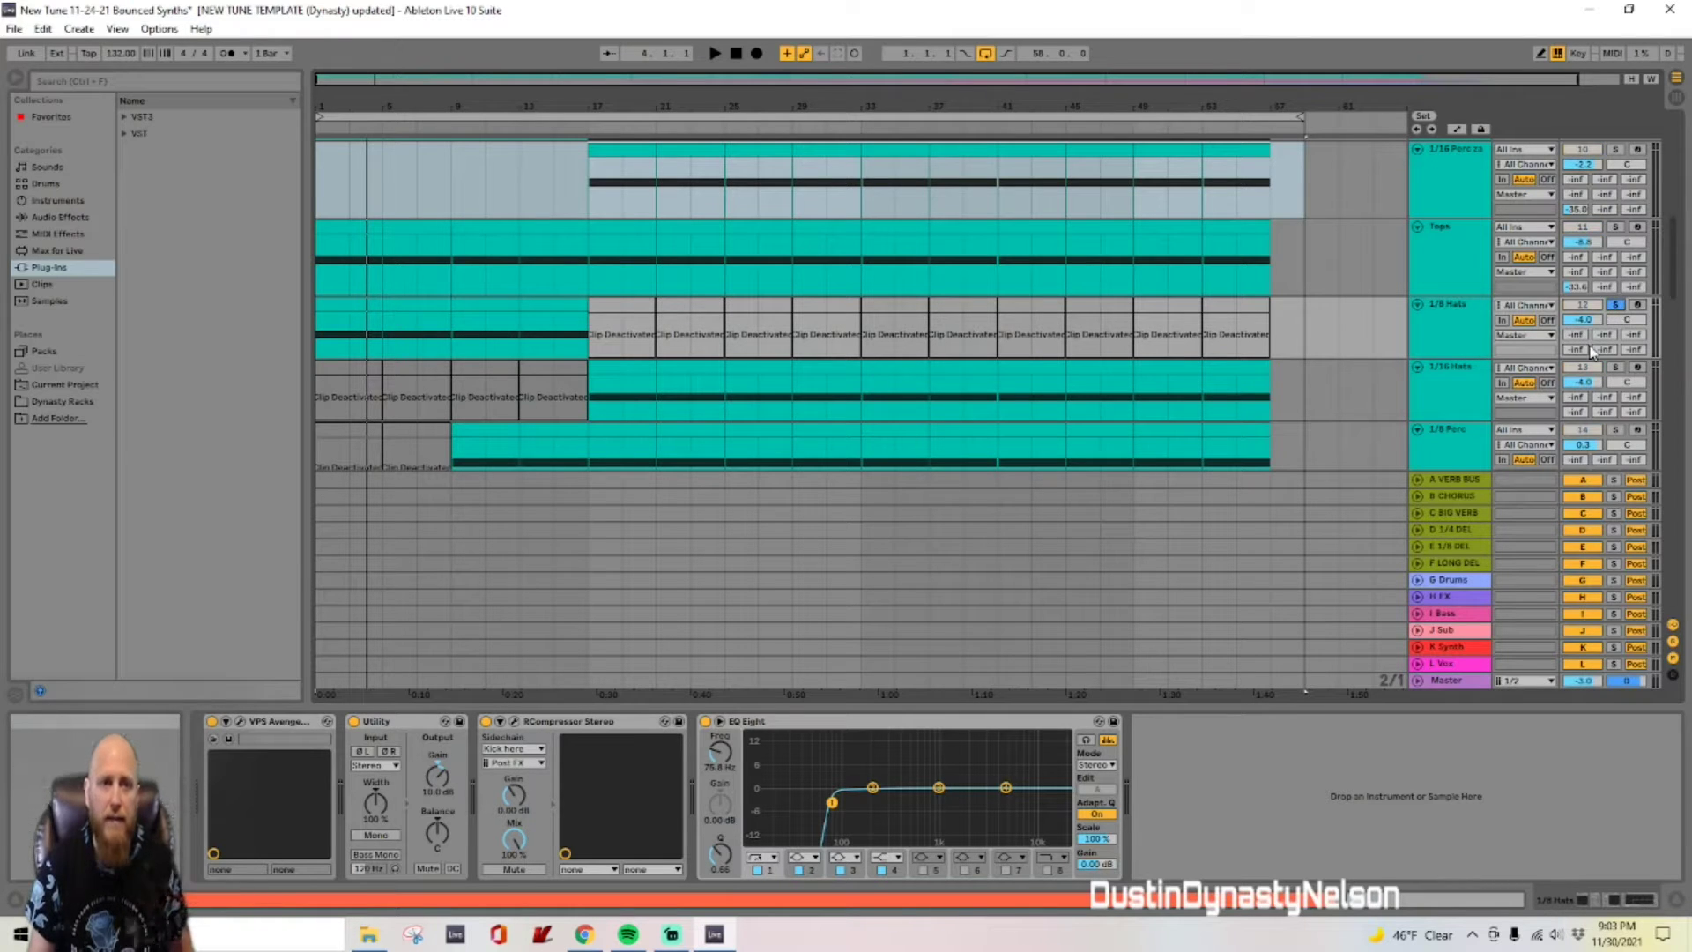
Step: Audition the soloed 1/8 Hats track and examine its RCompressor Stereo settings
click(1443, 336)
key(space)
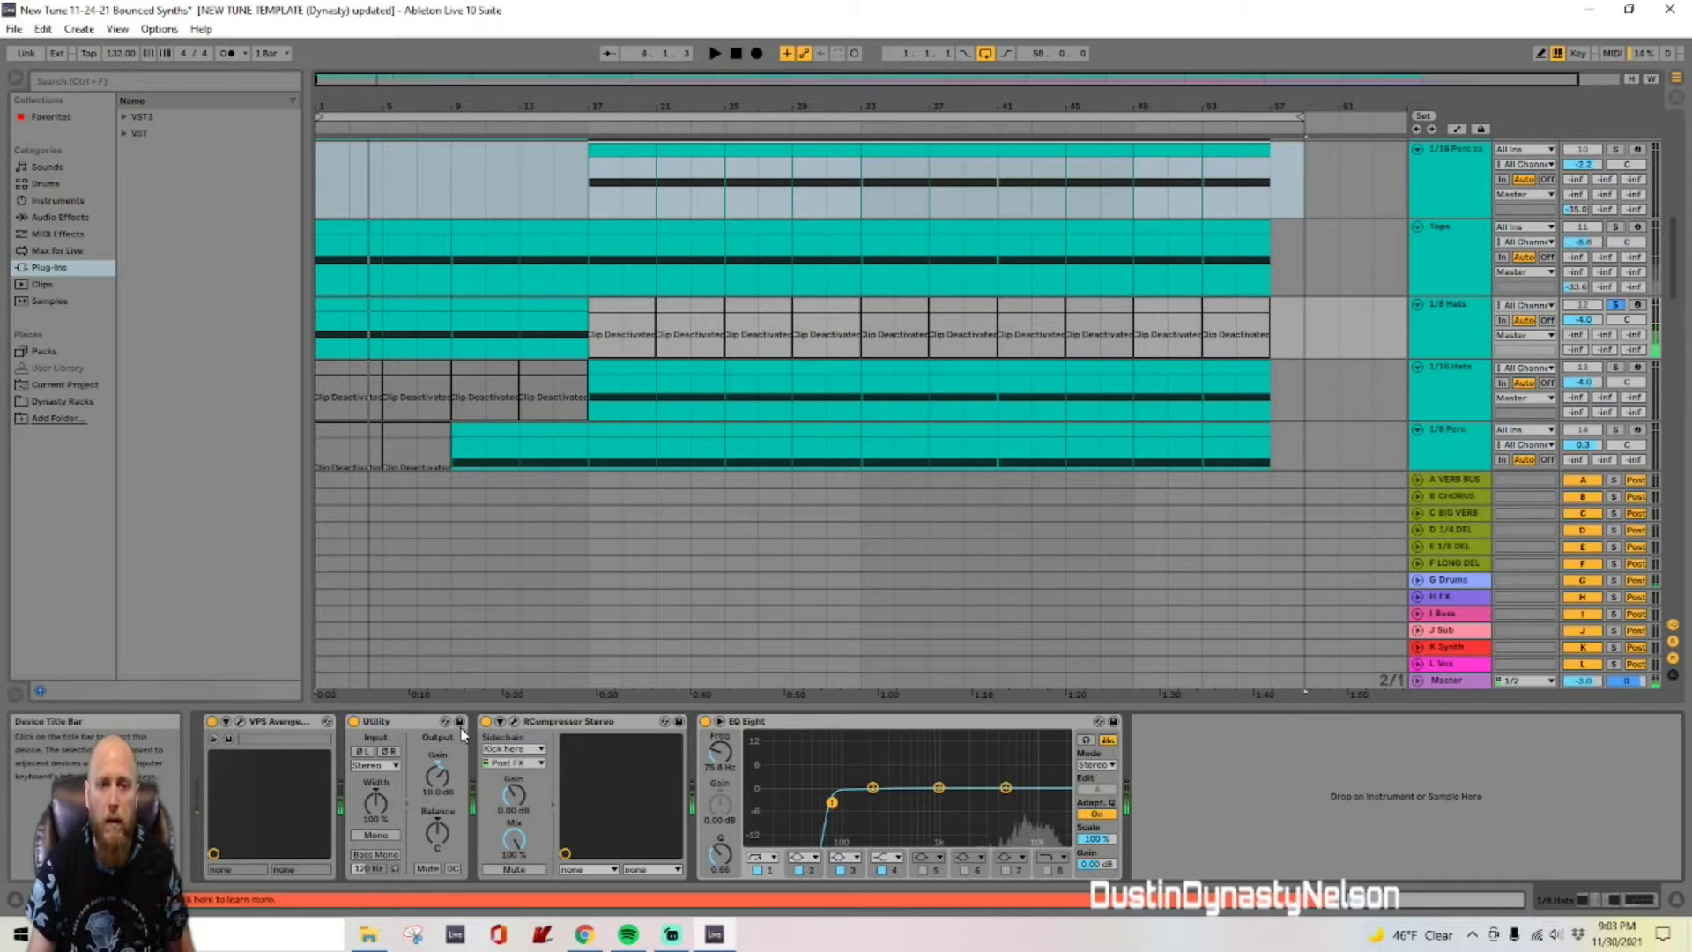
click(515, 721)
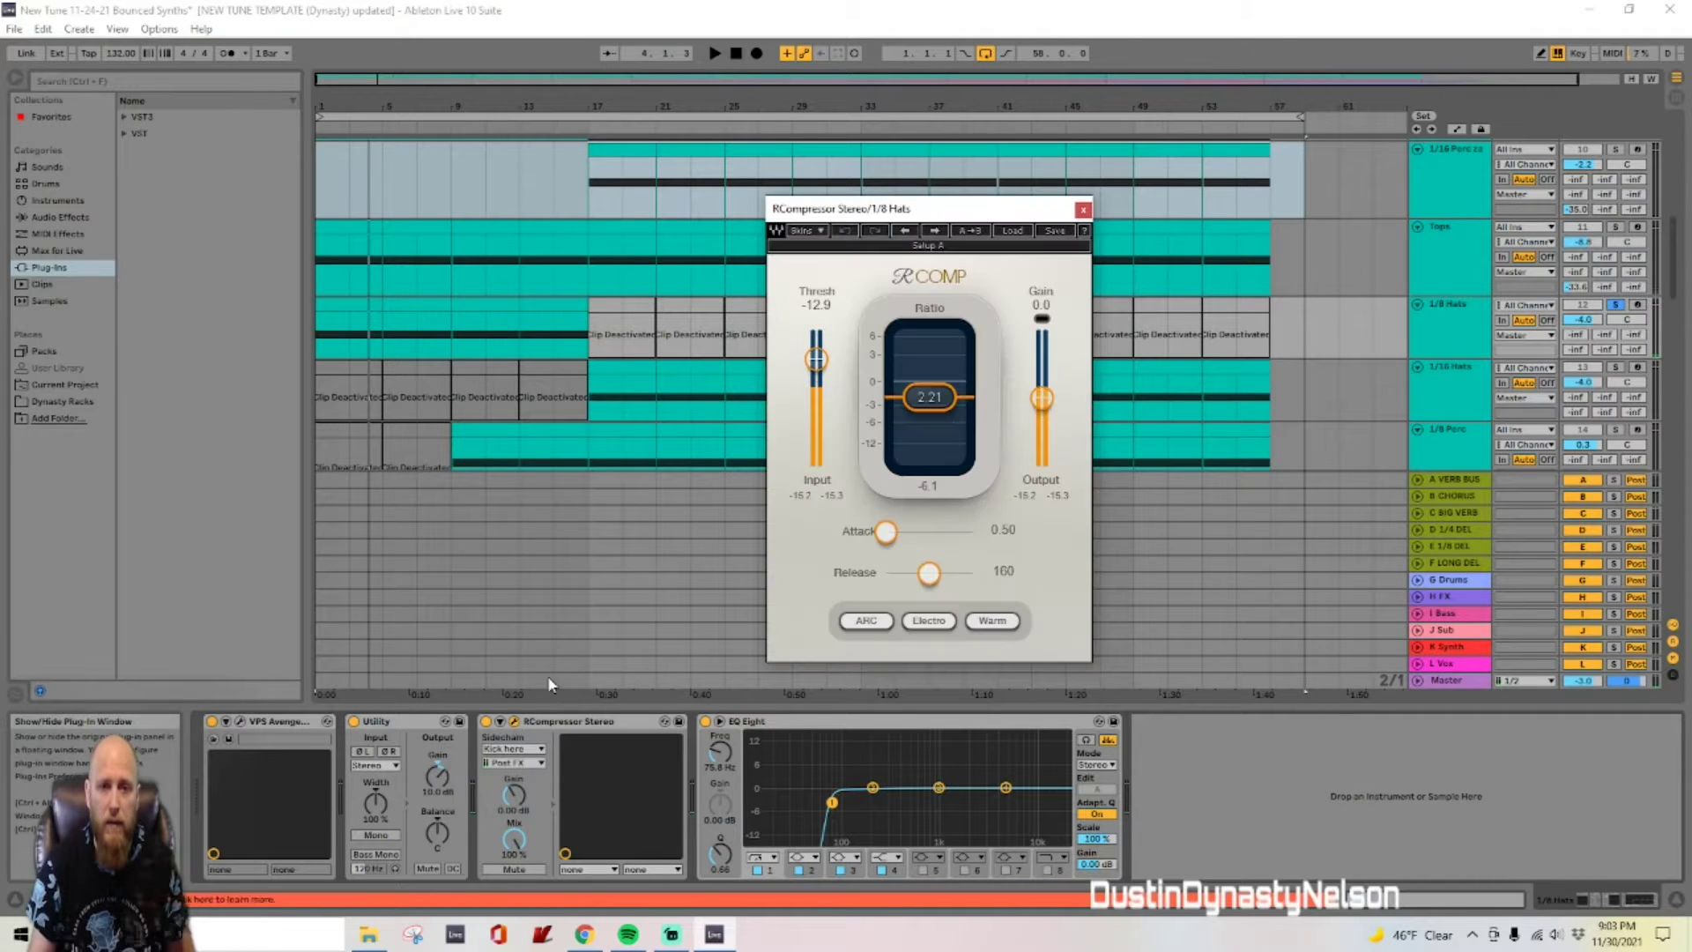
key(space)
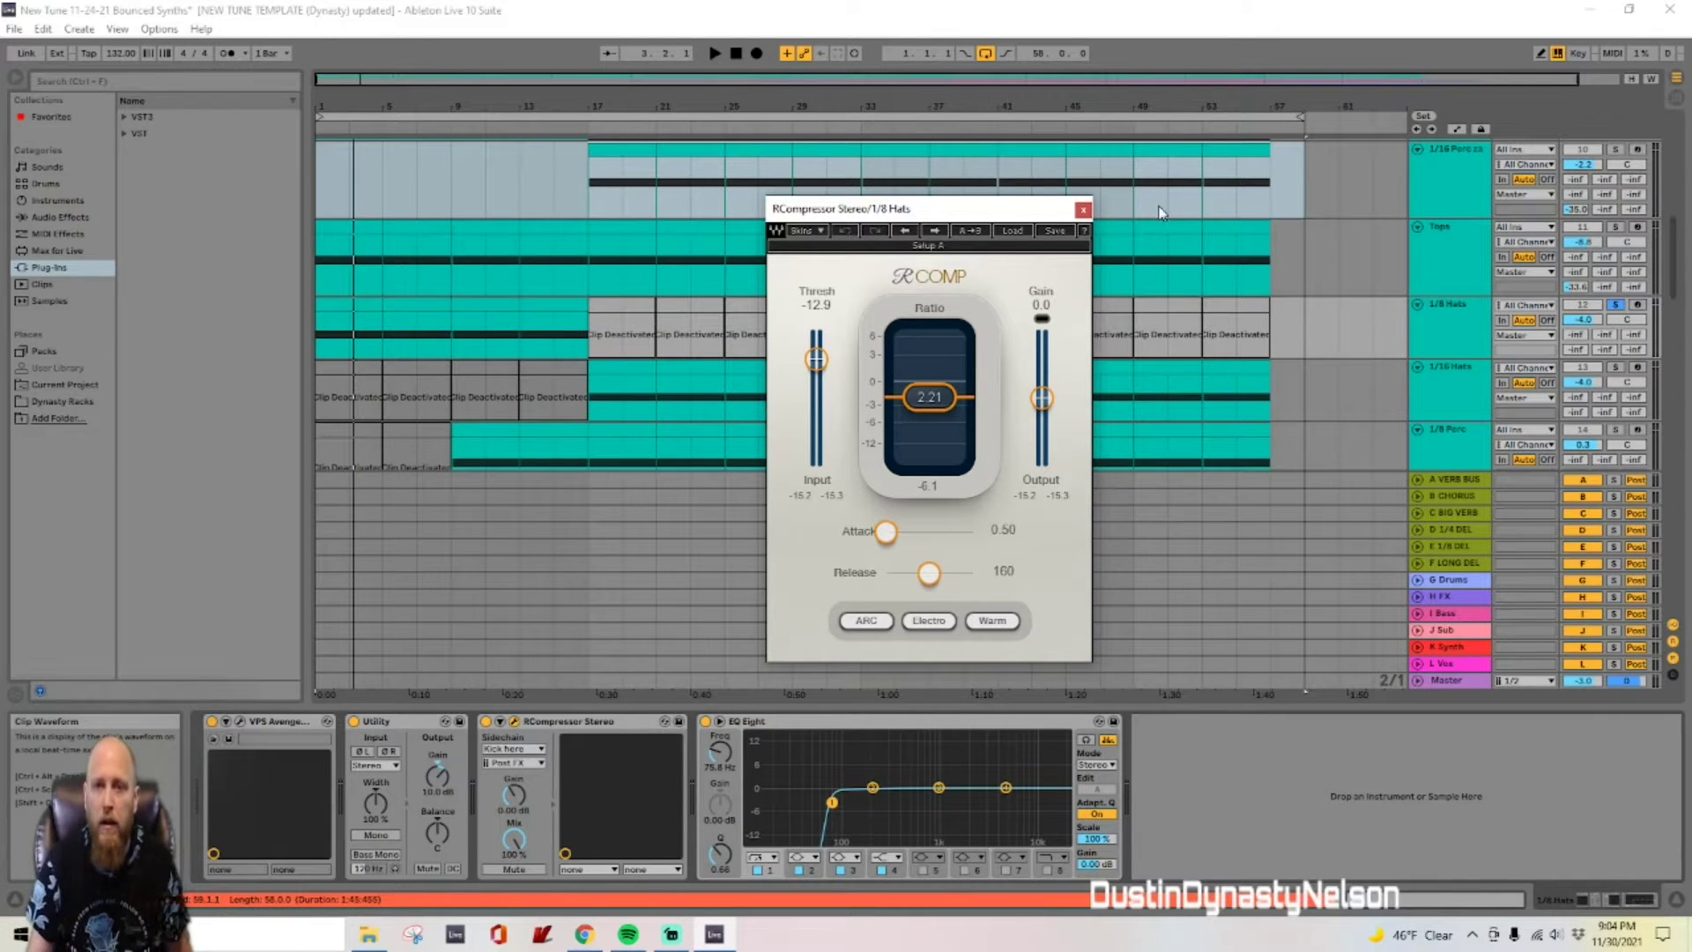
click(1083, 211)
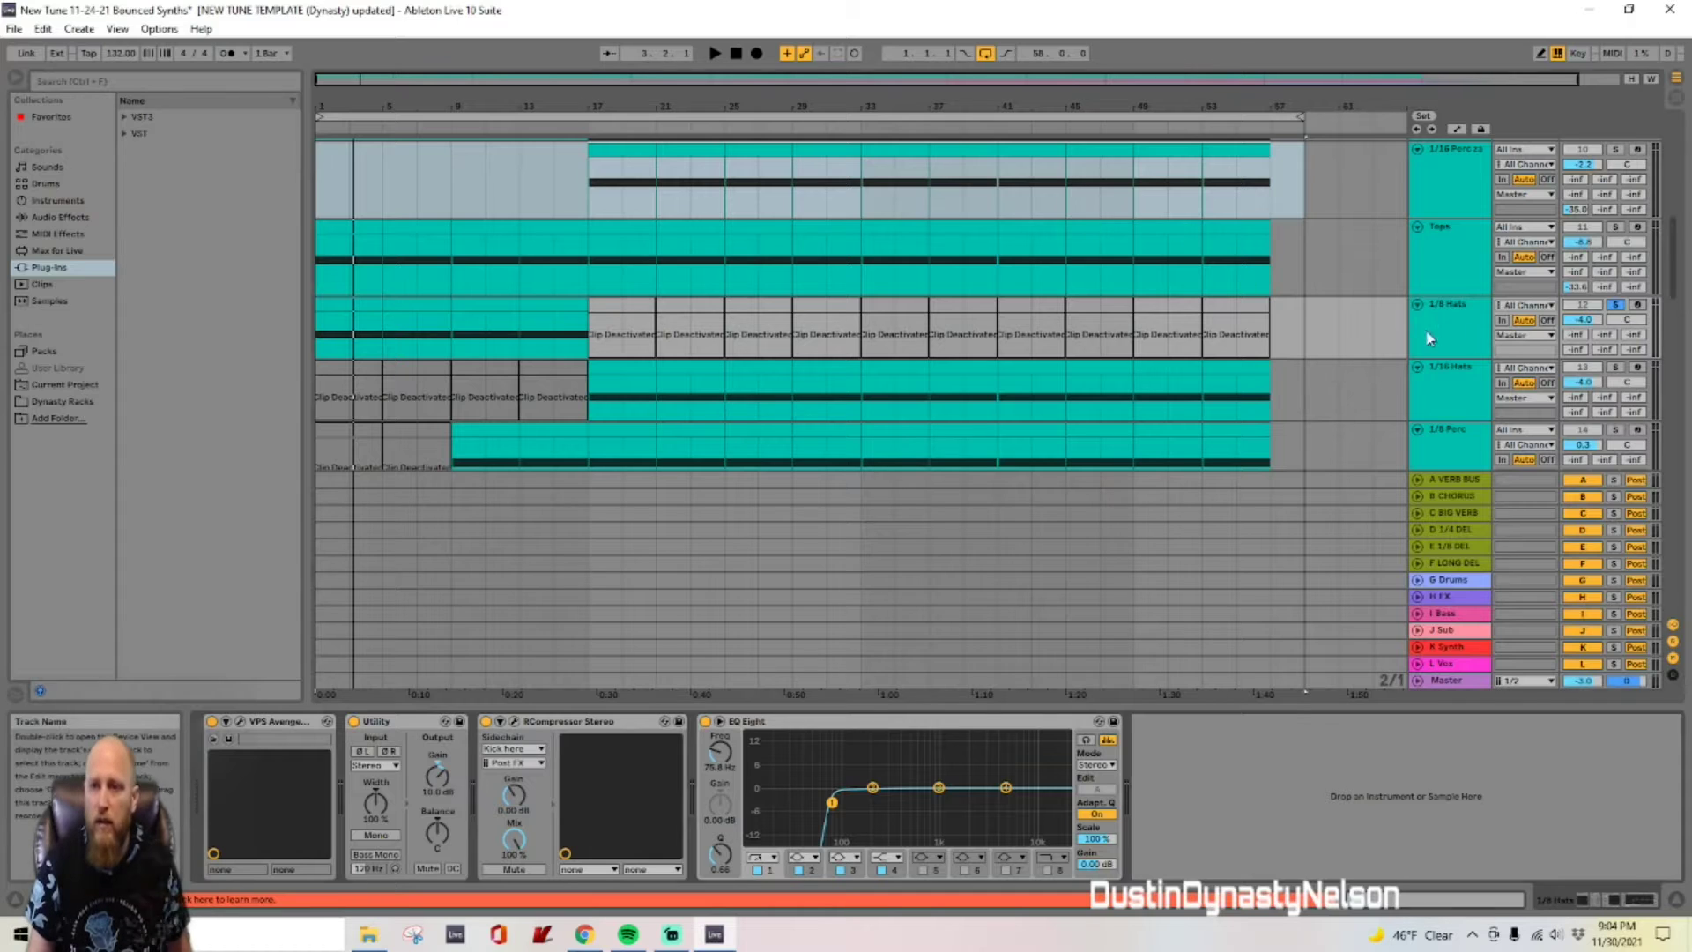
Step: Open the 1/8 Hats track's VPS Avenger and show its drum sequencer pattern and Equalizer effect
click(239, 723)
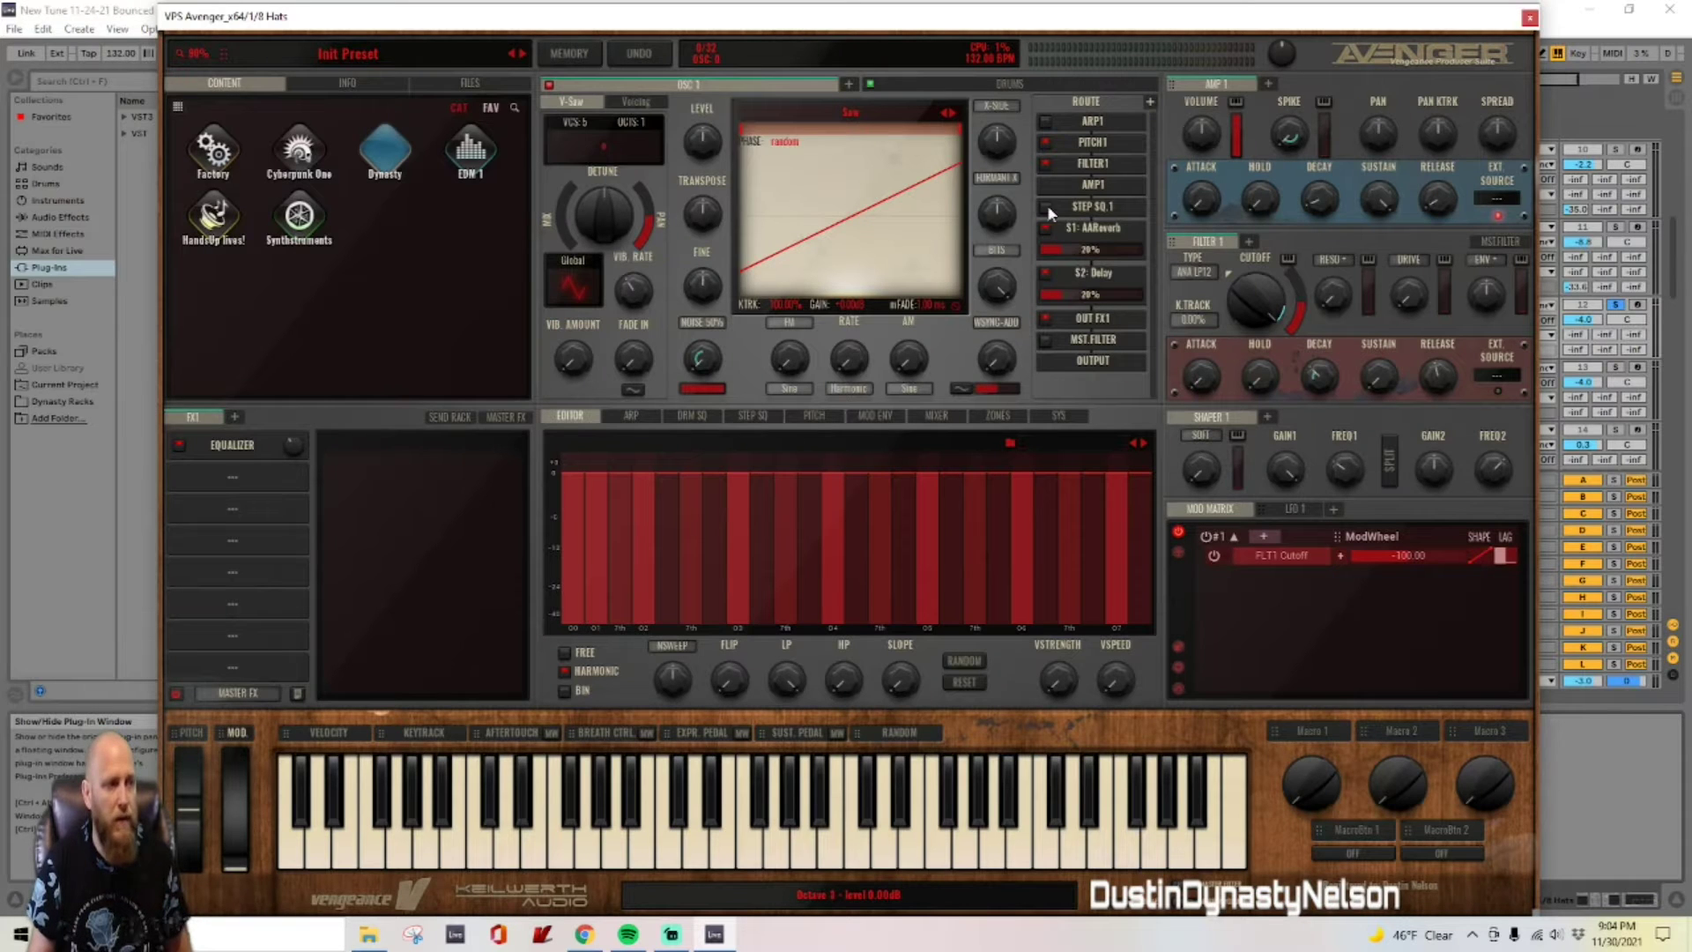
click(773, 418)
click(693, 416)
click(261, 446)
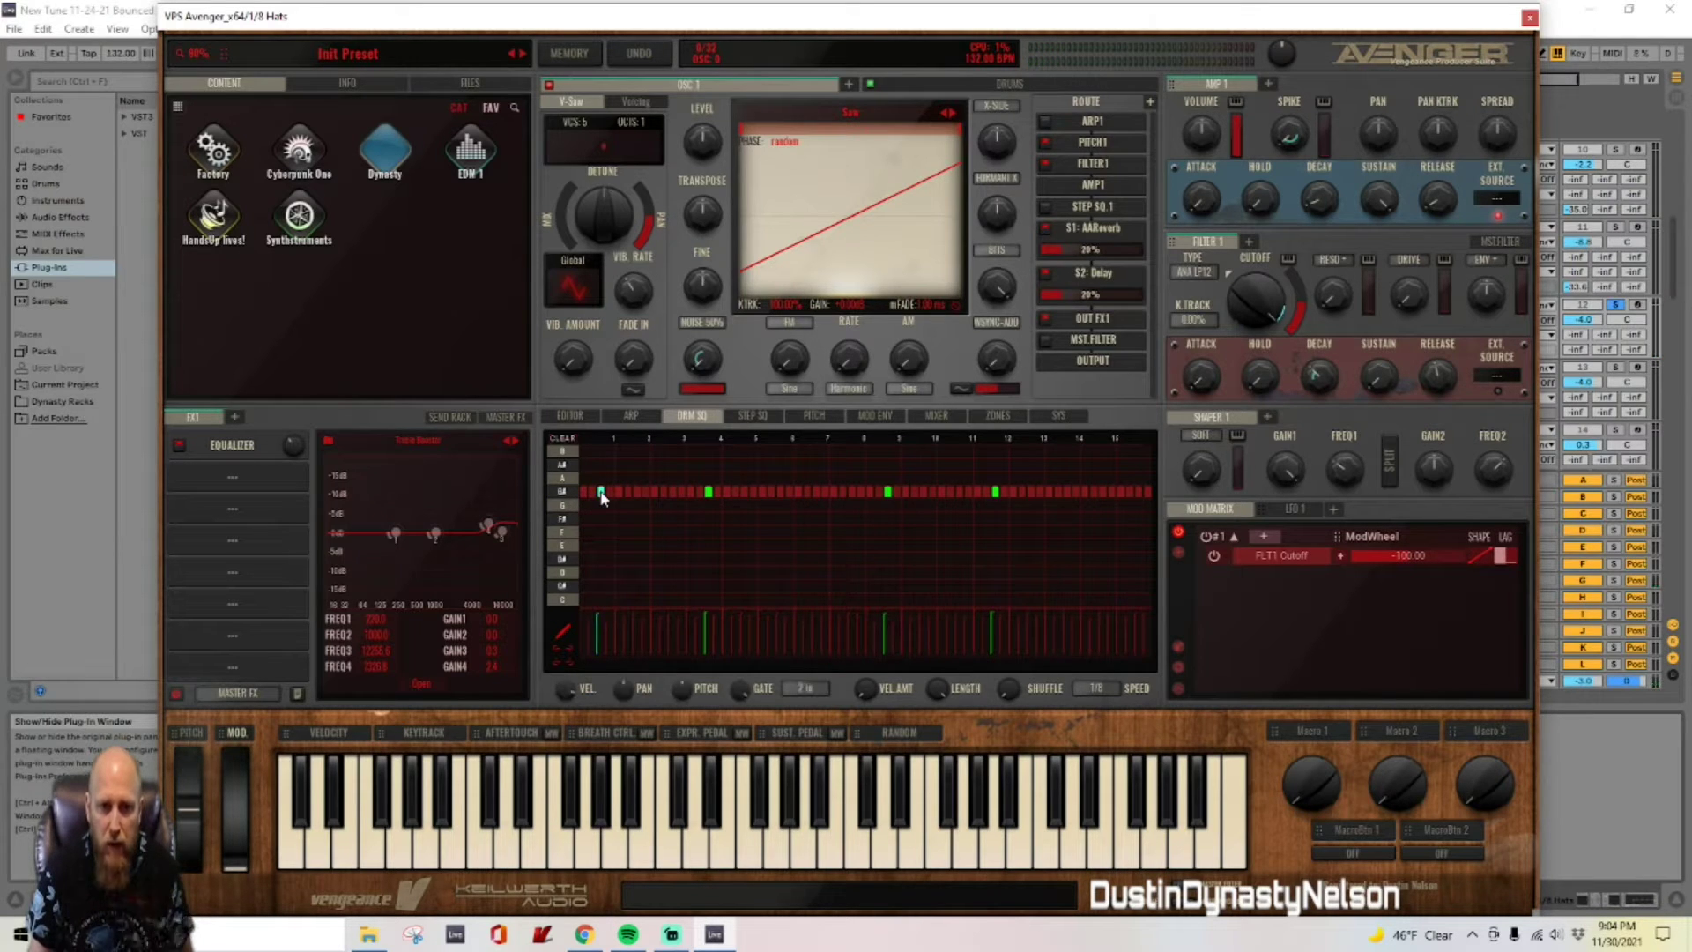
Step: Inspect the roll options of the first active hat step, including the Roll 2 variants
click(812, 693)
mouse_move(930, 764)
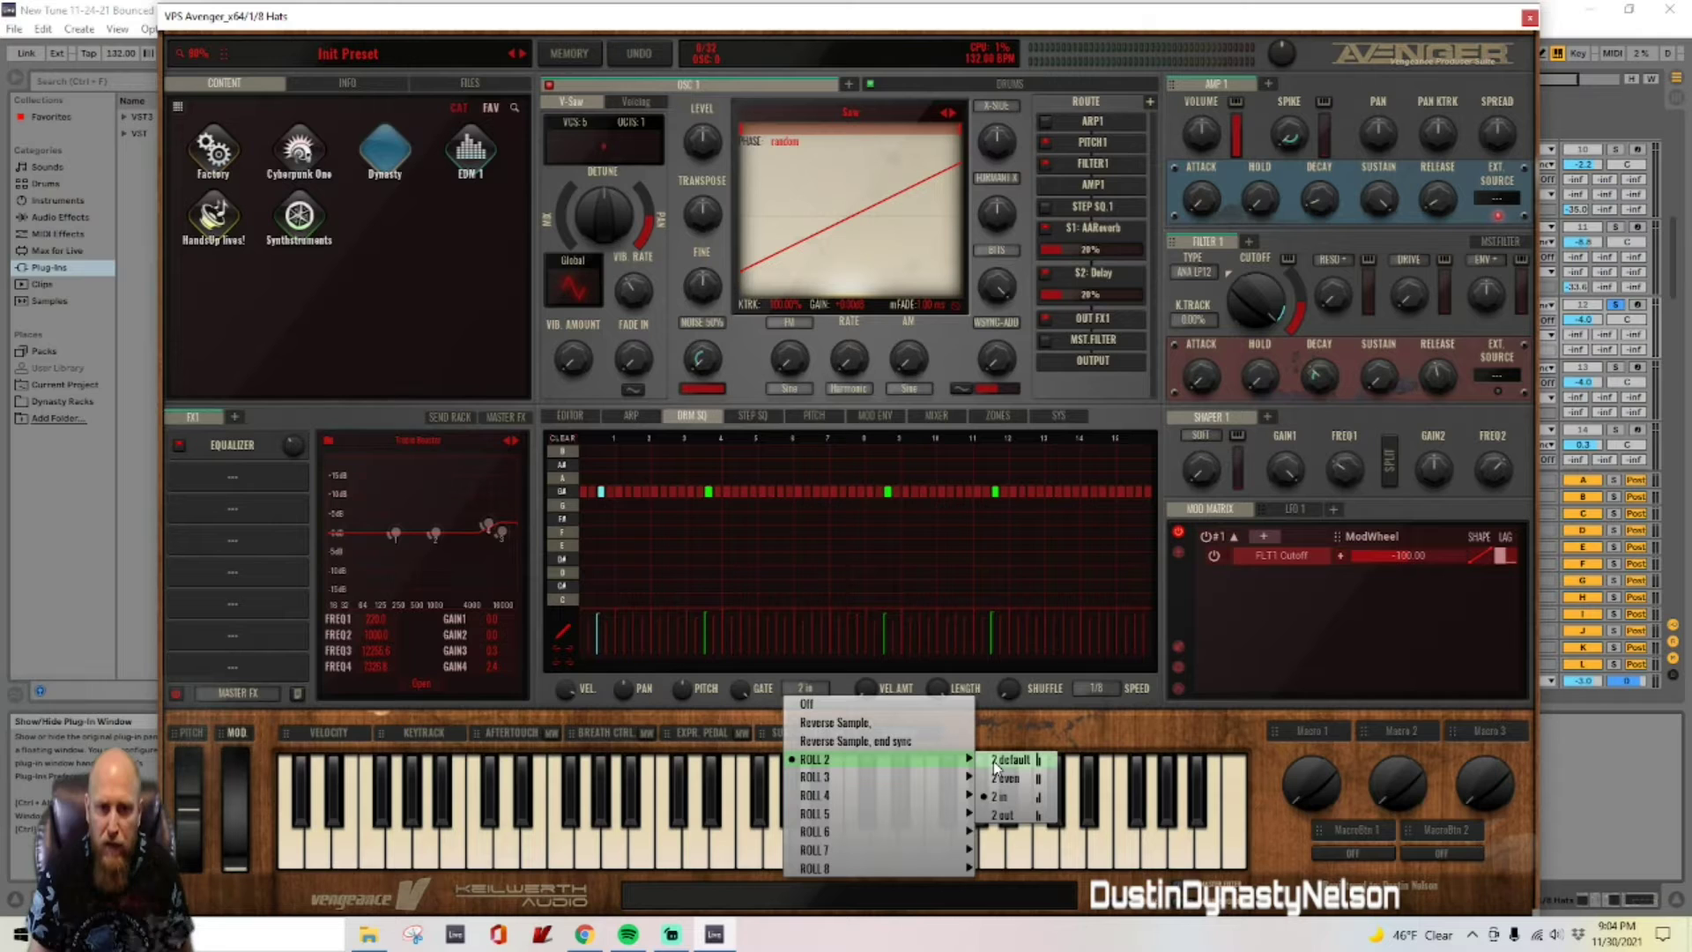
click(600, 498)
click(802, 697)
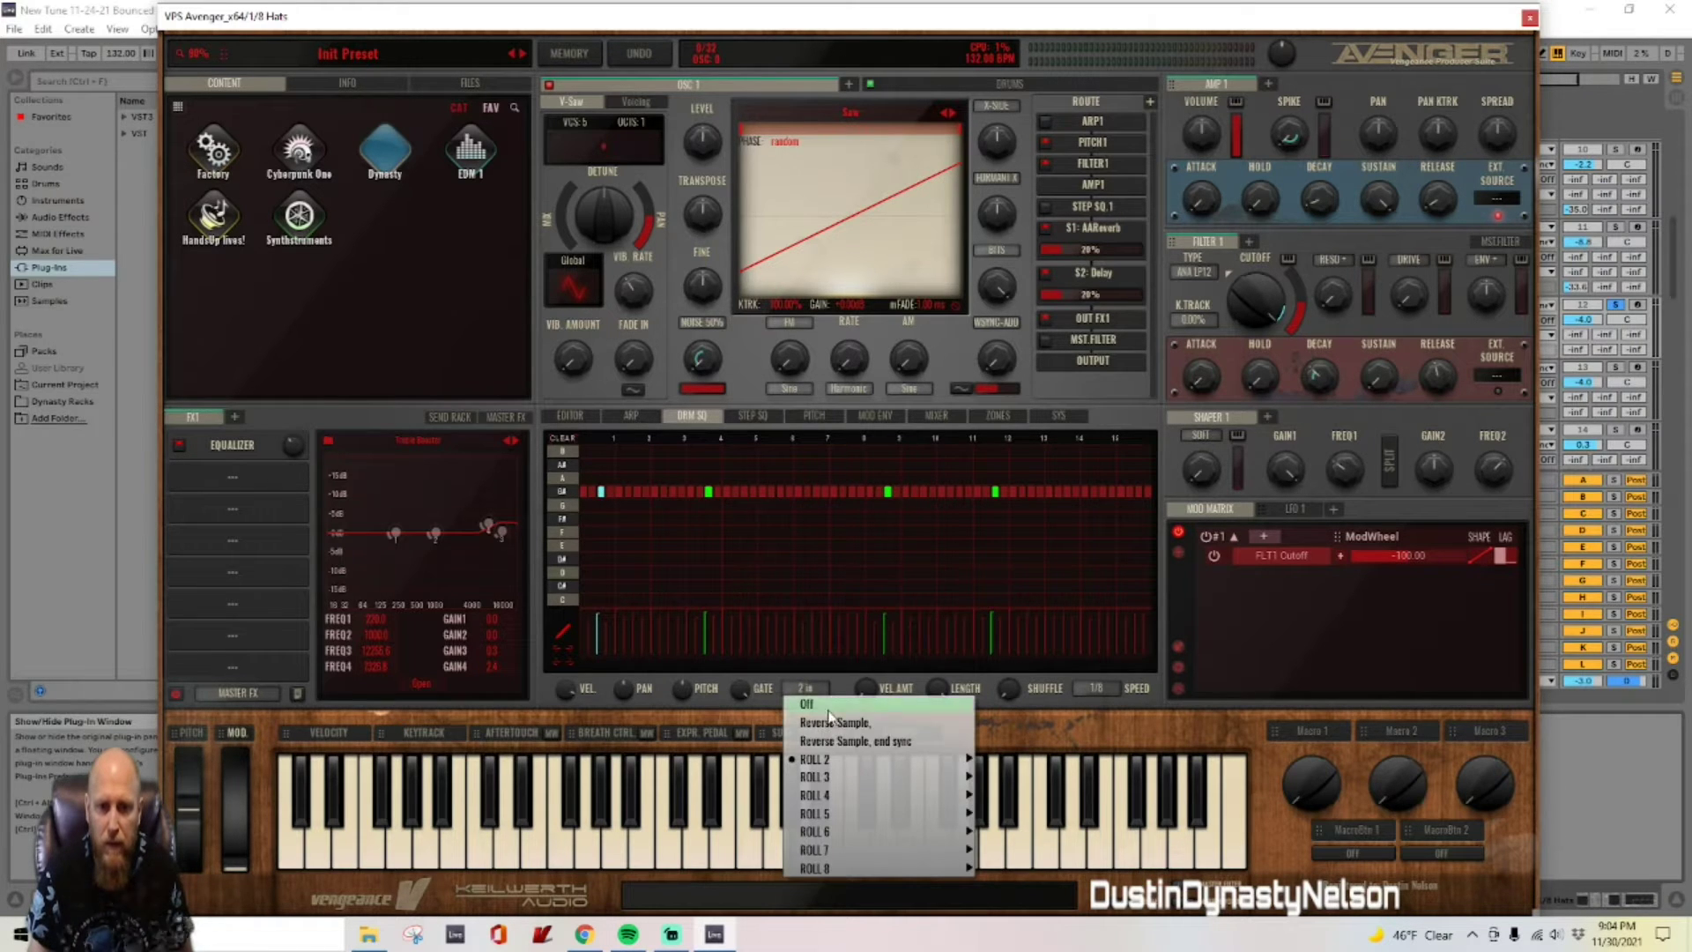
mouse_move(849, 767)
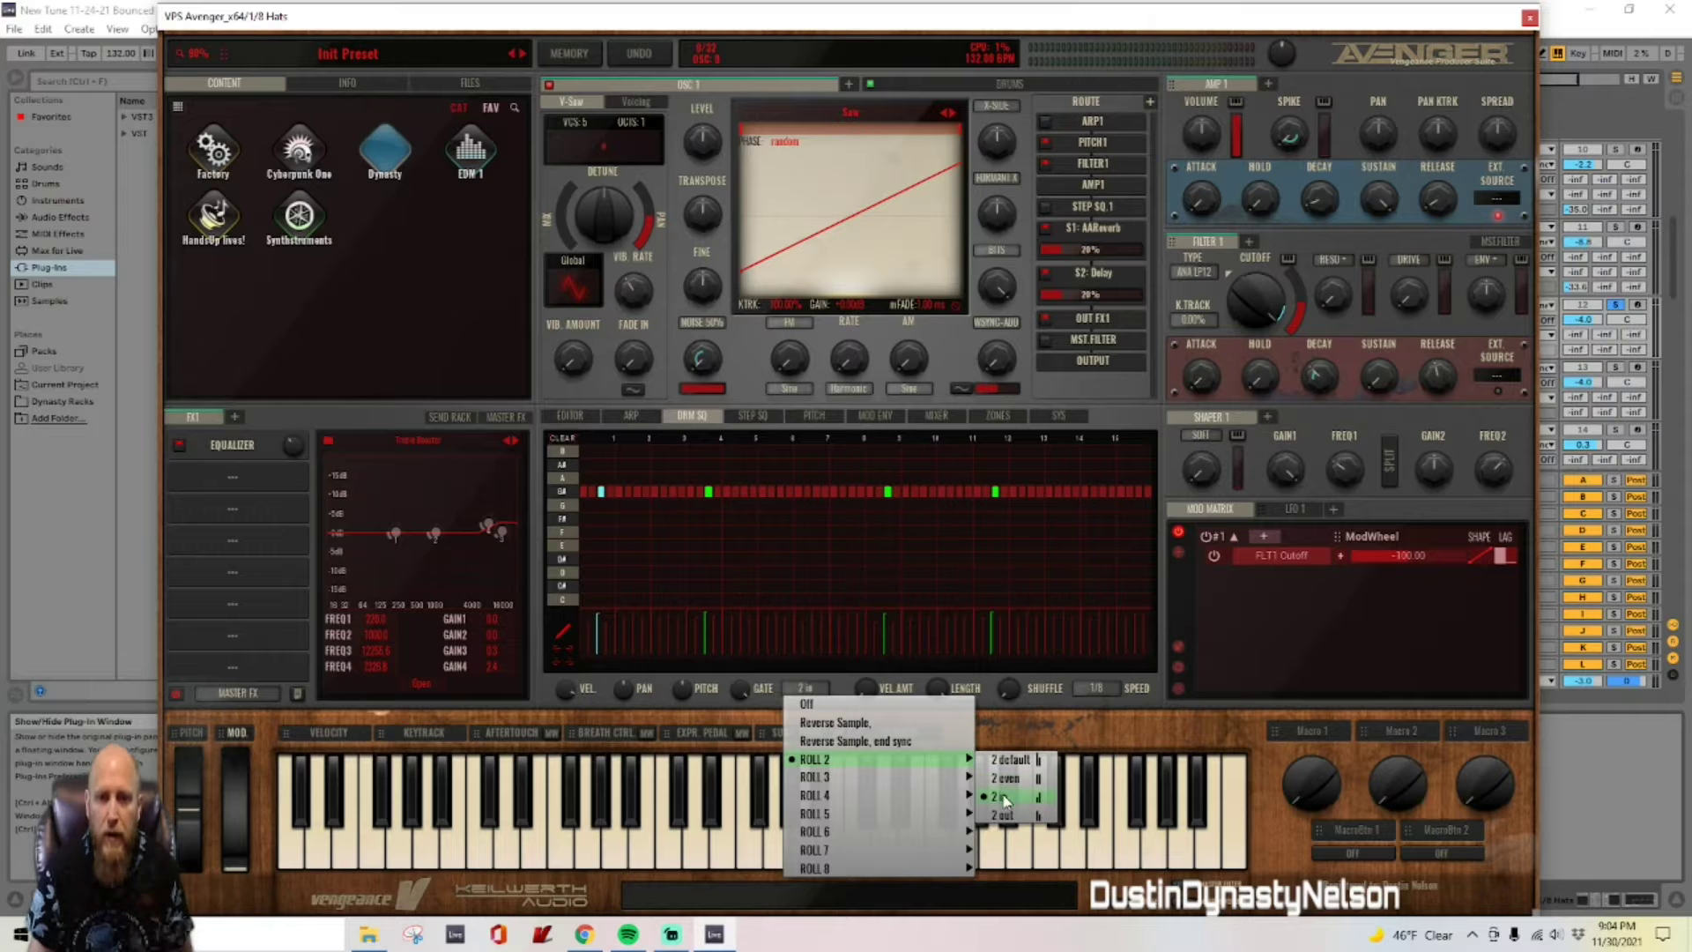
Step: Check the roll setting of the second, third and fourth active hat steps, play the pattern, and close Avenger
click(708, 491)
click(708, 491)
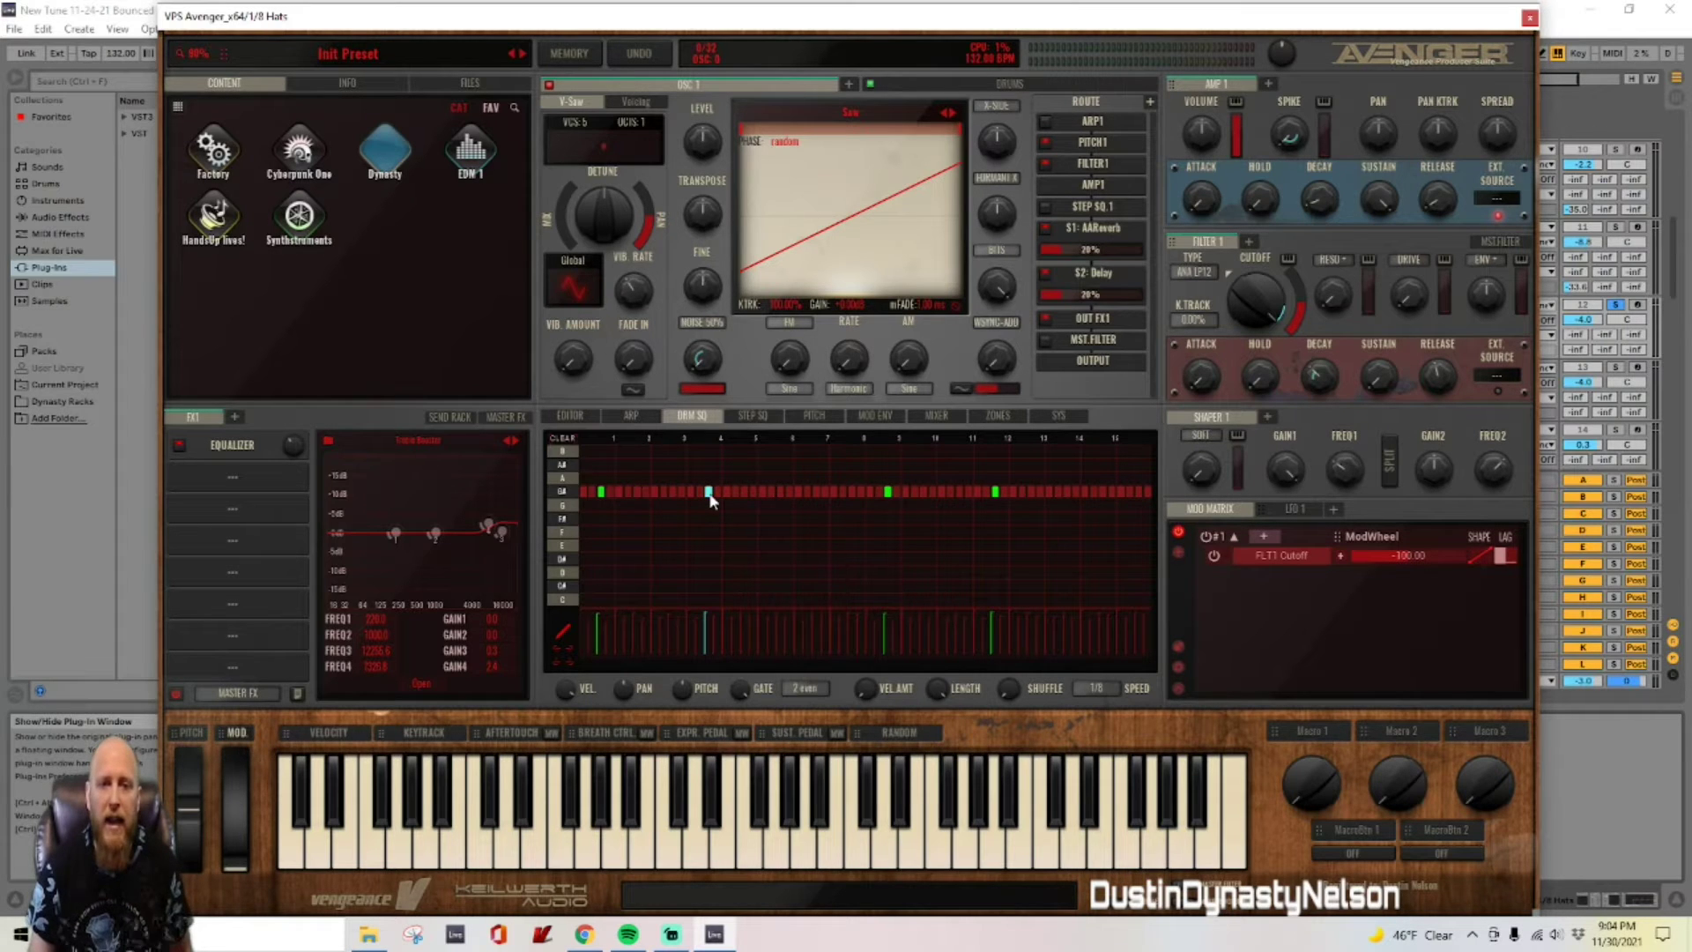
click(889, 491)
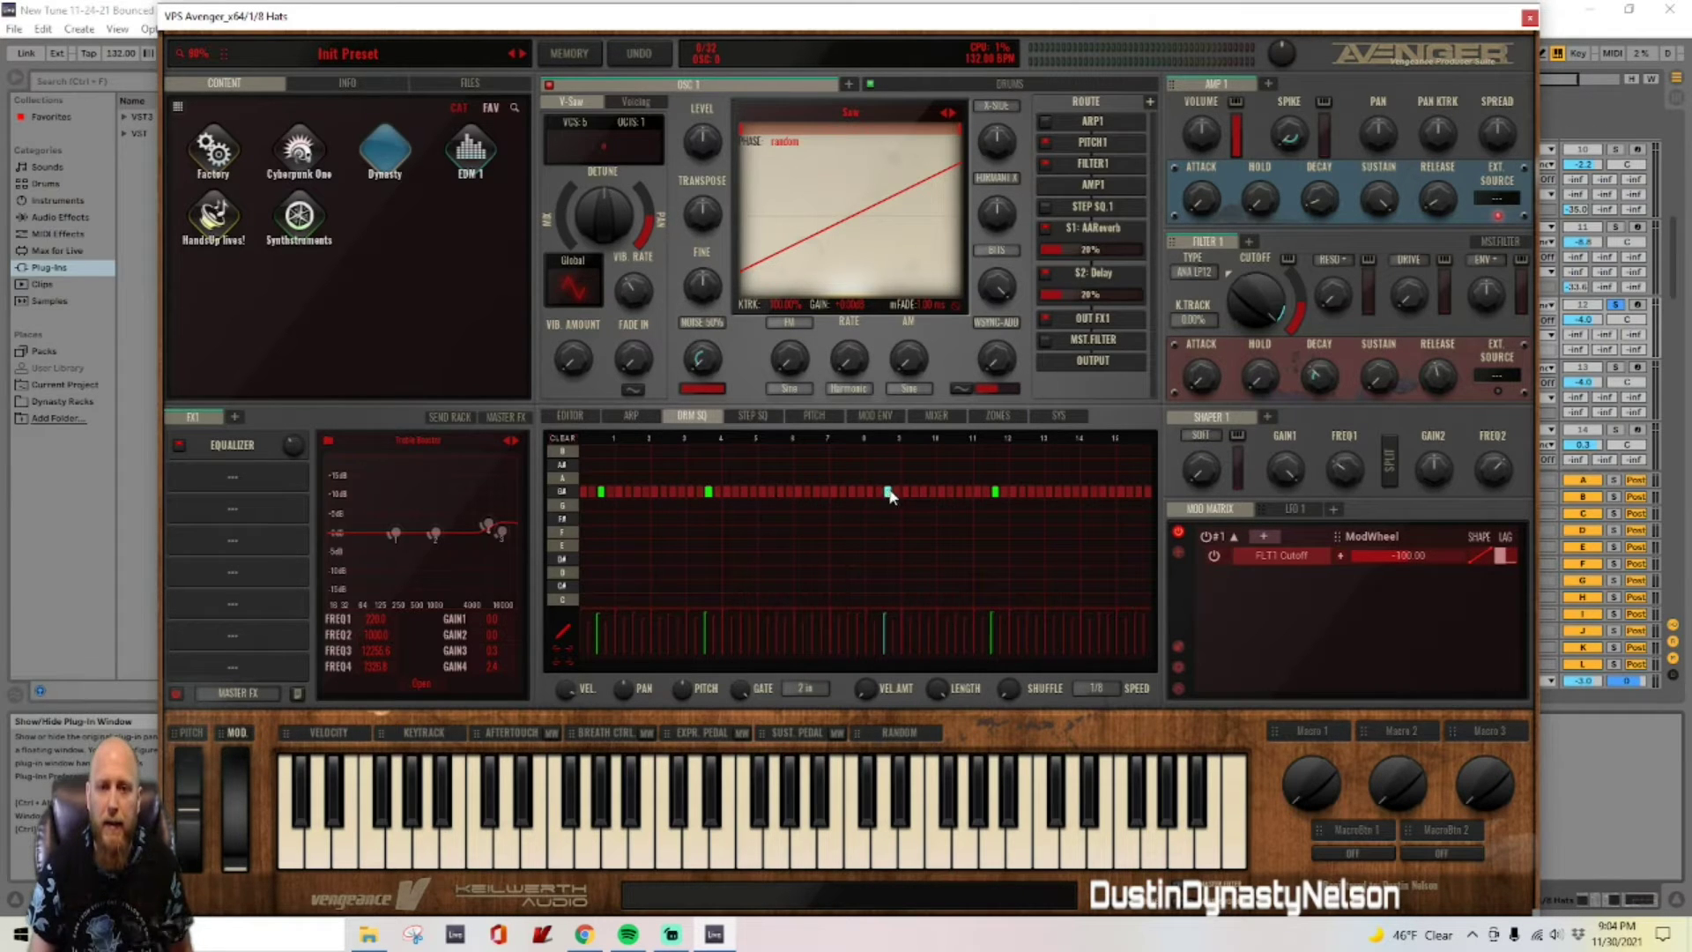
click(996, 491)
key(space)
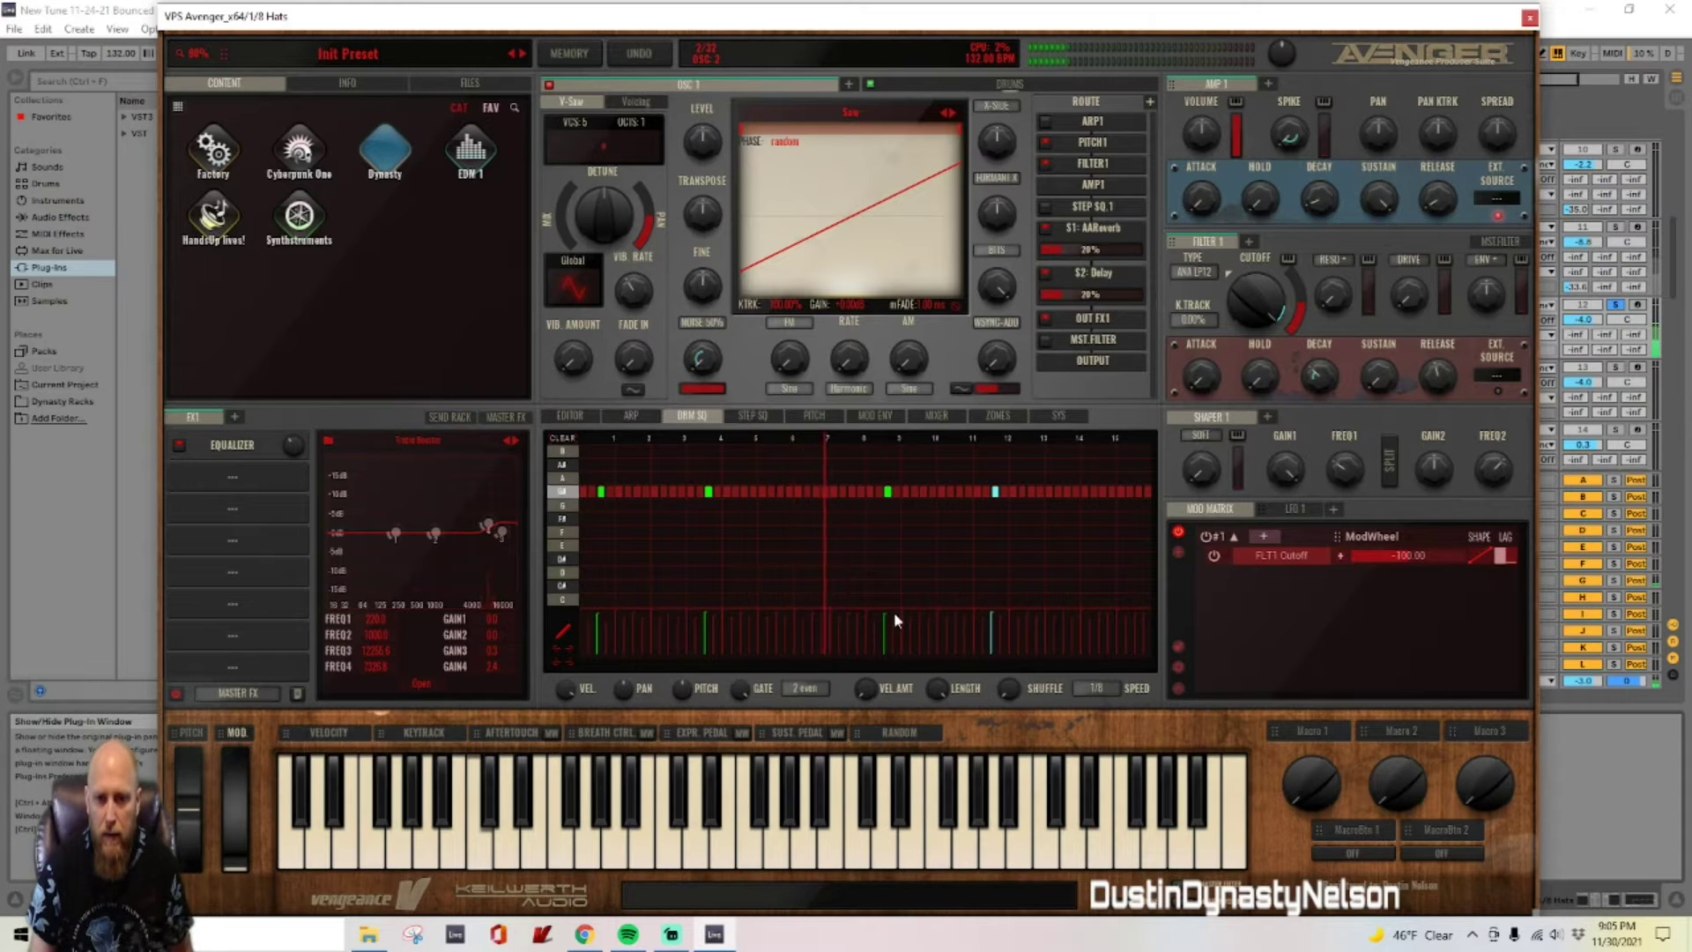
key(space)
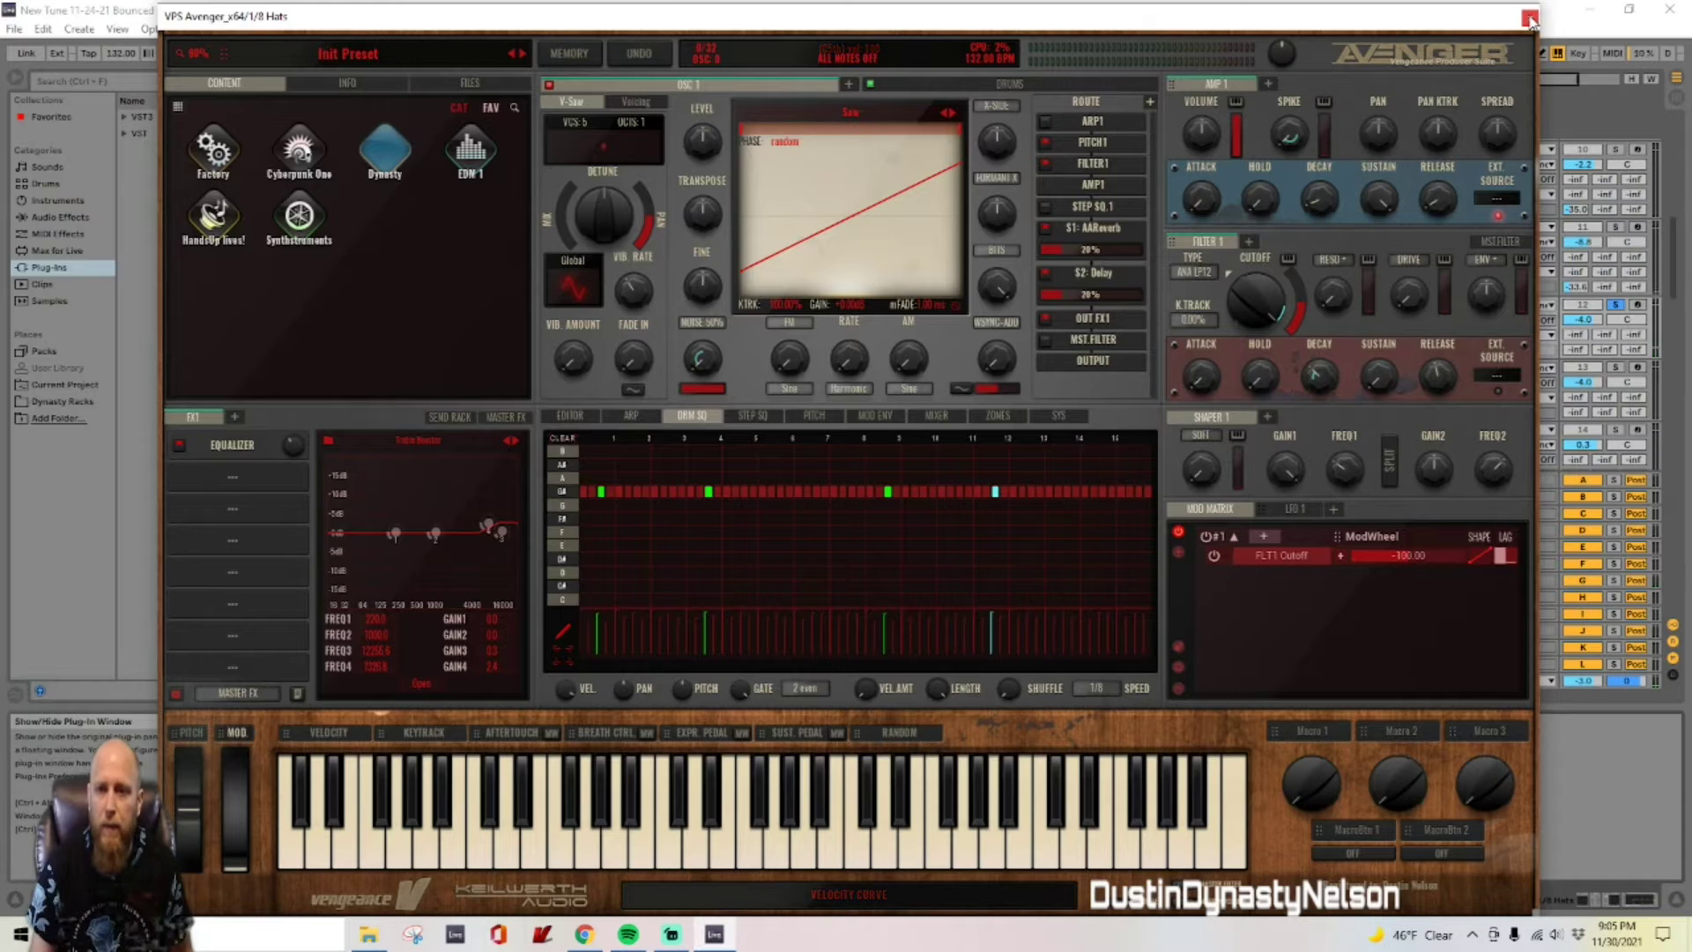
click(1531, 17)
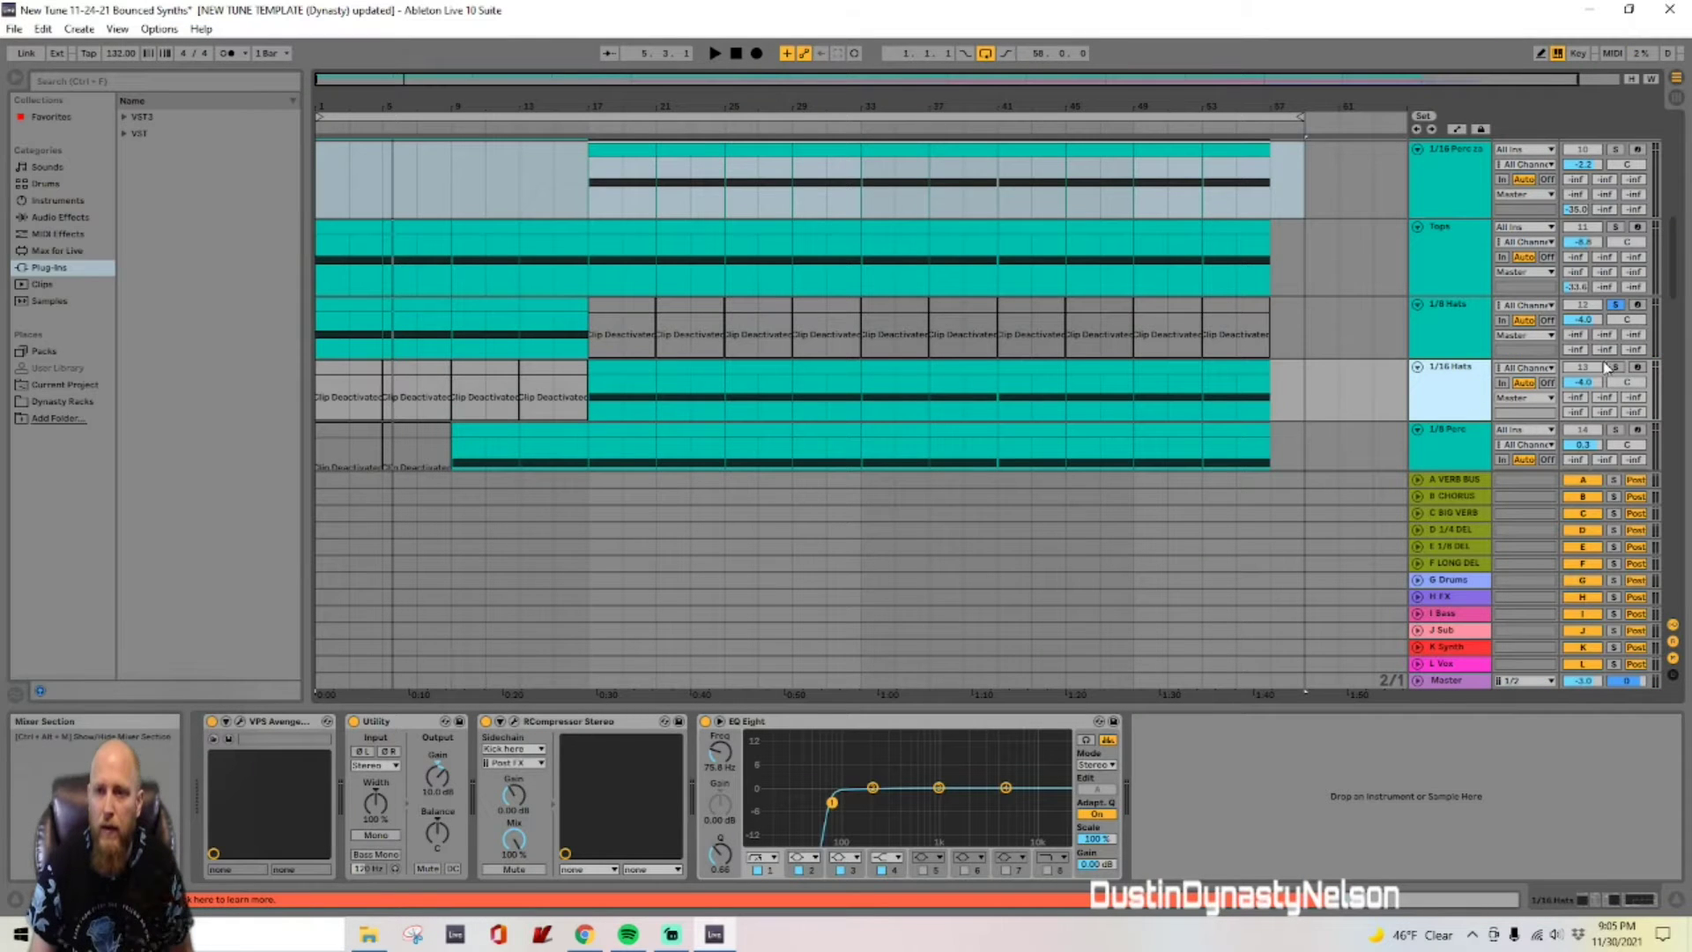
Step: Switch the solo from 1/8 Hats to the 1/16 Hats track and audition it from bar 17
click(1616, 367)
click(640, 399)
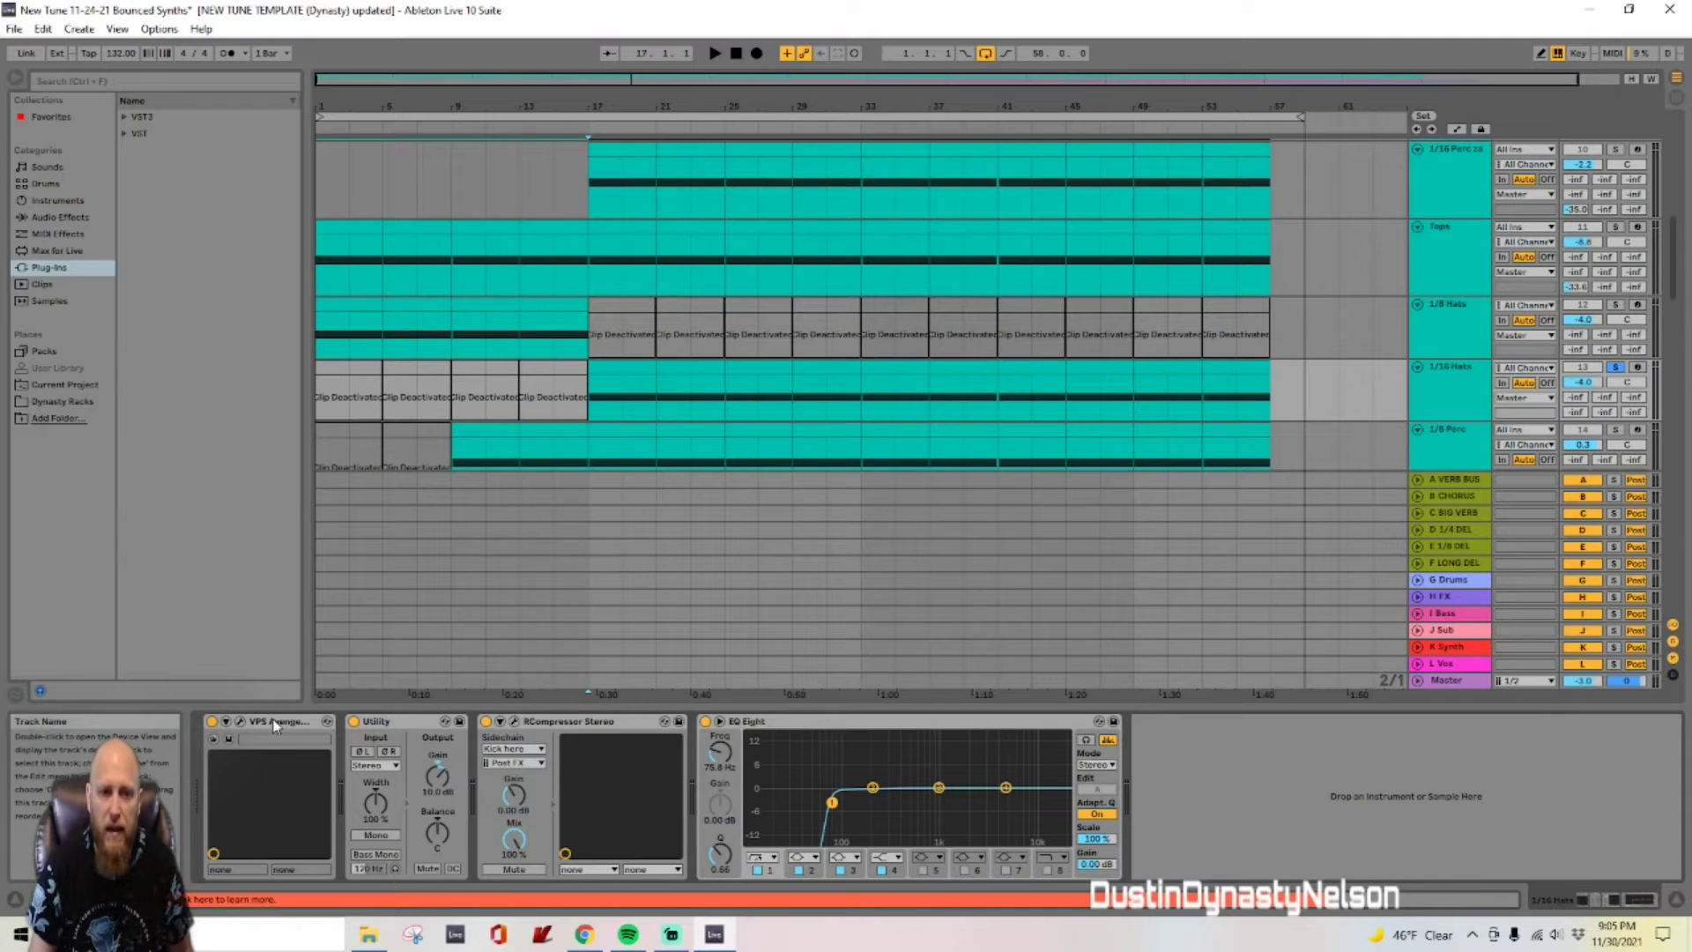
key(space)
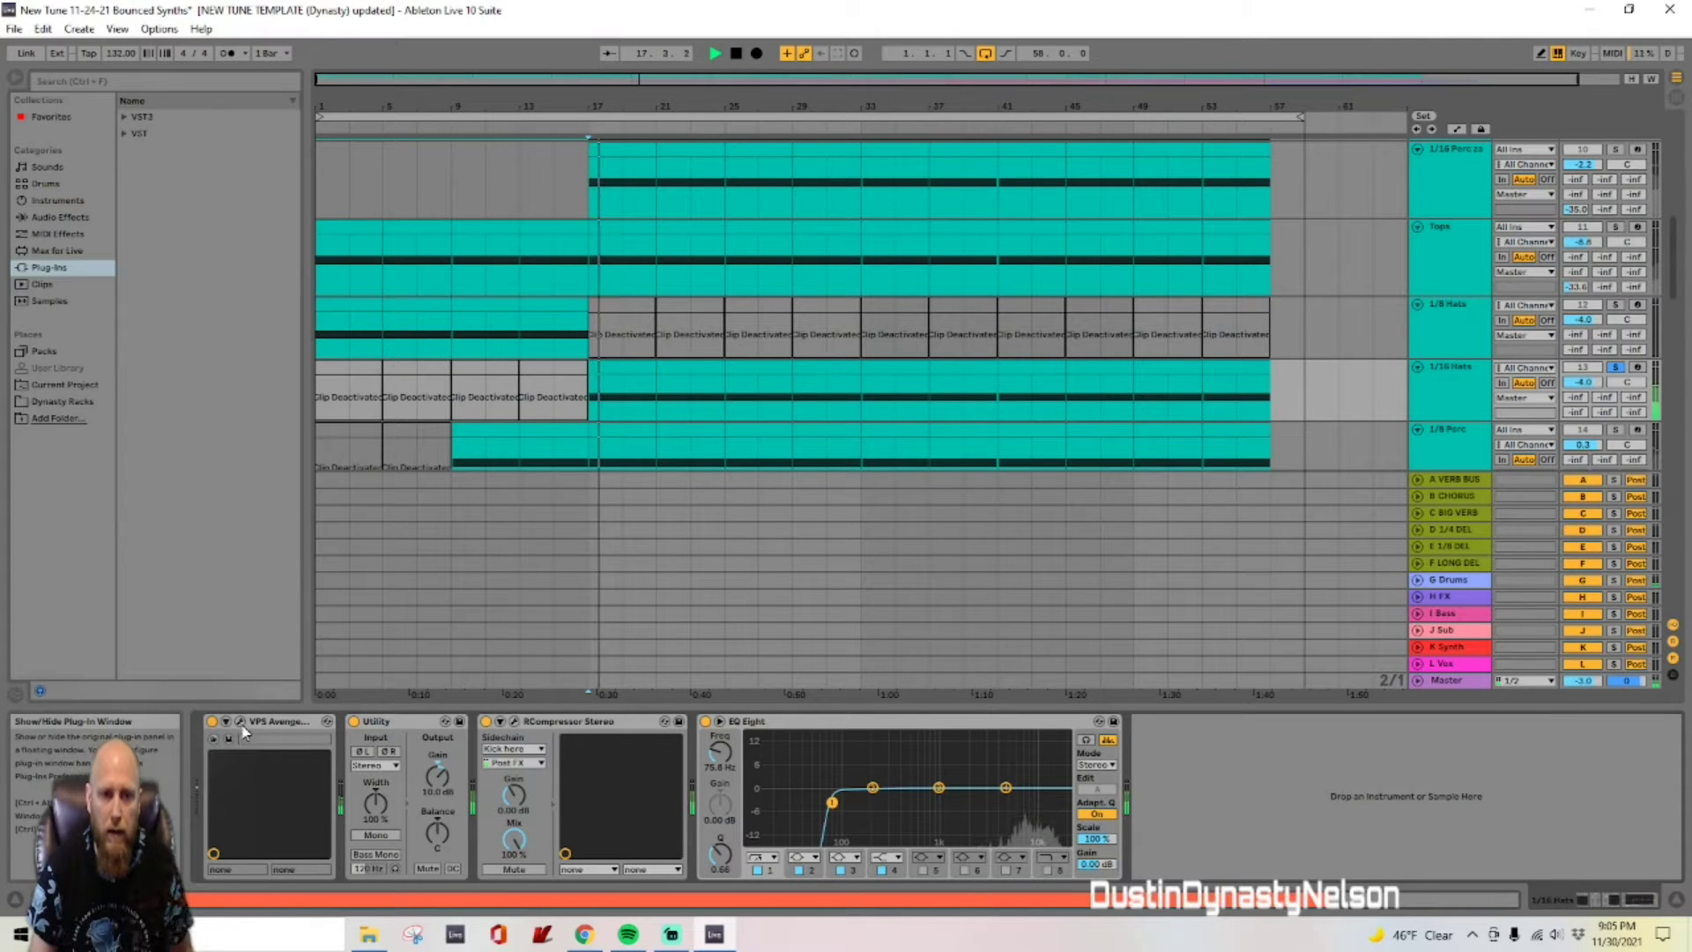
Step: Open the 1/16 Hats track's VPS Avenger, check the first active step's roll in the drum sequencer, and play the pattern
click(239, 722)
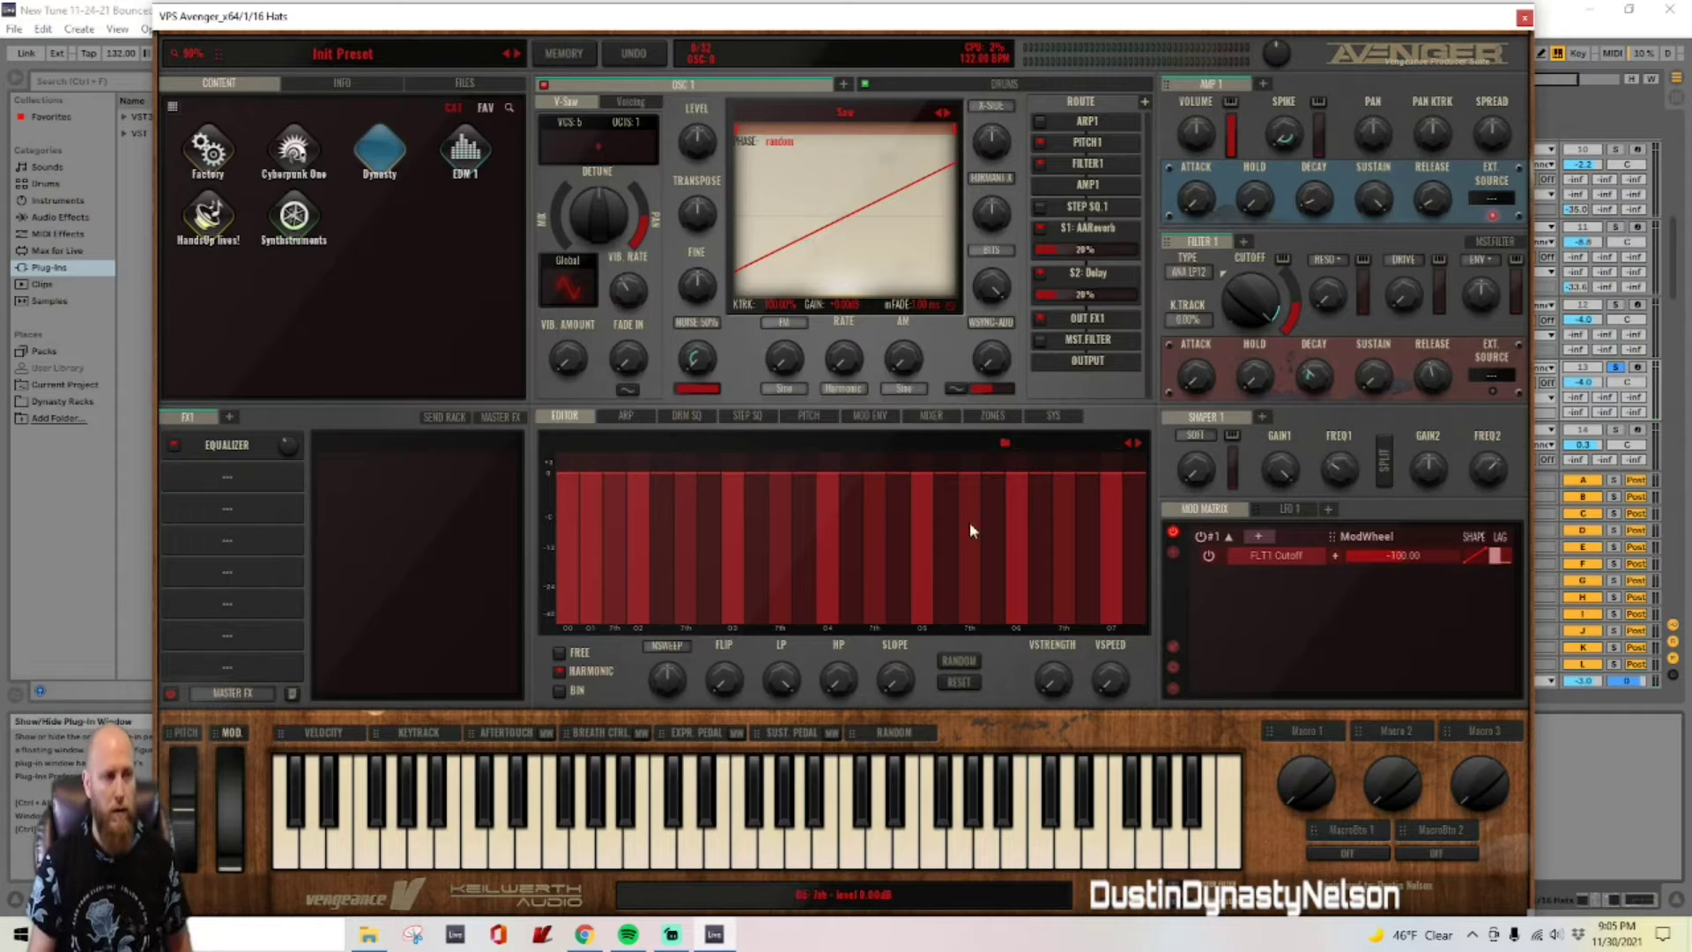
click(686, 418)
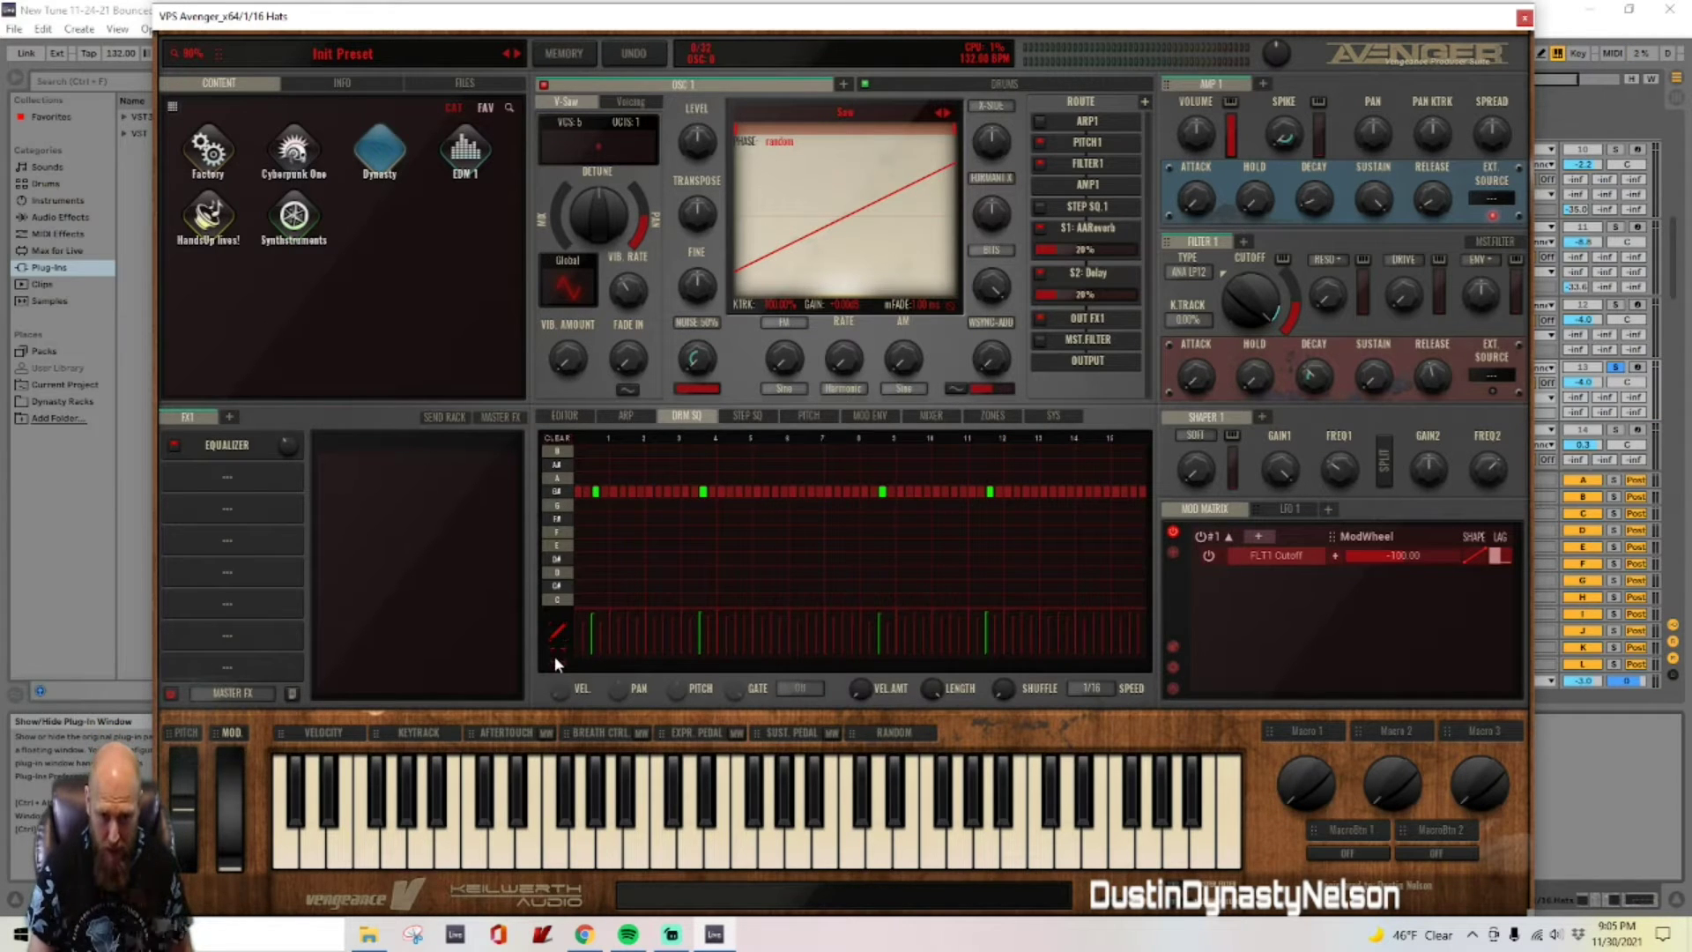
click(595, 492)
key(space)
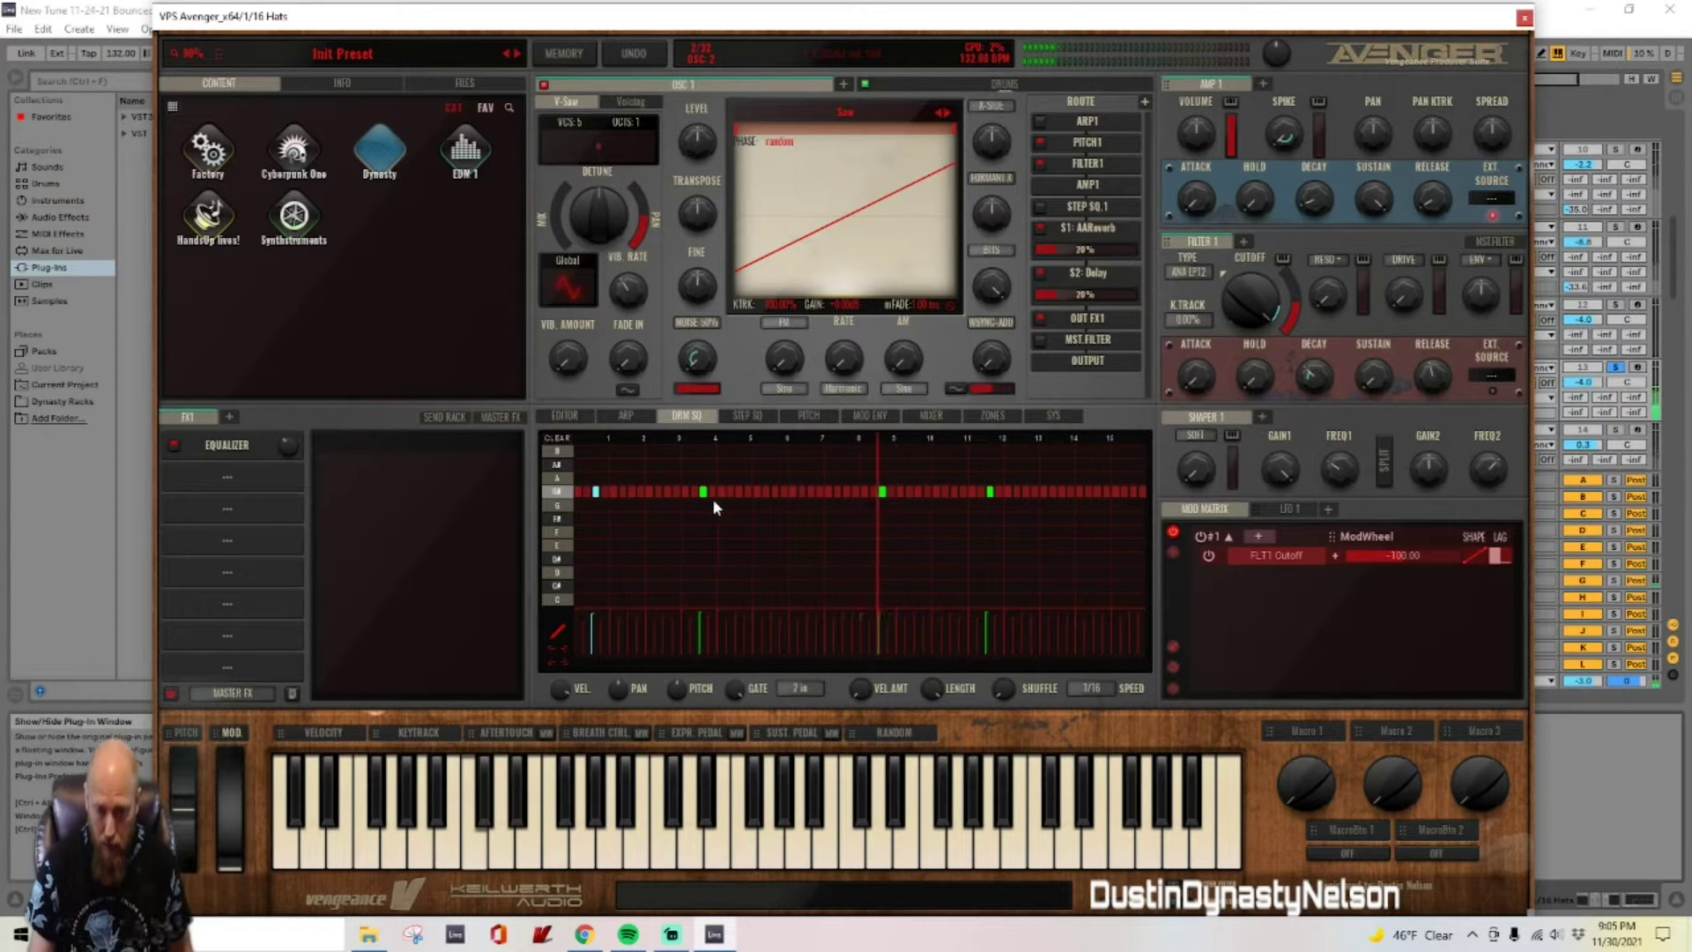
key(space)
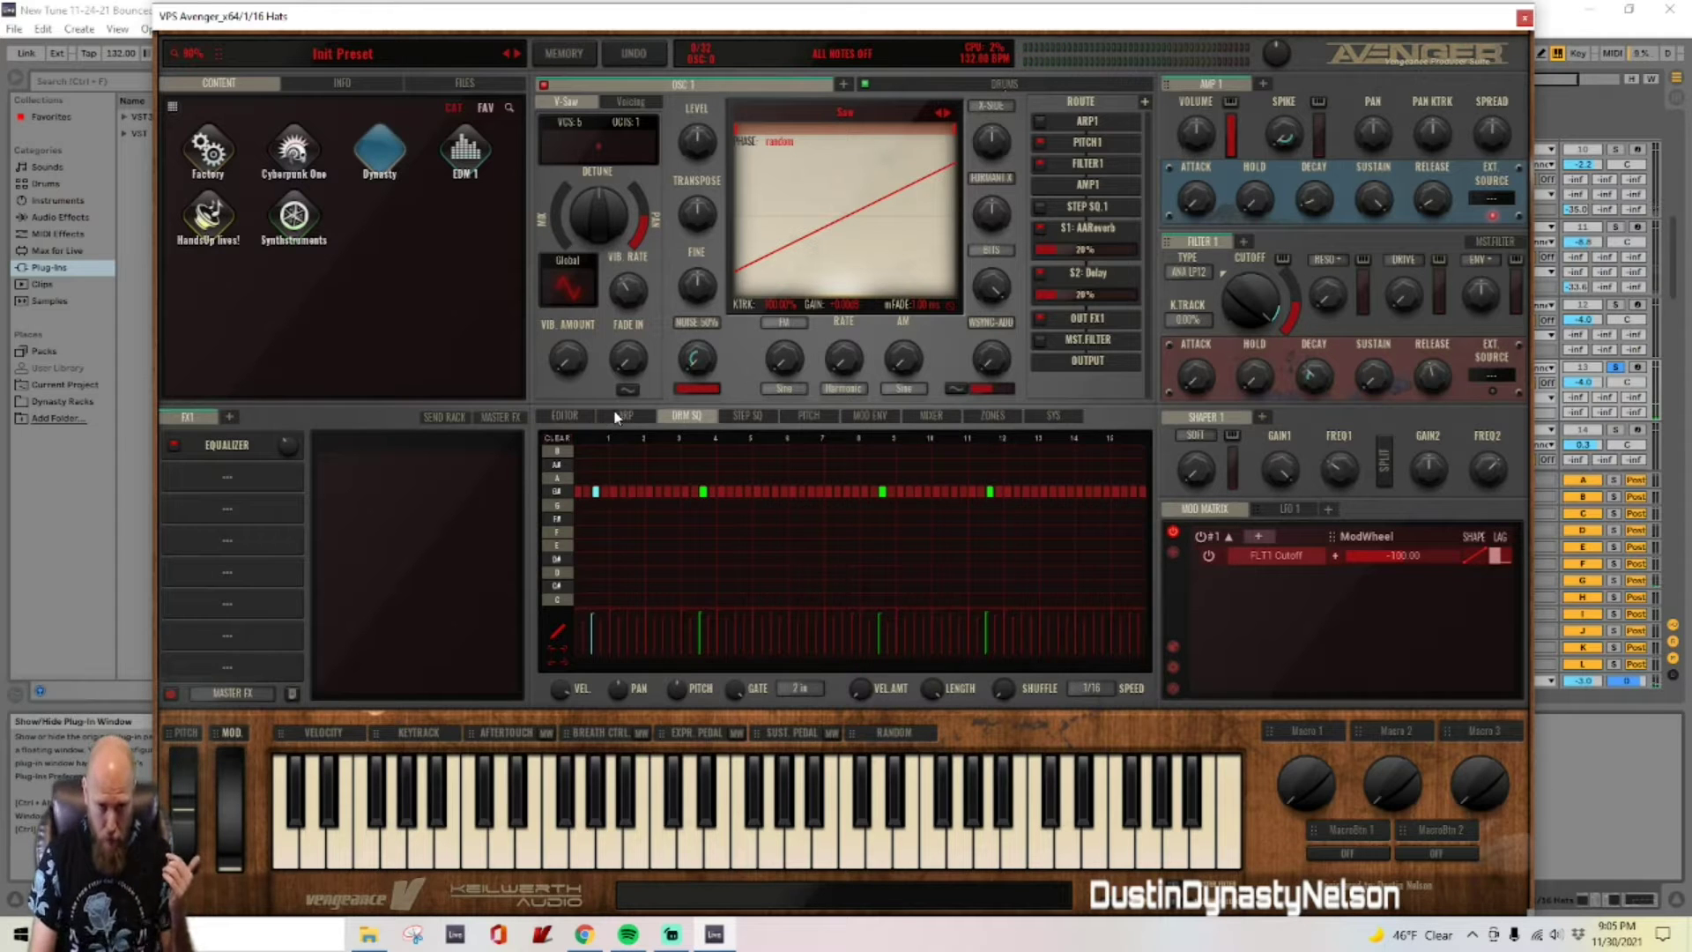
Step: Show the 1/16 Hats drum kit and view Closed Hihat 2 in the sample editor
click(1005, 83)
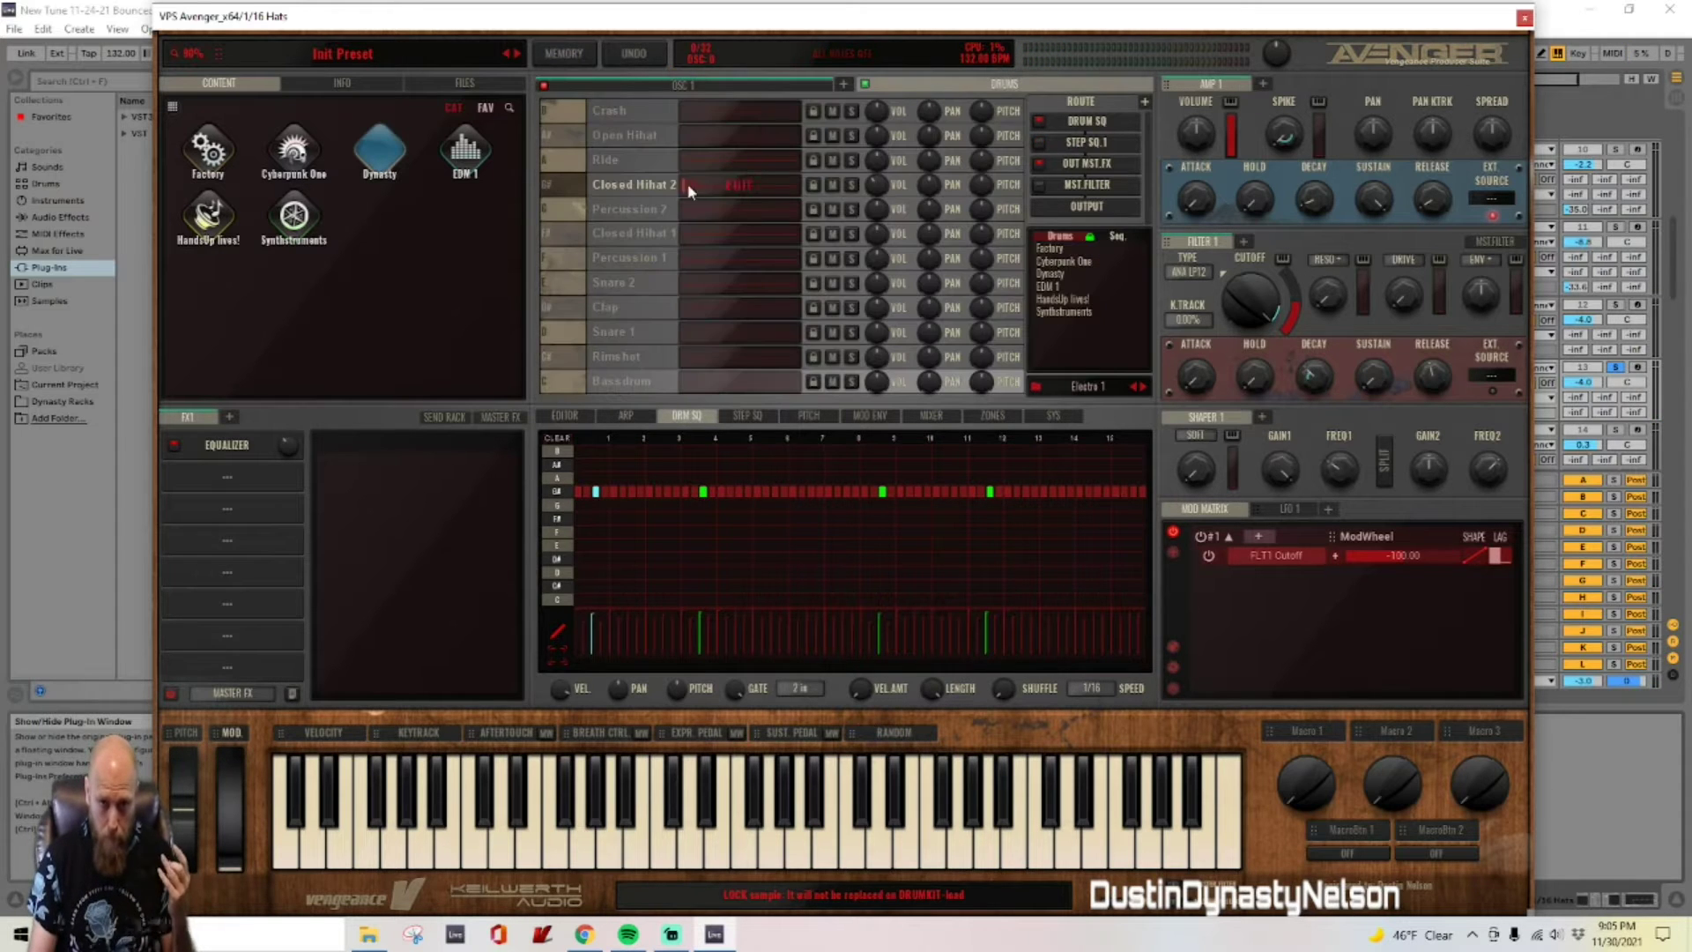
click(626, 185)
click(740, 185)
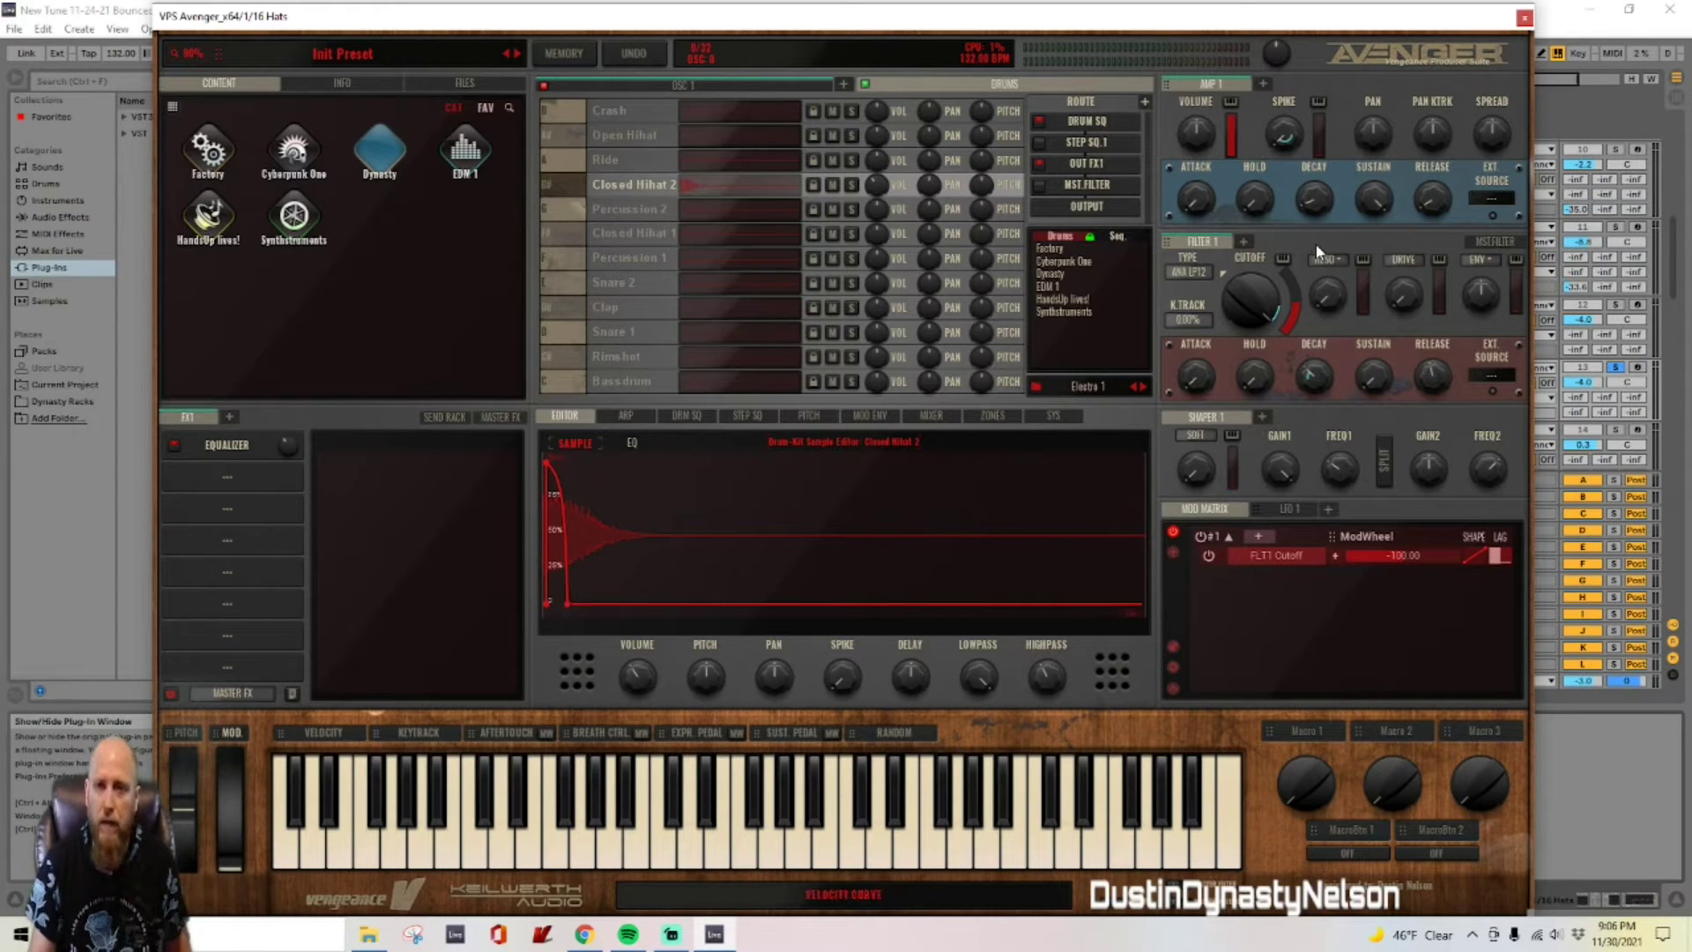
Step: Return to the 1/16 Hats drum sequencer pattern, play it, and close Avenger
click(689, 417)
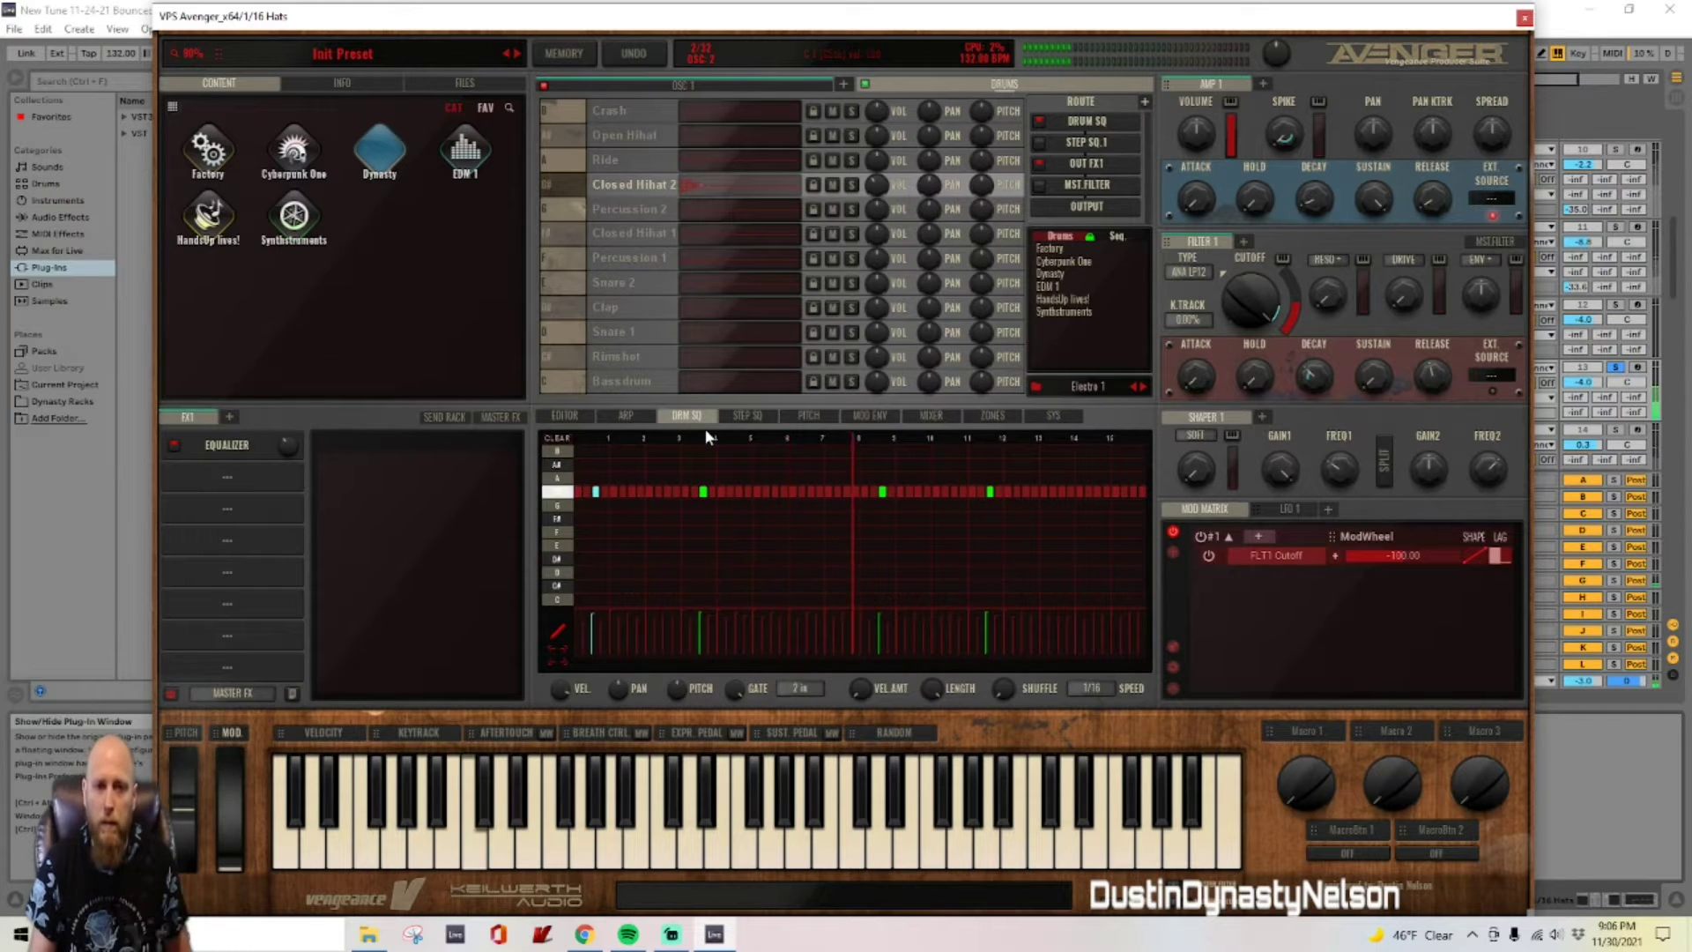
key(space)
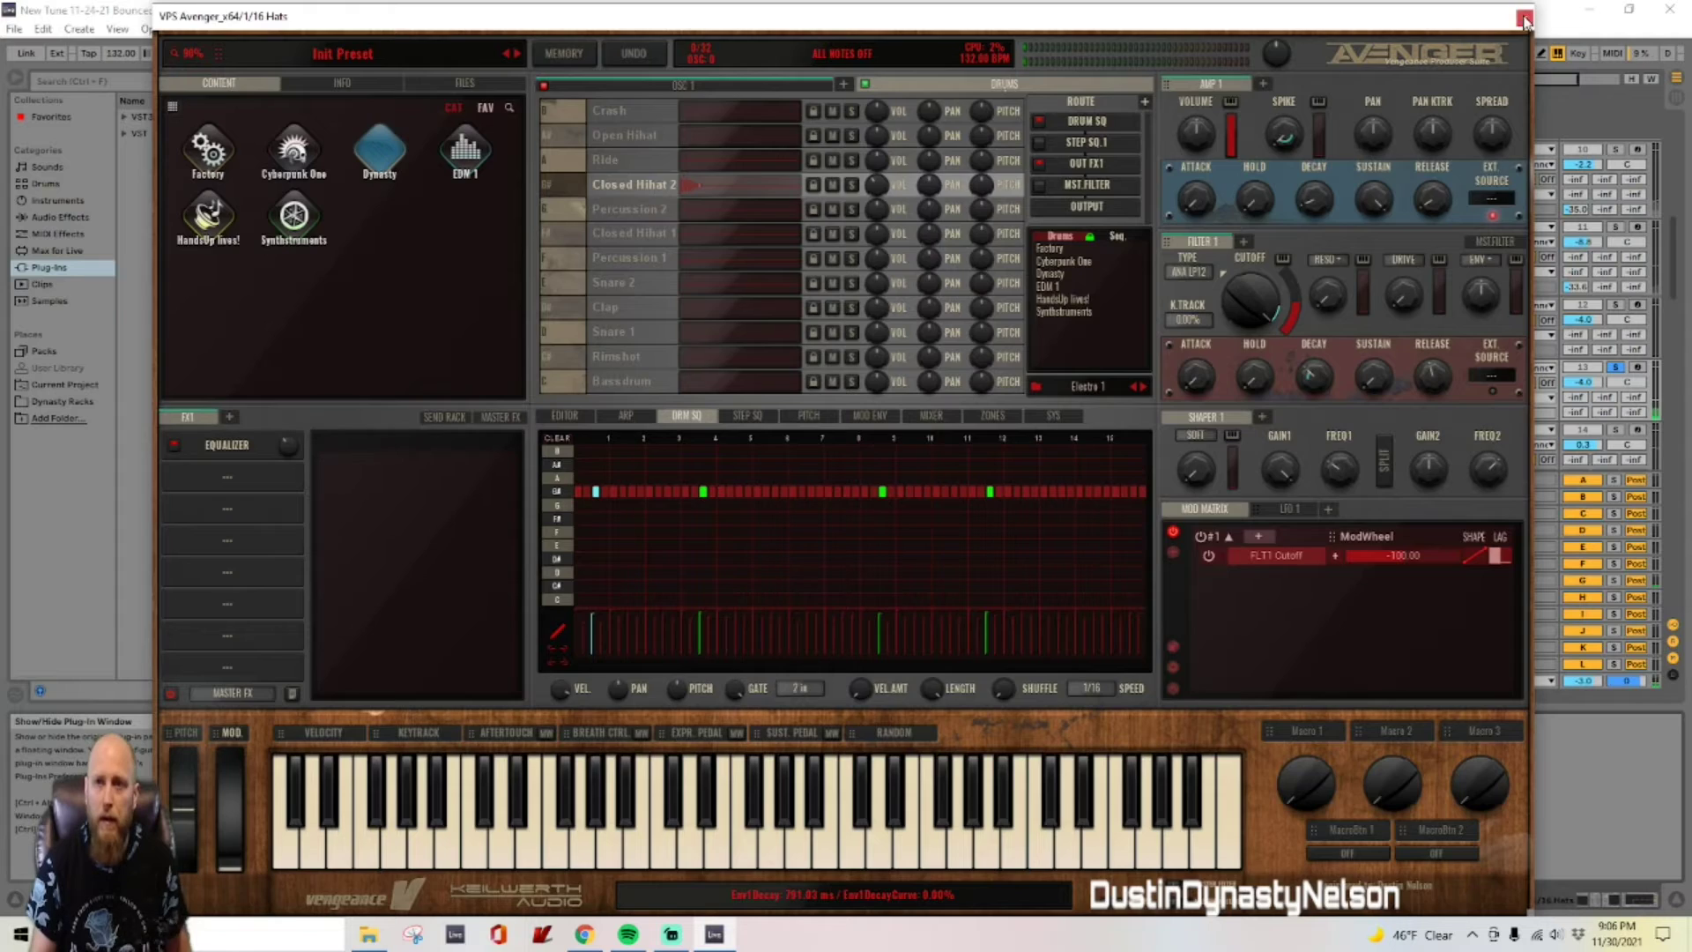
click(1524, 18)
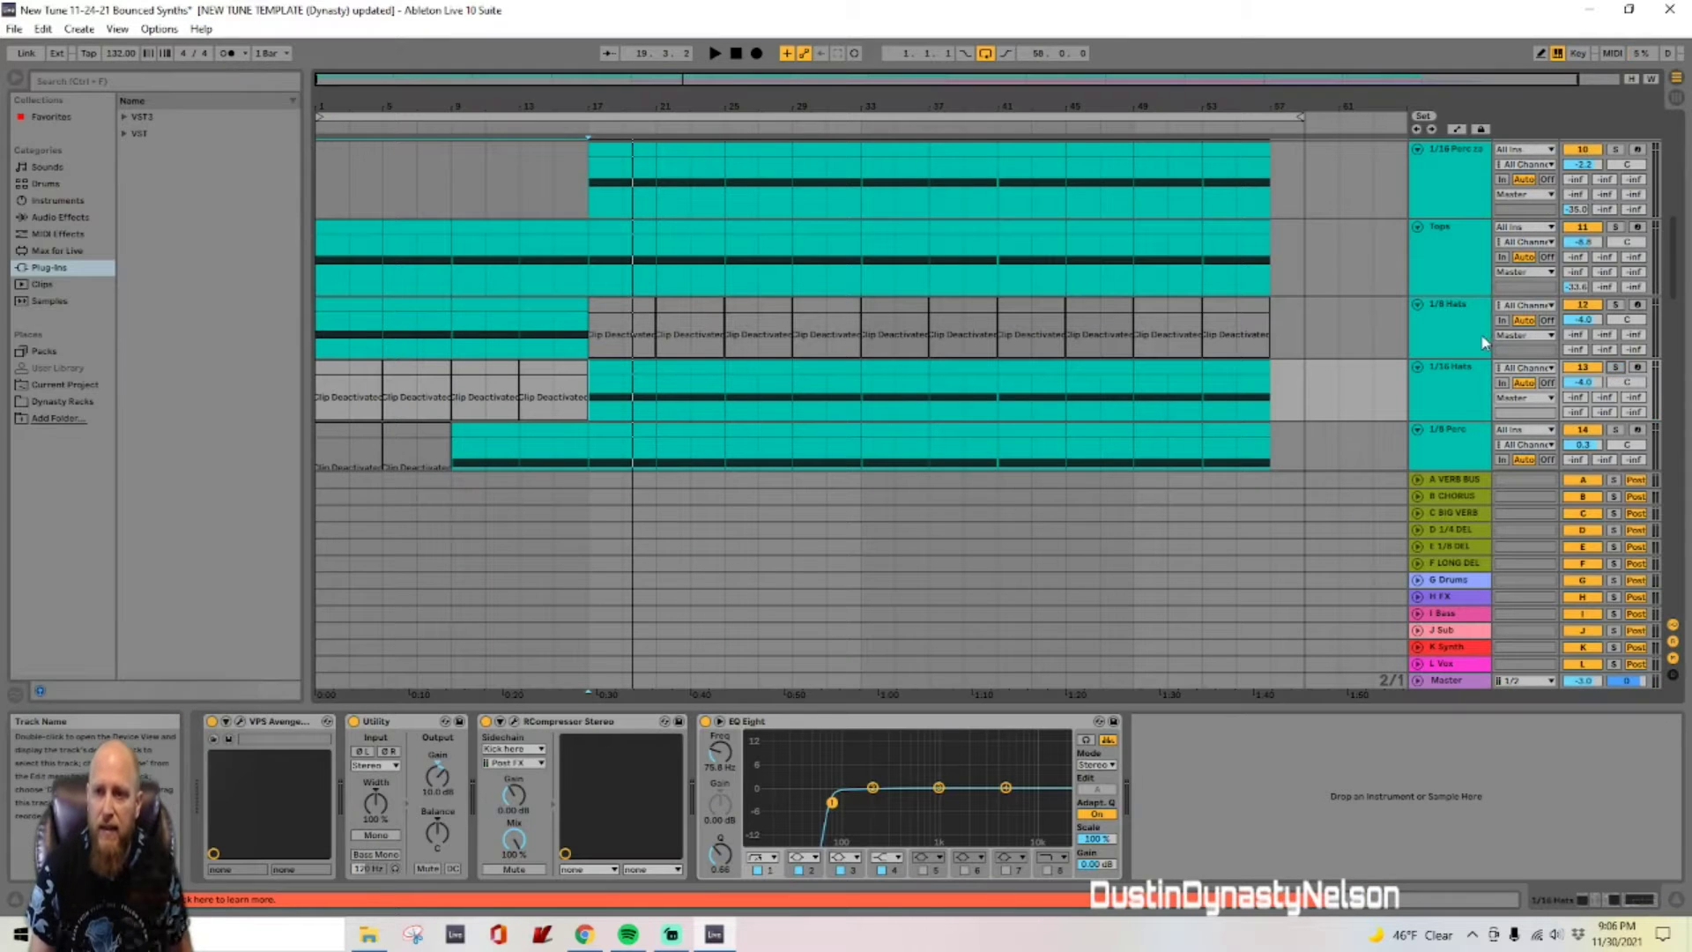
Step: Select and solo the 1/8 Perc track below 1/16 Hats and audition it from bar 9
scroll(1475, 346, down, 7)
click(1460, 341)
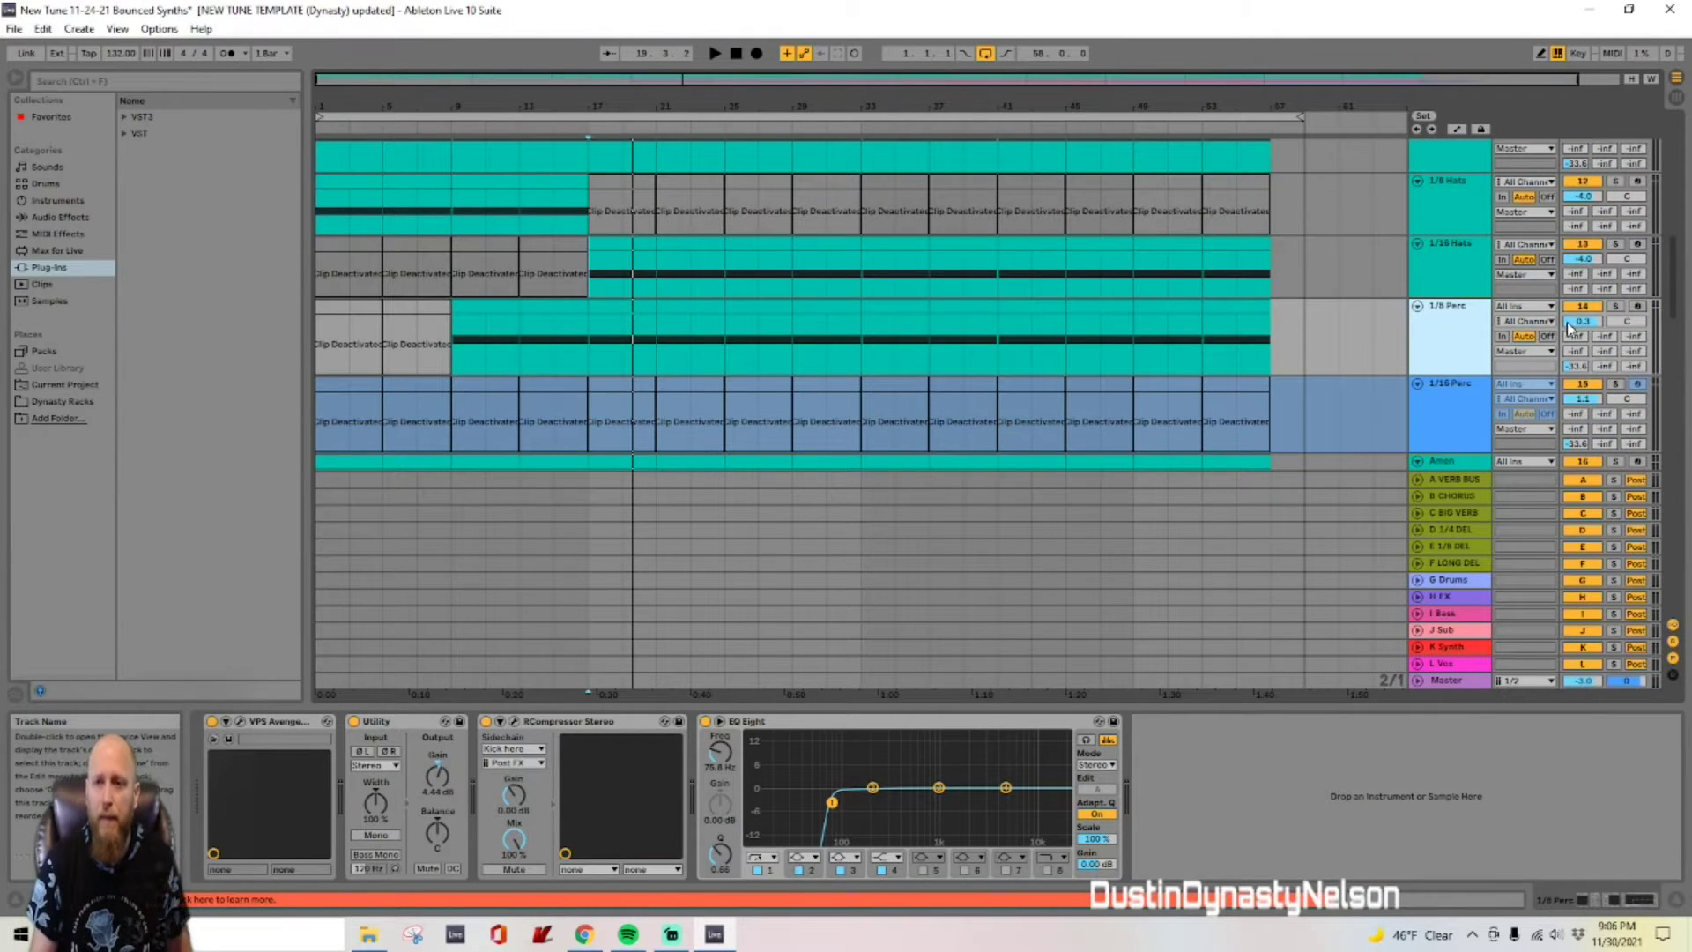
click(462, 353)
key(space)
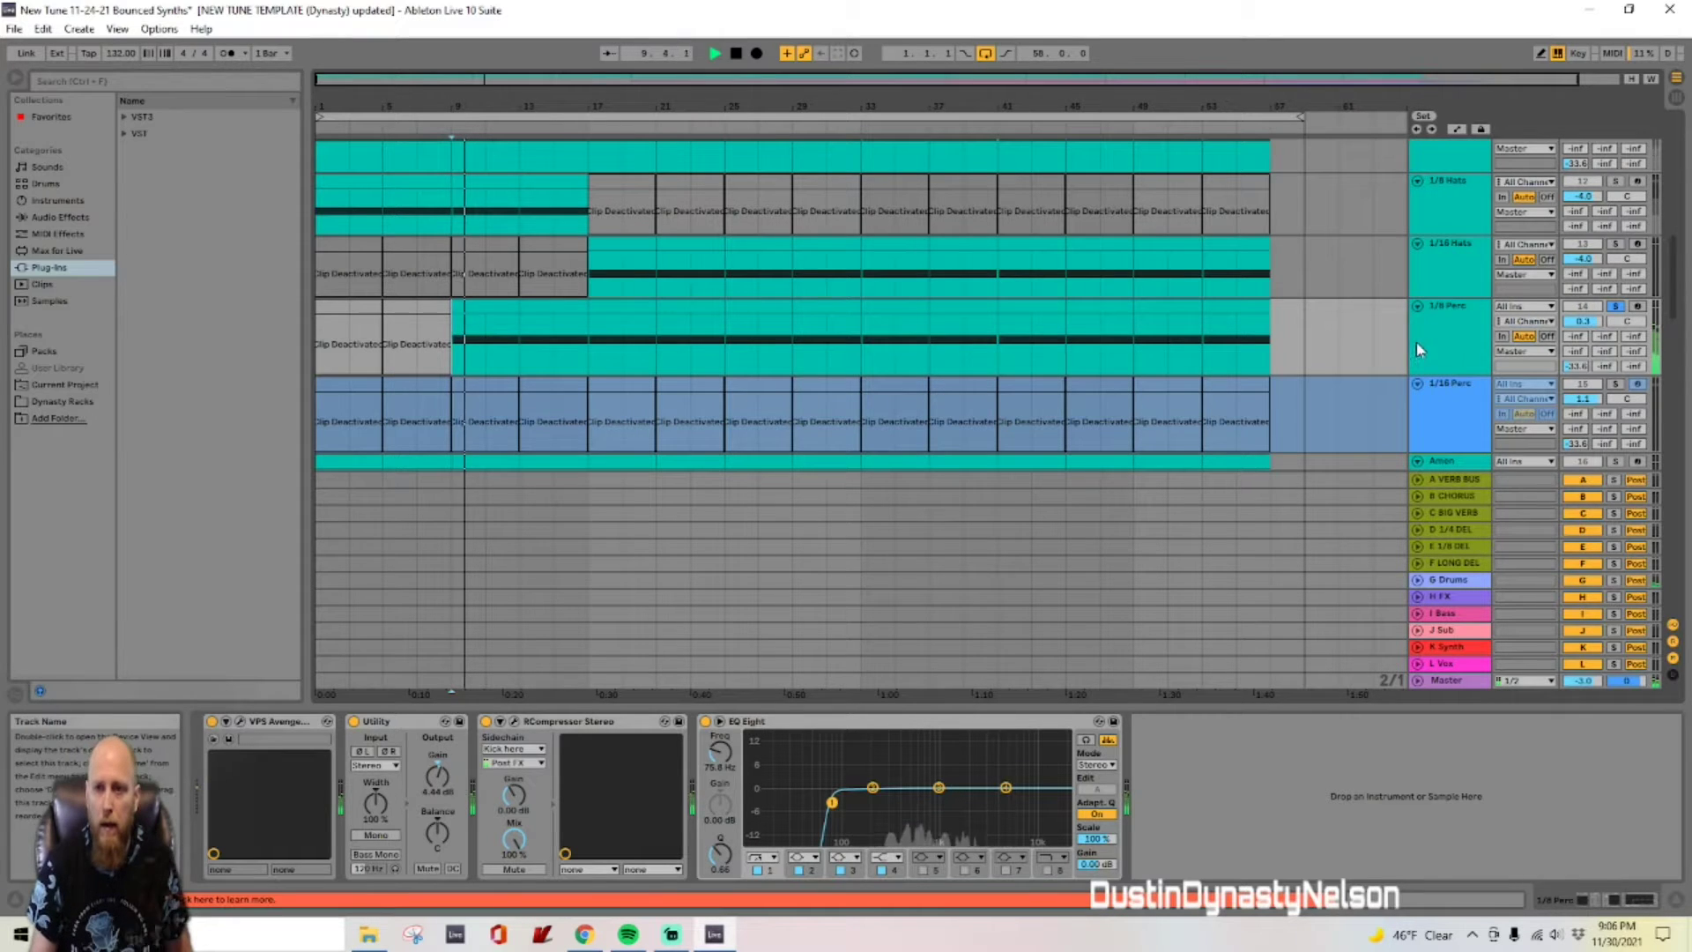
key(space)
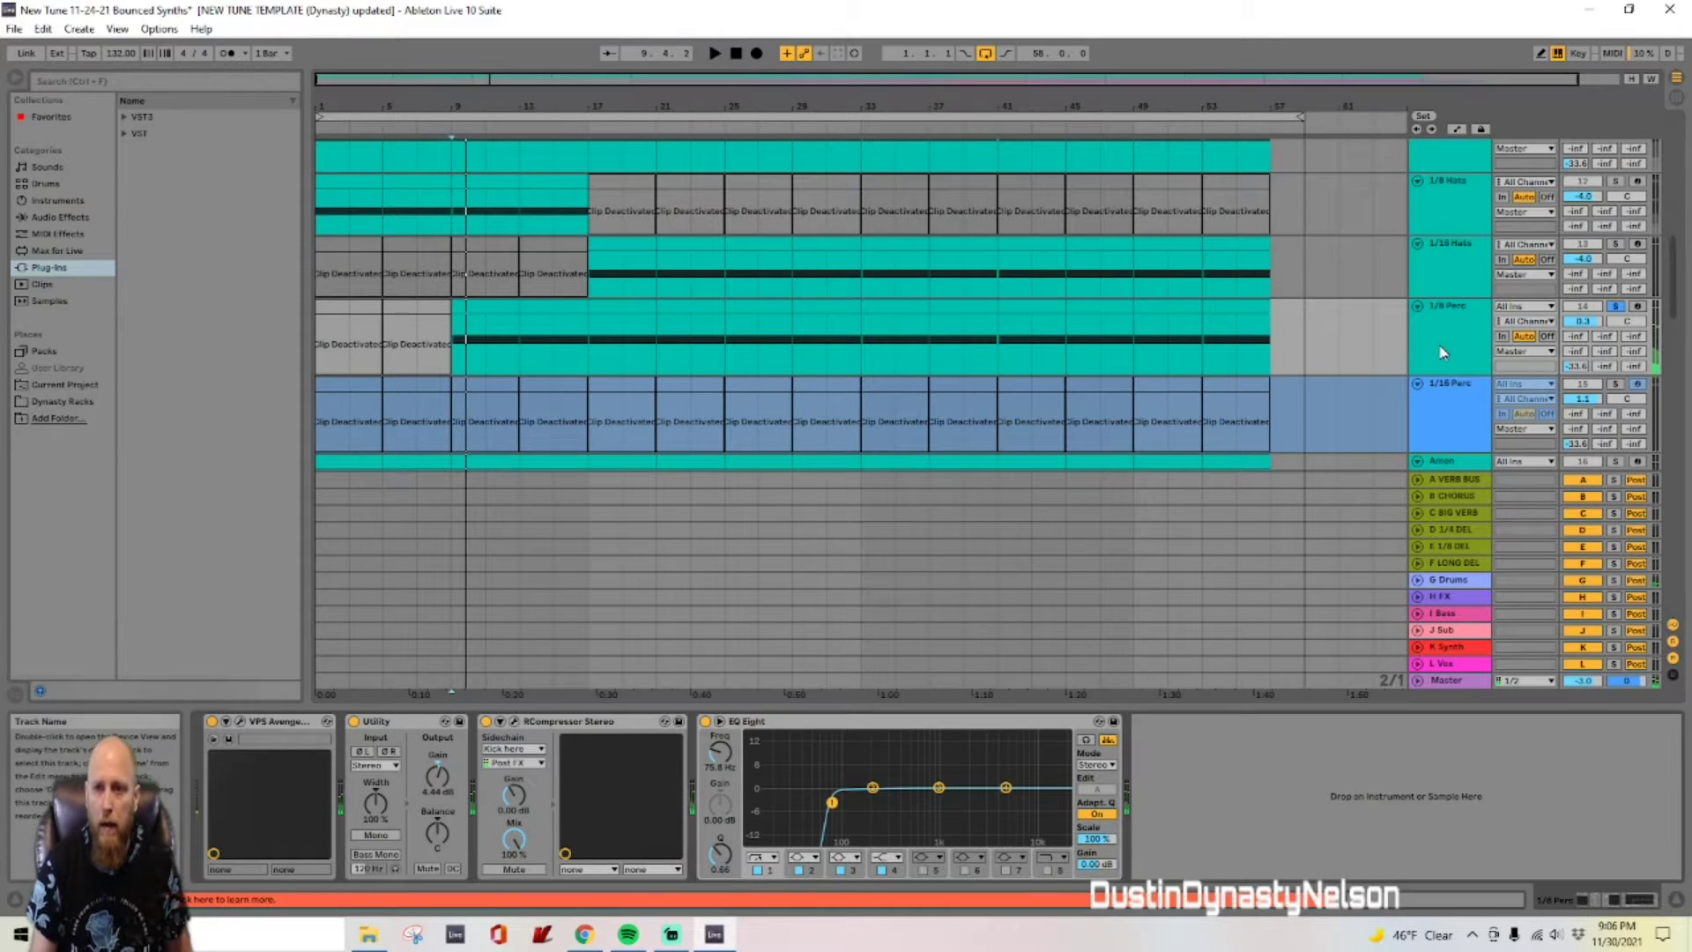
Step: Open the 1/8 Perc track's VPS Avenger, view its arpeggiator and drum sequencer, and play the pattern
click(240, 722)
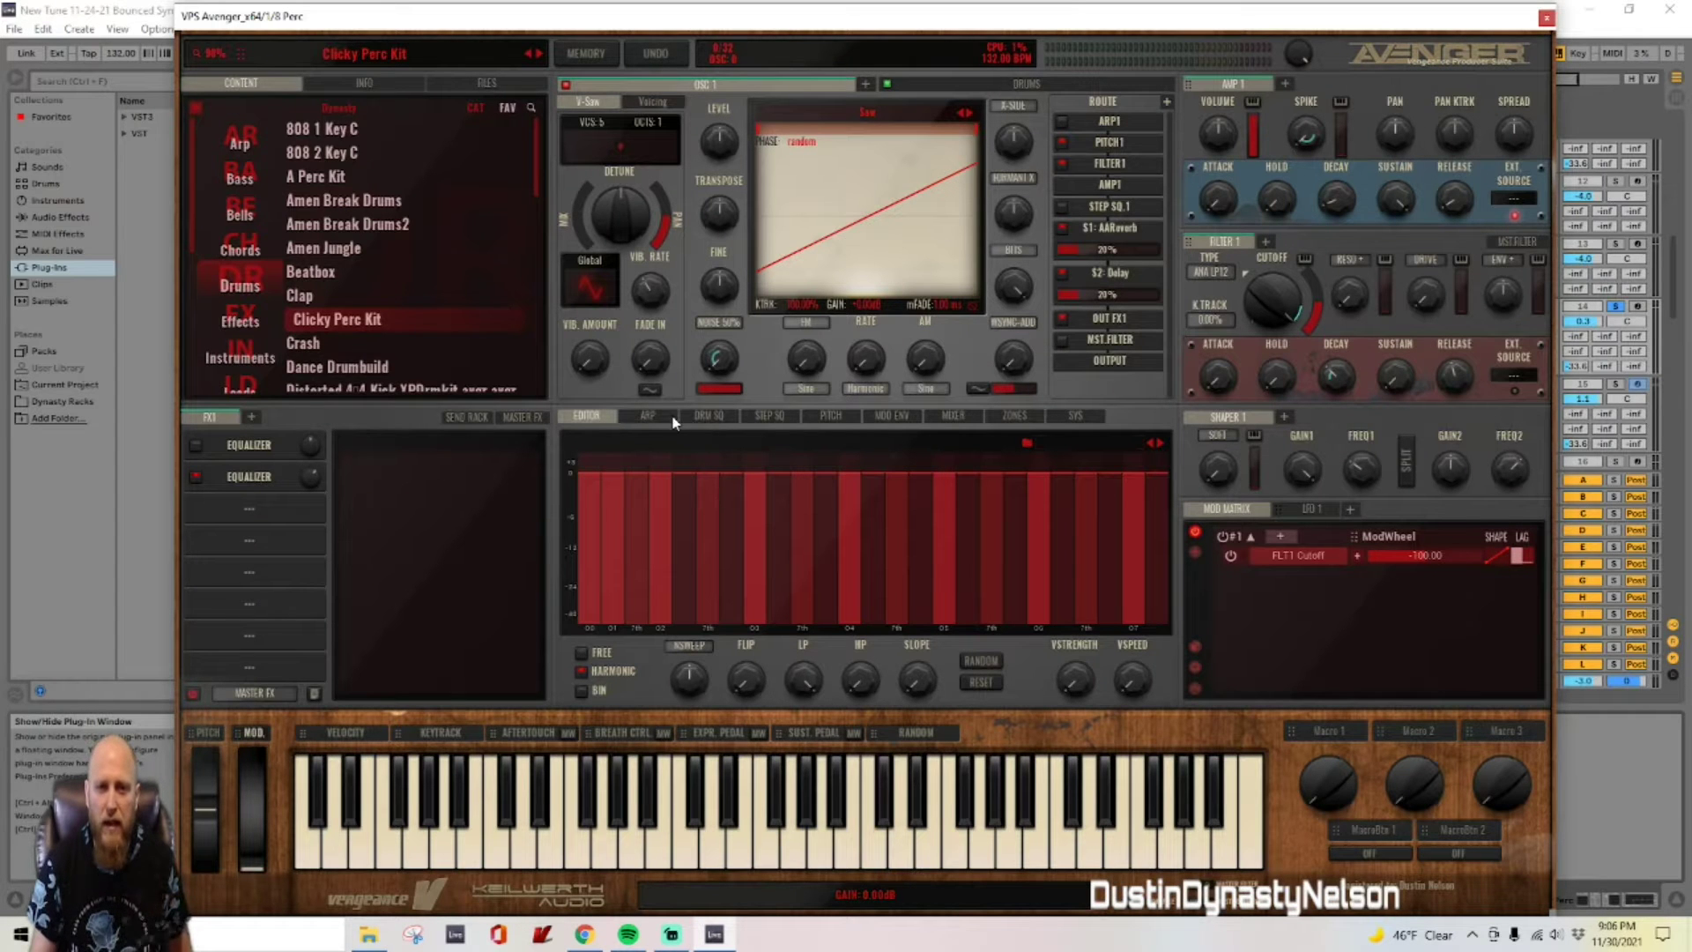
click(649, 416)
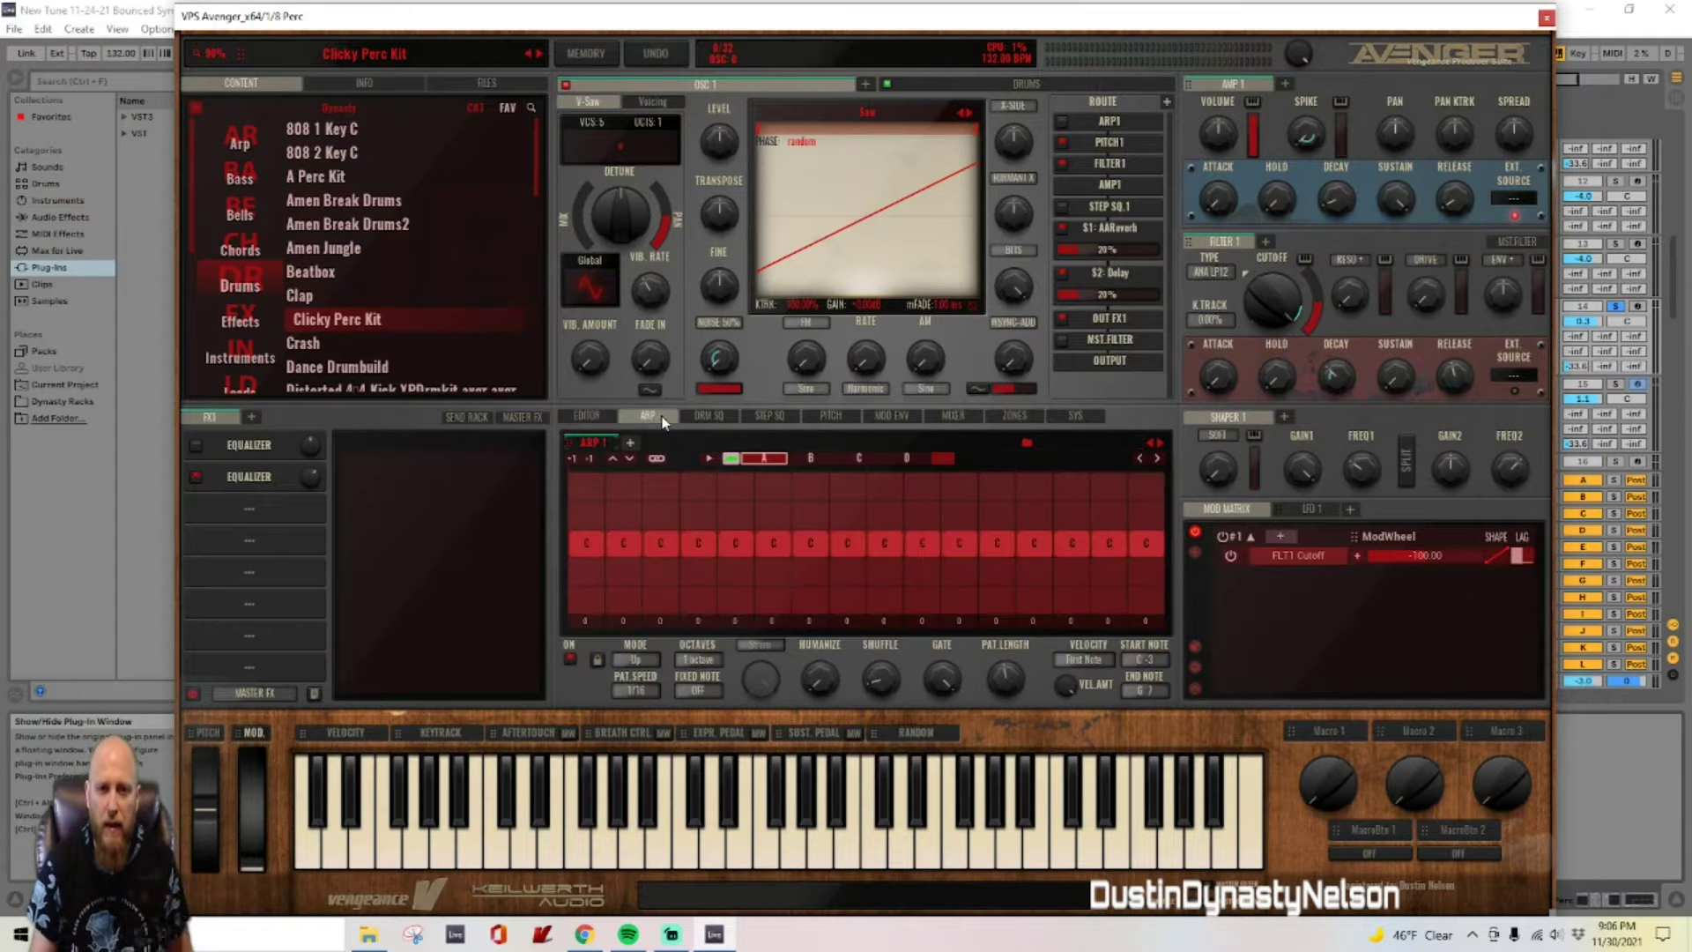
click(719, 416)
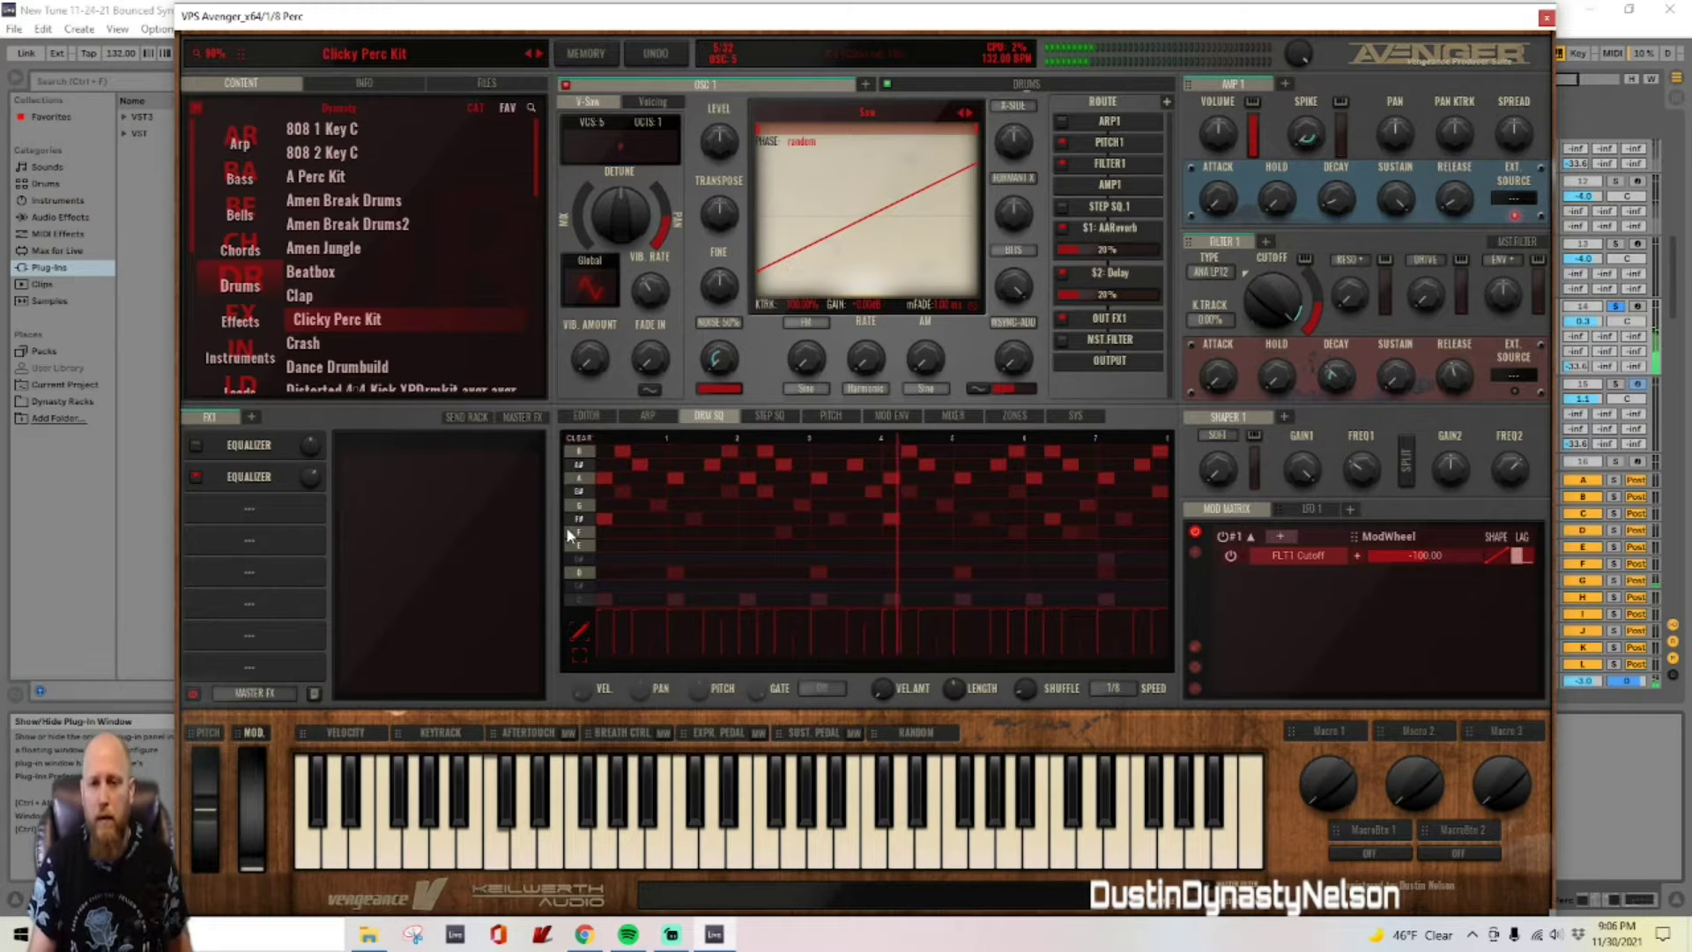
key(space)
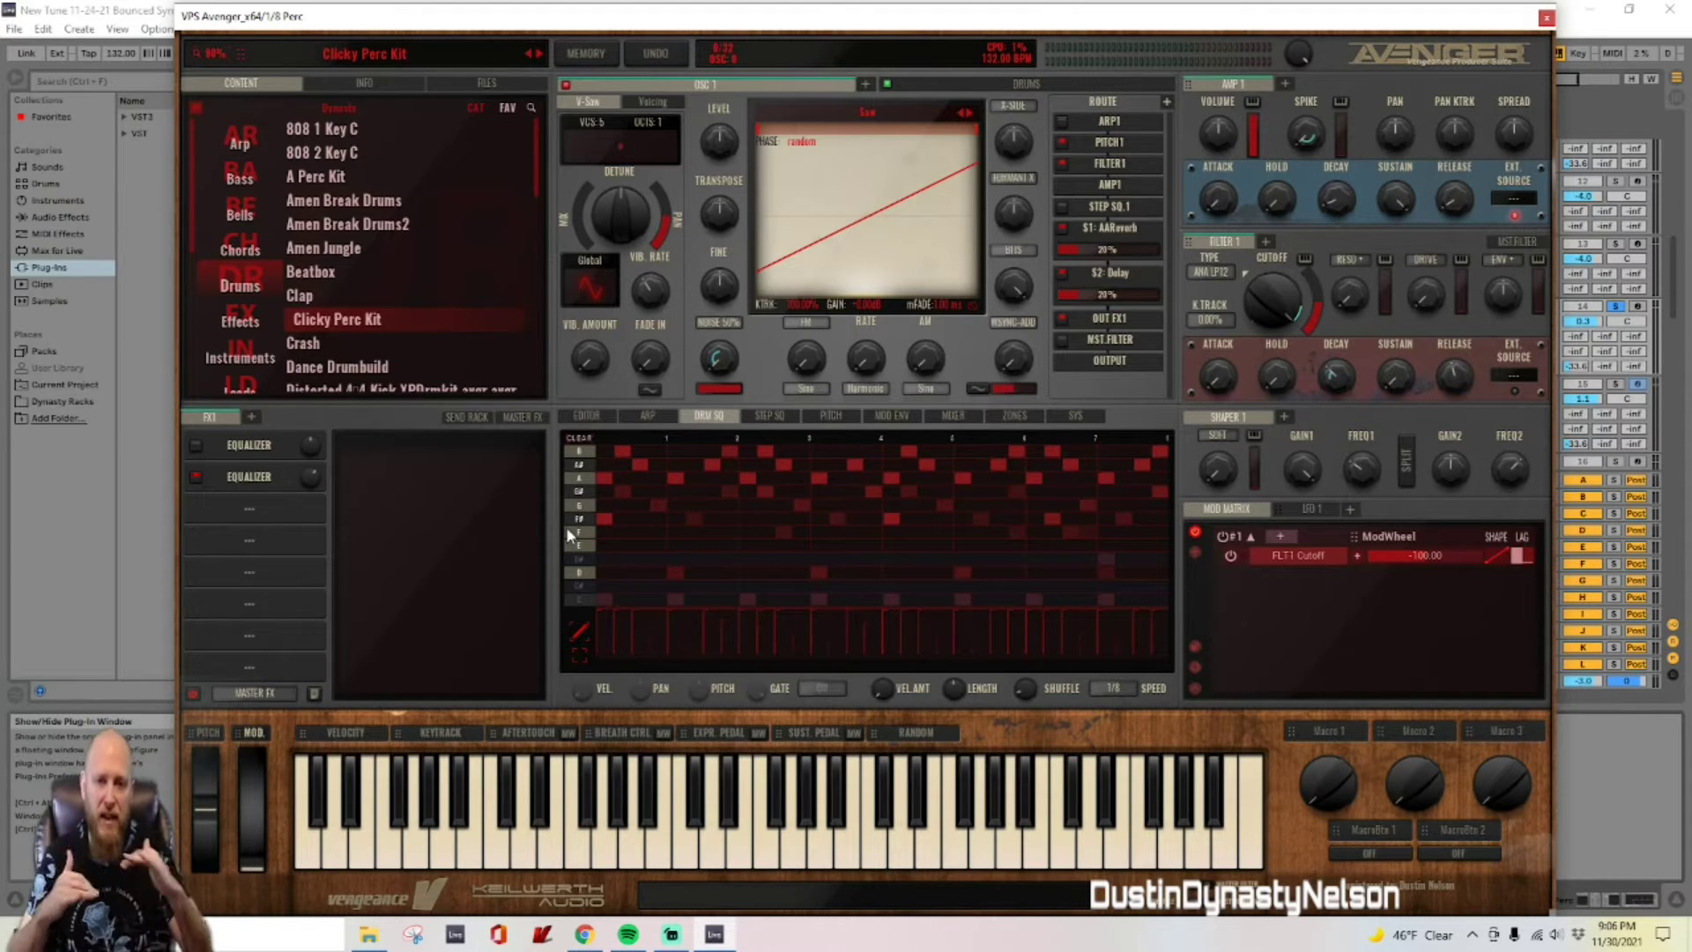
Step: View the second Equalizer in the 1/8 Perc track's Avenger, close the plug-in, and unsolo the track
click(246, 477)
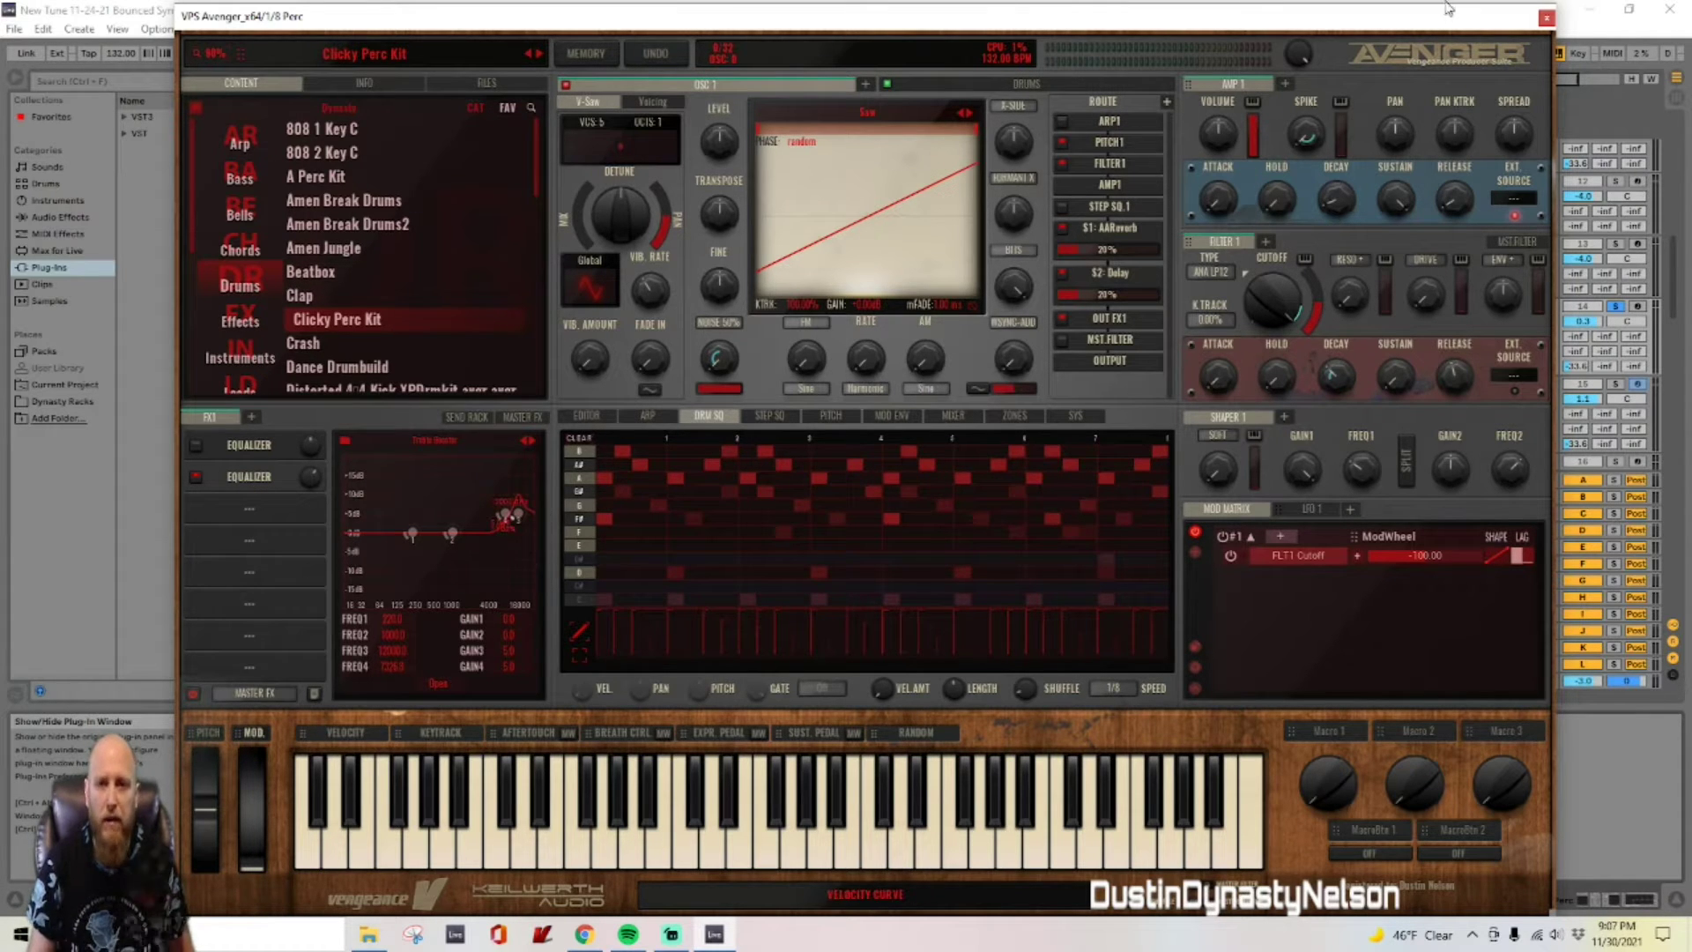
click(1547, 17)
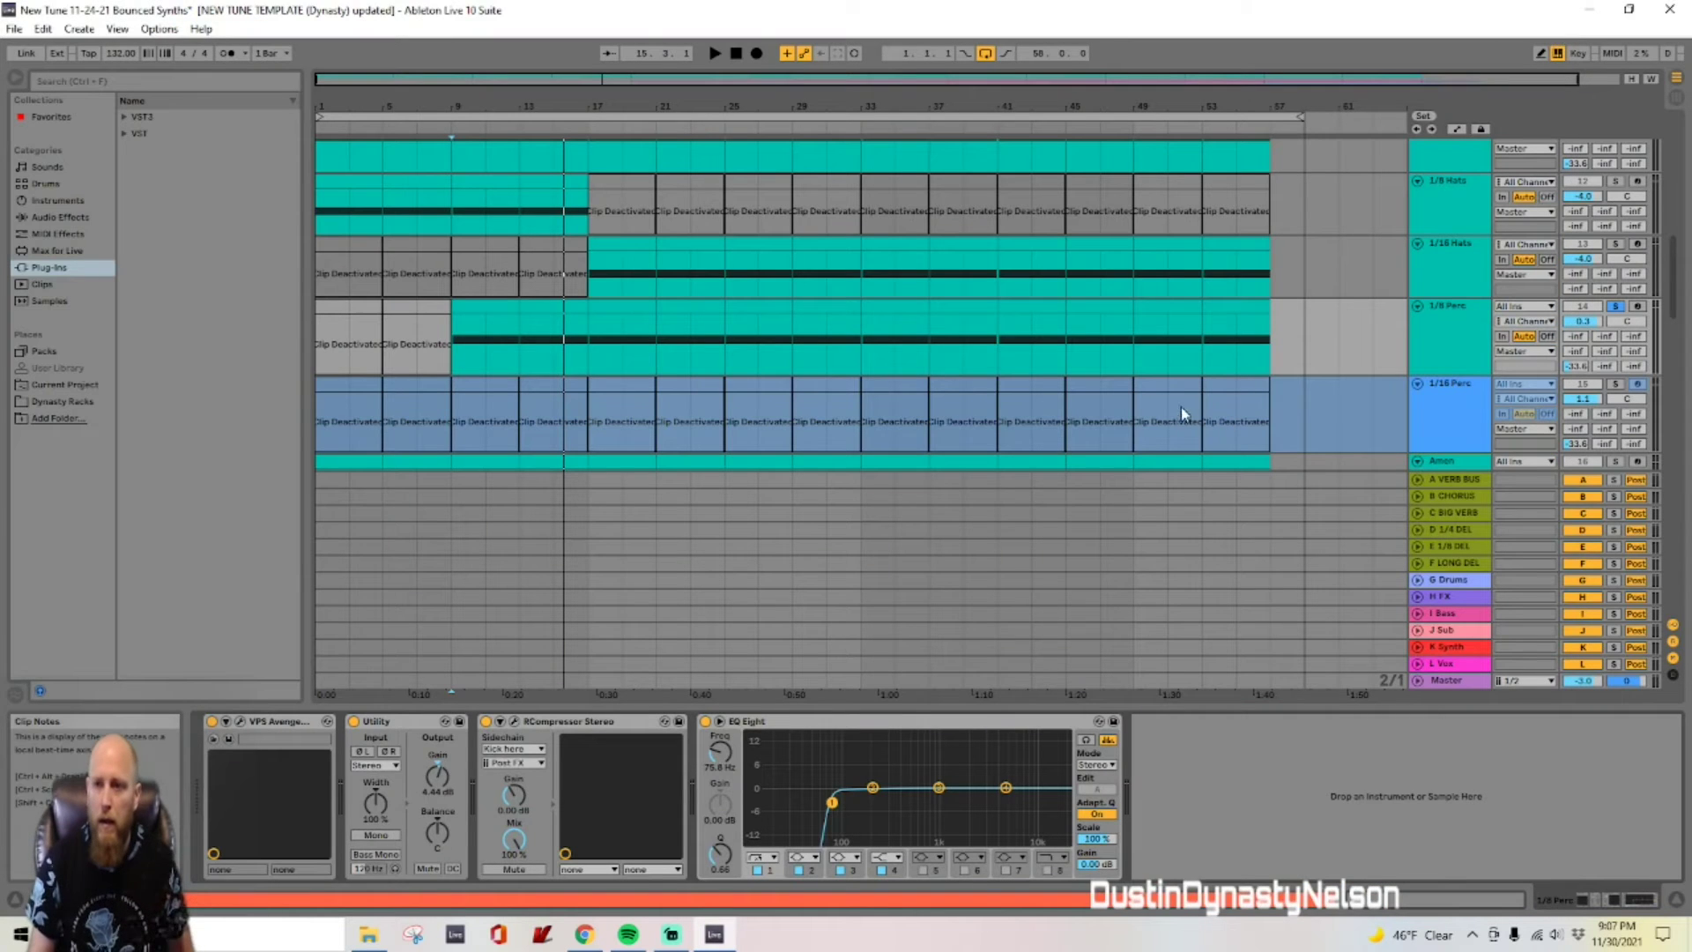
click(1618, 307)
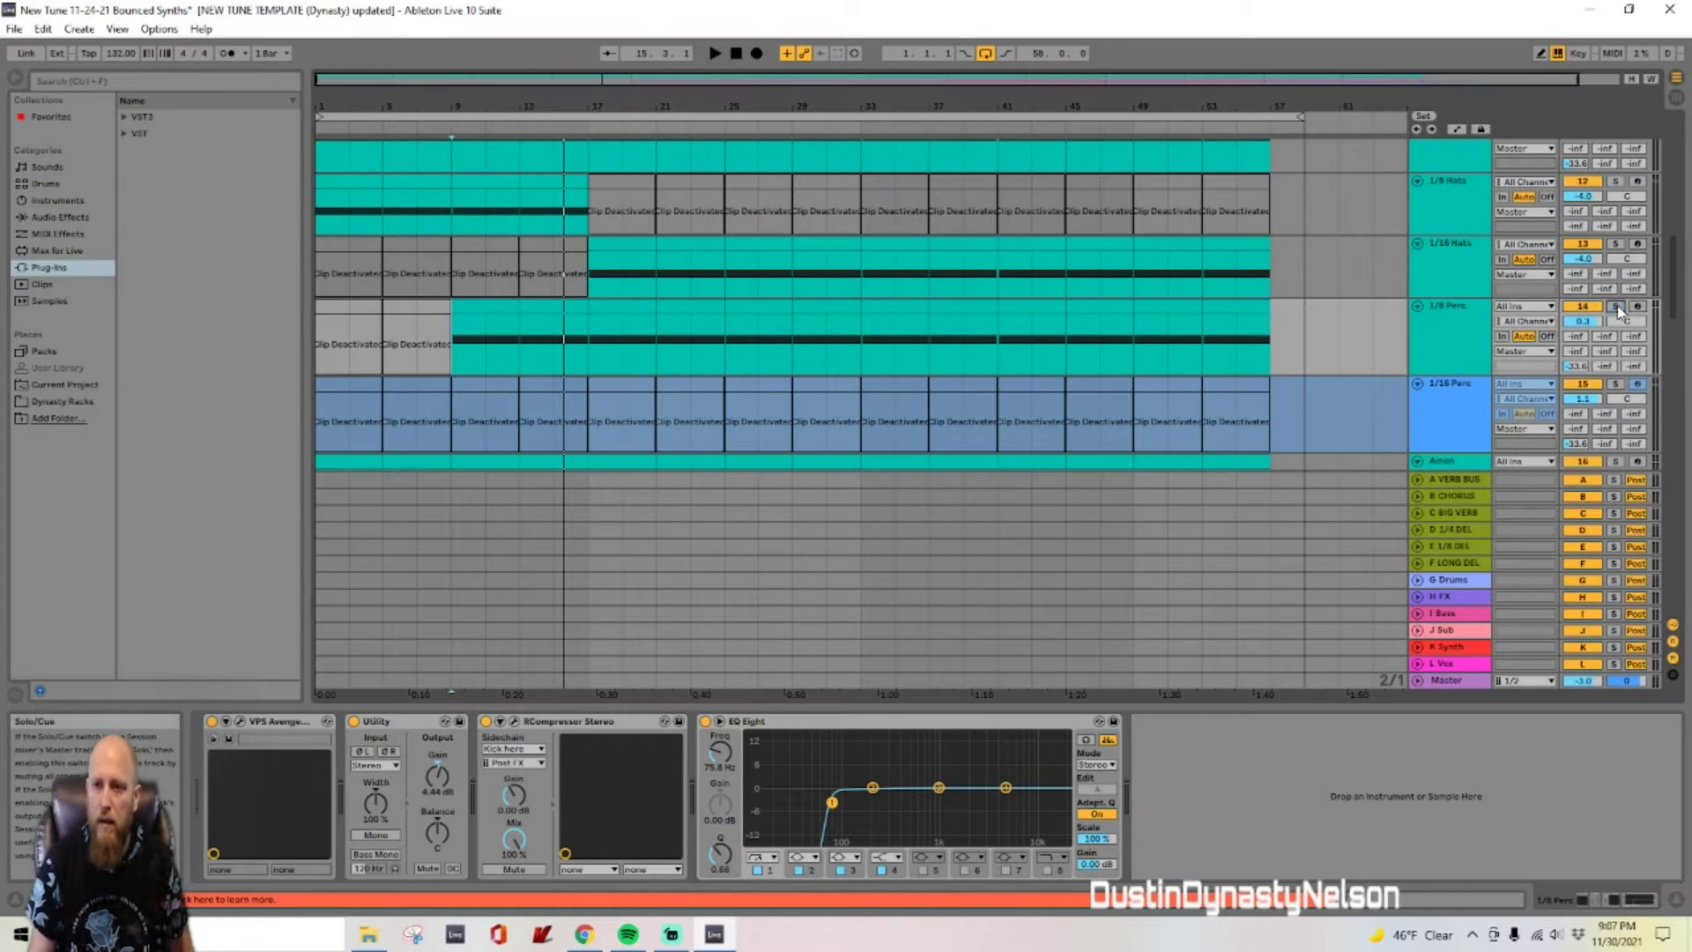
Step: Select and solo the Amen track and audition it from the start of the arrangement
scroll(1442, 326, down, 5)
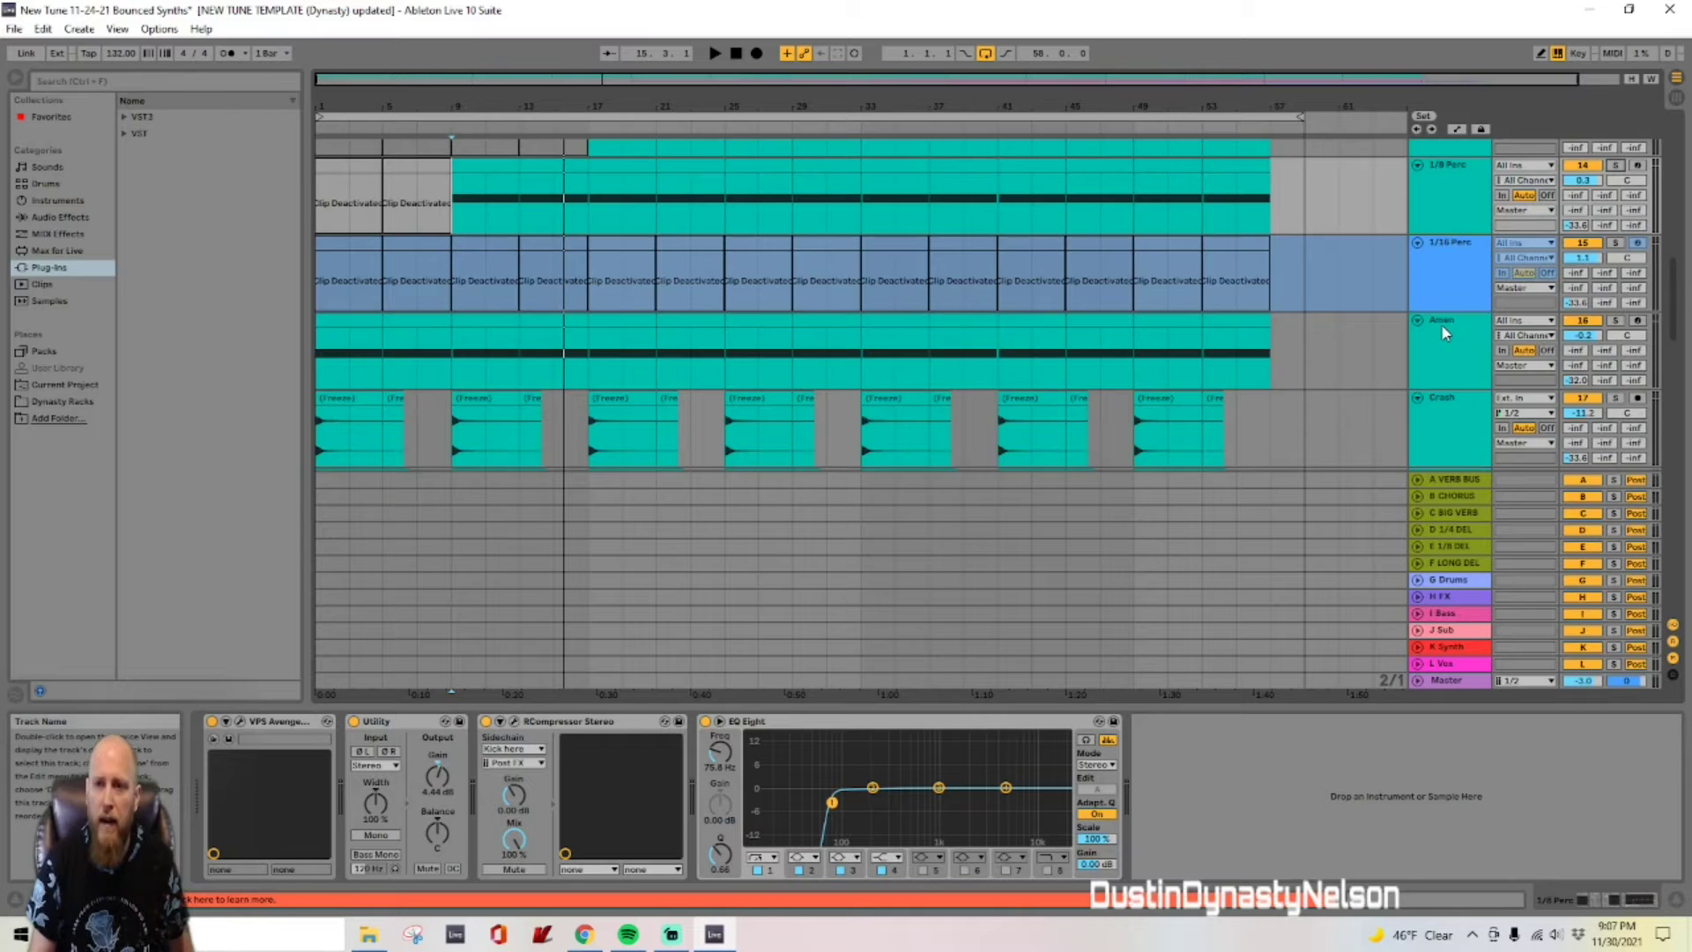
click(1453, 317)
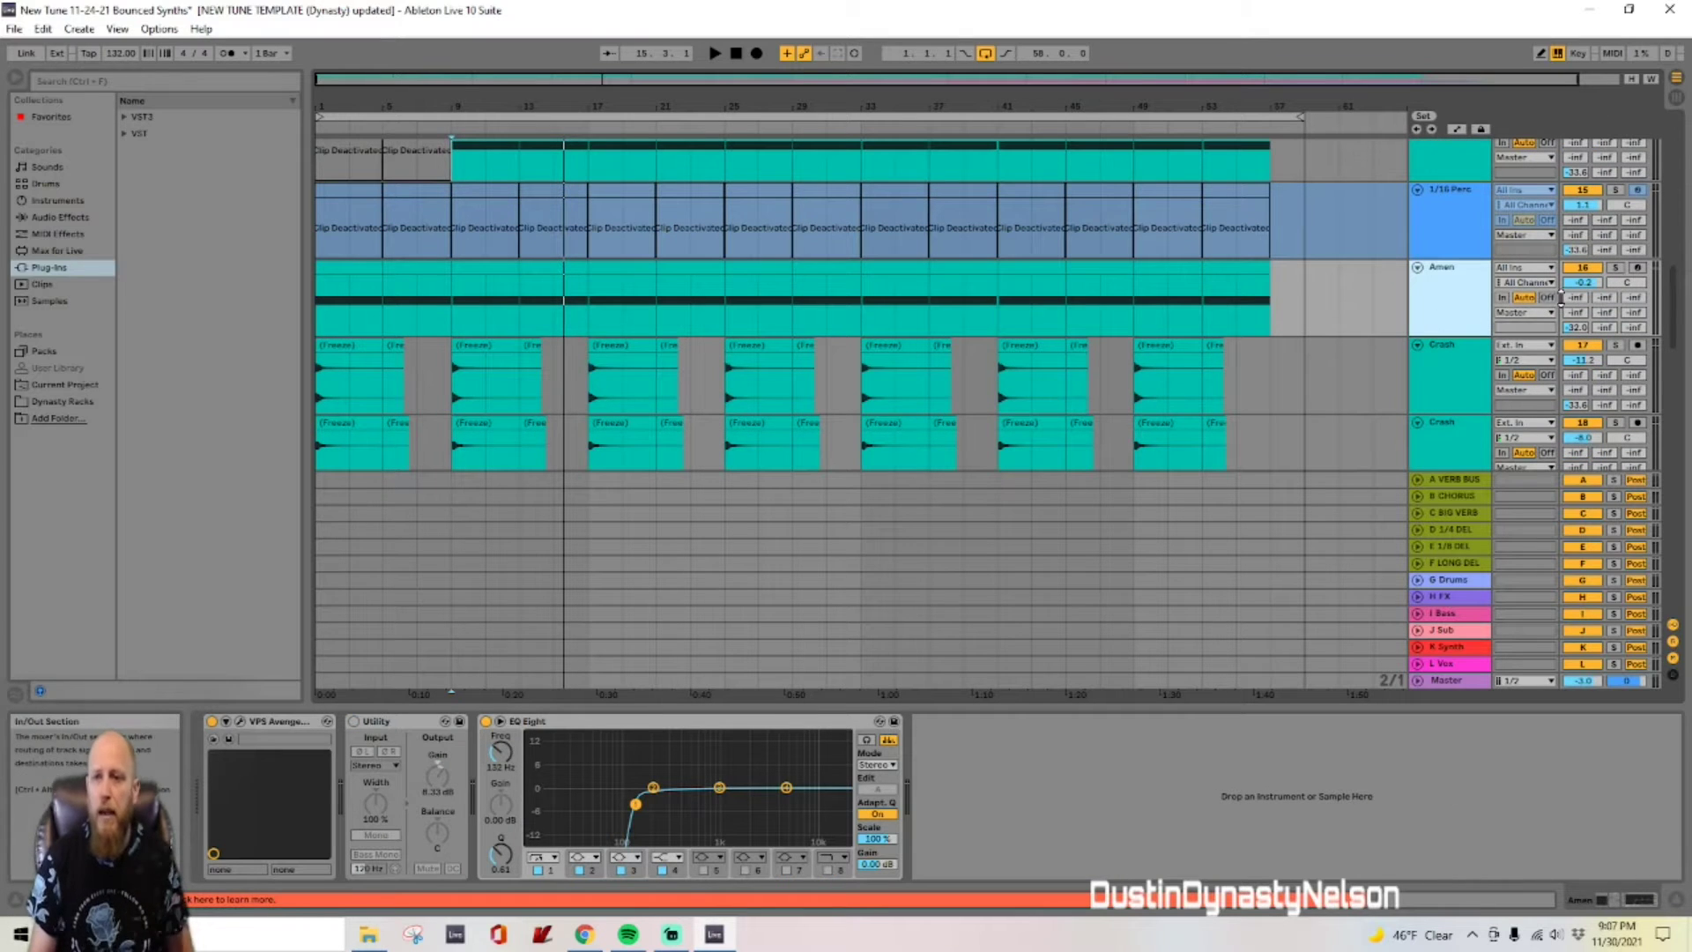
click(1616, 268)
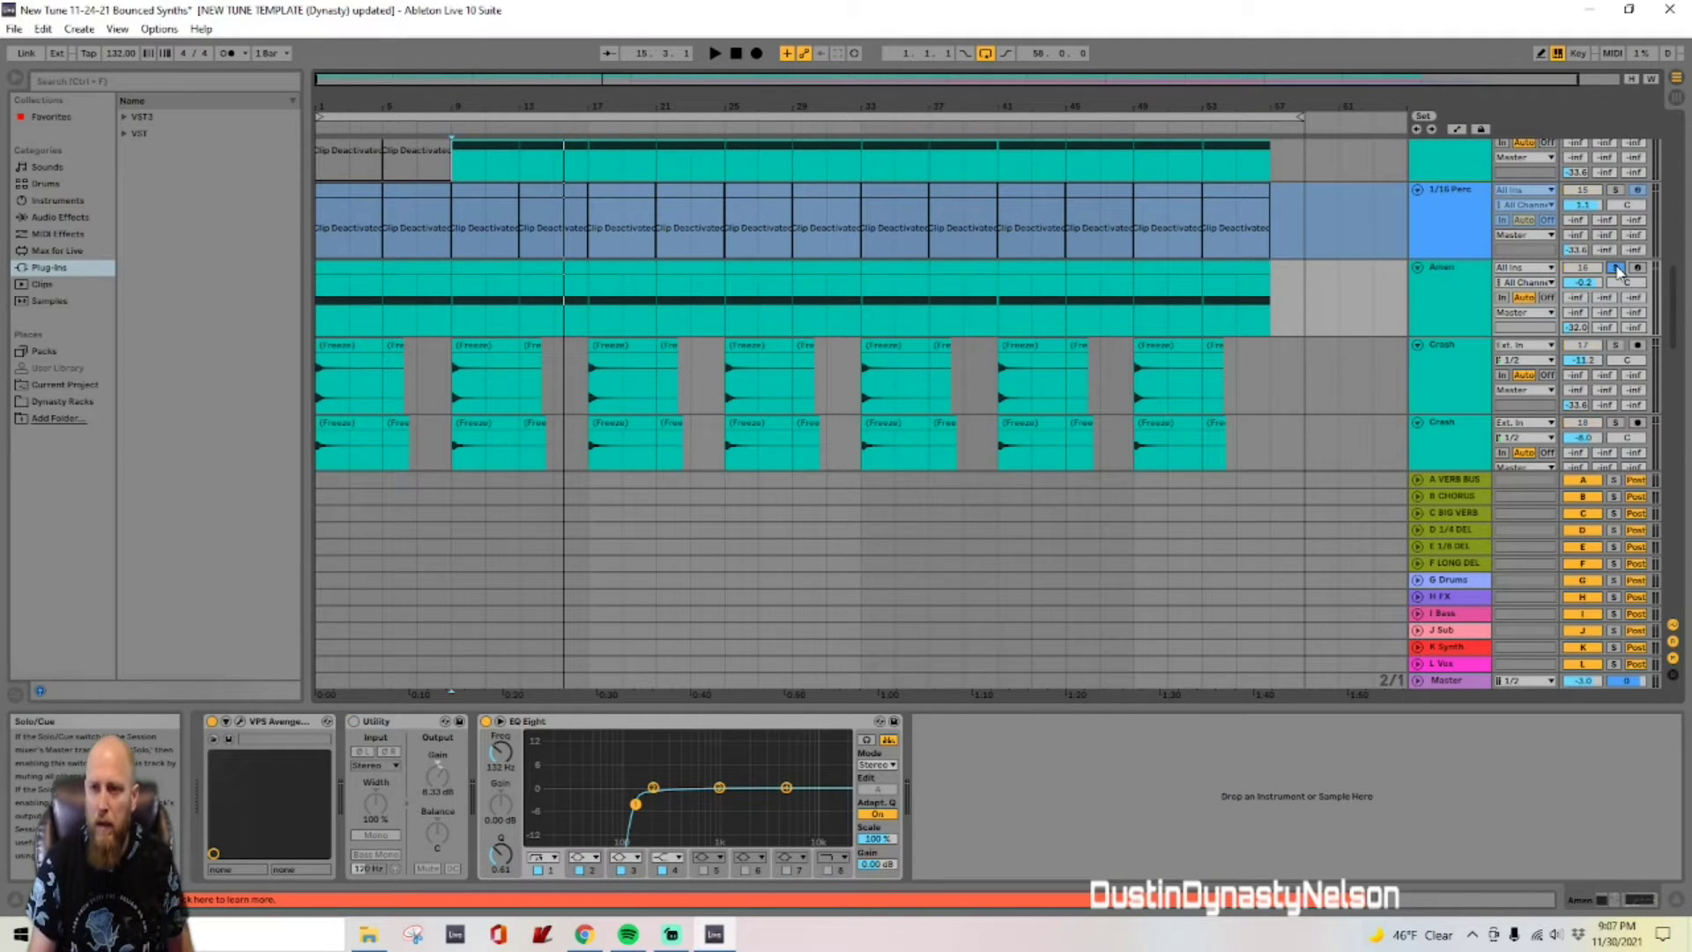
key(space)
click(320, 116)
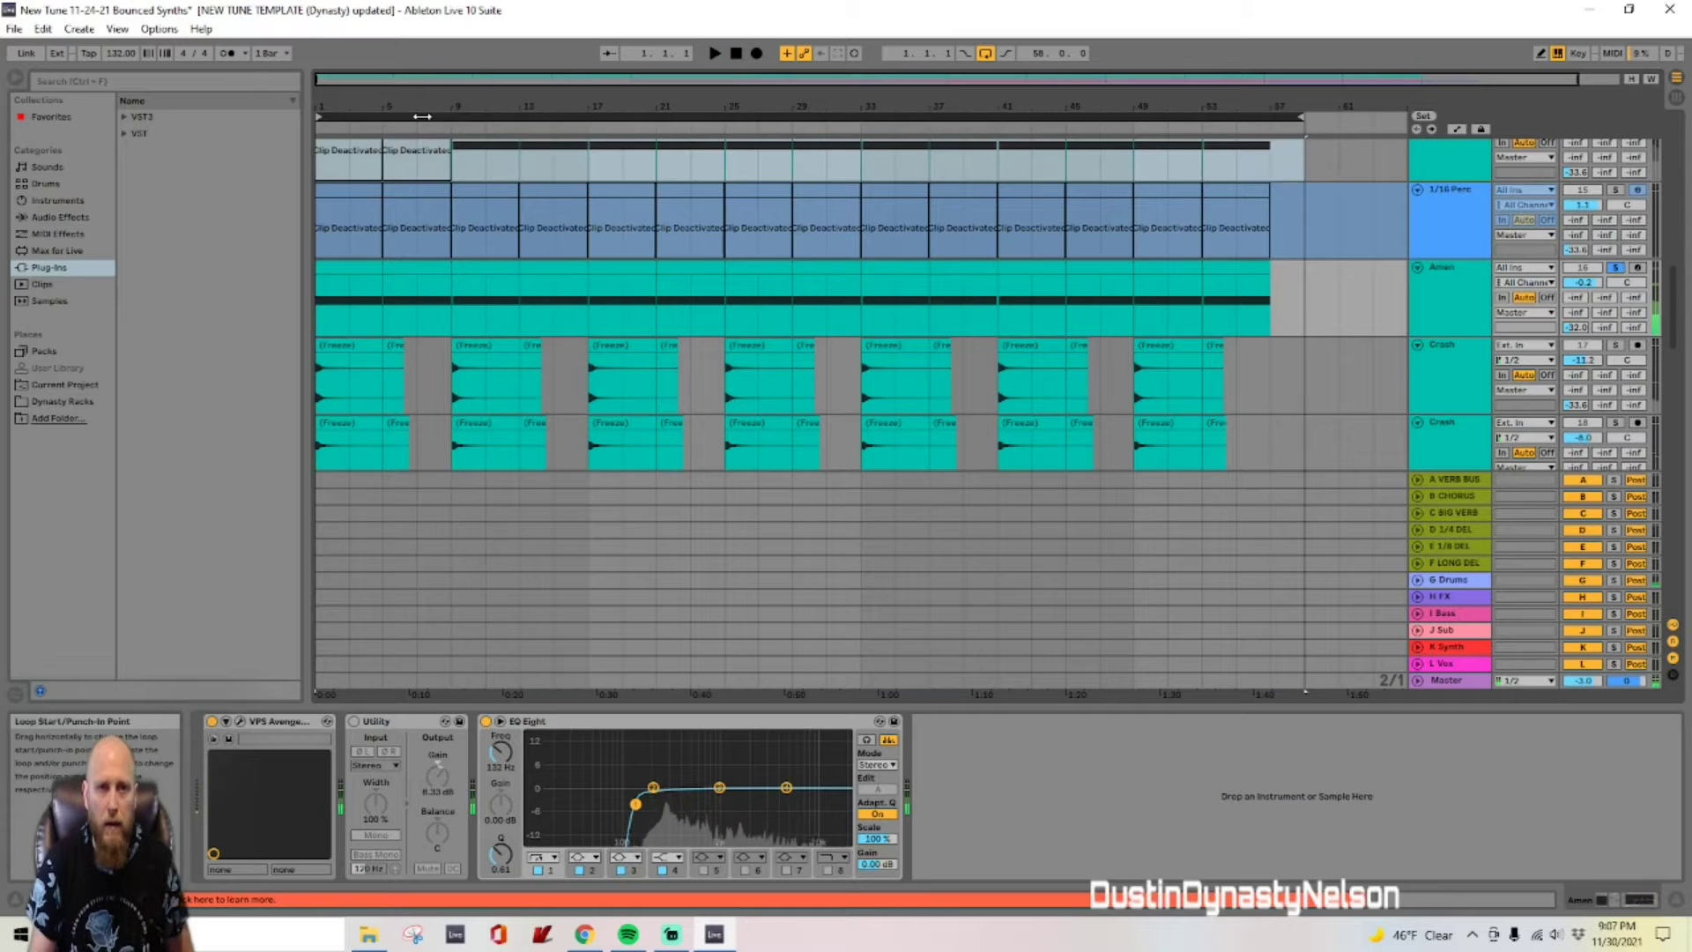
key(space)
key(space)
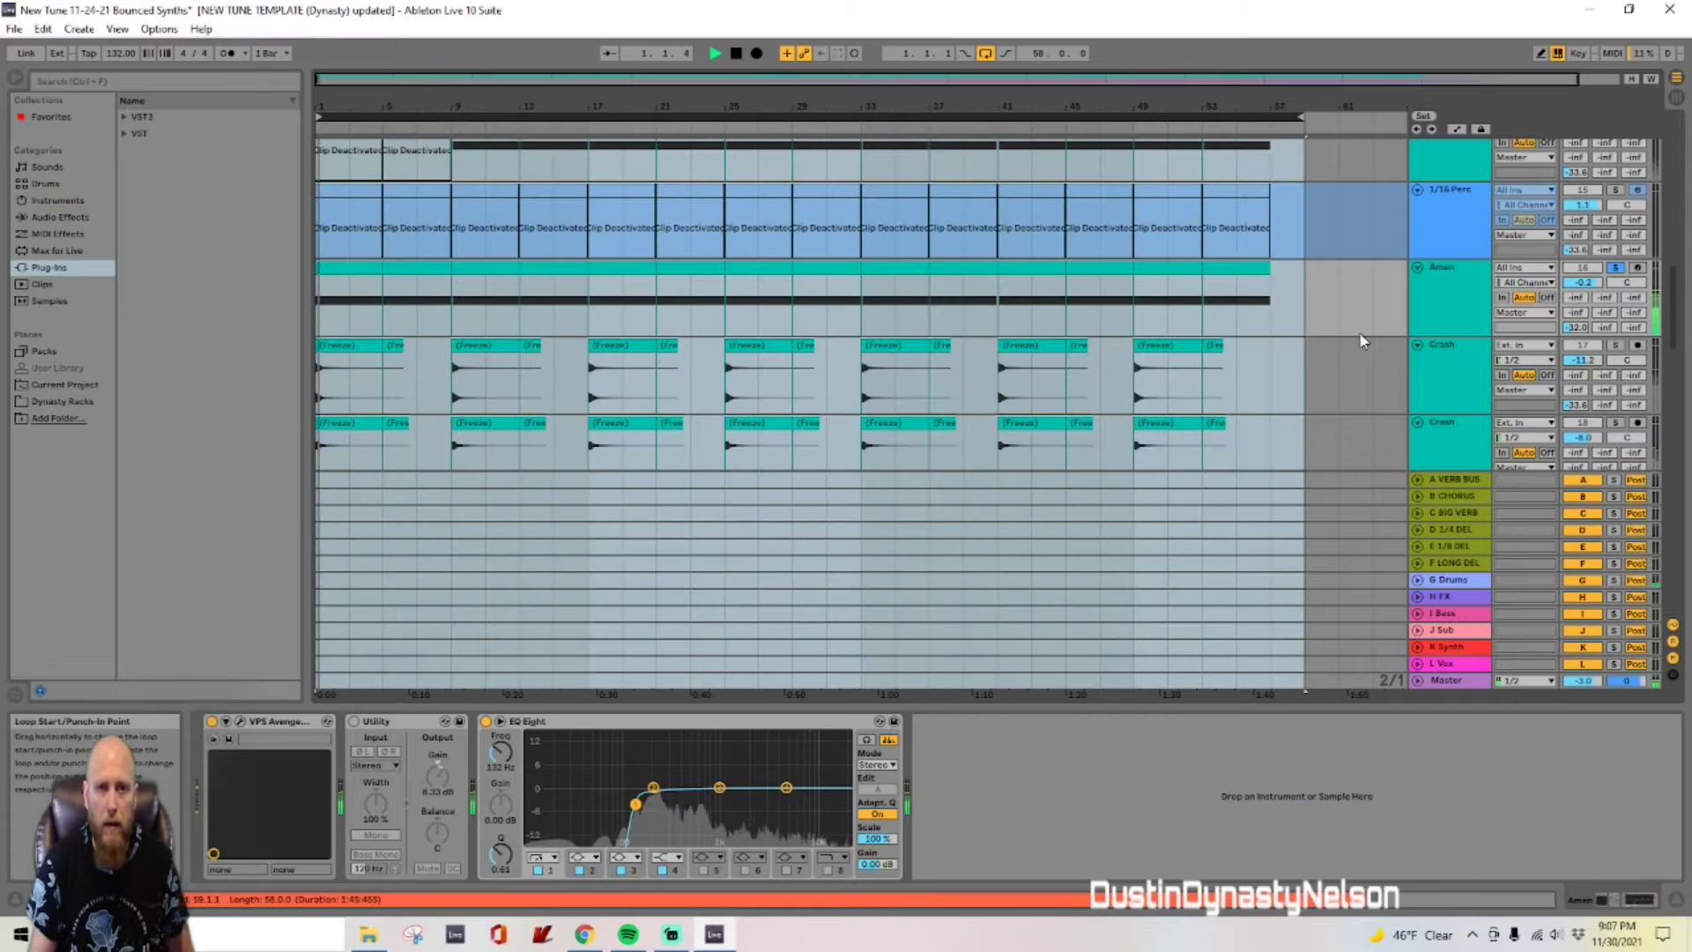
click(1457, 298)
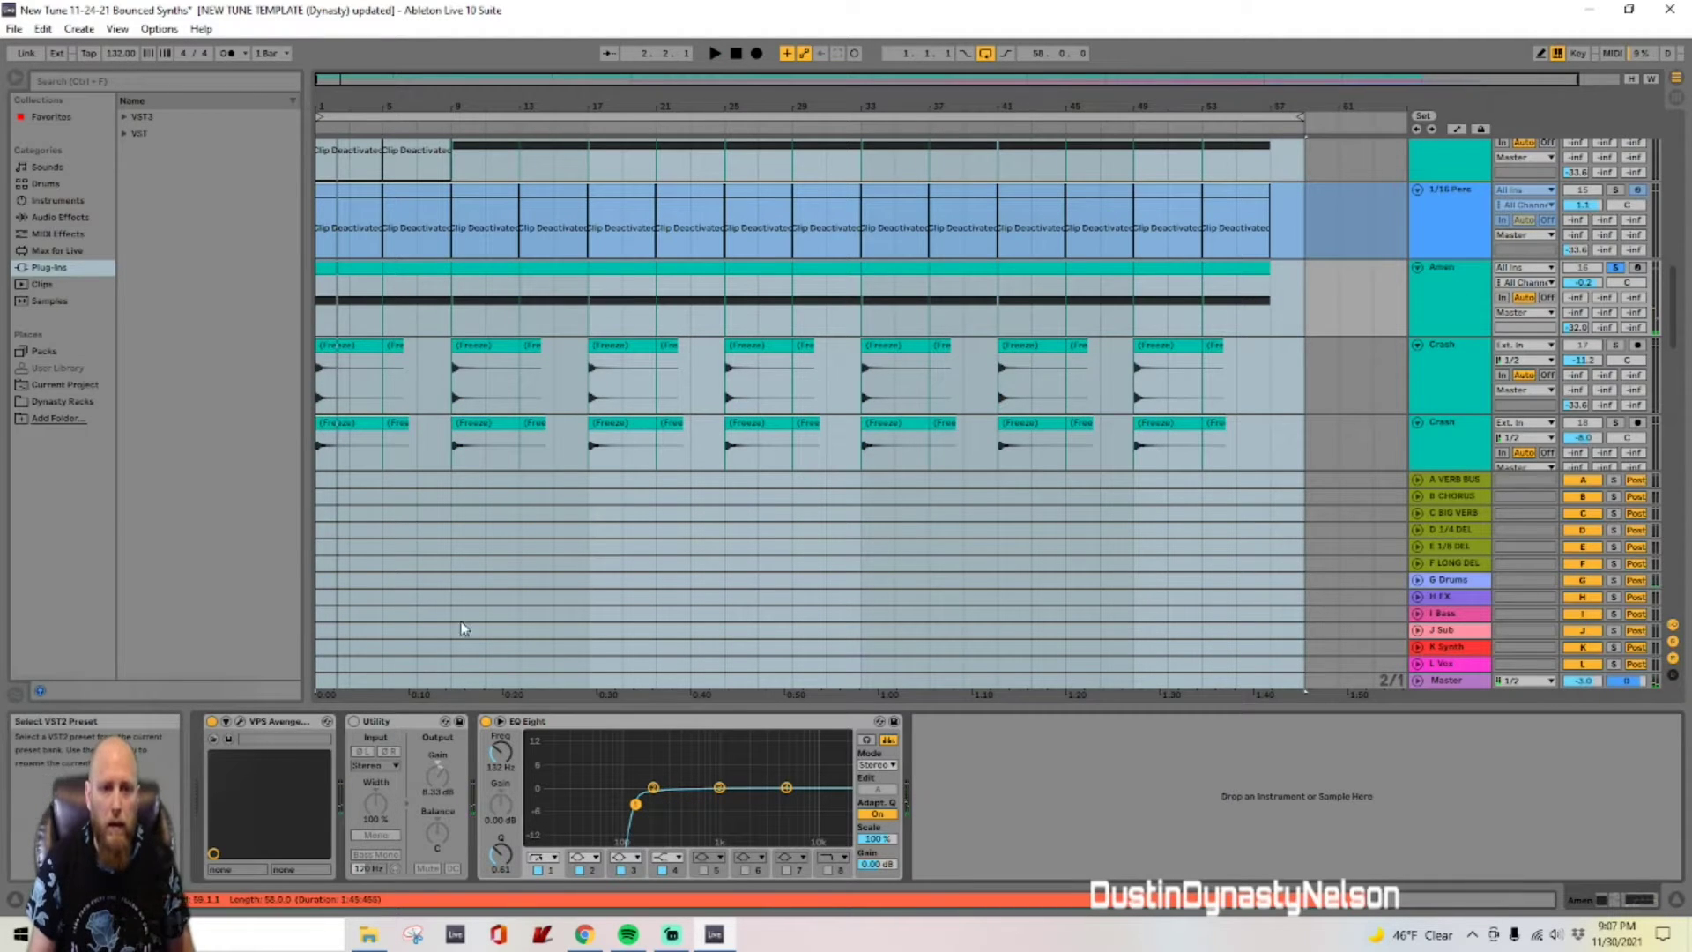
Step: Open the Amen track's VPS Avenger and view its drum sequencer pattern and drum kit slots
click(241, 722)
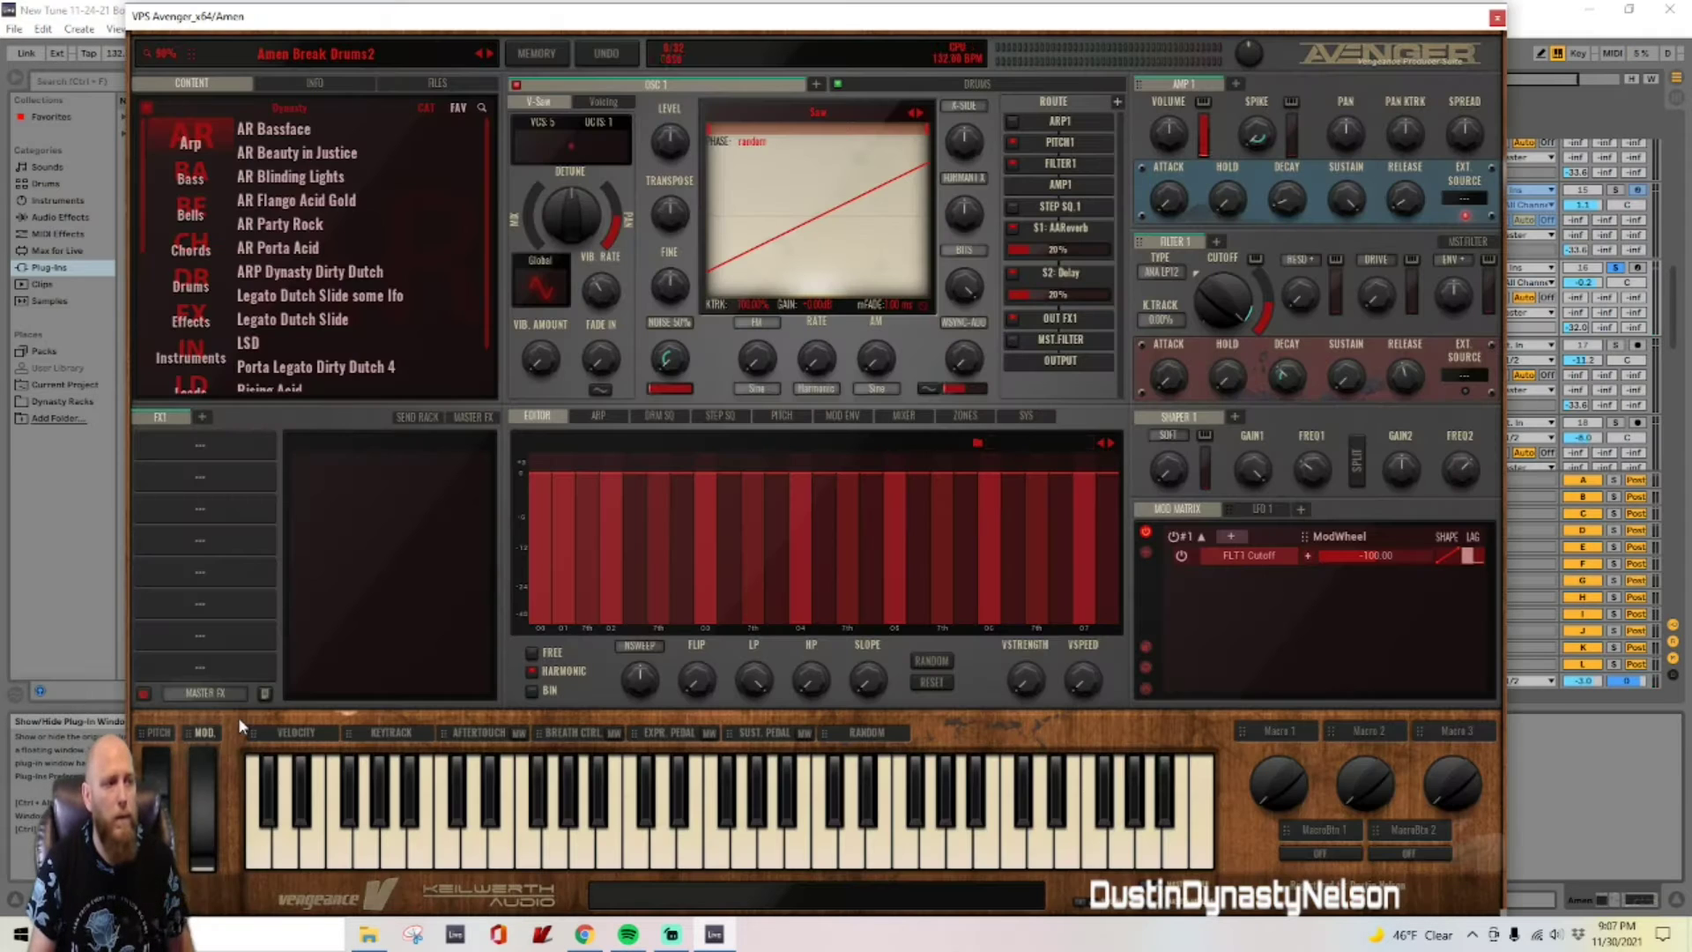
click(659, 416)
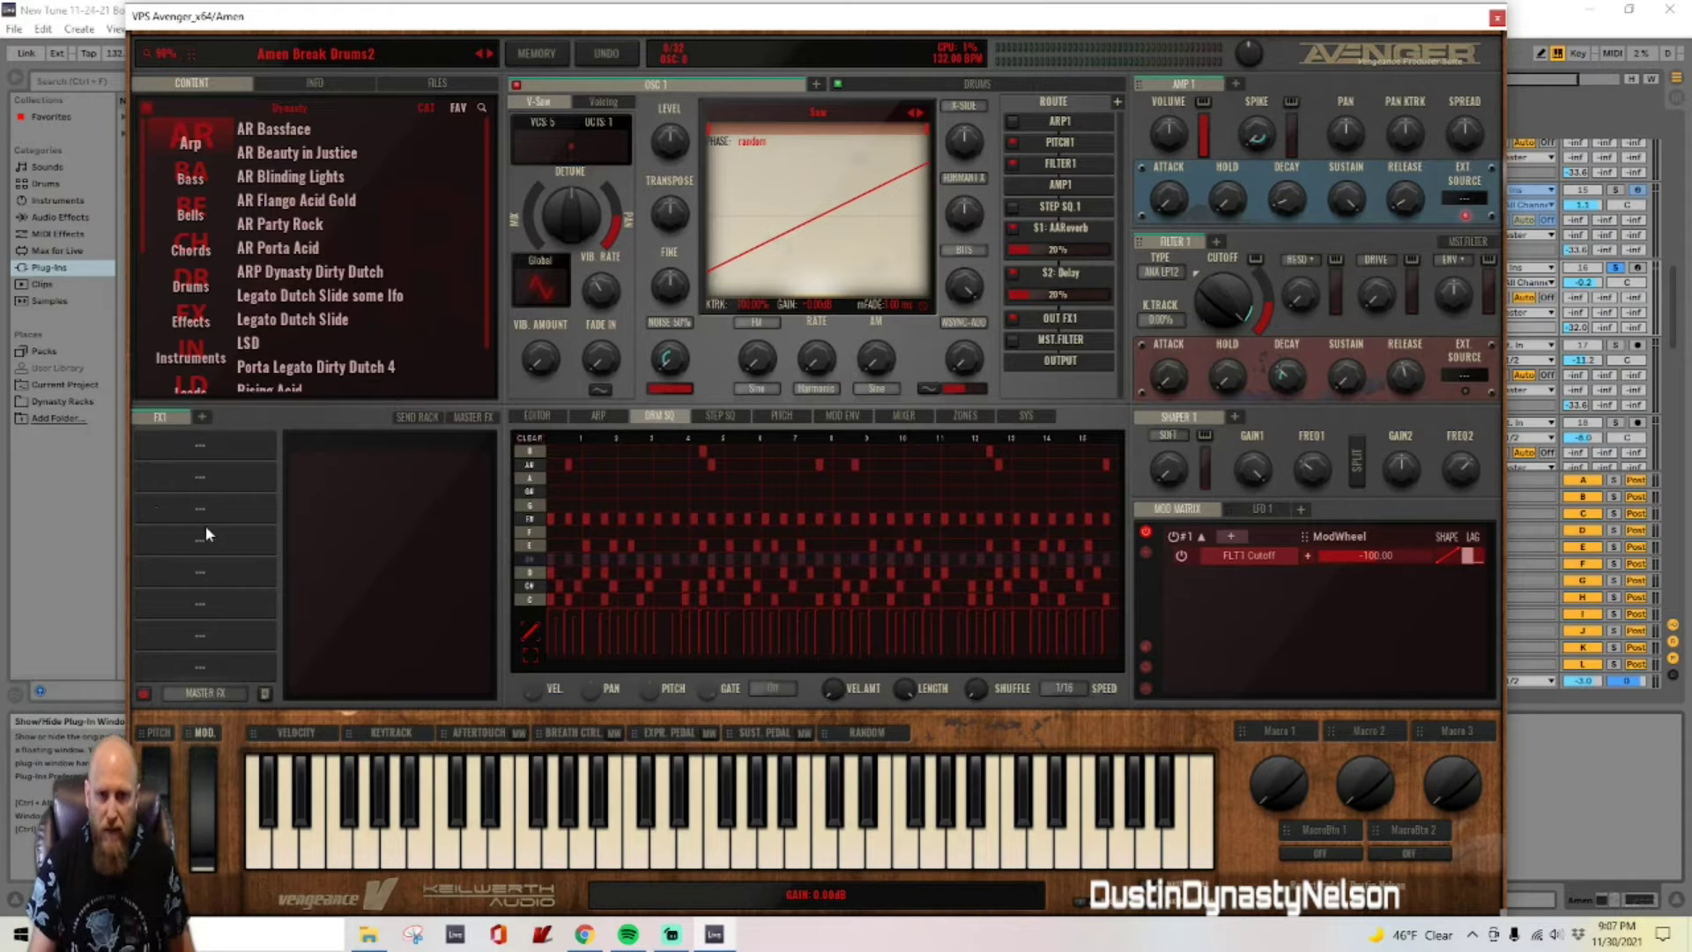
drag(670, 15, 714, 13)
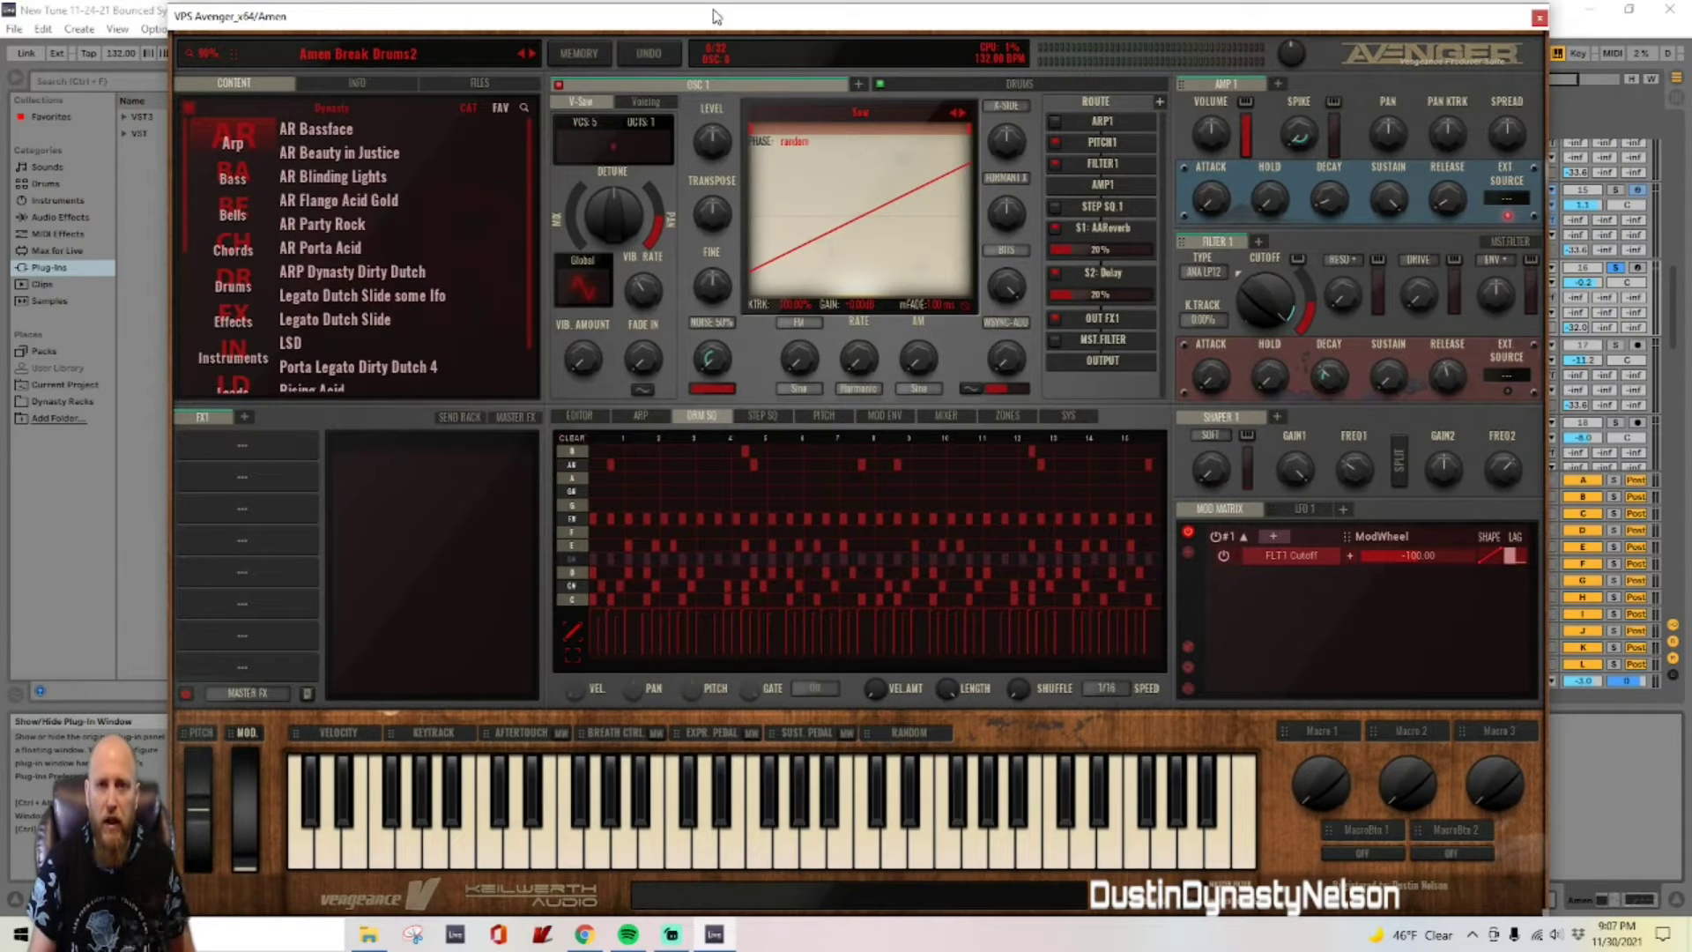
click(933, 85)
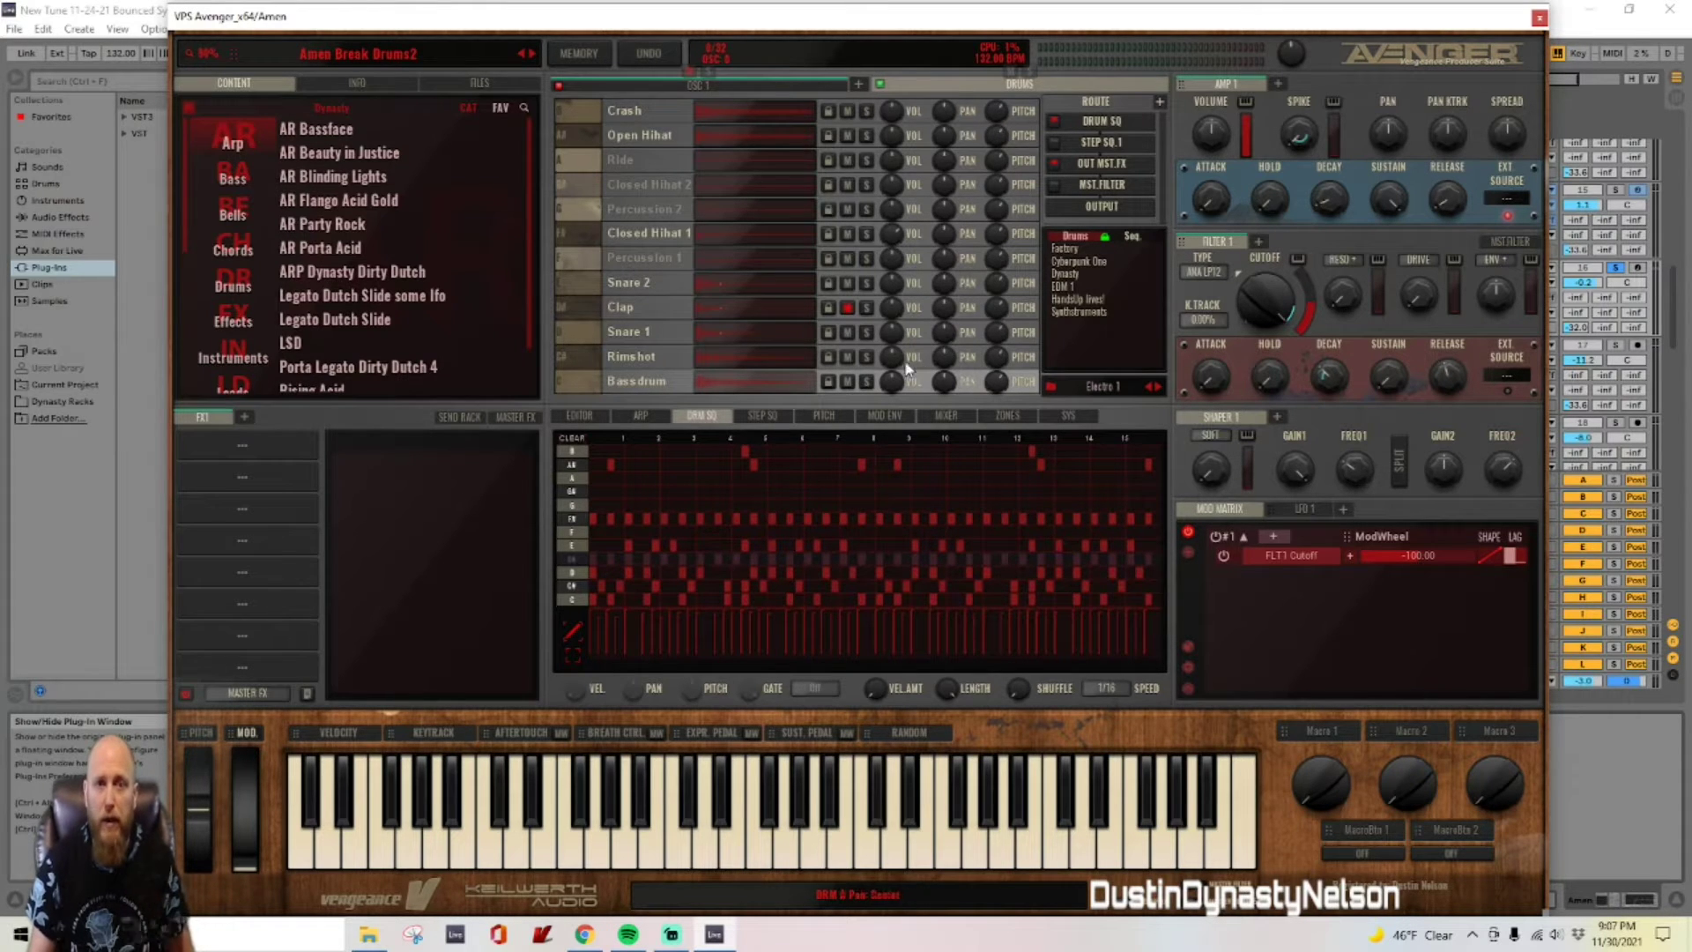
Step: Audition the Amen kit's Snare 2 slot and individual drum sounds from the sequencer's note rows
click(623, 286)
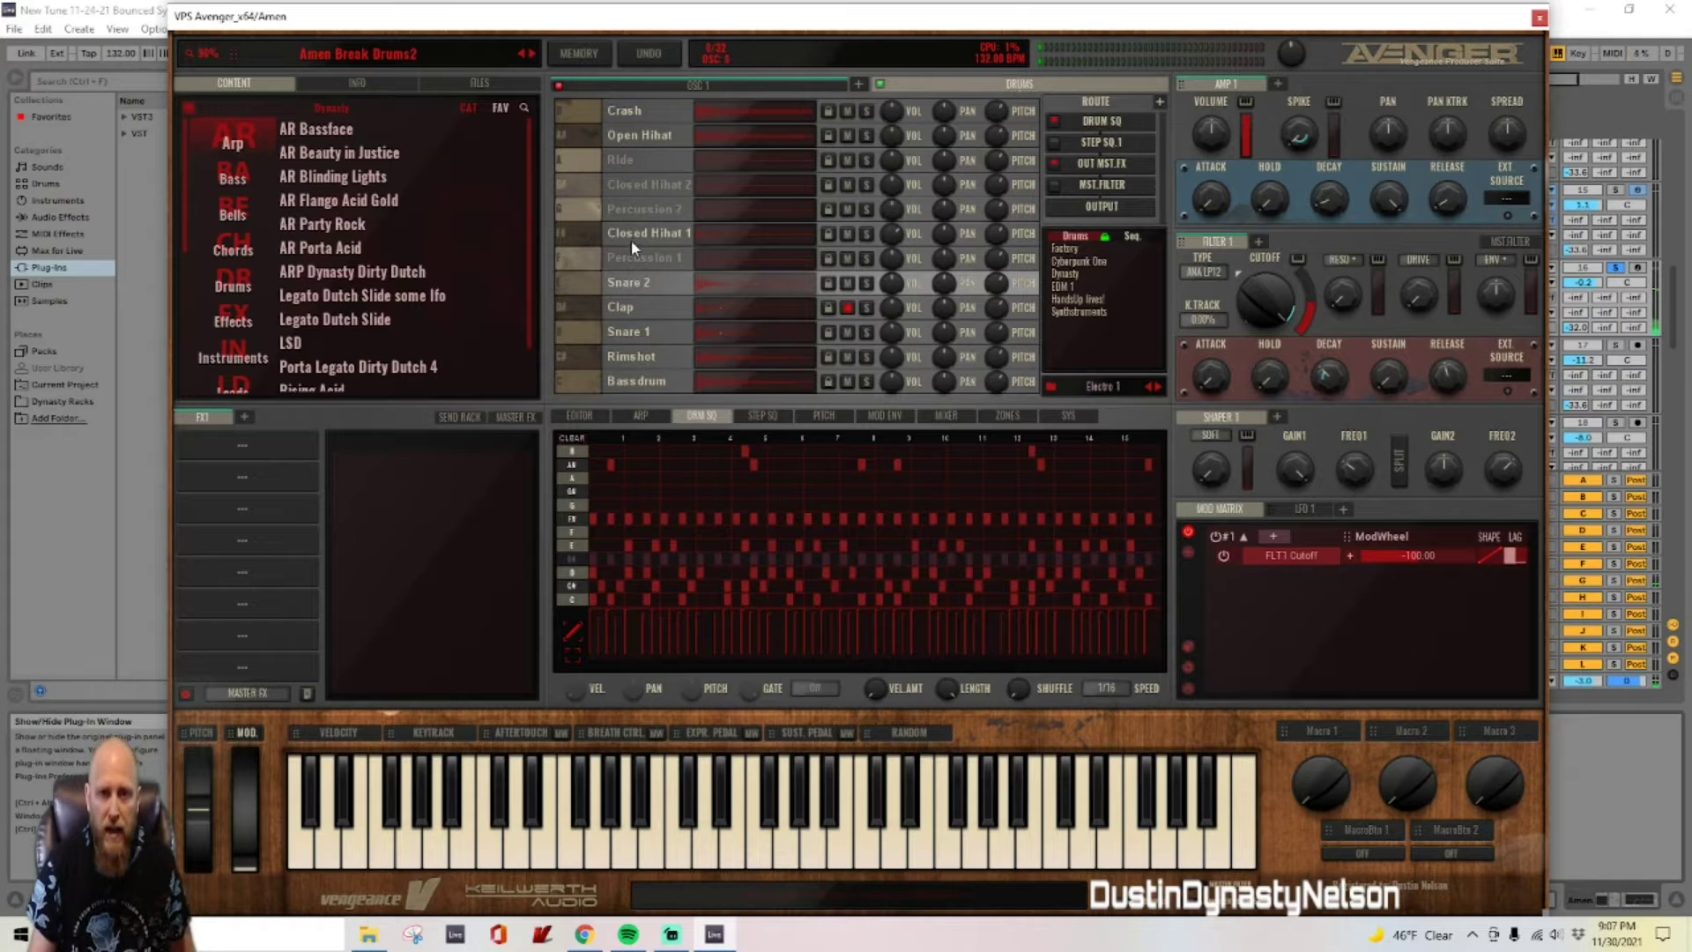
click(572, 465)
click(575, 560)
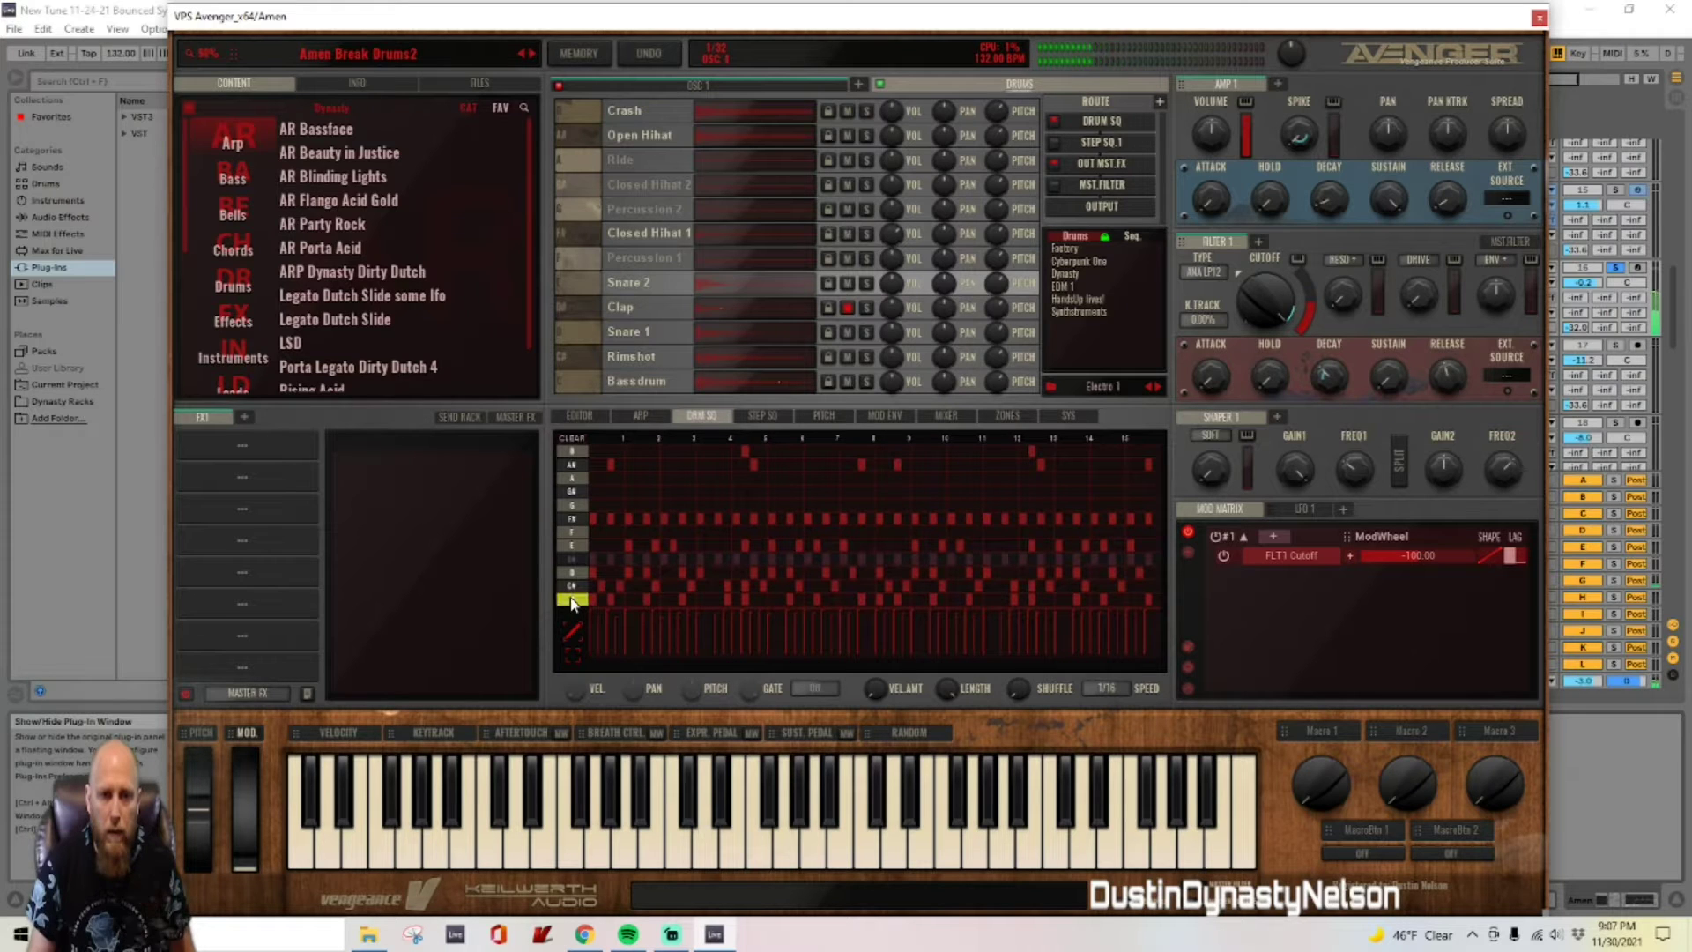
click(573, 588)
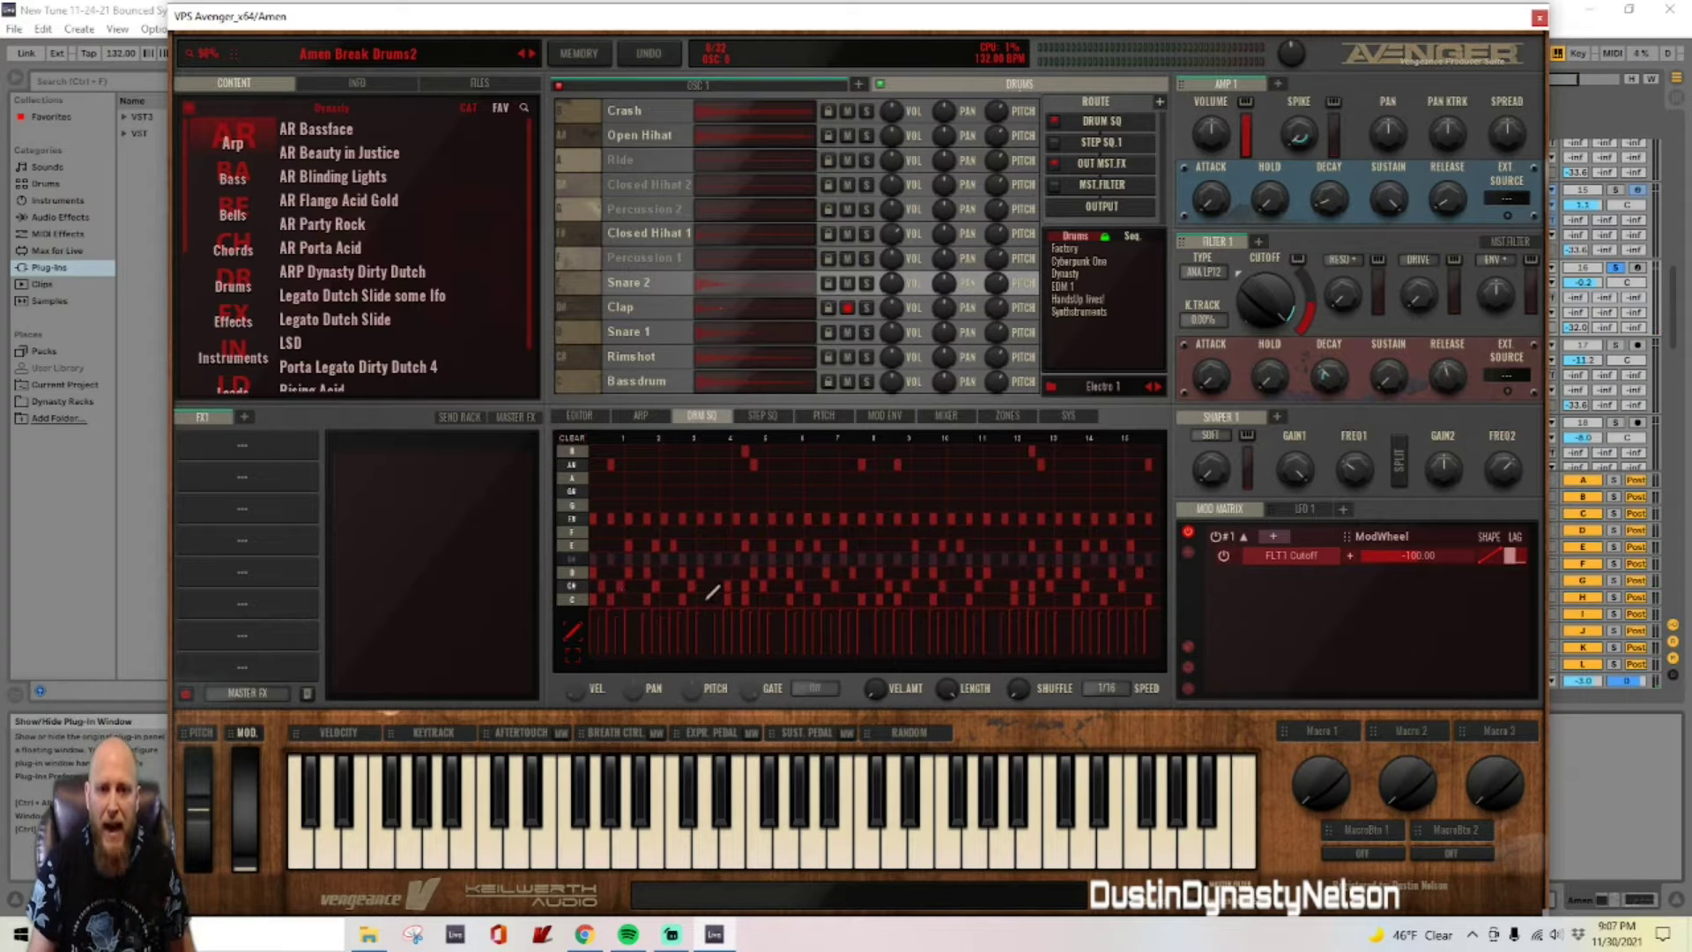
Step: Play the Amen drum sequencer pattern, close Avenger, and unsolo the track
key(space)
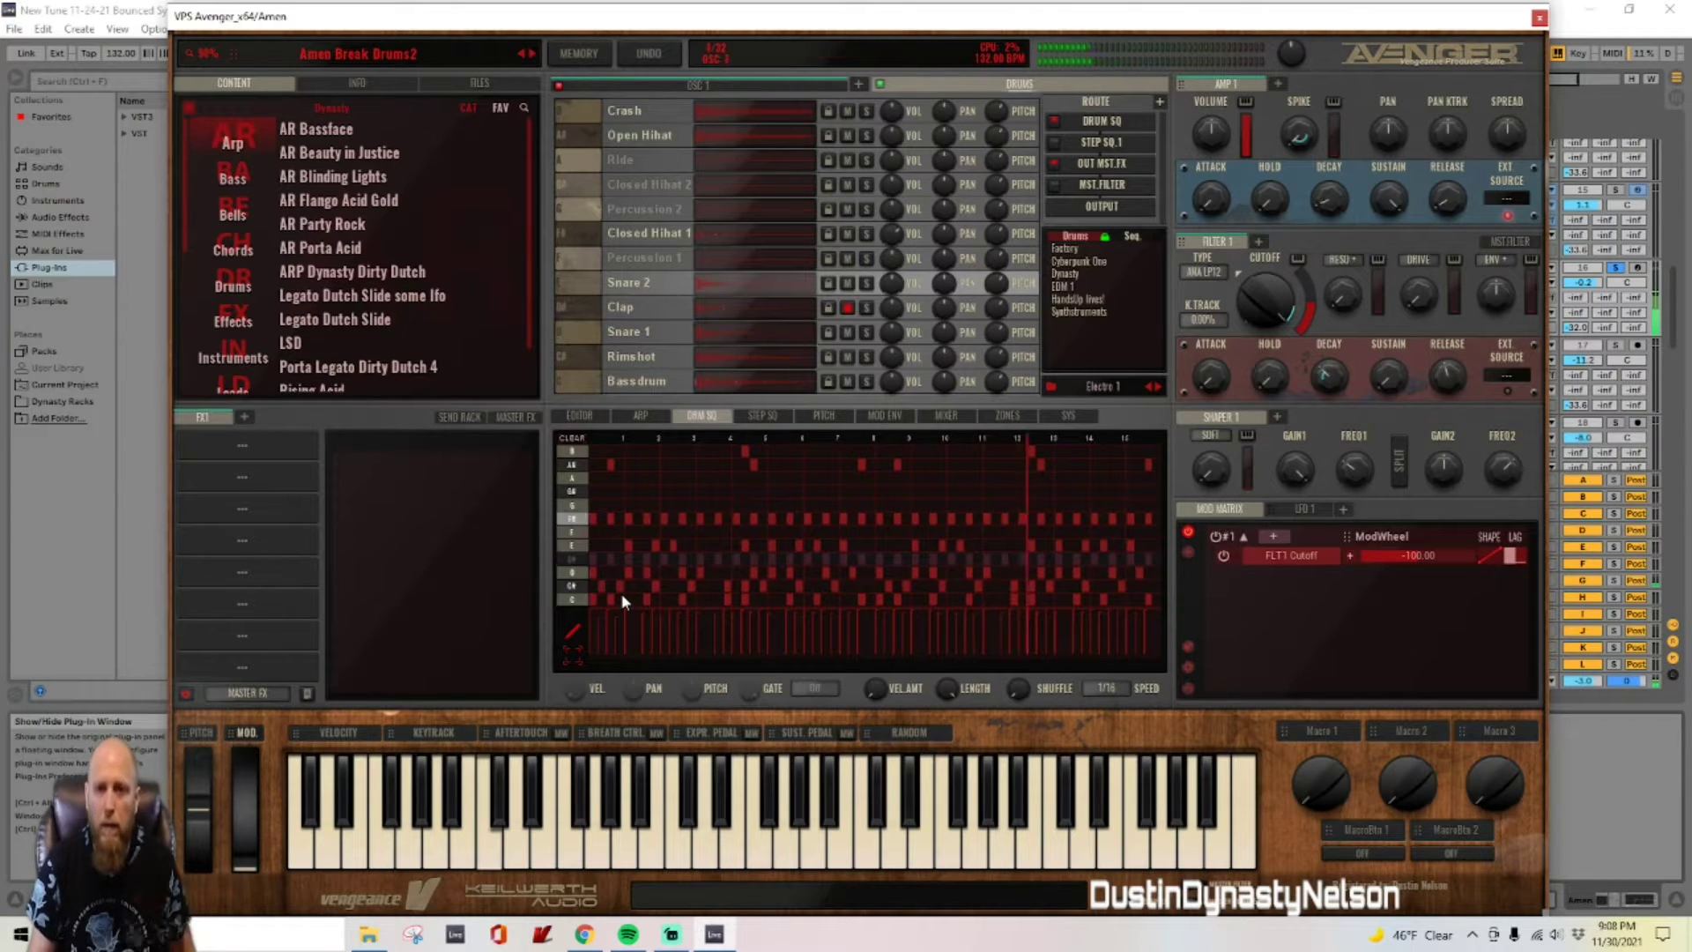
key(space)
click(1539, 18)
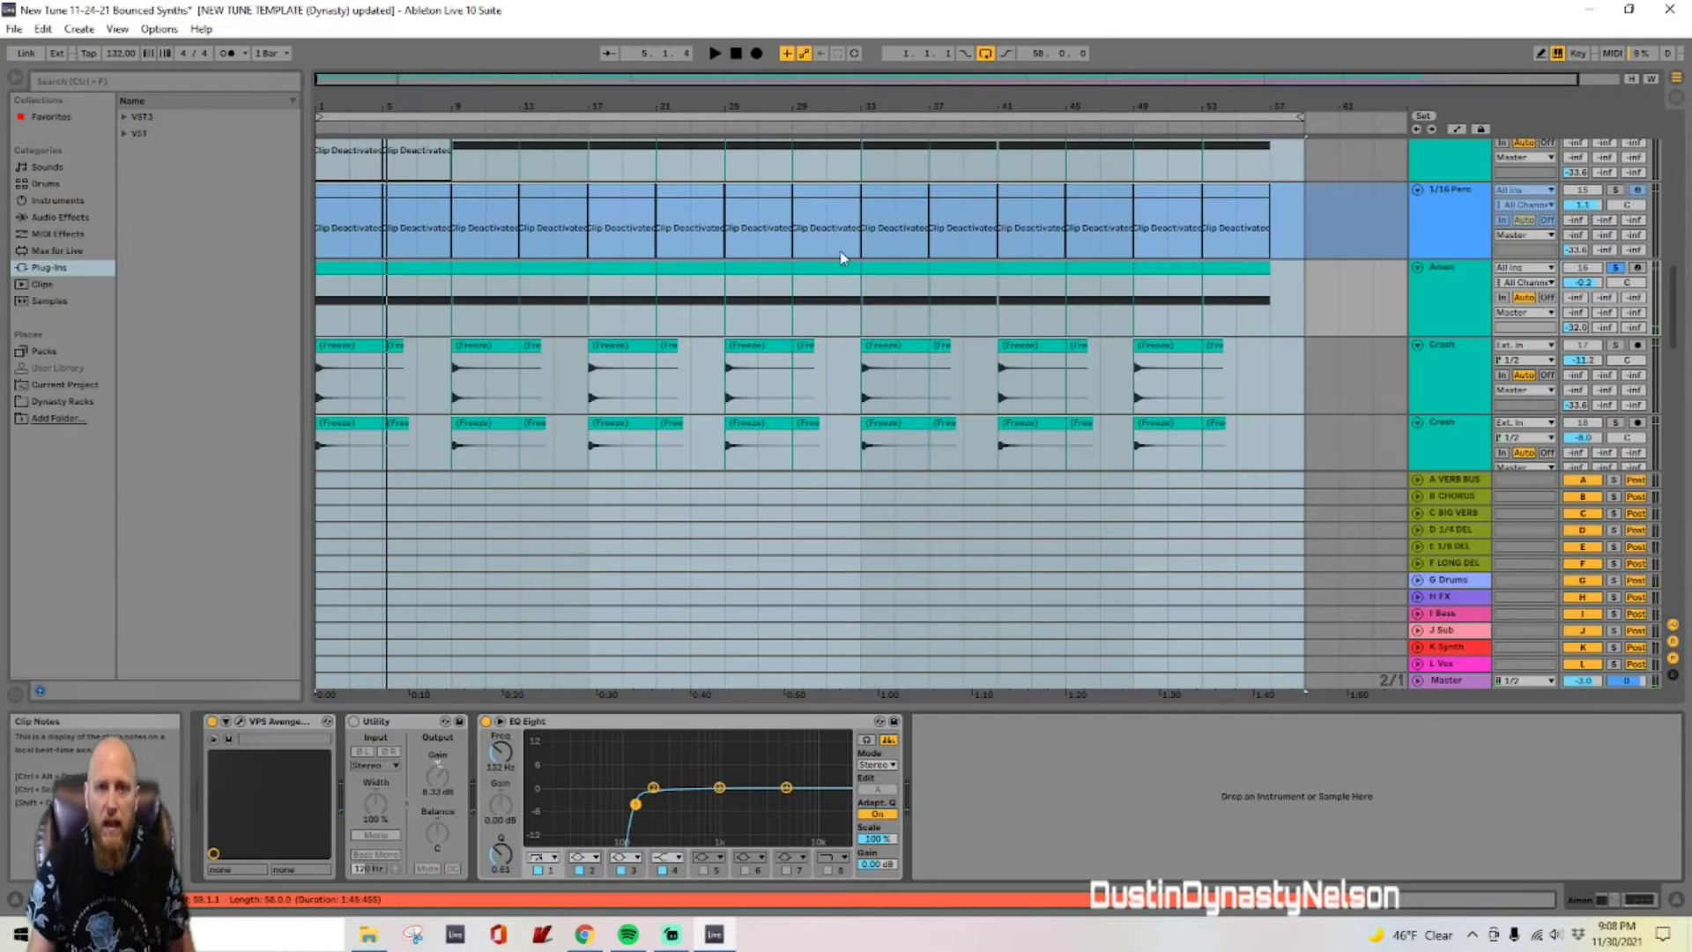
click(1619, 267)
Step: Look over the frozen synth, riser and pad tracks below the drum tracks
click(1455, 305)
scroll(1420, 287, down, 6)
scroll(1414, 277, down, 15)
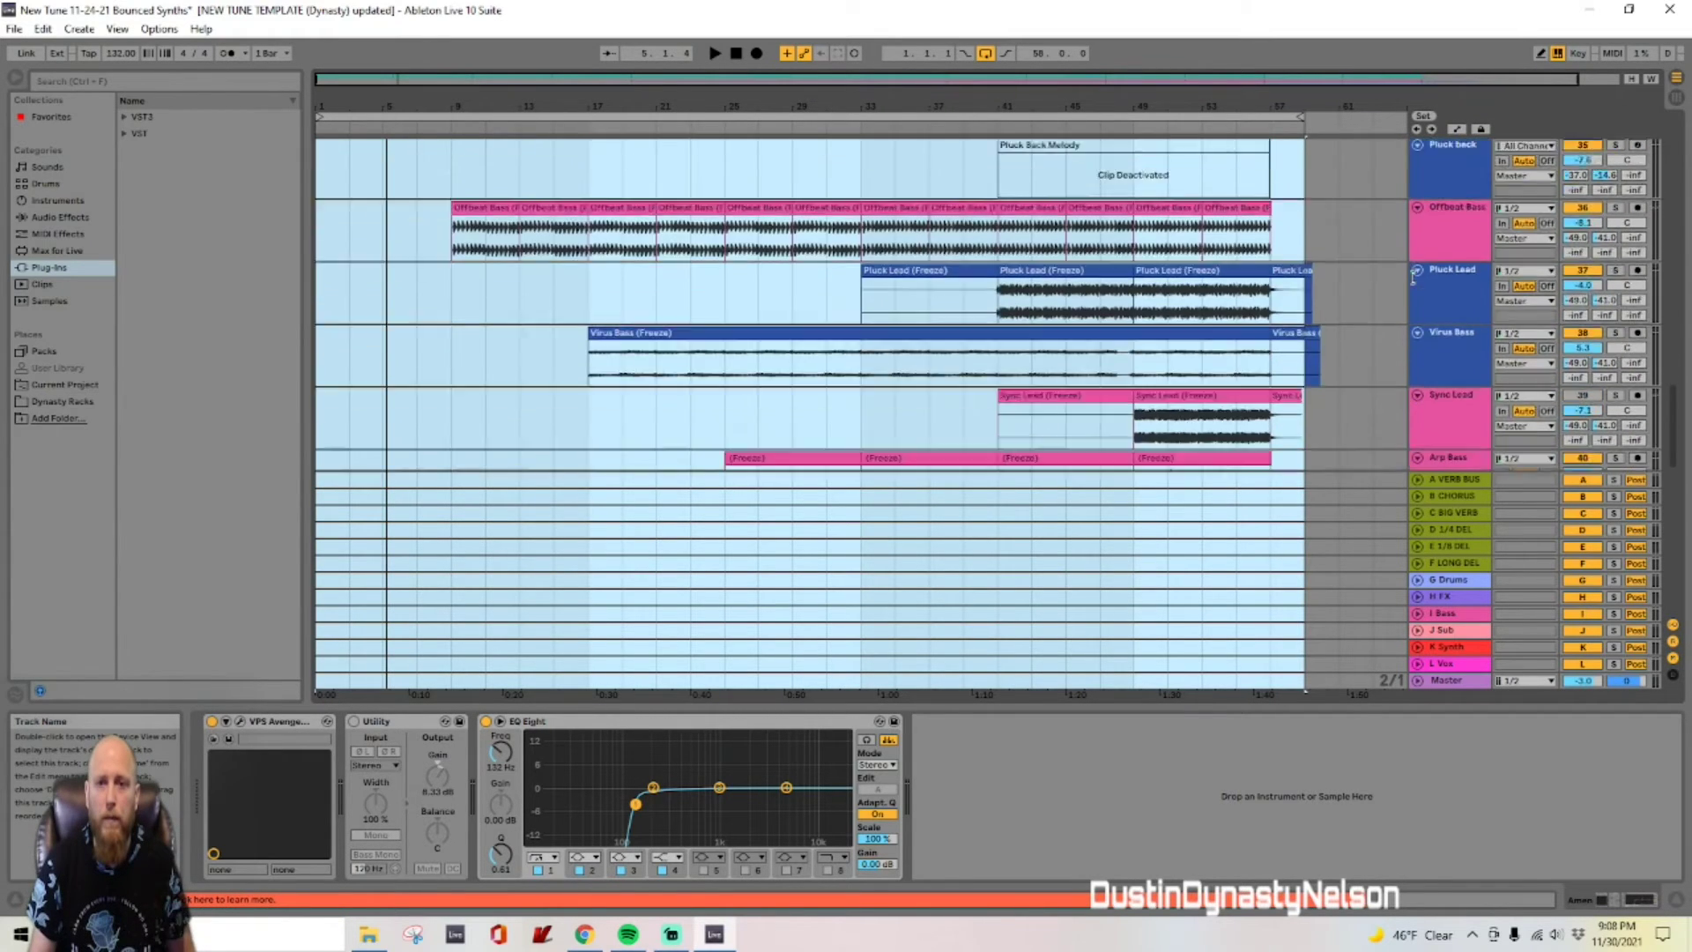
scroll(1413, 275, down, 10)
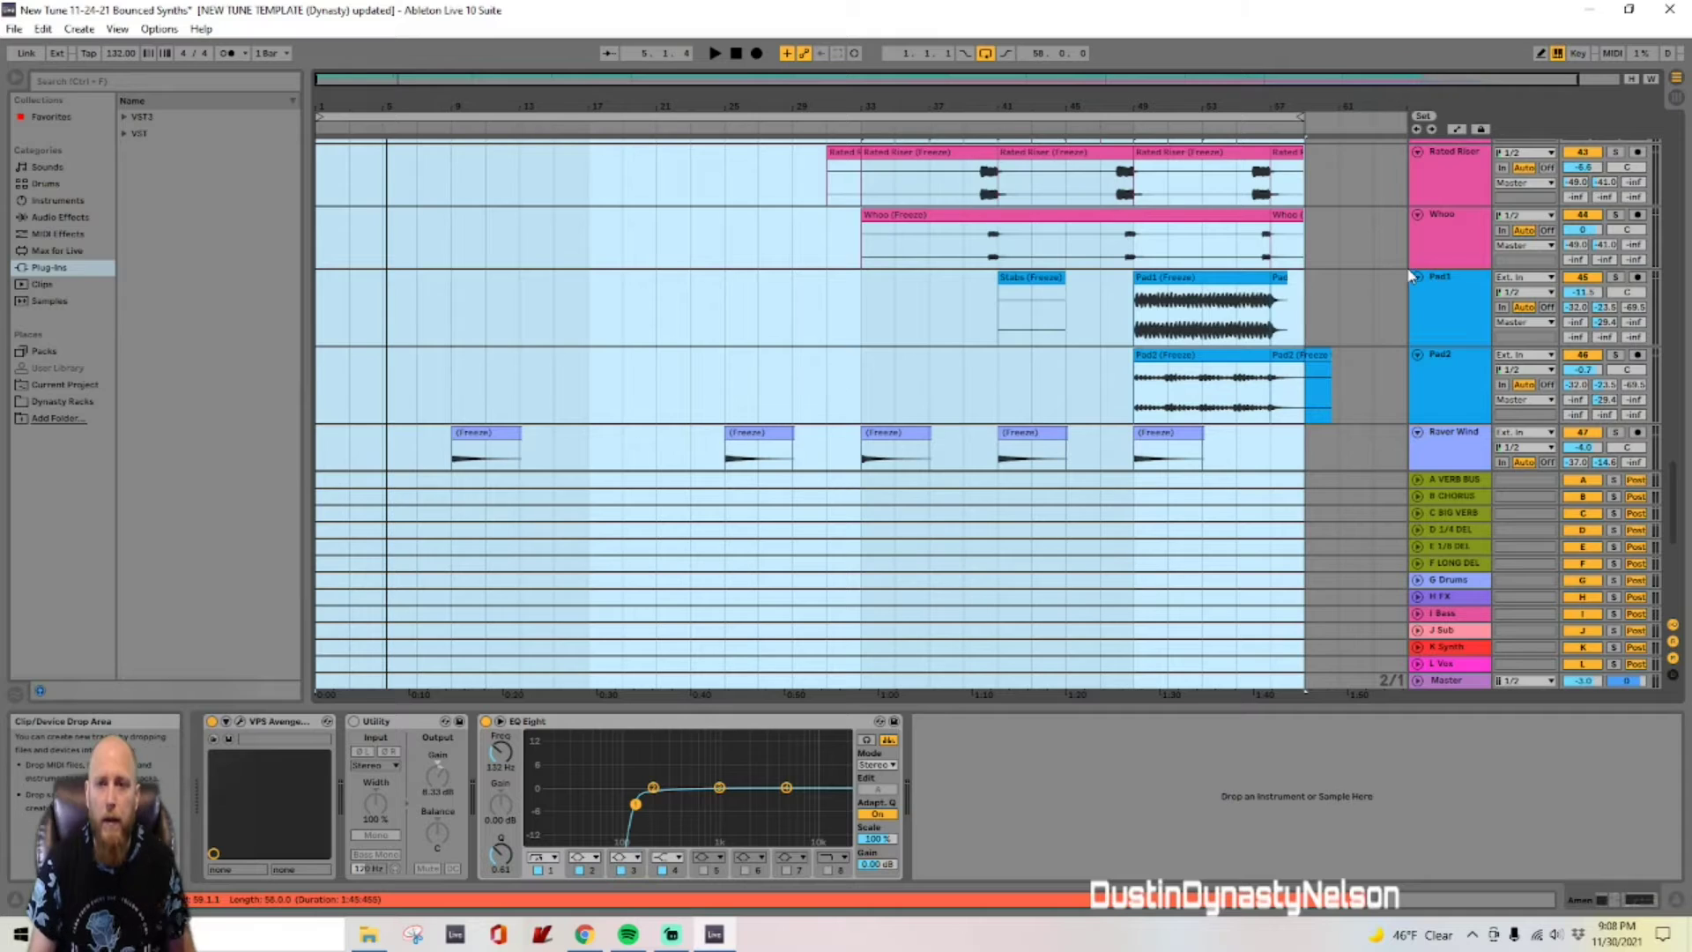
scroll(1414, 273, up, 20)
scroll(1419, 253, up, 10)
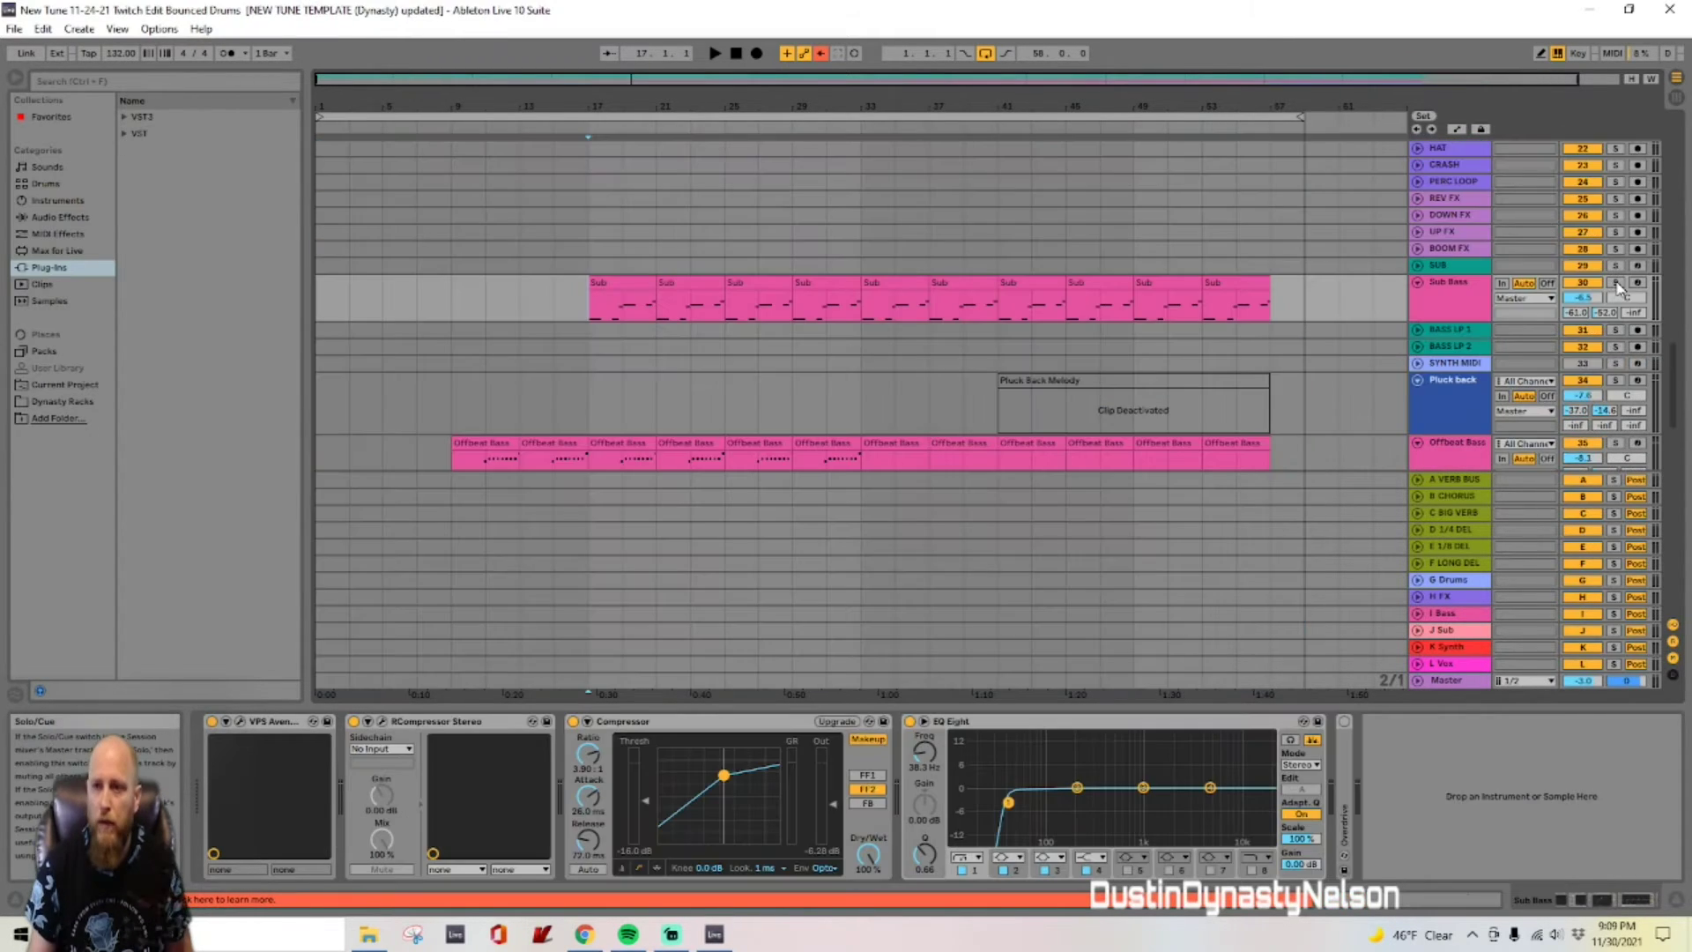
Step: With no track soloed, play the full arrangement from bar 9 through to its end
click(1617, 283)
click(1616, 284)
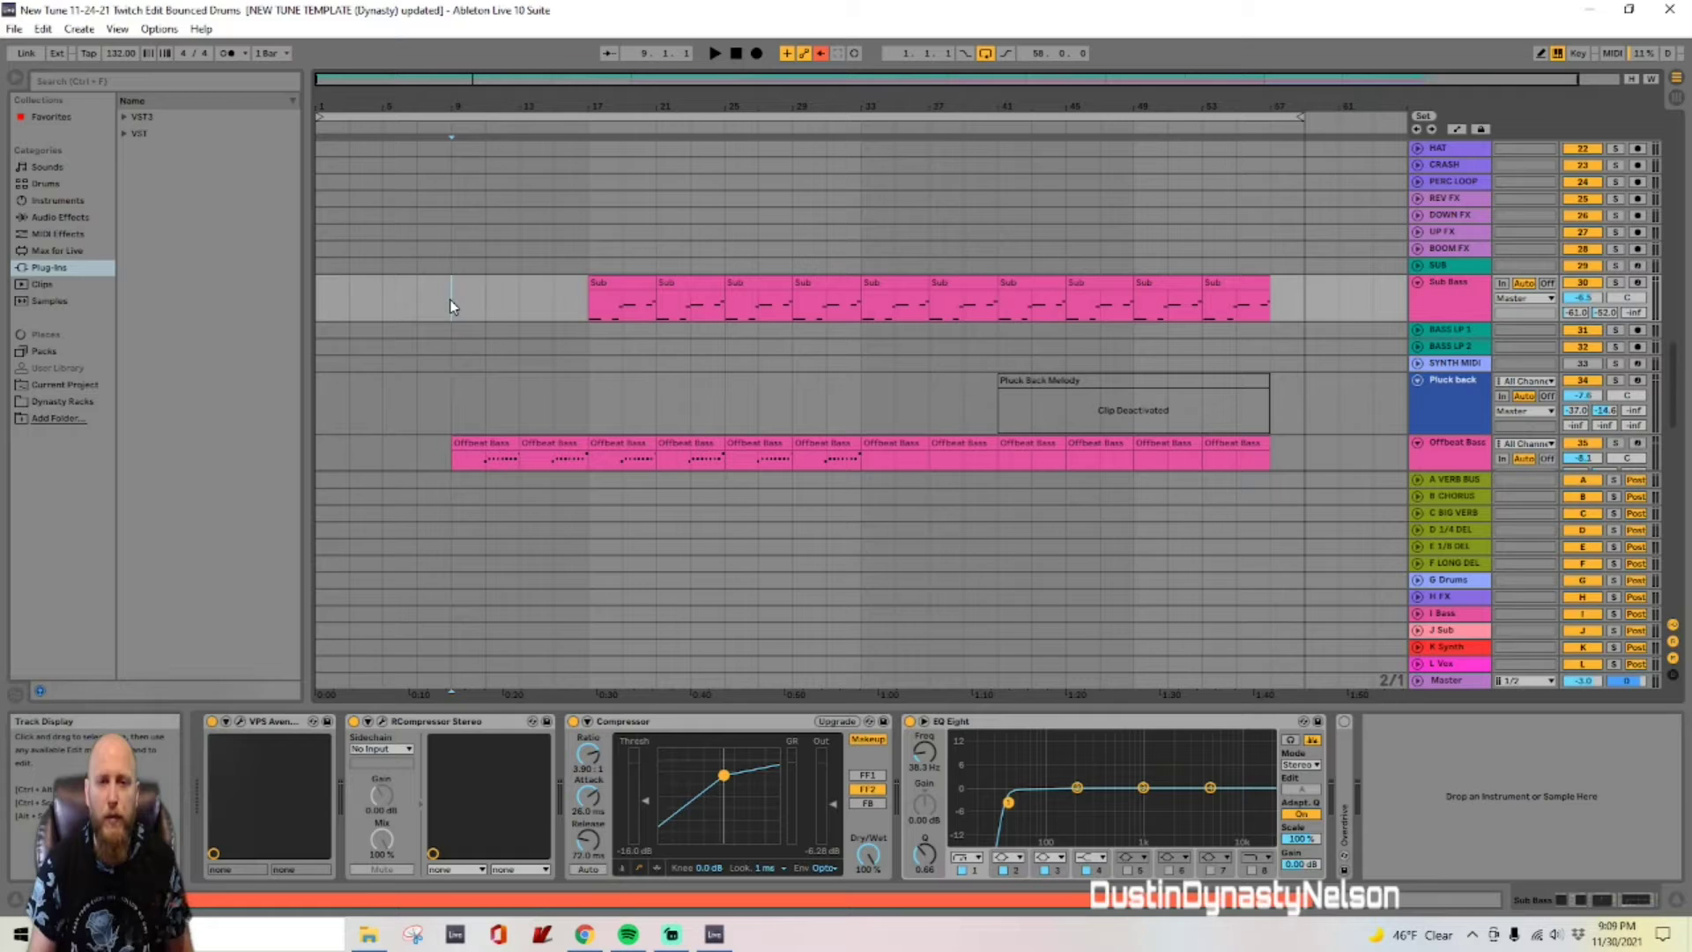
key(space)
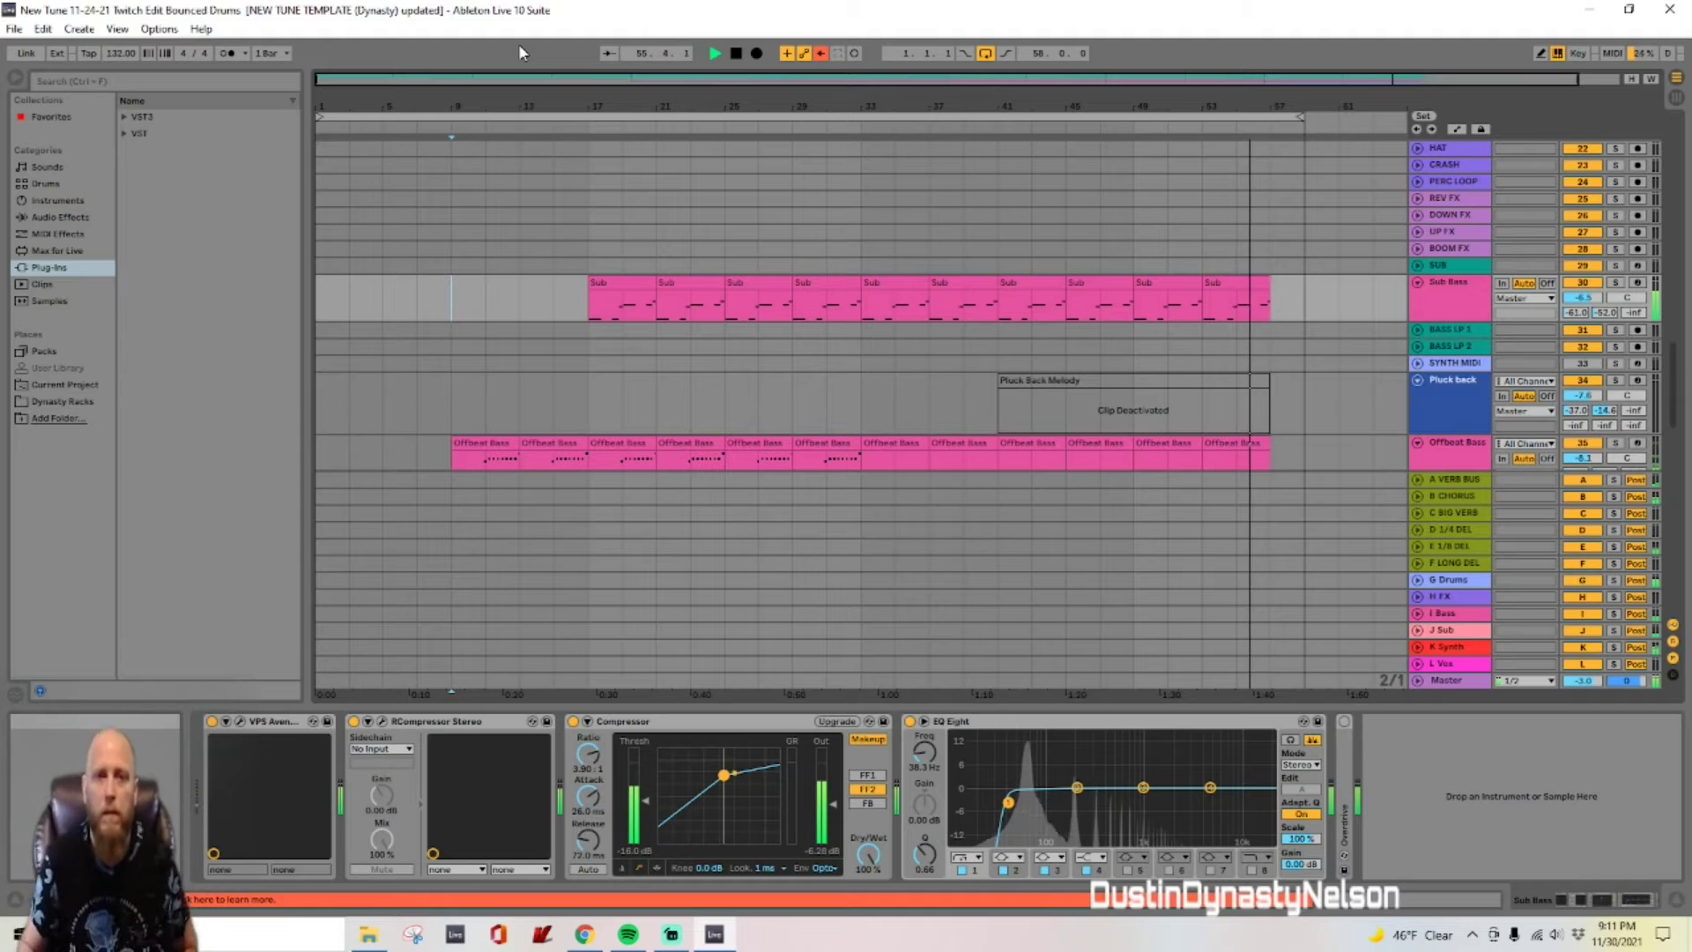
key(space)
Step: Activate the deactivated Sync Lead clip at bar 49
scroll(1130, 226, down, 3)
scroll(1122, 262, down, 3)
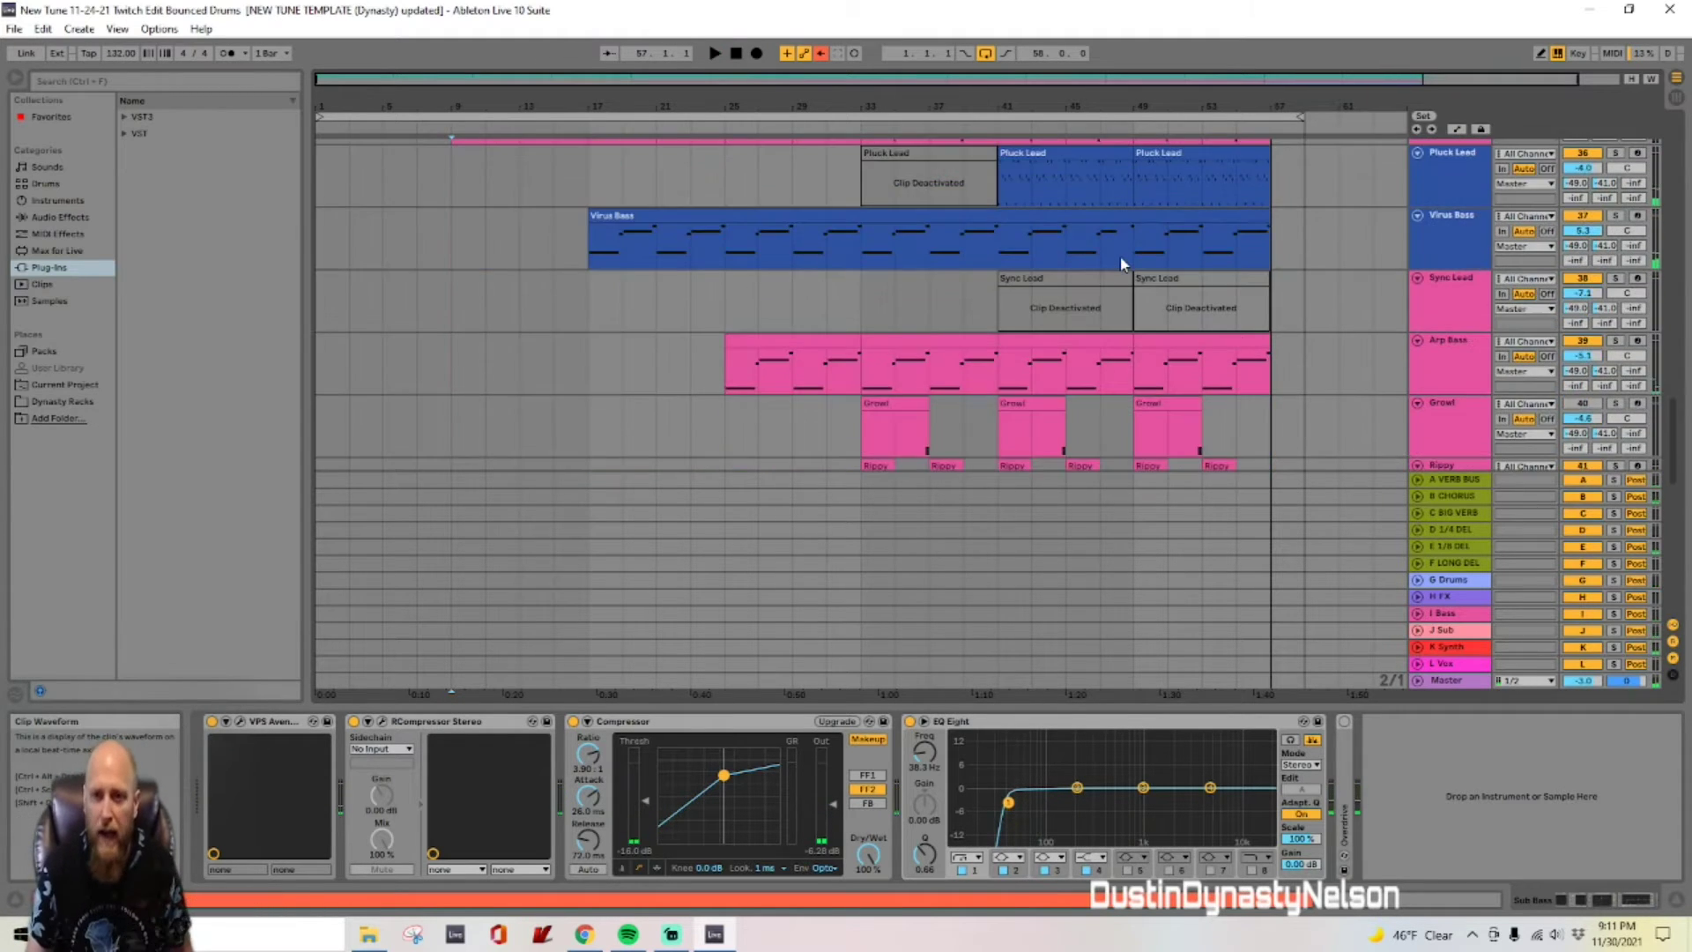
scroll(1122, 263, down, 1)
click(1152, 209)
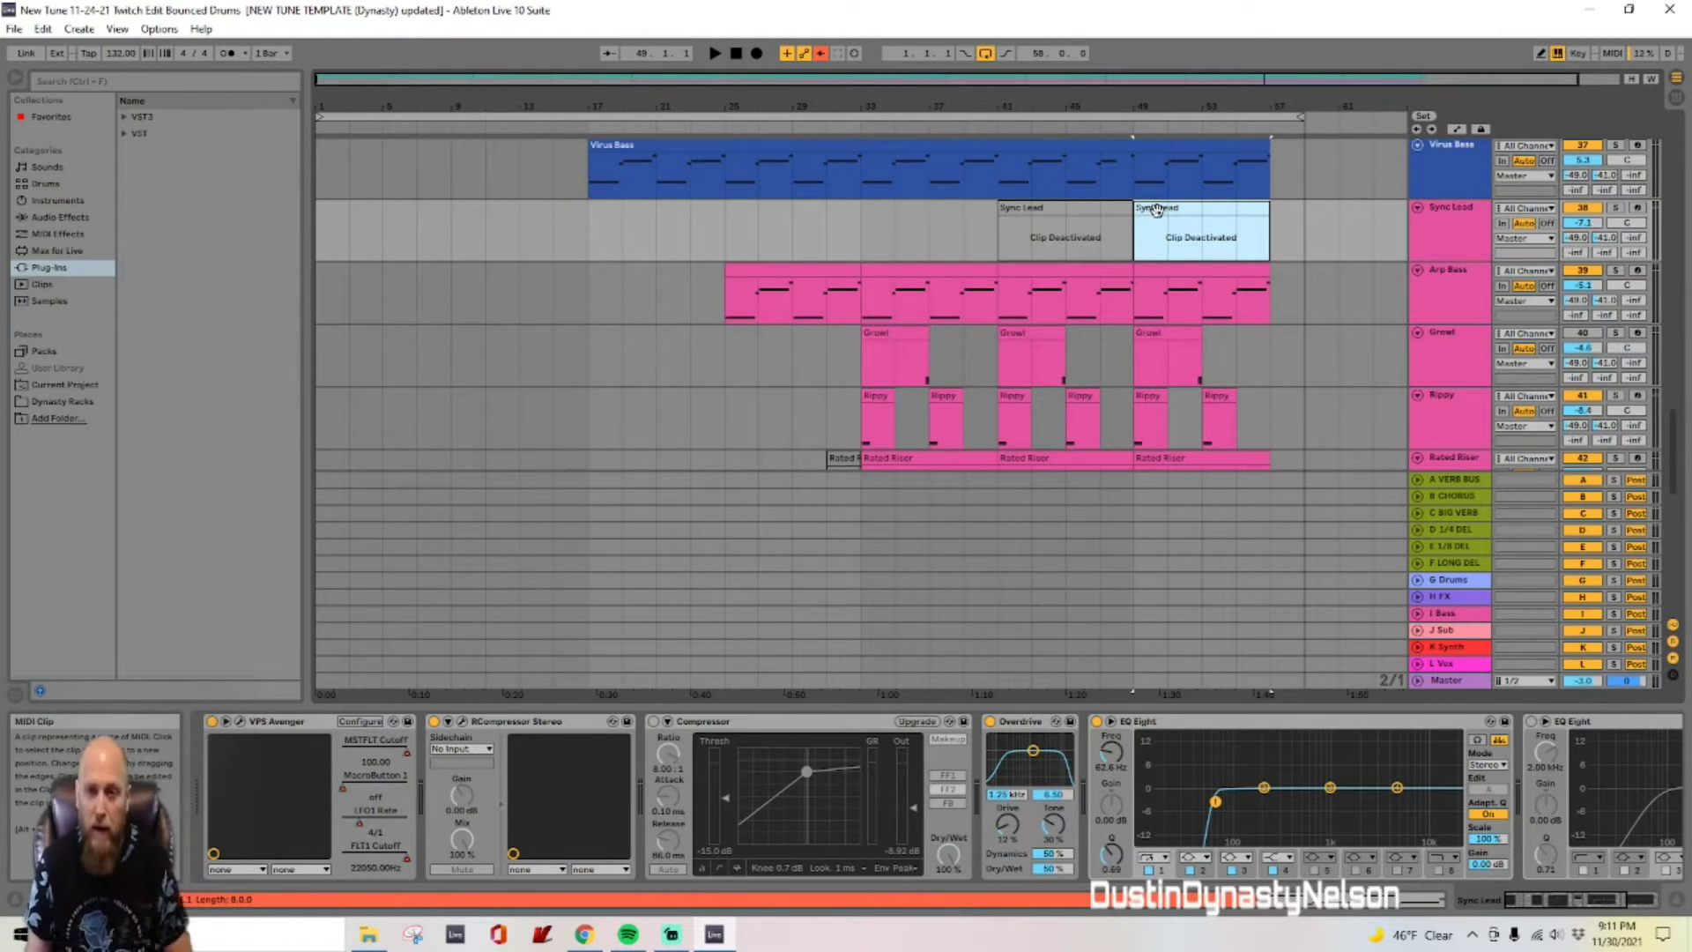
key(0)
Step: Deactivate the Pad1 and Pad2 clips at bar 49
scroll(1197, 233, down, 5)
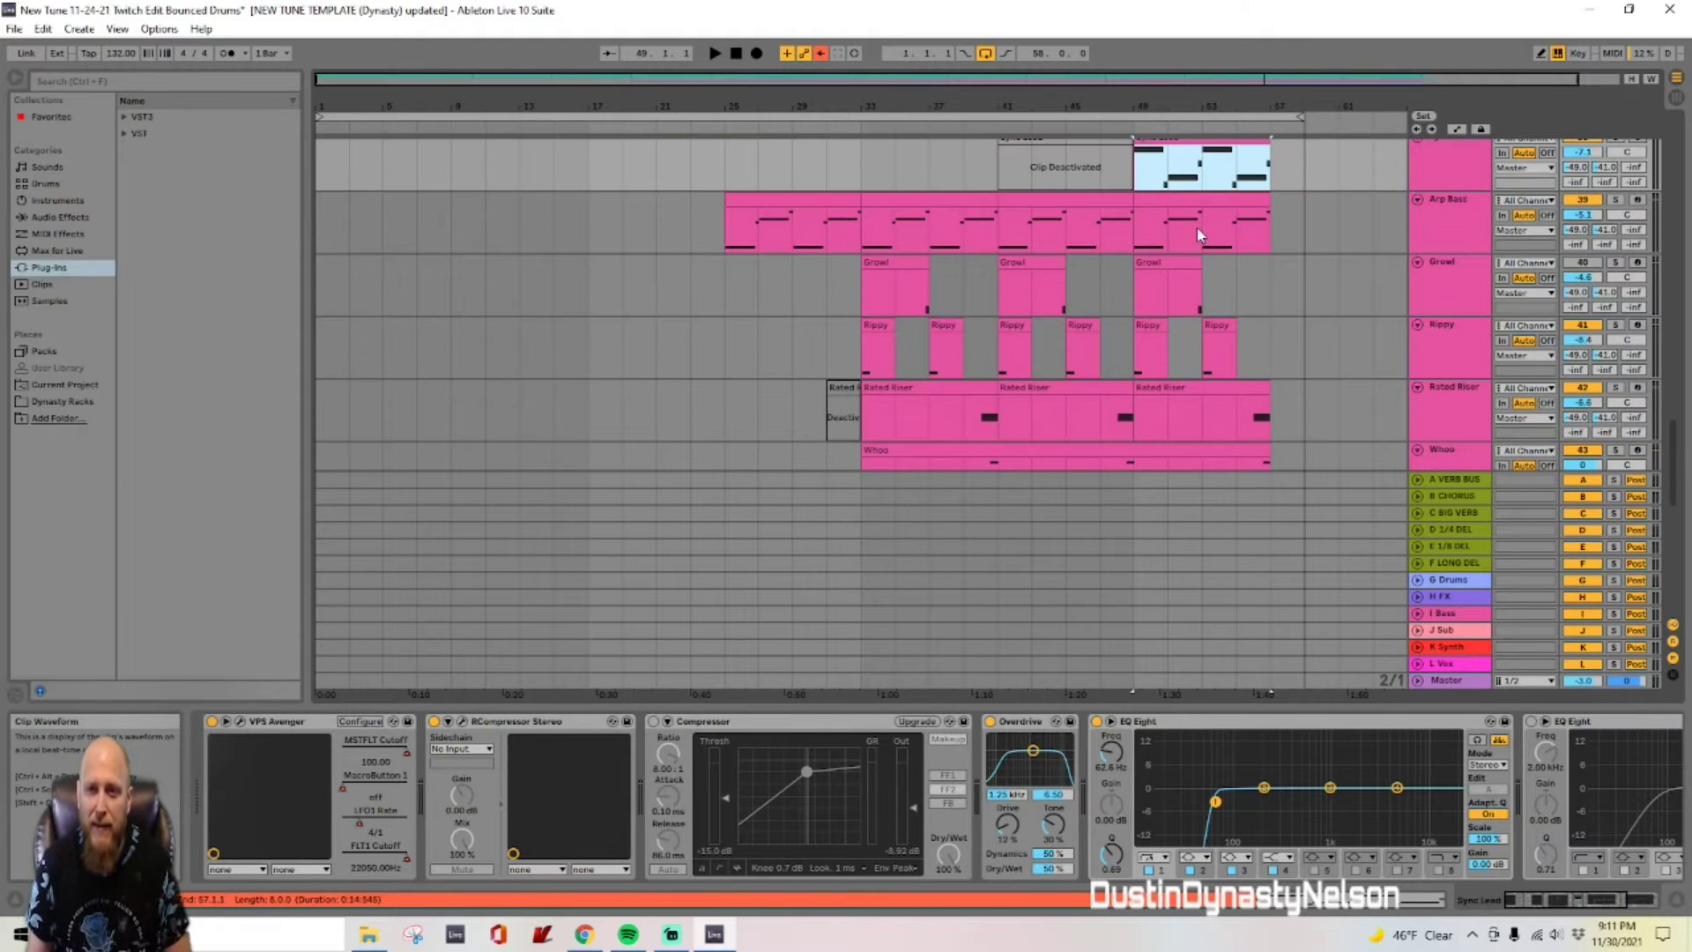
scroll(1196, 236, down, 2)
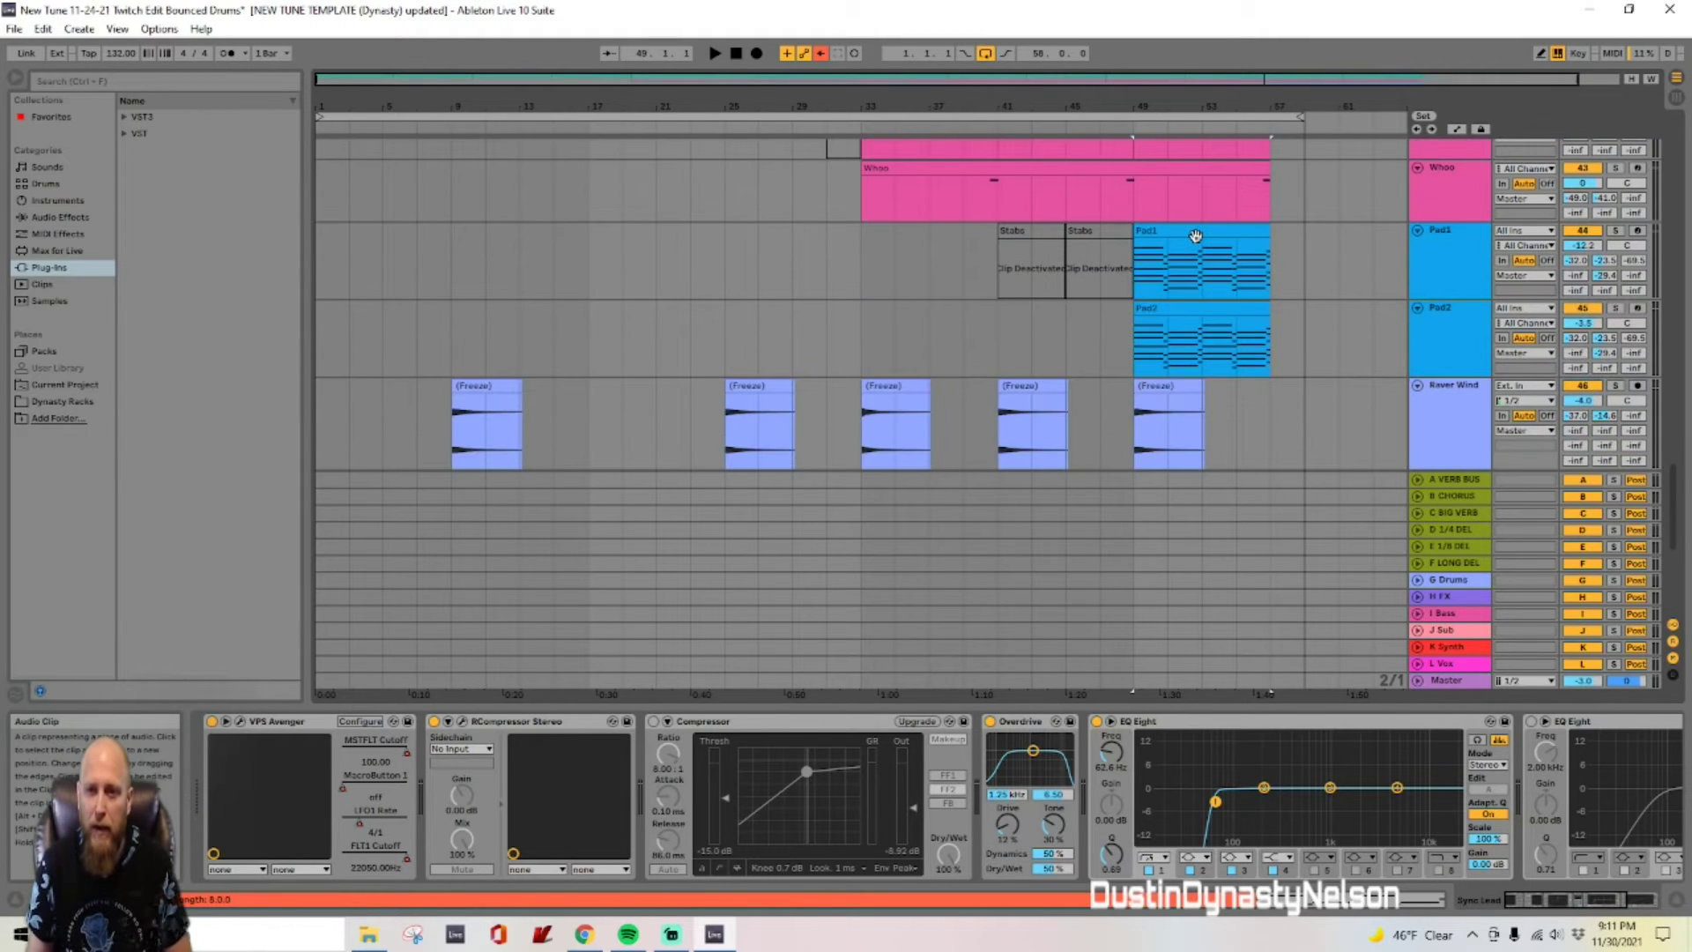
click(1171, 234)
key(0)
click(1184, 334)
key(0)
Step: Play the arrangement from bar 49 to hear the Sync Lead without the pads
scroll(1181, 311, up, 4)
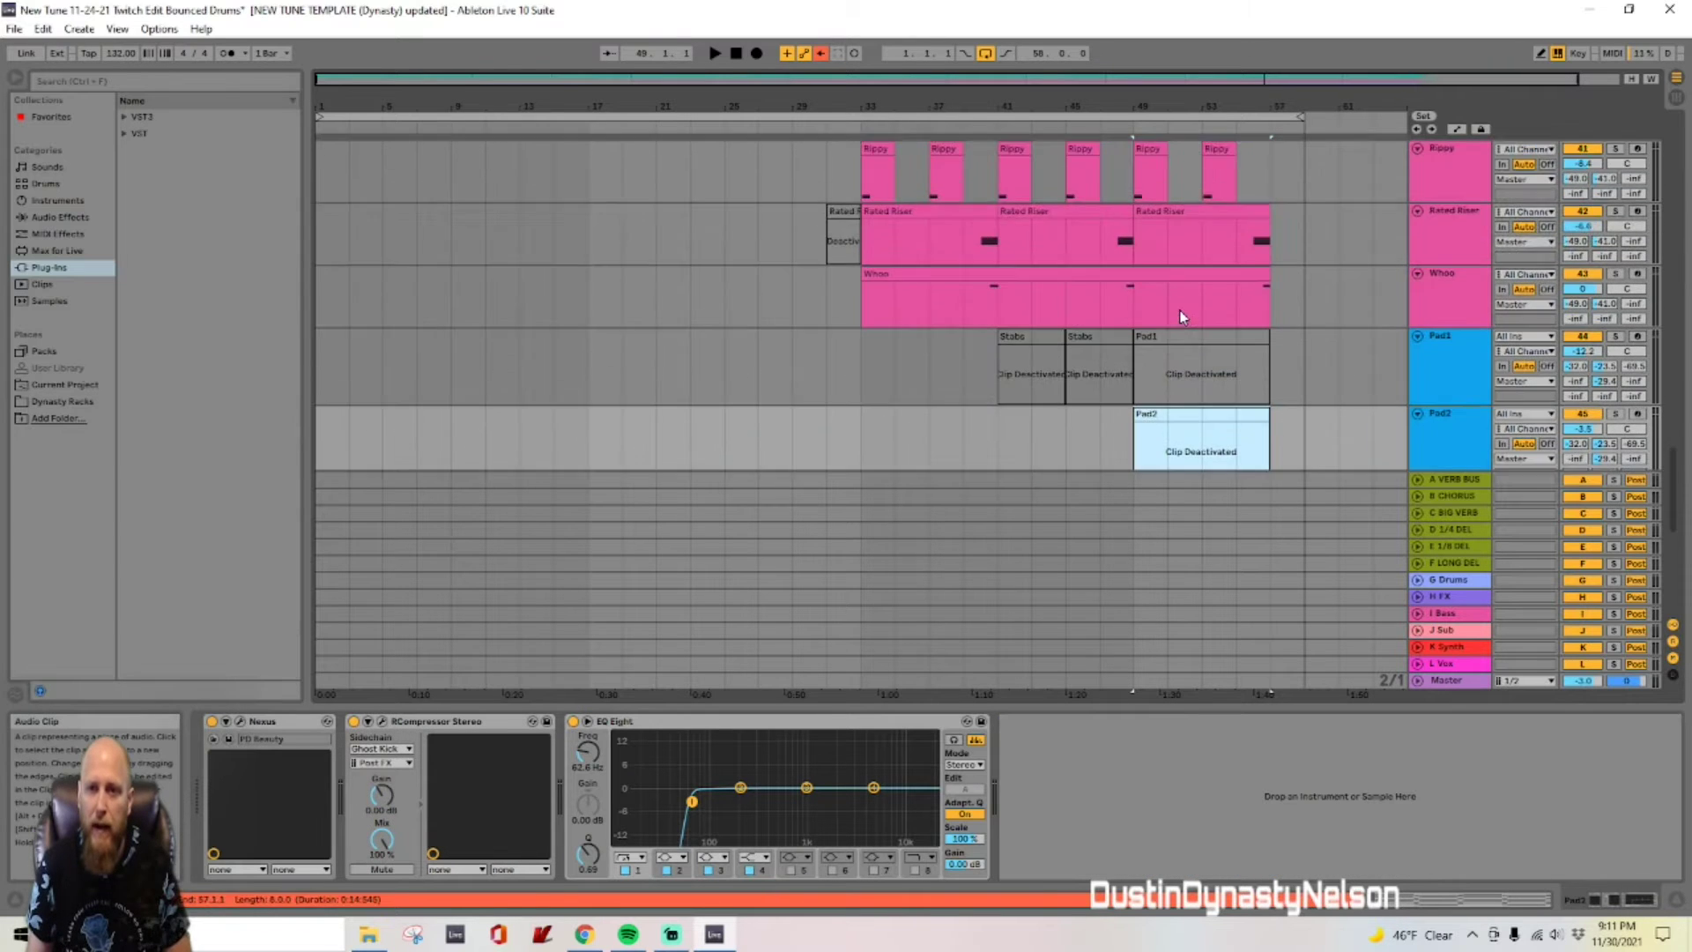
scroll(1181, 314, up, 5)
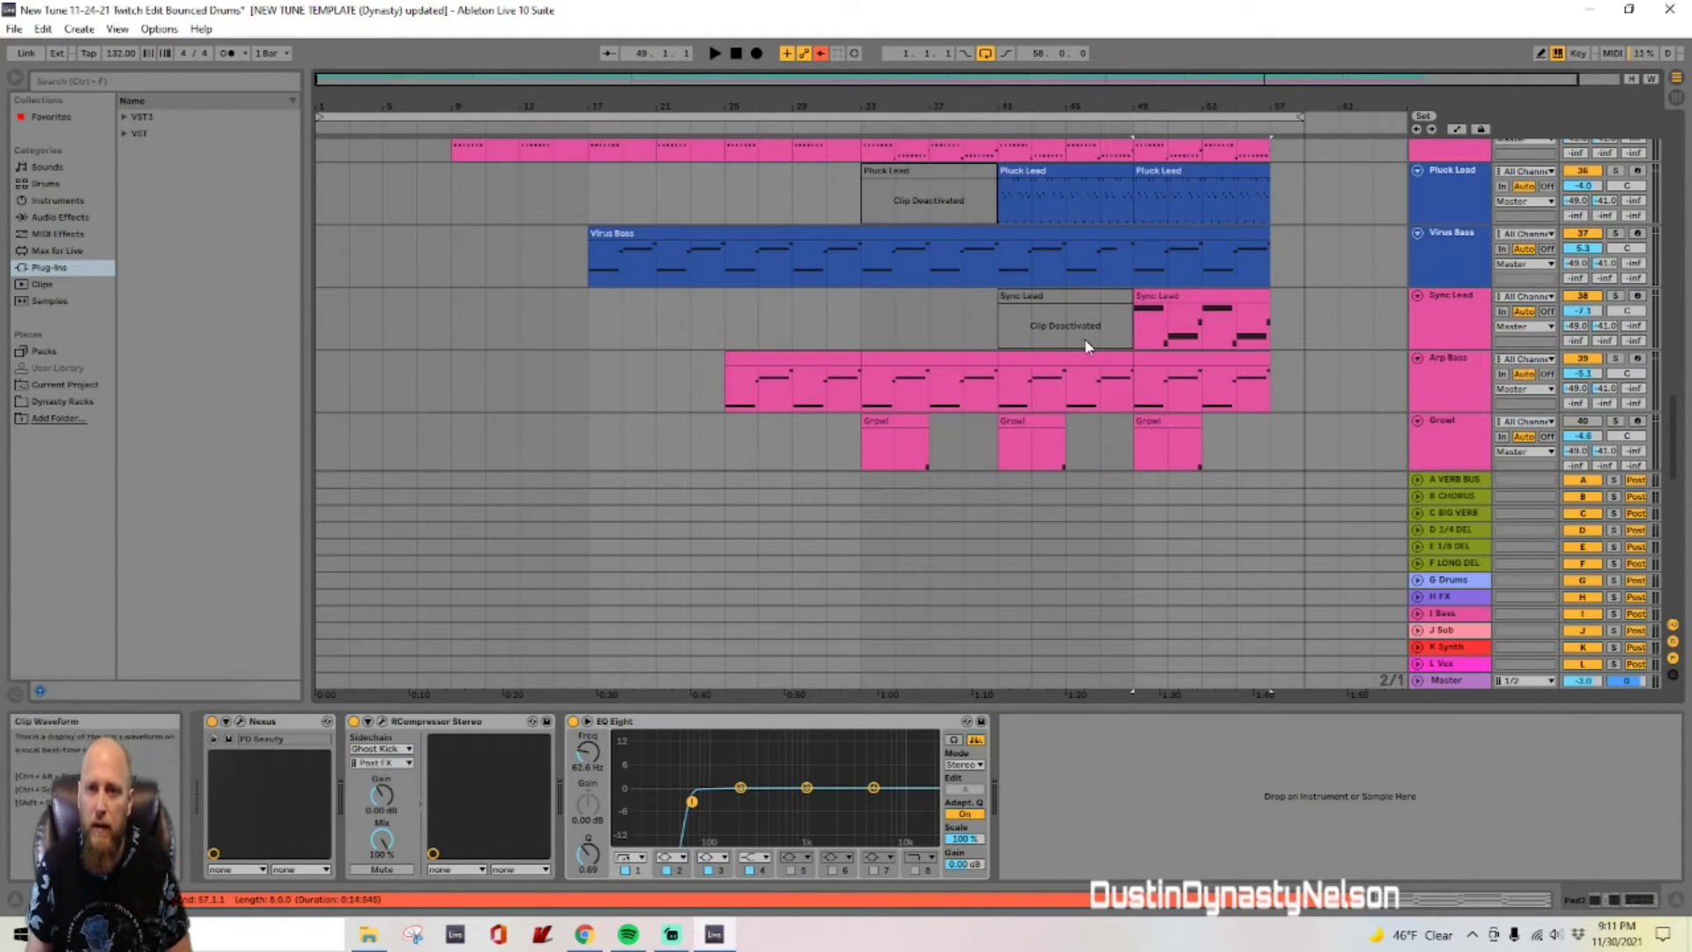
click(1102, 340)
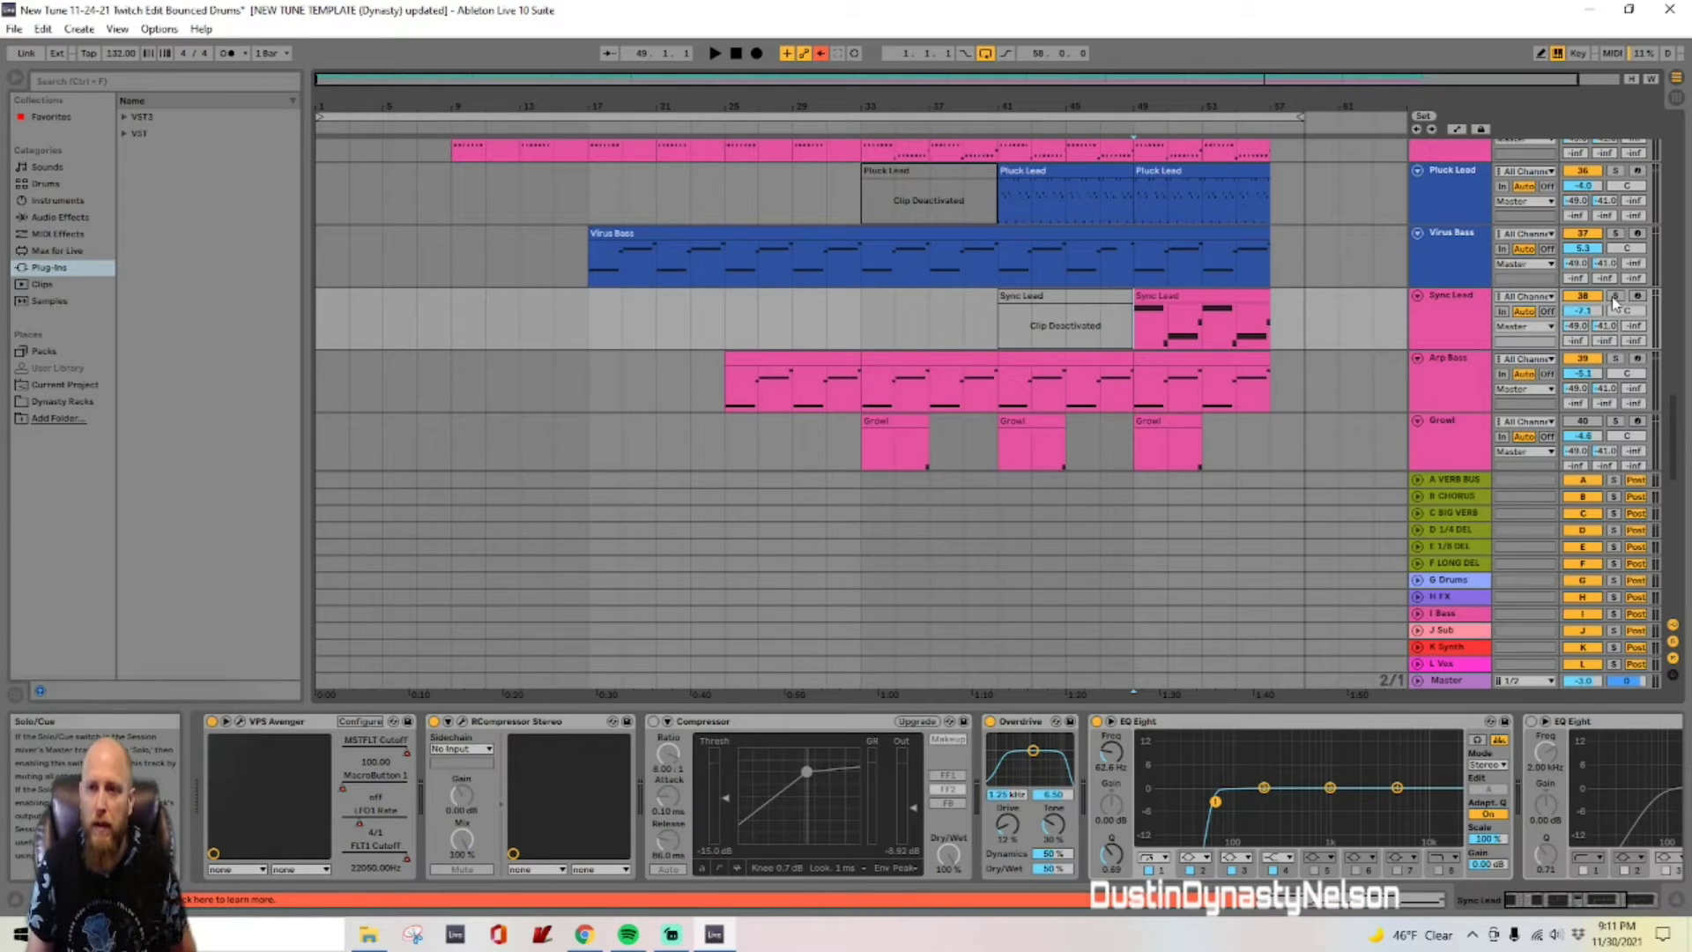
key(space)
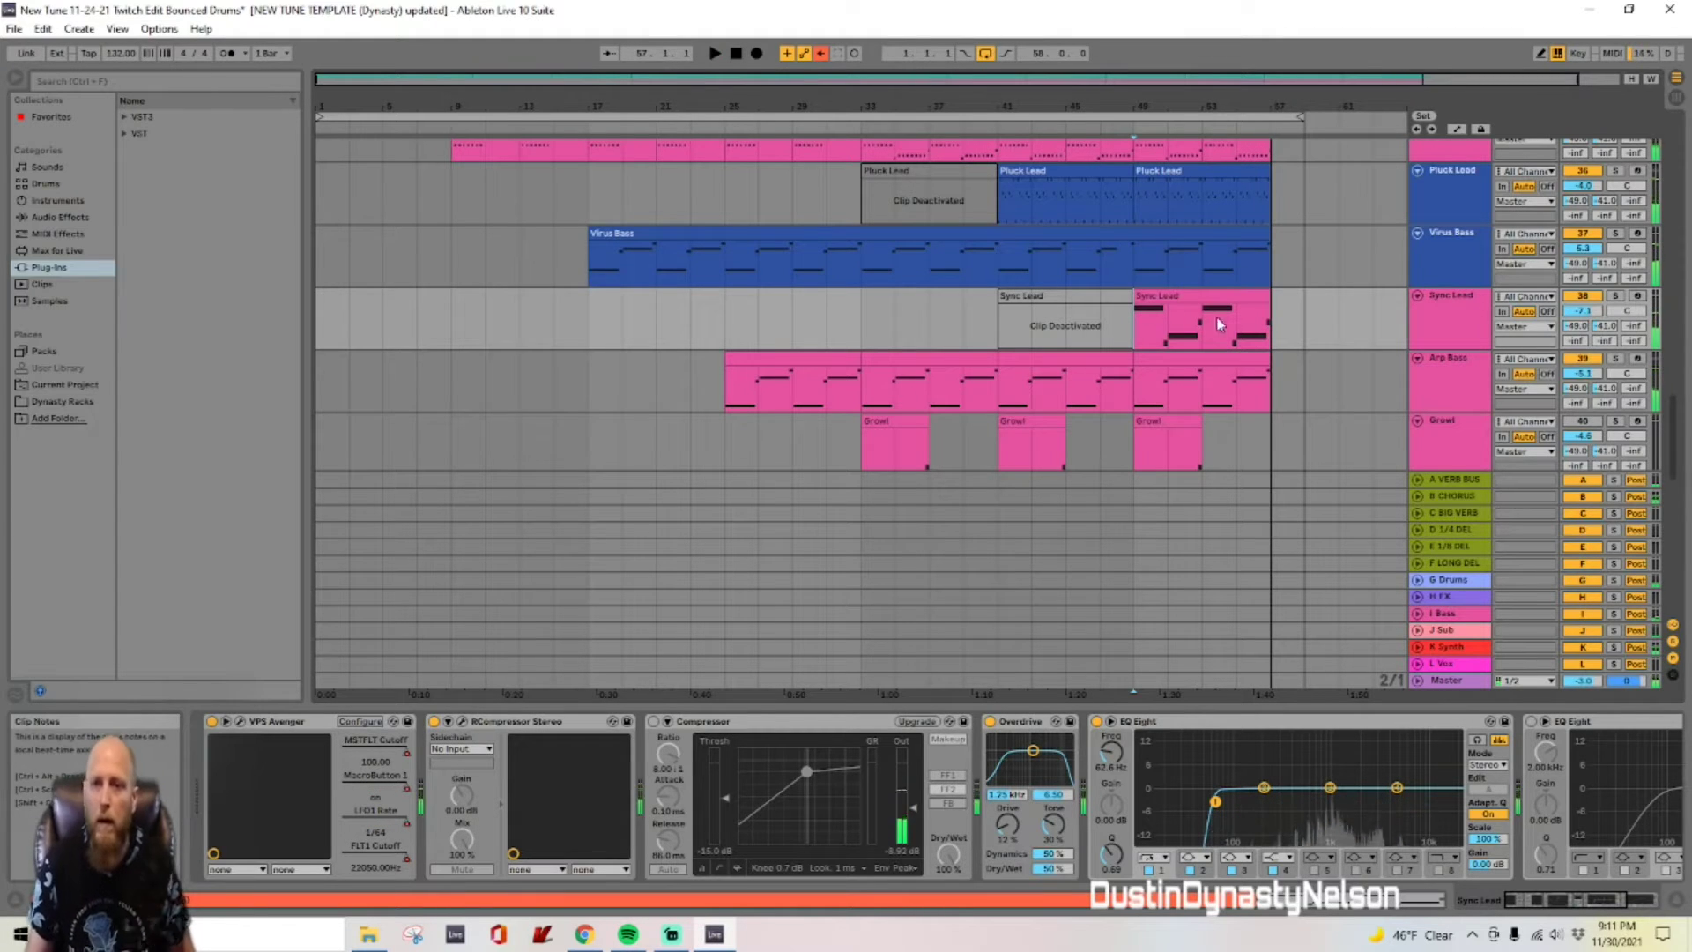
Step: Deactivate the Sync Lead clip at bar 49
click(1205, 292)
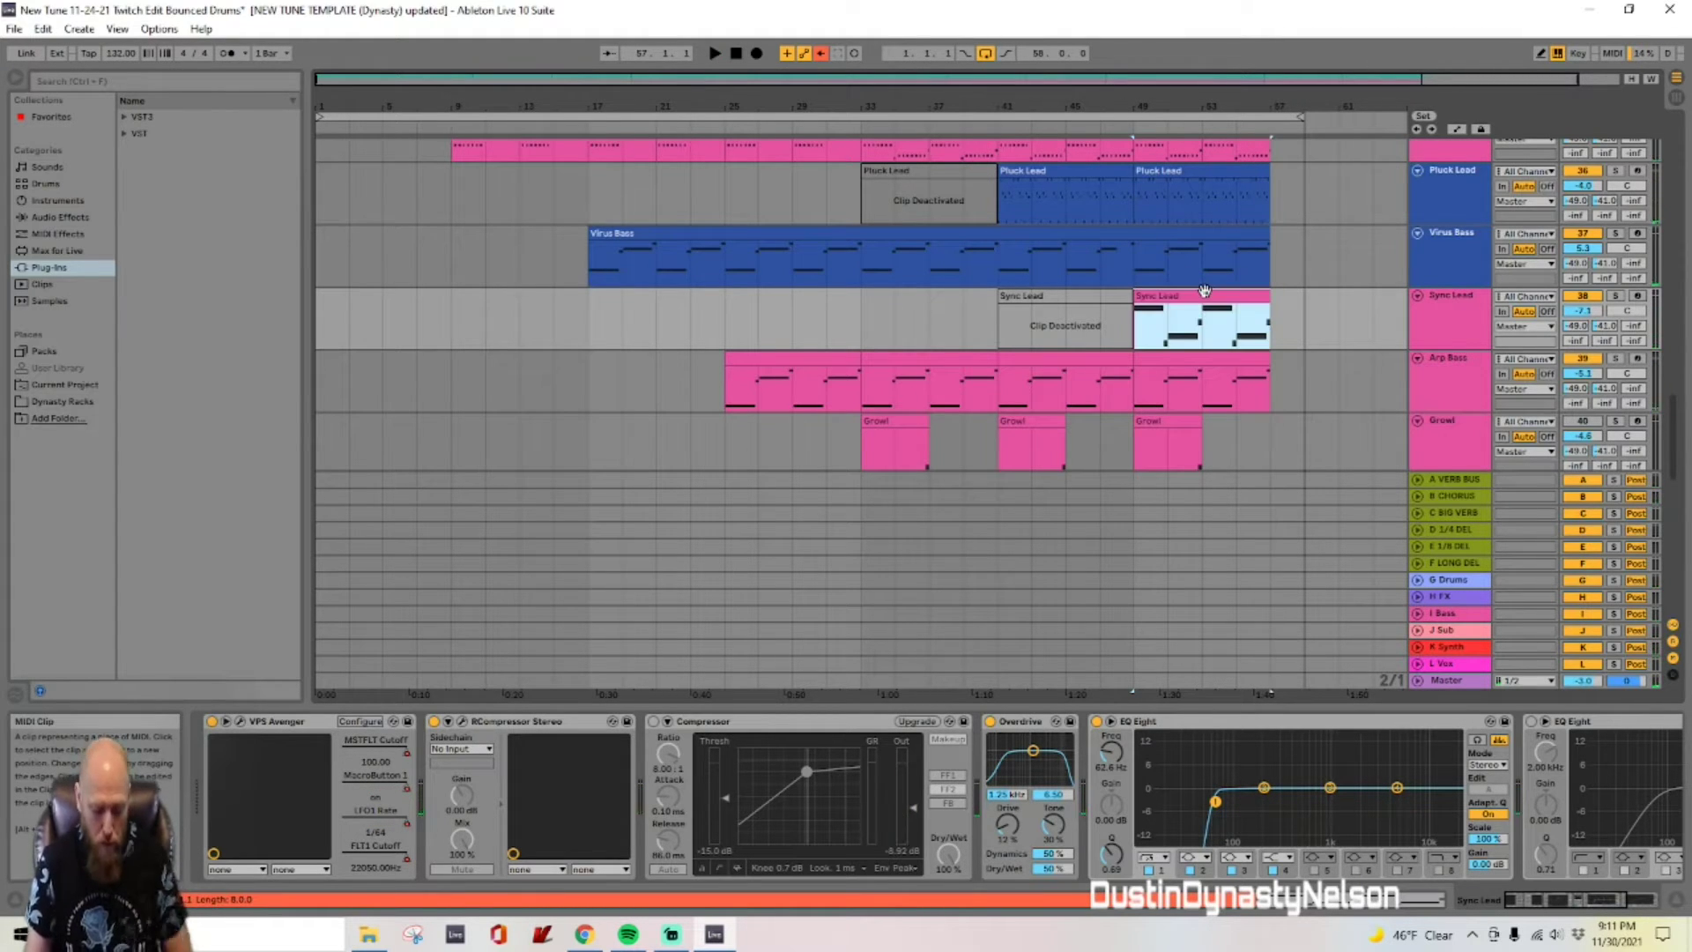
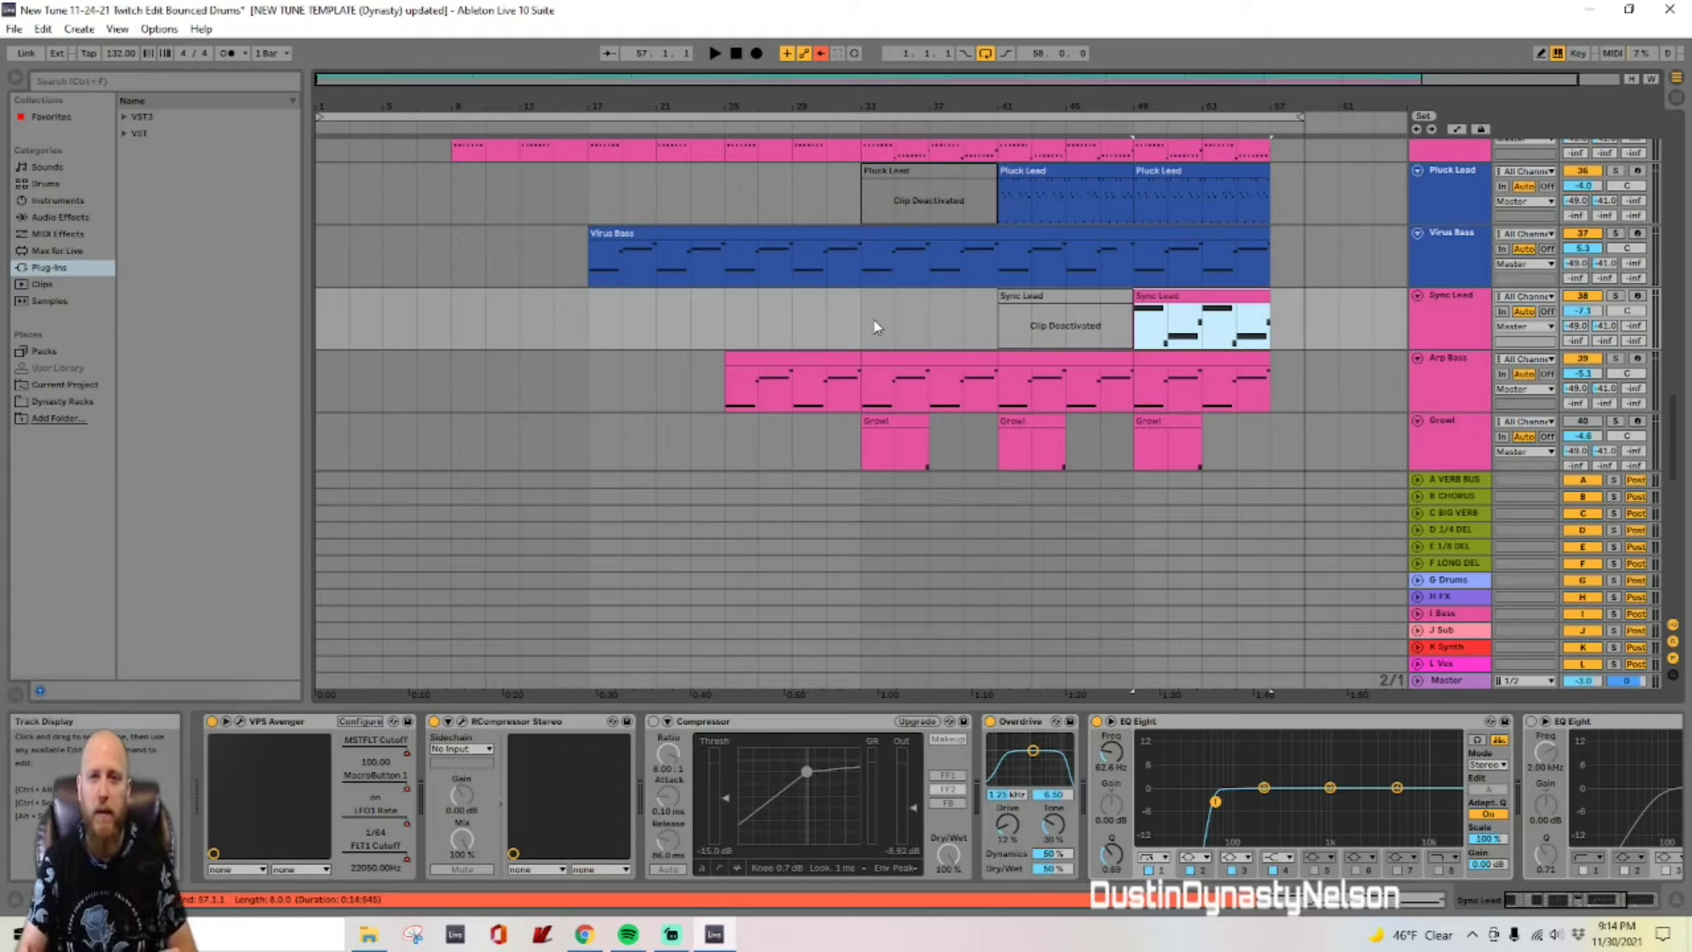
scroll(877, 327, up, 5)
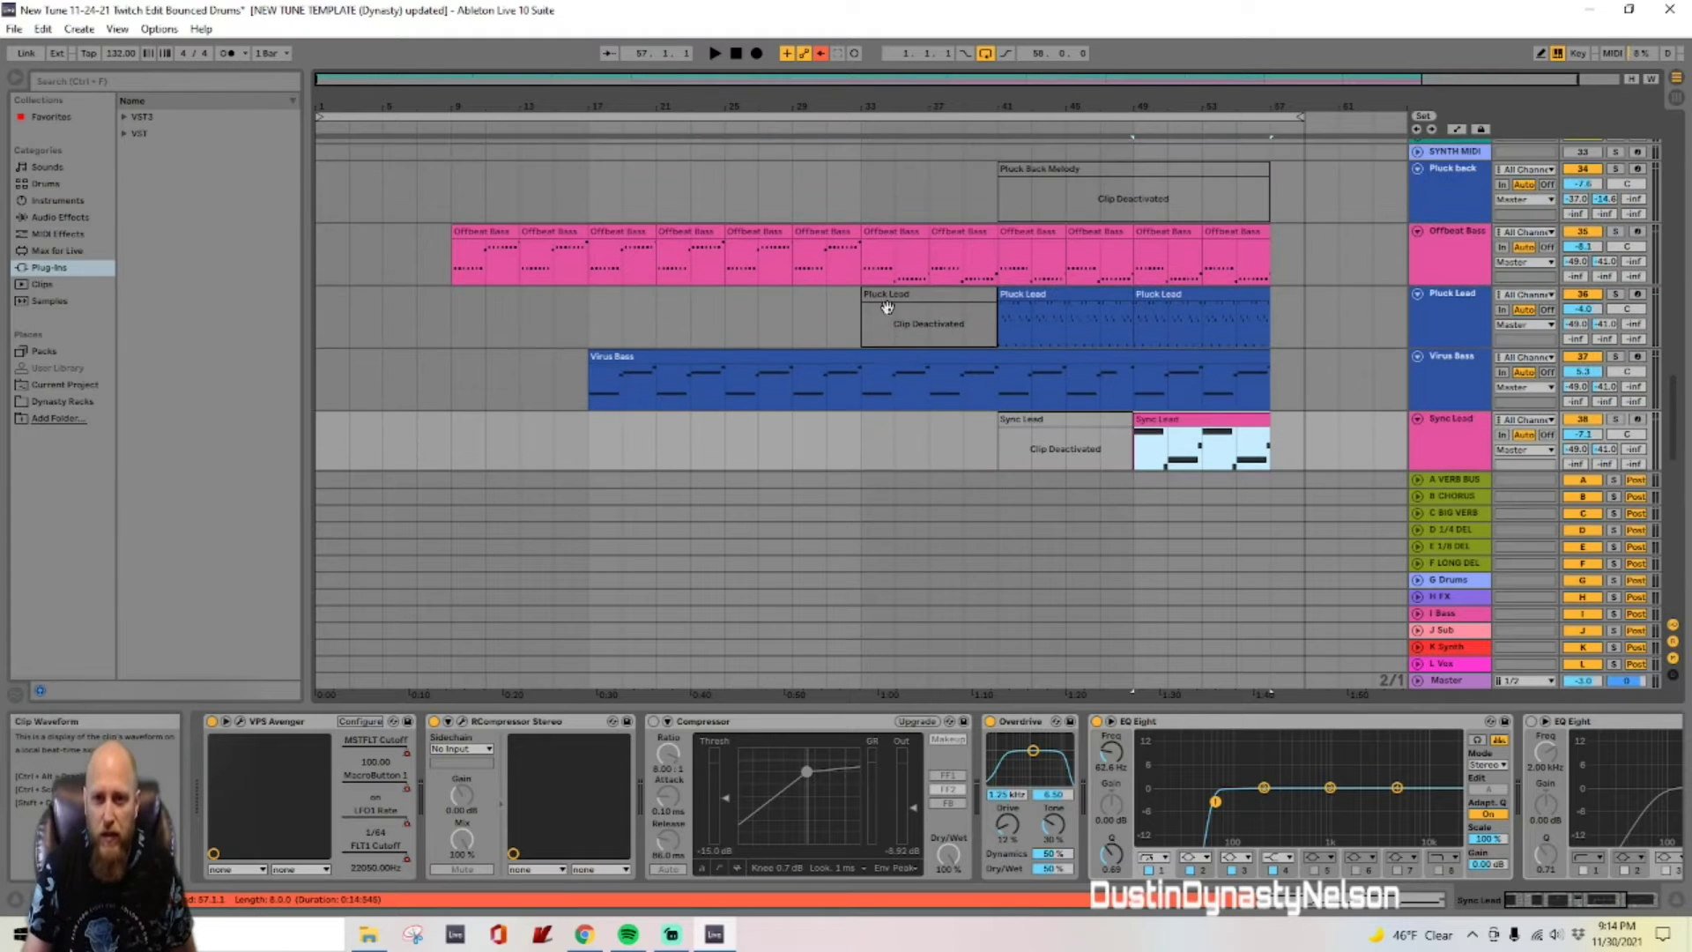
scroll(889, 315, up, 3)
scroll(908, 322, down, 4)
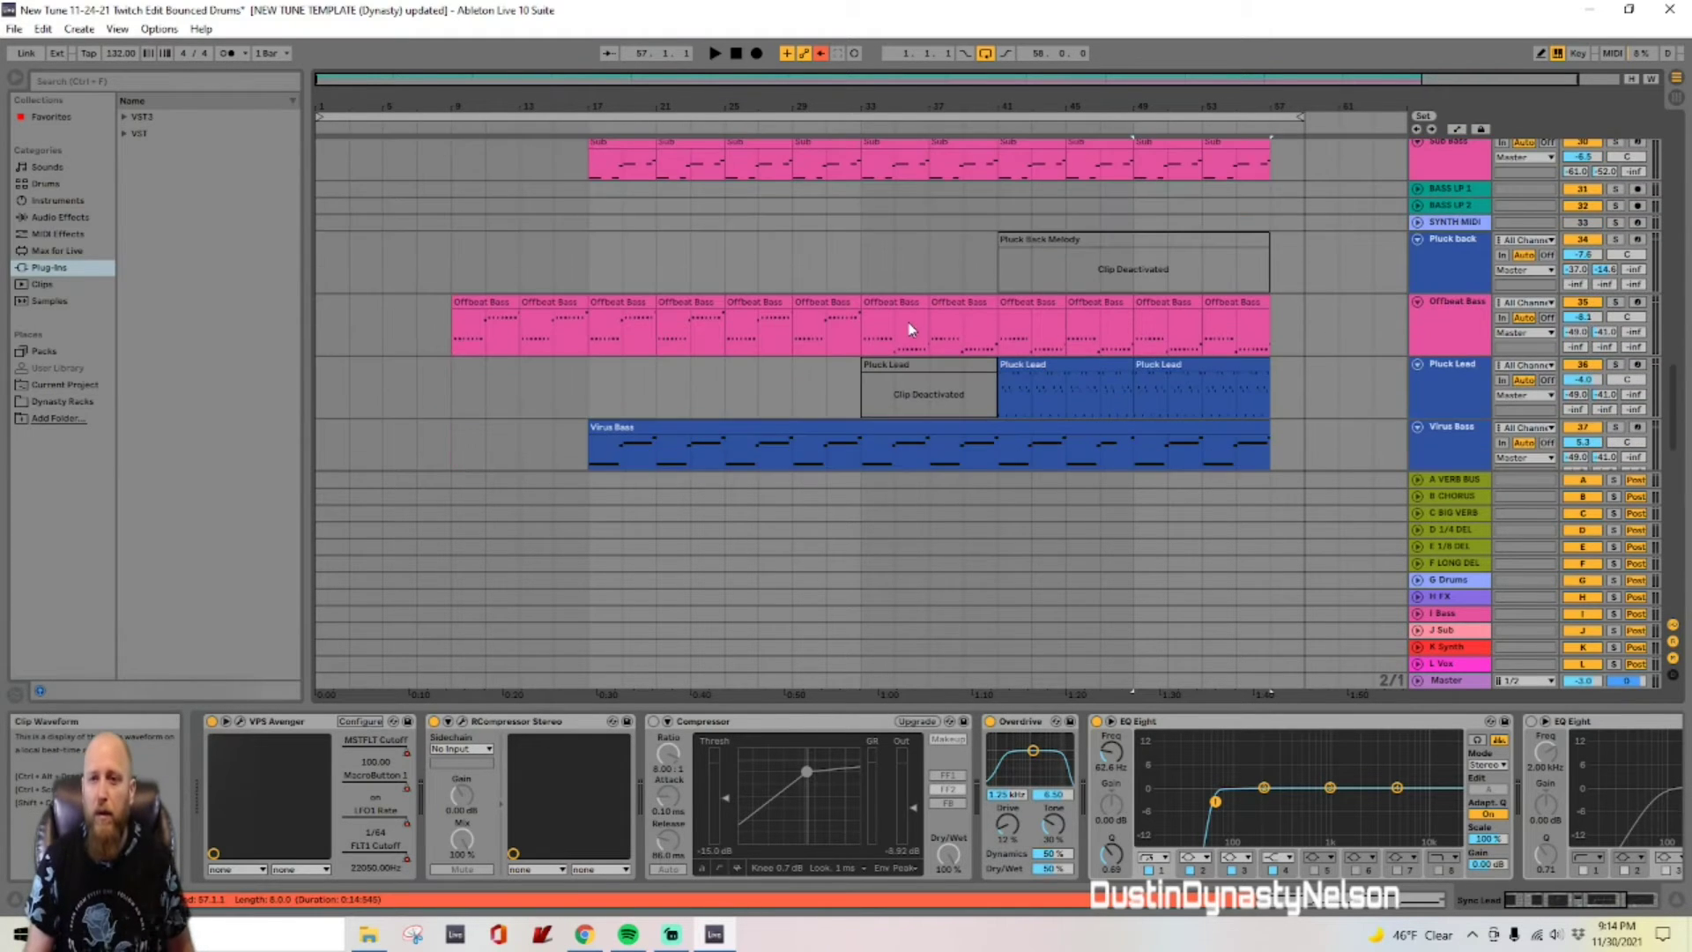
scroll(911, 334, down, 2)
click(1208, 393)
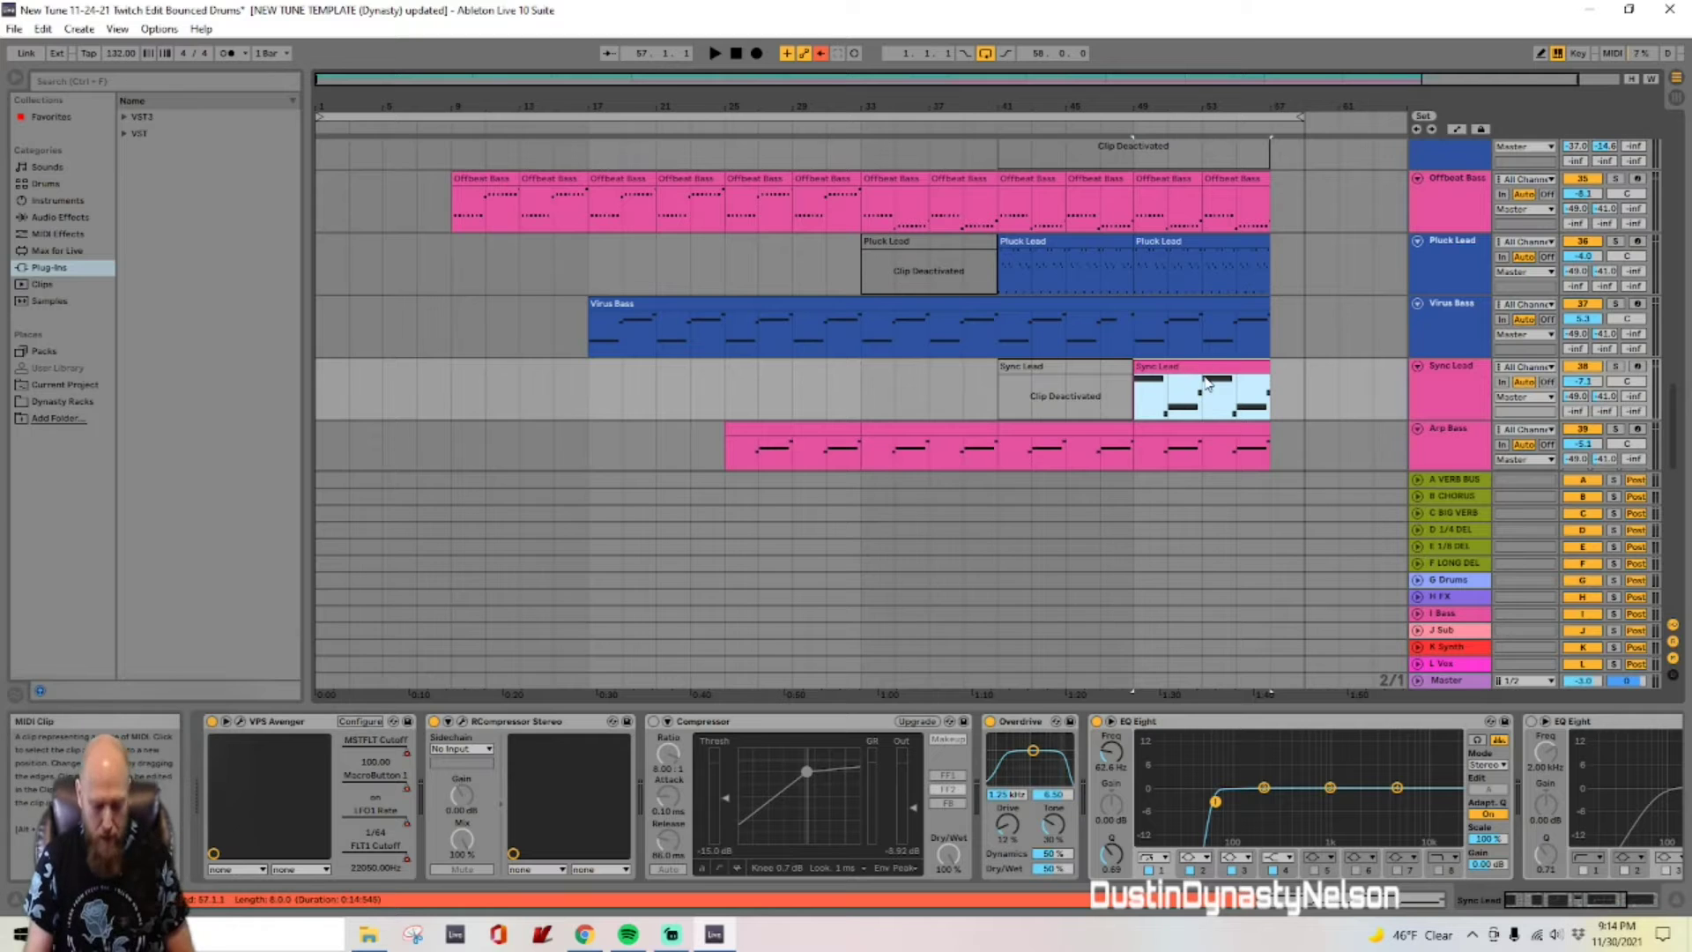
key(0)
Step: Reactivate the deactivated Pad1 and Pad2 clips at bar 49
scroll(1151, 388, down, 2)
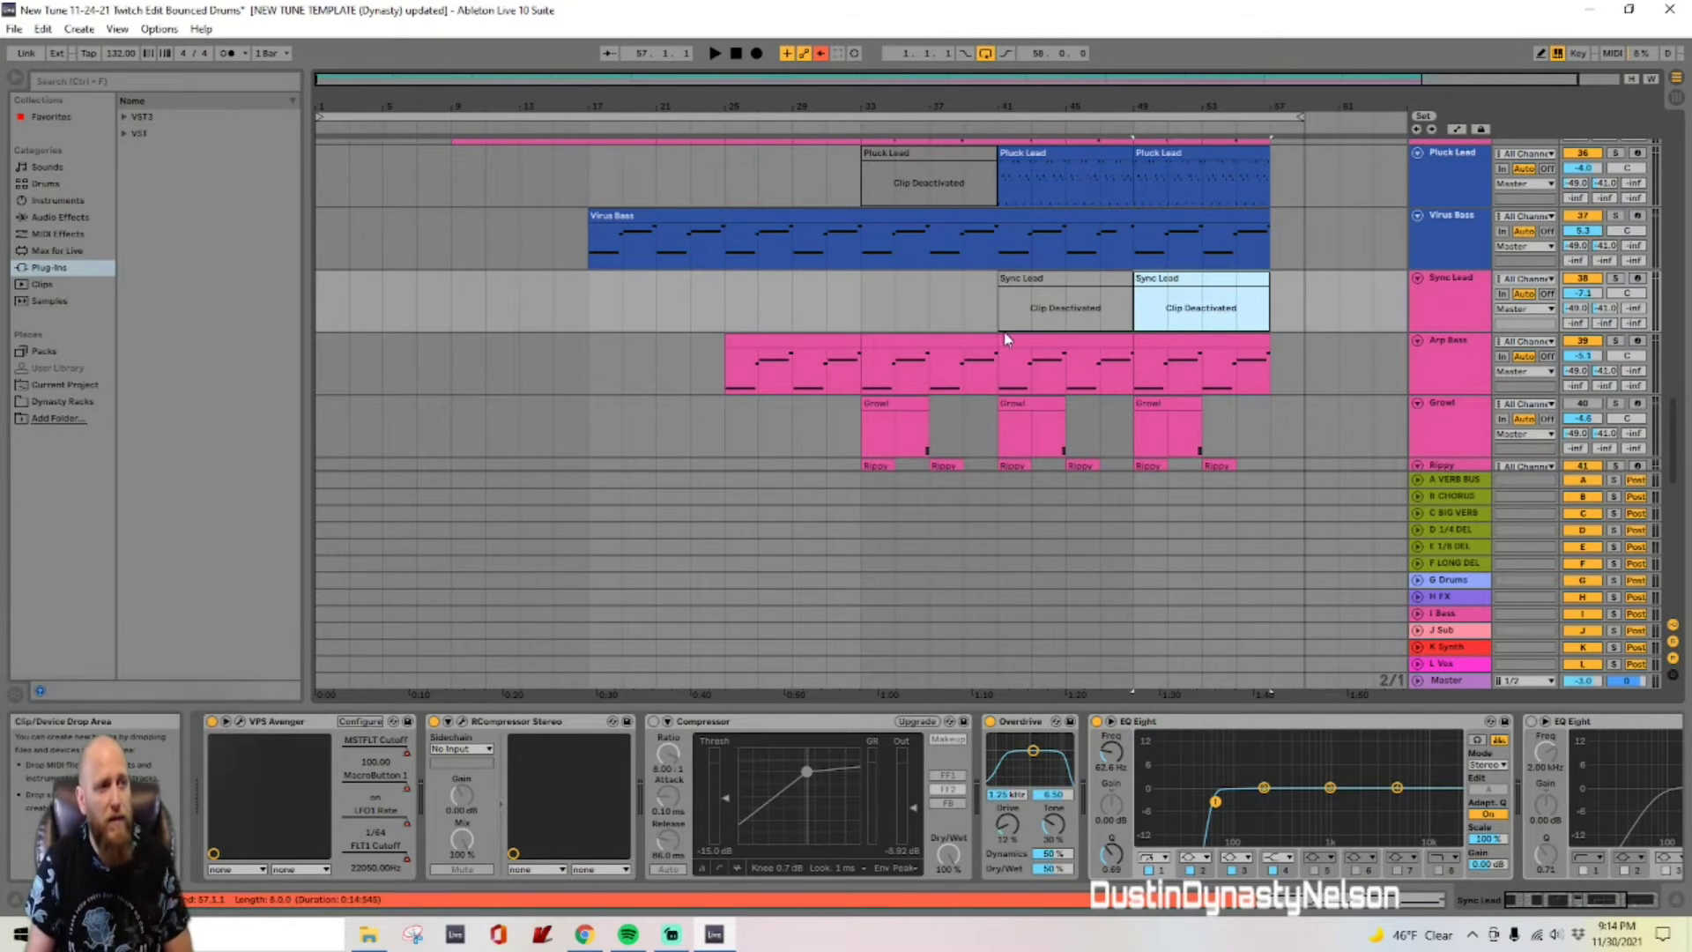
scroll(1005, 344, down, 2)
scroll(1001, 337, down, 7)
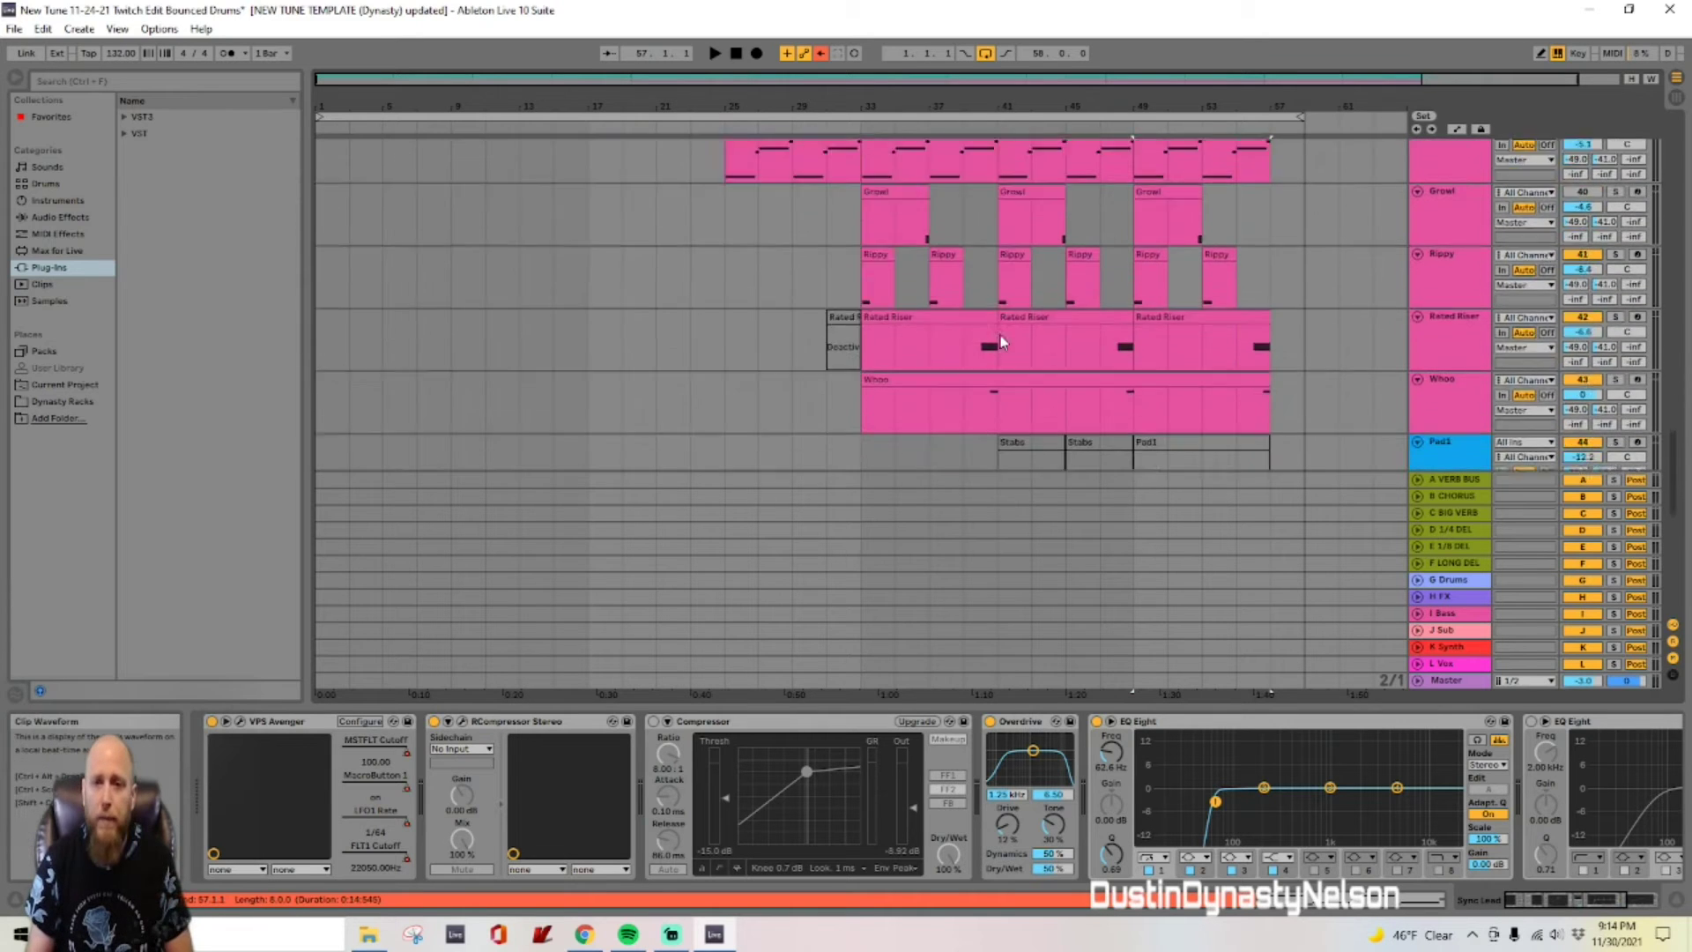
click(1182, 284)
key(0)
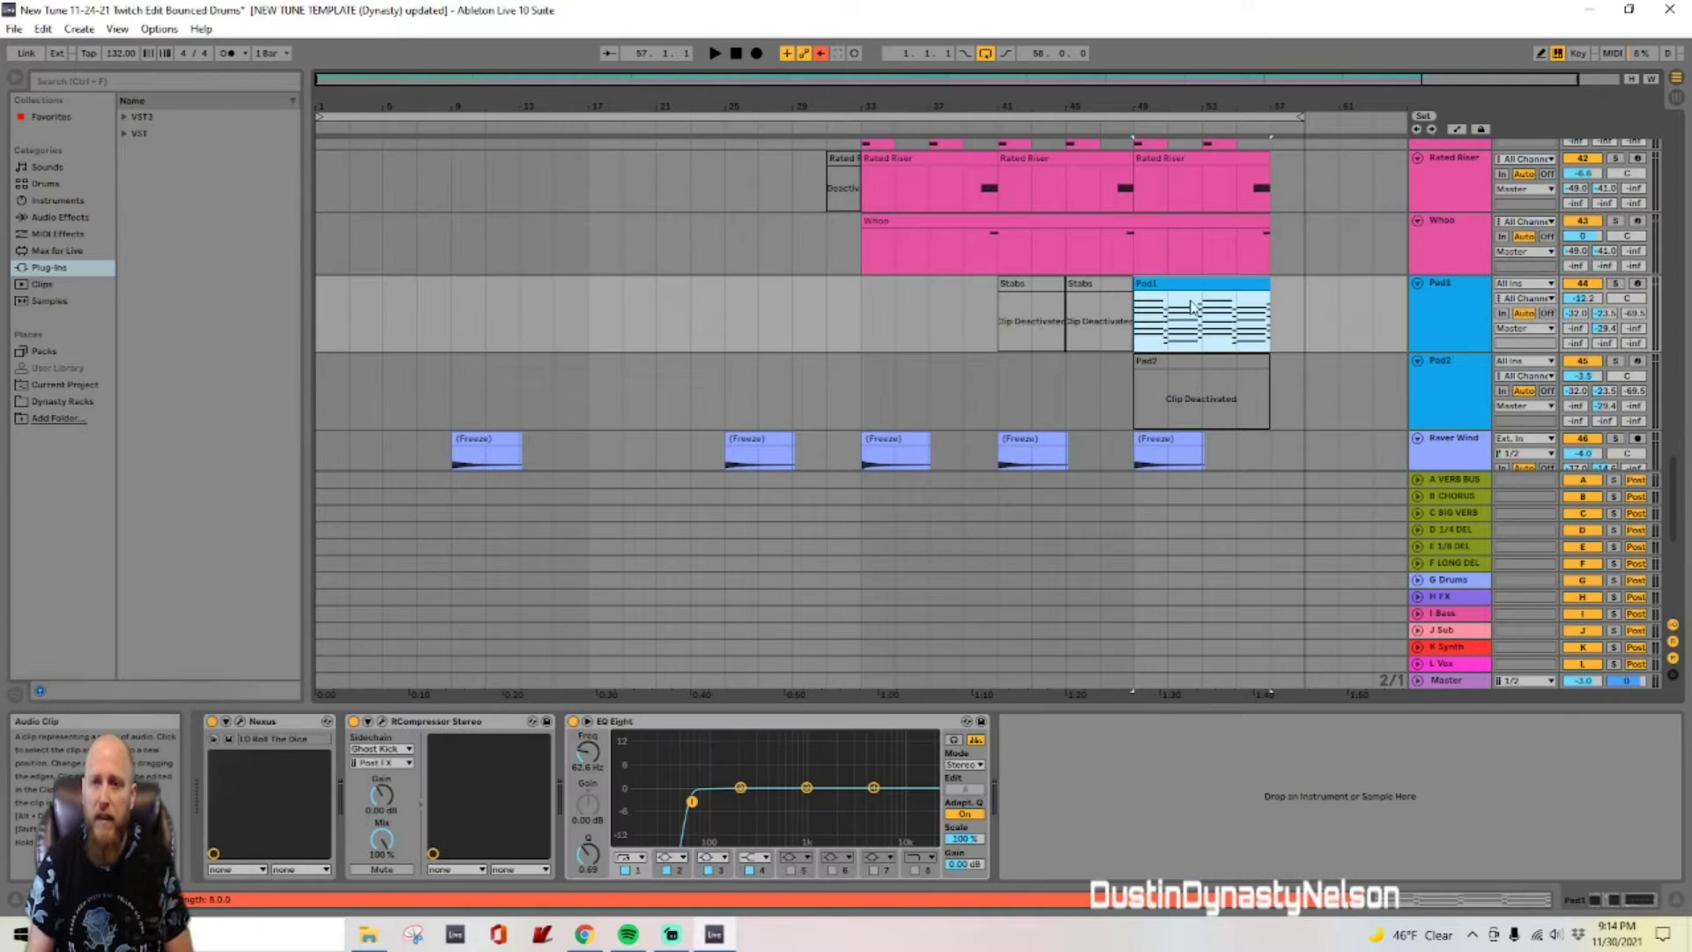
click(1186, 363)
key(0)
Step: Open the Sub Bass track's VPS Avenger and examine the OSC 1 waveform choices, filter and Multiband Dist settings
scroll(1245, 356, up, 12)
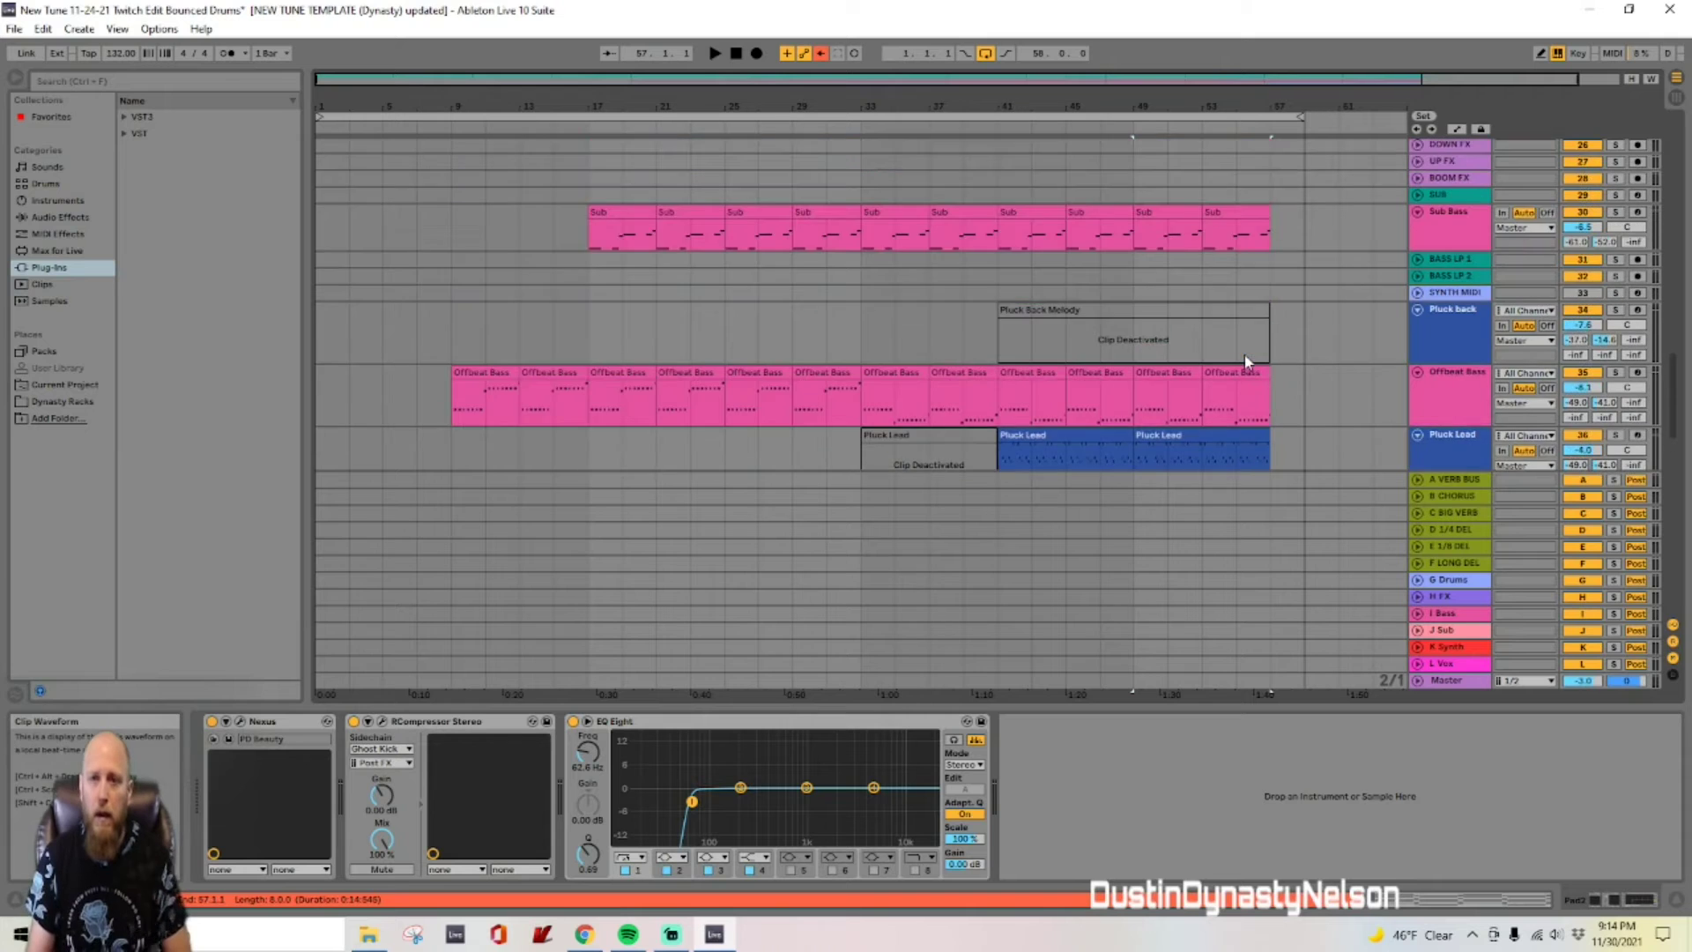
click(1448, 293)
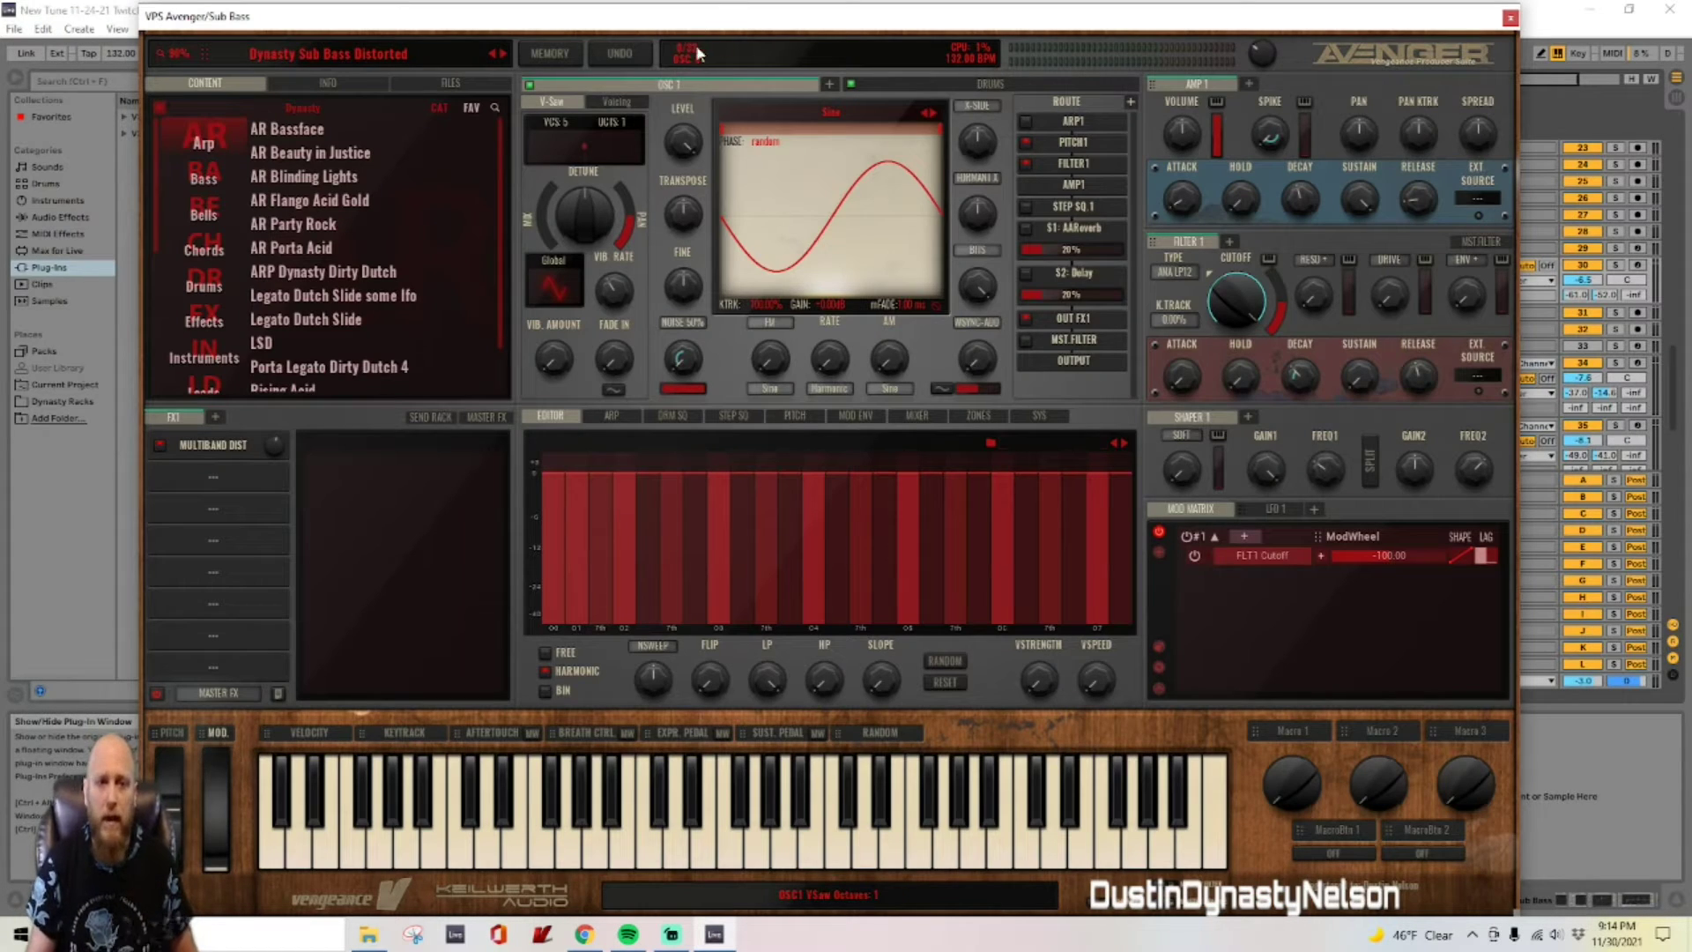
drag(748, 19, 806, 27)
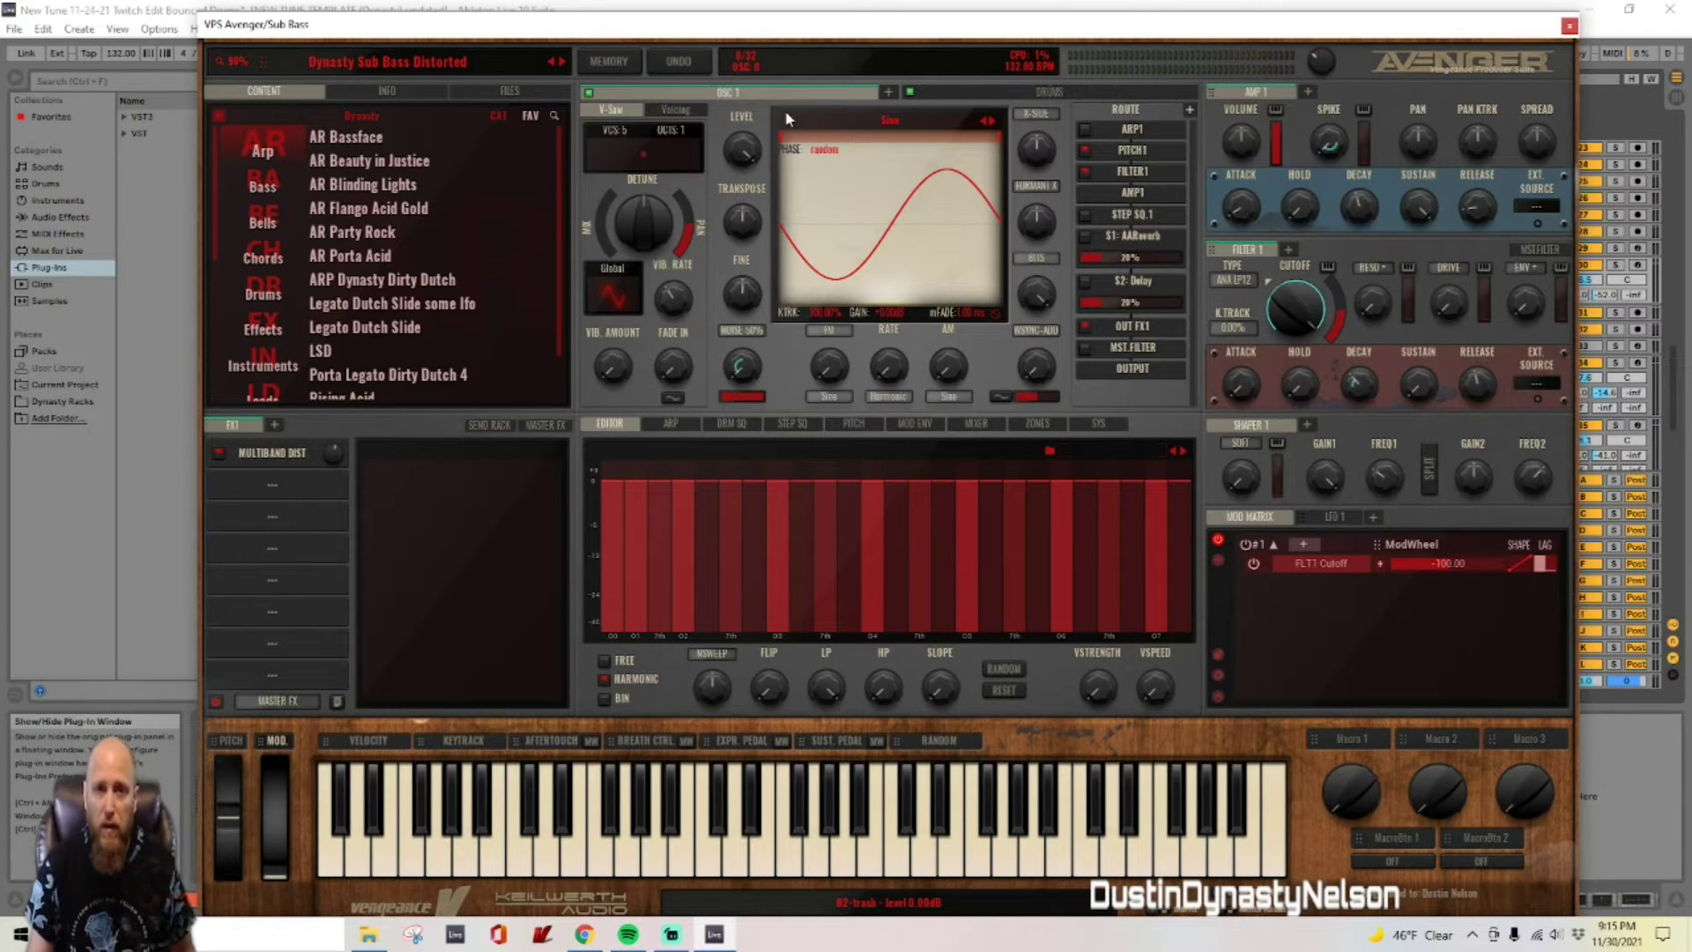
click(881, 121)
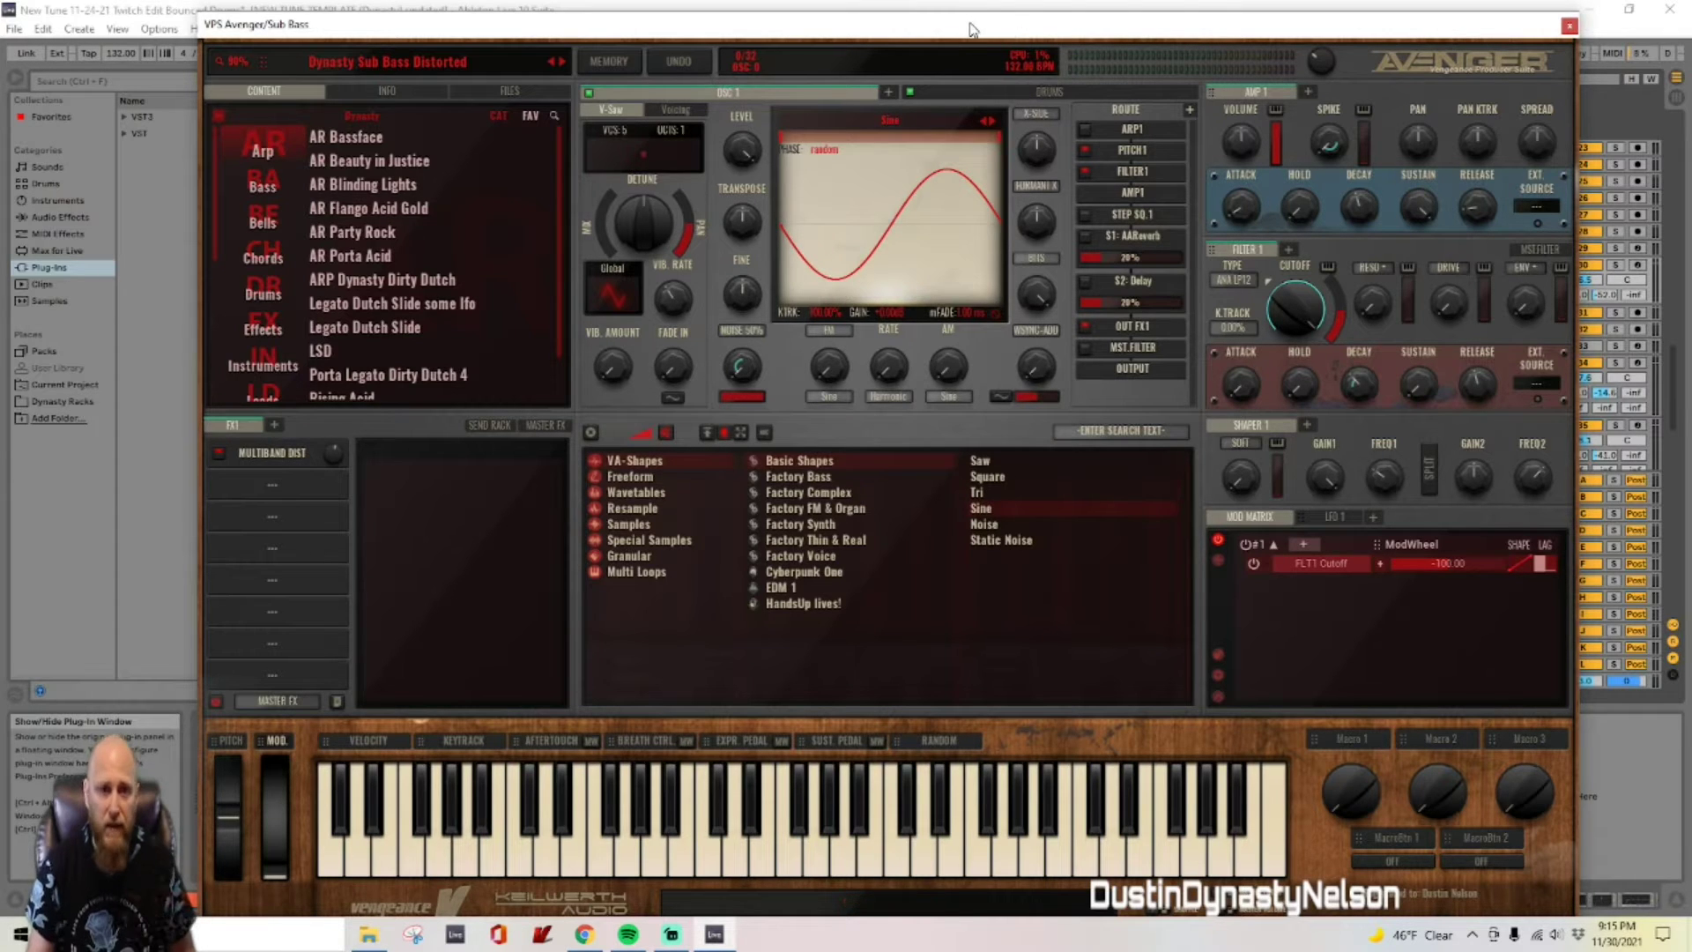
click(590, 432)
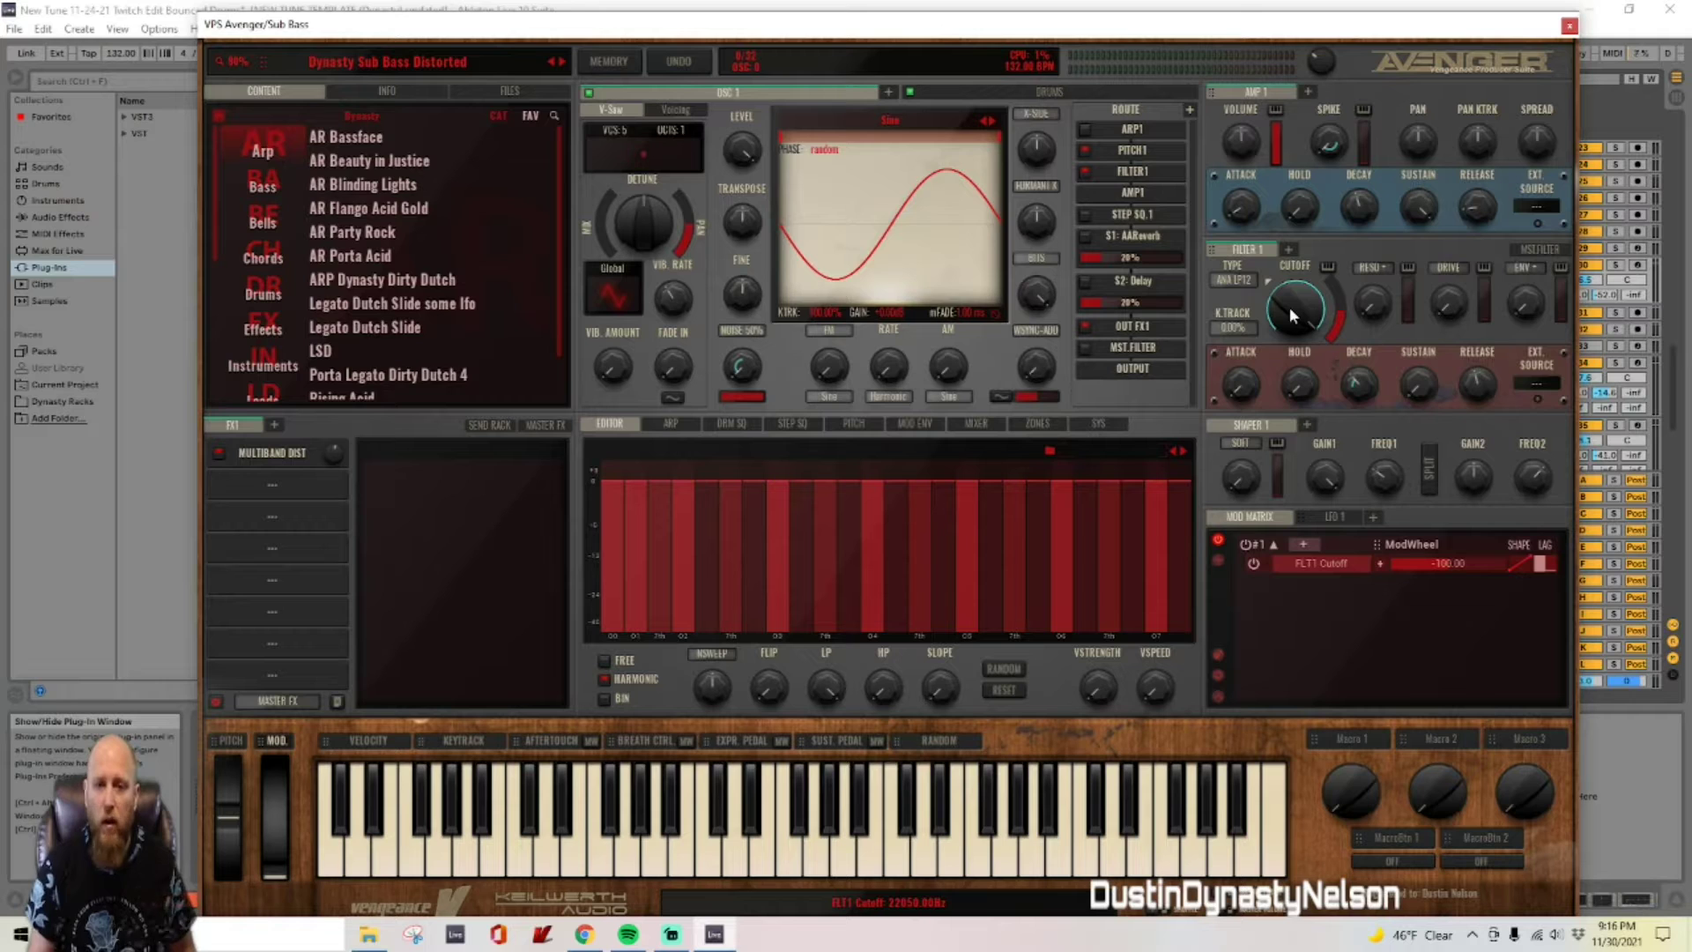
click(307, 455)
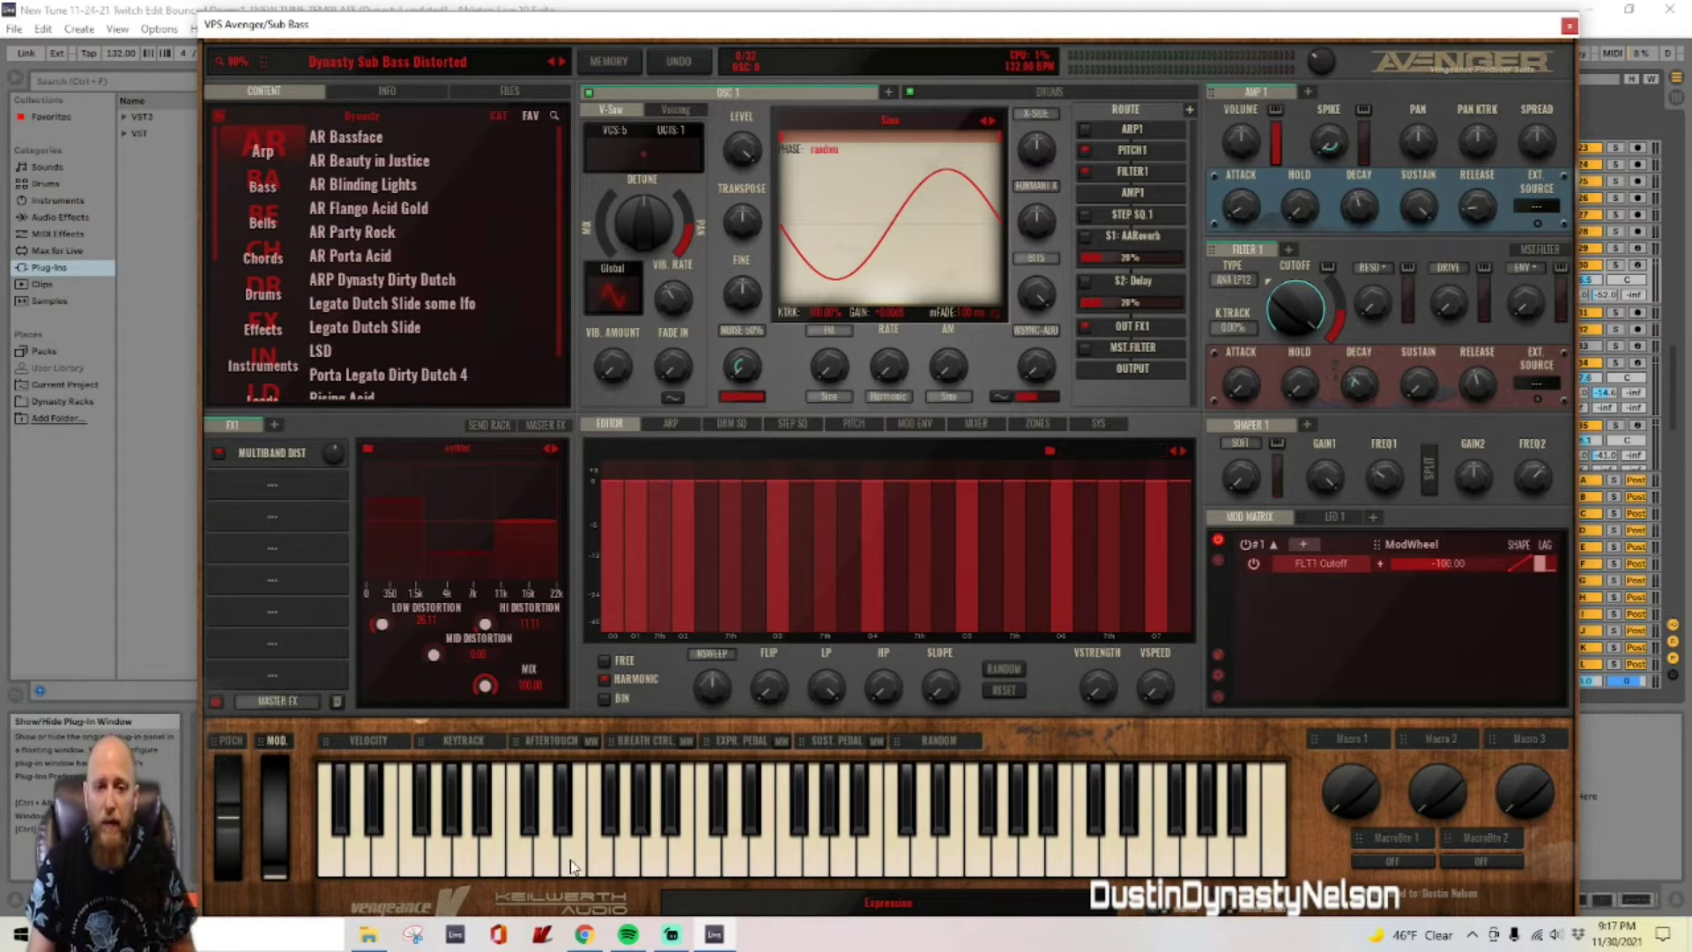
Step: Solo the Sub Bass track, listen to it with its VPS Avenger in view, and close the plug-in window
drag(1109, 47, 1112, 440)
click(1616, 265)
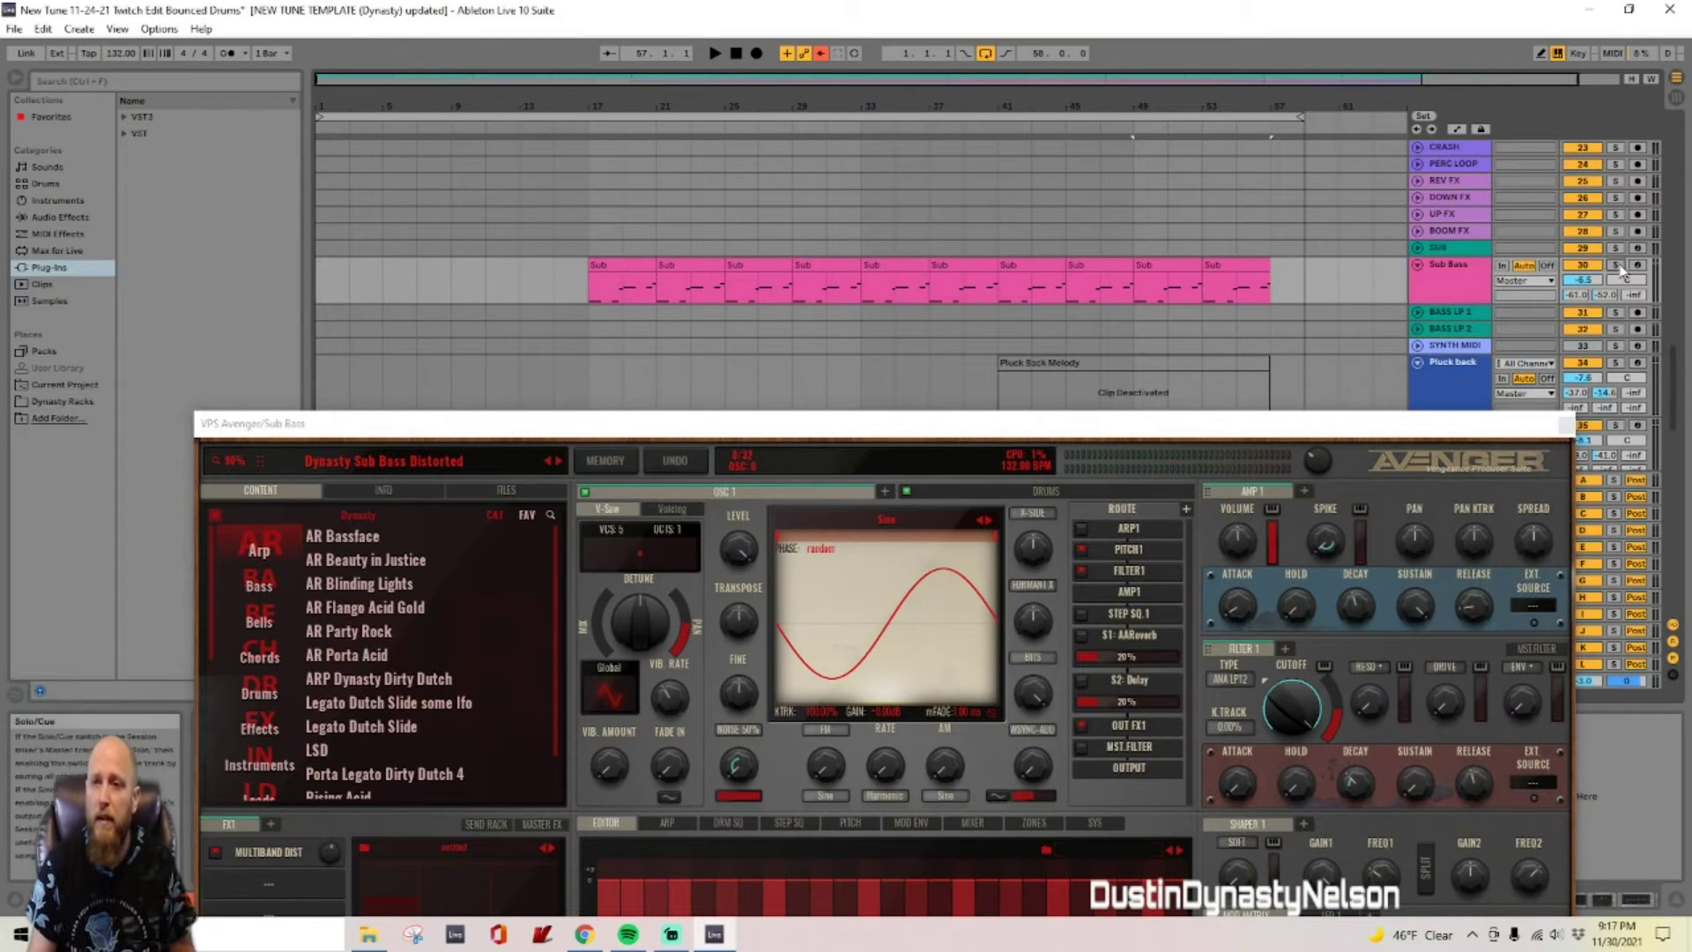
drag(991, 441, 977, 76)
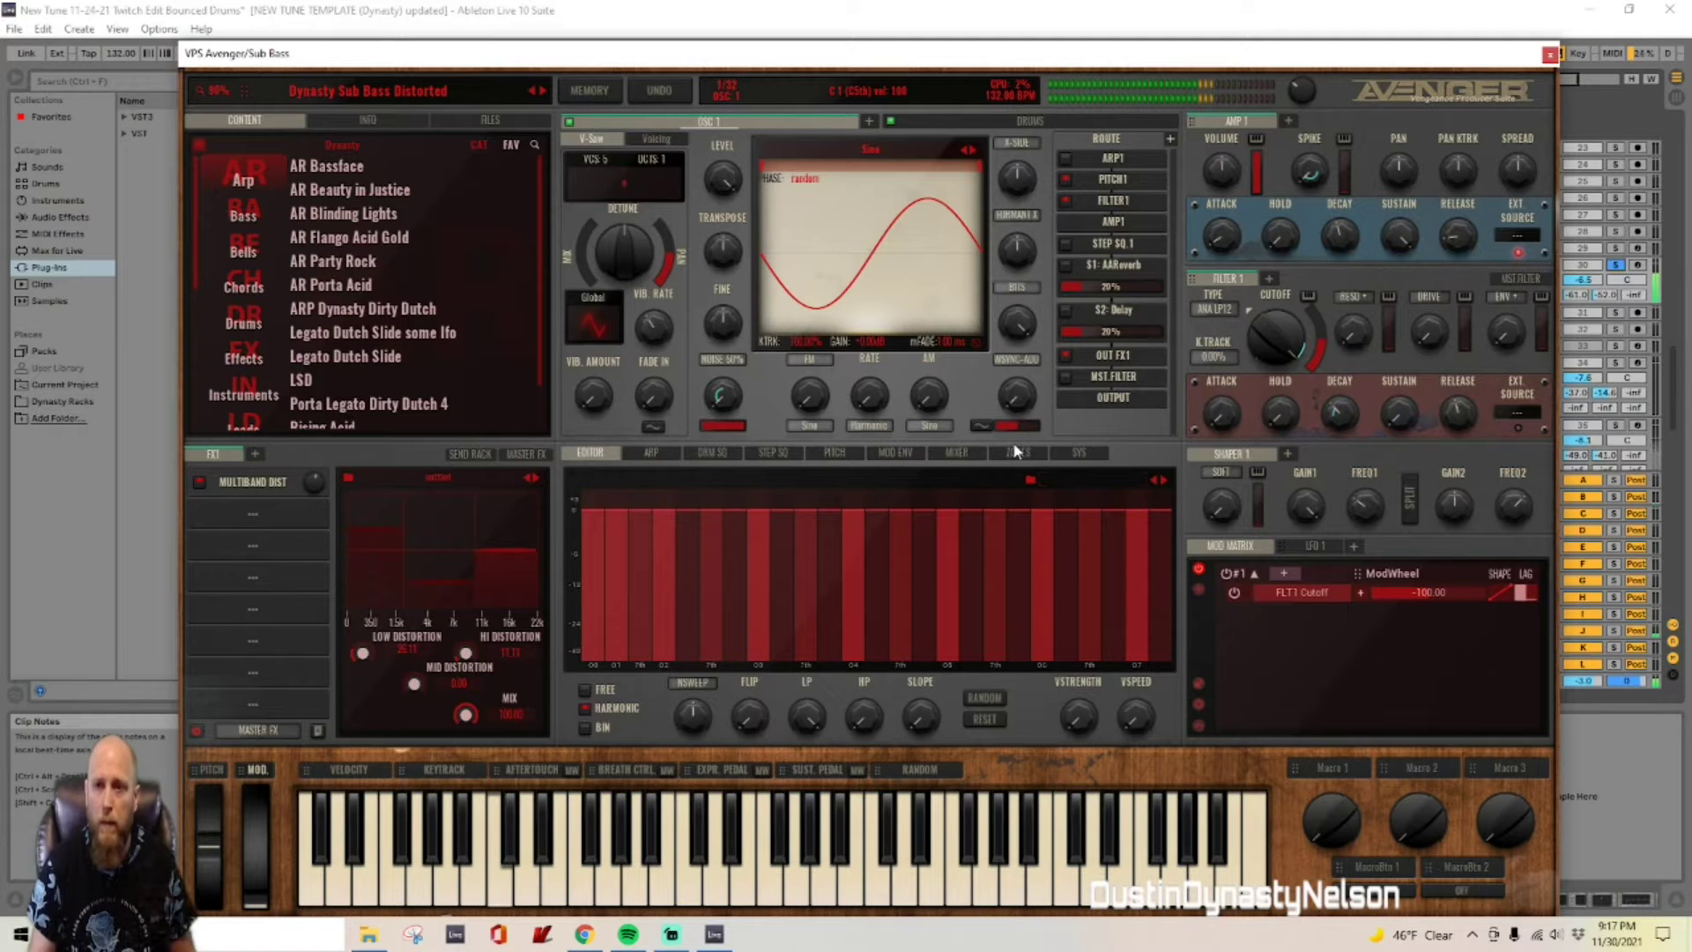
click(1551, 54)
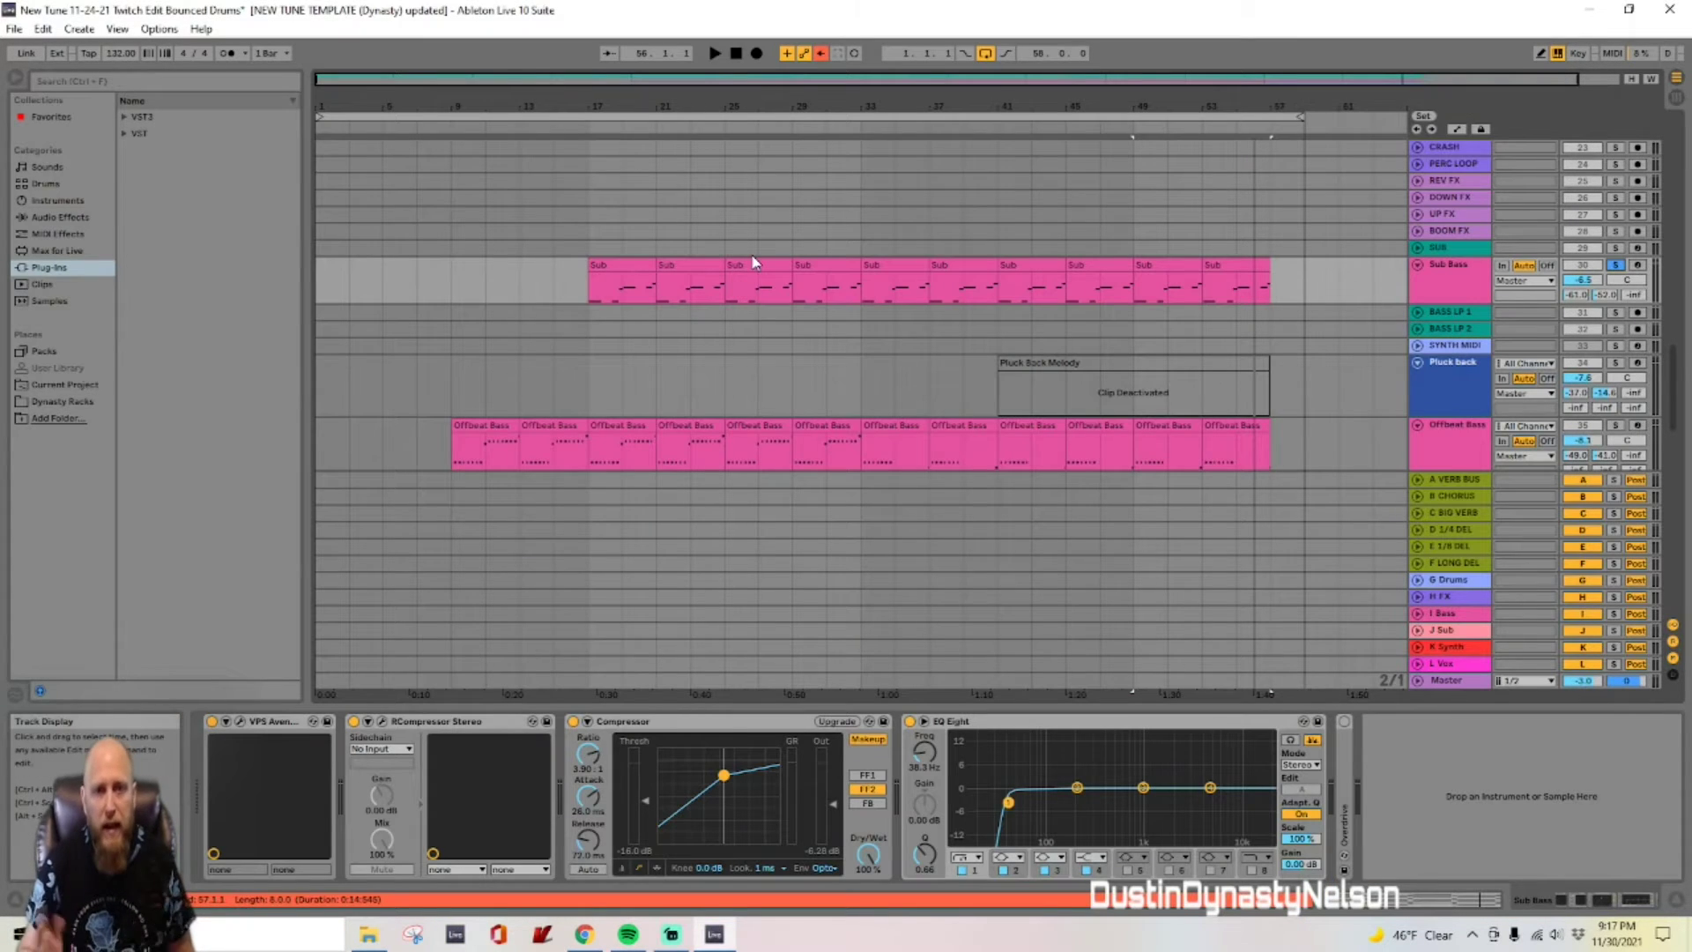
Step: Open the Sub clip at bar 17 in an enlarged note editor and play it while watching its notes
double_click(615, 269)
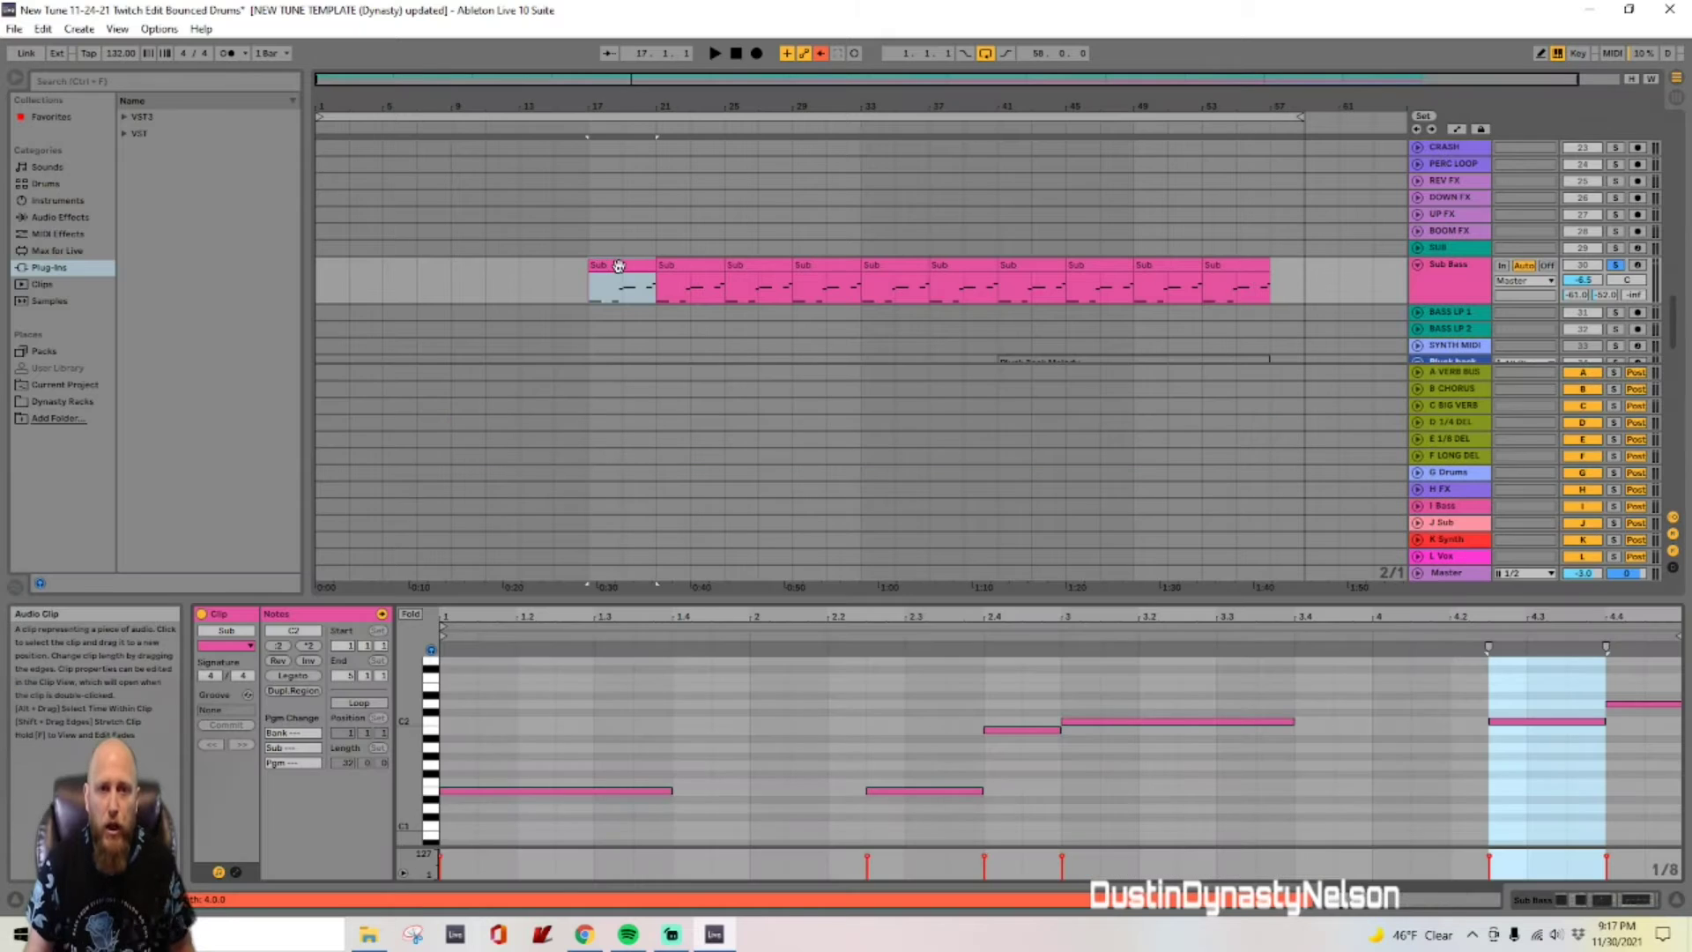
drag(550, 599, 556, 327)
scroll(605, 590, up, 2)
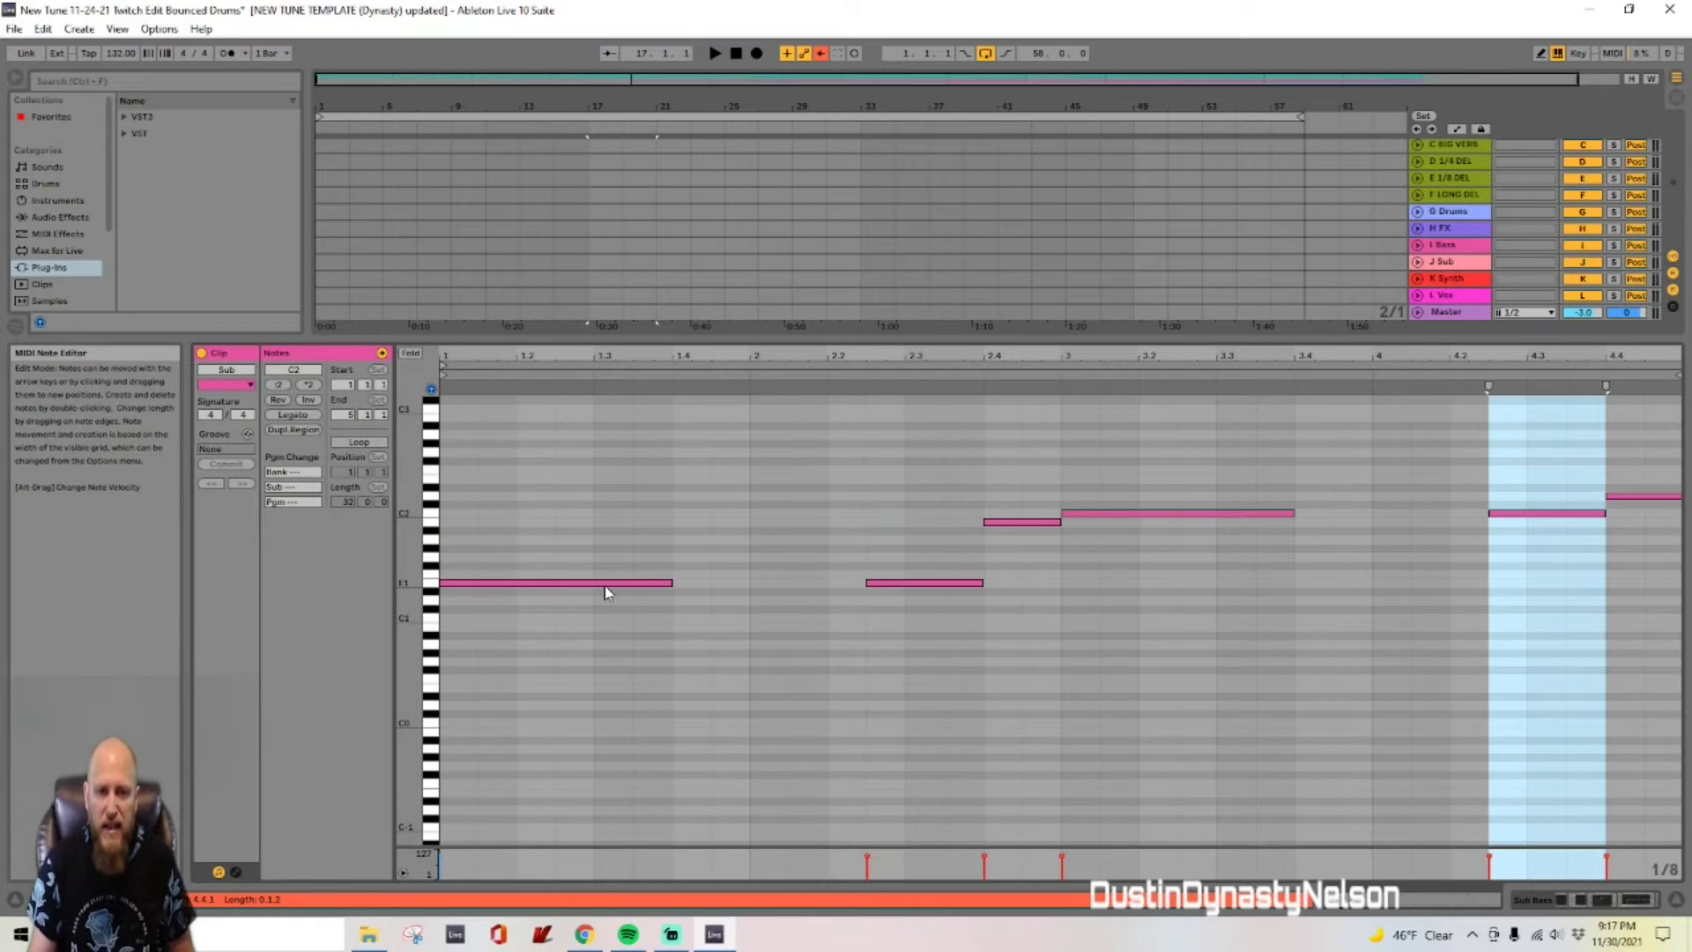
scroll(606, 587, up, 2)
key(space)
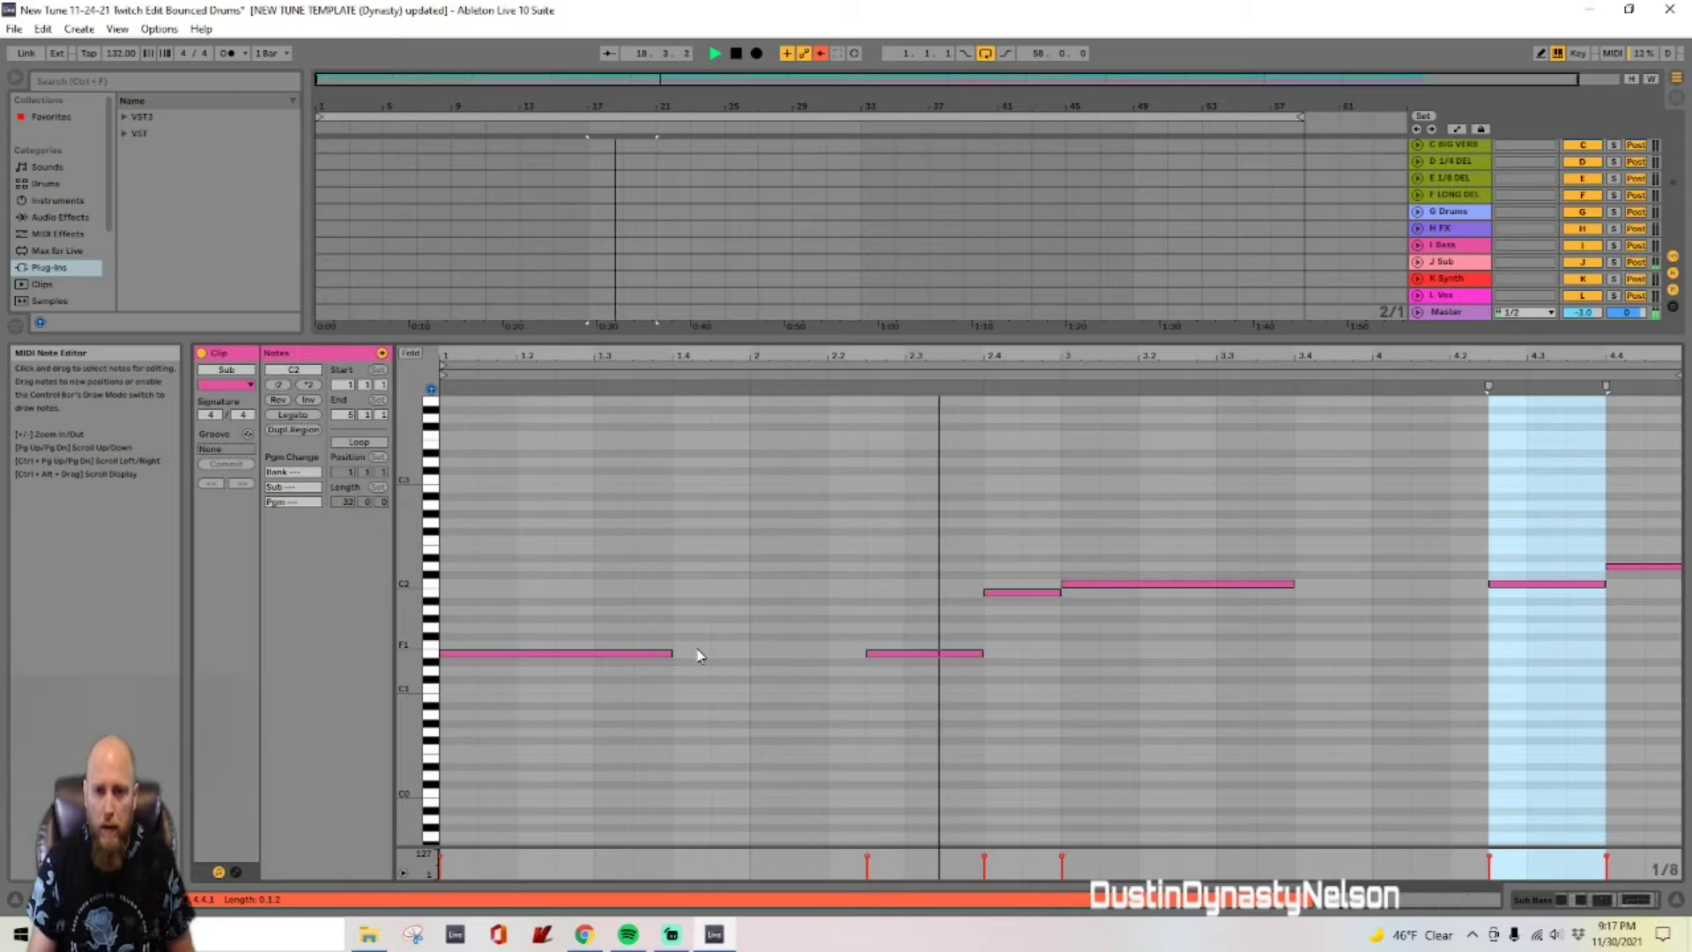
key(space)
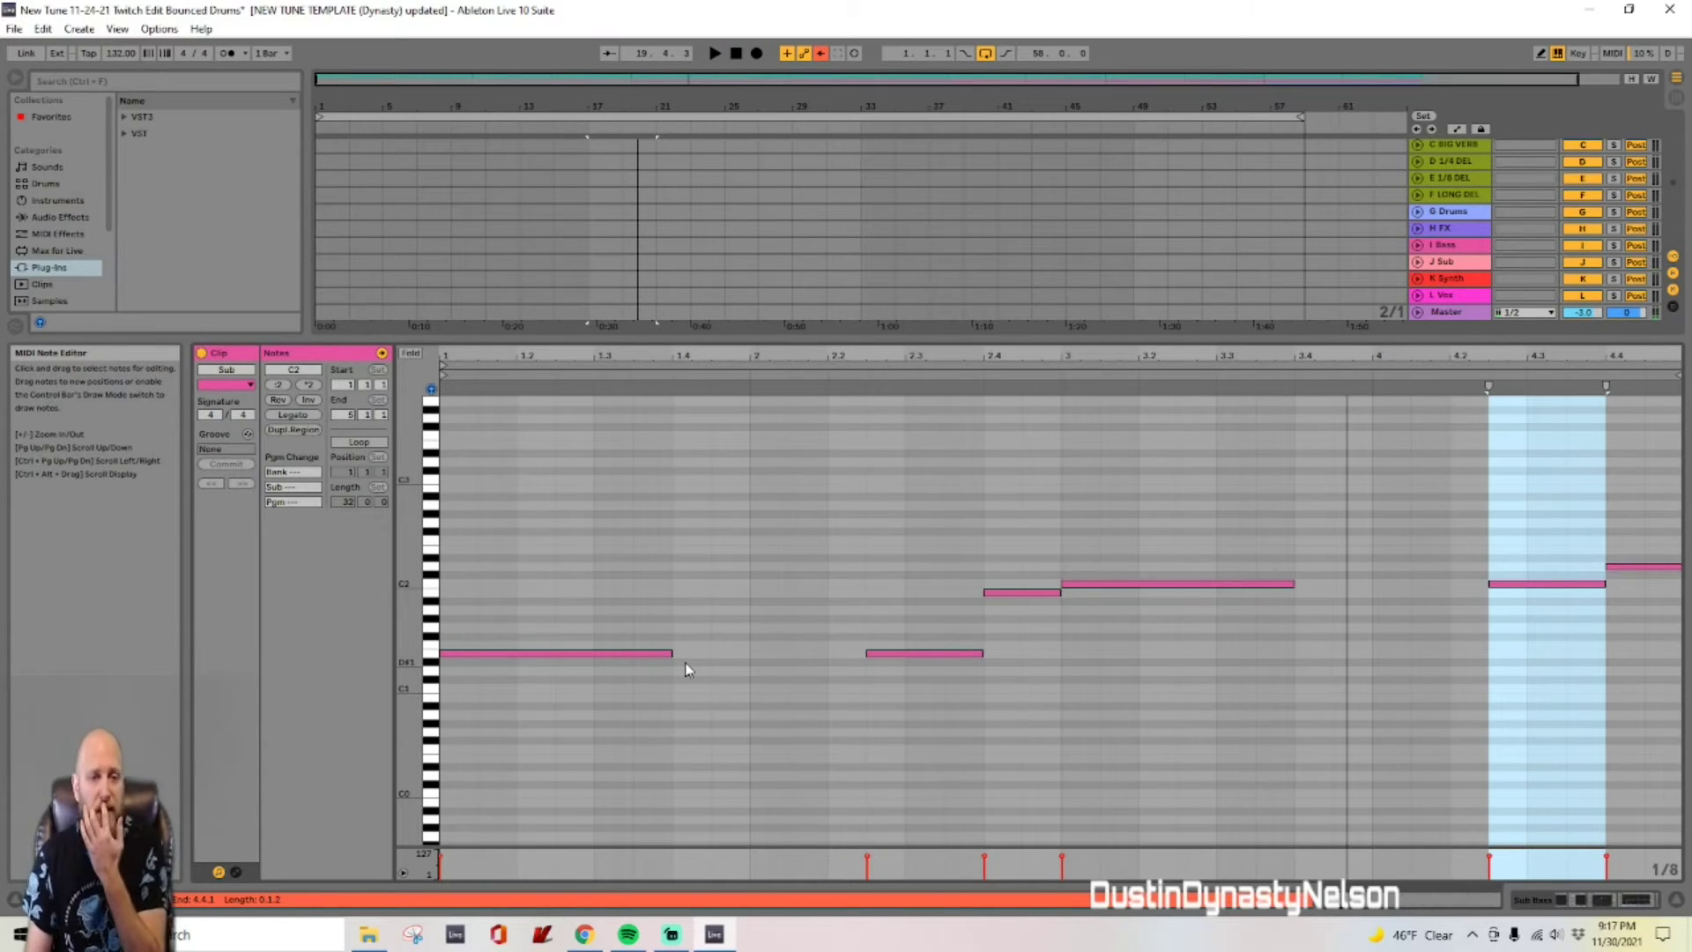
Step: Audition sub bass pitches on the piano roll, comparing E1 and the keys around C1 with B1 and C2
click(431, 657)
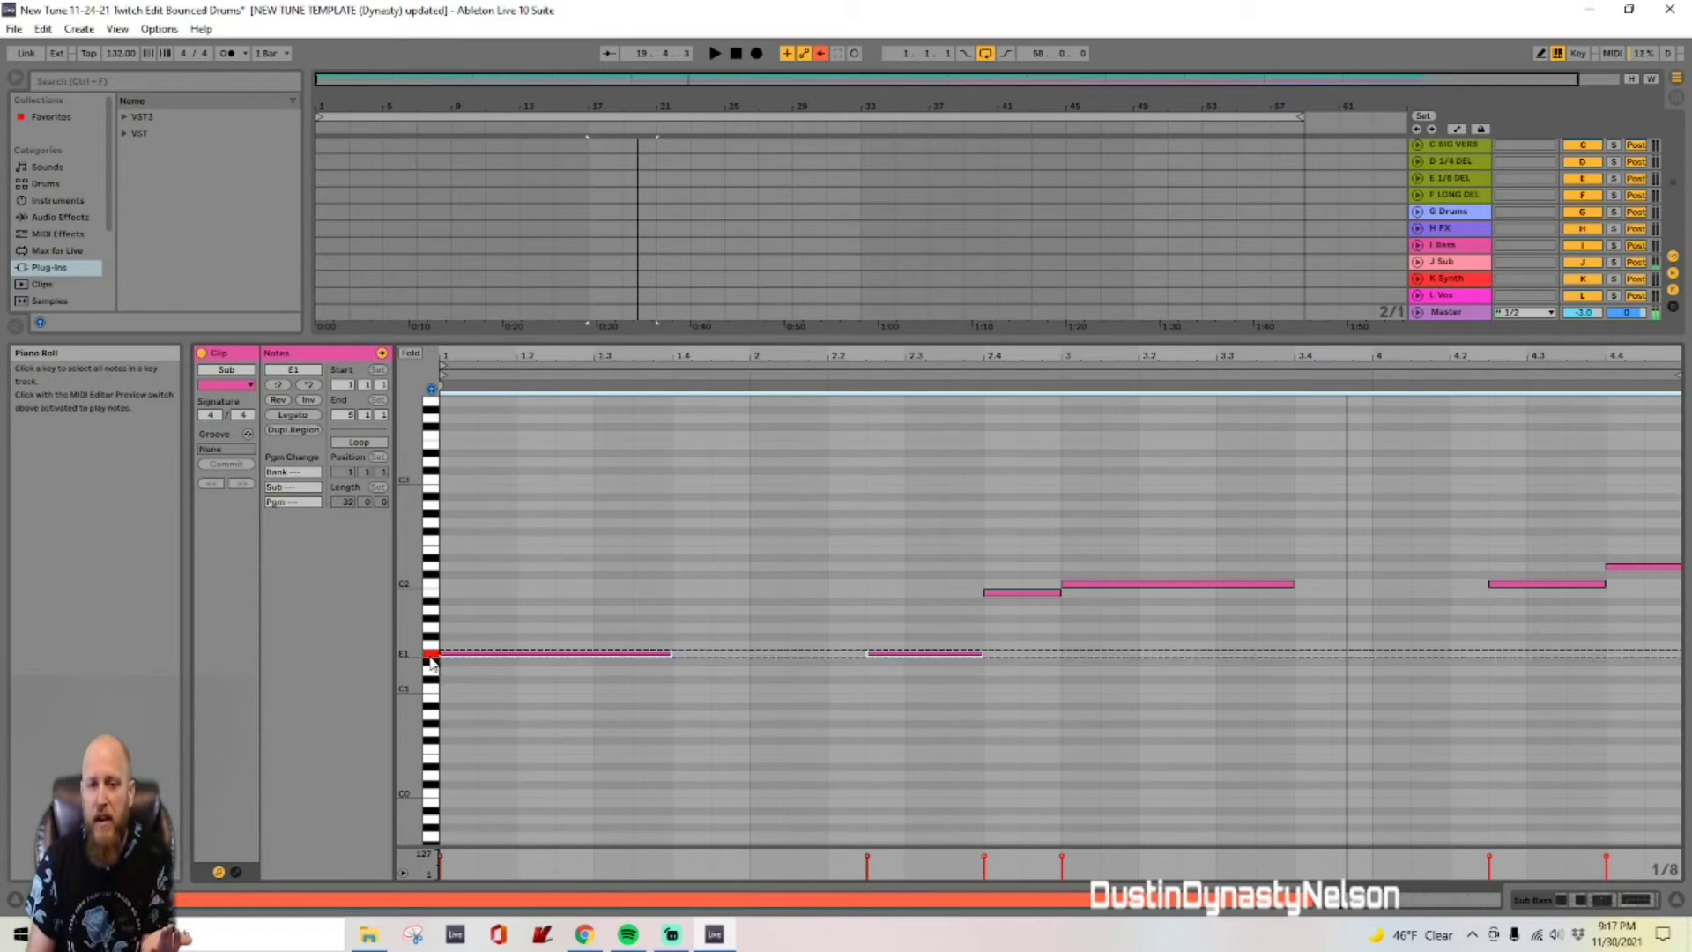
click(432, 693)
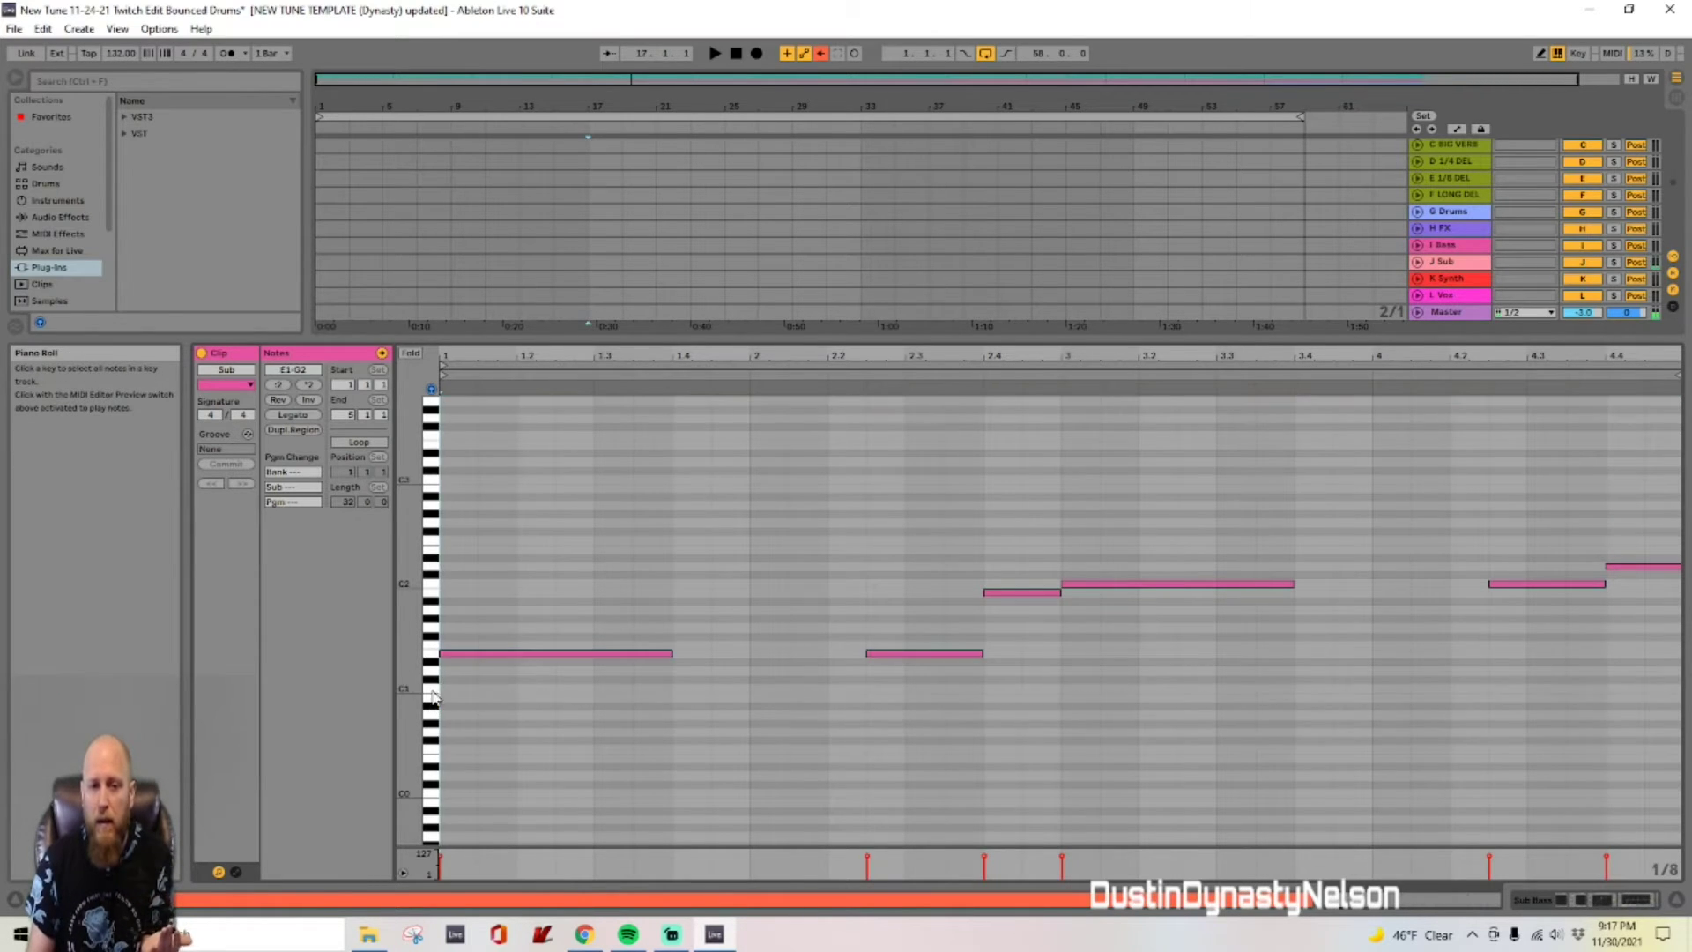
click(434, 701)
click(433, 686)
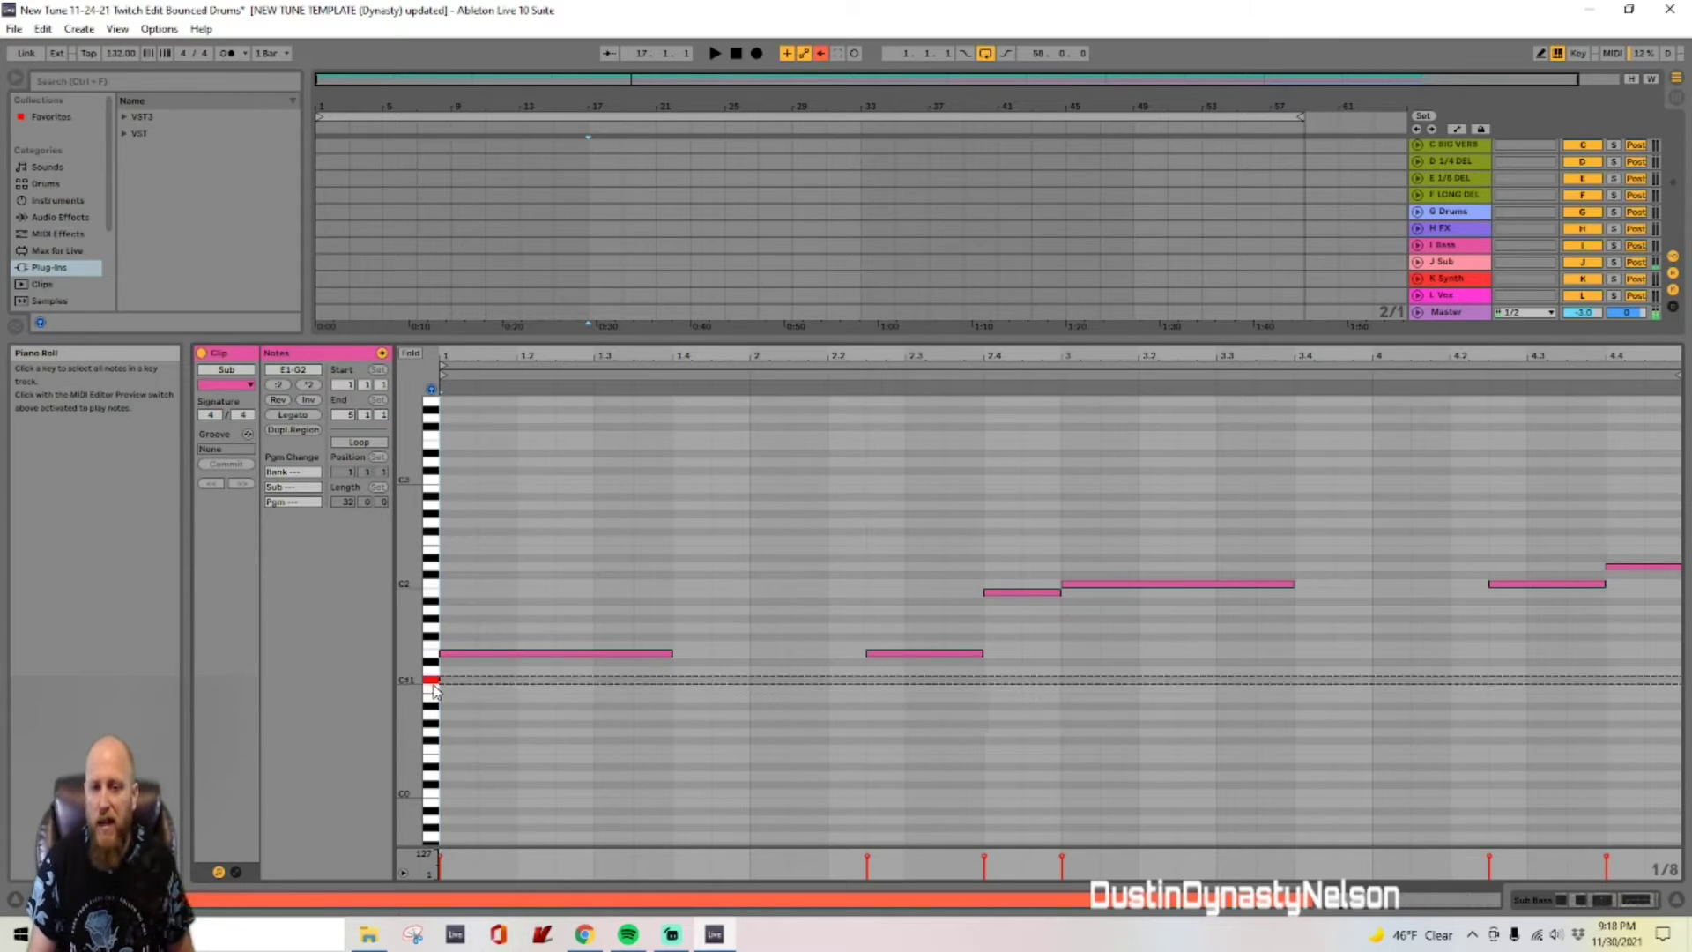
click(432, 696)
click(432, 693)
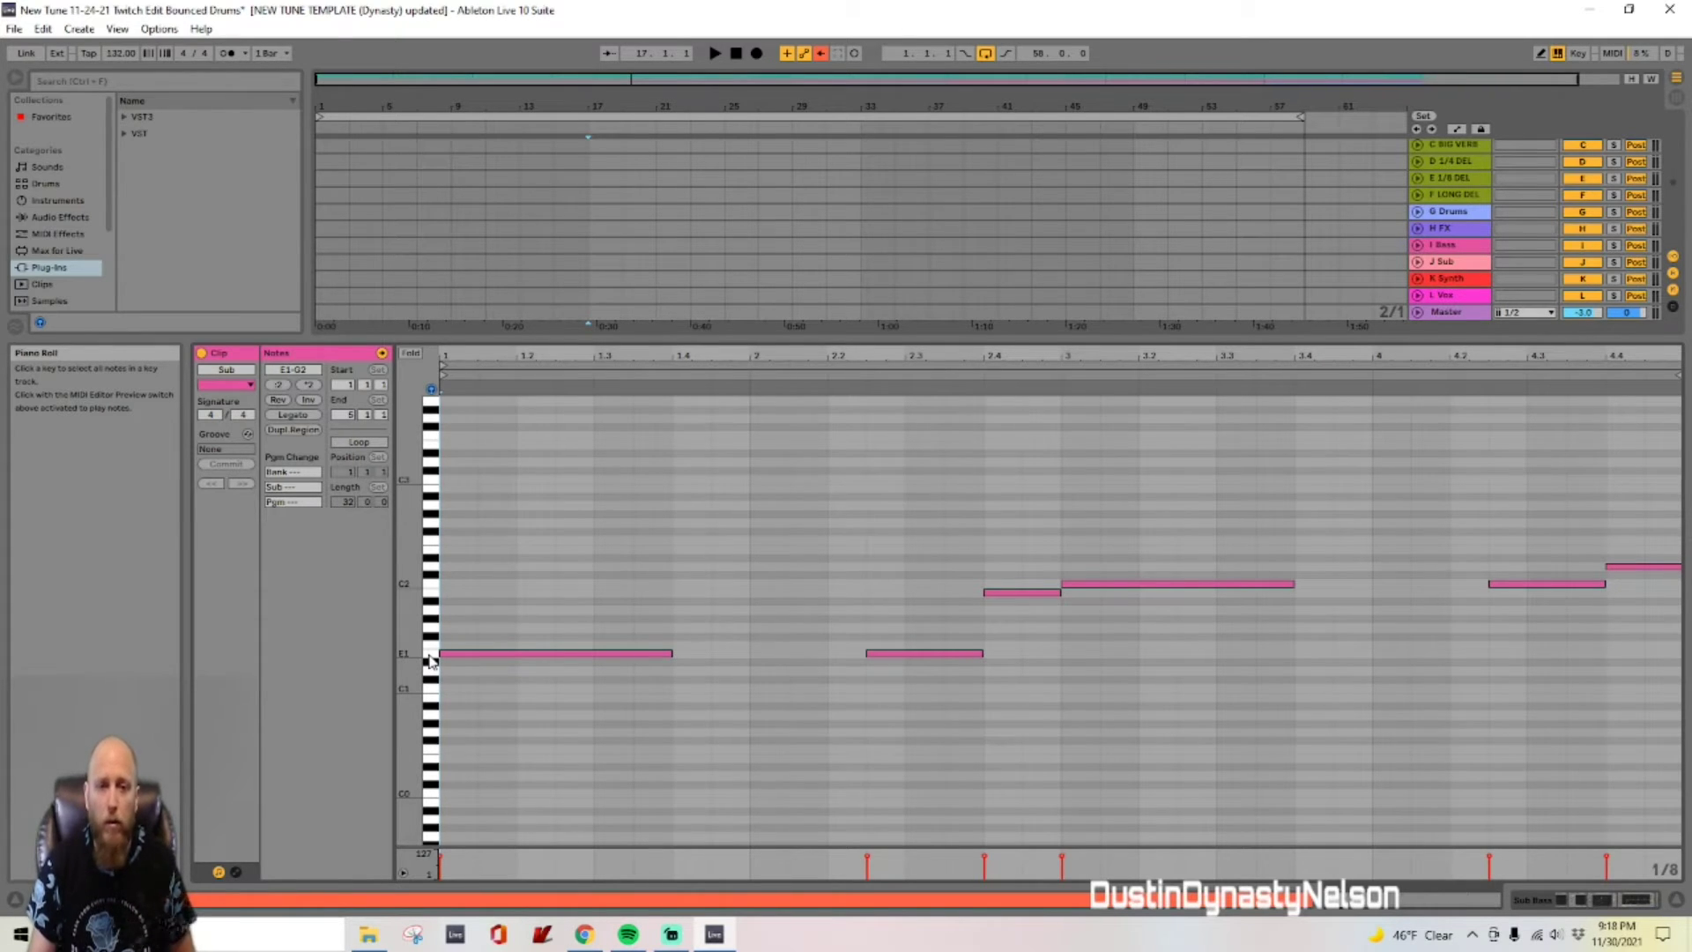
click(435, 589)
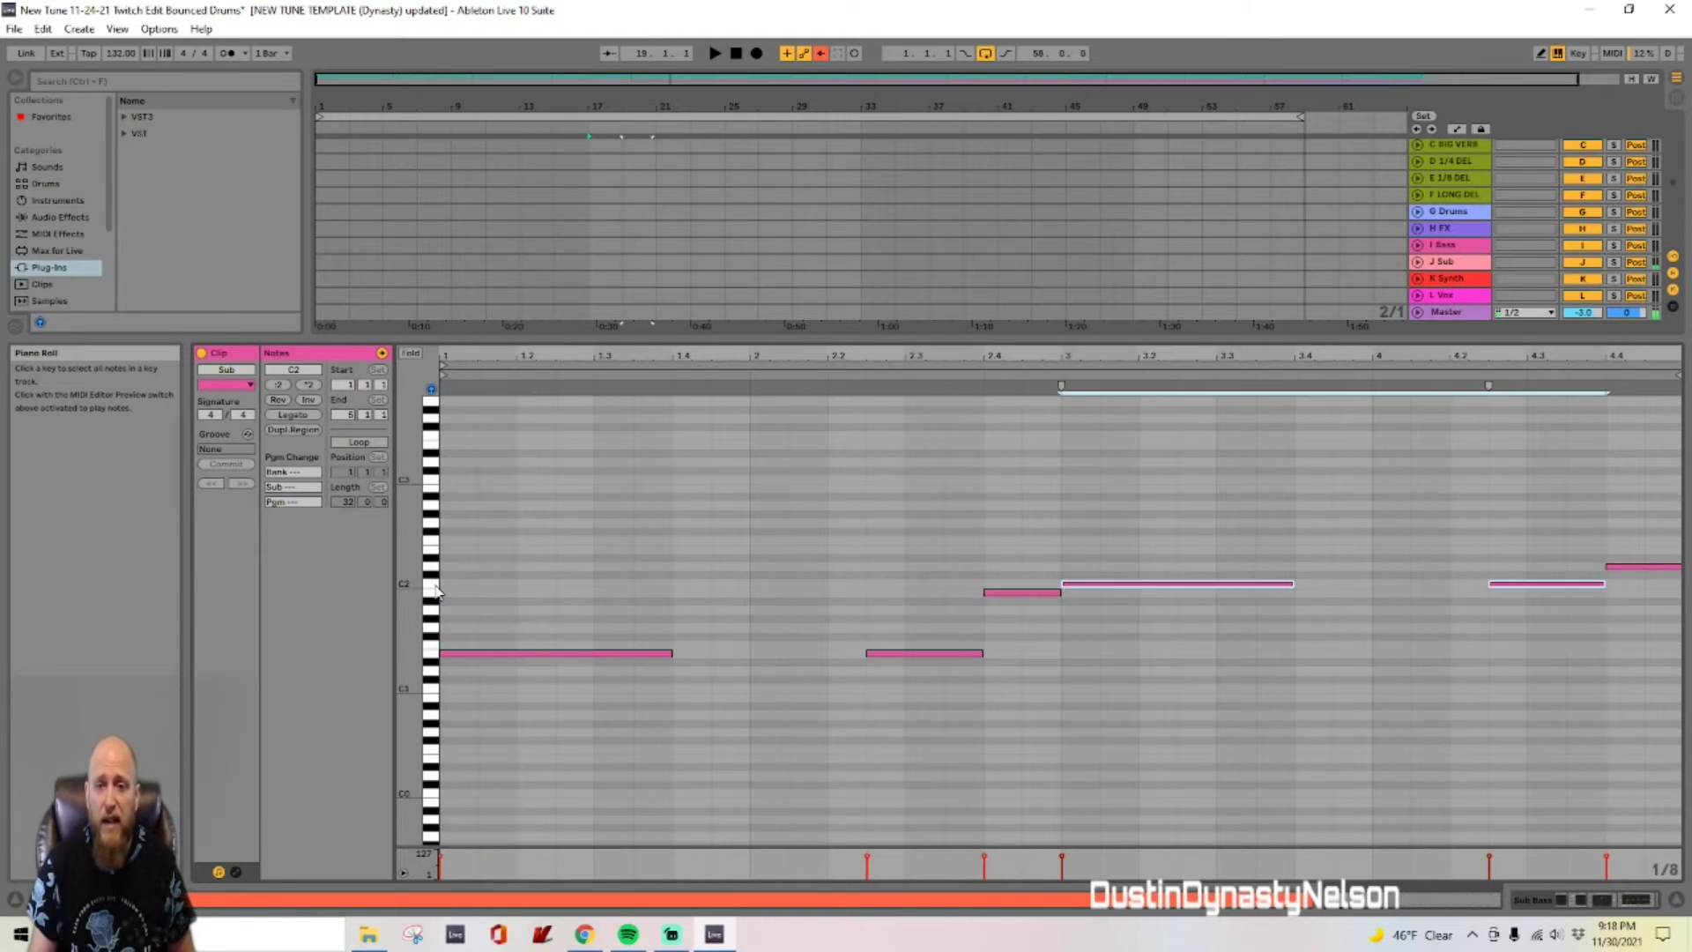
click(436, 602)
click(433, 589)
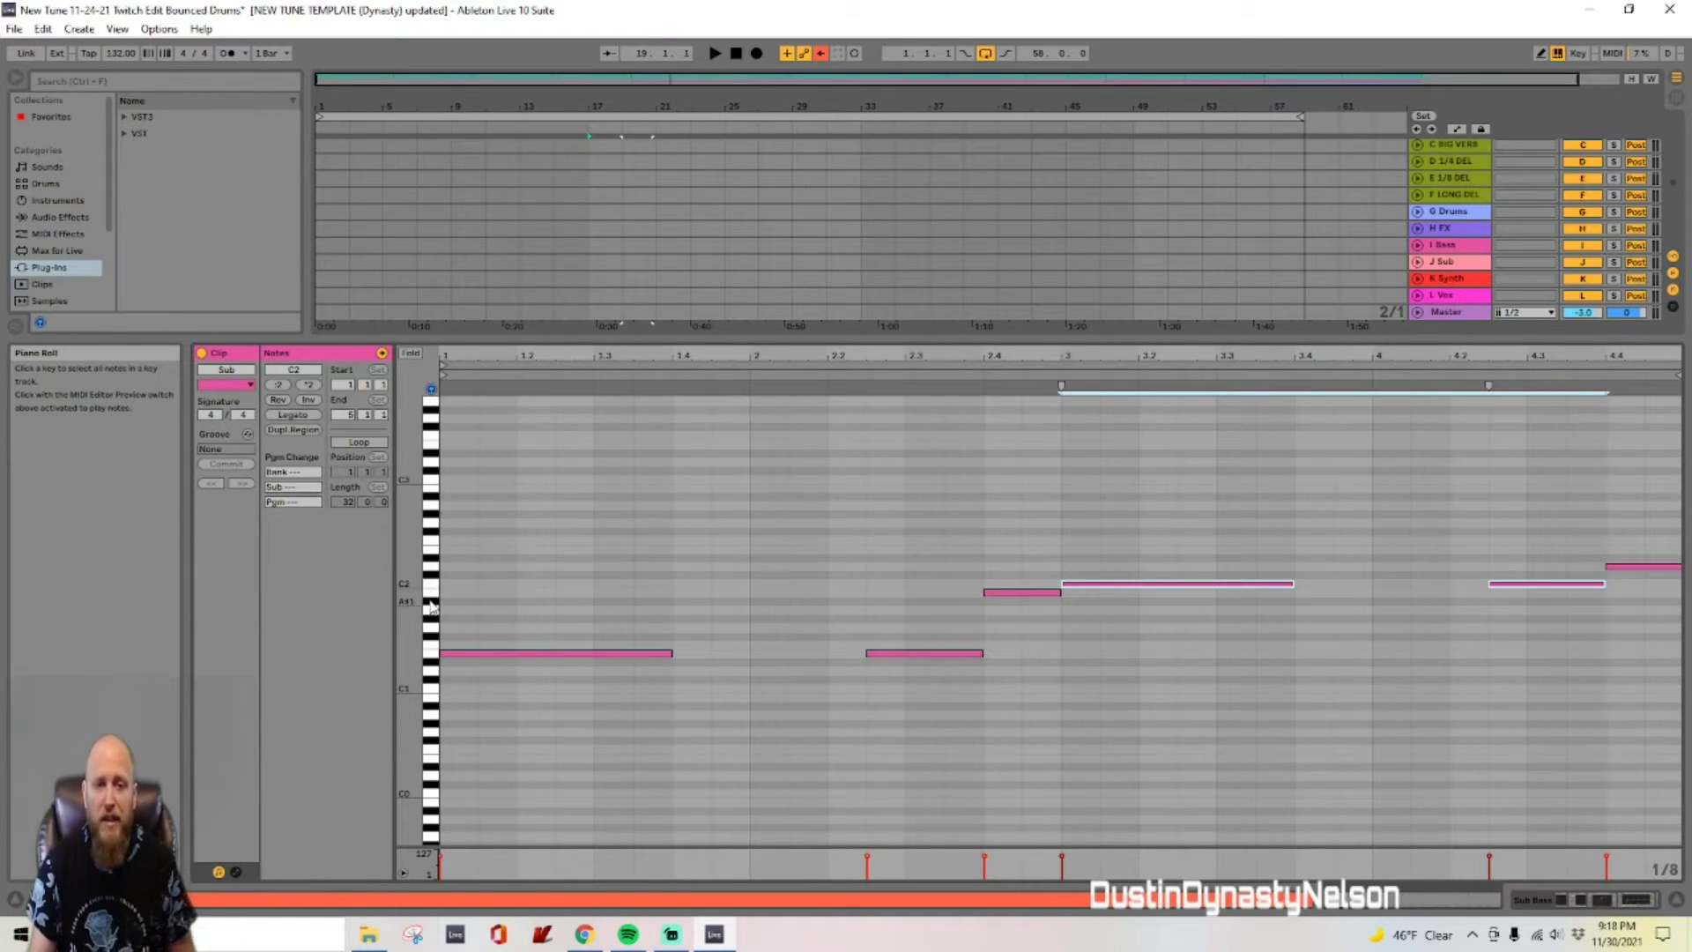
click(434, 657)
click(434, 701)
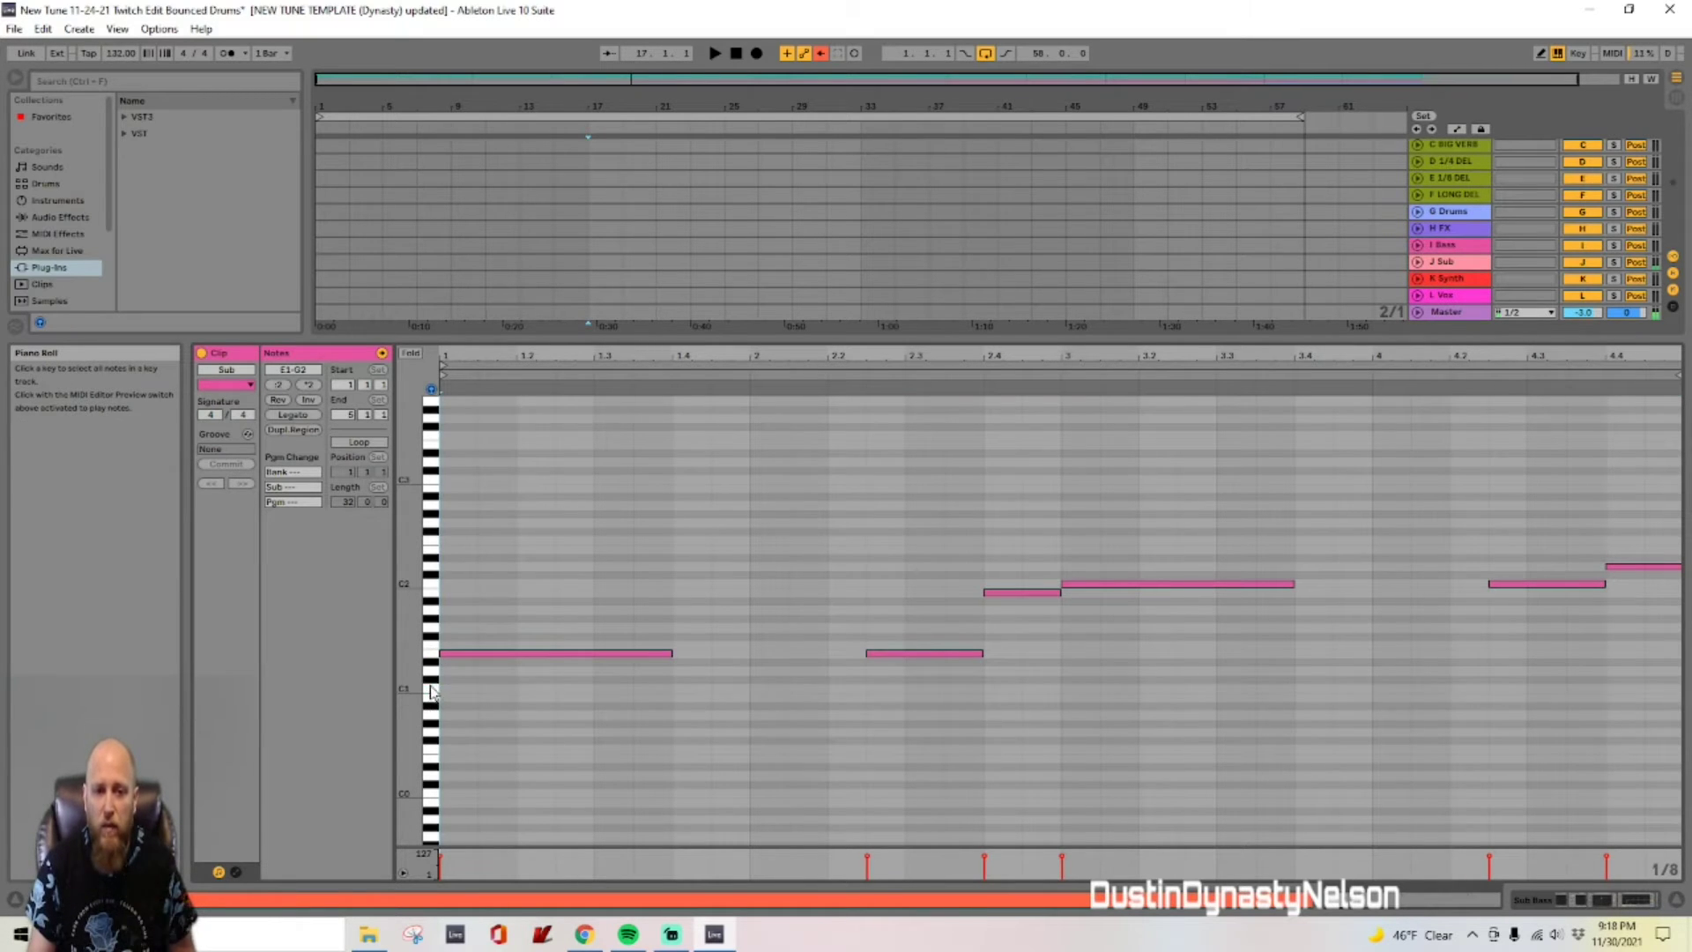
click(434, 593)
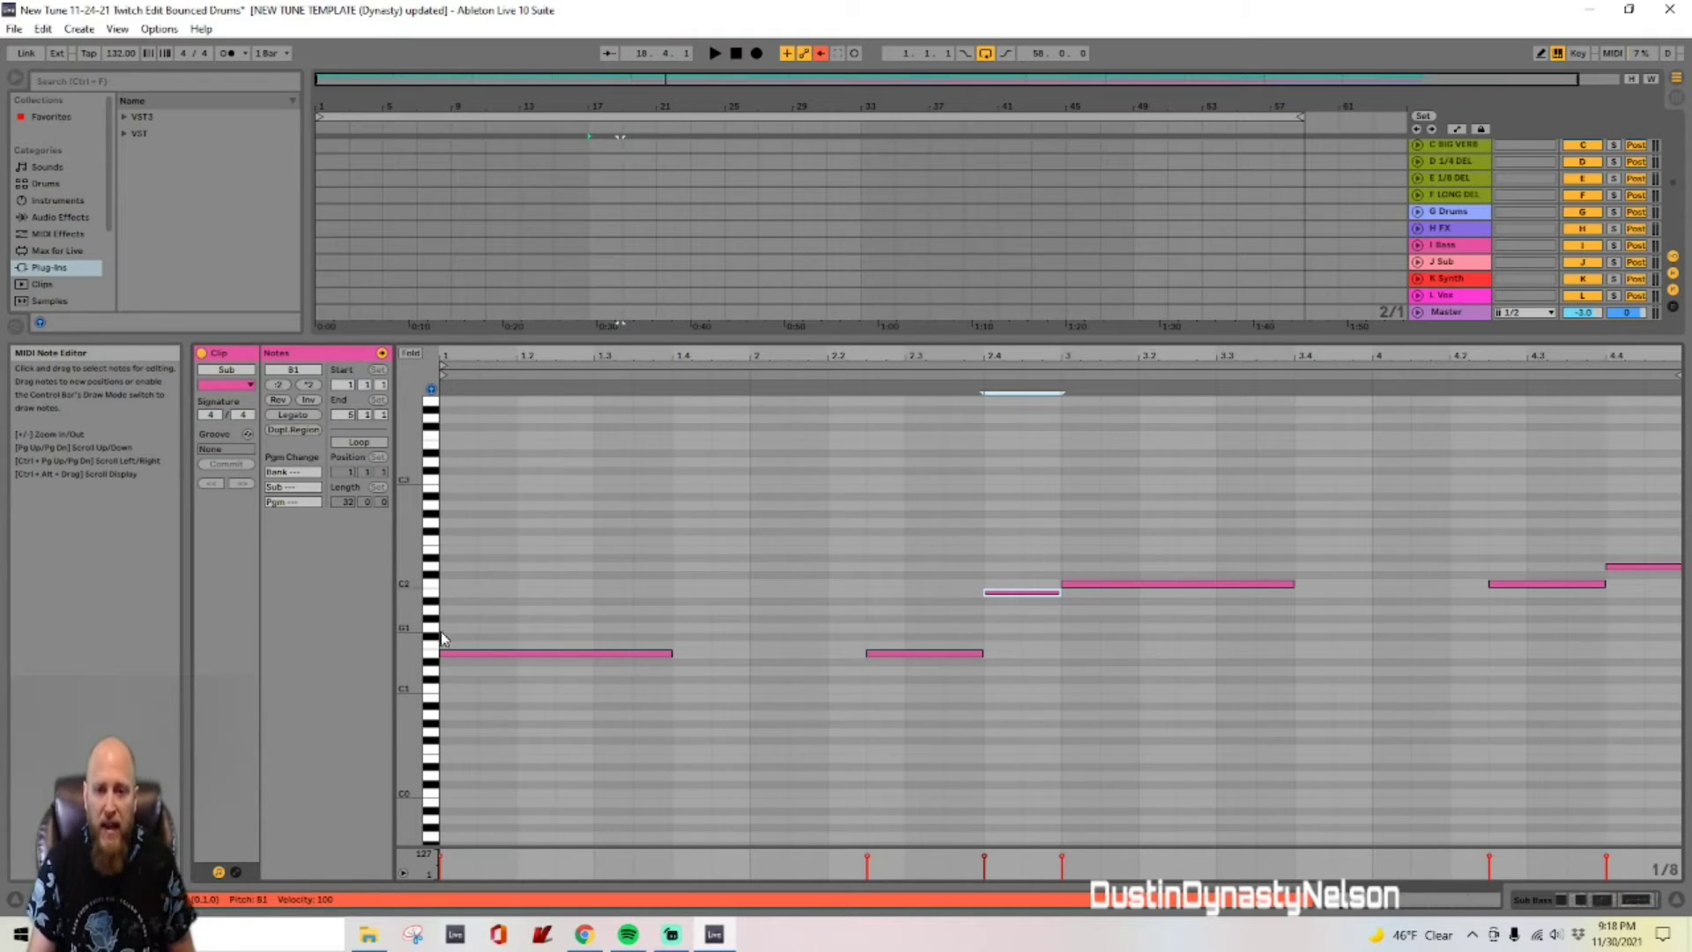
click(433, 594)
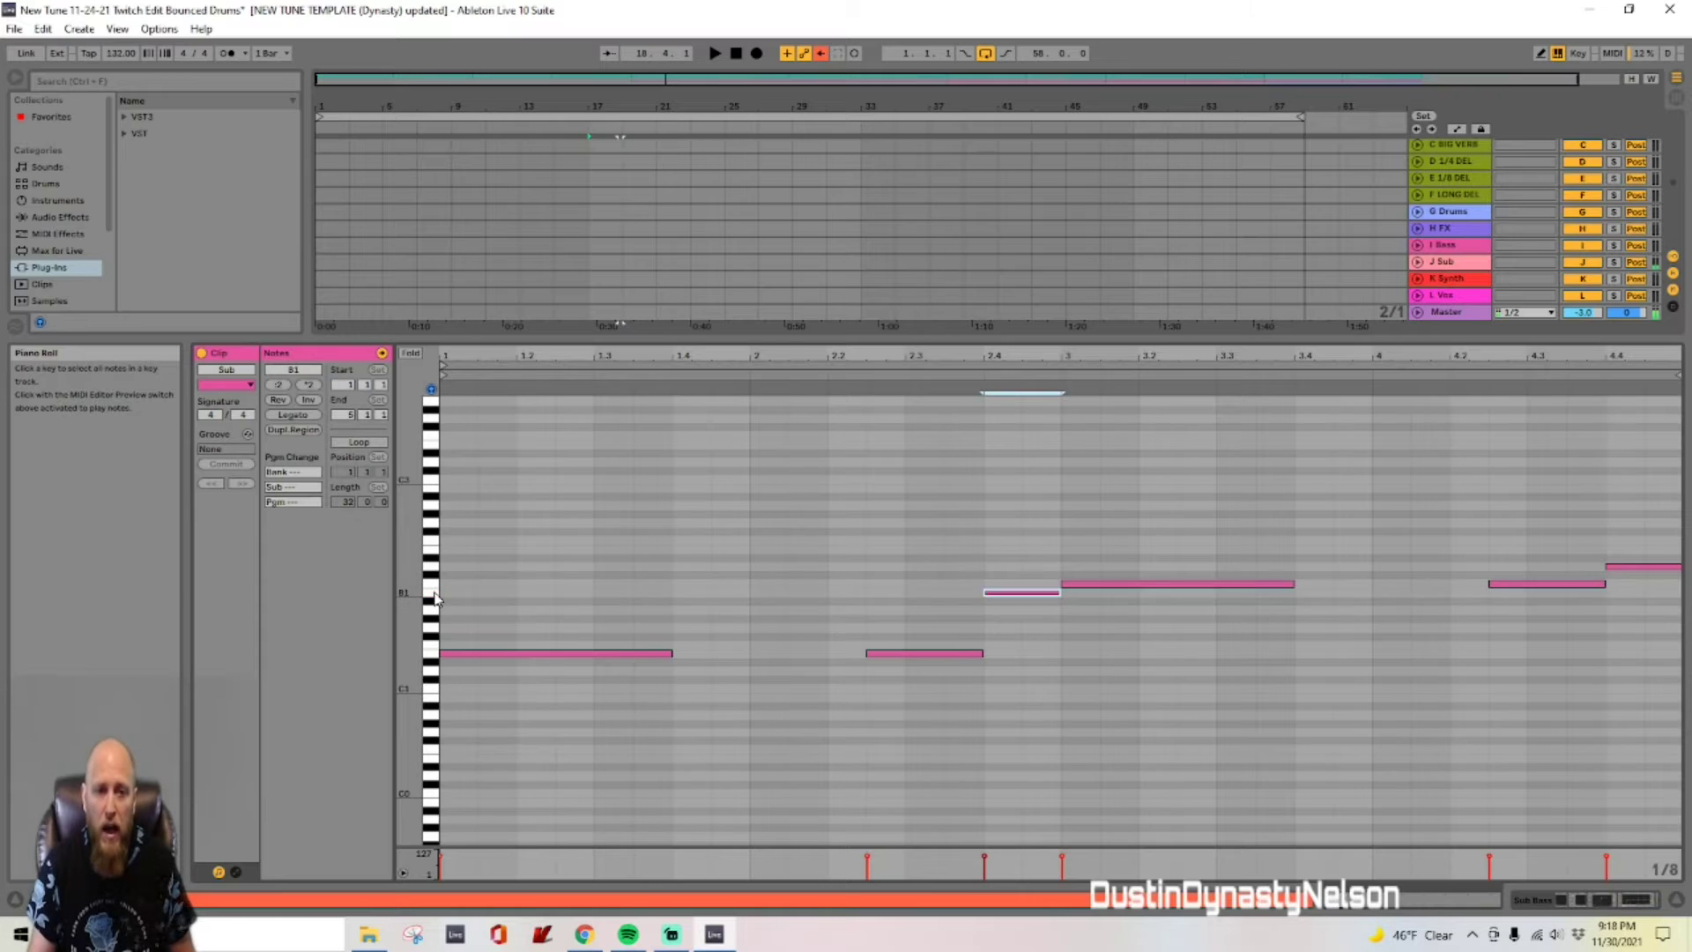
click(434, 691)
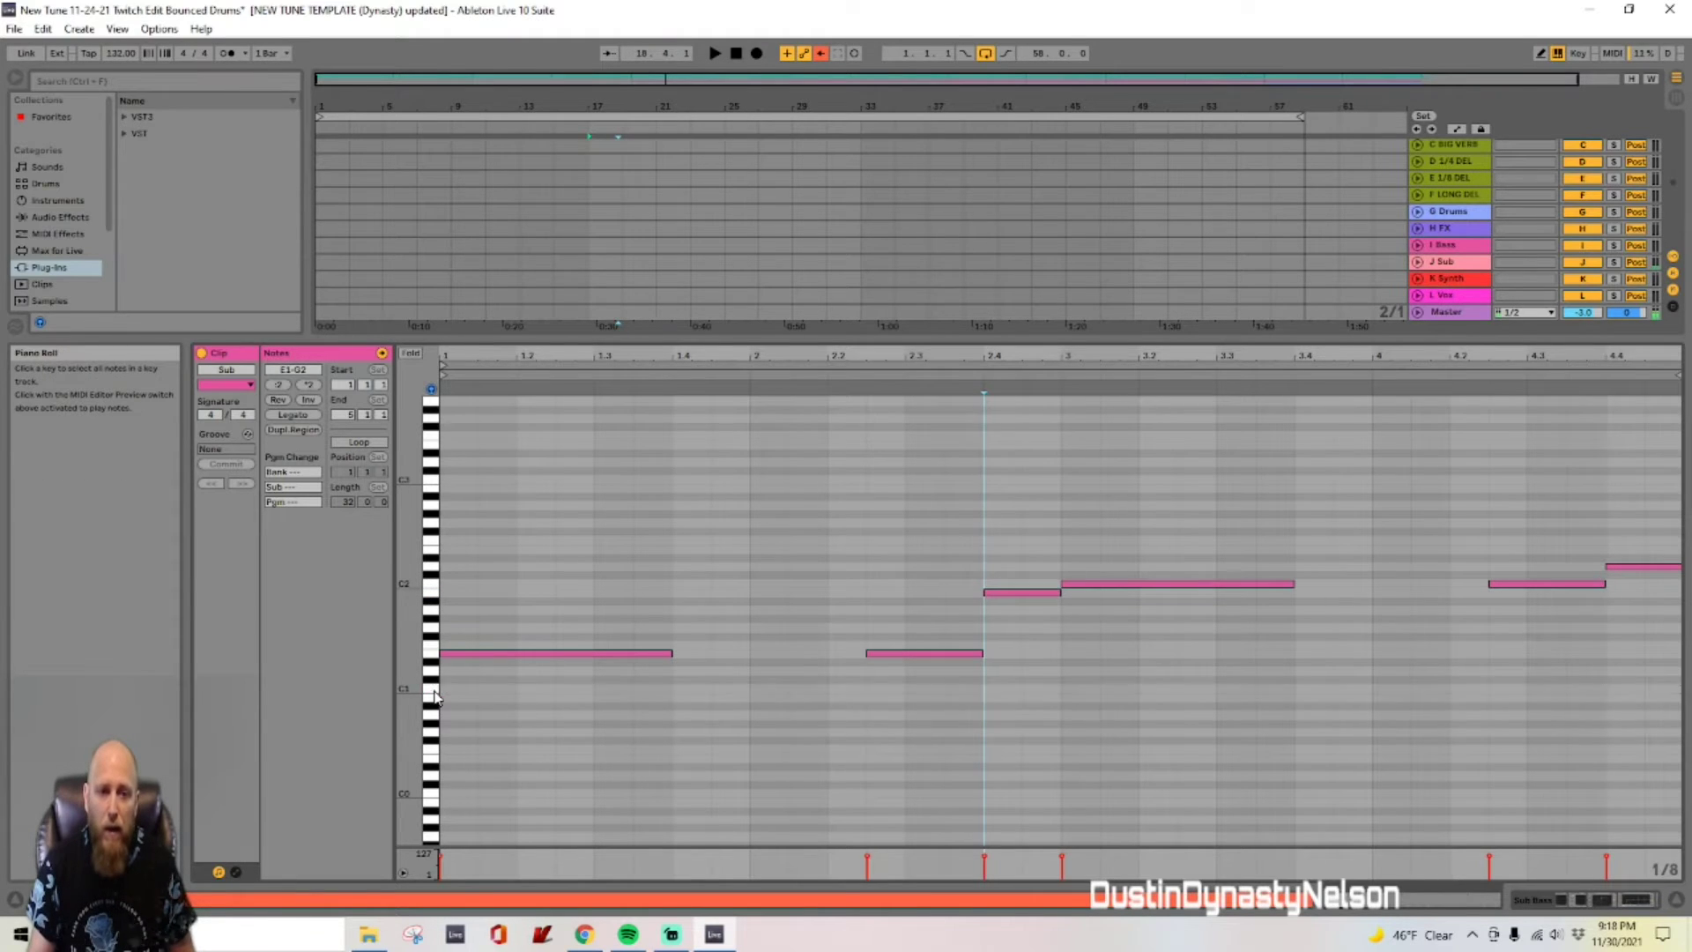
click(433, 693)
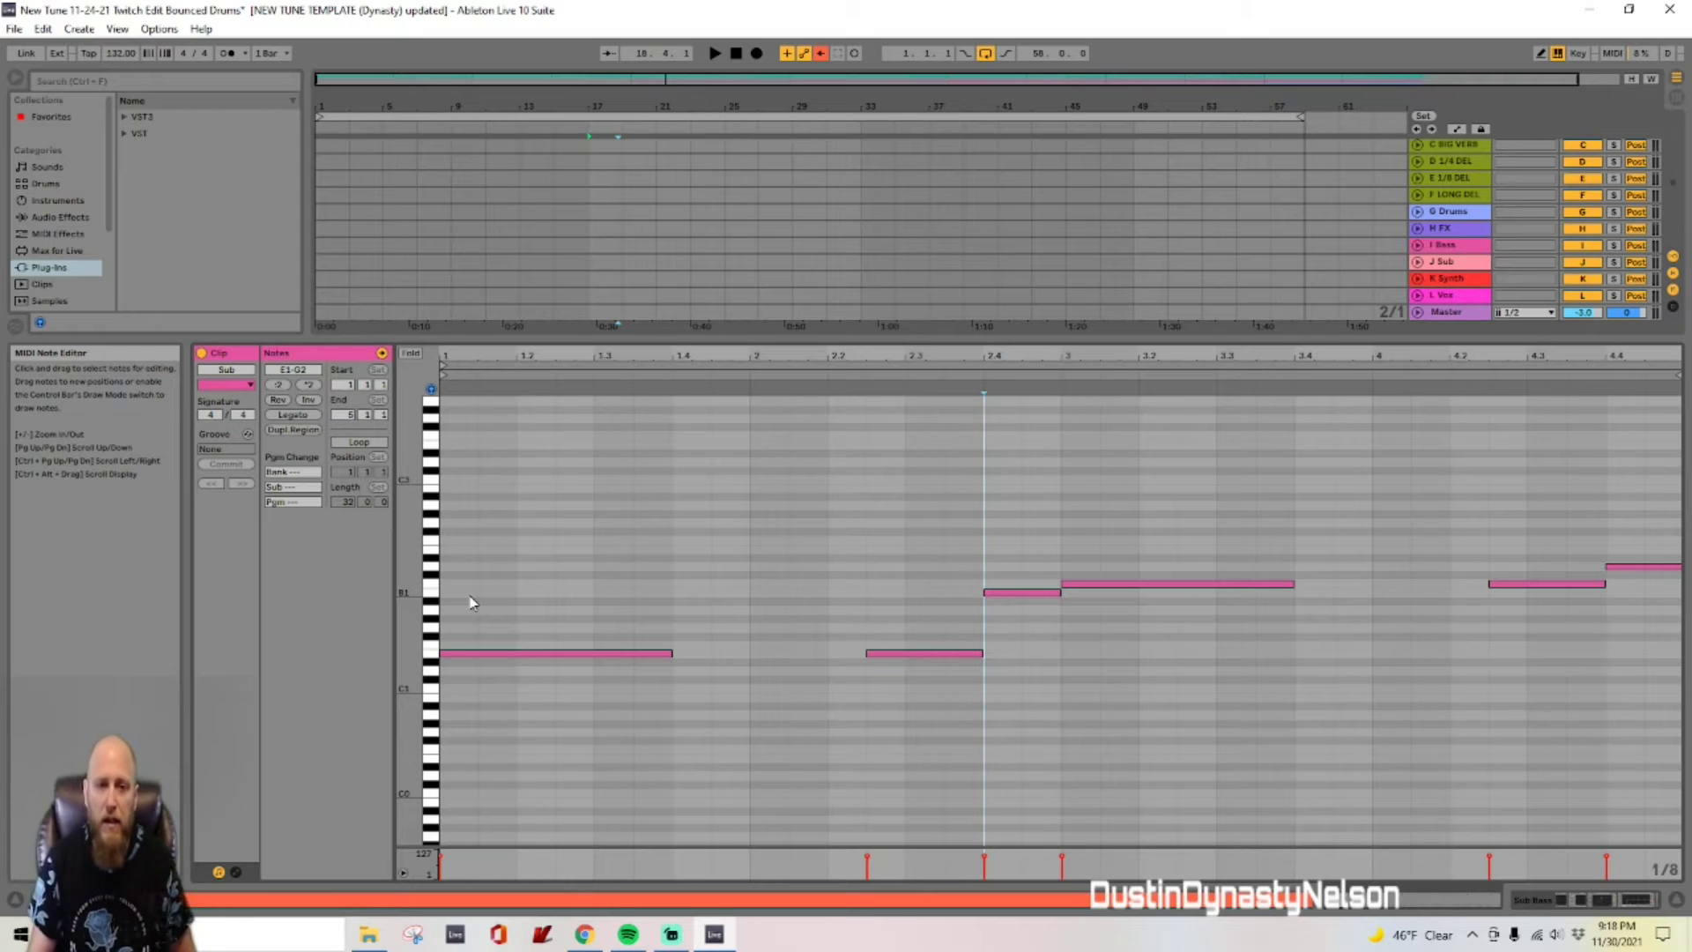
click(431, 698)
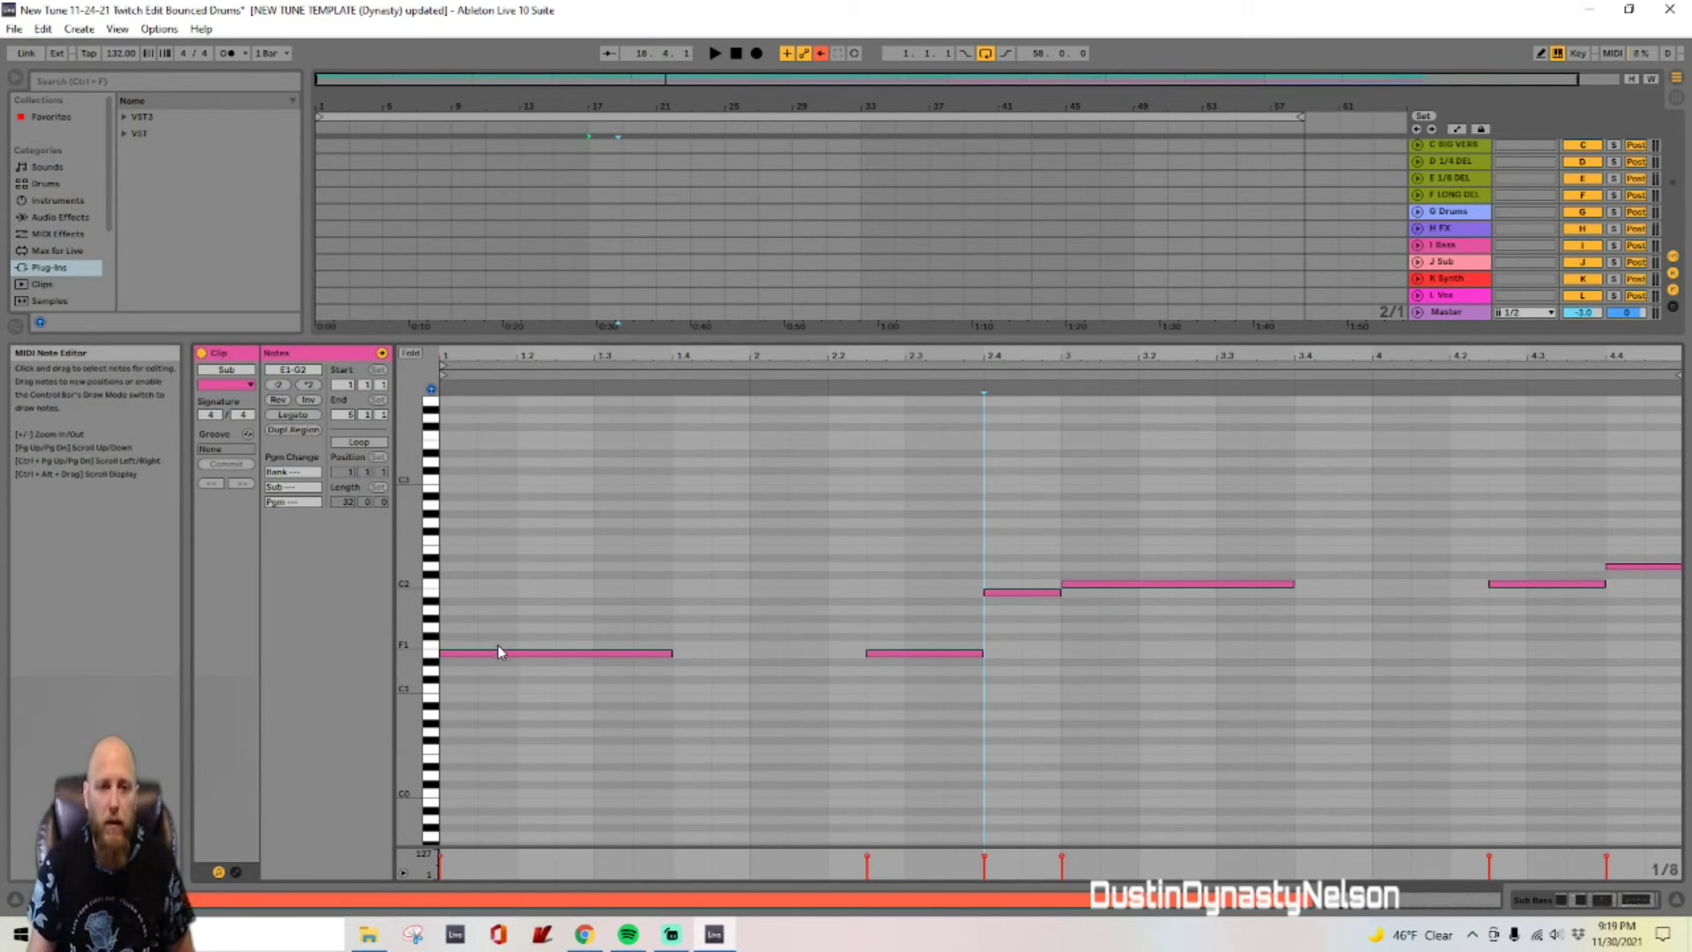
click(432, 657)
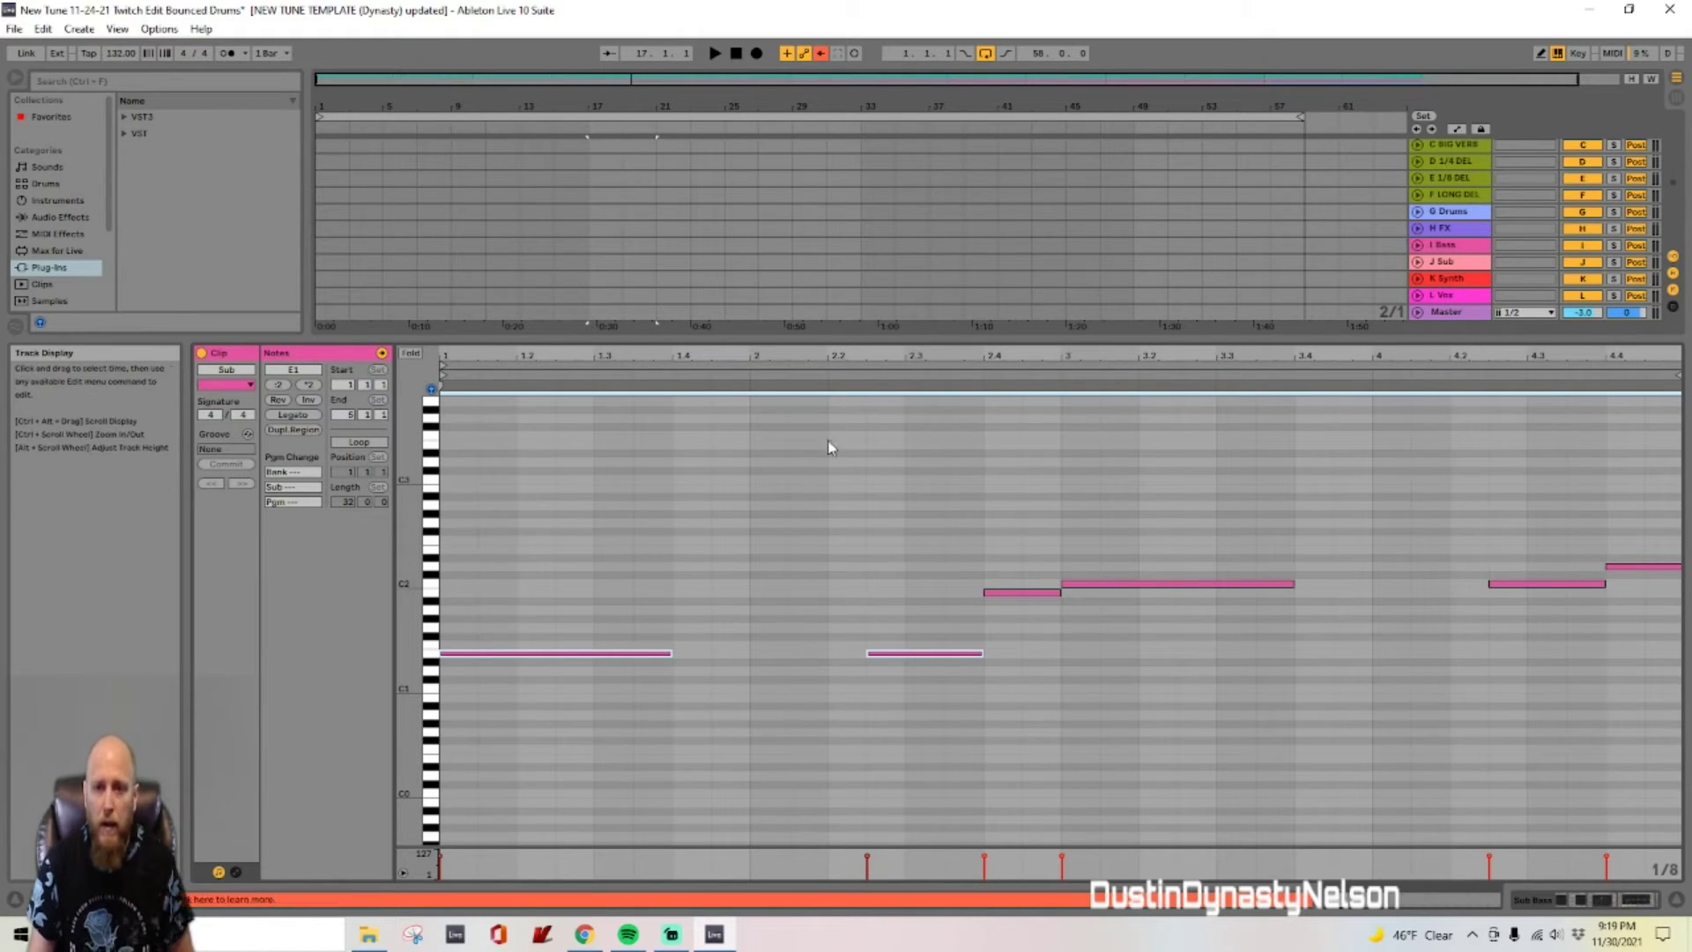
Step: Shrink the note editor to bring the Sub Bass track back into view and turn off its solo
click(789, 228)
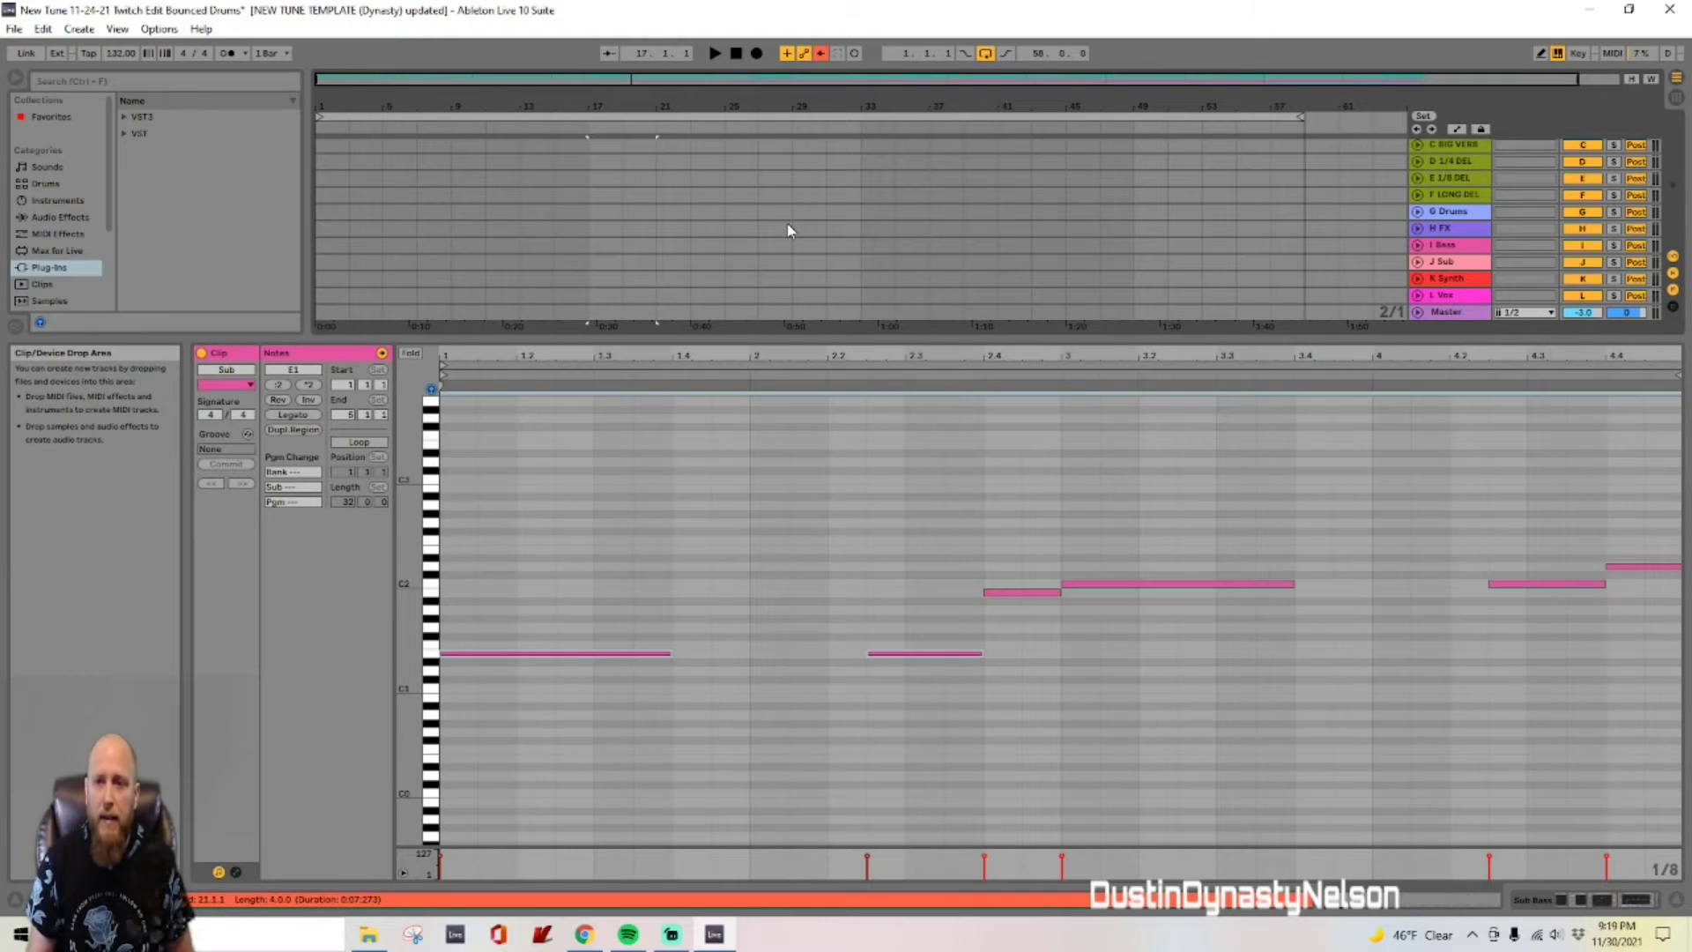
drag(831, 340, 838, 584)
scroll(834, 235, up, 3)
scroll(833, 234, down, 1)
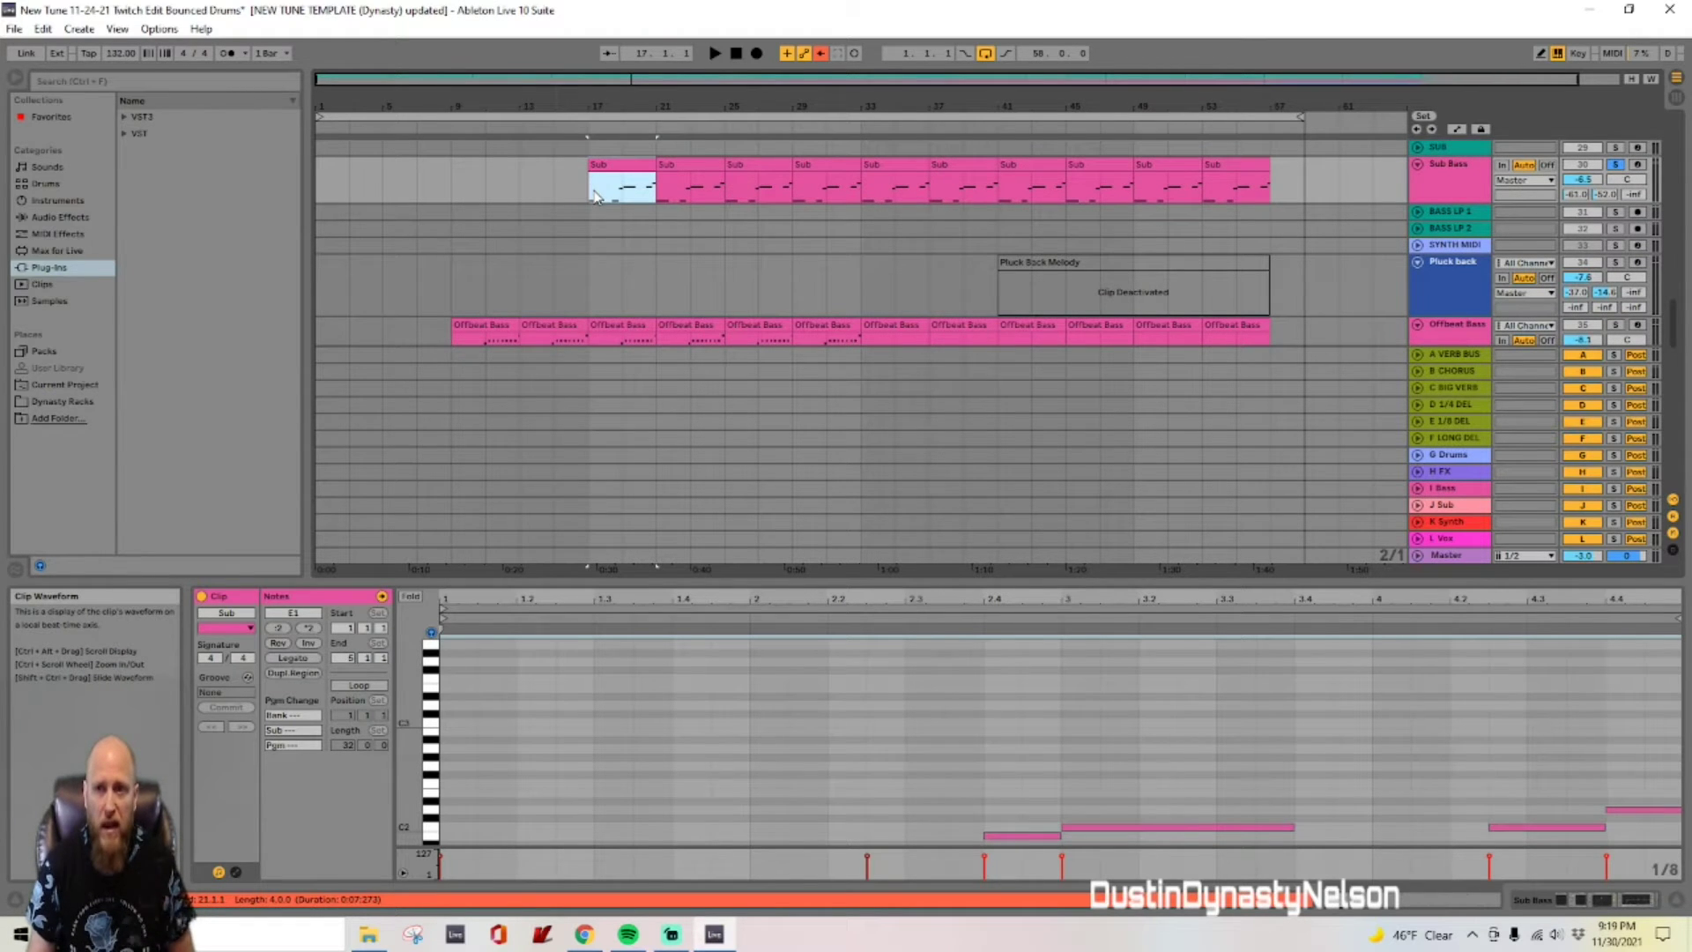
click(1618, 165)
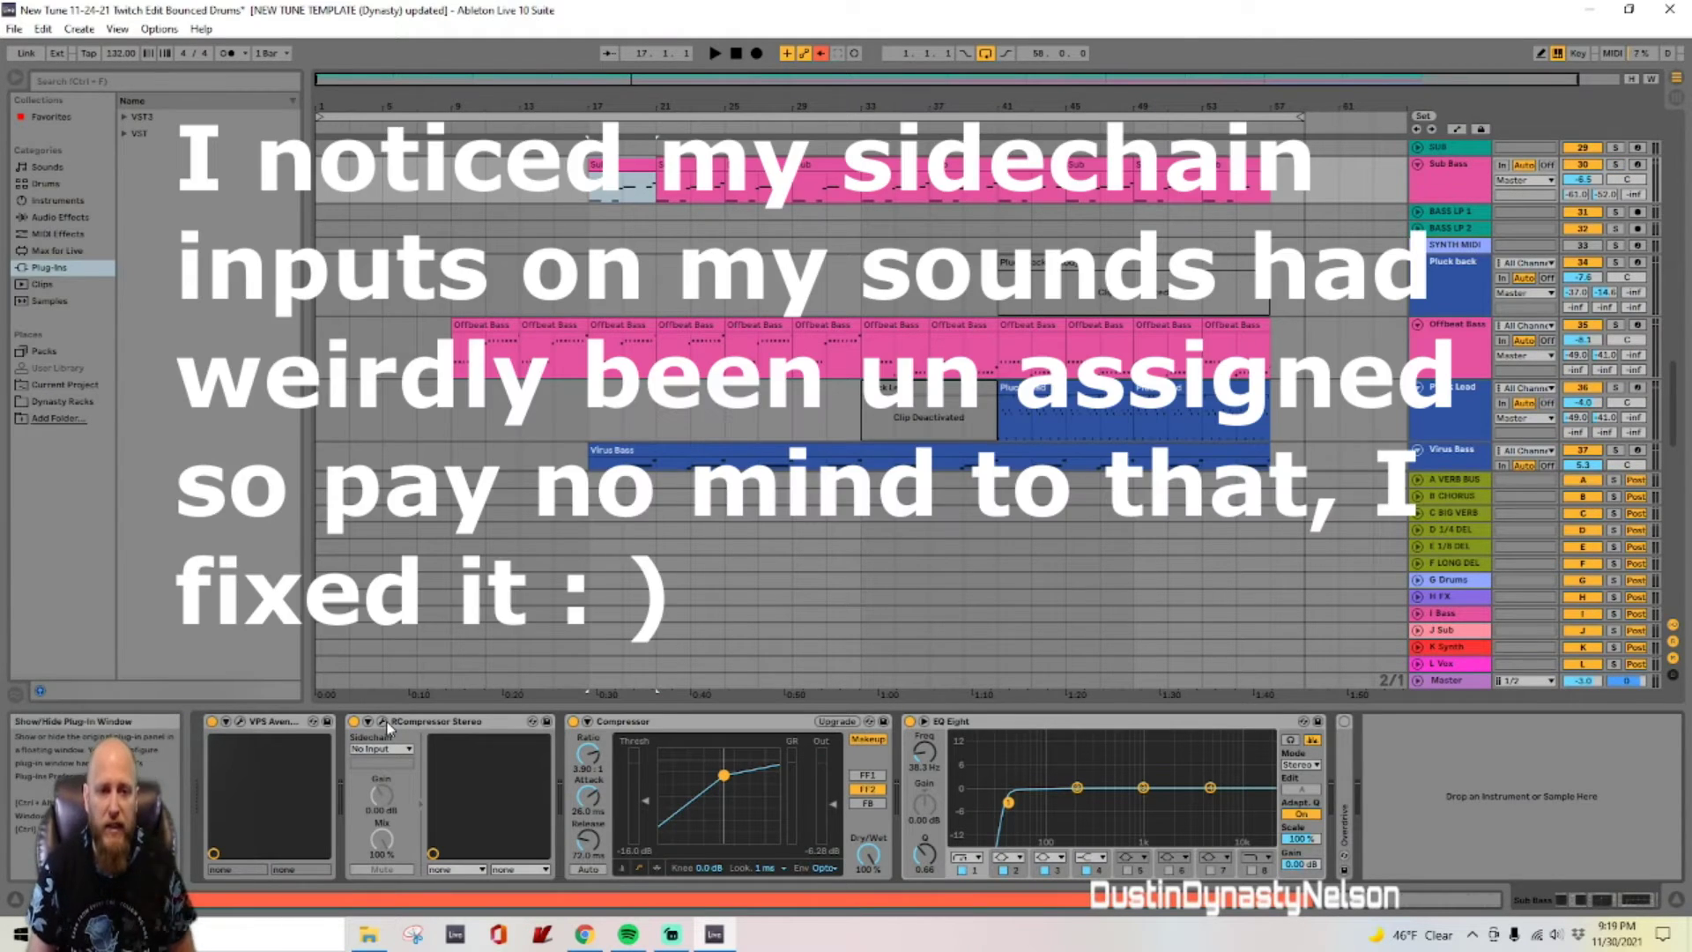
Step: Solo the Sub Bass track and play it with its RCompressor Stereo window open, then close the plug-in window
click(384, 722)
click(1618, 166)
key(space)
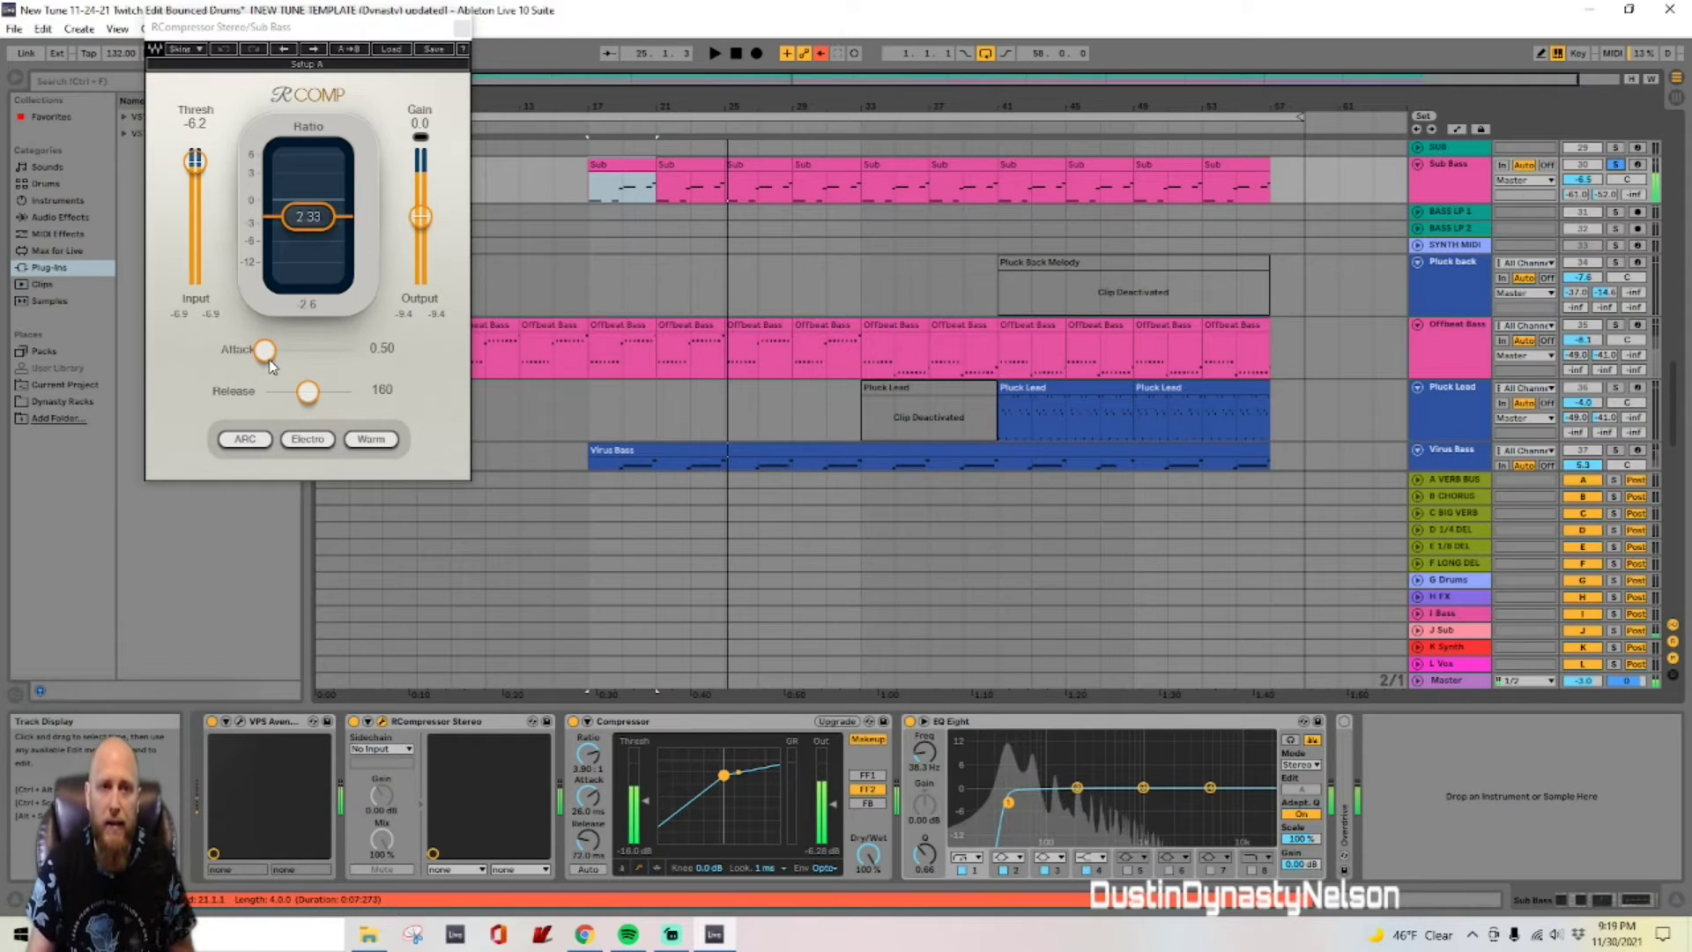
key(space)
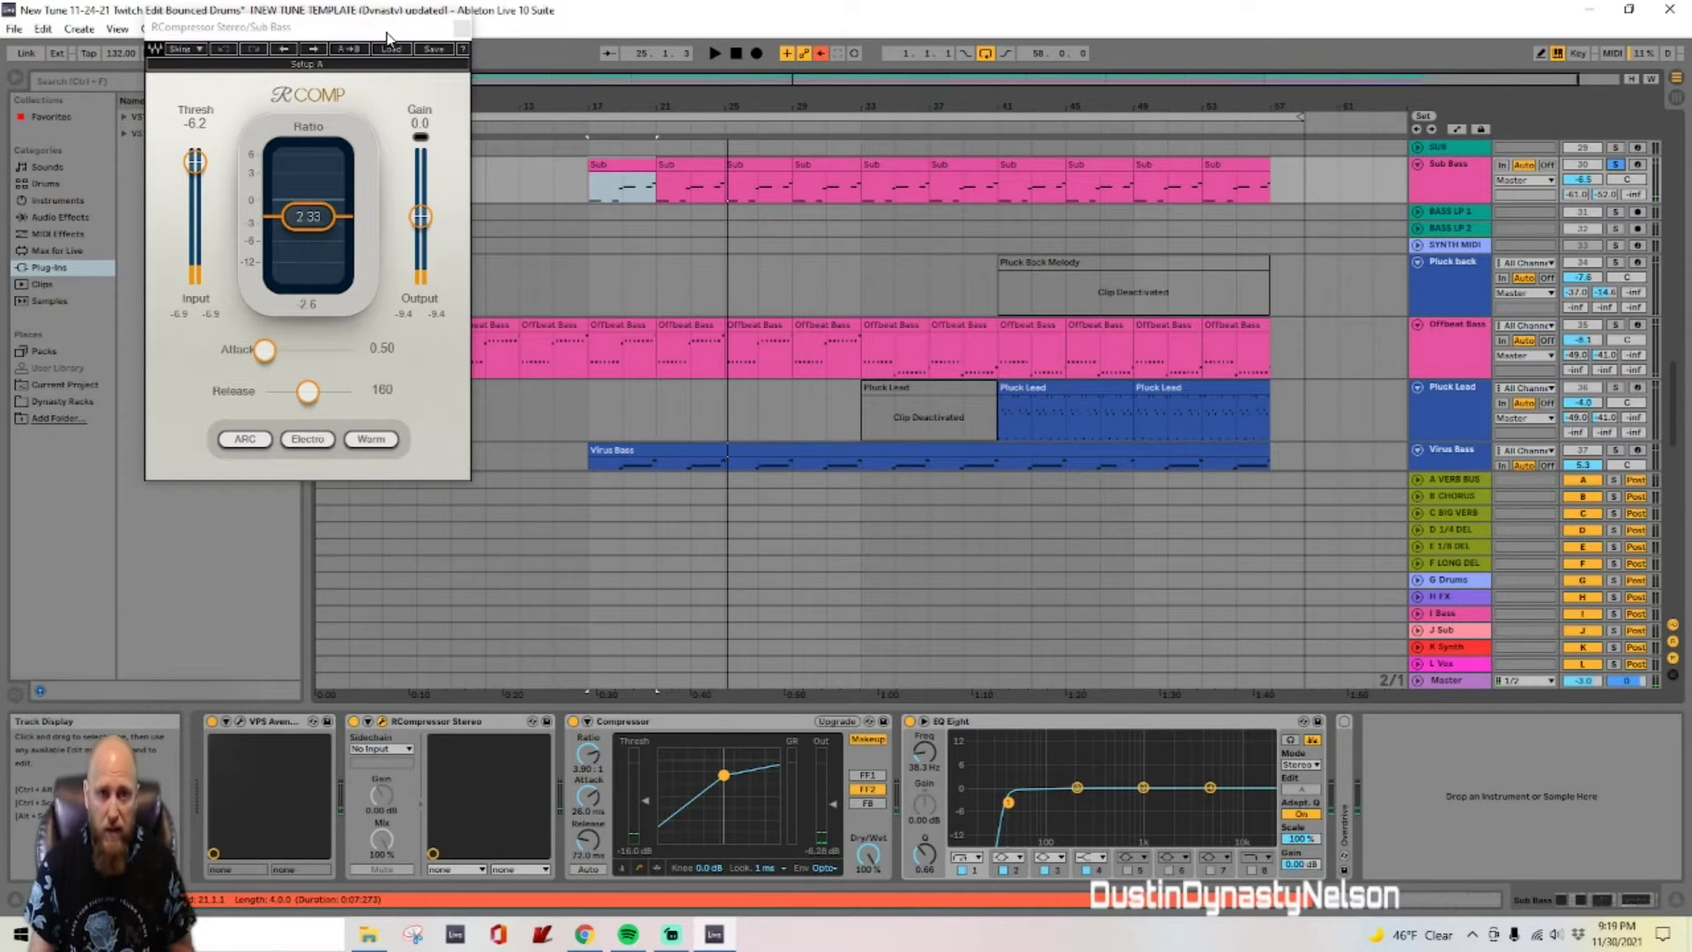
click(462, 28)
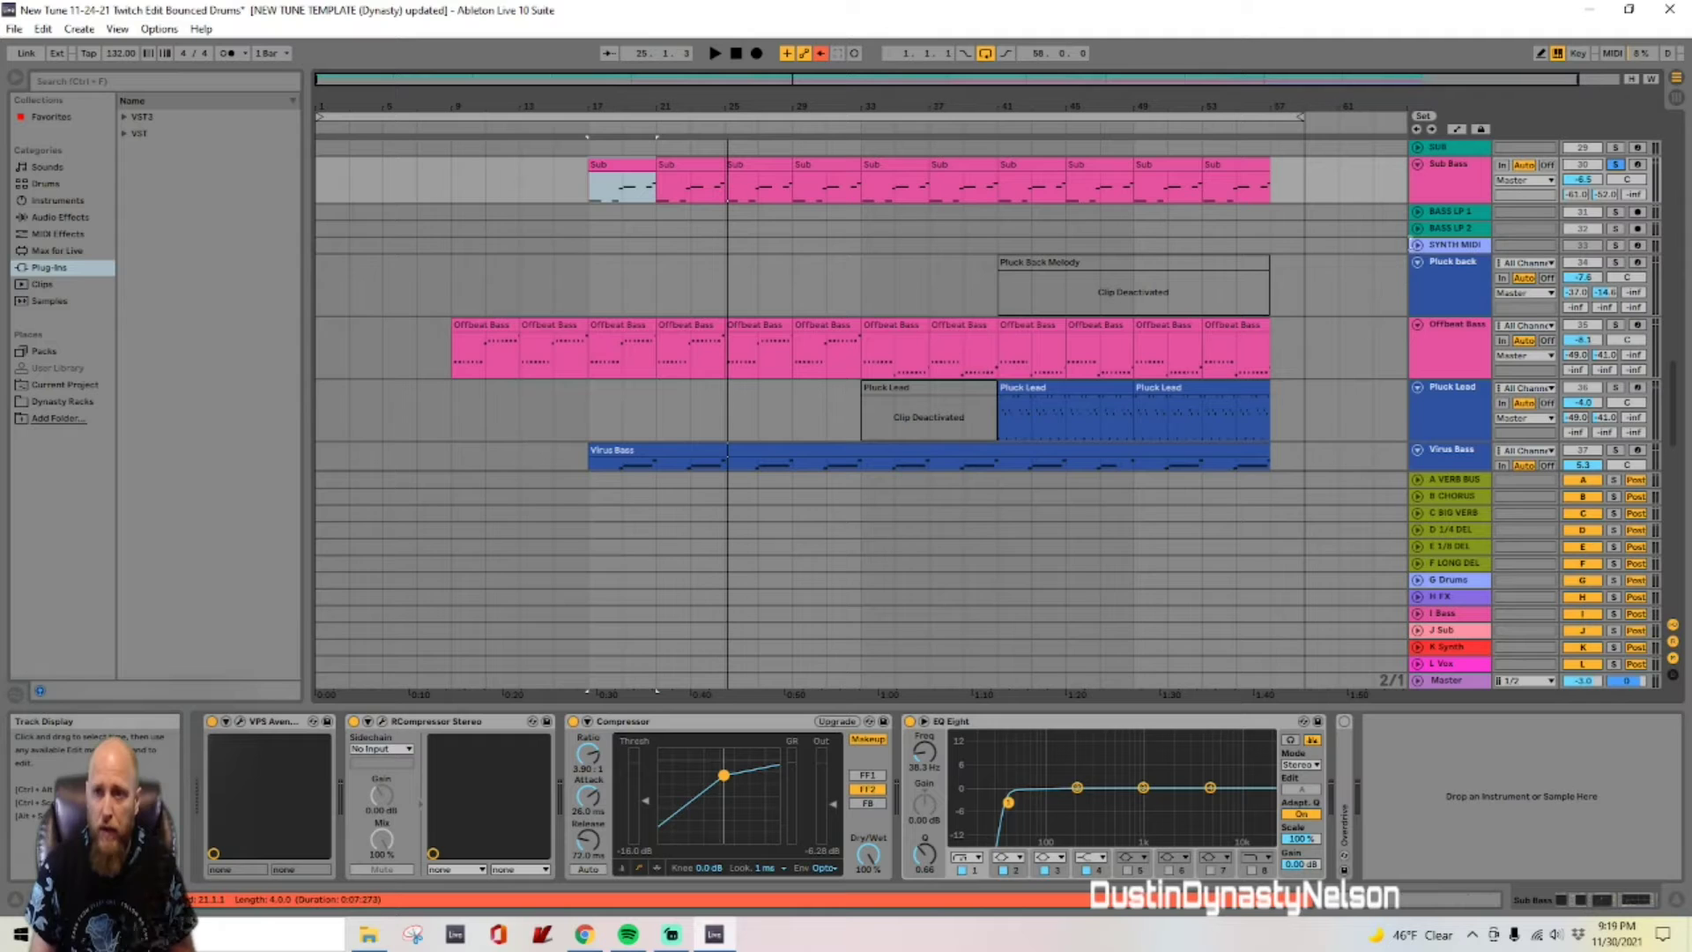
Step: Turn off the Sub Bass solo, solo the Offbeat Bass track and play it from bar 9
click(1617, 165)
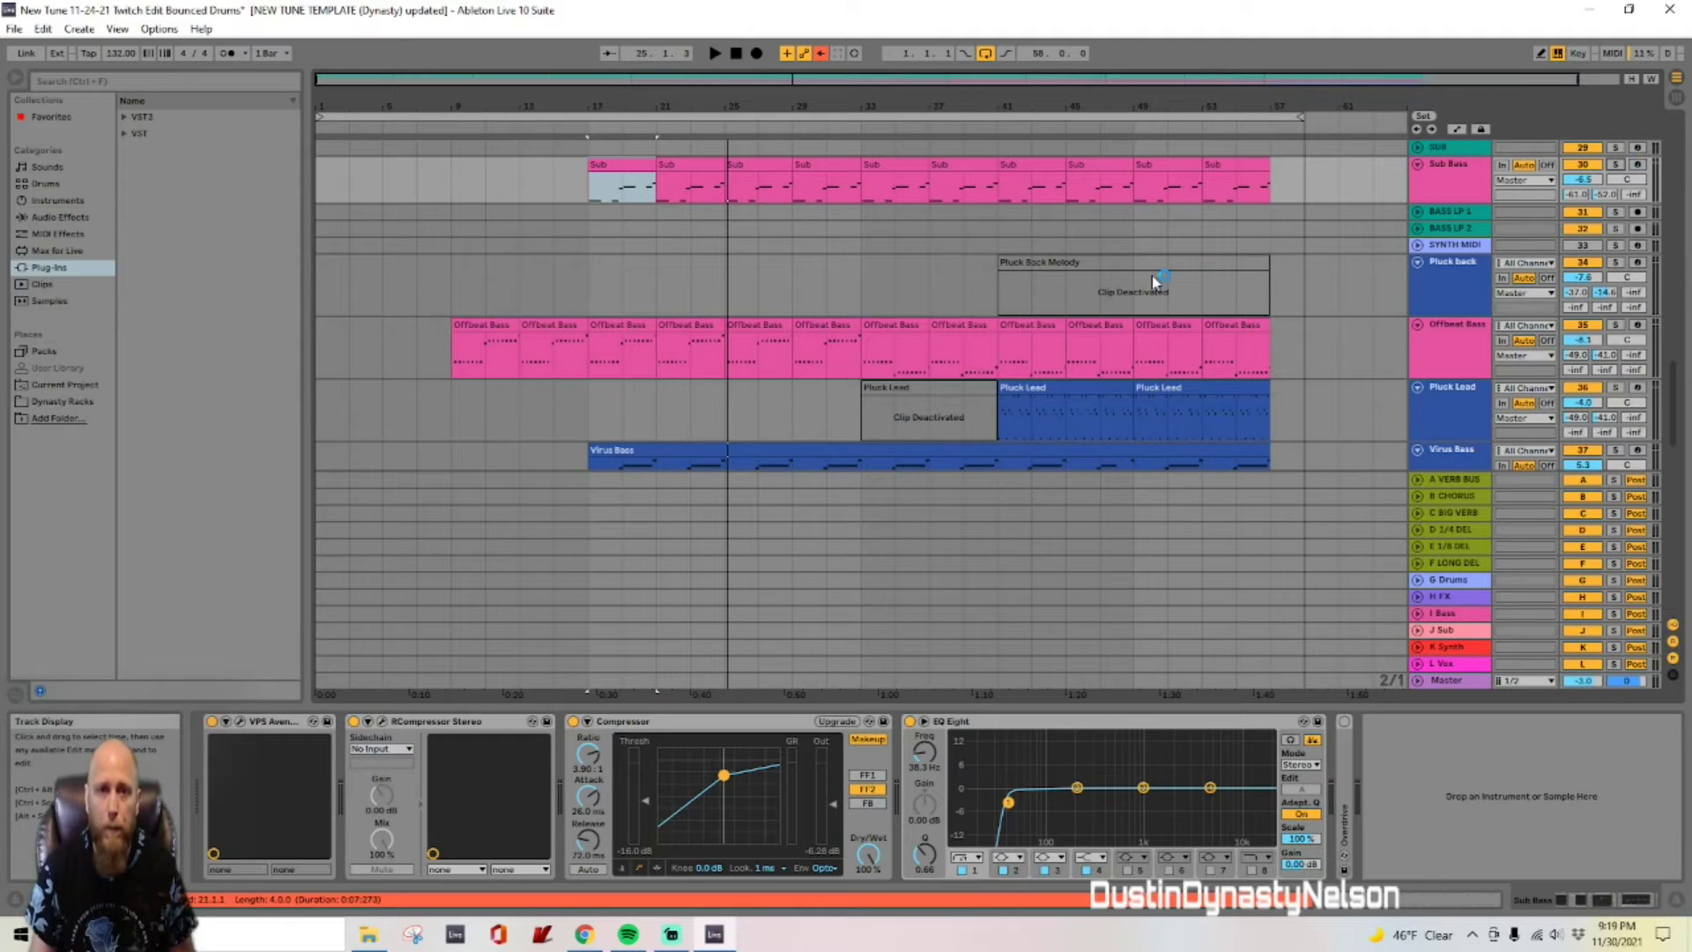
scroll(706, 231, down, 1)
click(1468, 302)
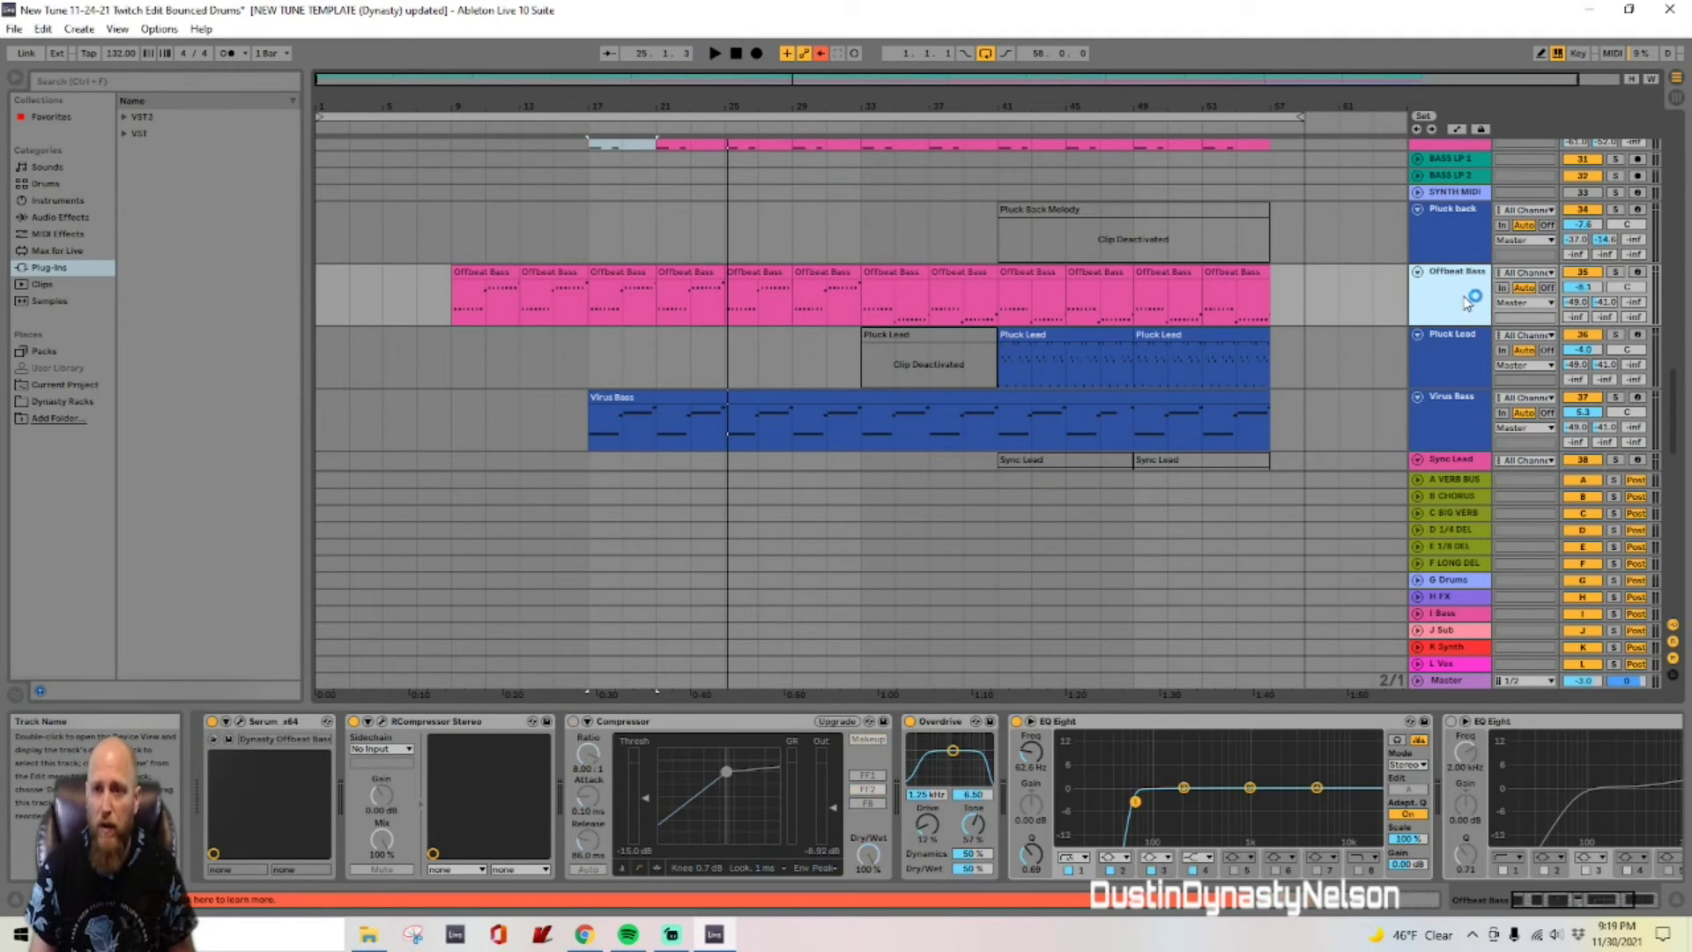
click(1615, 273)
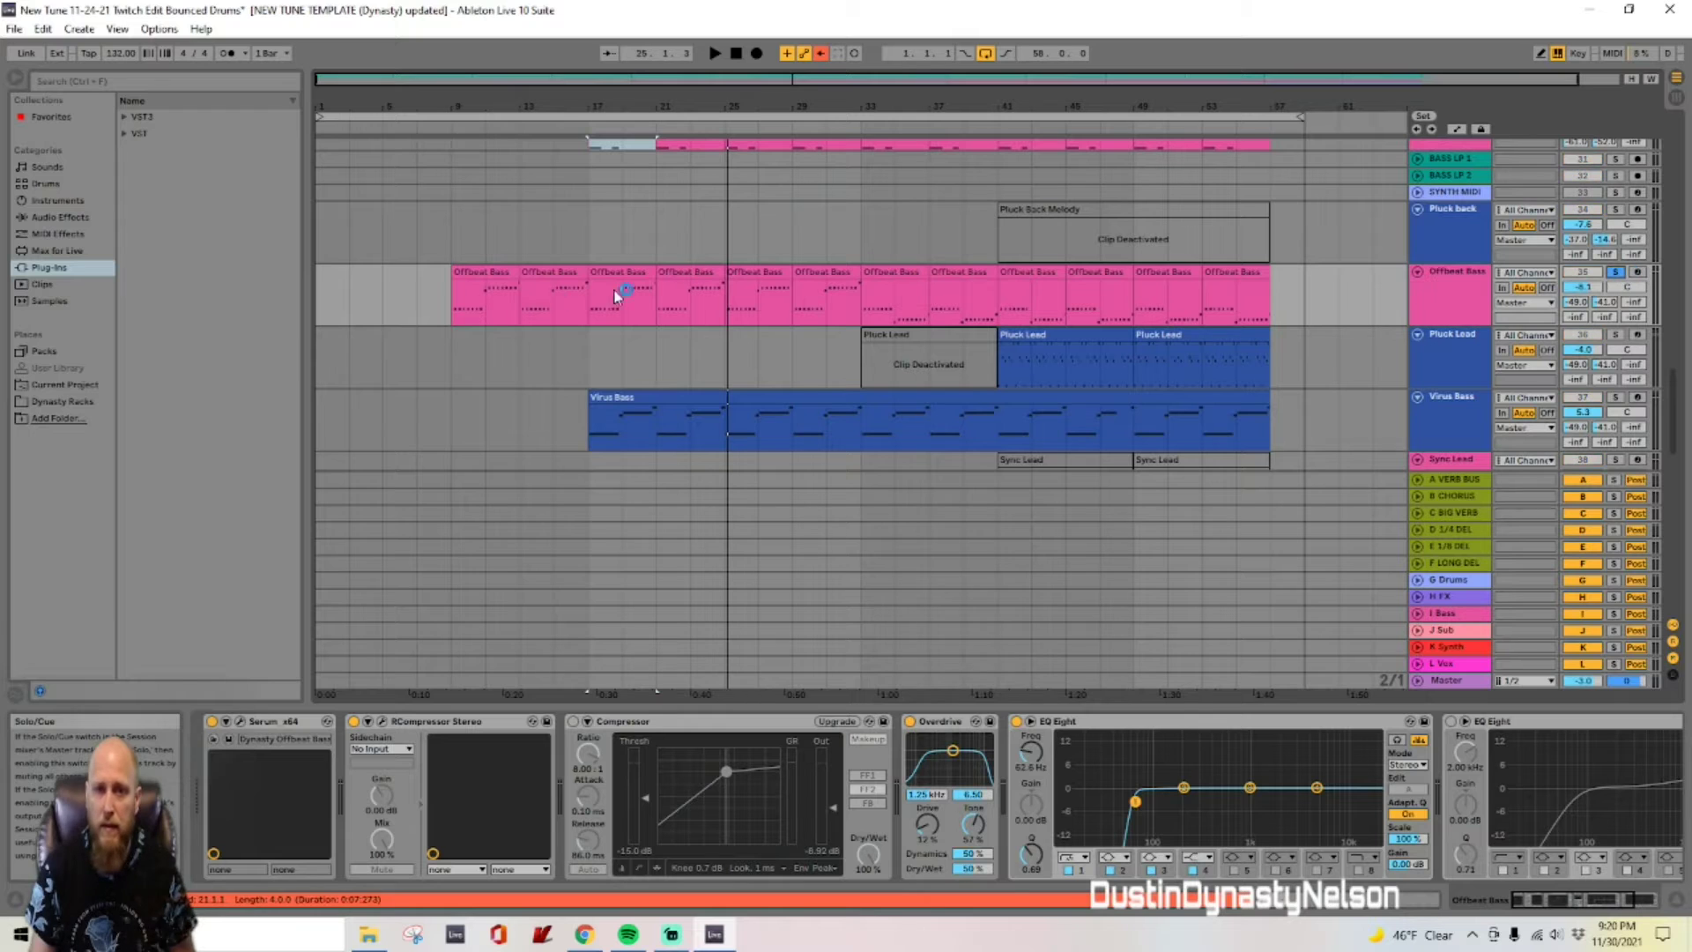
click(452, 309)
key(space)
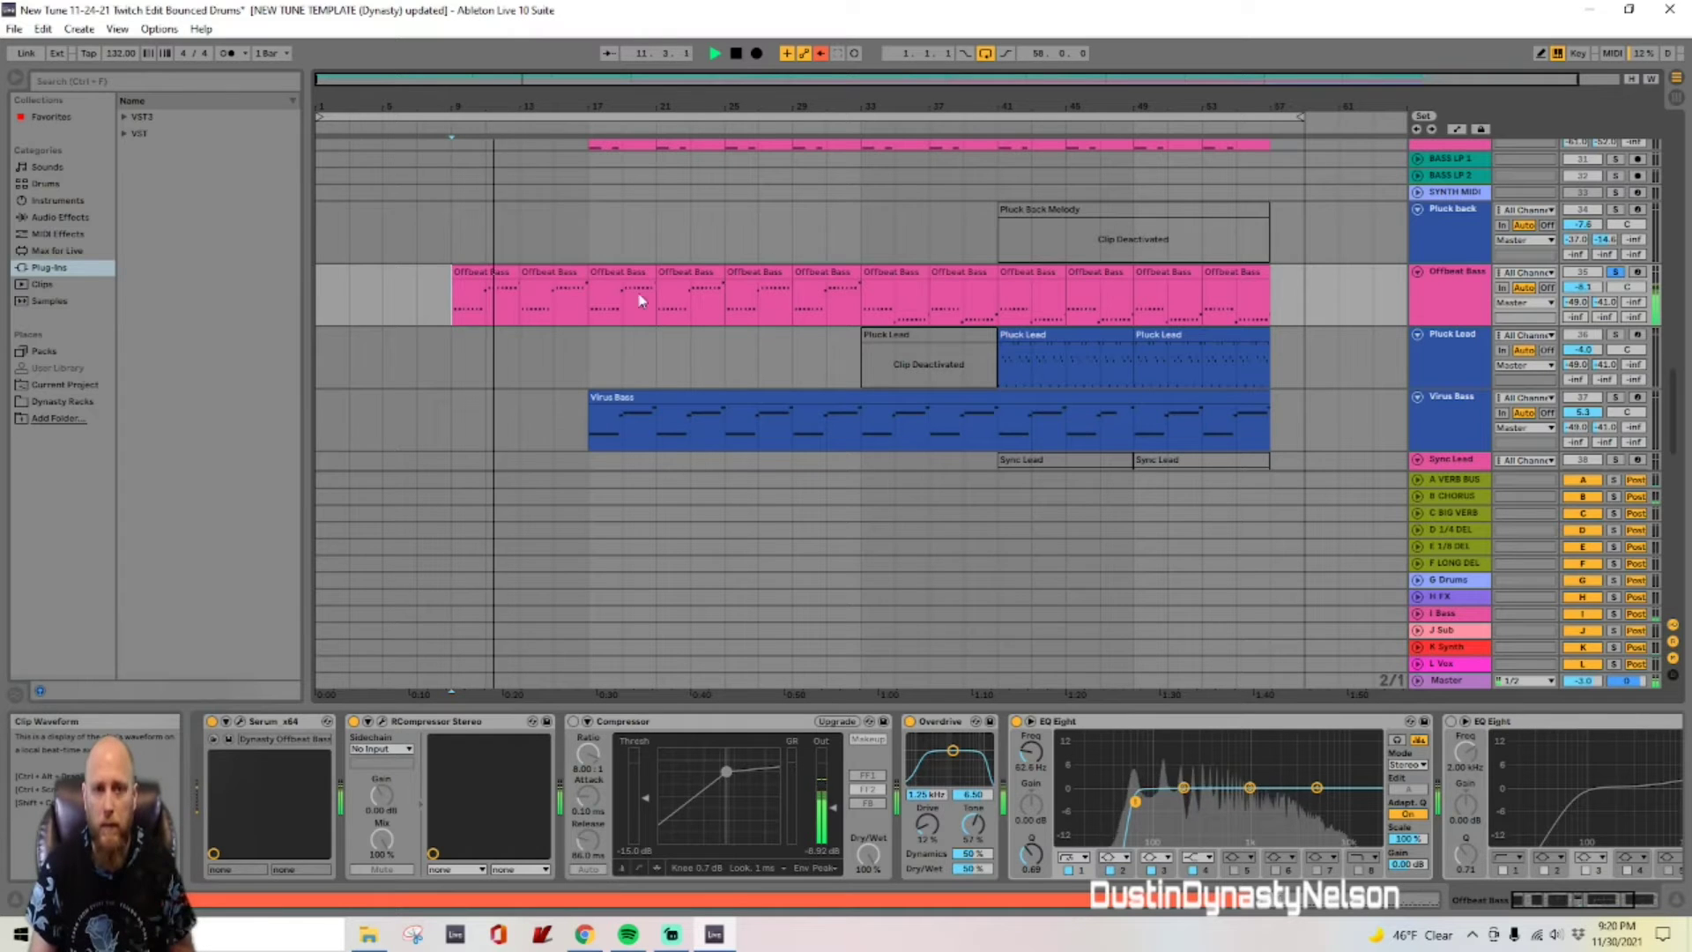
Step: Open the first Offbeat Bass clip in an enlarged note editor and examine its notes during playback
double_click(485, 300)
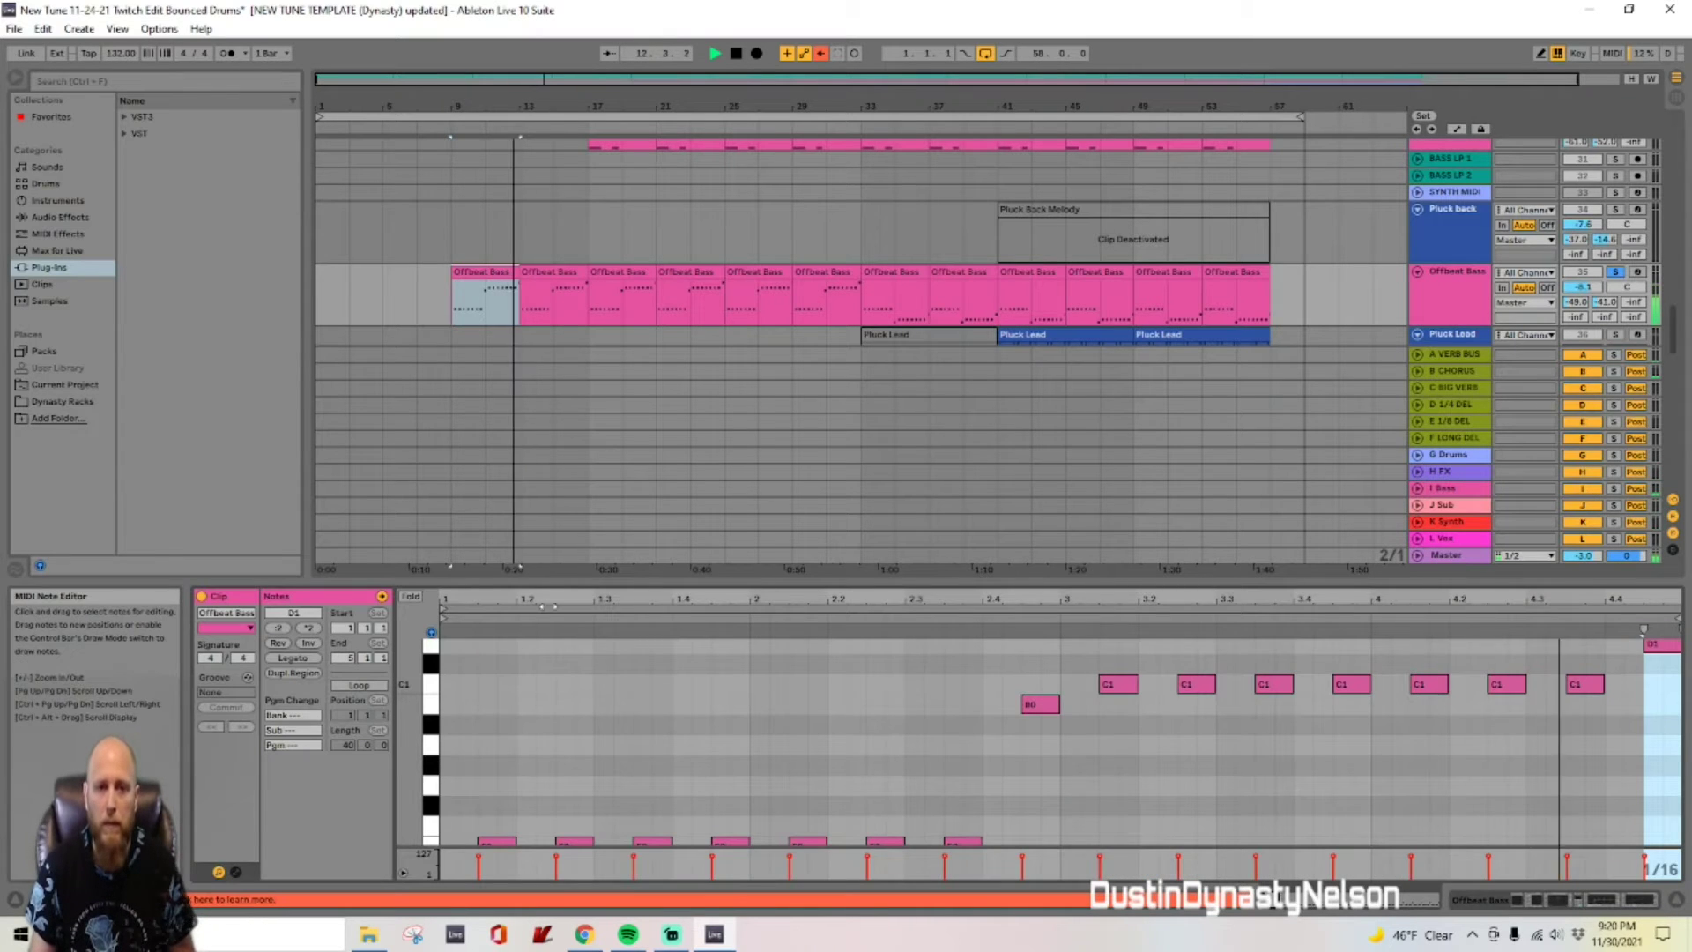
drag(546, 582, 569, 391)
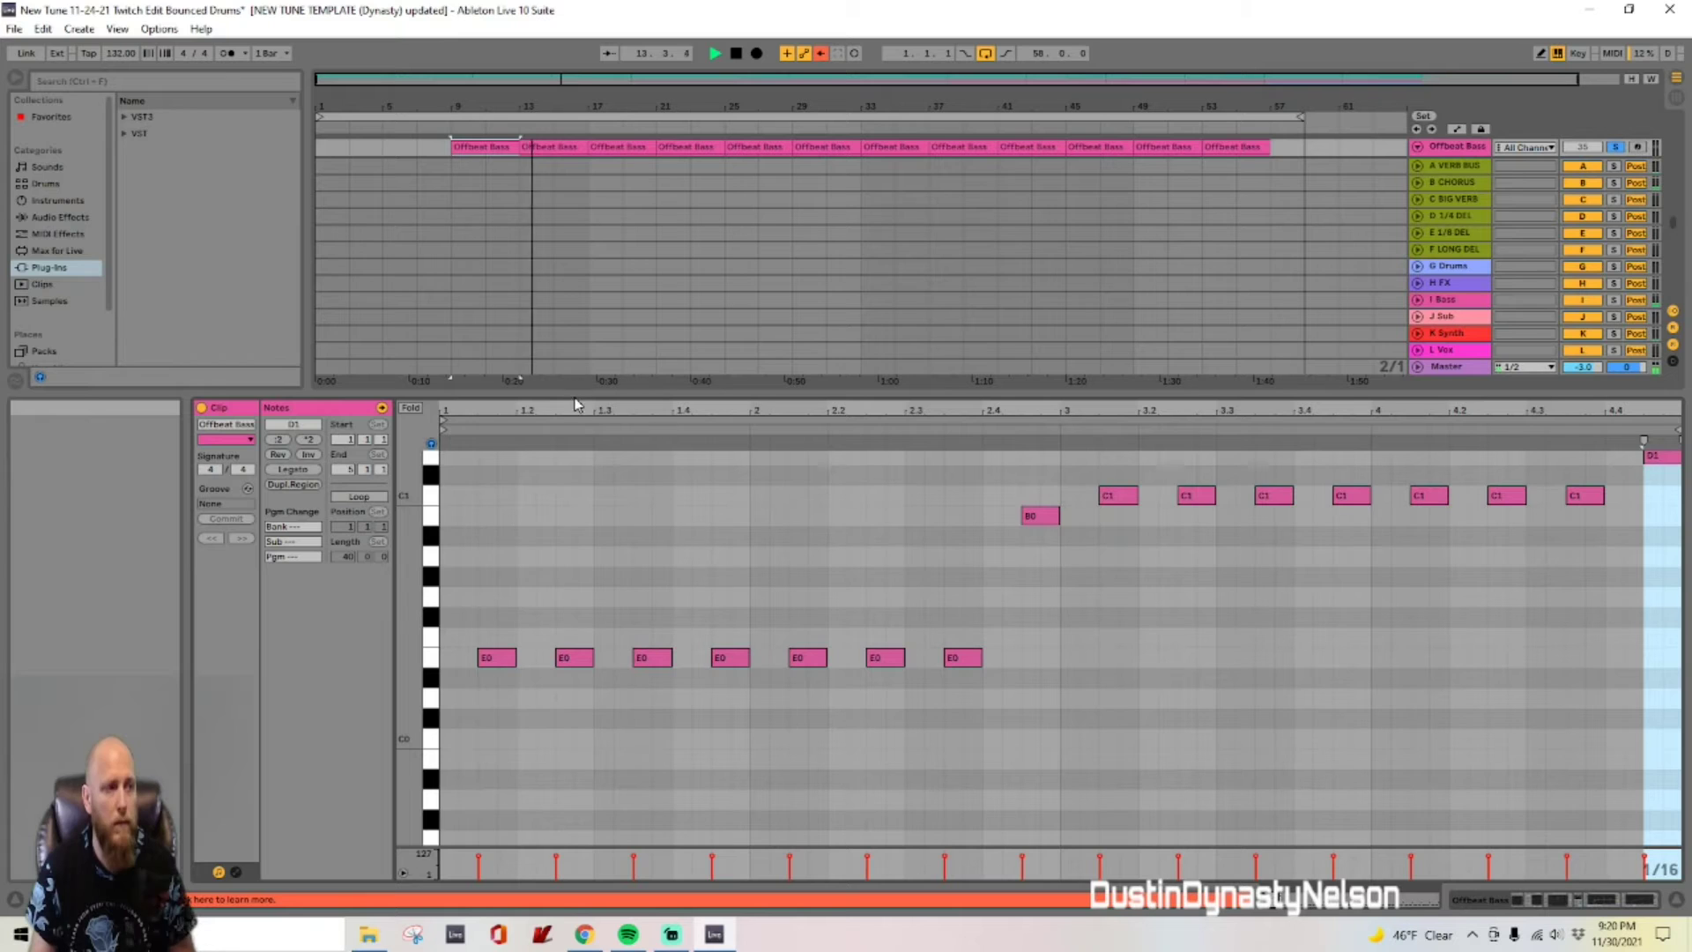
scroll(1071, 610, up, 3)
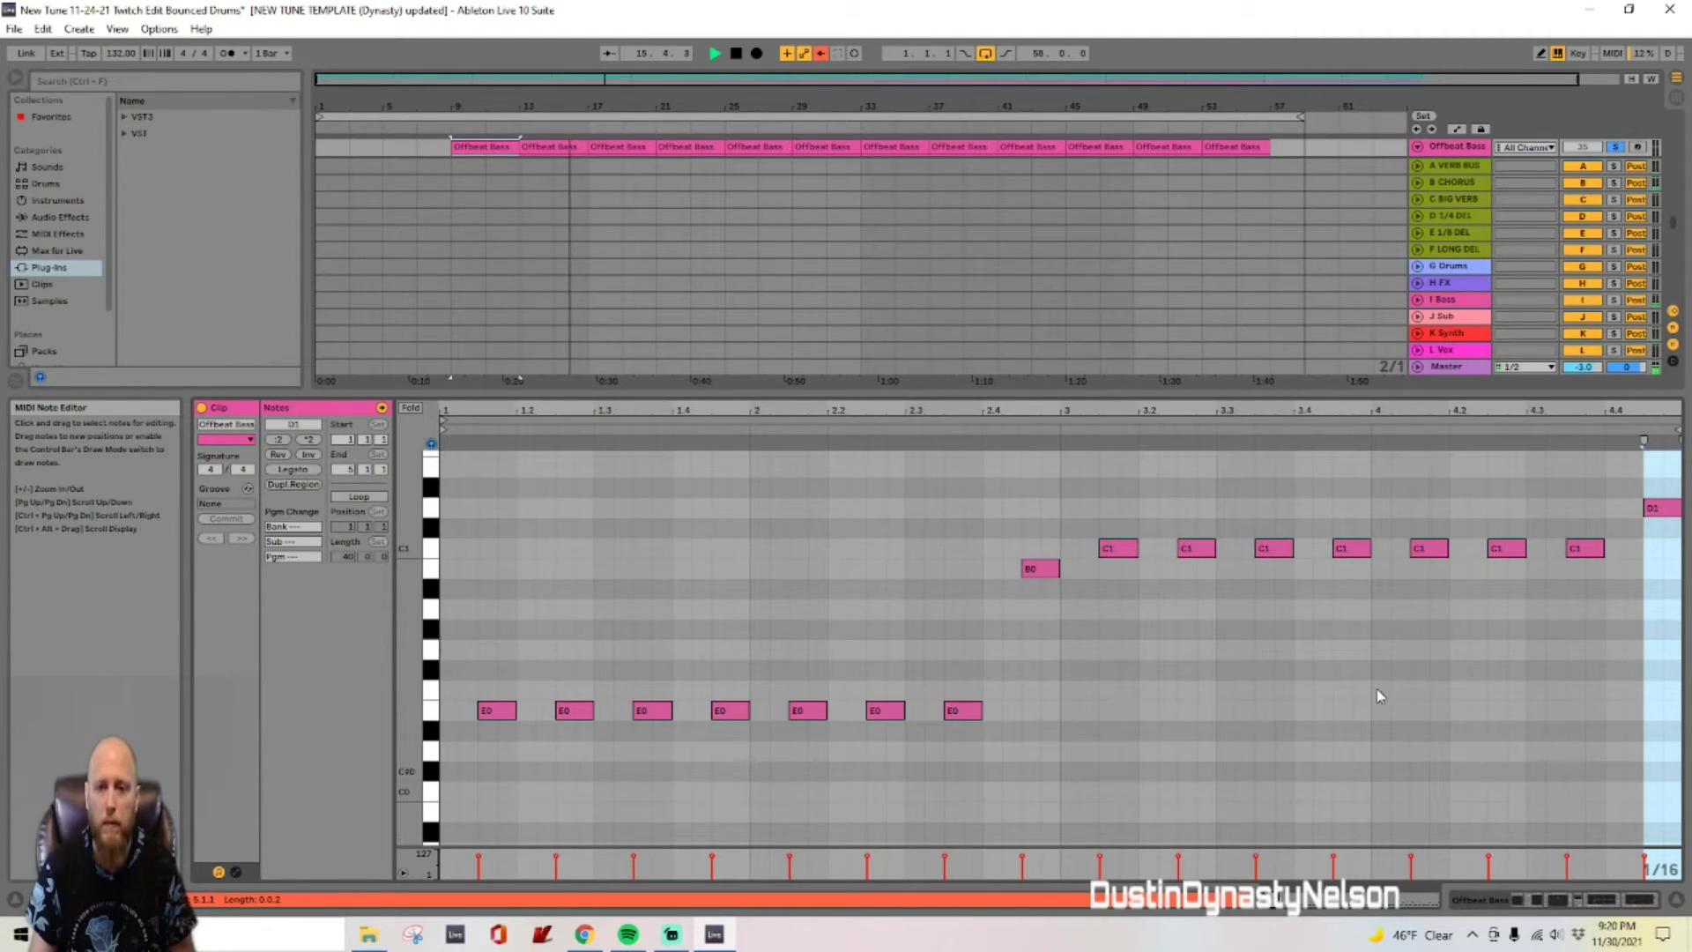
Step: Shrink the note editor, turn off the Offbeat Bass solo and bring back the track's device chain
drag(982, 395, 983, 585)
scroll(994, 261, up, 2)
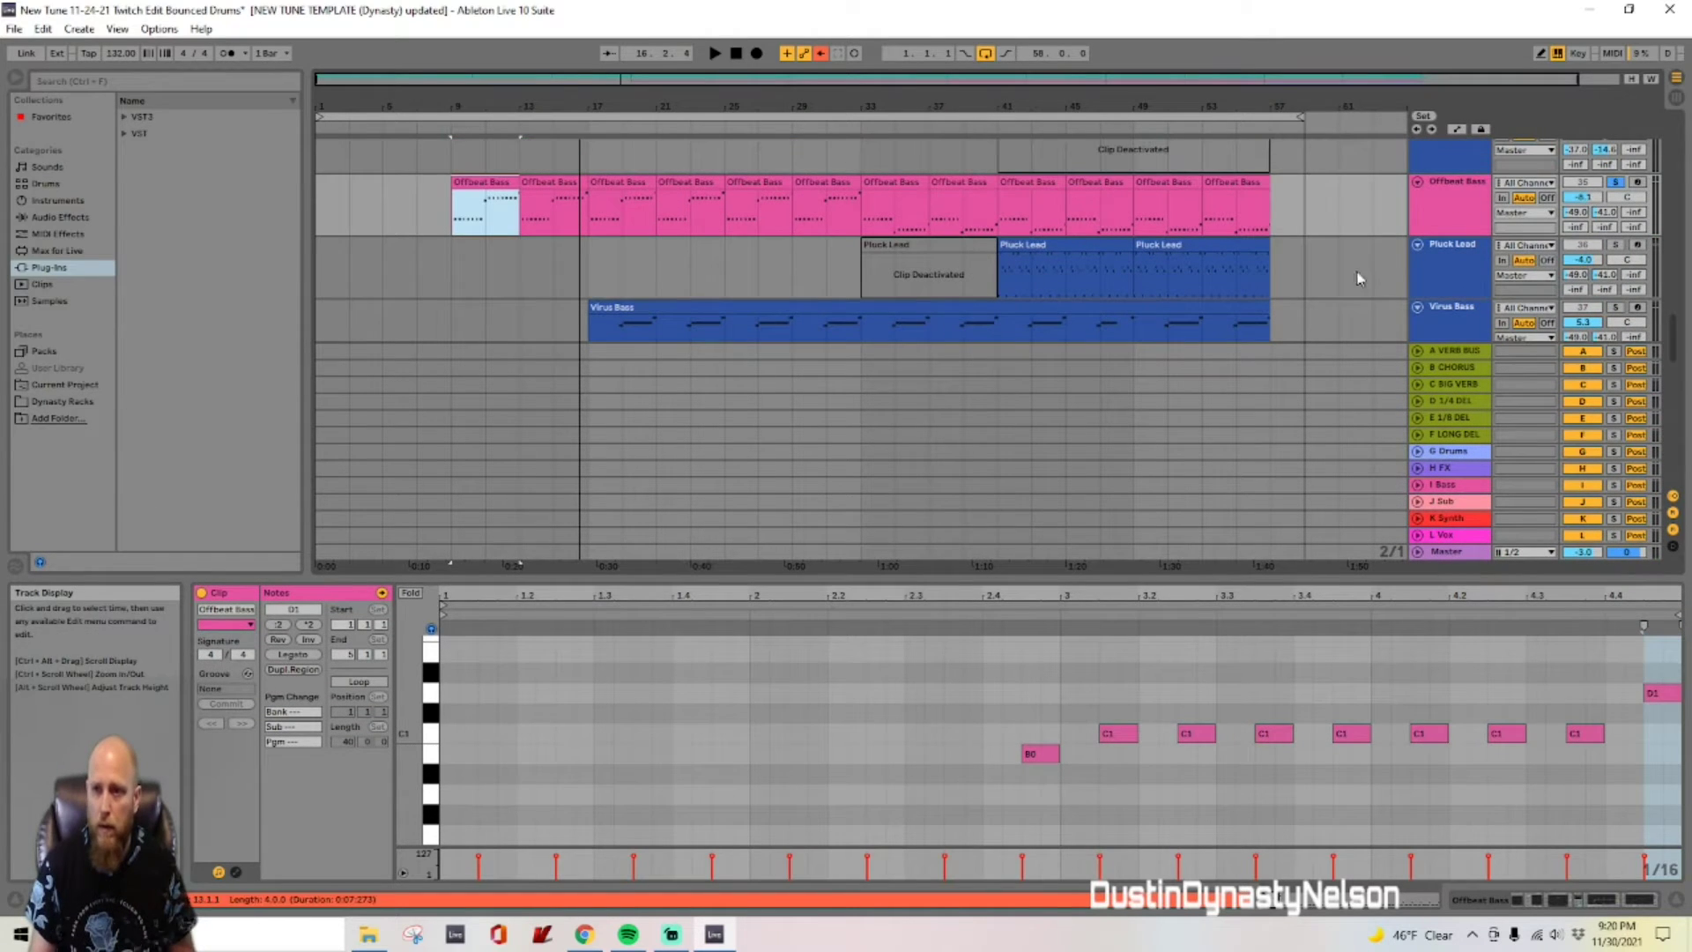
click(1448, 203)
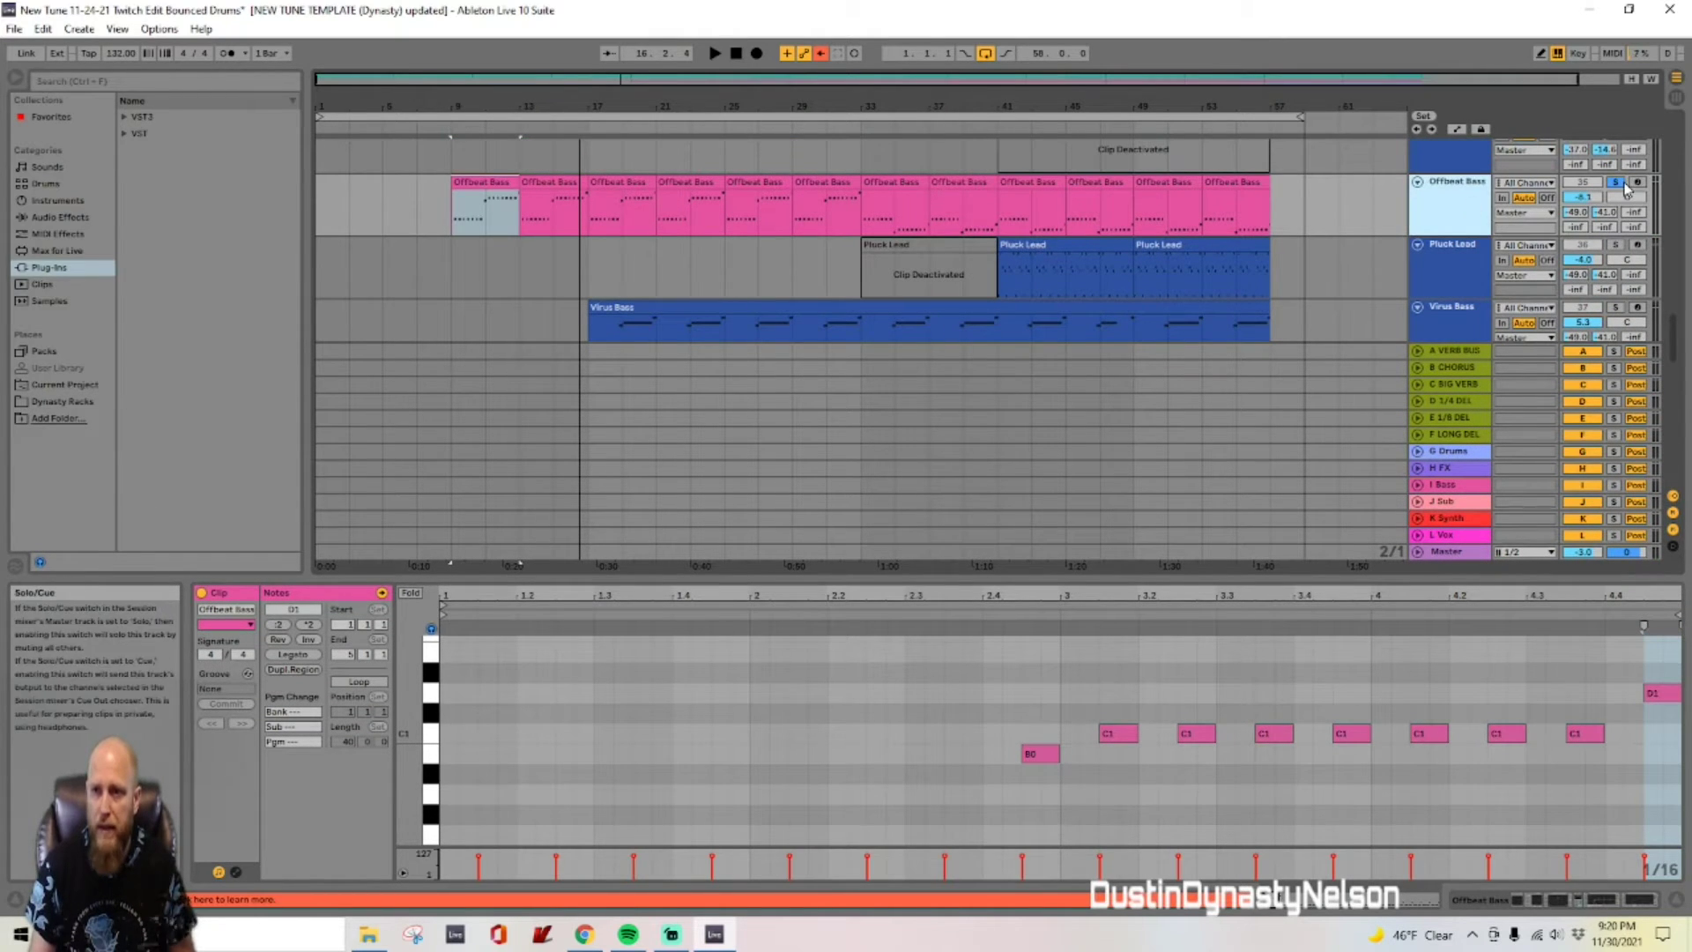
double_click(1437, 218)
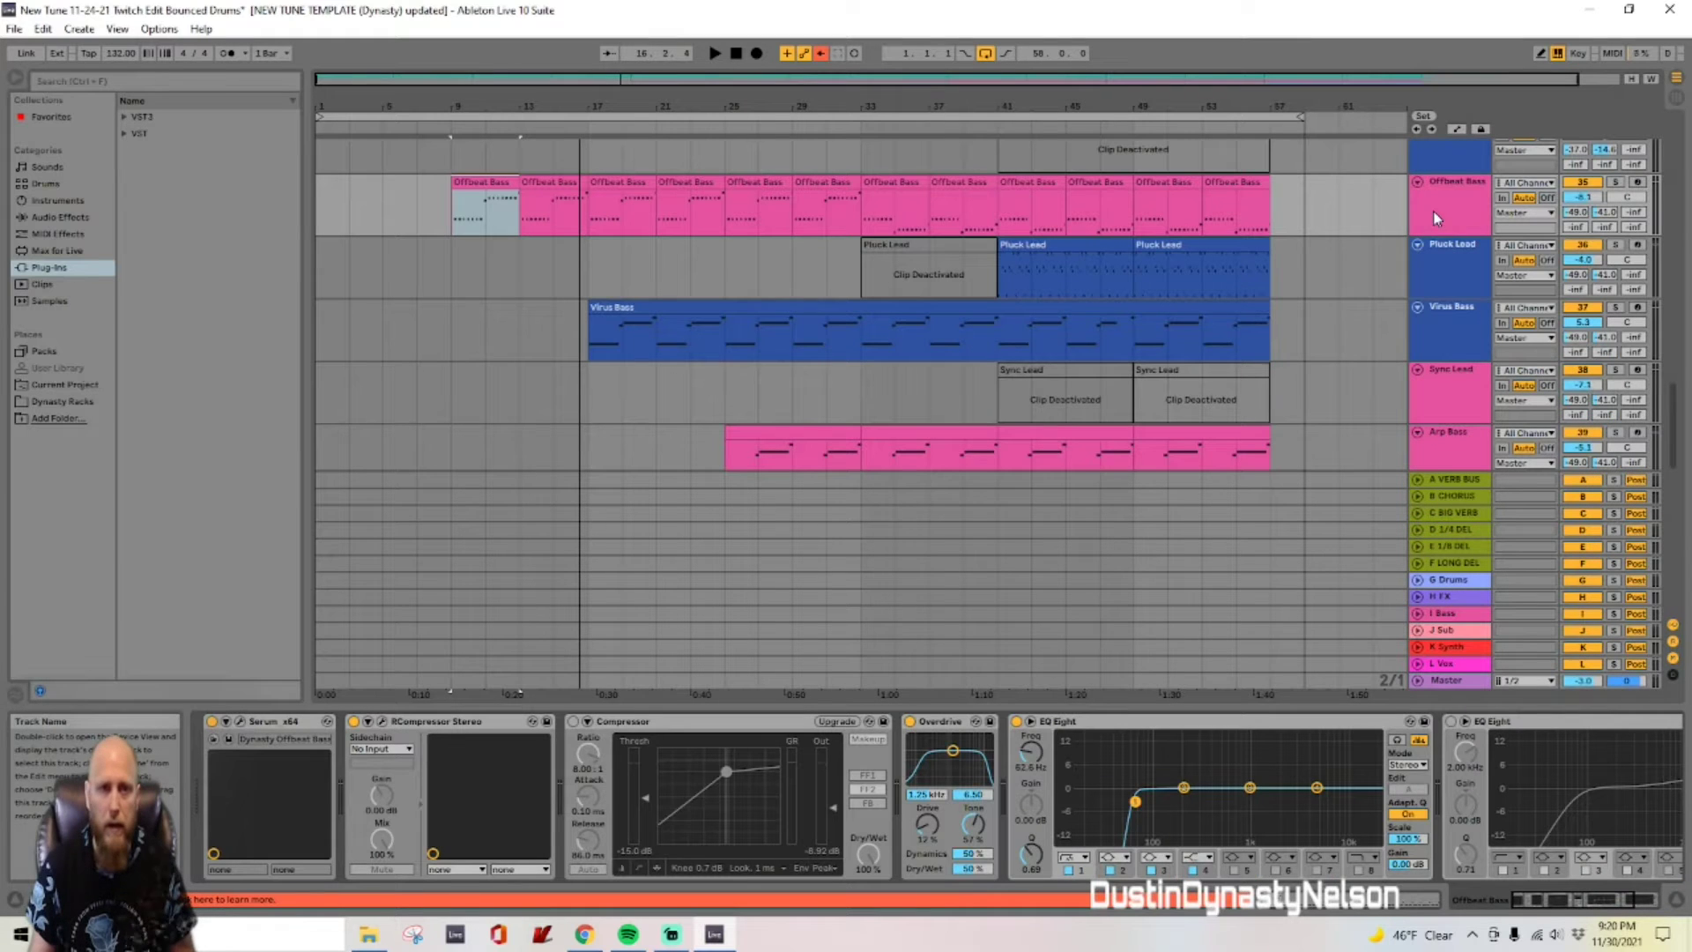
Step: Deactivate the Offbeat Bass track and duplicate it
click(1583, 184)
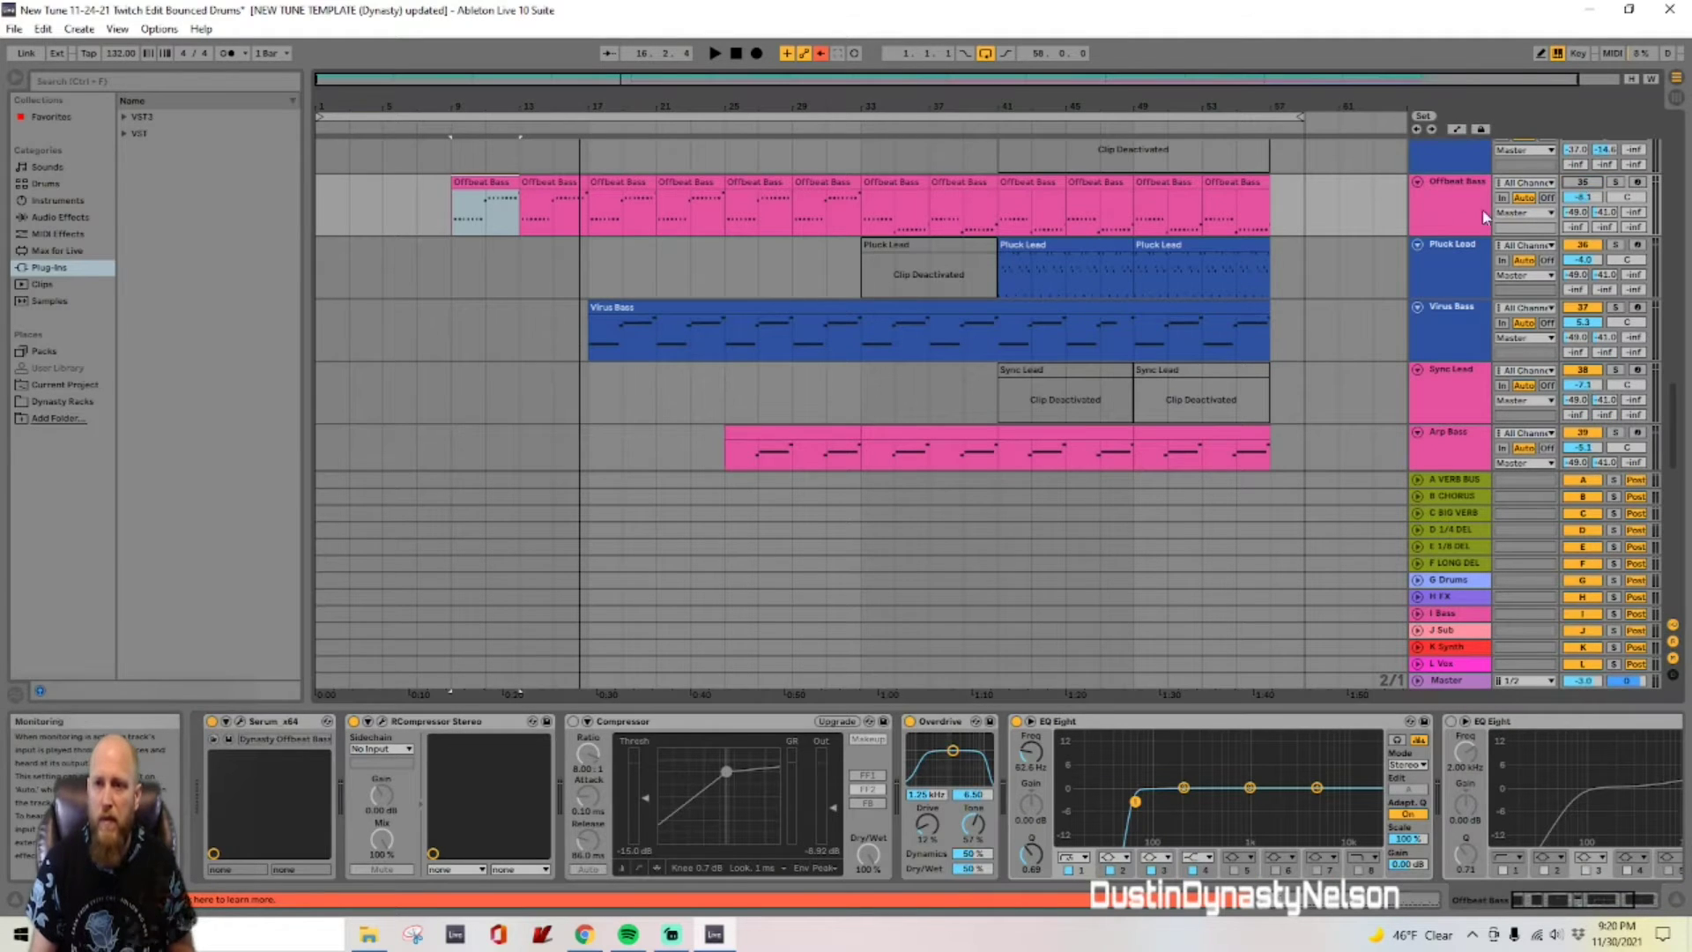
click(1463, 212)
right_click(1442, 207)
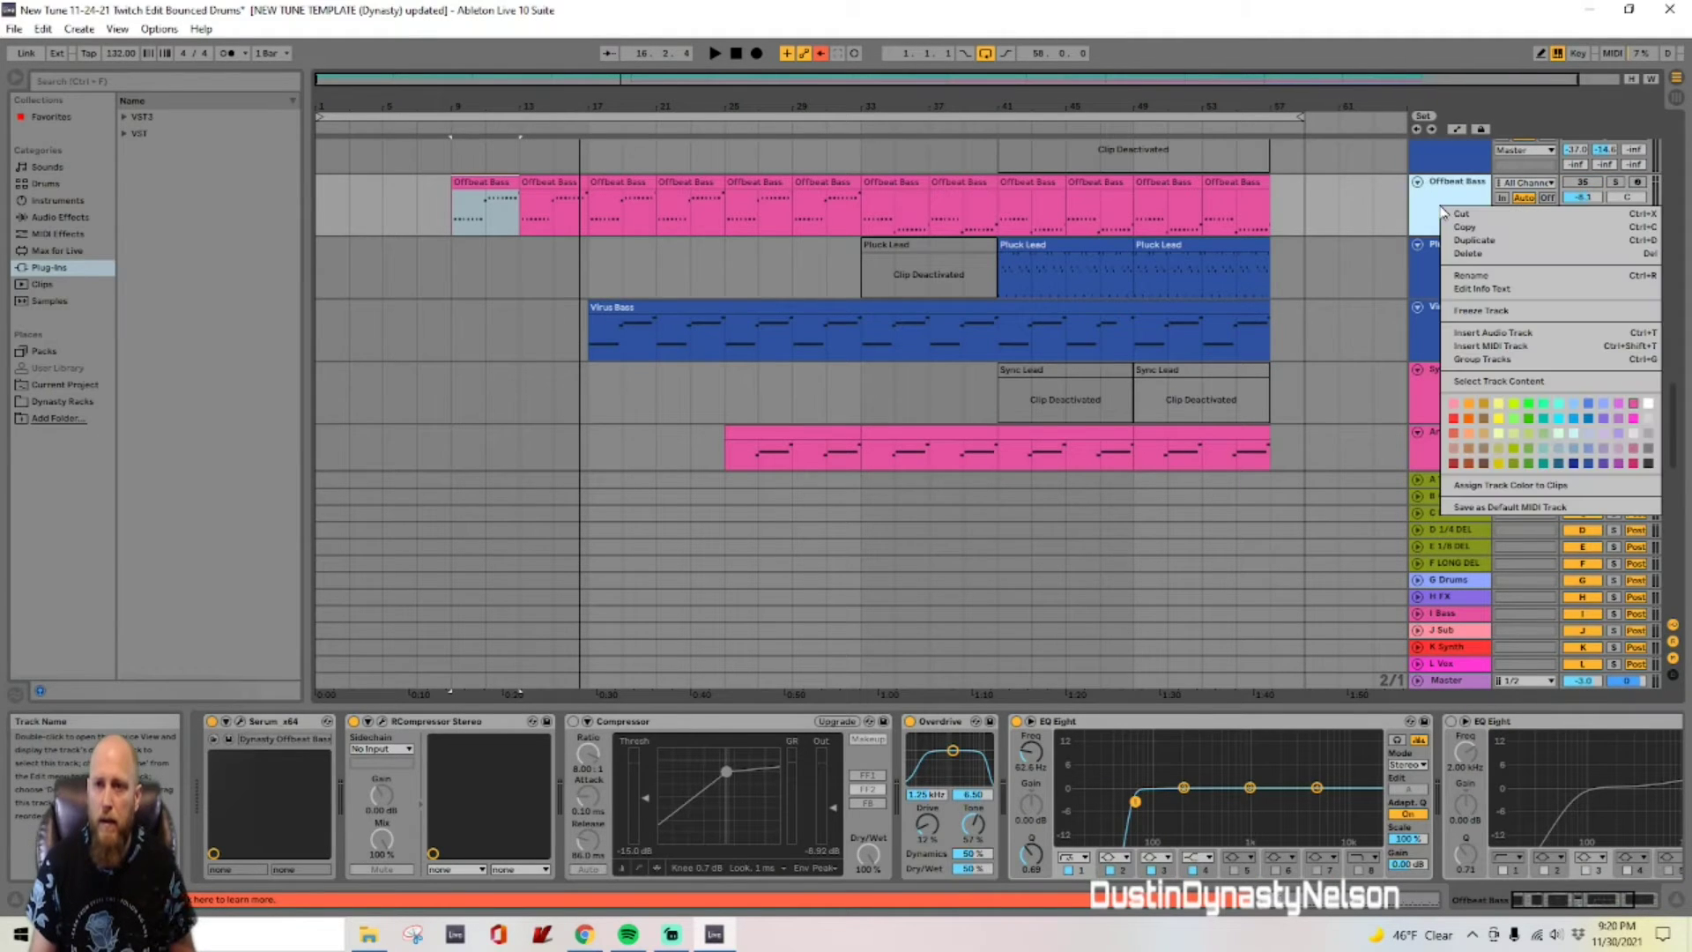
click(1474, 242)
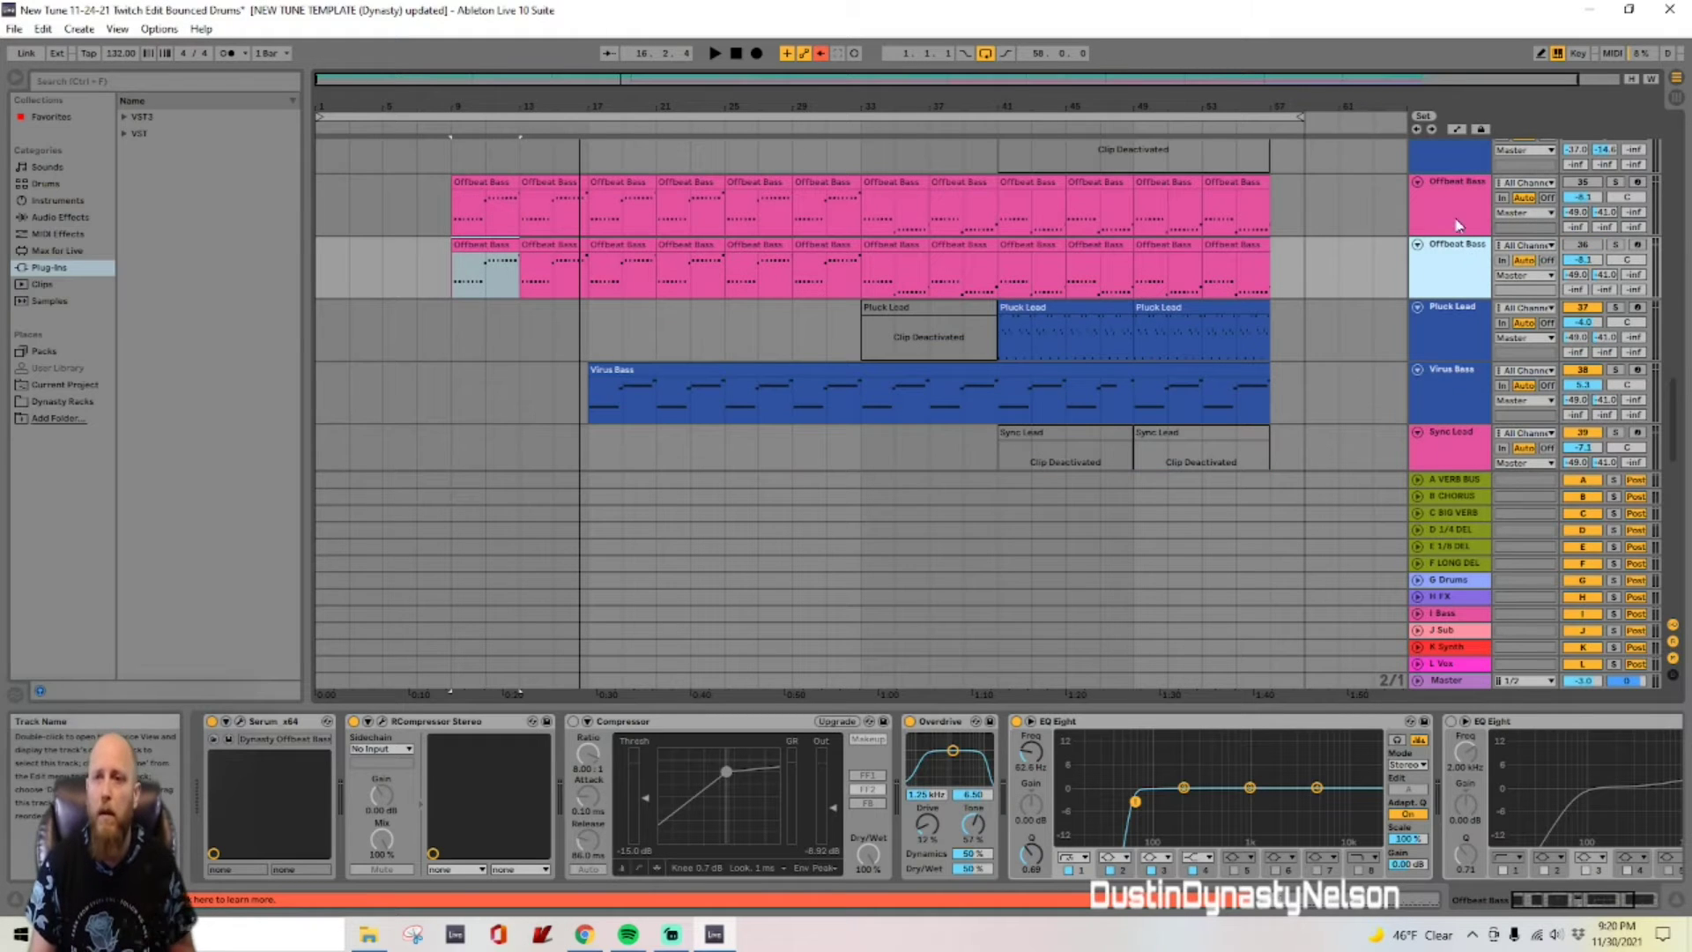
Step: Activate and solo the duplicated Offbeat Bass track, then play it briefly
click(1582, 244)
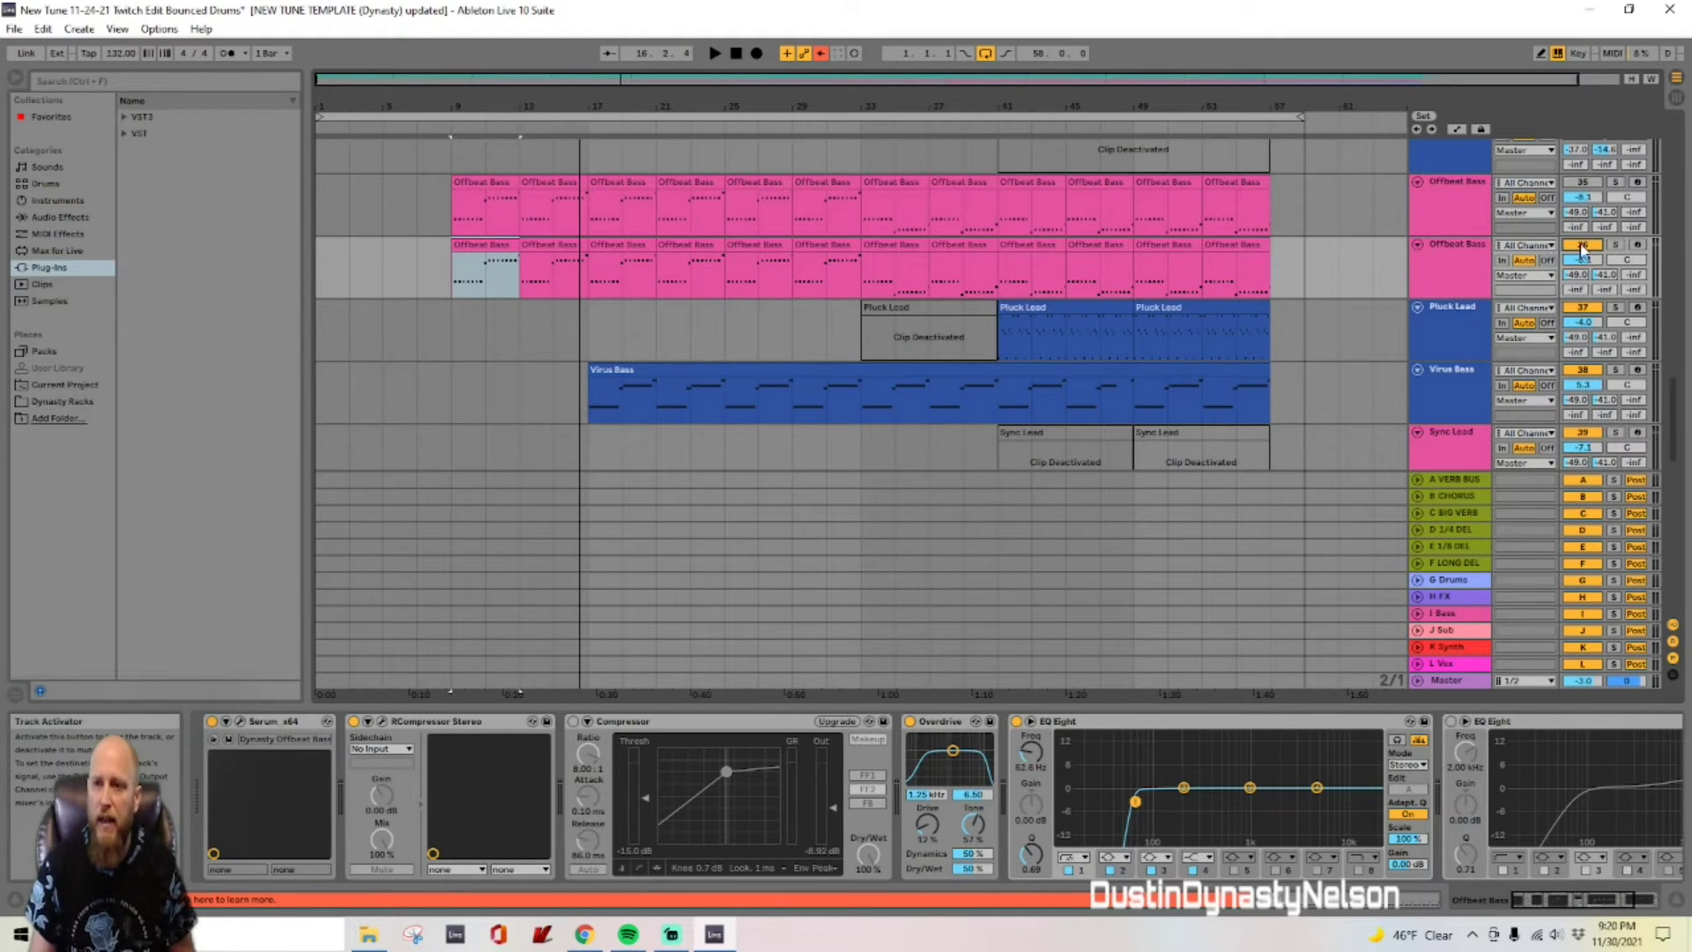
click(1615, 244)
key(space)
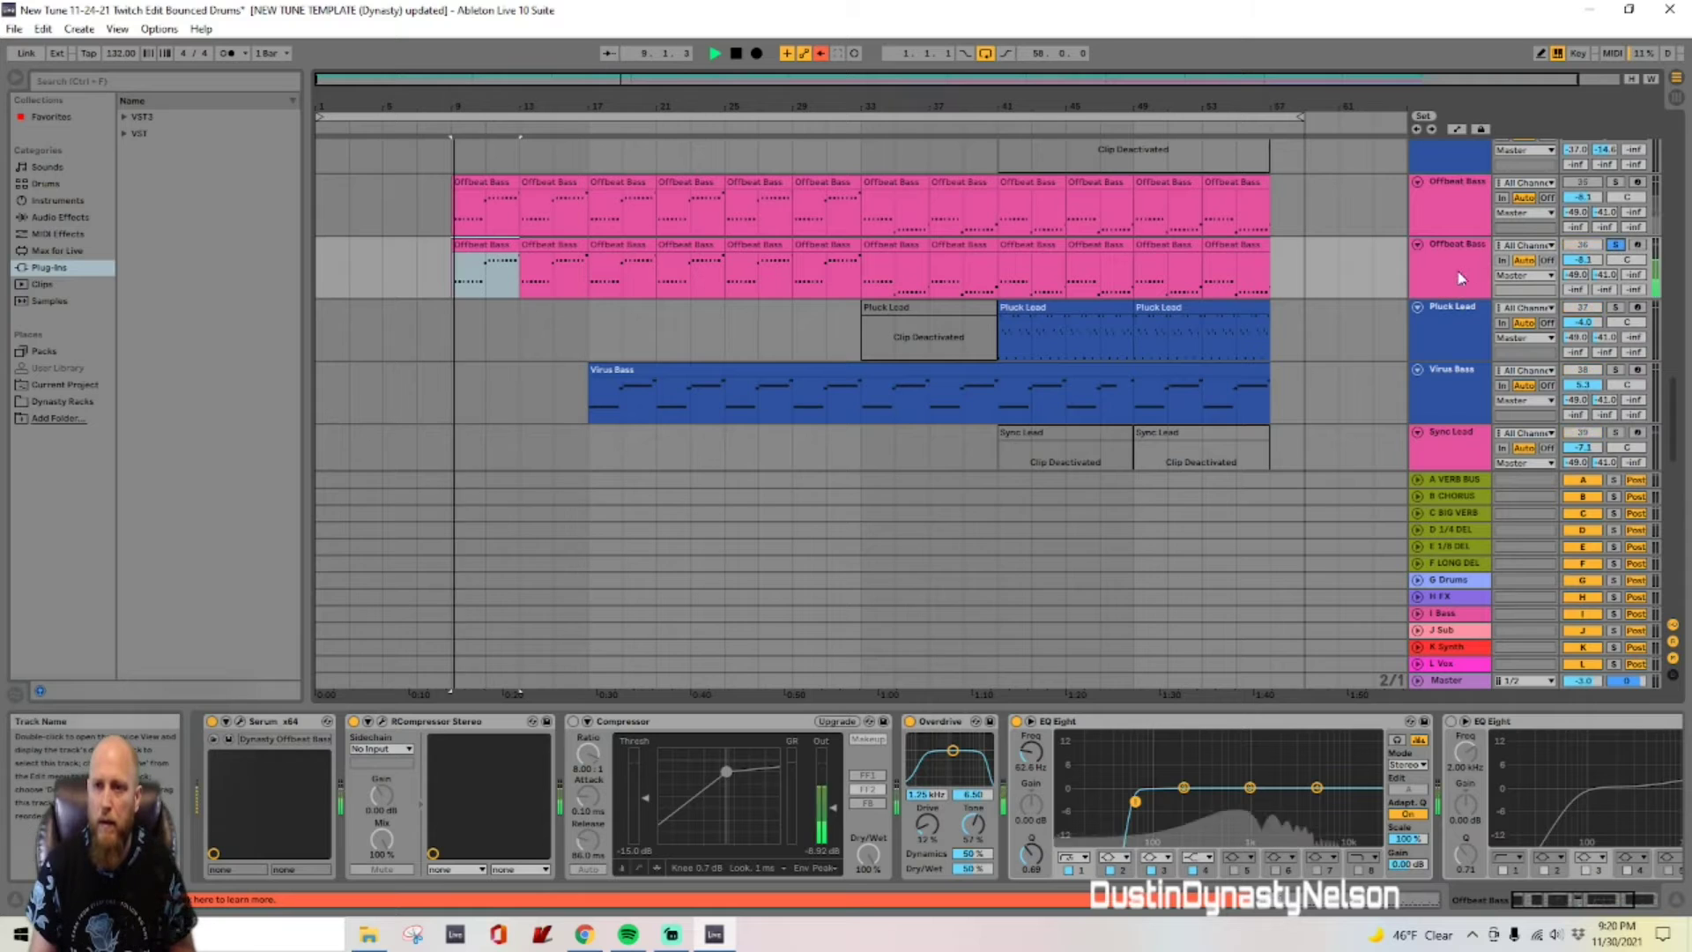
key(space)
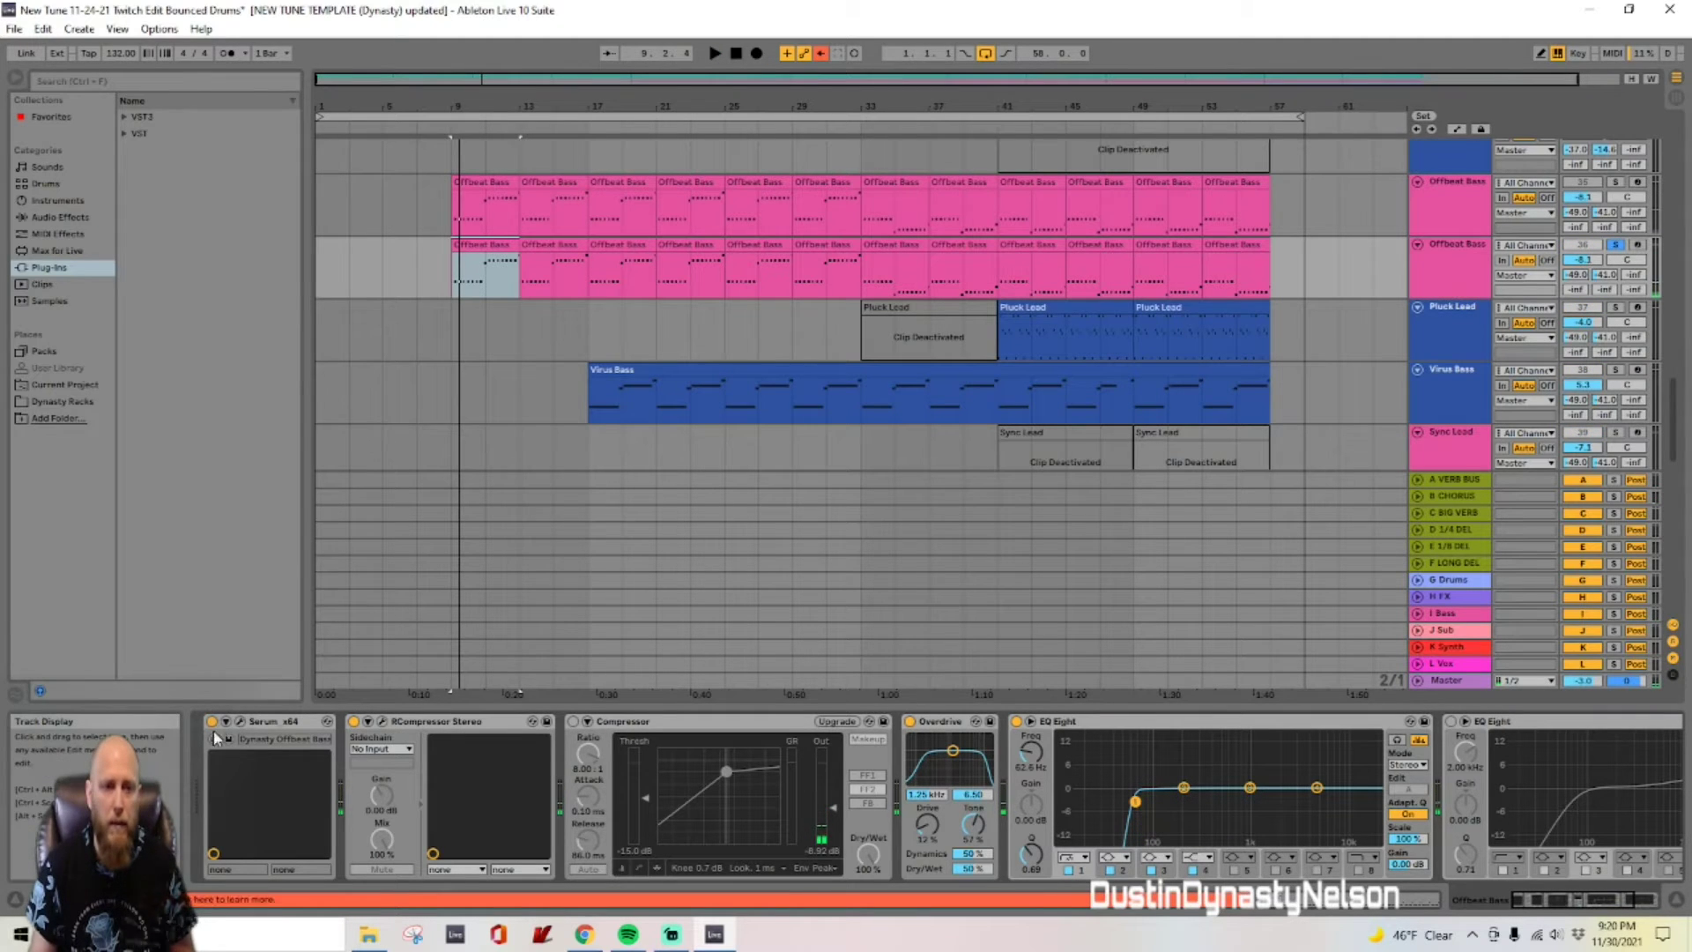
Step: Open the duplicate track's Serum window, audition a few keys and arm the track for live playing
click(238, 725)
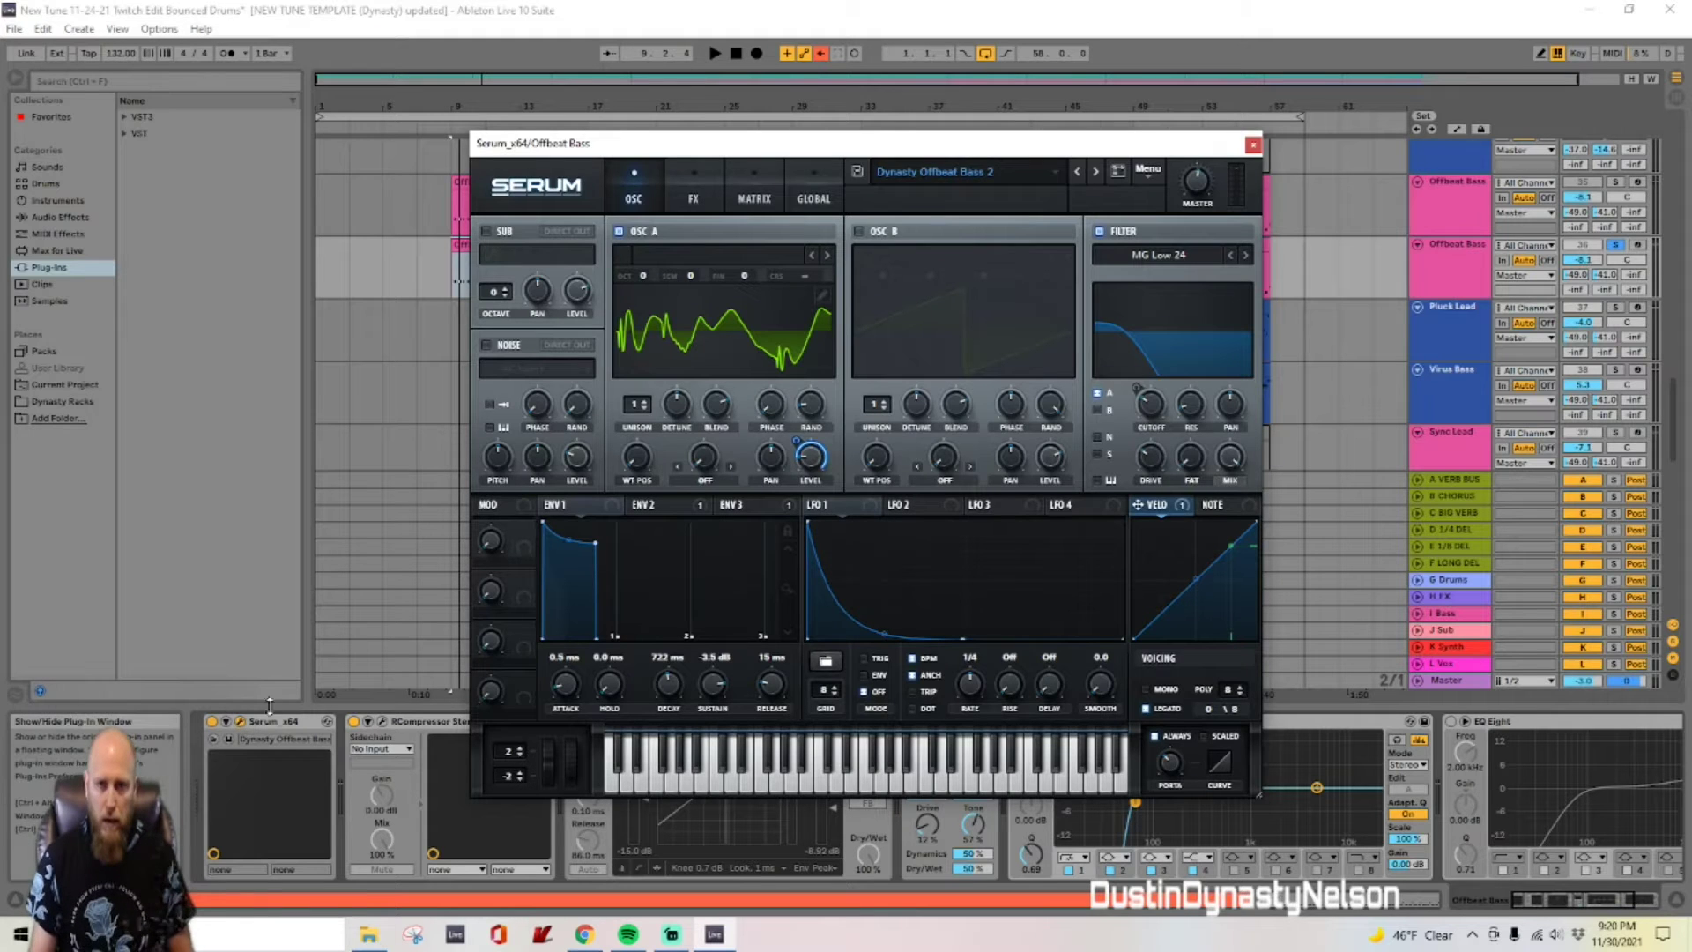
click(739, 788)
click(642, 788)
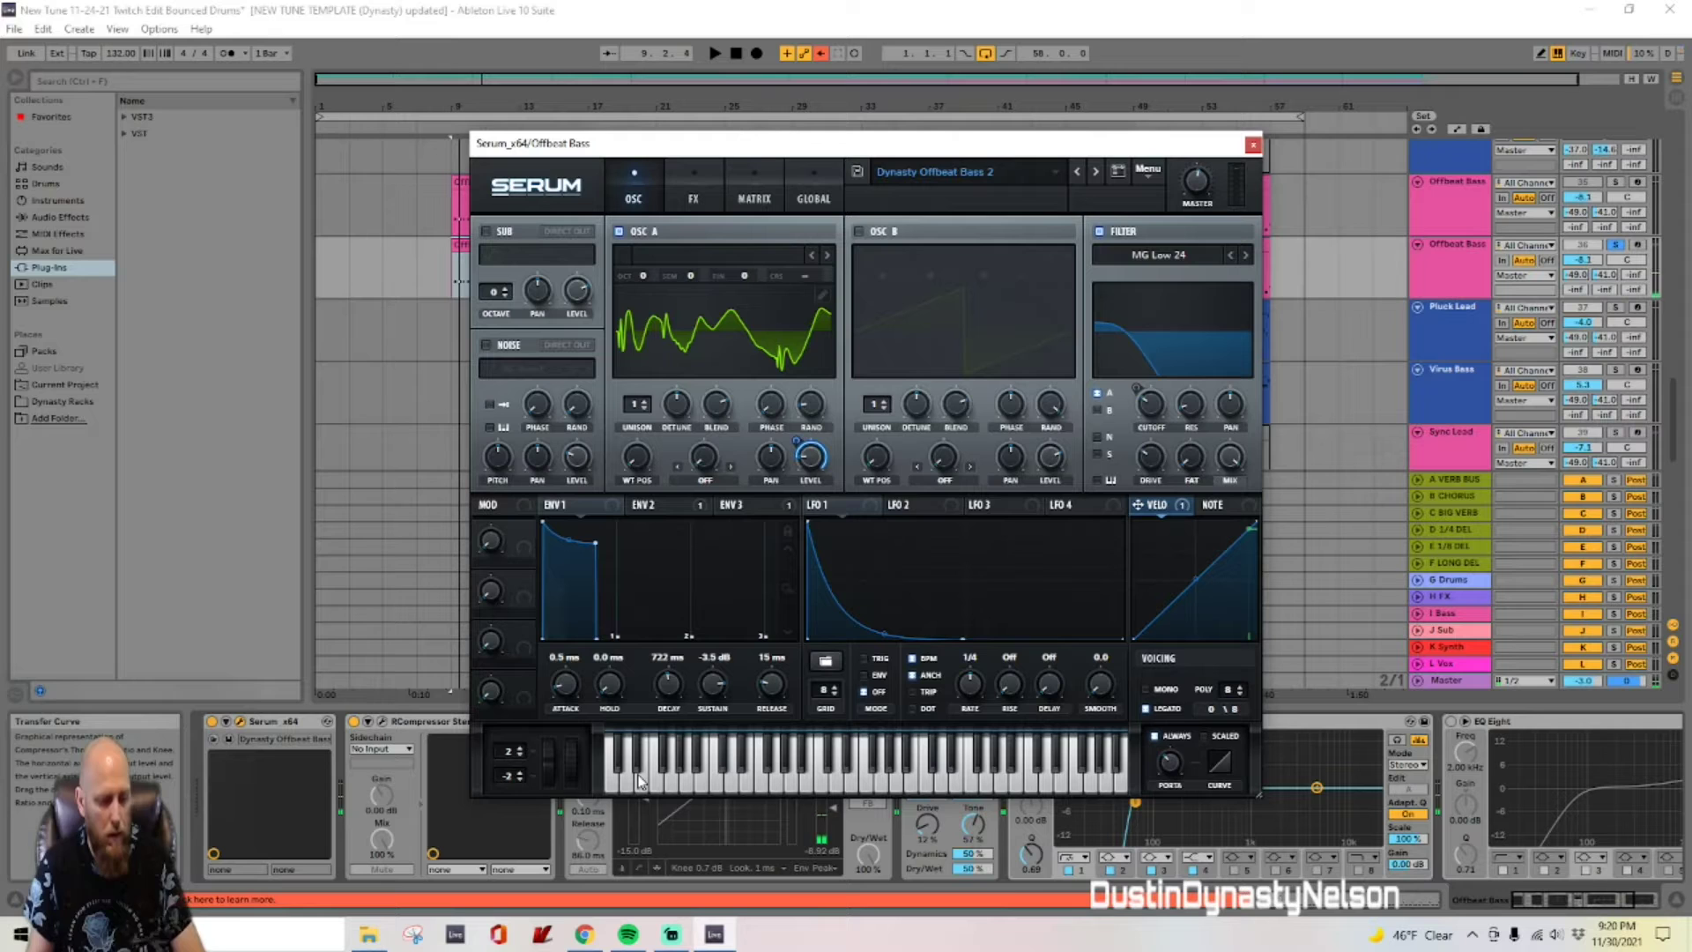
click(1639, 246)
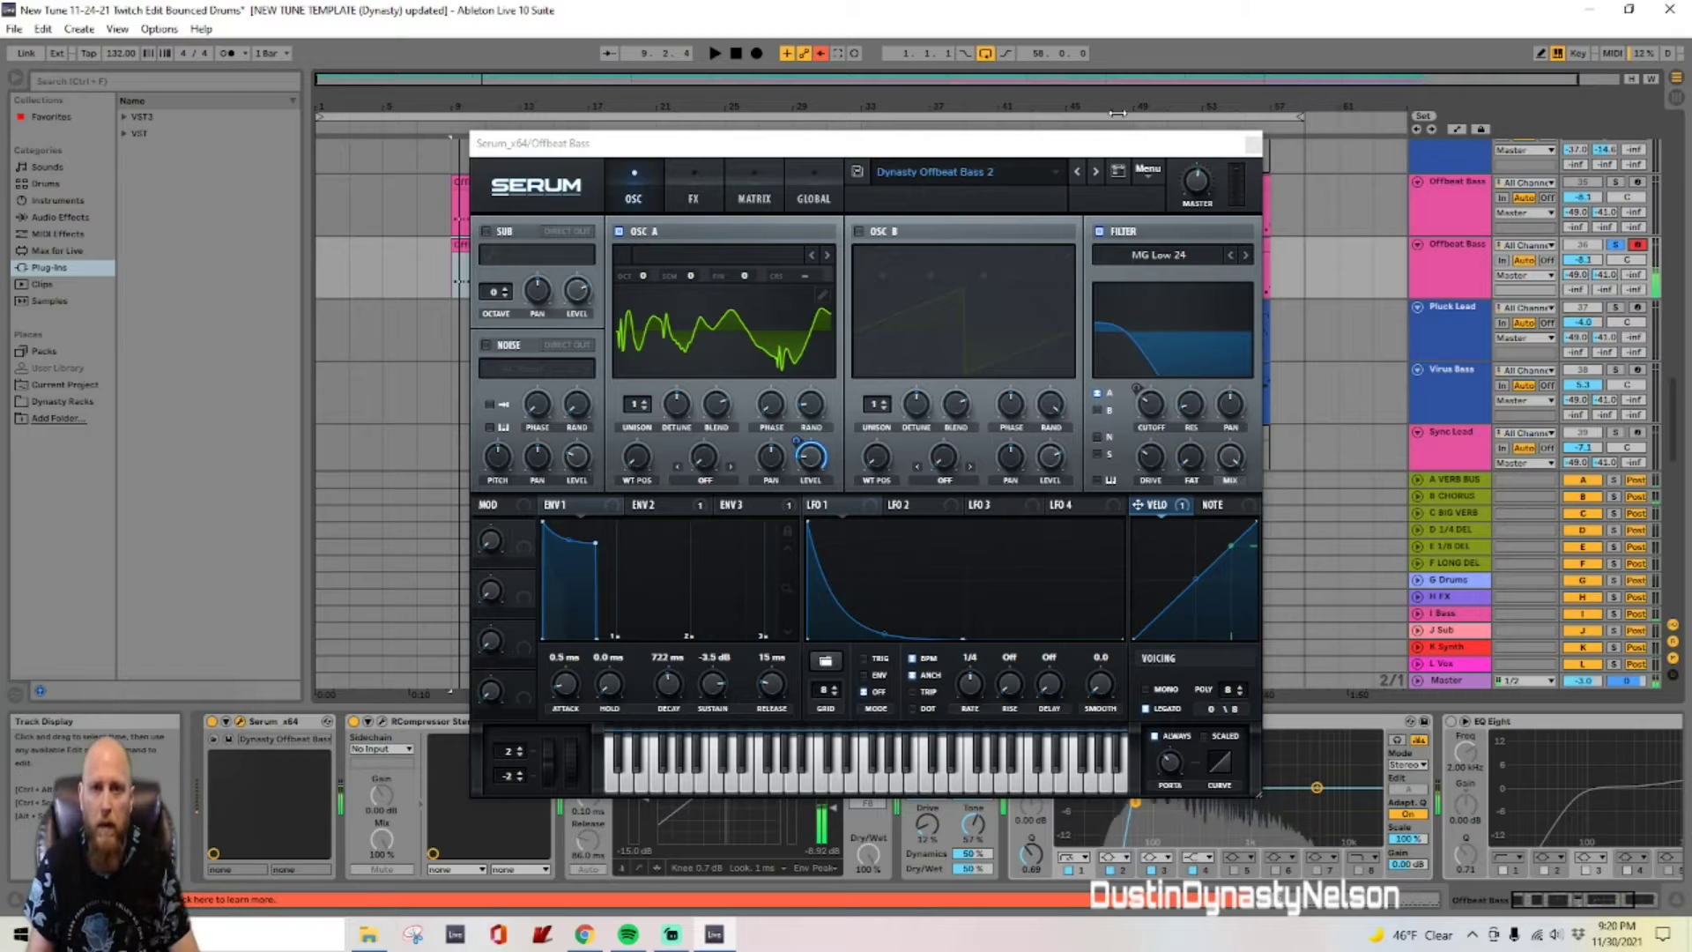
drag(913, 151, 934, 112)
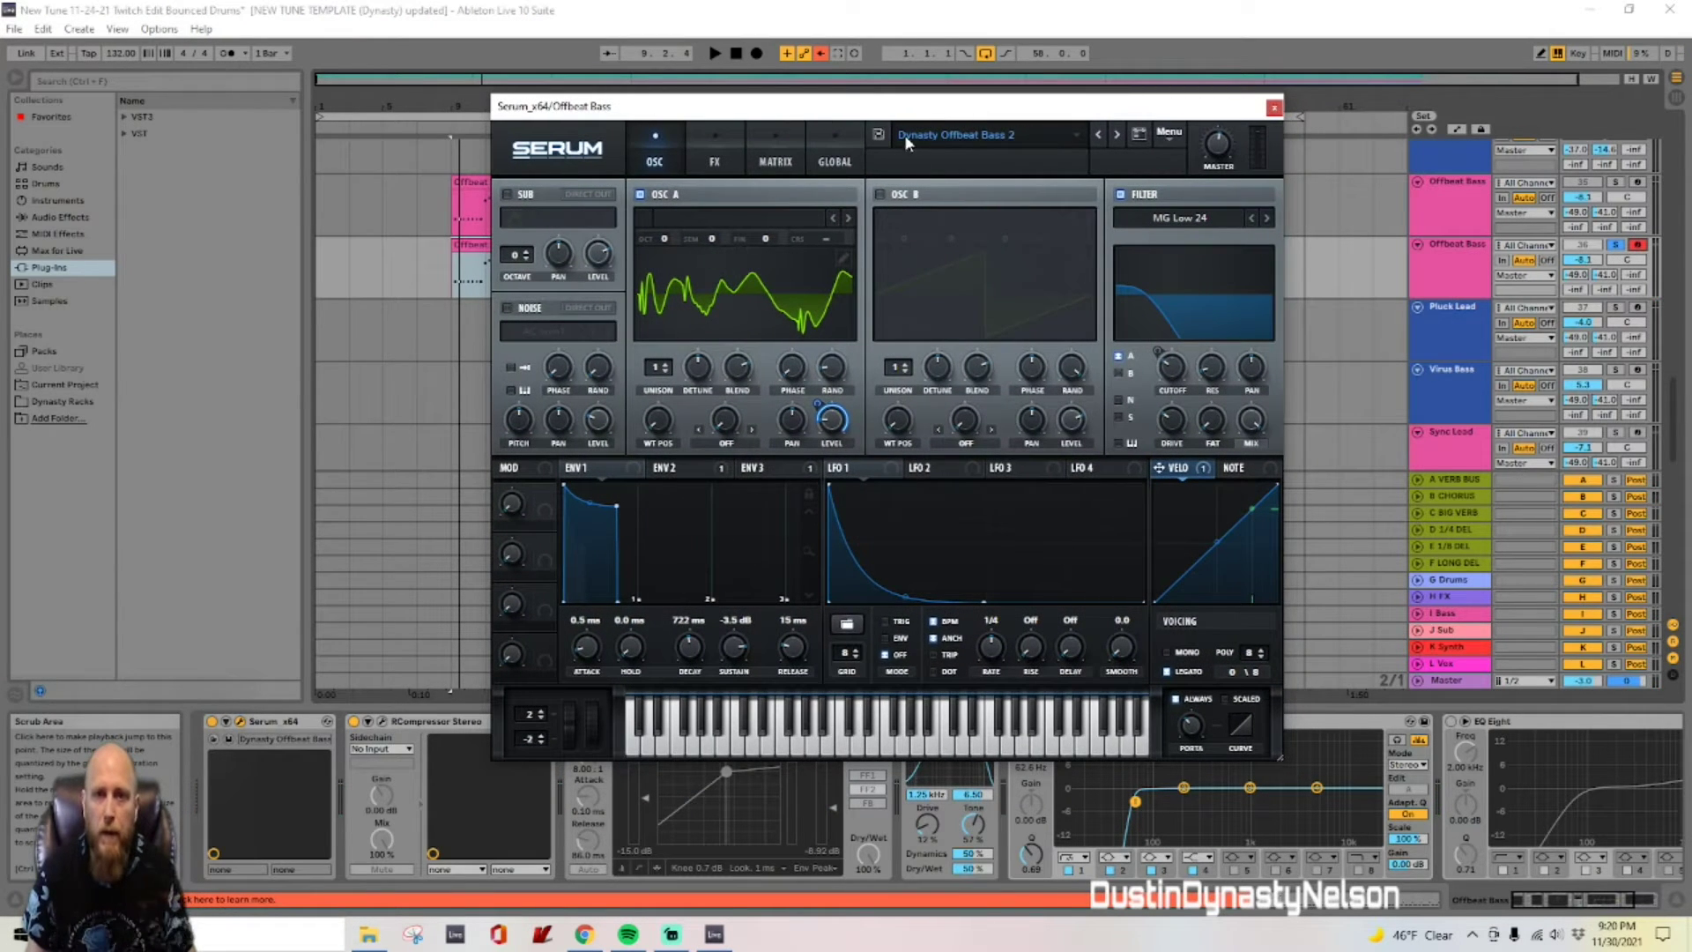
Step: Save the Serum patch as Dynasty Offbeat Bass 2, then reset the synth to the Init preset
click(878, 134)
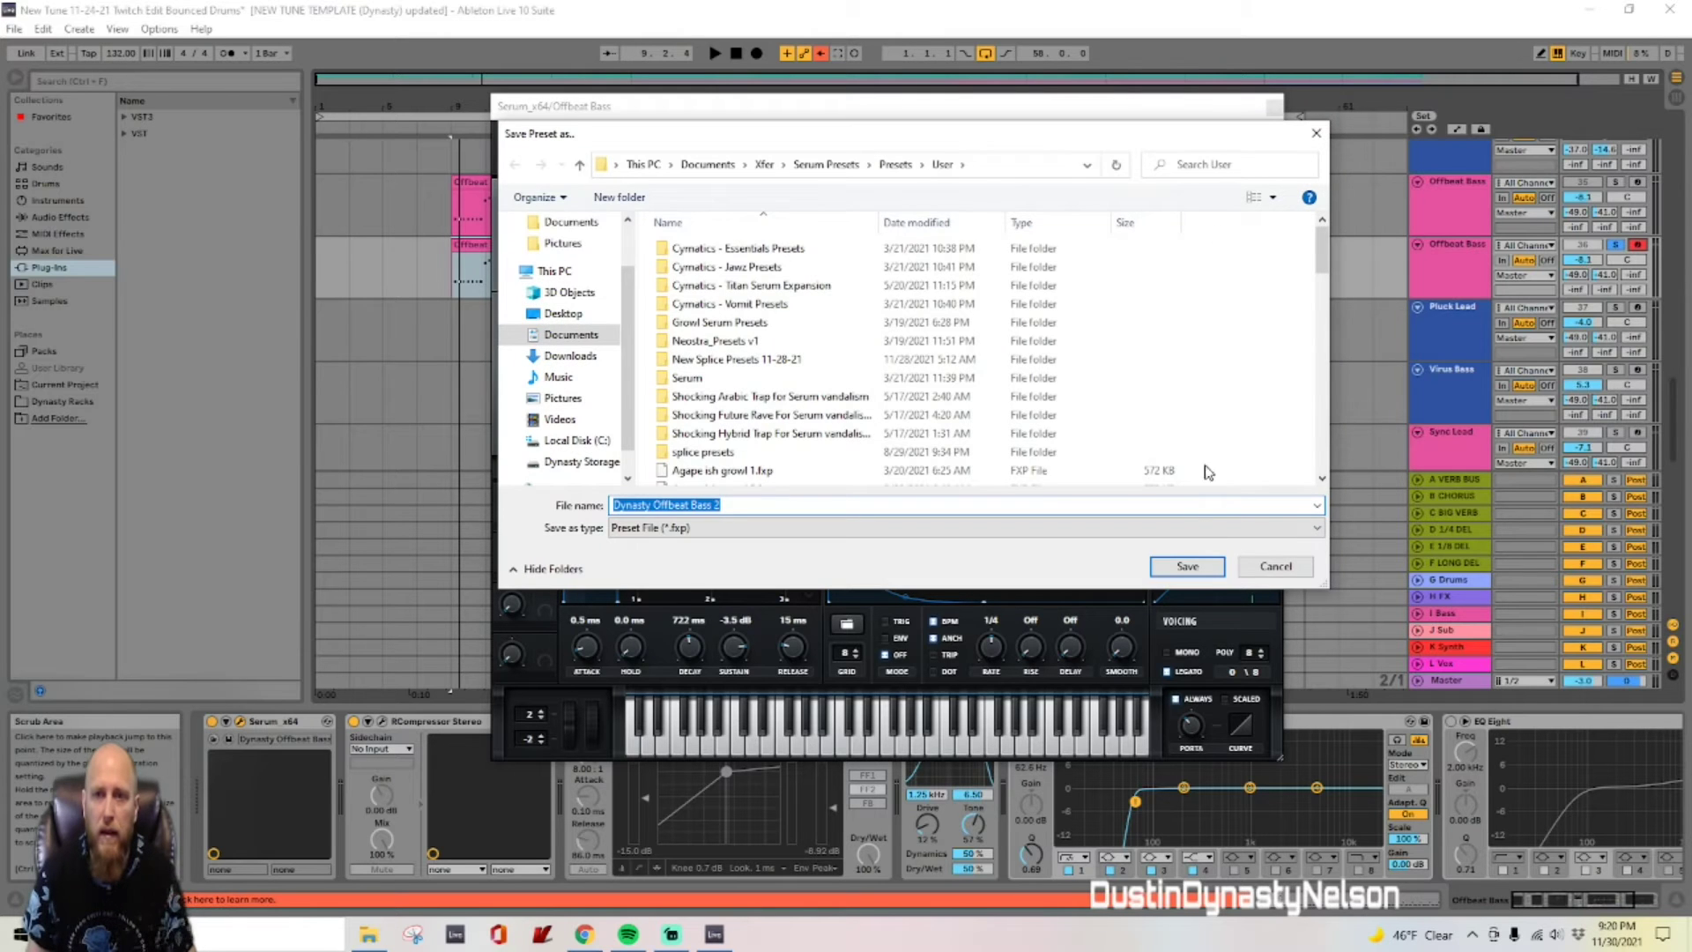
click(1221, 566)
click(1169, 132)
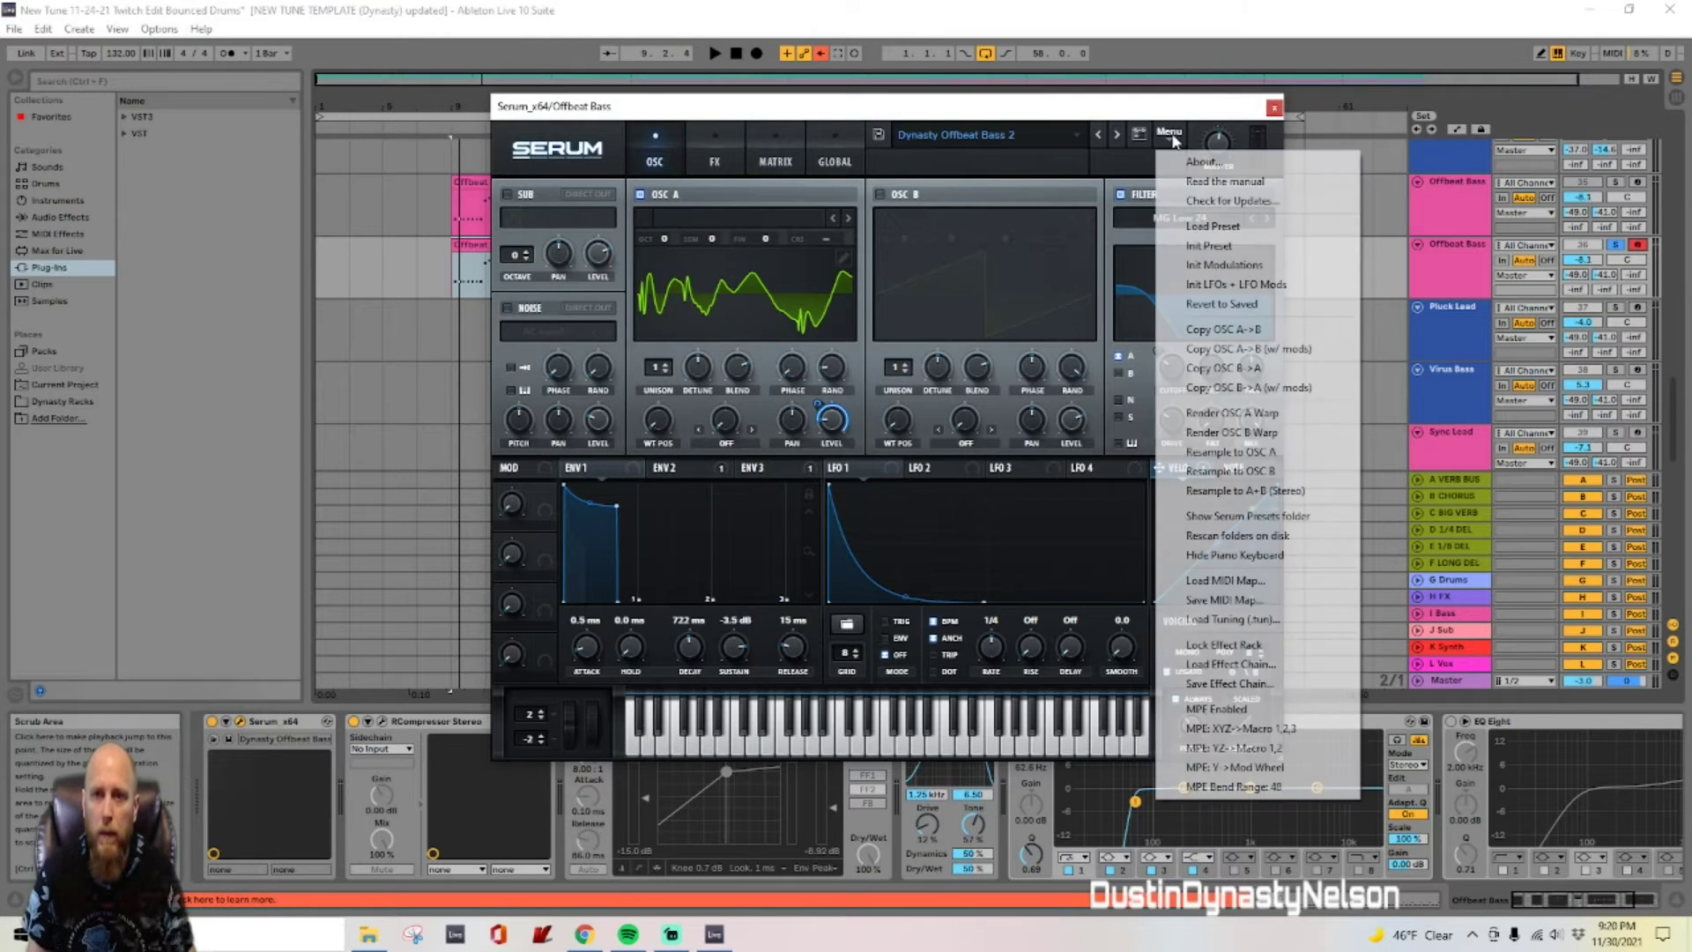
click(1204, 249)
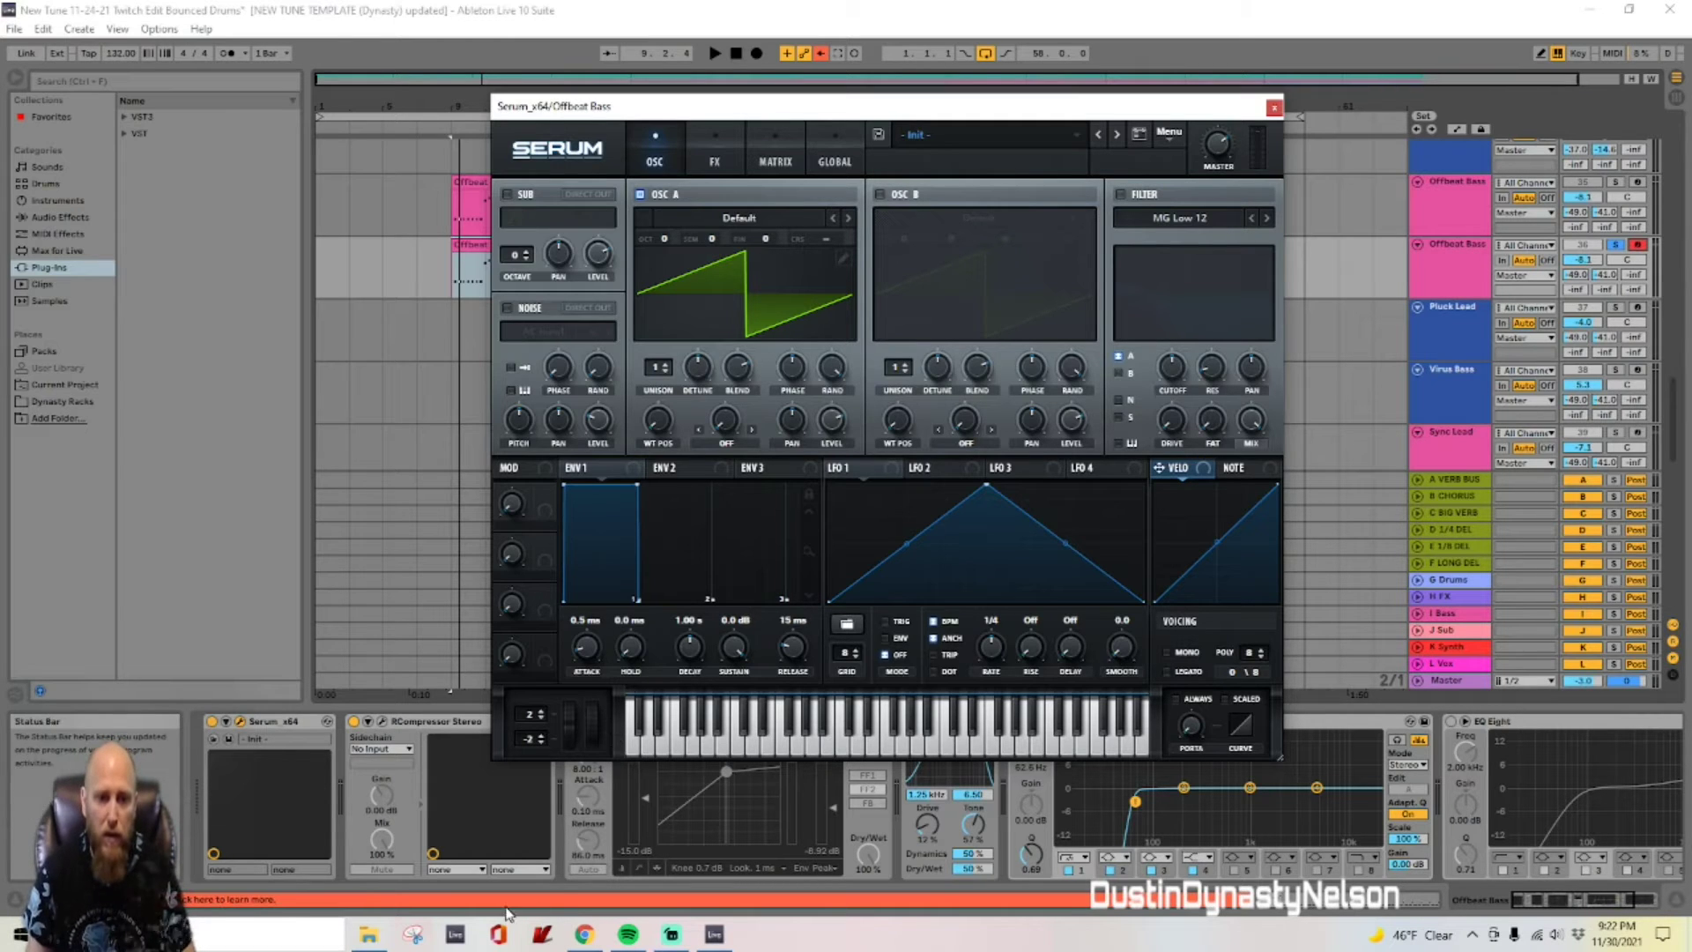
Step: Load the VEC1 Bass 190 C sample from the file explorer into oscillator A and play a note to hear it
click(416, 936)
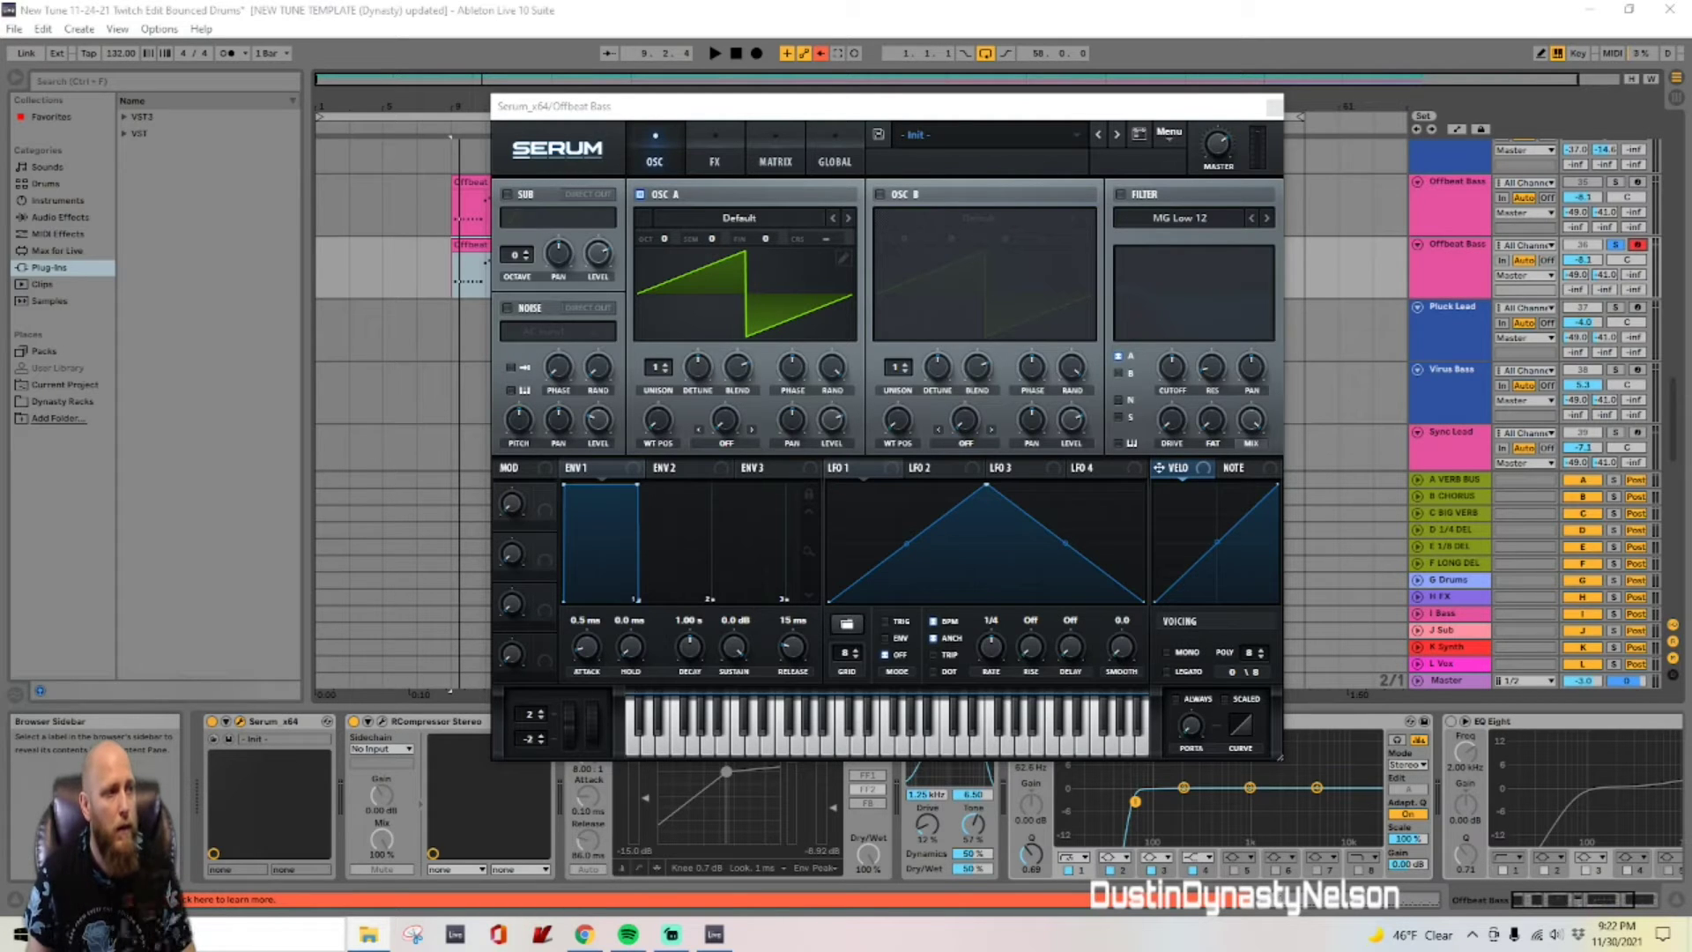
drag(191, 408, 753, 270)
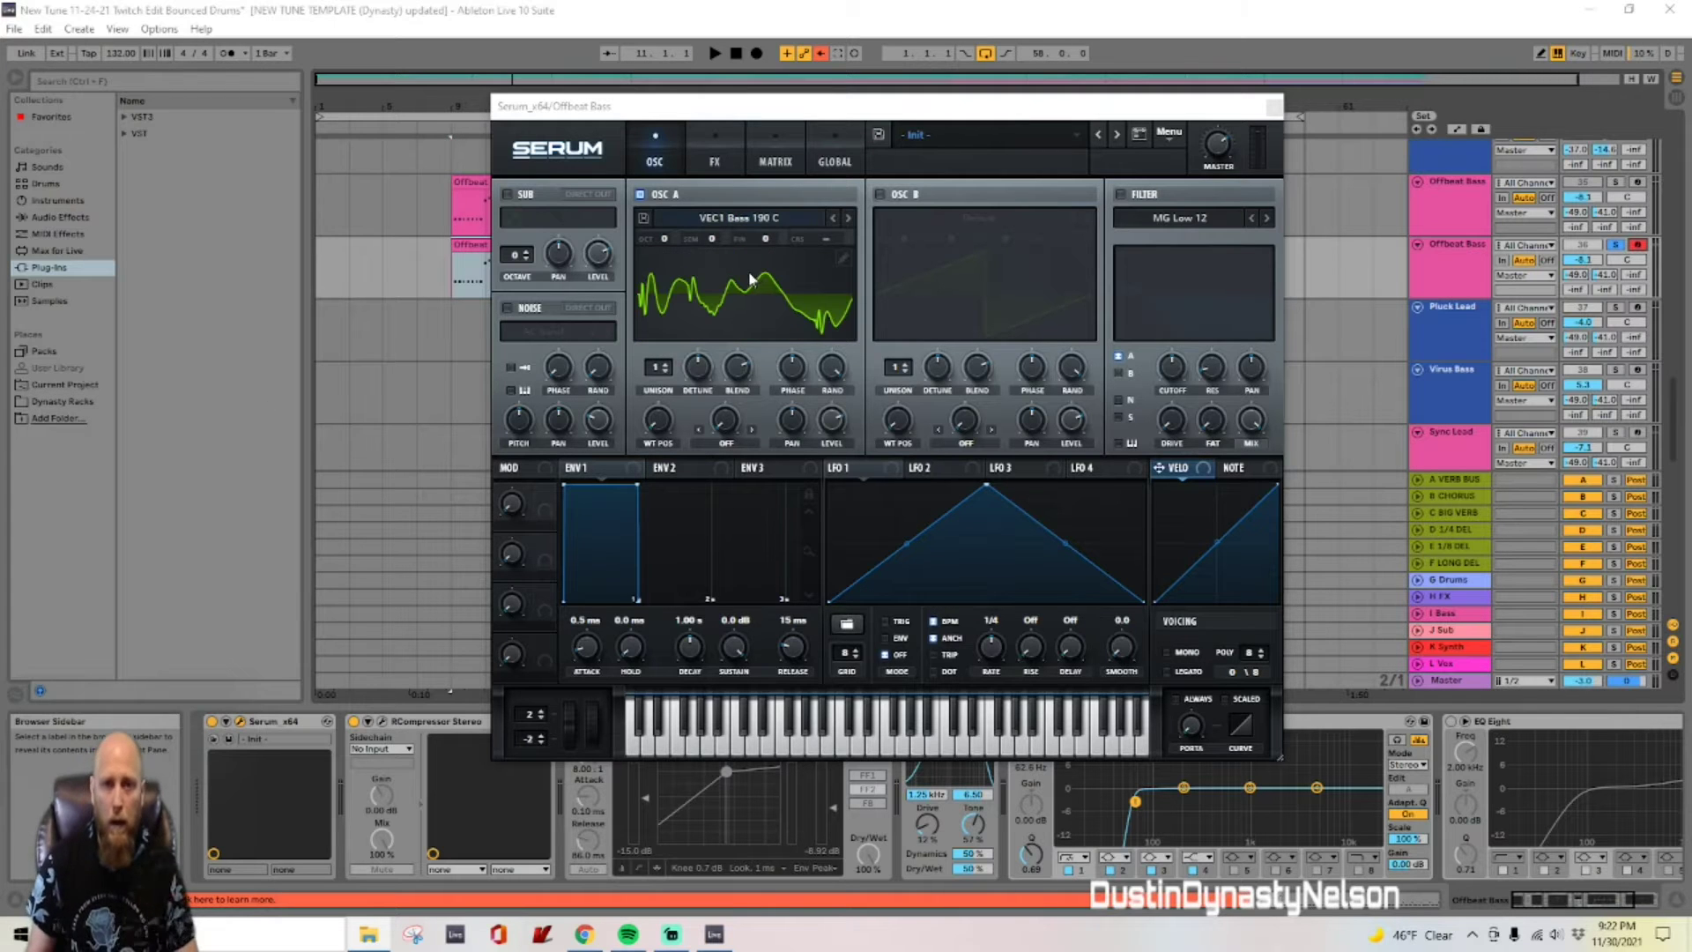
key(a)
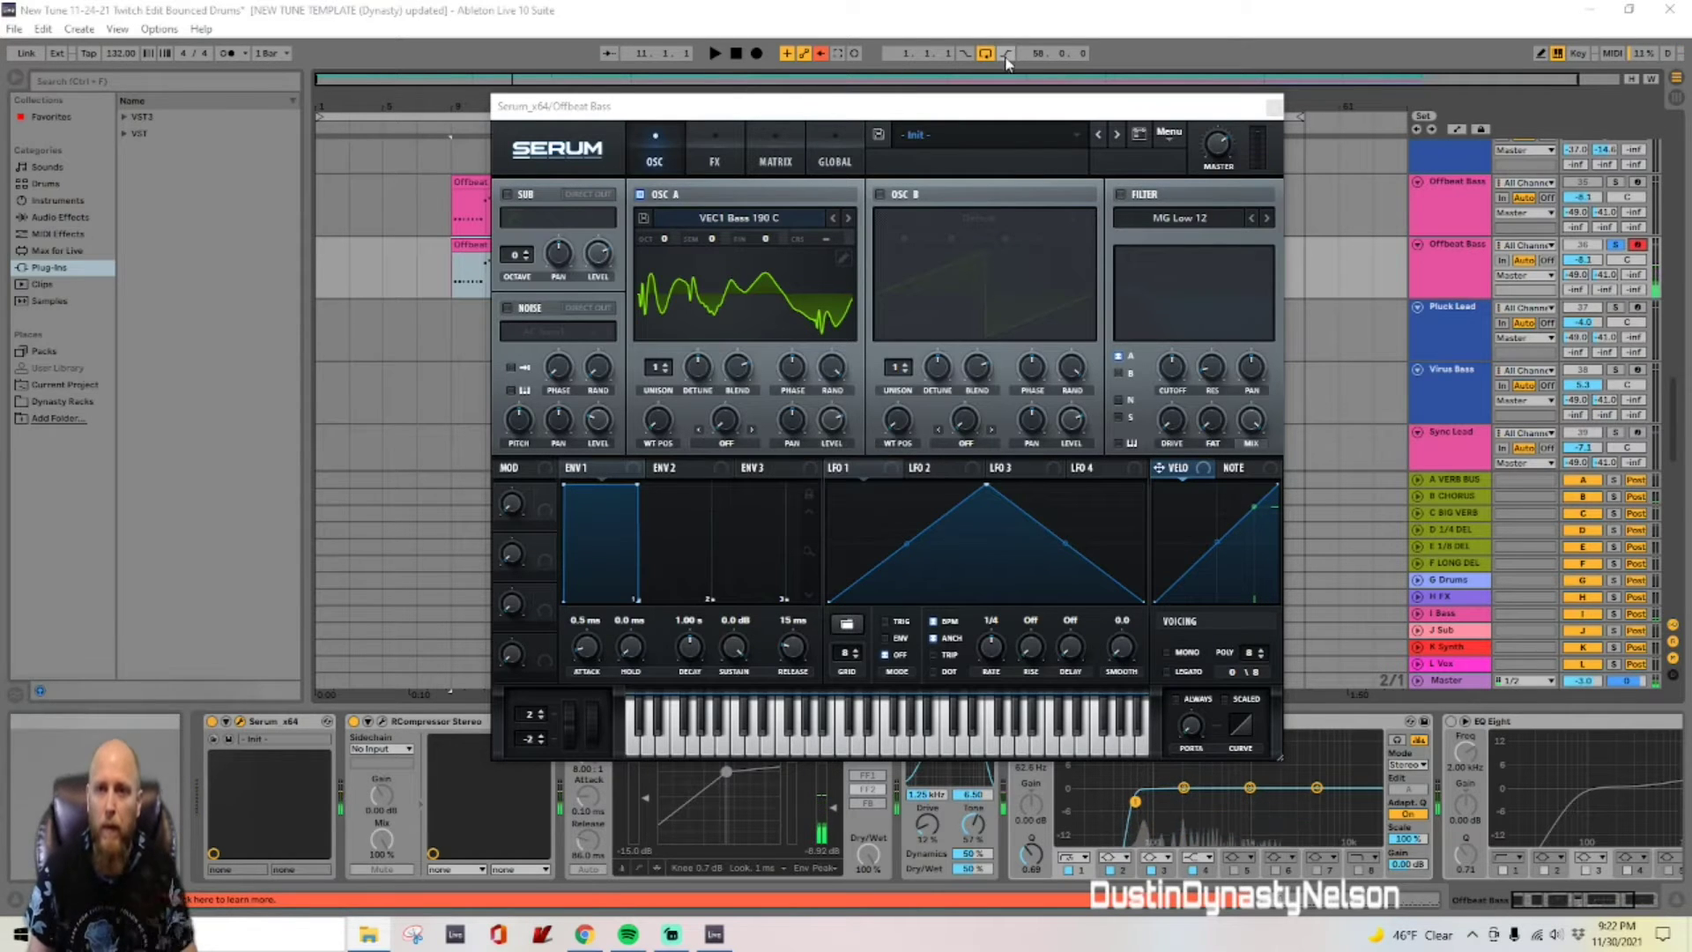
click(1220, 152)
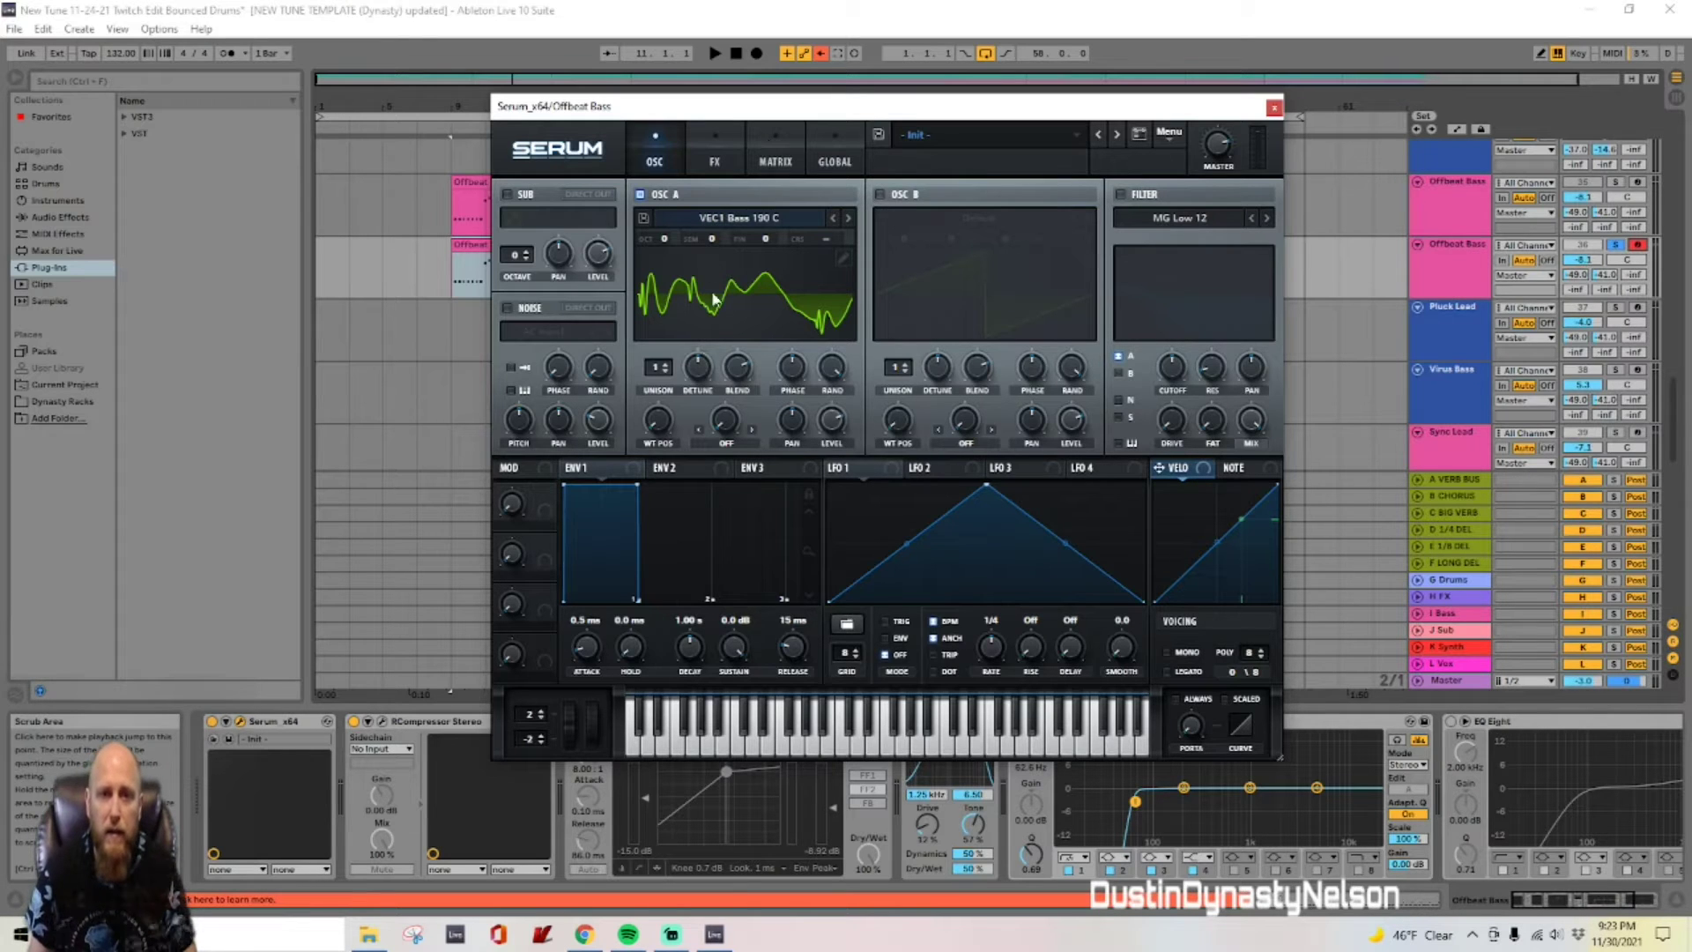
Step: Shape envelope 1 with a decay of 647 ms and a sustain of -3.6 dB
click(600, 469)
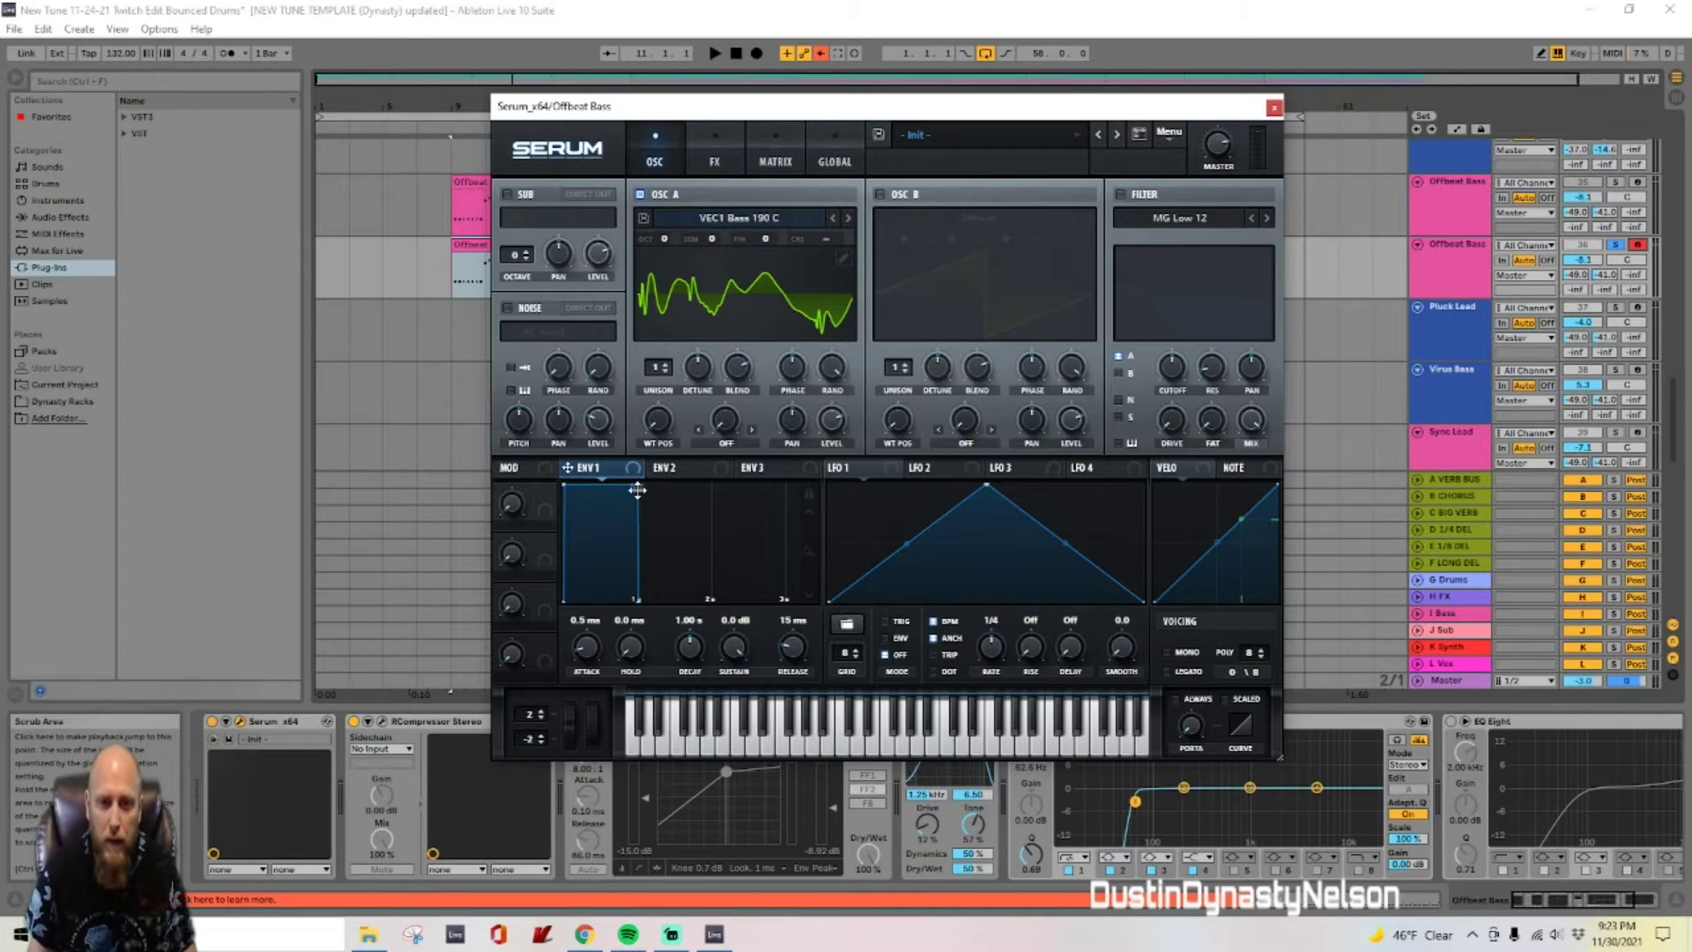
drag(636, 486, 615, 515)
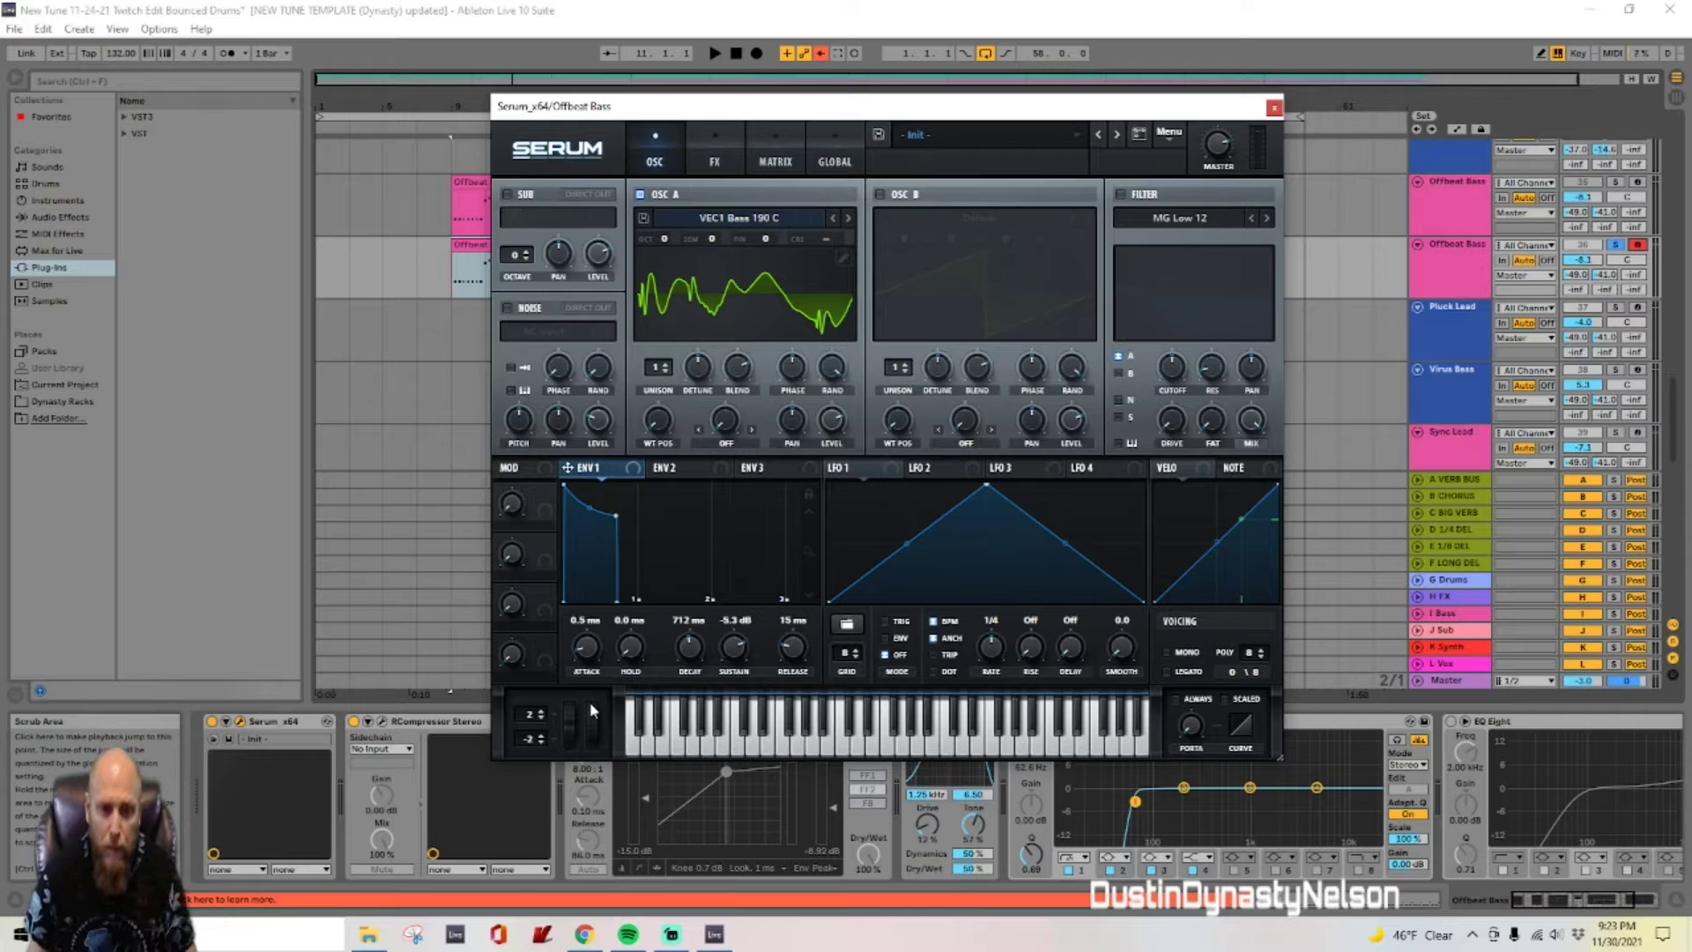
click(630, 651)
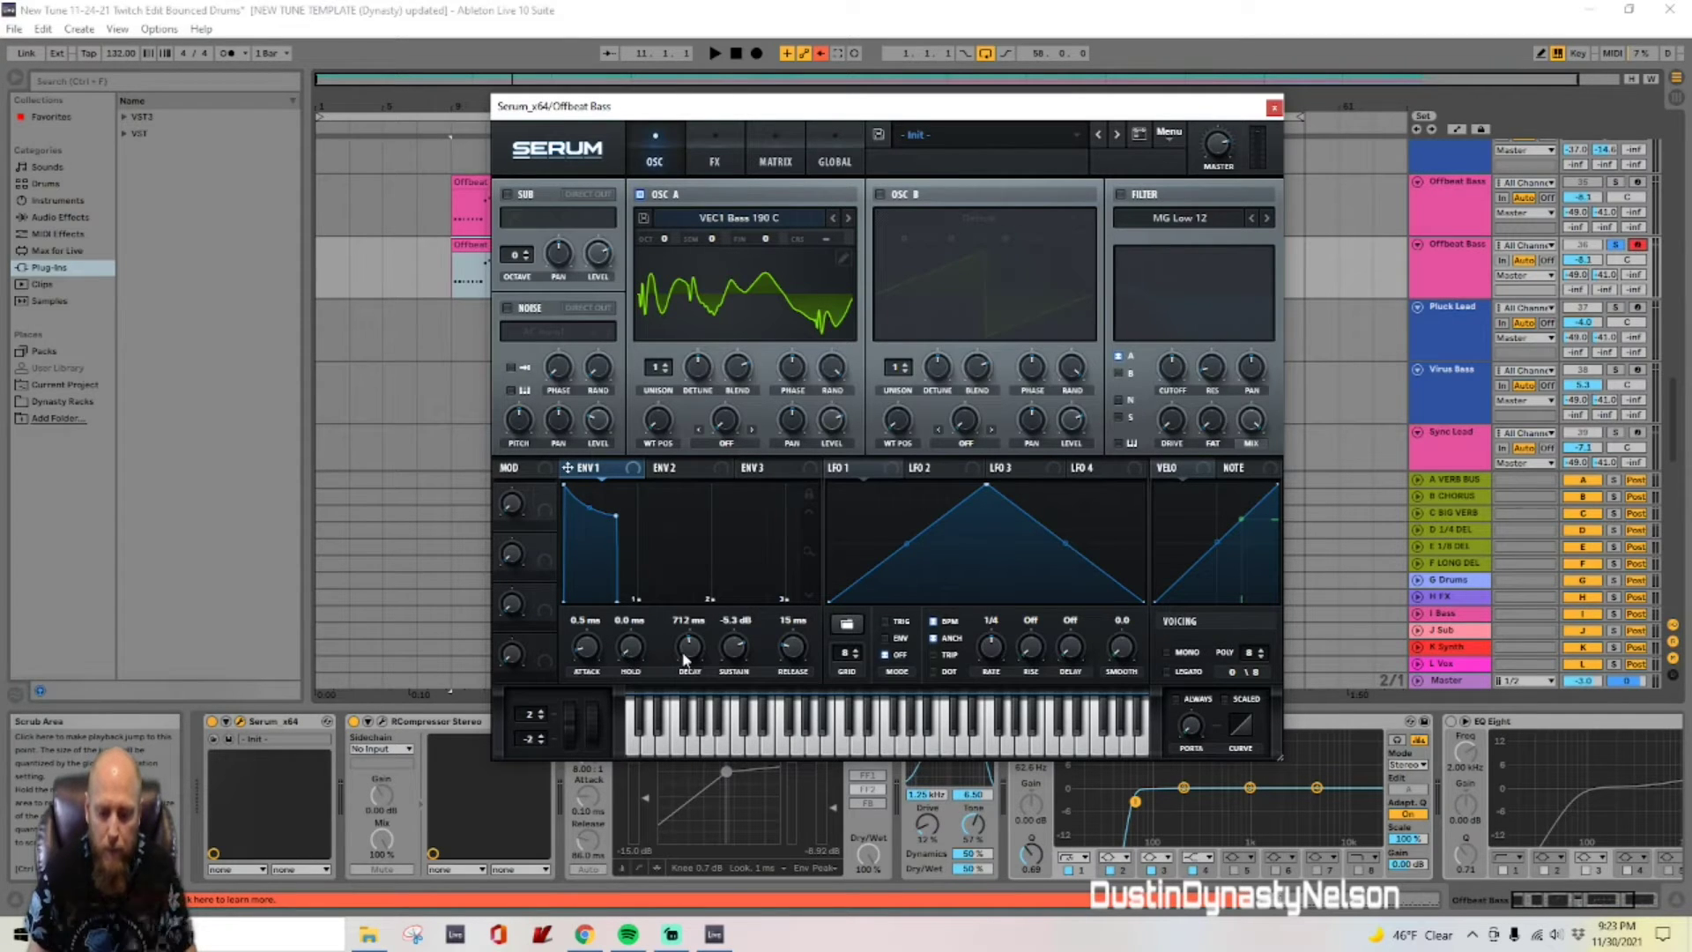
drag(684, 658, 685, 663)
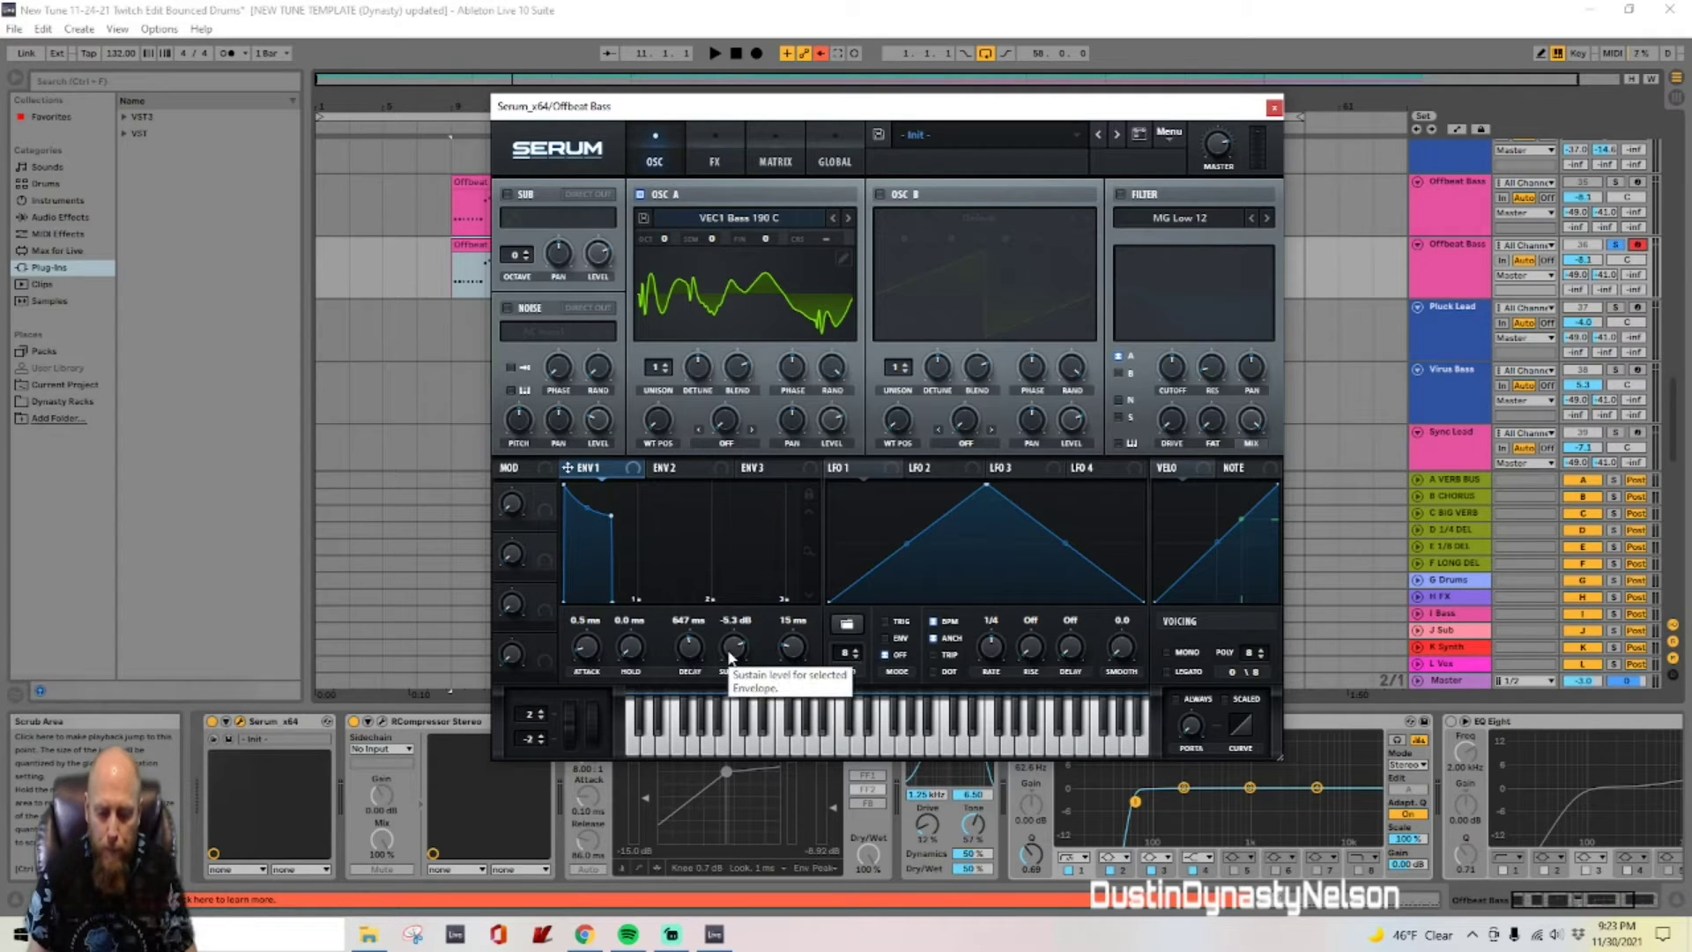
drag(729, 656, 726, 637)
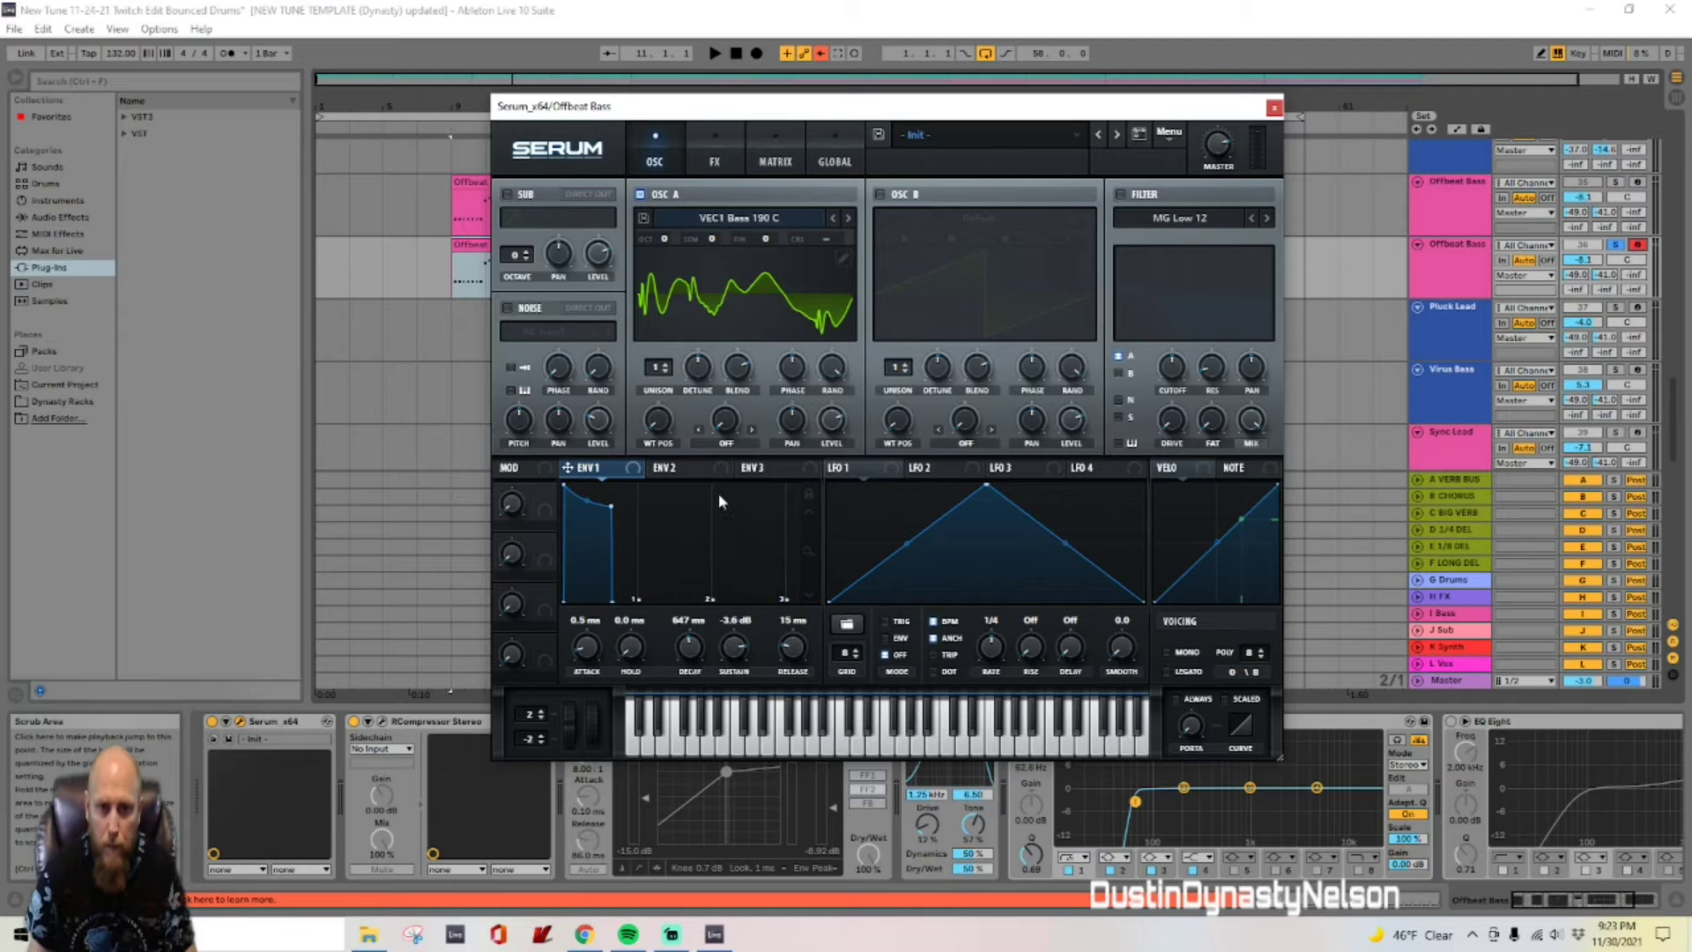
Step: Set envelope 2 to 2.1 ms attack, 381 ms decay, 39.91% sustain and 0.0 ms release
click(691, 471)
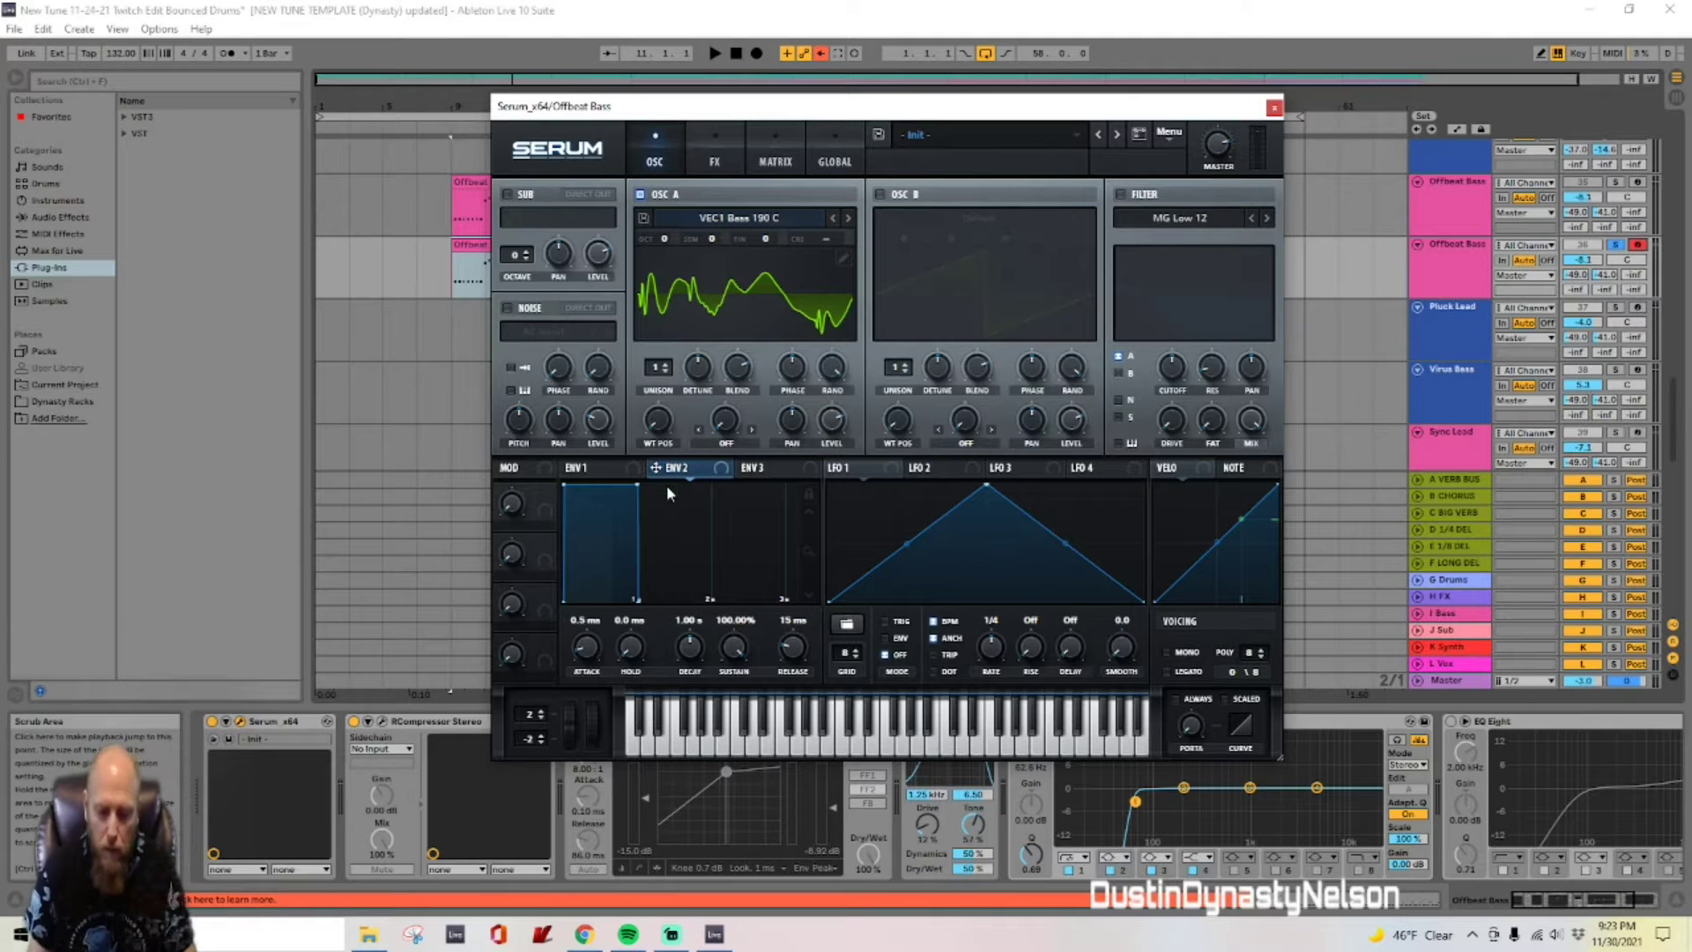
drag(587, 652, 586, 644)
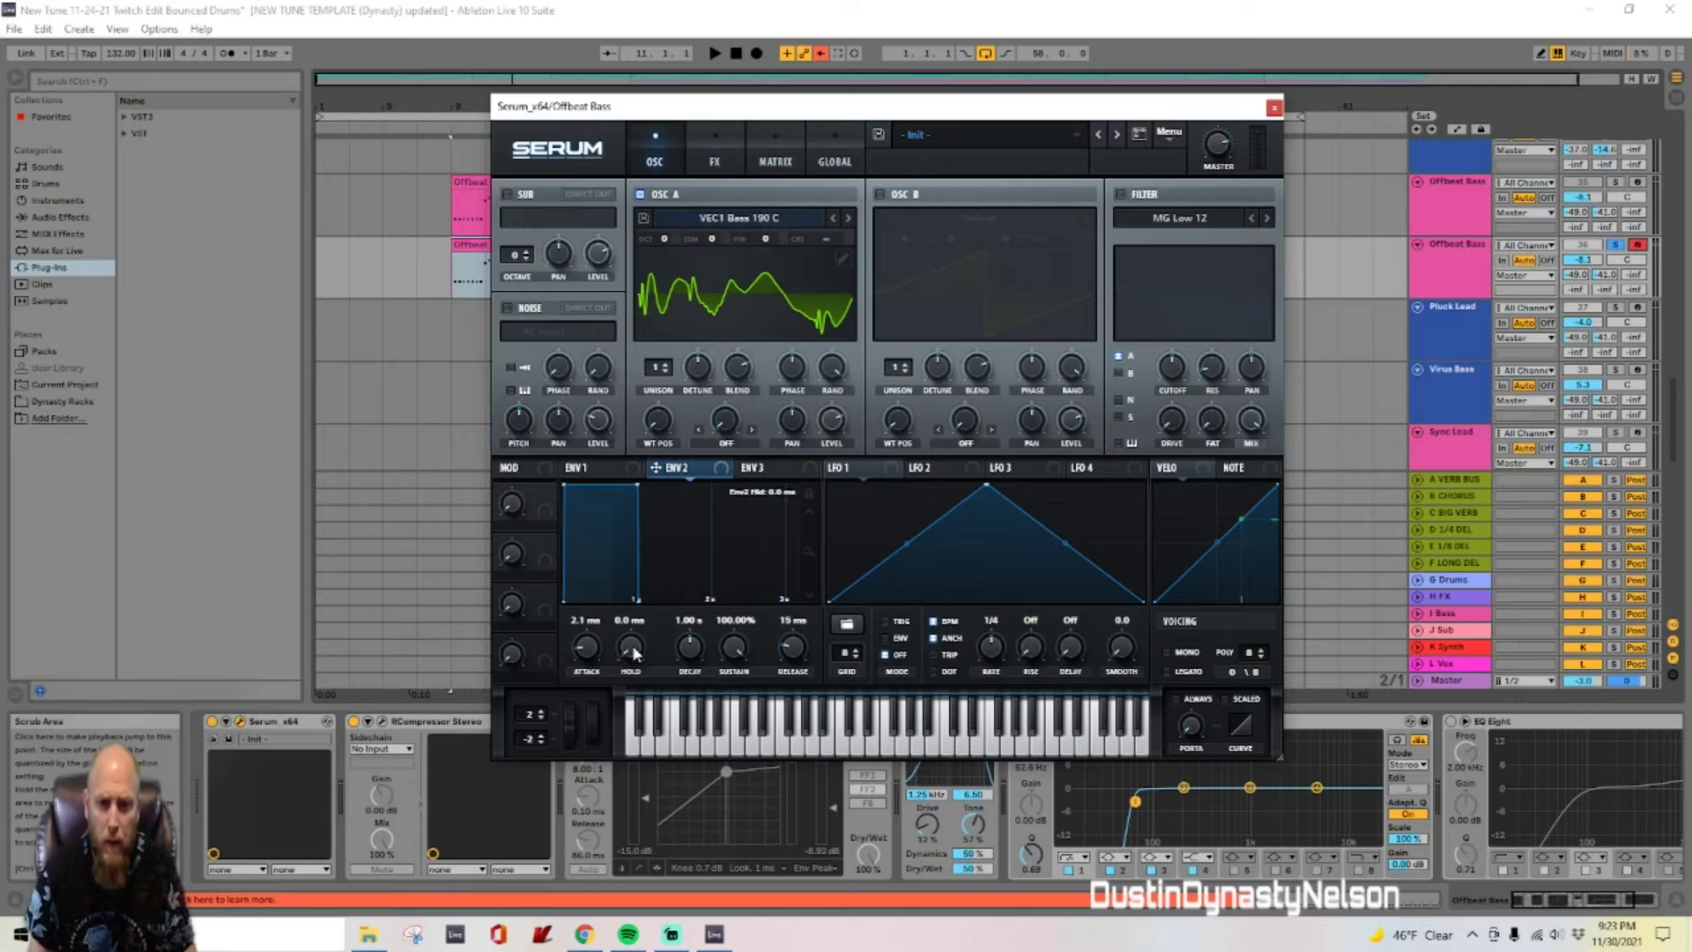
drag(688, 650, 685, 664)
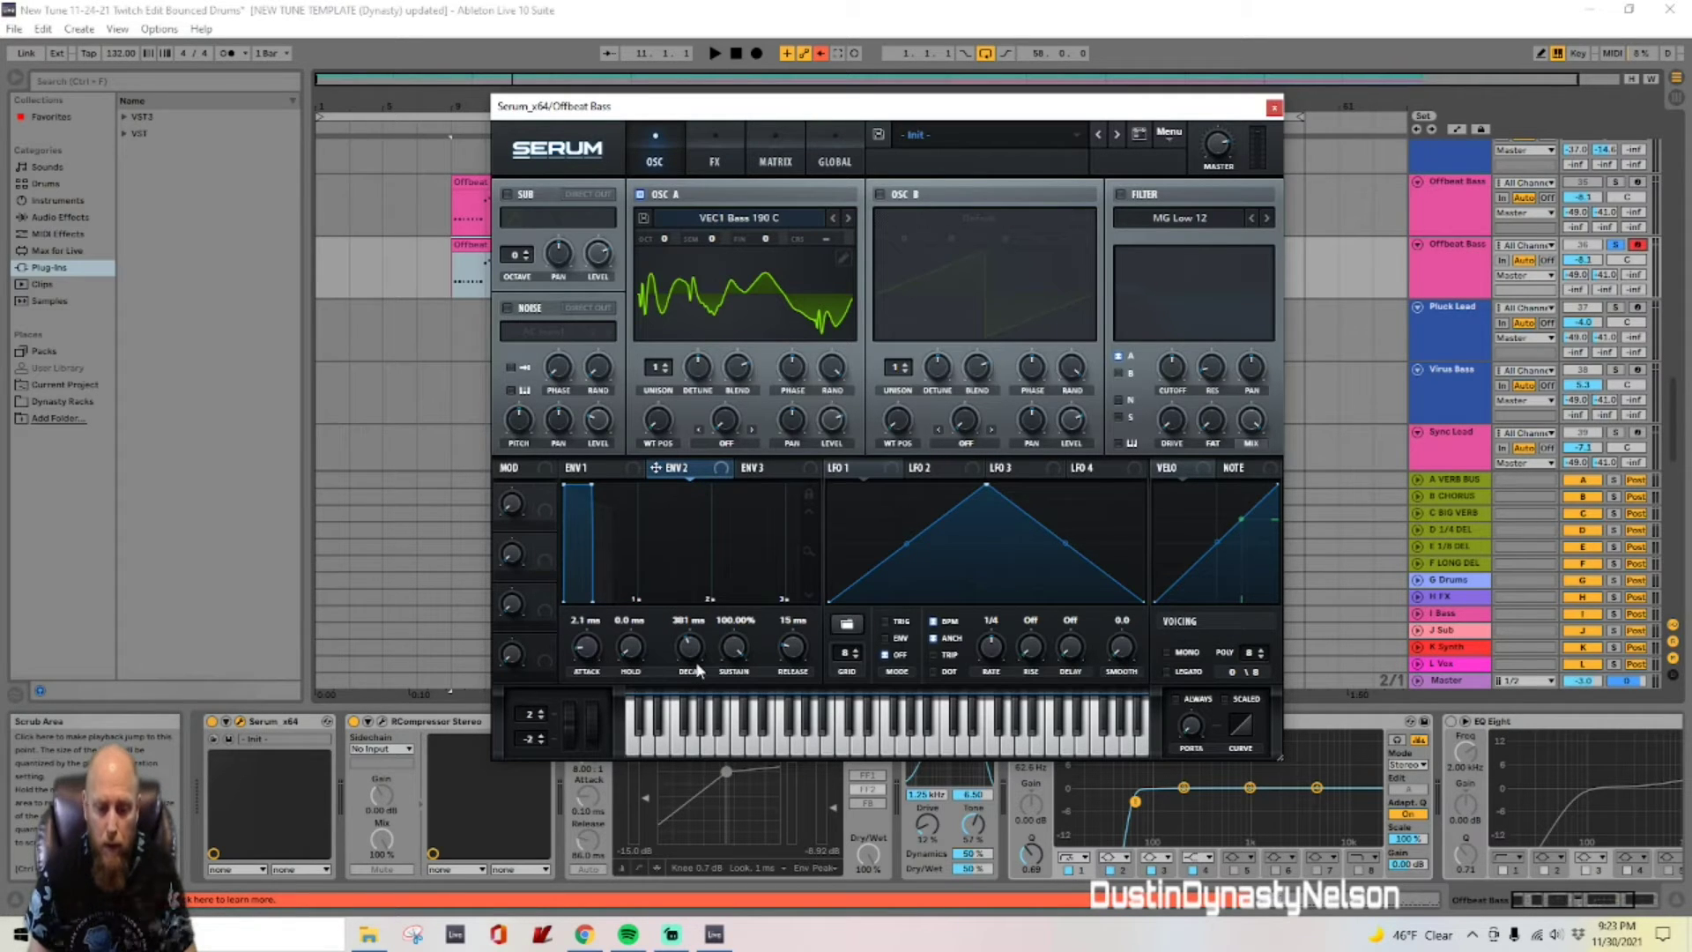
drag(739, 654, 738, 774)
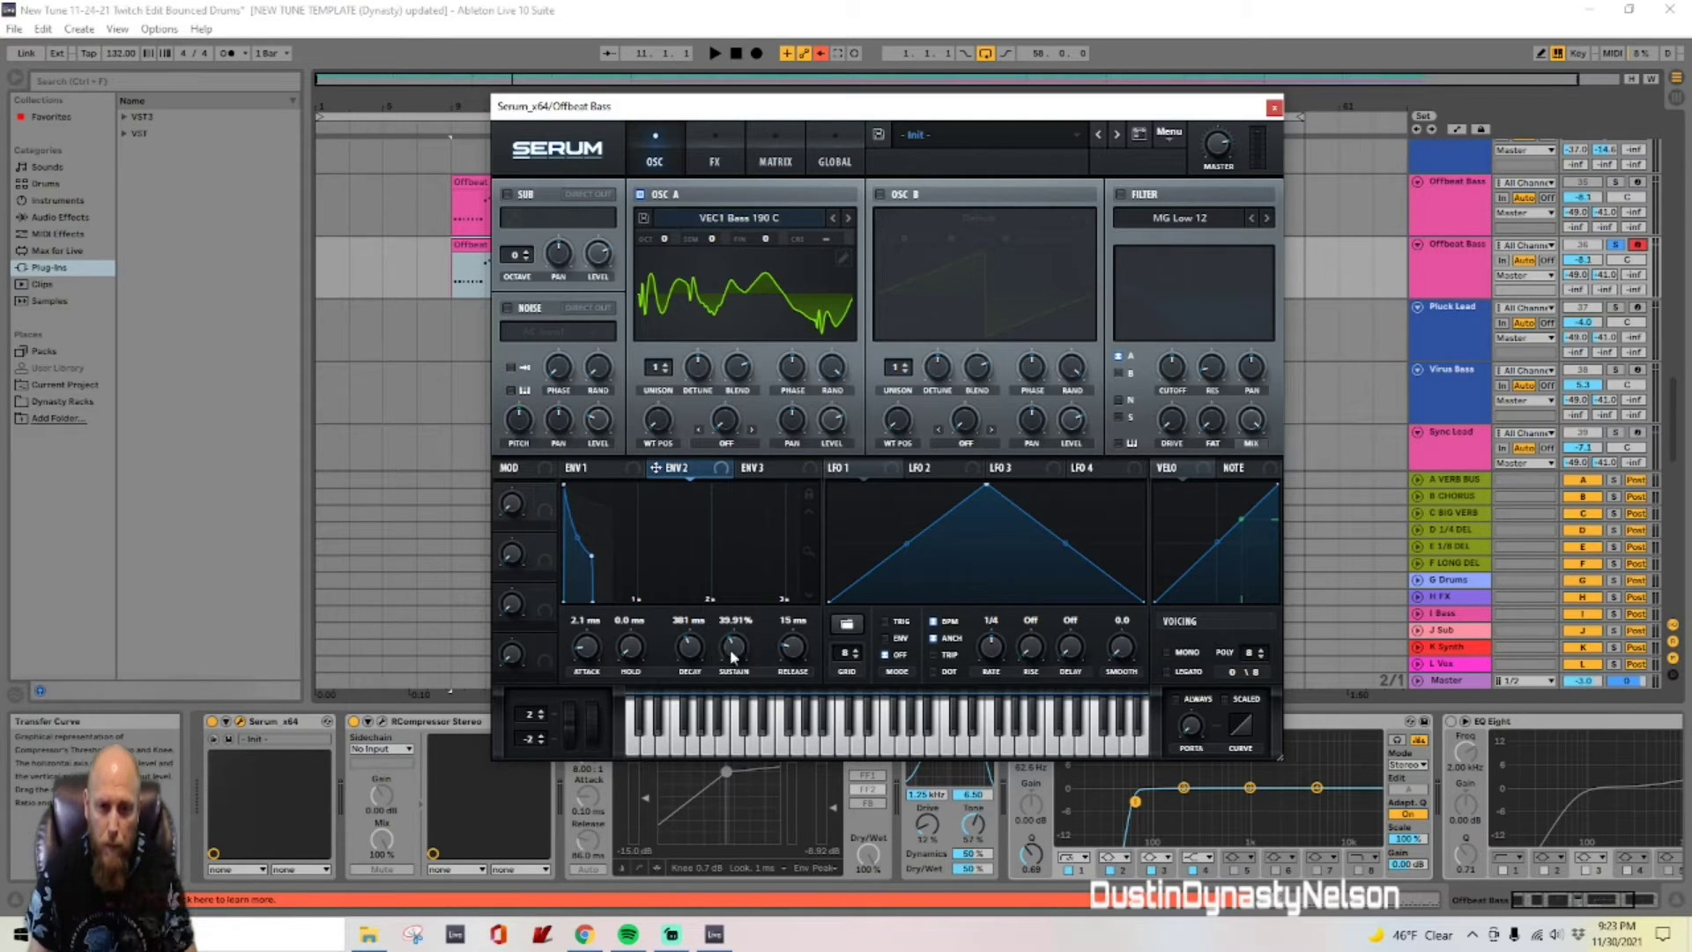
drag(791, 652, 794, 721)
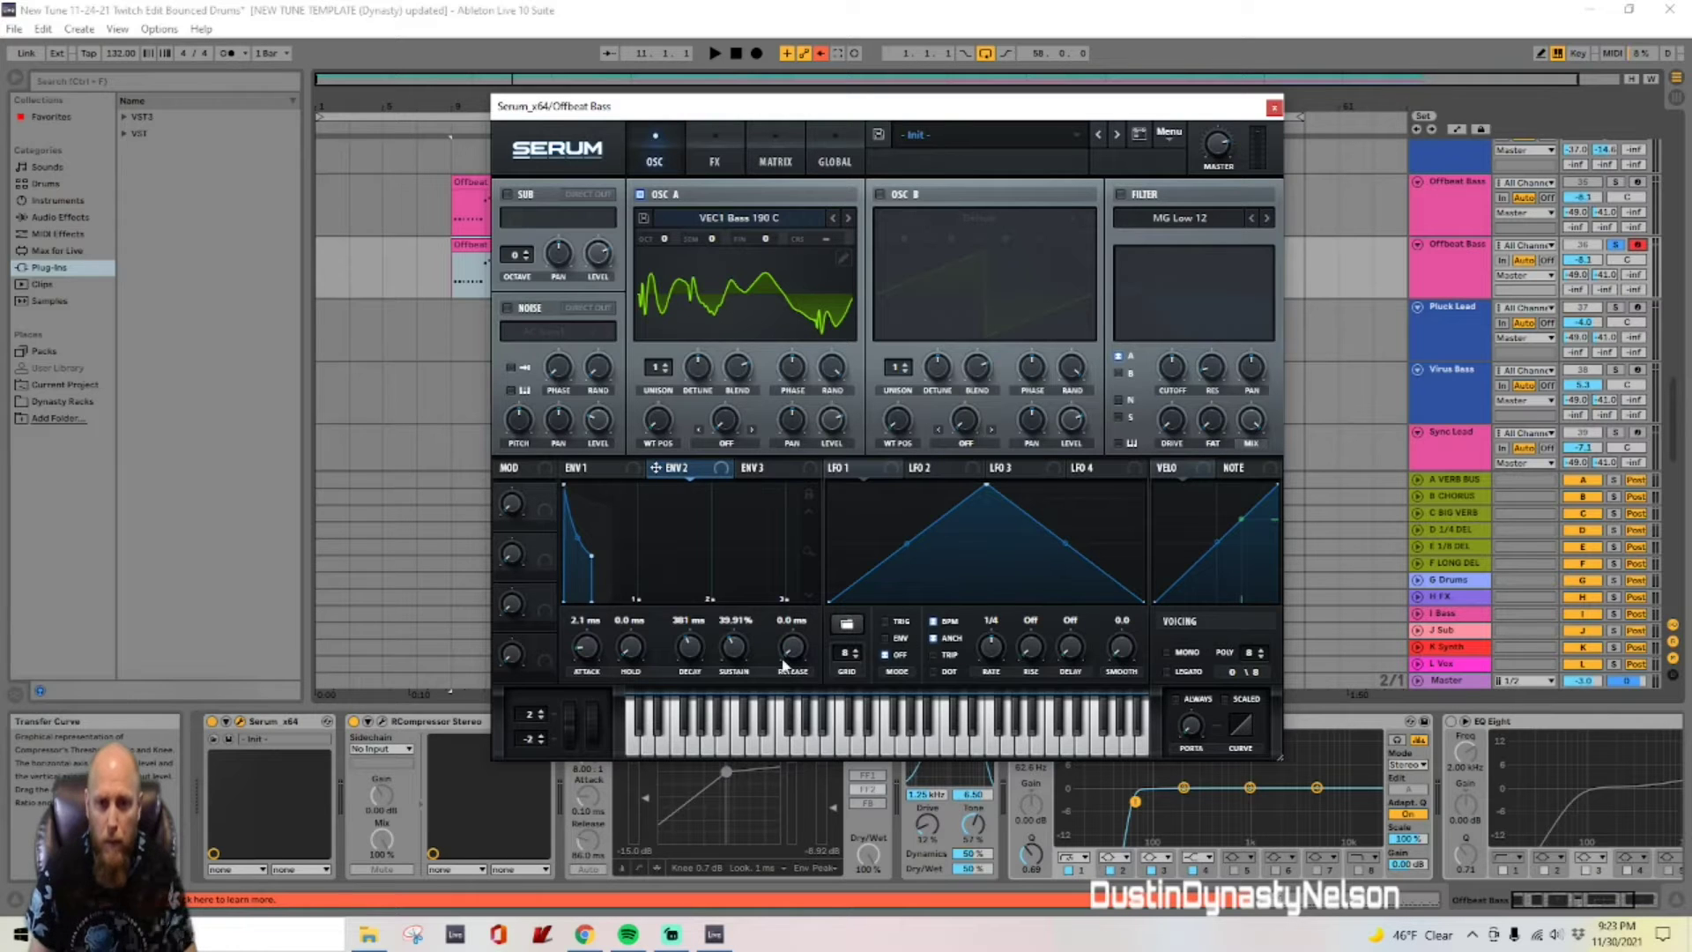
Step: Show the settings of envelope 3
click(760, 469)
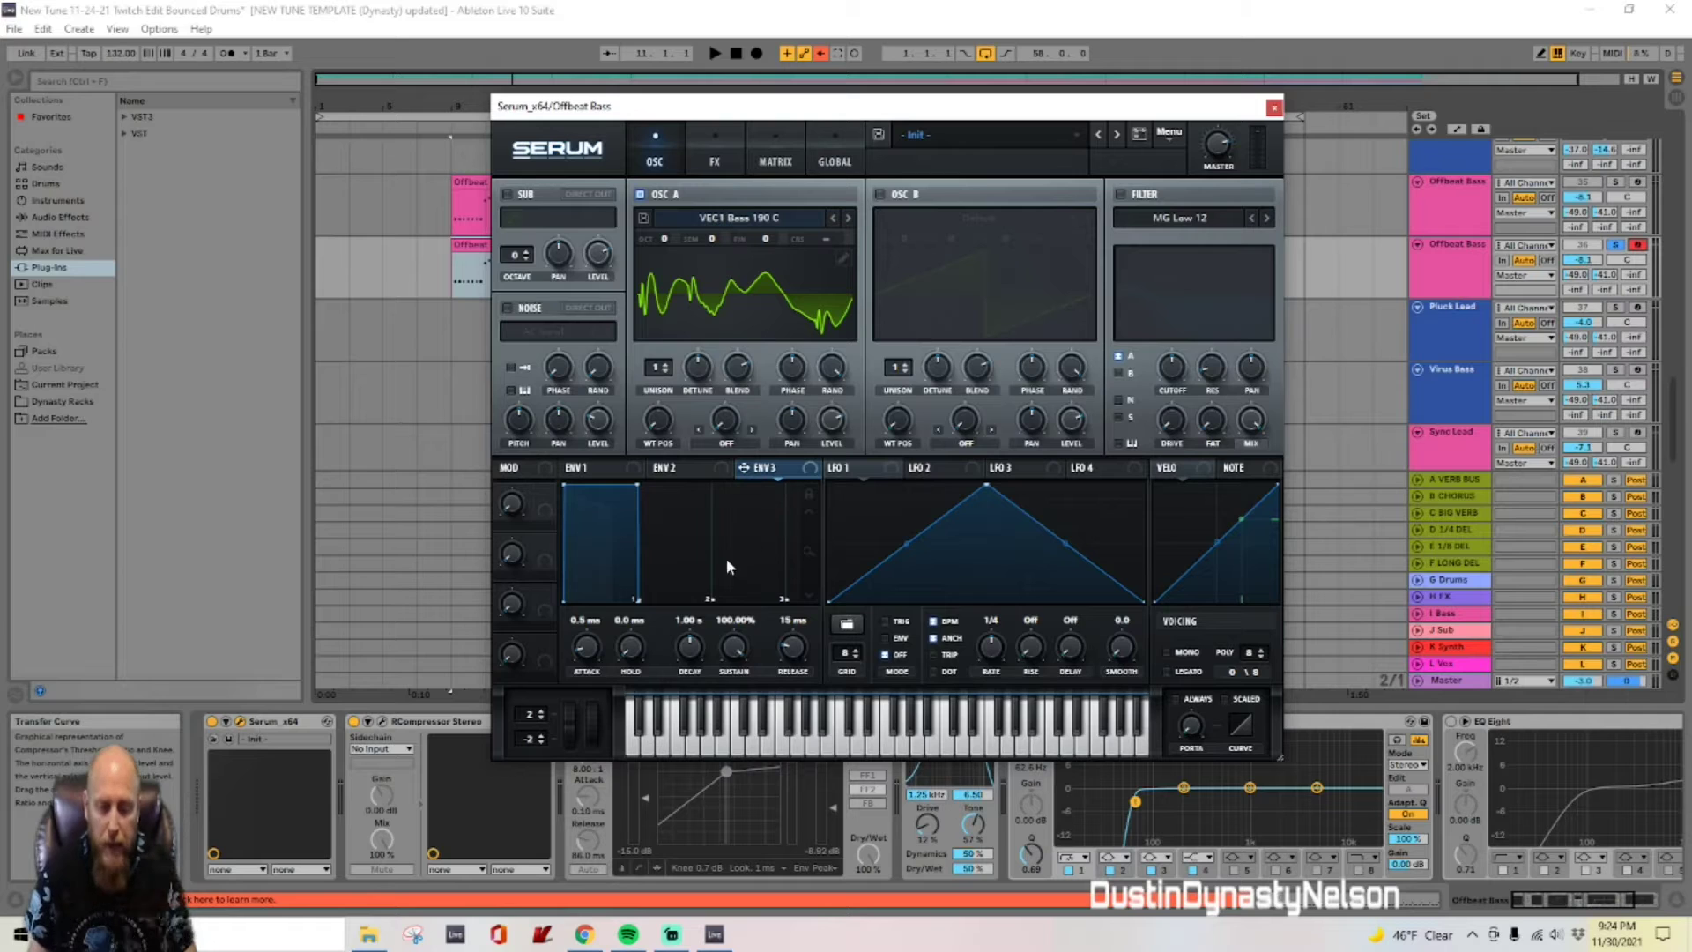
Step: Shape Envelope 3 with 0.0 ms attack, 193 ms decay, 0% sustain and 0.0 ms release
drag(587, 647, 591, 674)
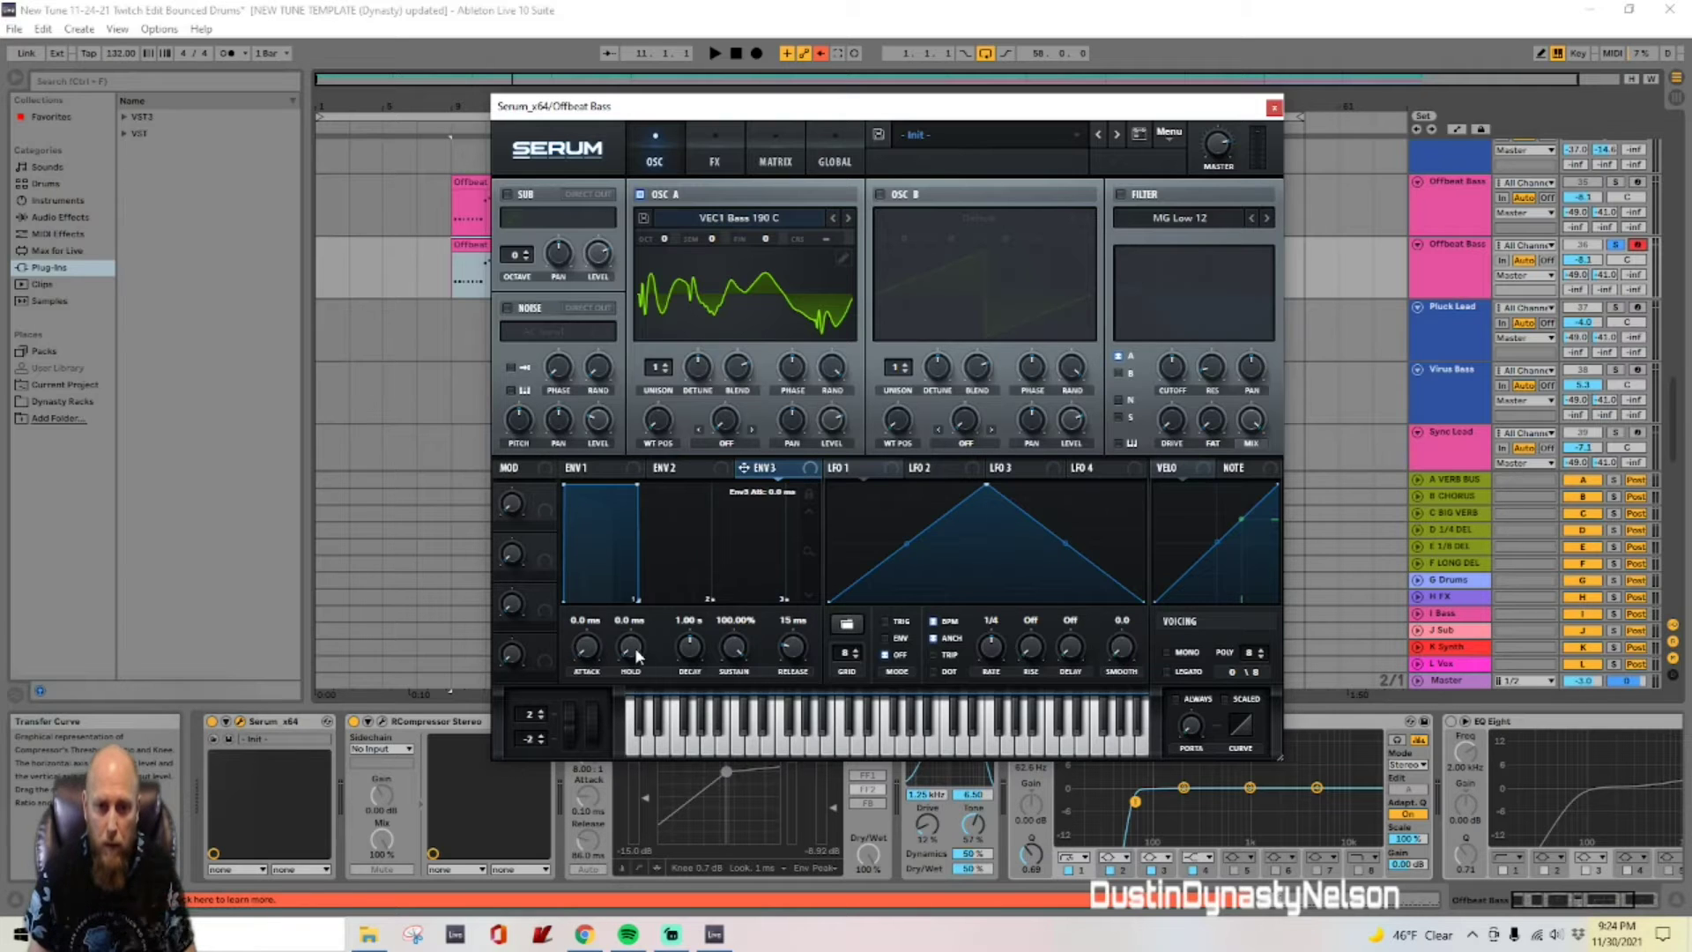
drag(692, 657, 689, 677)
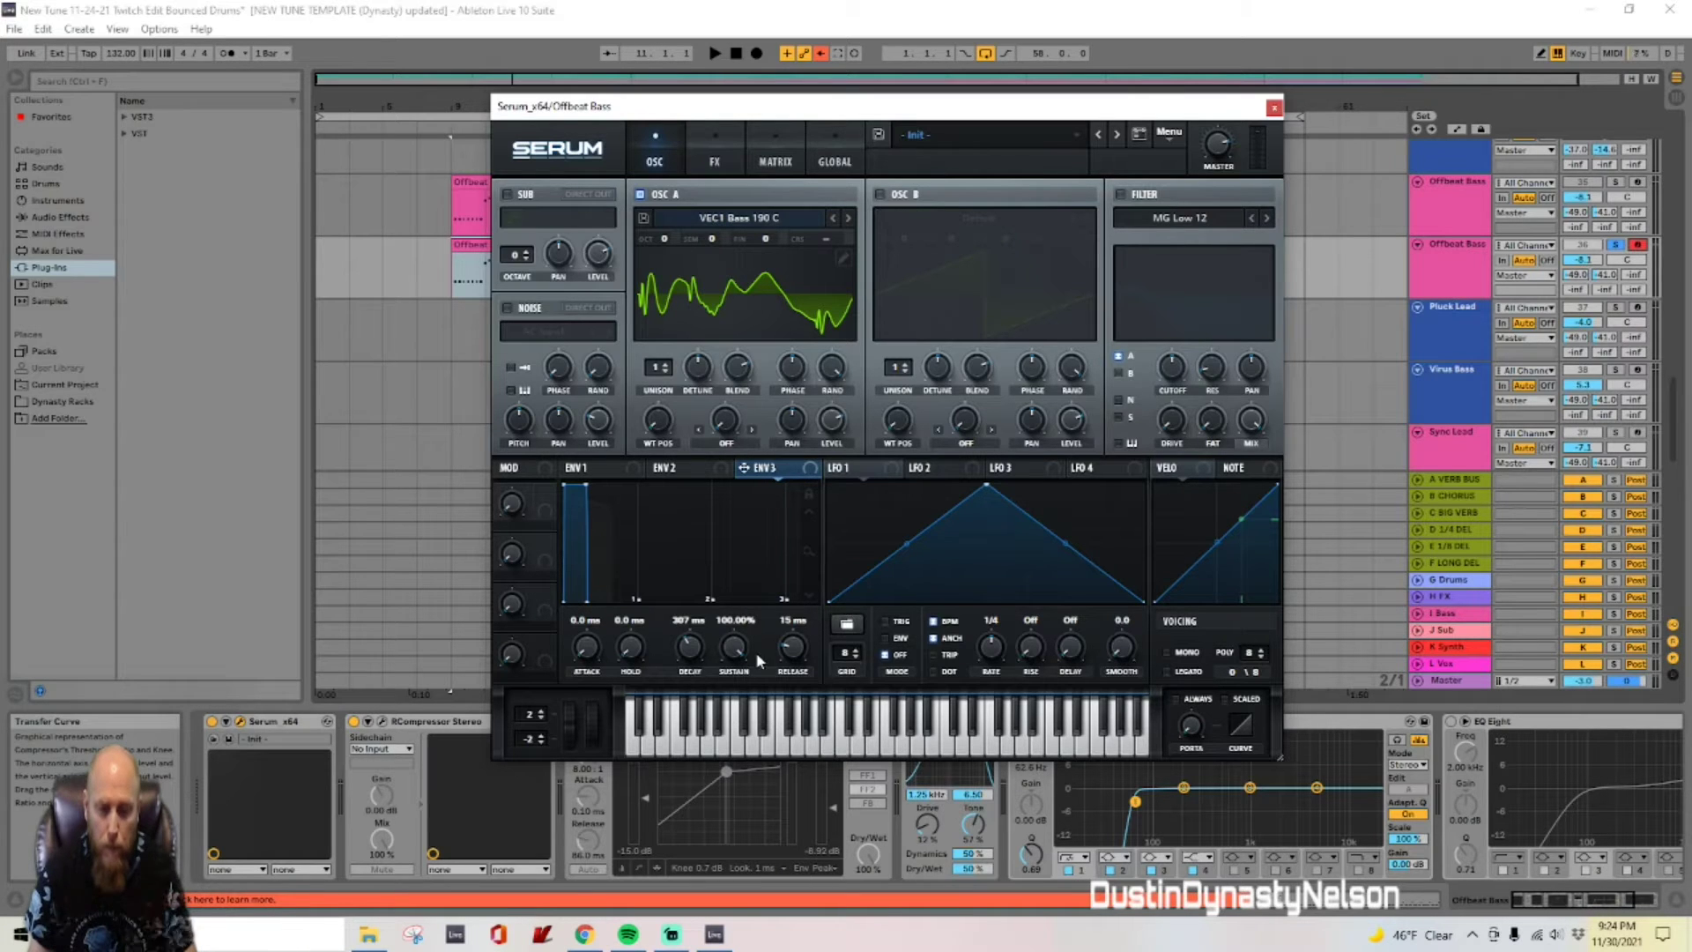
drag(739, 657, 740, 872)
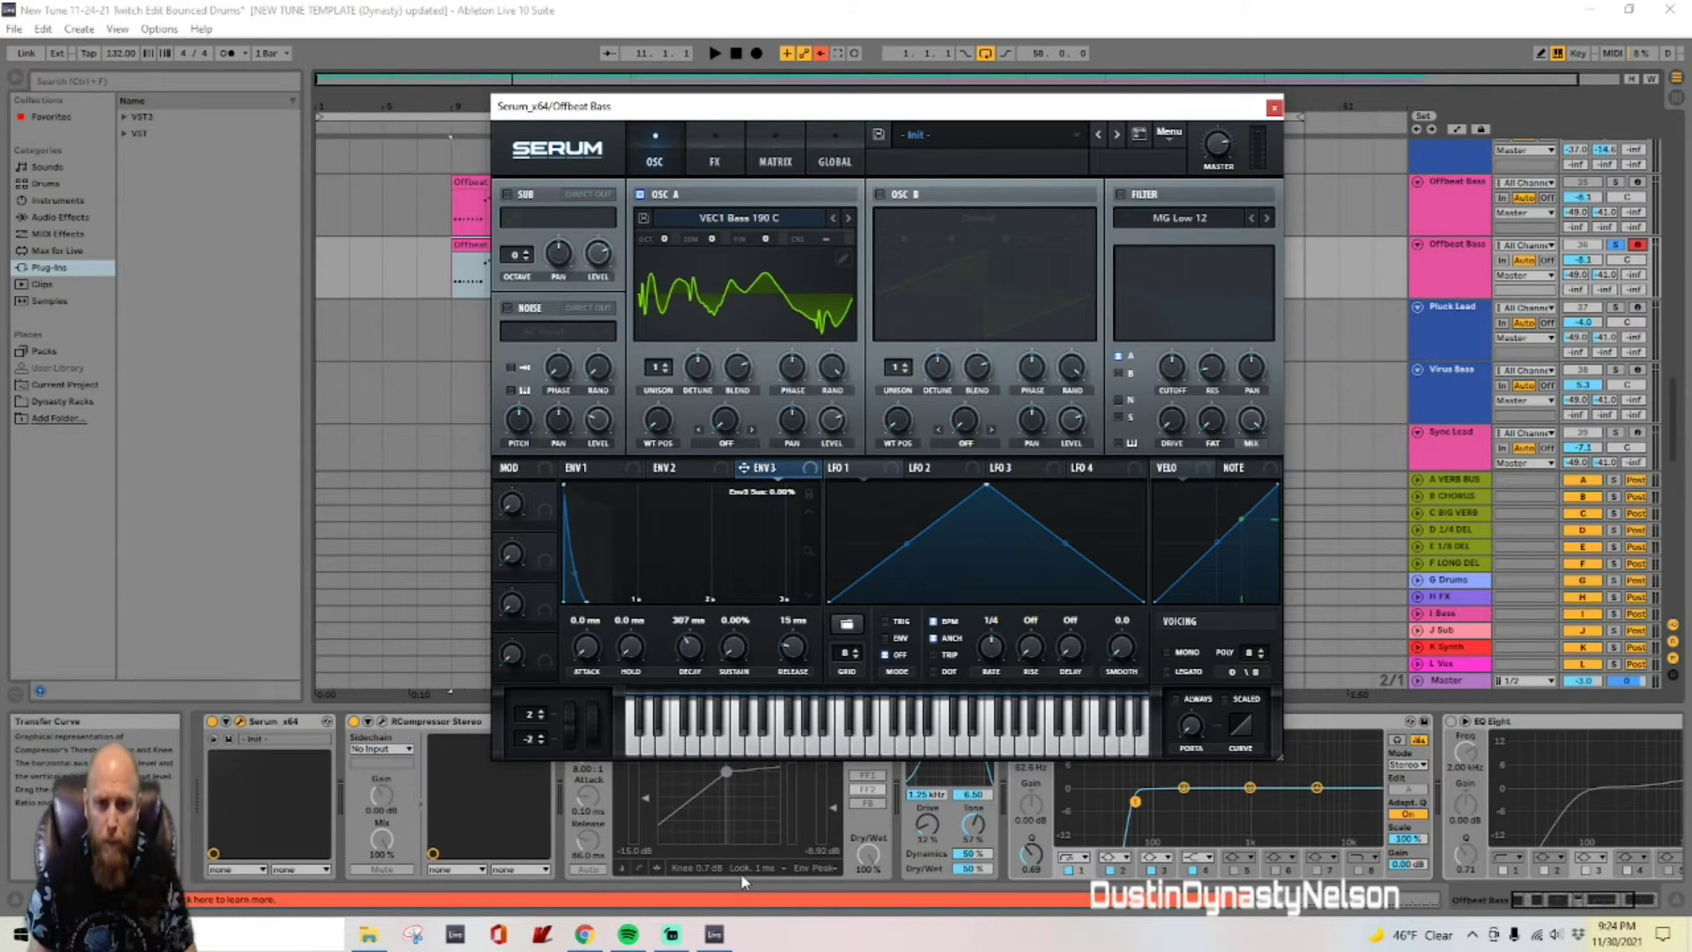
drag(792, 651, 791, 702)
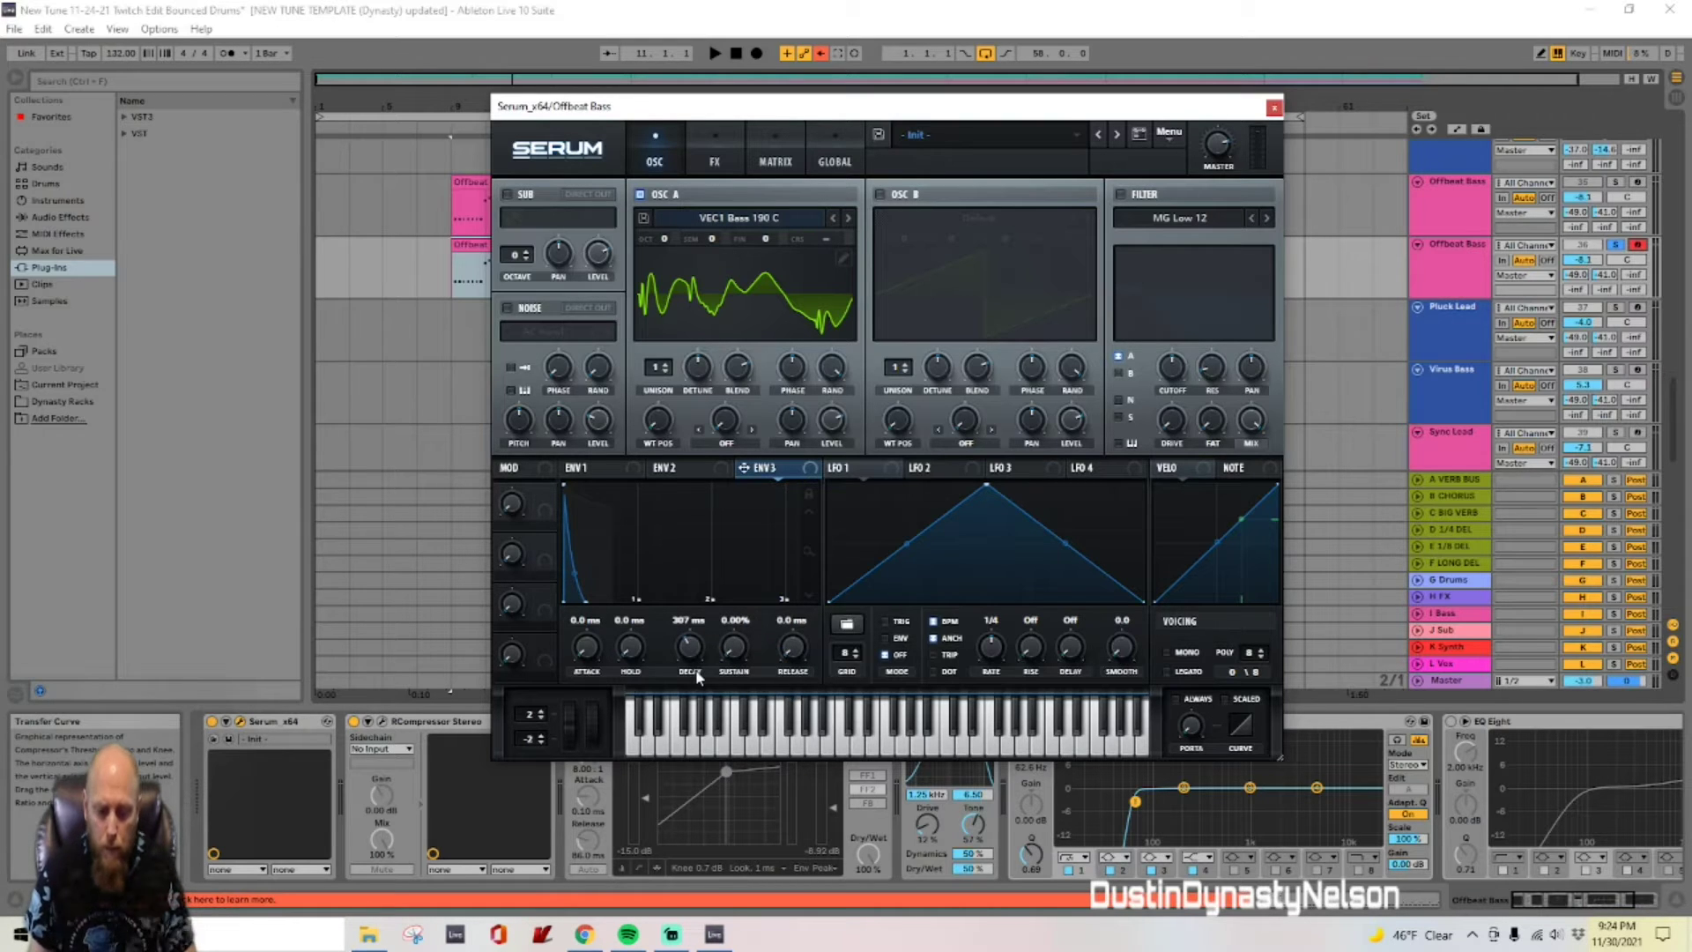
drag(689, 647, 691, 663)
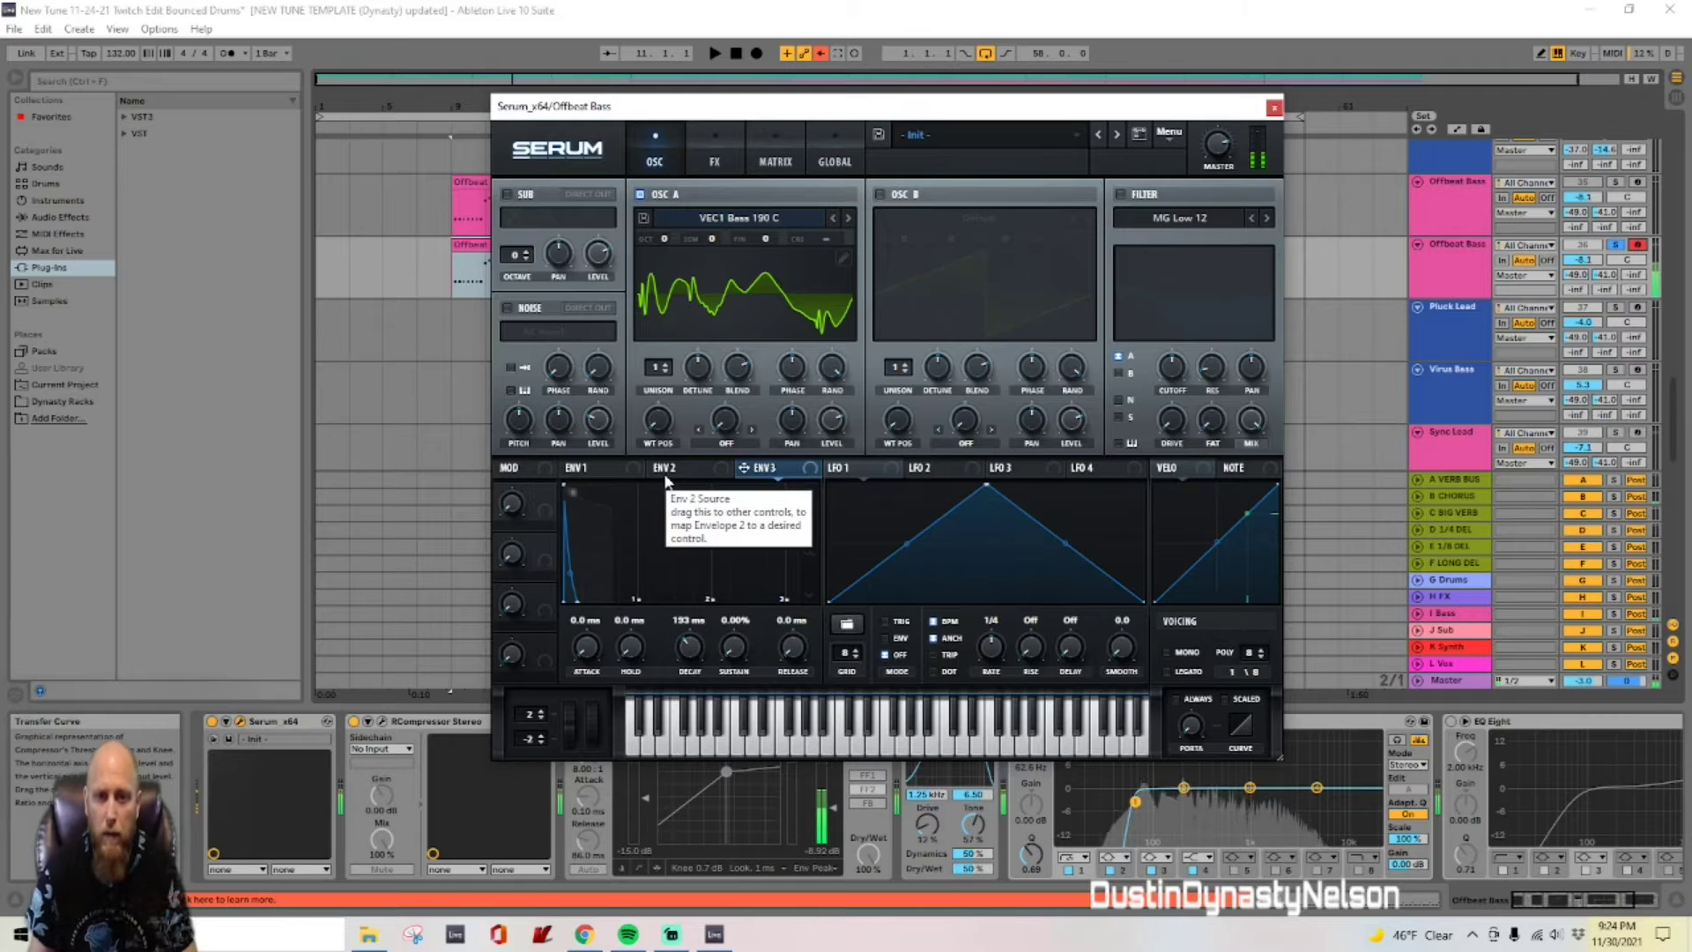
Step: Compare Envelopes 1 and 2, and assign Envelope 2 as a modulator of the filter cutoff
click(574, 470)
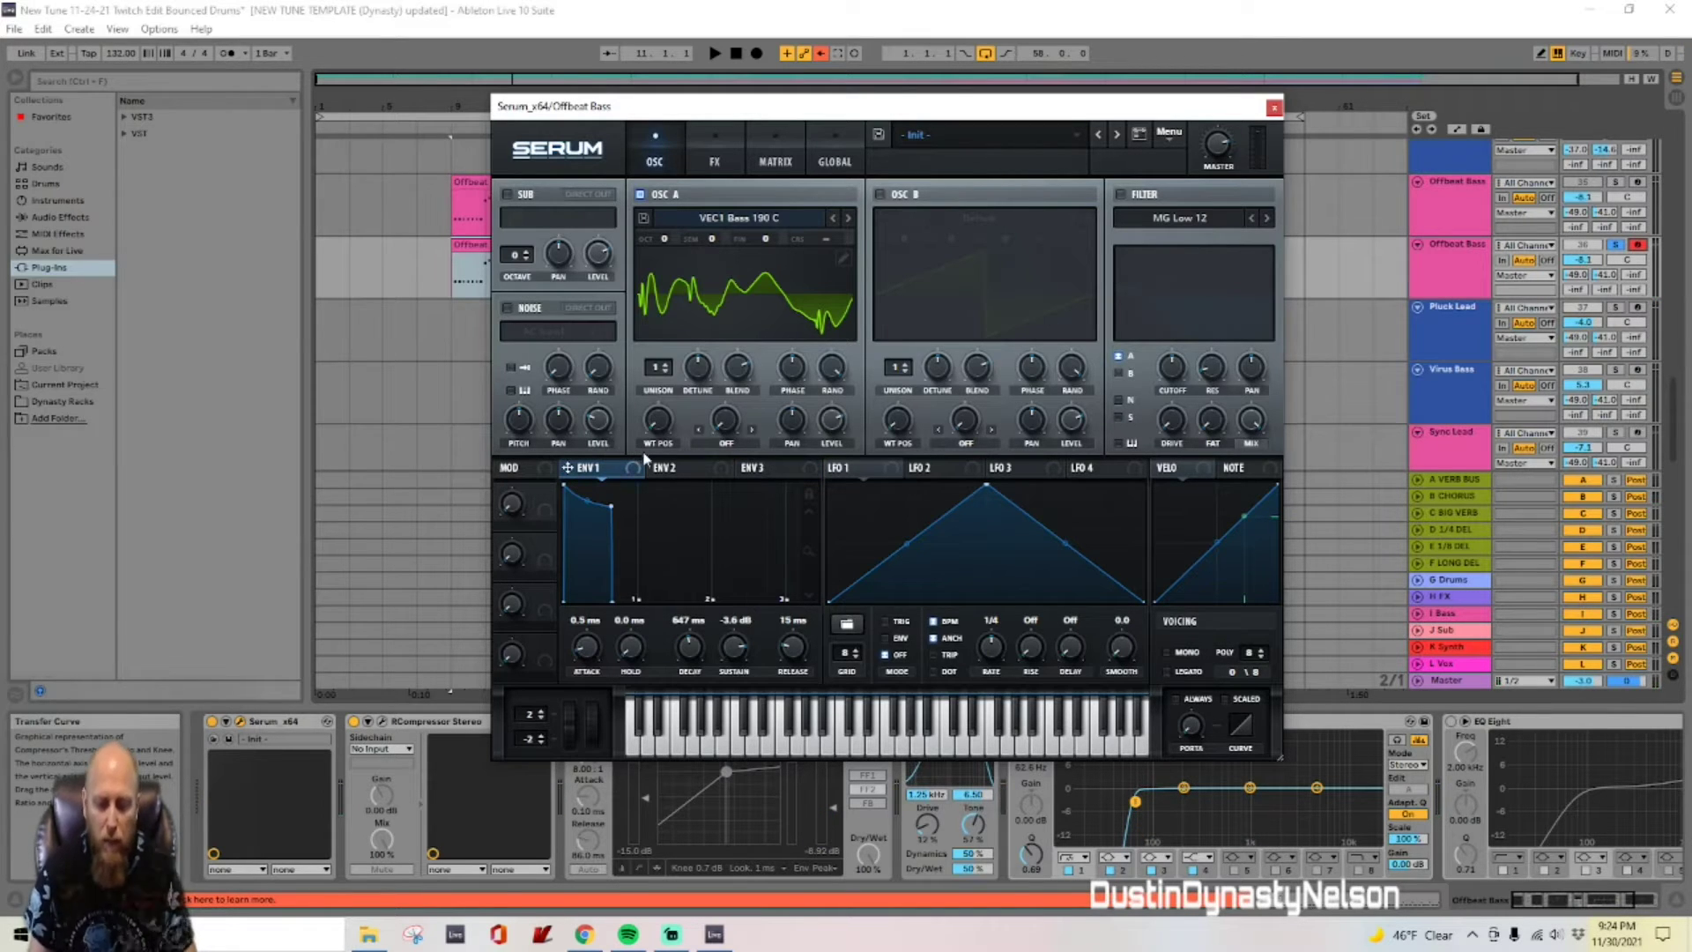
click(688, 468)
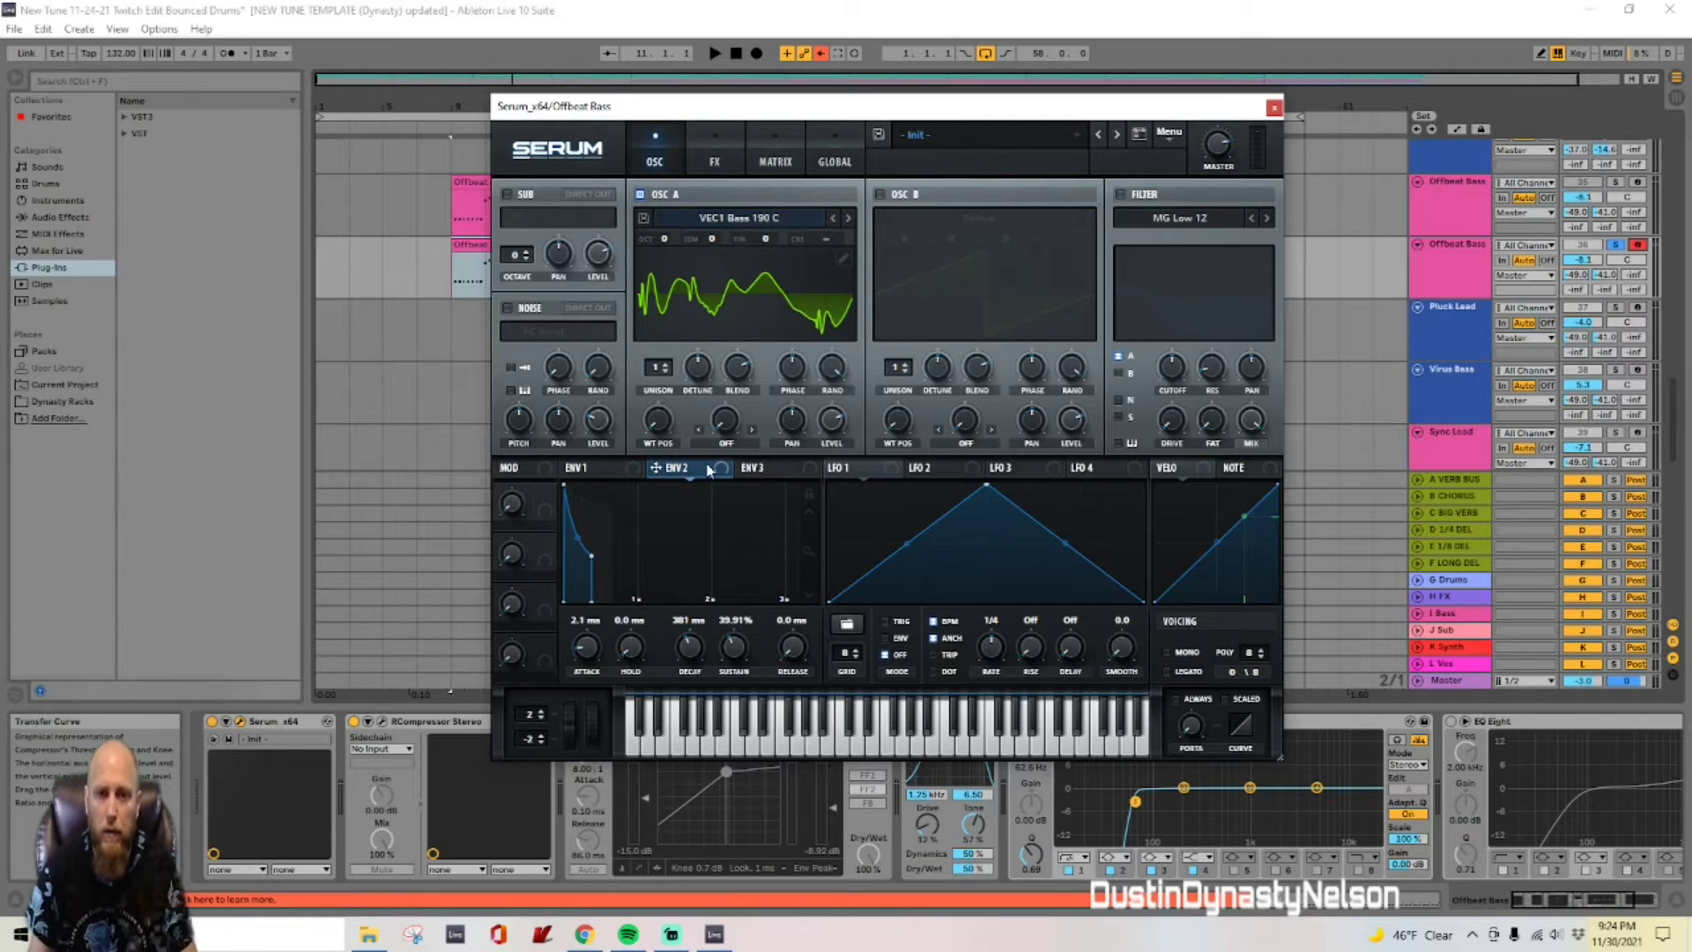
drag(1099, 398, 1173, 368)
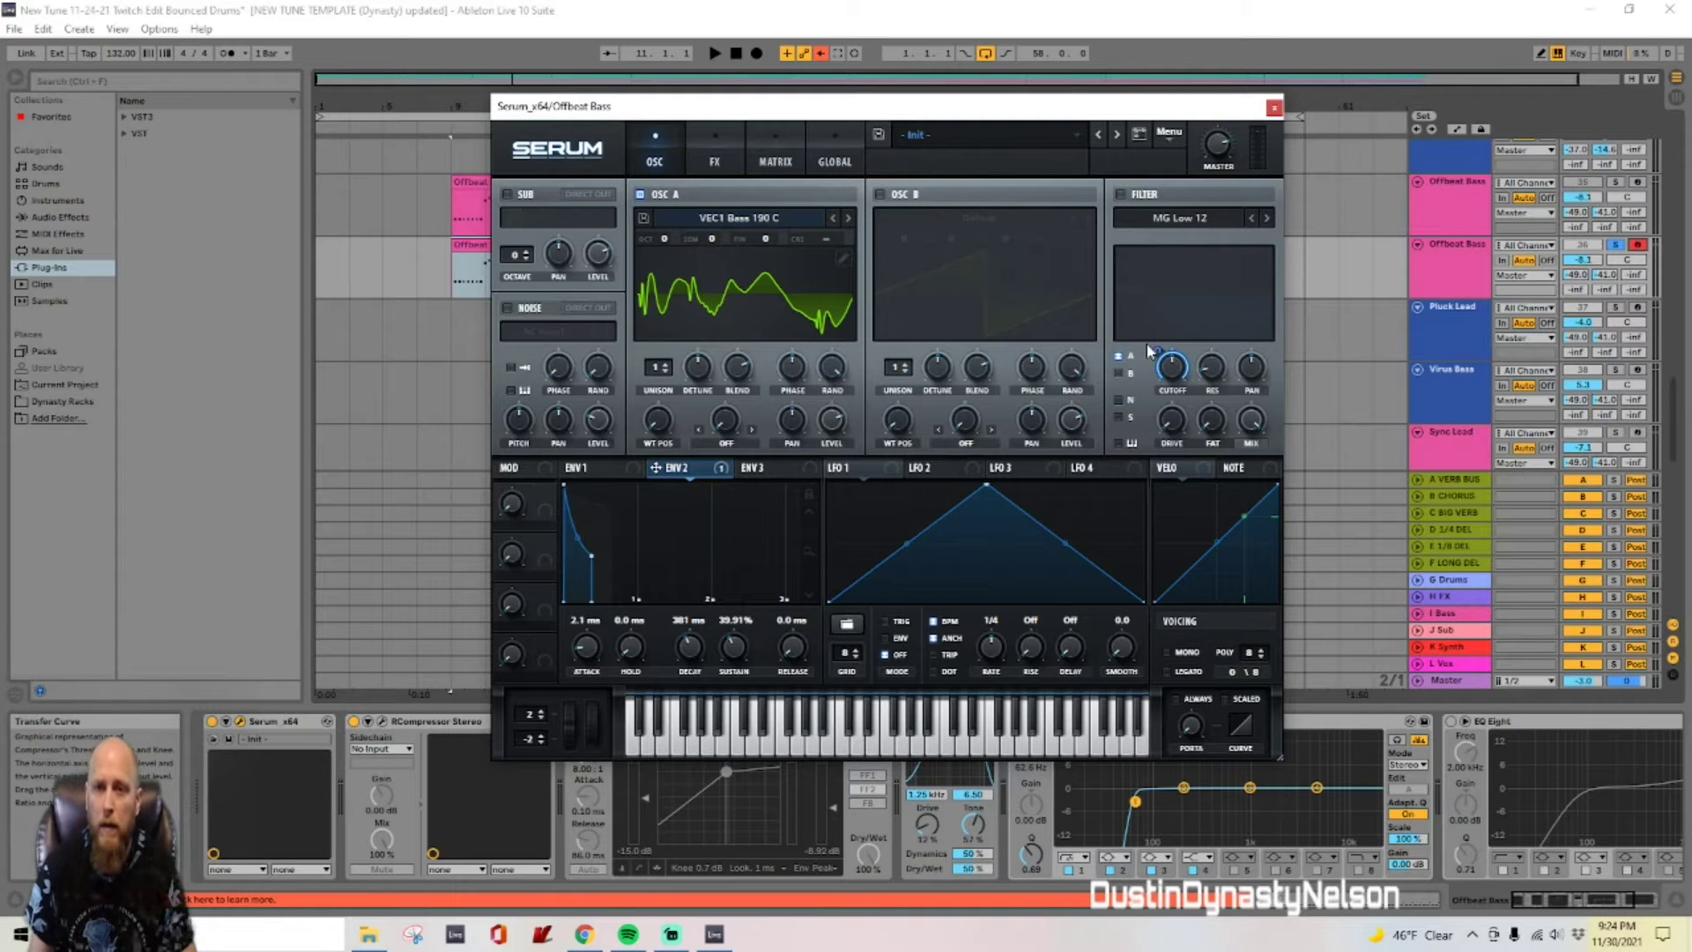
Step: Enable the filter and set its type to MG Low 24
click(1121, 194)
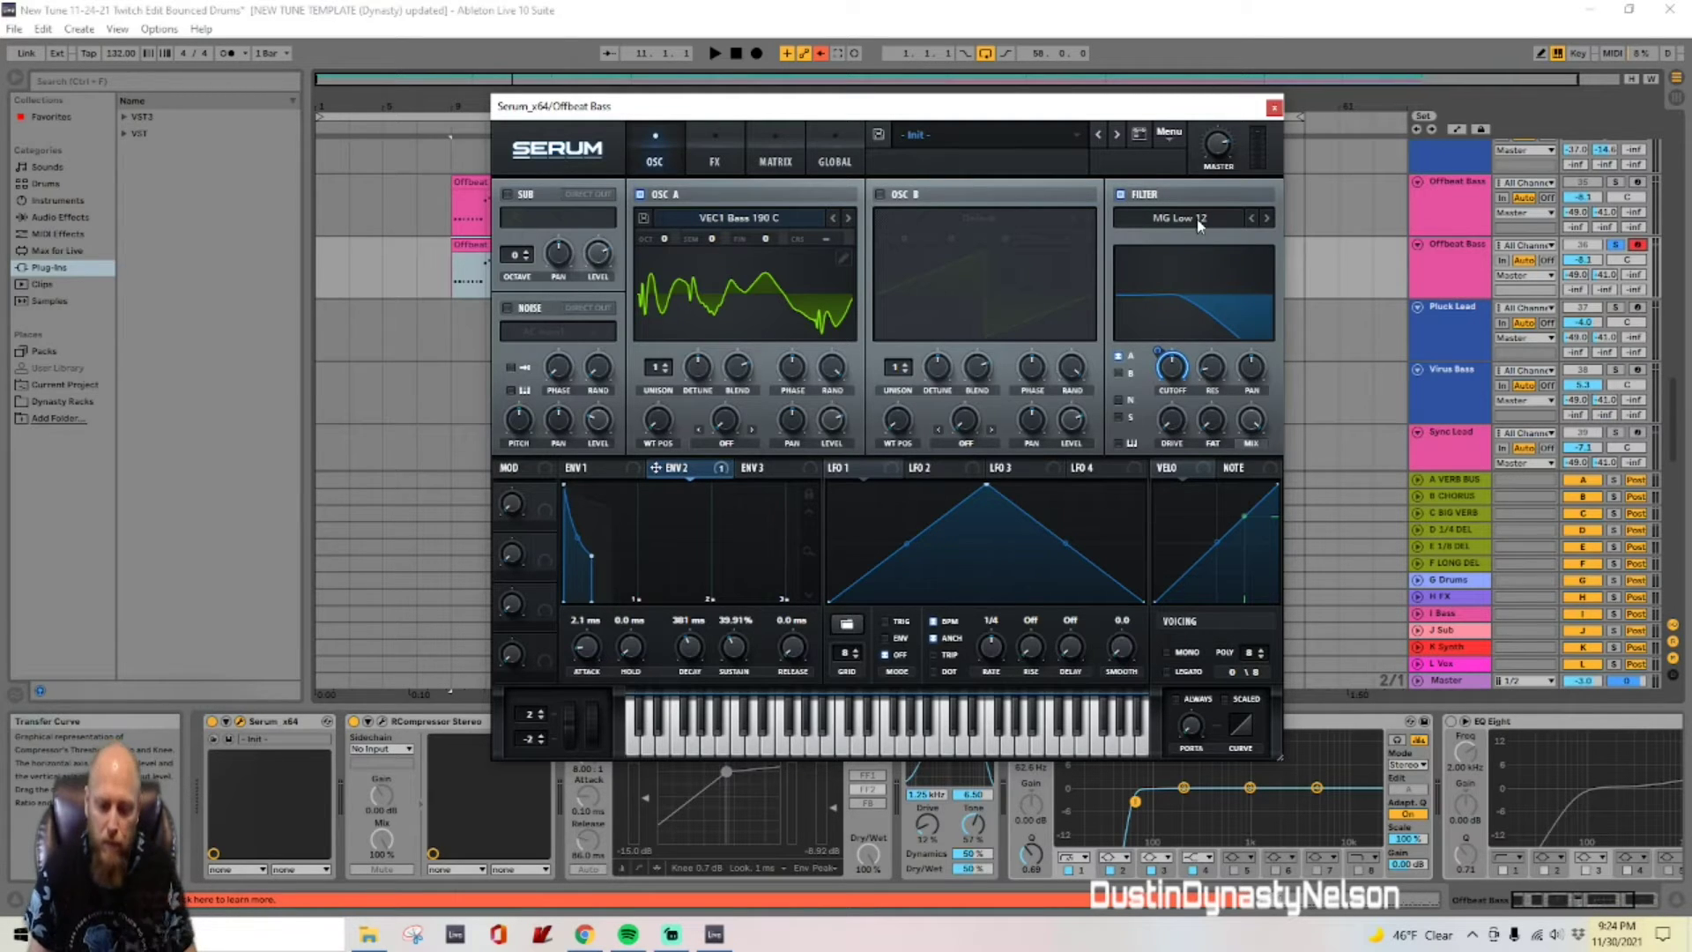
click(1196, 220)
mouse_move(1212, 240)
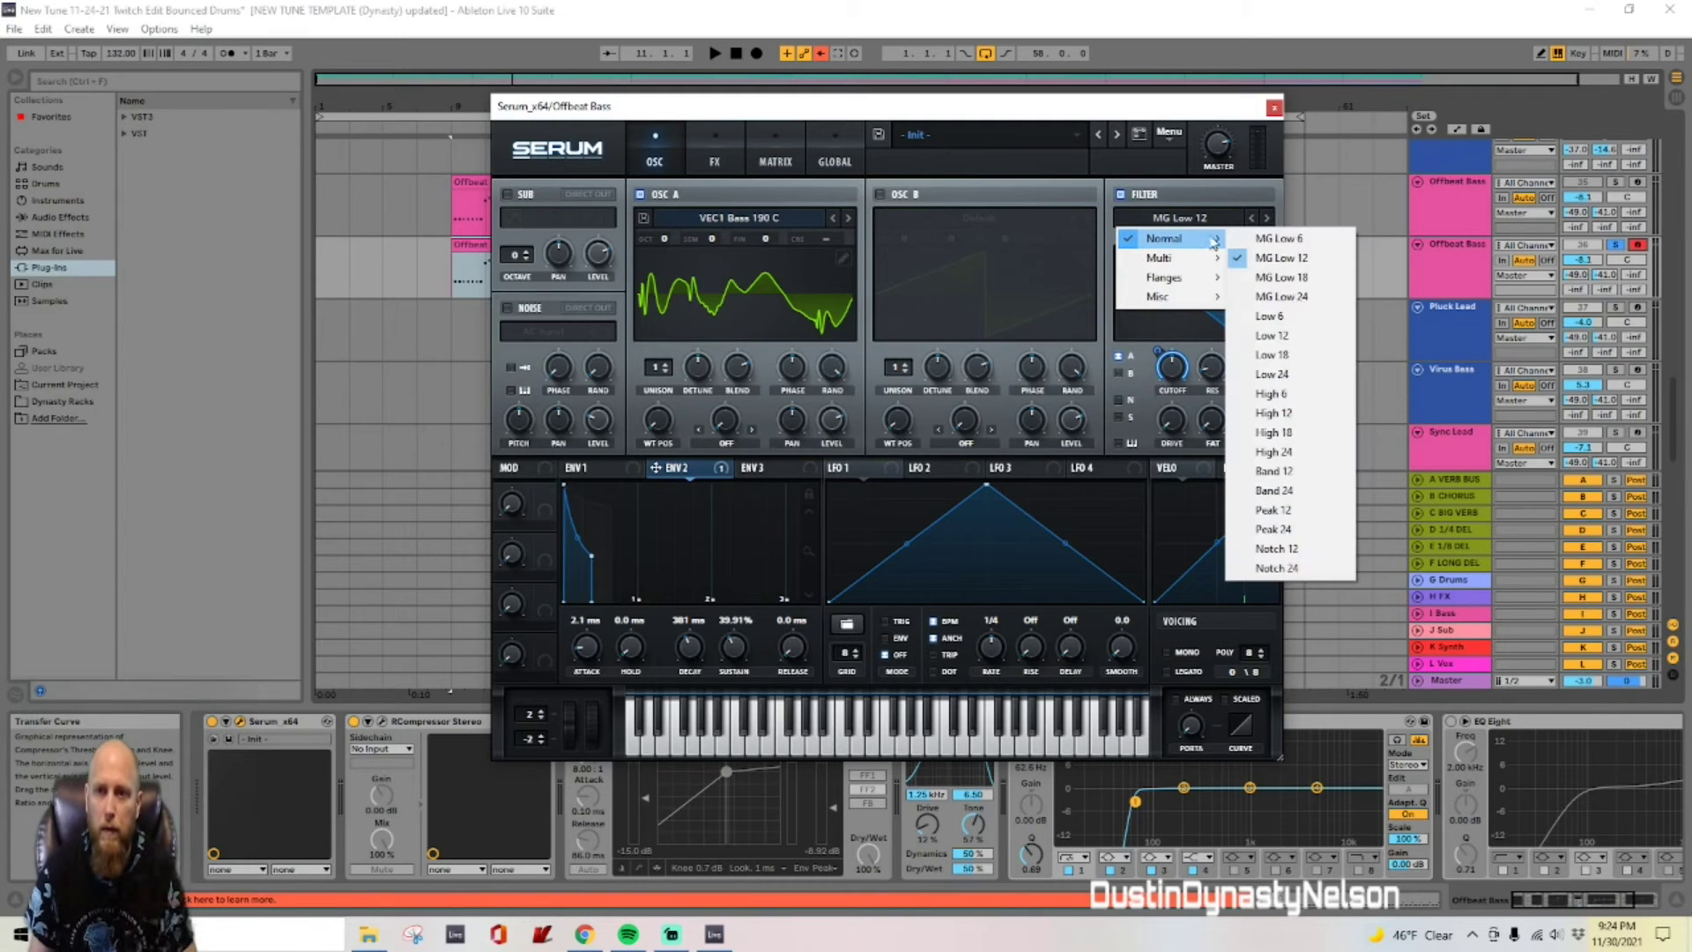
click(1266, 297)
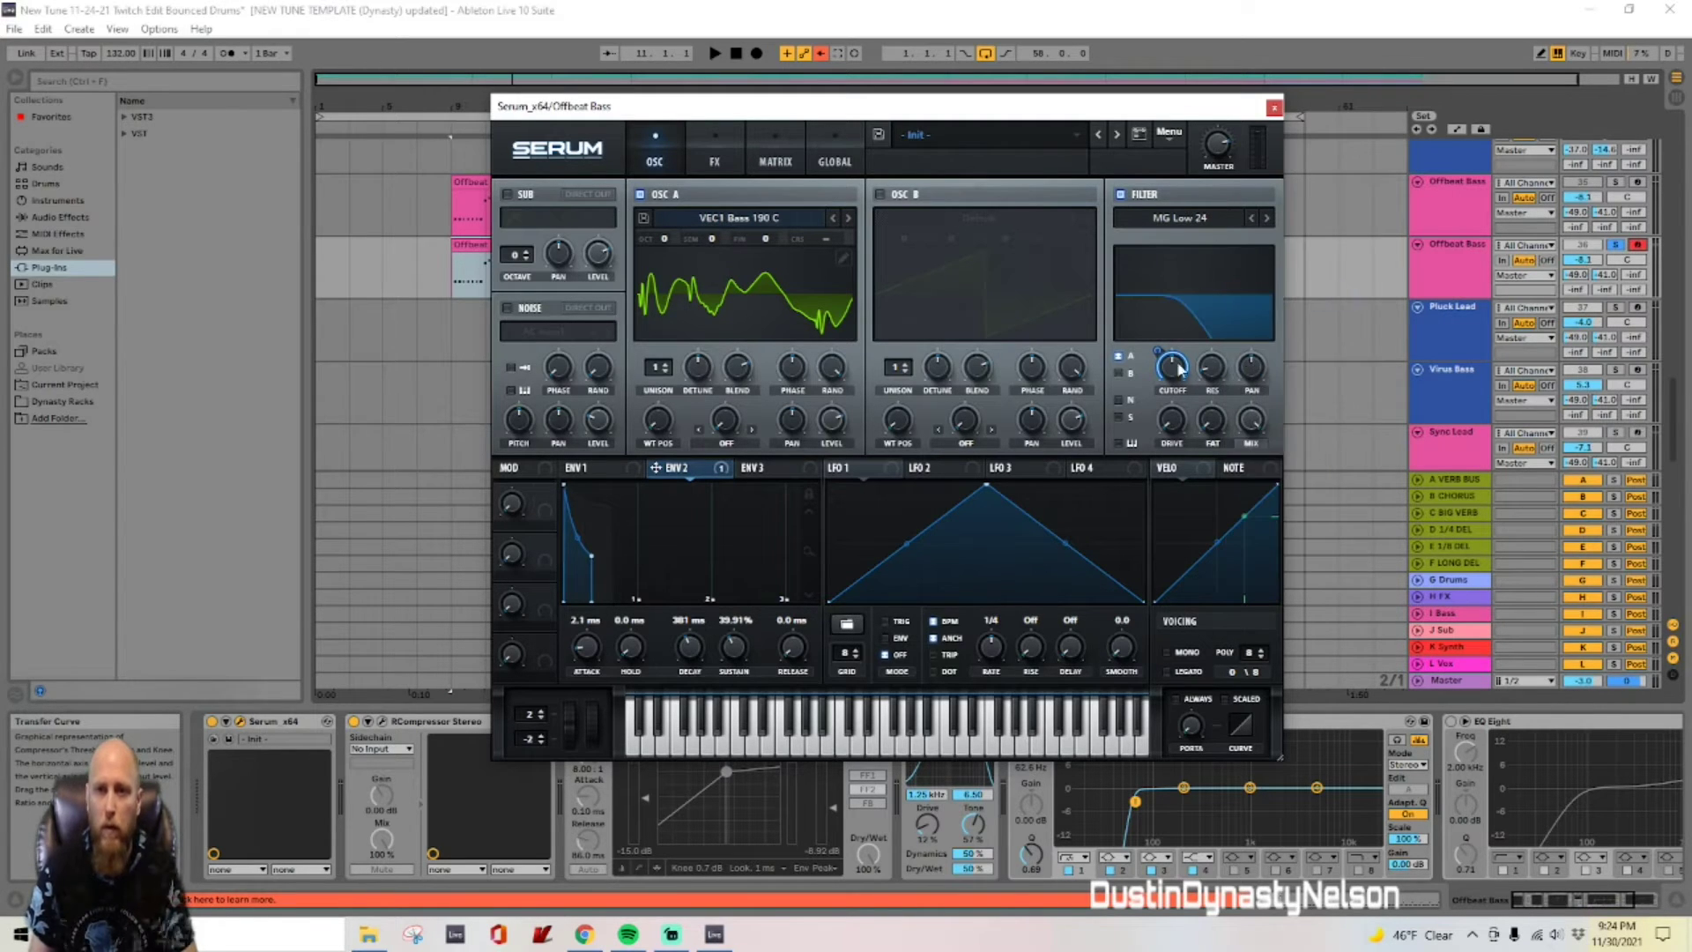
Step: Lower the filter cutoff and reduce the Envelope 2 modulation depth on it
mouse_move(1158, 351)
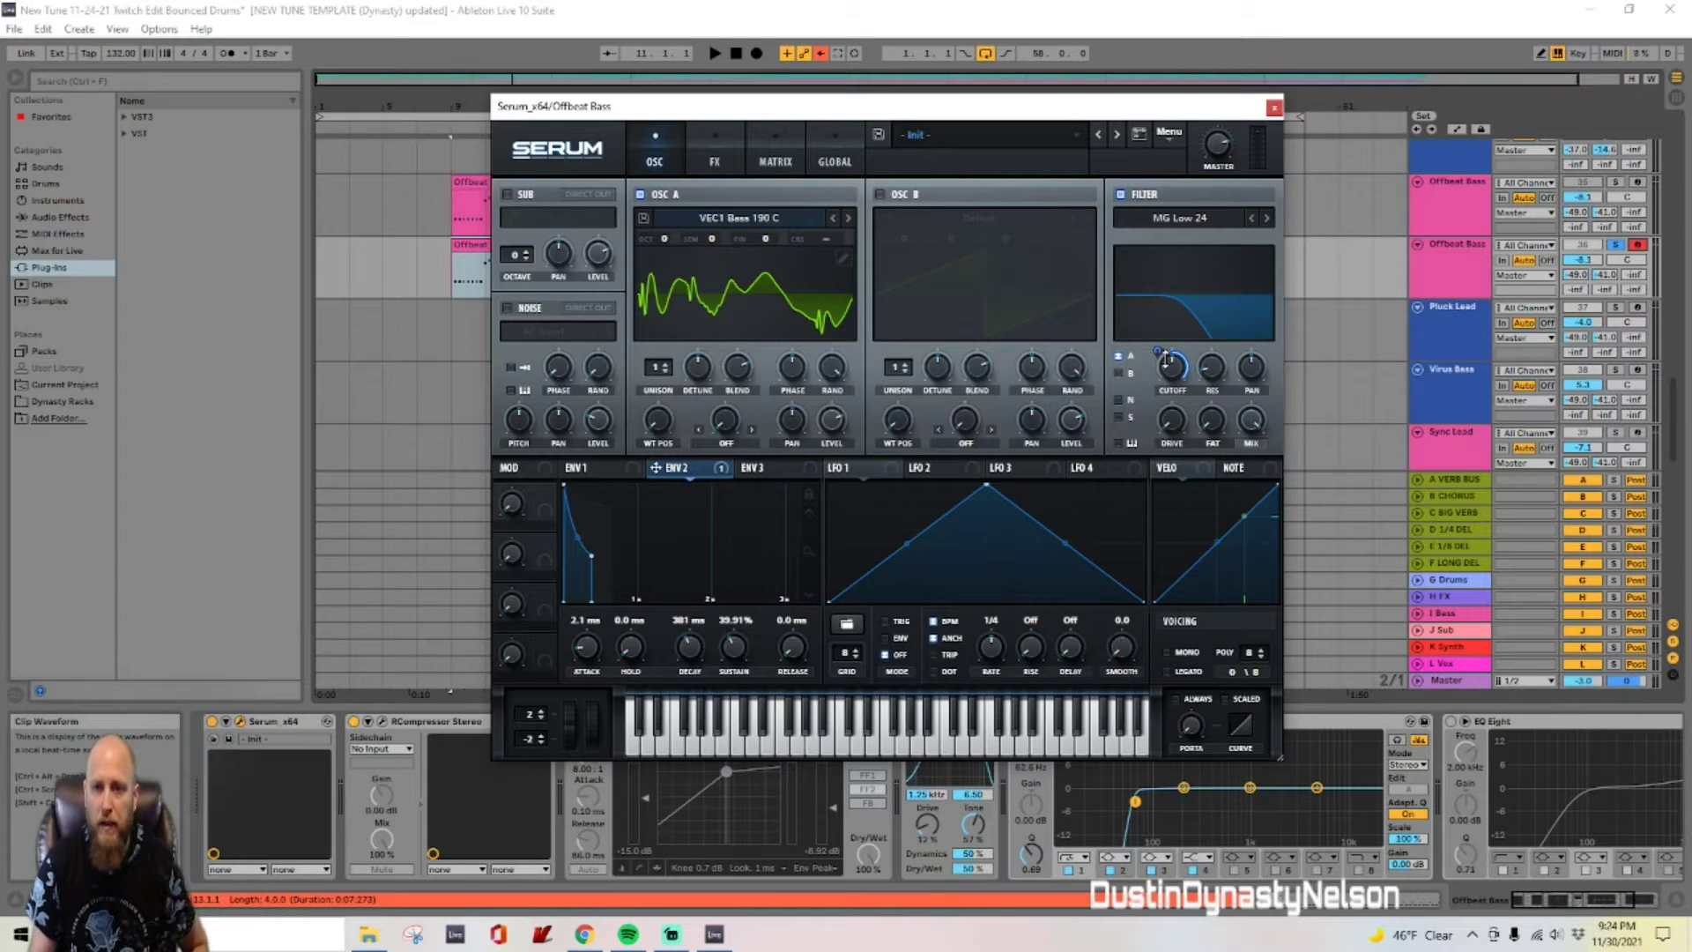
drag(1170, 359, 1174, 442)
drag(1158, 351, 1160, 389)
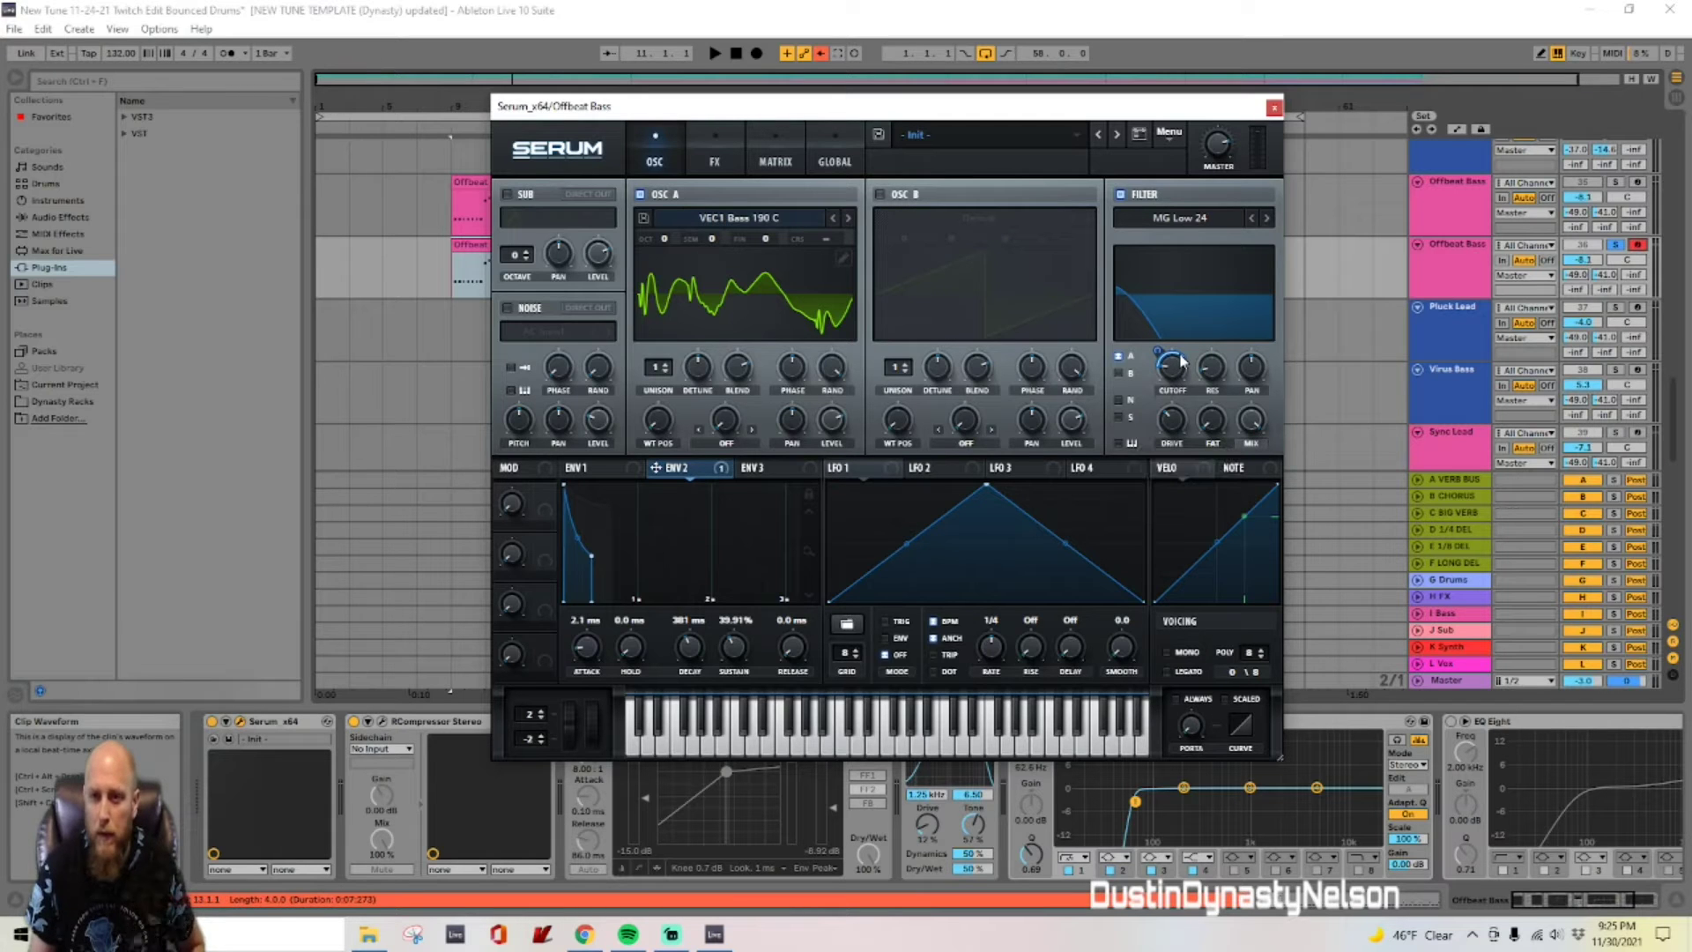
Step: Assign Envelope 3 to the filter cutoff as well and reduce its modulation depth
click(764, 471)
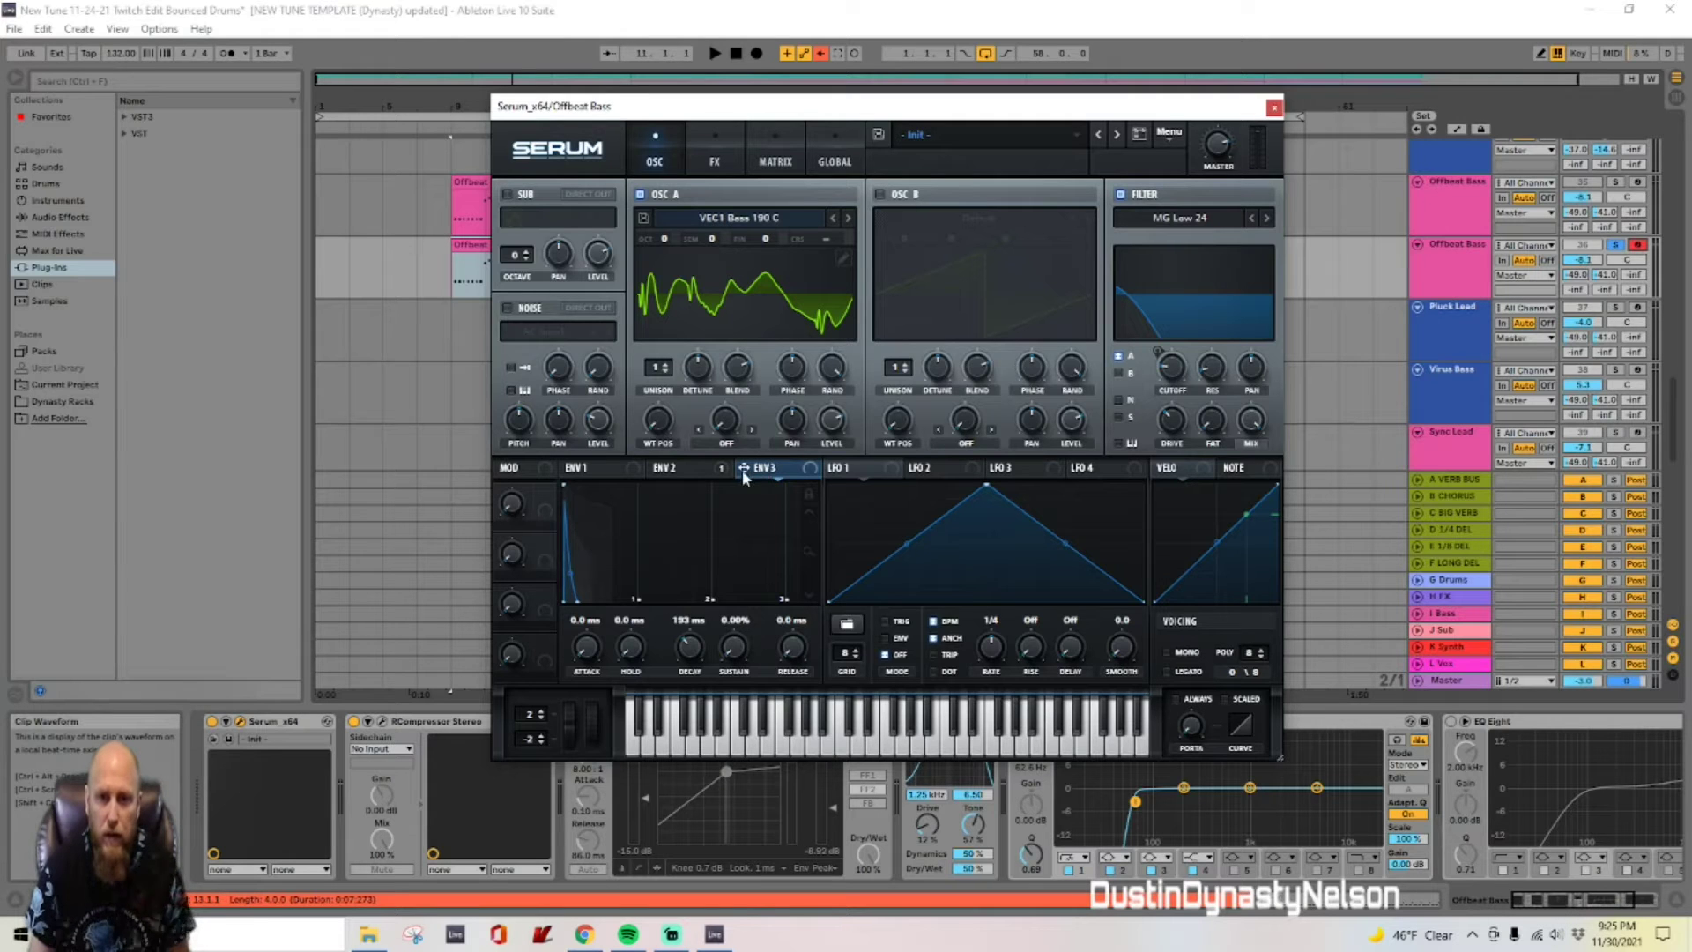
drag(746, 469, 1173, 374)
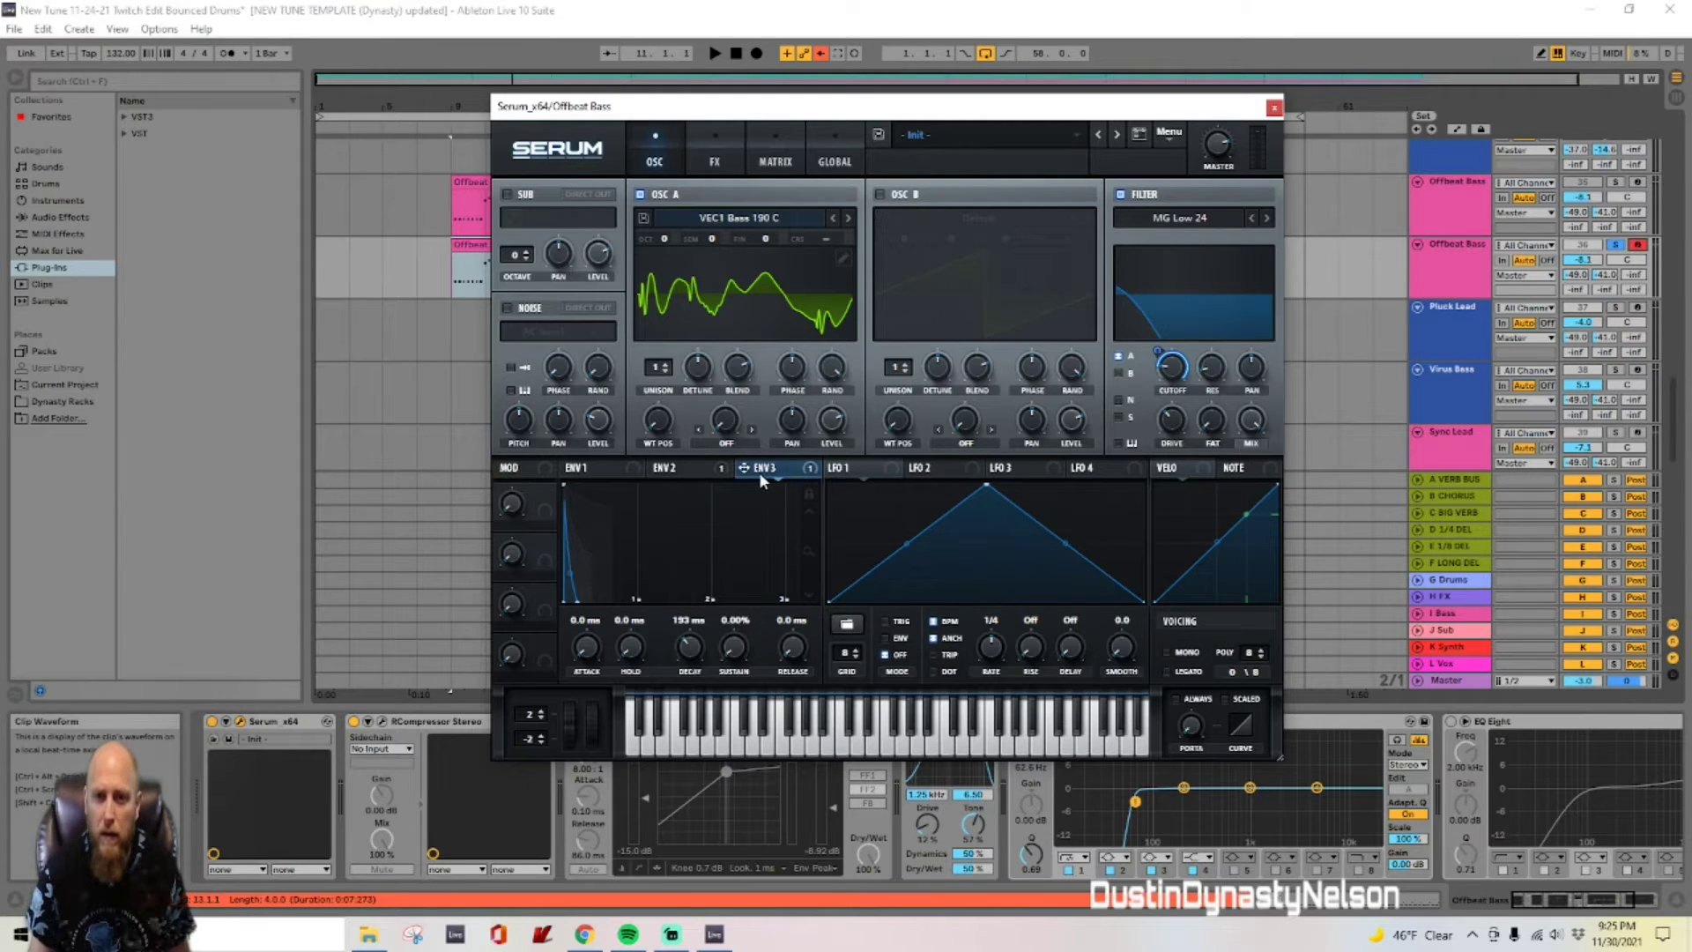
drag(1159, 349, 1166, 408)
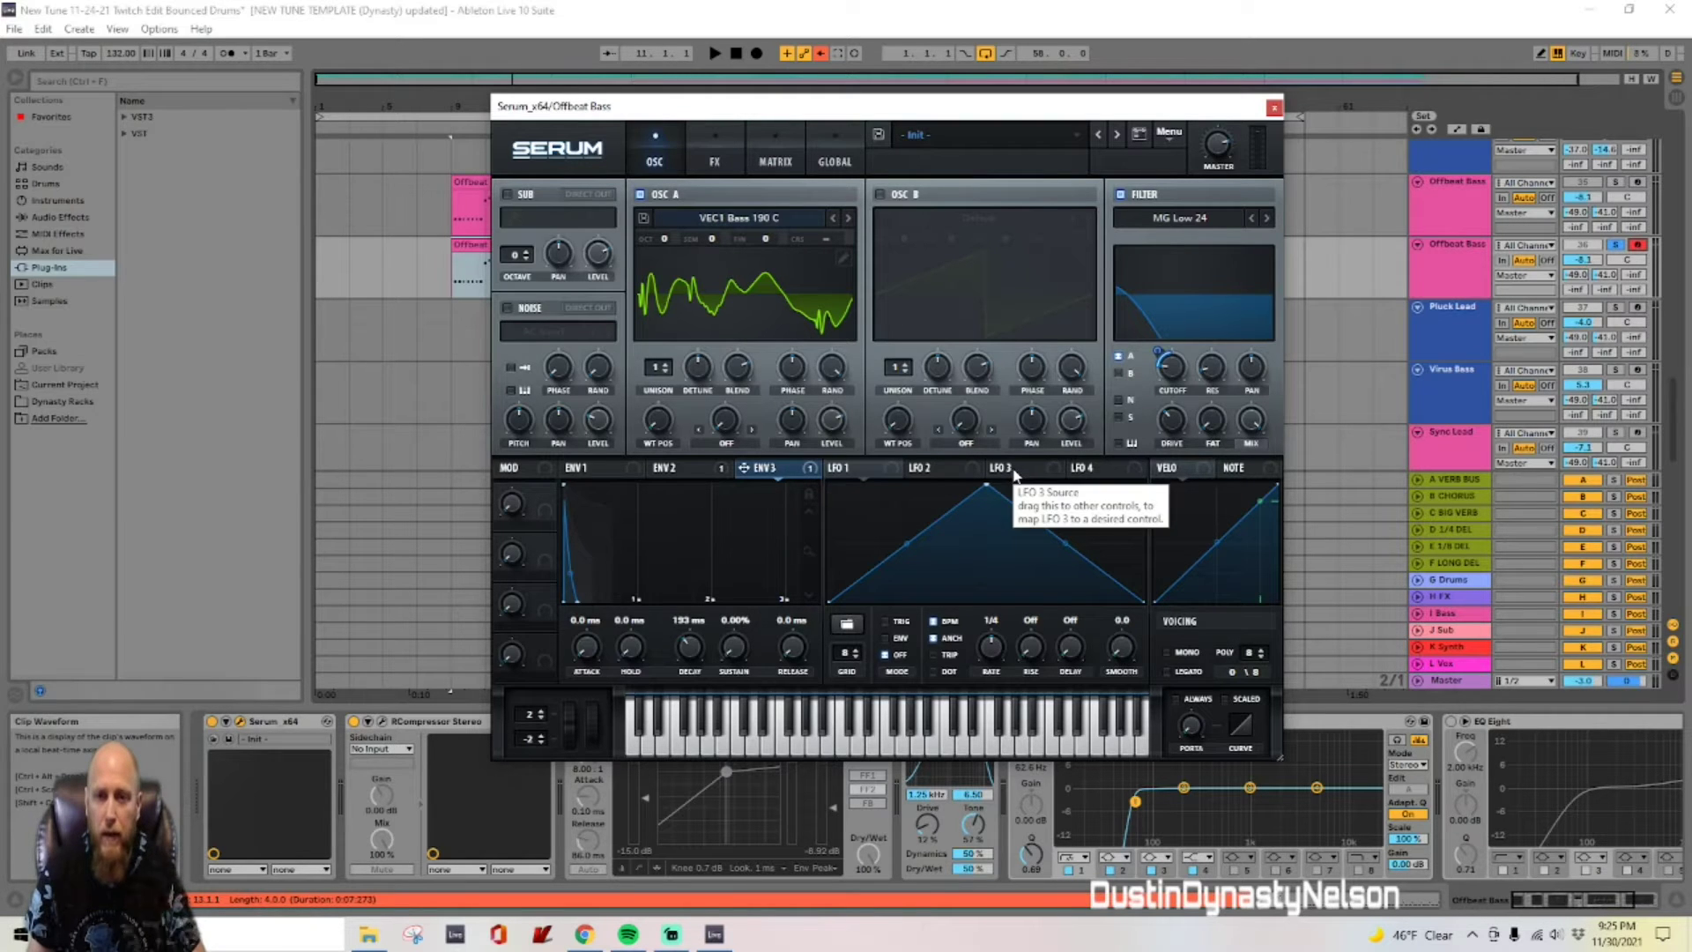
Step: Reshape LFO 1 into a curved decay that starts at full level and reaches zero halfway through the cycle
click(855, 469)
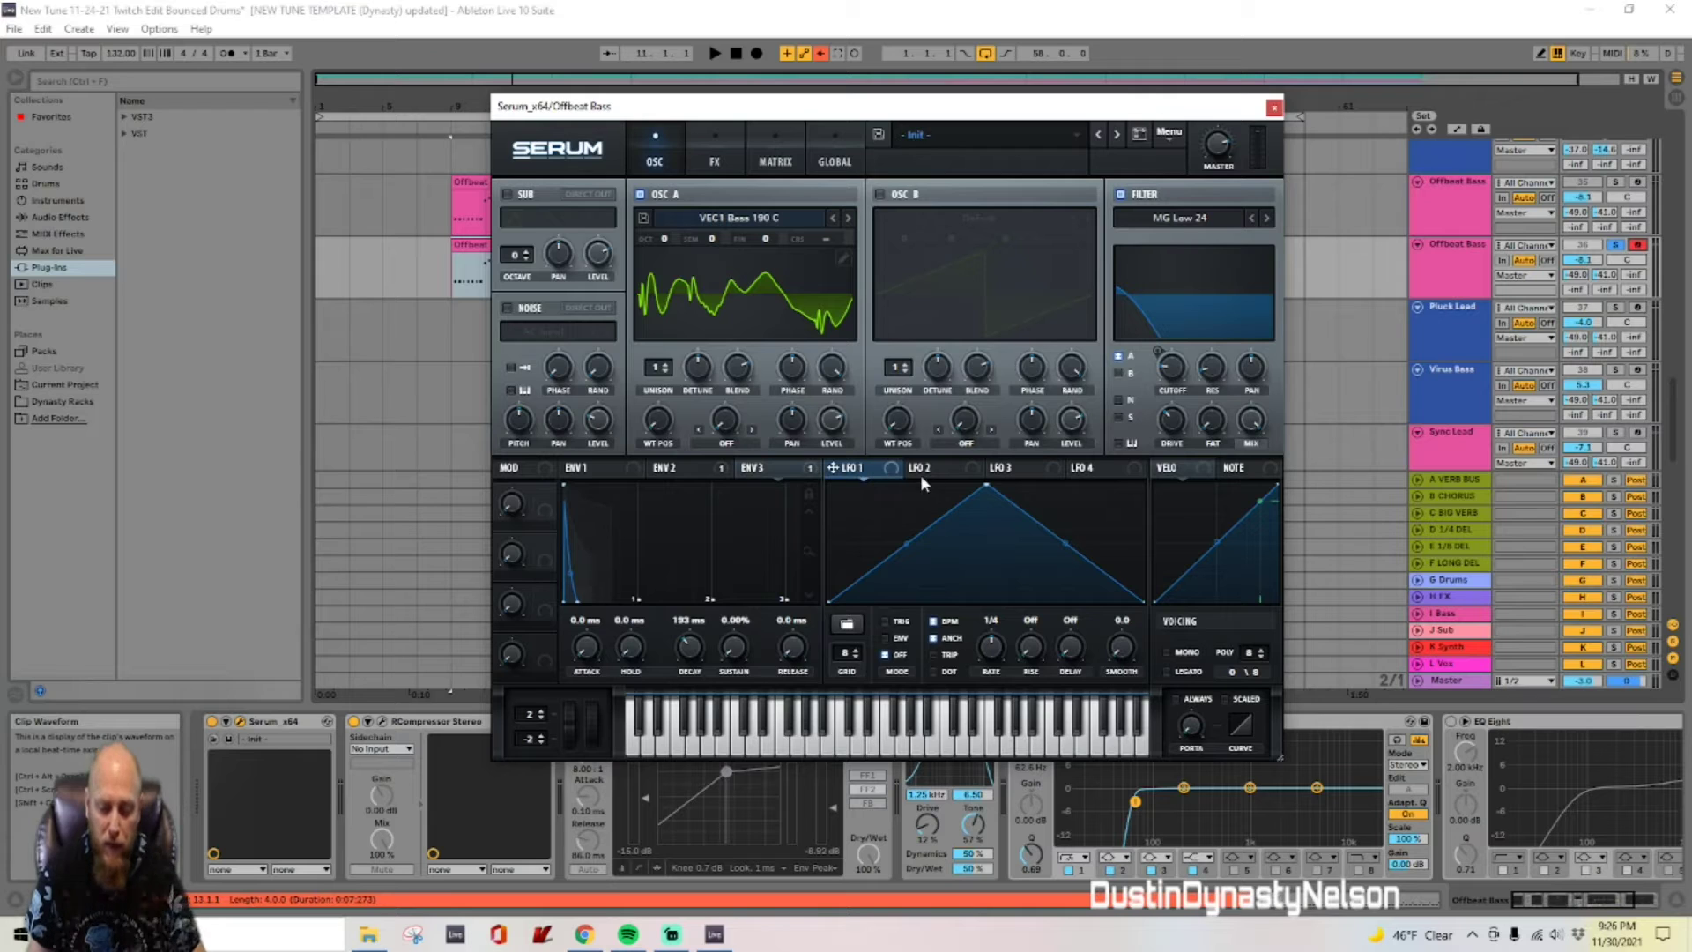
drag(983, 488, 831, 488)
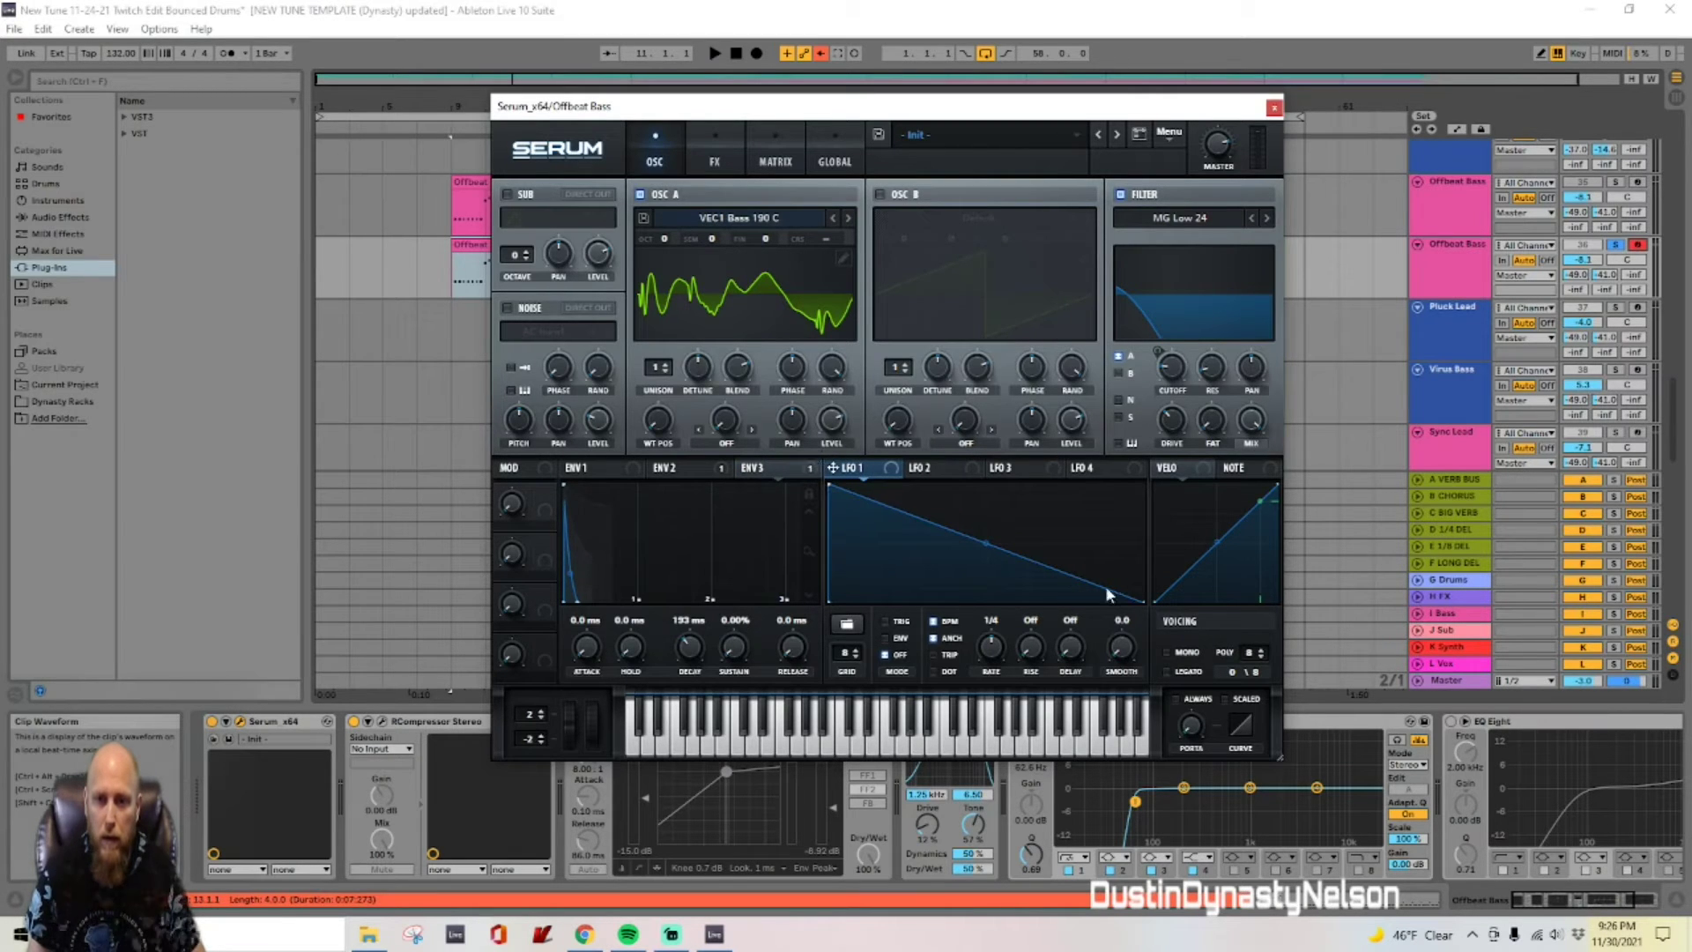
double_click(1032, 564)
drag(1032, 564, 985, 605)
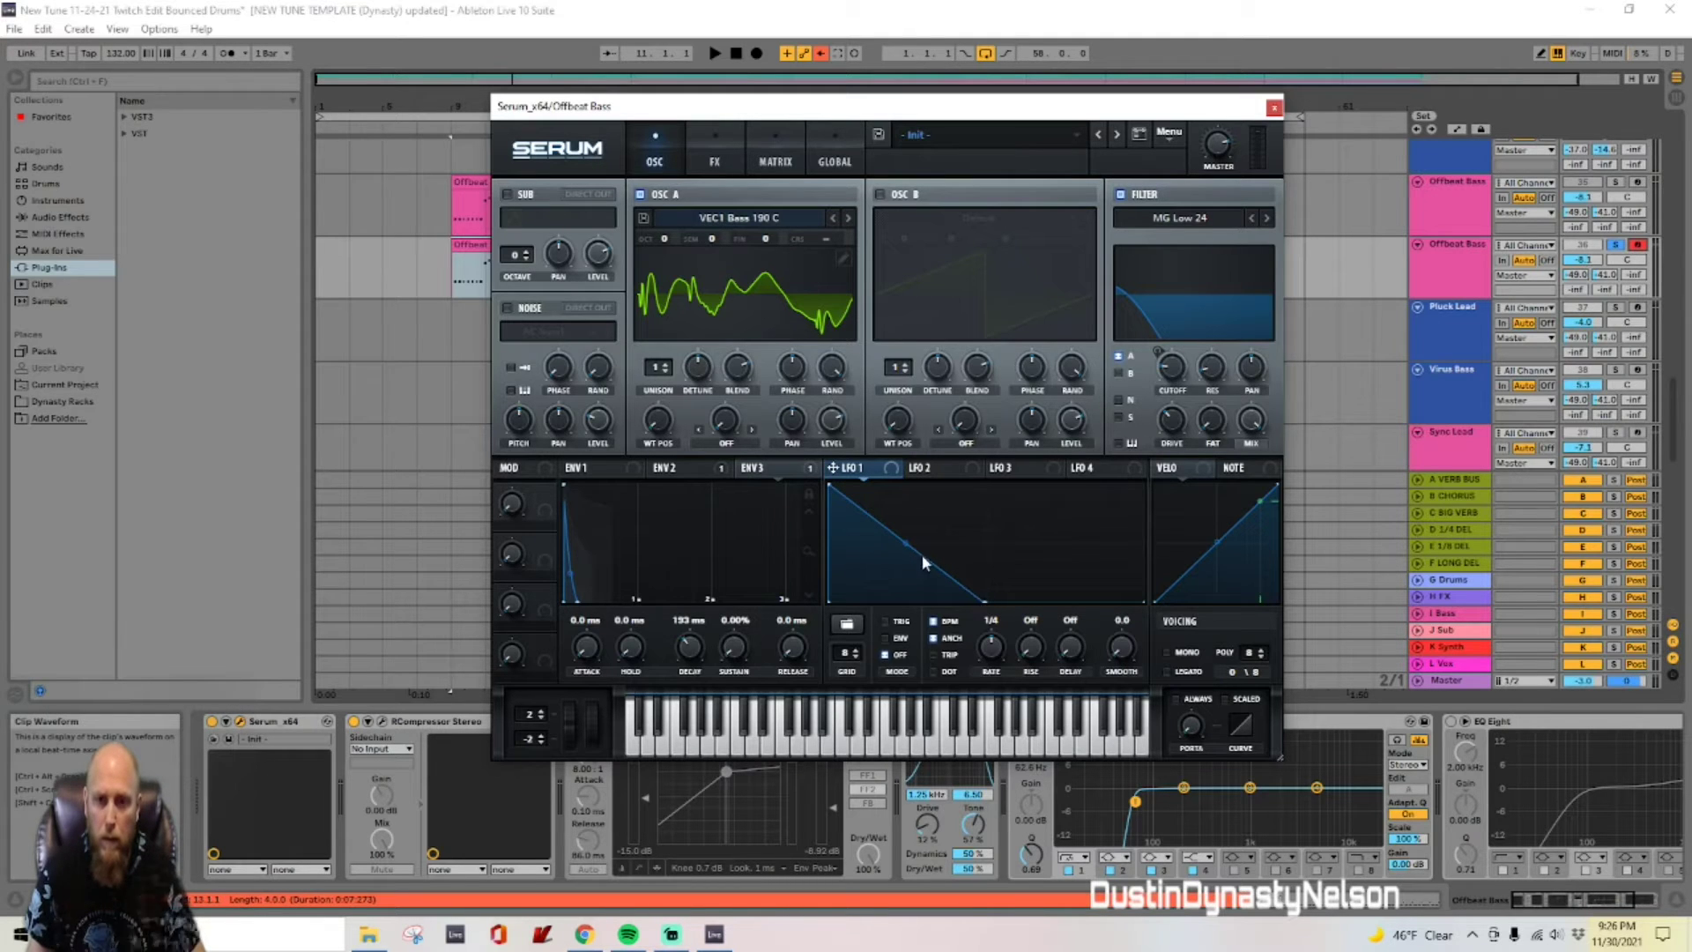
drag(905, 545, 905, 571)
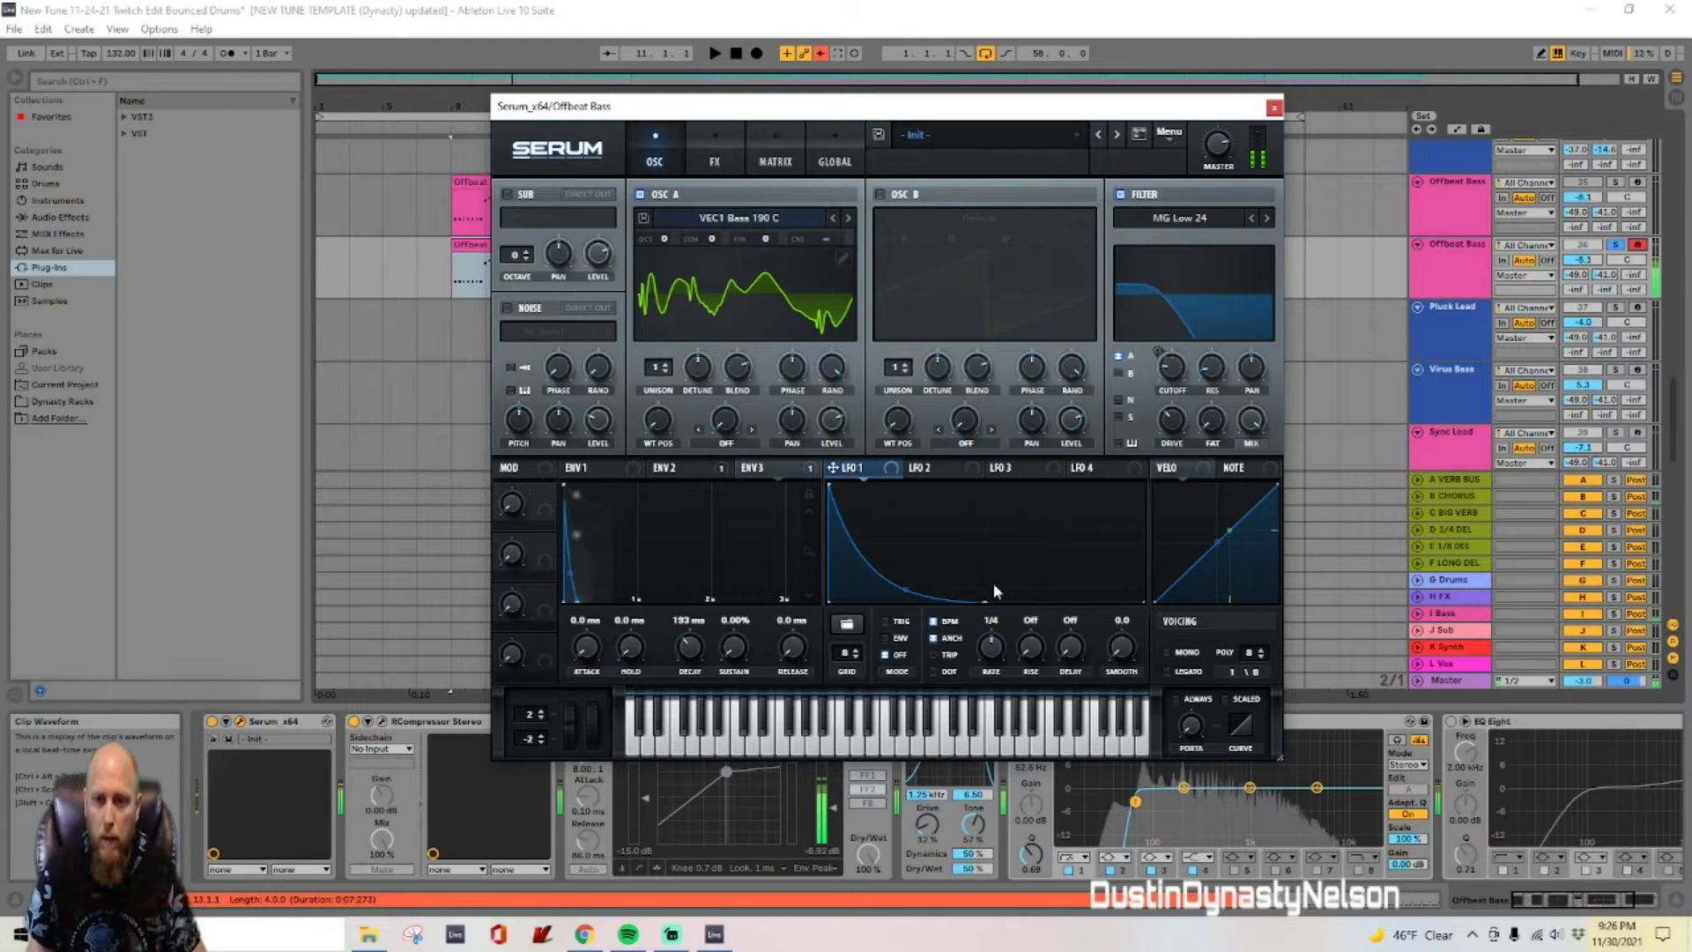
click(948, 469)
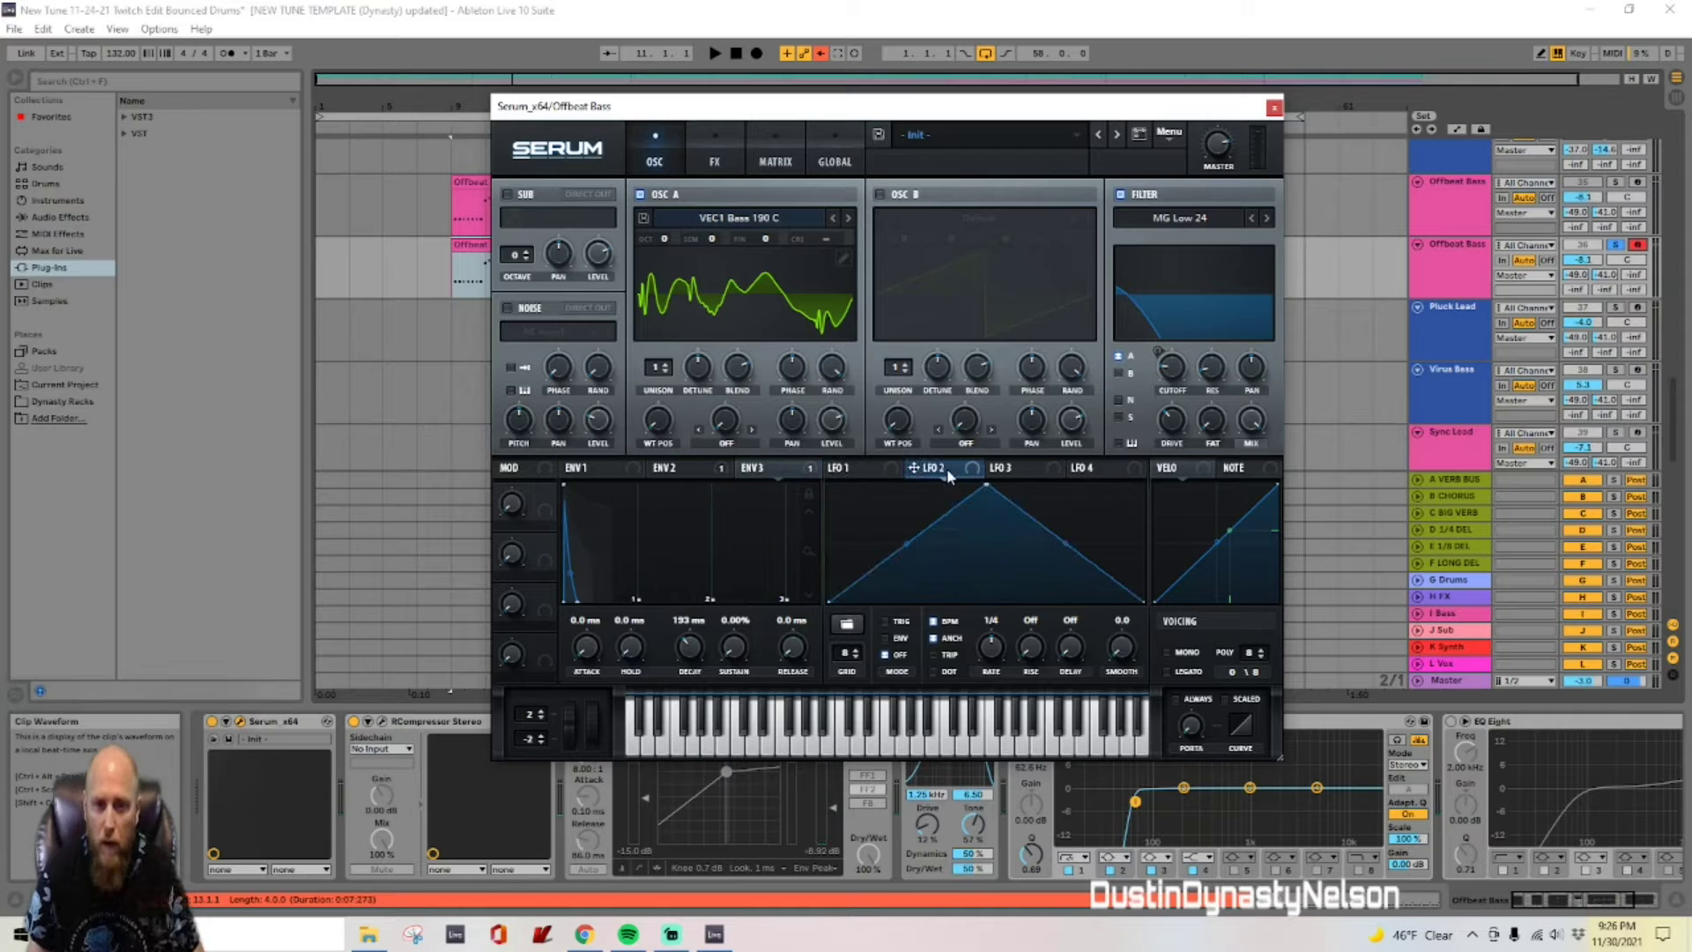
click(857, 468)
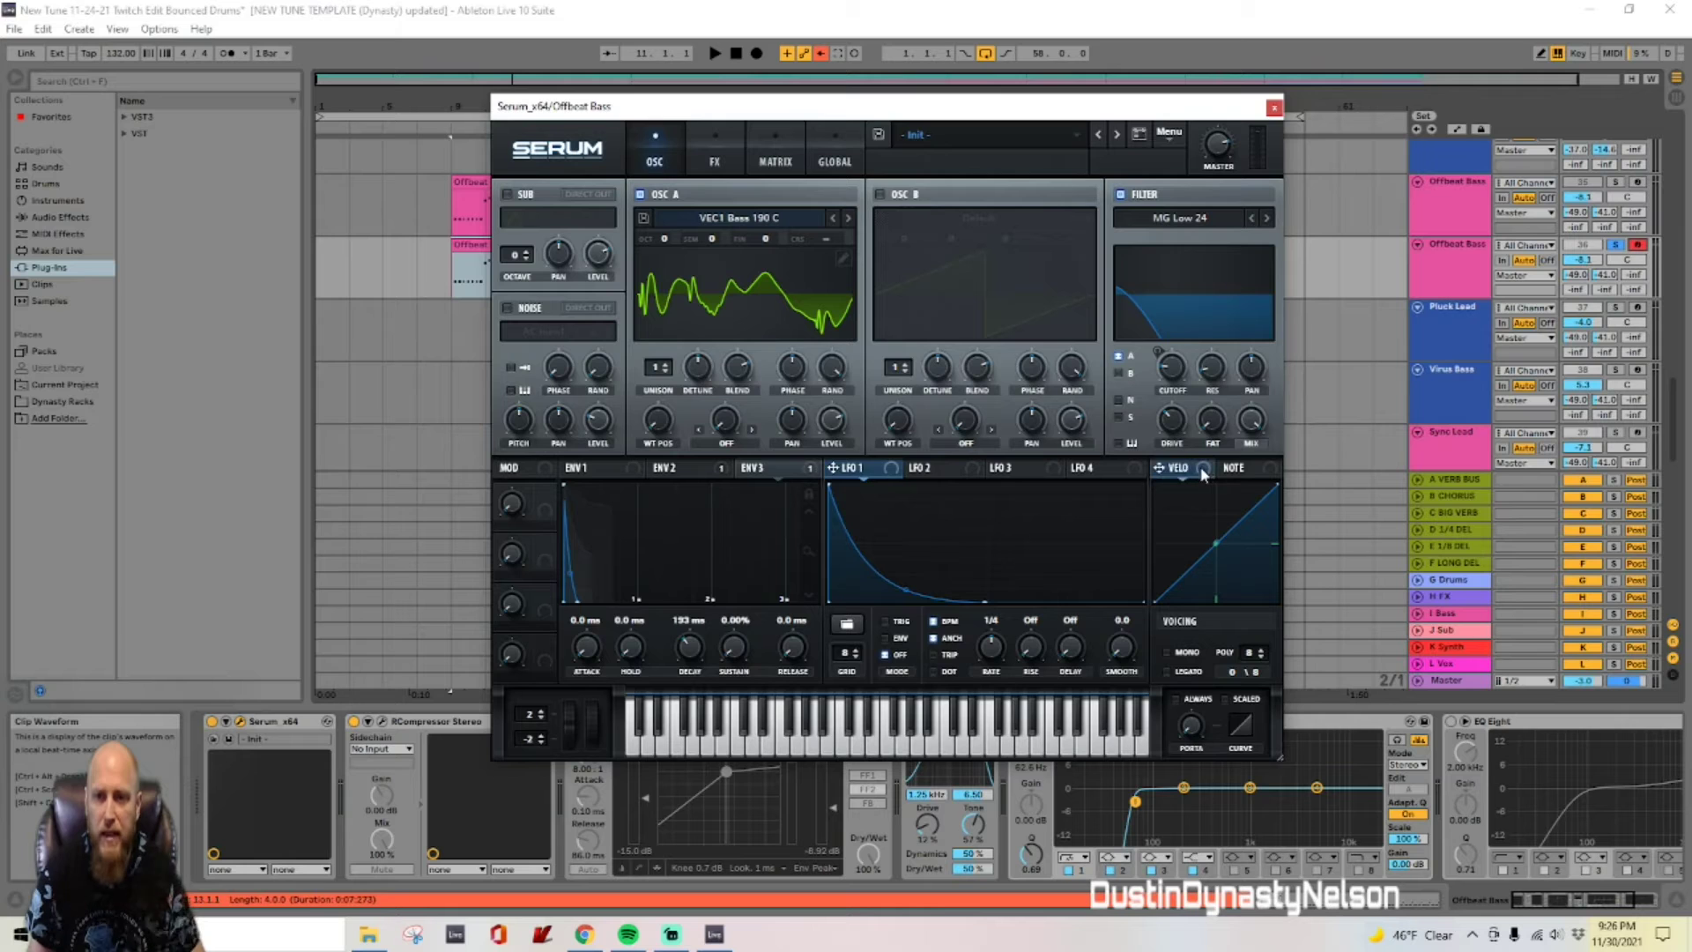
Step: Assign velocity to Oscillator A's level, lower that level to about 21%, and raise the velocity modulation depth
drag(1014, 430, 834, 423)
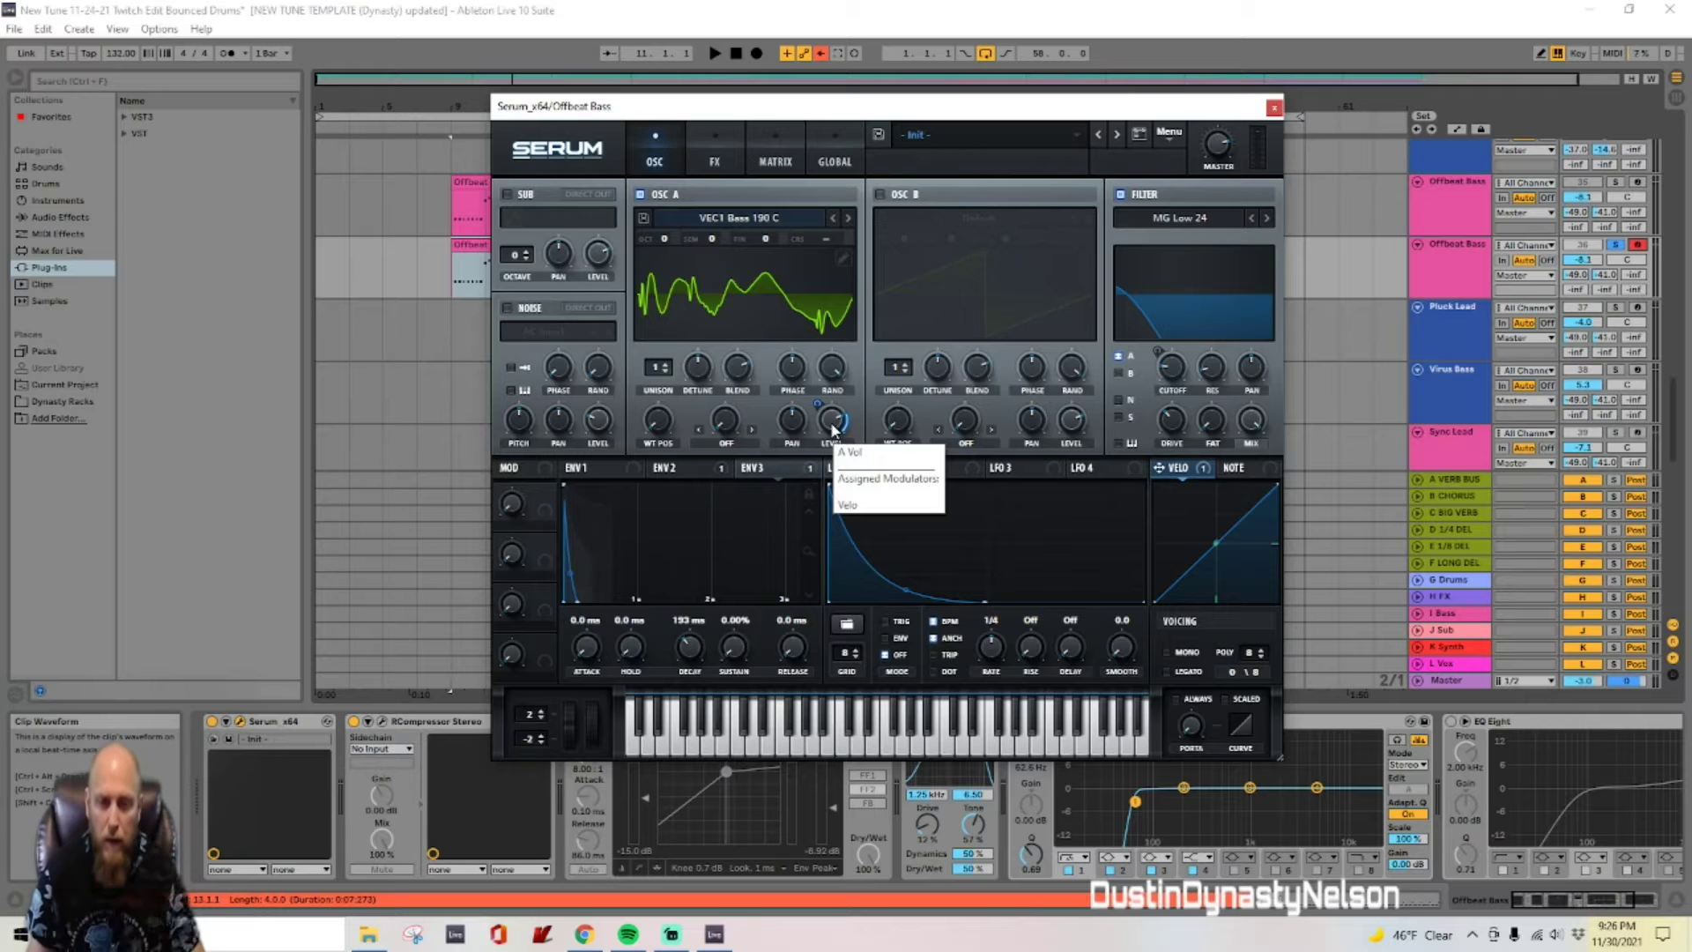
drag(834, 430, 832, 501)
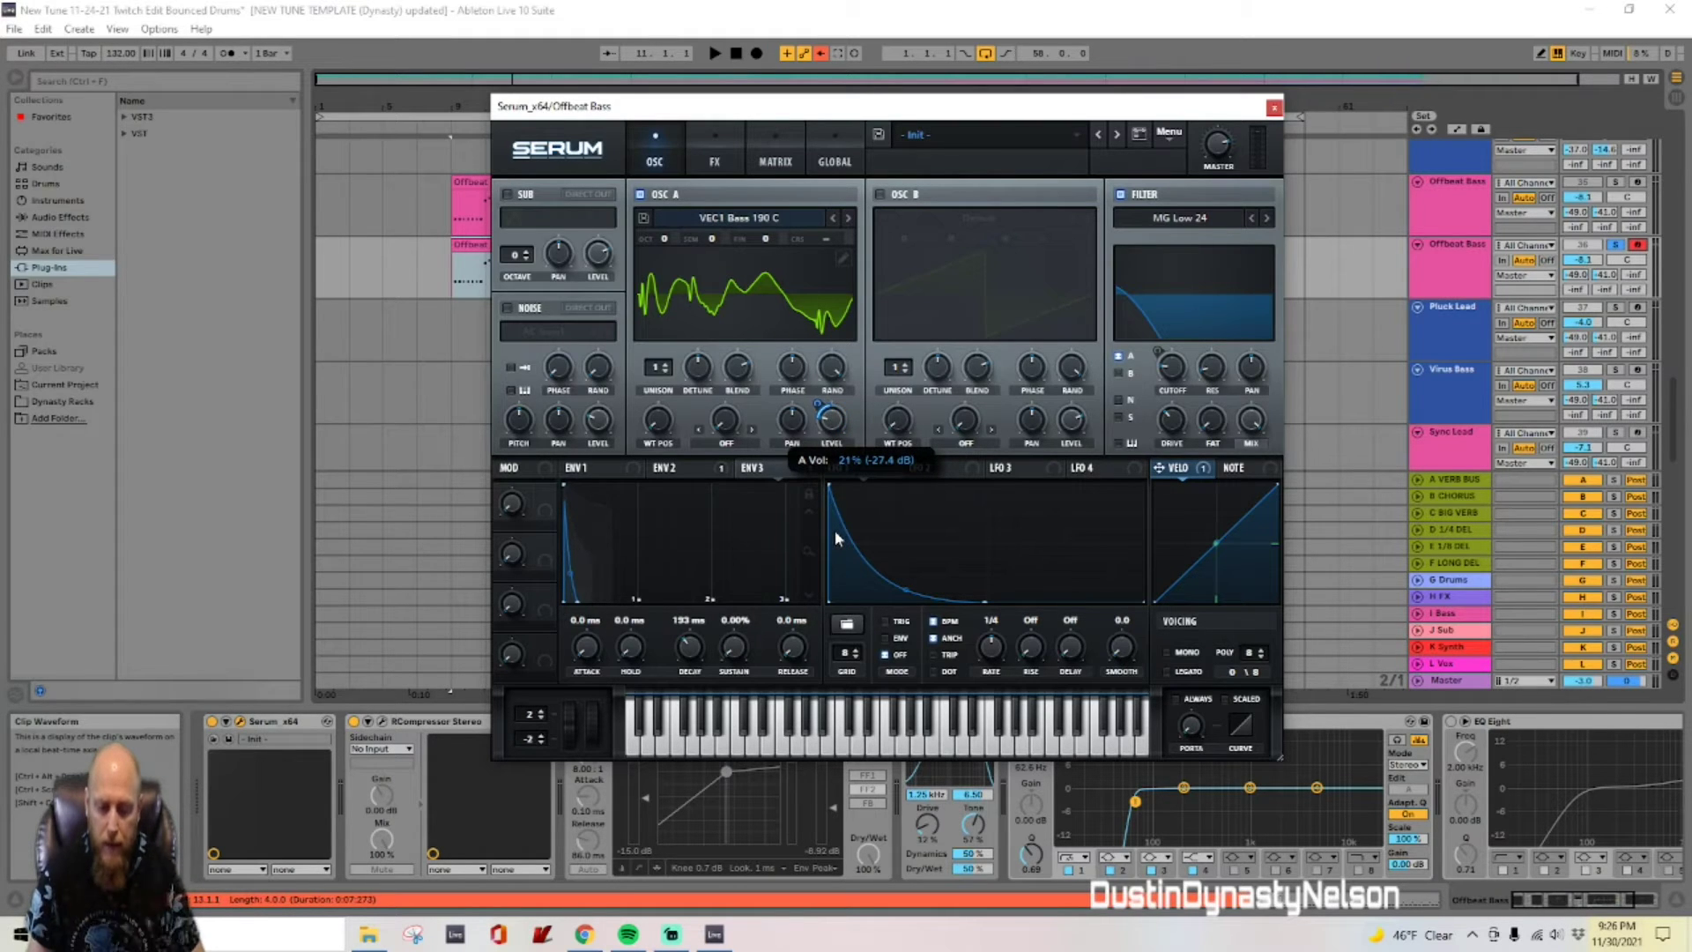
drag(818, 405, 818, 330)
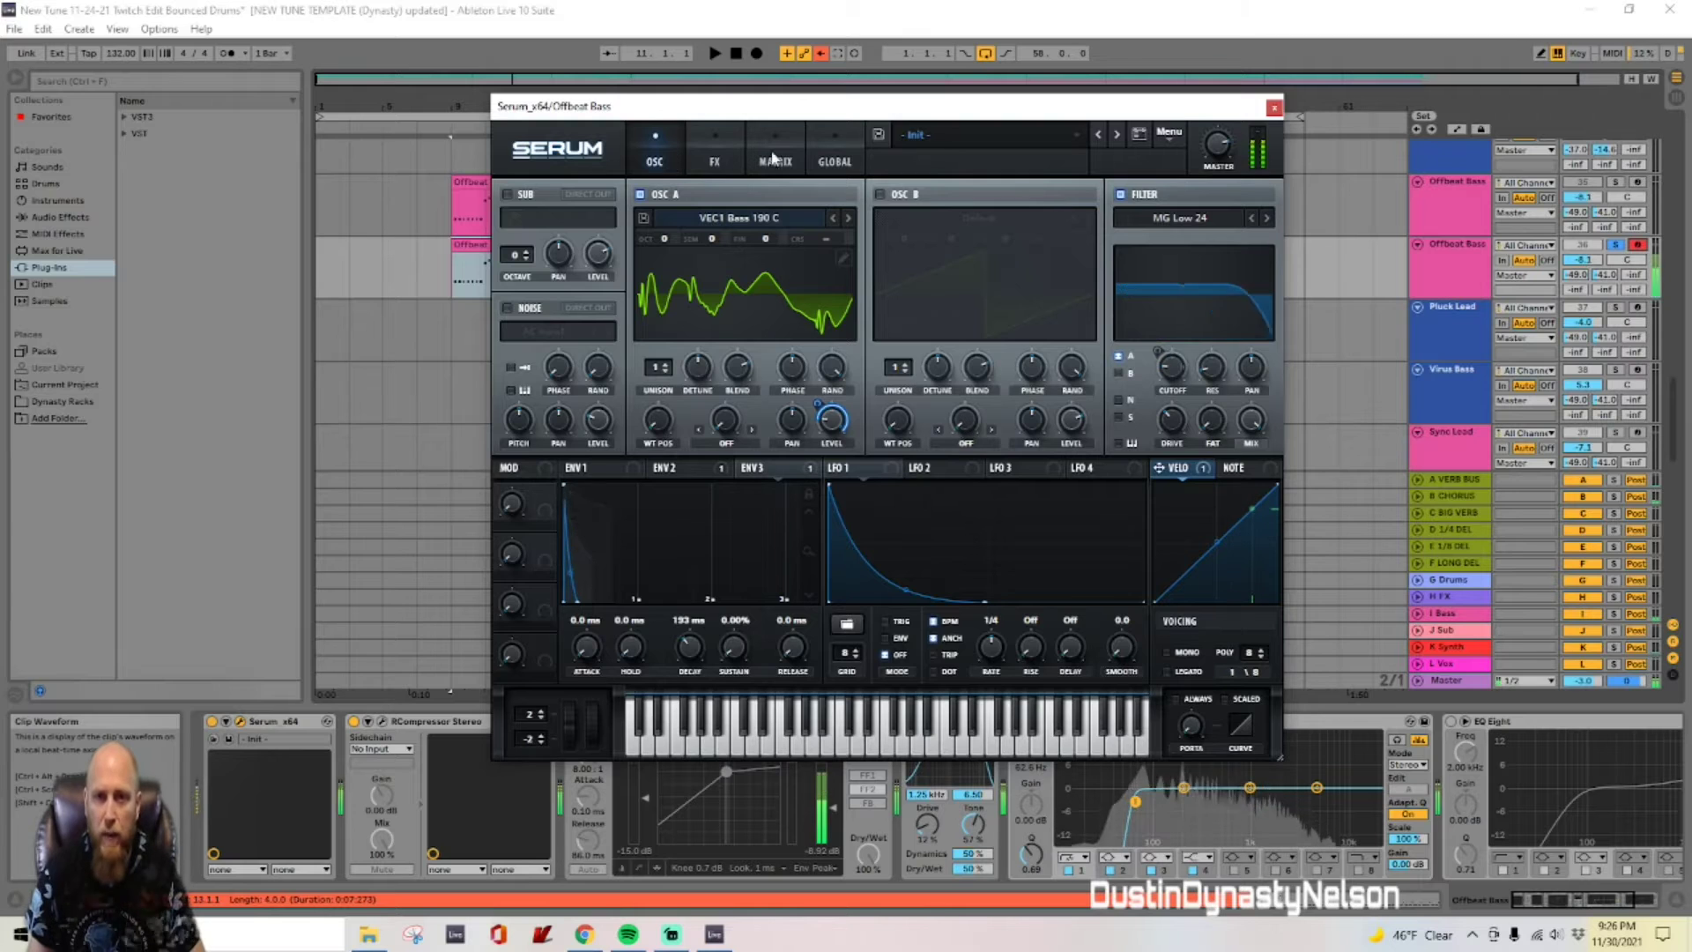
Step: Enable the Distortion effect and set its type to Sine Shaper
click(715, 160)
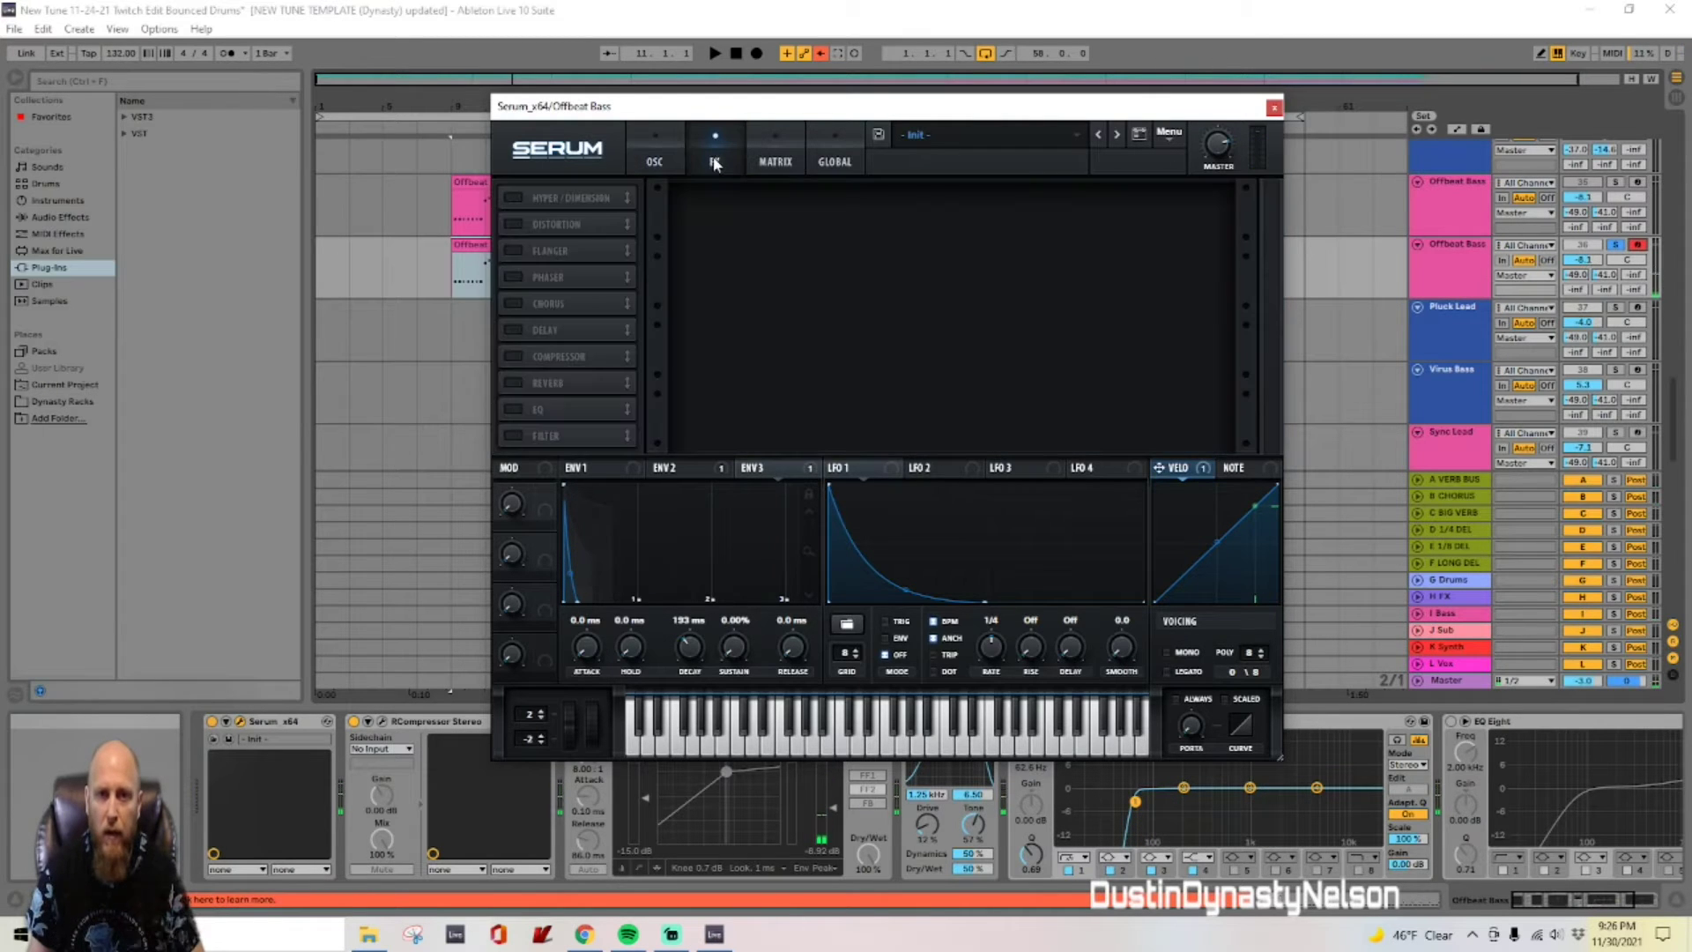
click(779, 156)
click(721, 157)
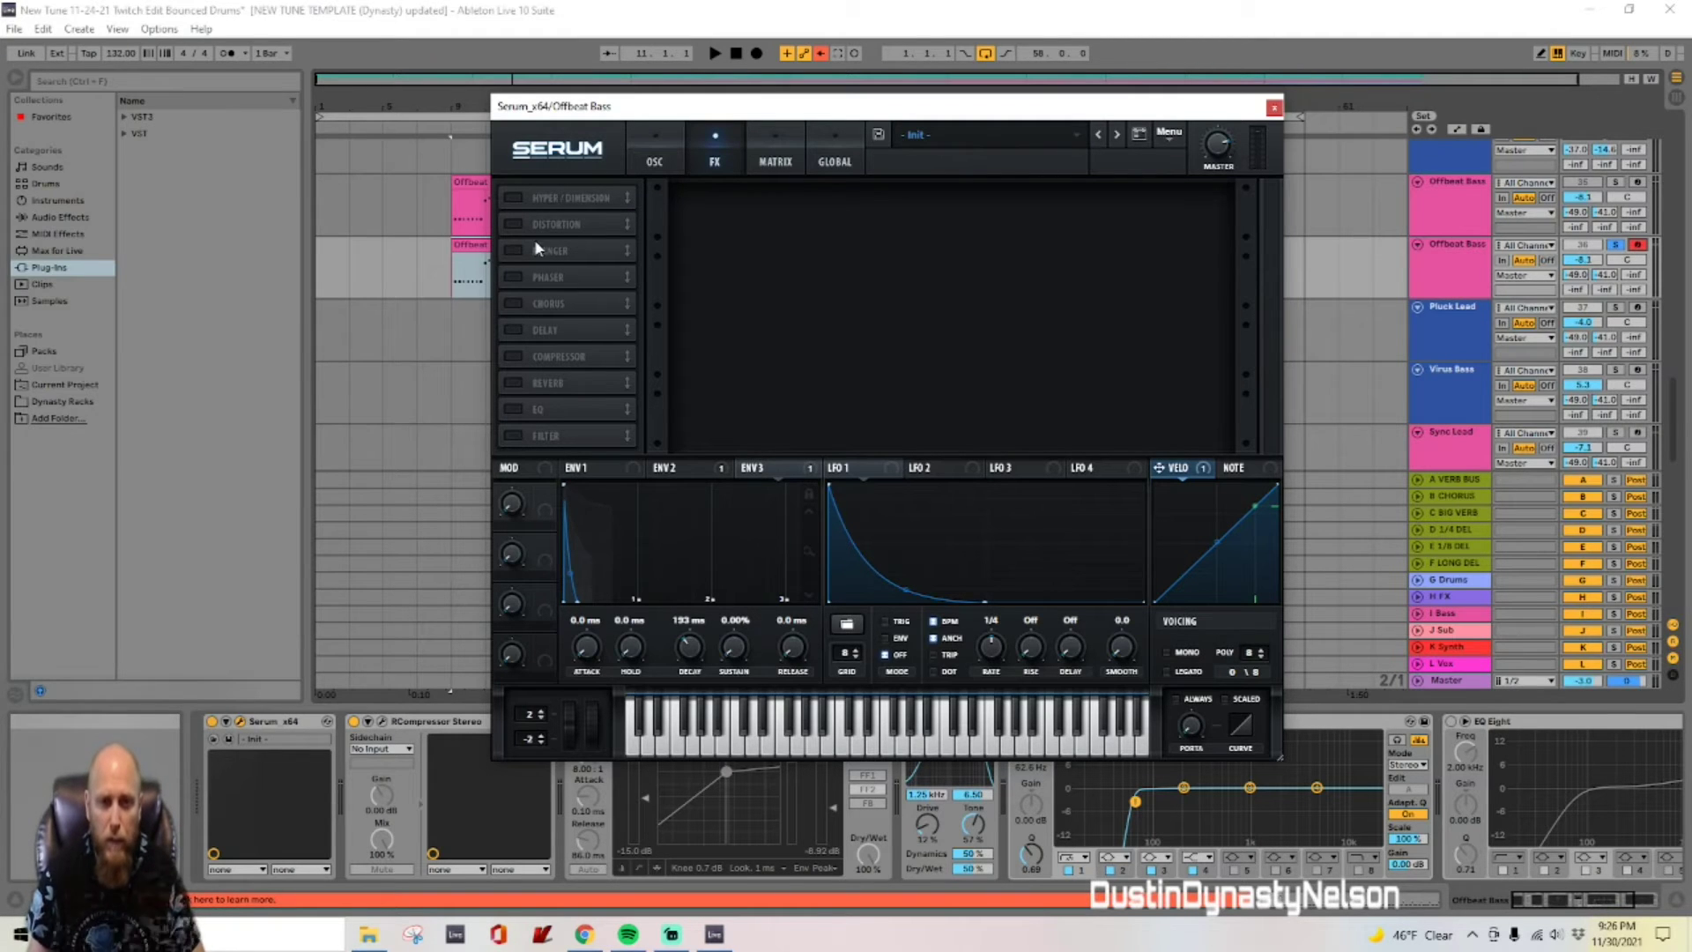
click(513, 225)
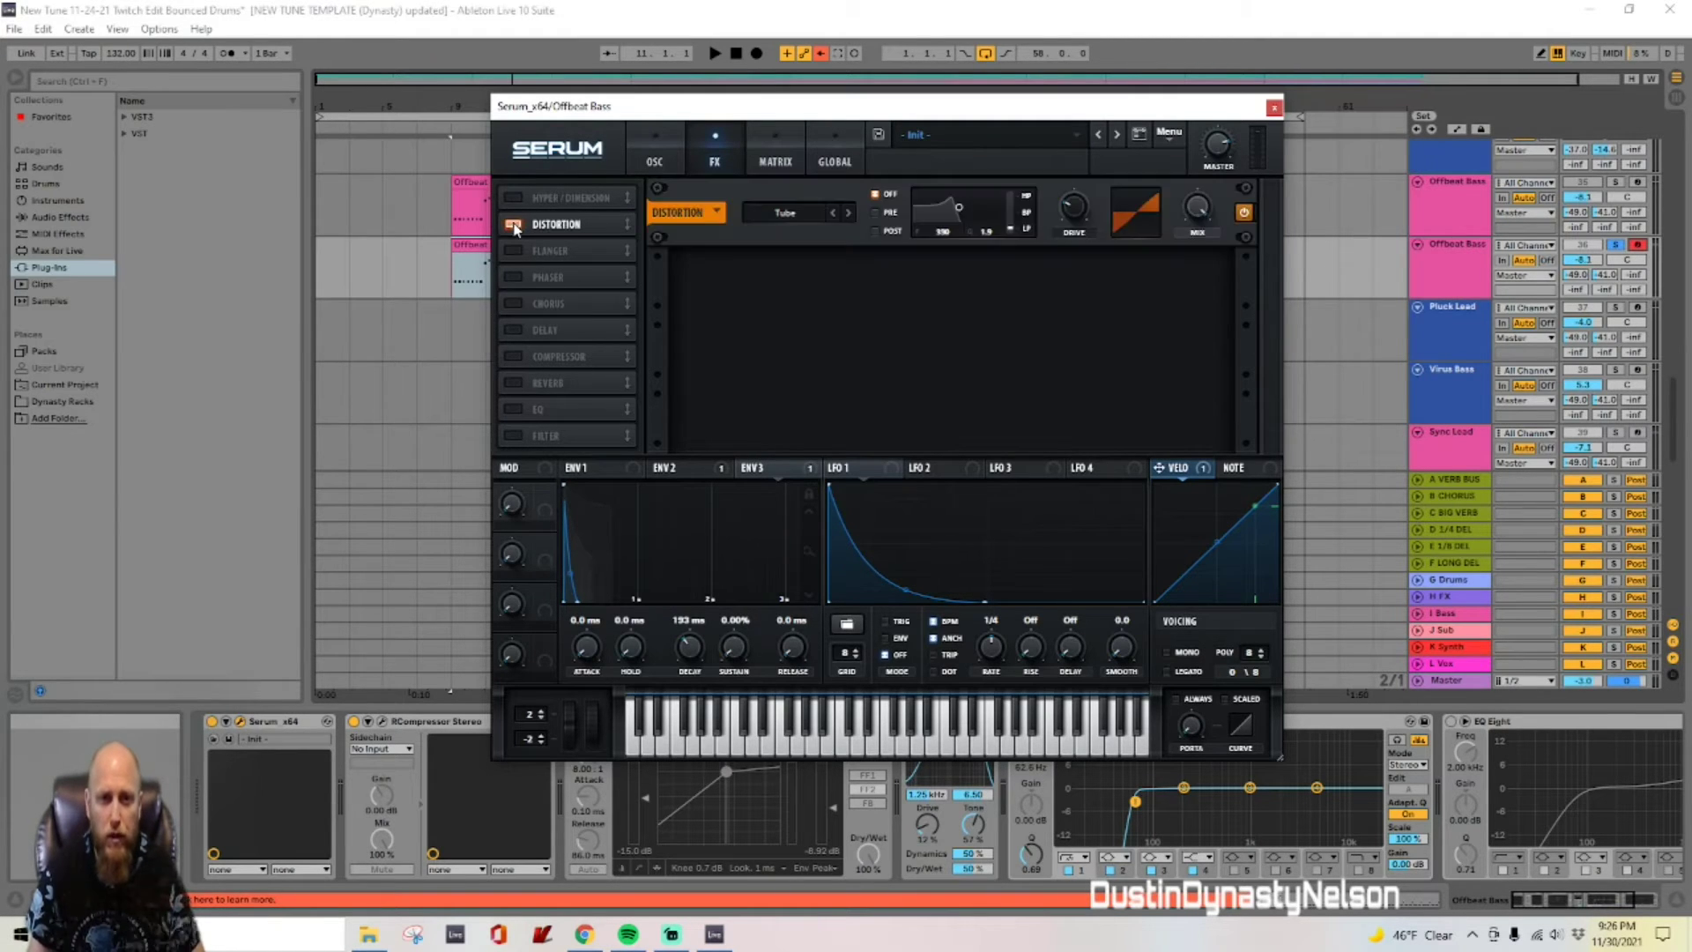
click(766, 219)
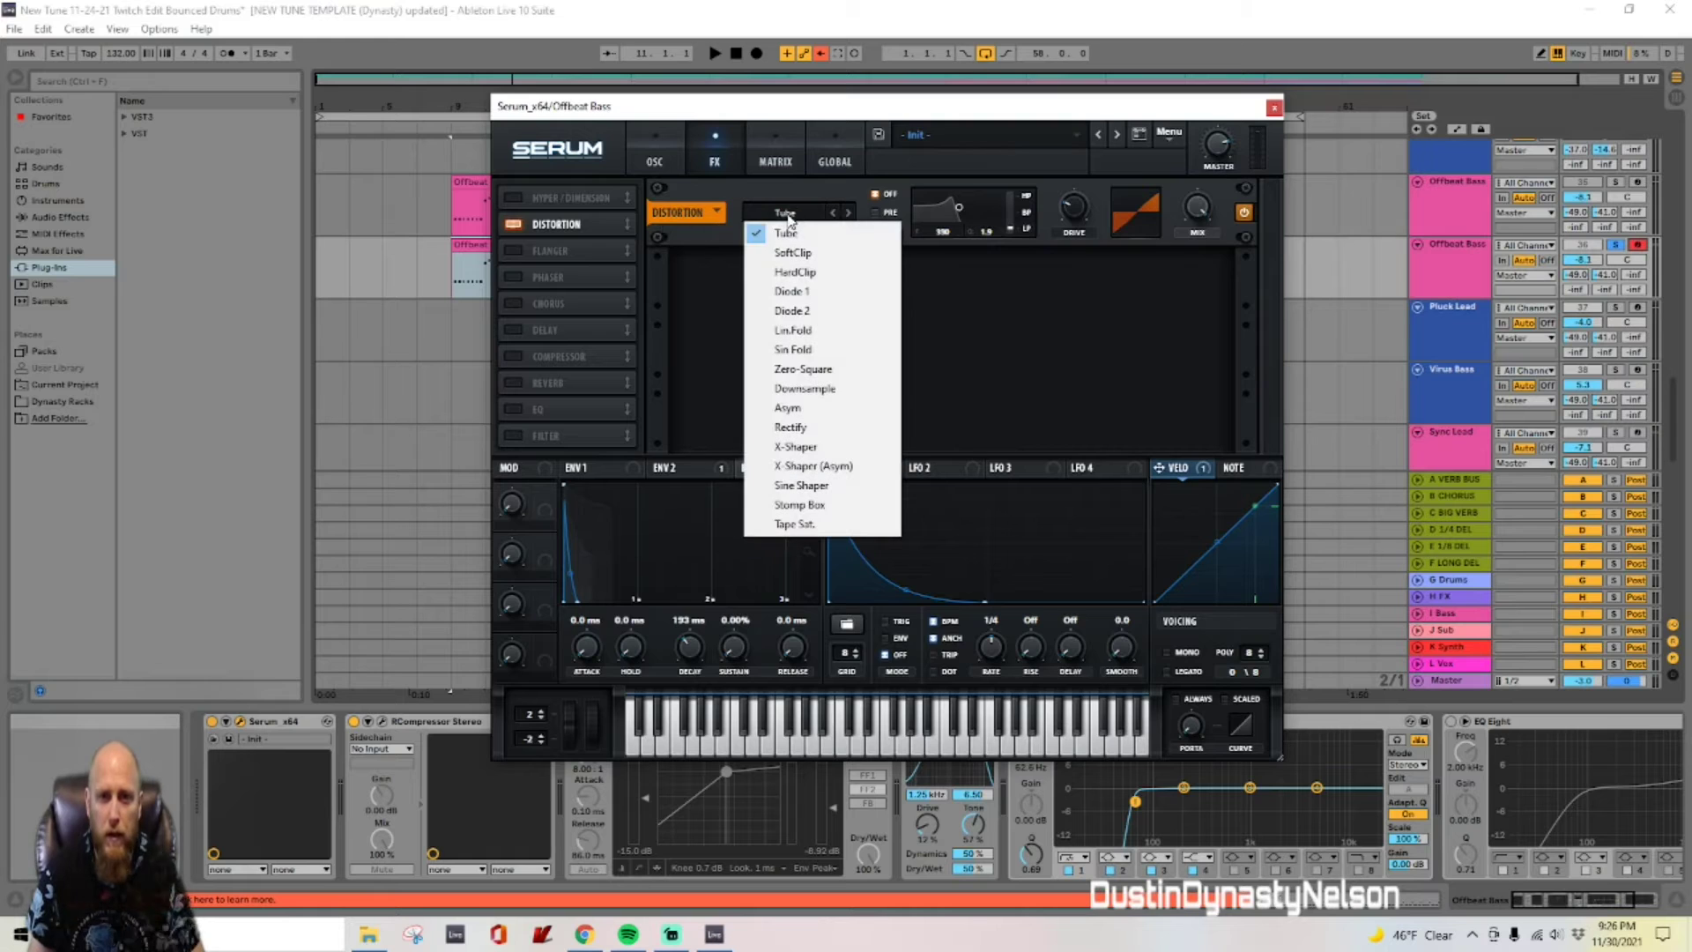
click(811, 486)
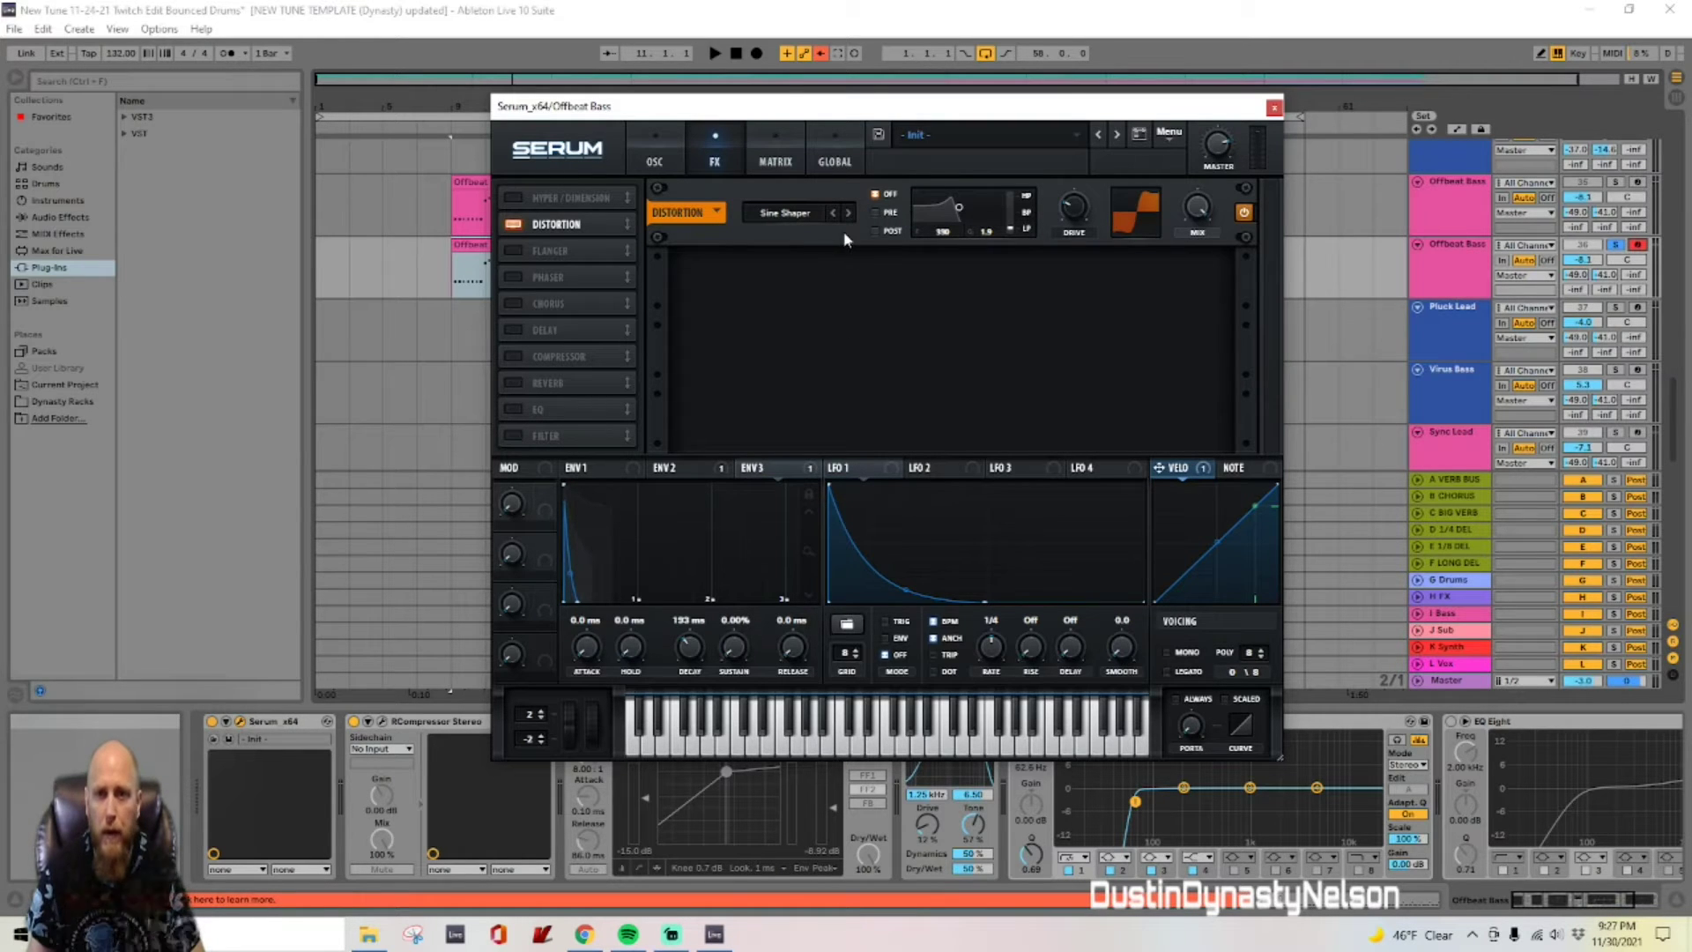
Step: Set the distortion's filter to Pre, with its frequency at about 385 Hz and its Q at 2.9
click(878, 214)
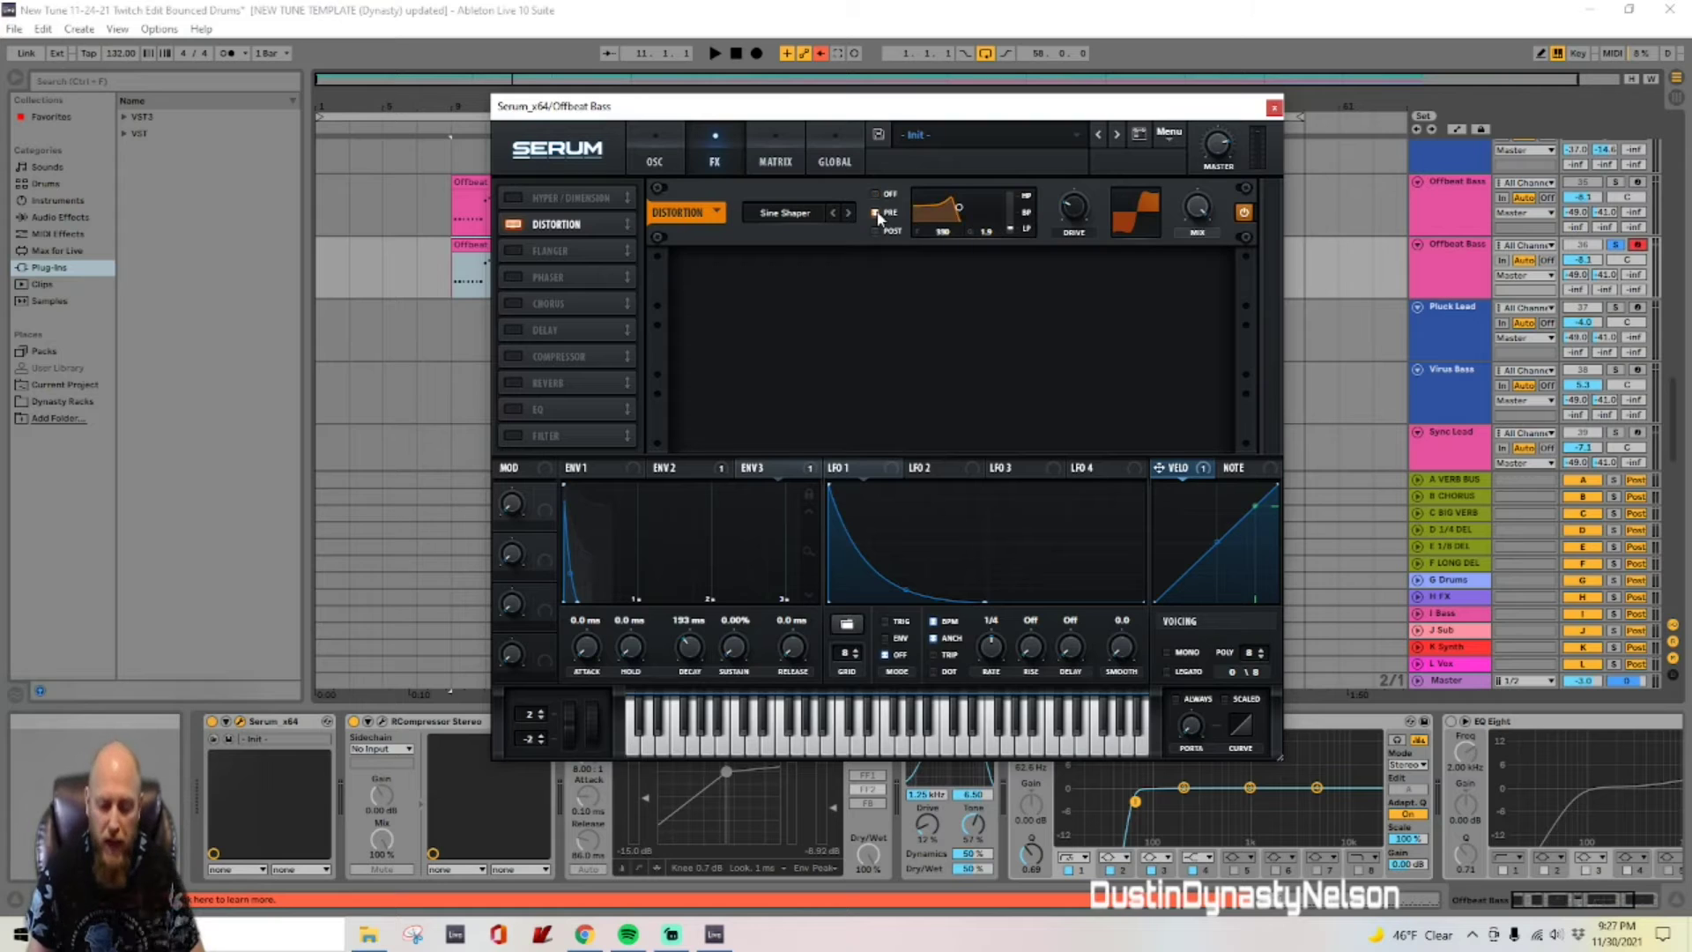
double_click(944, 233)
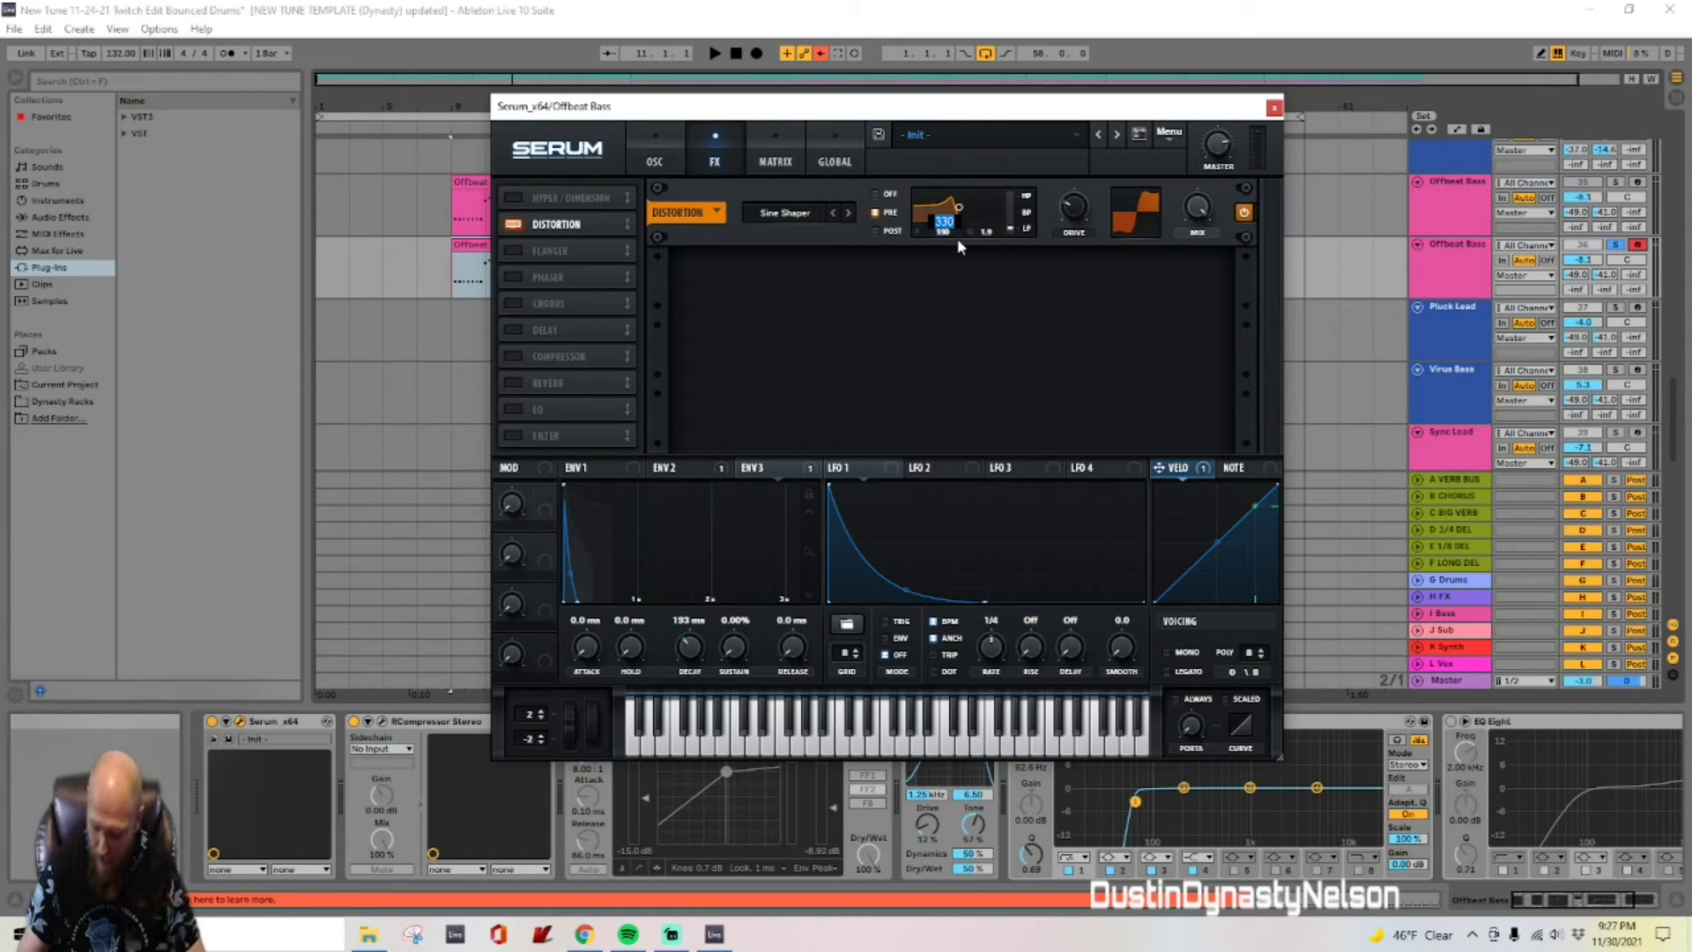
text(386)
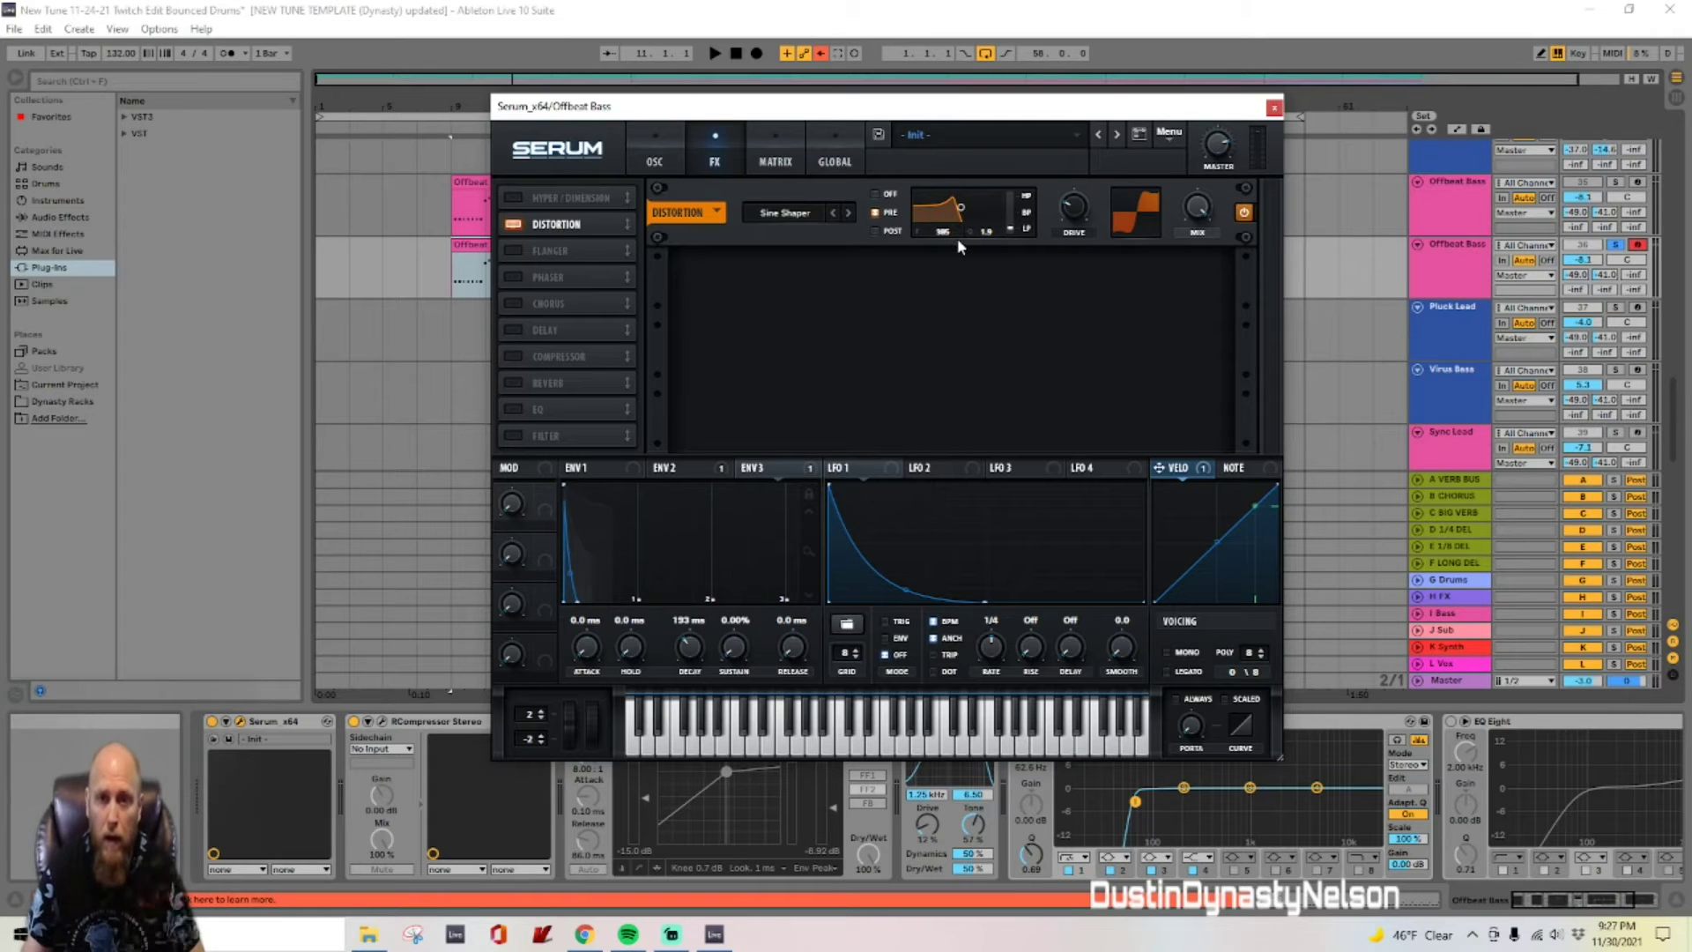
double_click(988, 232)
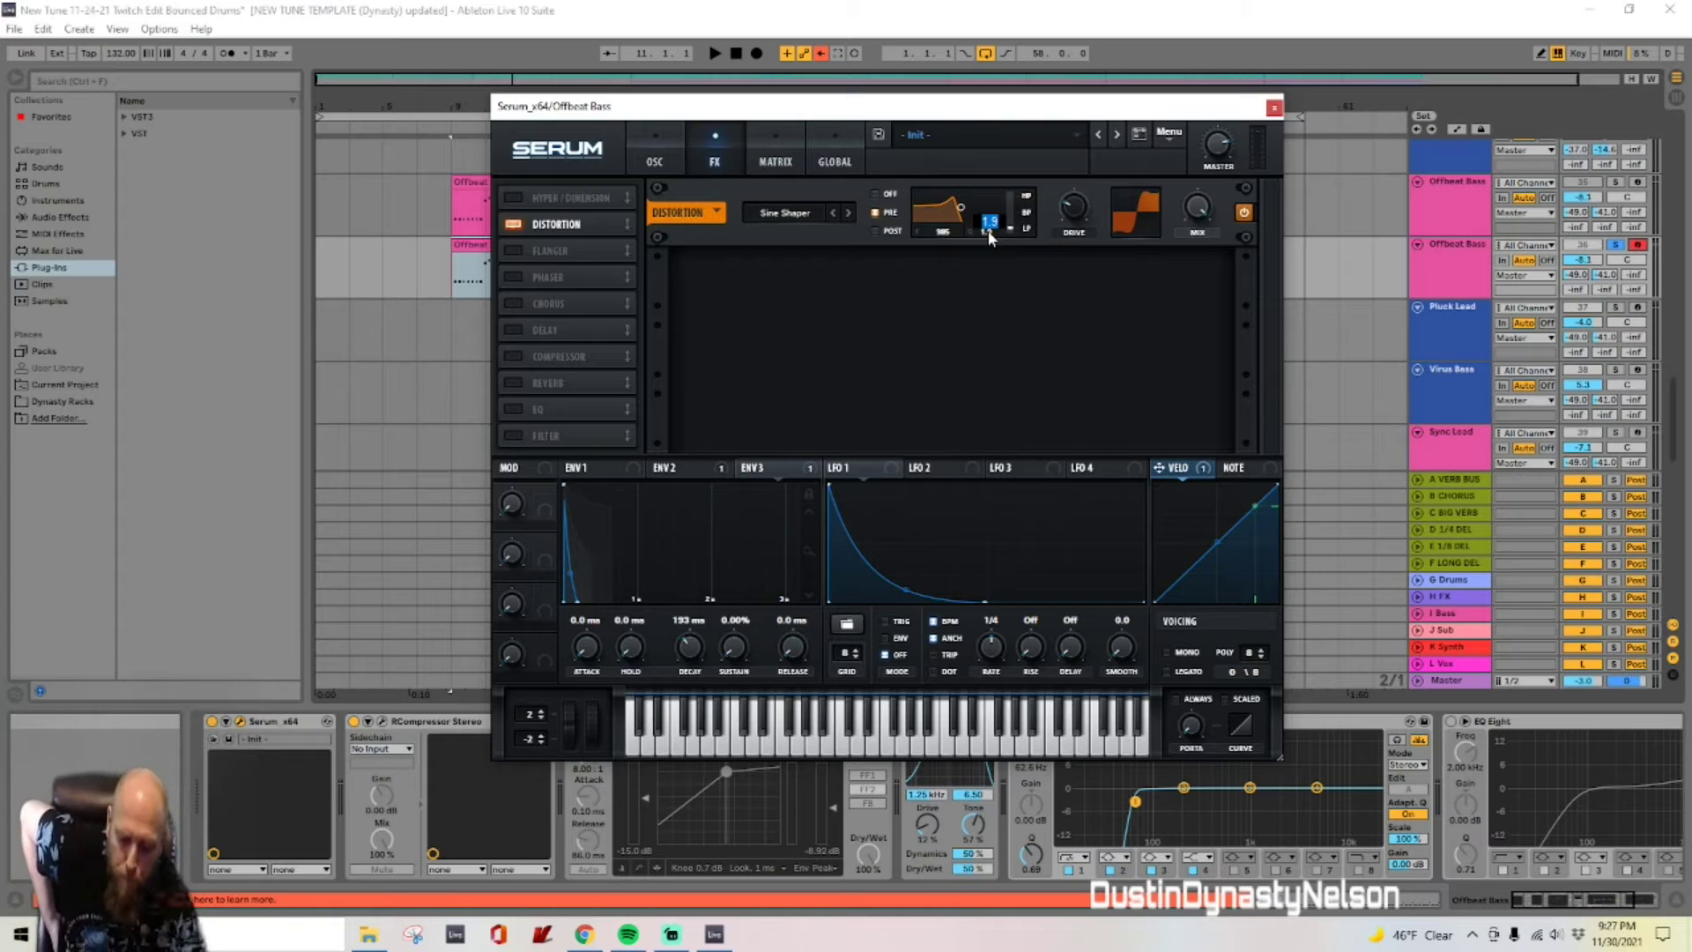
text(2.2)
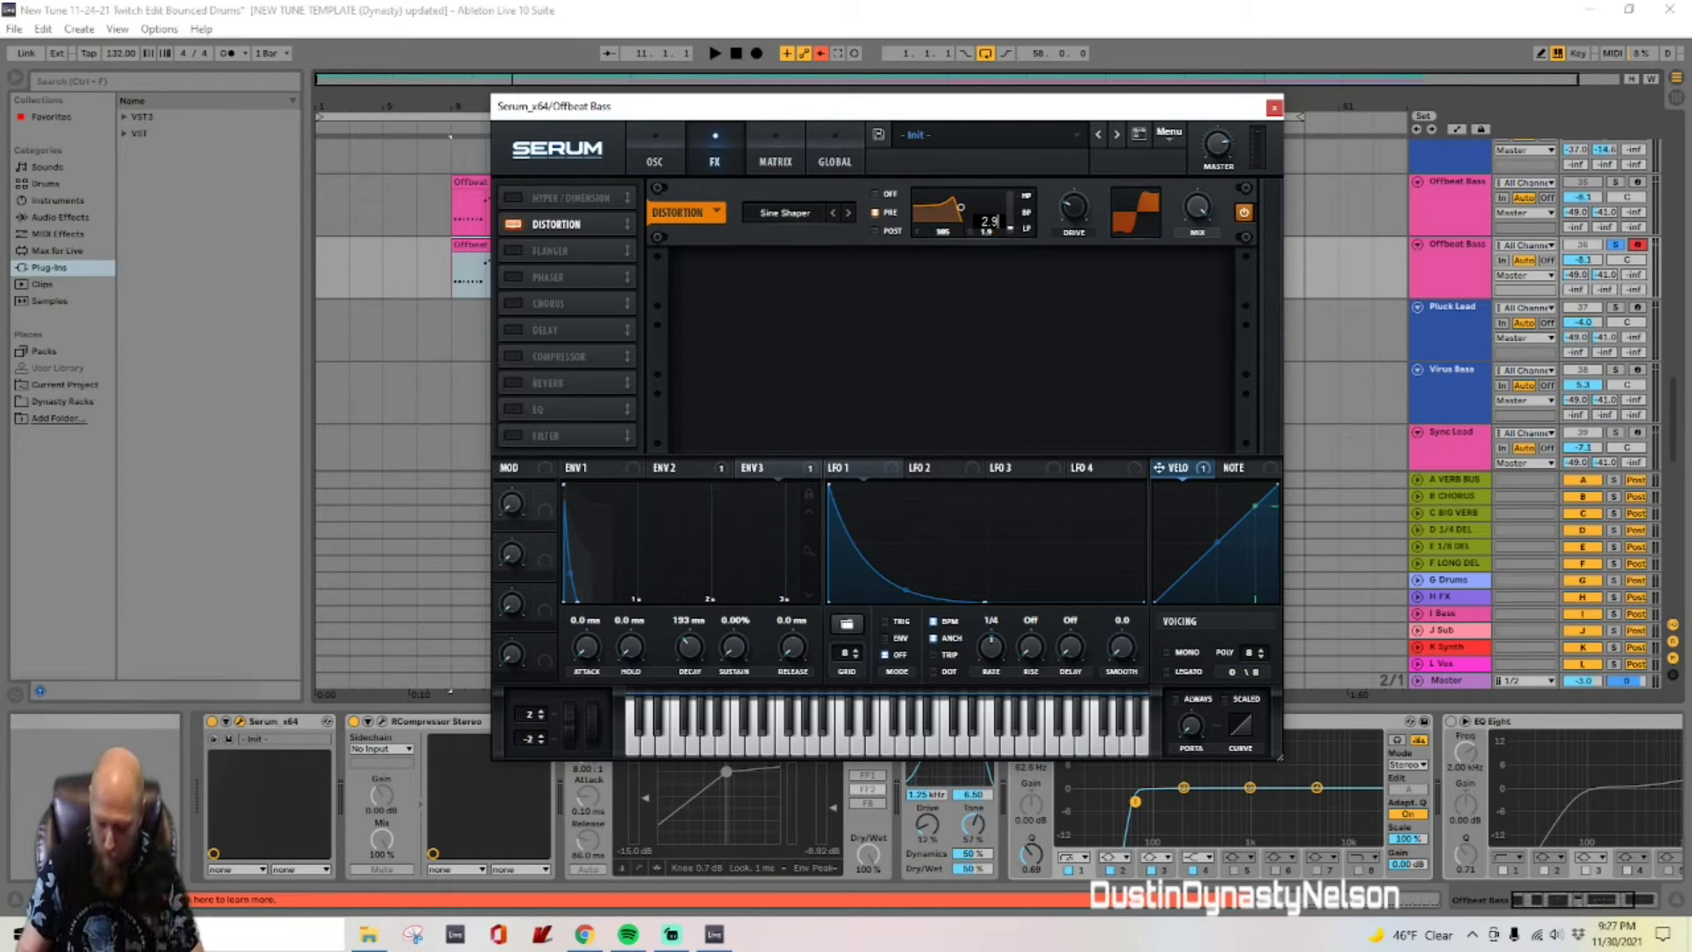
Step: Morph the distortion's filter to roughly band-pass, fine-tune its drive, and reduce the distortion's mix
key(Return)
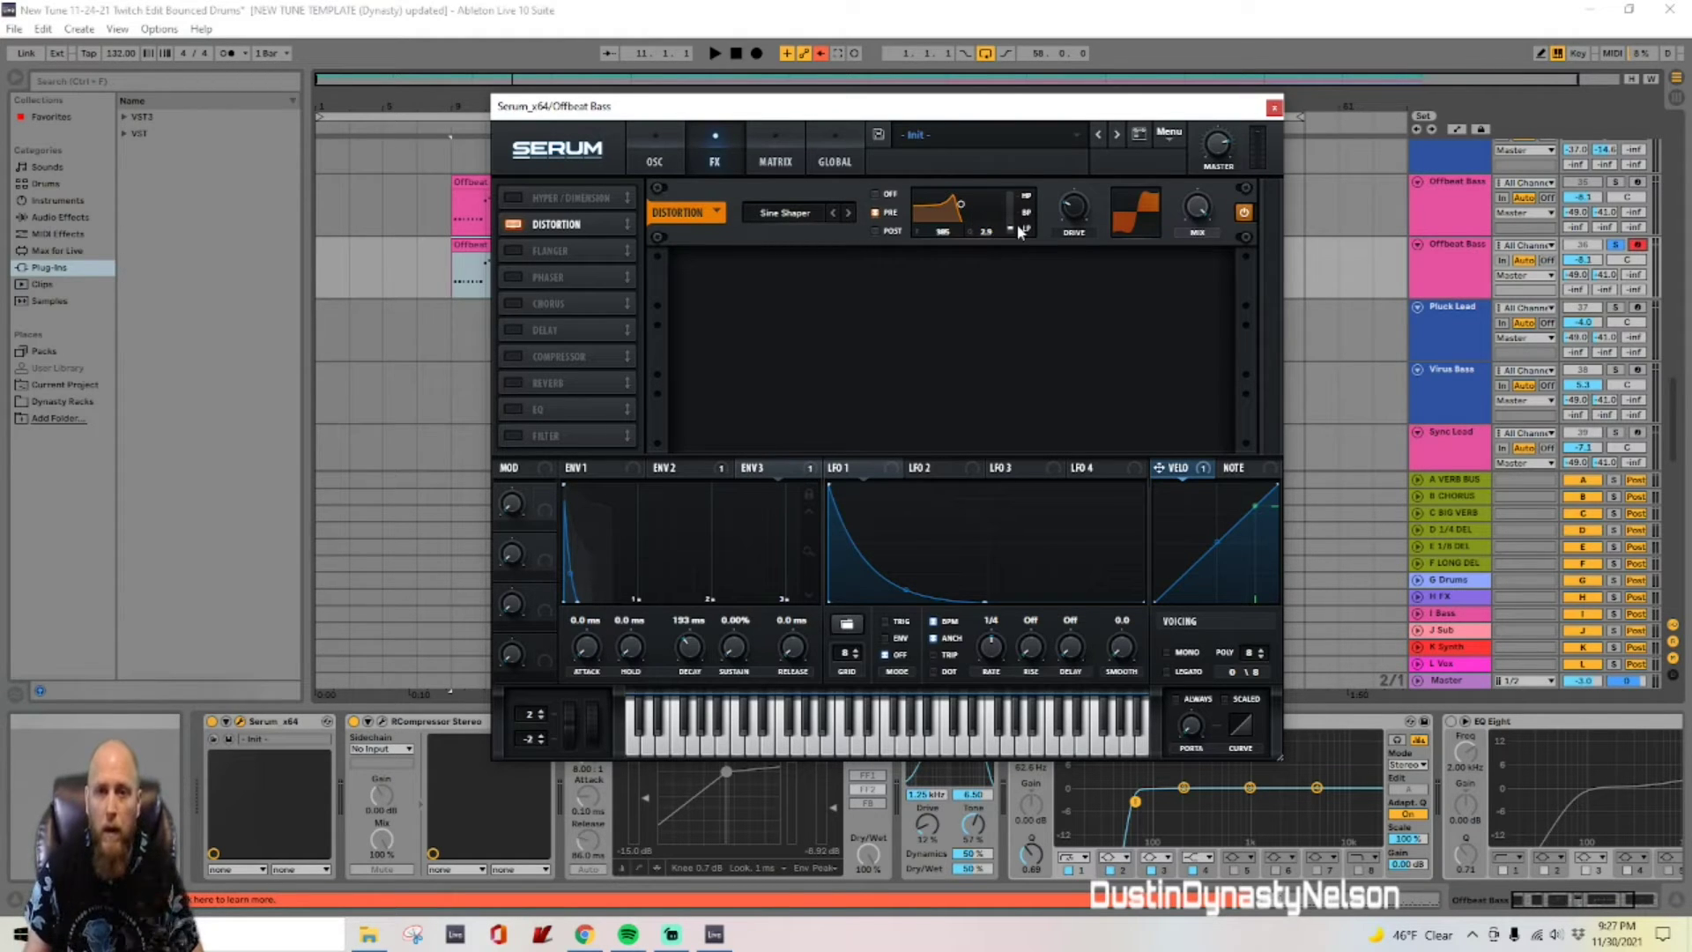
drag(1020, 229, 1032, 111)
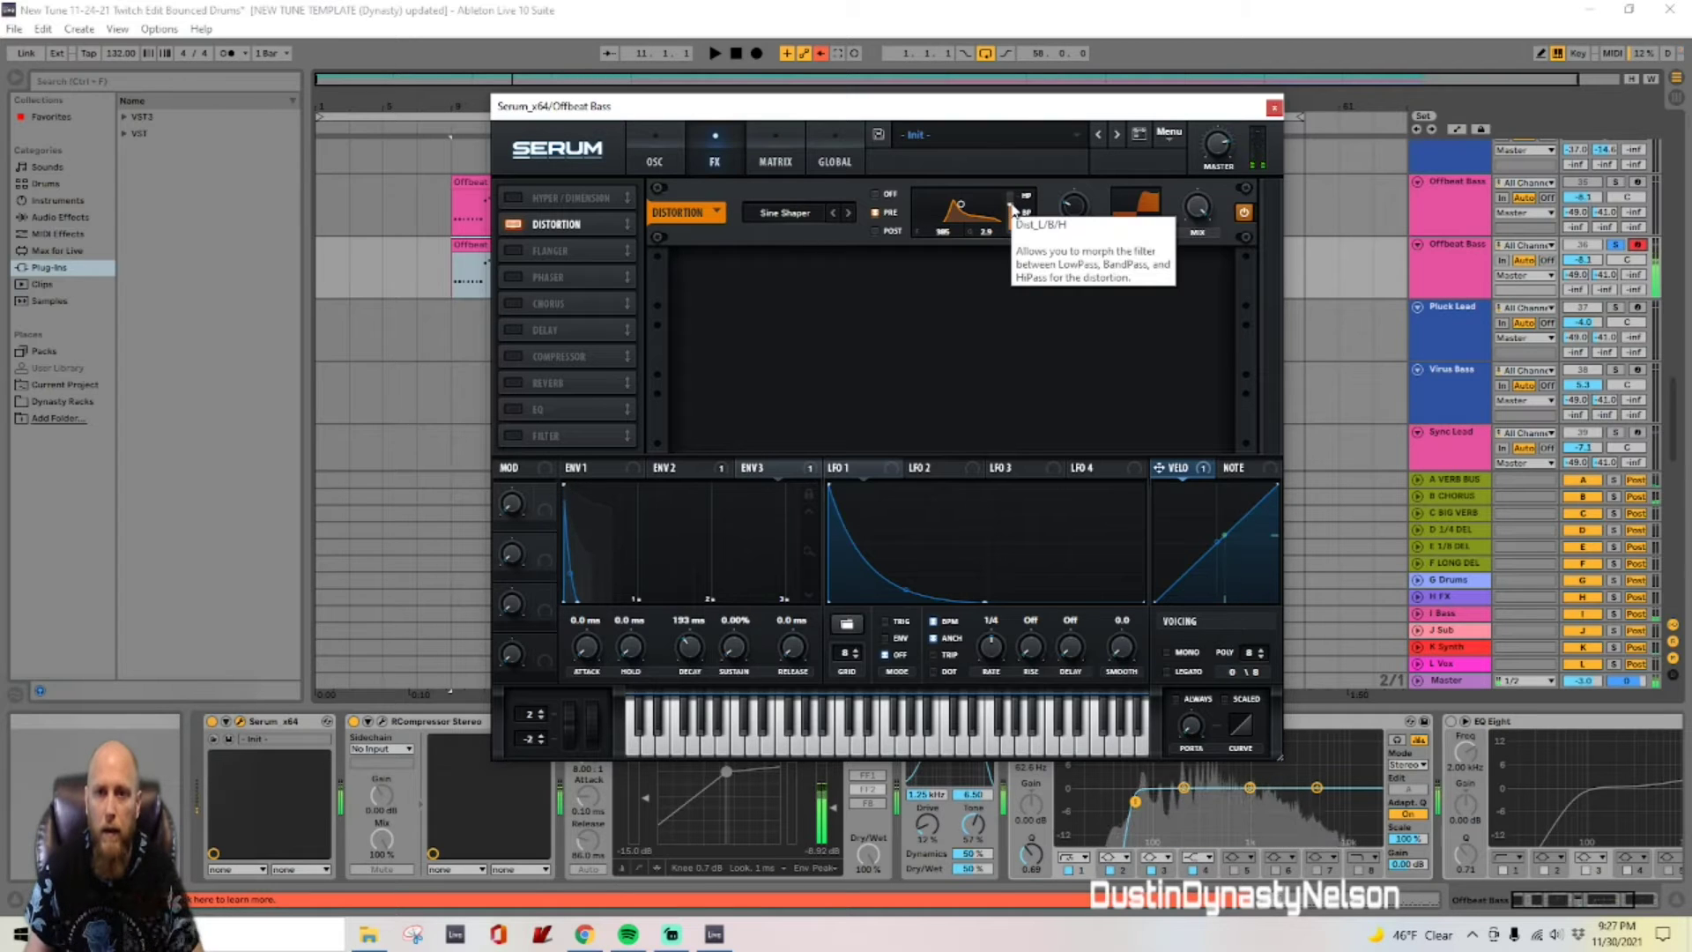
drag(1014, 209, 1014, 212)
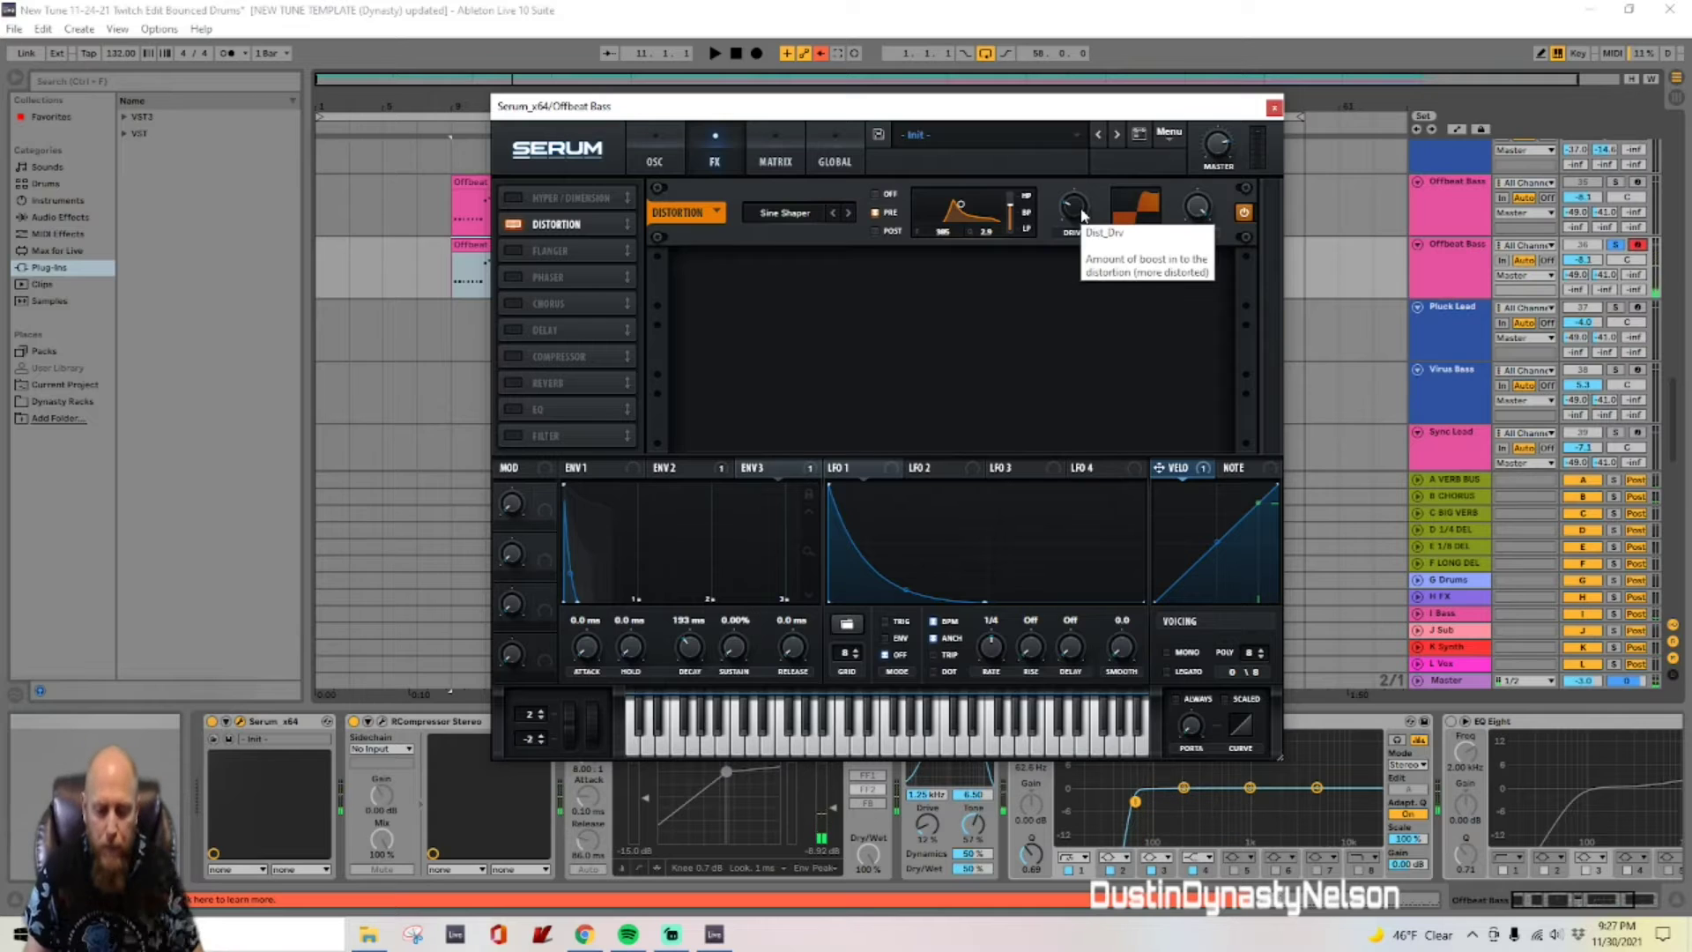
mouse_move(1082, 210)
mouse_down()
mouse_move(1097, 211)
mouse_move(1062, 214)
mouse_up()
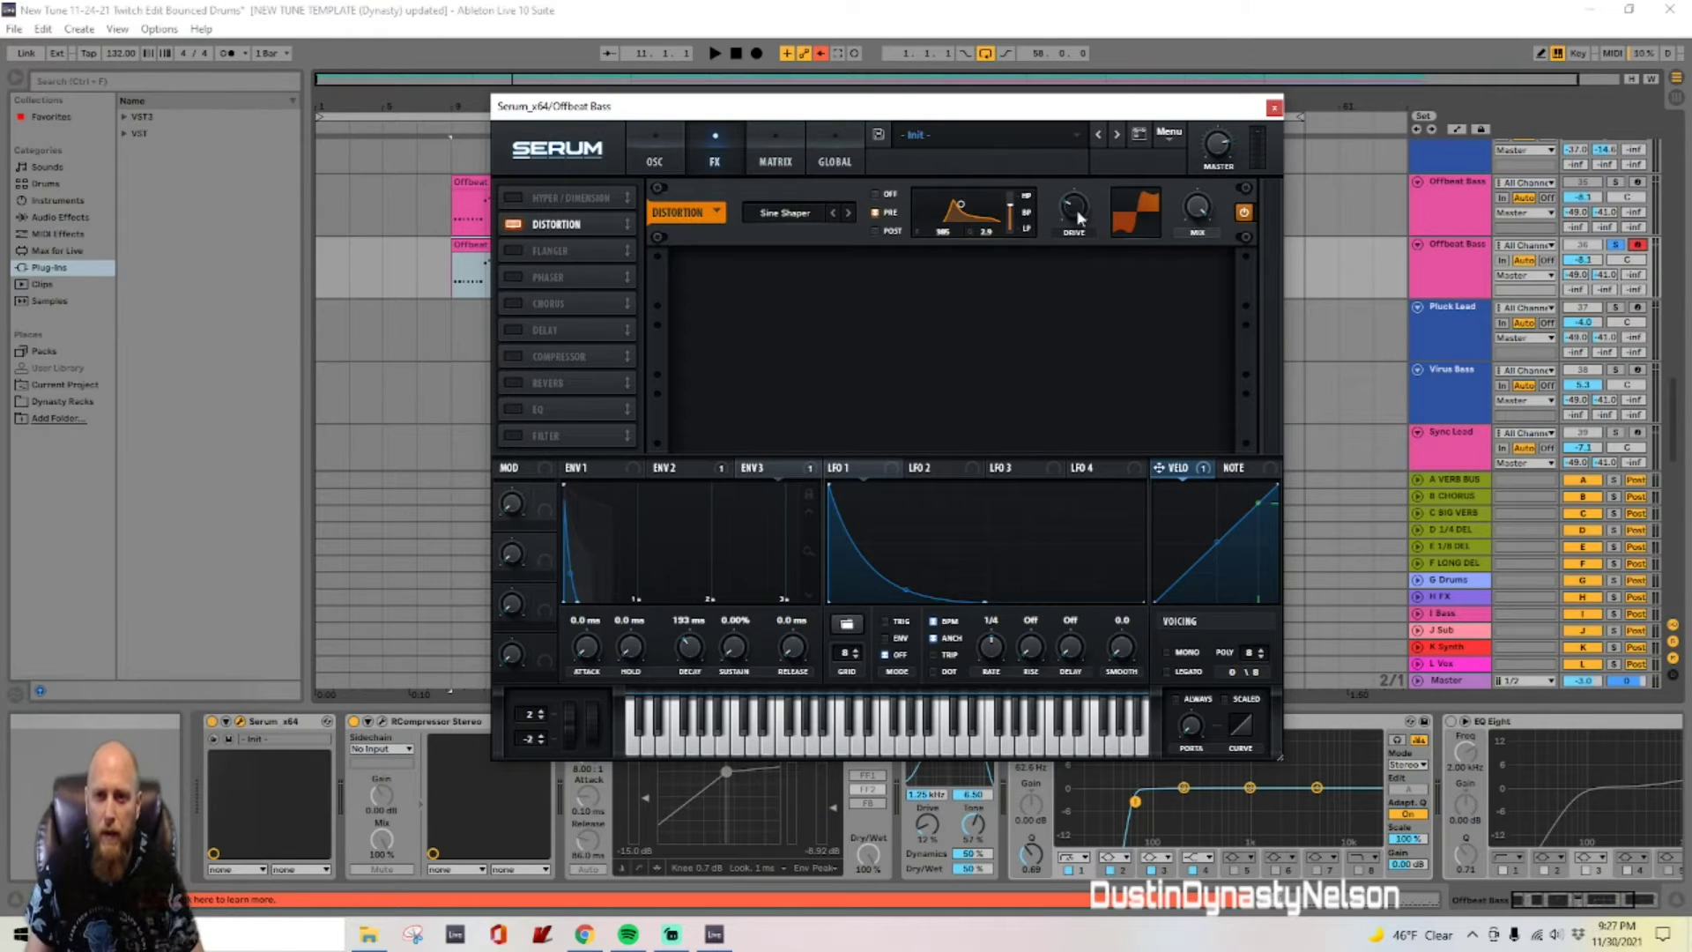
drag(1192, 212, 1206, 361)
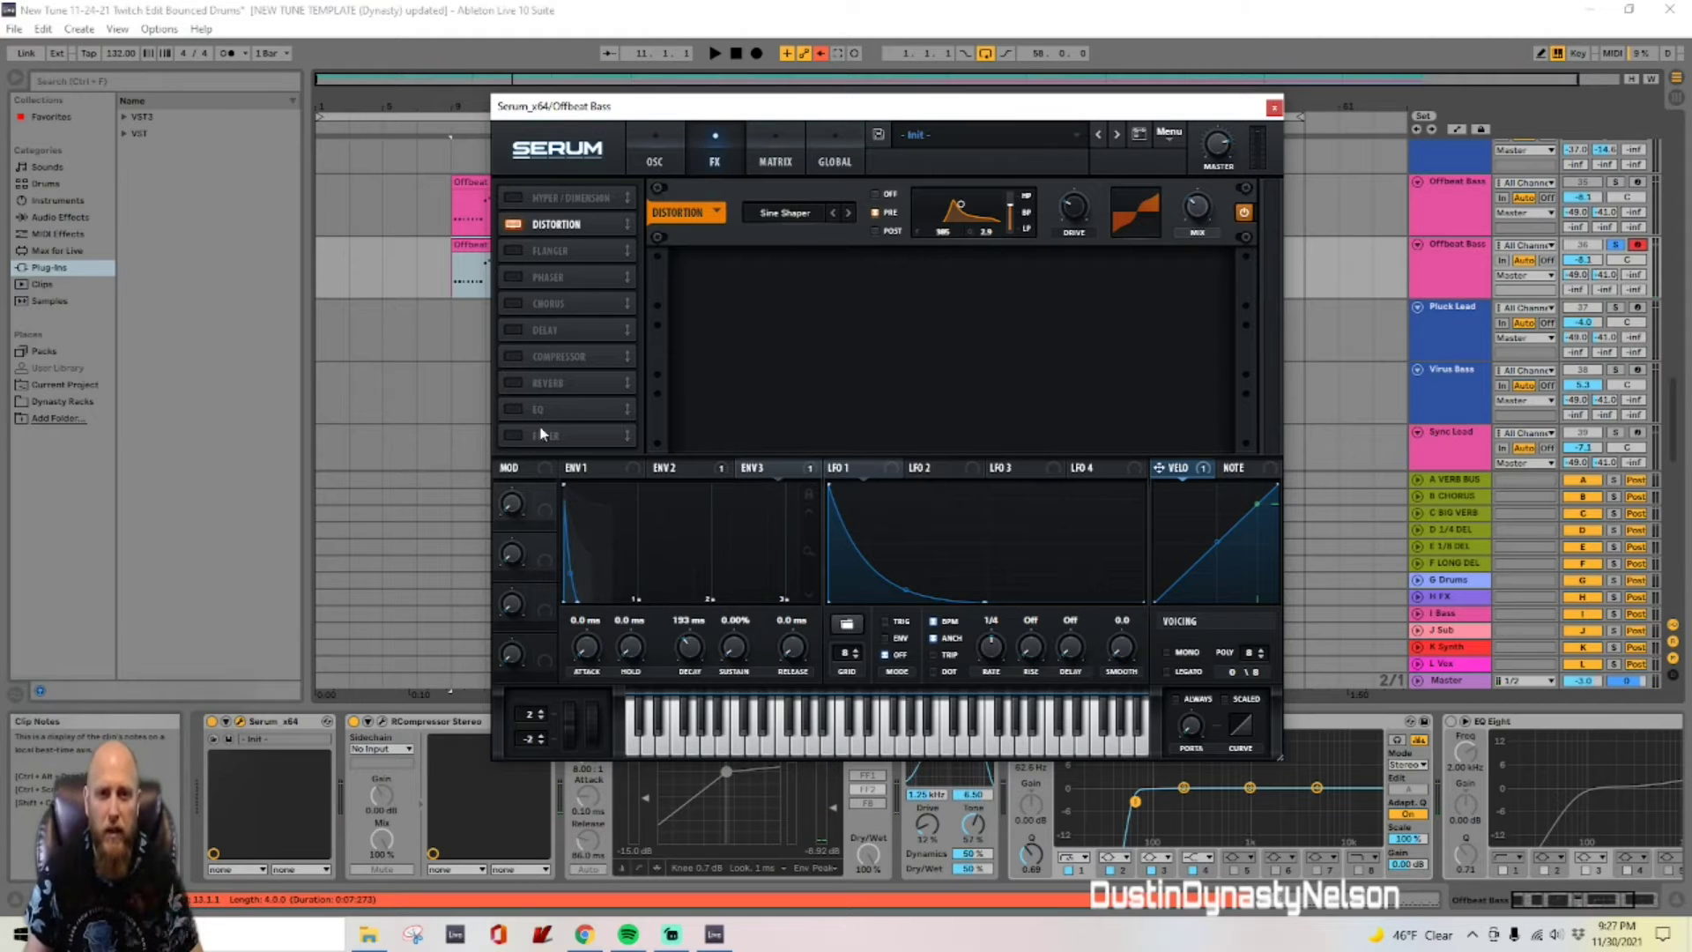
Step: Enable the EQ effect, boost its low band slightly, adjust its high-band frequency, and raise the high-band gain
click(513, 410)
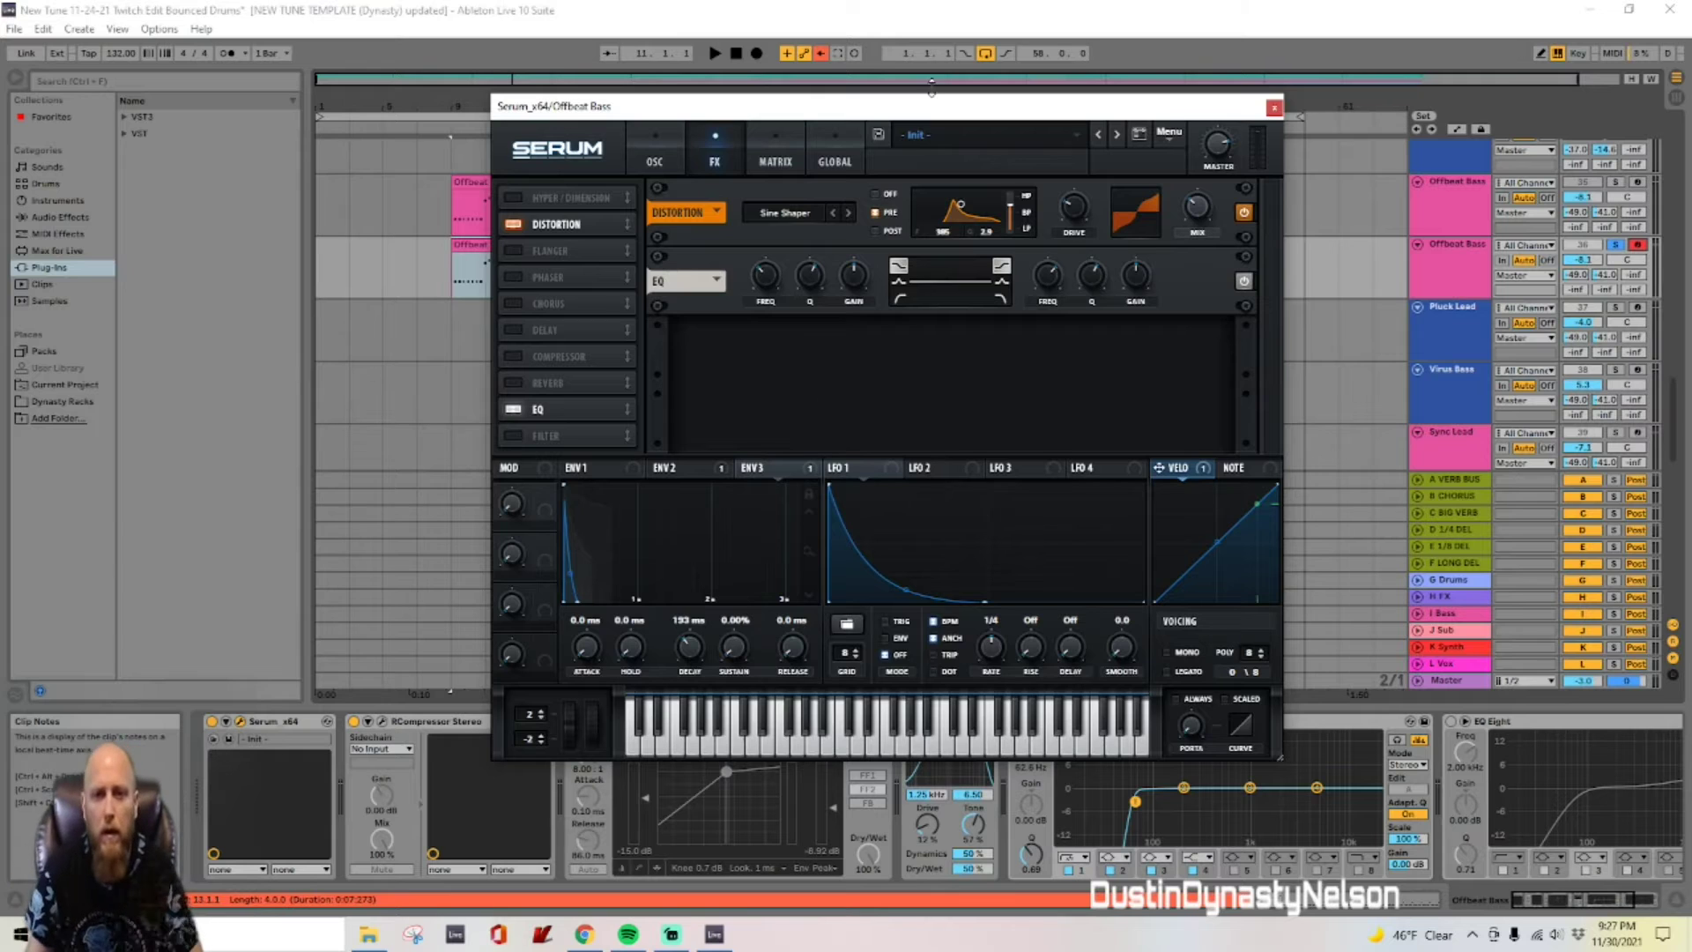
mouse_move(766, 298)
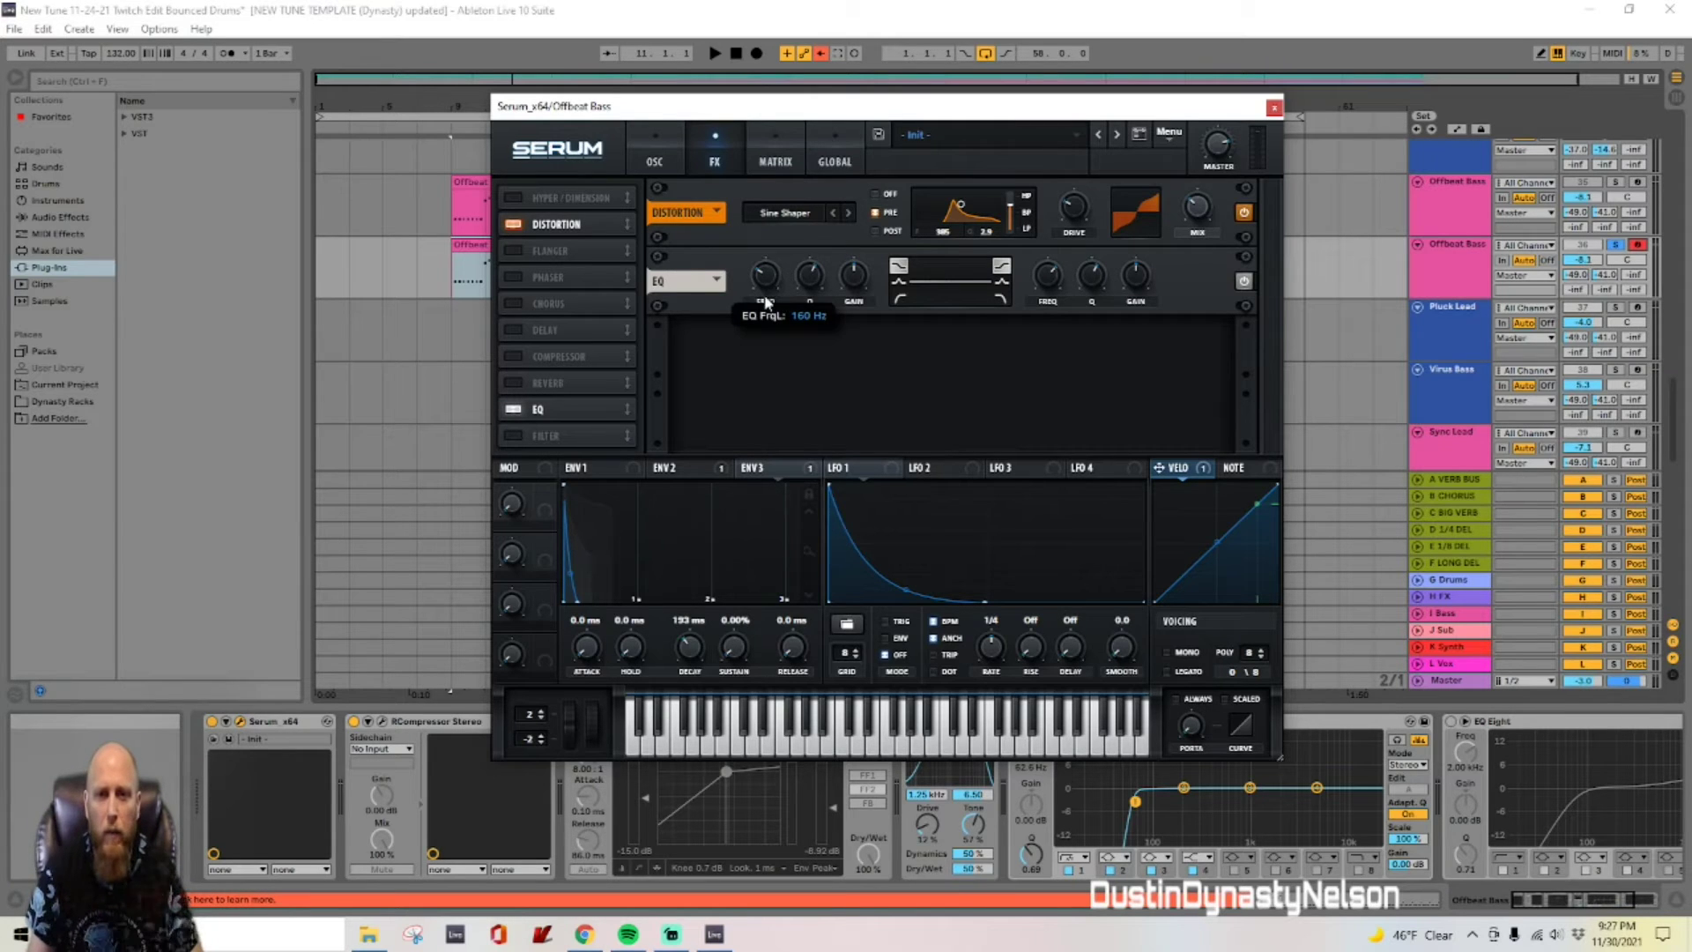
mouse_move(806, 279)
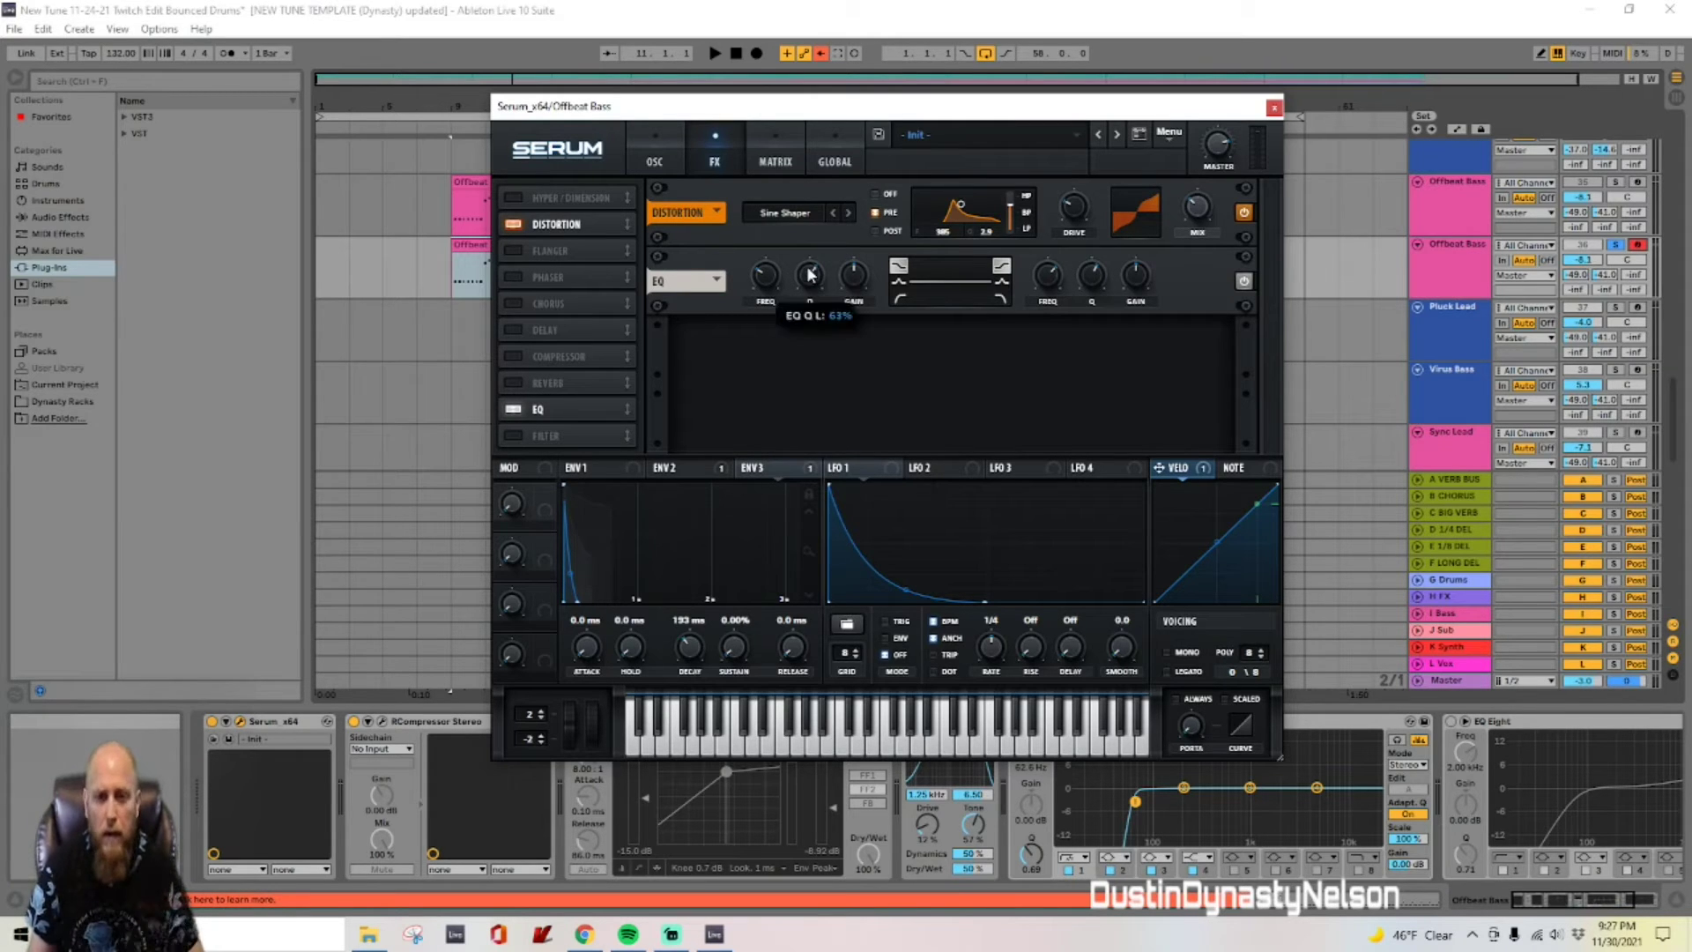
mouse_move(859, 279)
drag(861, 279, 862, 264)
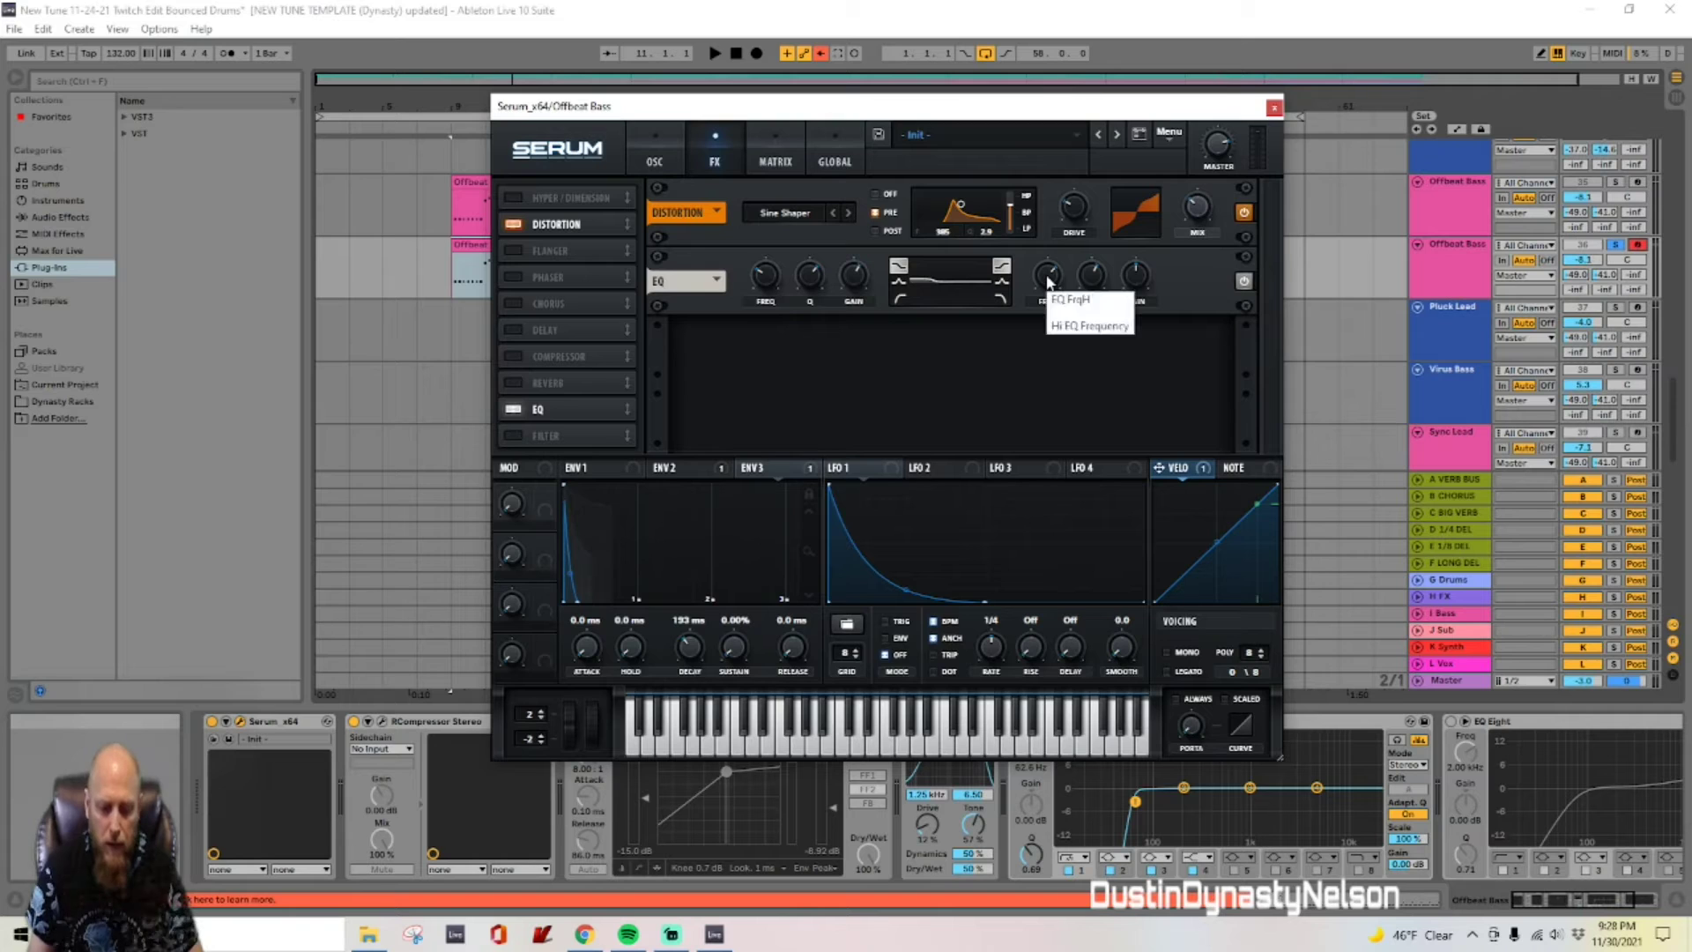
drag(1049, 281, 1093, 315)
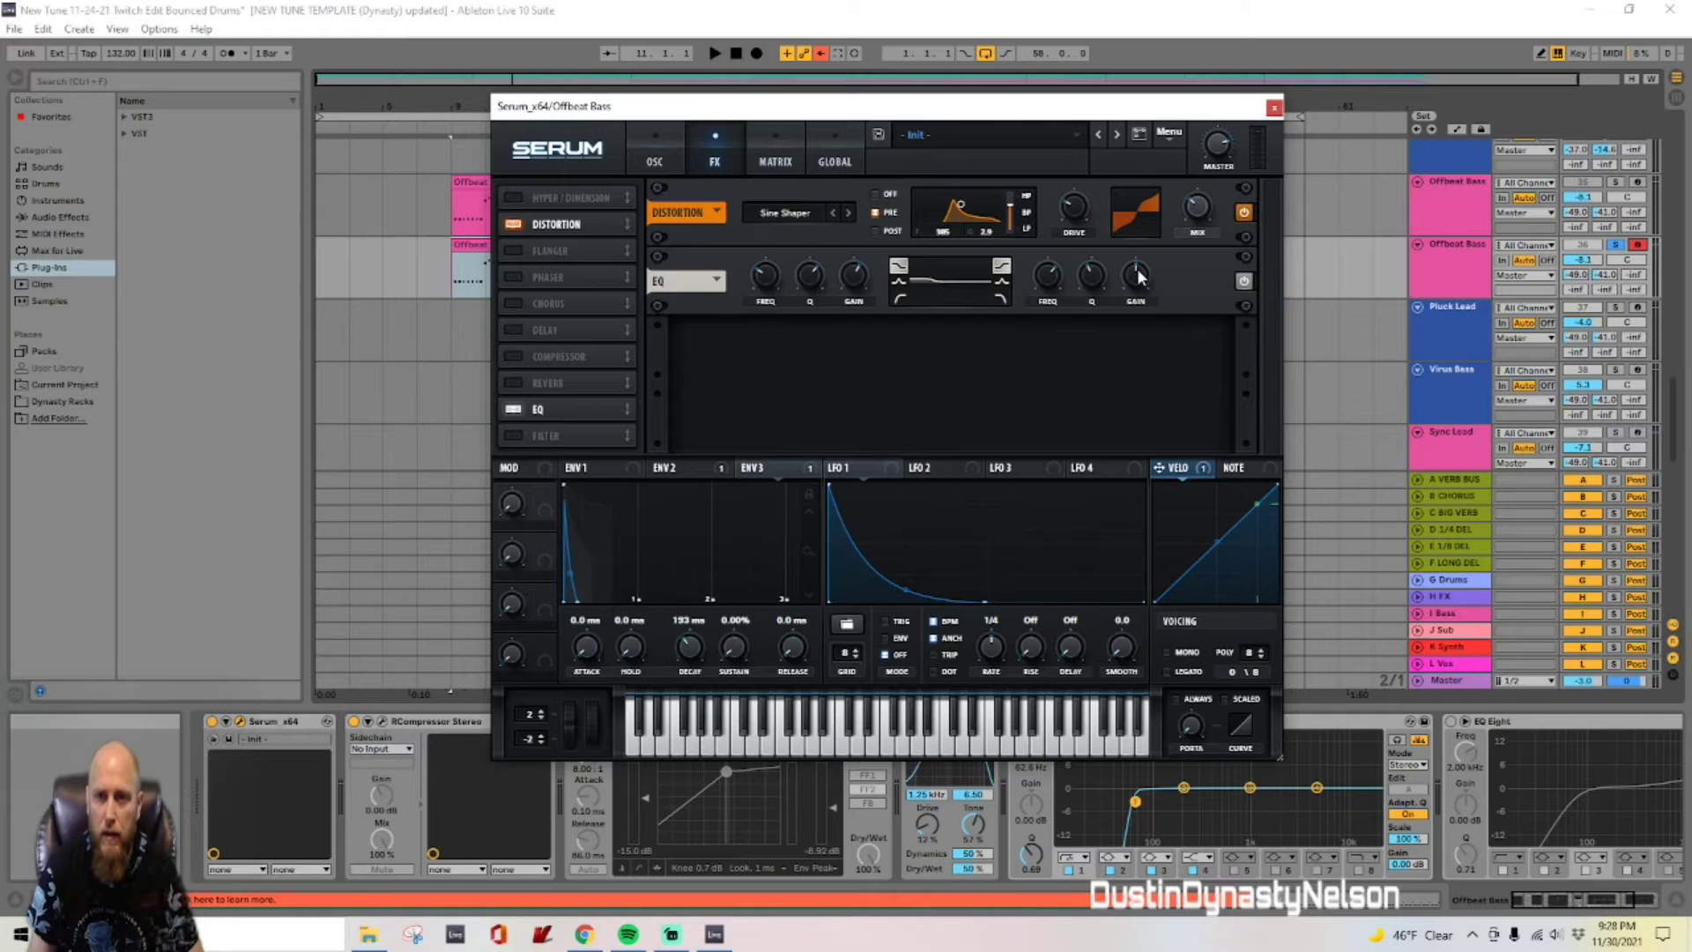
drag(1140, 278, 1147, 257)
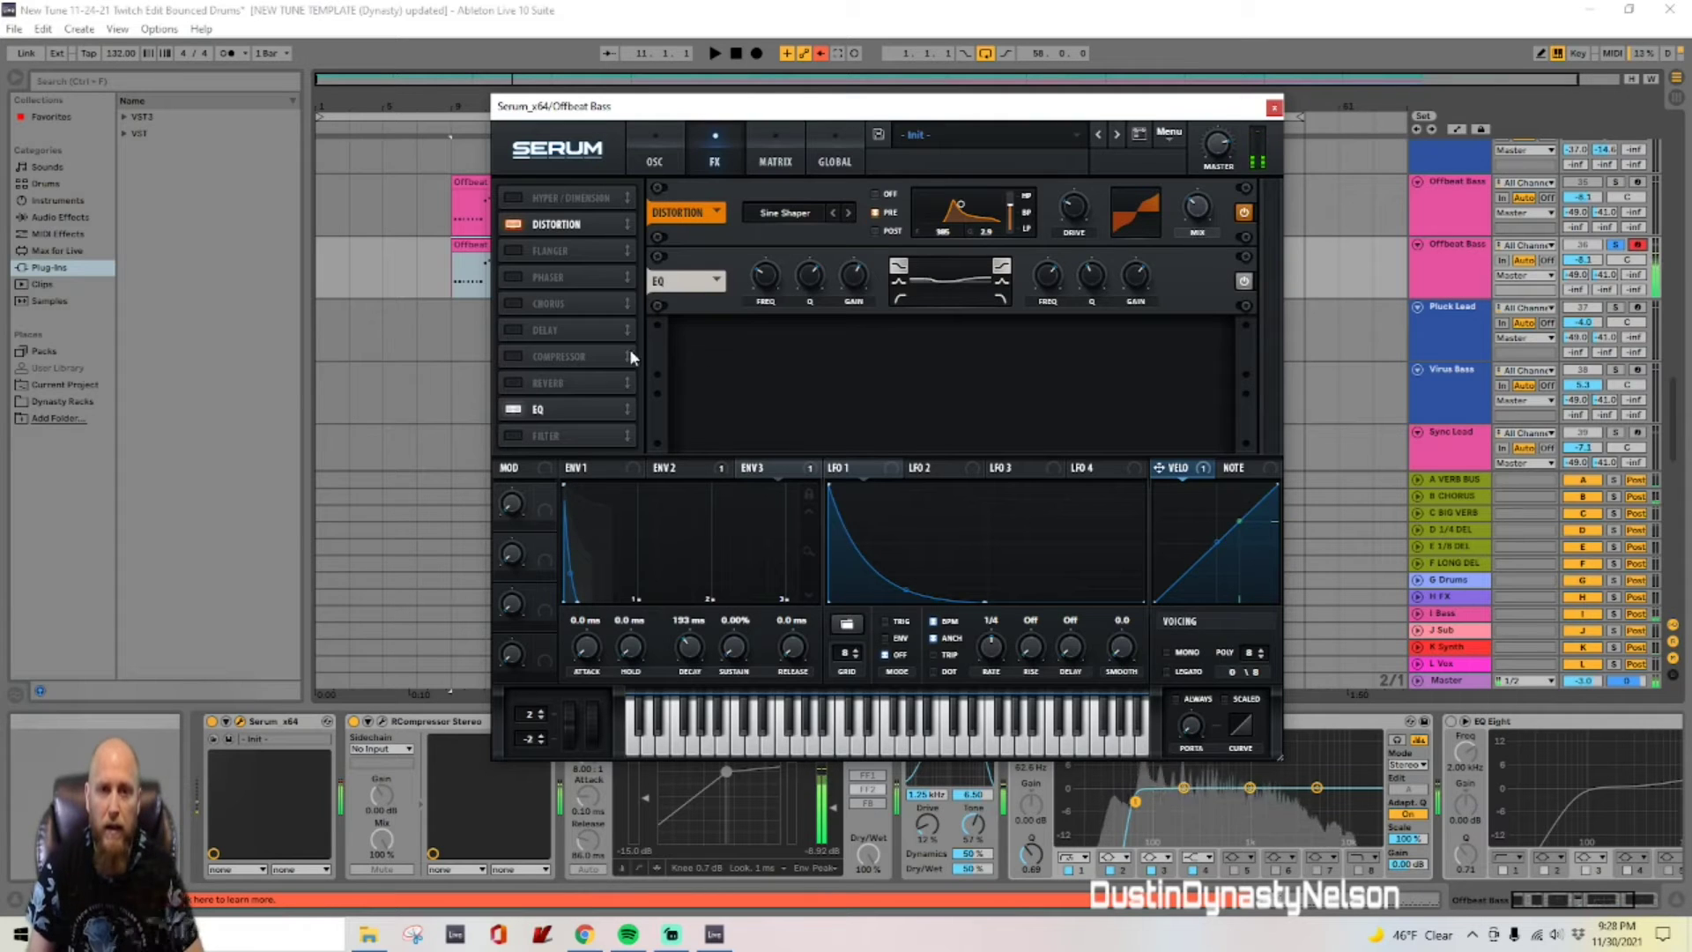
Step: Add a Compressor after the EQ with a 2:1 ratio, and adjust its threshold, attack, release and gain
click(512, 357)
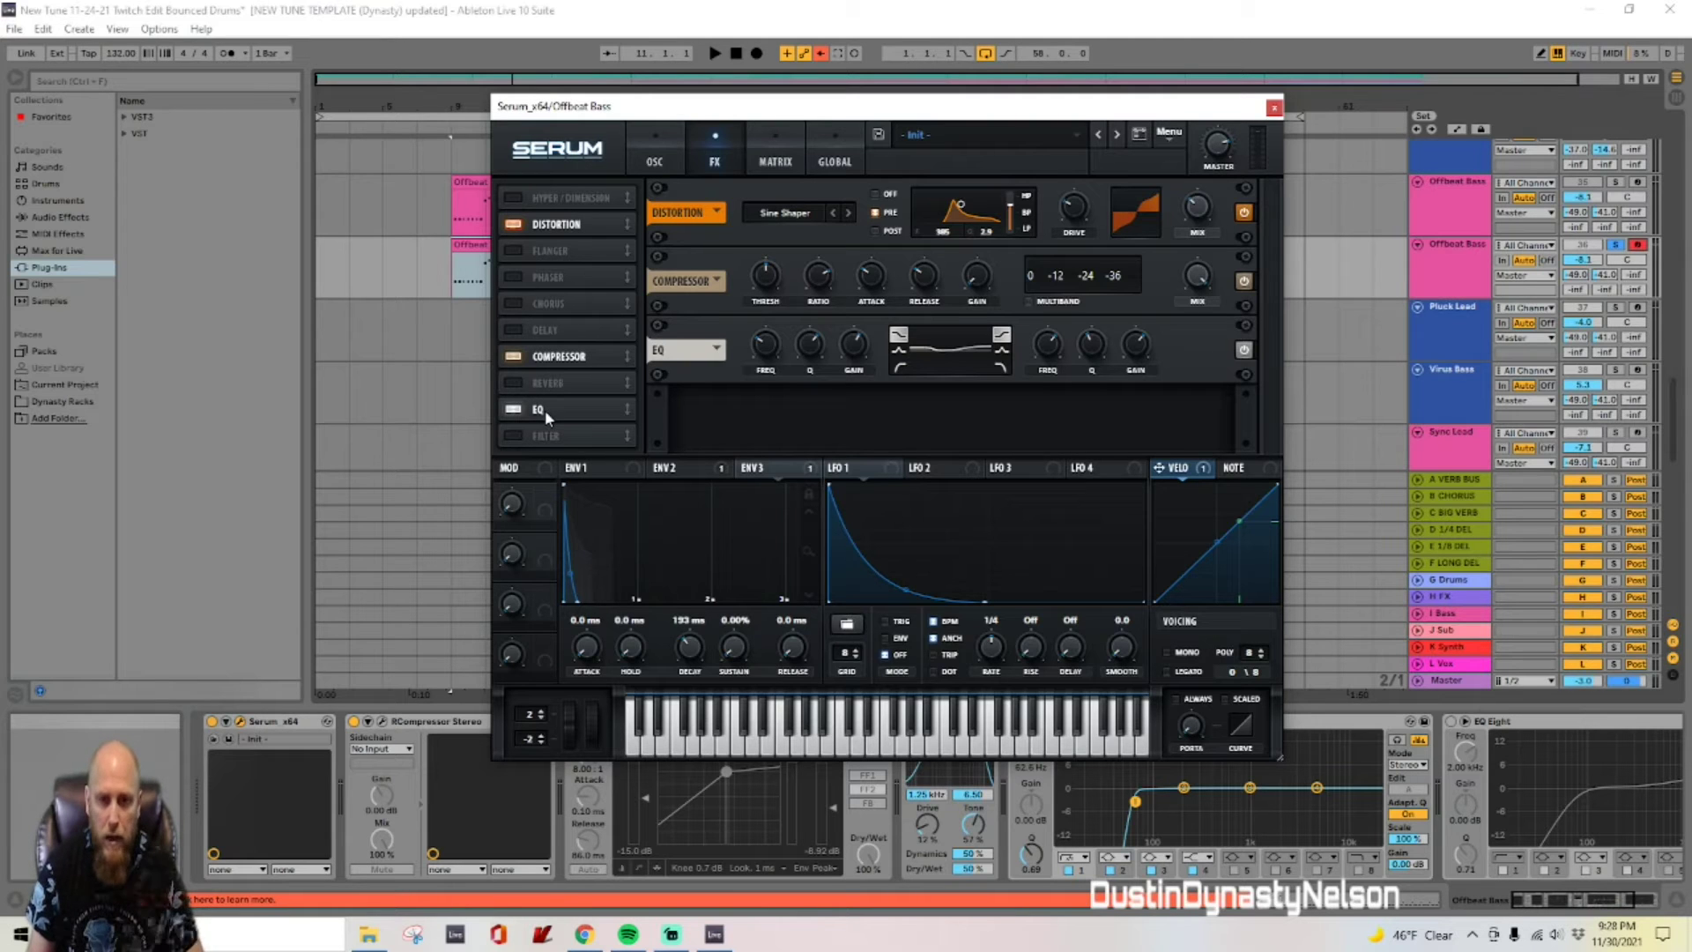
drag(544, 410, 546, 346)
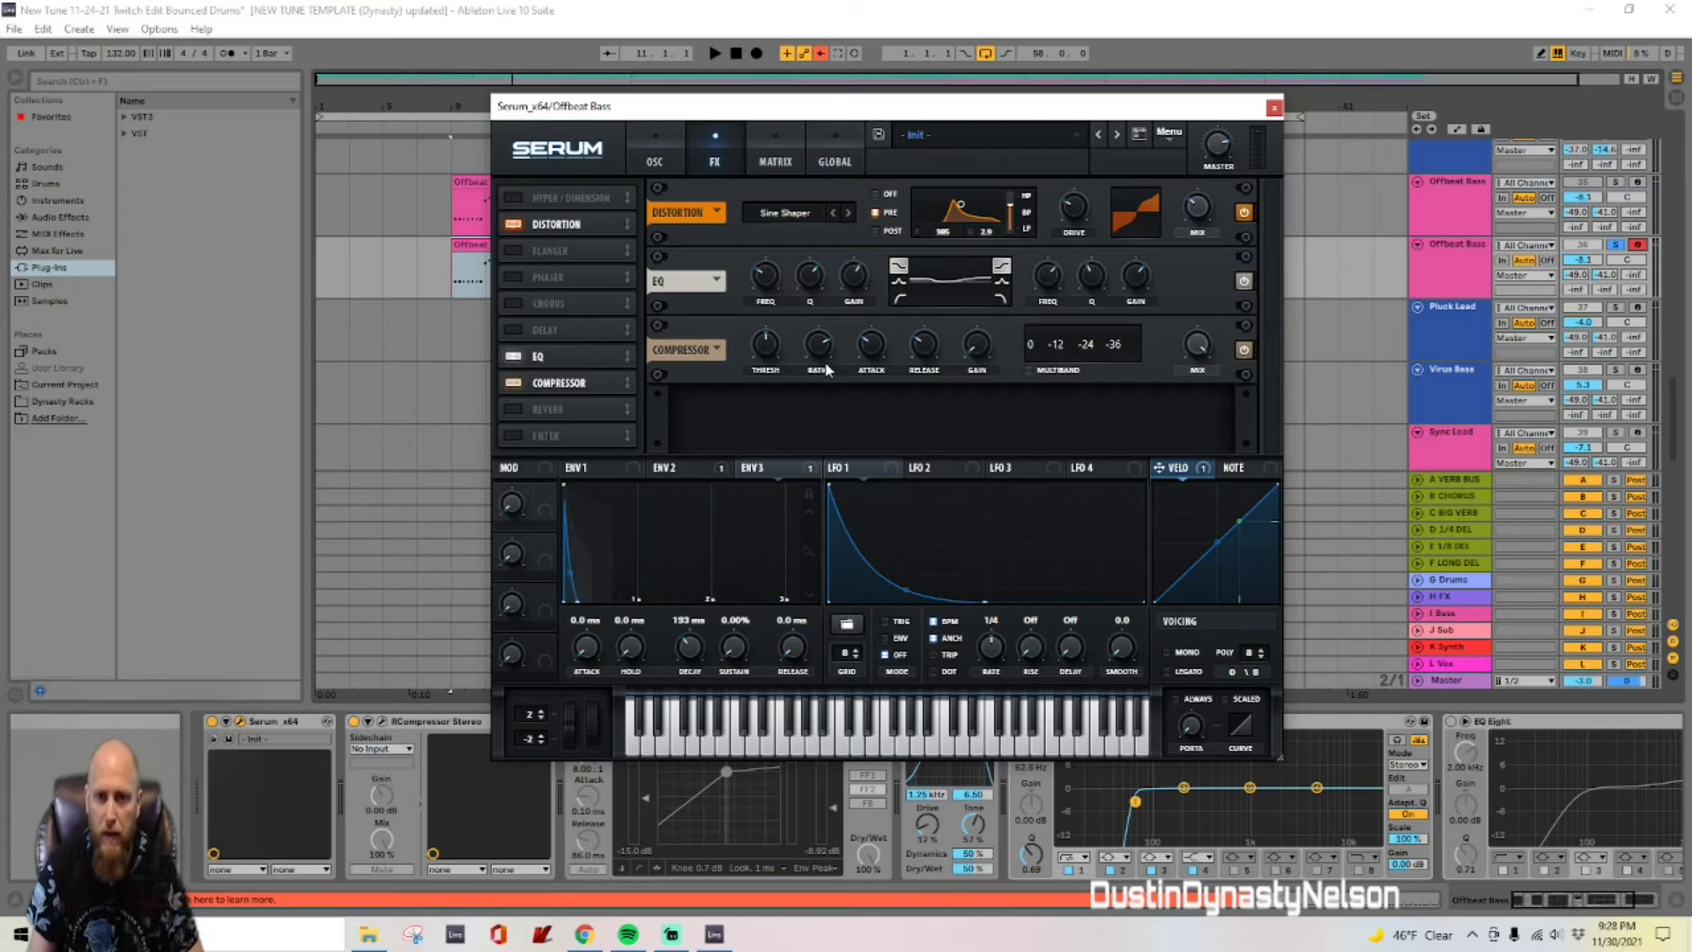
click(765, 359)
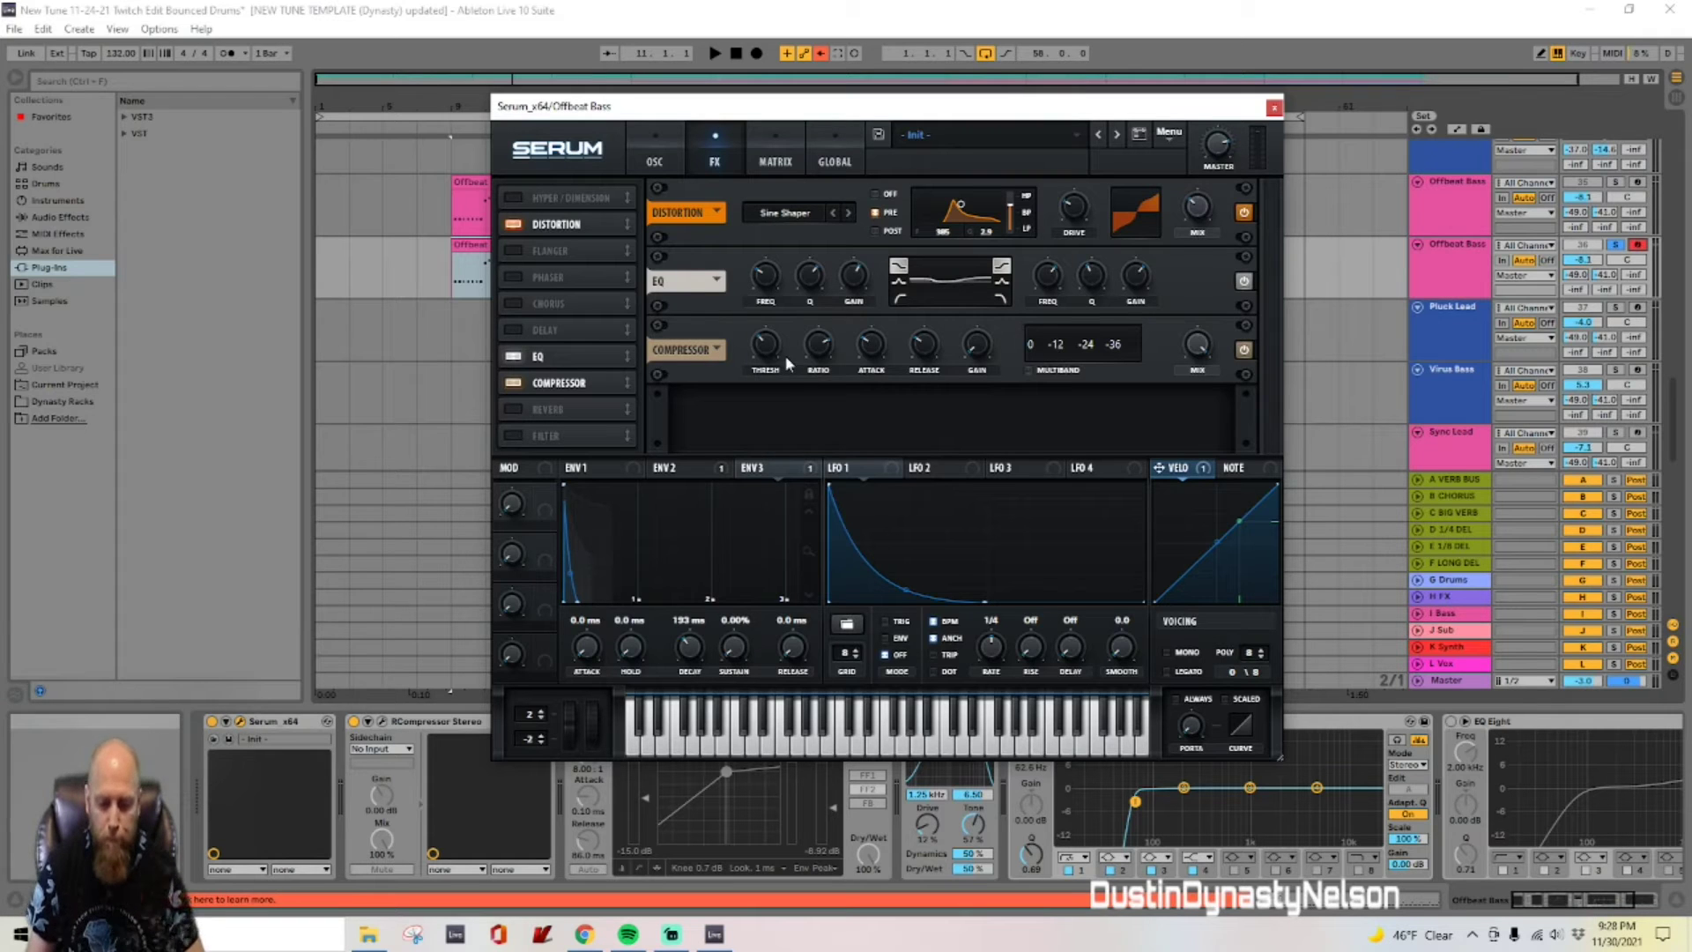
click(820, 364)
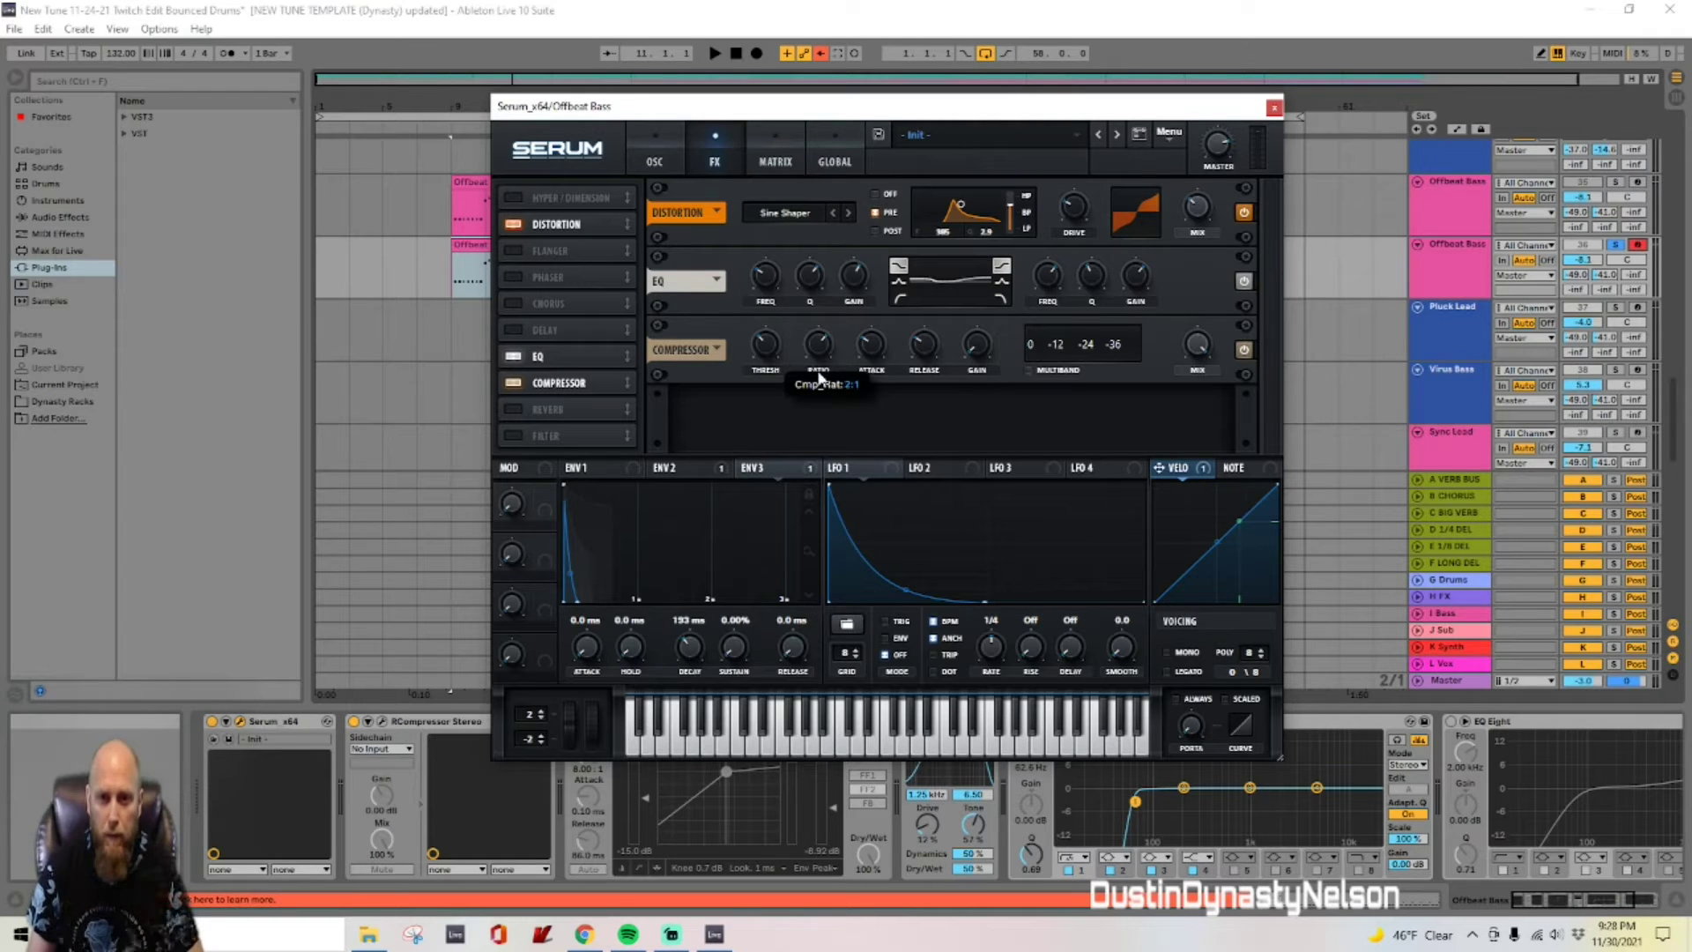
click(872, 355)
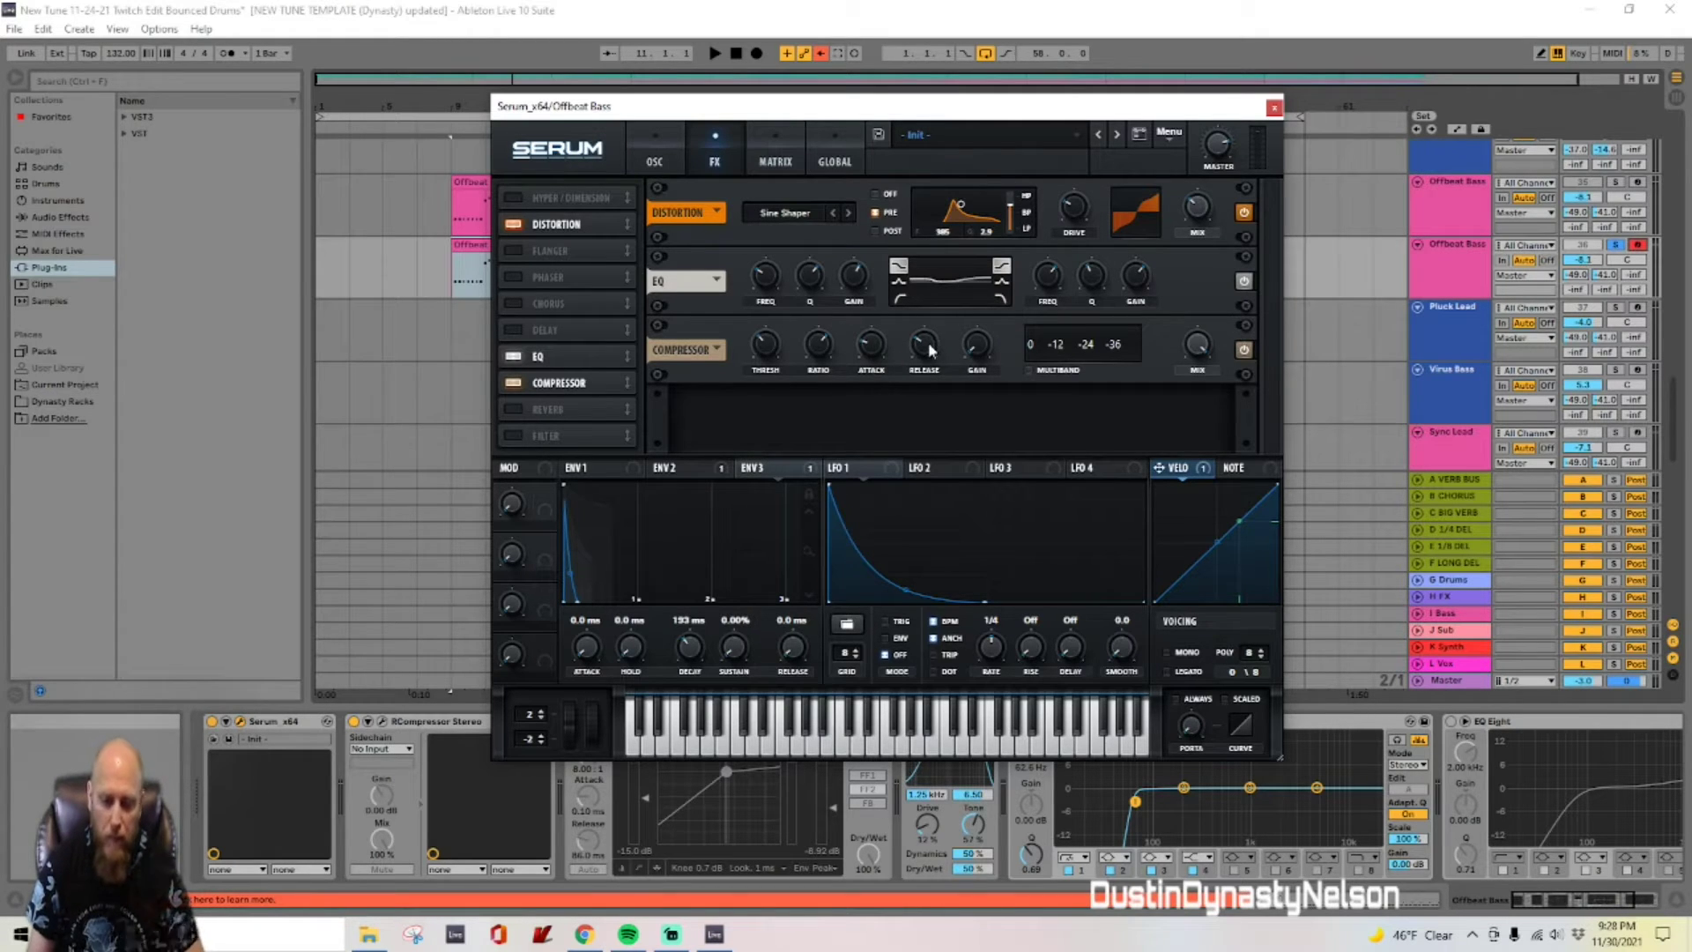
drag(930, 350, 930, 328)
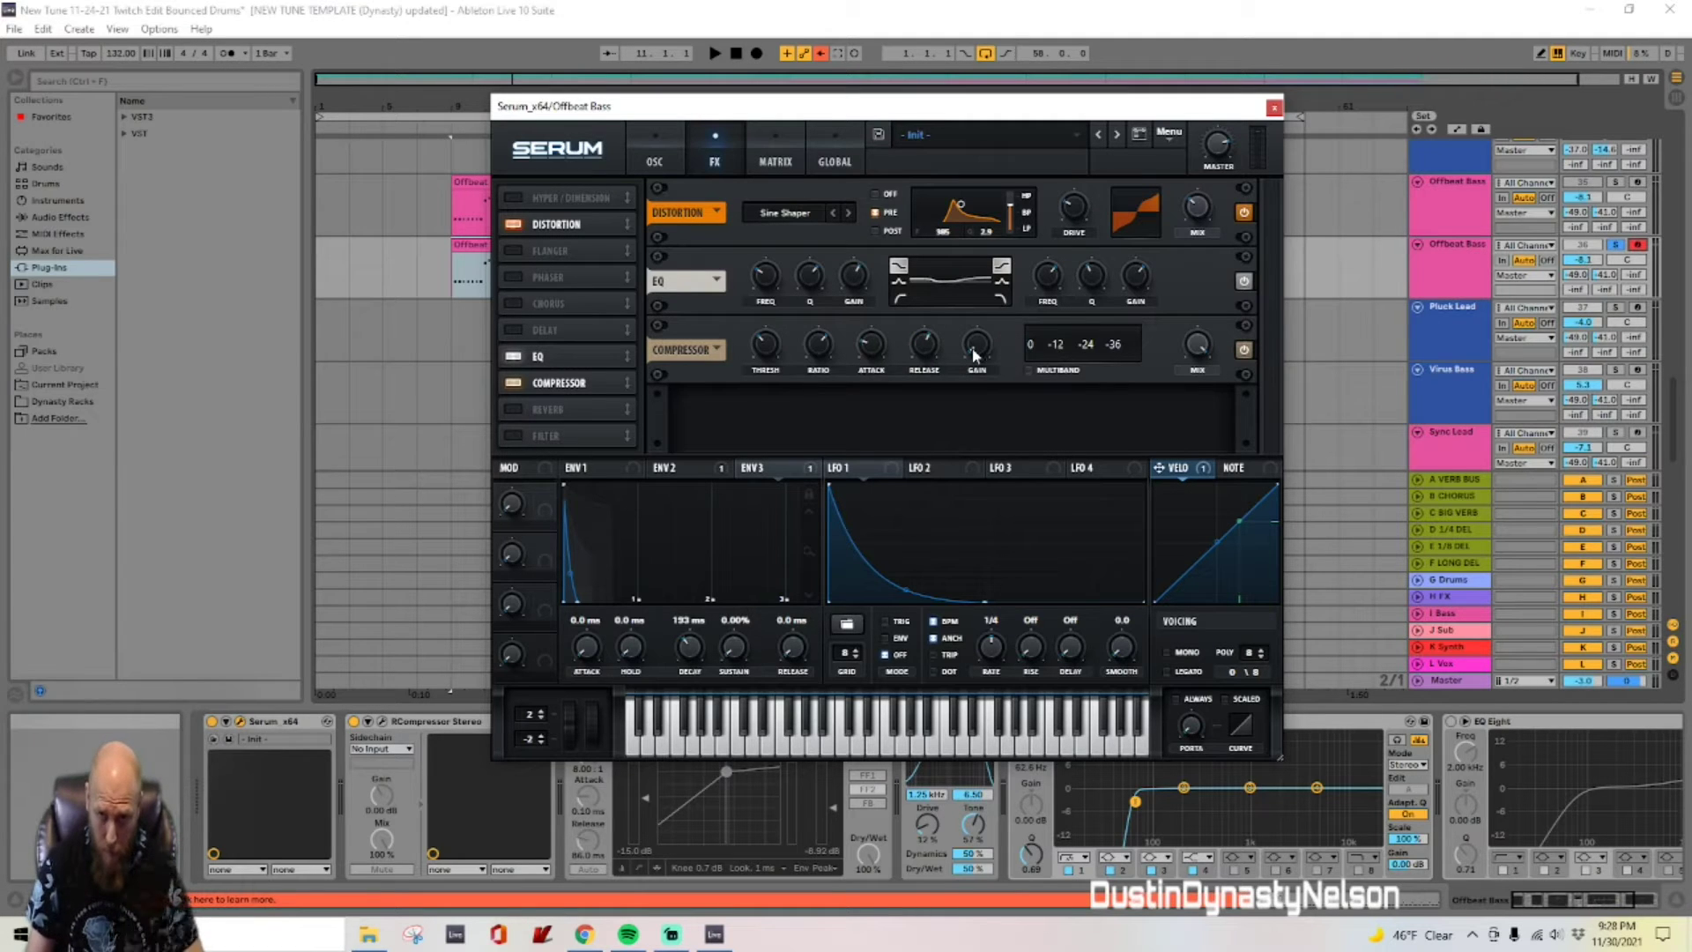
drag(975, 355, 980, 330)
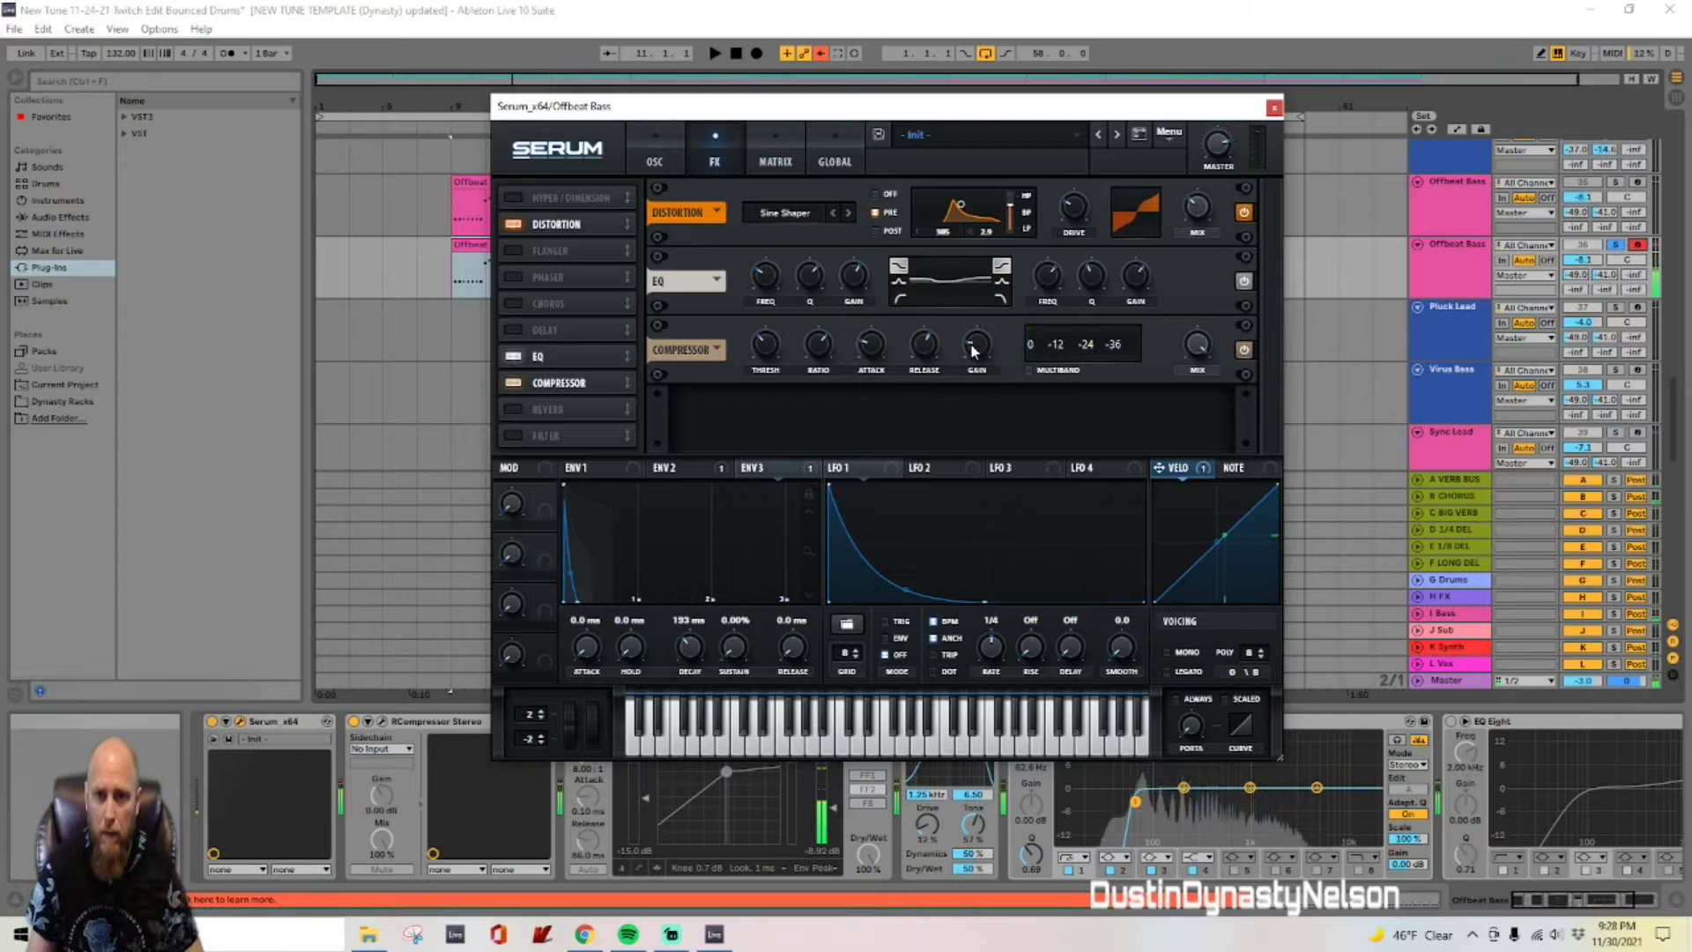
drag(979, 355, 983, 367)
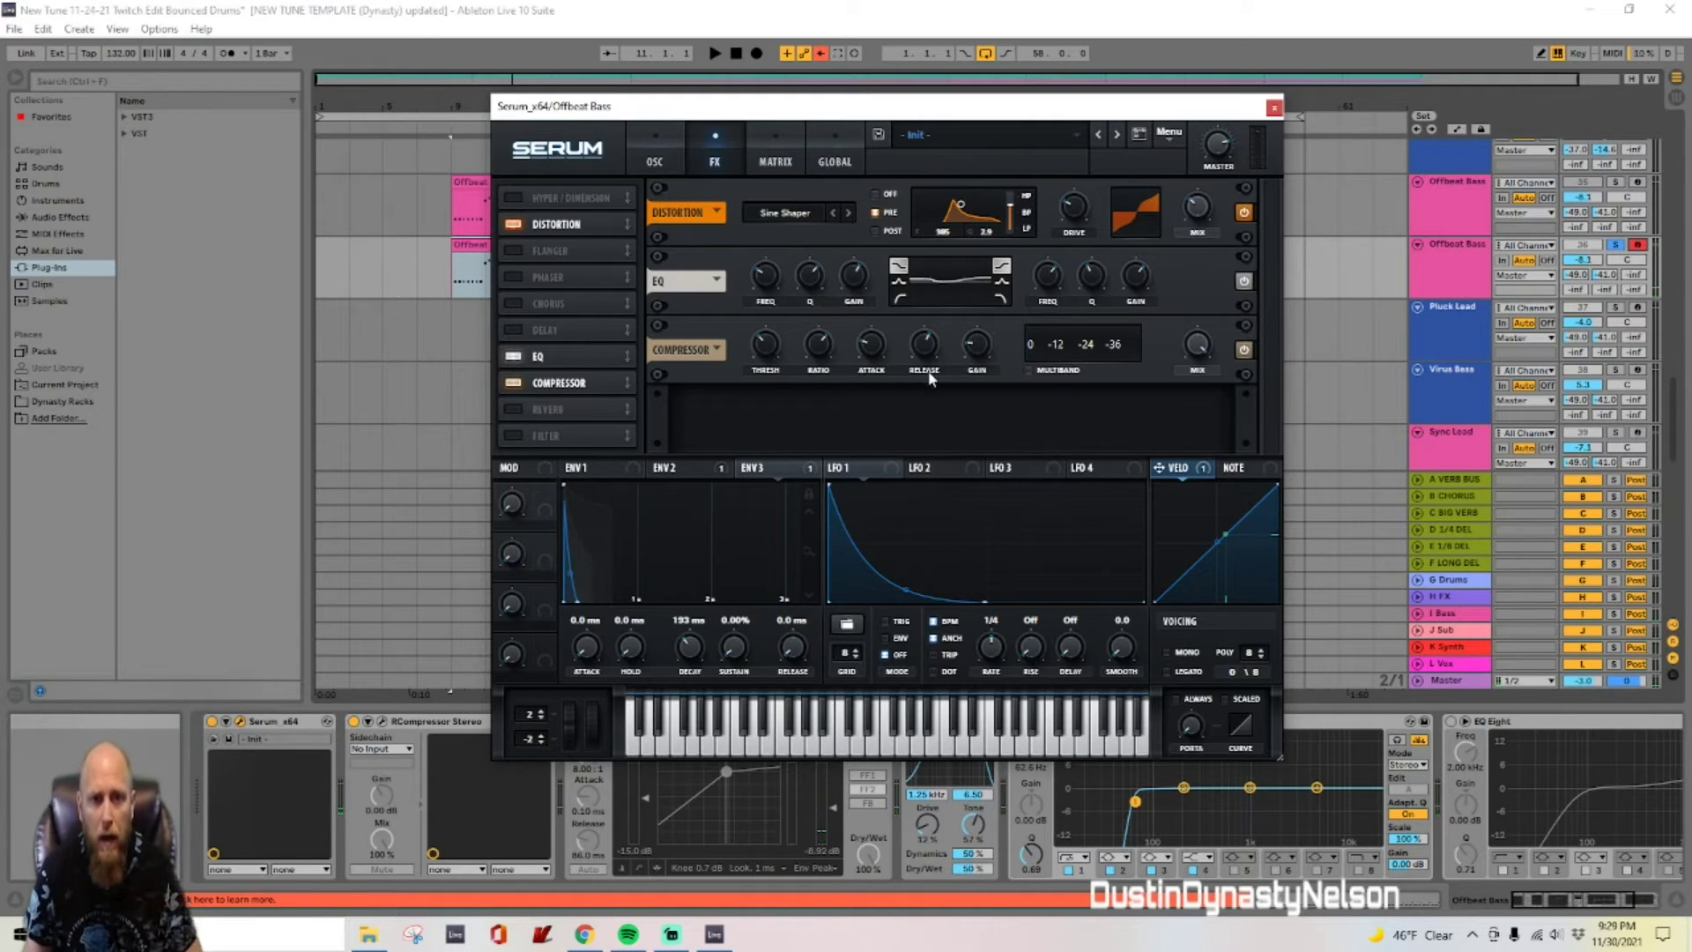
click(653, 154)
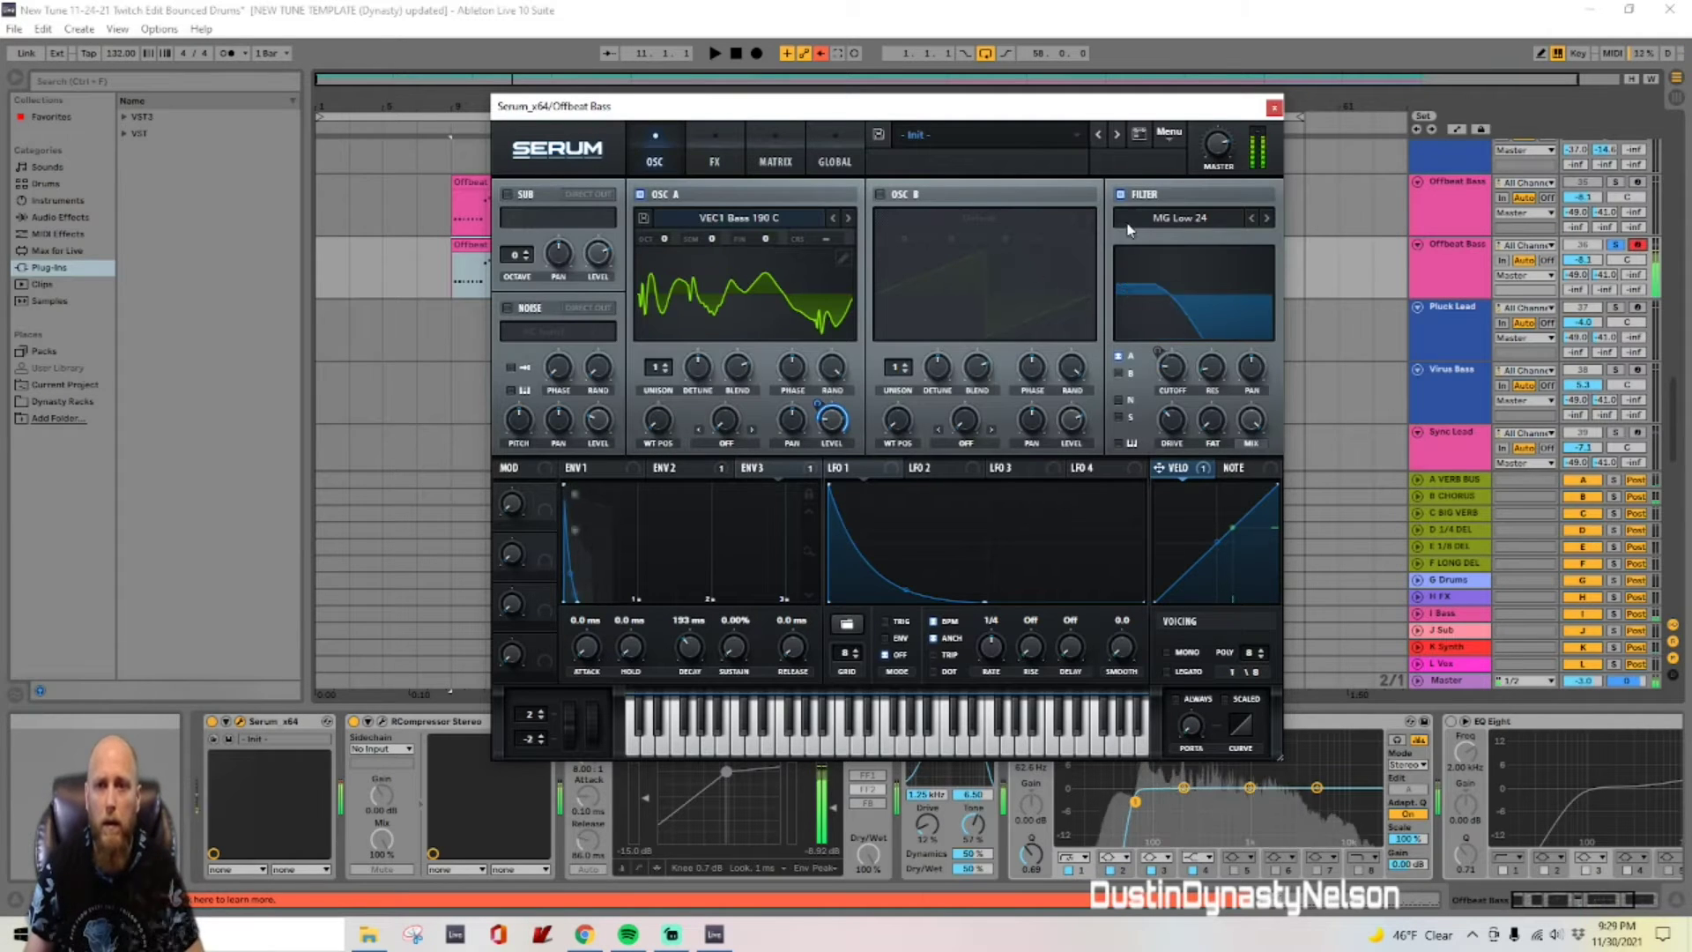
click(1225, 156)
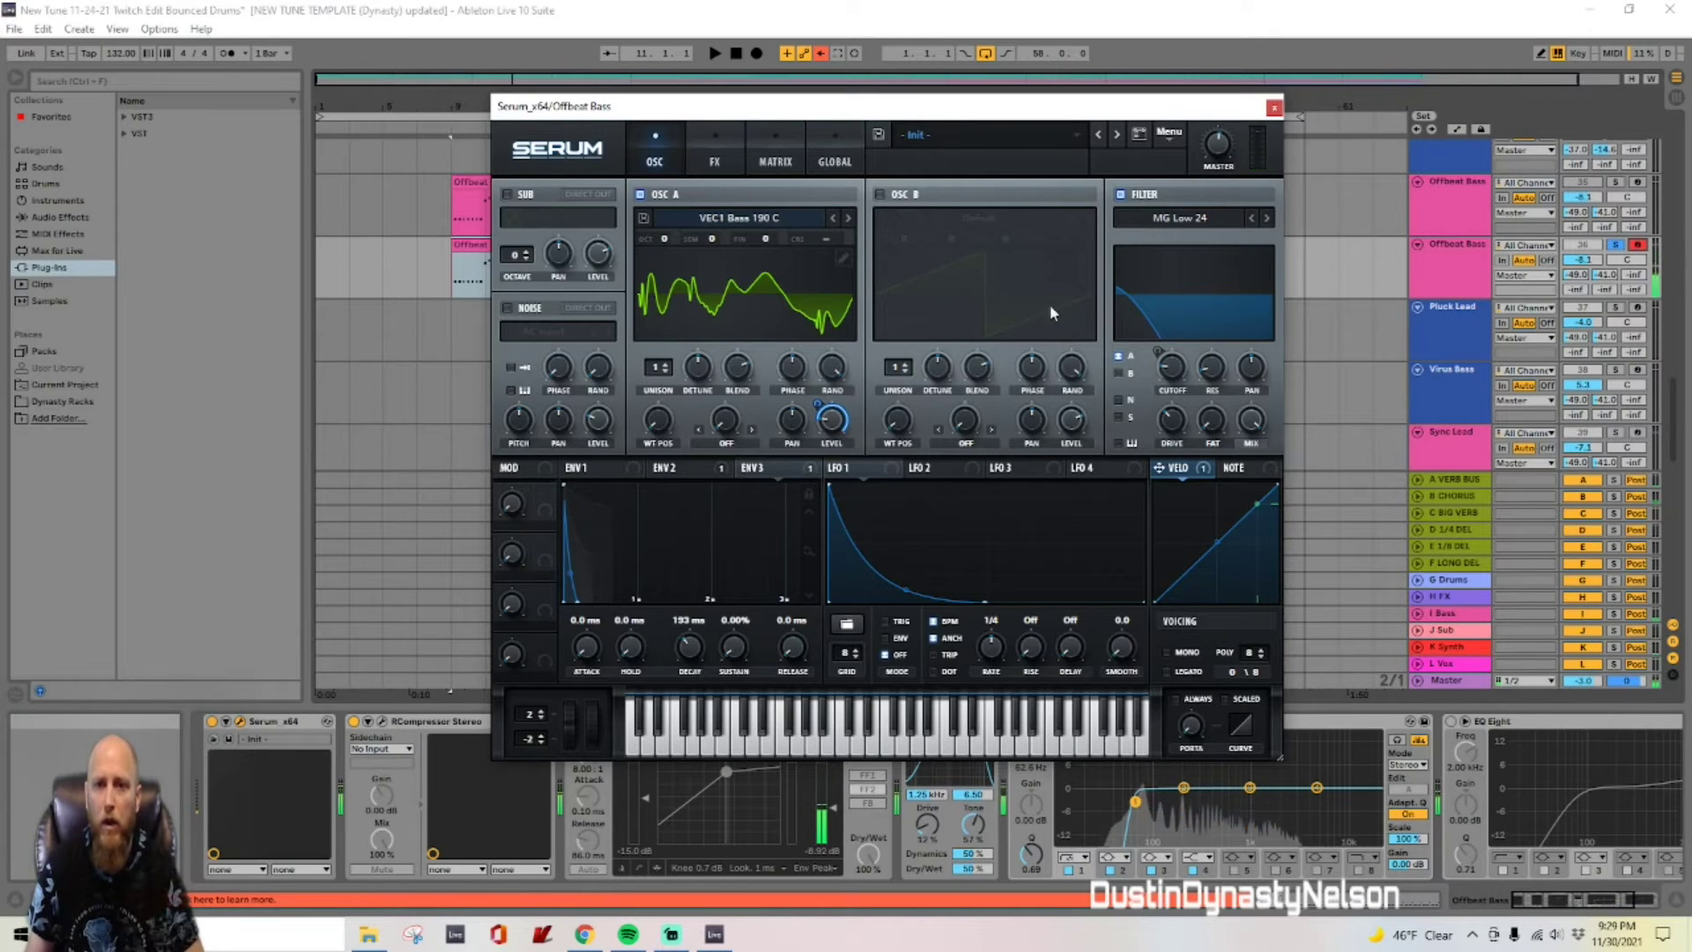
click(750, 170)
click(715, 161)
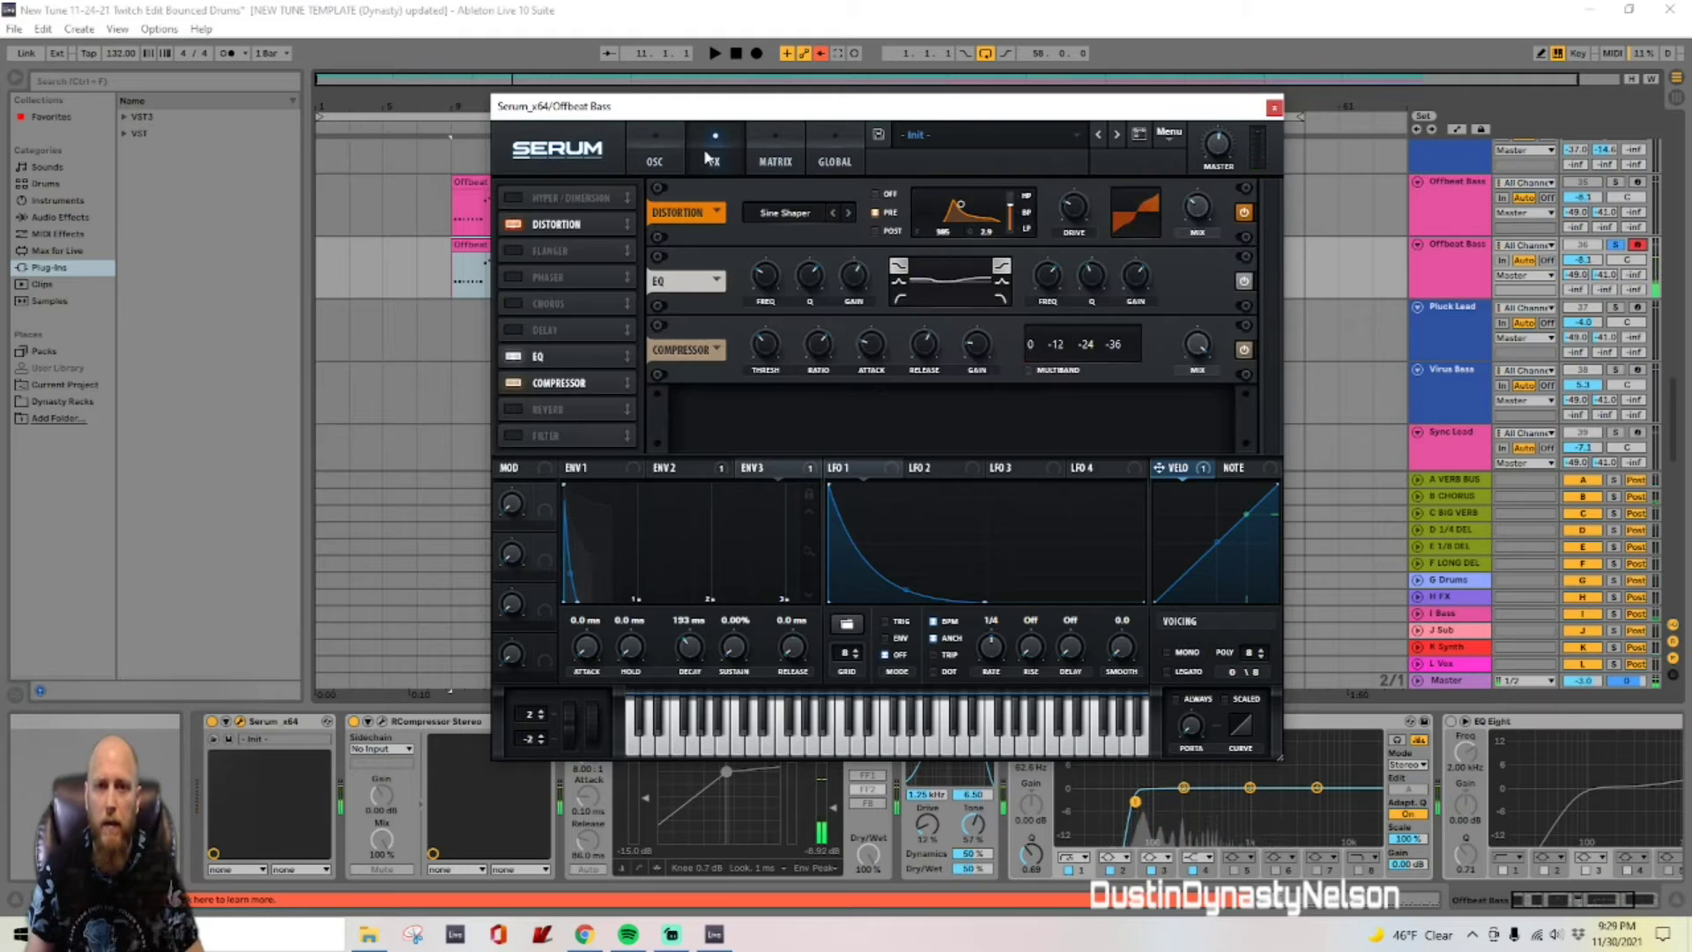
Step: Try other wavetables on Oscillator A, including VEC1 Bass 189 C
click(650, 157)
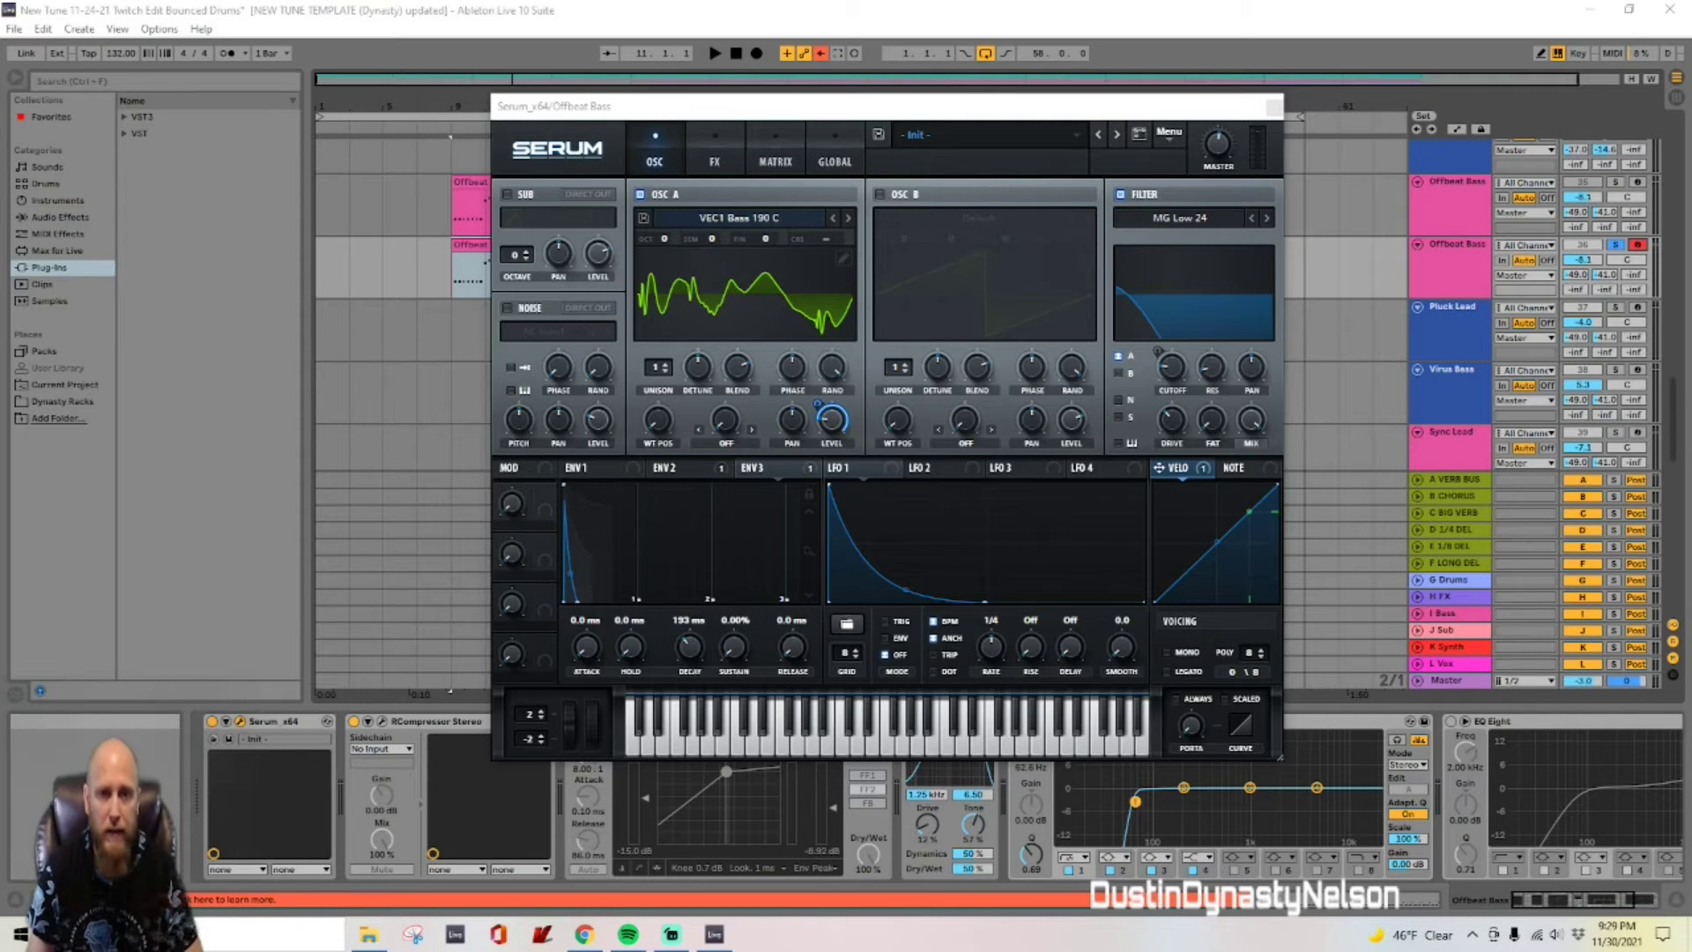
click(739, 218)
click(717, 275)
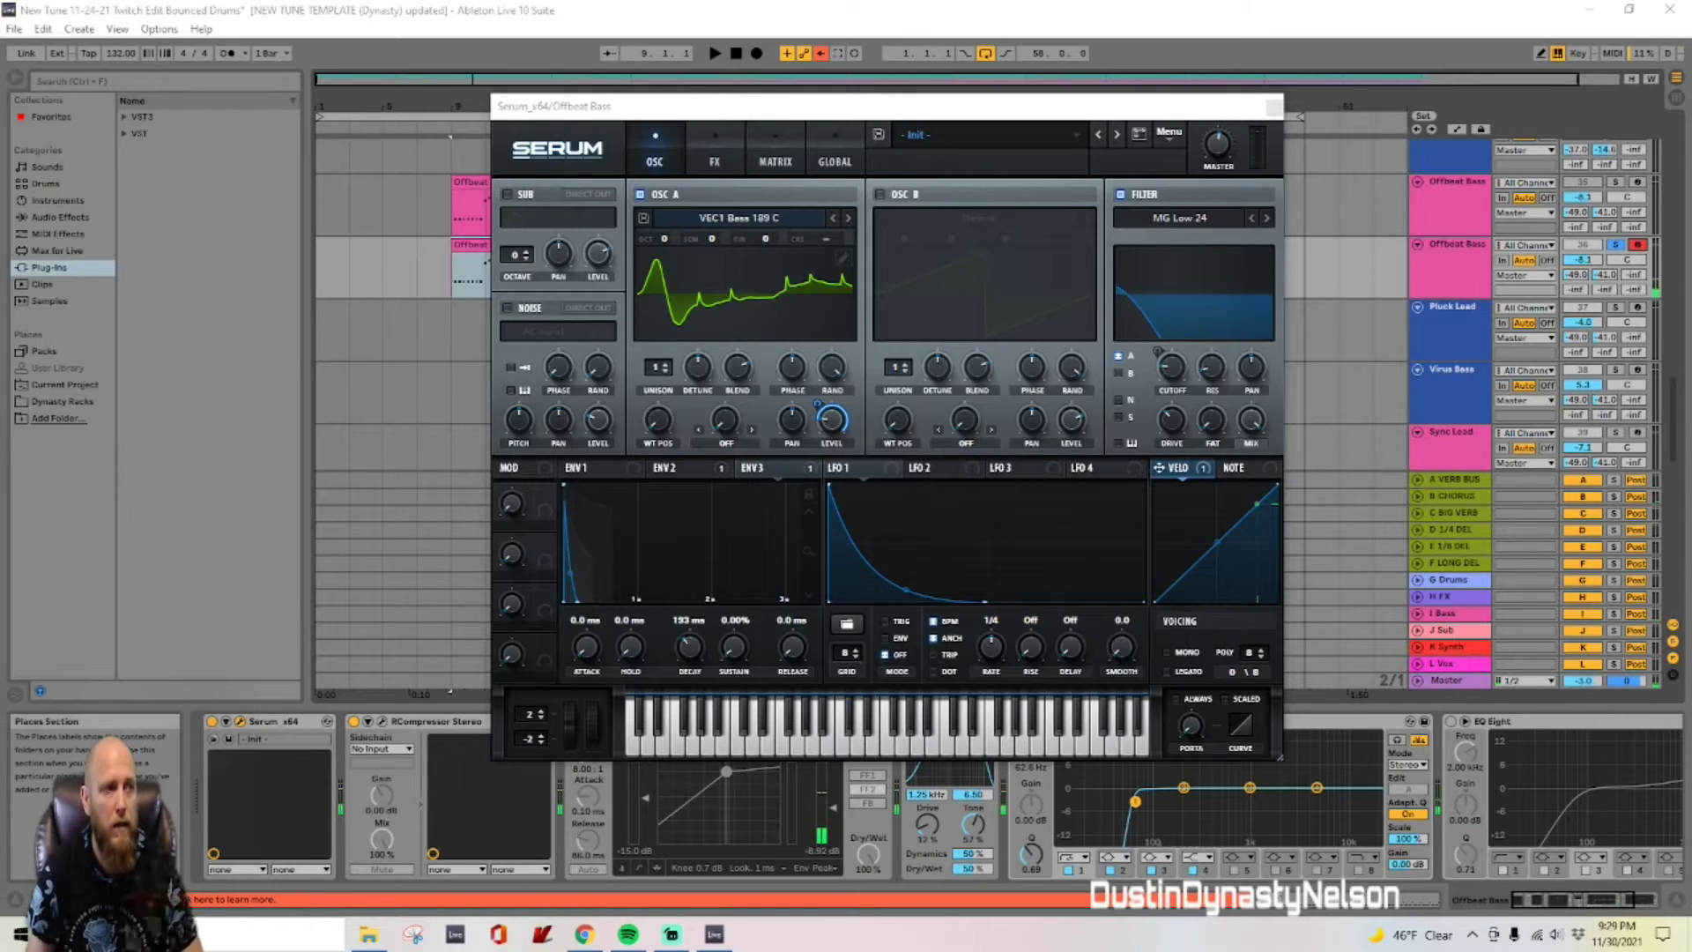
click(739, 218)
click(740, 289)
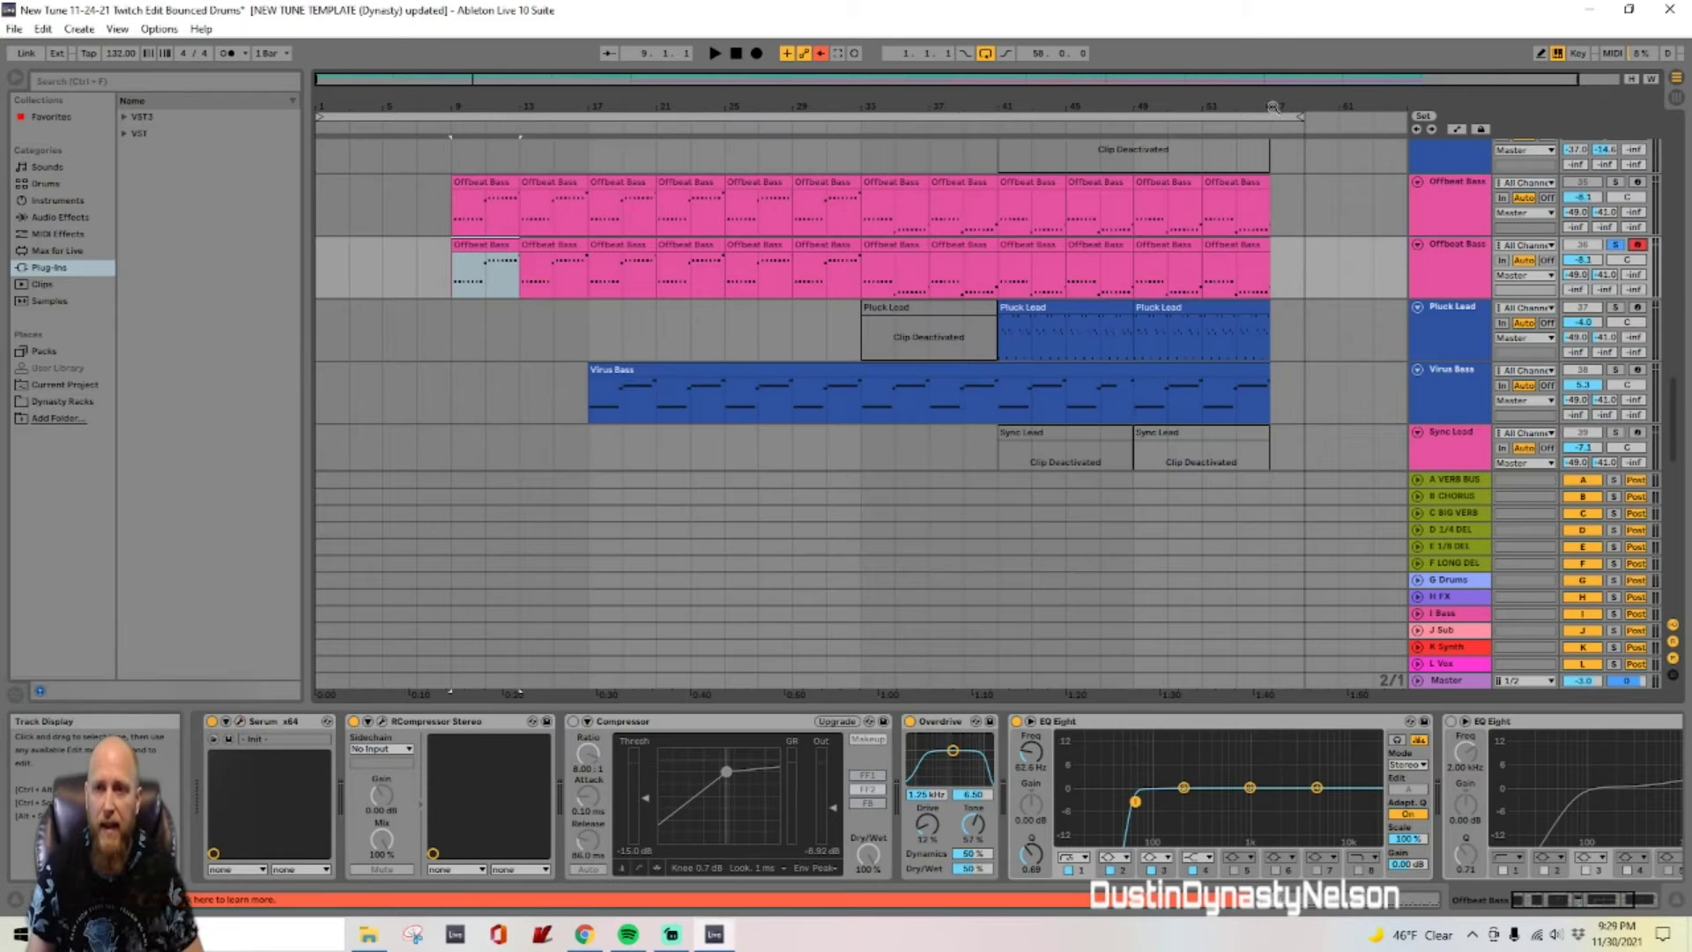
Step: Unsolo and delete the duplicate Offbeat Bass track that holds Serum, and reactivate the original Offbeat Bass track
click(1275, 106)
click(1637, 245)
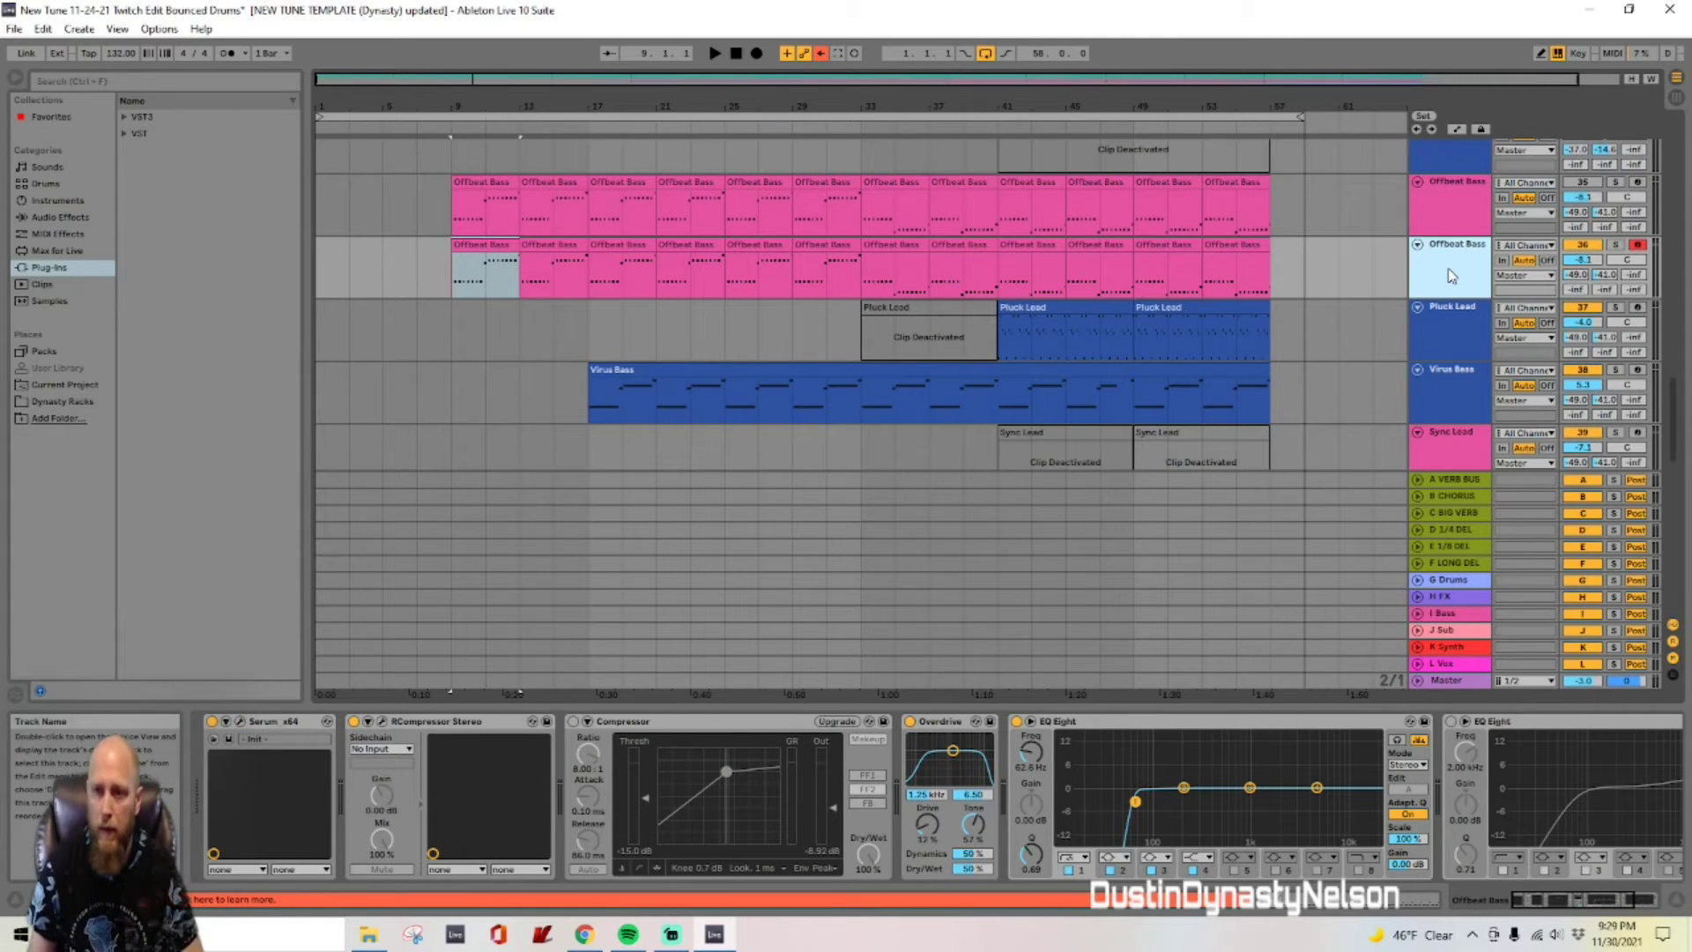
key(Delete)
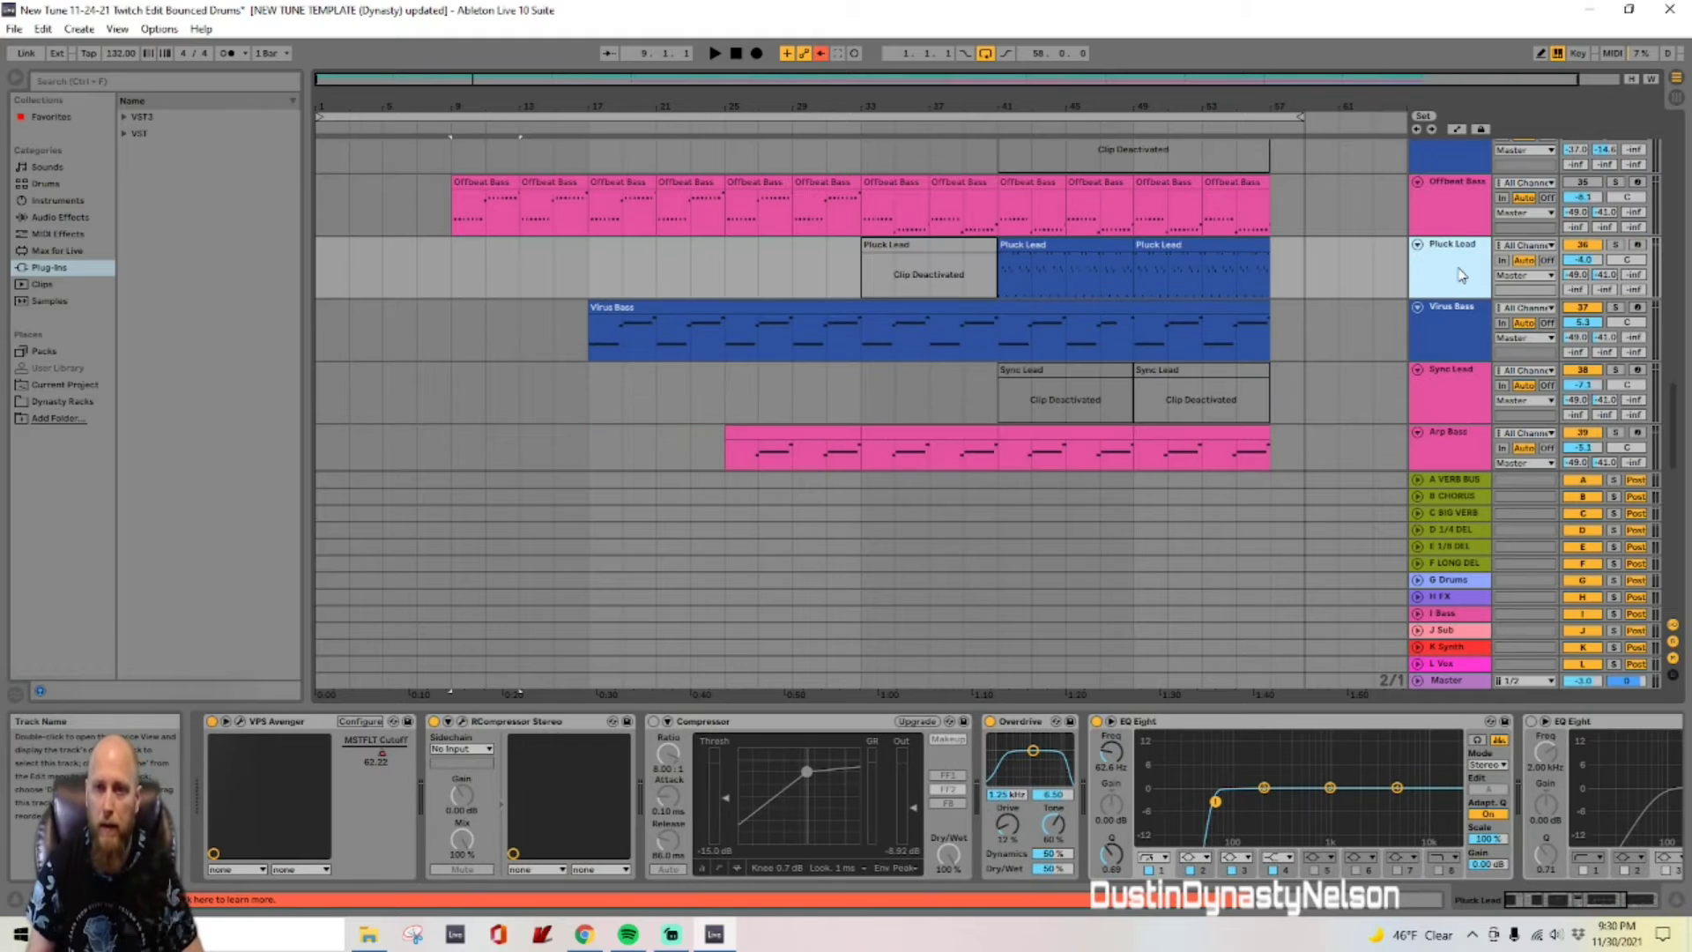
click(1575, 185)
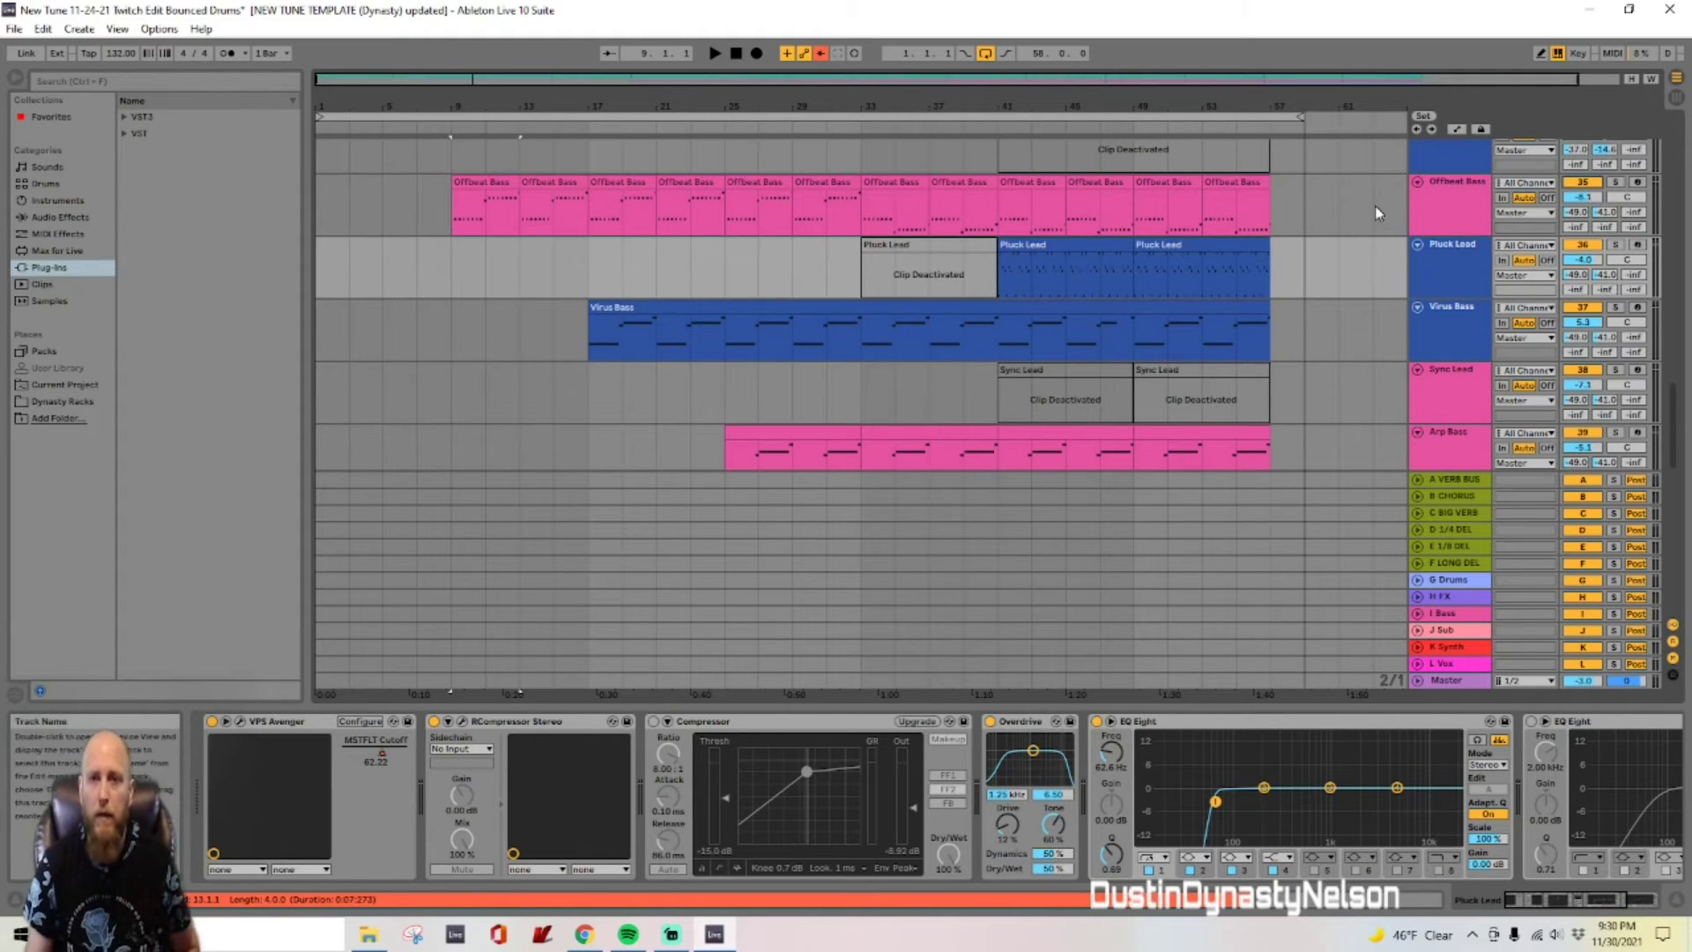
Step: Solo the Pluck Lead track and listen to its clip from bar 41
scroll(808, 312, down, 1)
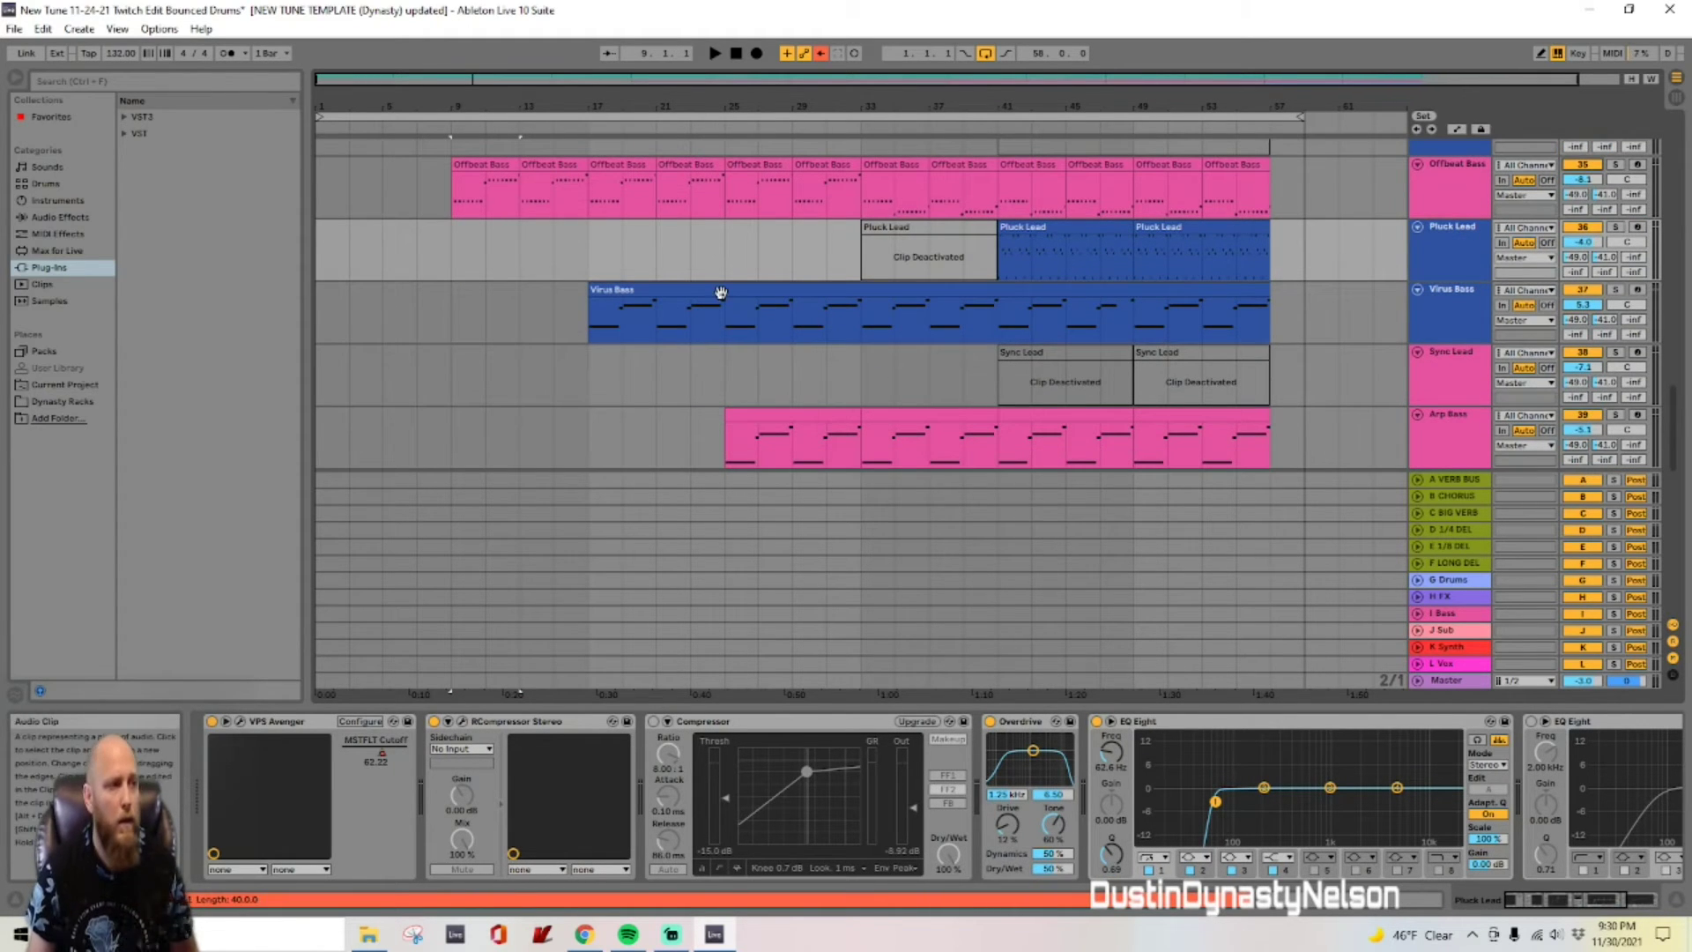
click(588, 323)
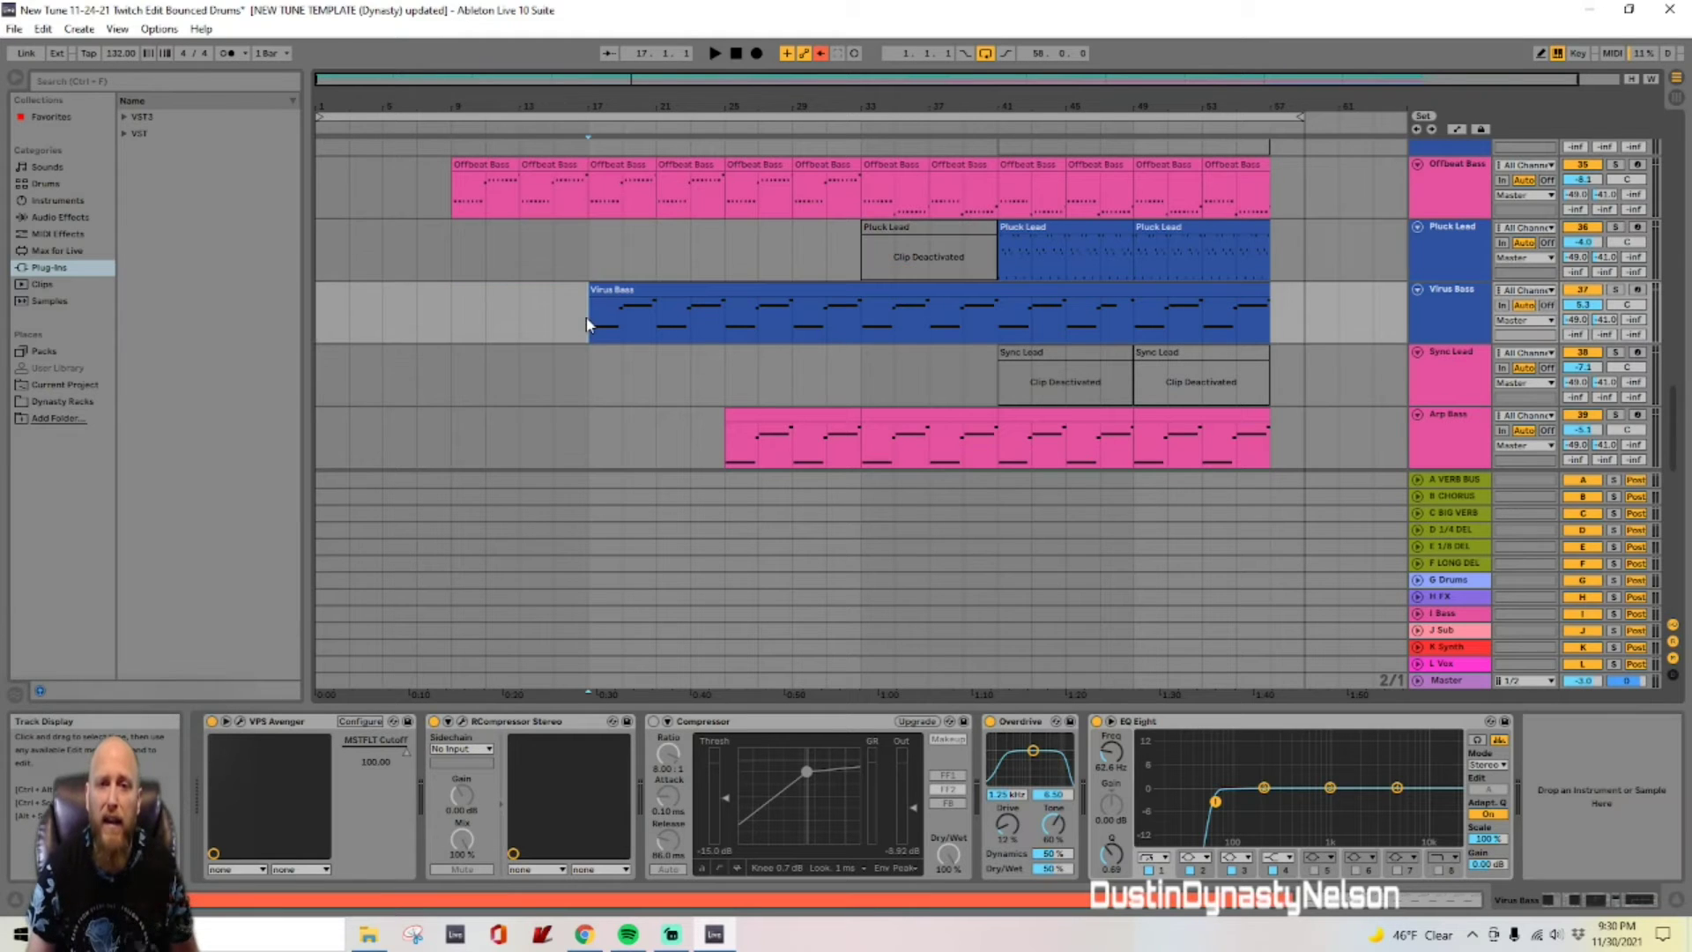
click(1000, 251)
click(1616, 228)
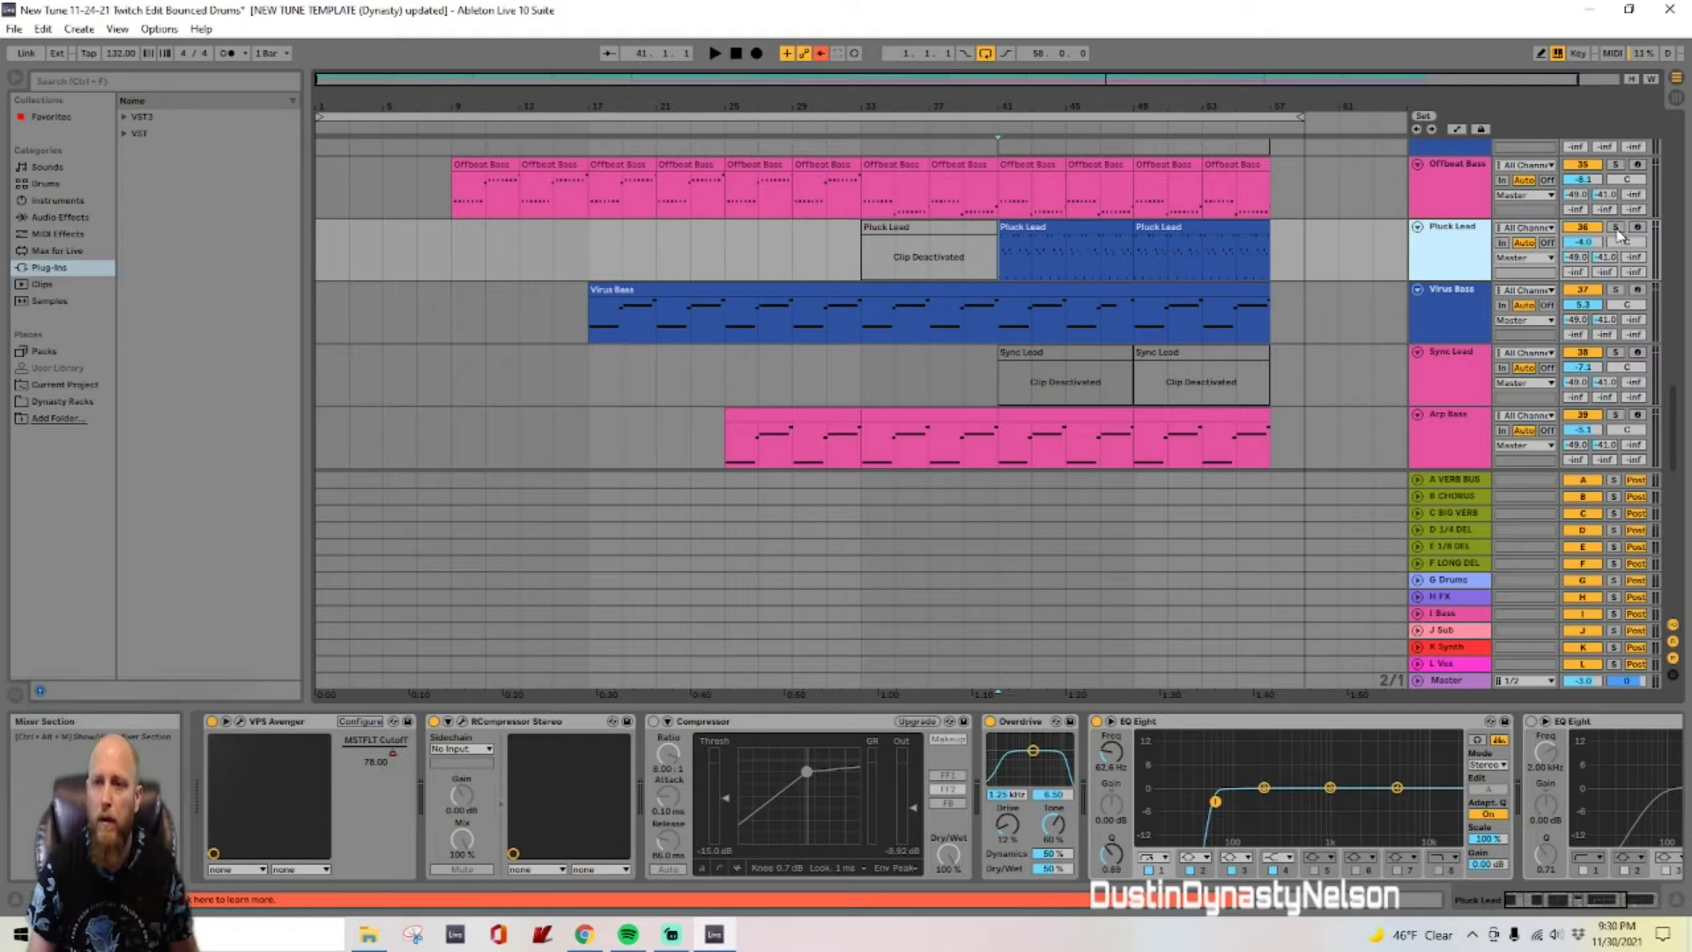
key(space)
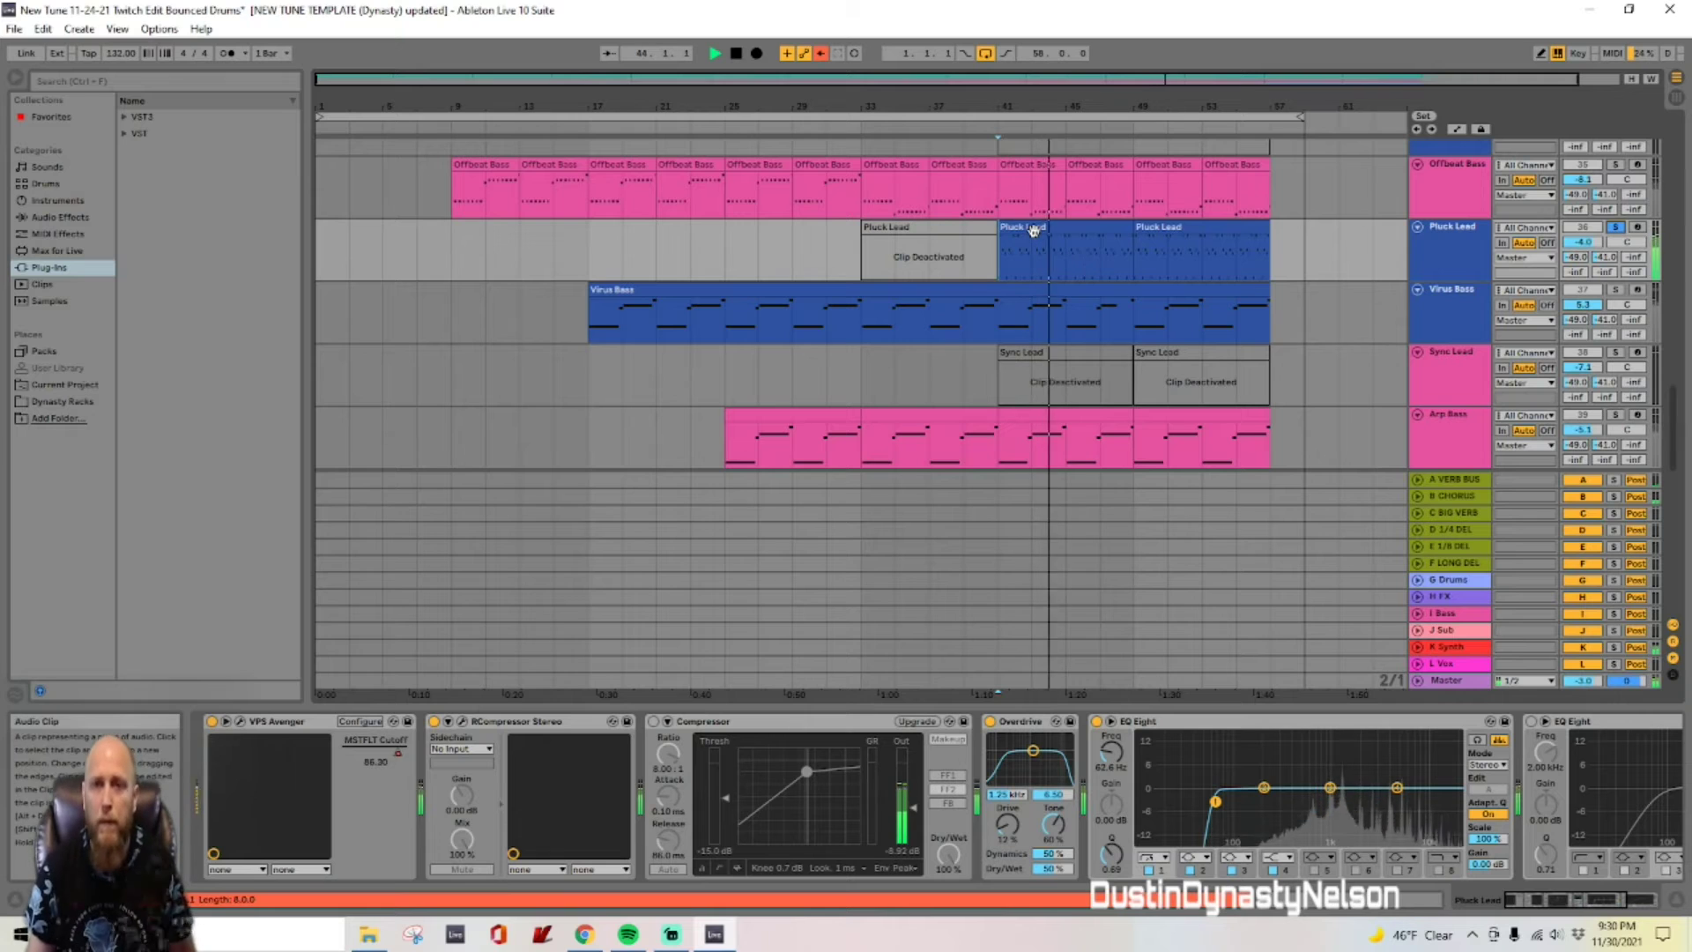
key(space)
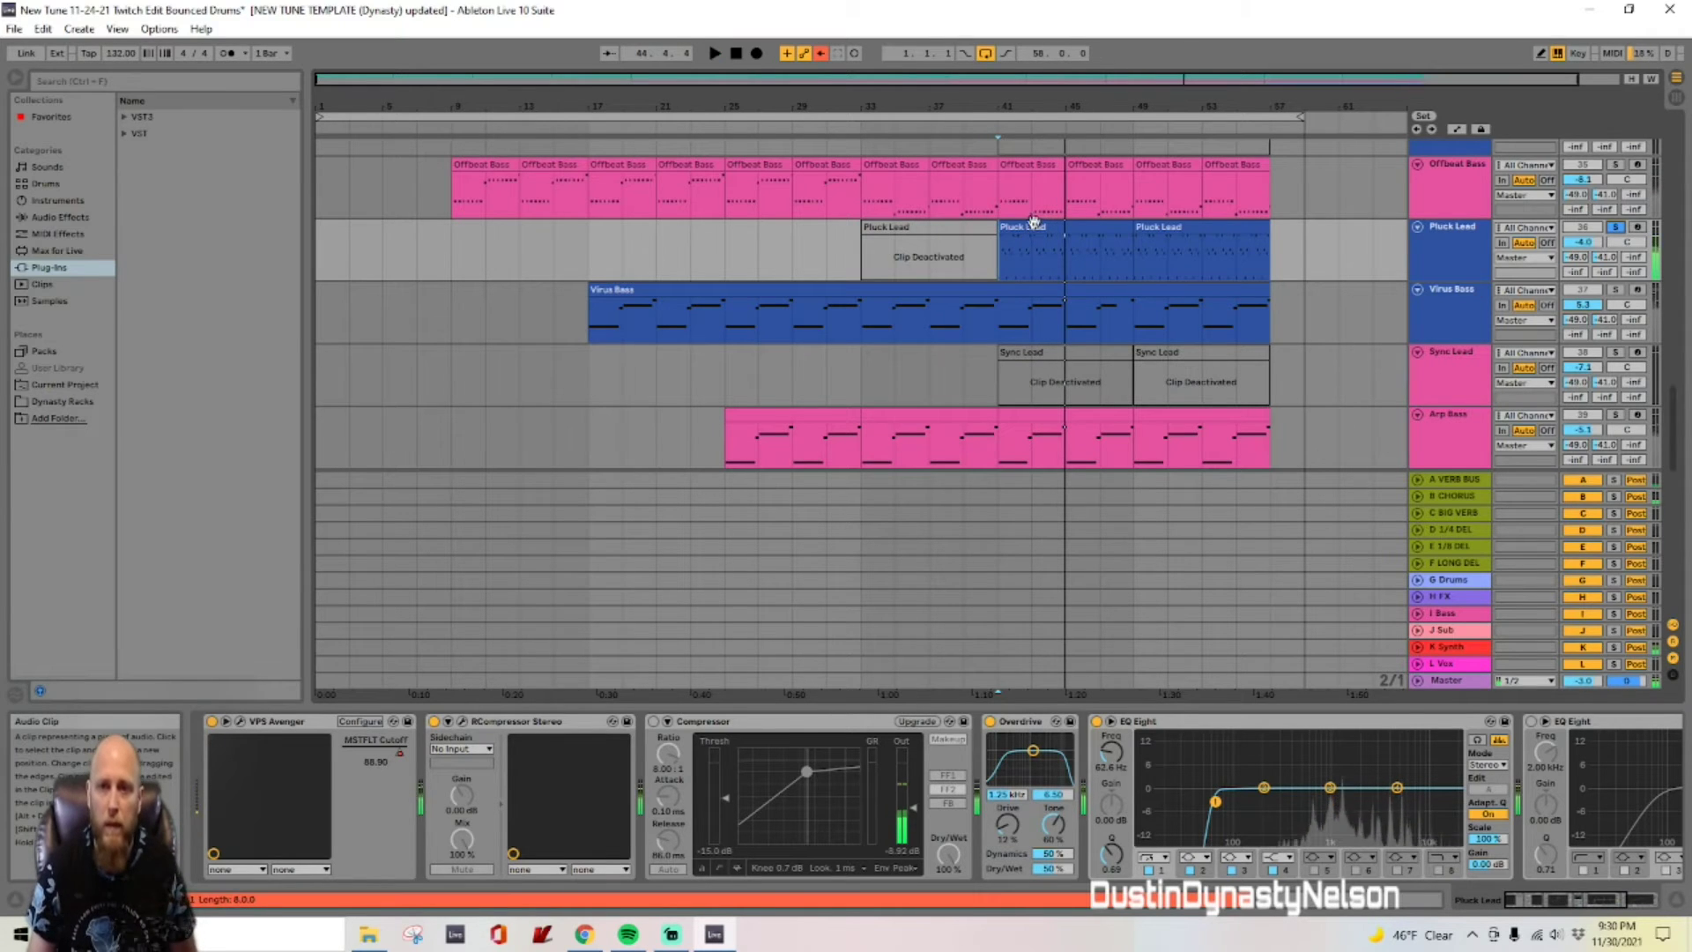
Step: Open the VPS Avenger instrument on the Pluck Lead track
click(1467, 259)
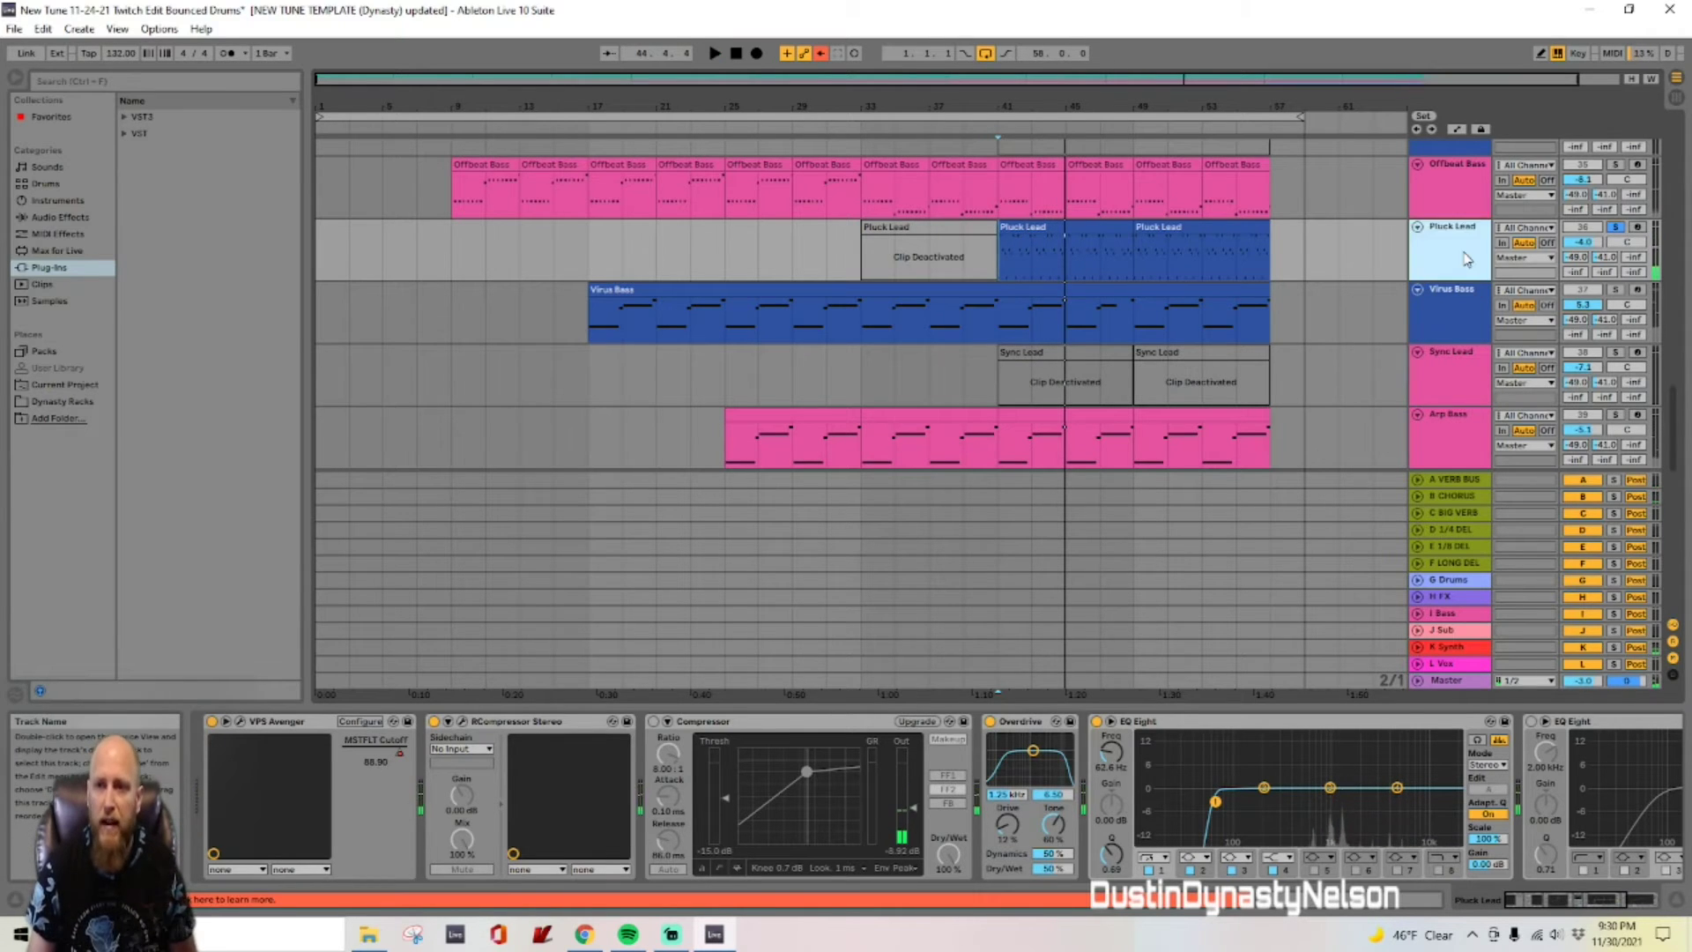
click(241, 720)
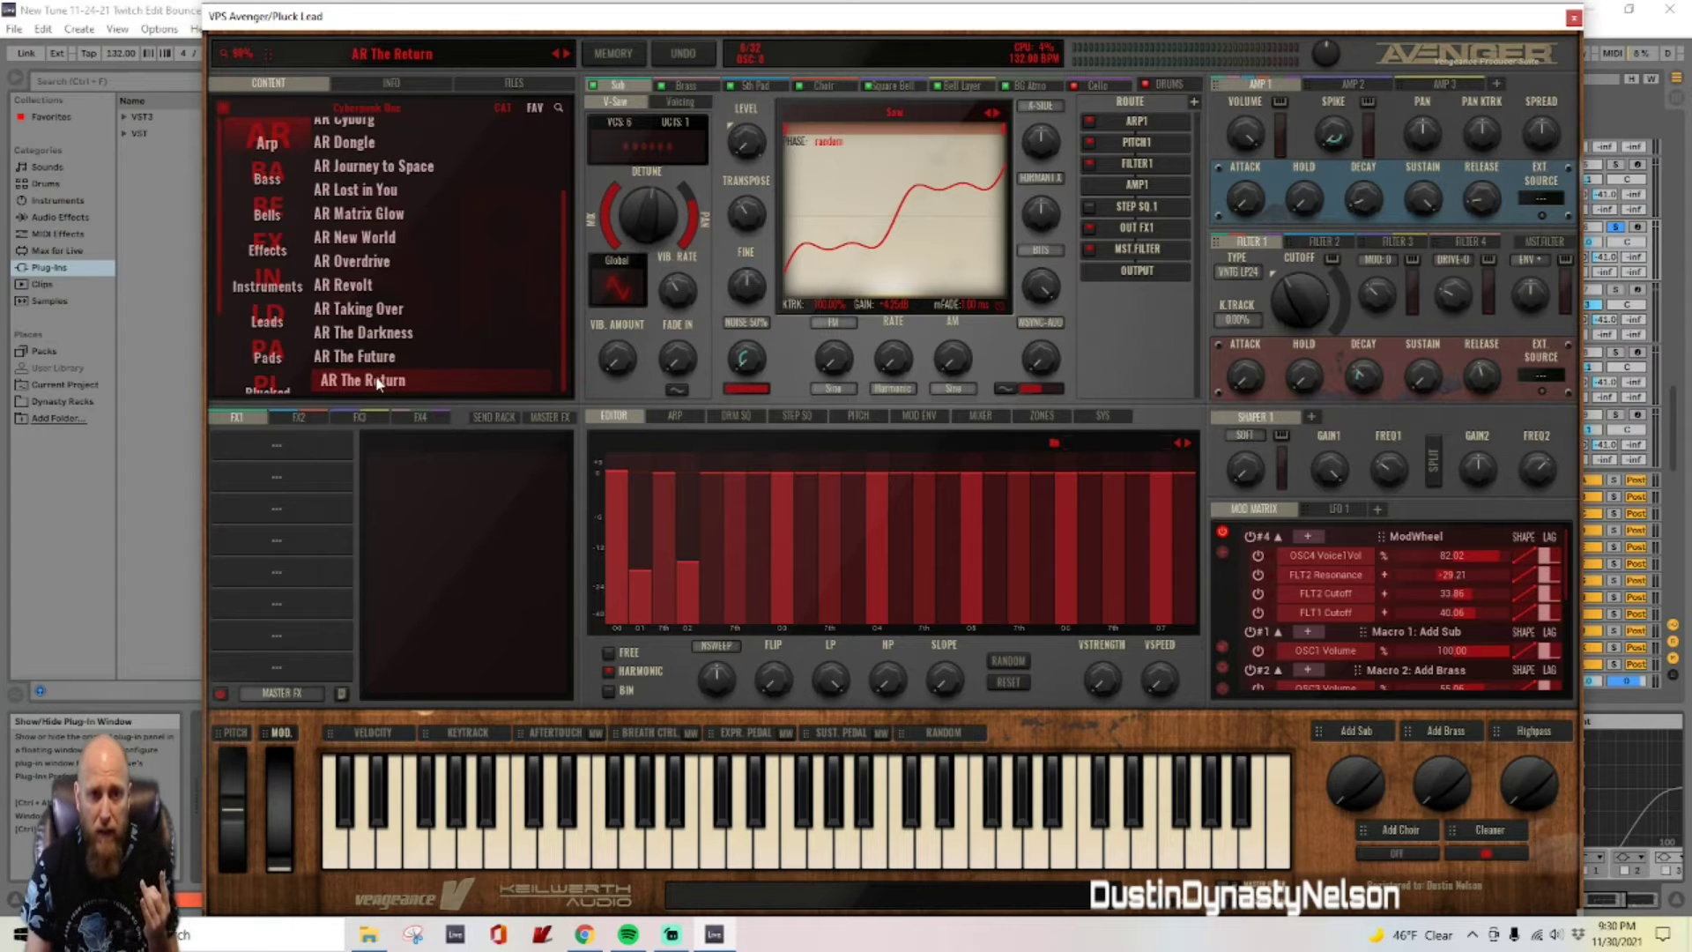
Step: Show the arpeggiator of the Pluck Lead patch and remove every note after the first C from the ARP 1 pattern
click(675, 416)
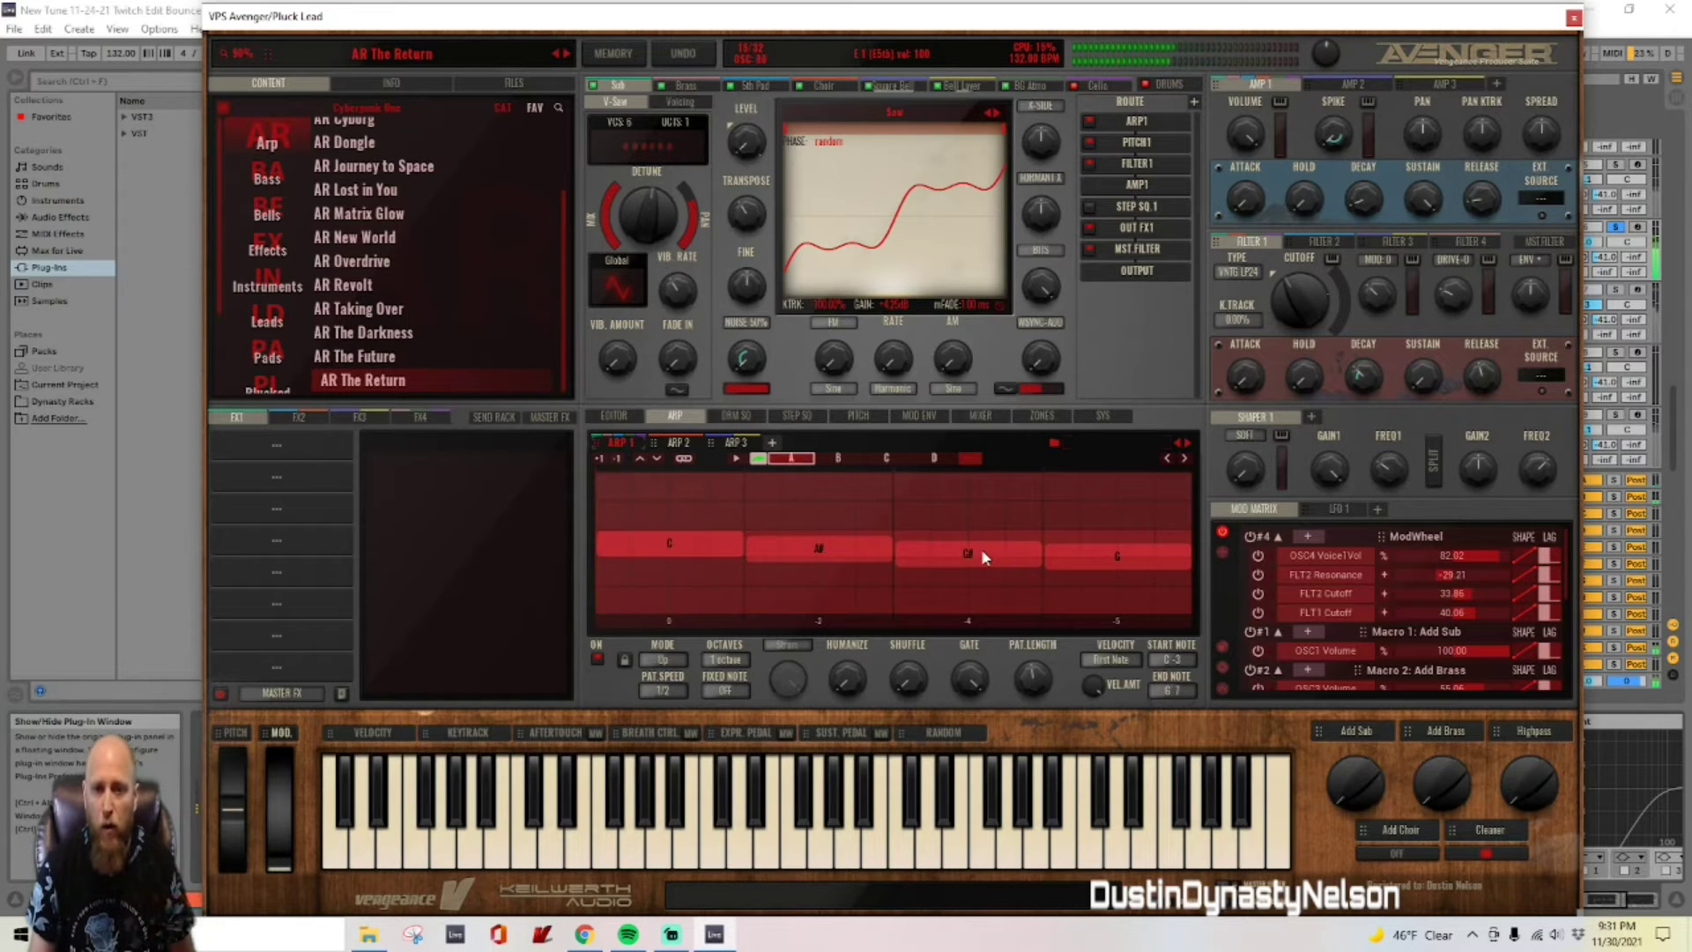
right_click(817, 547)
right_click(952, 548)
right_click(1055, 549)
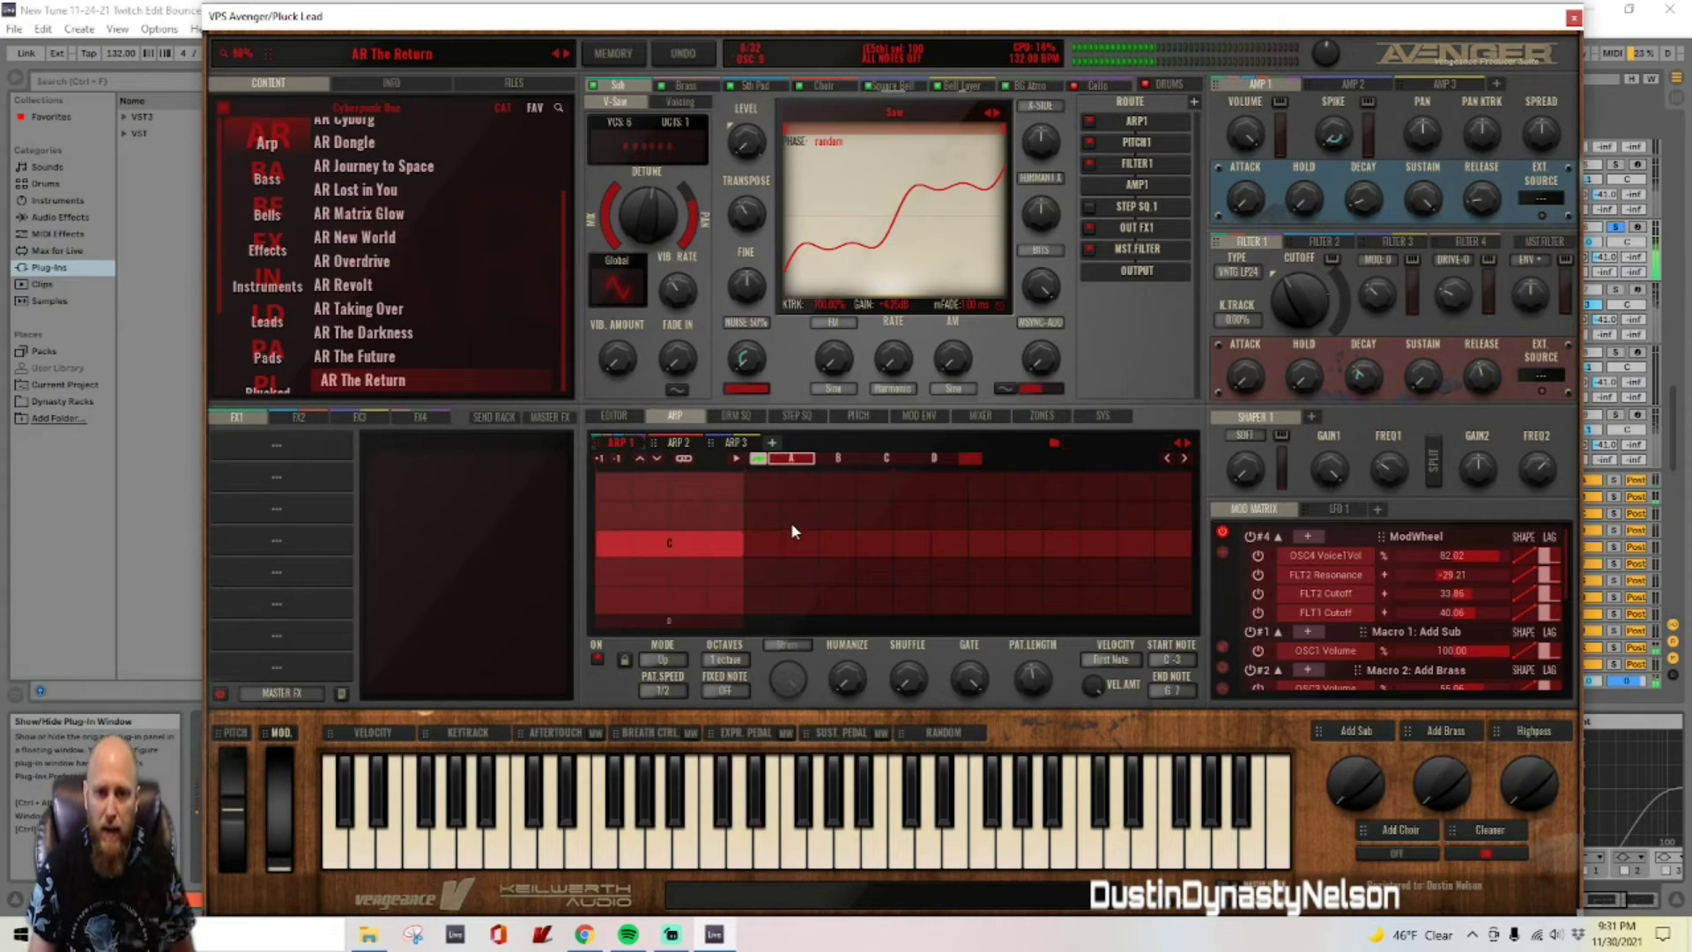
Step: Display the notes of the Pluck Lead clip at bar 41 in an enlarged note editor and play the clip
drag(1336, 19, 1337, 421)
click(1079, 235)
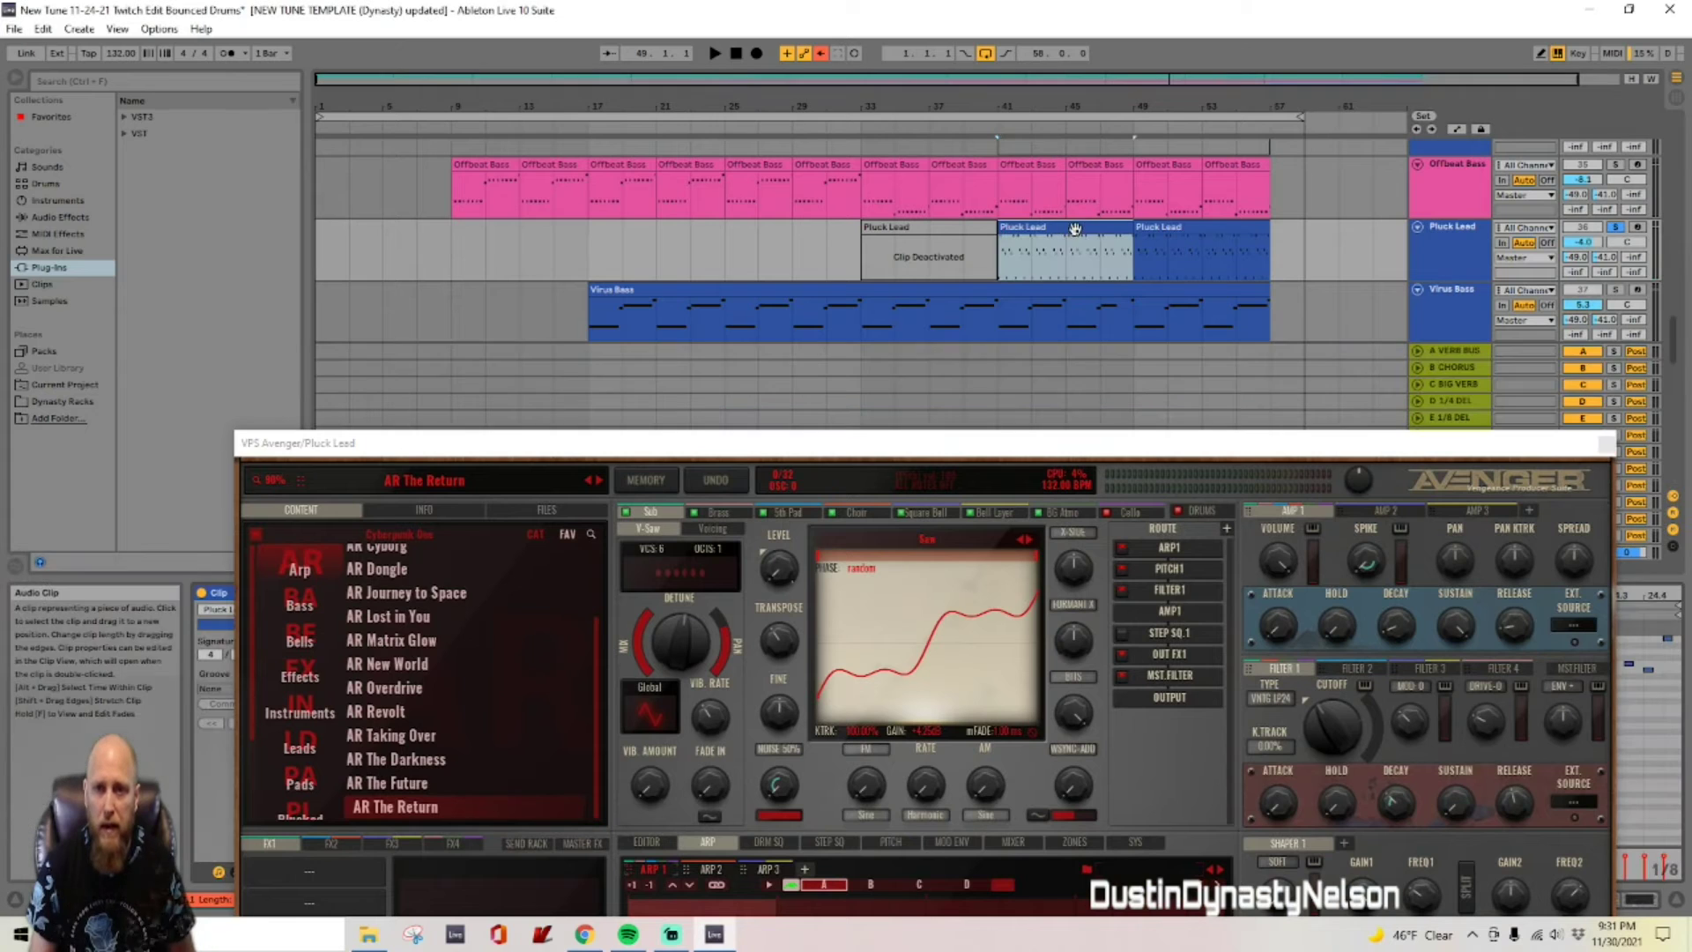
click(1613, 442)
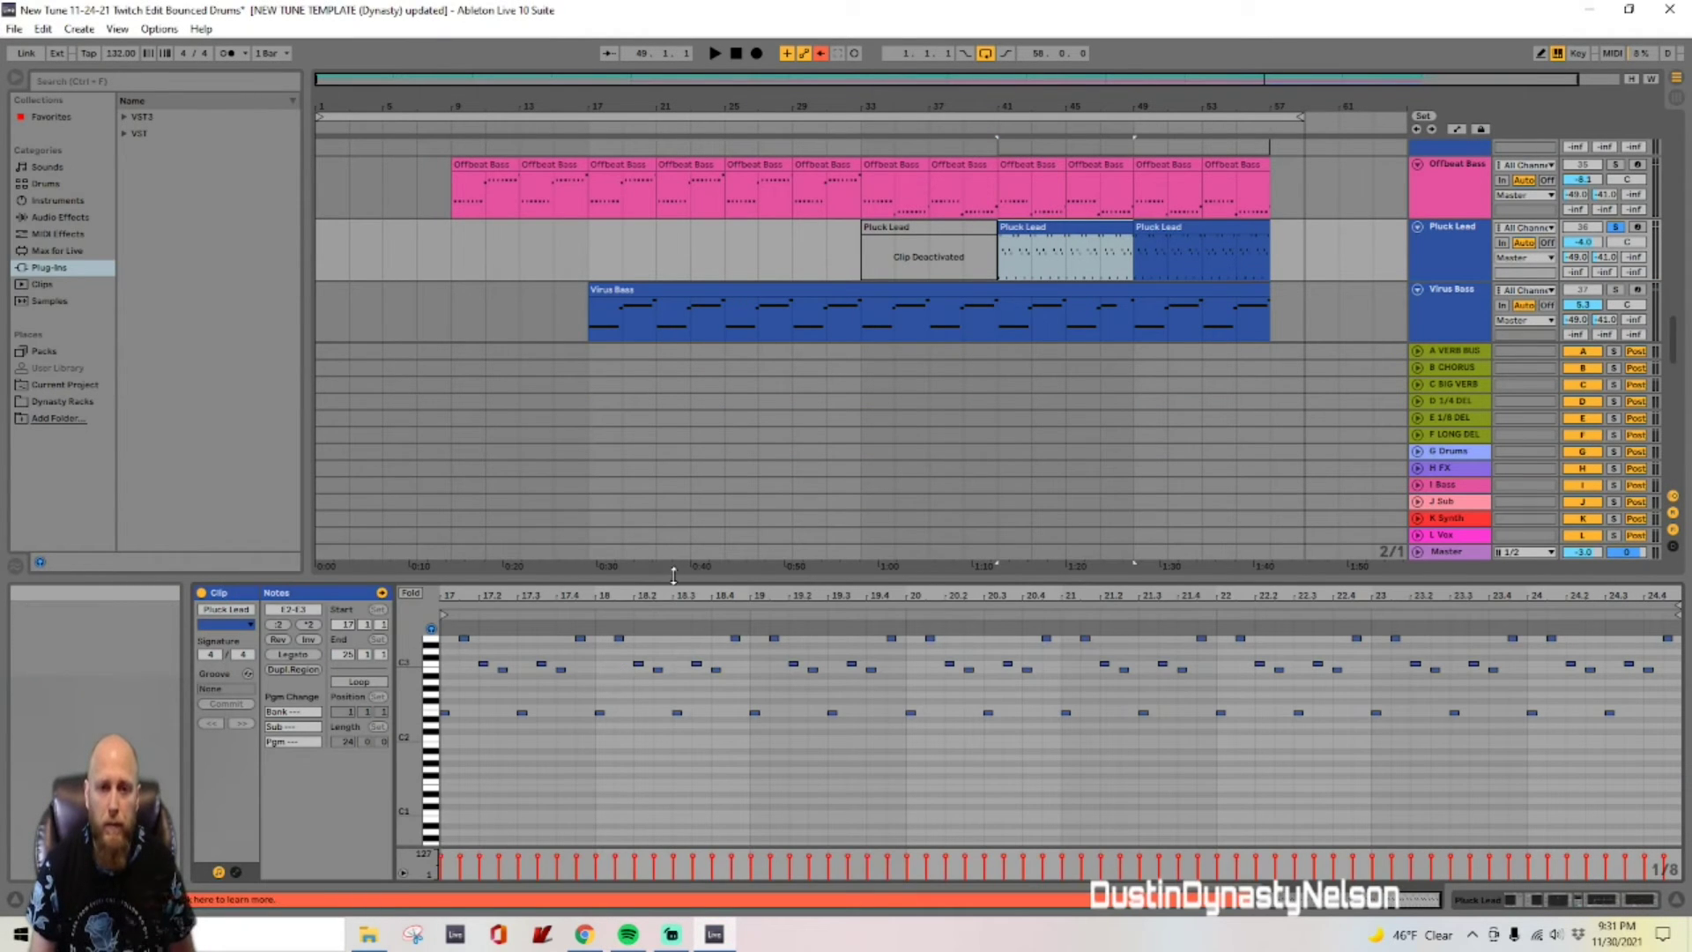
drag(673, 579, 674, 454)
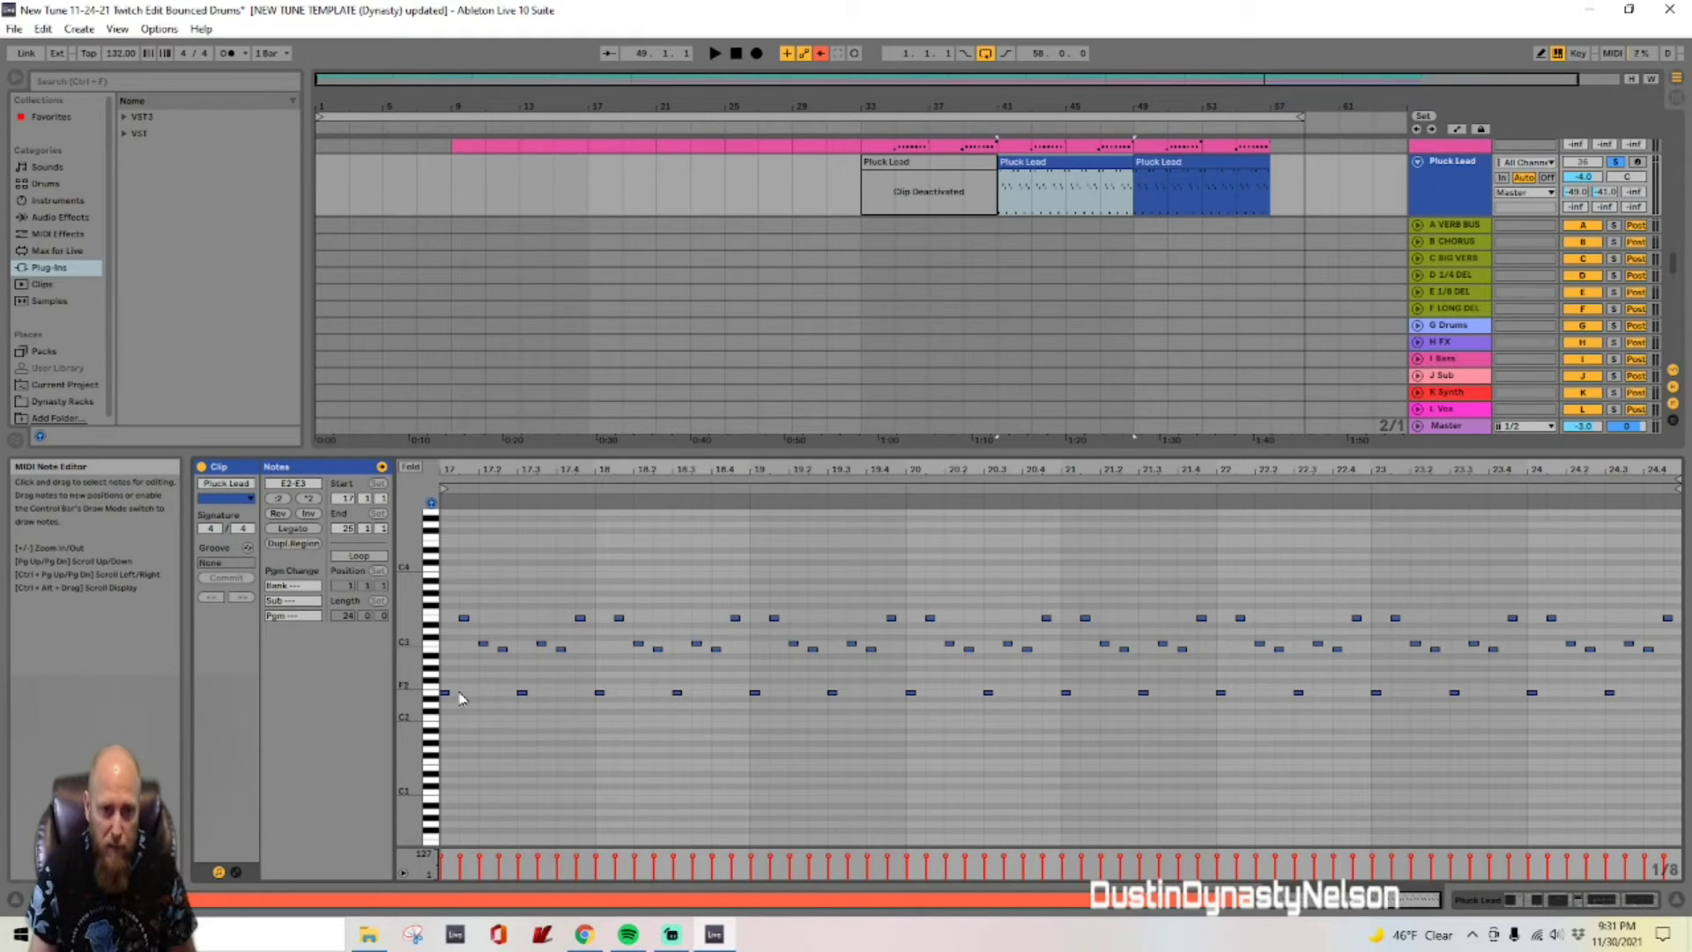
key(space)
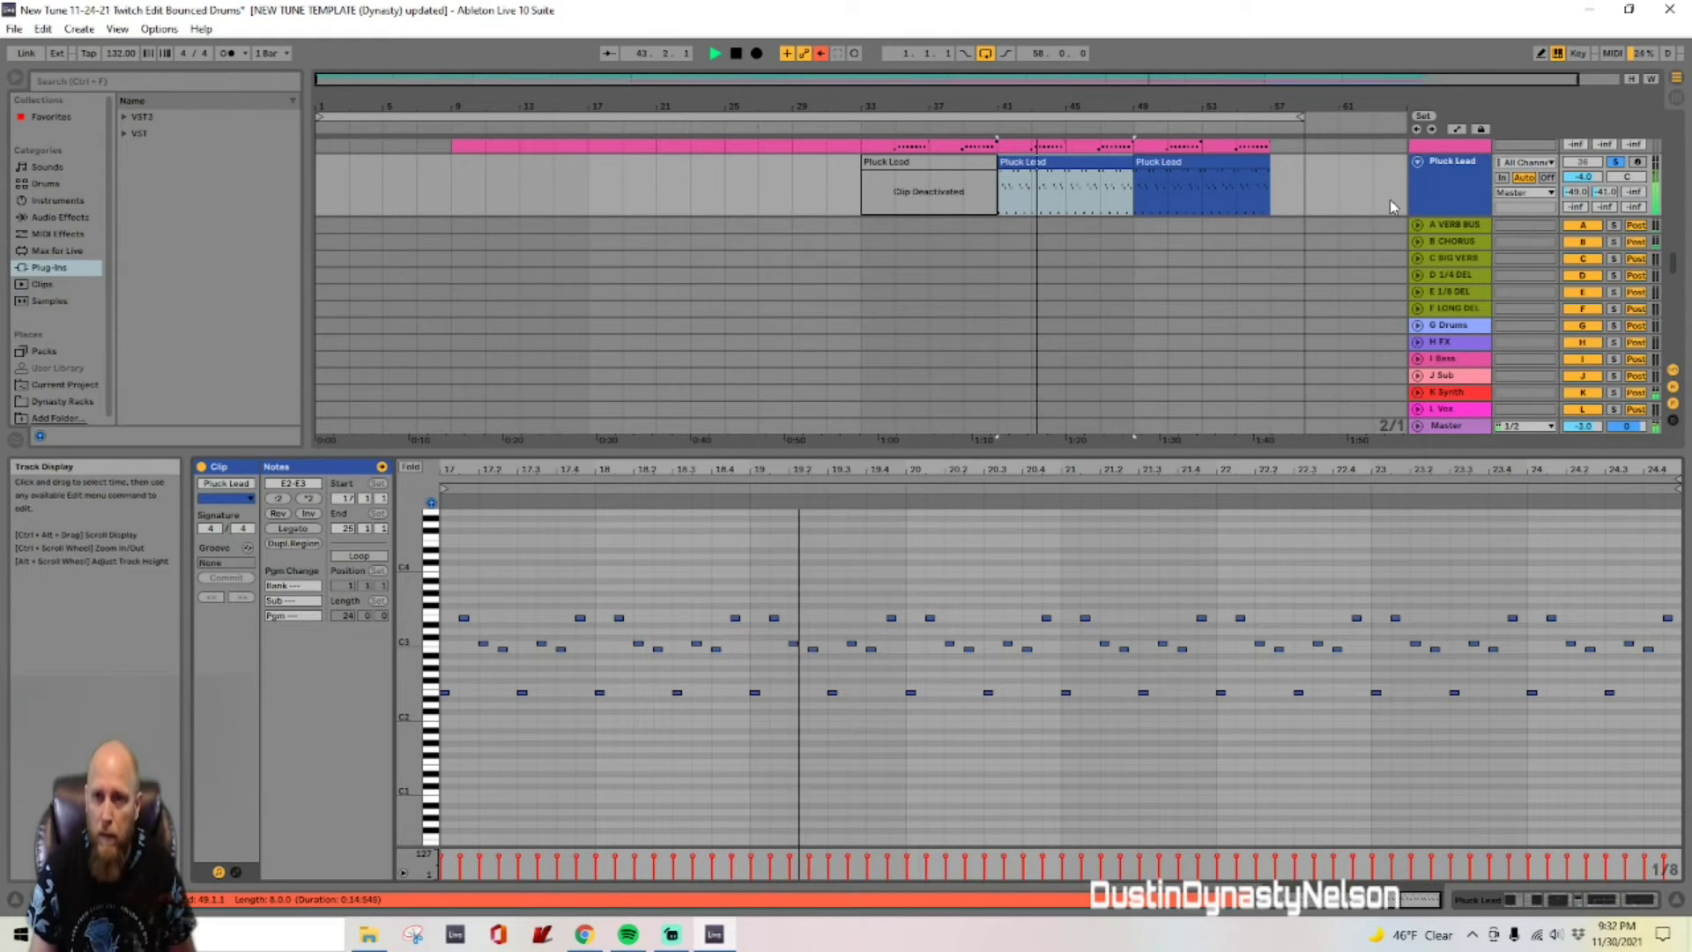
key(space)
Step: Show the Pluck Lead device chain and set the RCompressor's sidechain source to Kick here
double_click(1429, 189)
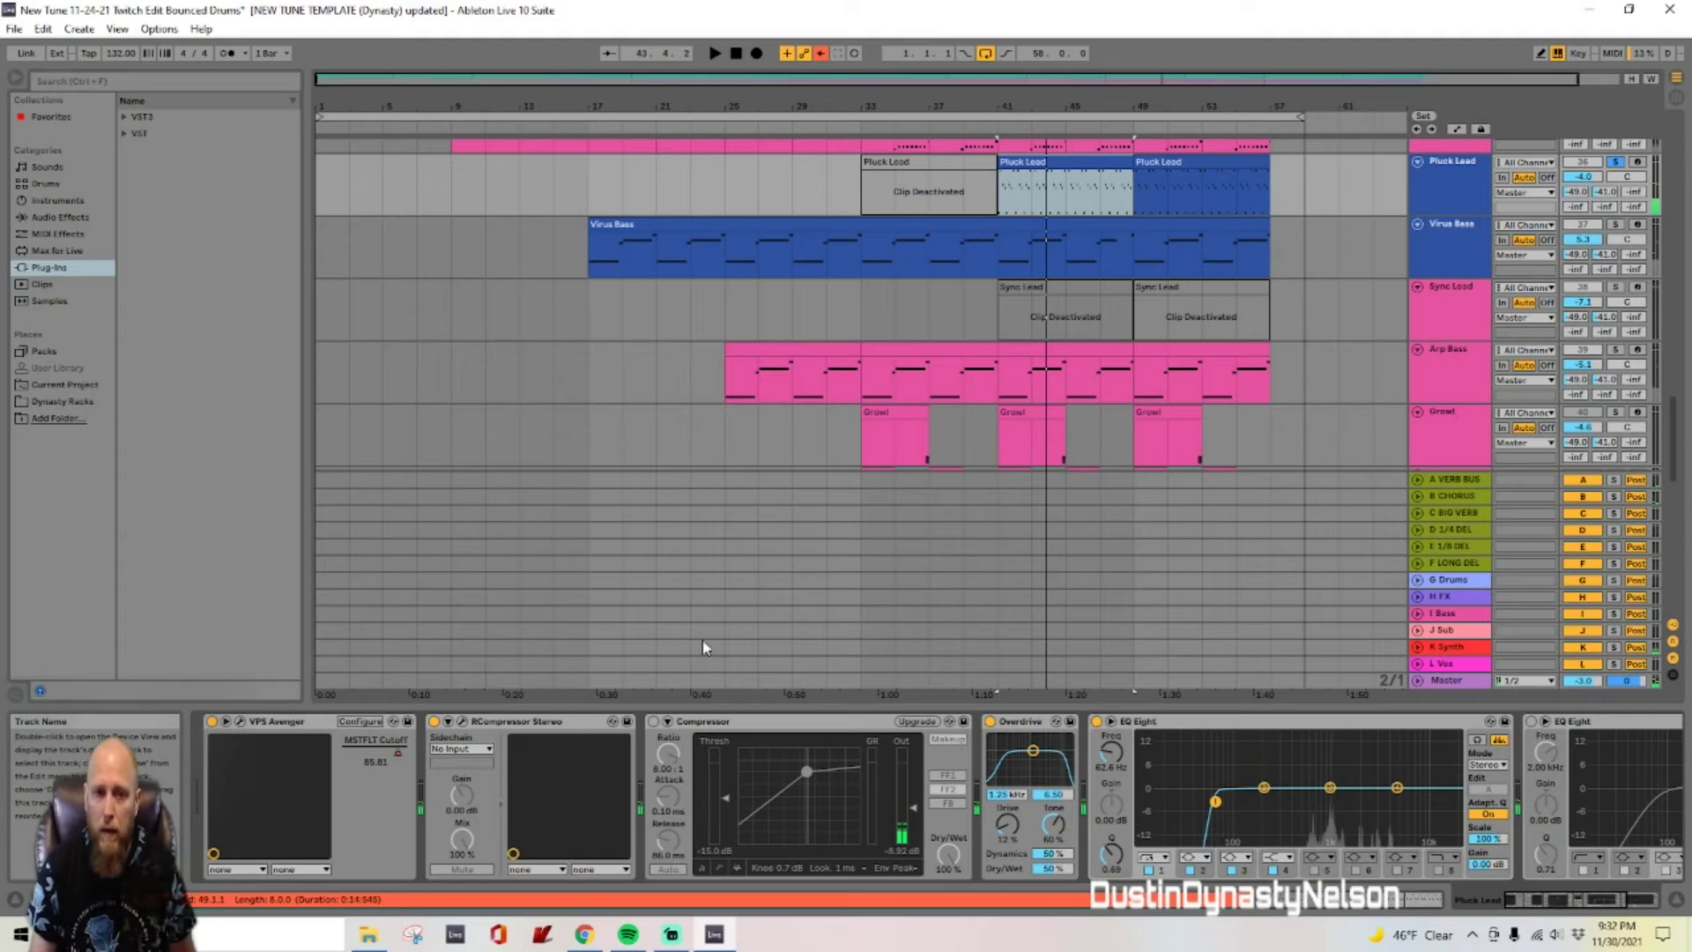
click(467, 749)
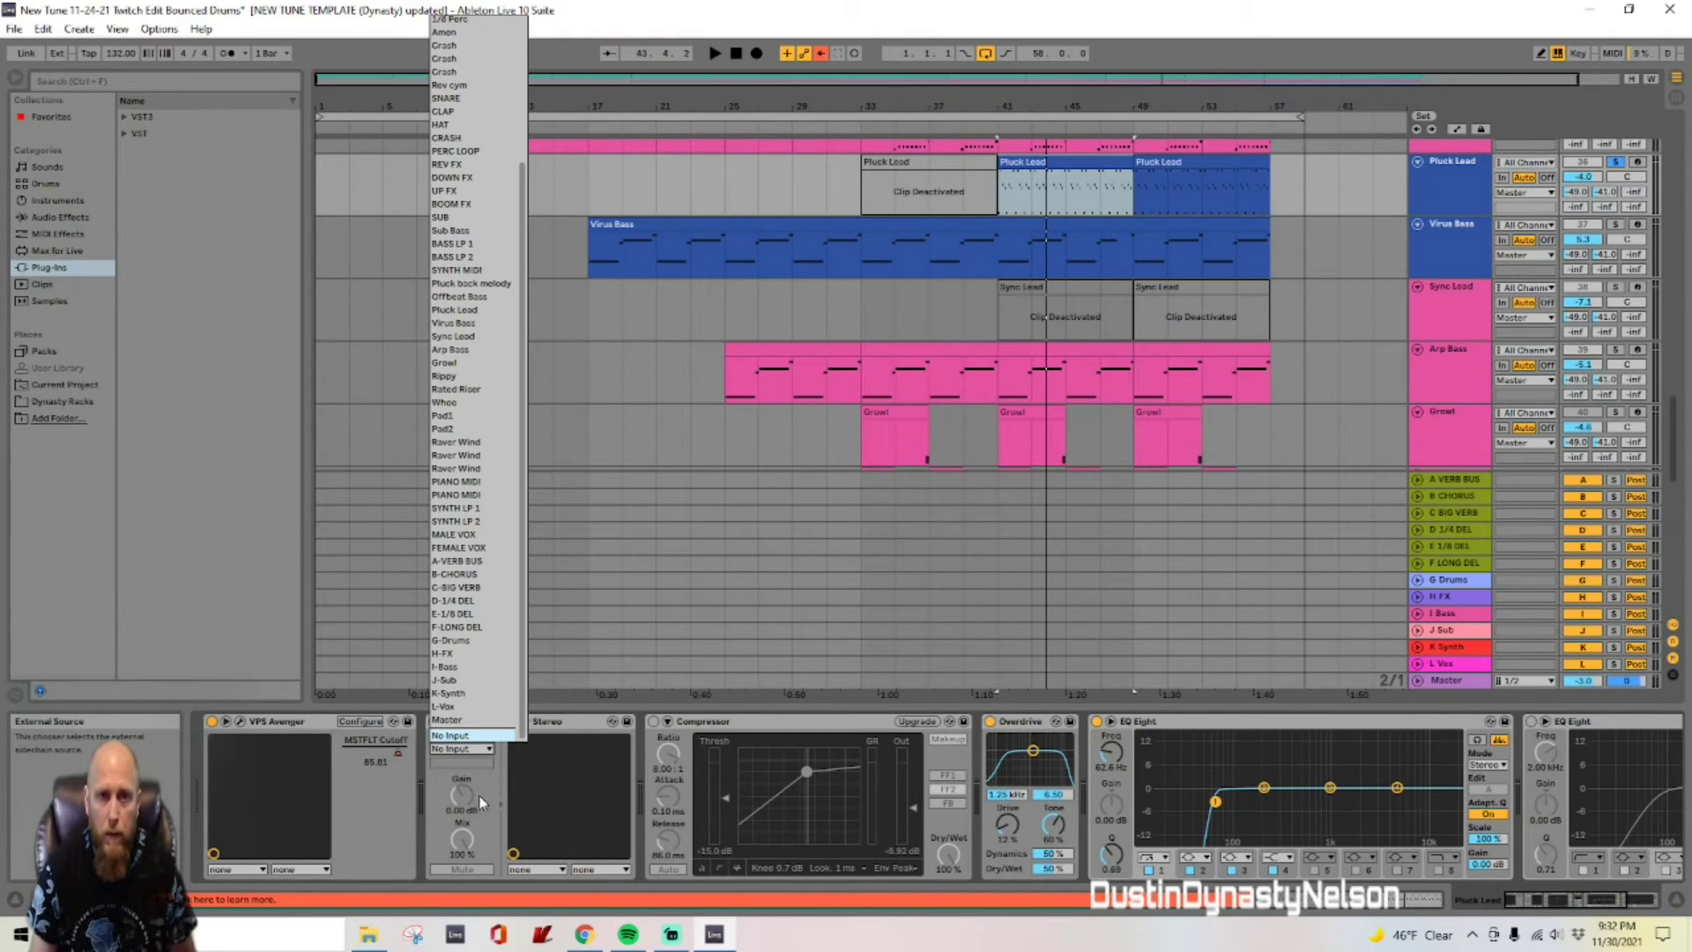
click(485, 765)
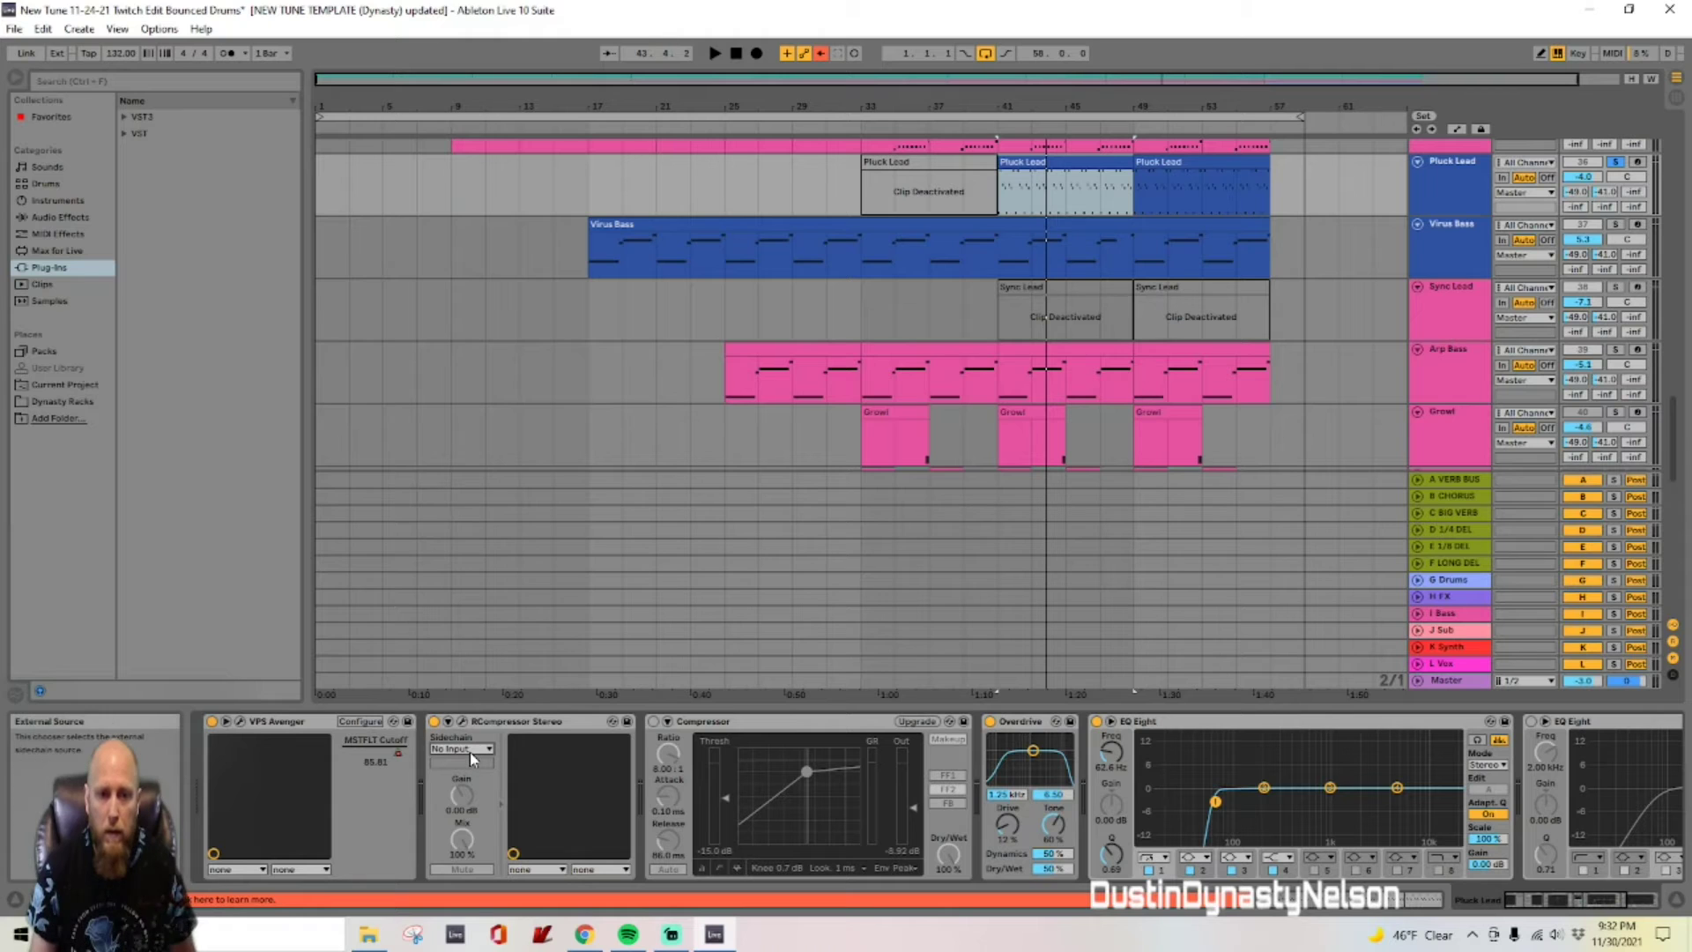
click(469, 753)
scroll(483, 151, up, 5)
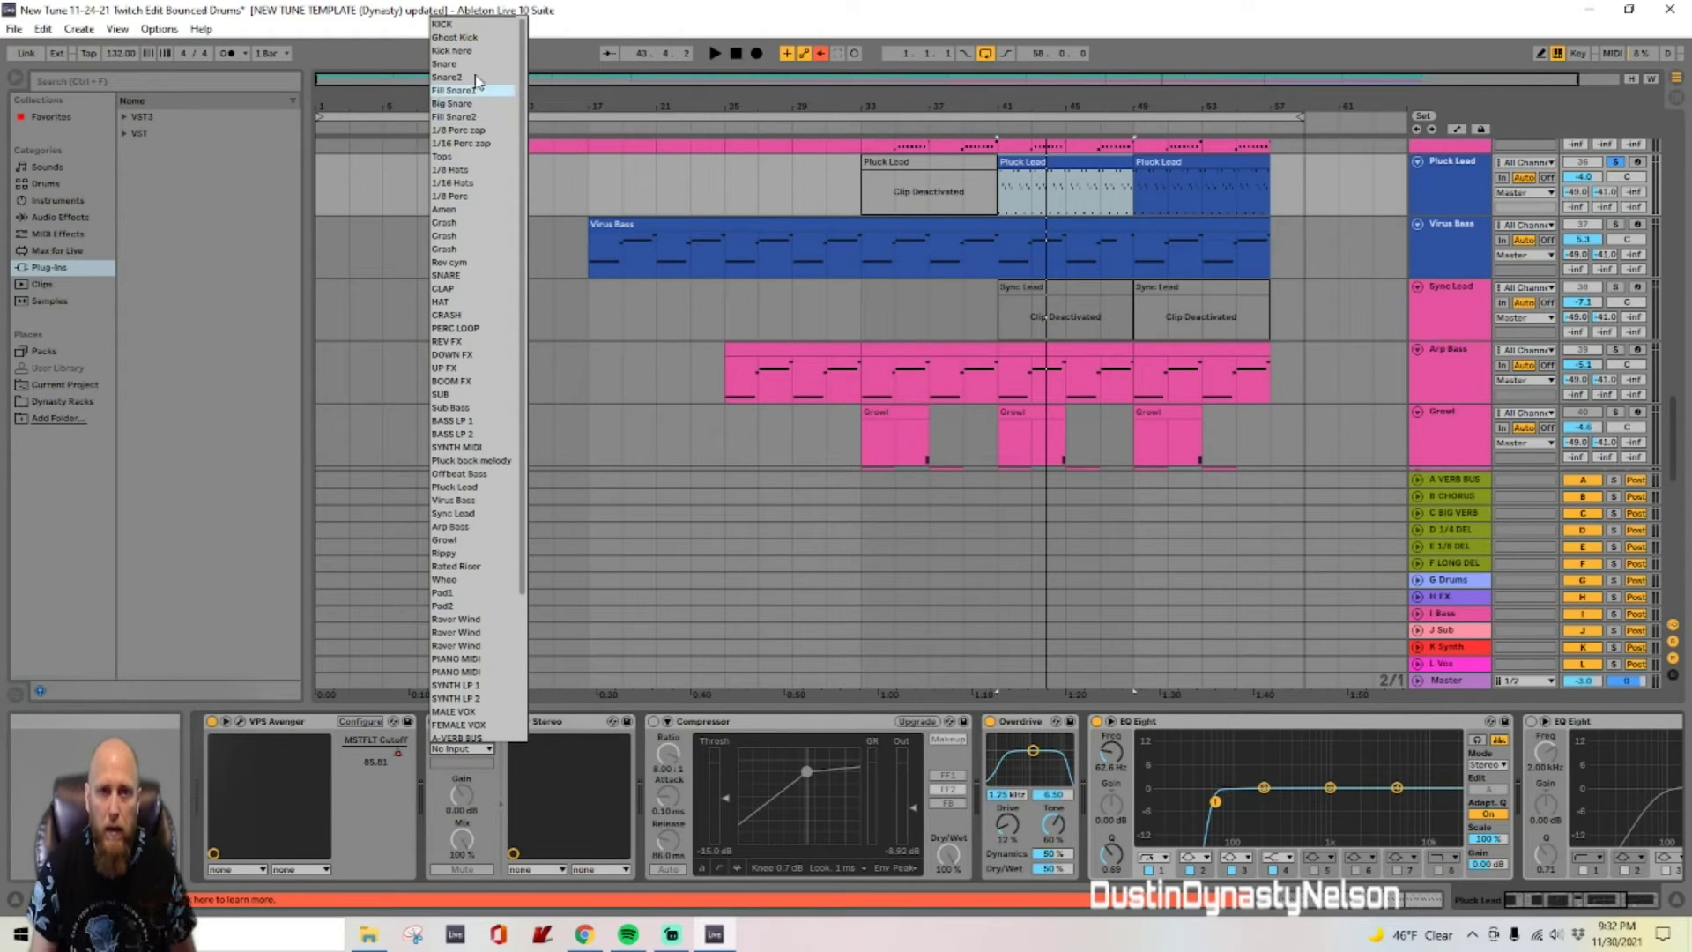
click(453, 50)
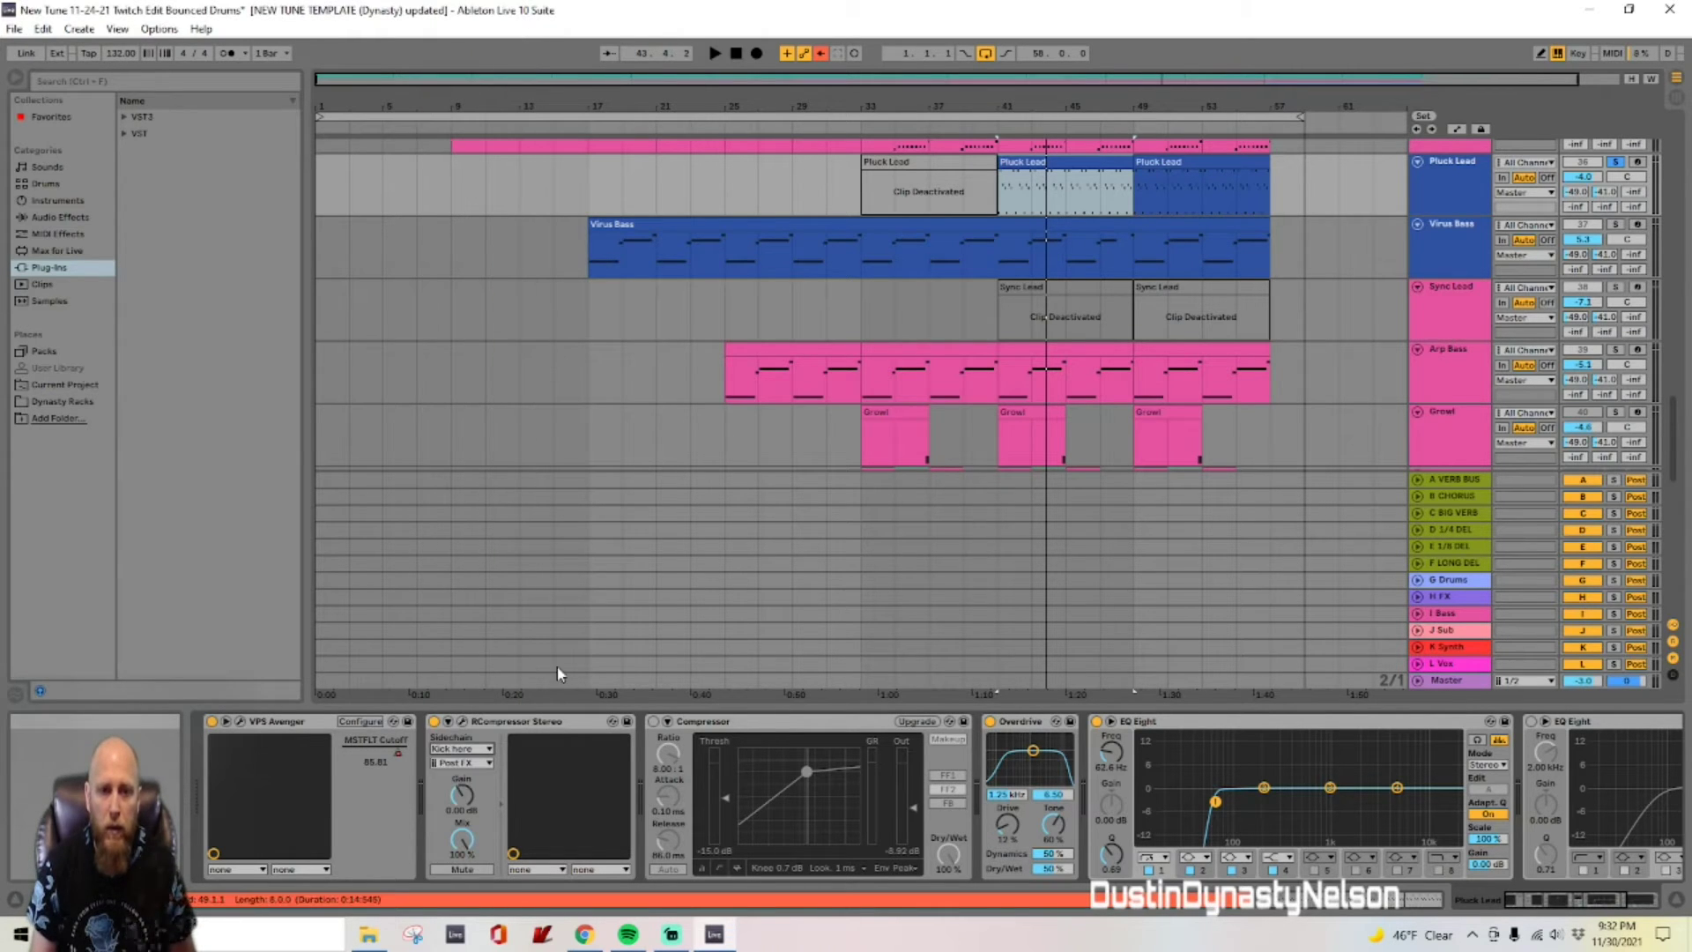
Step: Open the RCompressor on Pluck Lead, examine its settings during playback, and close it
click(459, 720)
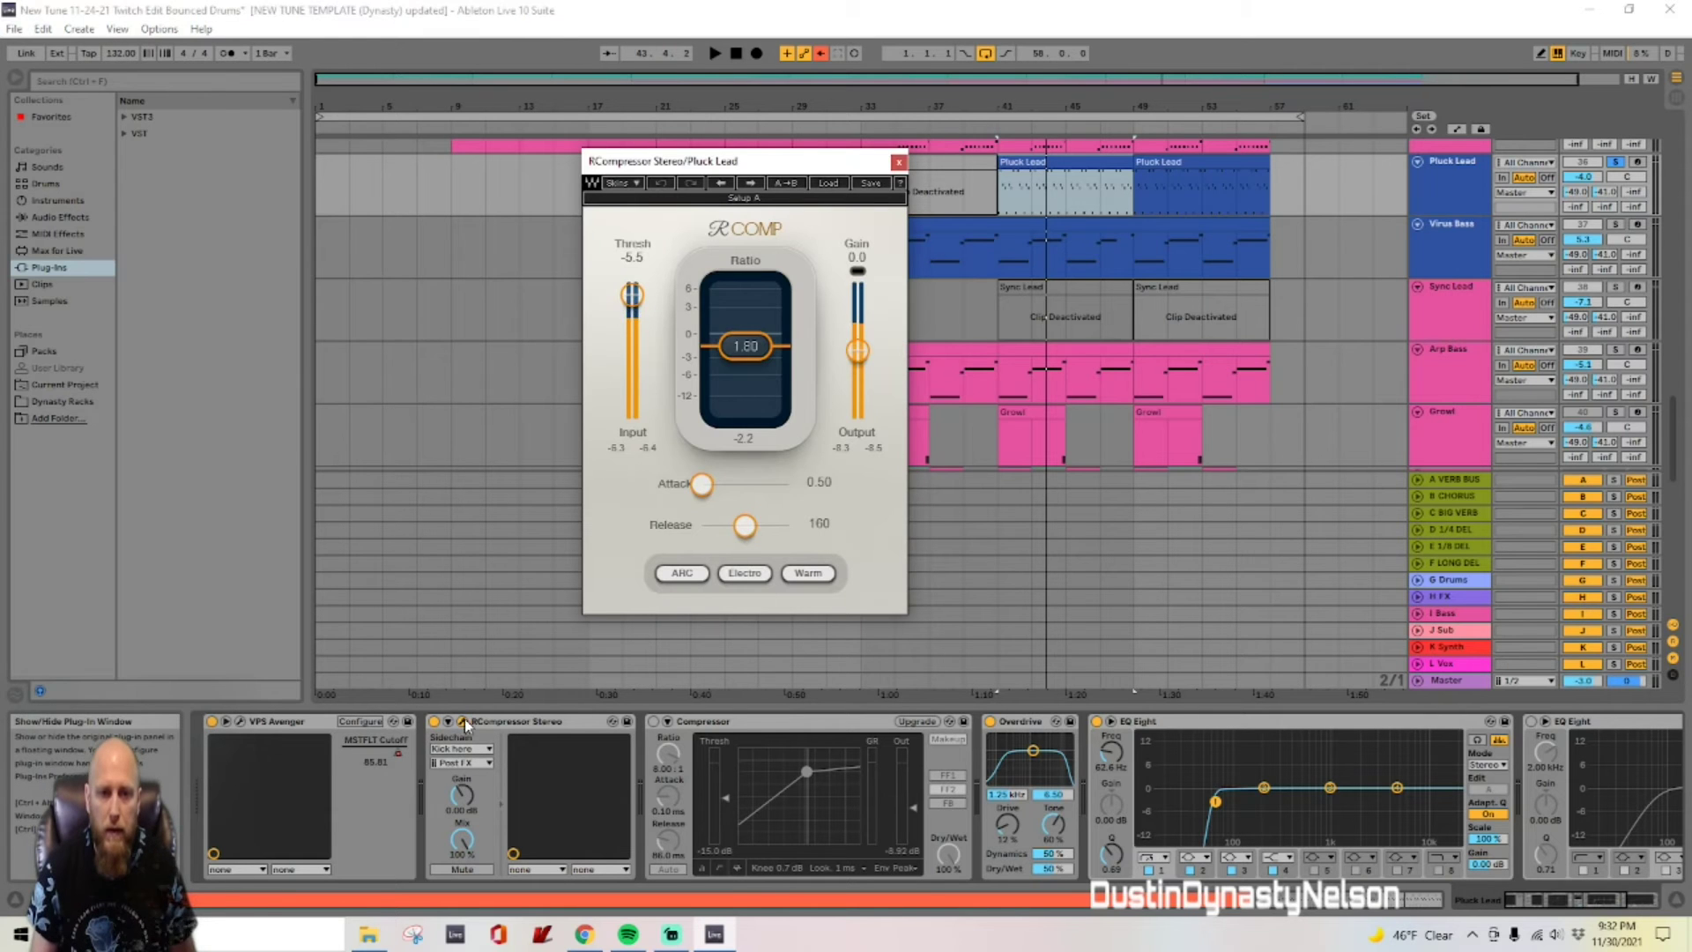
key(space)
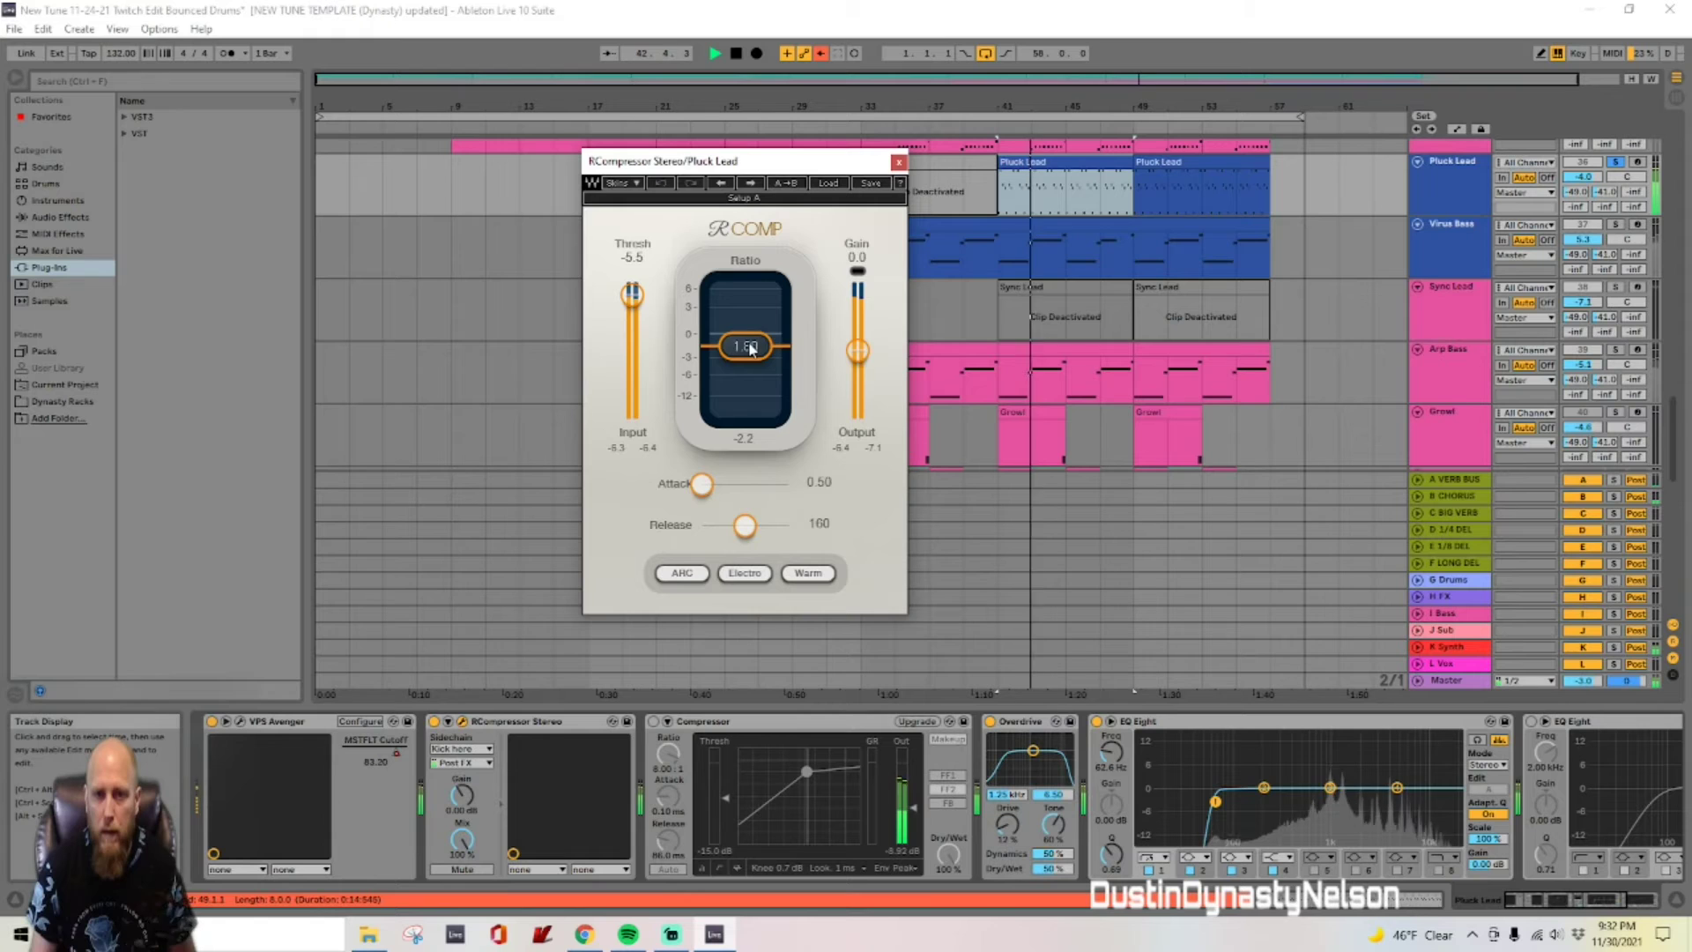
click(899, 162)
key(space)
Step: Look through the rest of the Pluck Lead effect chain up to the second EQ Eight
scroll(1163, 207, up, 1)
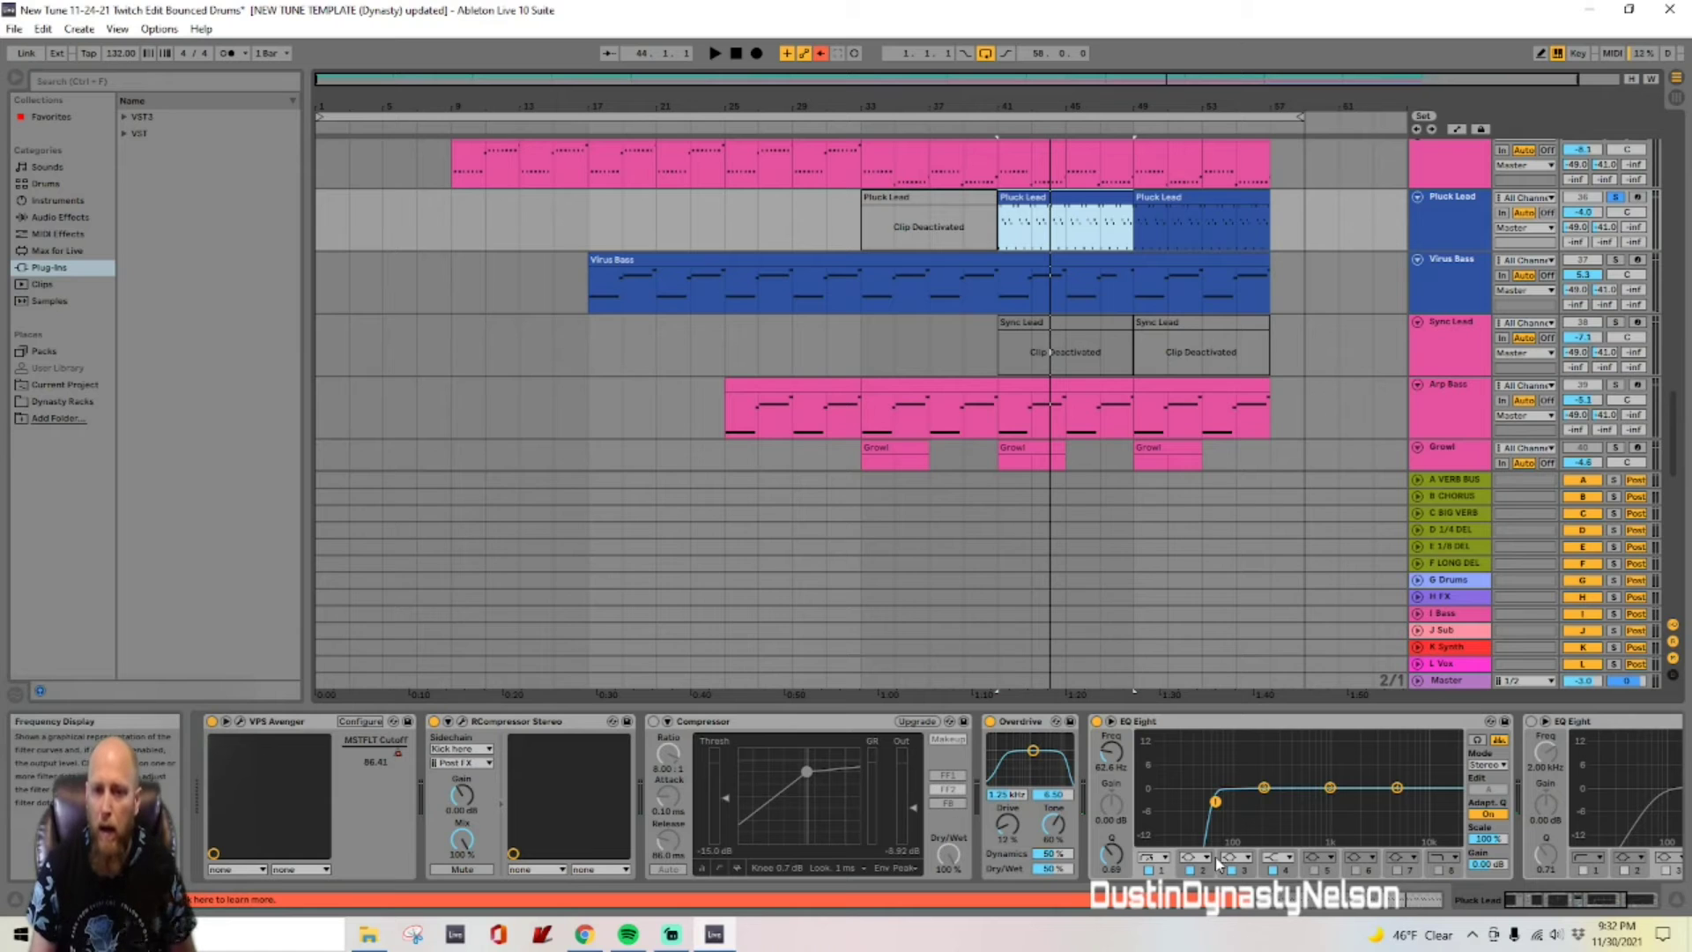
drag(1566, 899, 1594, 902)
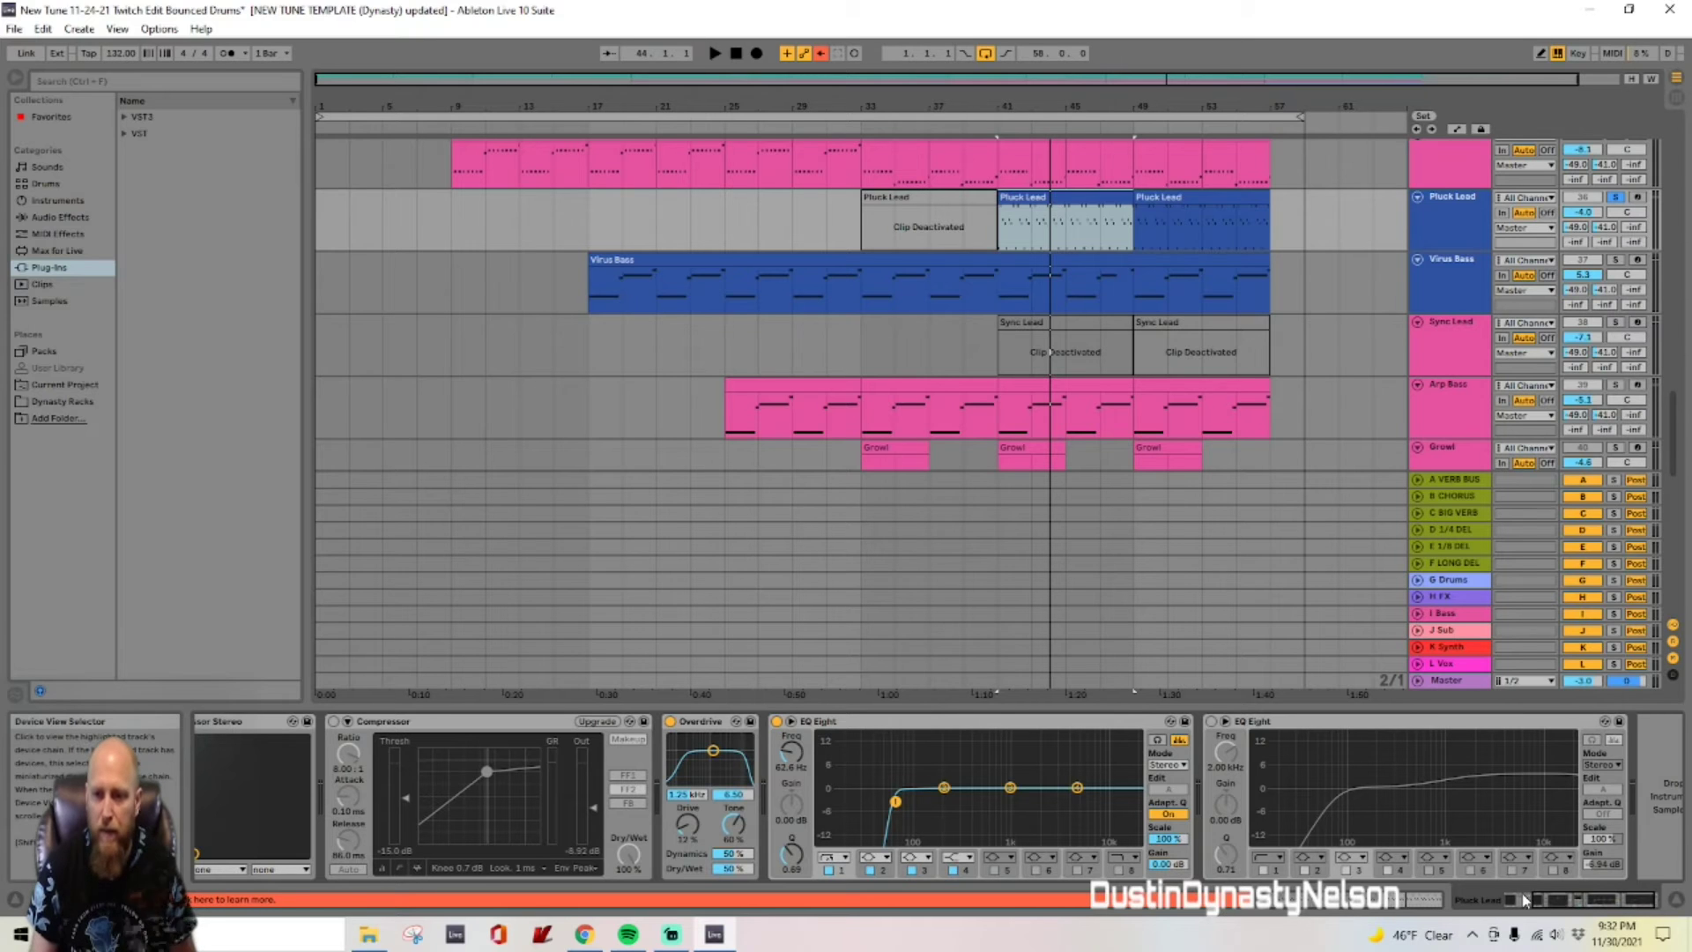
drag(1579, 903, 1534, 900)
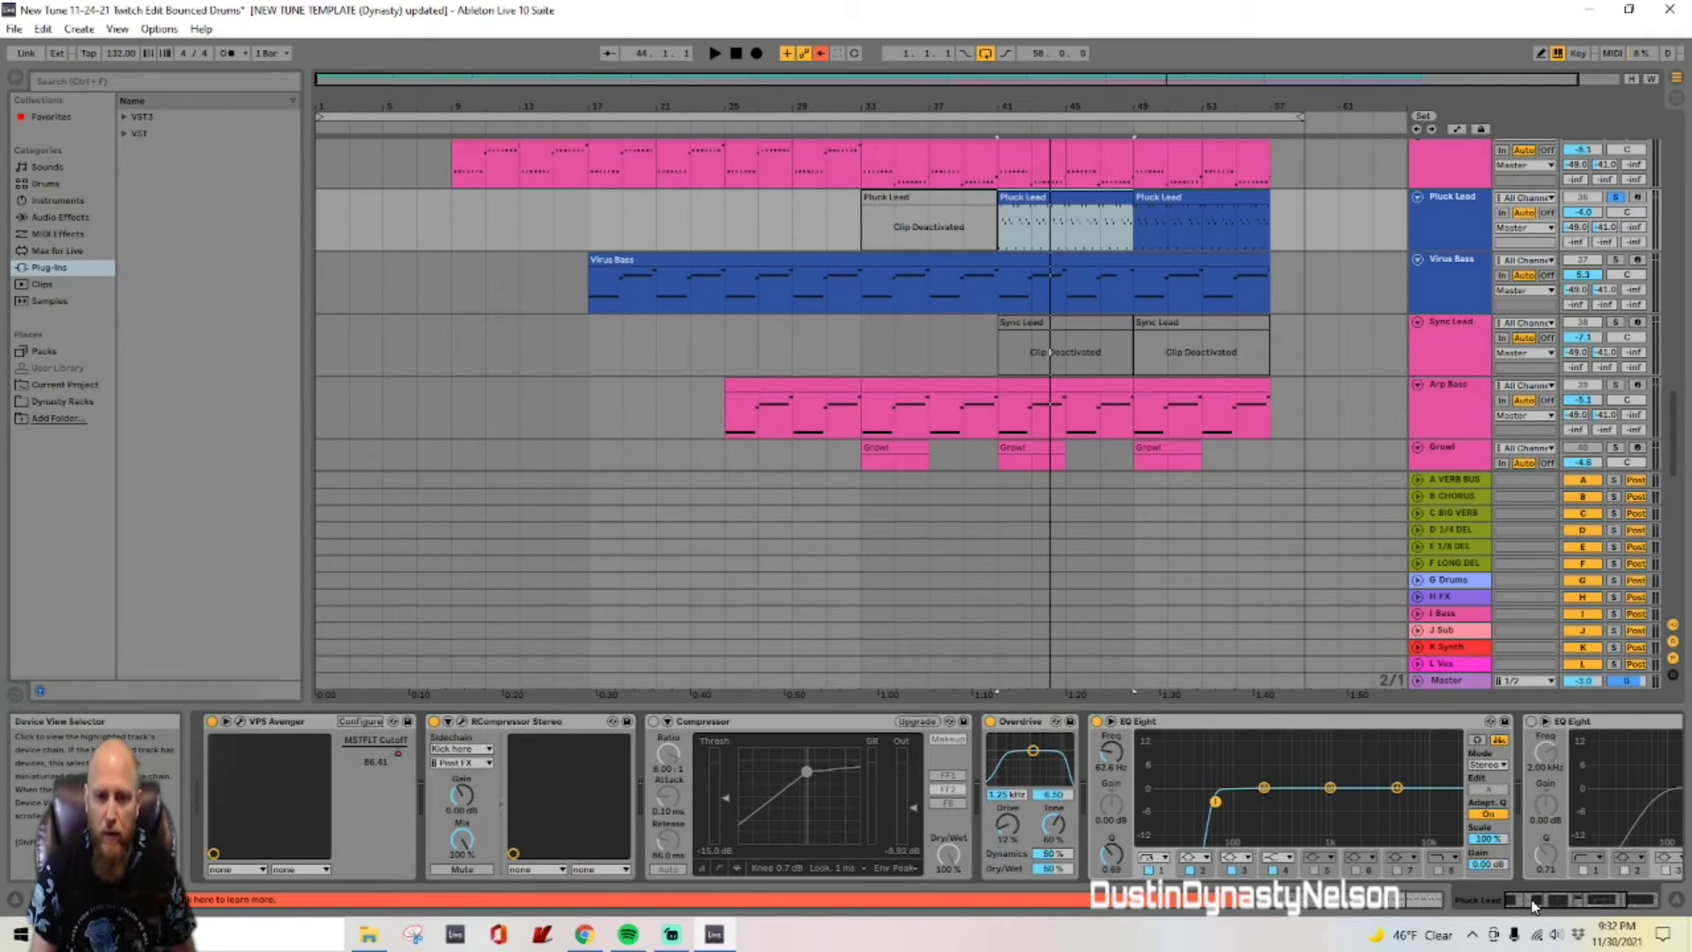
Step: Reopen VPS Avenger on Pluck Lead, examine the Square Bell and Bell Layer oscillators, and close the plugin window
click(242, 719)
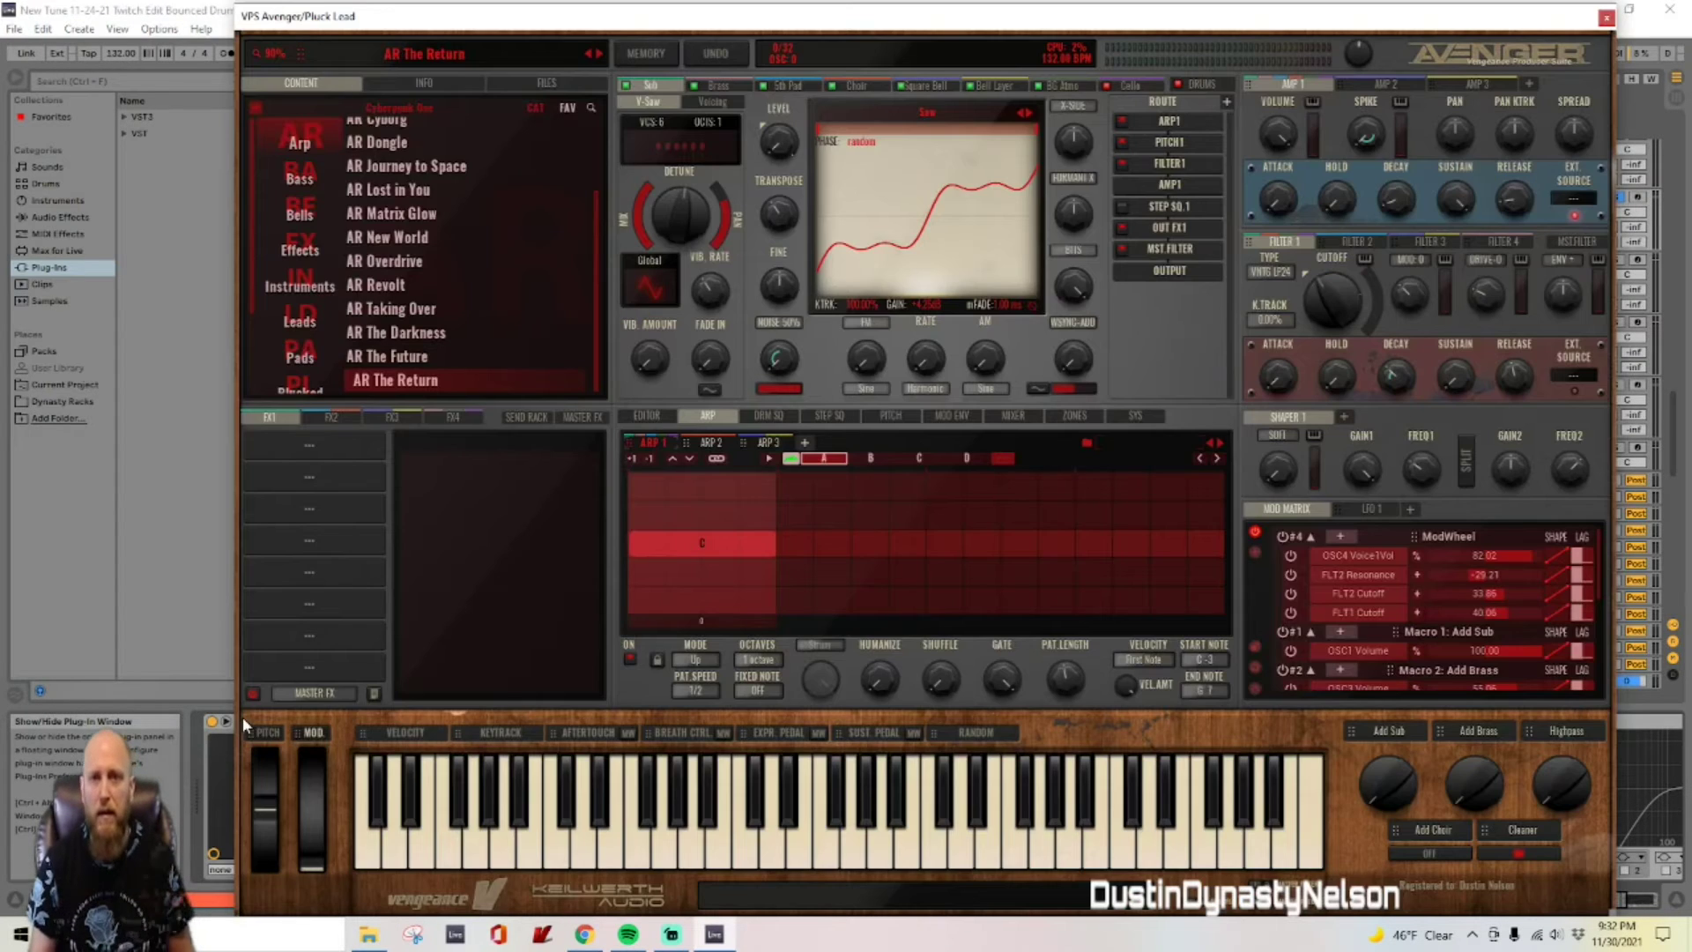
click(933, 86)
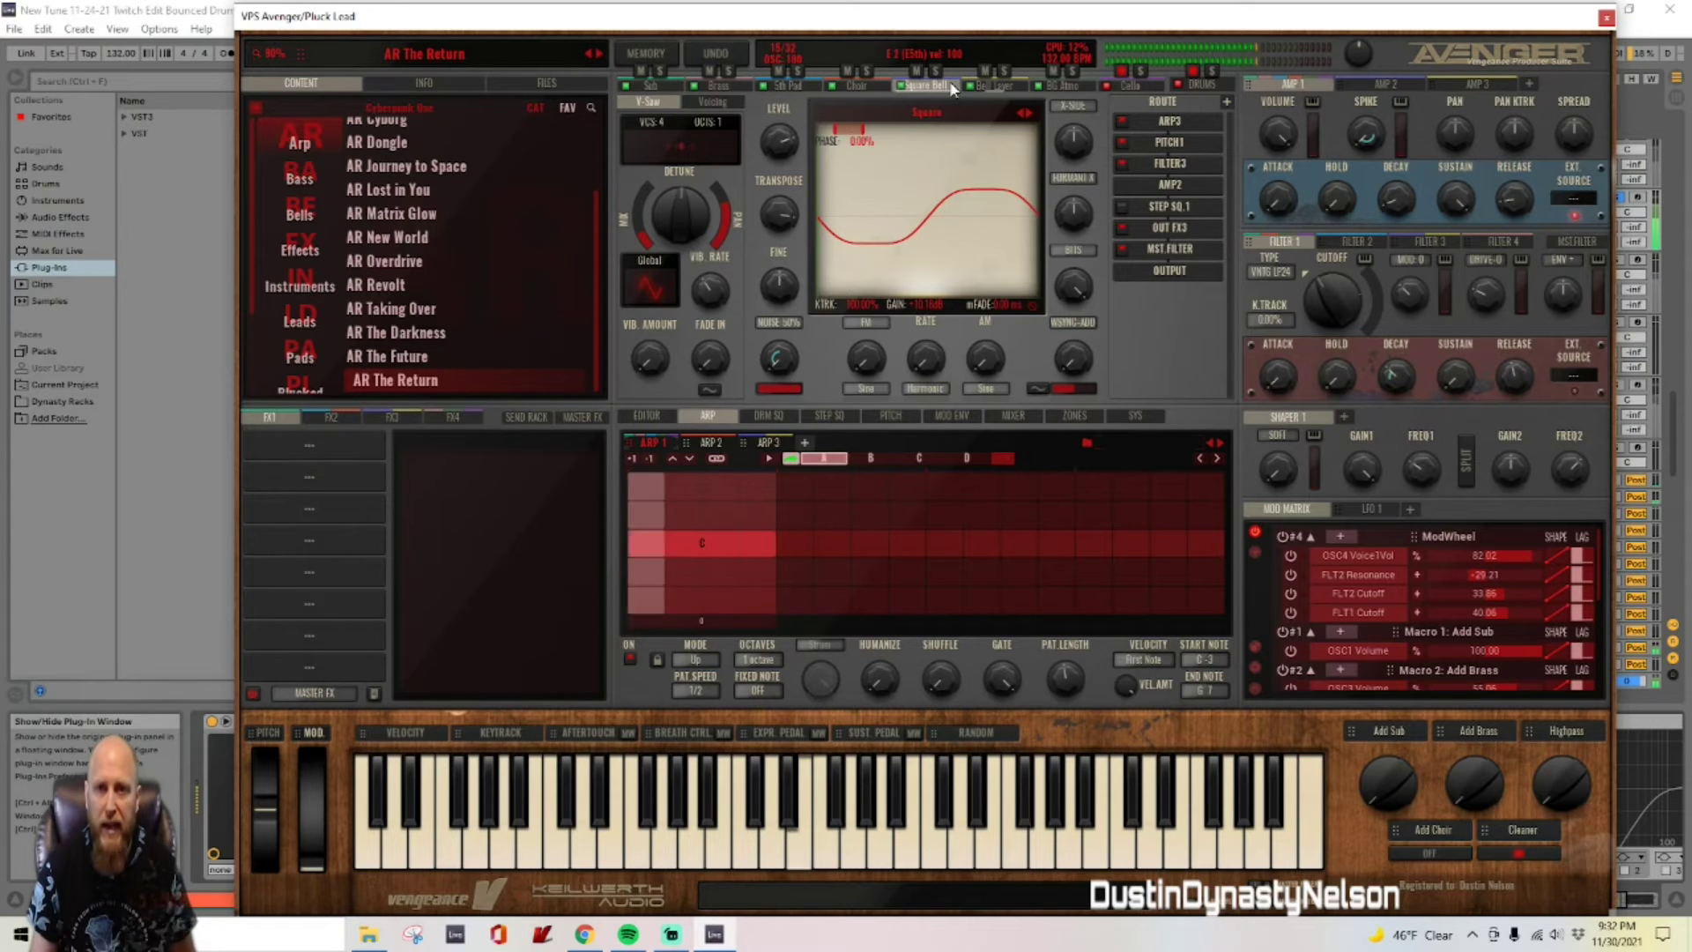
click(1000, 89)
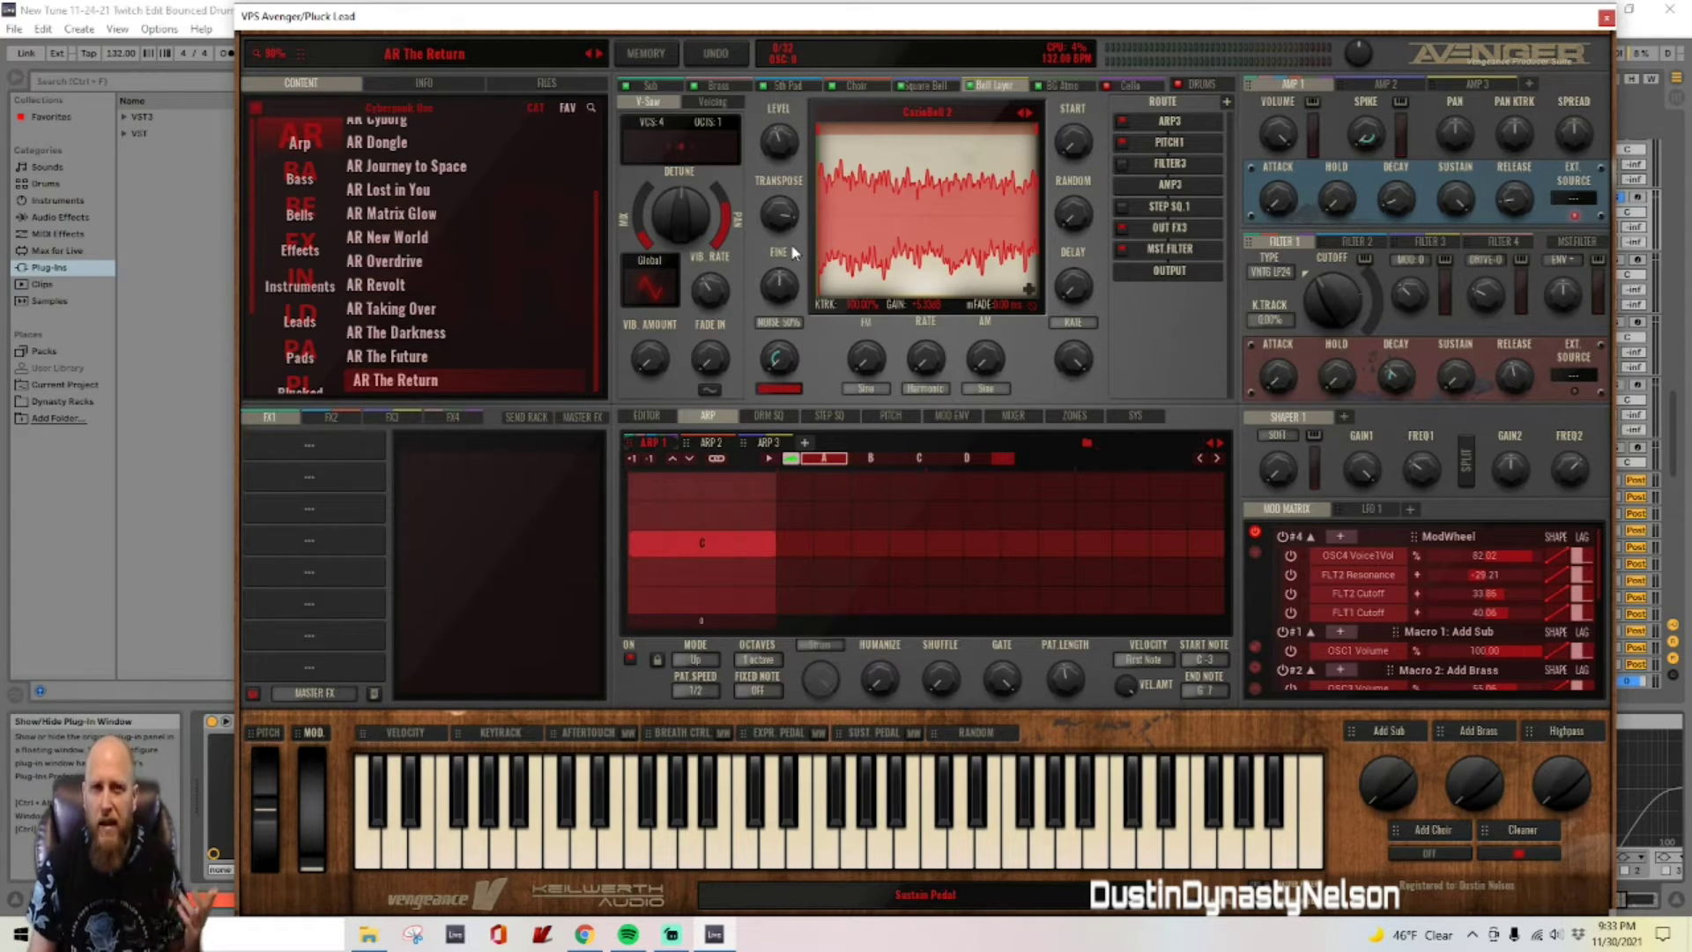
click(1606, 17)
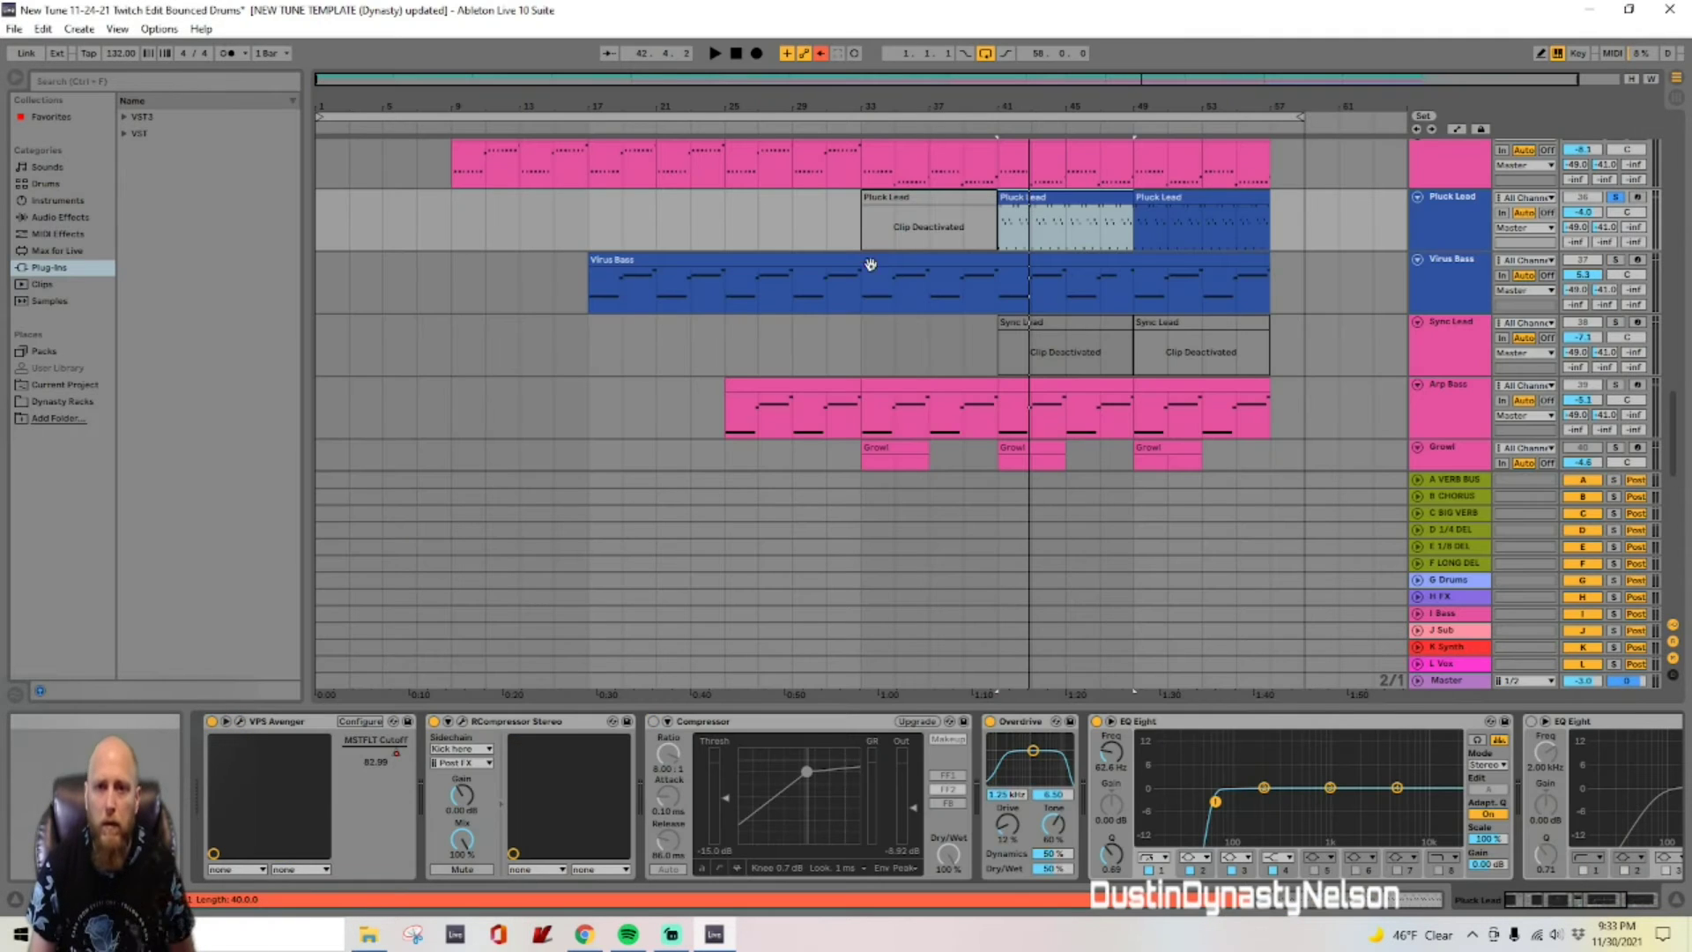
Step: Unsolo the Pluck Lead track and play the full arrangement from bar 9
click(1153, 231)
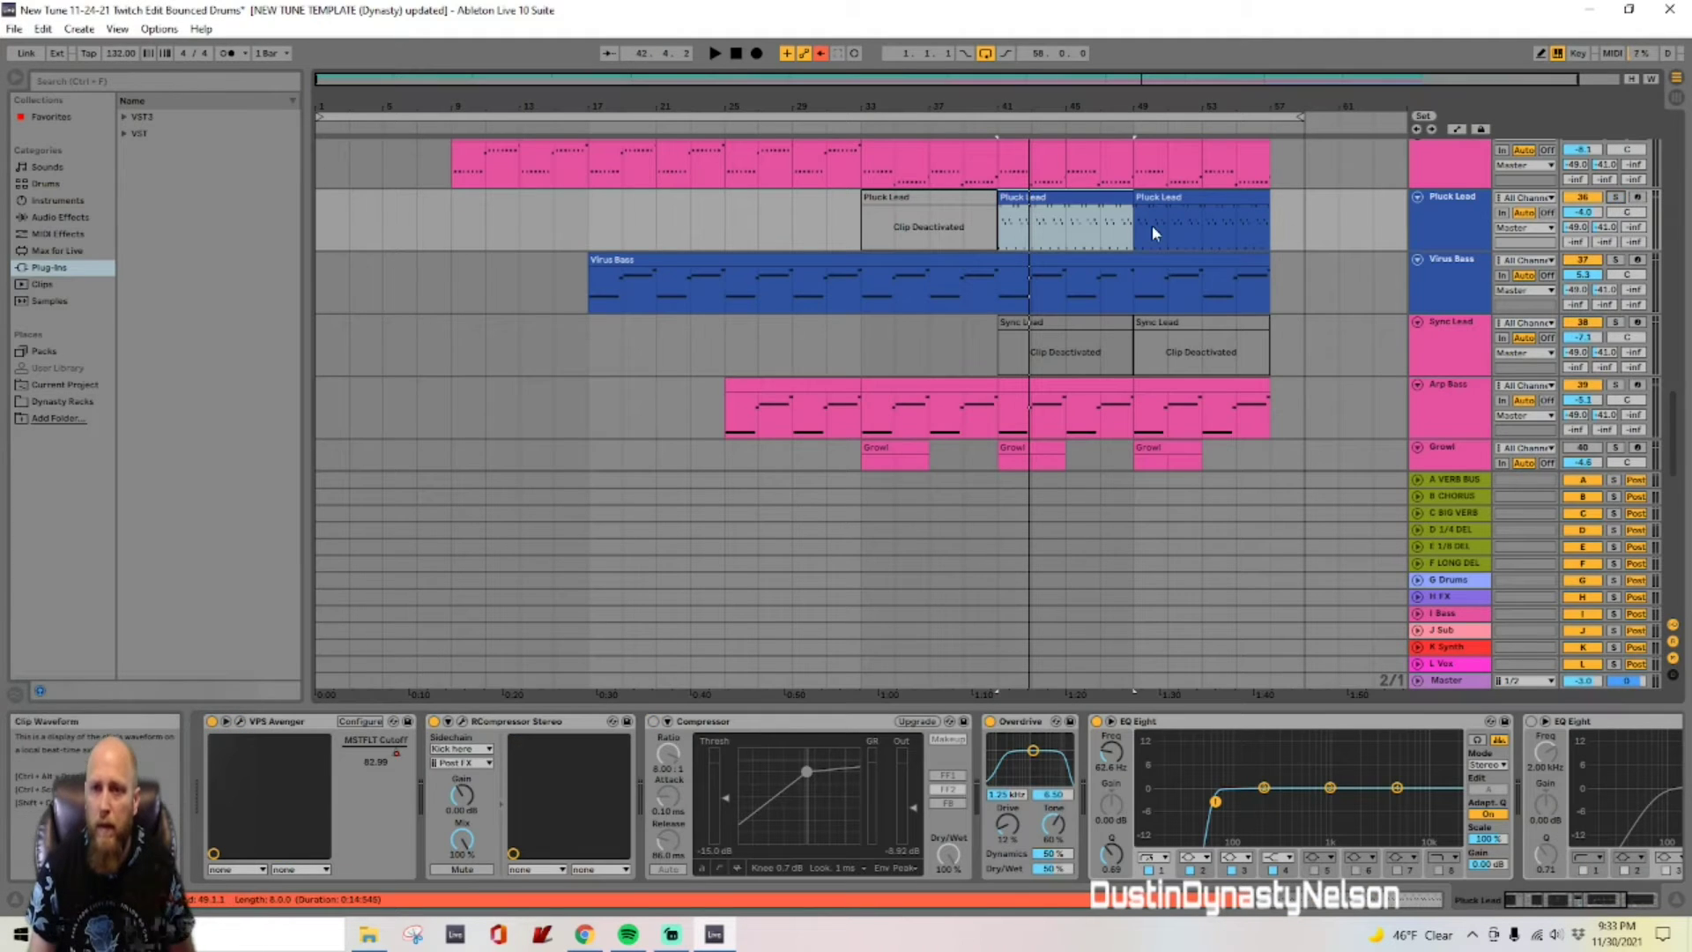
scroll(1153, 231, down, 2)
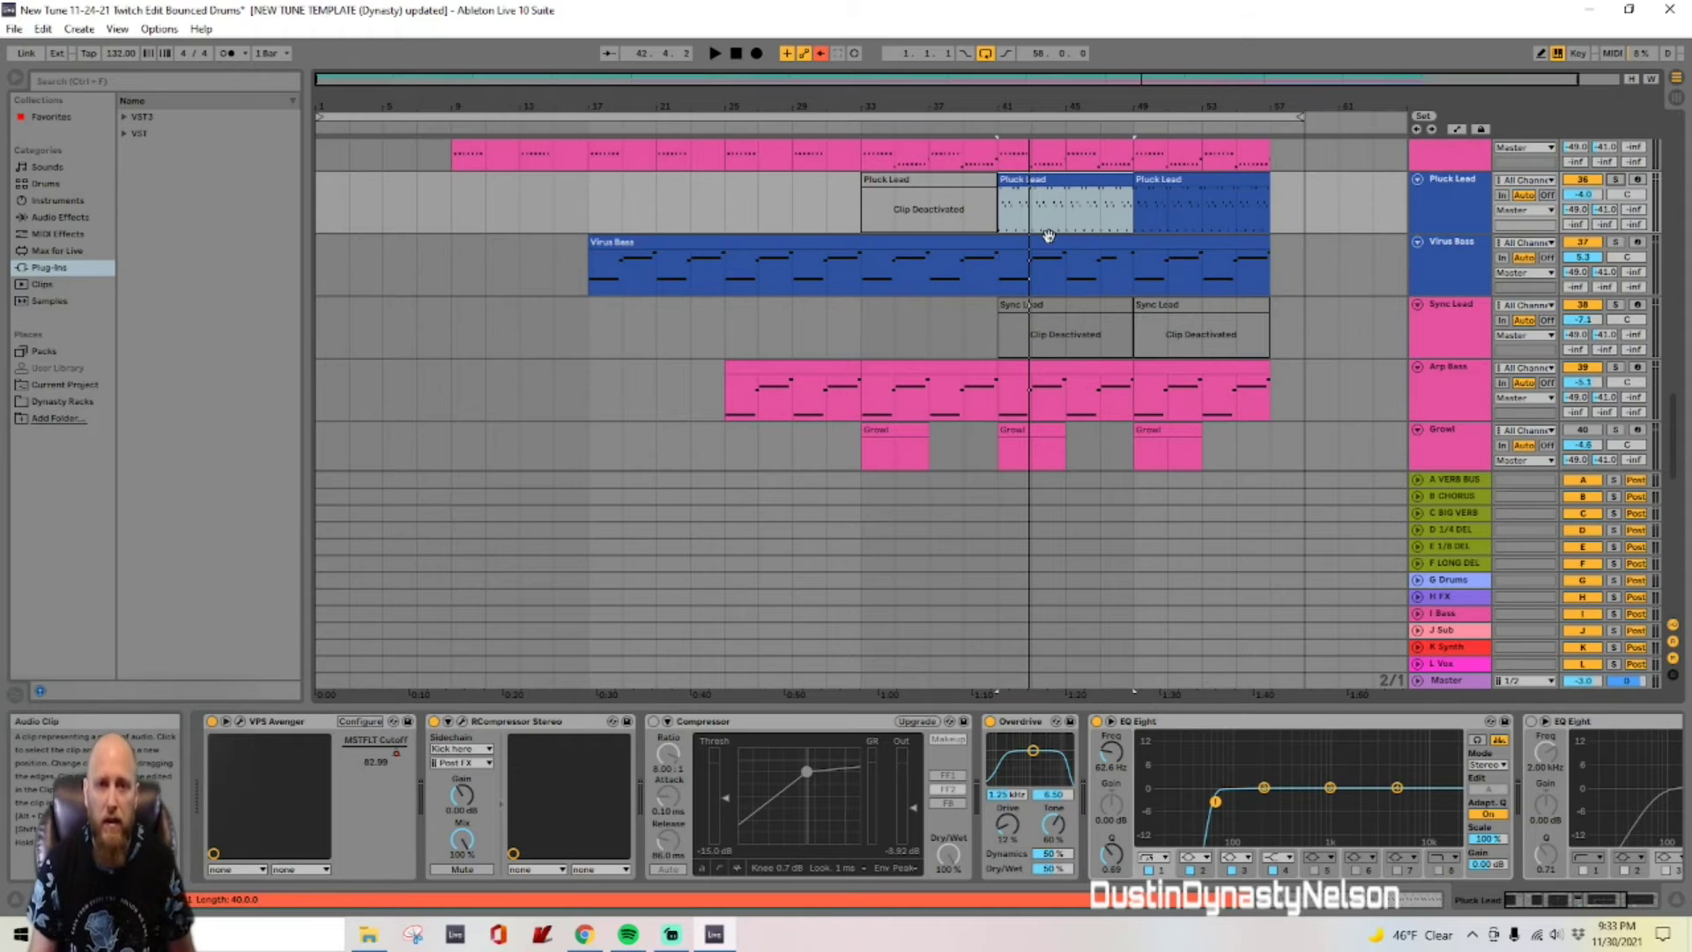
scroll(686, 261, up, 2)
click(587, 317)
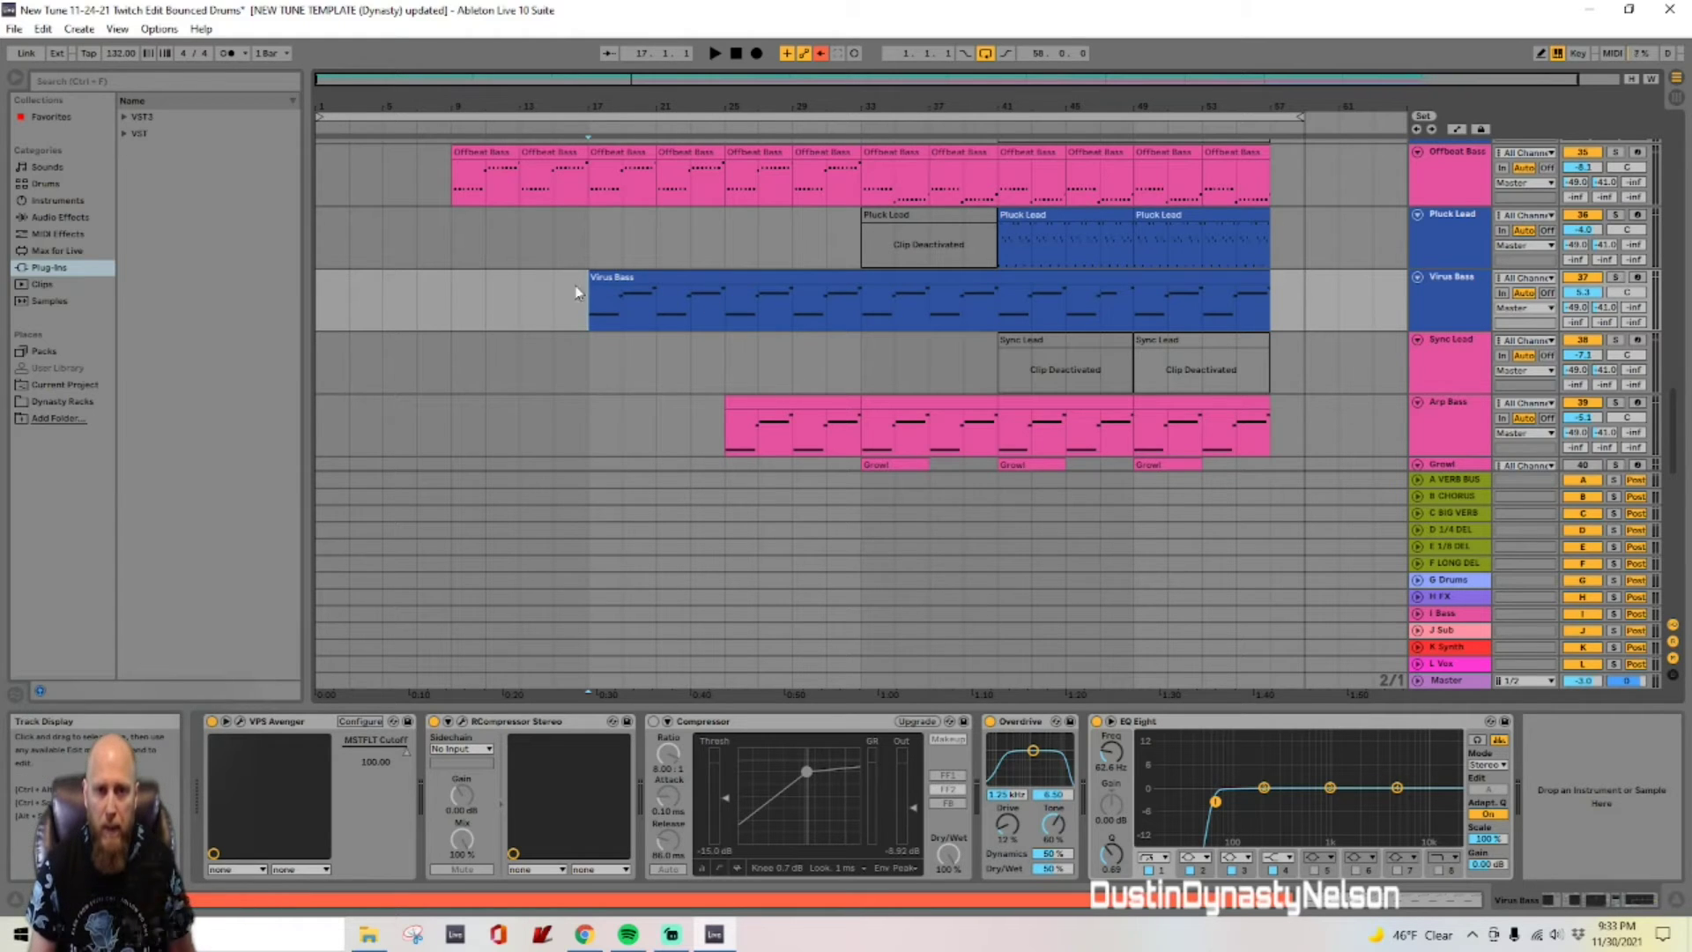
click(448, 300)
key(space)
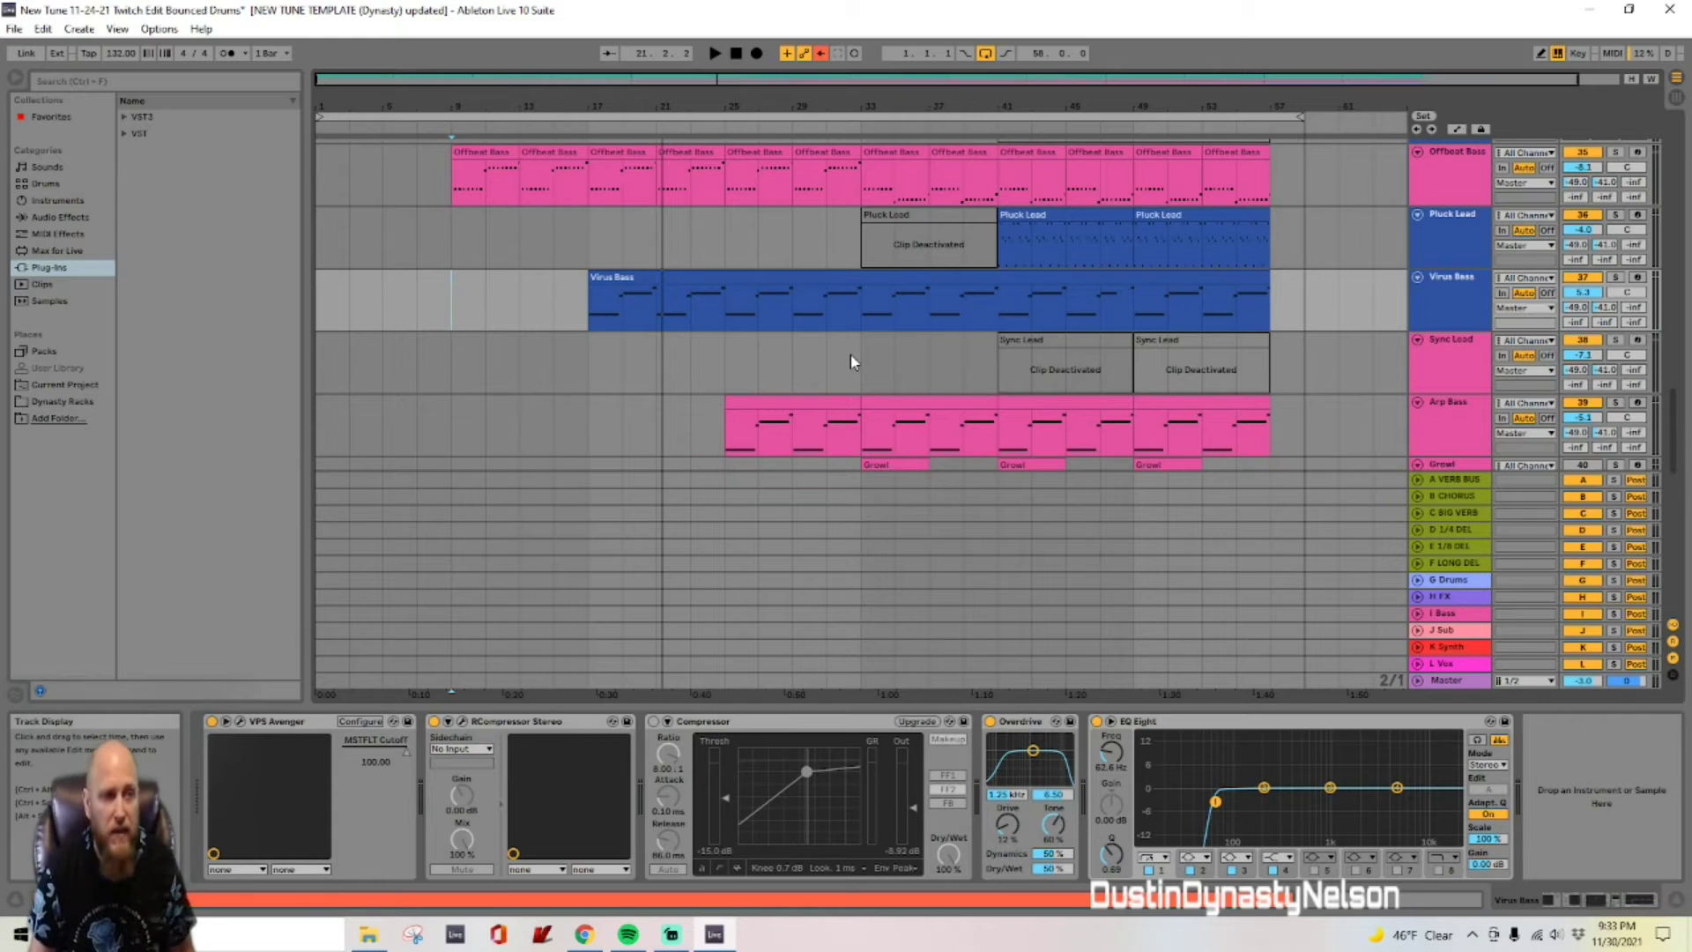
key(alt+Tab)
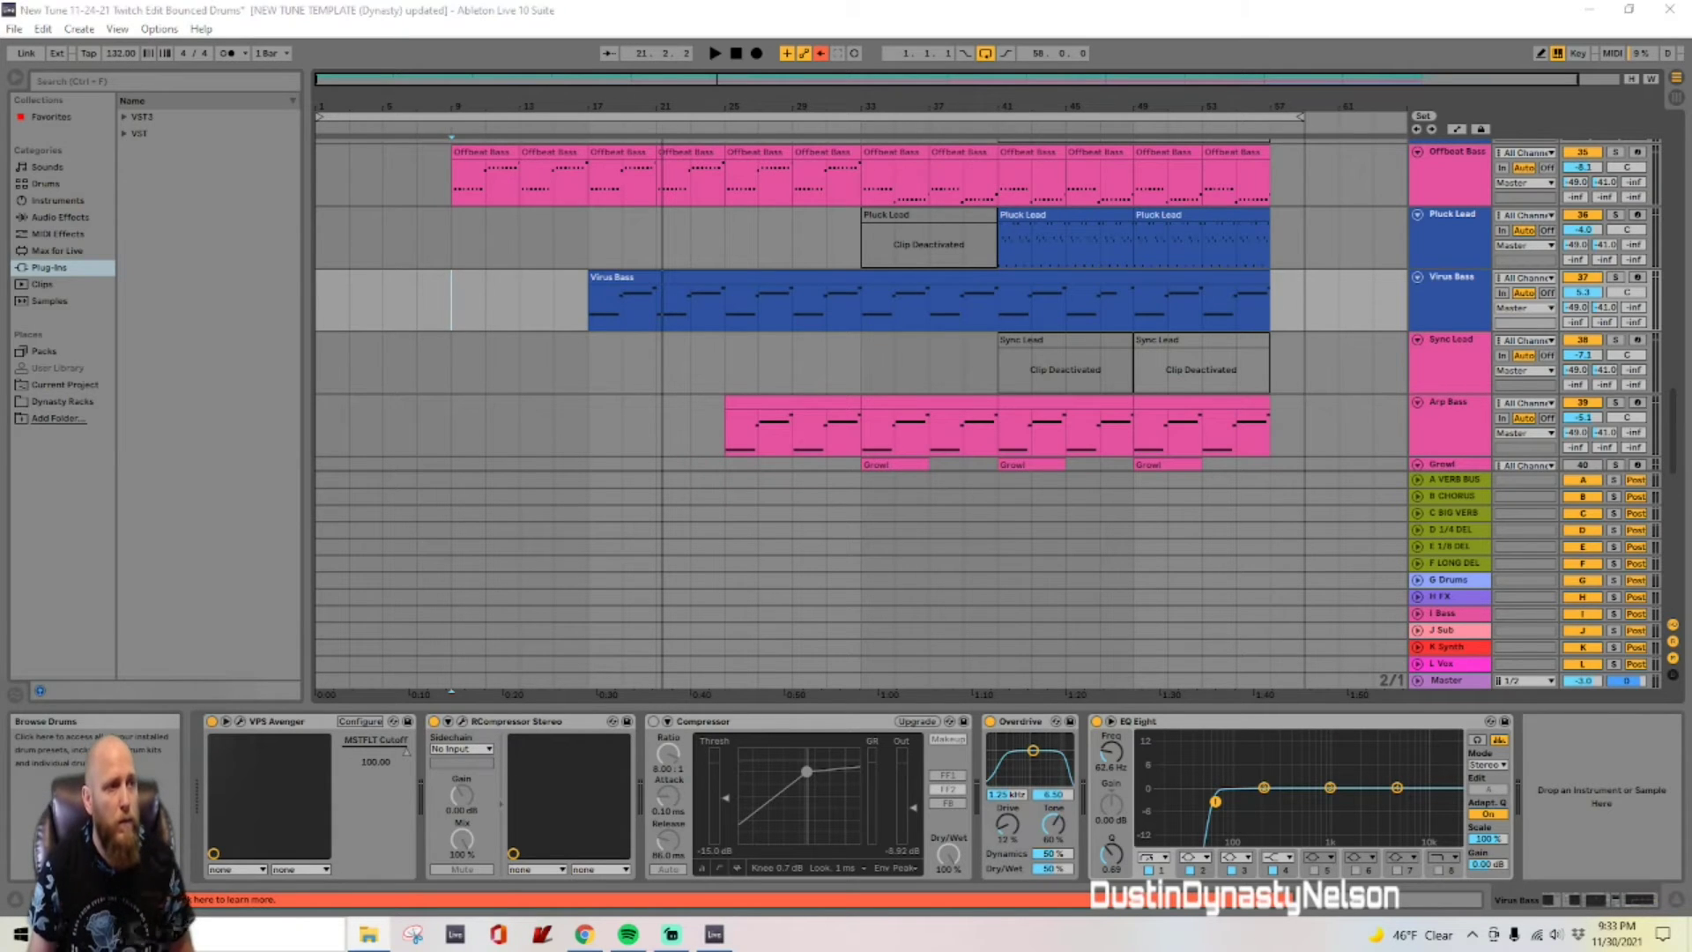
Step: Solo the Virus Bass track and listen to its clip from bar 17
click(588, 305)
click(1616, 277)
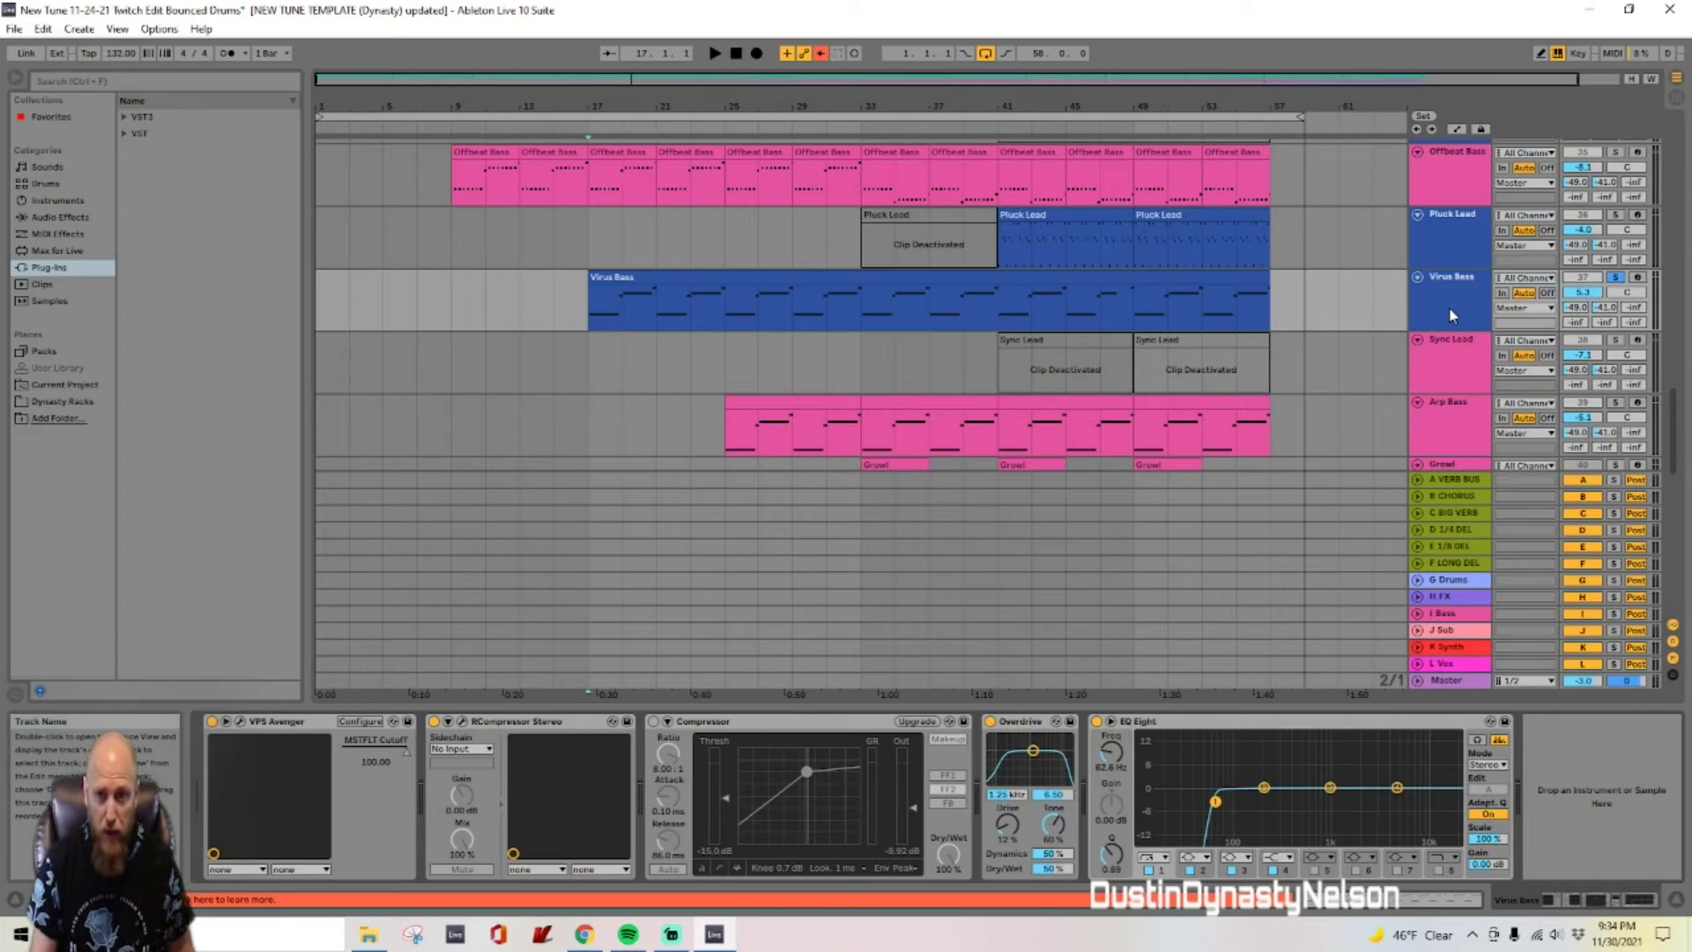
key(space)
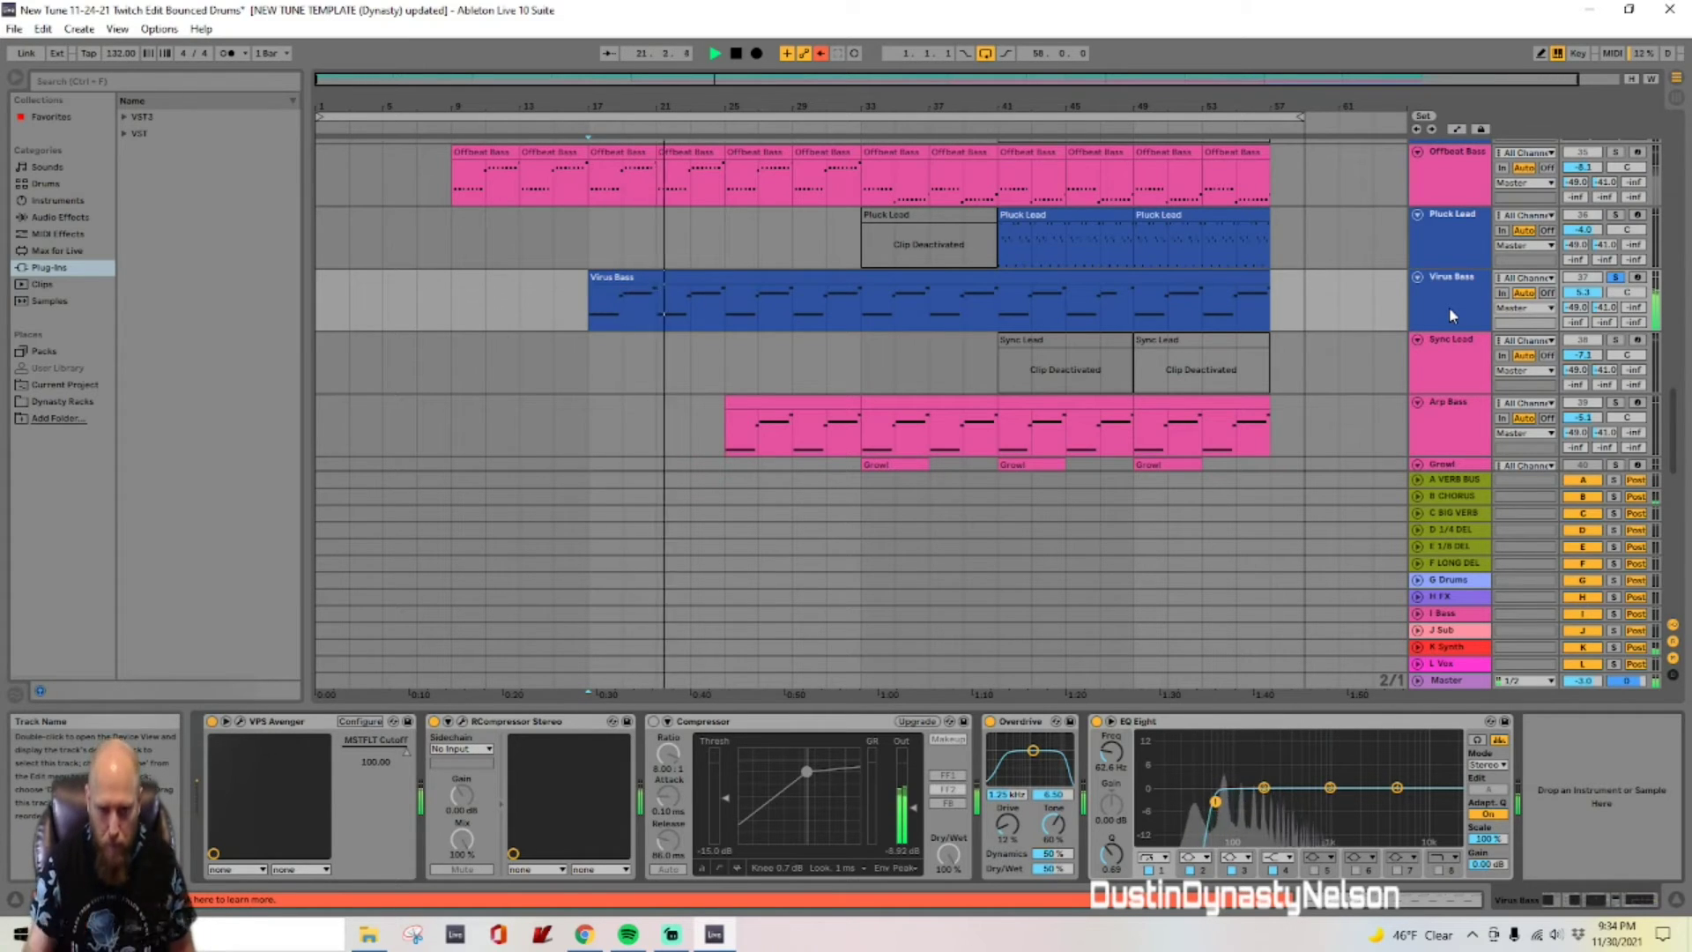
key(space)
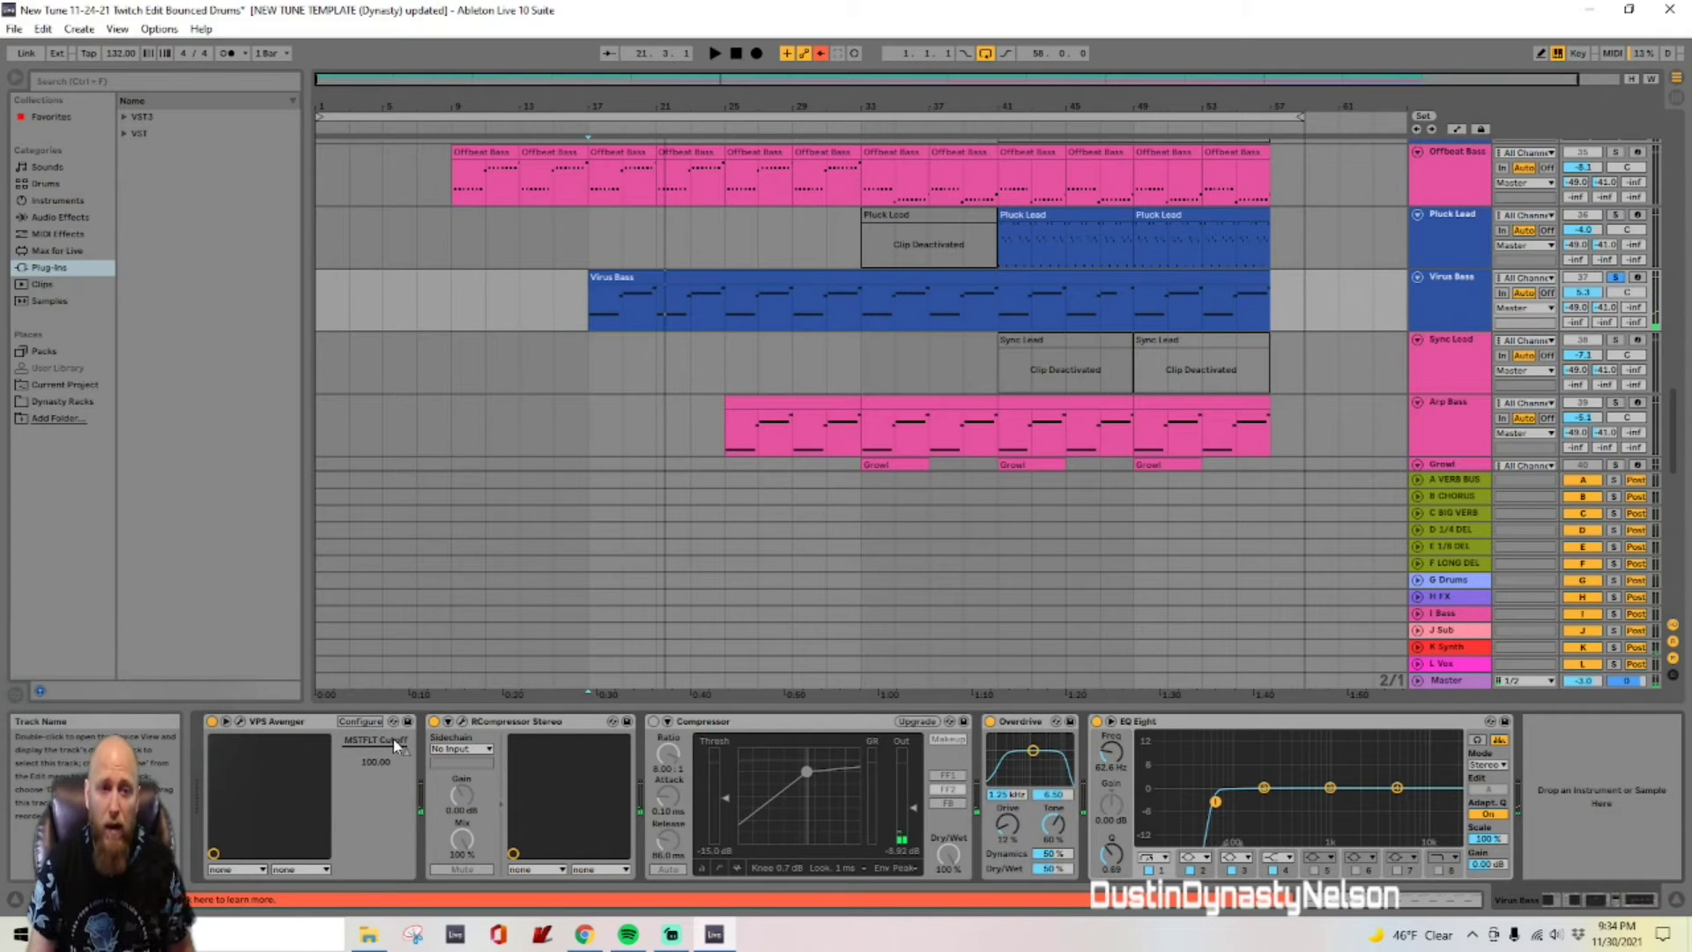
Step: Open VPS Avenger on the Virus Bass track and raise the Filter 1 cutoff slightly
click(241, 721)
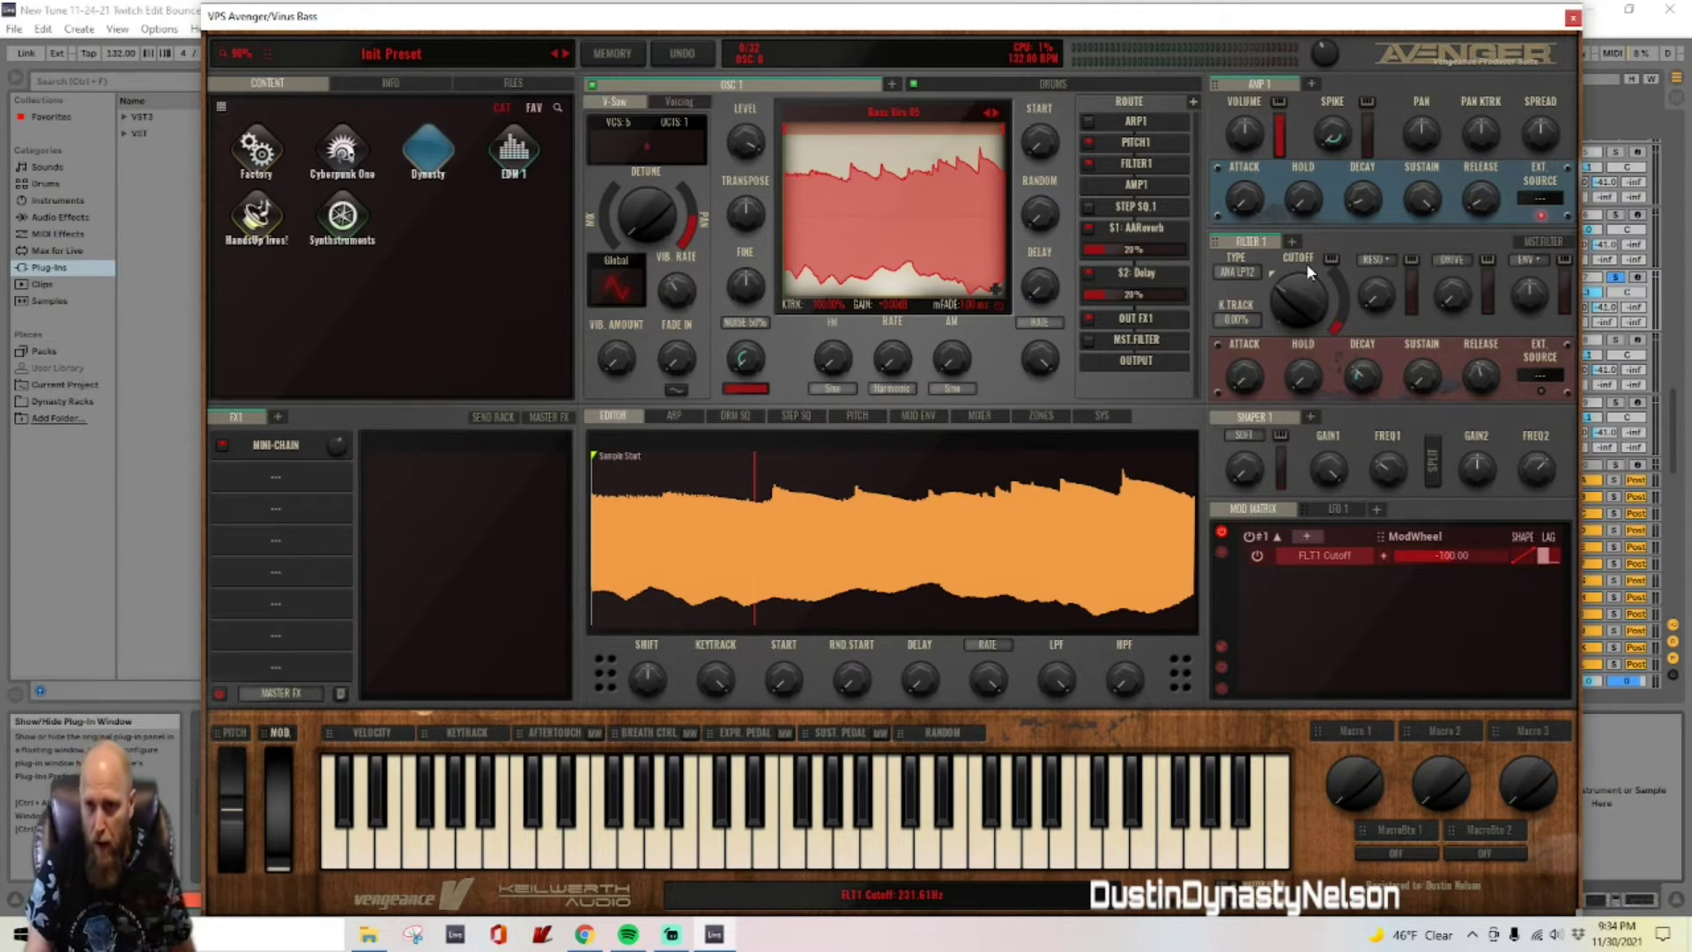
mouse_move(1301, 303)
mouse_down()
mouse_move(1312, 200)
mouse_move(1313, 294)
mouse_up()
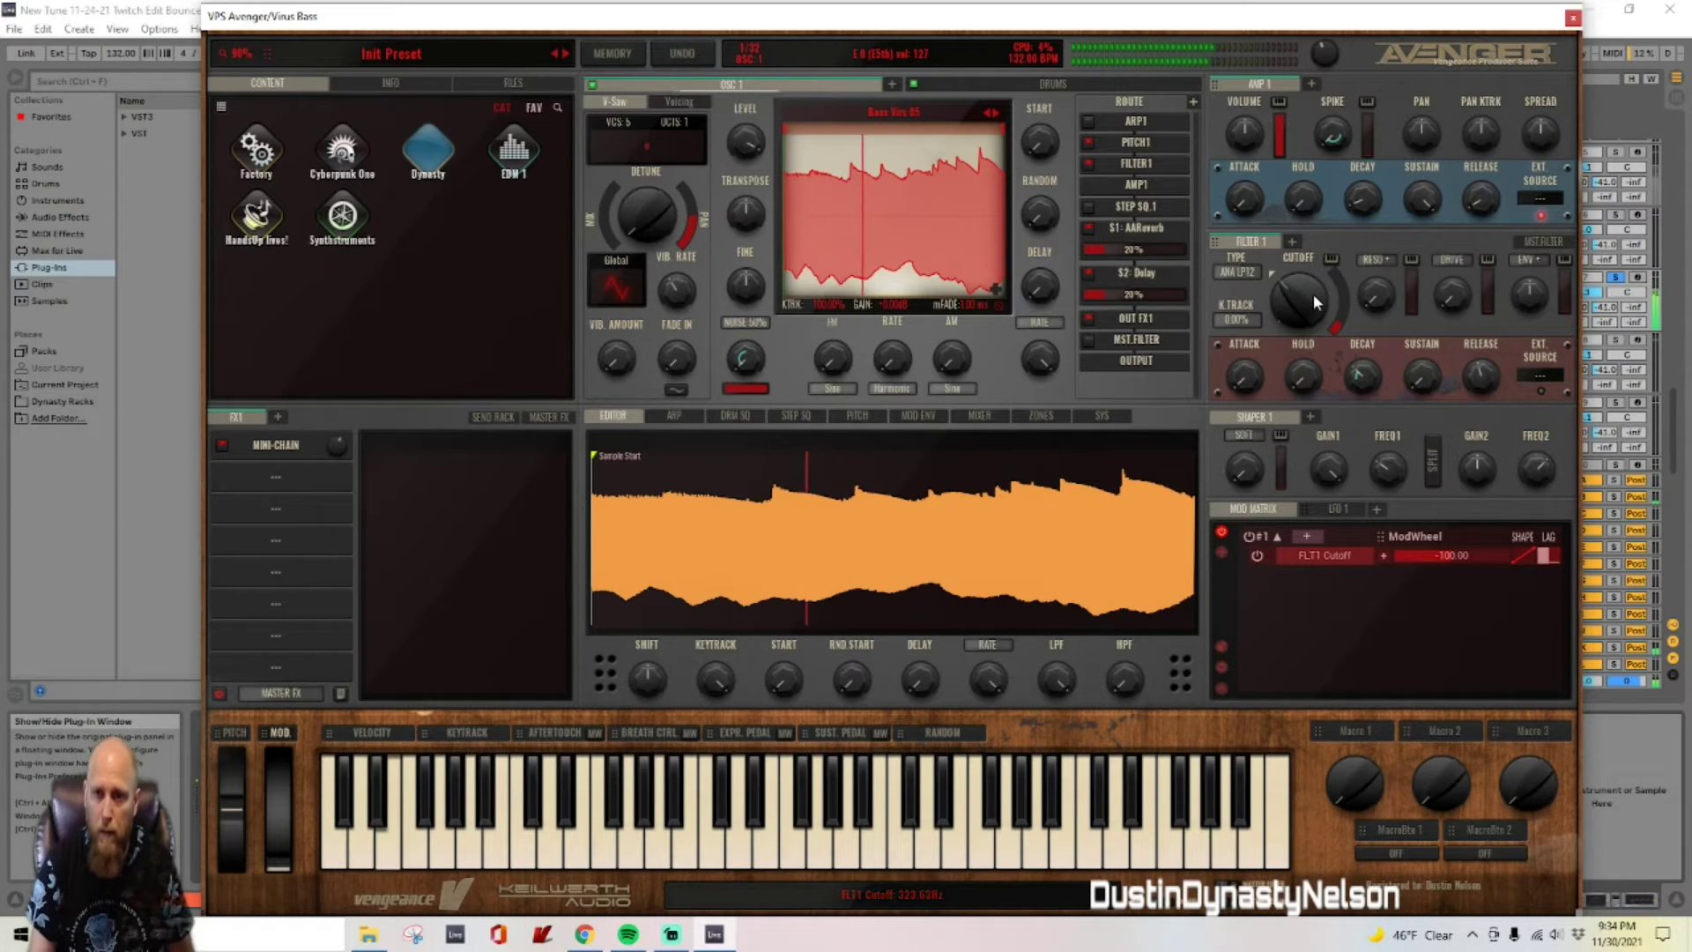
Step: Examine the Mini-Chain effect on Virus Bass, compare the sound with it off and on, and close the plugin window
click(296, 444)
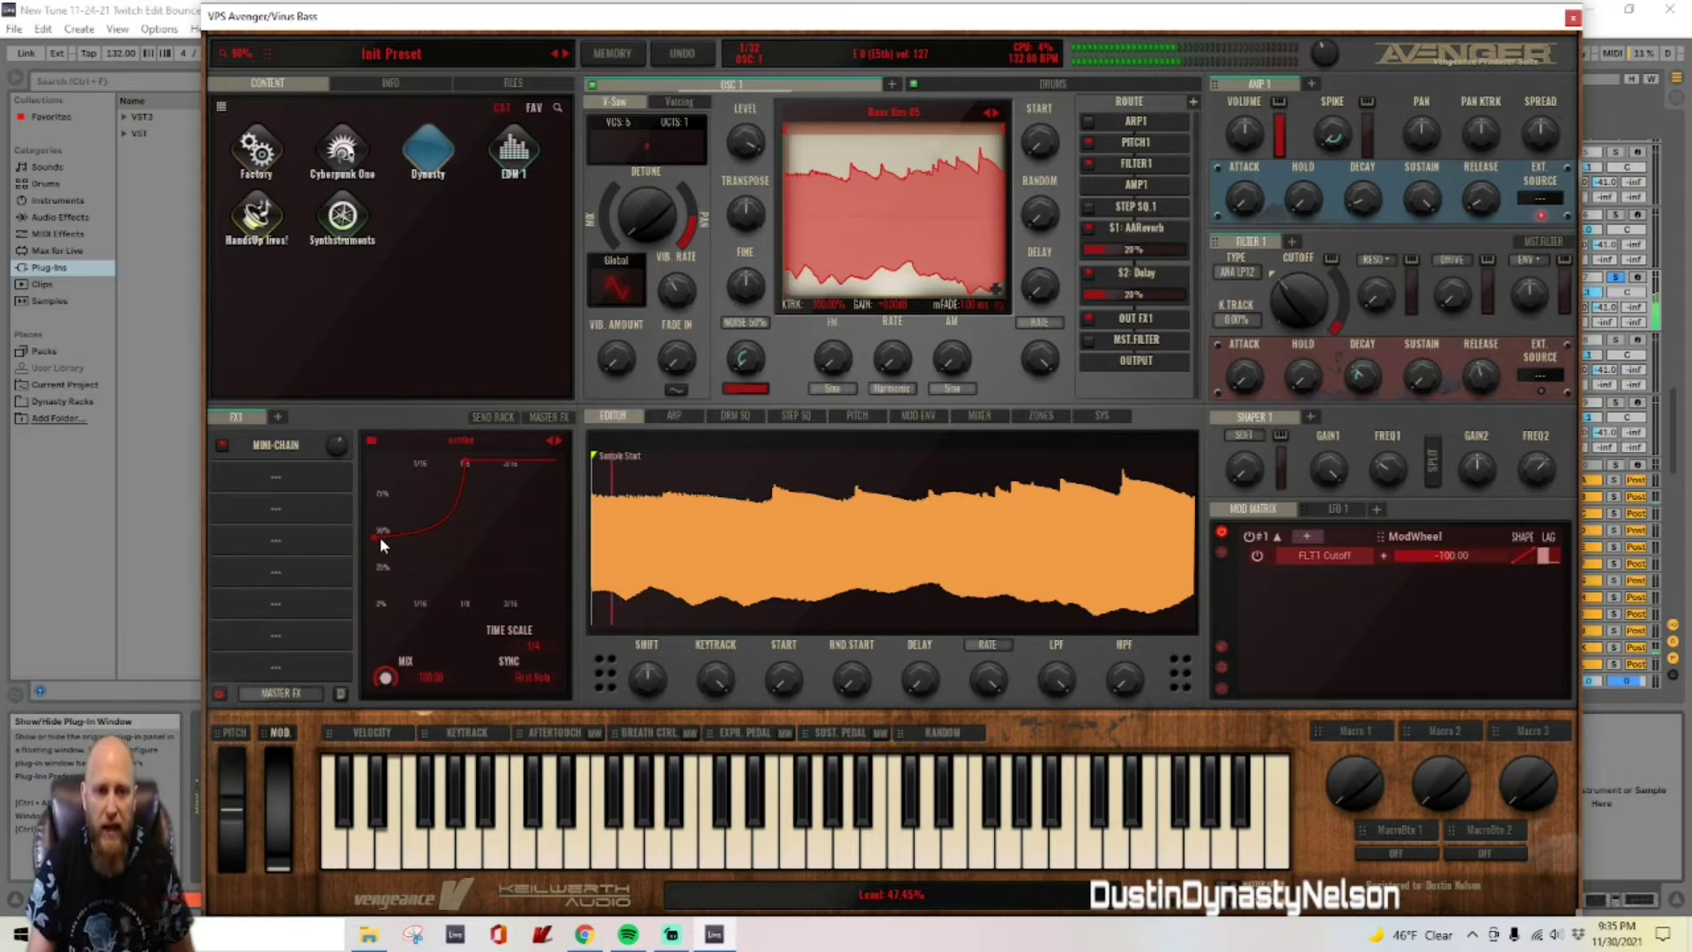
click(222, 447)
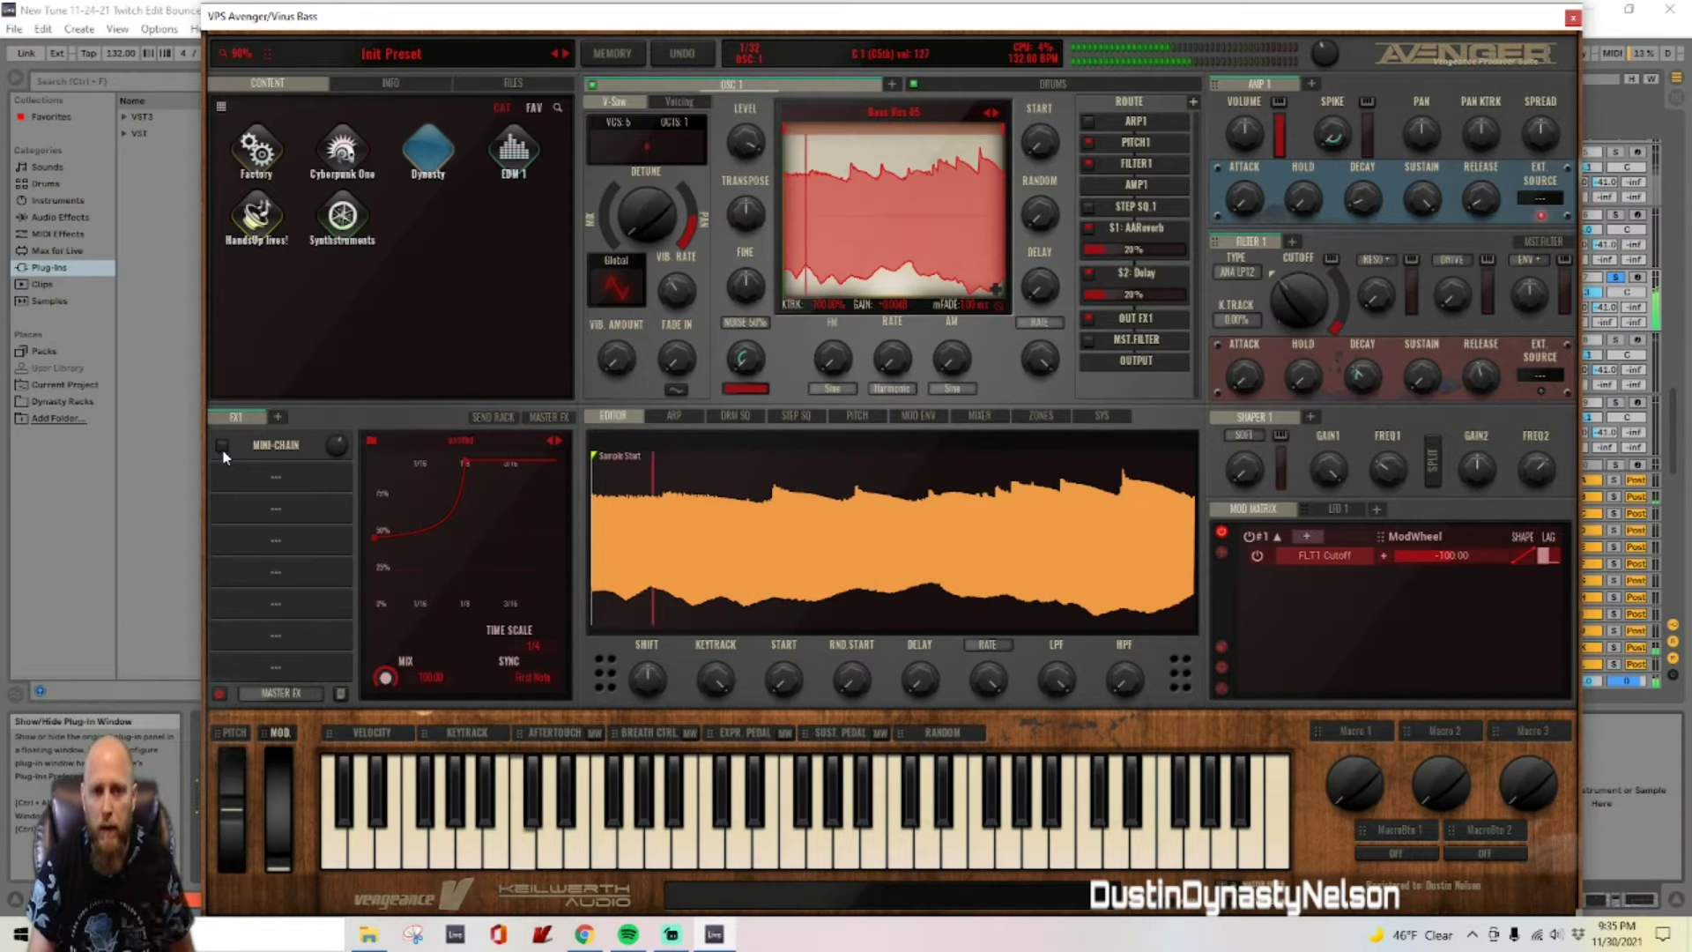
click(222, 445)
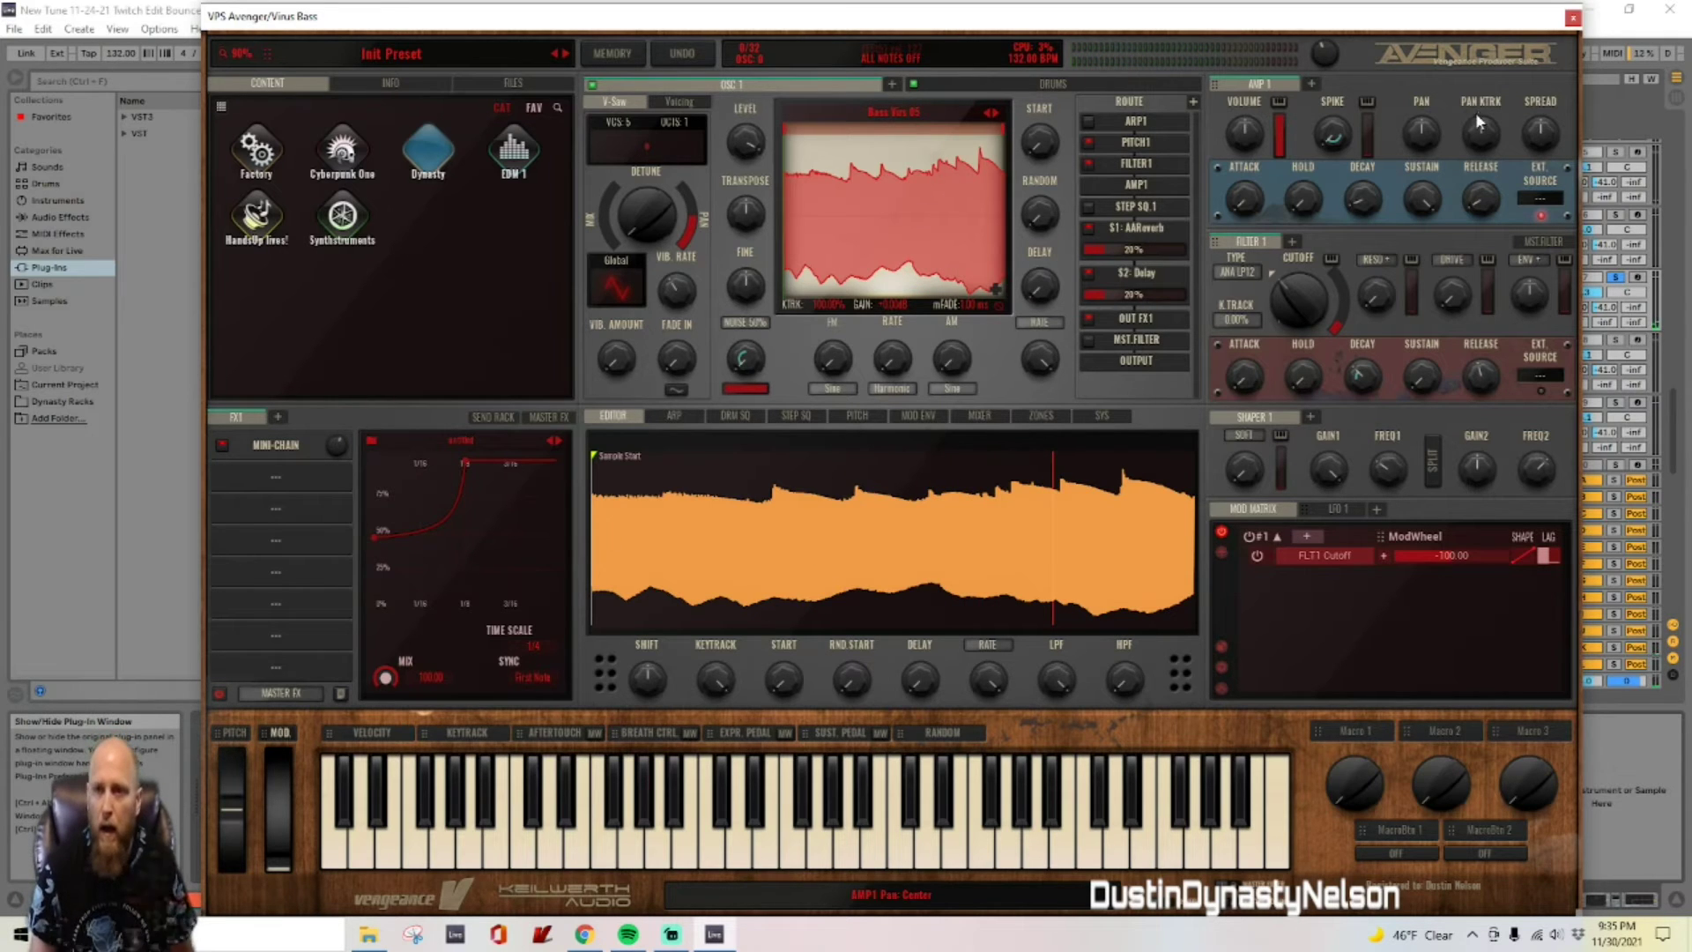
click(1572, 19)
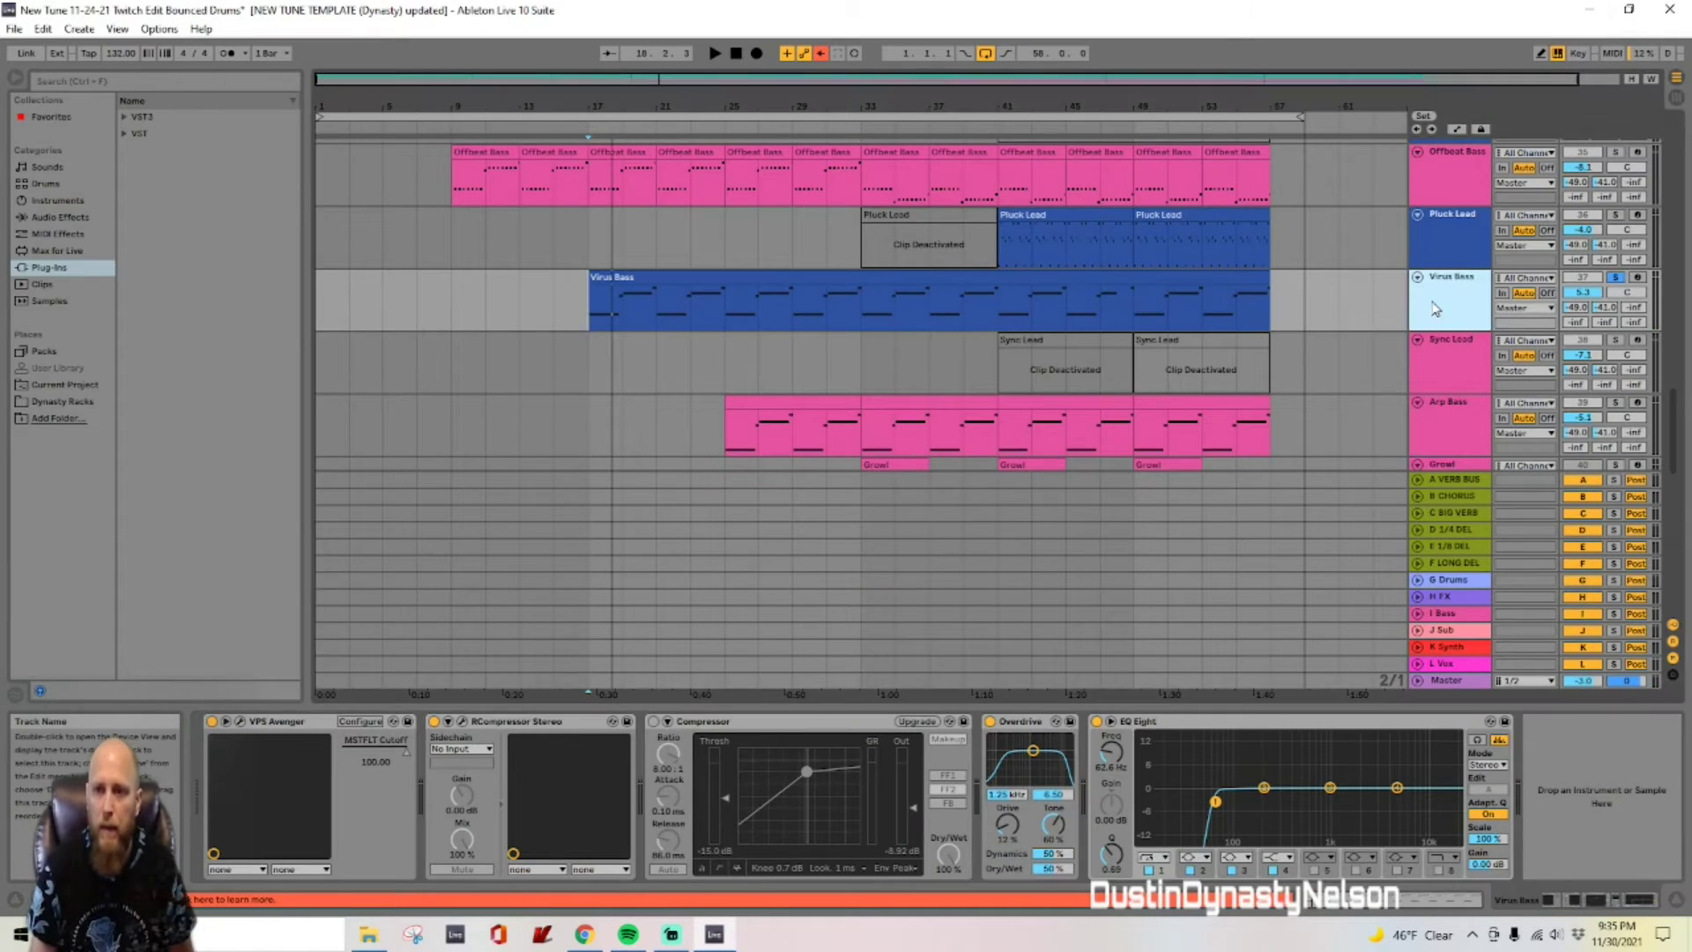
Step: Set the Virus Bass RCompressor's sidechain input to Kick here and check the compressor's response in its plugin window during playback
click(449, 749)
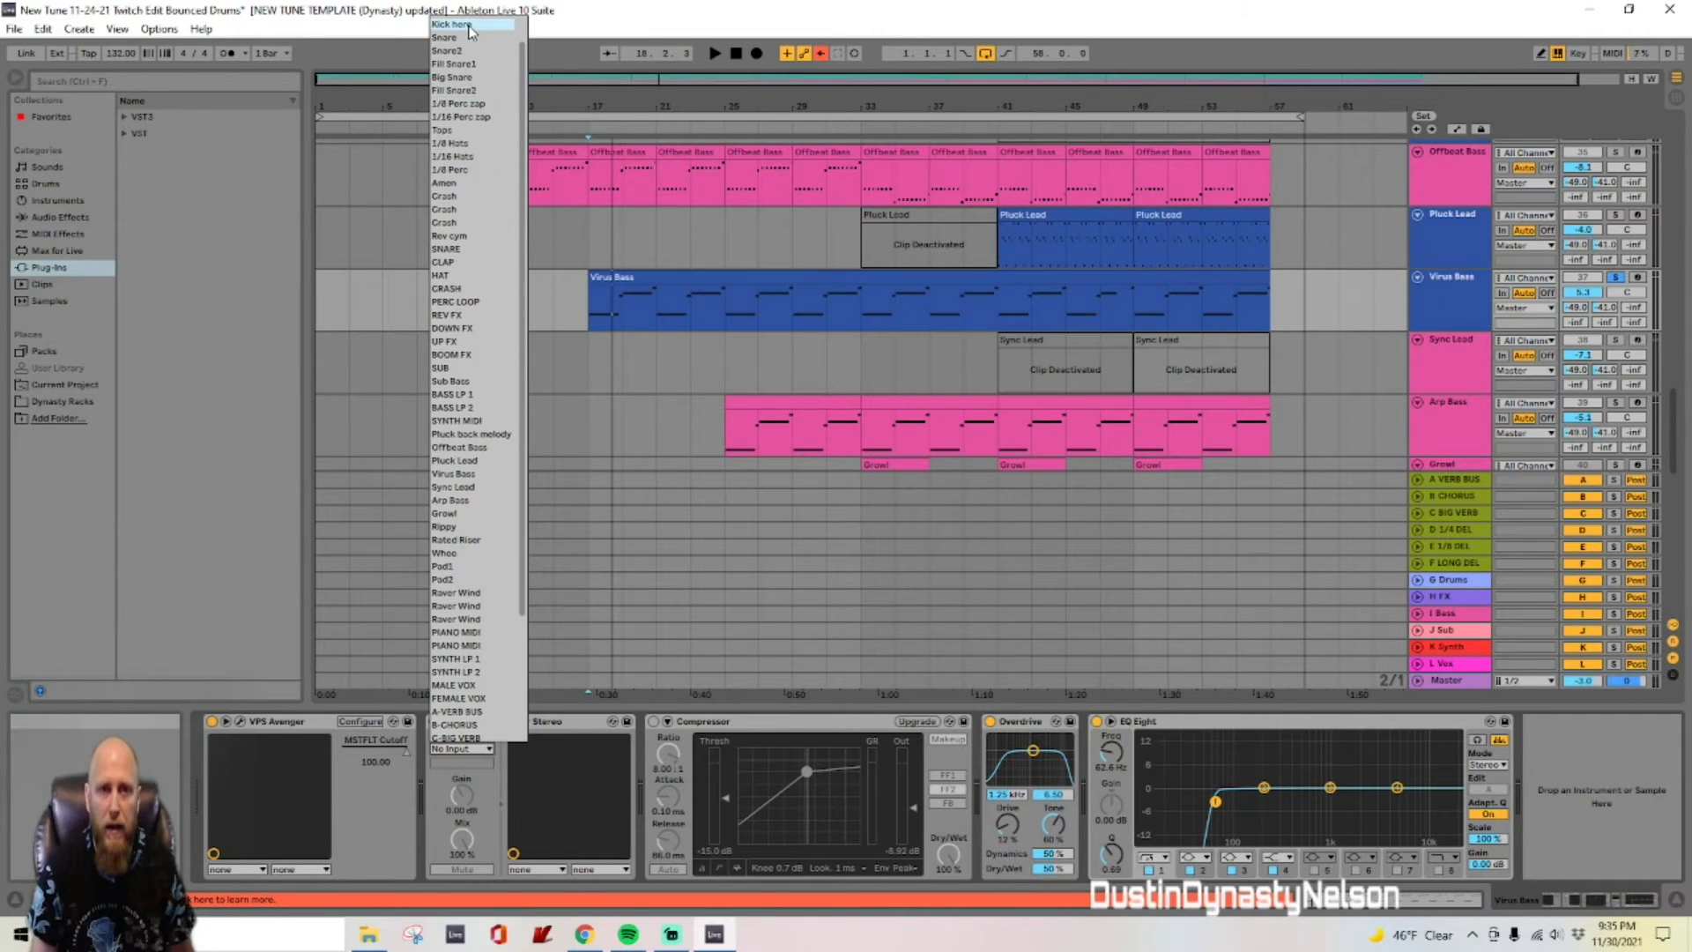
click(468, 27)
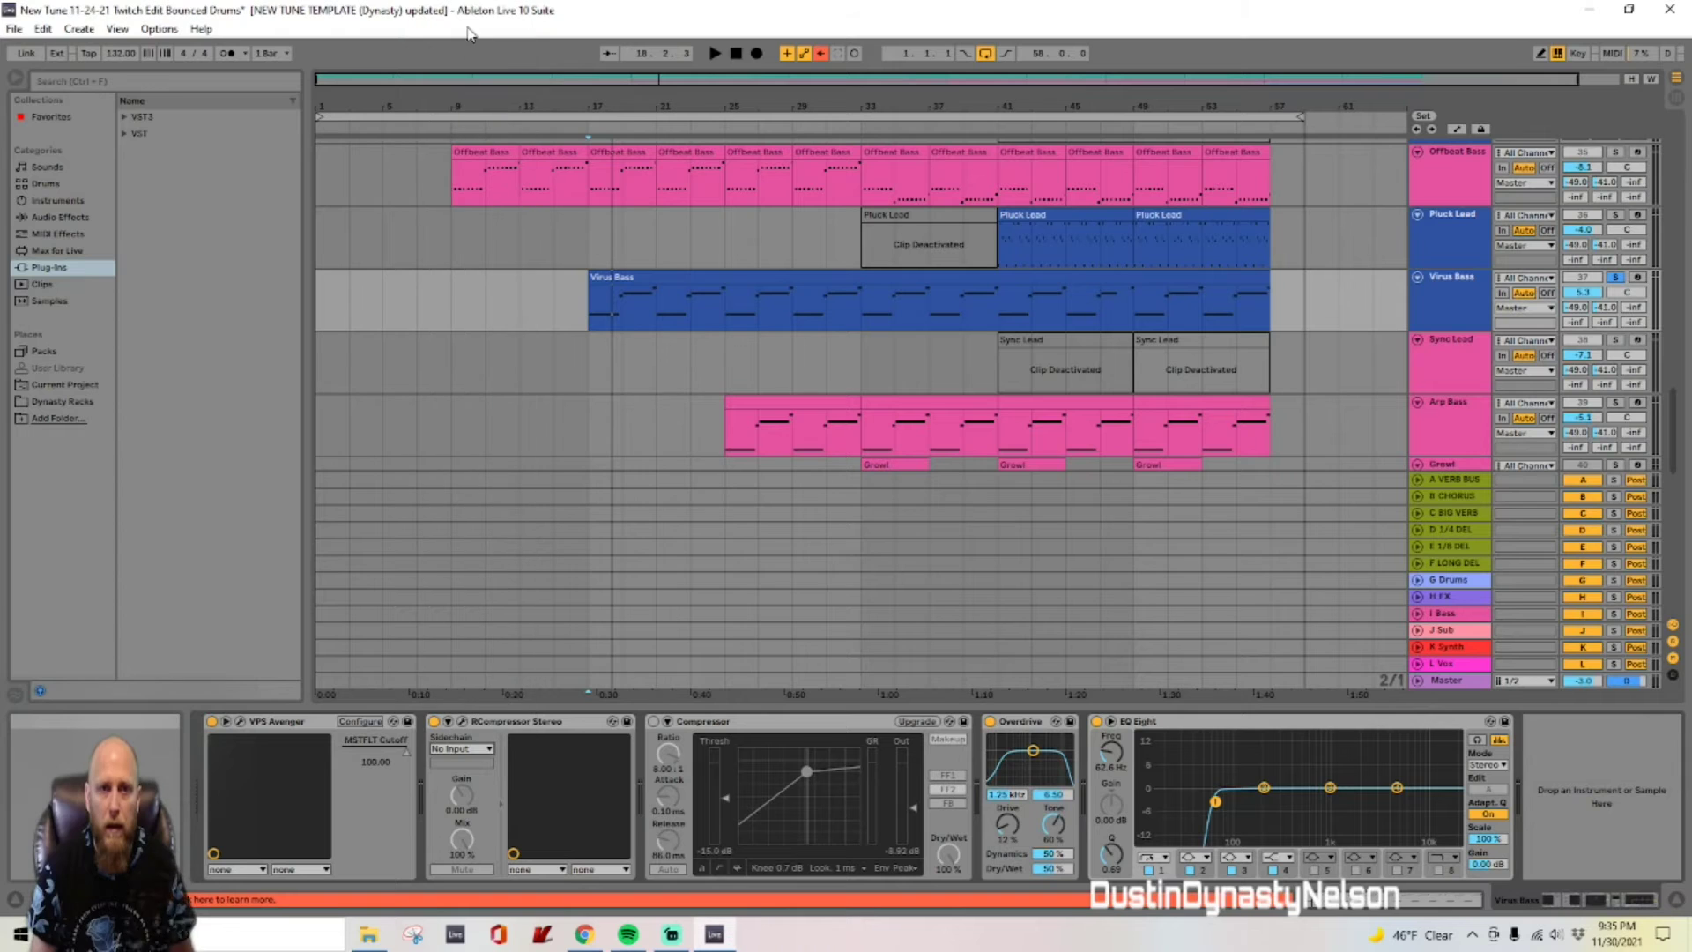
key(space)
click(464, 719)
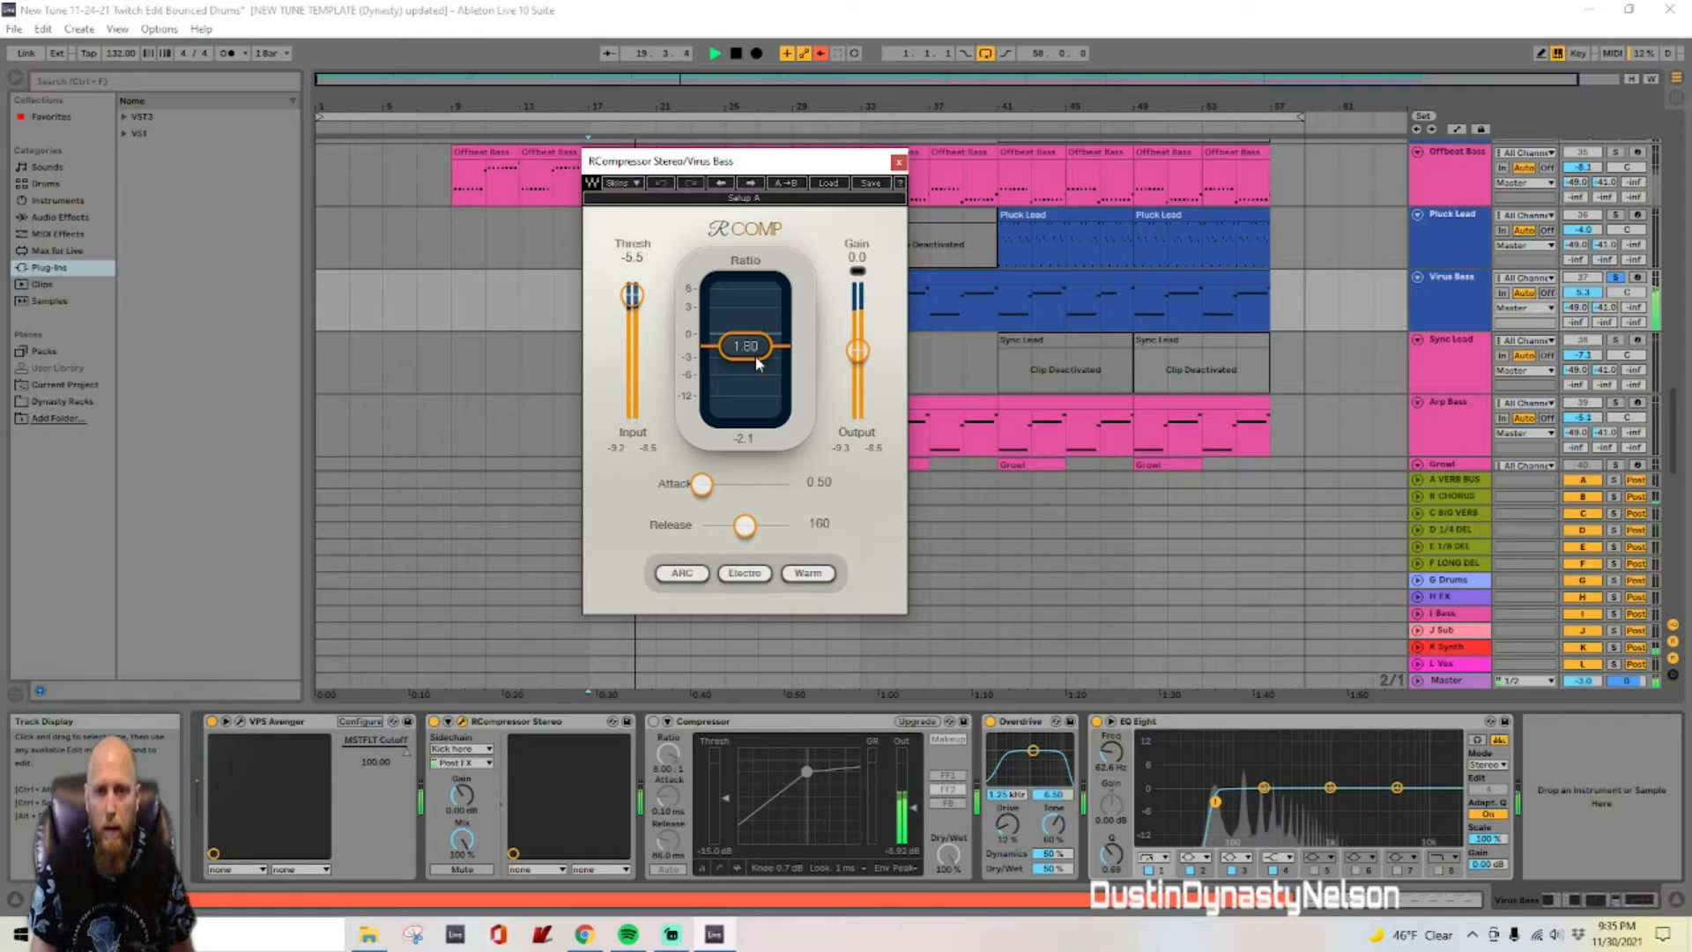
click(898, 163)
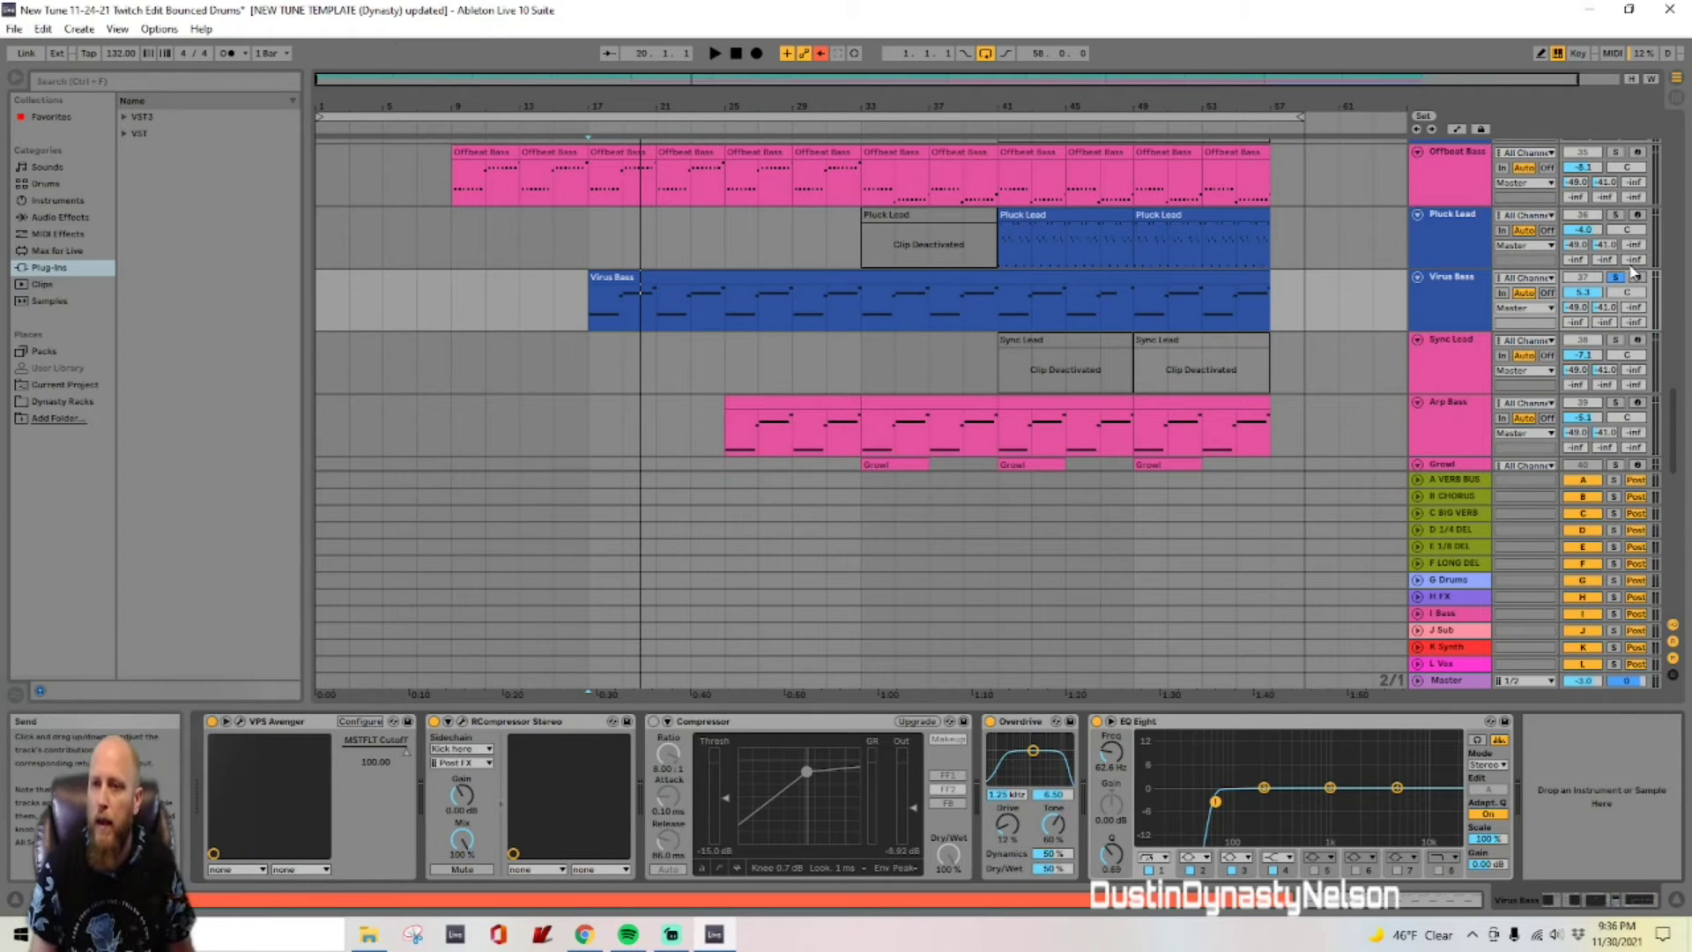
Step: View the notes in the Virus Bass clip, and solo the Arp Bass track and play it from bar 25
double_click(622, 278)
scroll(617, 700, up, 3)
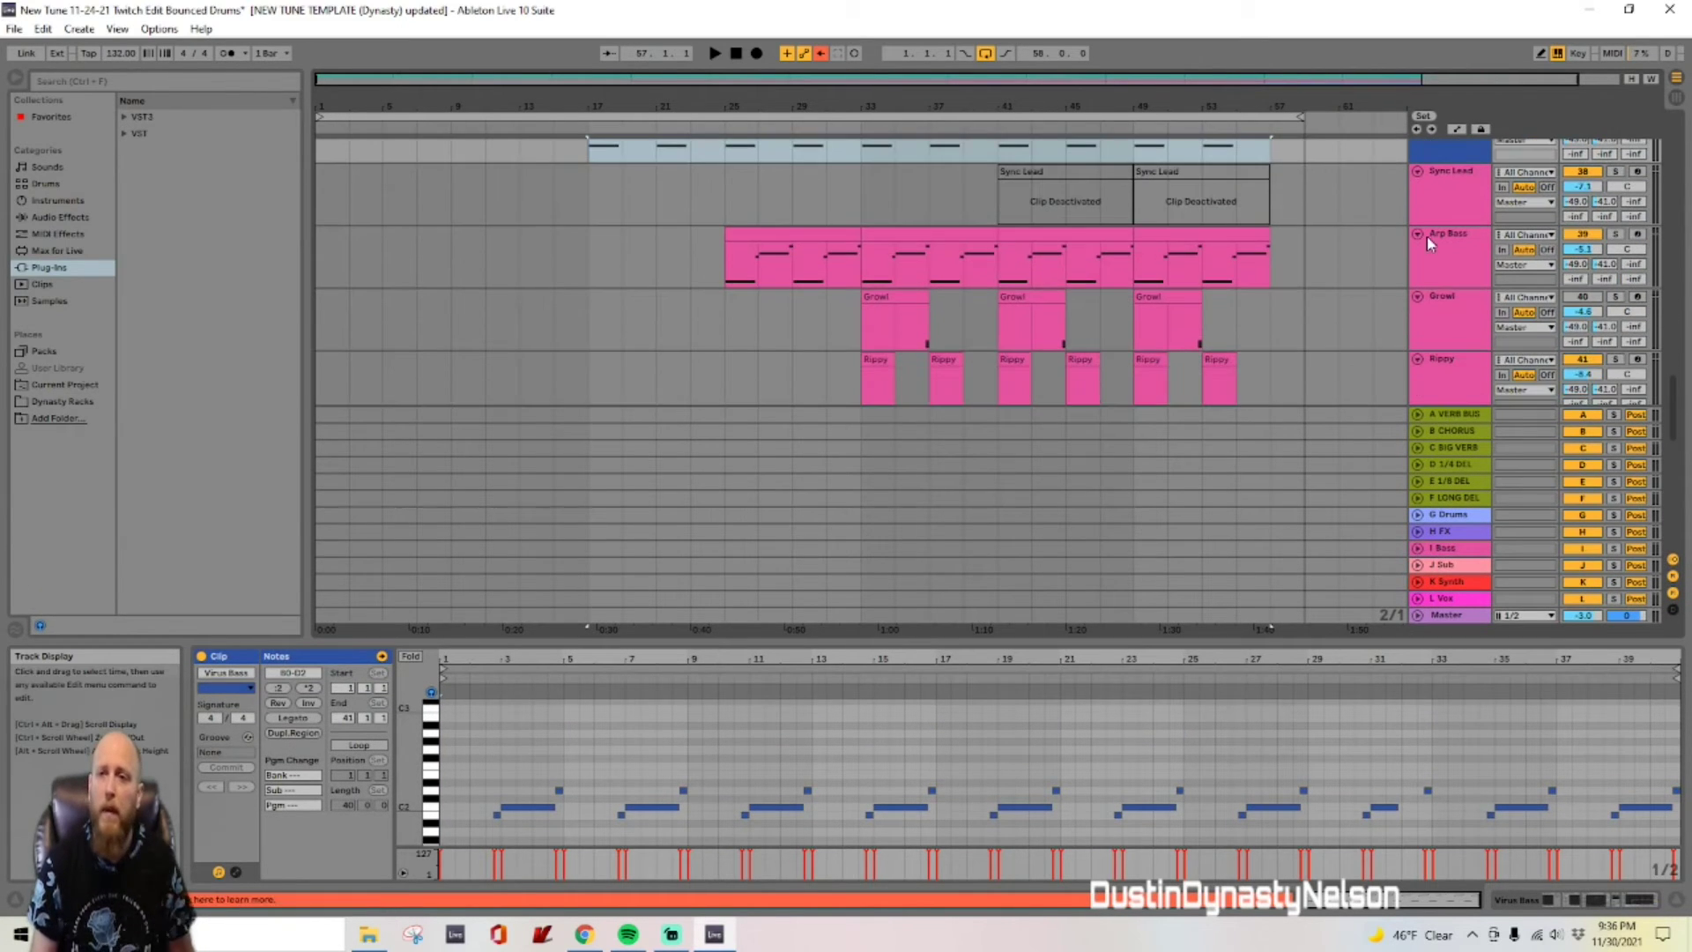
click(1456, 265)
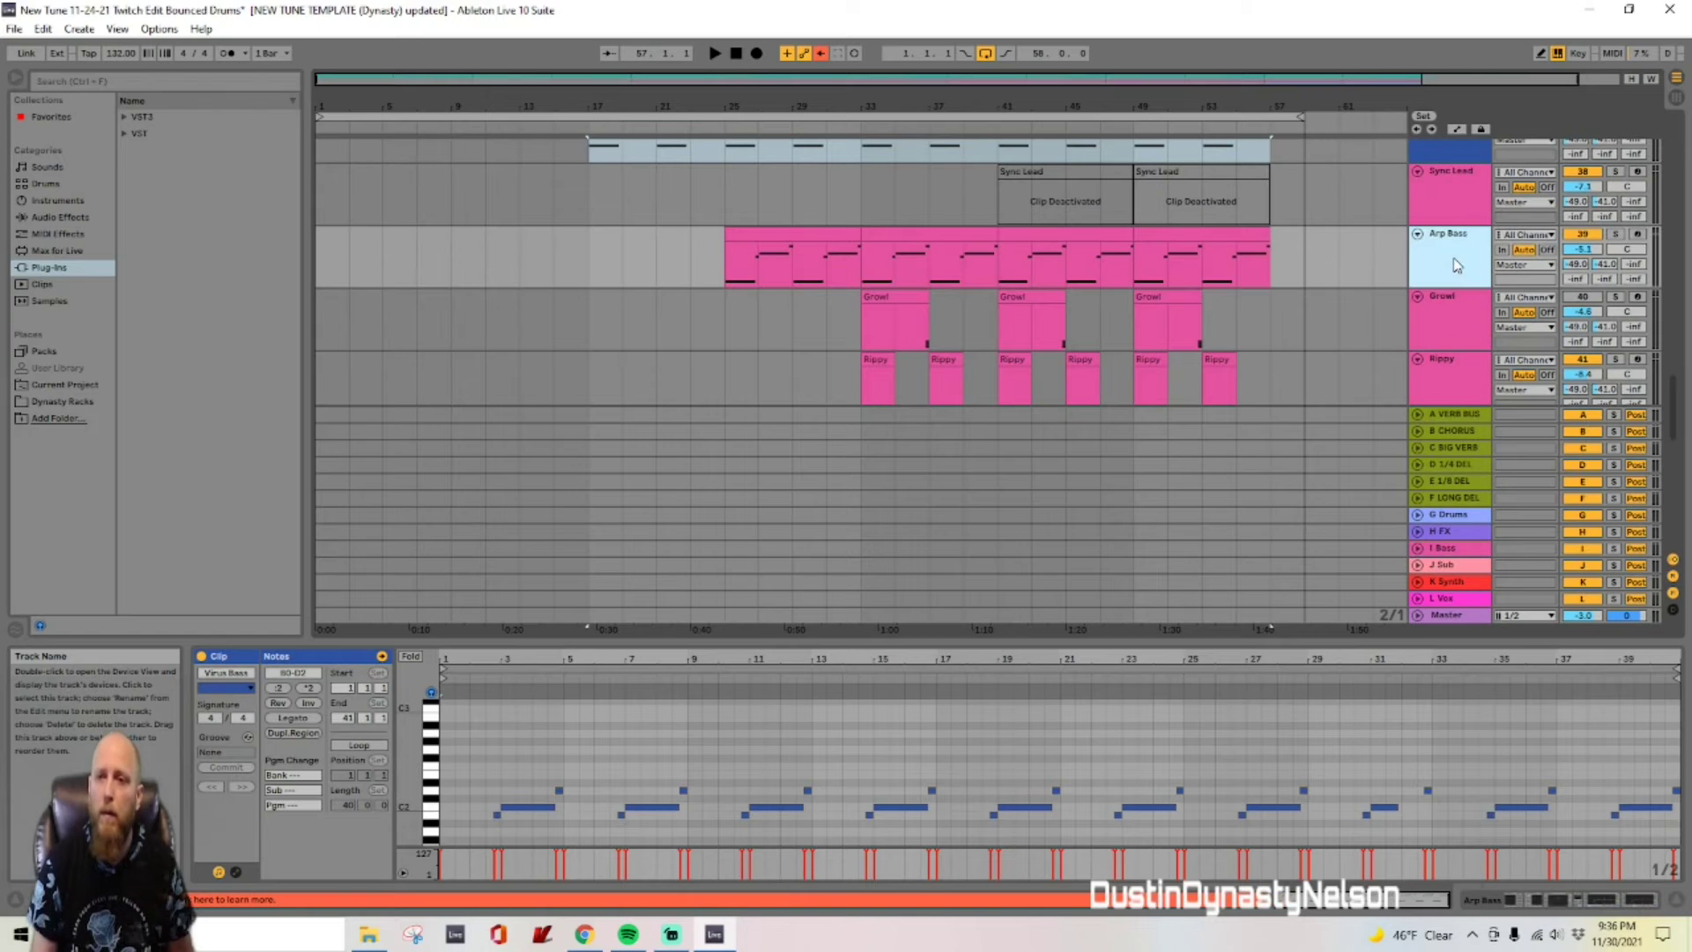
click(728, 282)
click(1616, 236)
key(space)
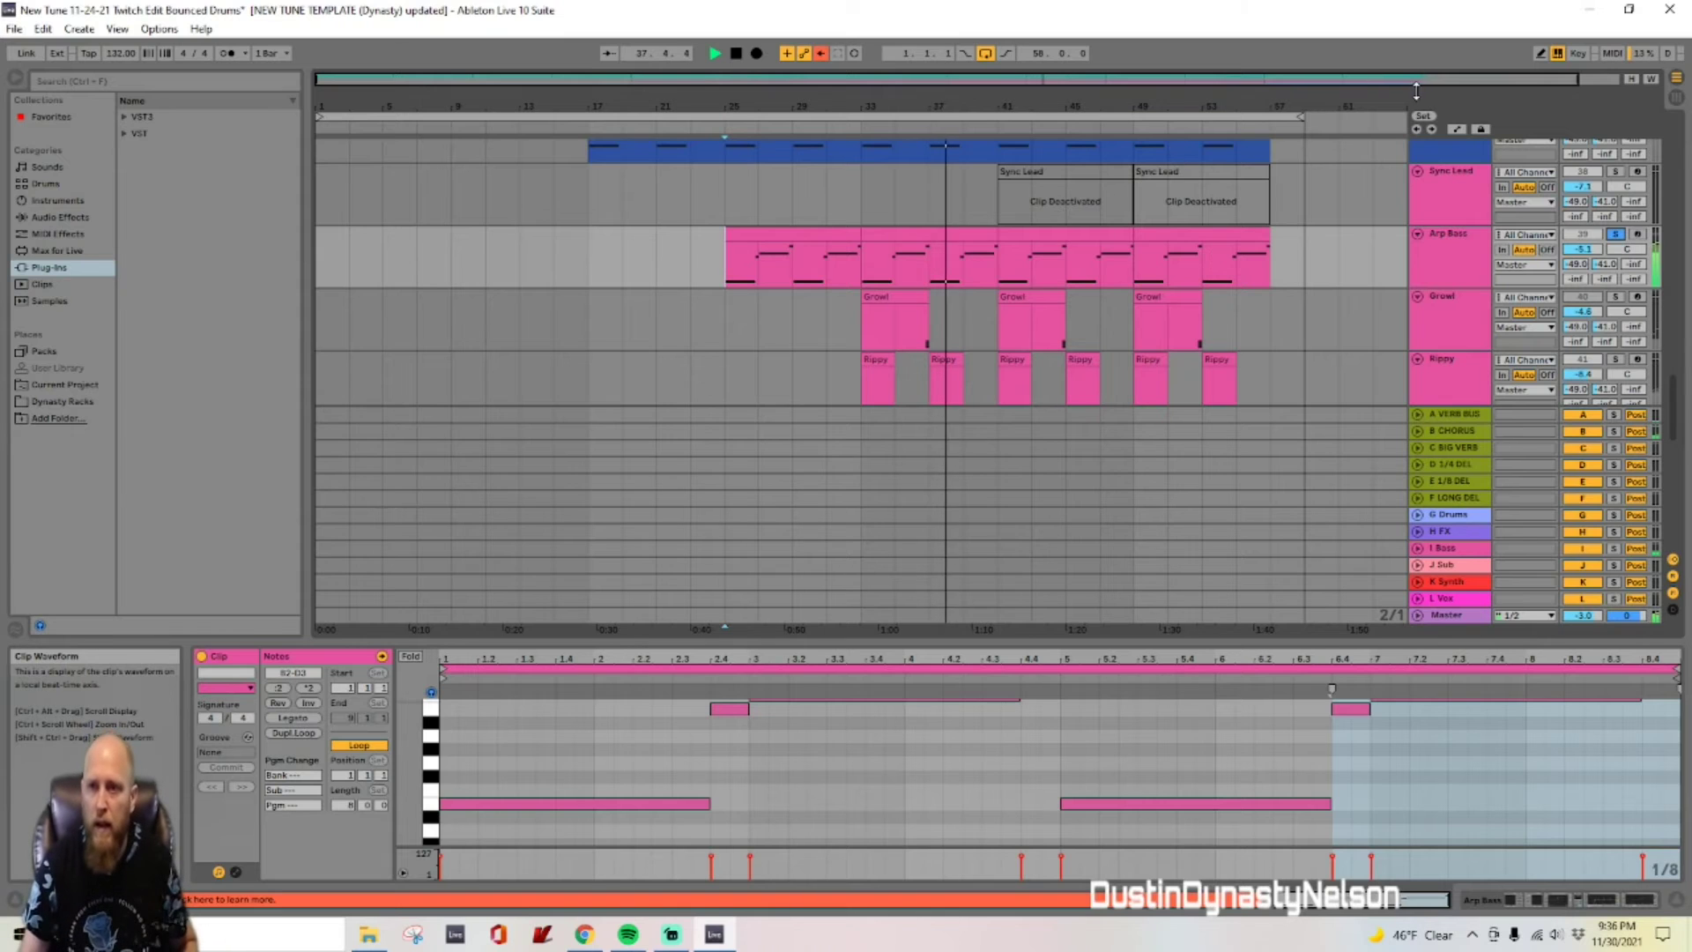
Step: Examine the VPS Avenger MSTFLT Cutoff and FLT1 Cutoff automation on the Arp Bass track, and listen to it from bar 37
click(1456, 128)
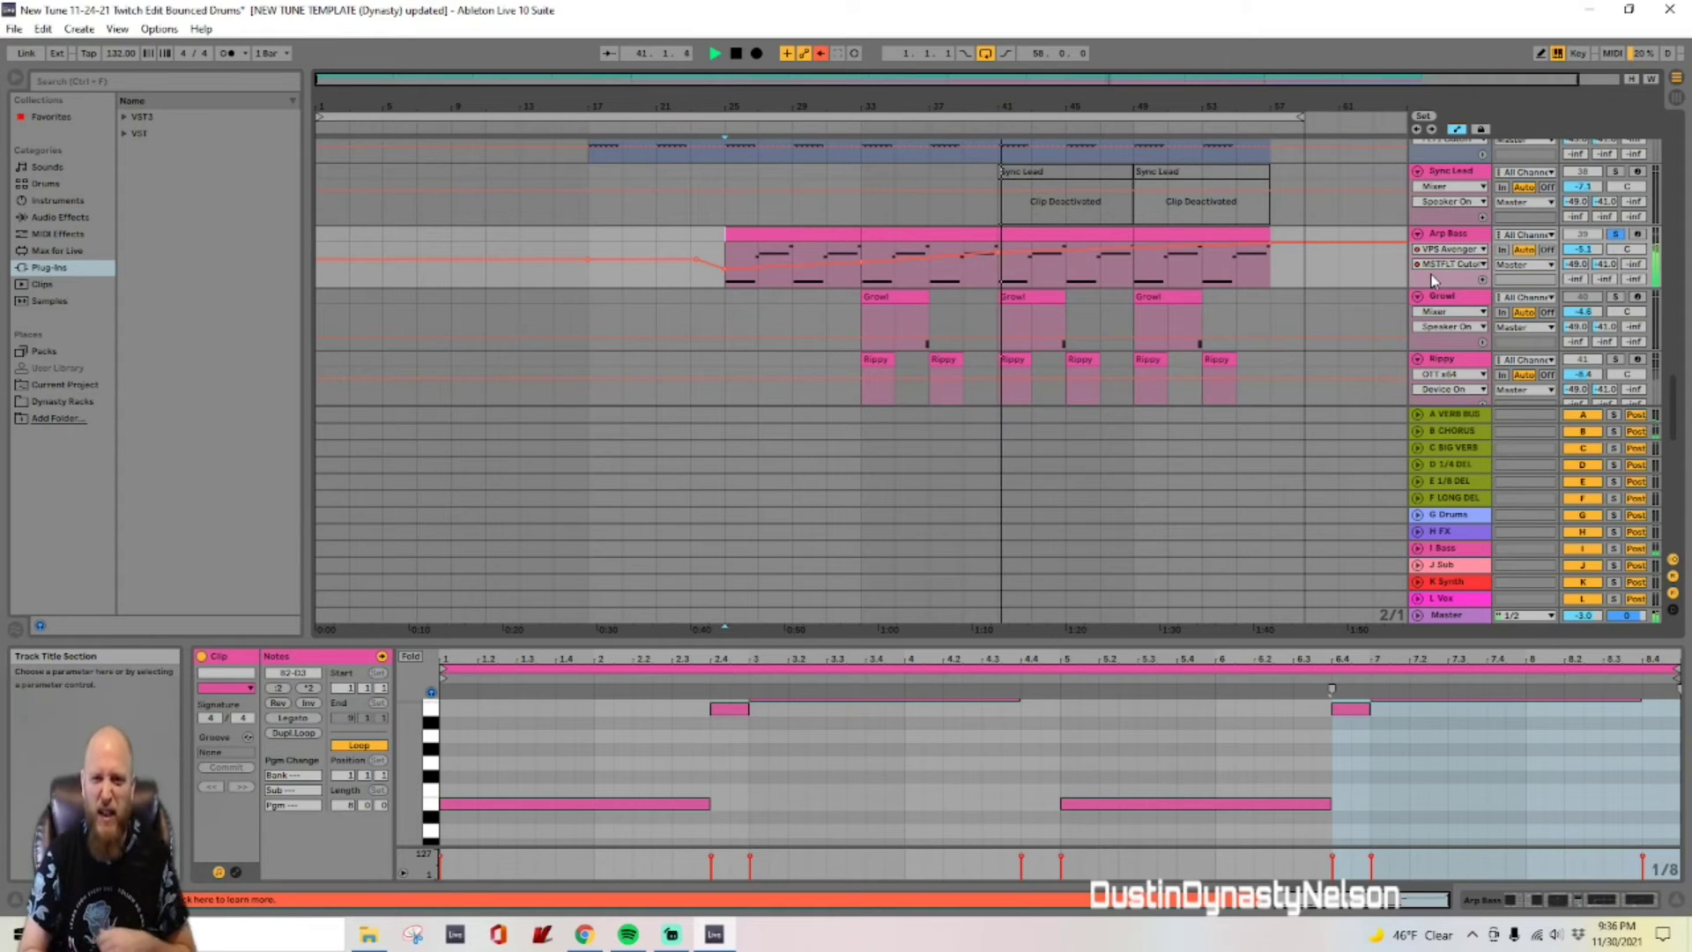
key(space)
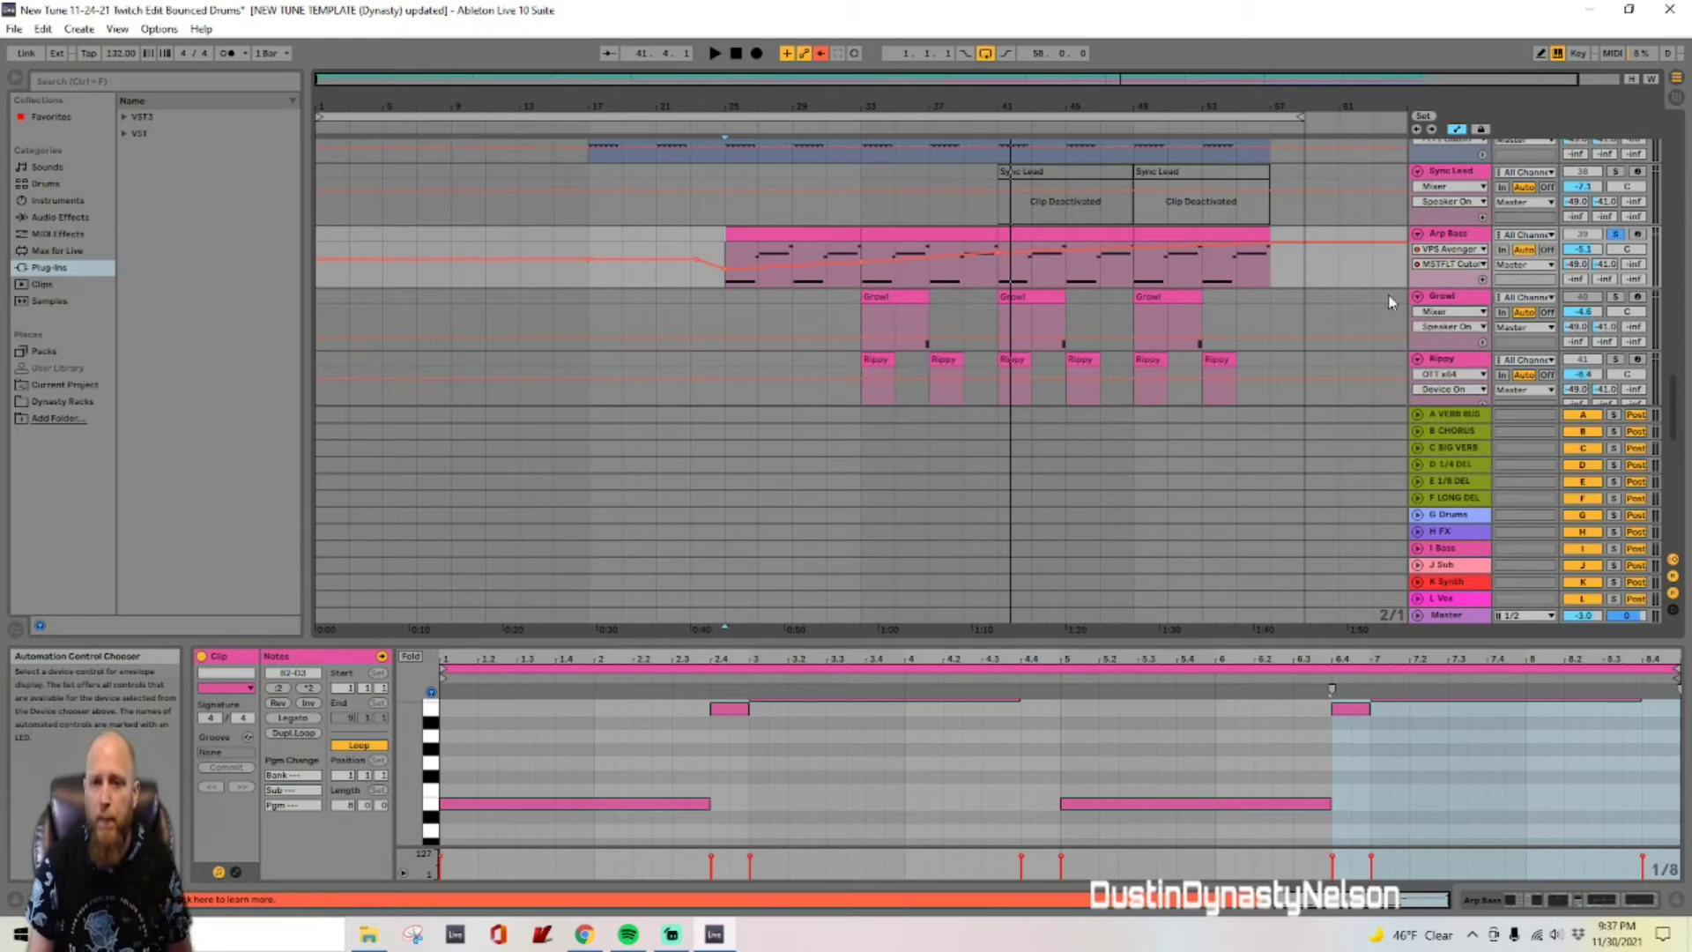
click(1459, 240)
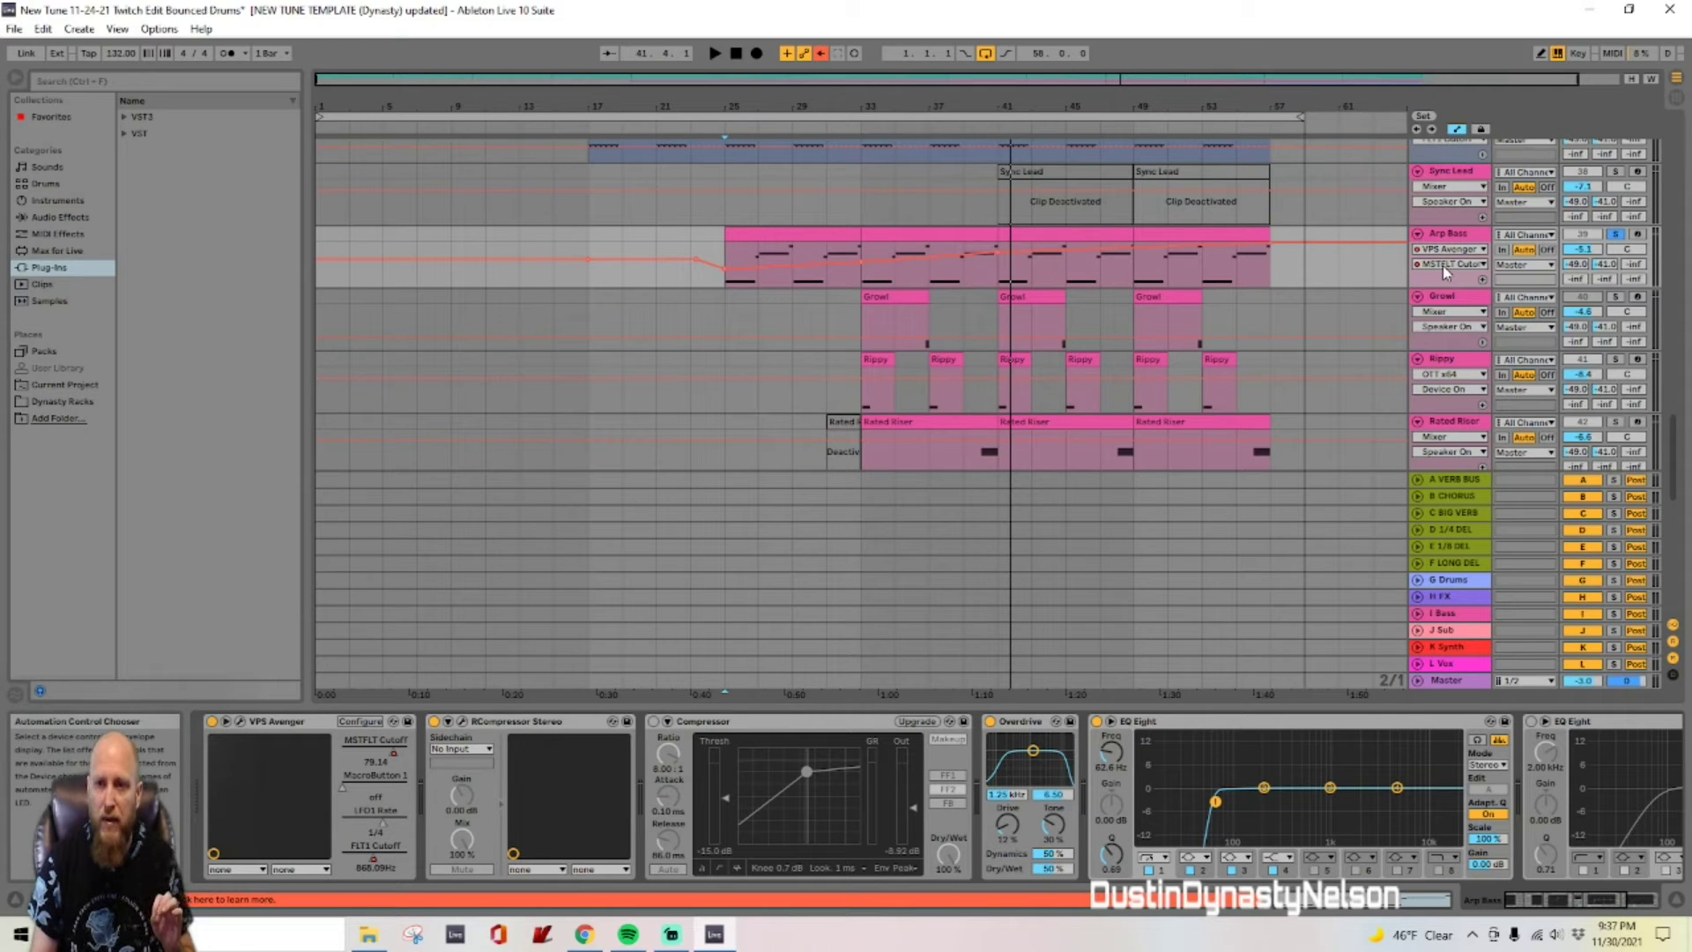
click(1442, 267)
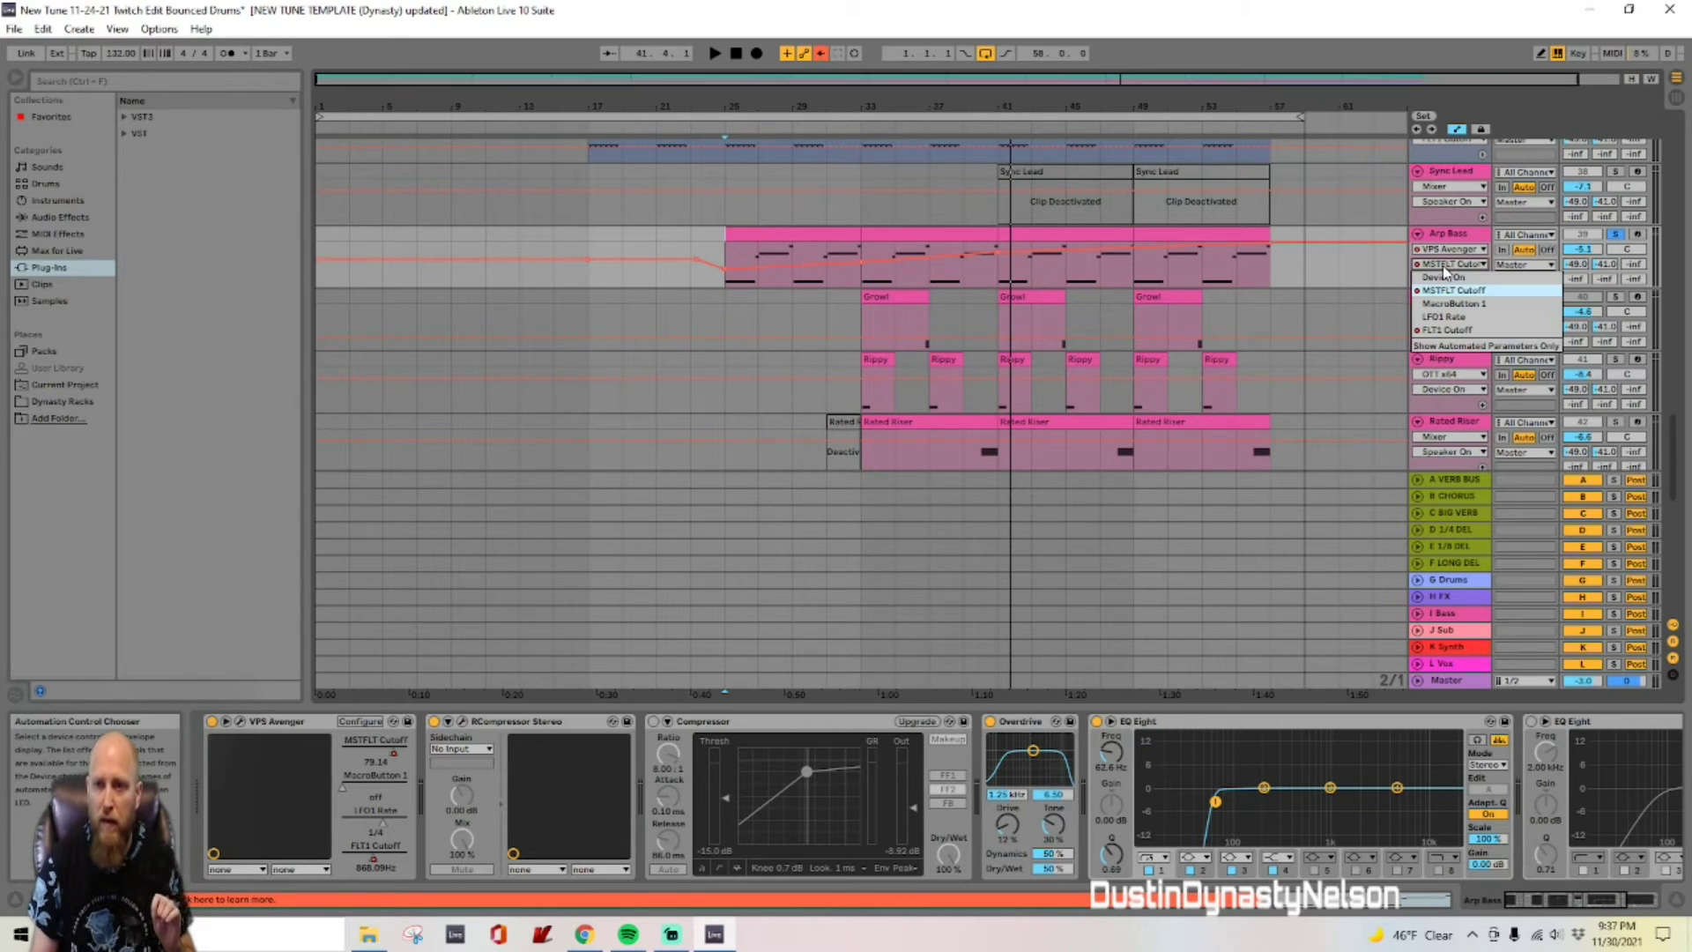
click(1455, 331)
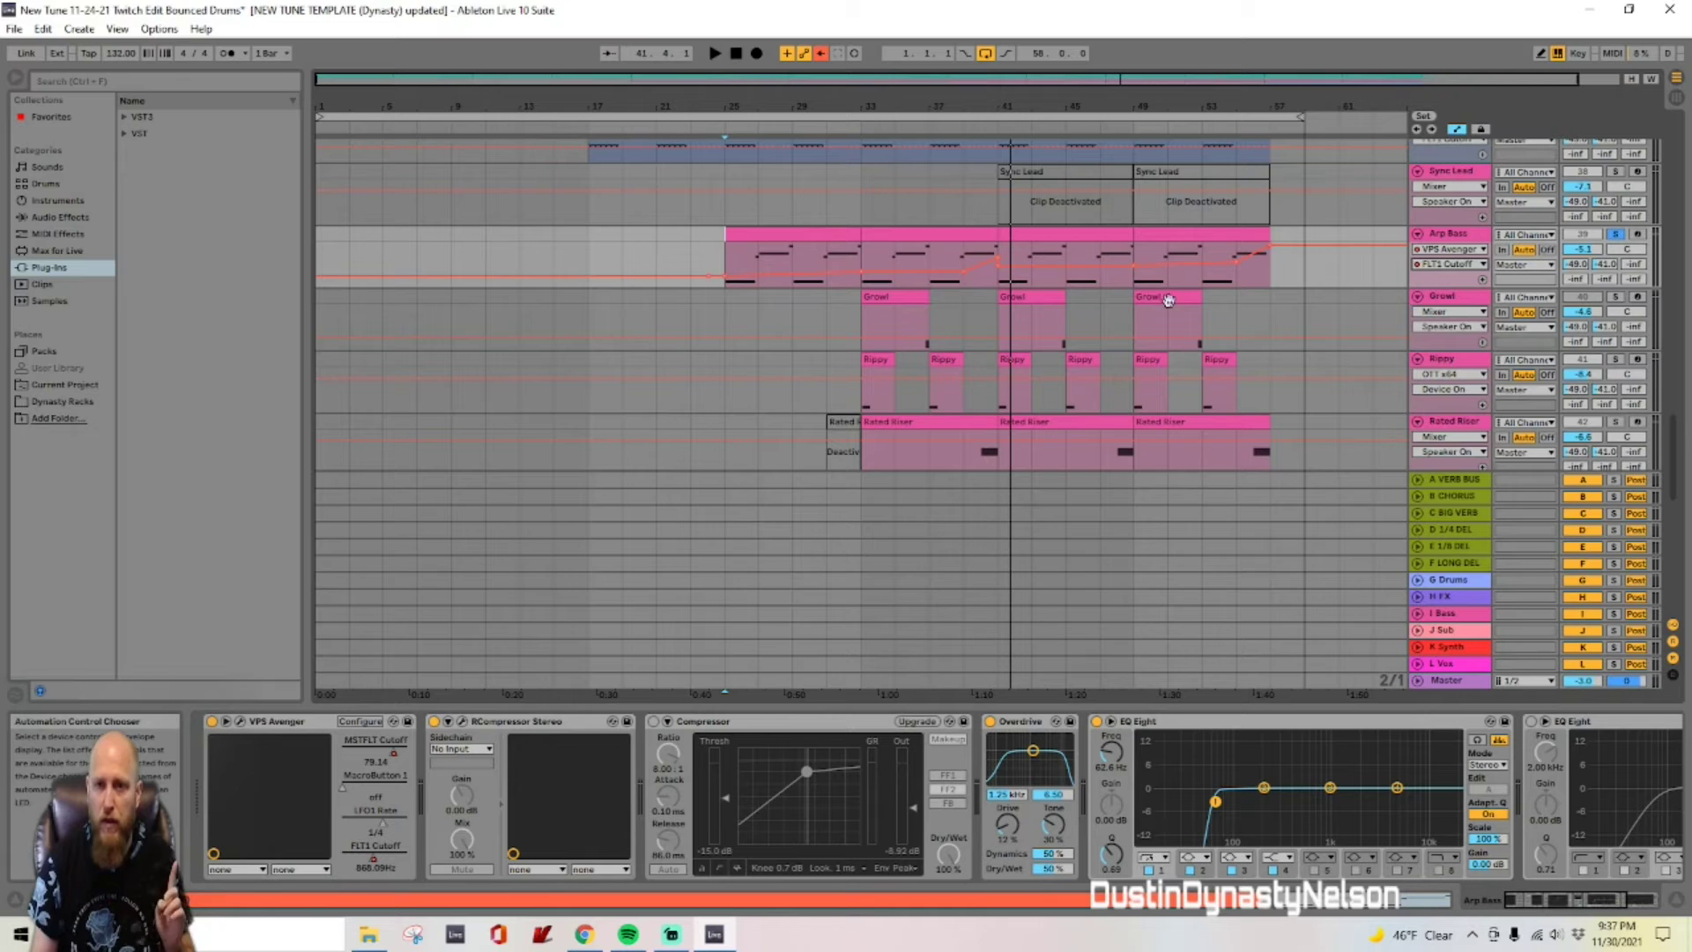
click(934, 264)
key(space)
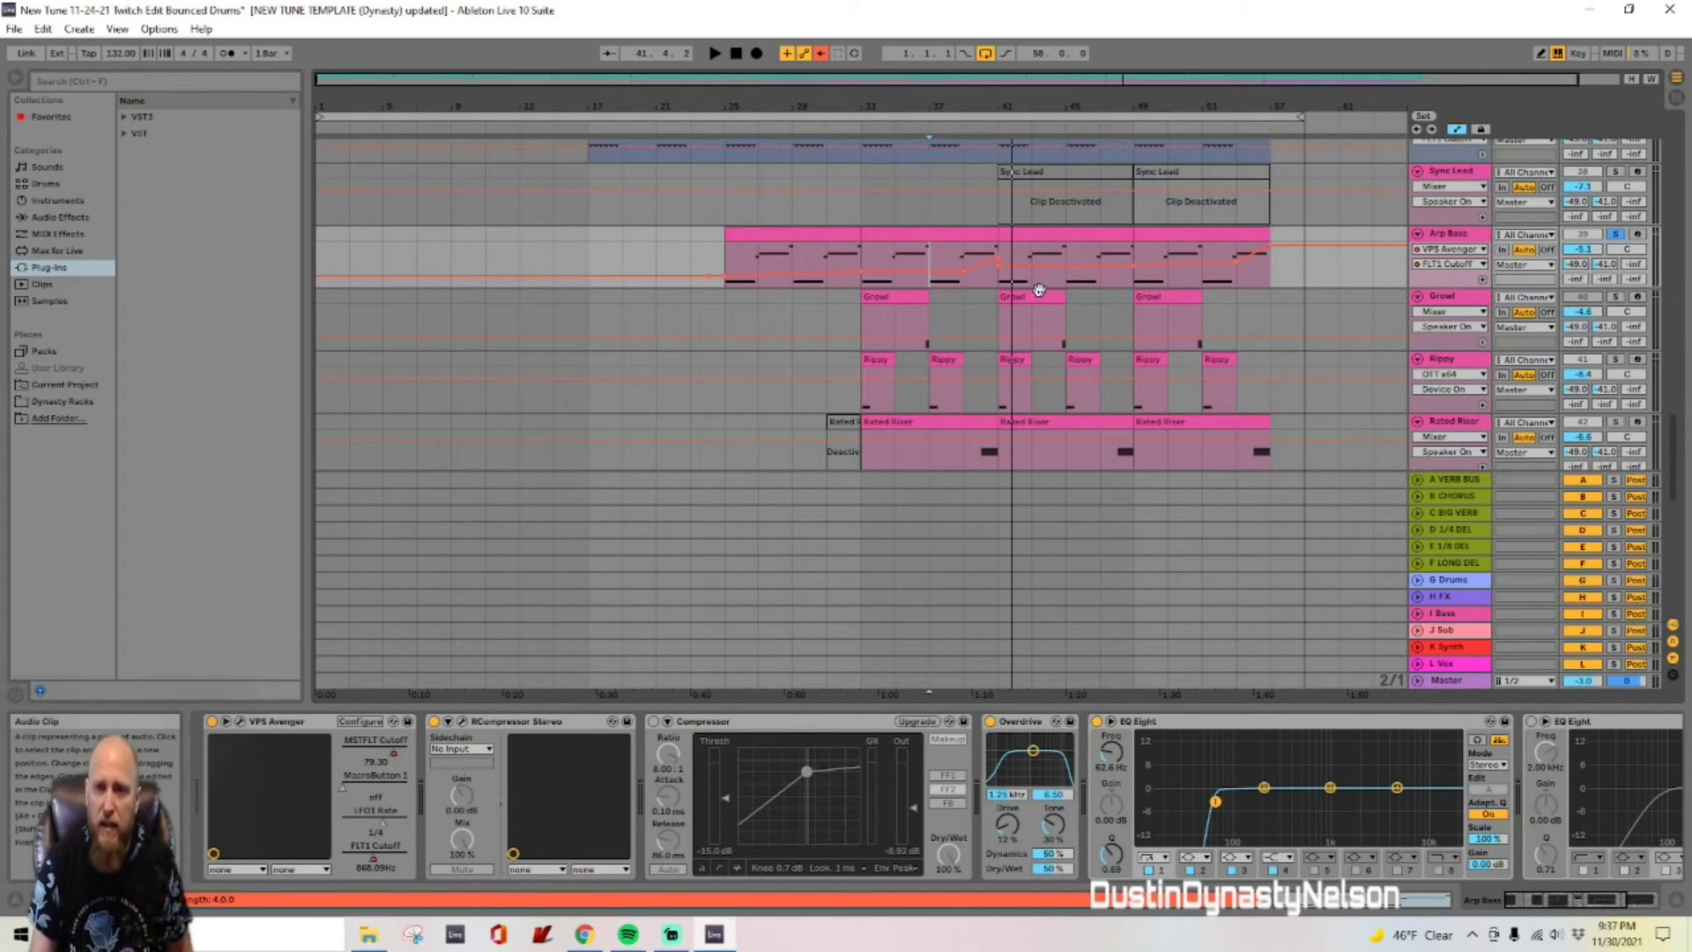
Step: Hide the automation lanes, place the play start at bar 25, and open VPS Avenger on the Arp Bass track
click(1447, 236)
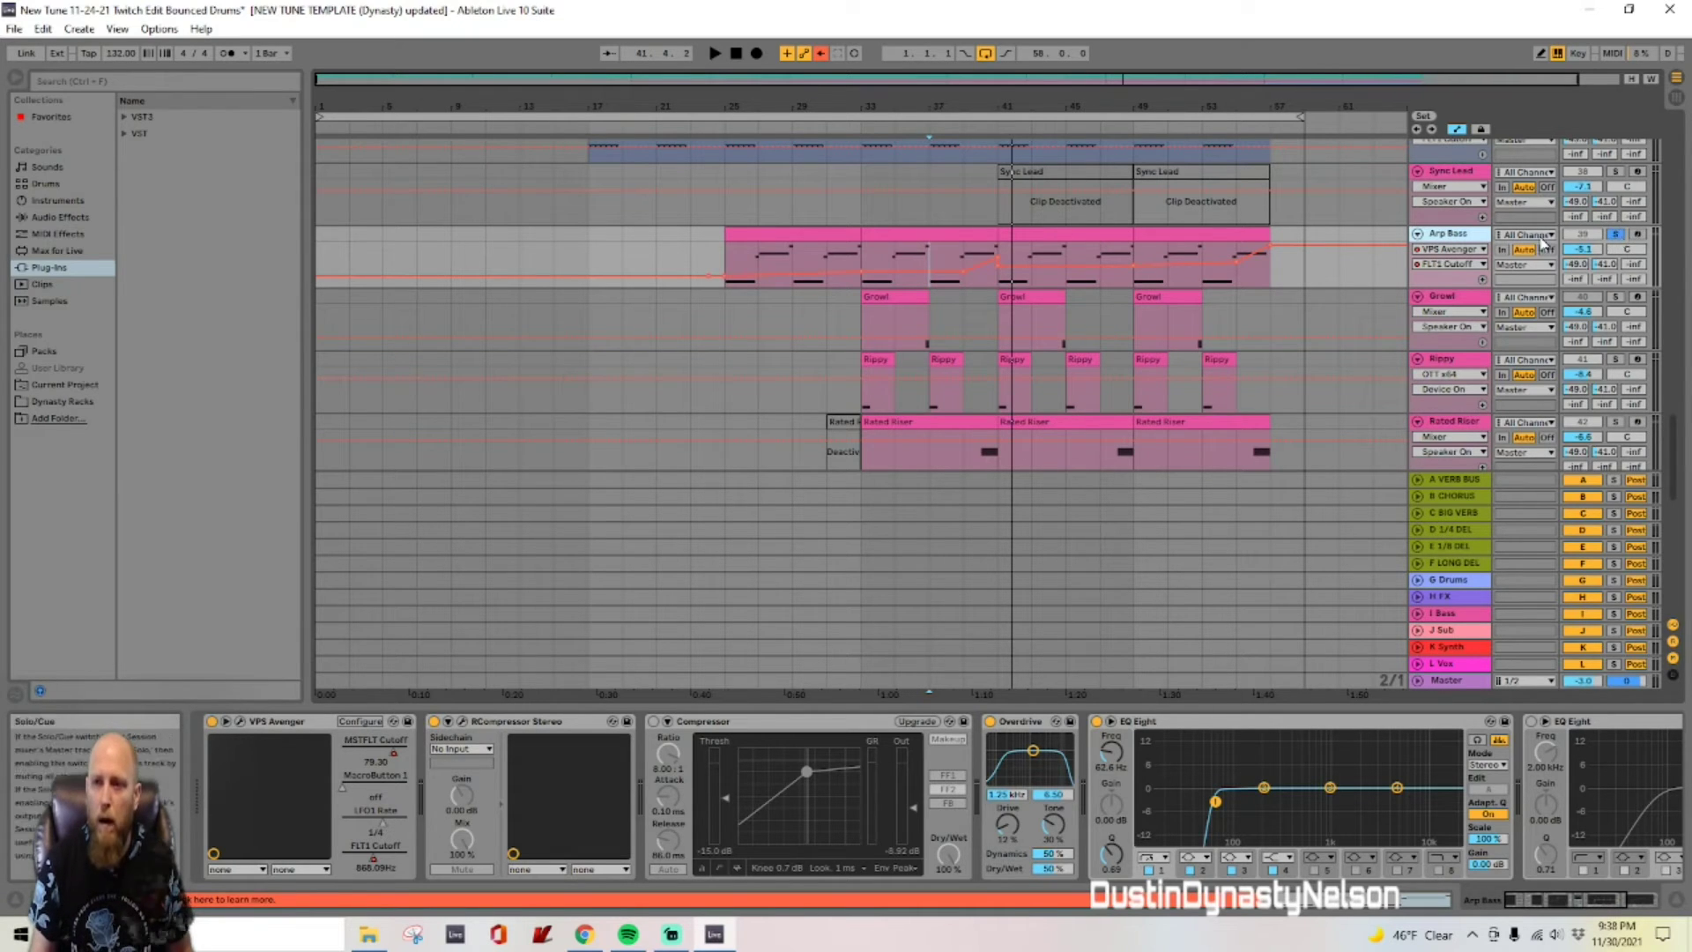
click(1457, 128)
click(725, 269)
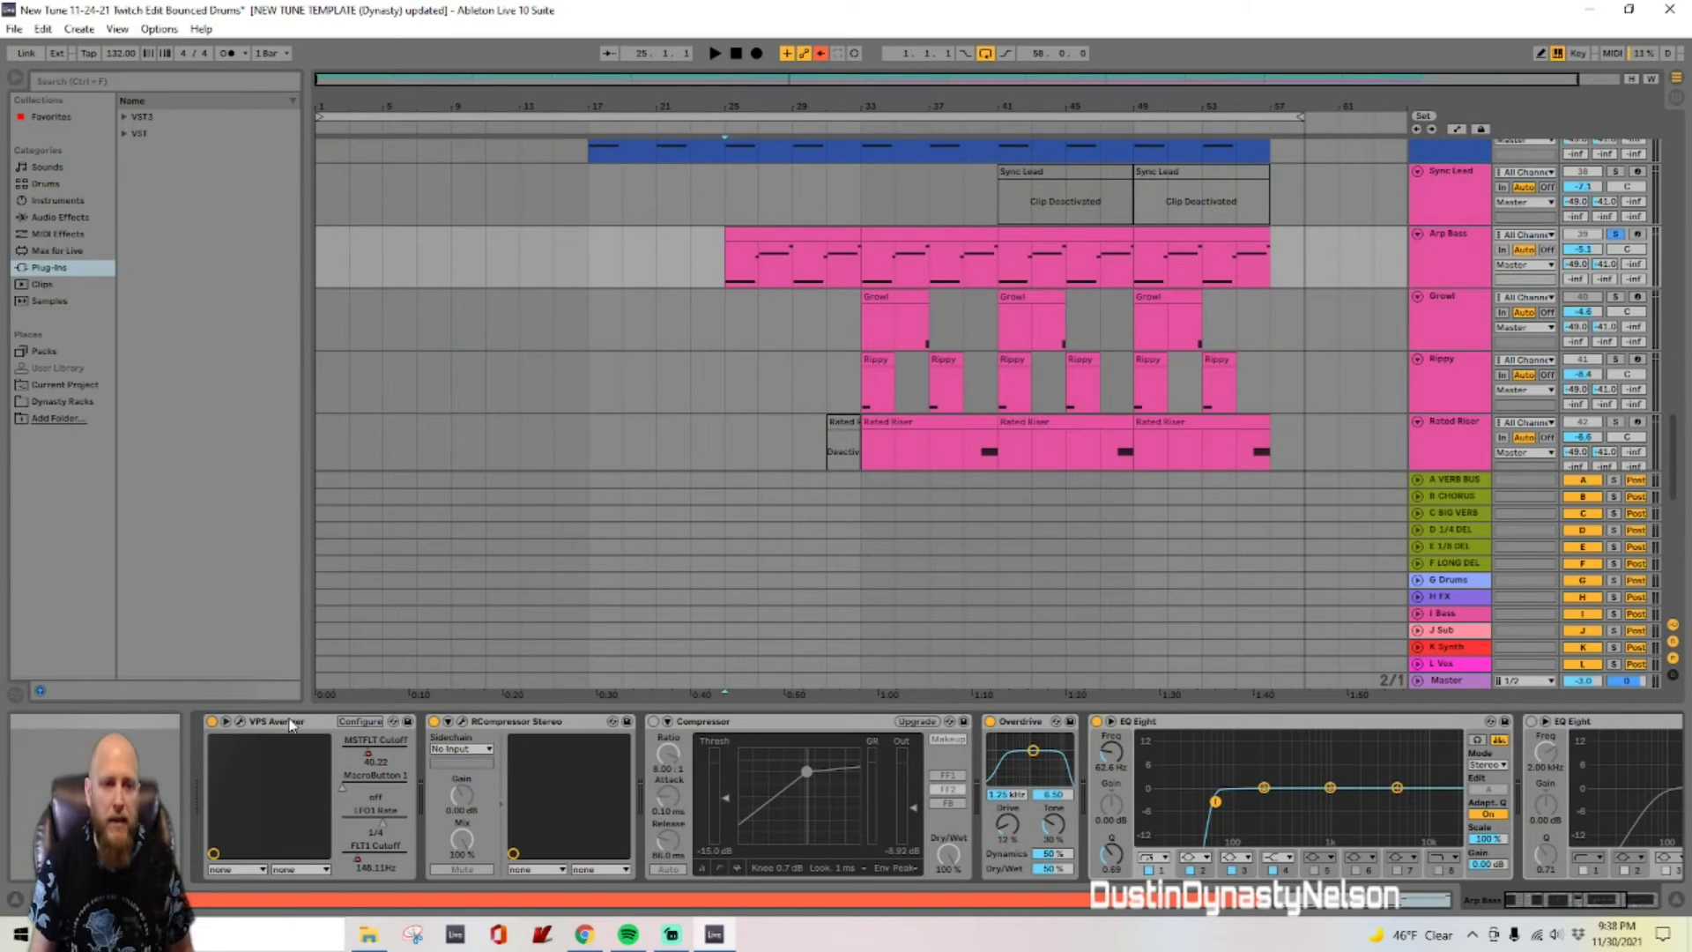
click(227, 721)
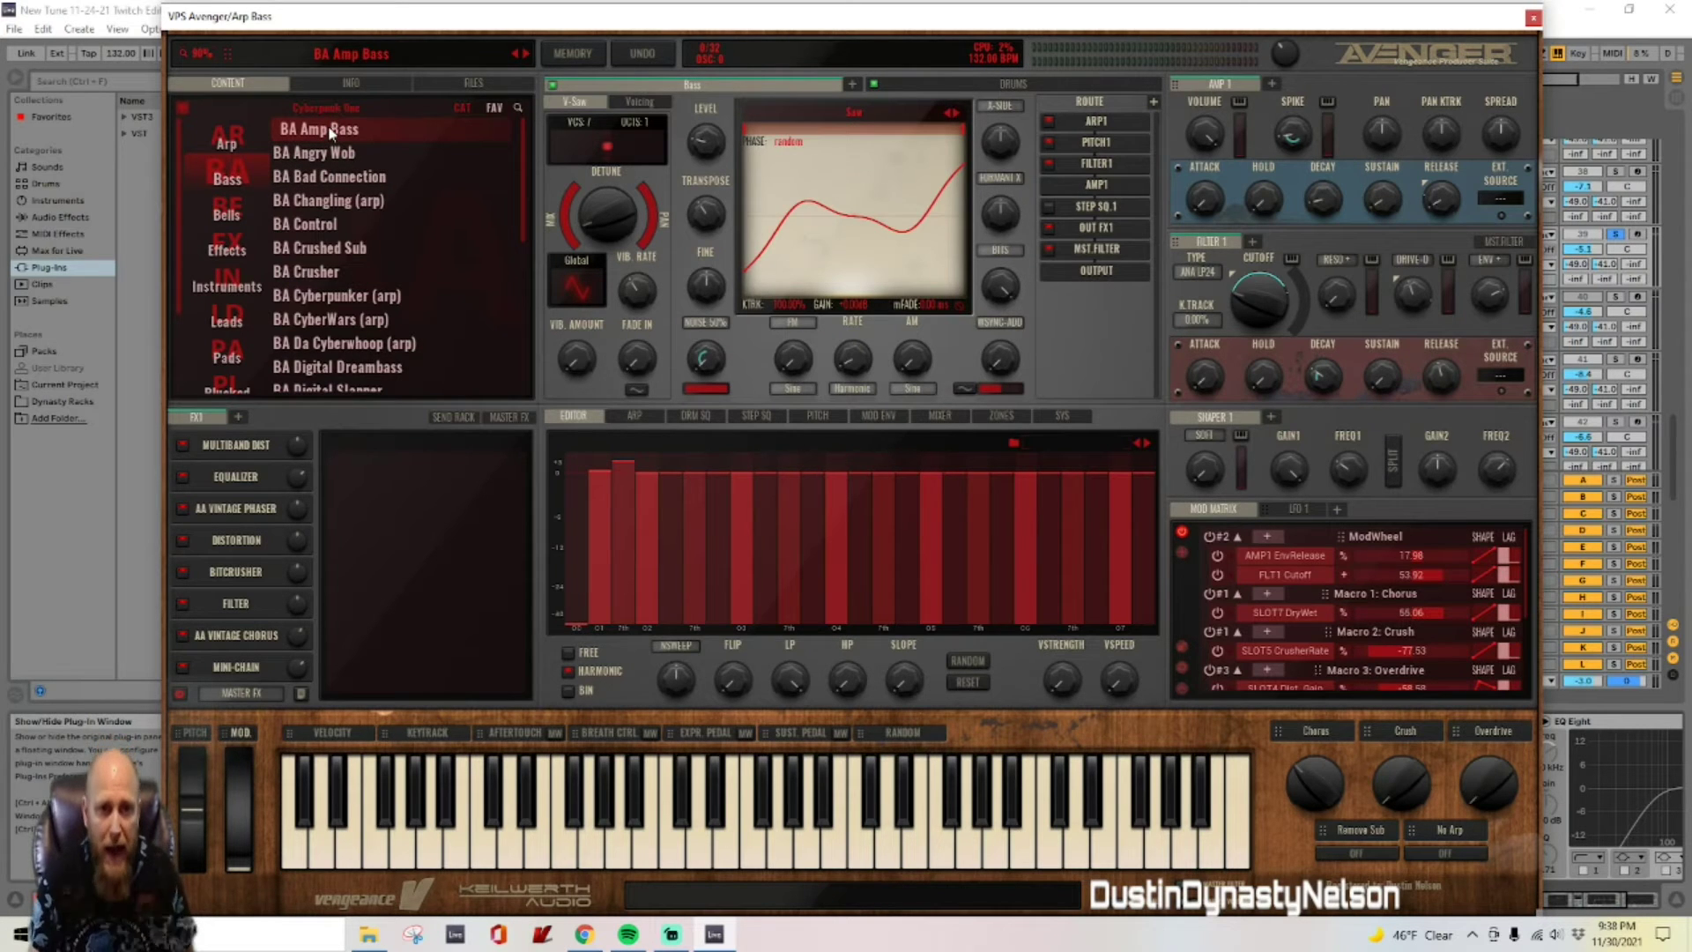
Step: Examine the Mini-Chain effect on Arp Bass and compare the sound with it off and on
click(233, 665)
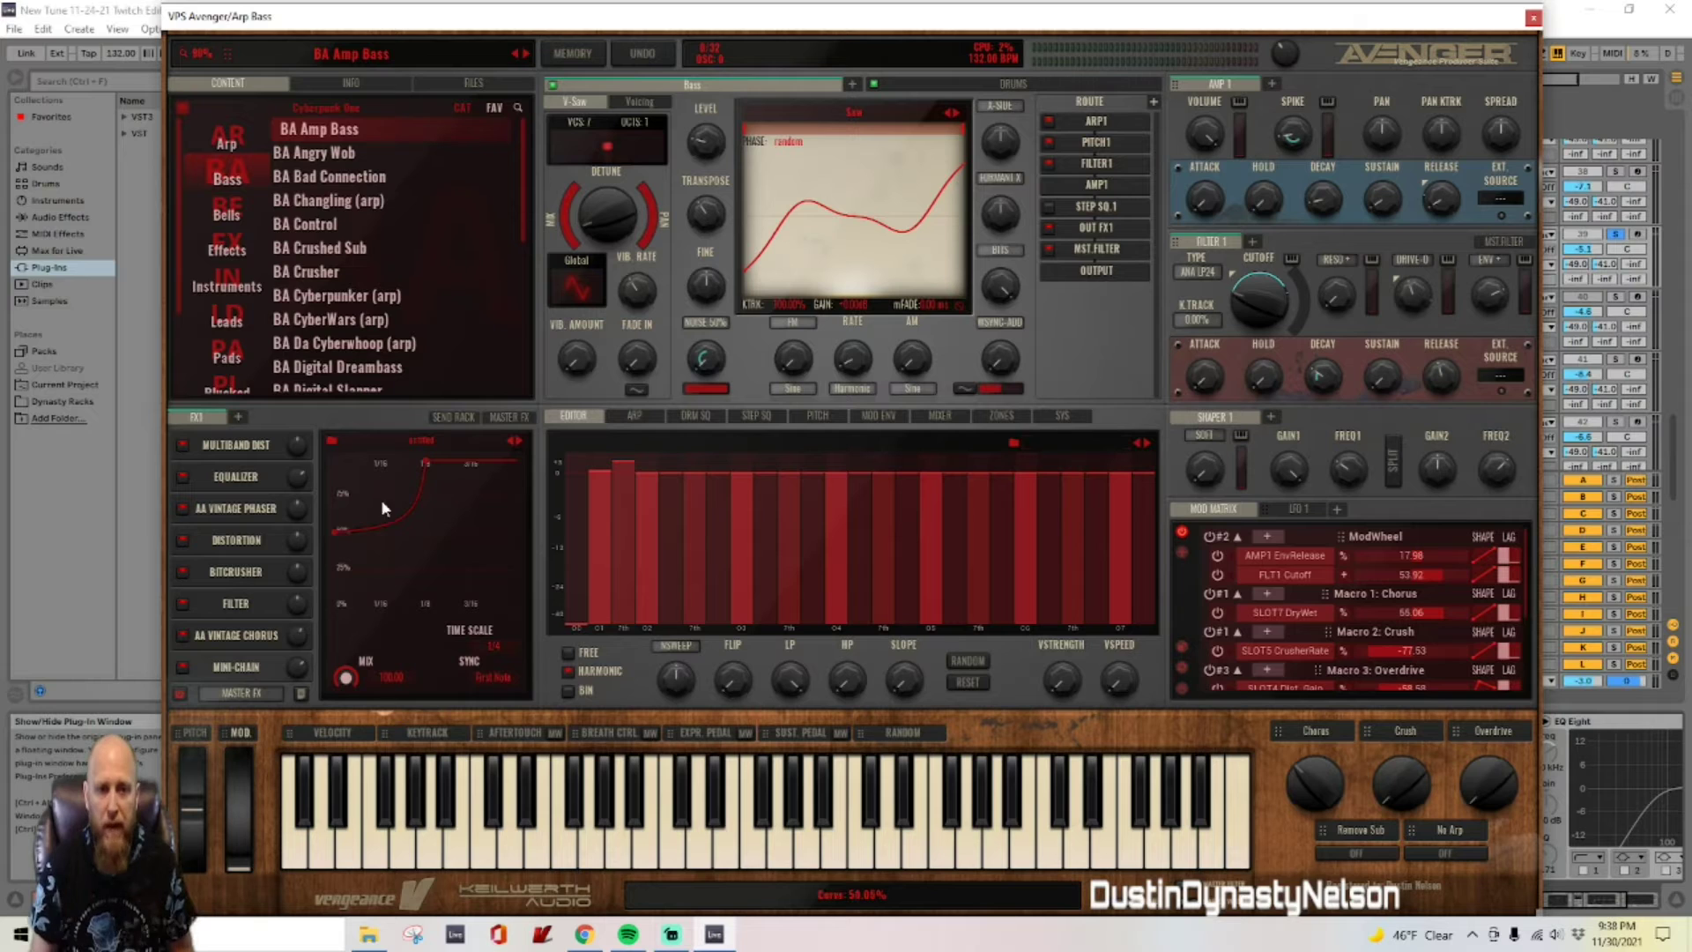
click(181, 668)
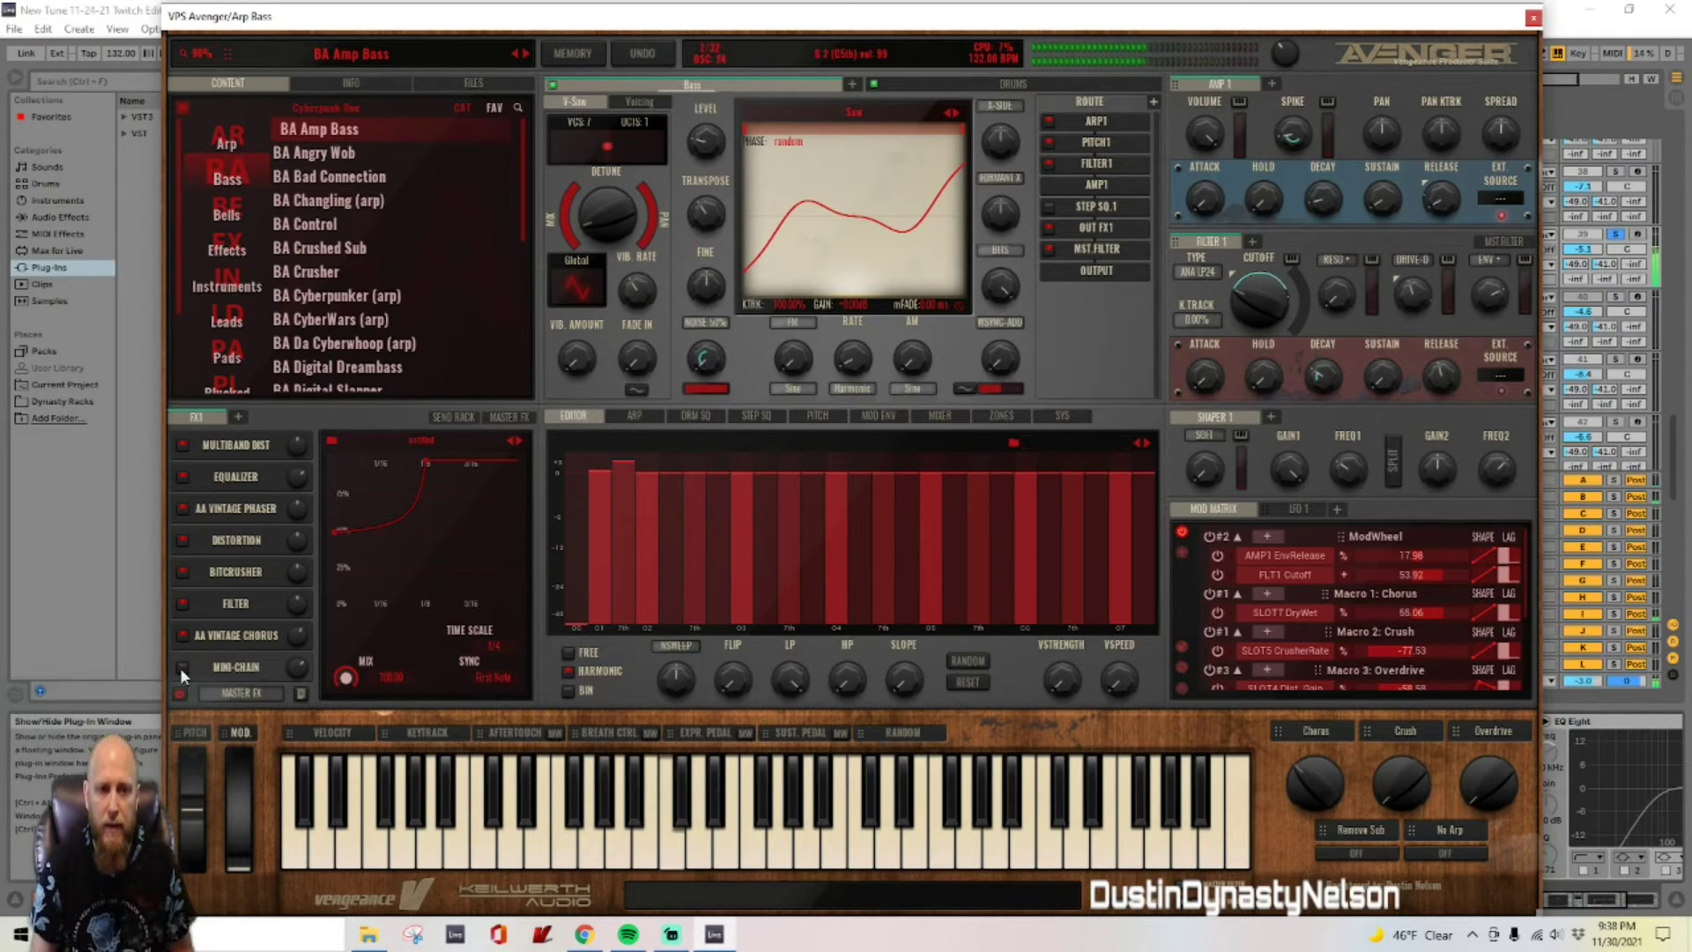
click(182, 668)
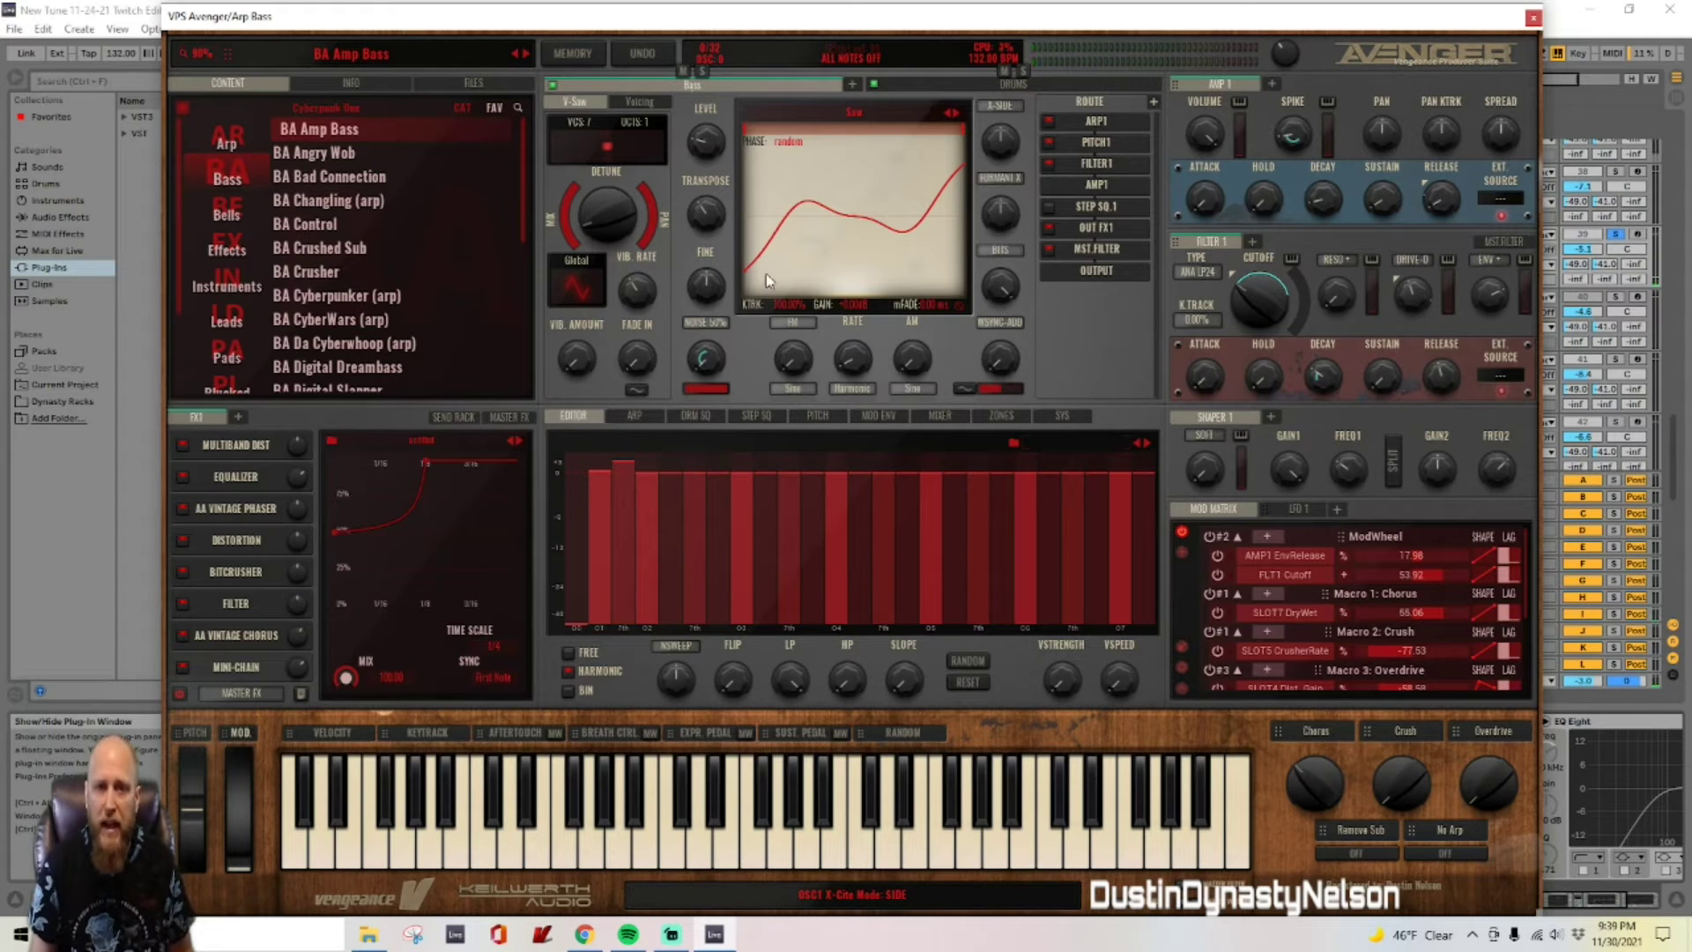
Step: Show the Arp Bass arpeggiator pattern and sweep the master filter cutoff during playback, ending with the plugin window closed
click(634, 417)
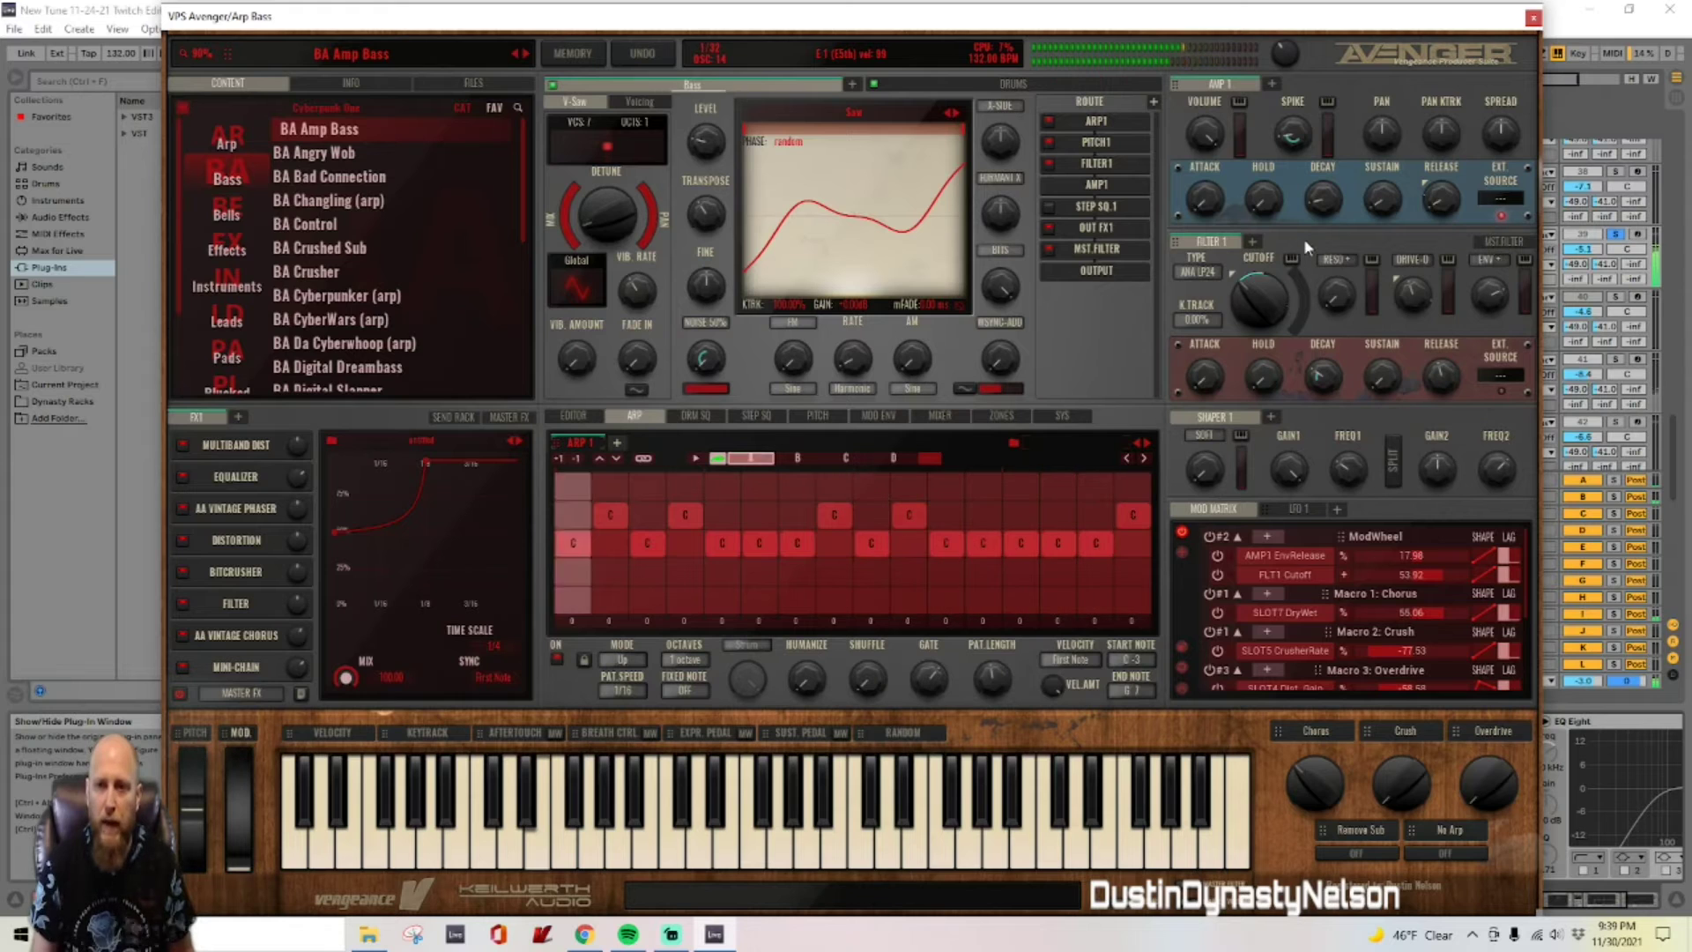
click(1491, 245)
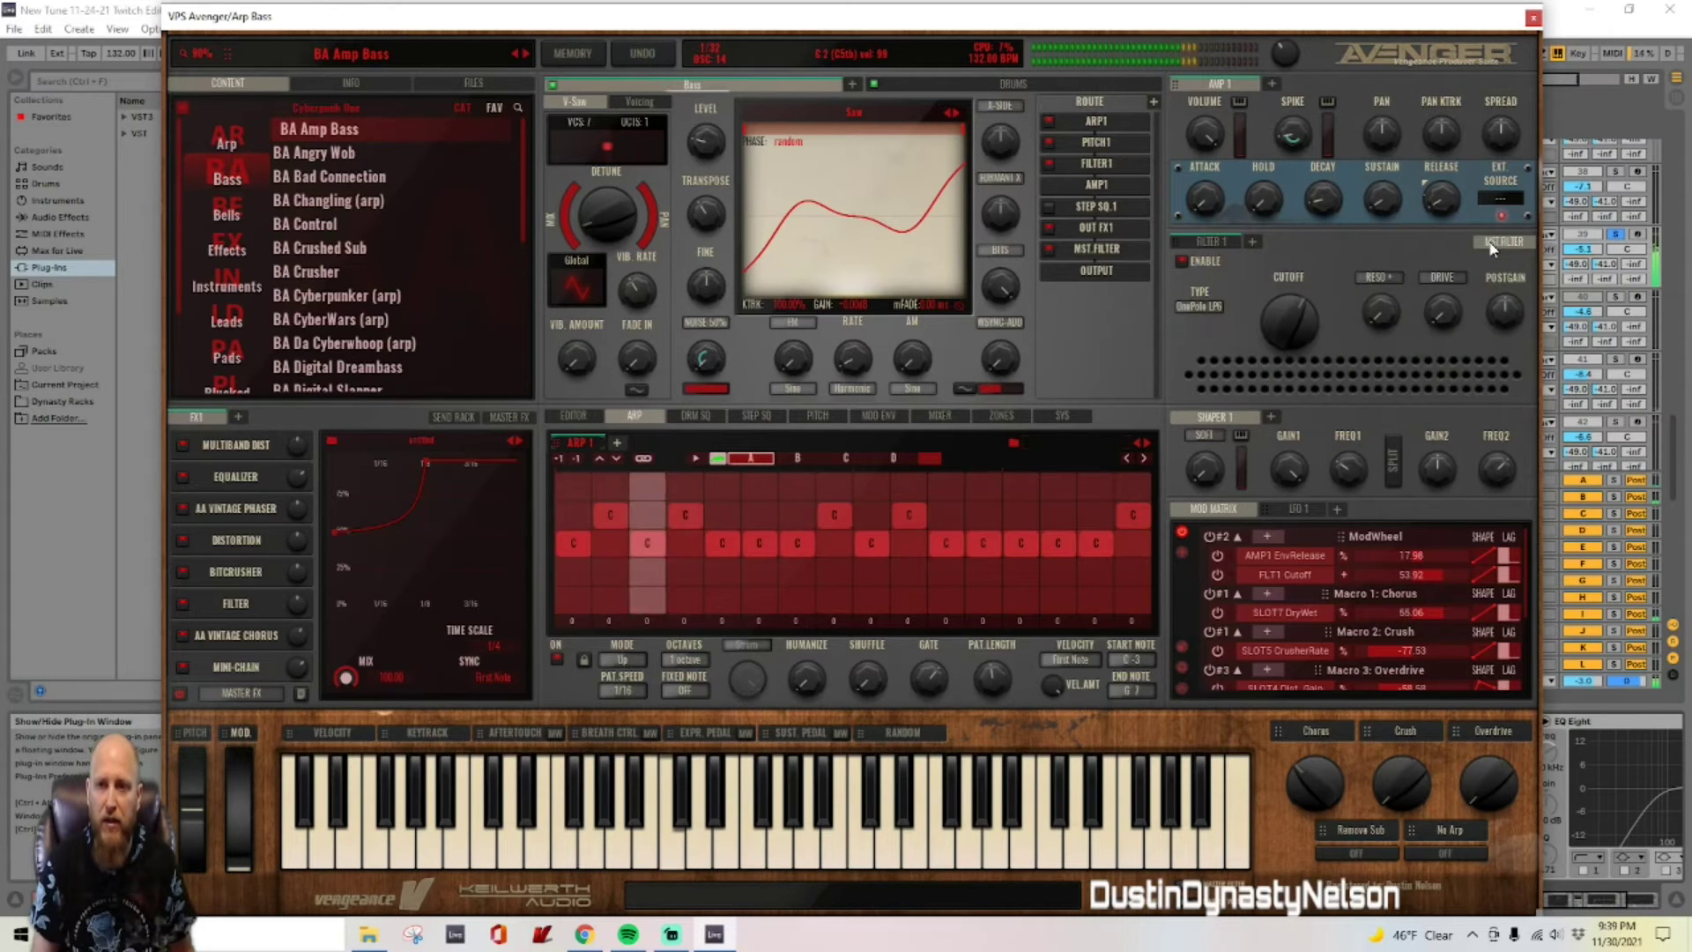
mouse_move(1289, 318)
mouse_down()
mouse_move(1290, 335)
mouse_move(1294, 309)
mouse_up()
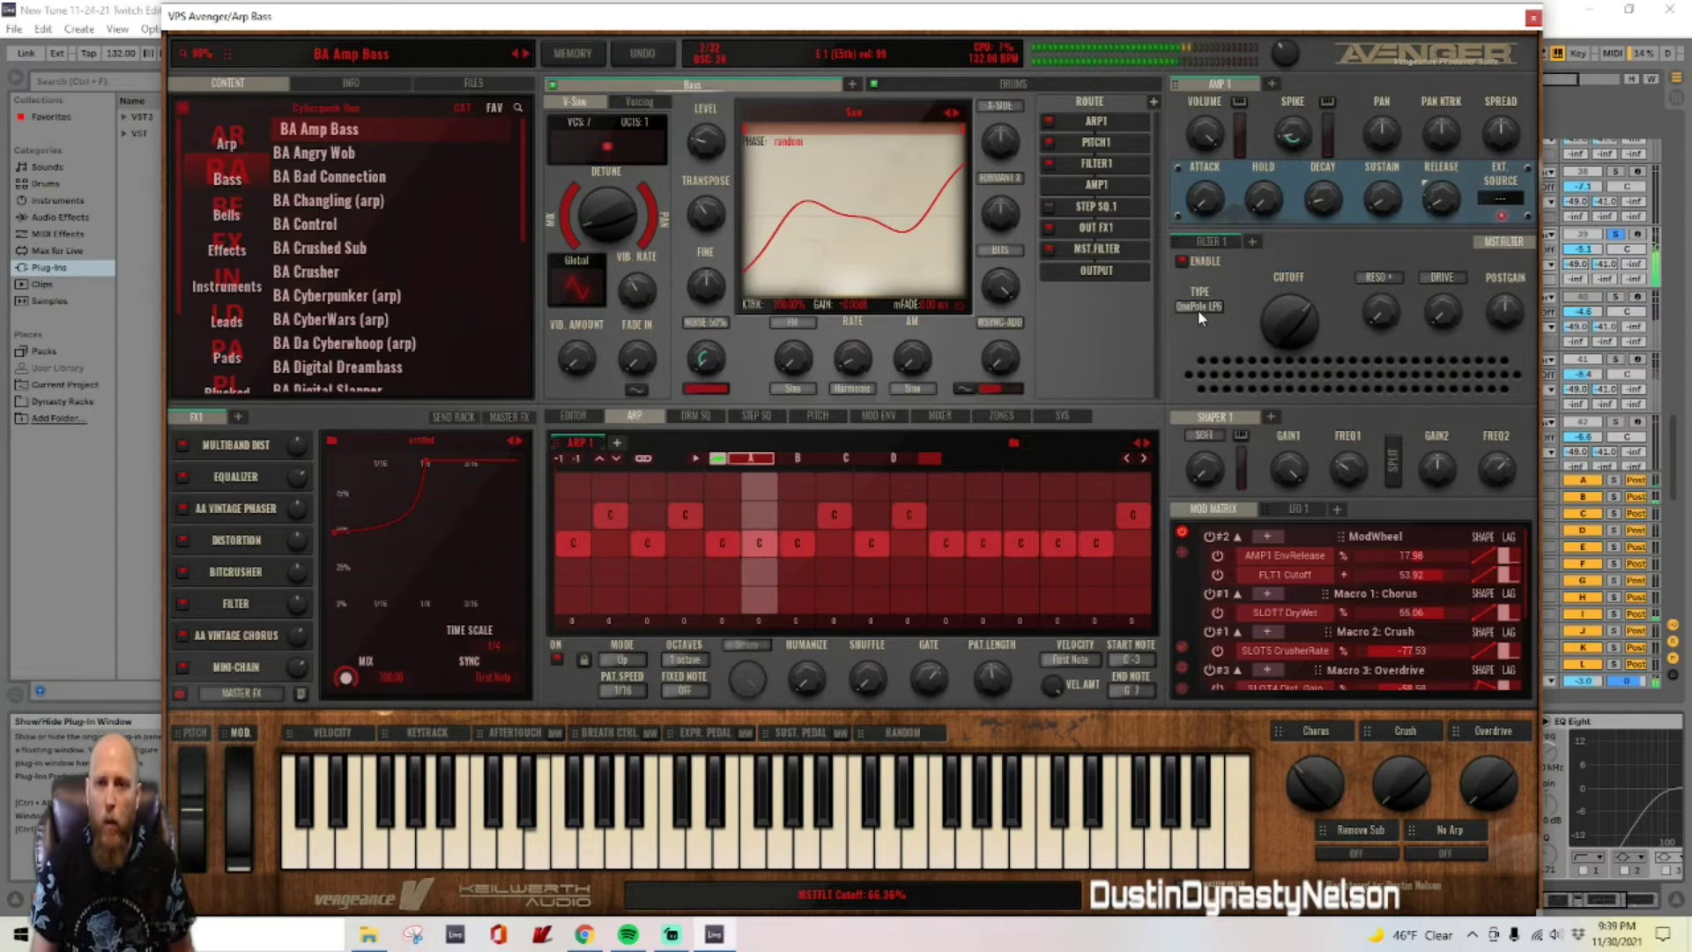
drag(1290, 324, 1287, 330)
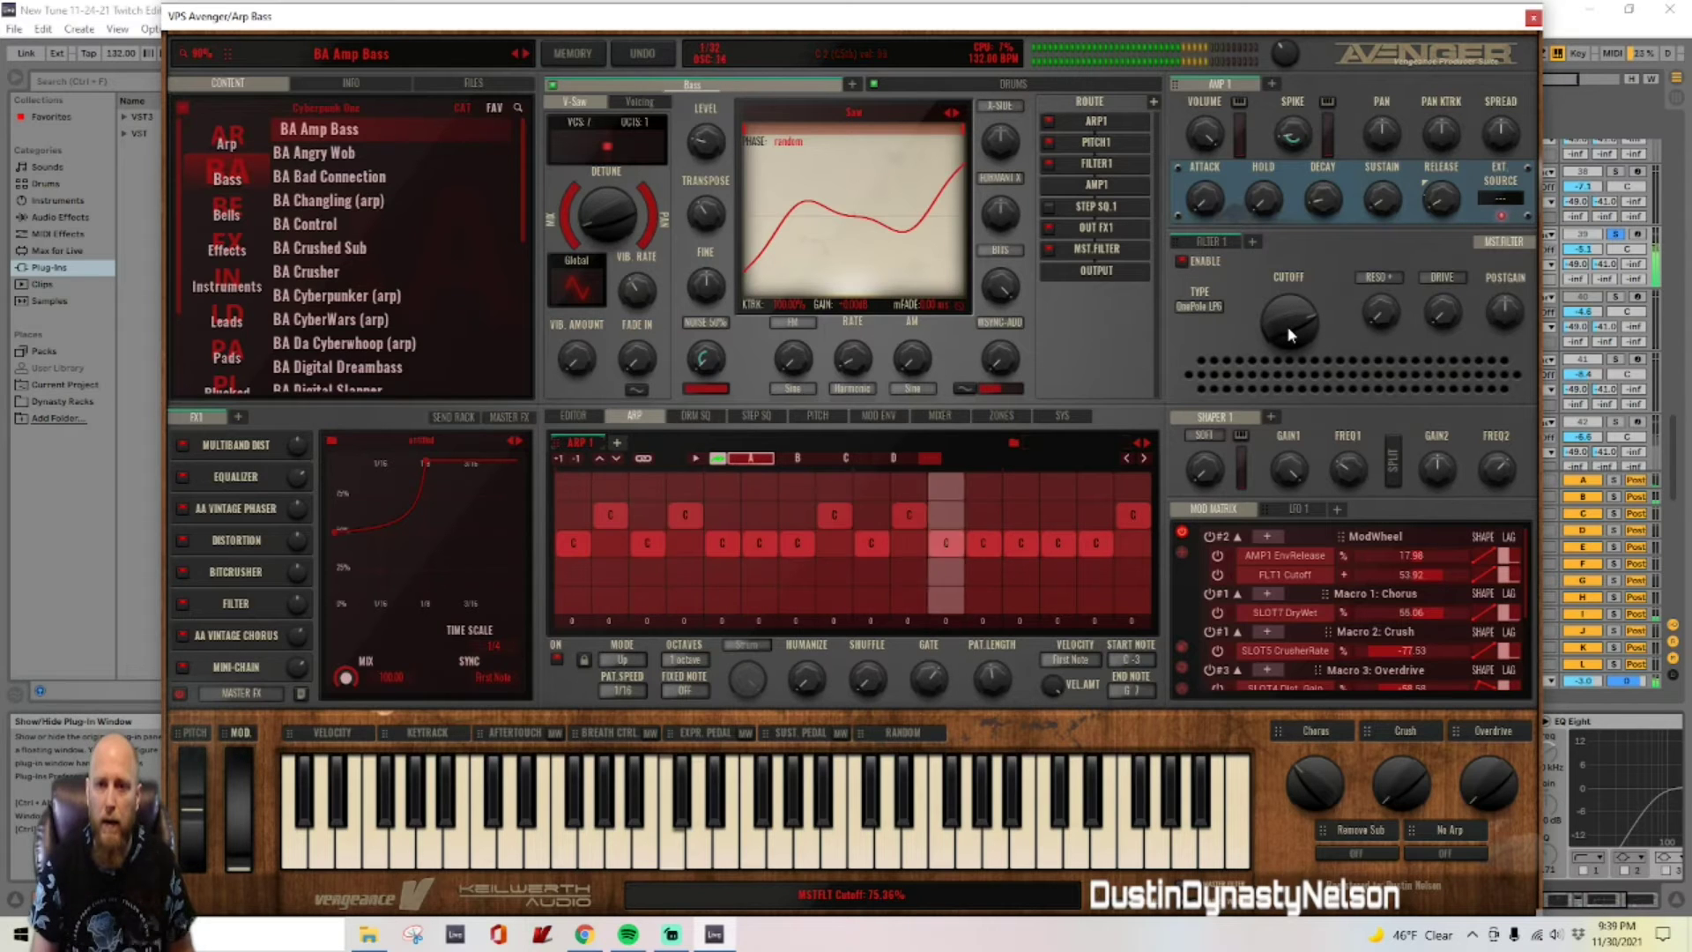
key(space)
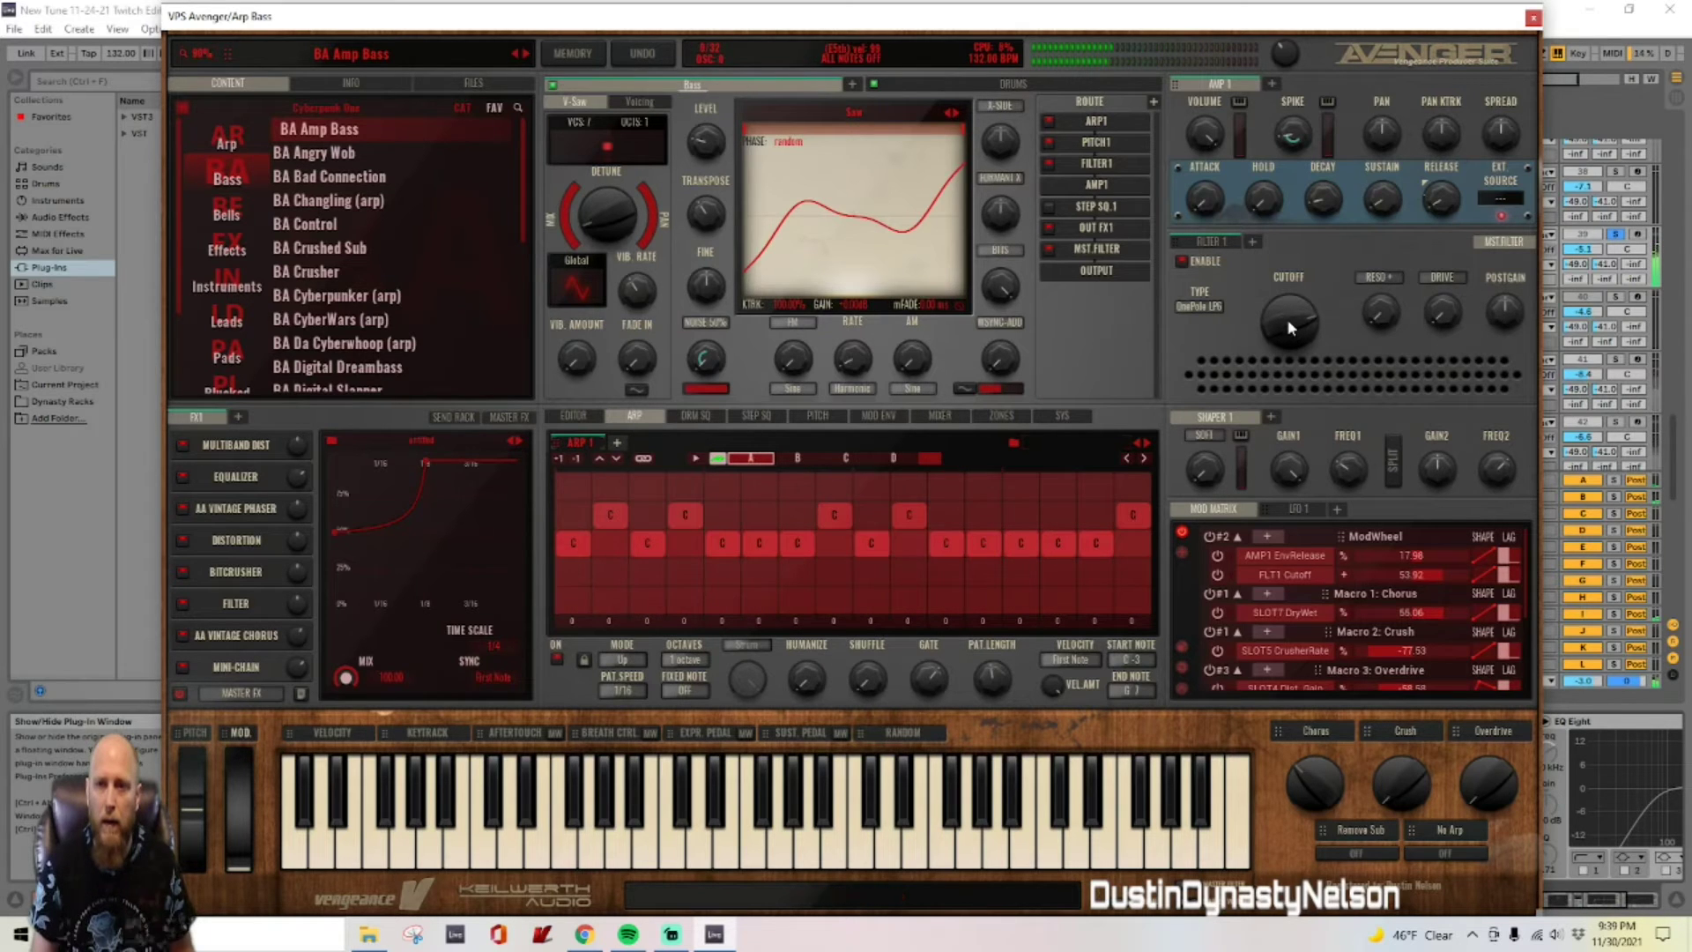
click(1535, 16)
Step: Unsolo the Arp Bass track, and activate and solo the Growl track
click(1626, 238)
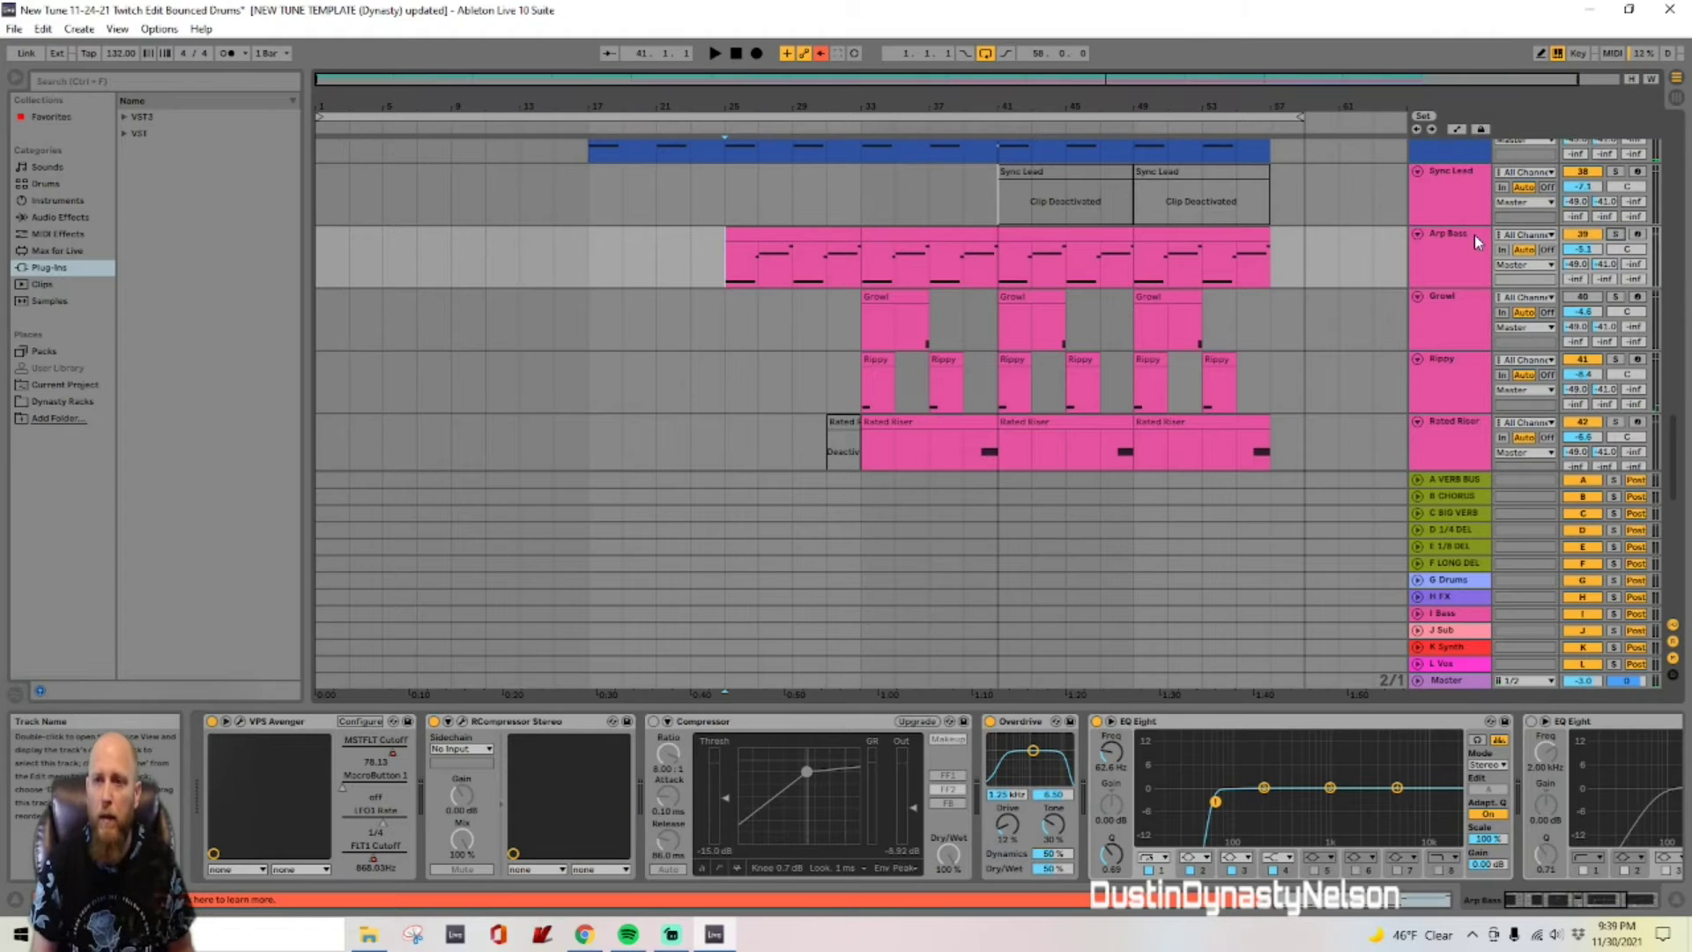
click(1468, 251)
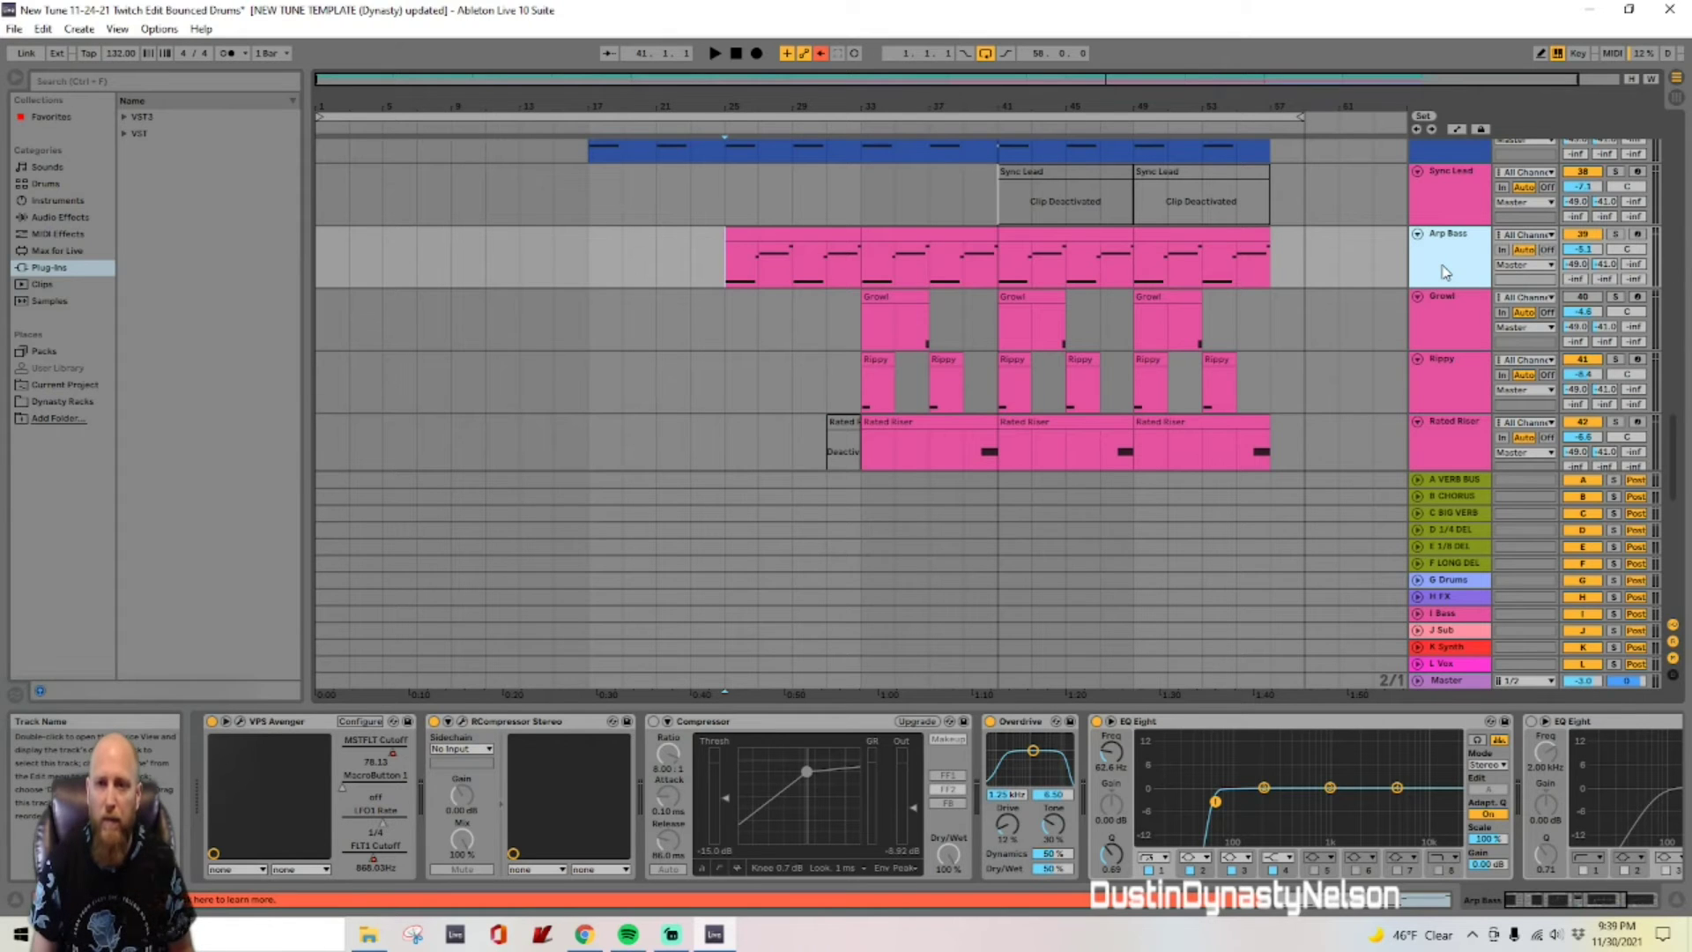
scroll(1446, 272, down, 2)
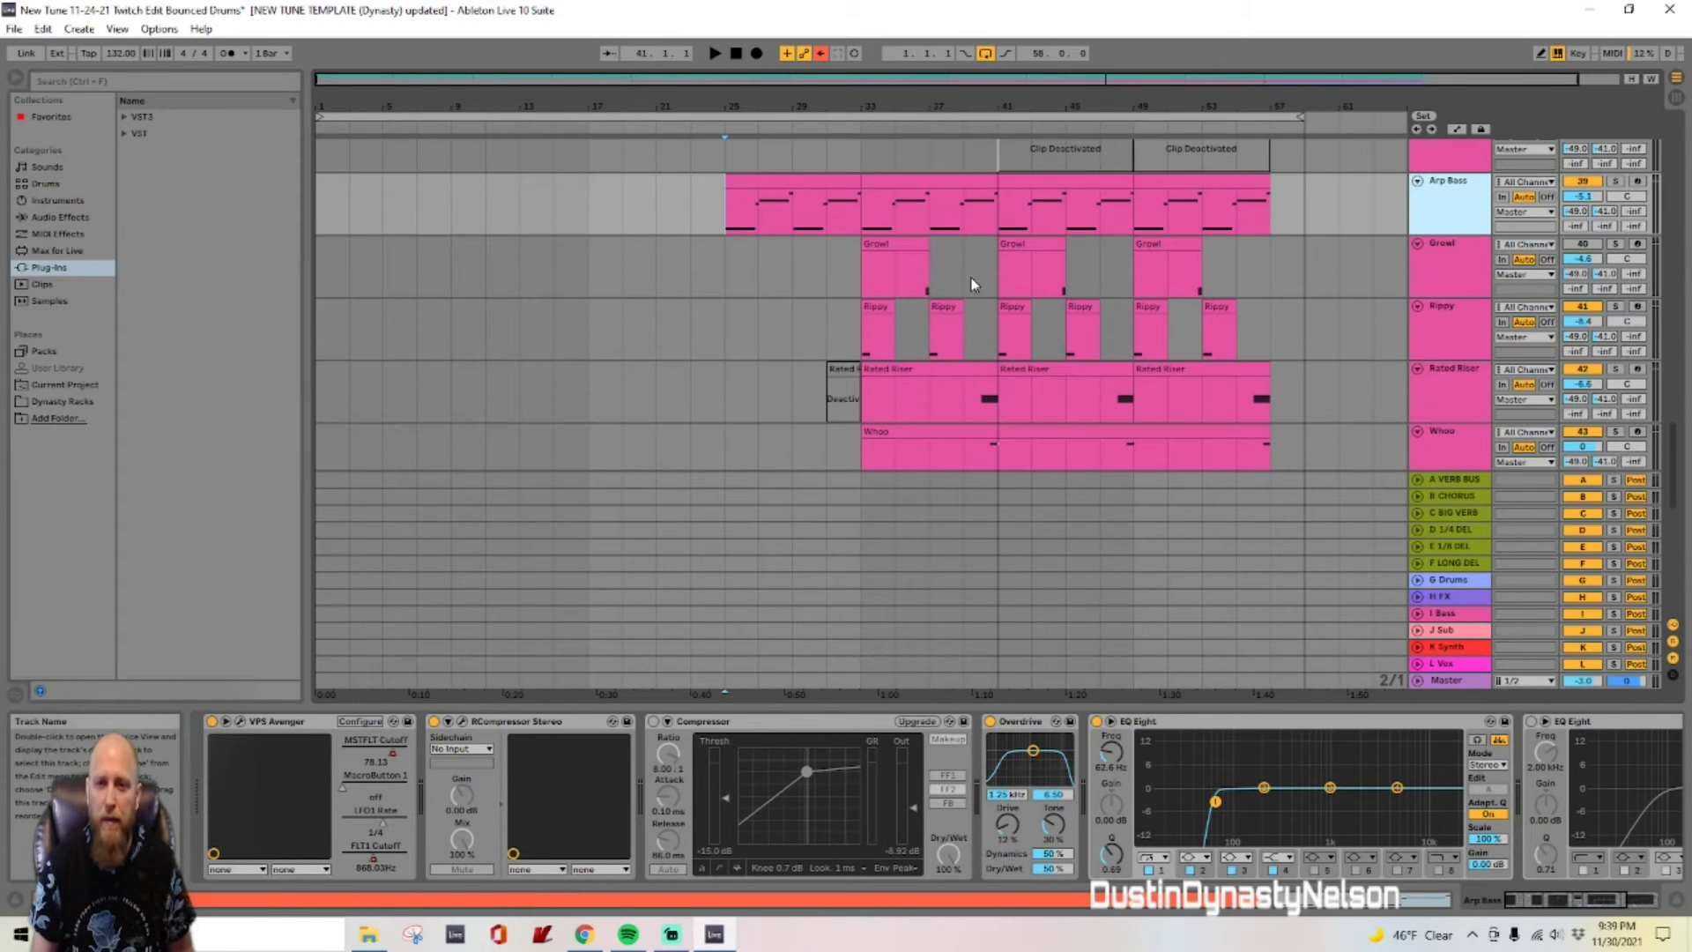
click(1464, 263)
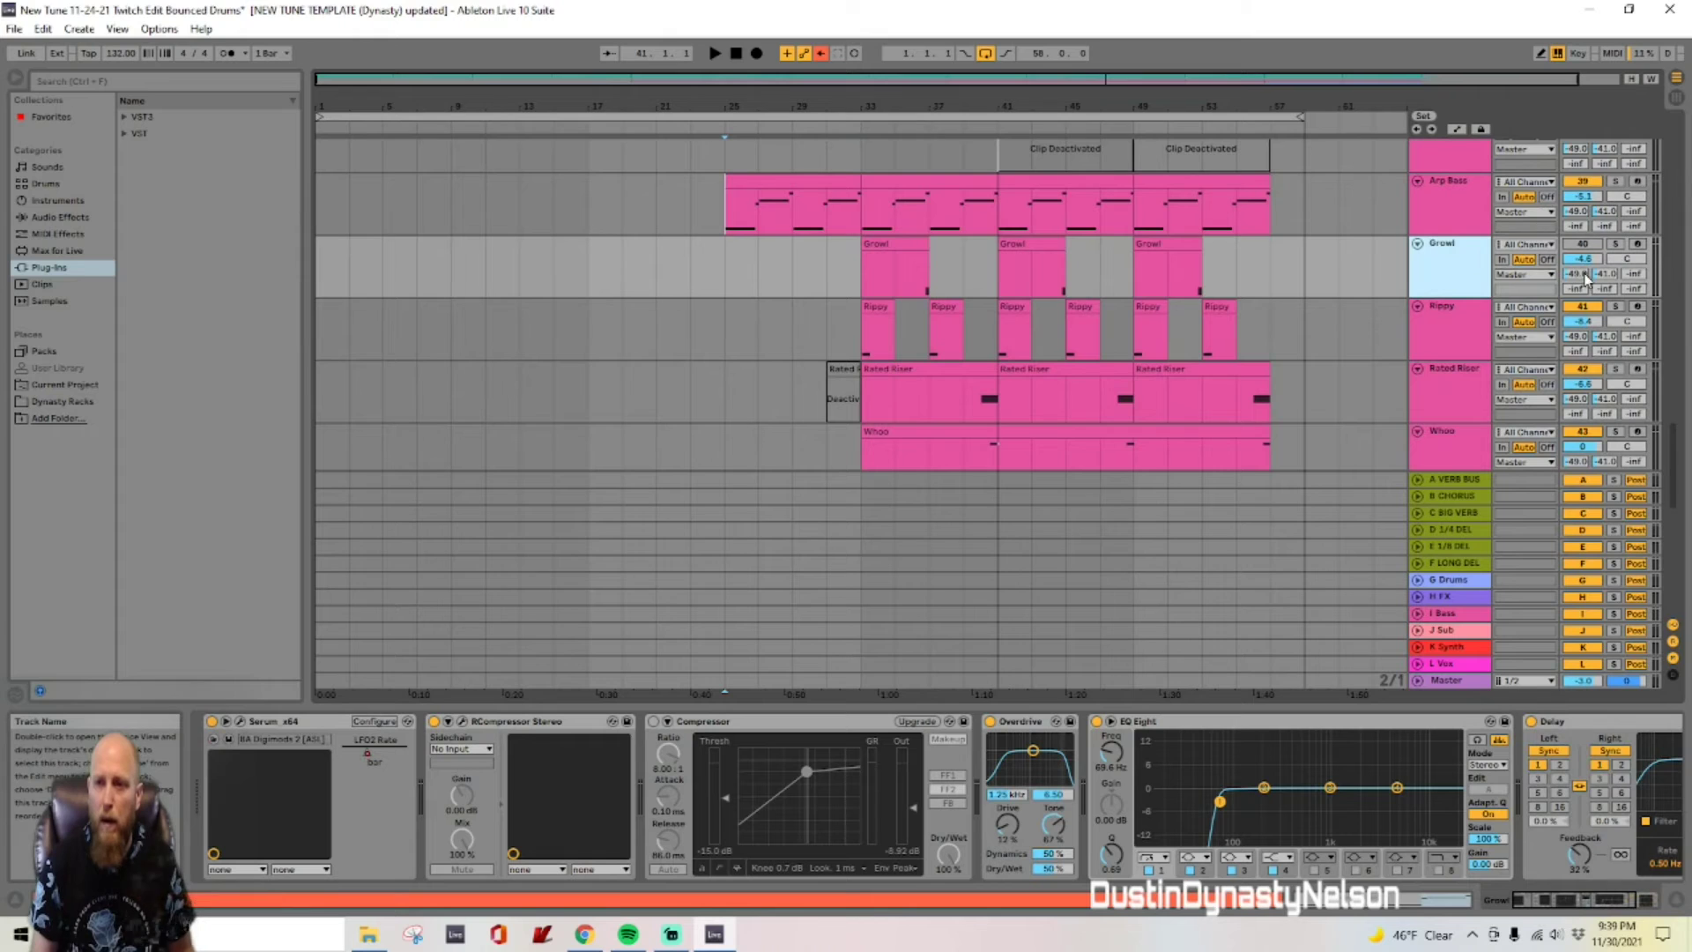
scroll(1463, 262, down, 1)
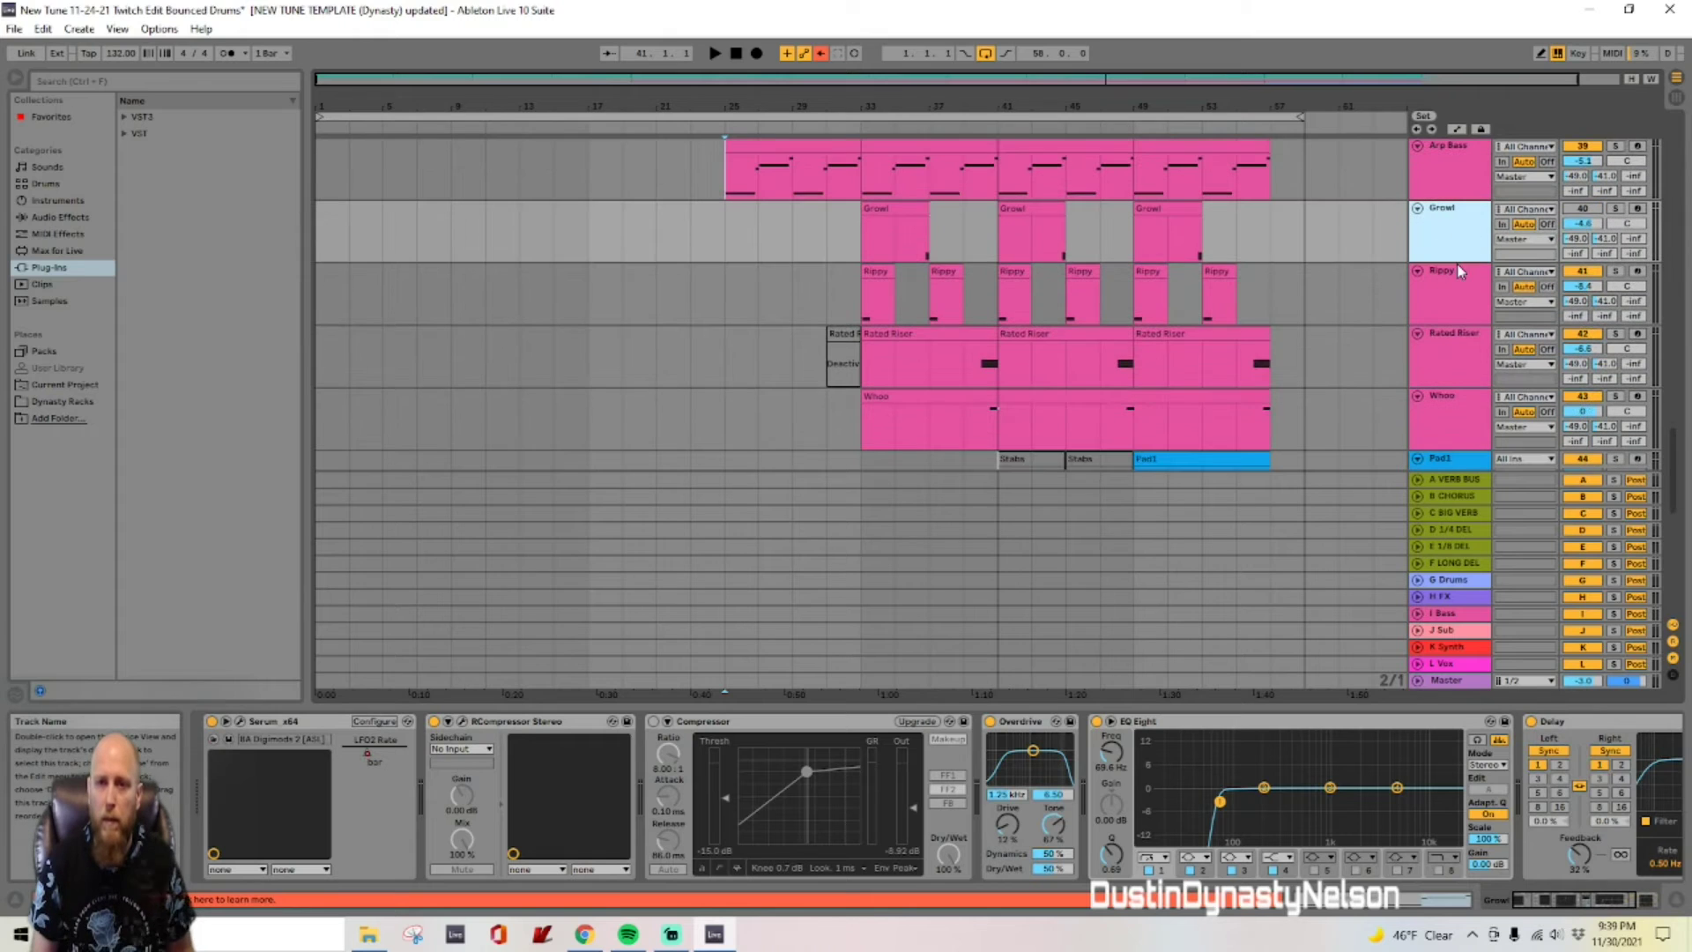
click(1584, 212)
click(1615, 209)
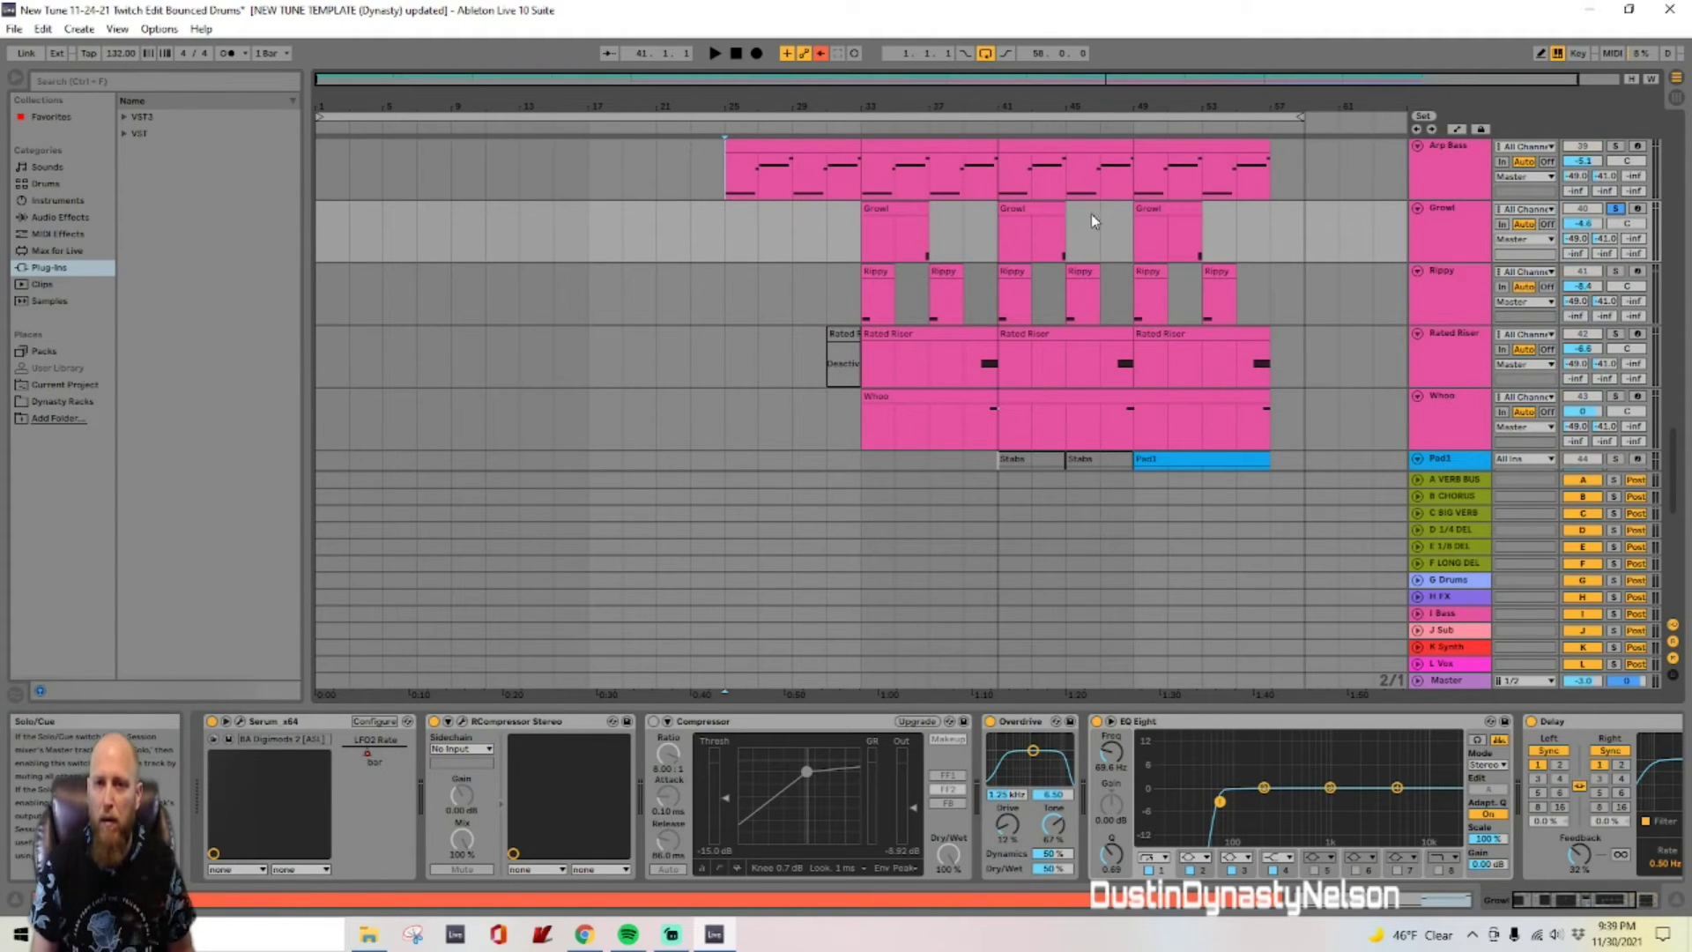
Step: Select the Growl track and play its first clip from bar 35
click(1433, 252)
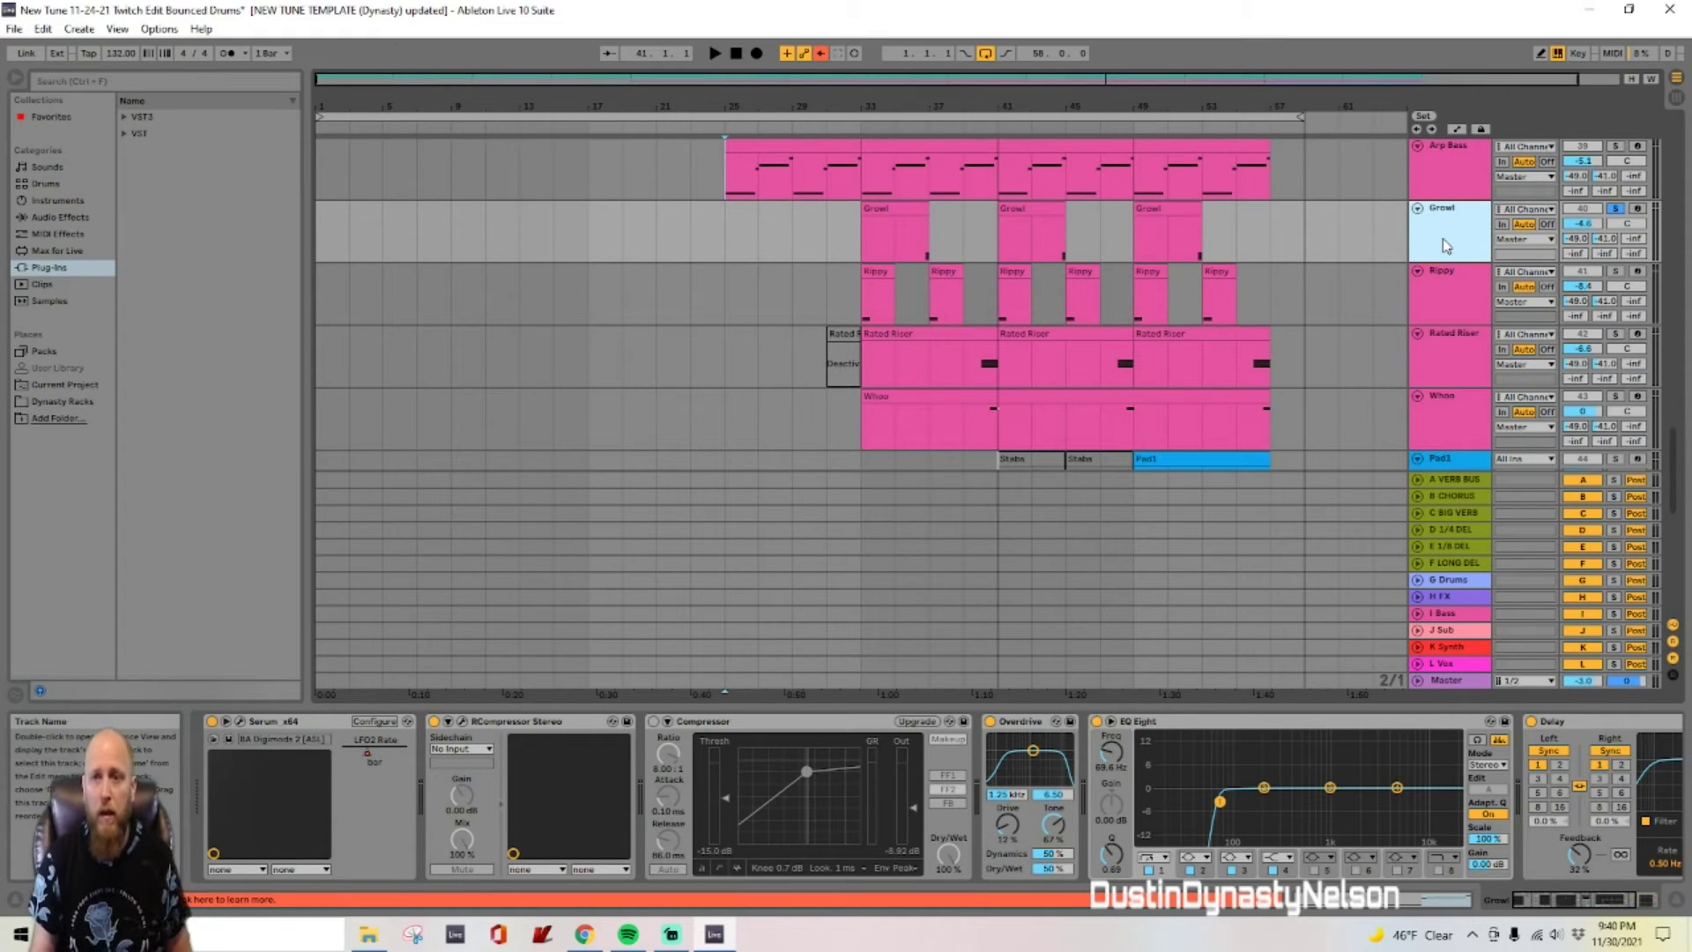
scroll(1444, 245, up, 5)
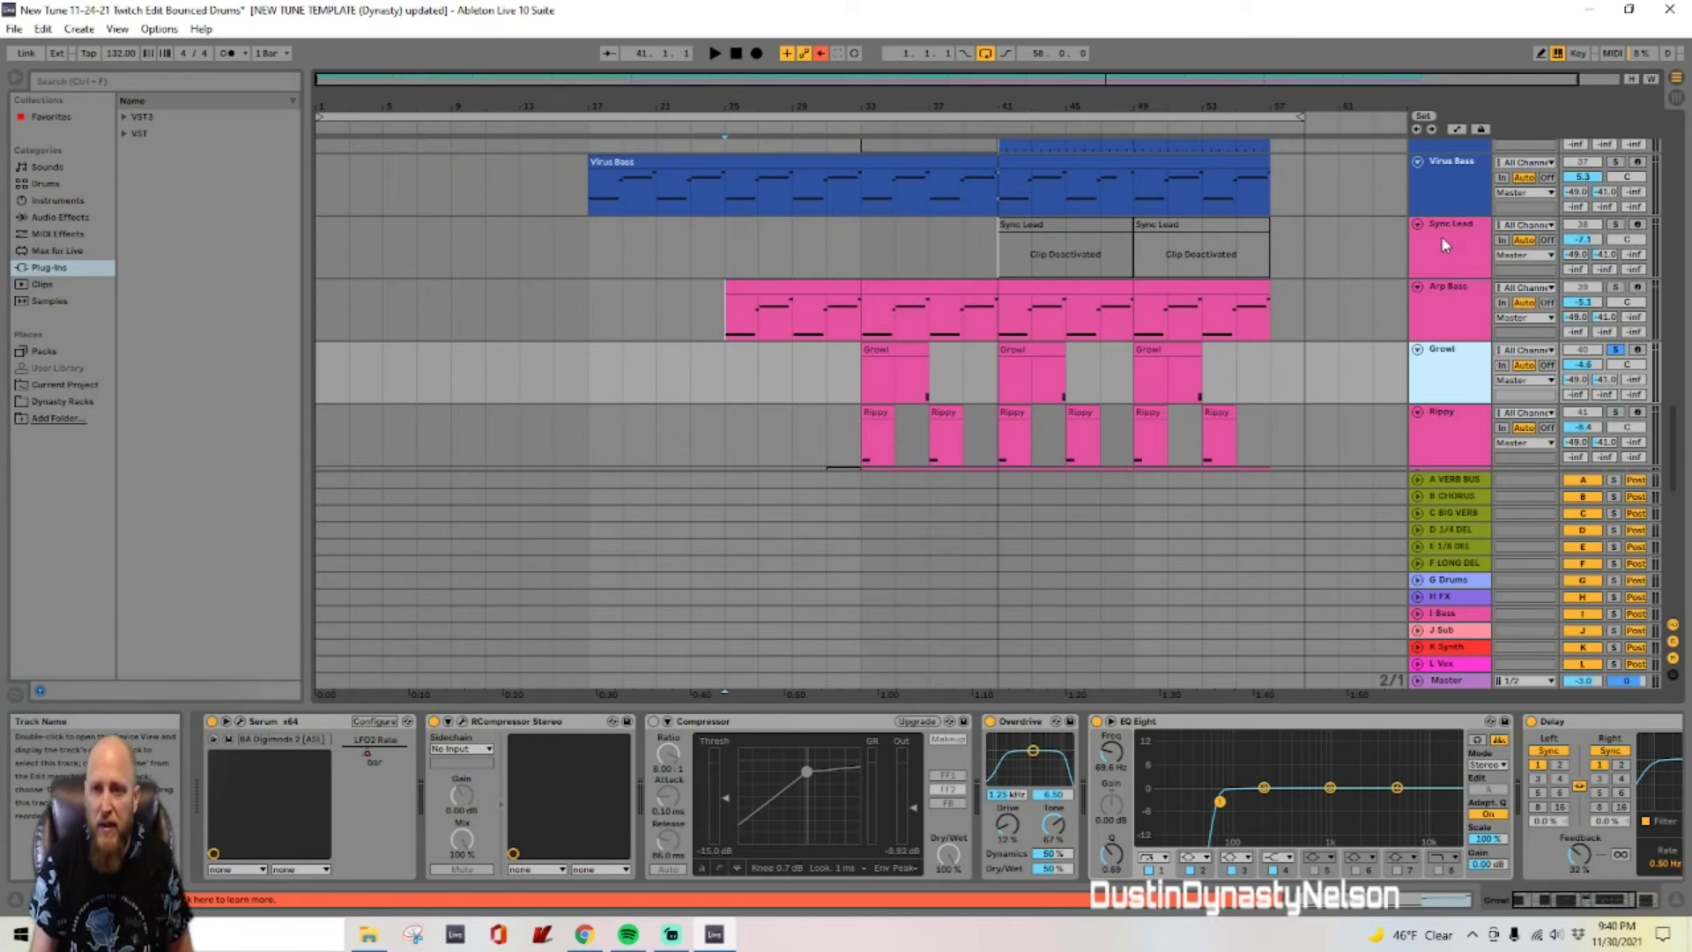
scroll(1456, 257, down, 3)
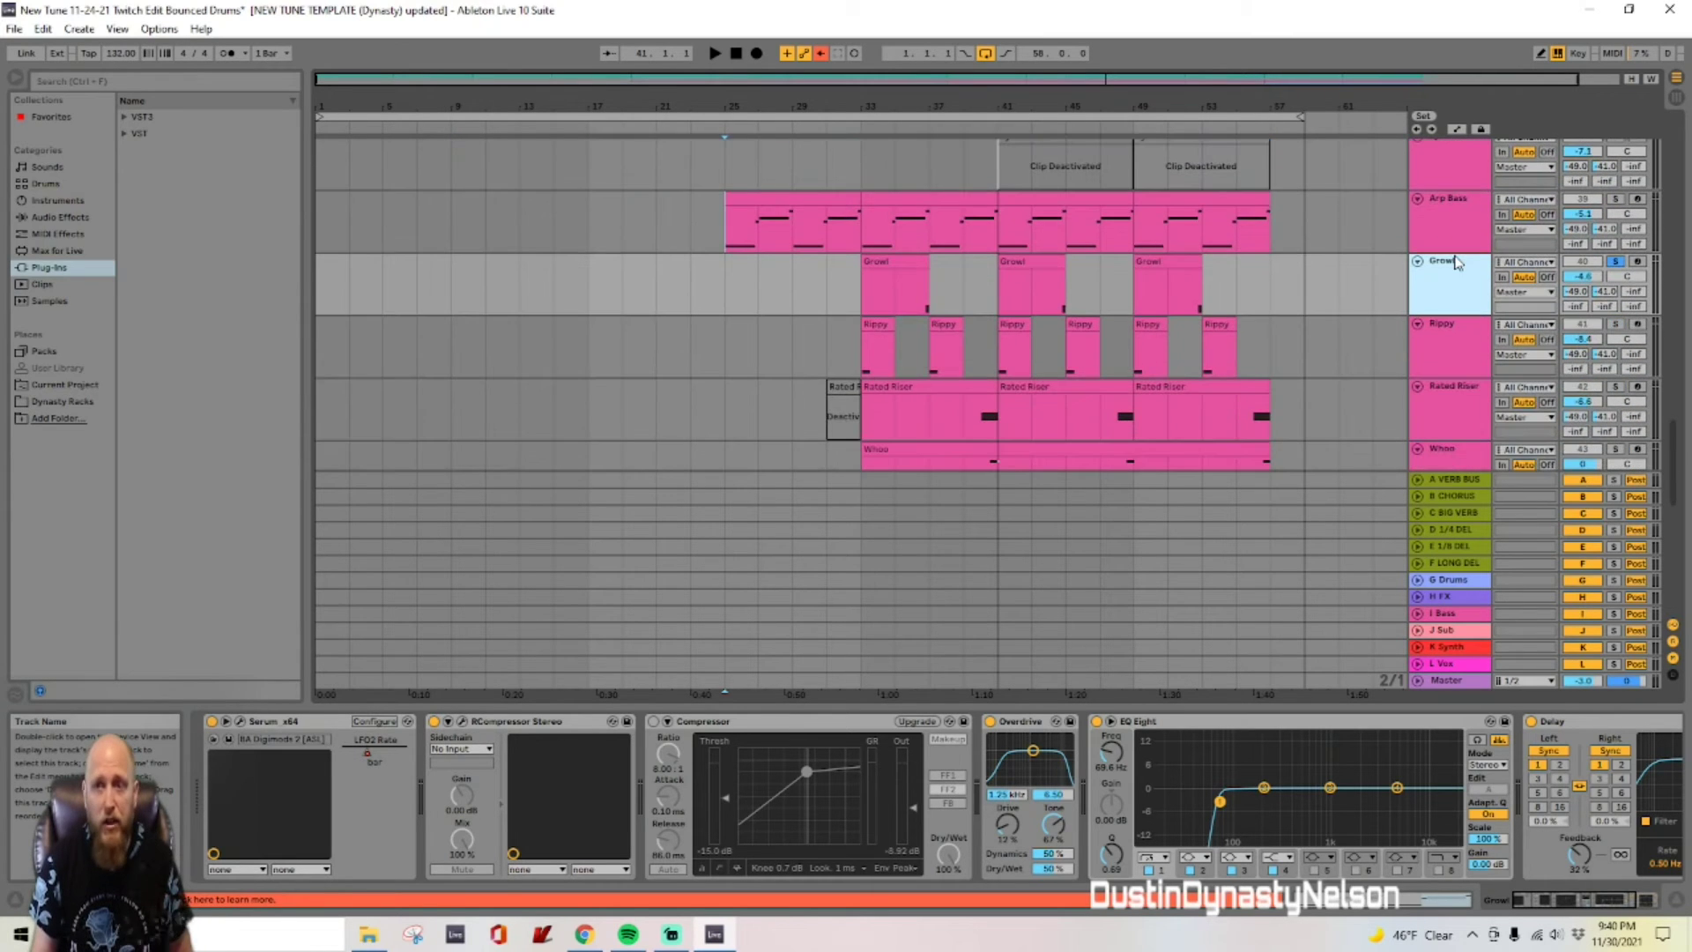
scroll(1456, 262, up, 2)
scroll(1455, 260, down, 2)
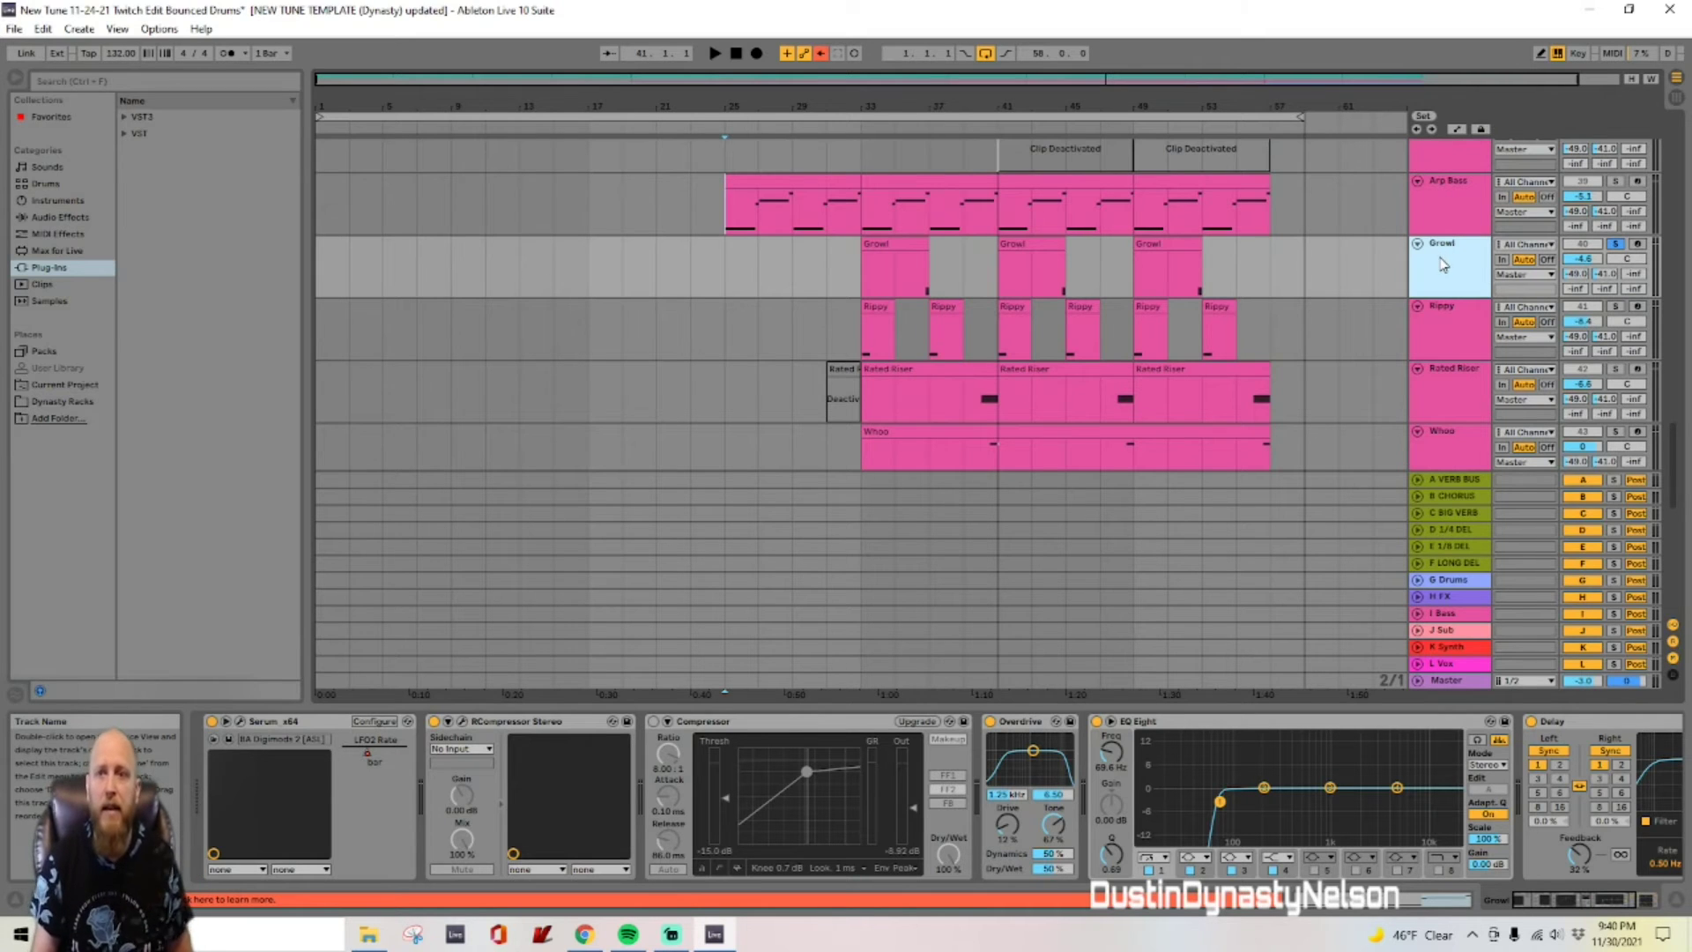
click(899, 282)
key(space)
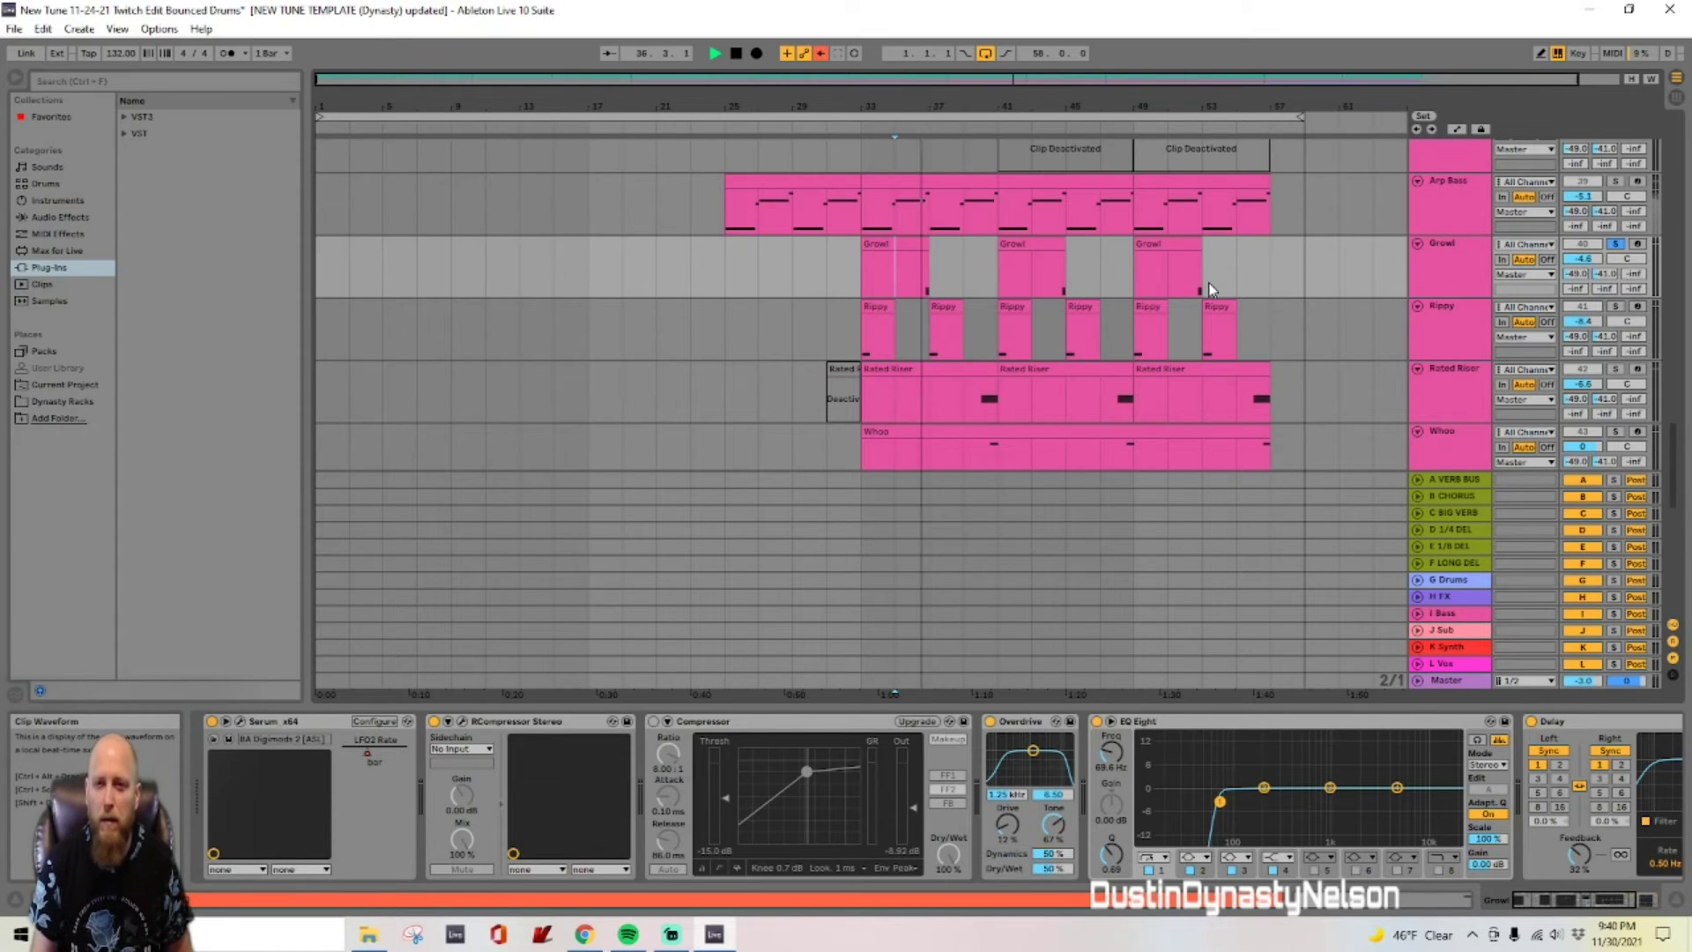
Step: Stop playback, open the Growl track's Serum patch, audition a note and examine the modulation matrix
key(space)
click(1615, 244)
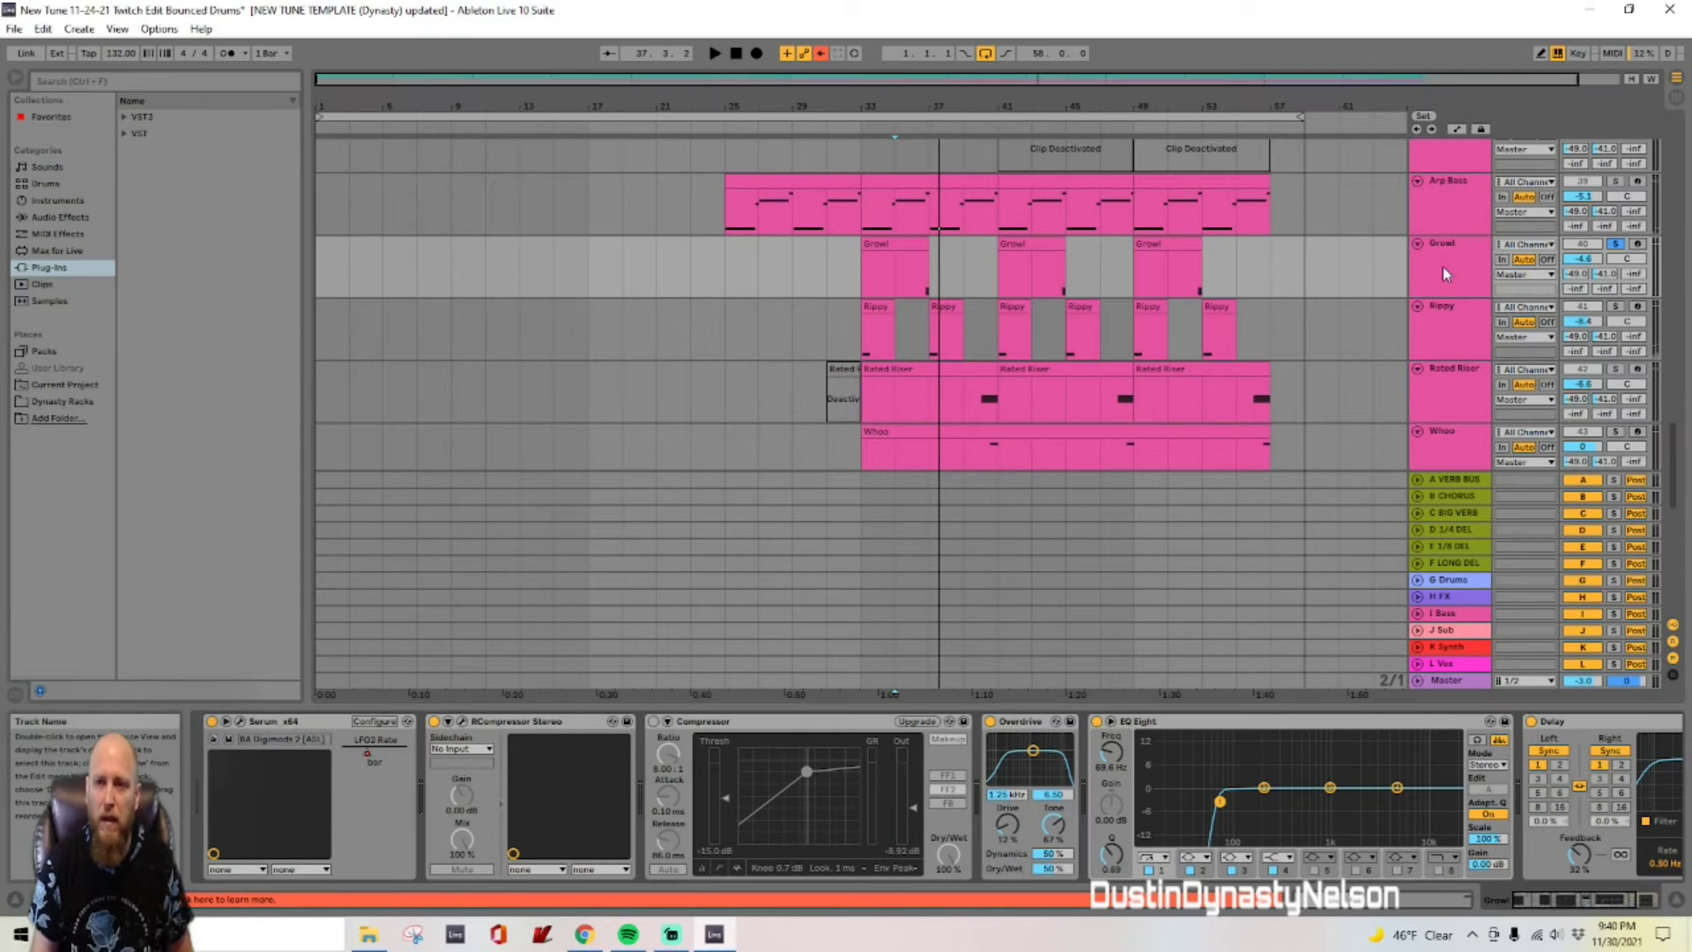
click(238, 721)
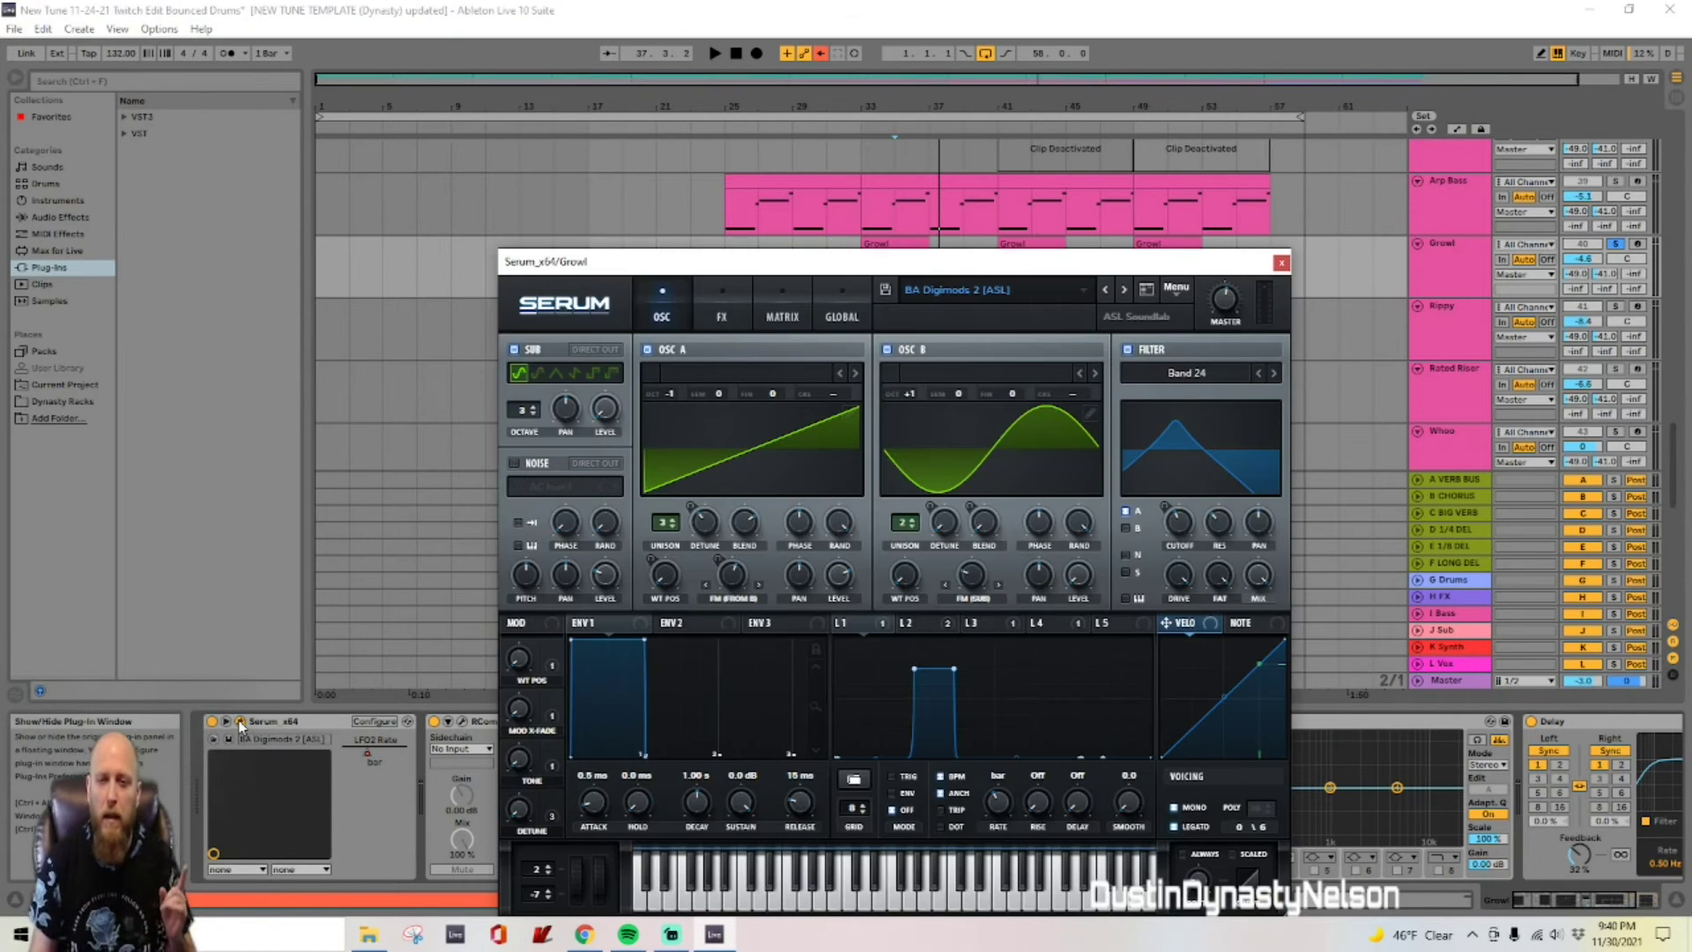
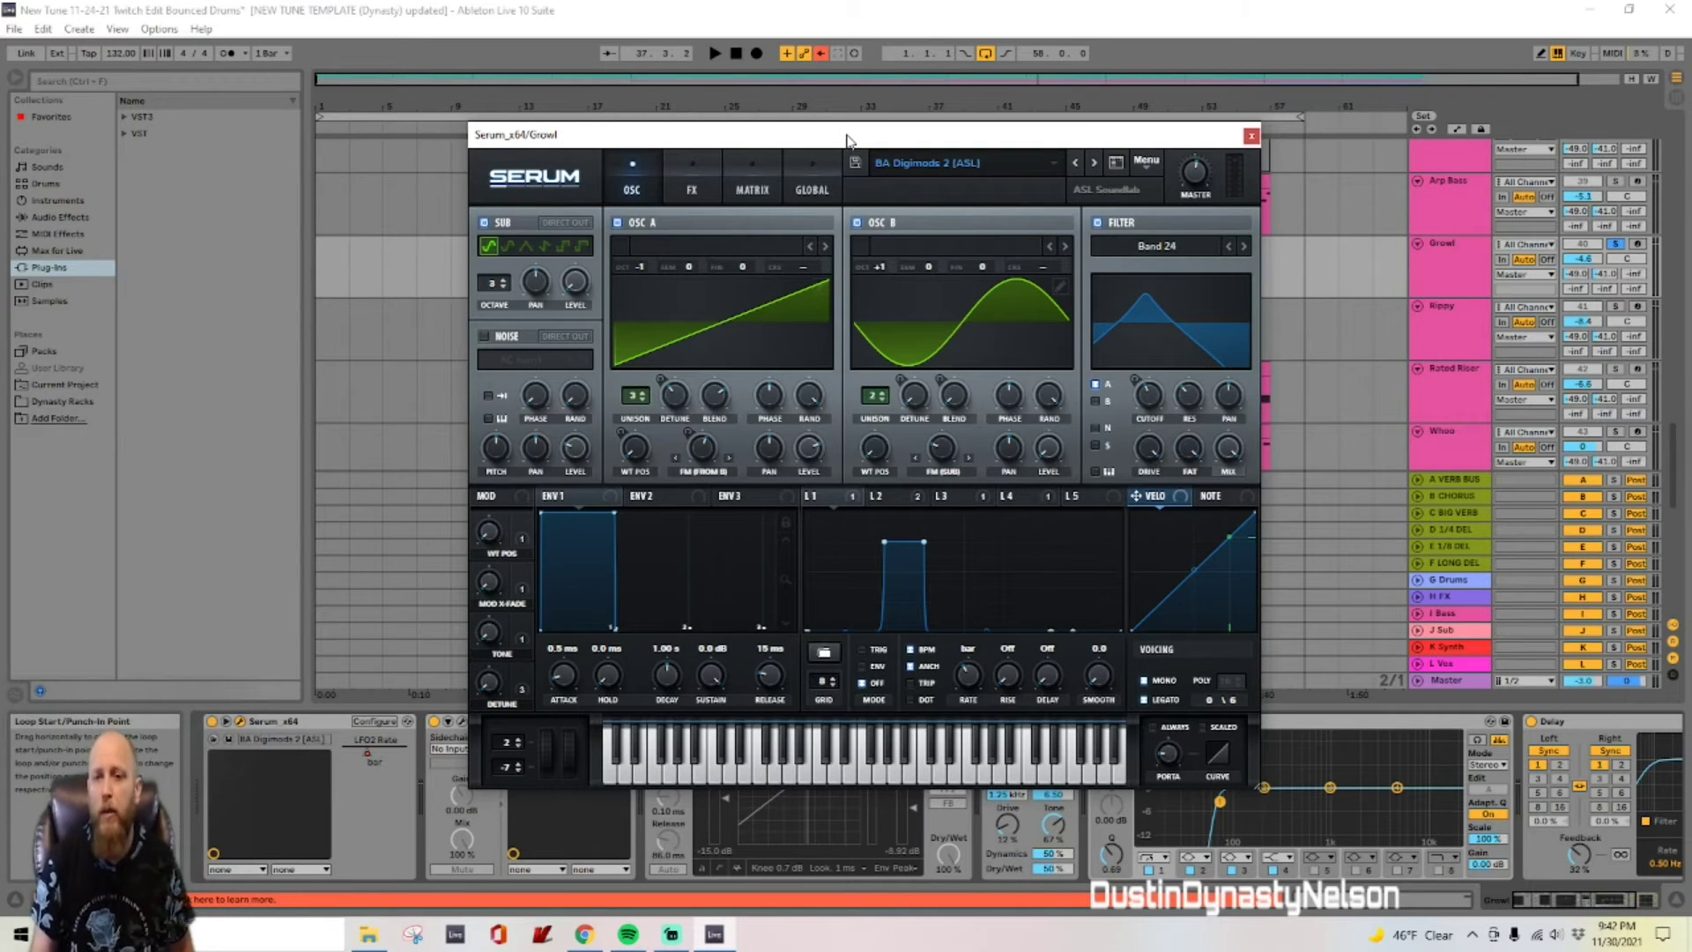
click(792, 762)
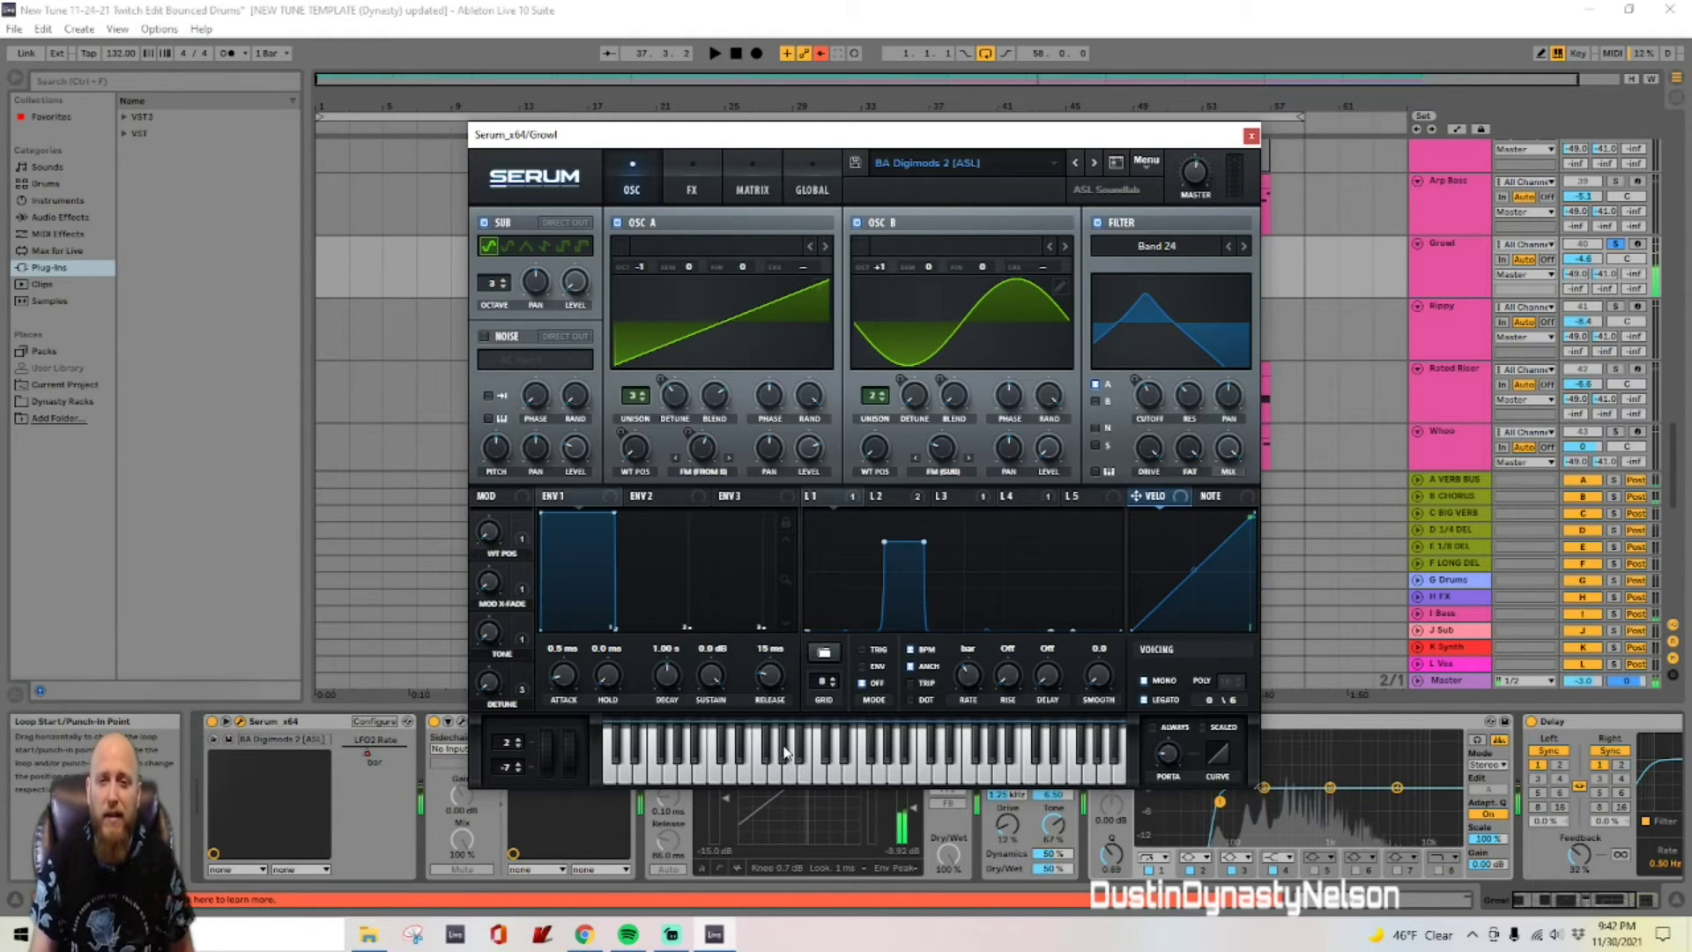
click(752, 189)
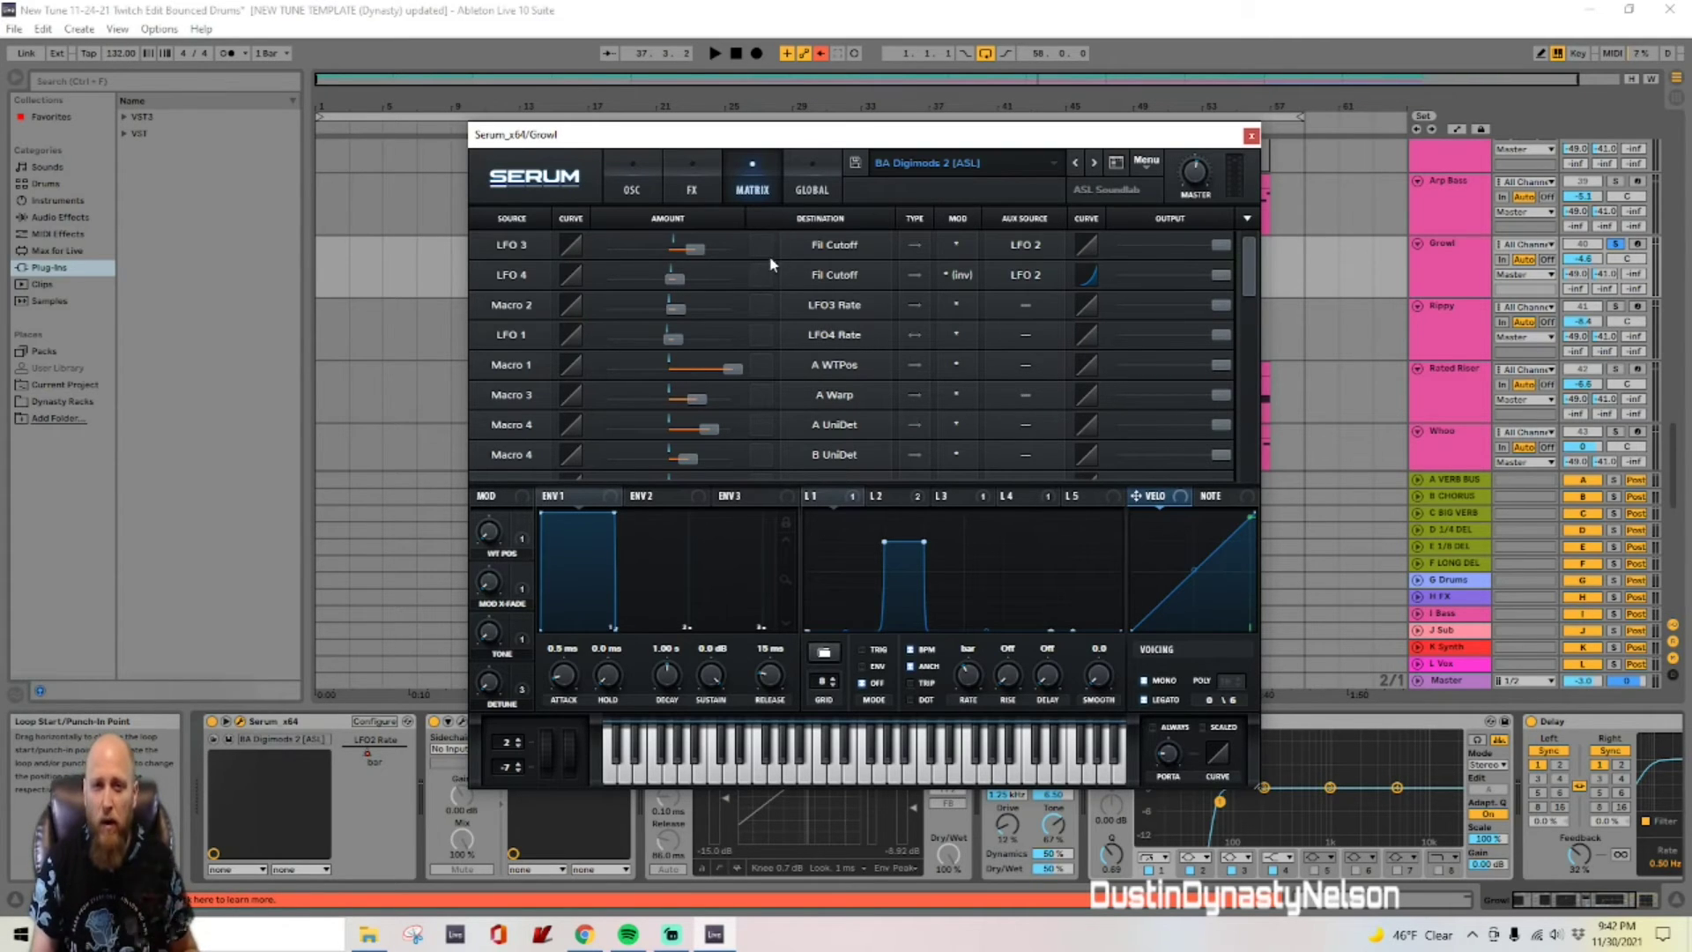
Step: Examine LFOs 1 to 4 and the envelopes of the Growl patch from the oscillator page, ending with the plugin window closed
click(631, 186)
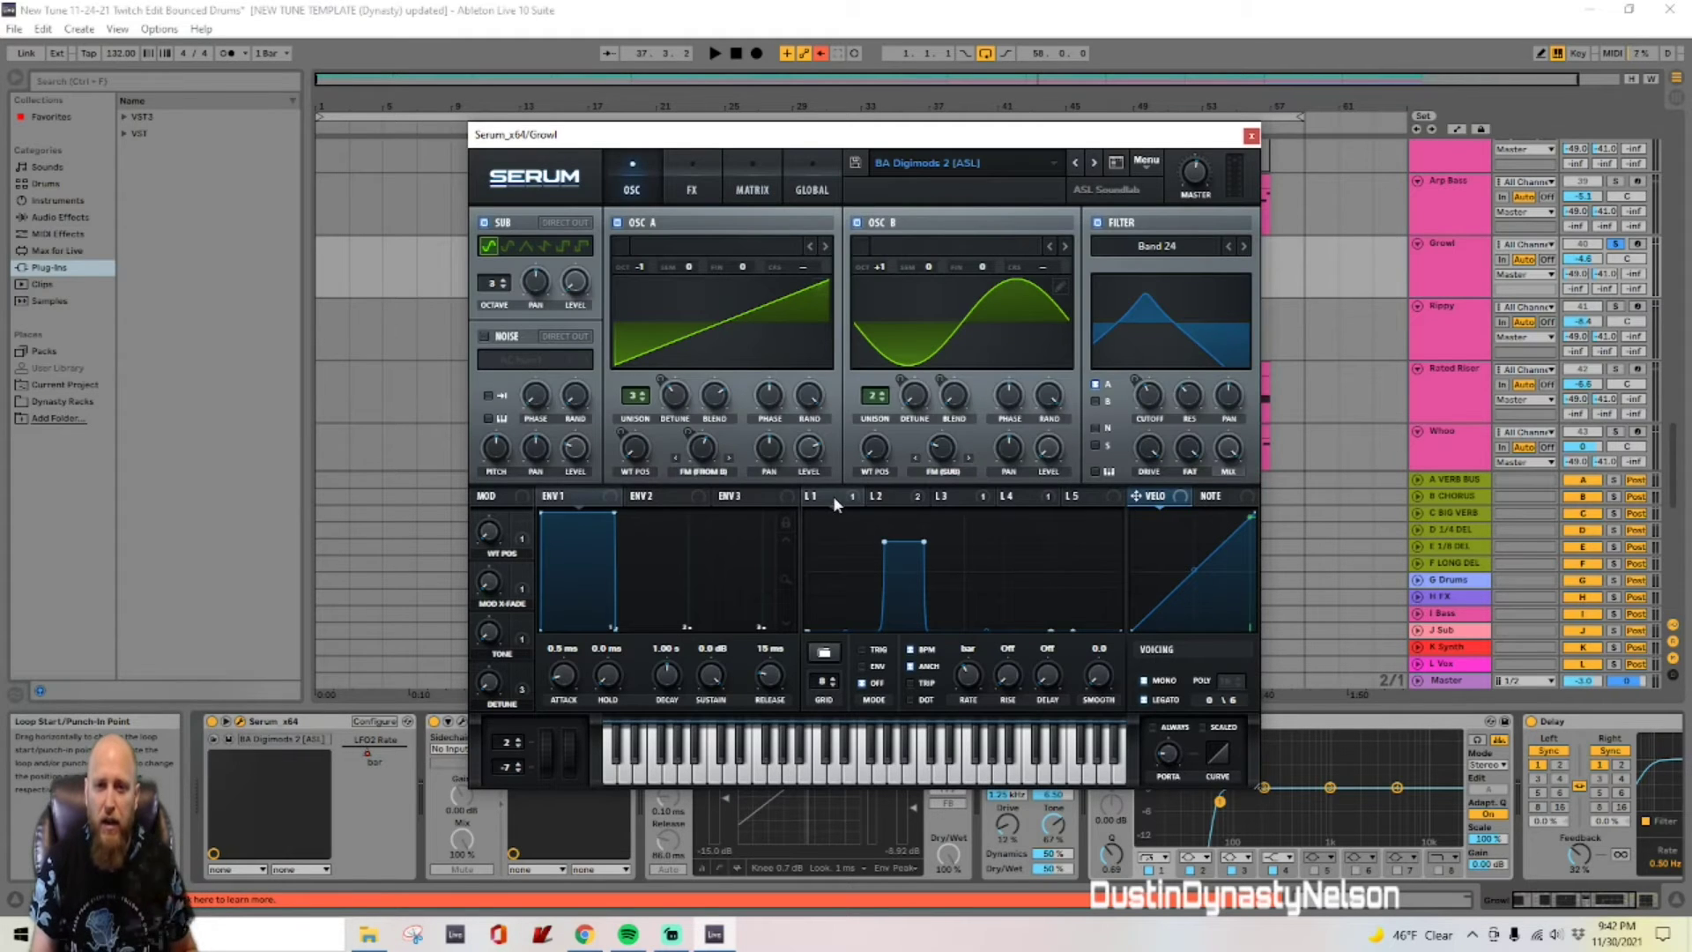
click(877, 495)
click(952, 495)
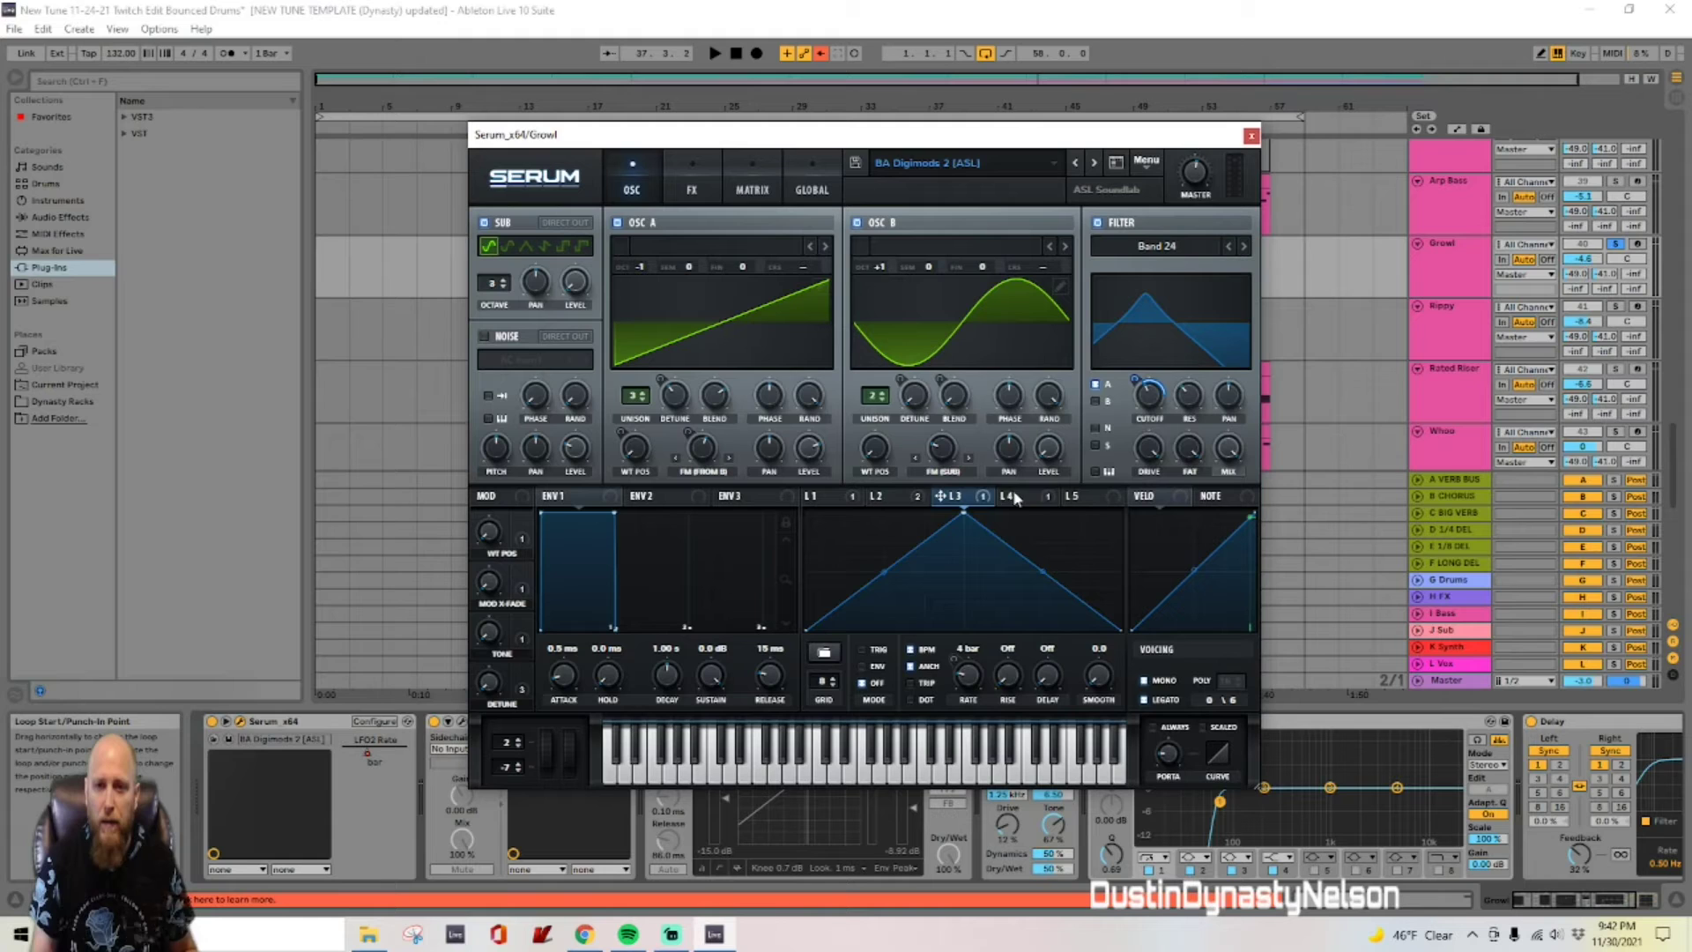
click(1007, 496)
click(820, 495)
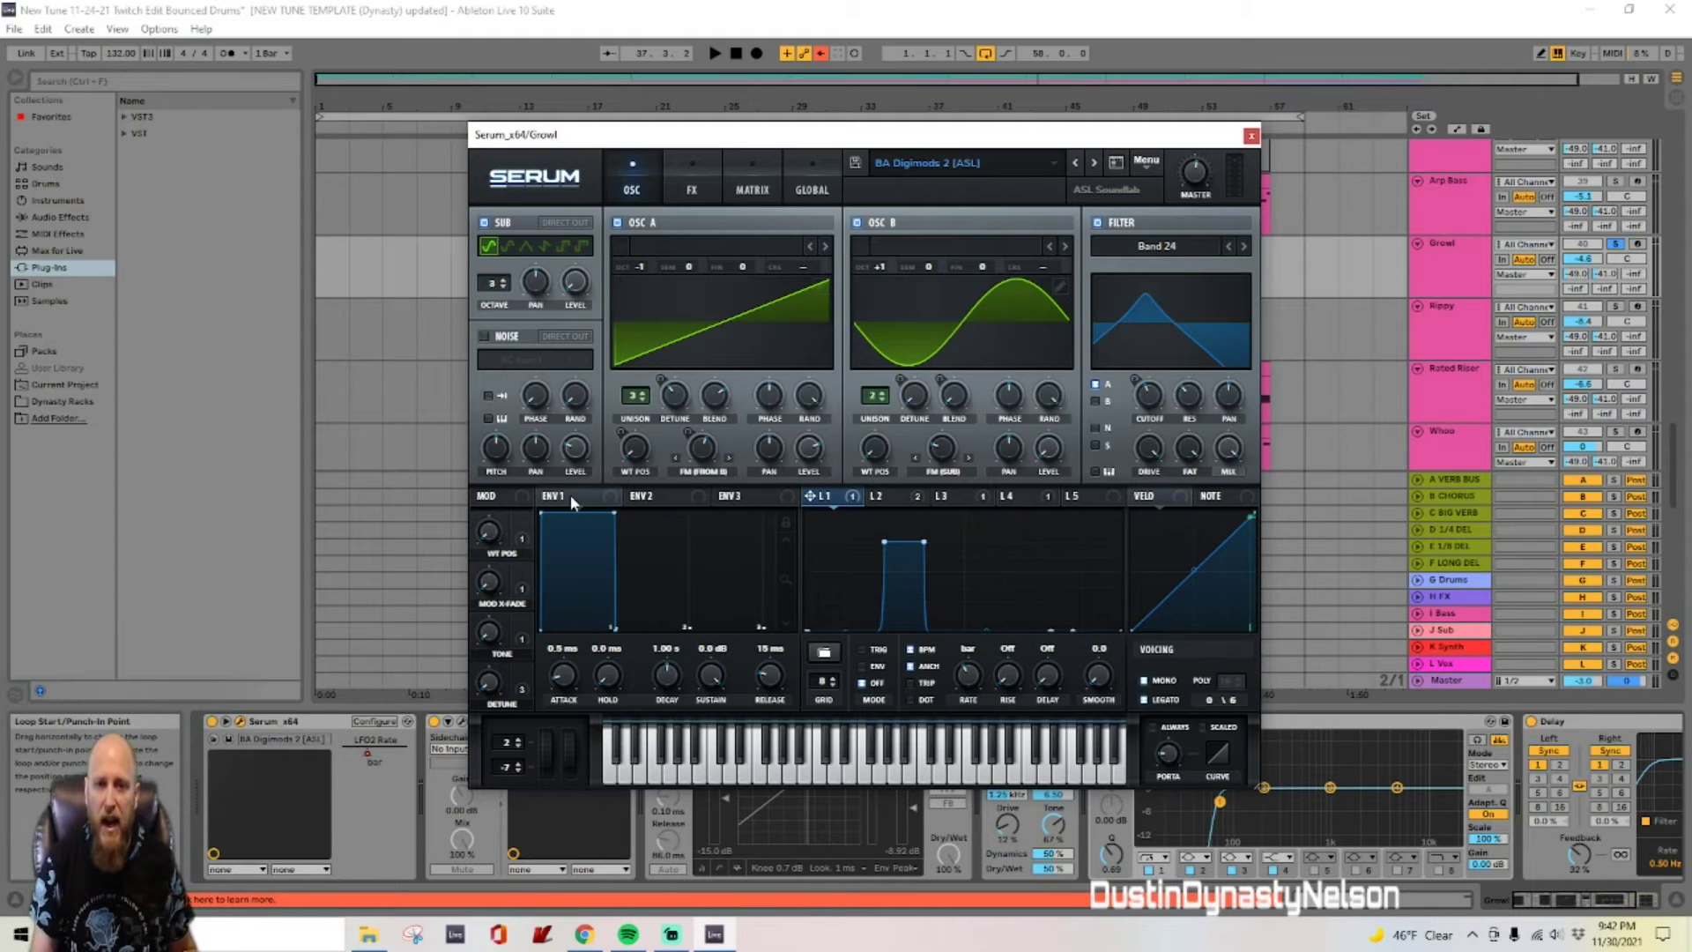
click(663, 495)
click(739, 496)
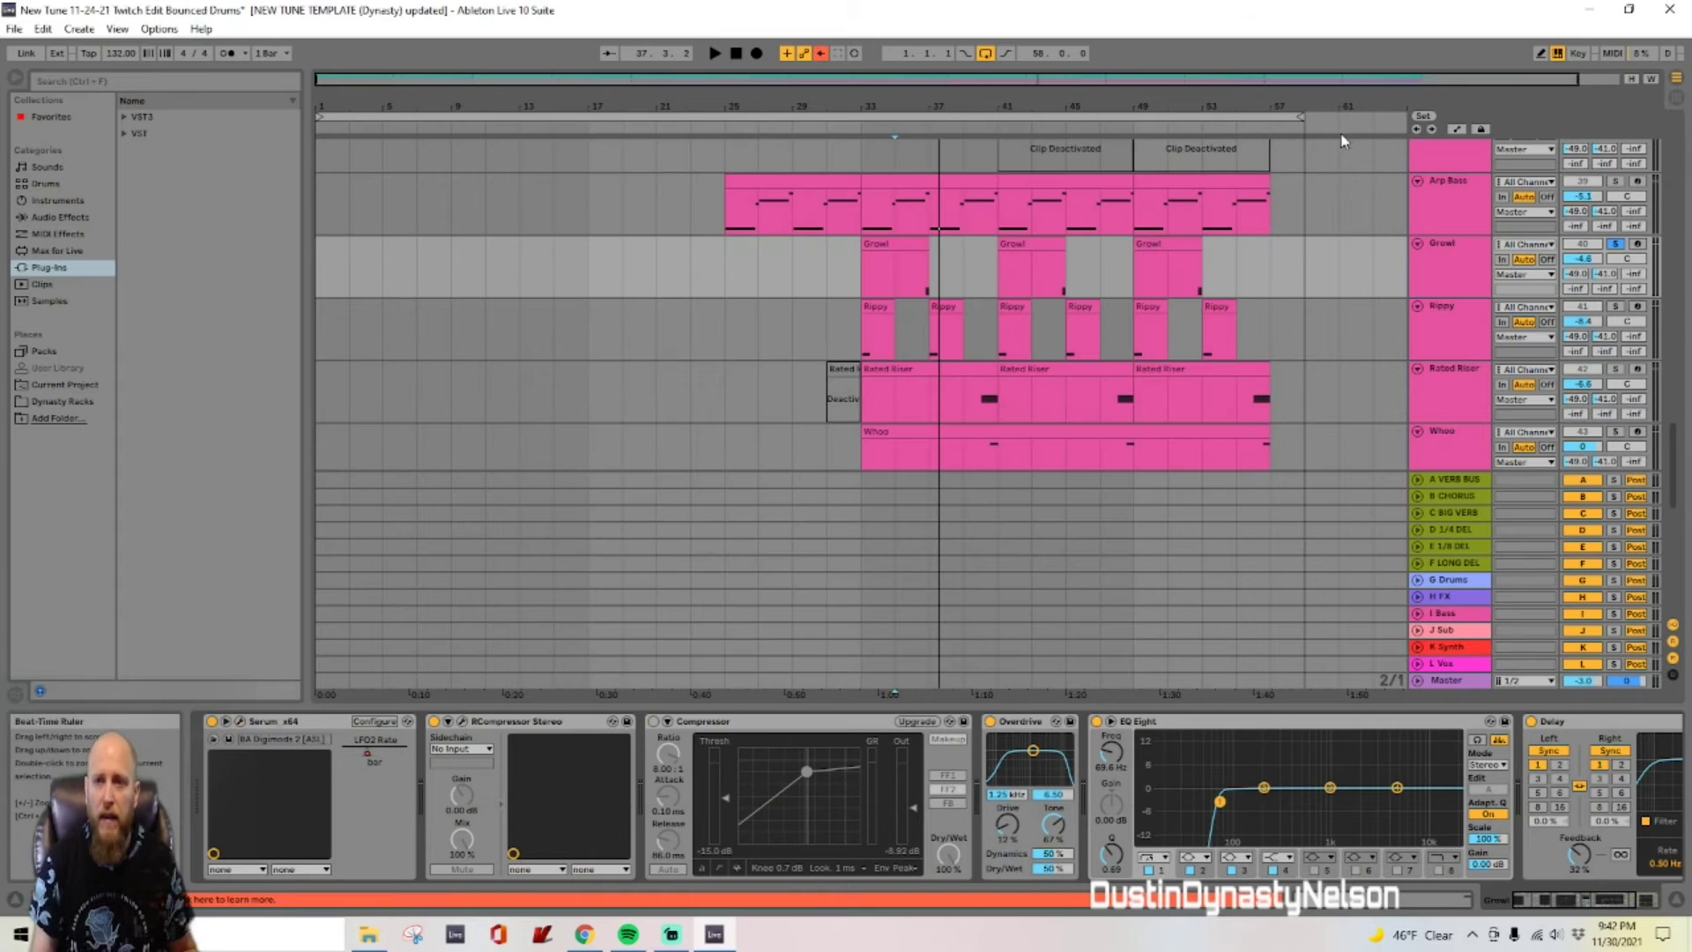
click(1251, 135)
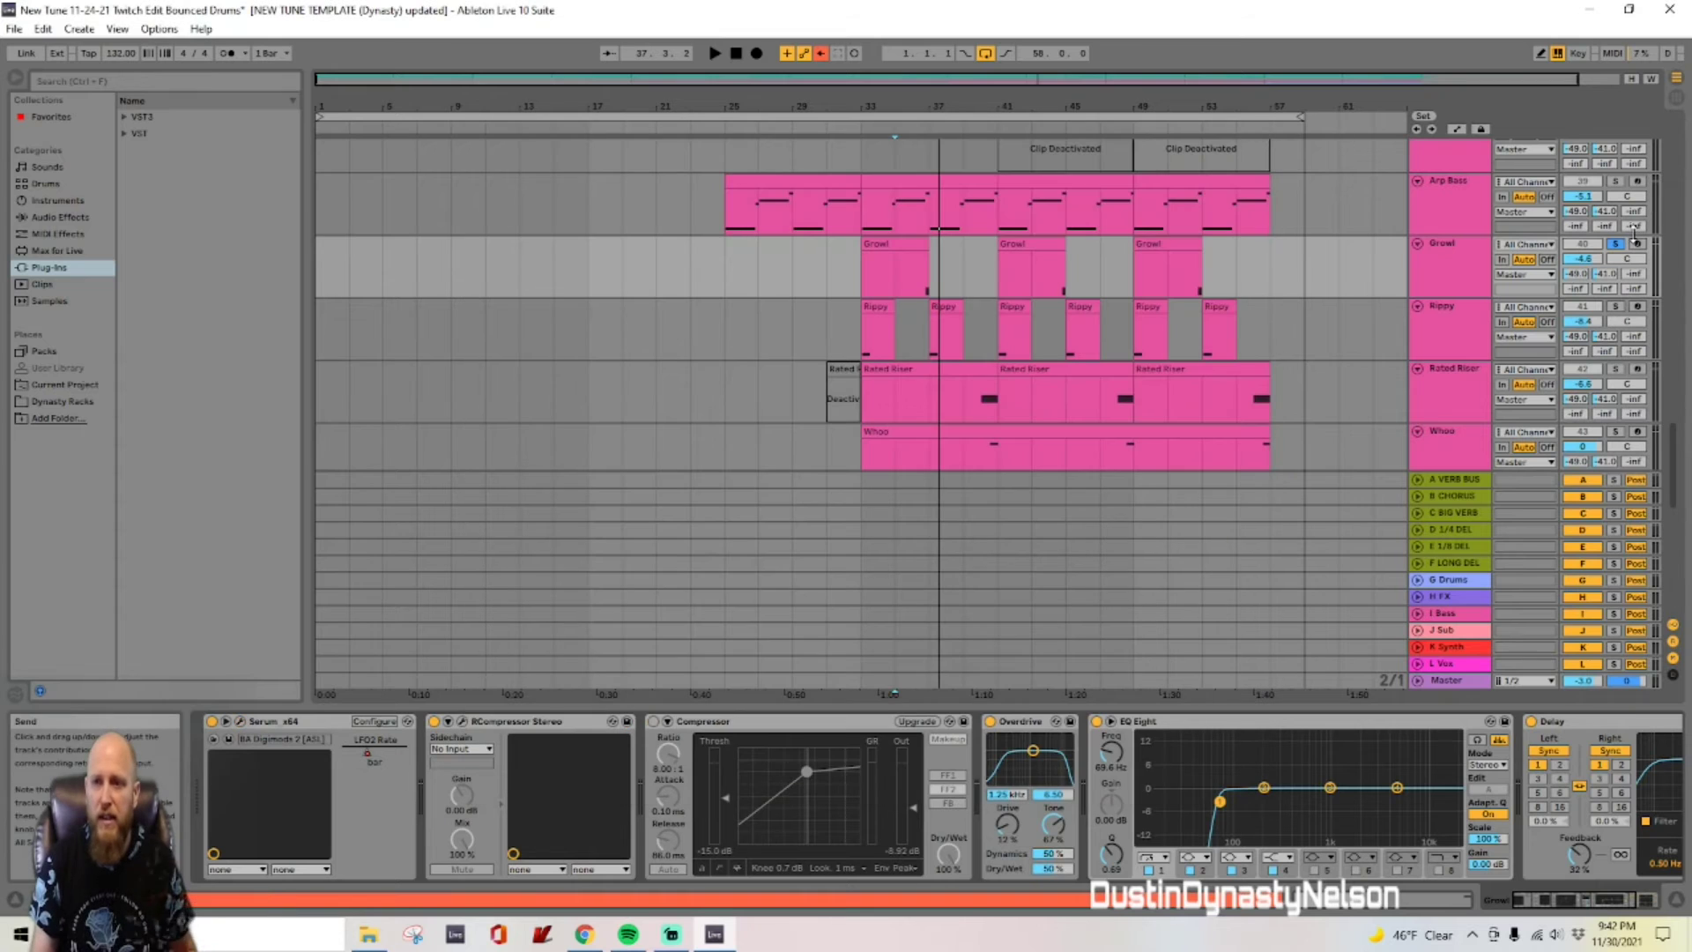
Step: Unsolo and deactivate the Growl track, and solo the Rippy track and play it from bar 33
click(1616, 244)
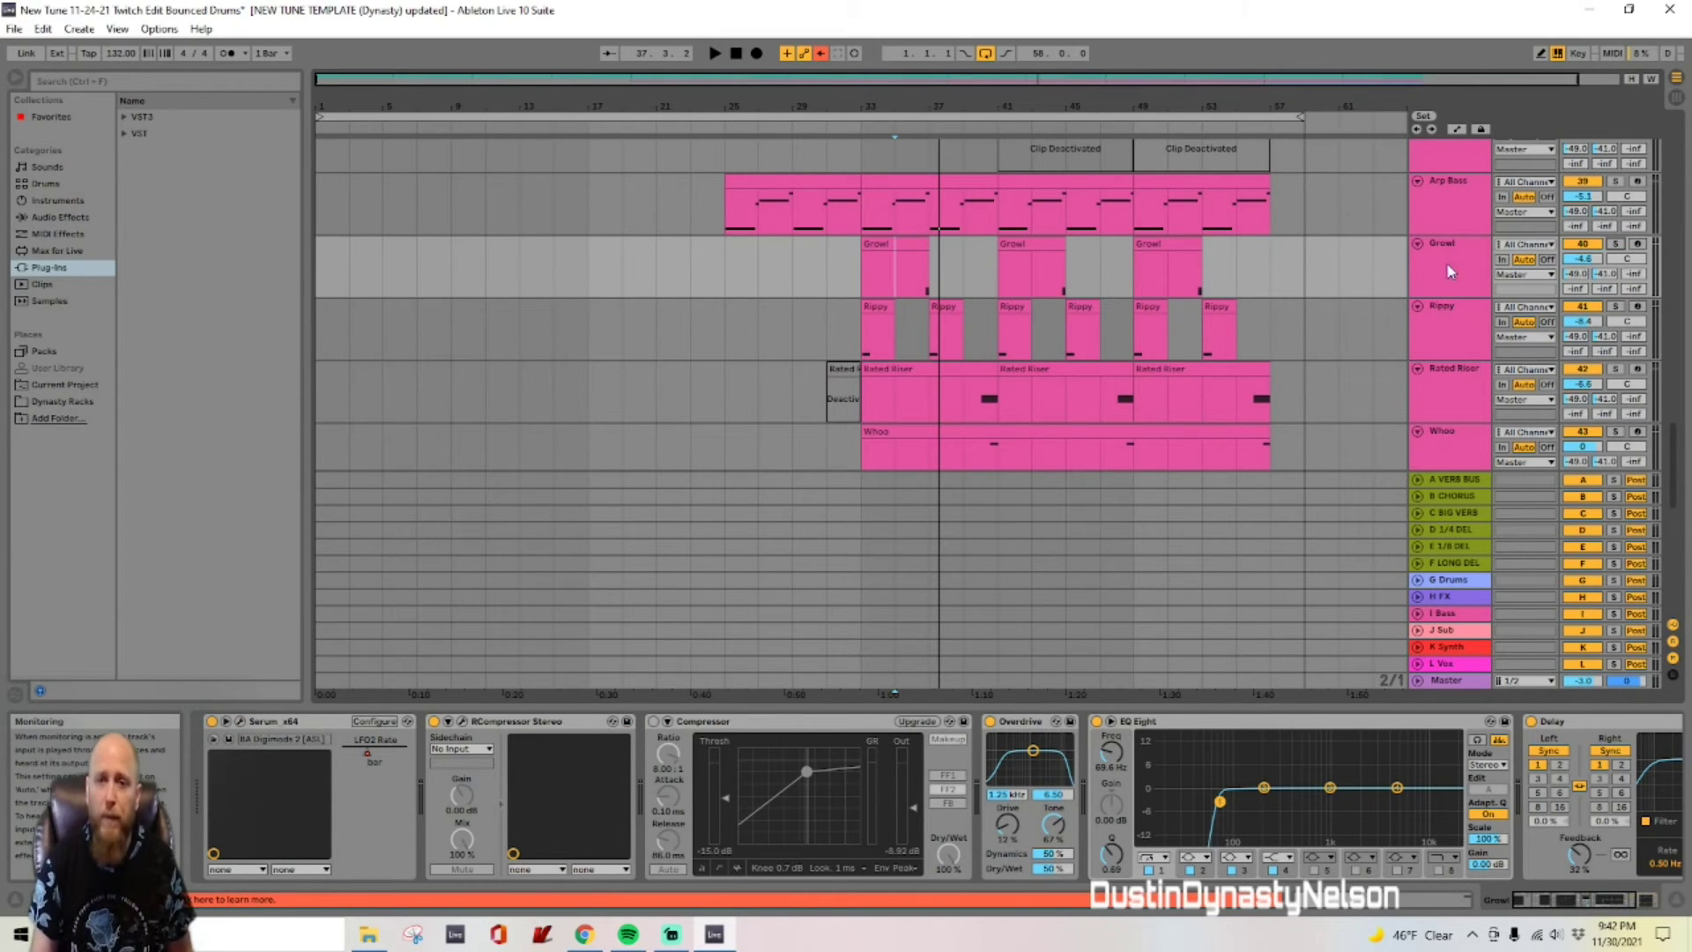
click(1583, 244)
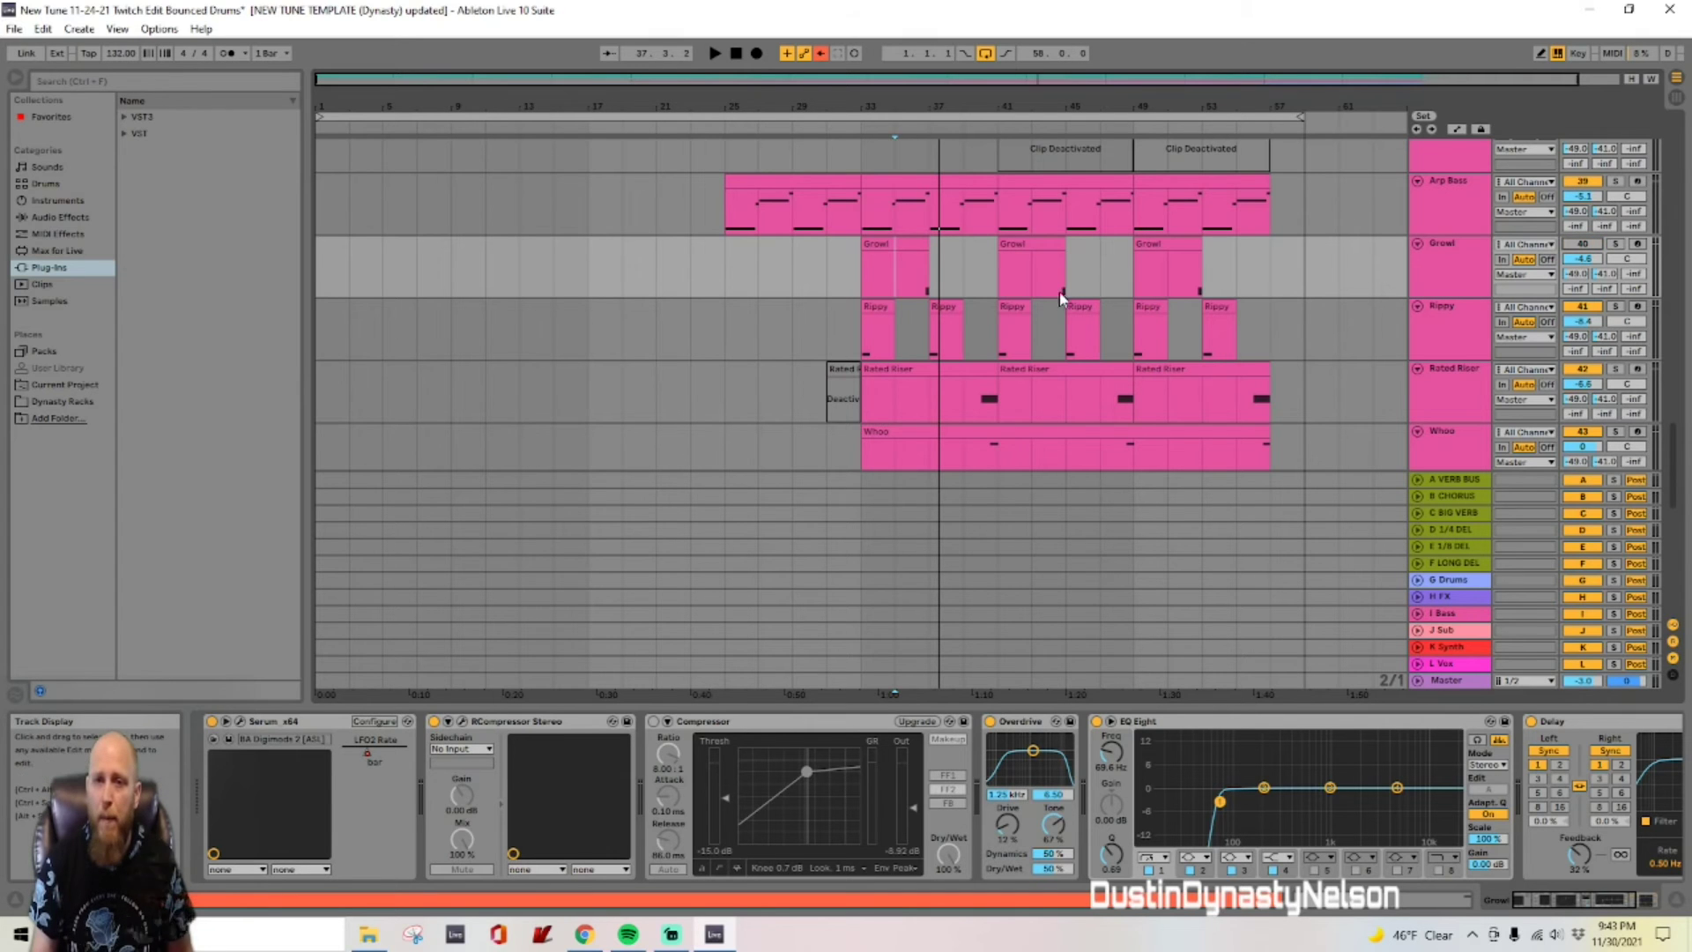
click(861, 334)
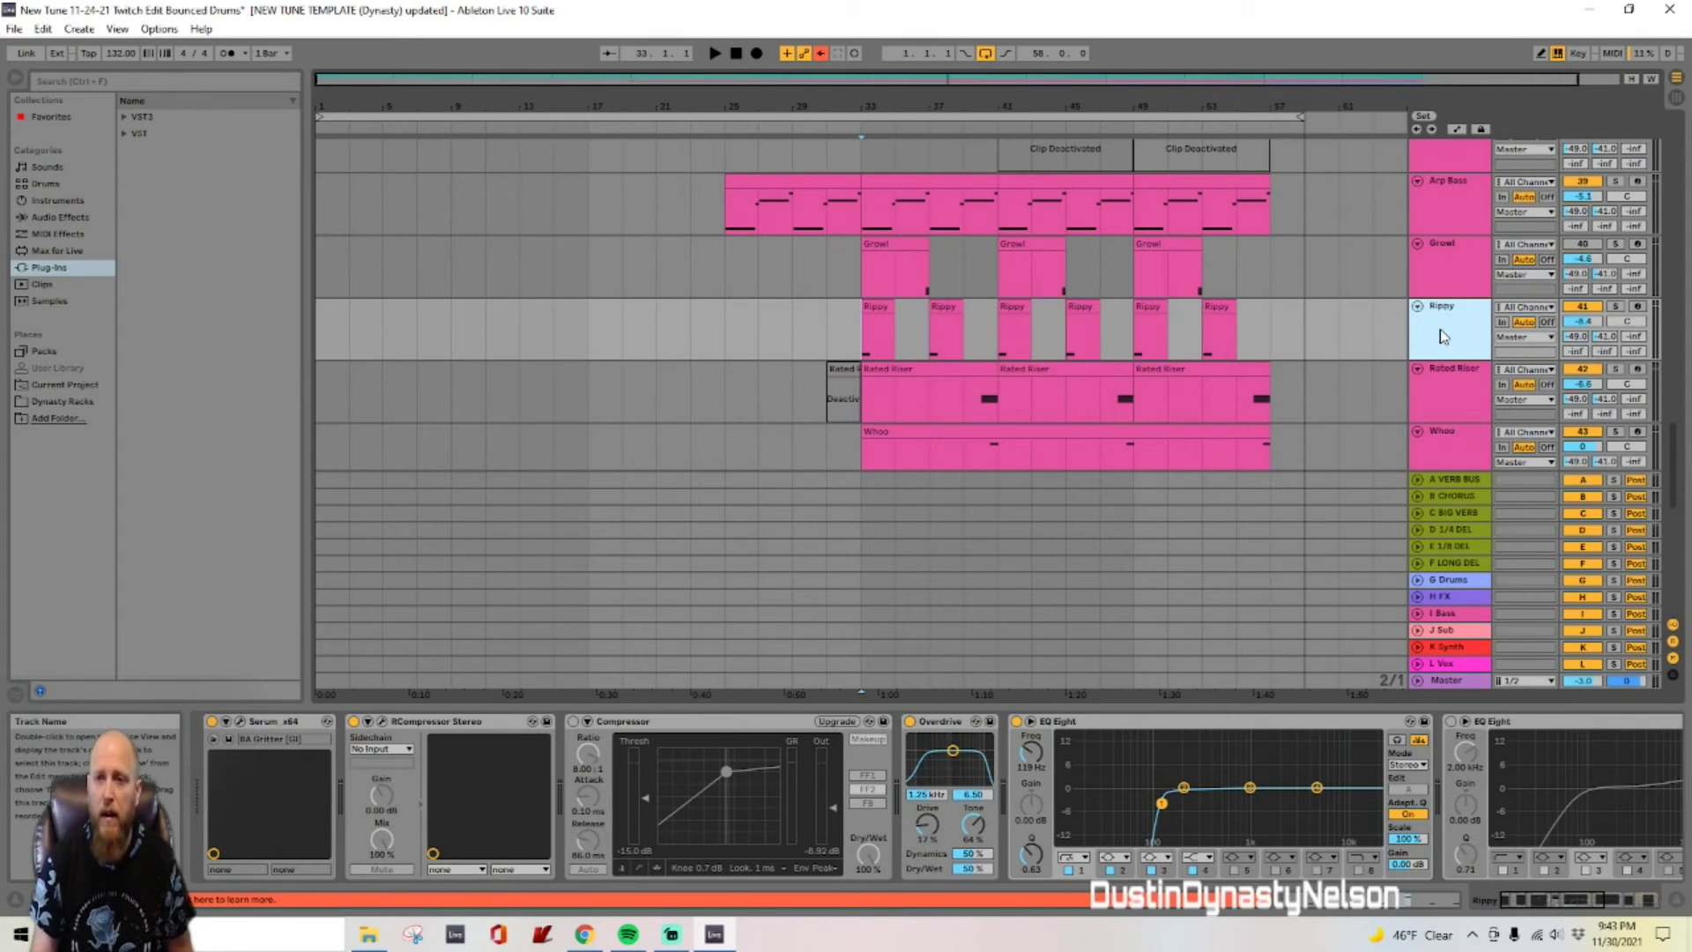
click(1617, 307)
key(space)
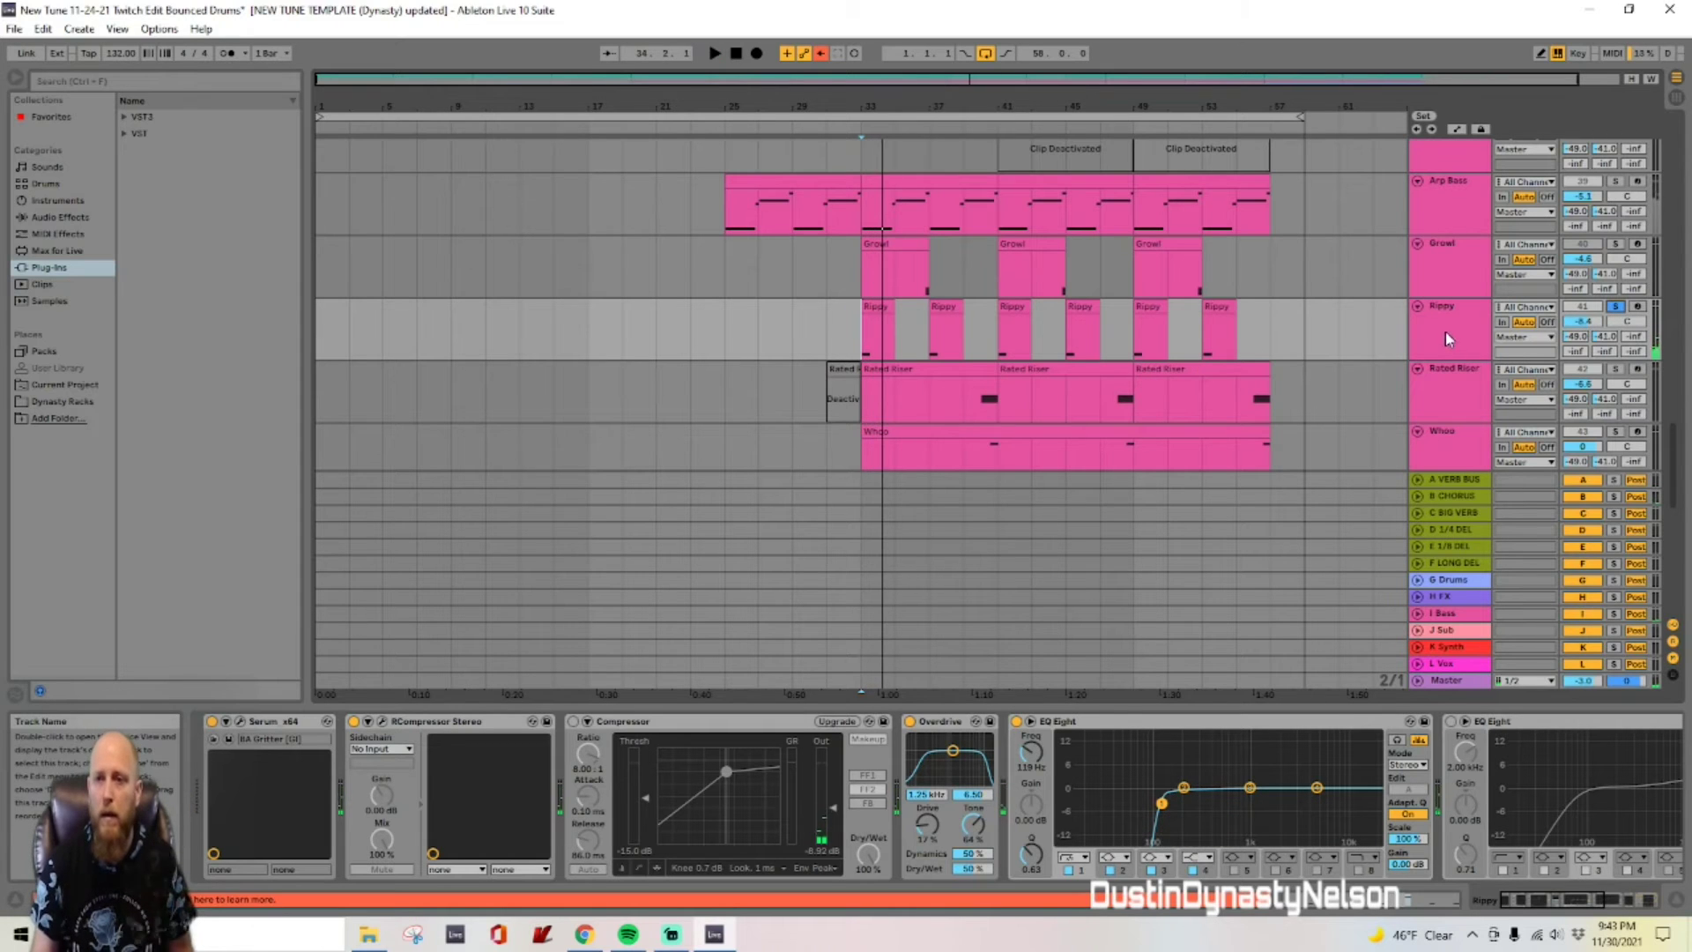
Step: Open the Rippy track's Serum patch and set the RCompressor Stereo sidechain input to Kick hero
click(240, 722)
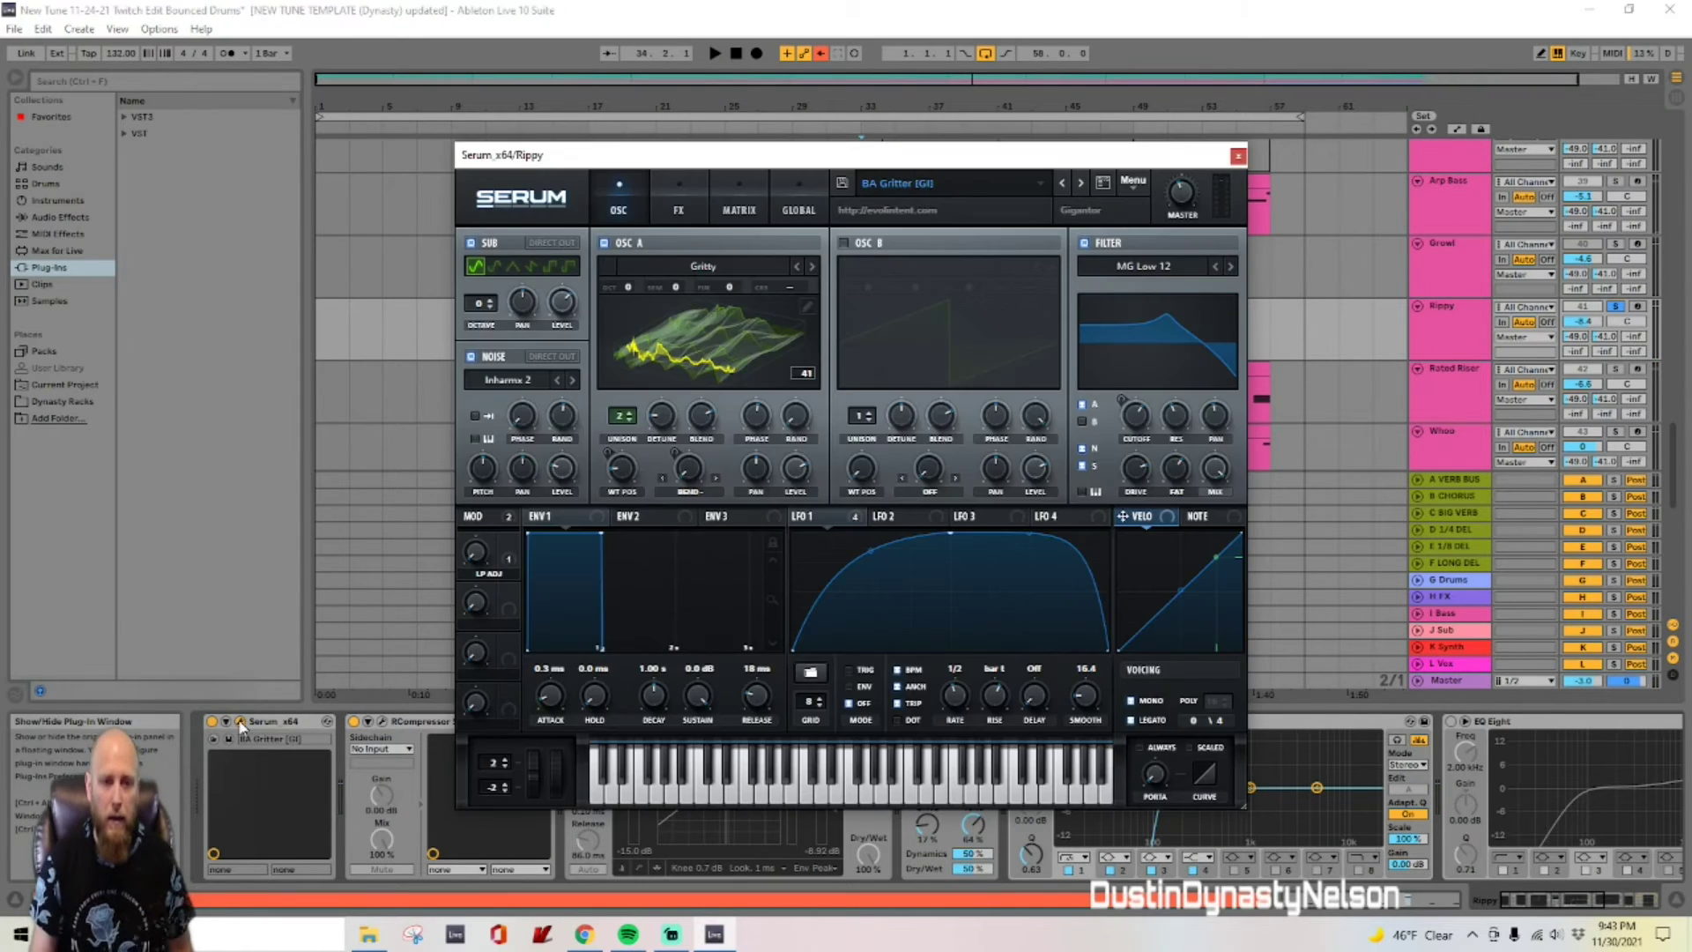
click(383, 749)
scroll(384, 128, up, 2)
click(363, 54)
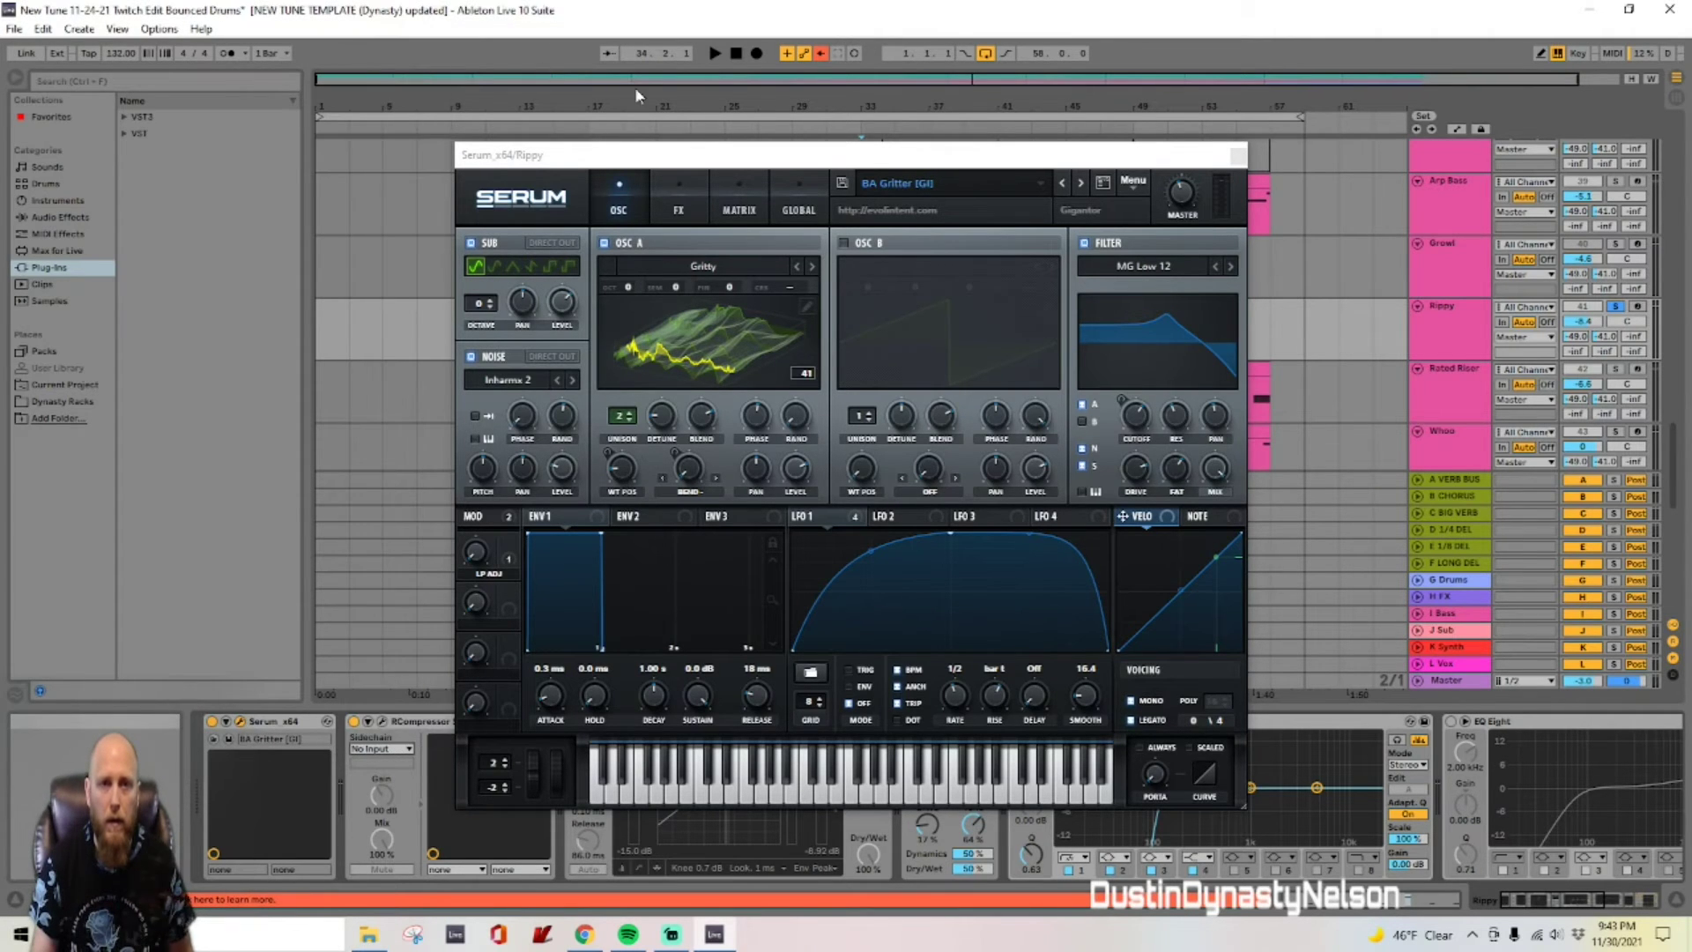
Step: Play Rippy from bar 33 while examining its BA Gritter patch in Serum, ending with the plugin window closed
key(space)
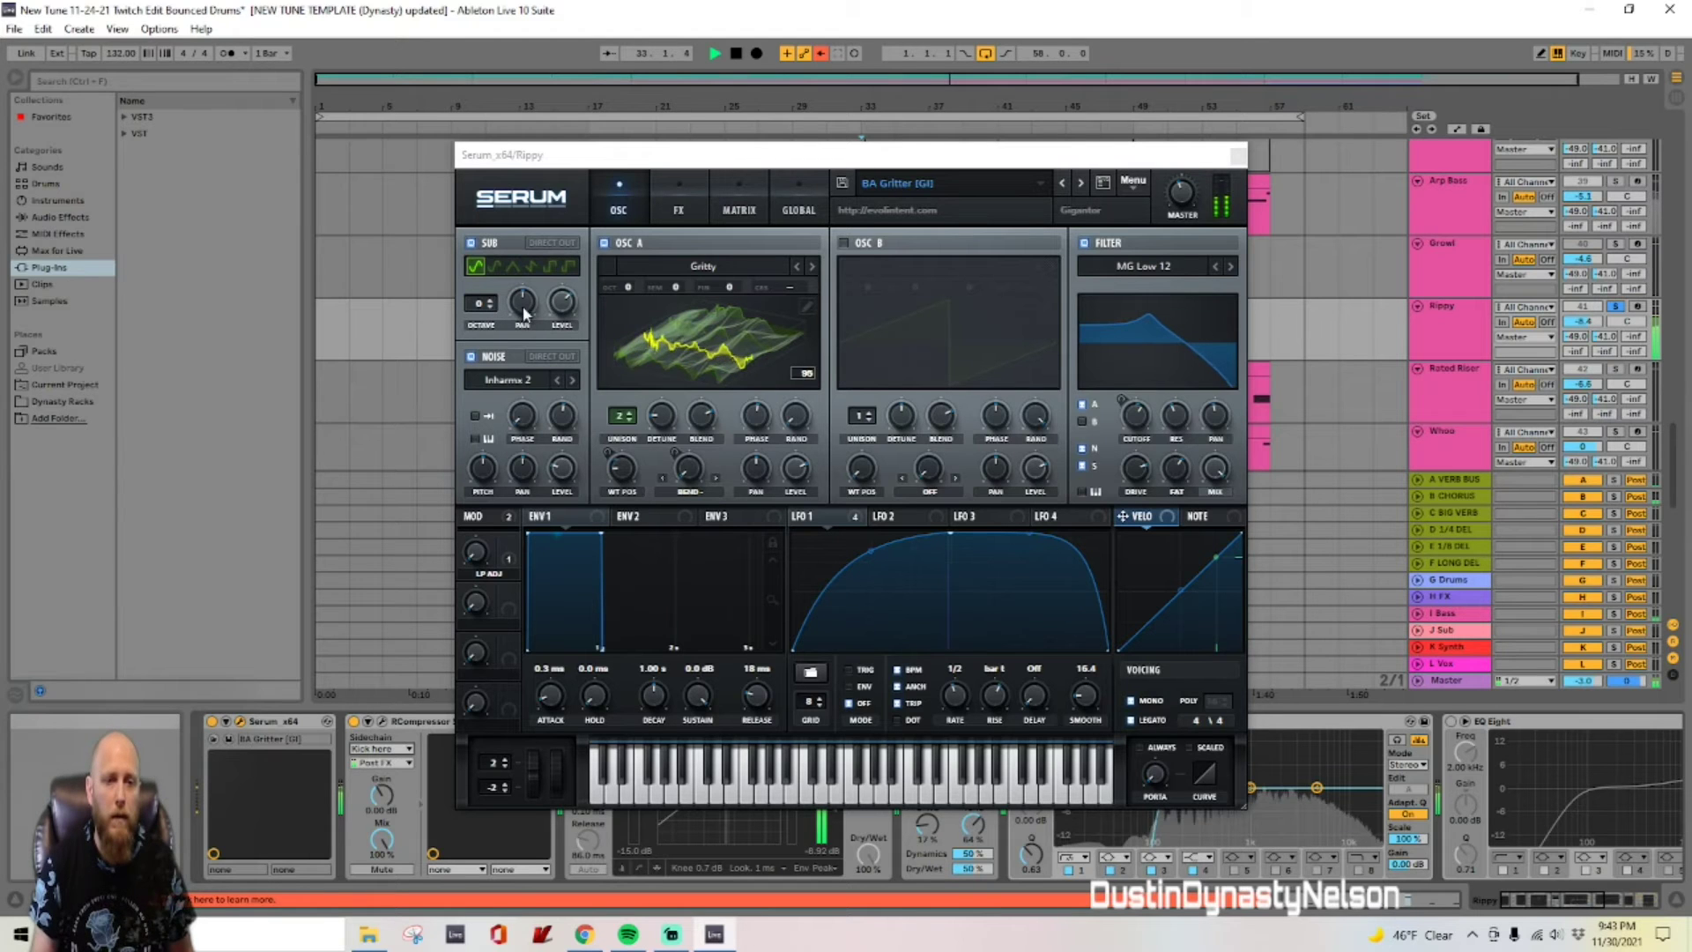
key(space)
drag(887, 160, 894, 121)
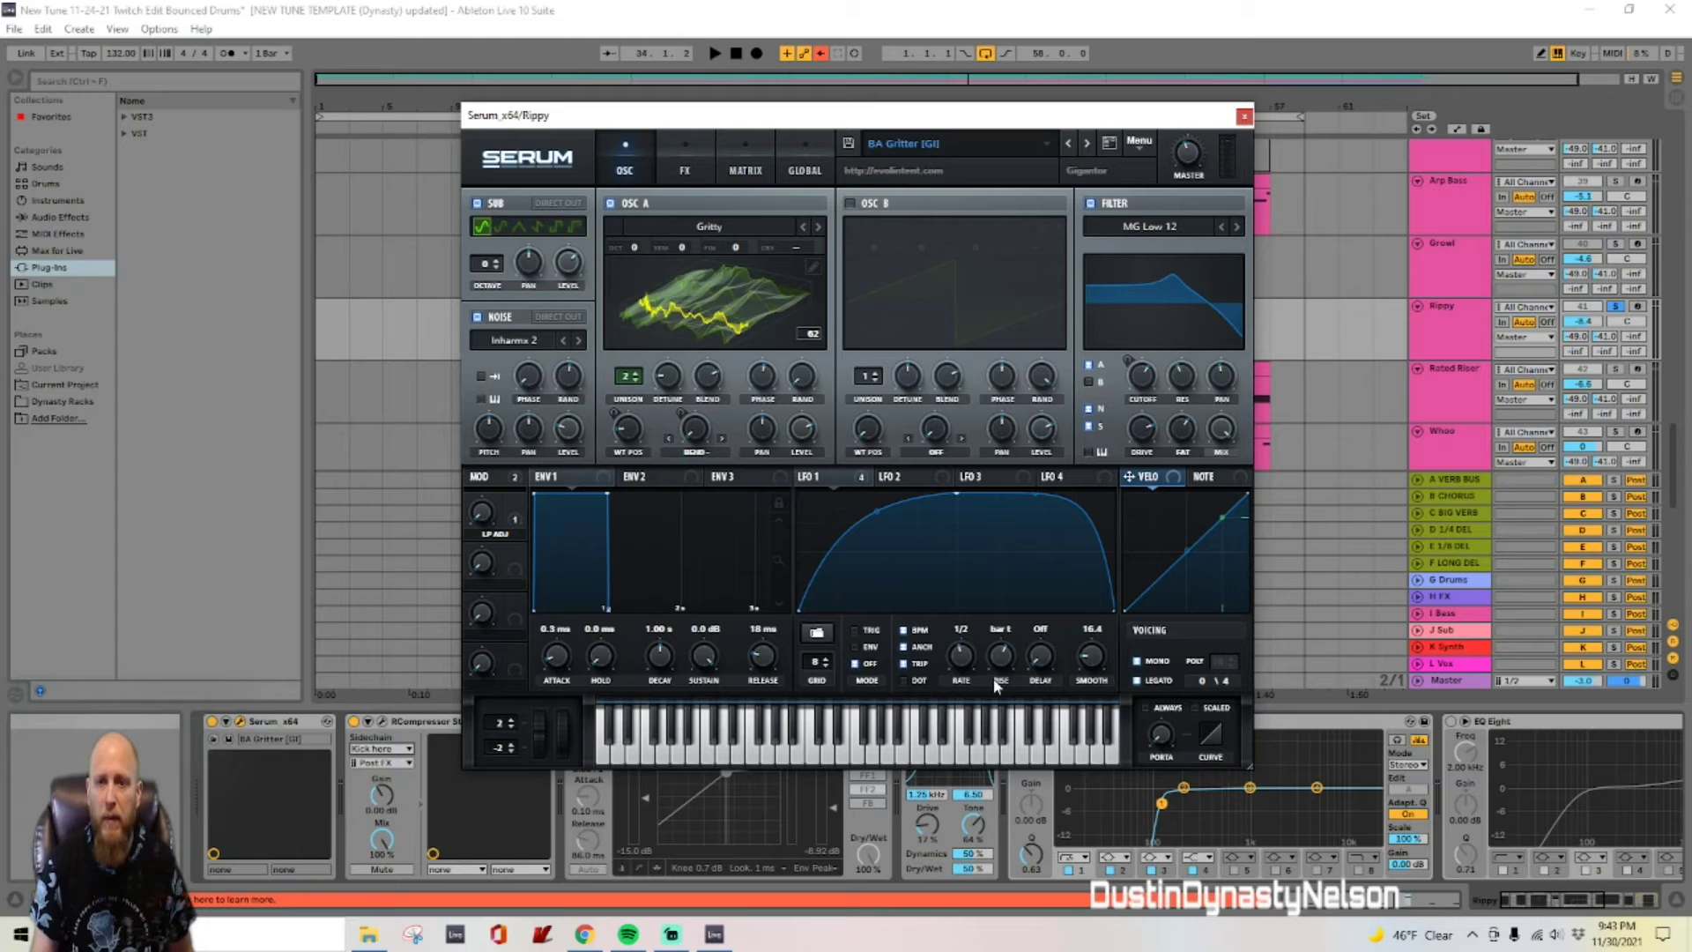
key(space)
key(space)
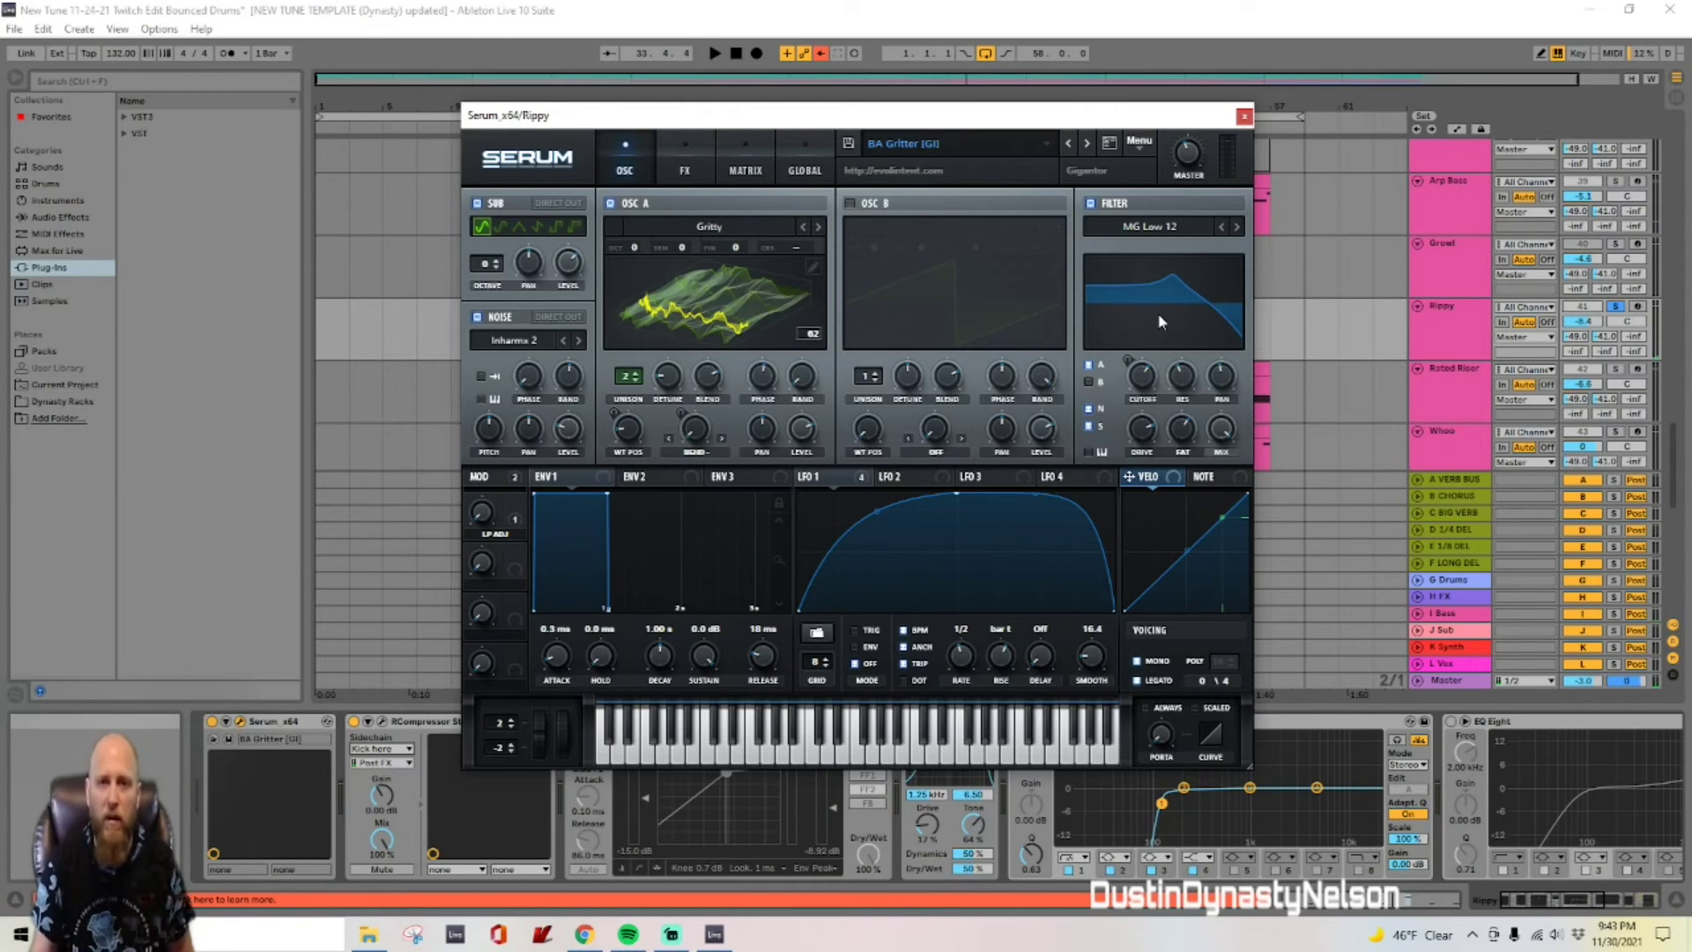
click(1244, 116)
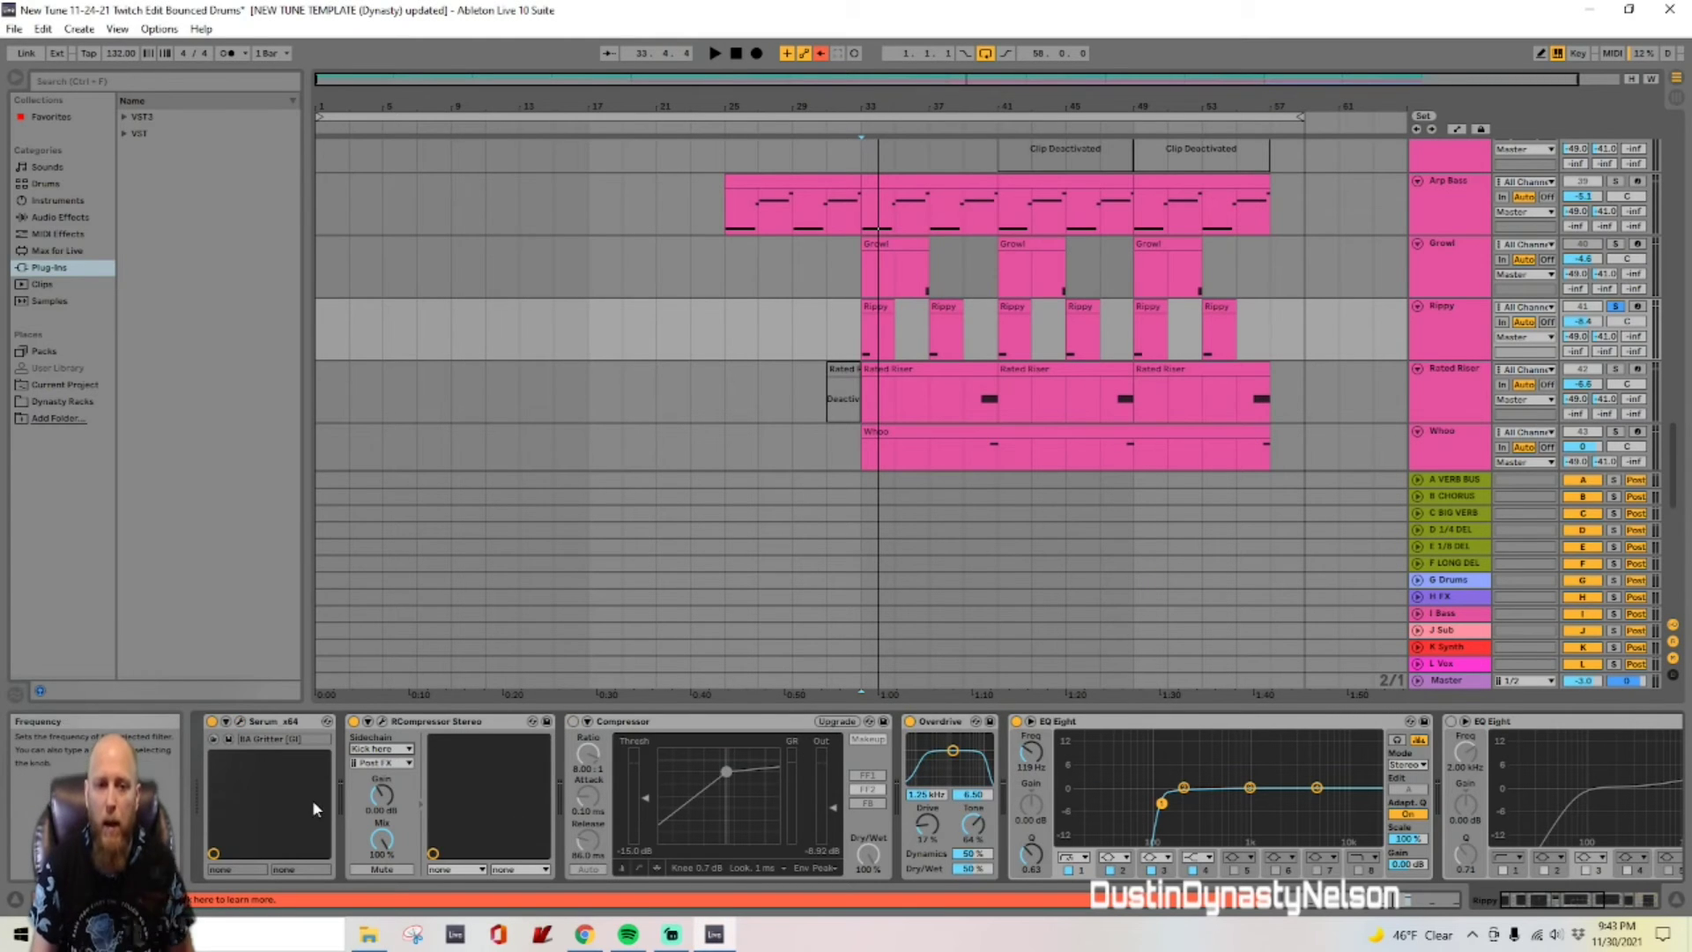
Step: Open the OTT multiband compressor on Rippy and compare the sound with it off and on
drag(1534, 901, 1600, 900)
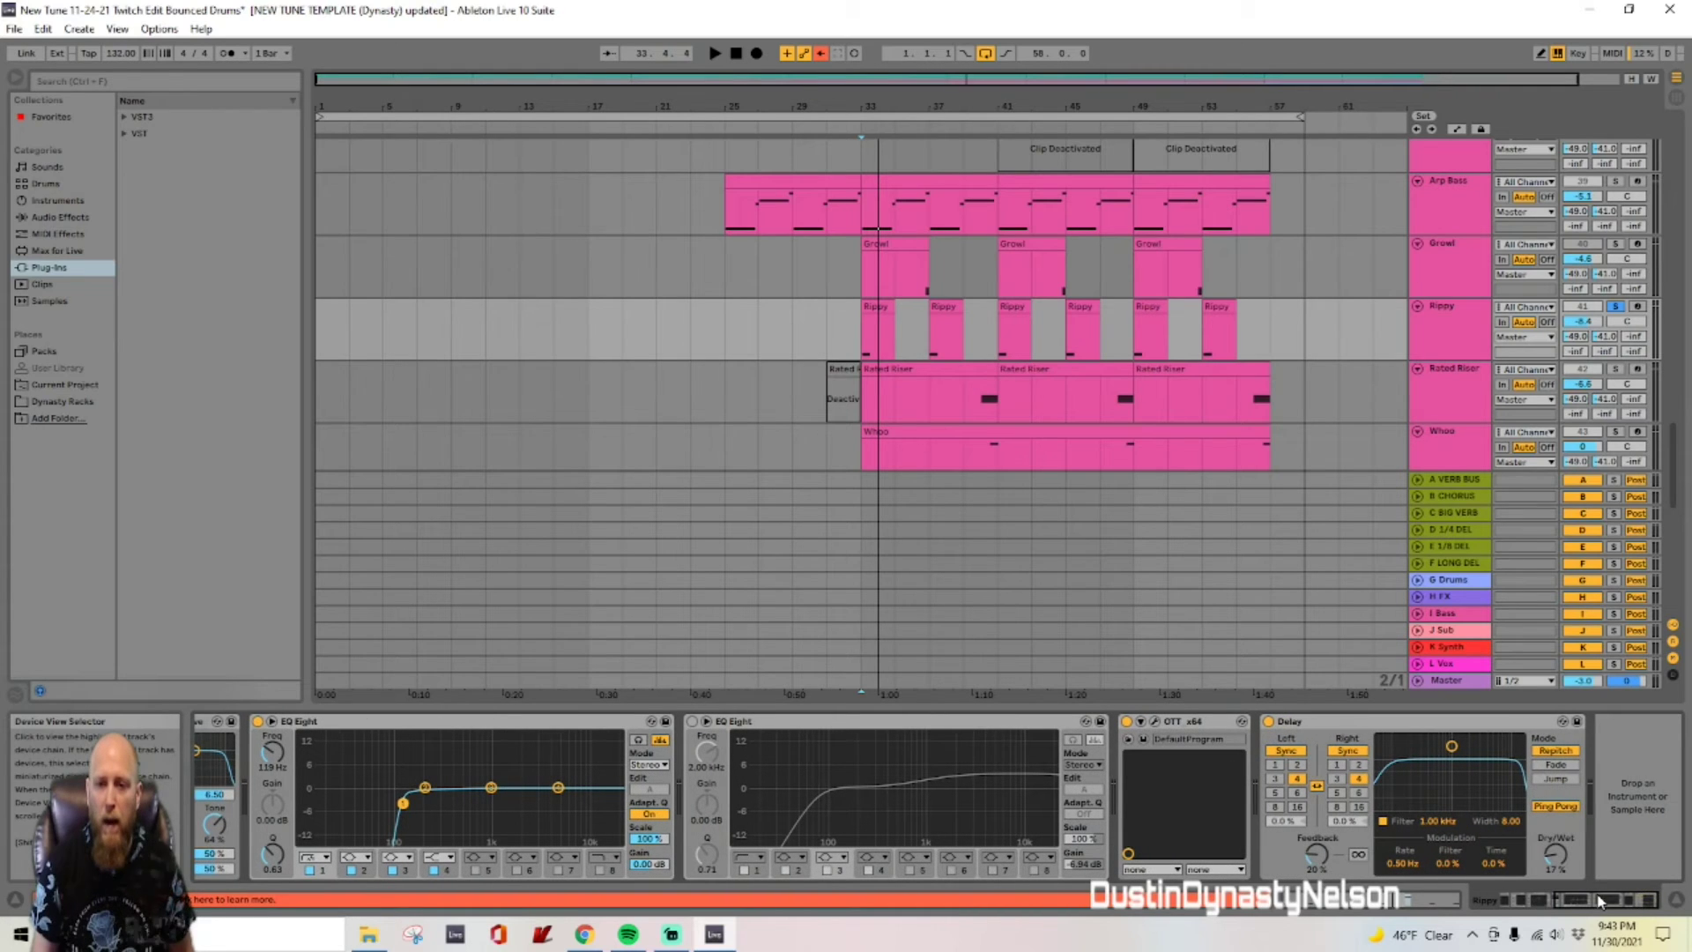
click(1155, 722)
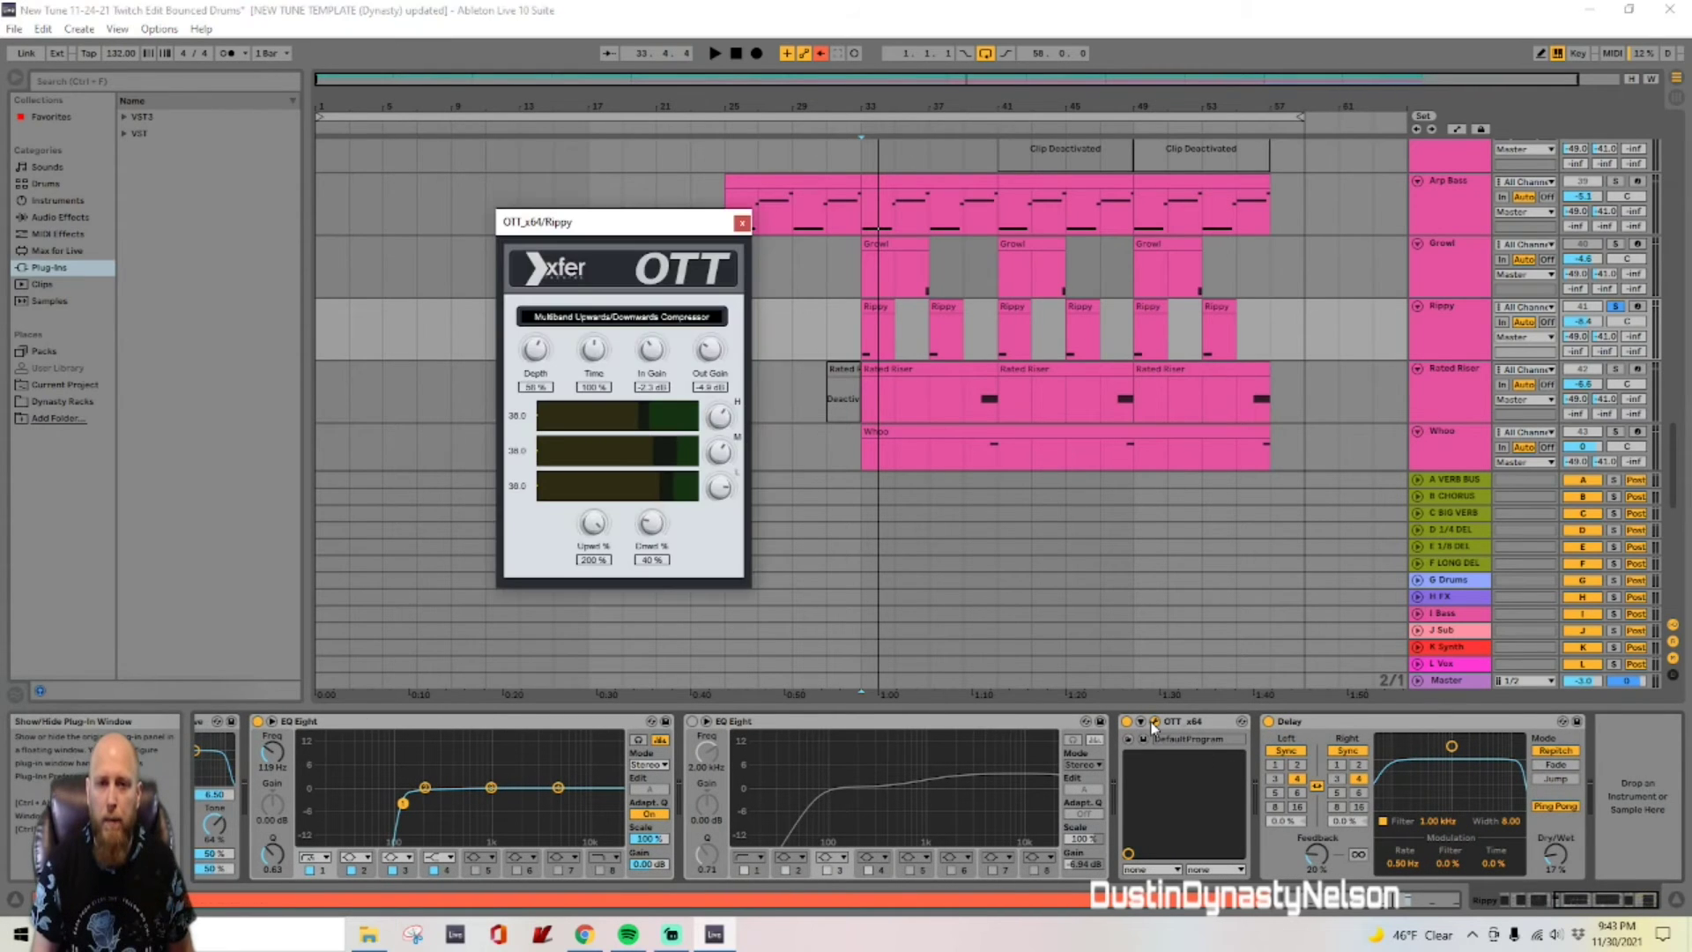
drag(596, 227, 541, 238)
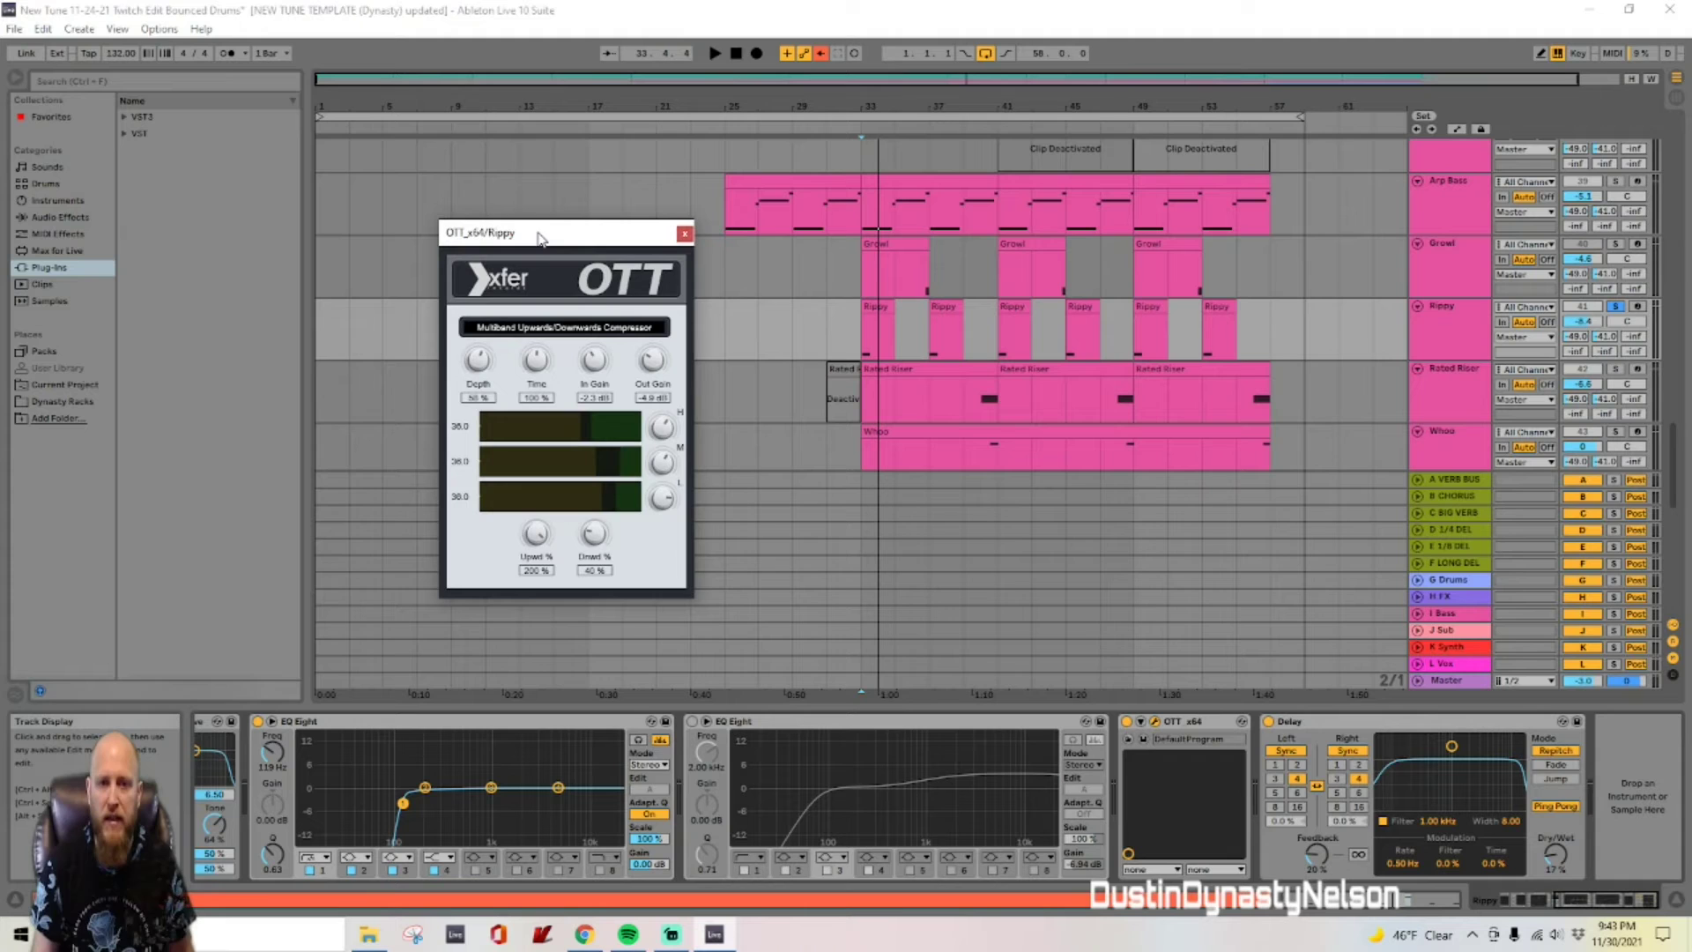
click(1127, 723)
key(space)
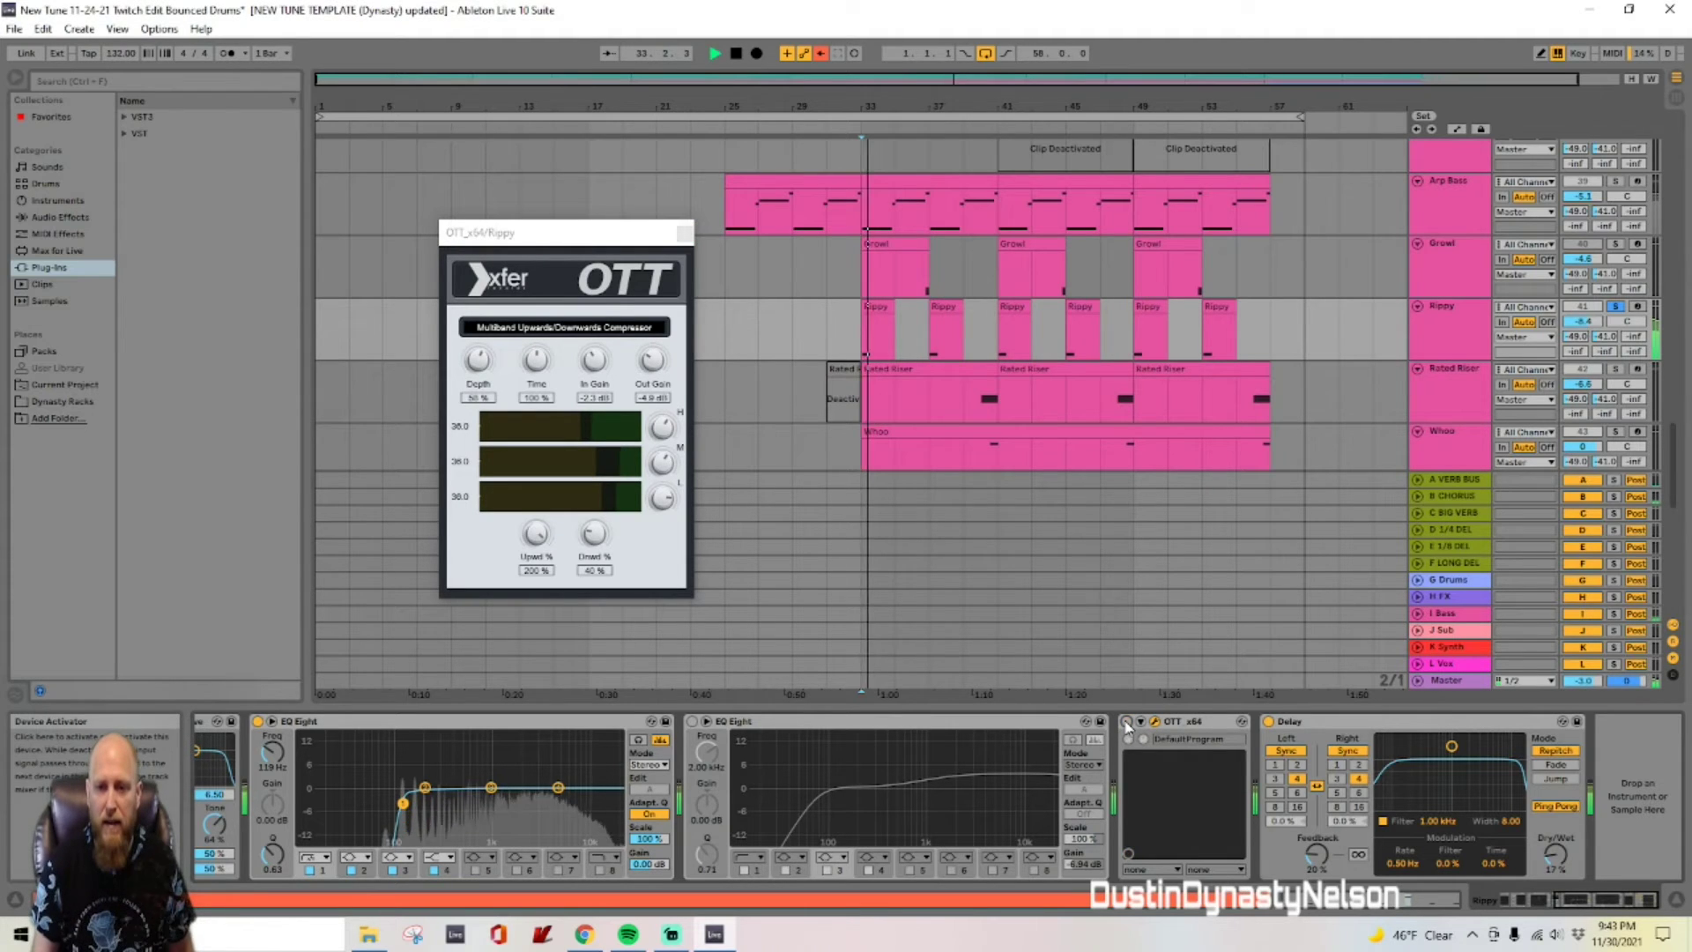
click(1128, 723)
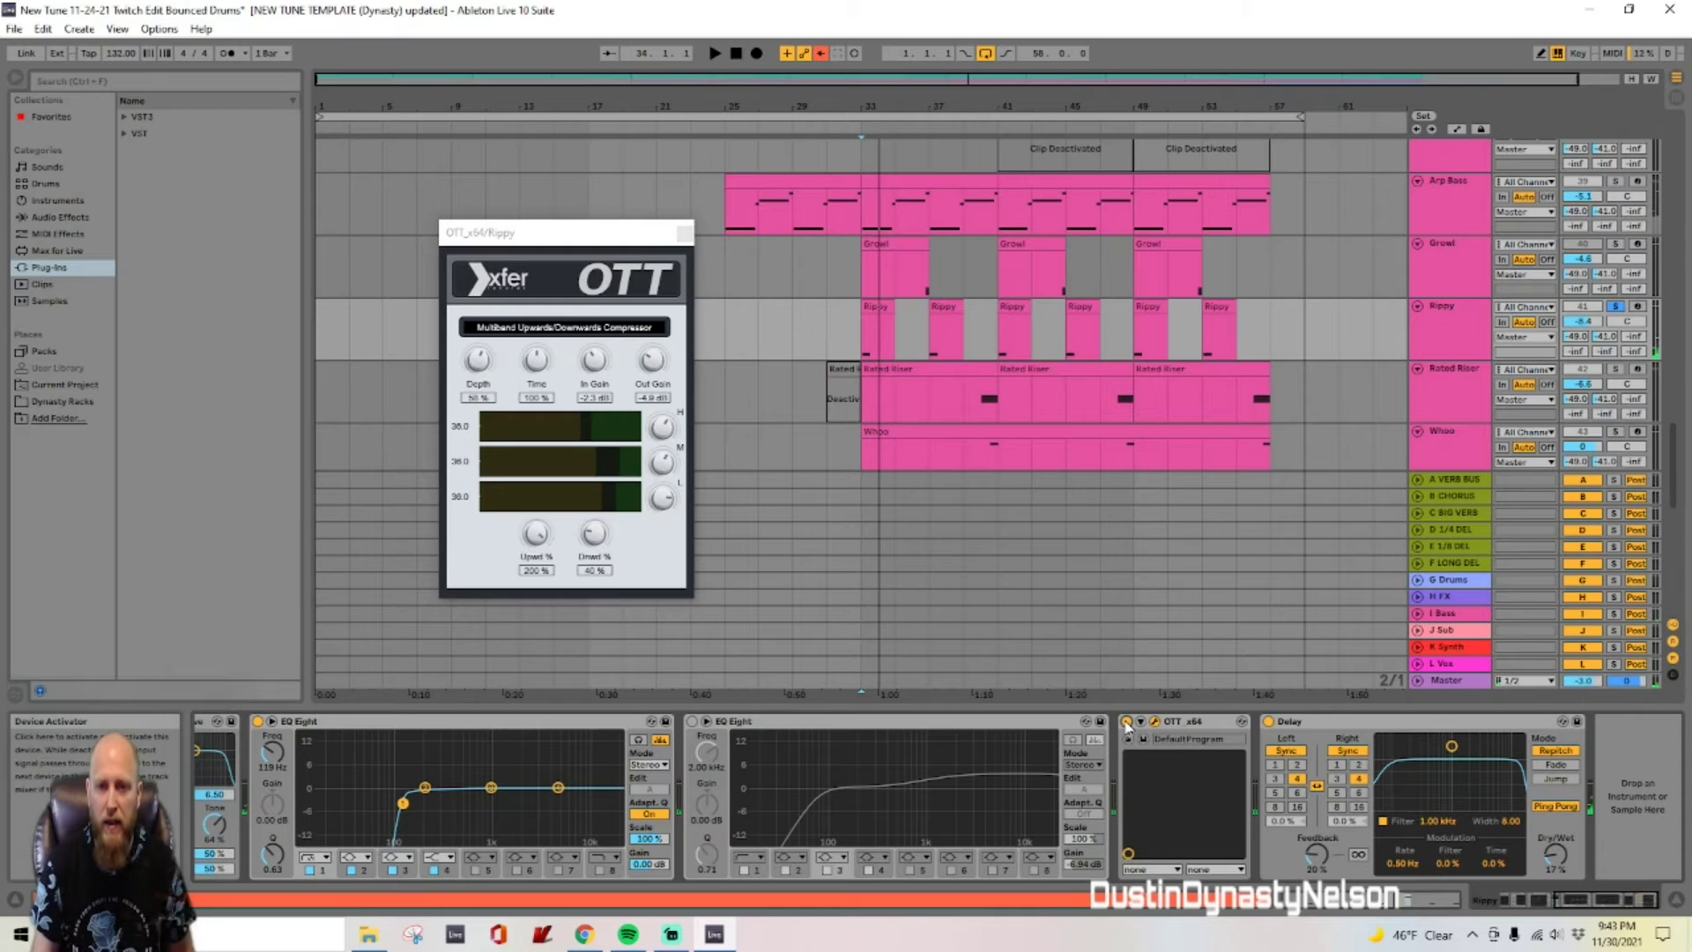
key(space)
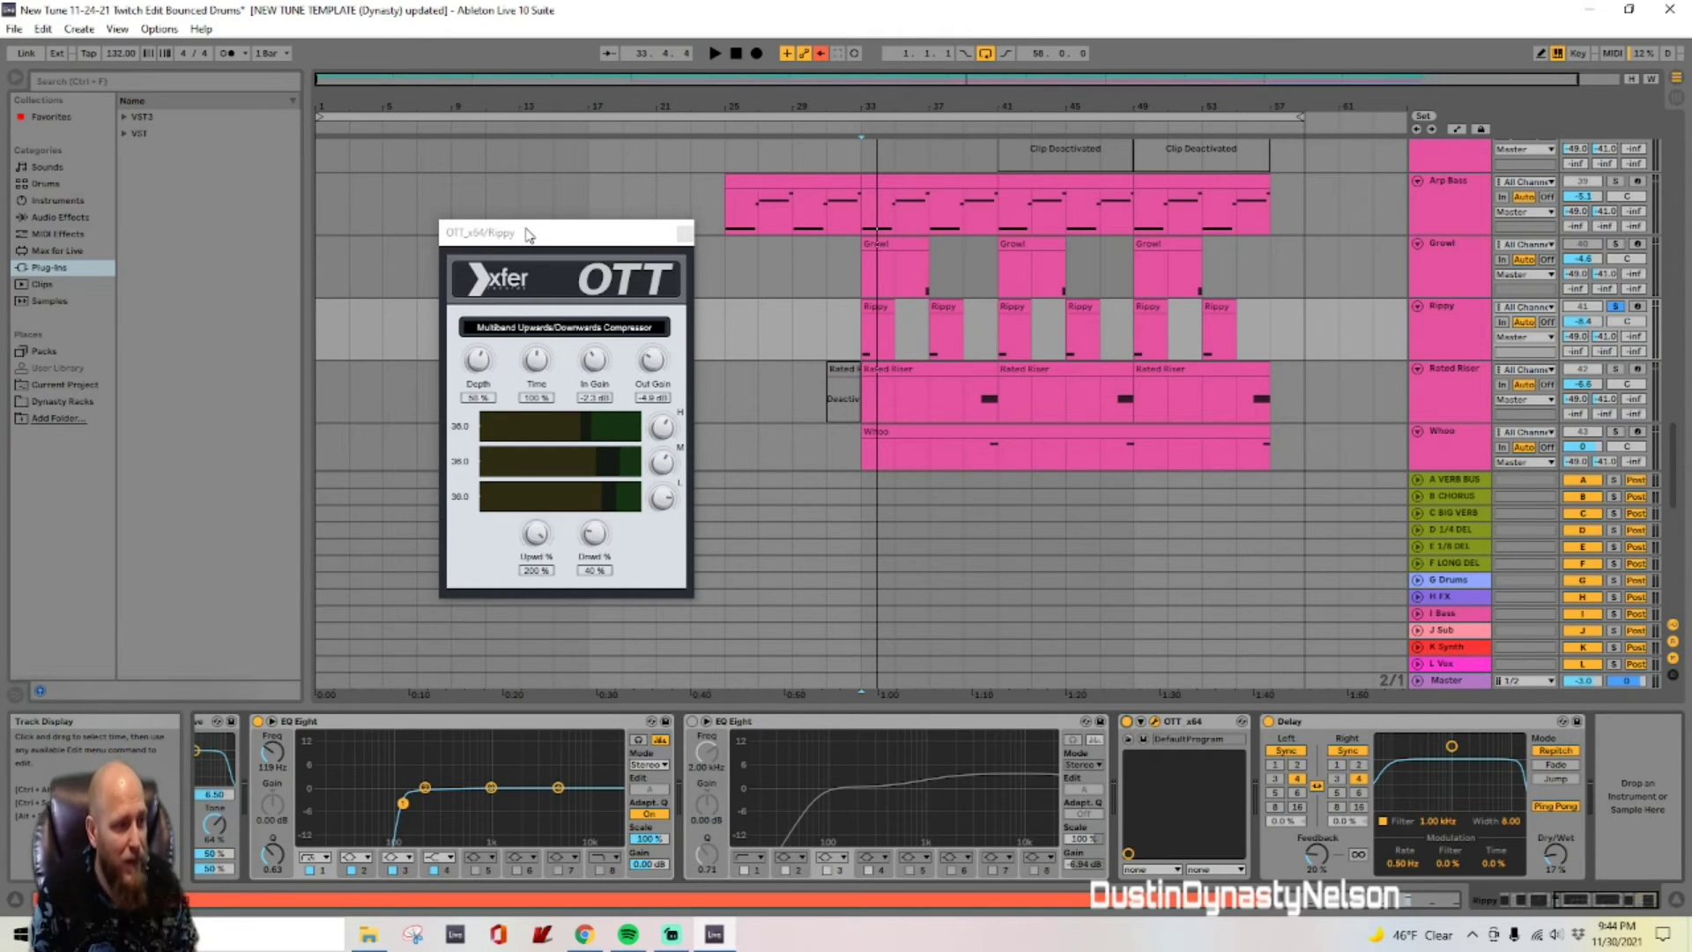
Step: Examine the depth, gain and upward/downward settings of OTT on Rippy, ending with its window closed
drag(528, 233, 539, 212)
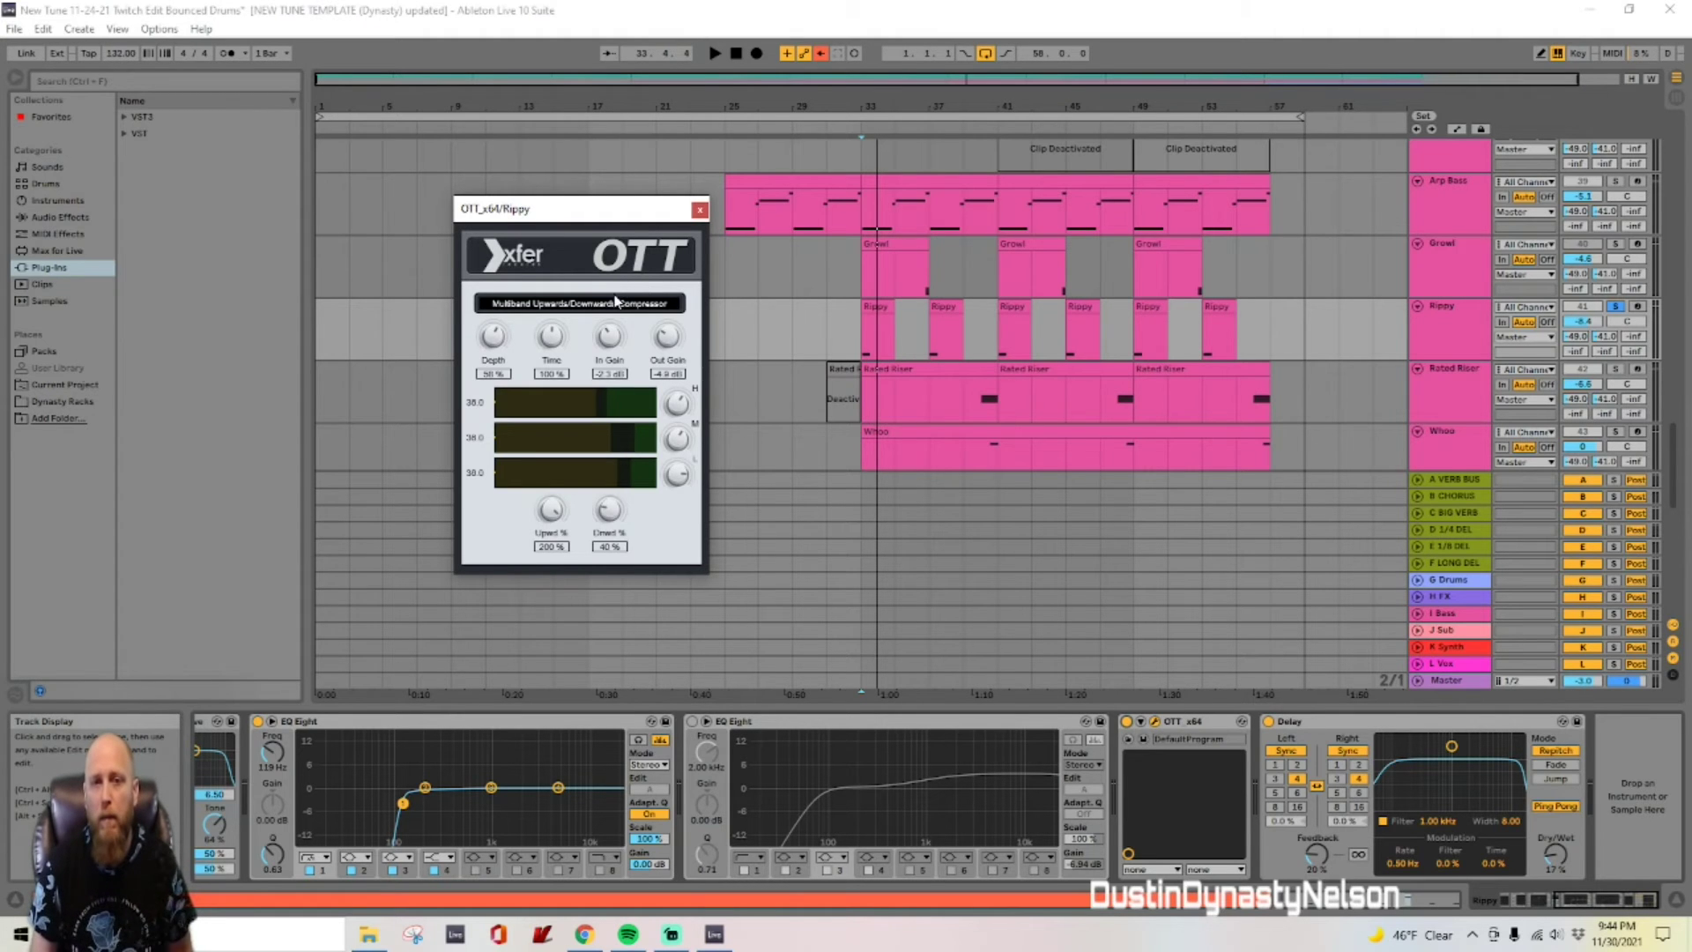
drag(562, 210, 542, 195)
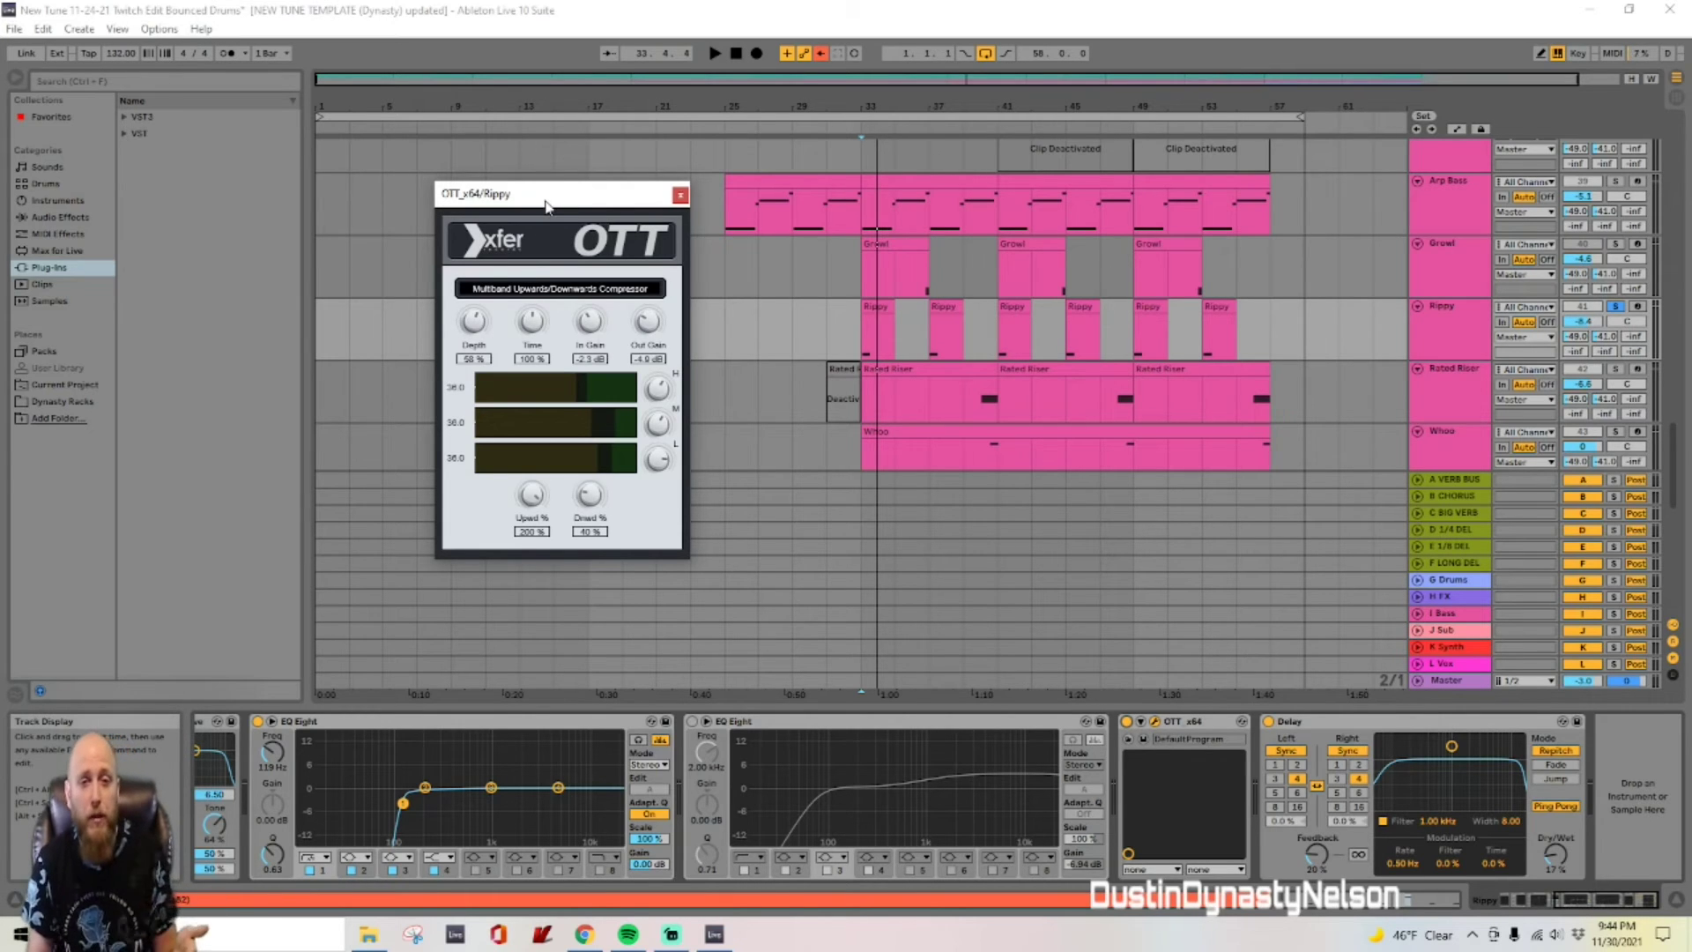
click(679, 196)
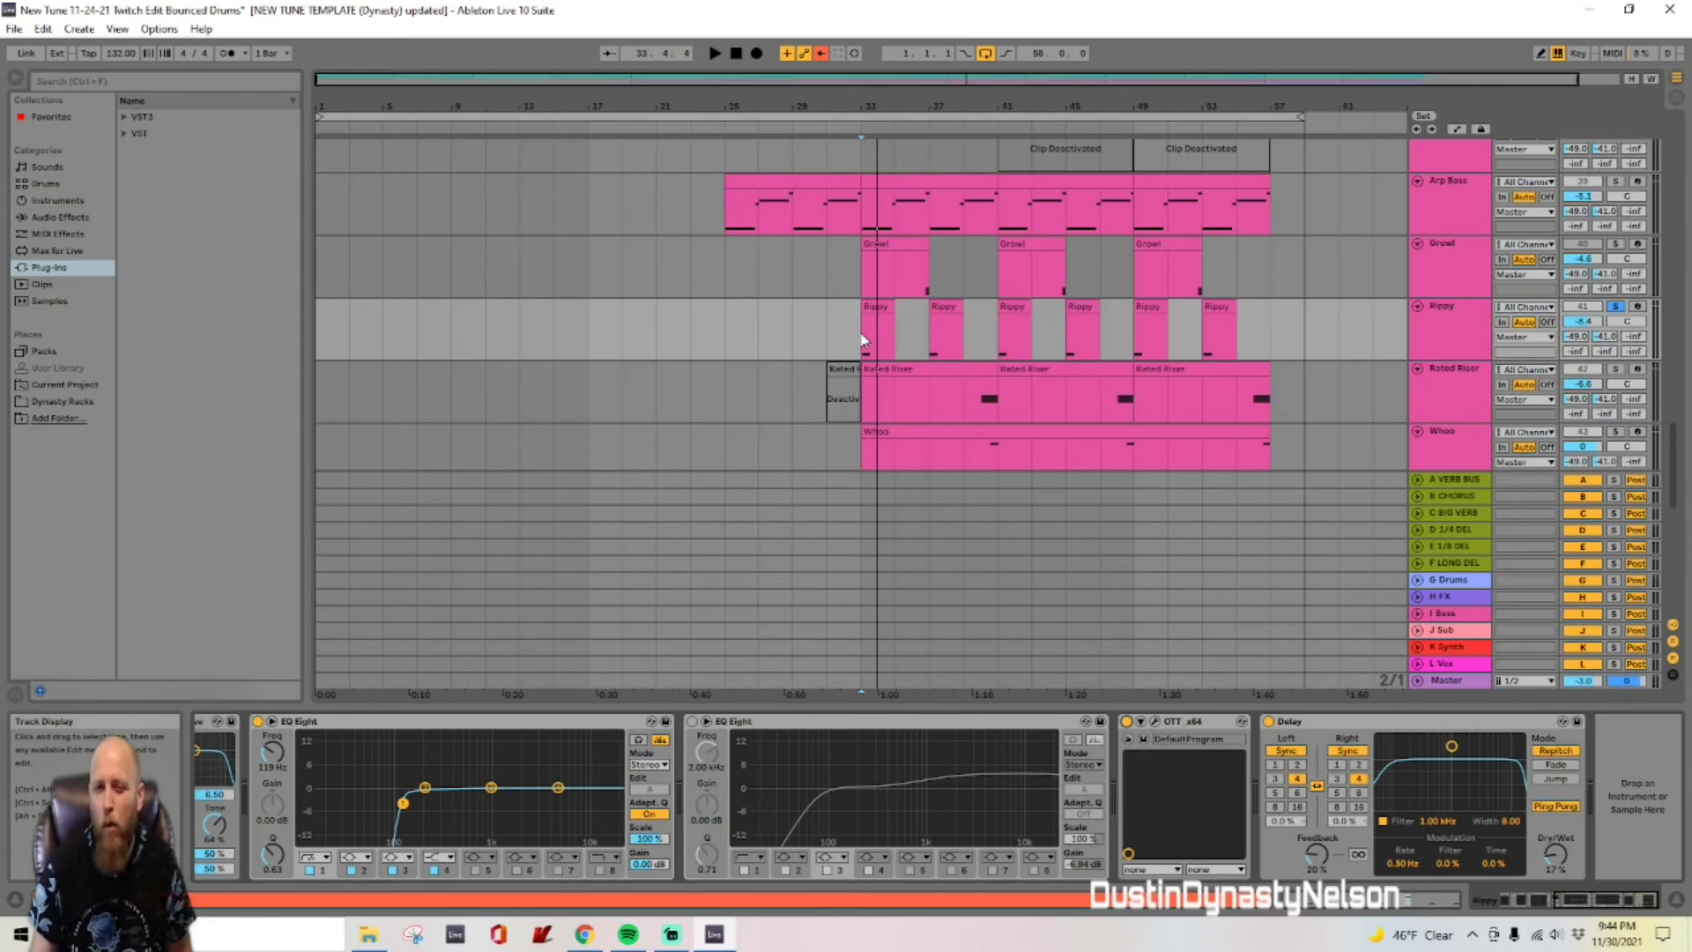
Step: Select the Rippy track and look over the riser, pad and wind tracks below it
key(space)
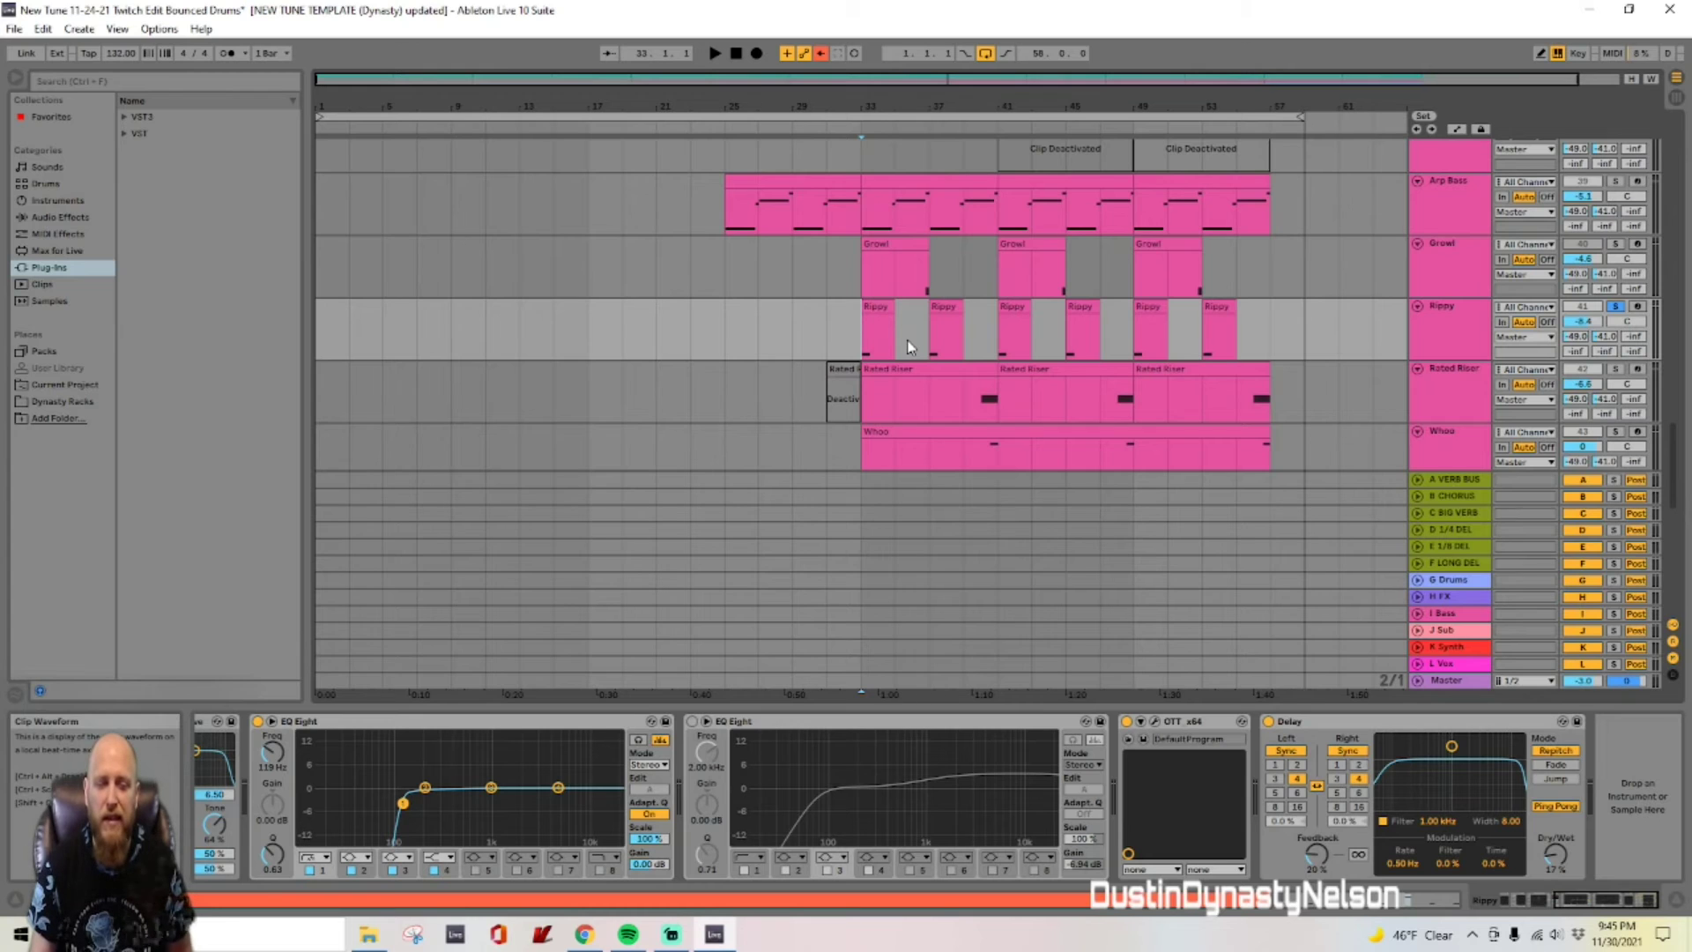
click(1437, 346)
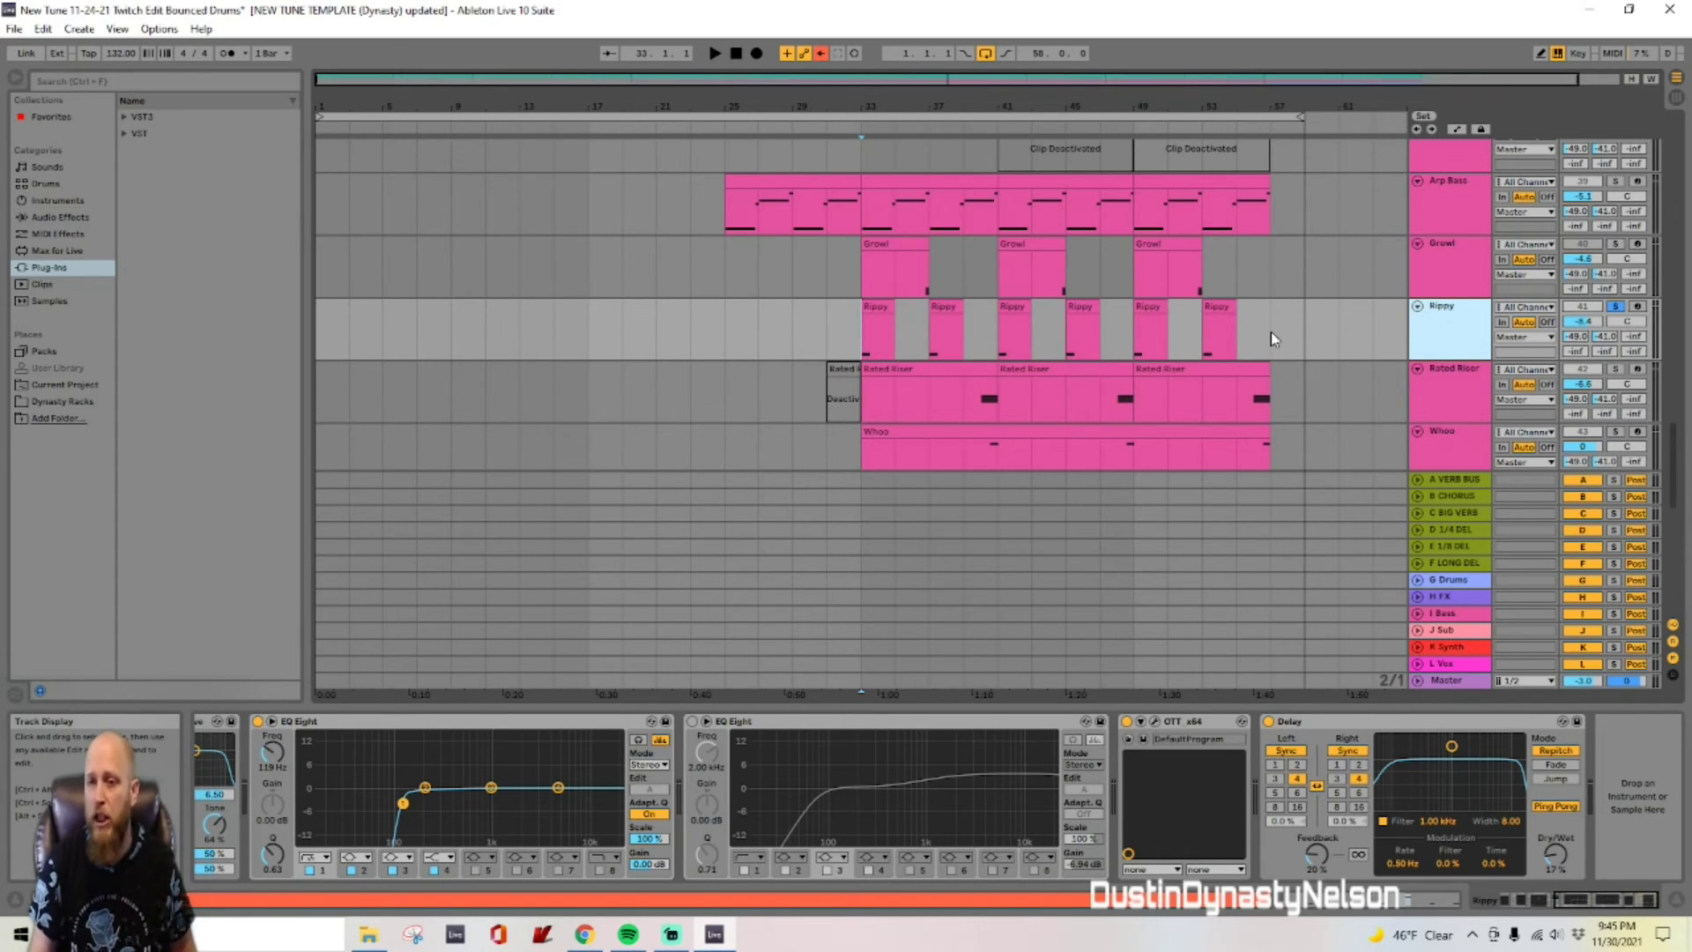
scroll(1271, 331, down, 3)
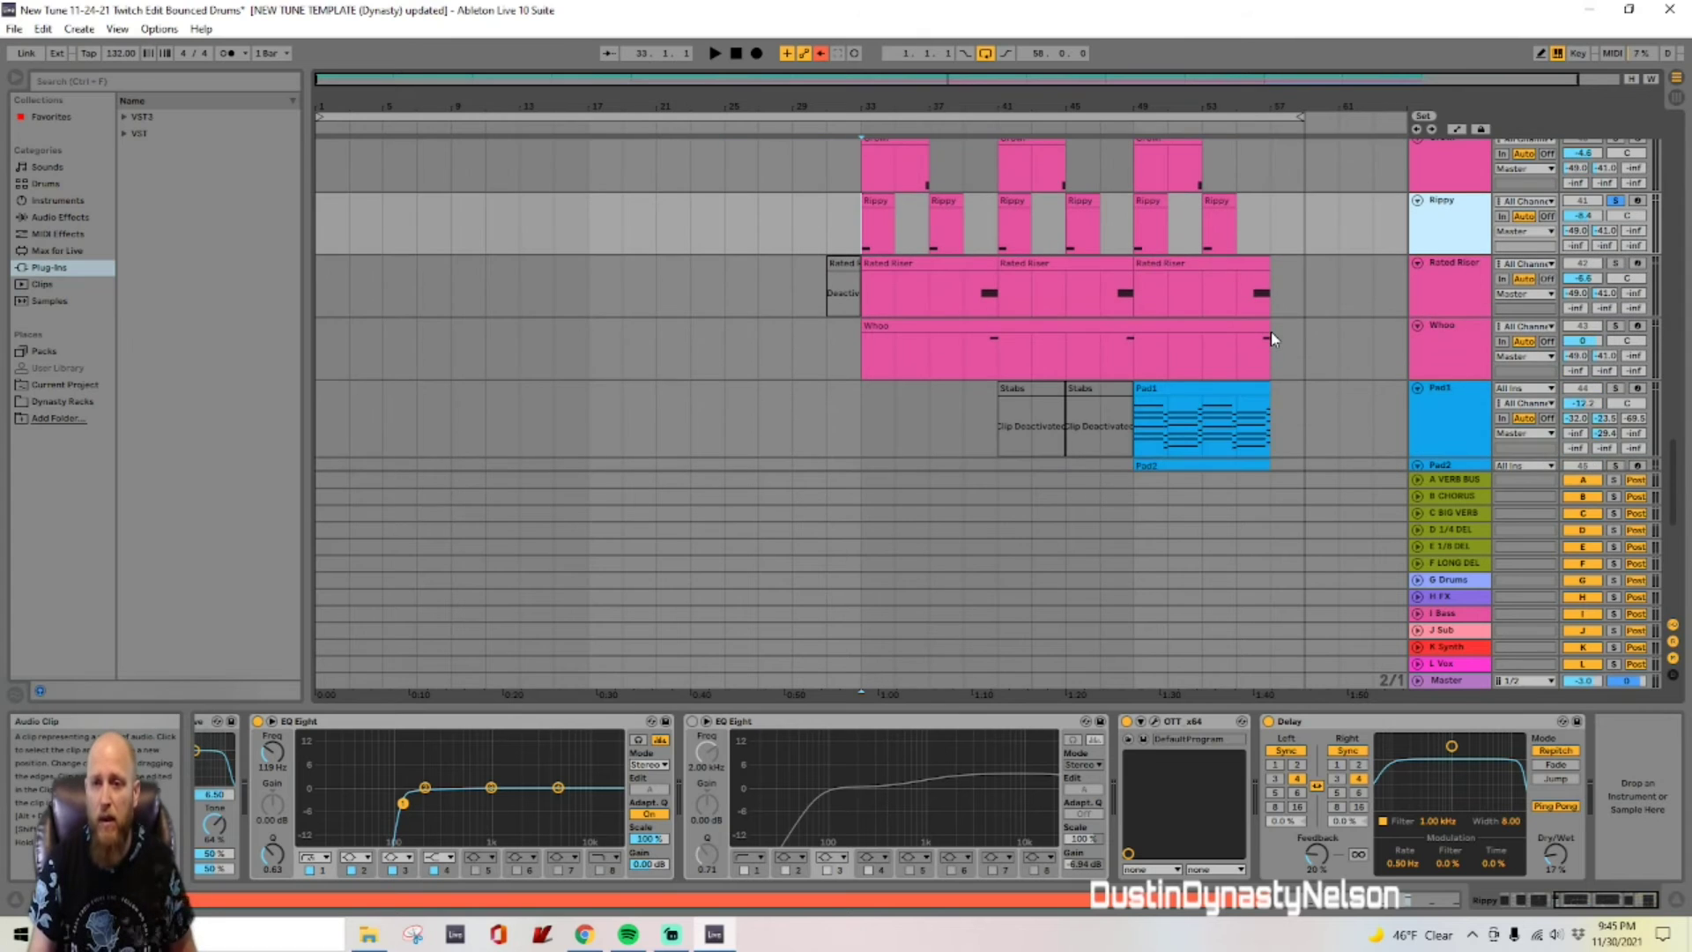
scroll(1271, 331, down, 3)
scroll(1271, 335, down, 2)
scroll(1272, 335, up, 2)
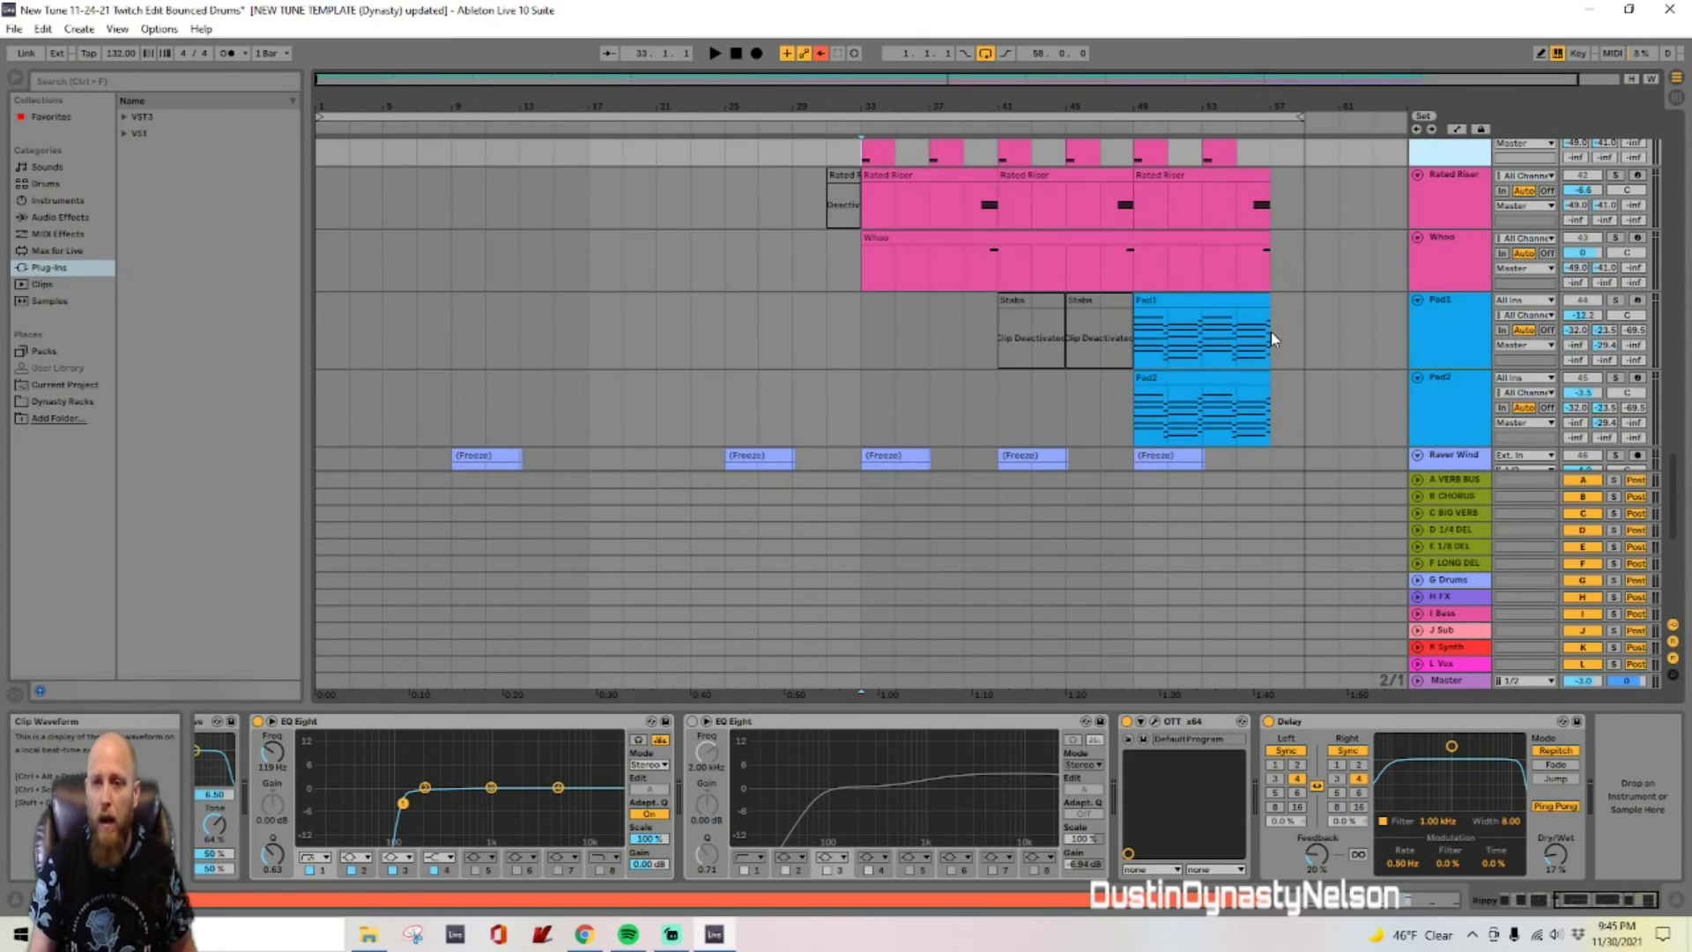
scroll(1272, 341, down, 1)
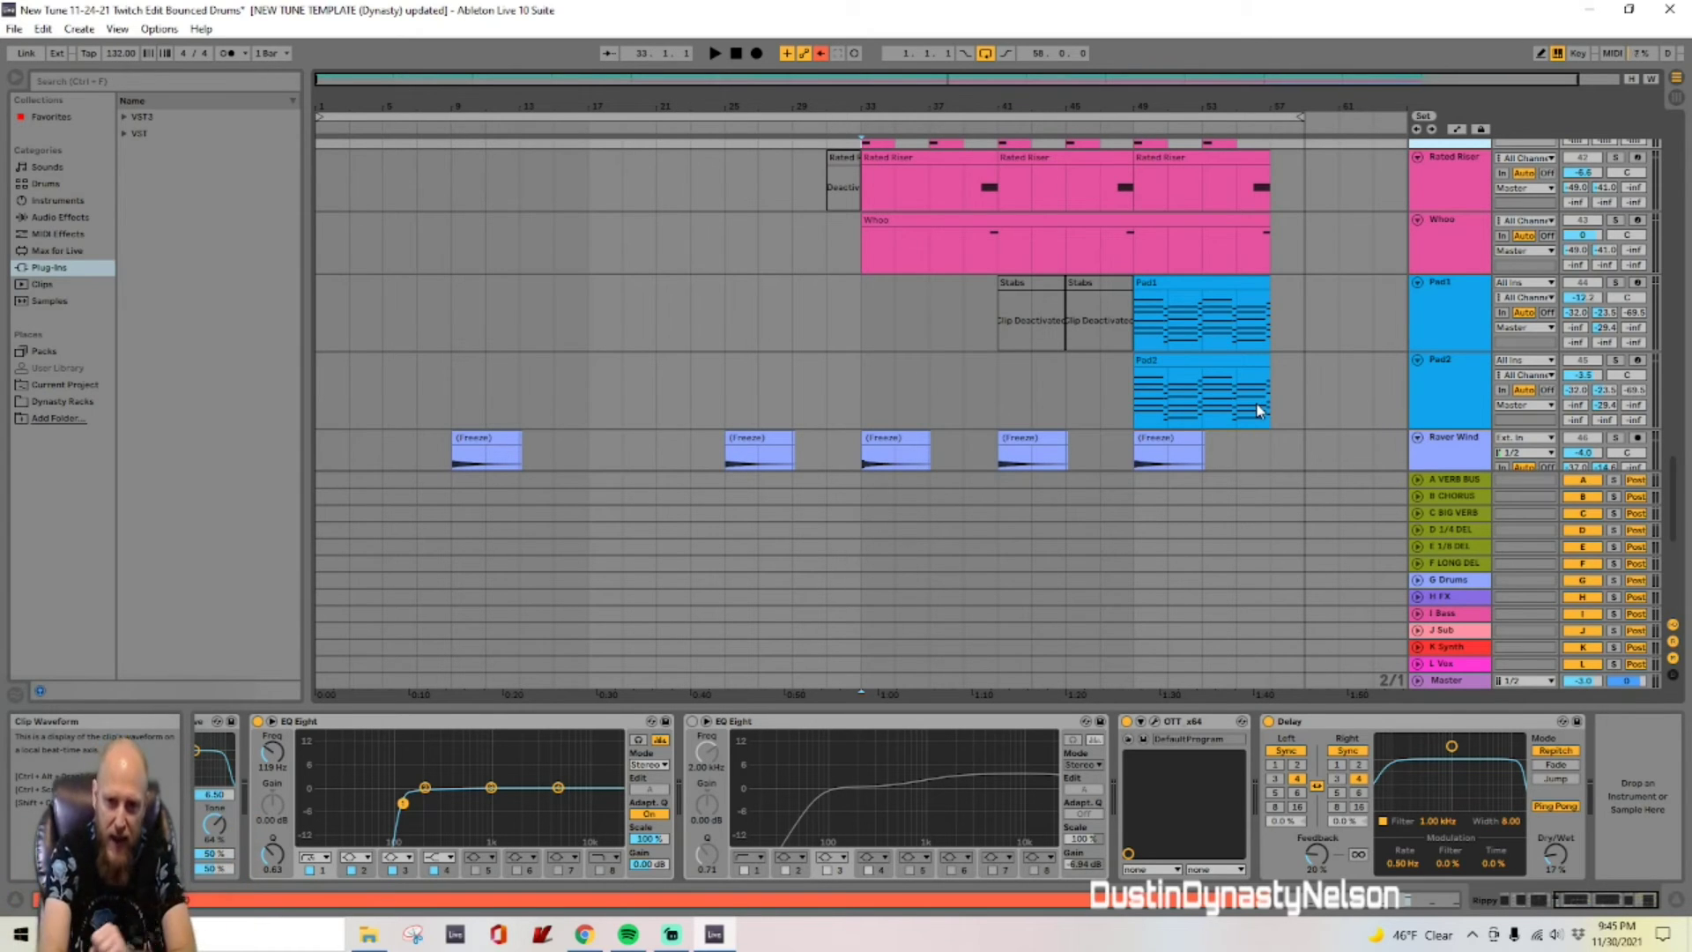
scroll(1259, 410, up, 5)
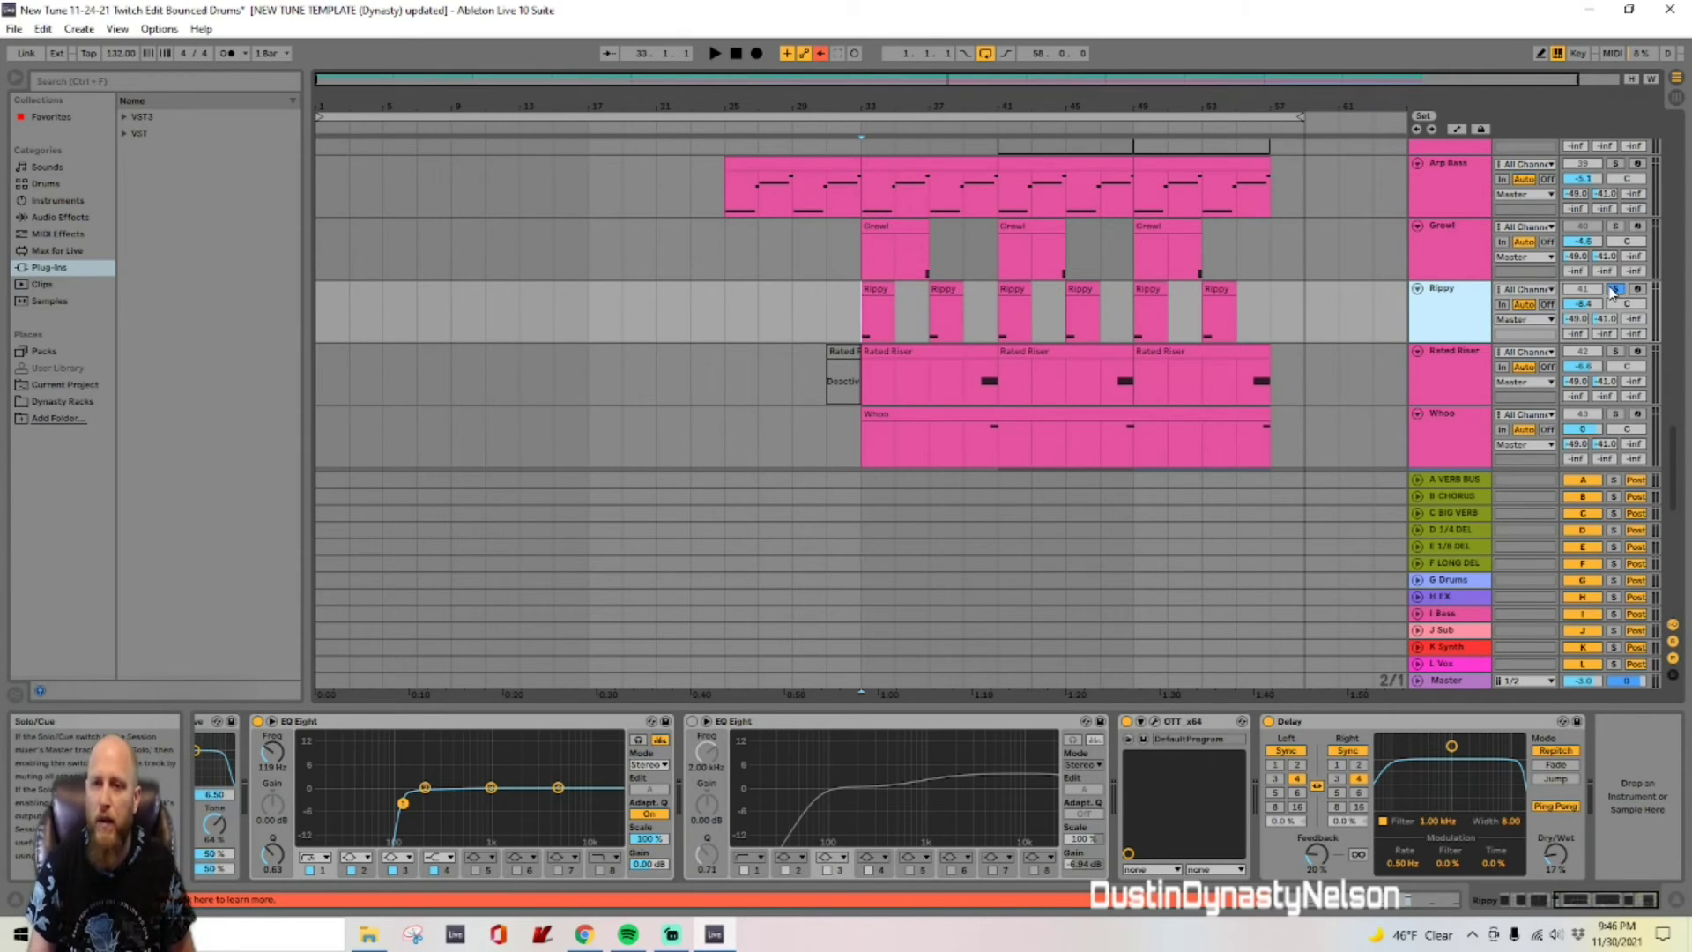
Step: Turn off solo on the Rippy track and select the Rated Riser track below it
click(1613, 289)
click(1612, 291)
click(1463, 324)
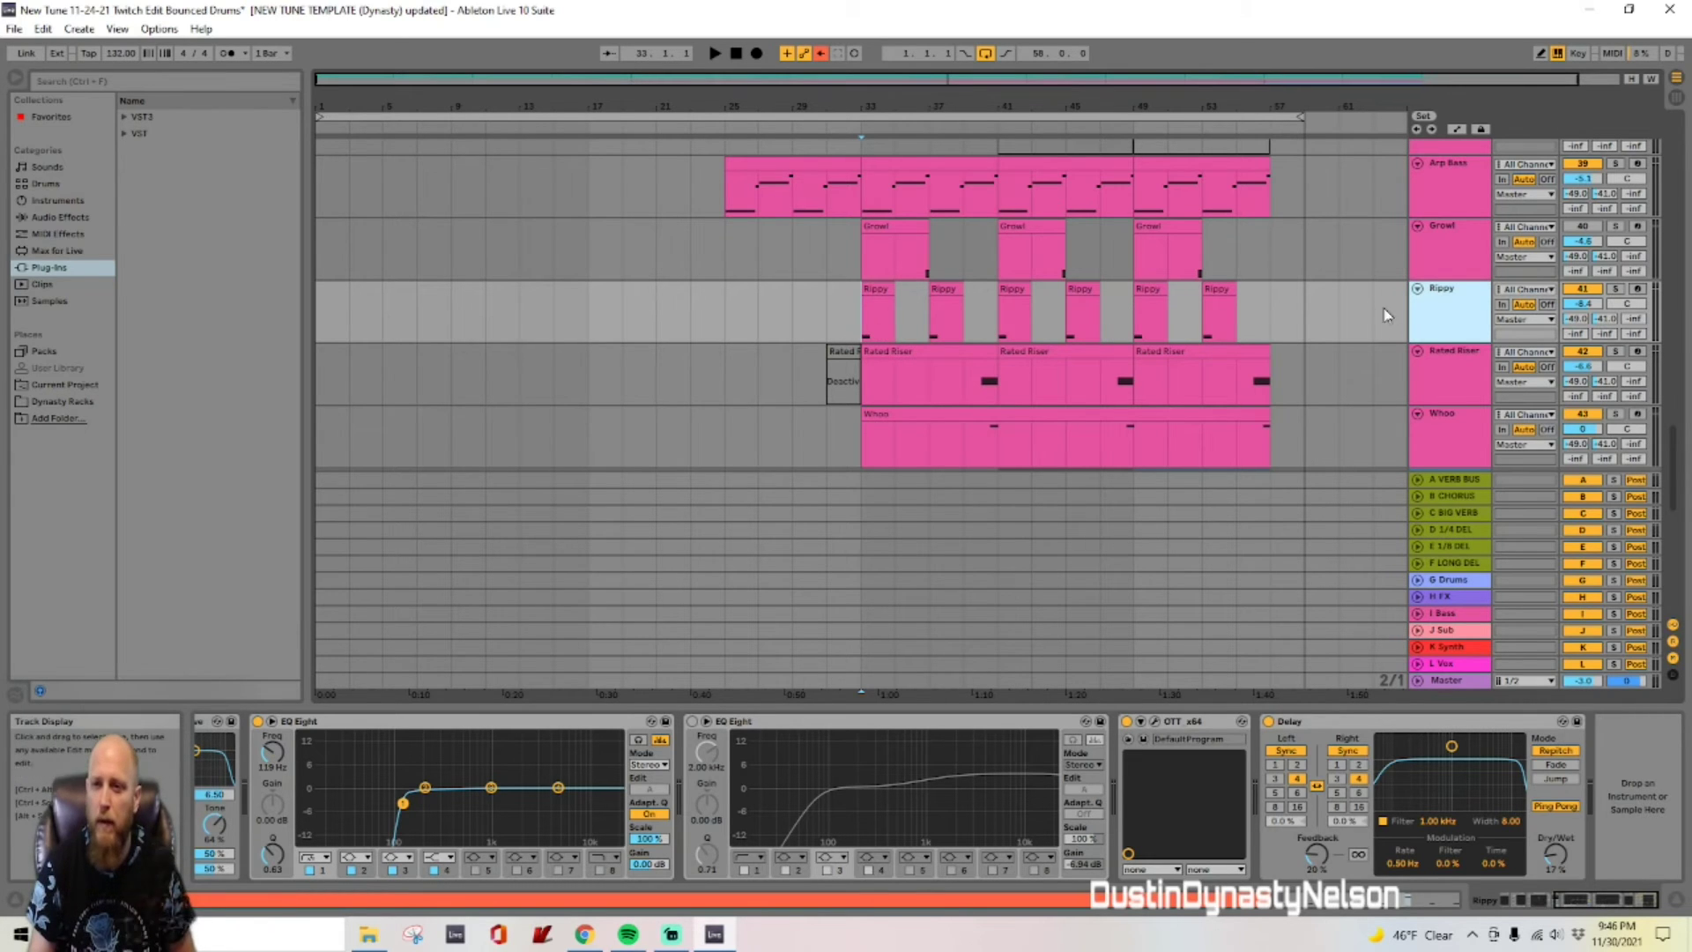
scroll(839, 321, down, 1)
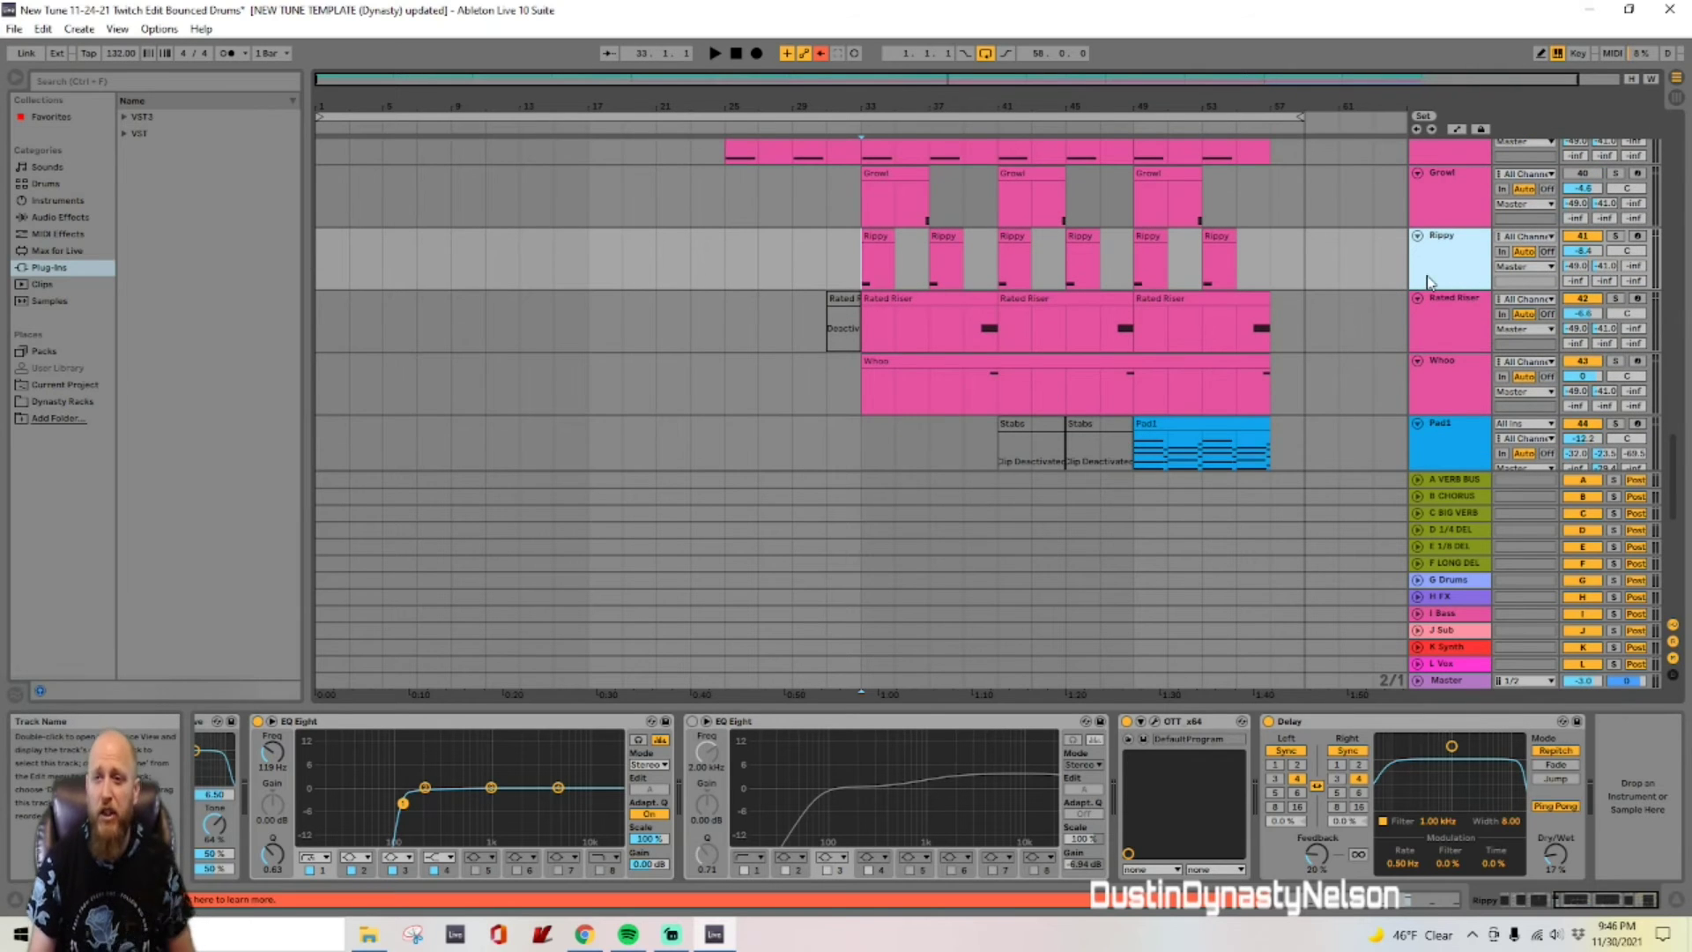
scroll(1434, 282, down, 1)
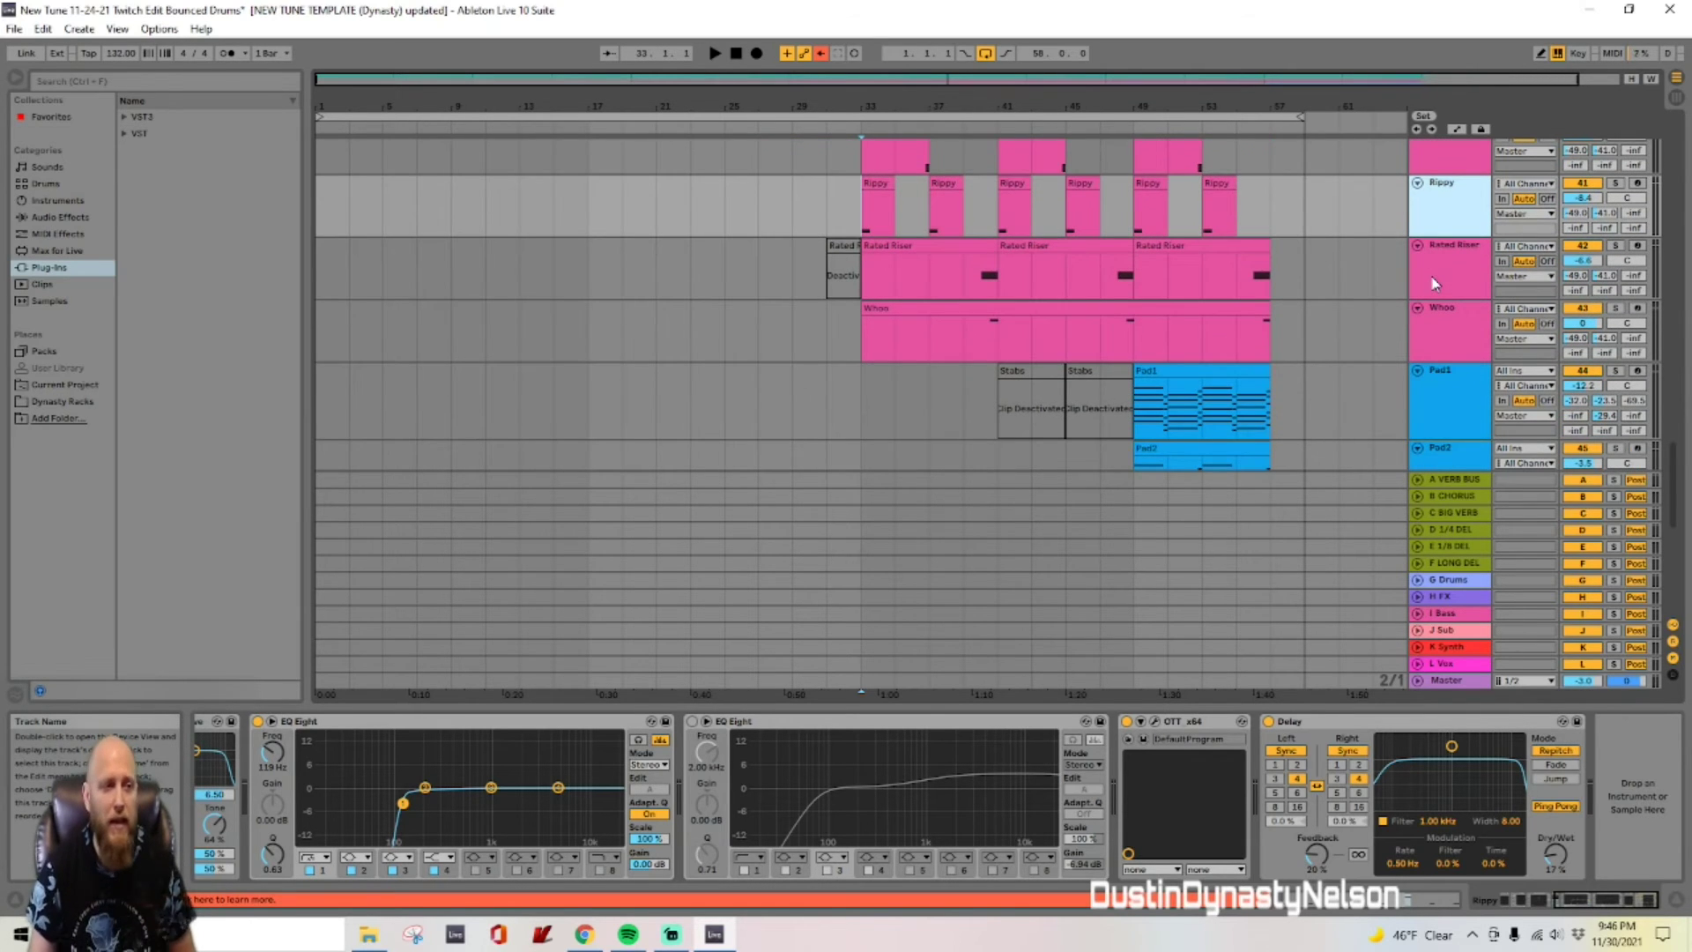
scroll(1434, 282, down, 1)
scroll(1451, 225, up, 1)
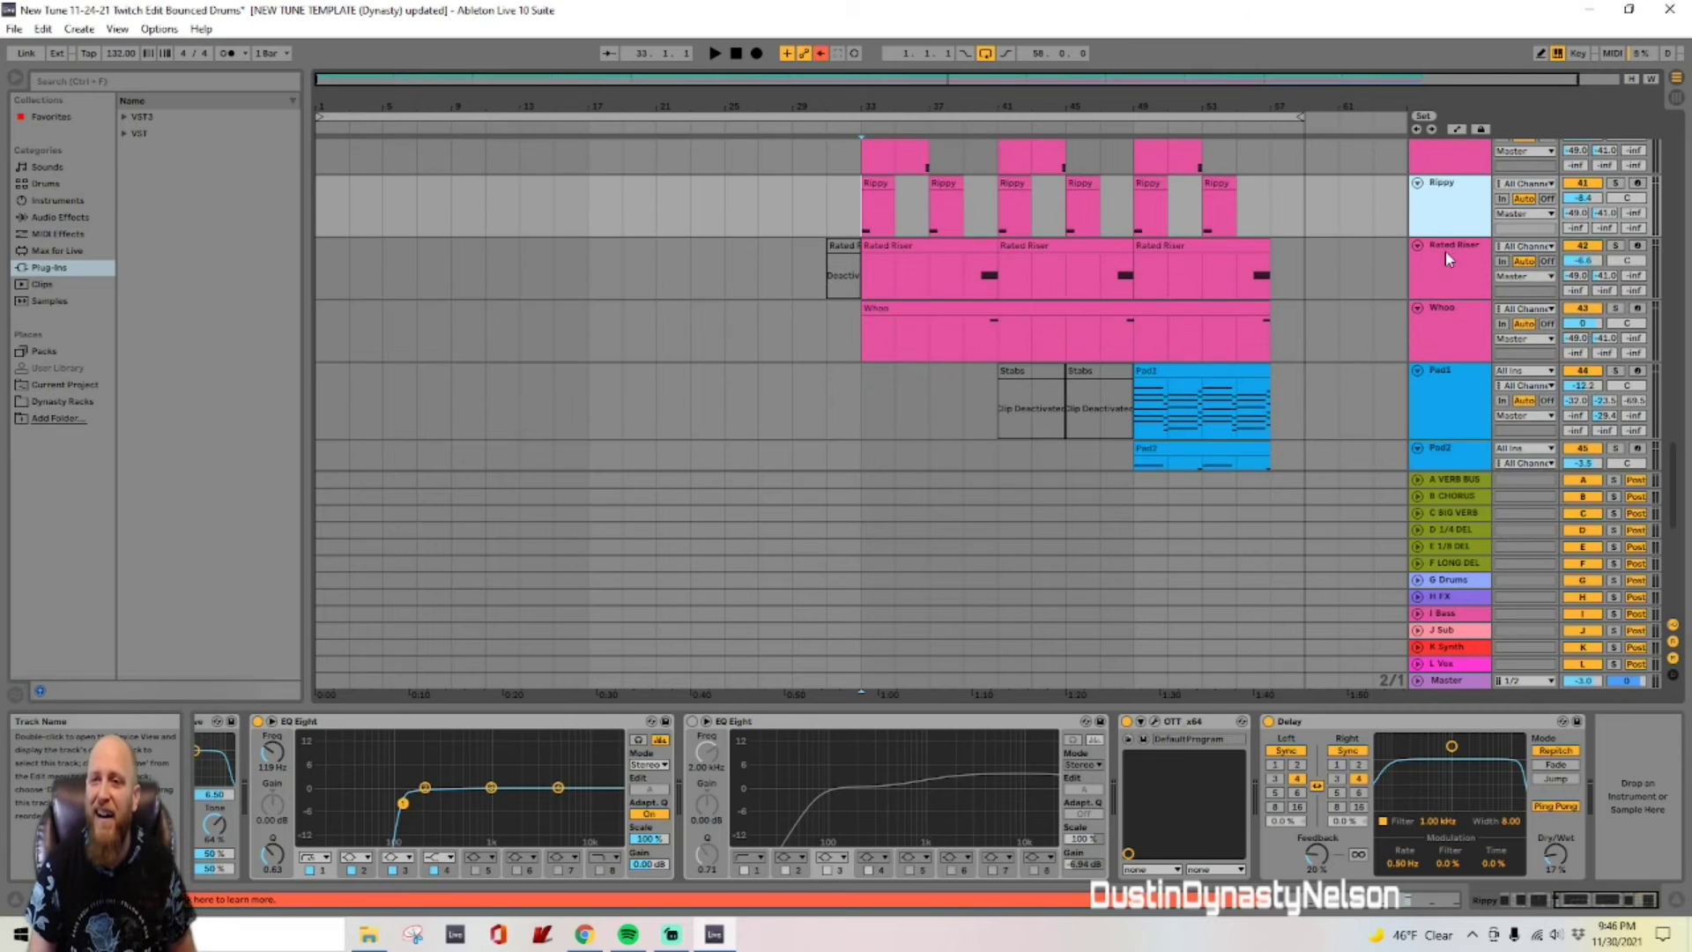
click(1446, 256)
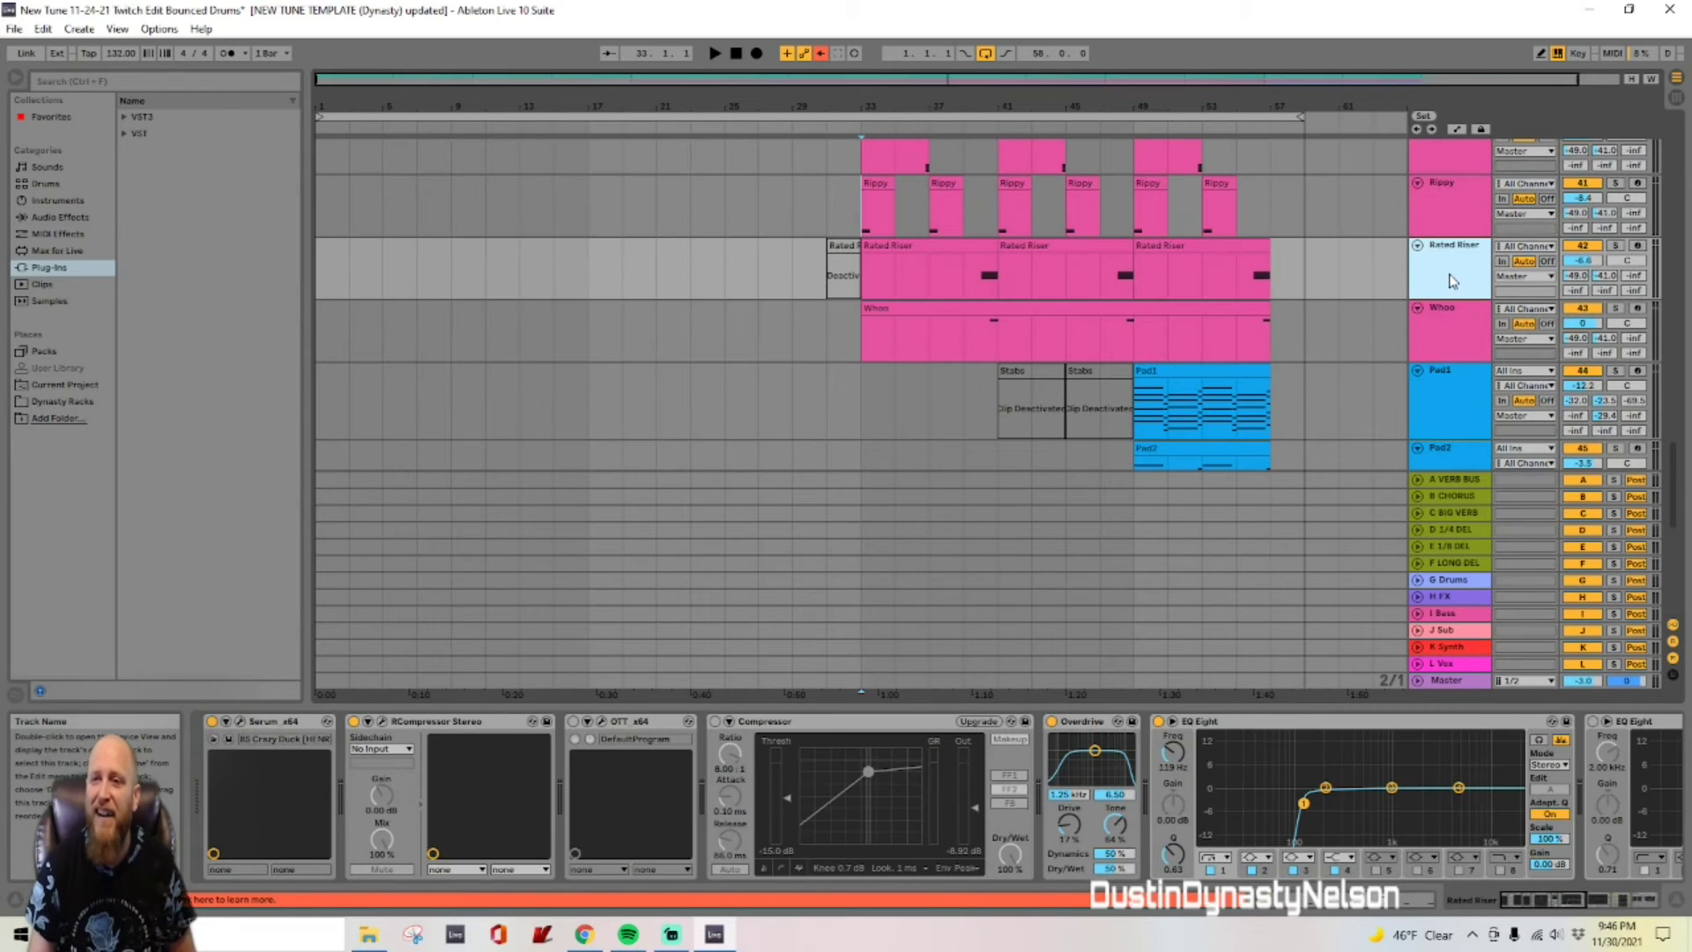
Step: Solo the Rated Riser track and play it from bar 39
click(961, 282)
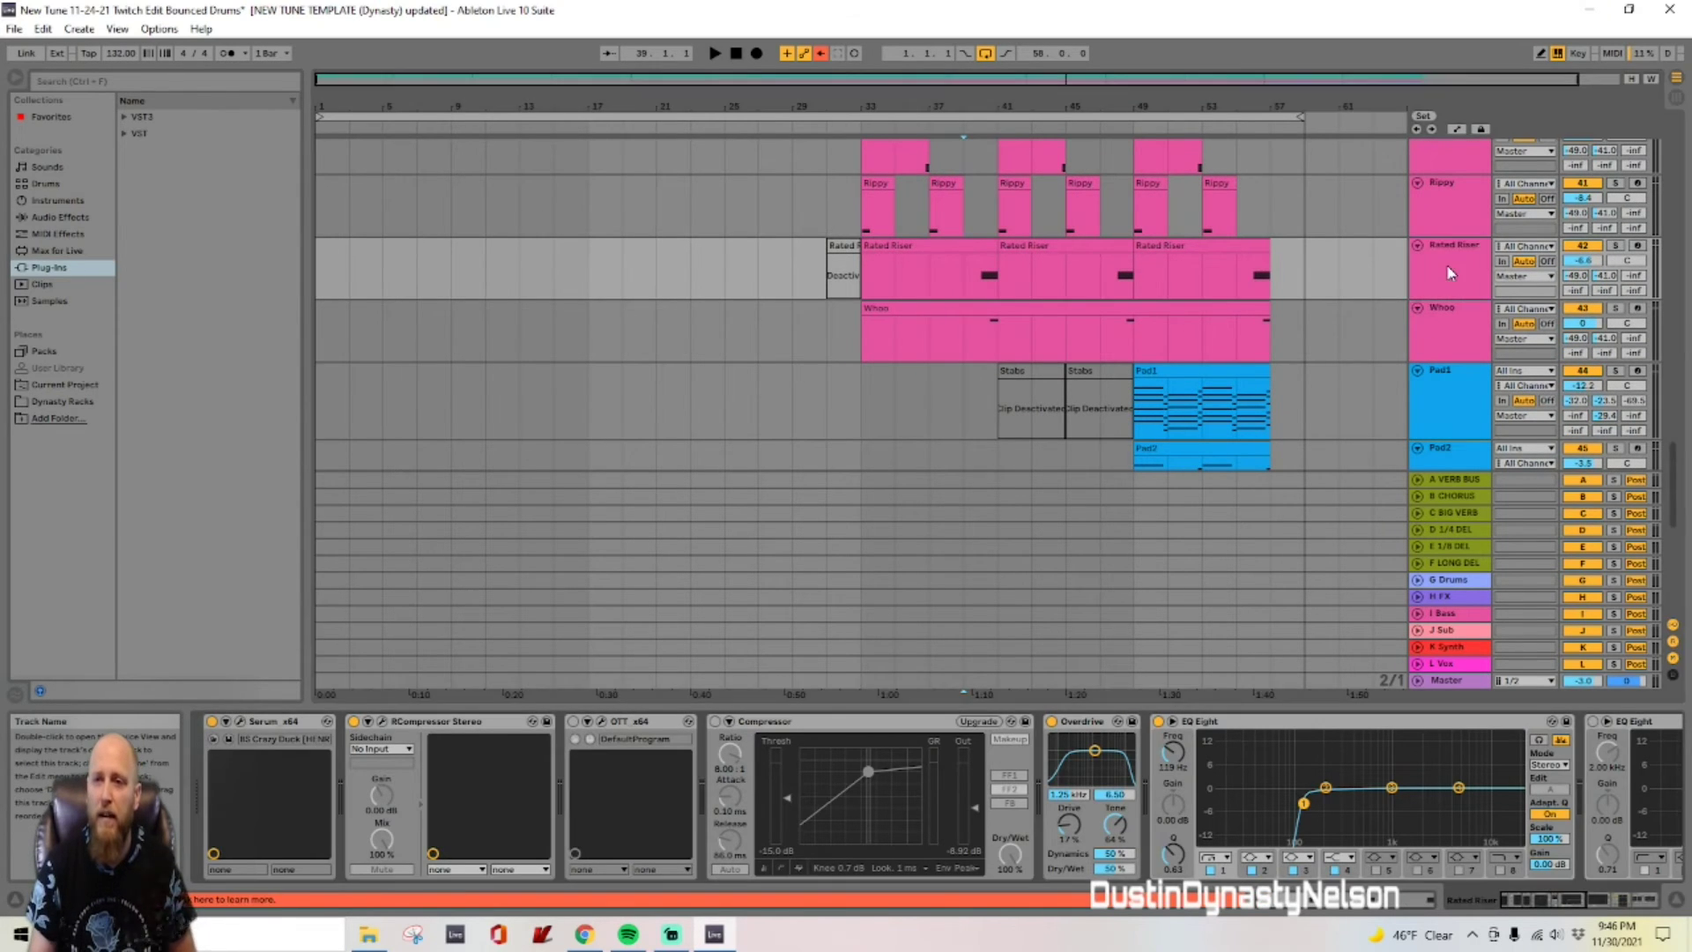
click(1615, 247)
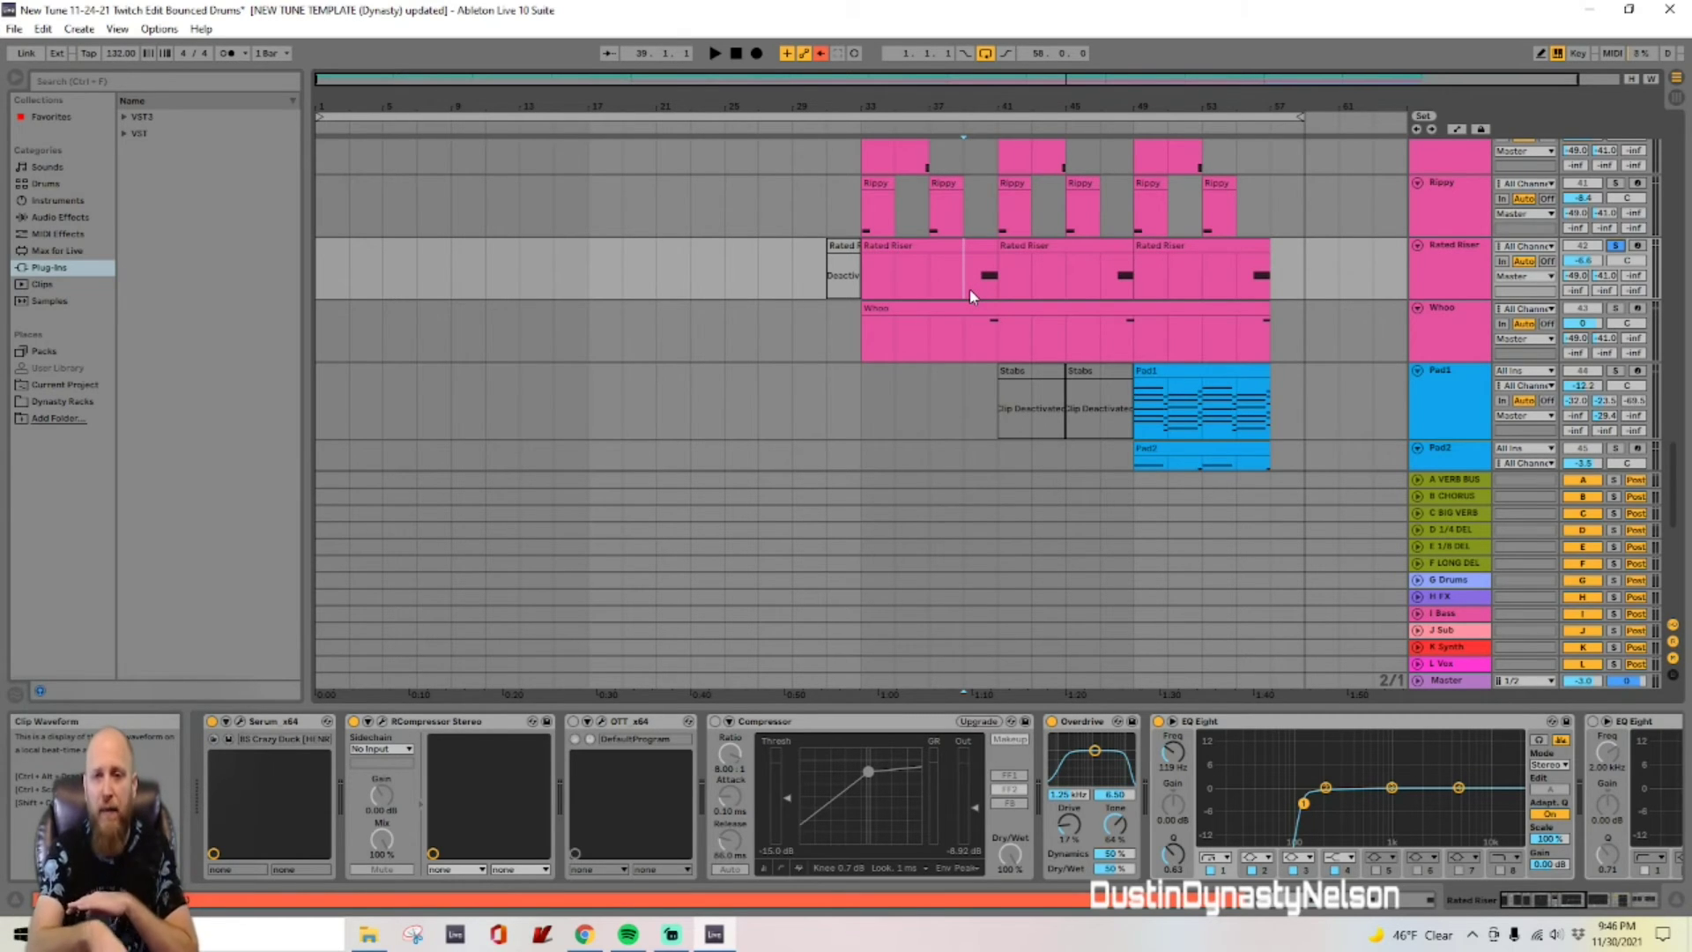
key(space)
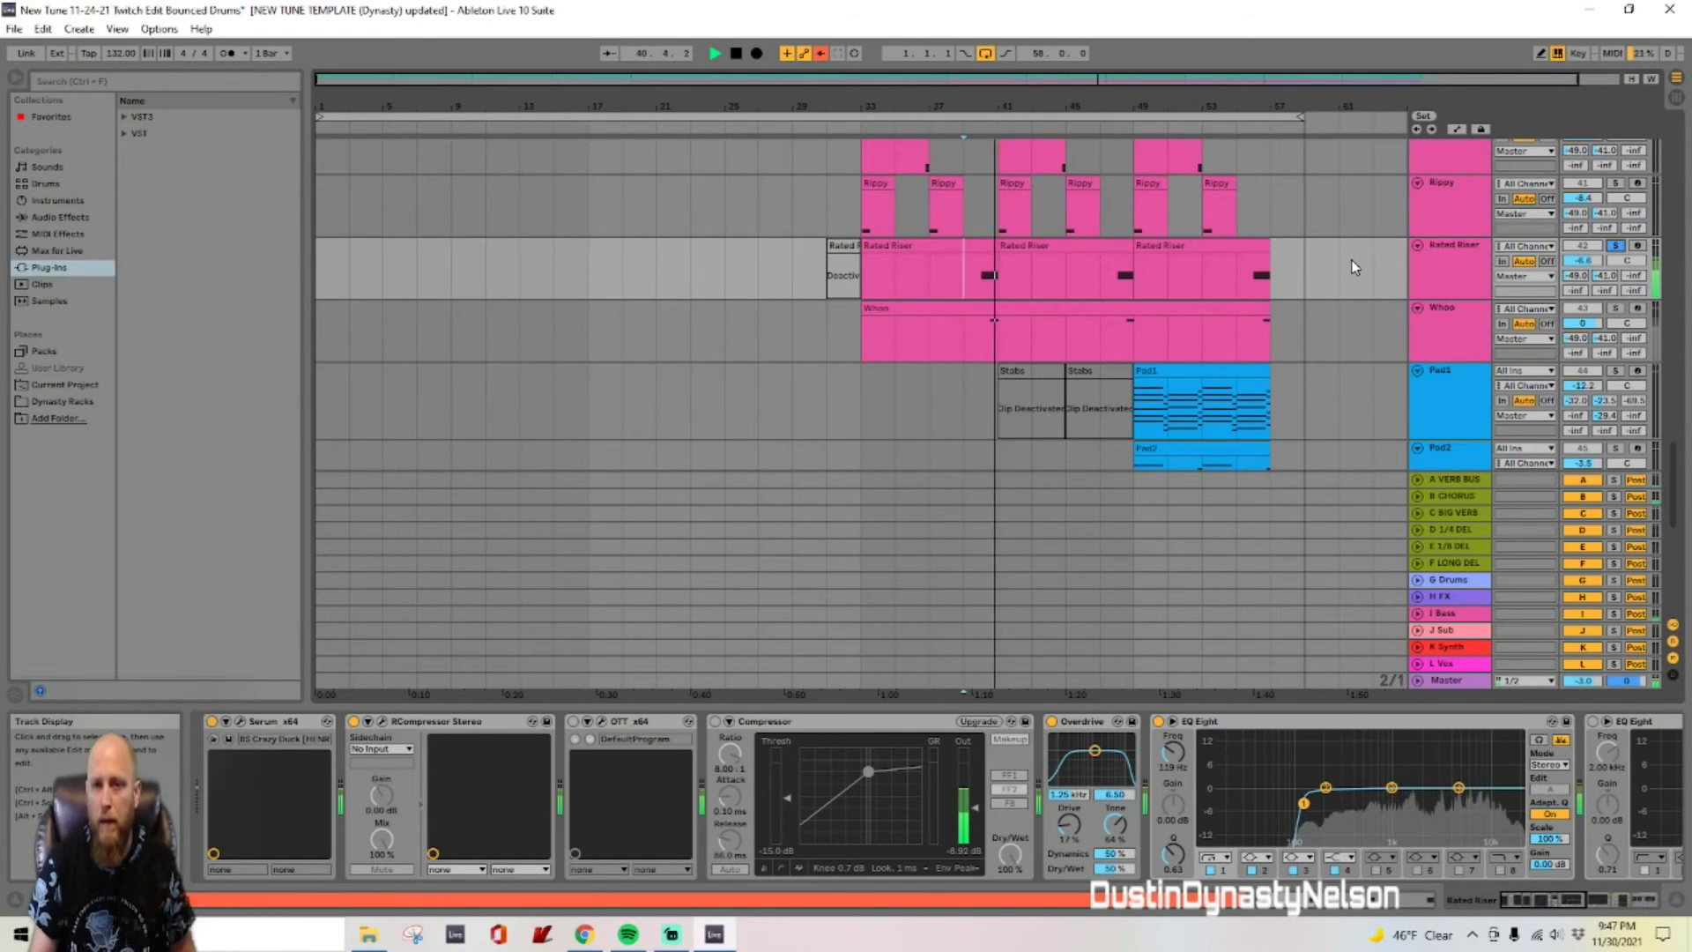
key(space)
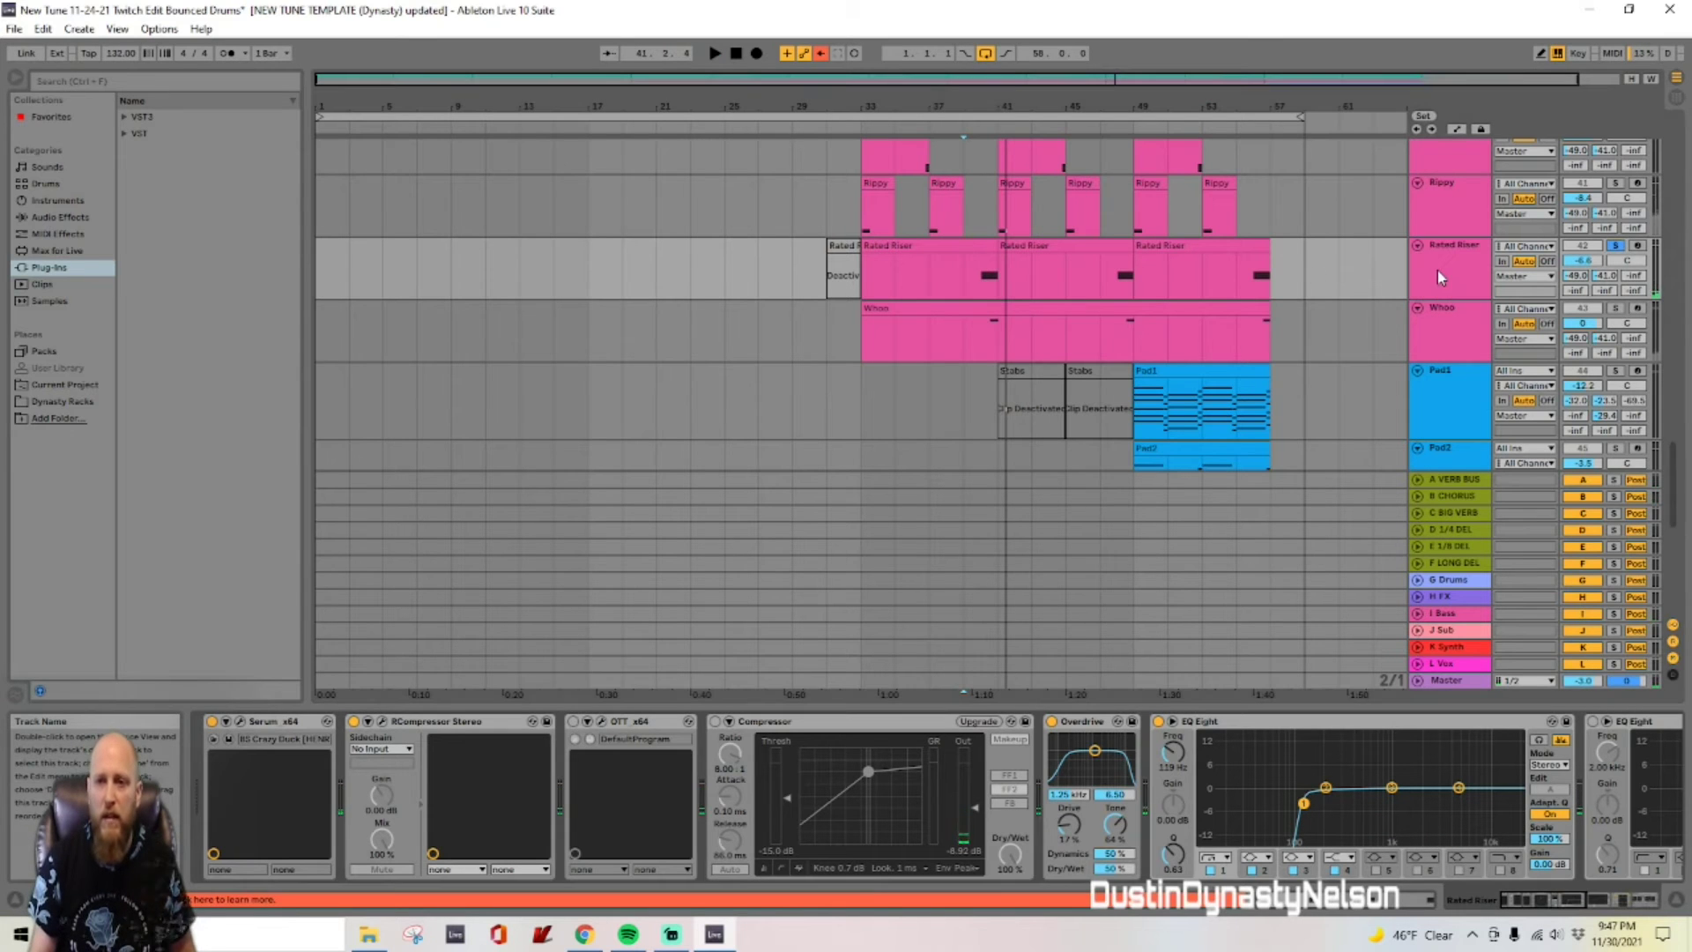
Step: Examine the BS Crazy Duck patch in Serum on Rated Riser, ending with the plugin window closed
click(241, 722)
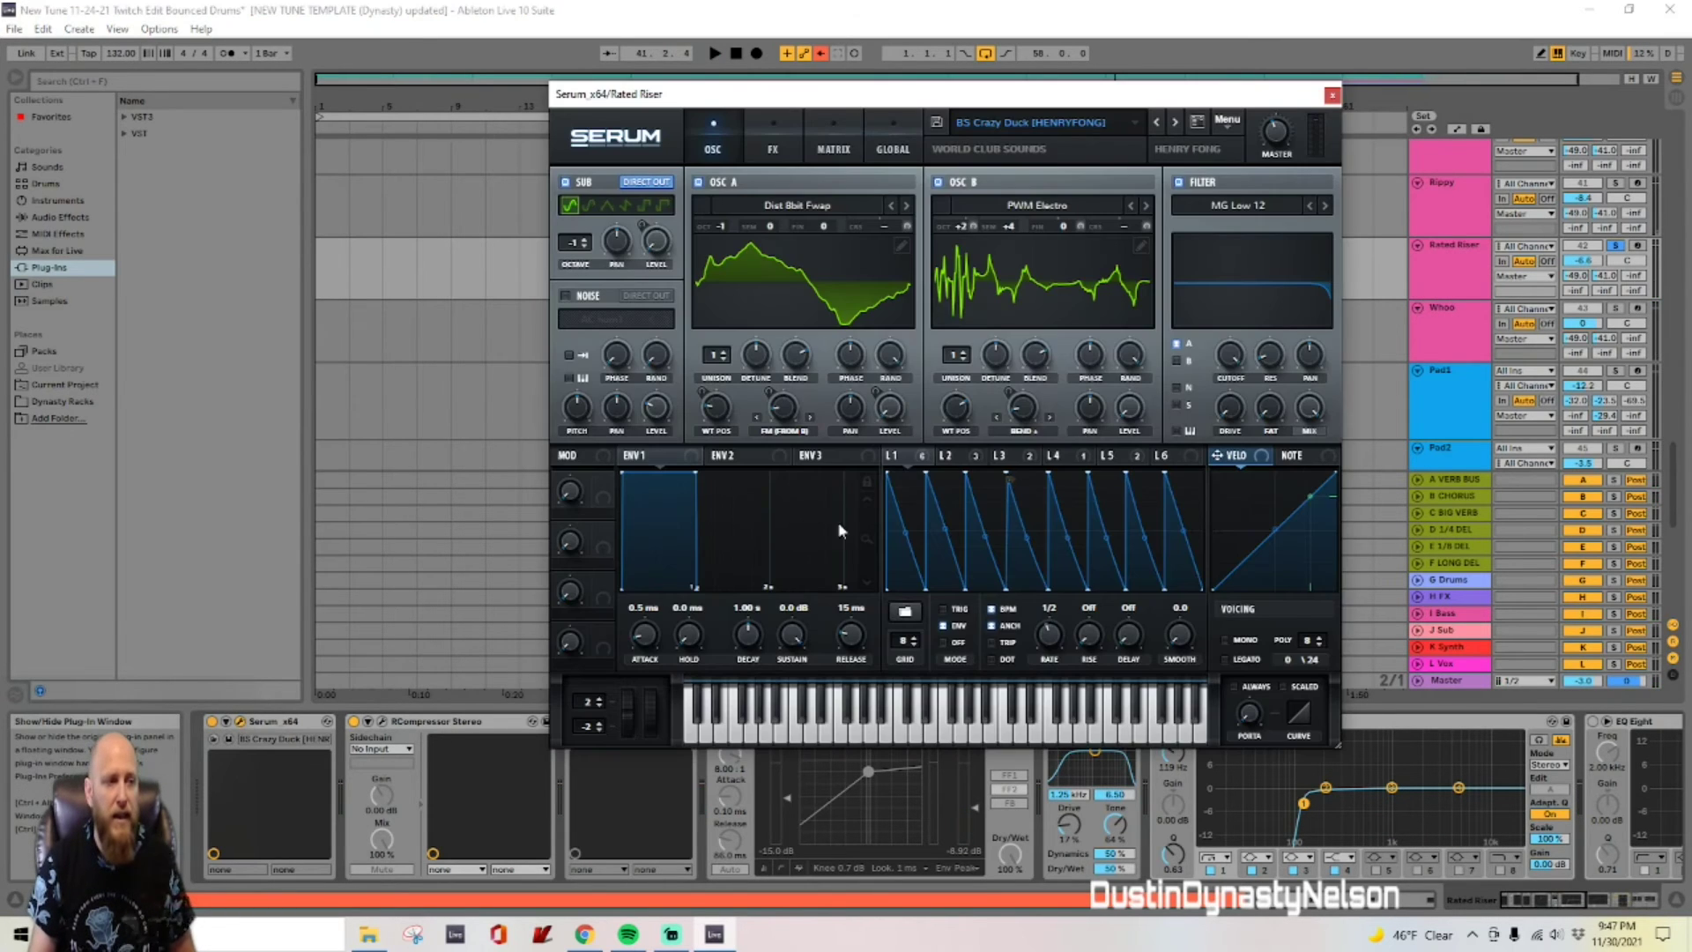
drag(1114, 99, 1097, 101)
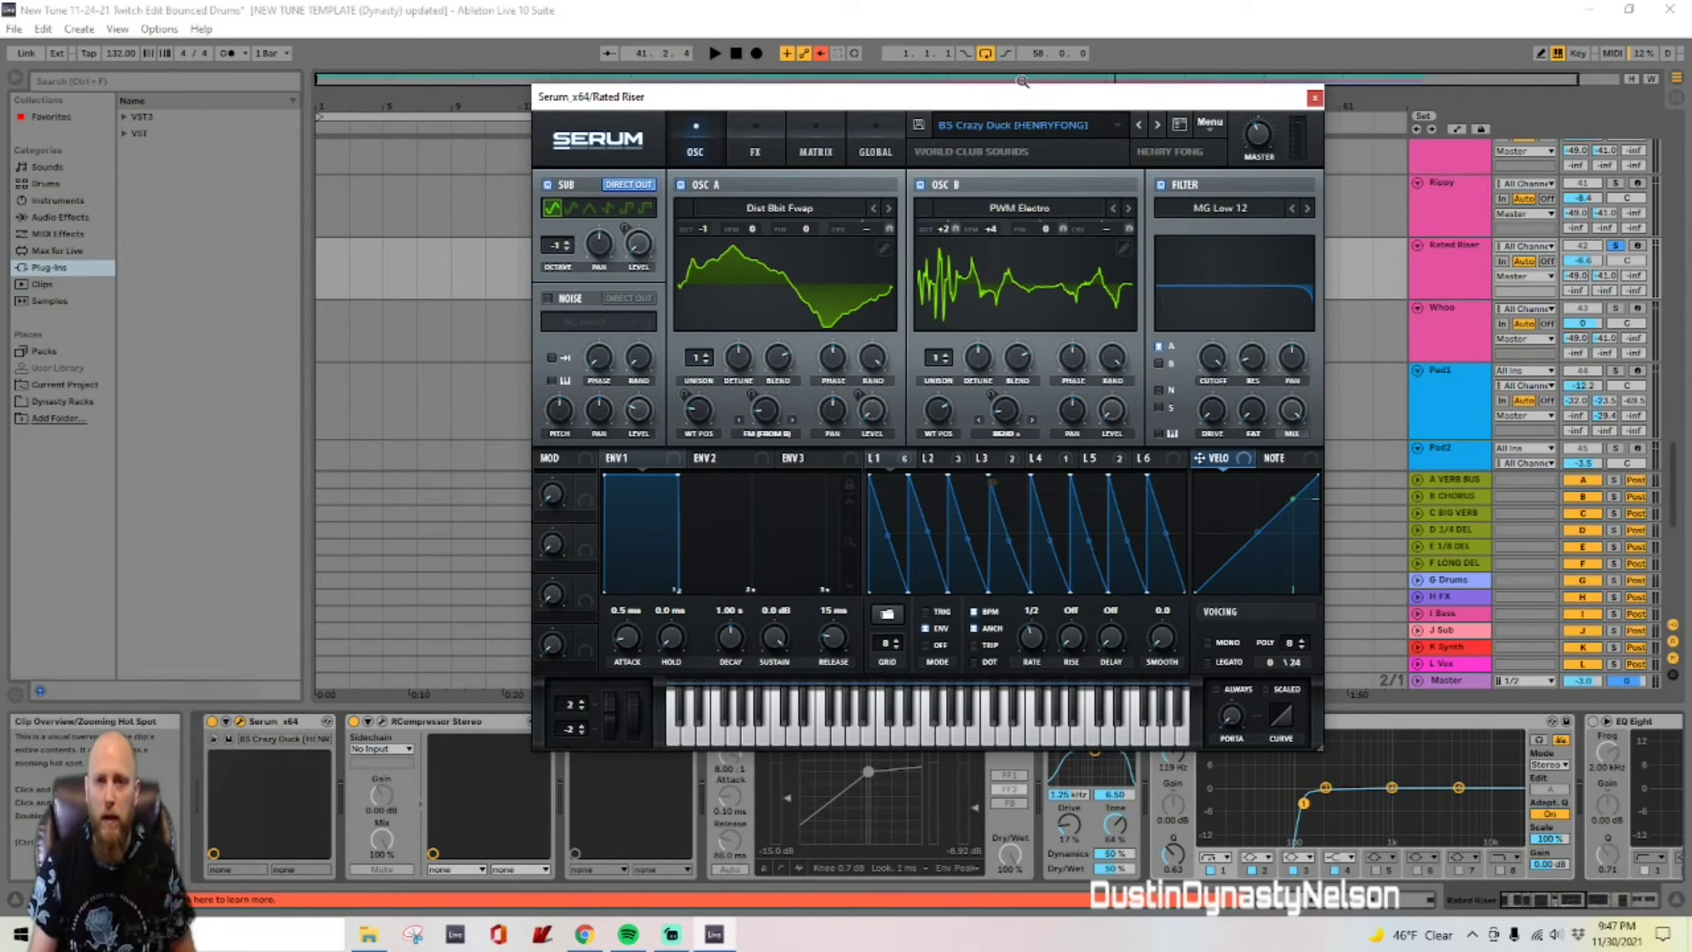
drag(1023, 99, 944, 100)
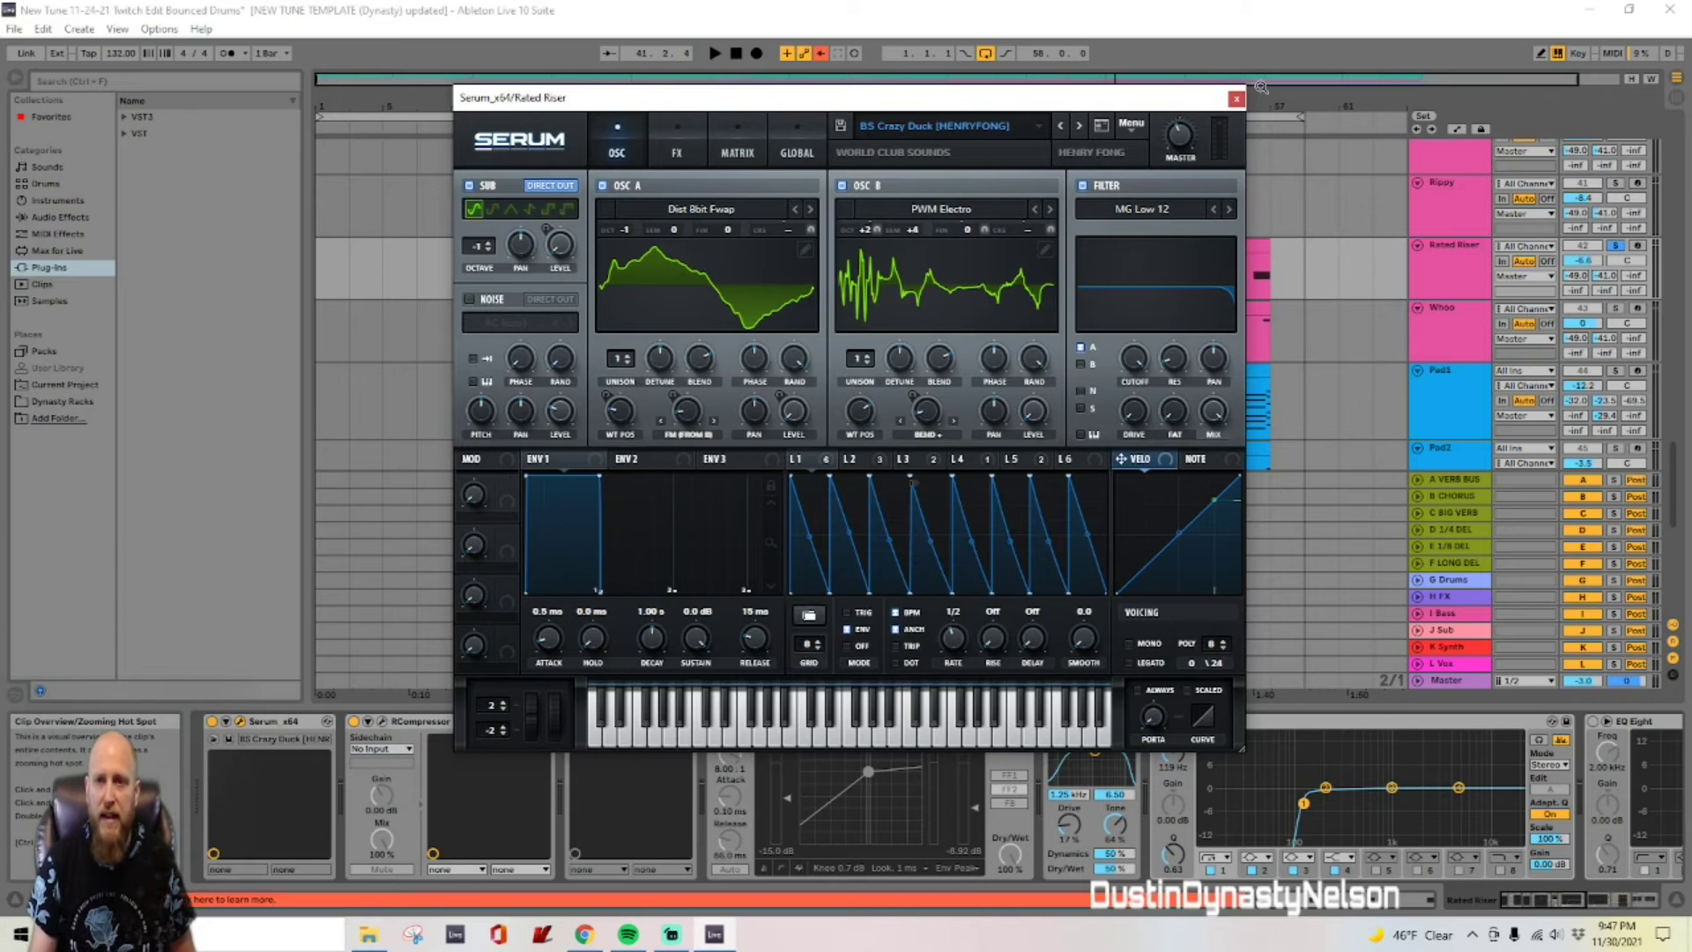
click(1237, 98)
Step: Duplicate the Rated Riser track and move the solo from the original to the copy
click(1445, 277)
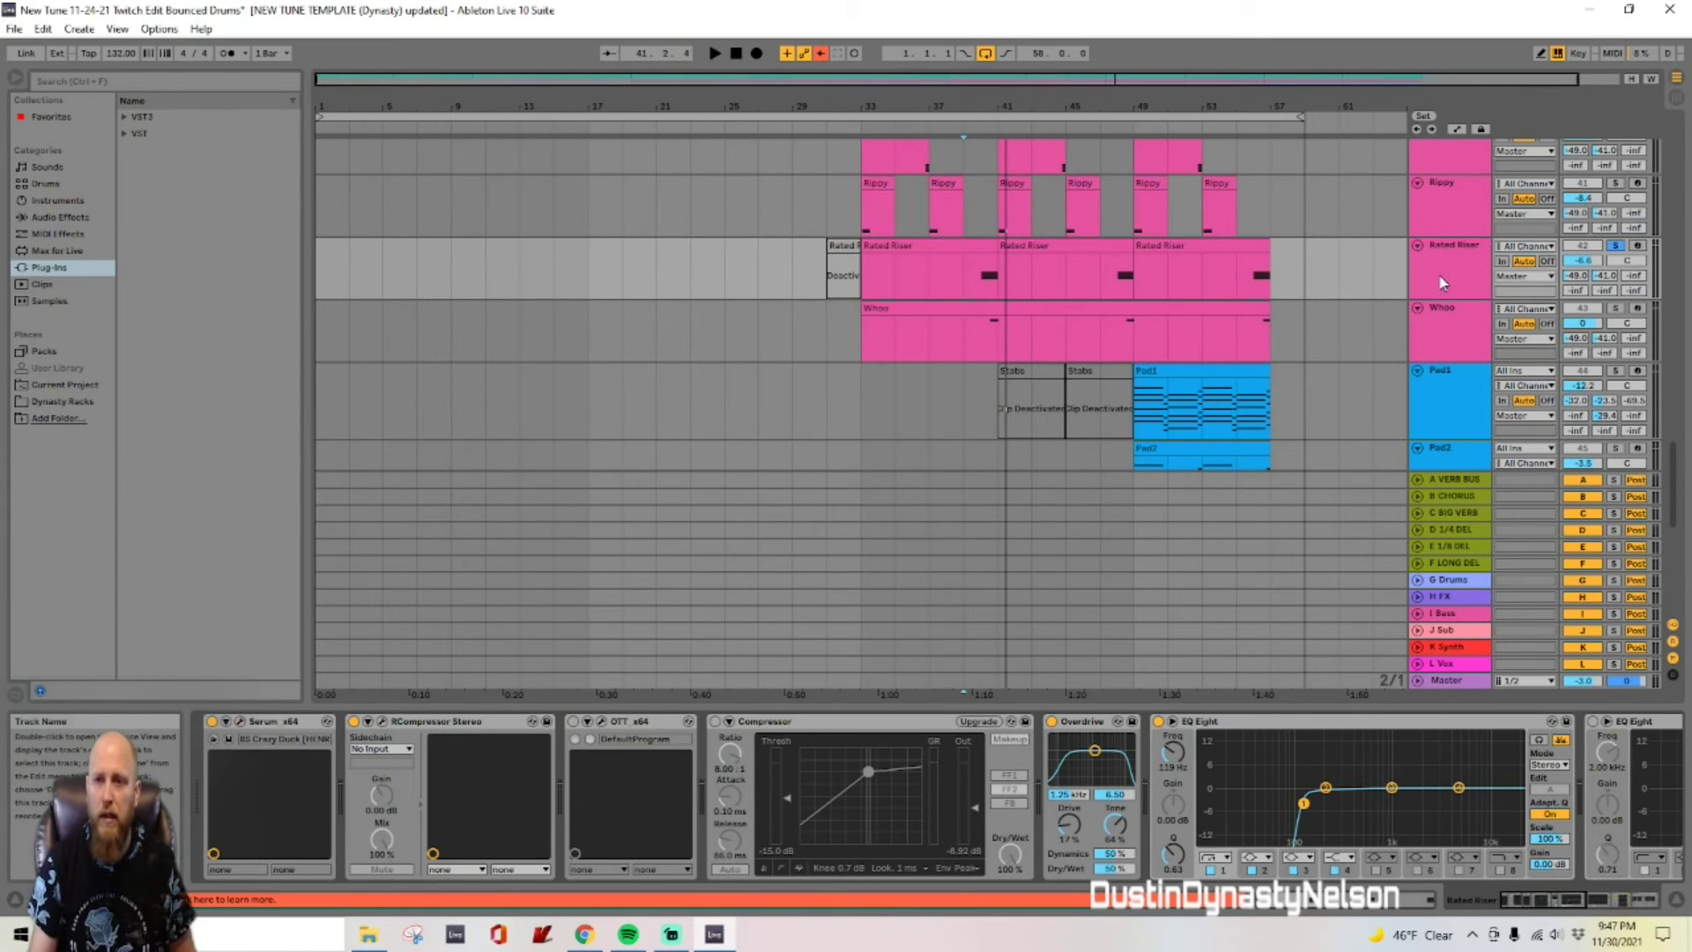
right_click(1446, 277)
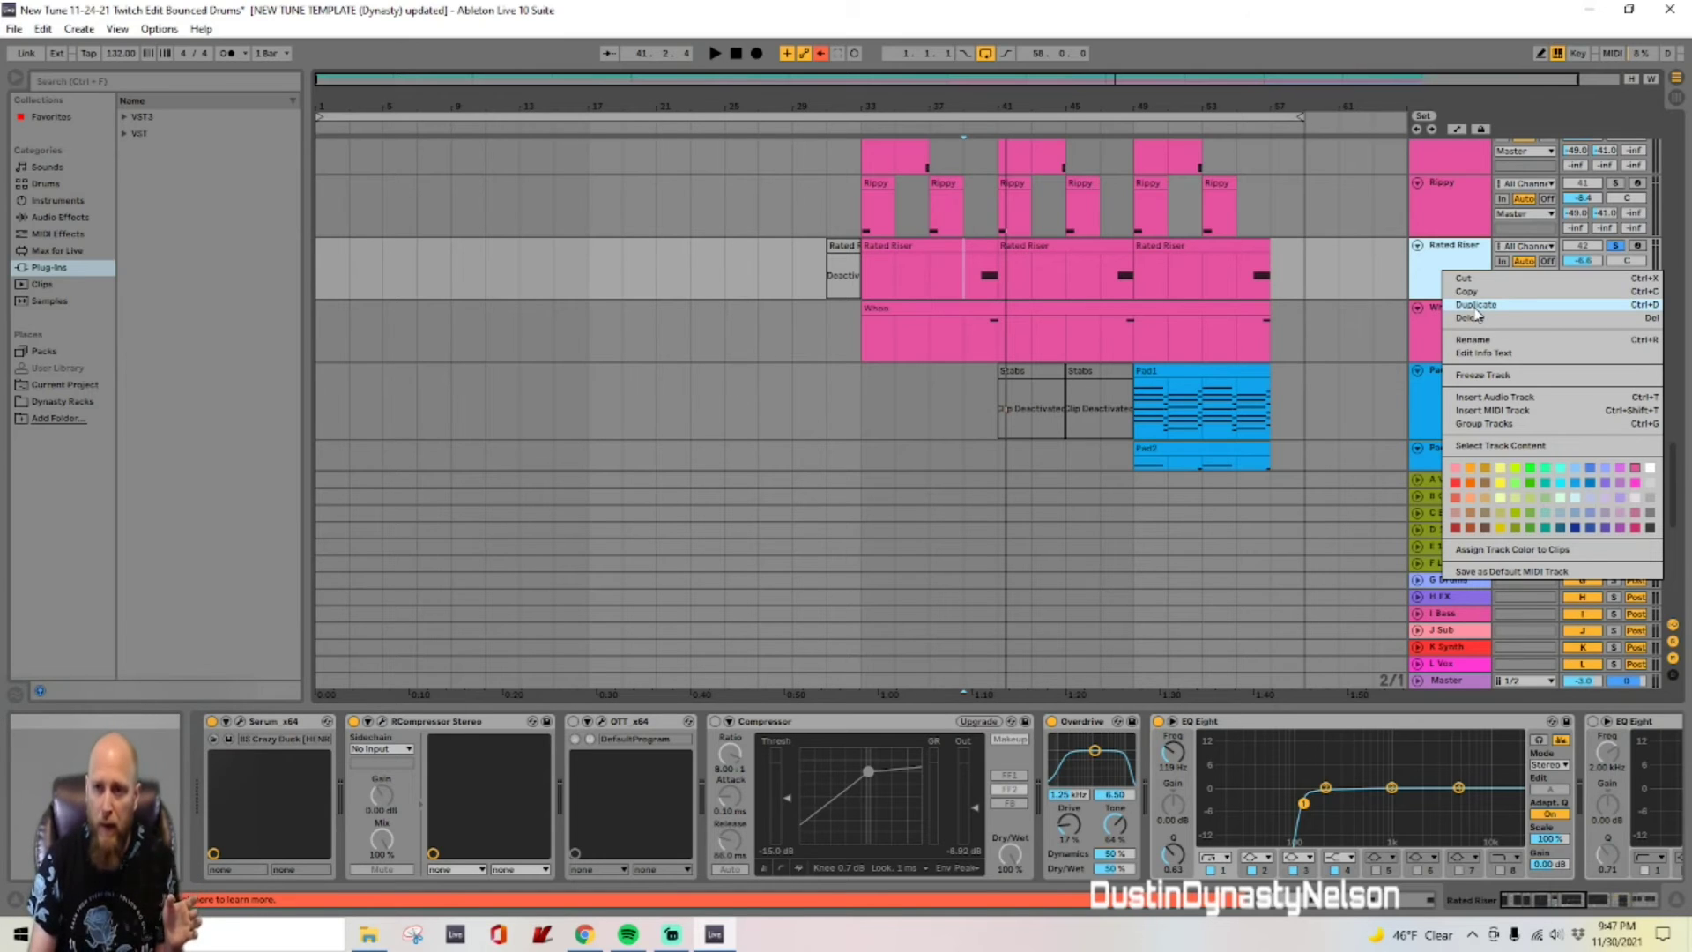
click(1478, 307)
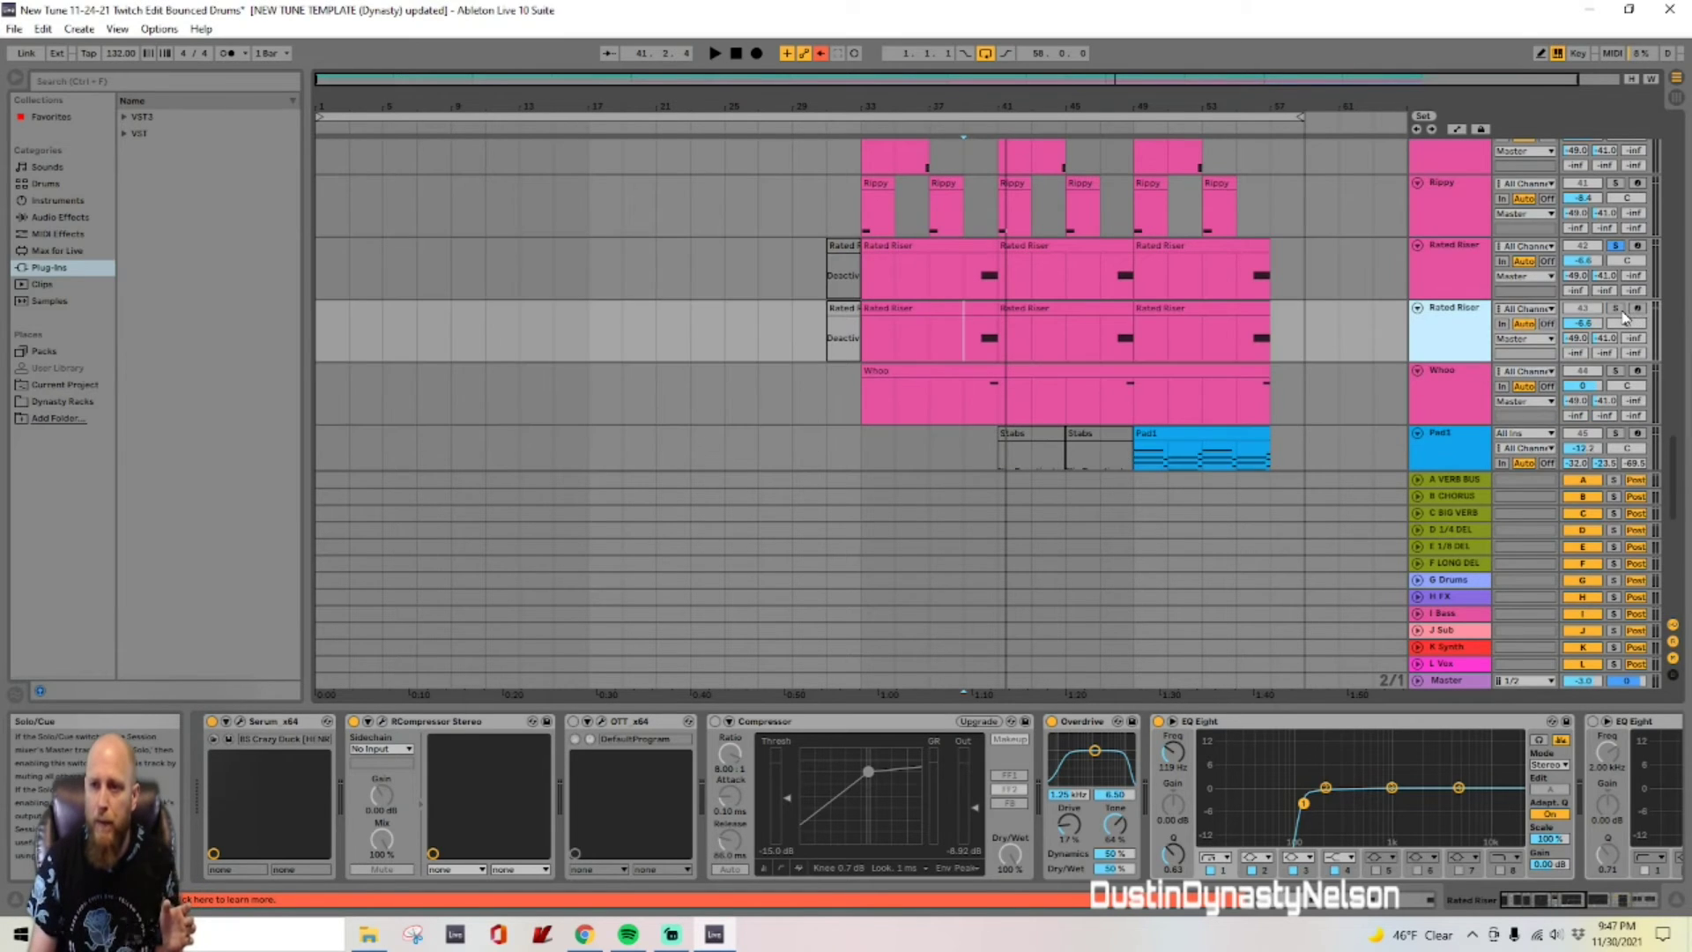
click(1615, 246)
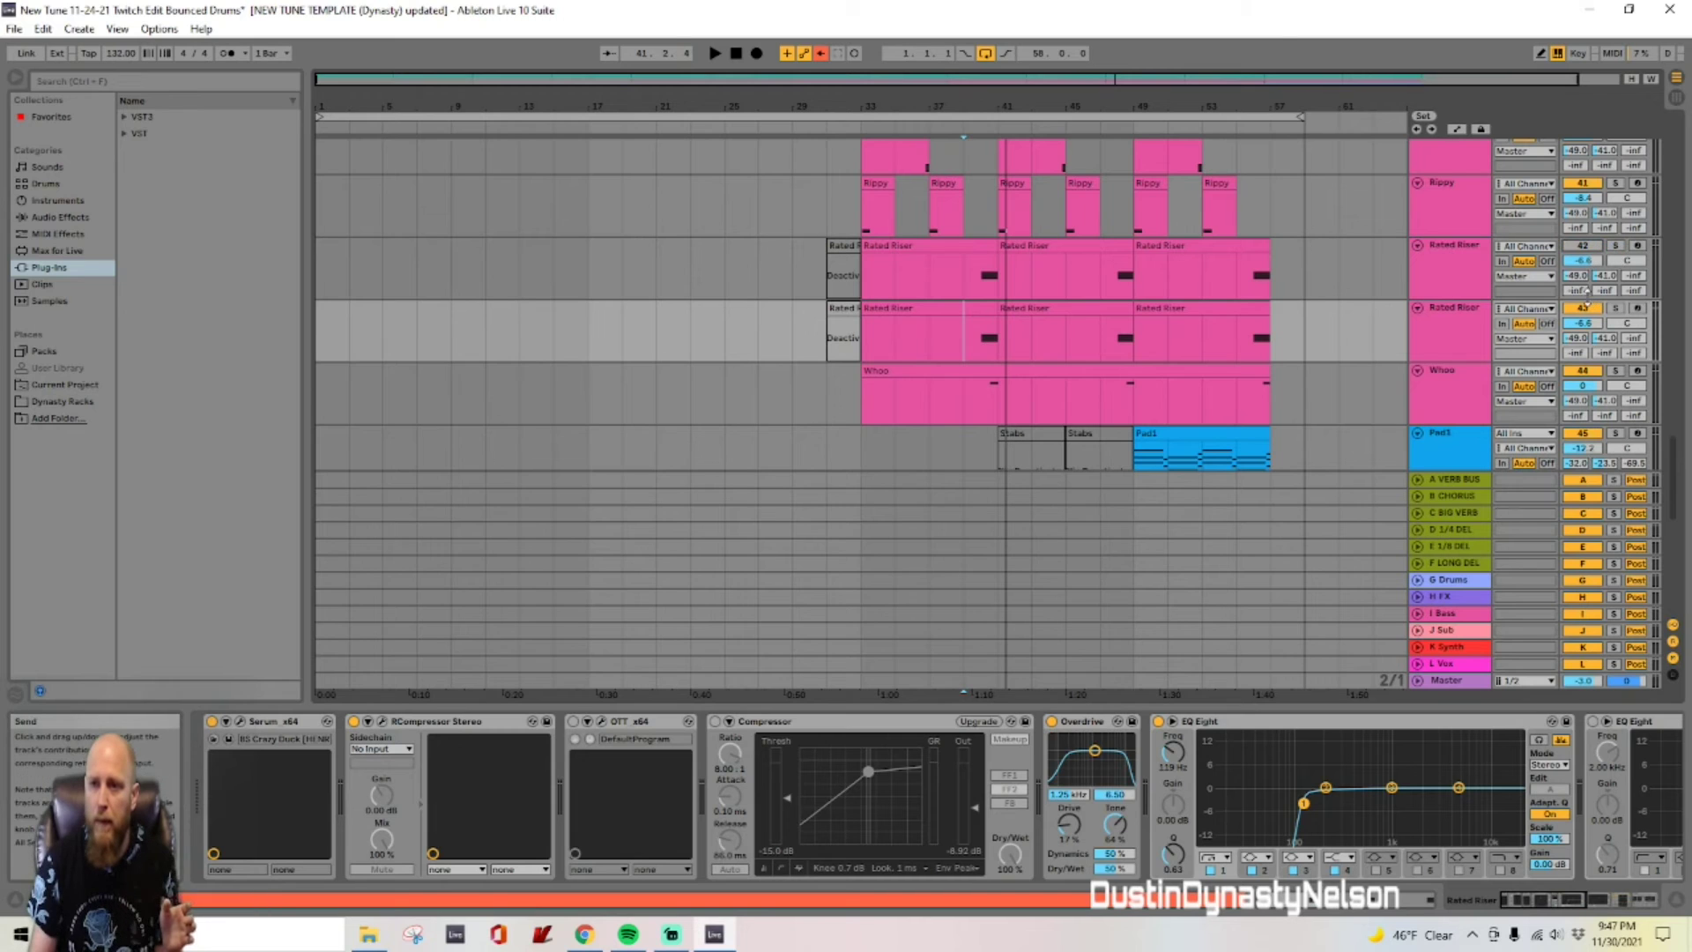
click(1616, 308)
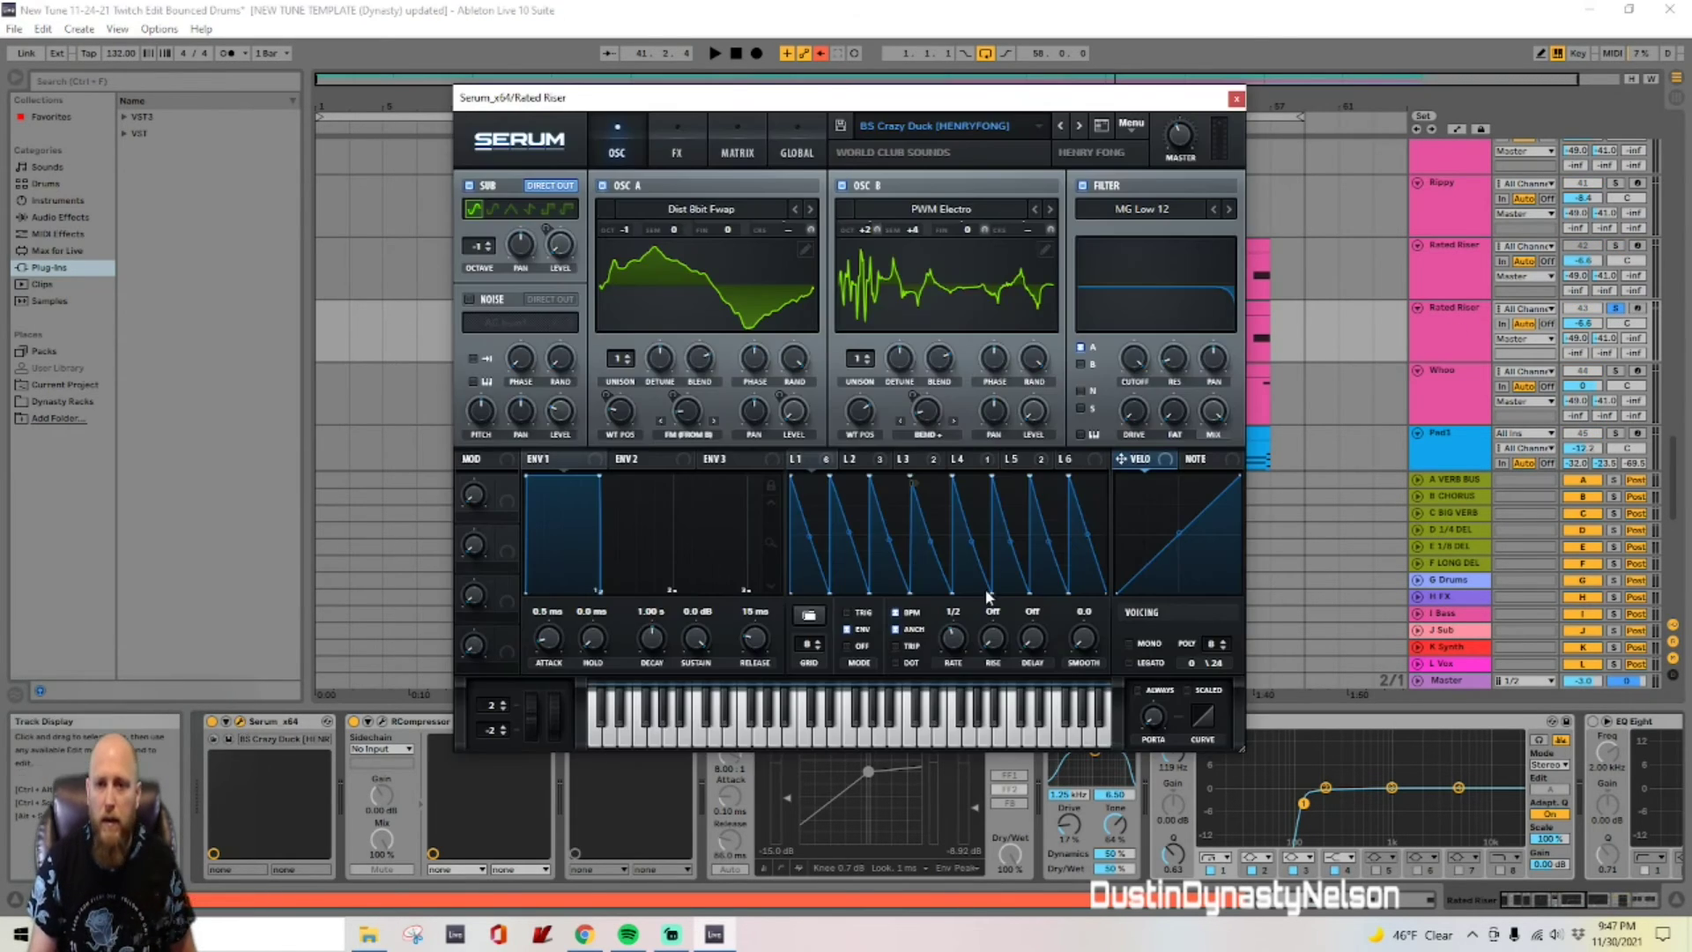
Step: Bypass all destinations of LFO 5 in Serum on the duplicated Rated Riser track
click(1013, 459)
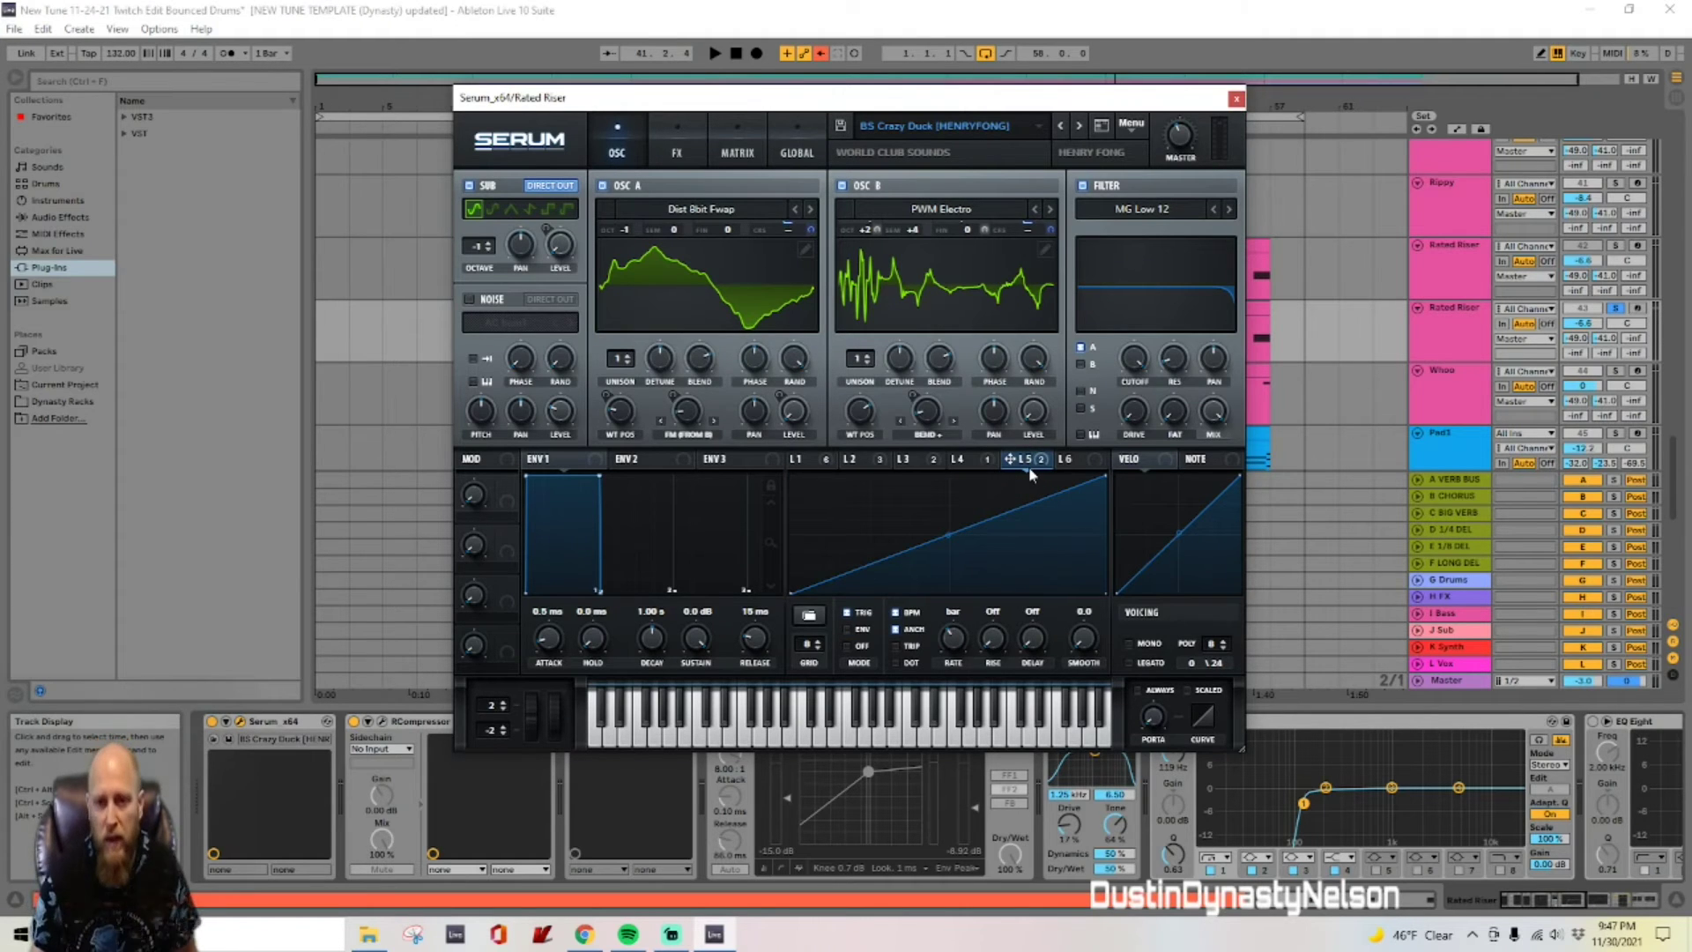
mouse_move(1037, 461)
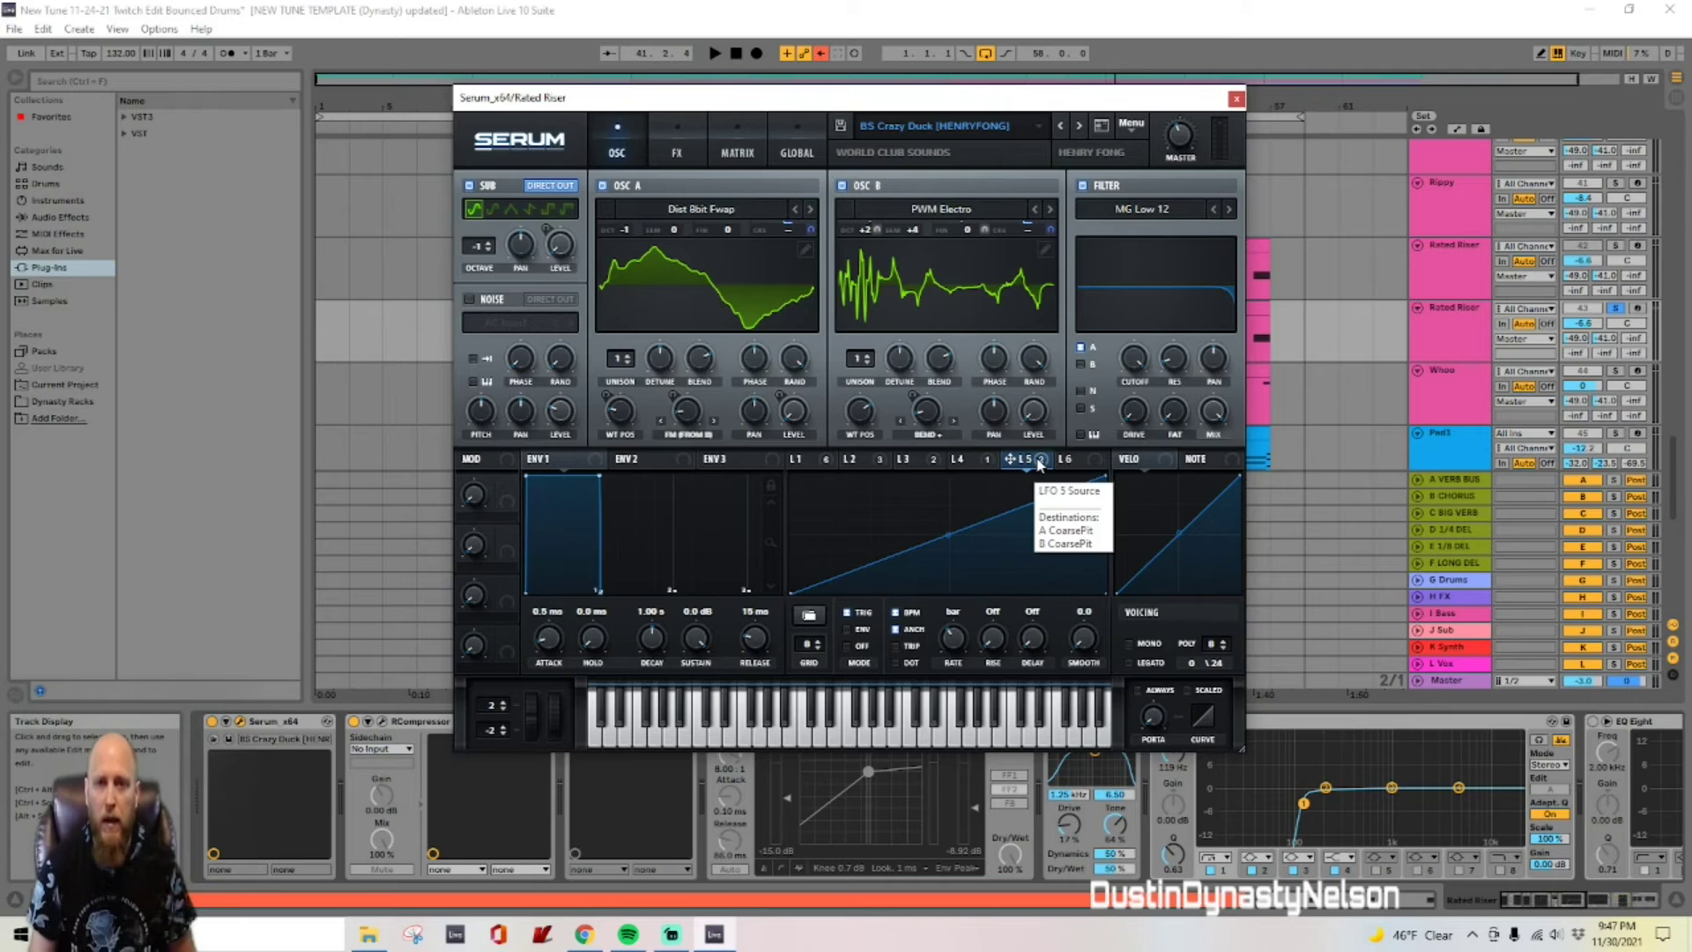
right_click(1043, 462)
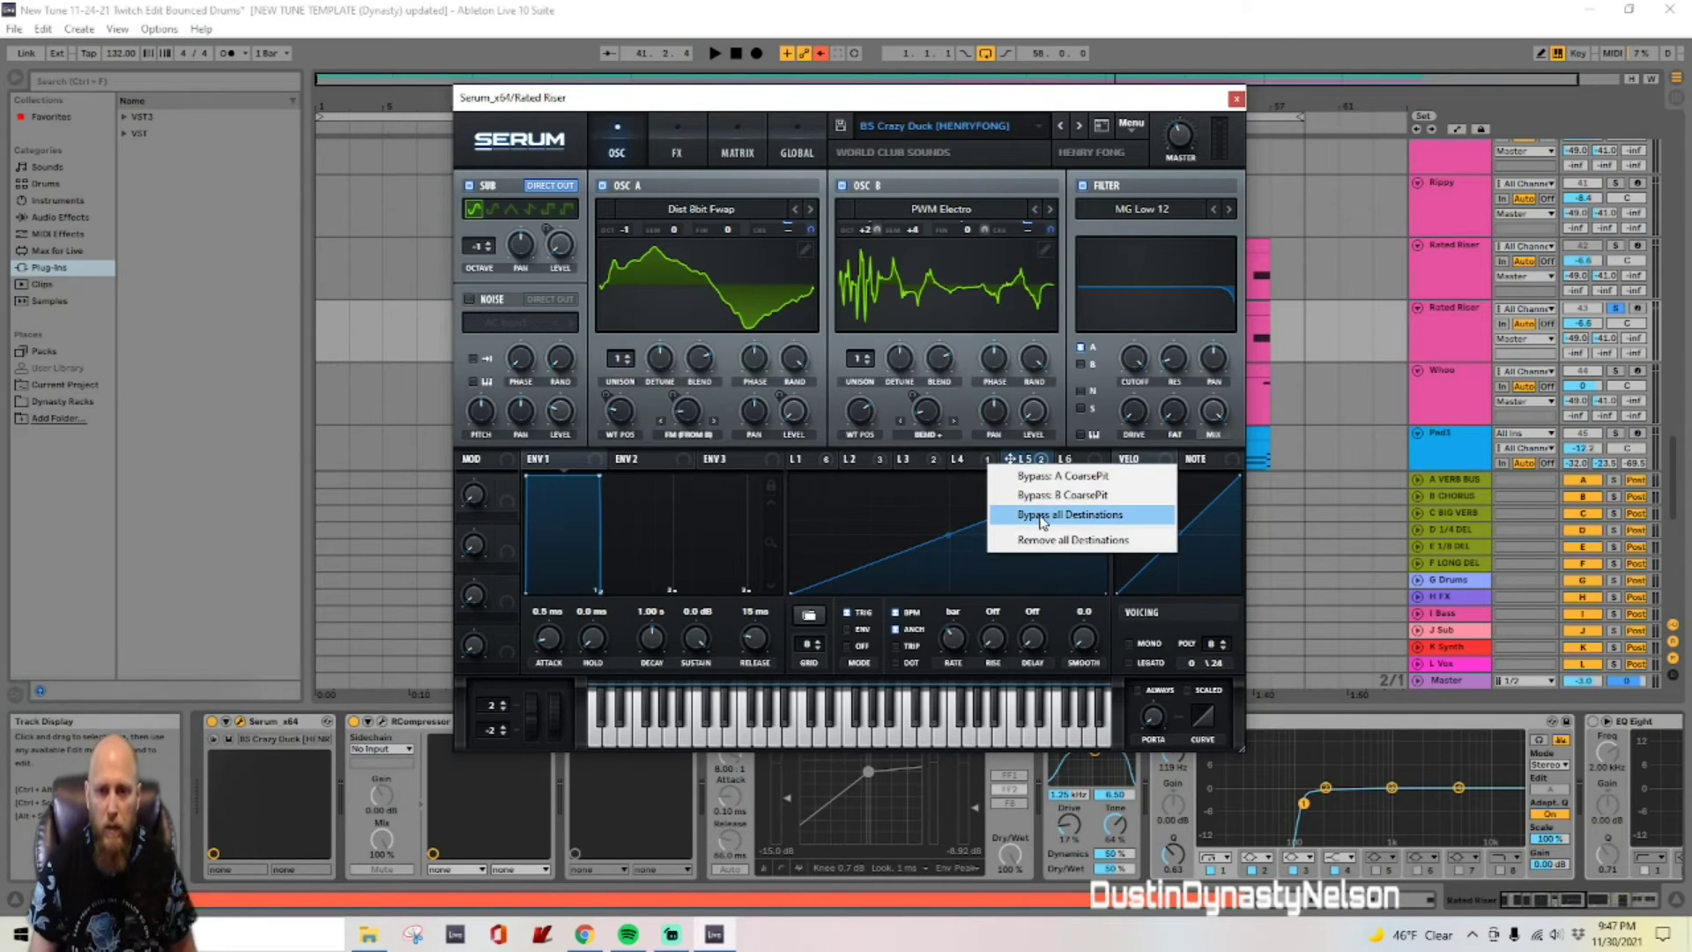
click(1035, 515)
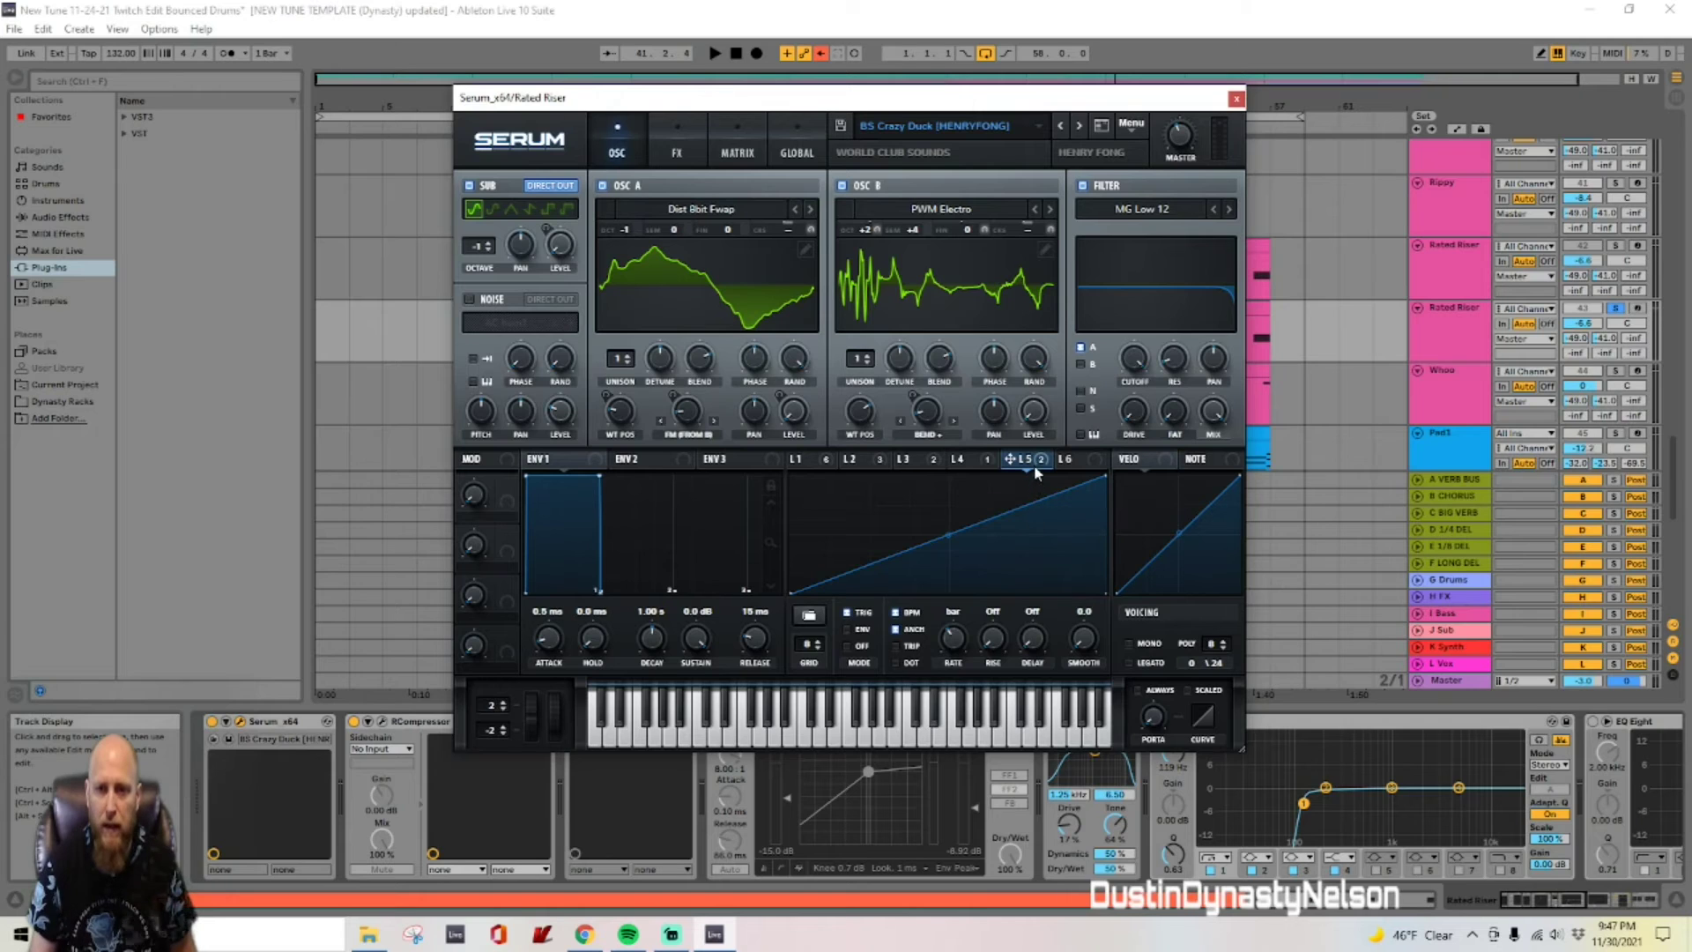
mouse_move(1041, 464)
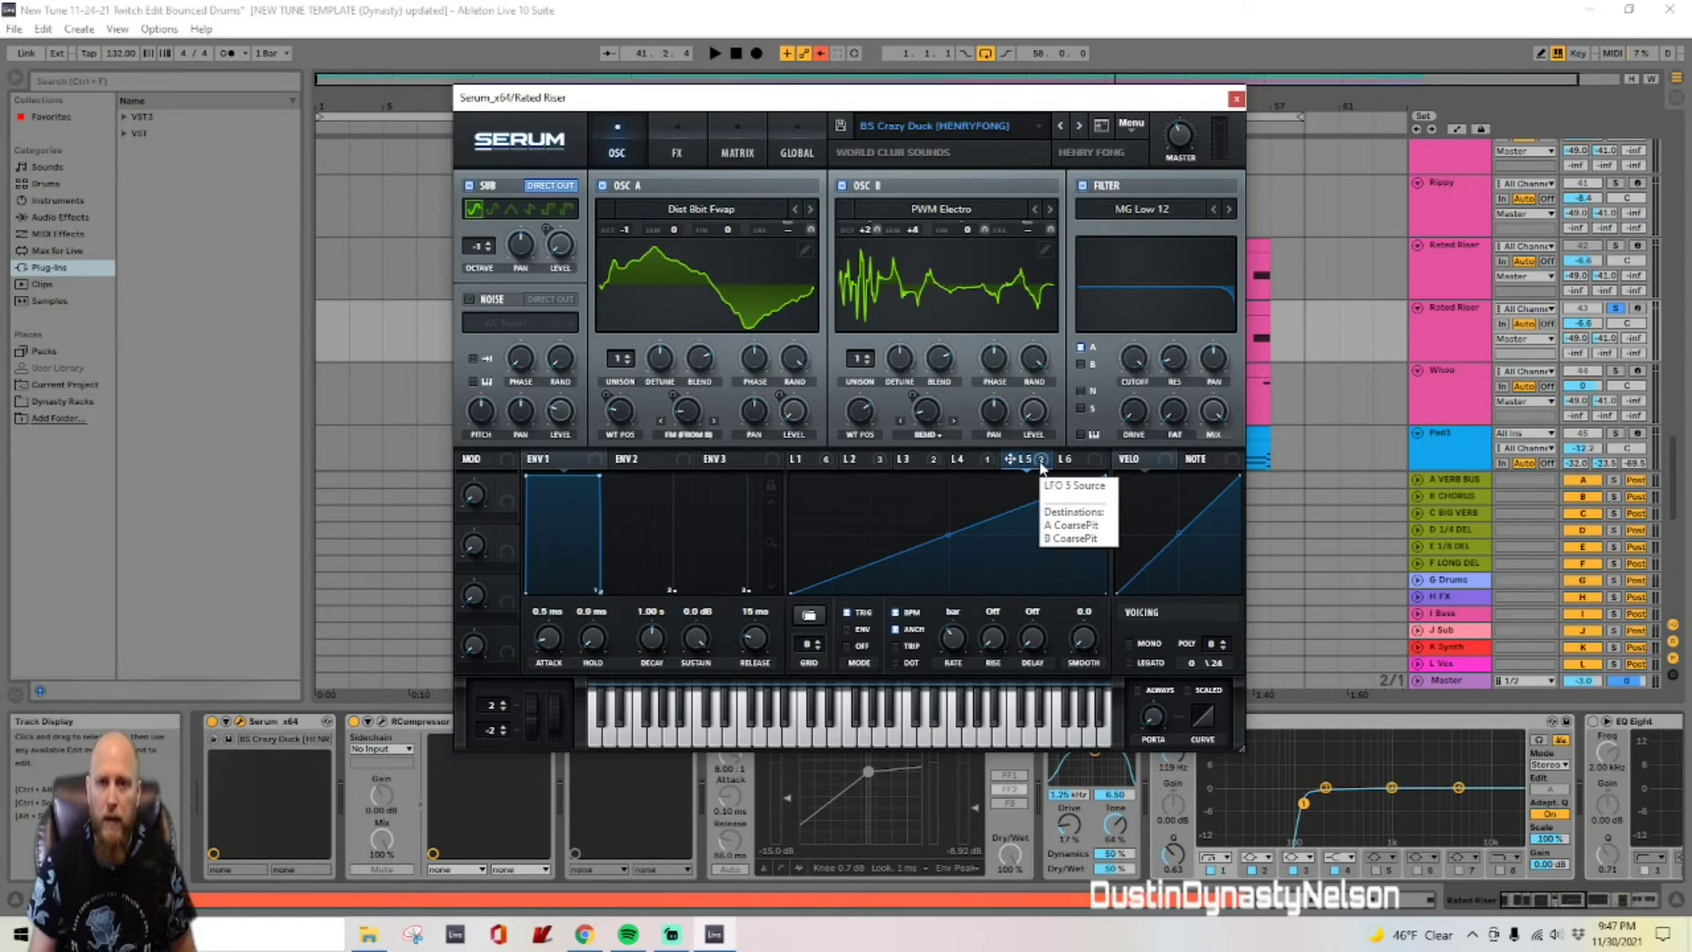
Step: Set the arrangement's fixed grid to 1 bar and play the duplicated Rated Riser from bar 40
key(space)
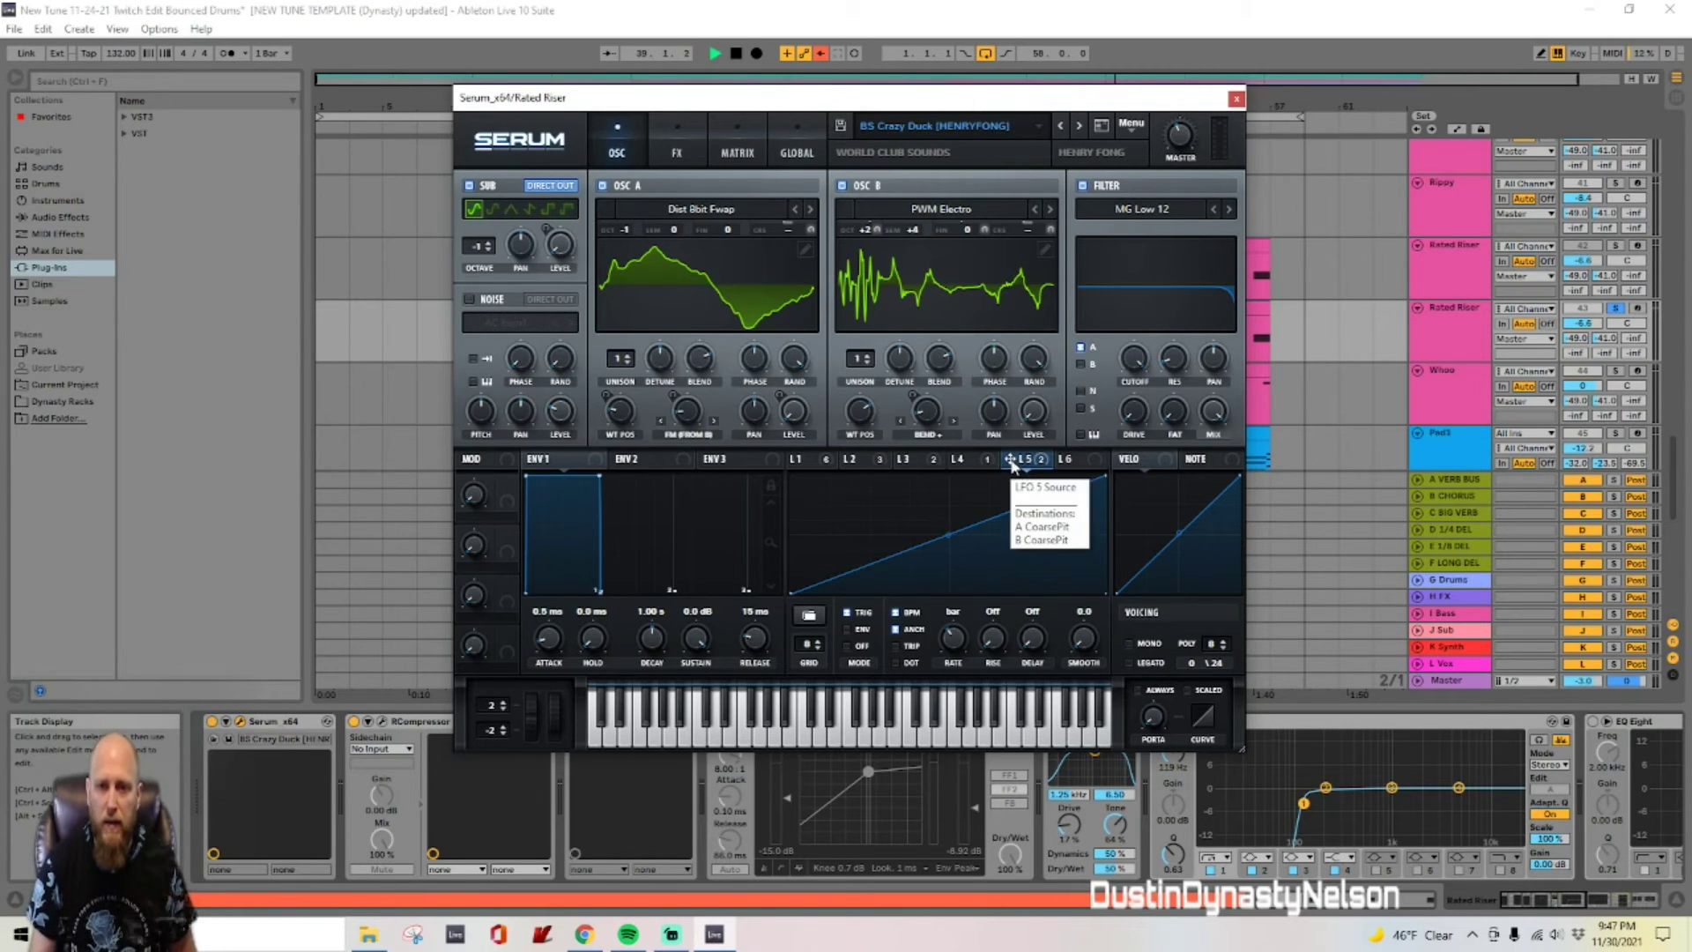
key(space)
drag(979, 103, 1121, 442)
right_click(978, 344)
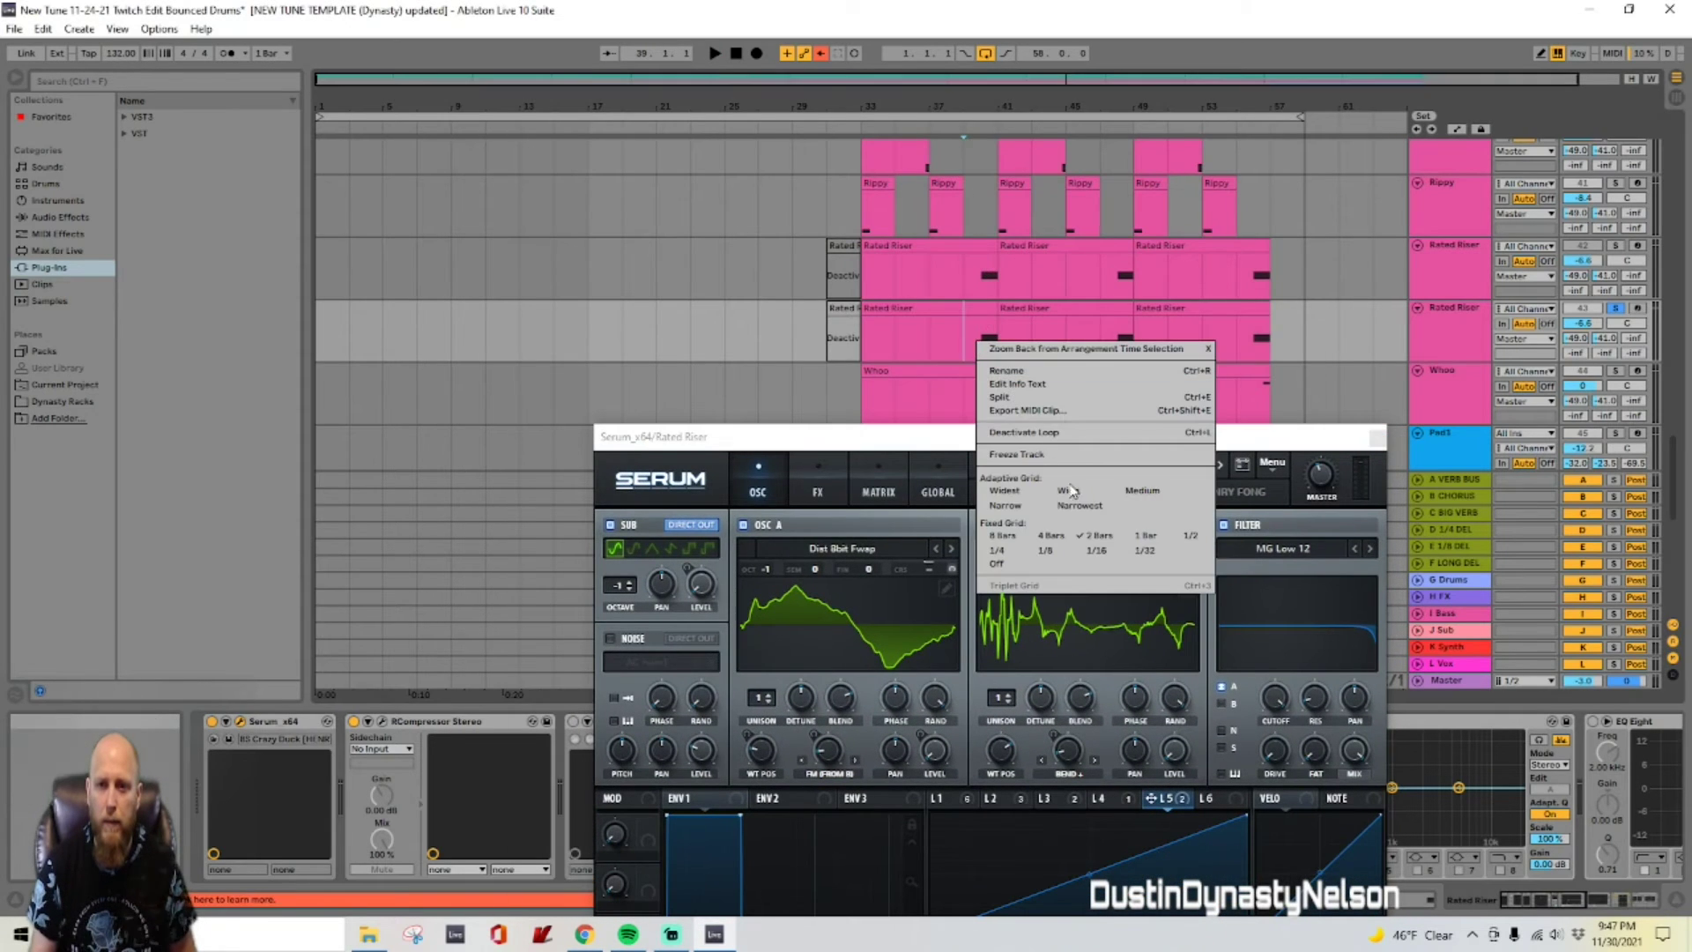
click(1152, 537)
click(989, 341)
key(space)
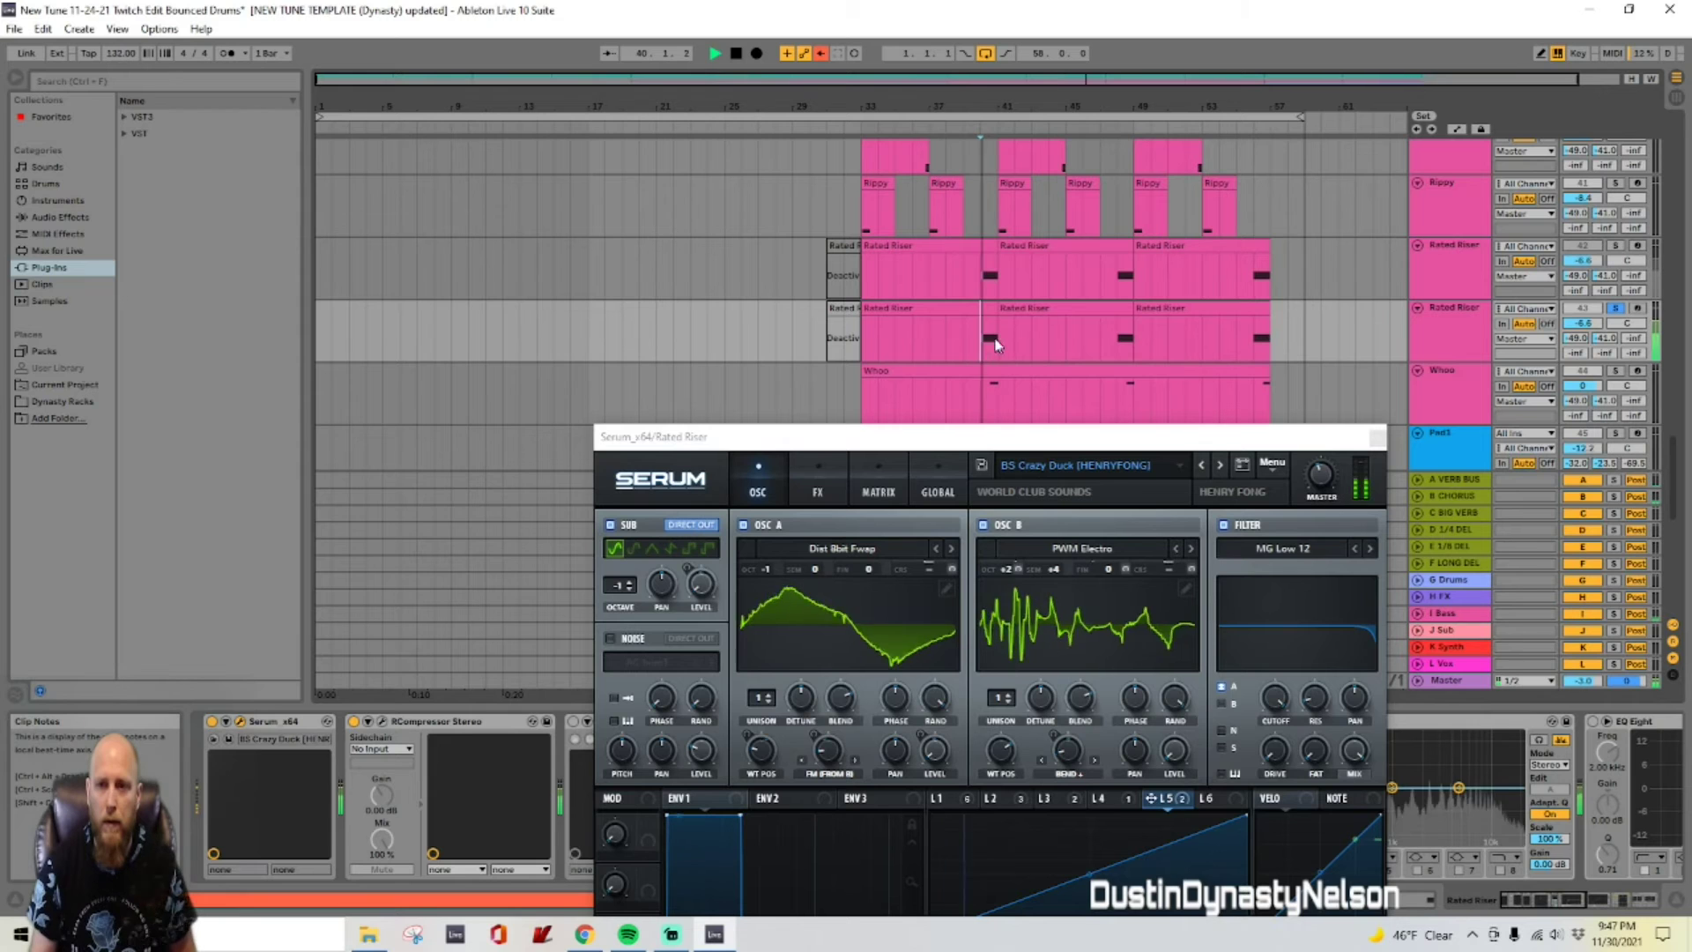
key(space)
Step: Try assigning LFO 5 to the coarse pitch of oscillators A and B in Serum
drag(1027, 439, 935, 130)
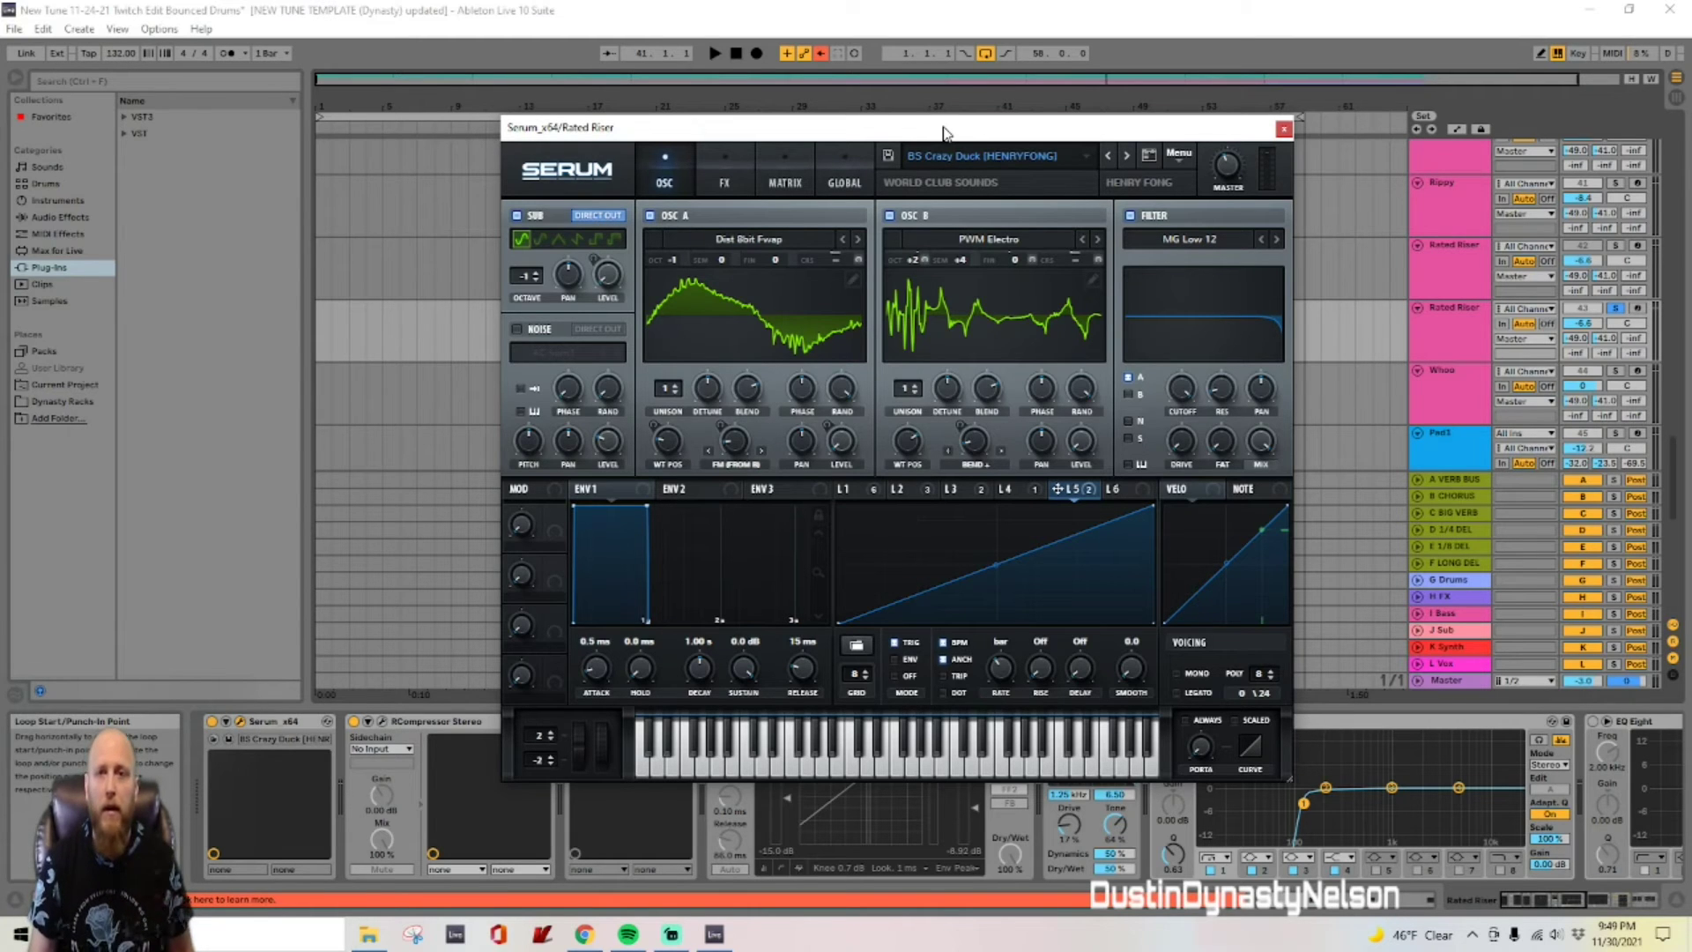
mouse_move(944, 132)
mouse_down()
mouse_move(964, 123)
mouse_move(936, 116)
mouse_up()
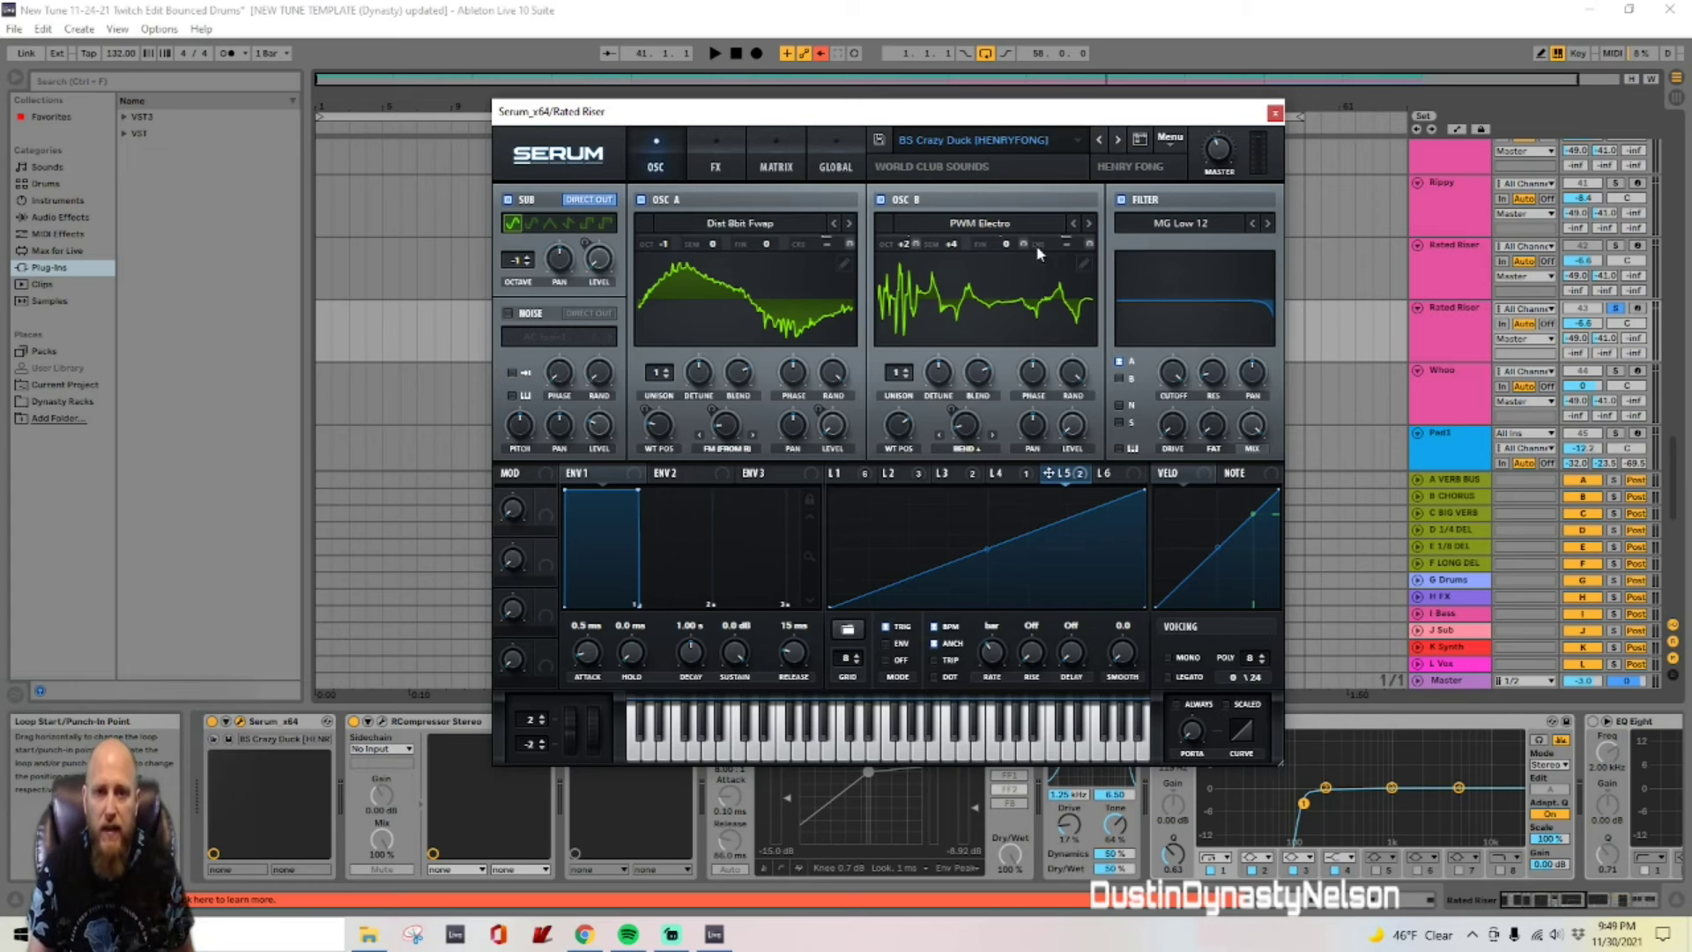
mouse_move(1052, 477)
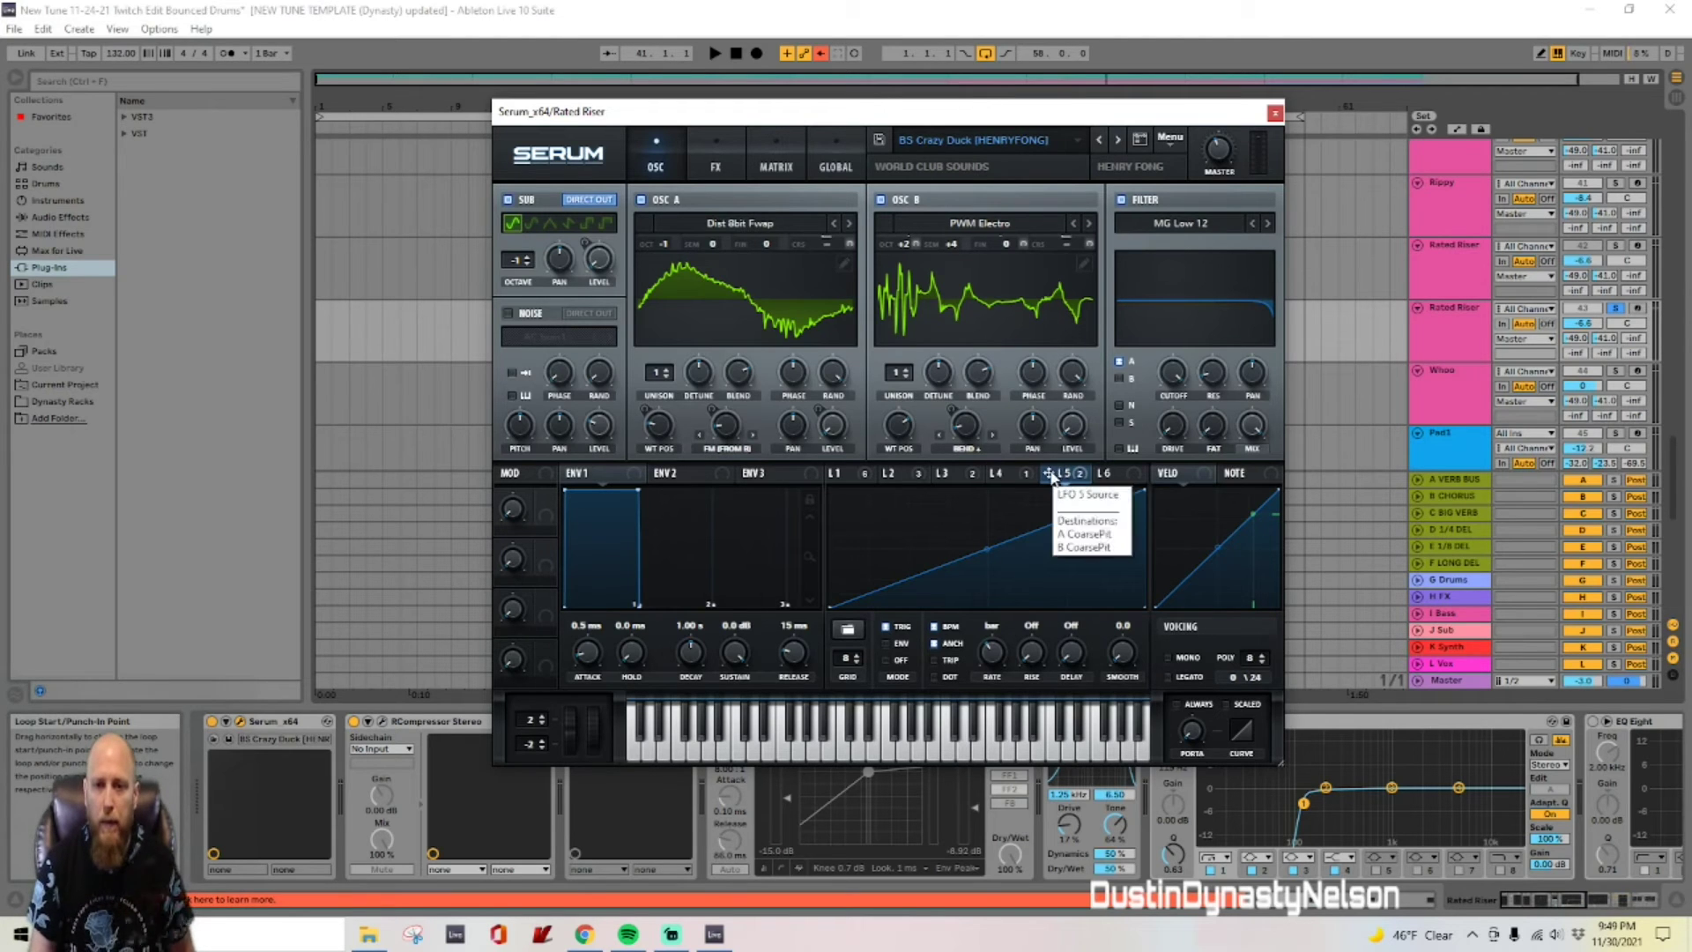
drag(1051, 477, 829, 236)
drag(1049, 474, 833, 243)
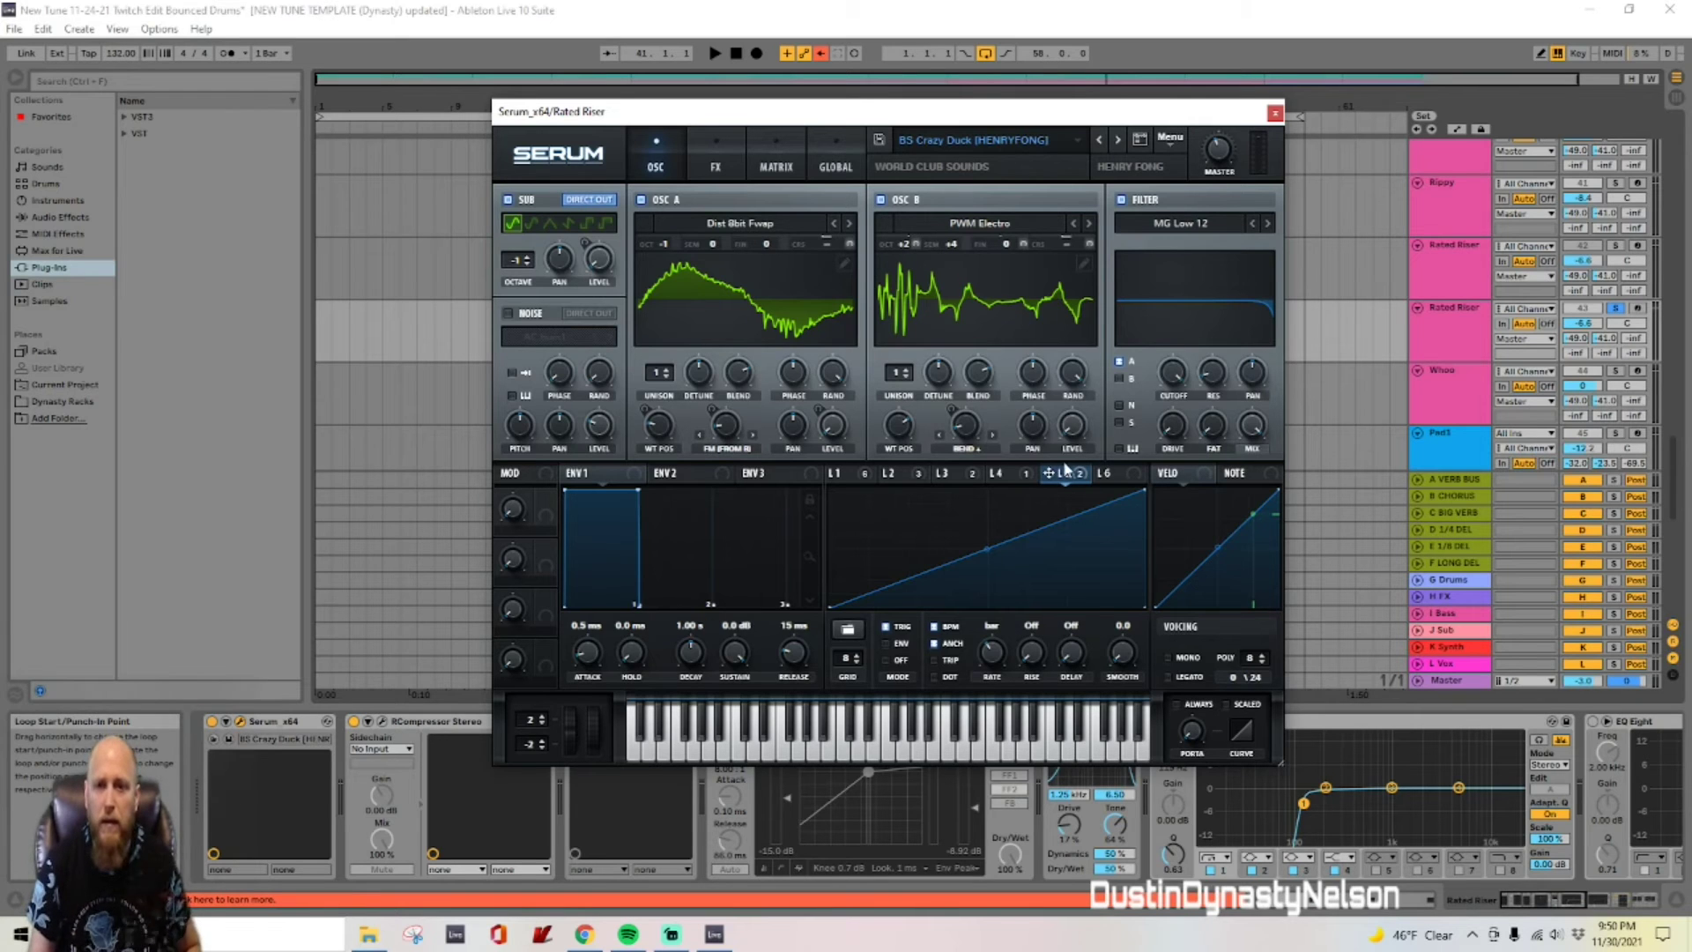
right_click(829, 236)
click(836, 252)
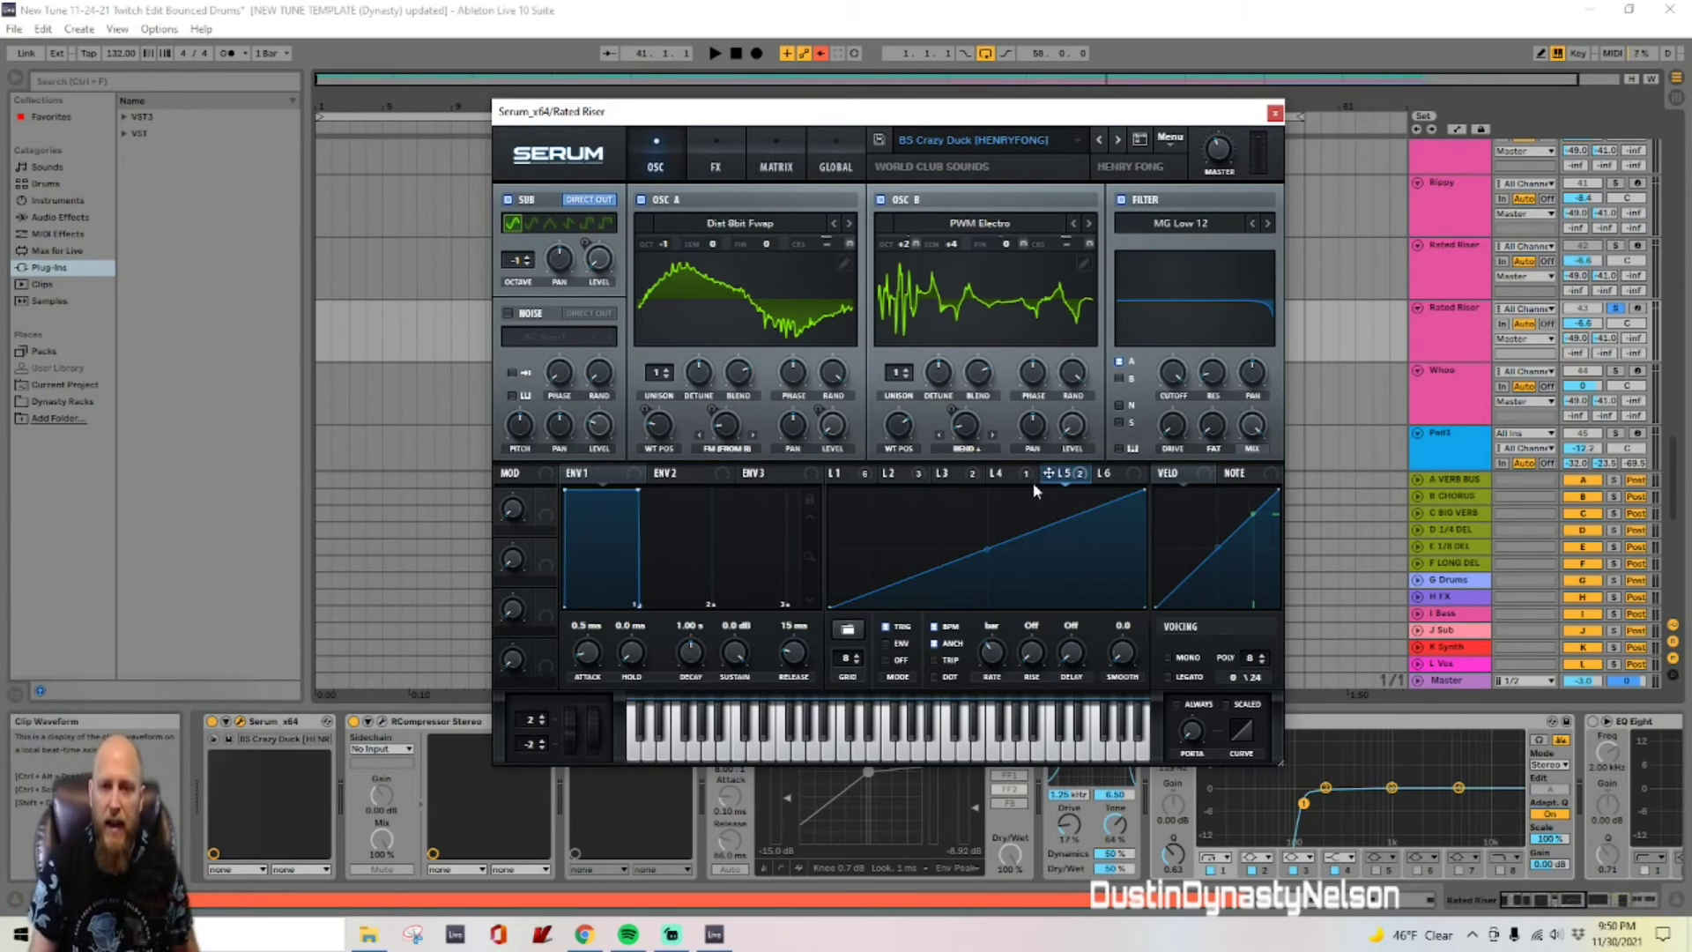
drag(1049, 473, 1069, 245)
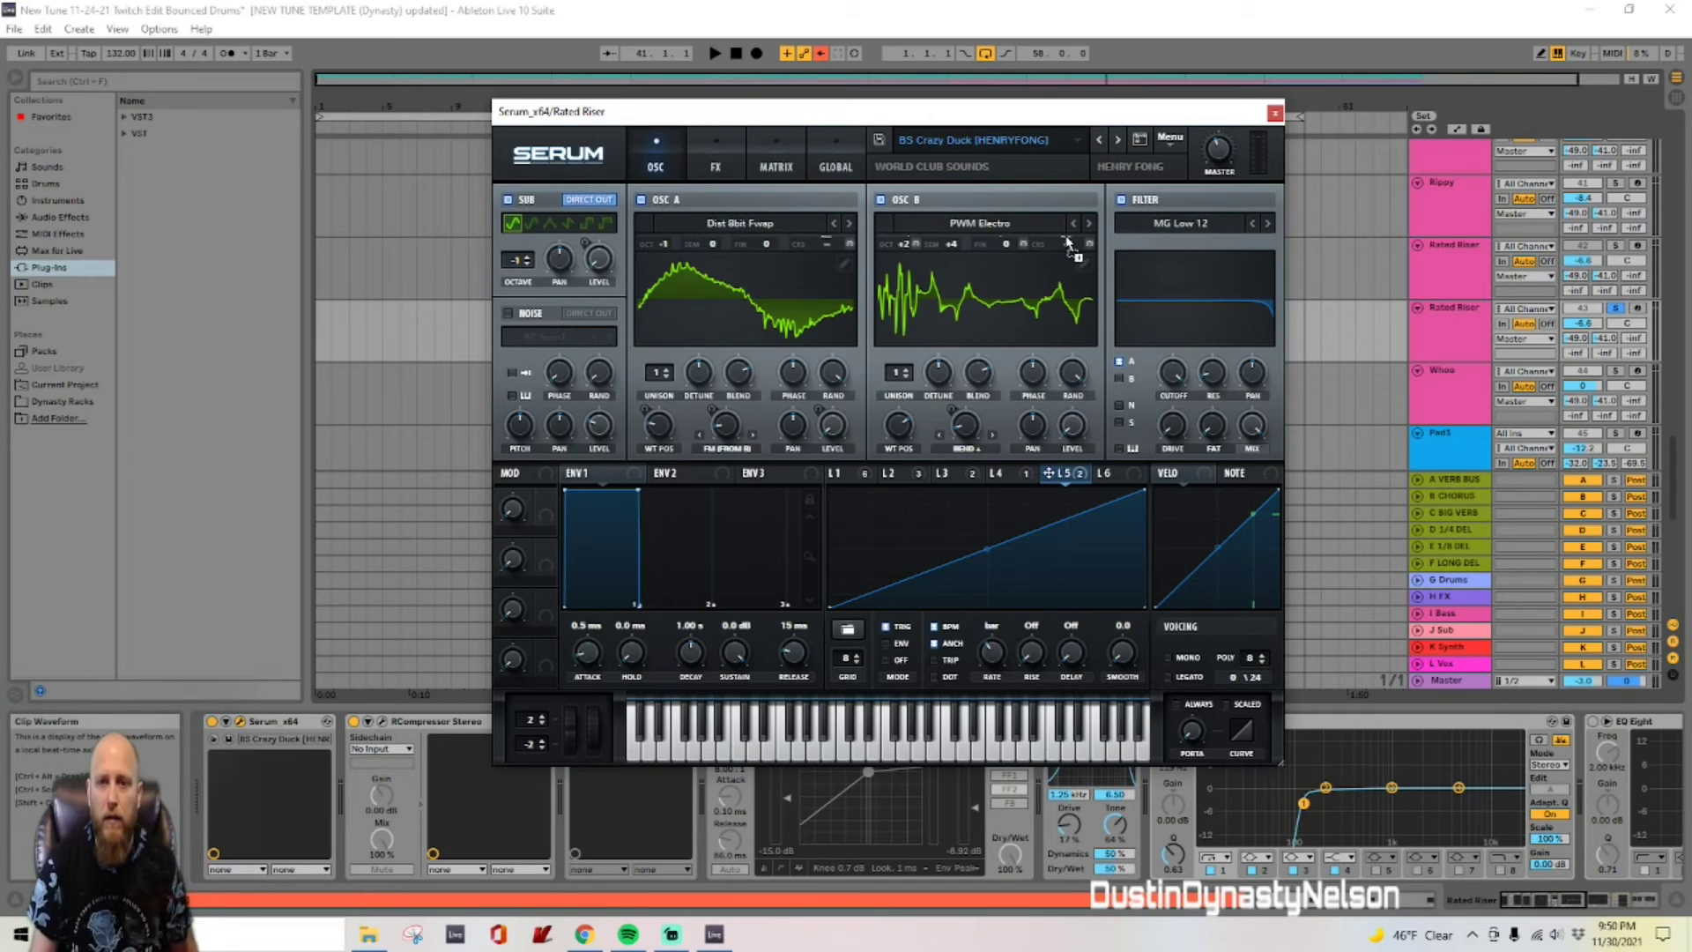
right_click(1069, 242)
click(1094, 263)
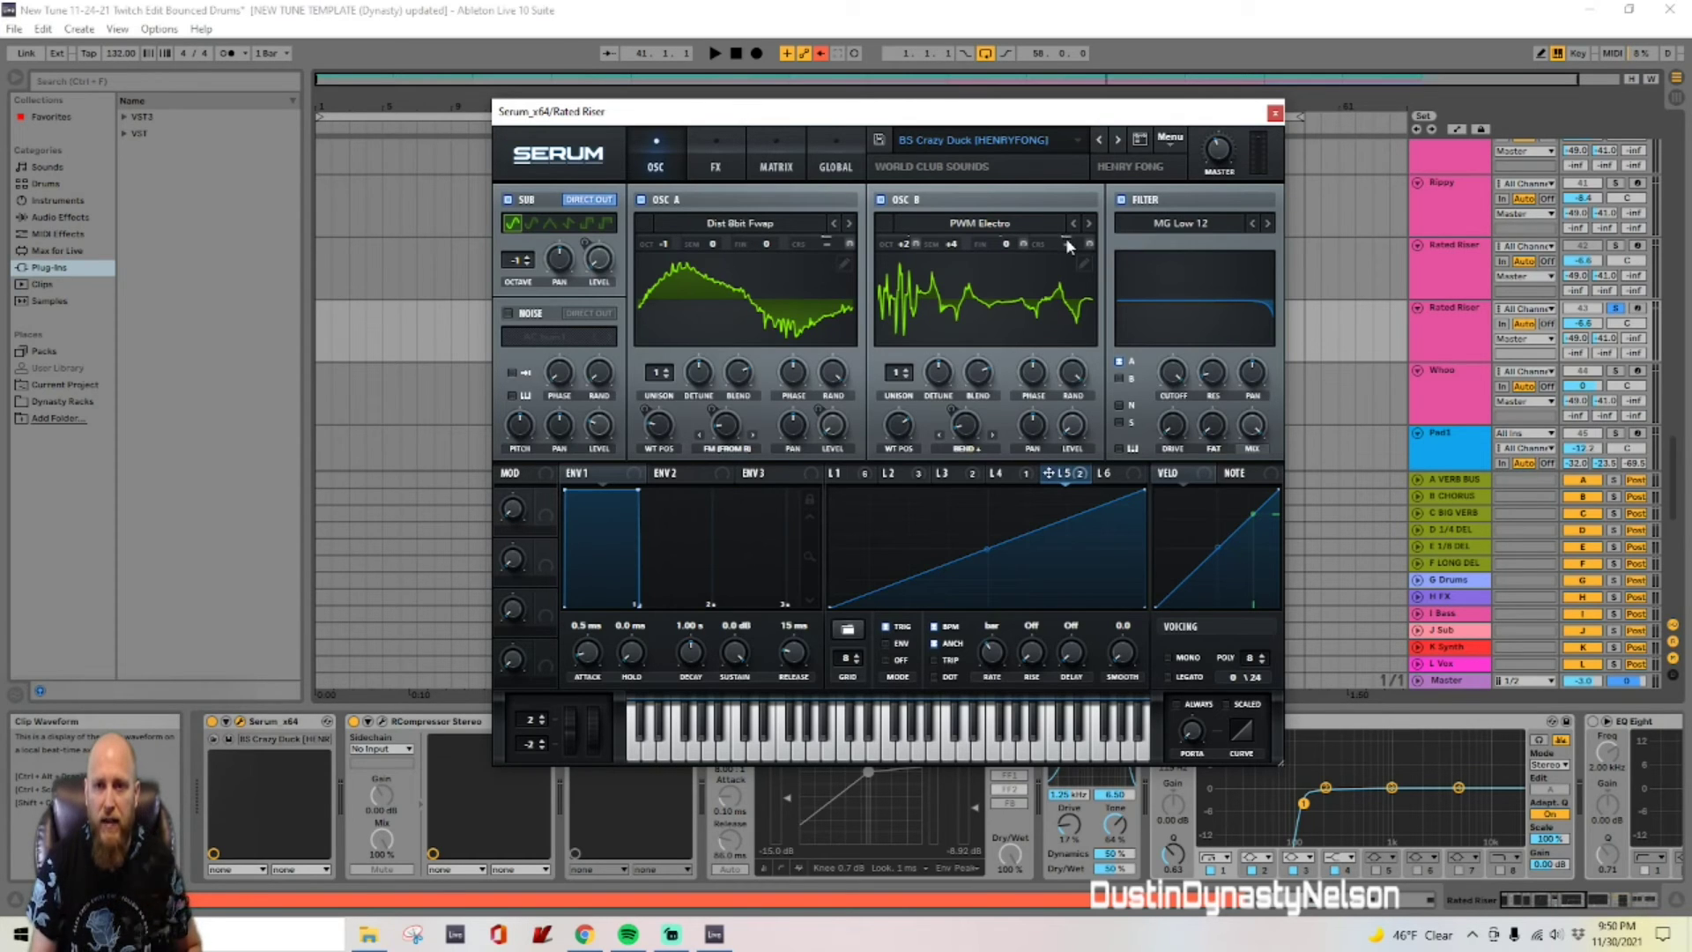
Step: Examine the LFO 5 coarse pitch assignments for both oscillators in Serum's modulation matrix
click(772, 160)
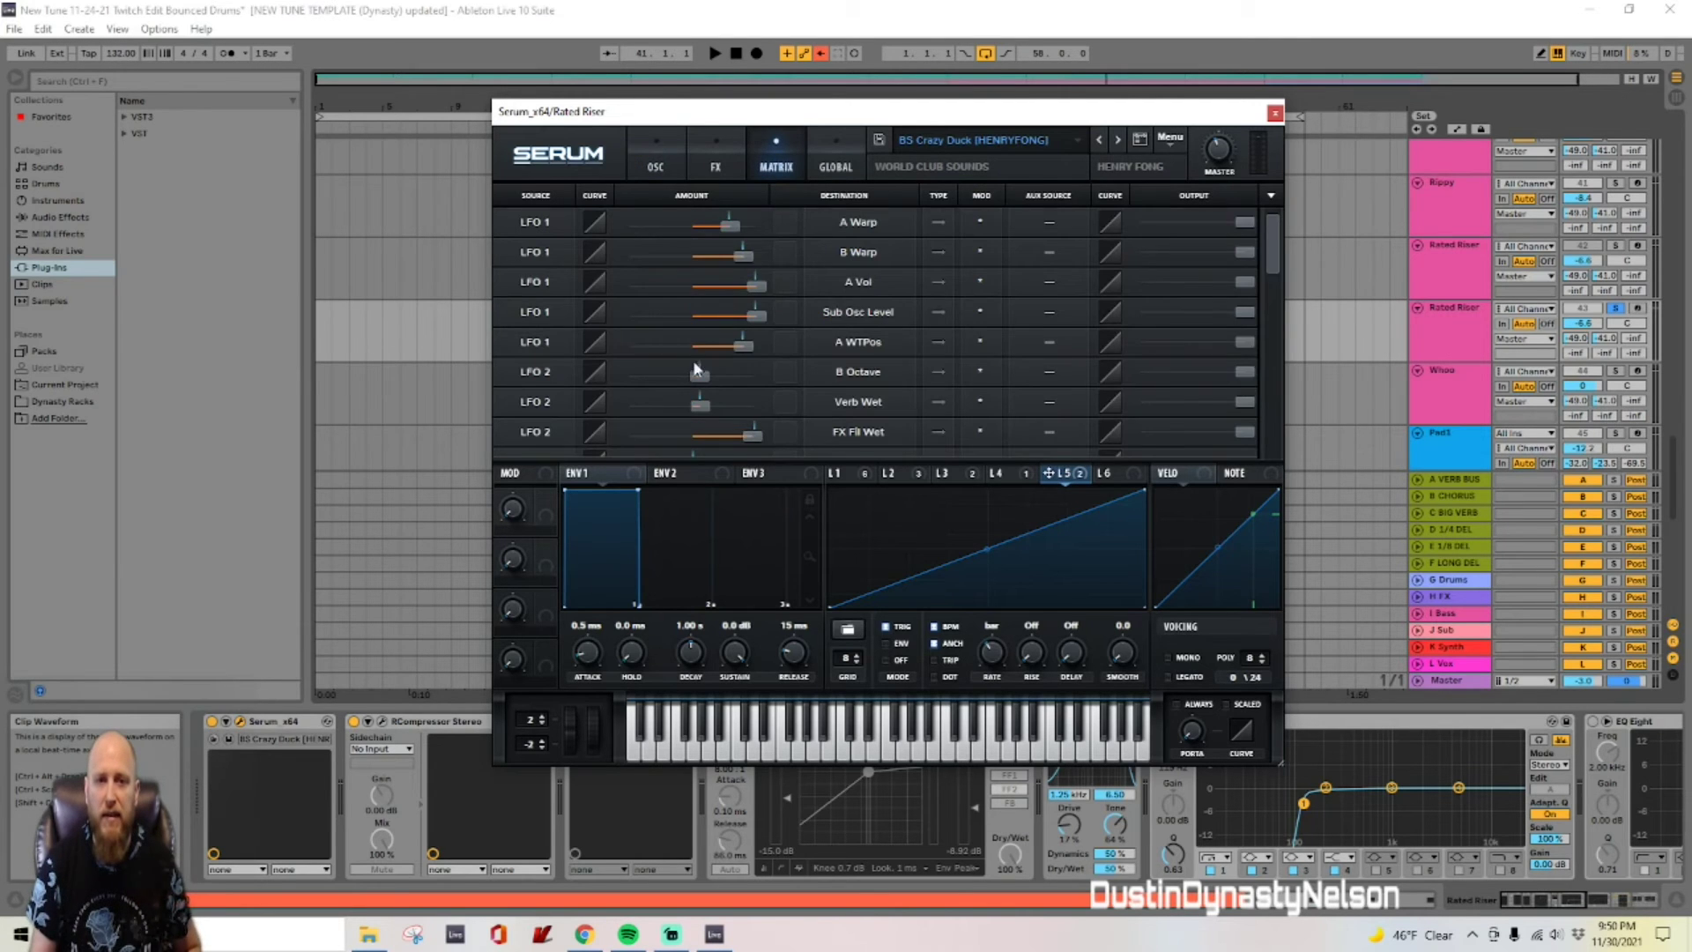
scroll(691, 365, down, 5)
scroll(691, 367, down, 2)
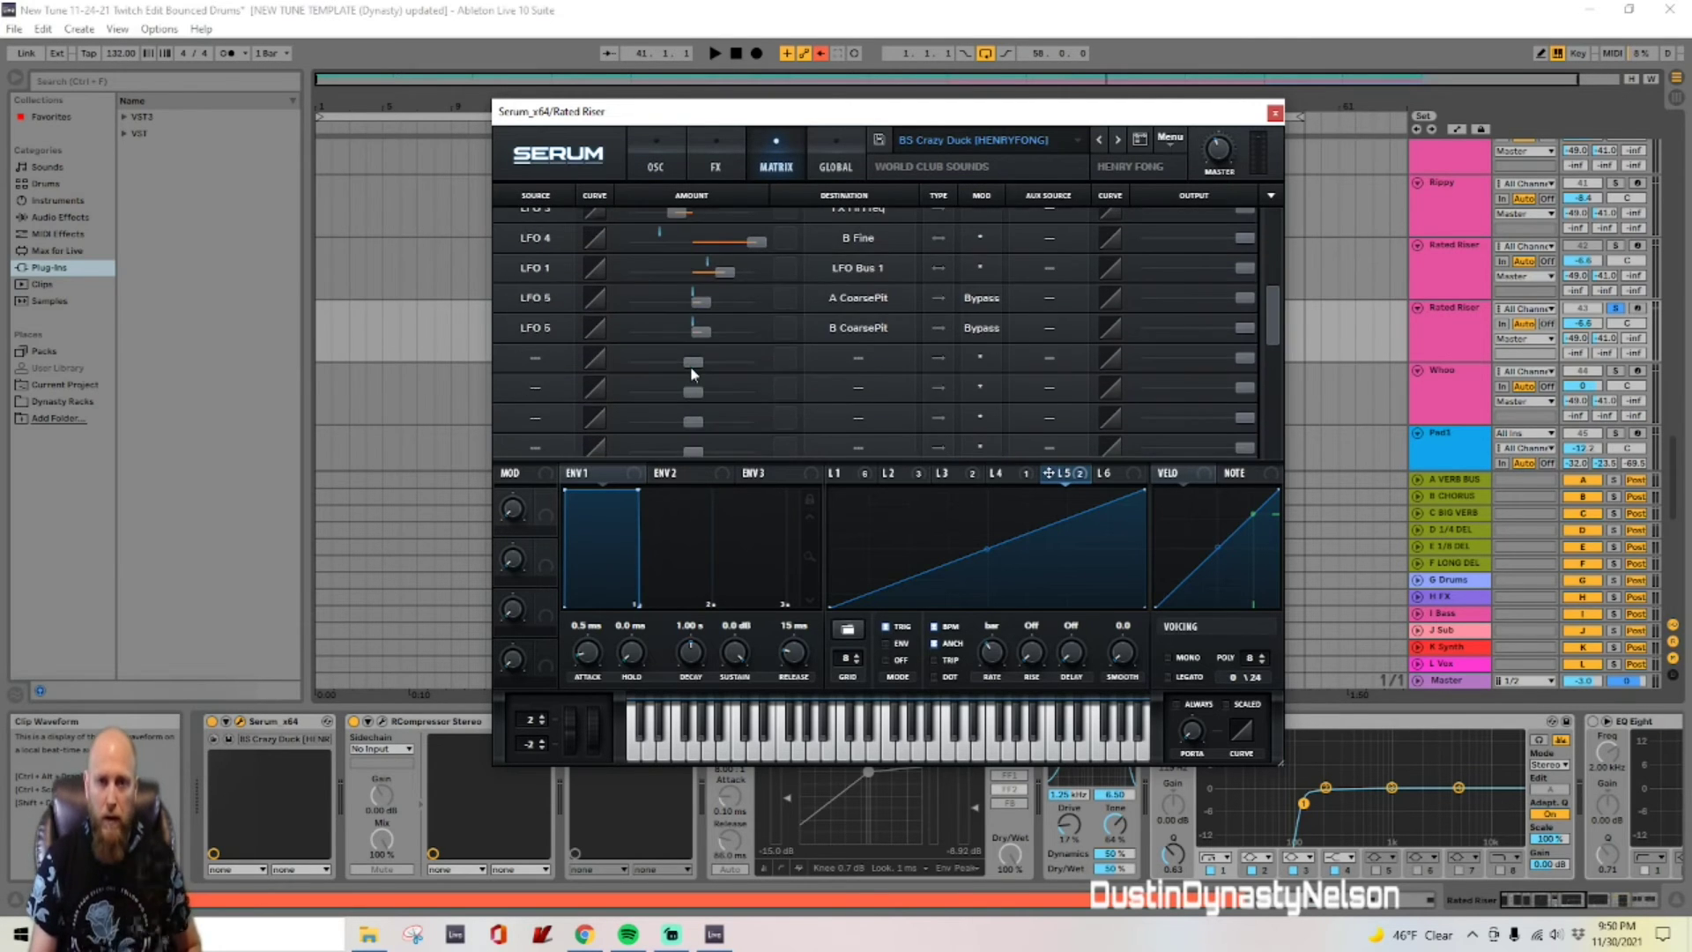
scroll(692, 373, up, 1)
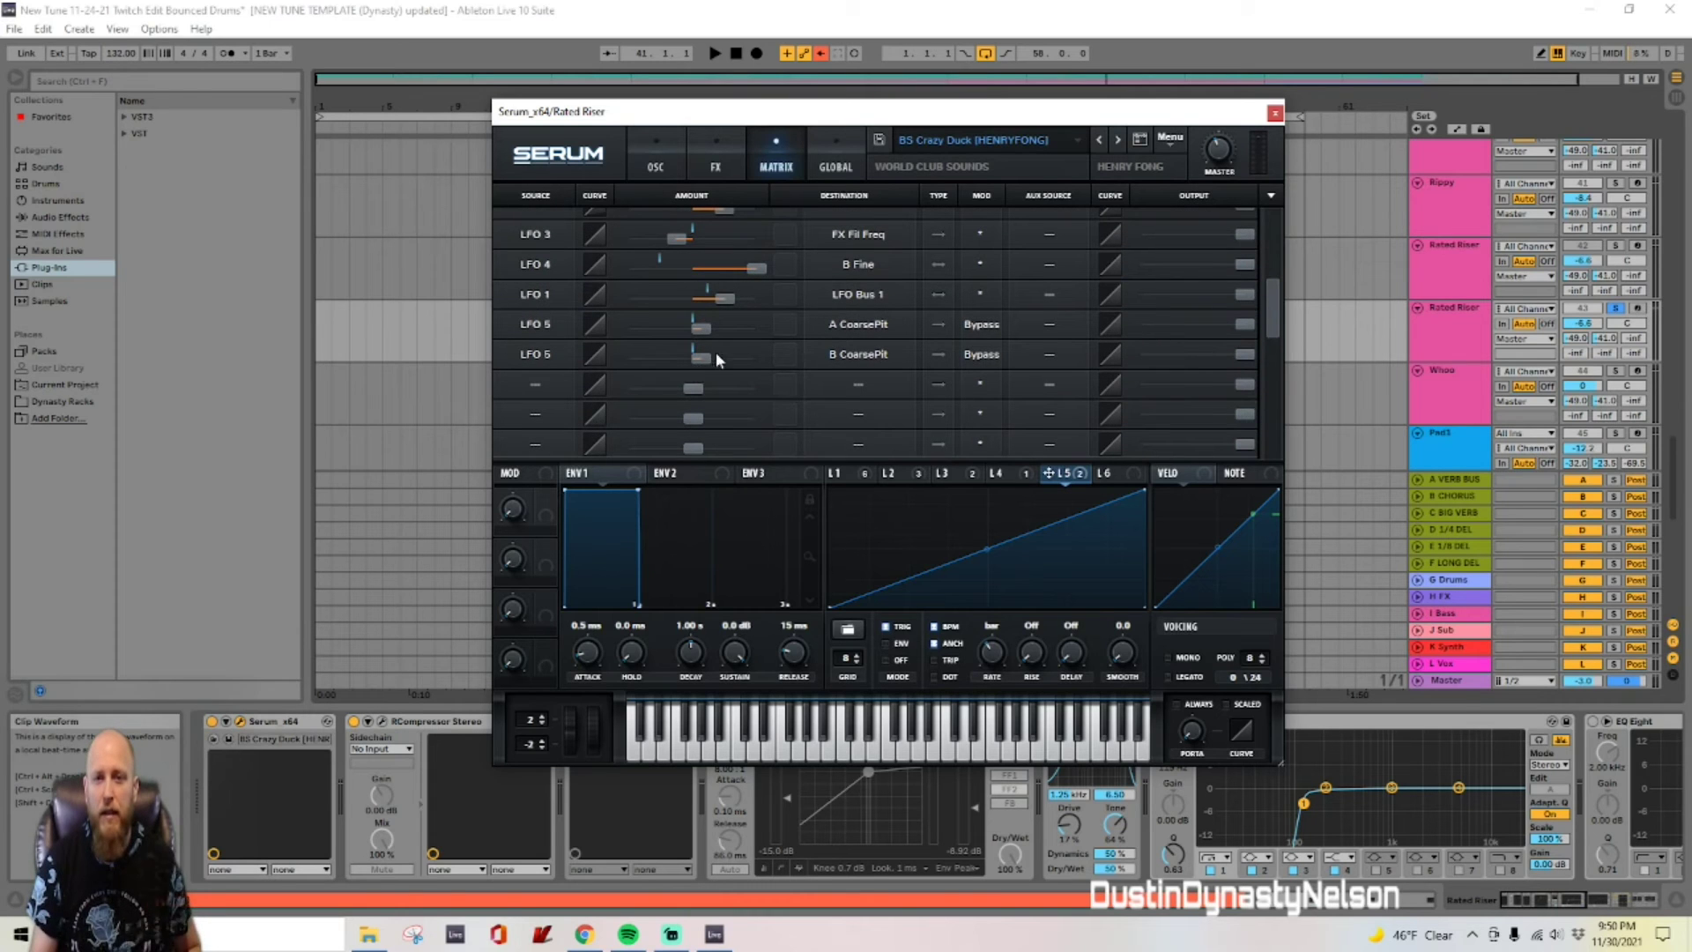
Step: Check Serum's modulation matrix for LFO 5 and the global preferences for typed control values
click(677, 167)
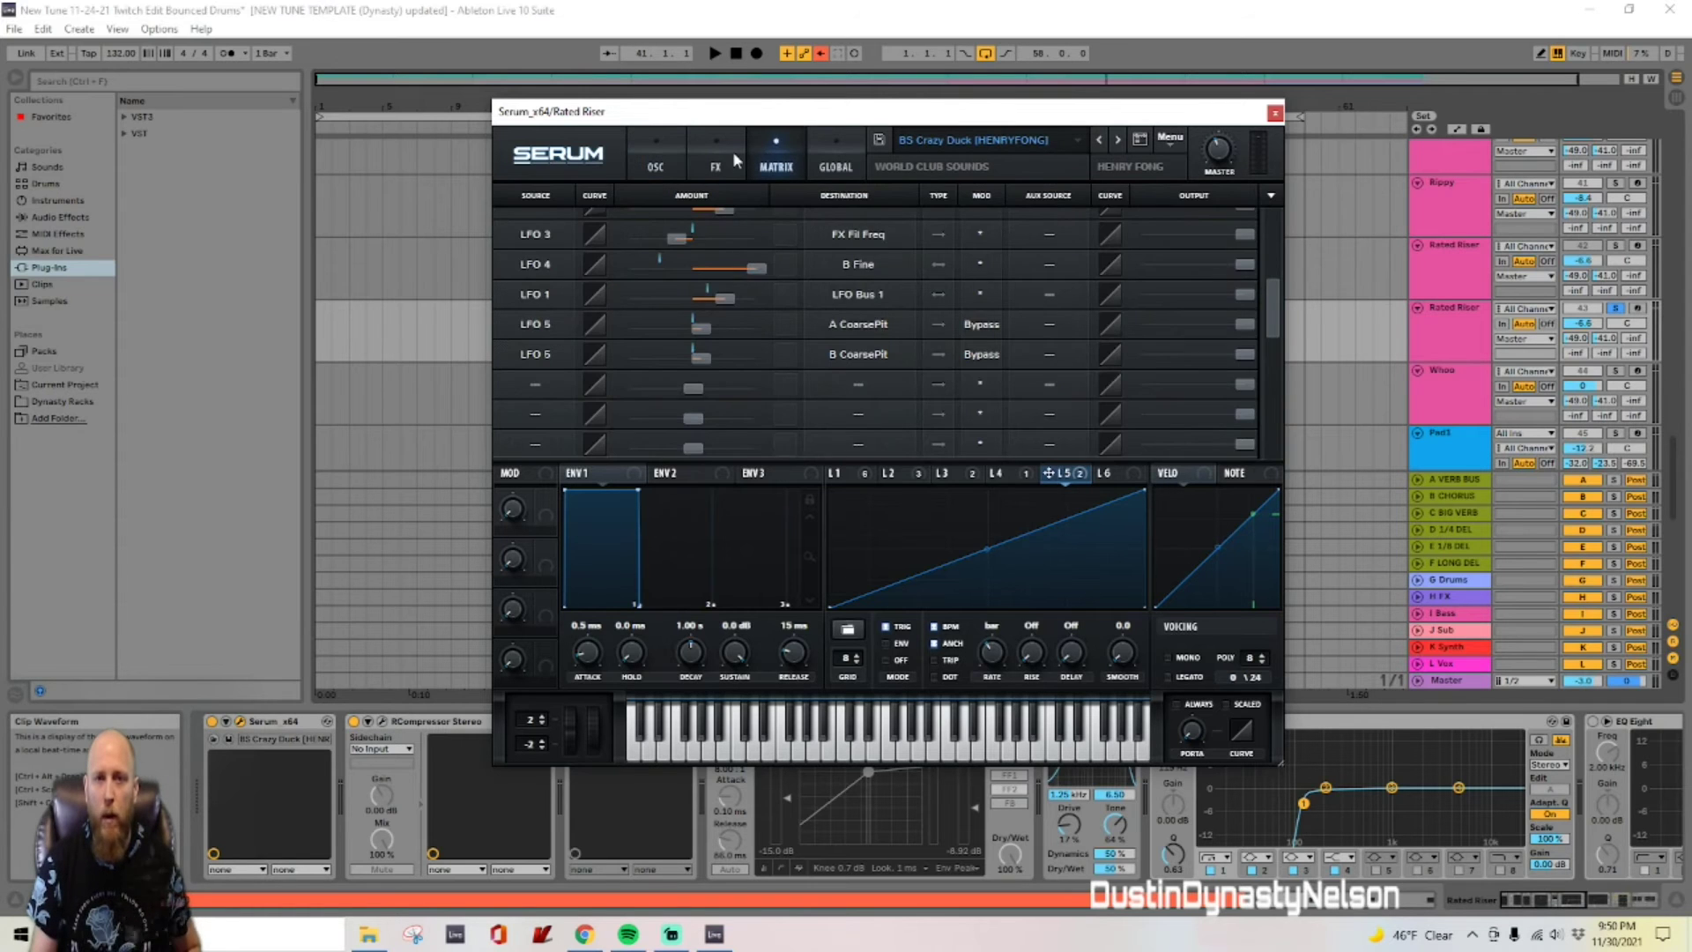
scroll(653, 374, down, 4)
scroll(680, 406, up, 3)
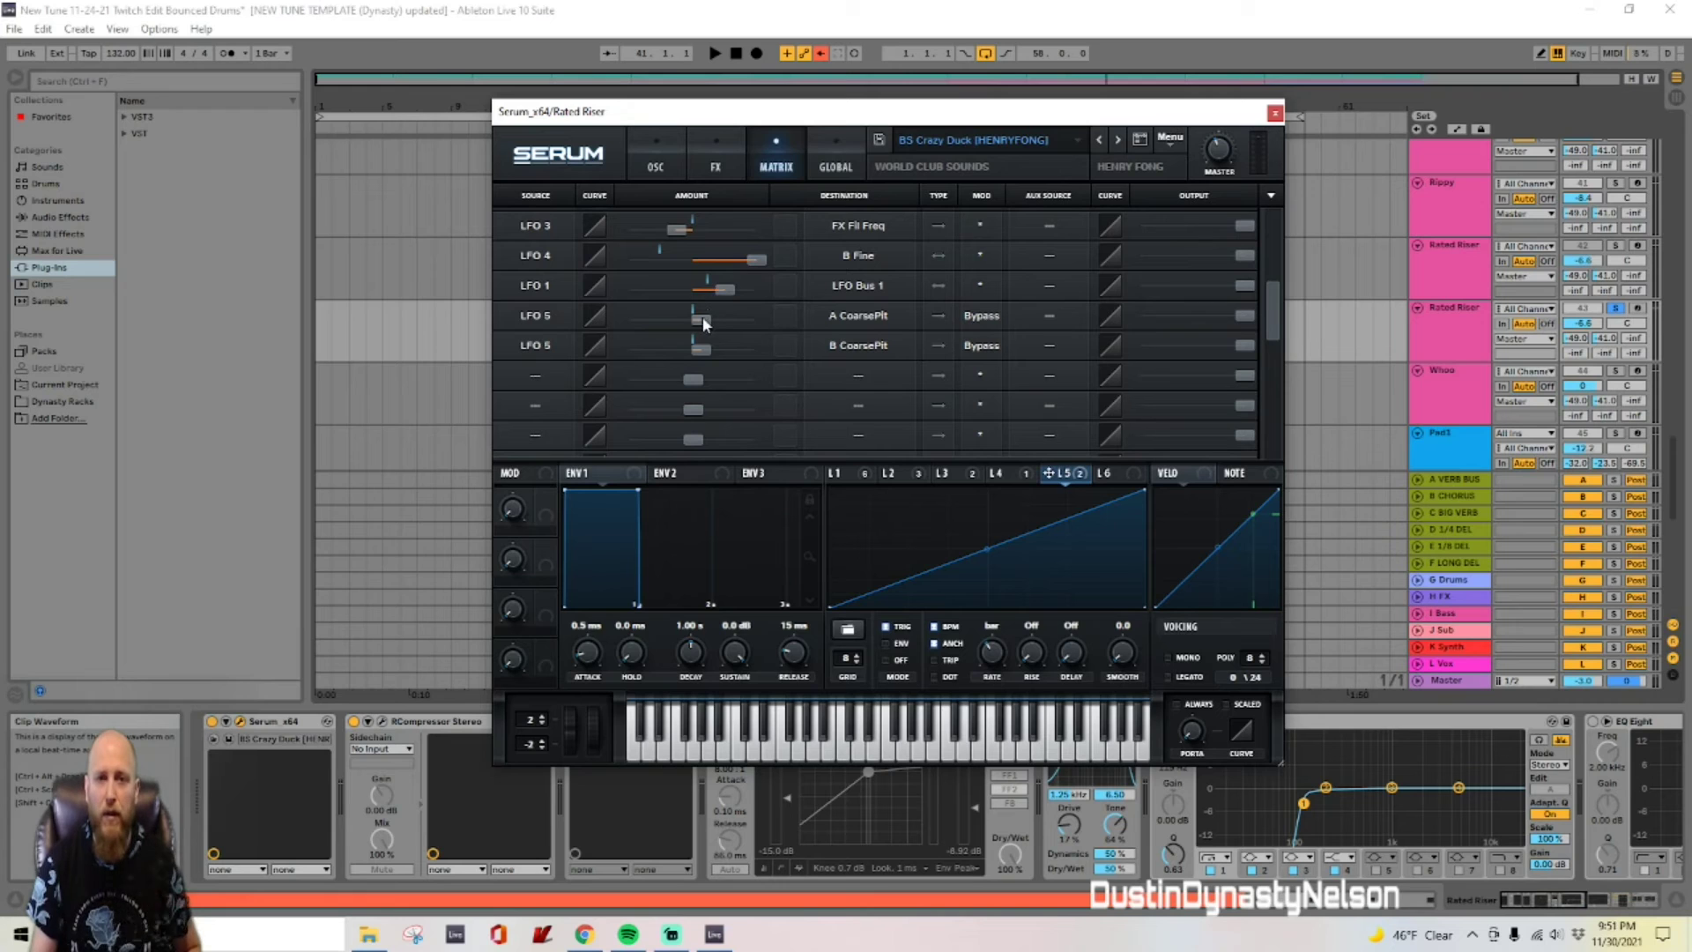
mouse_move(702, 319)
click(832, 167)
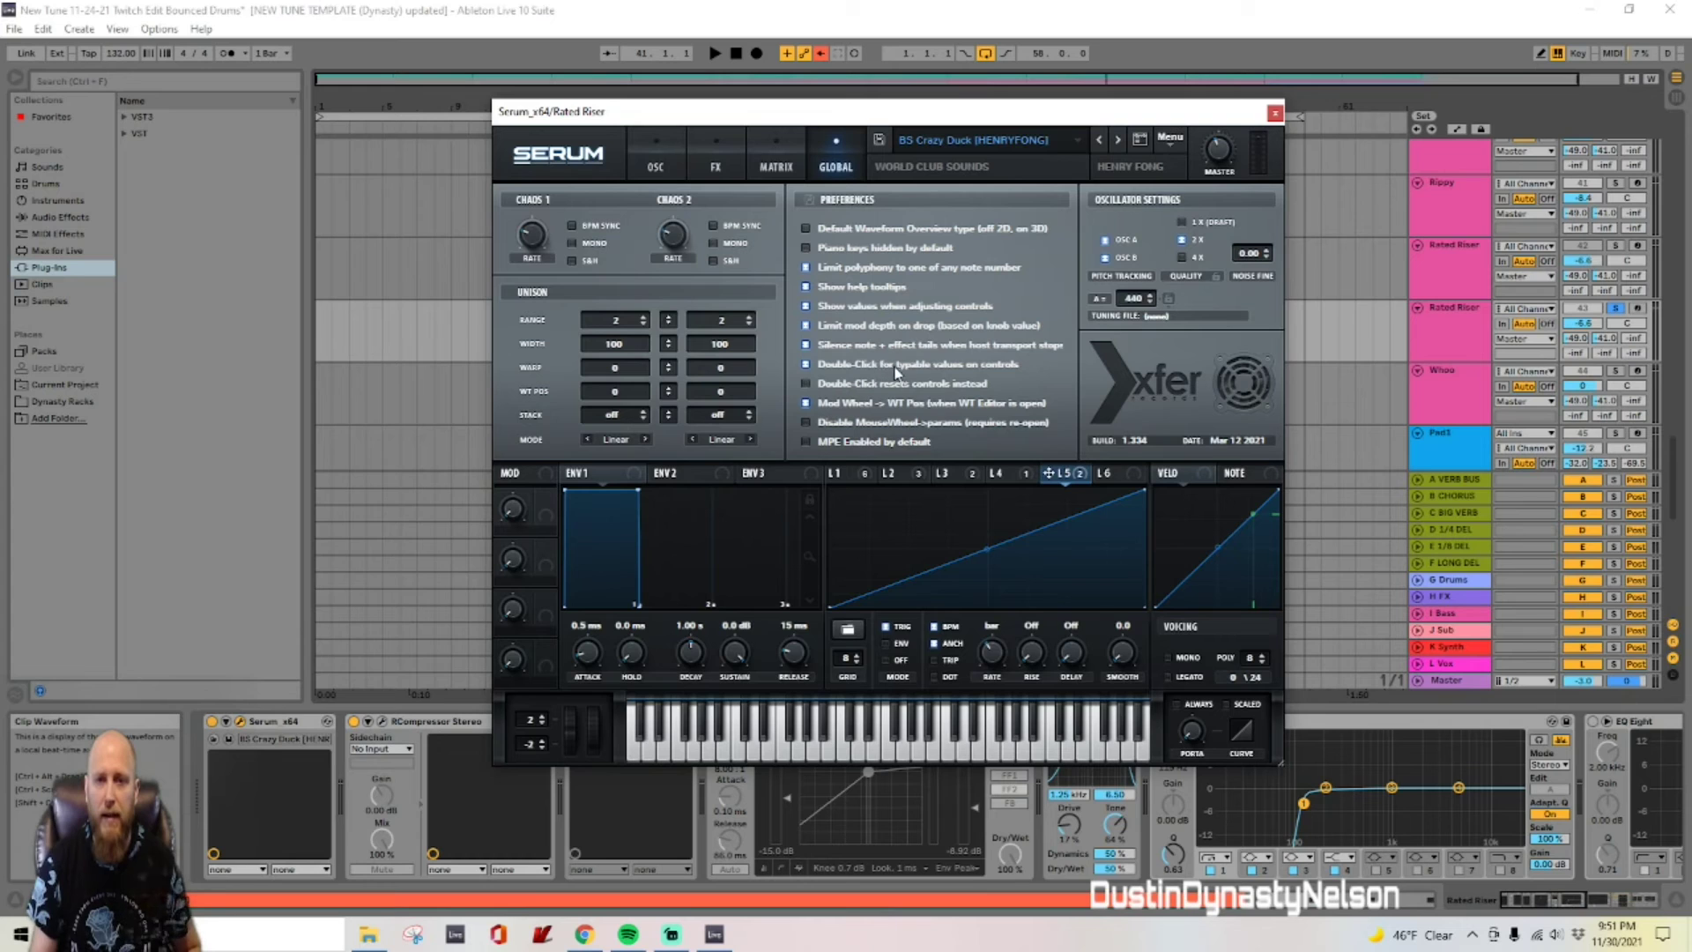
click(767, 145)
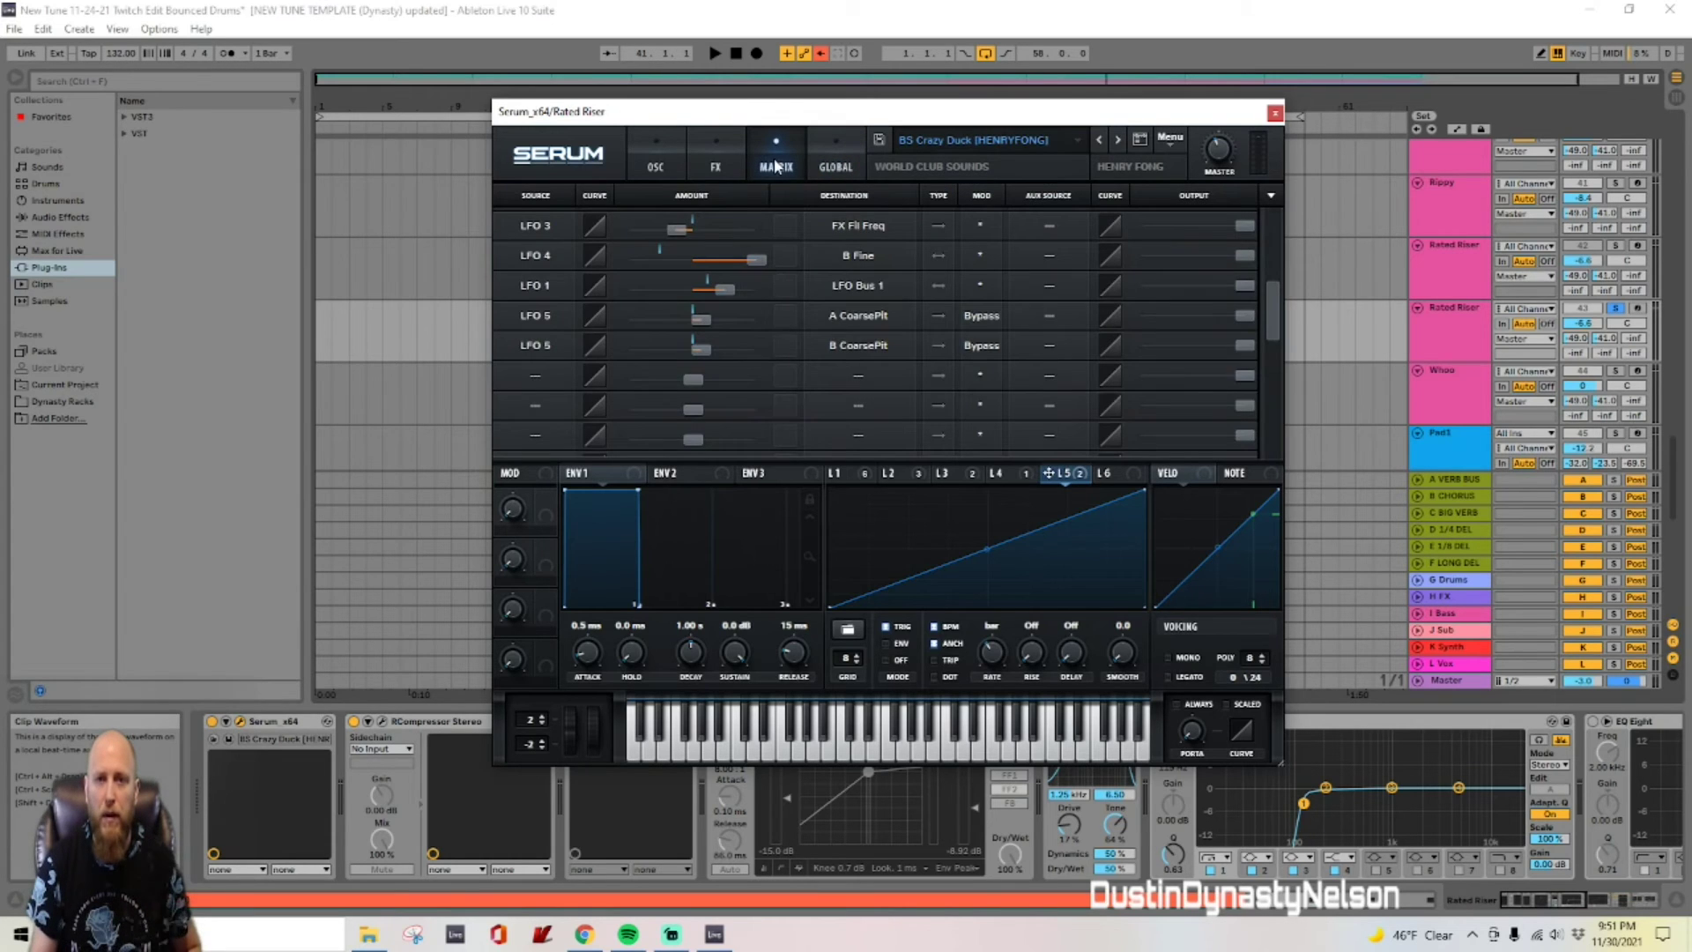
Step: Check the LFO 5 amount value for oscillator A's coarse pitch, and play the riser while viewing the oscillators
double_click(701, 315)
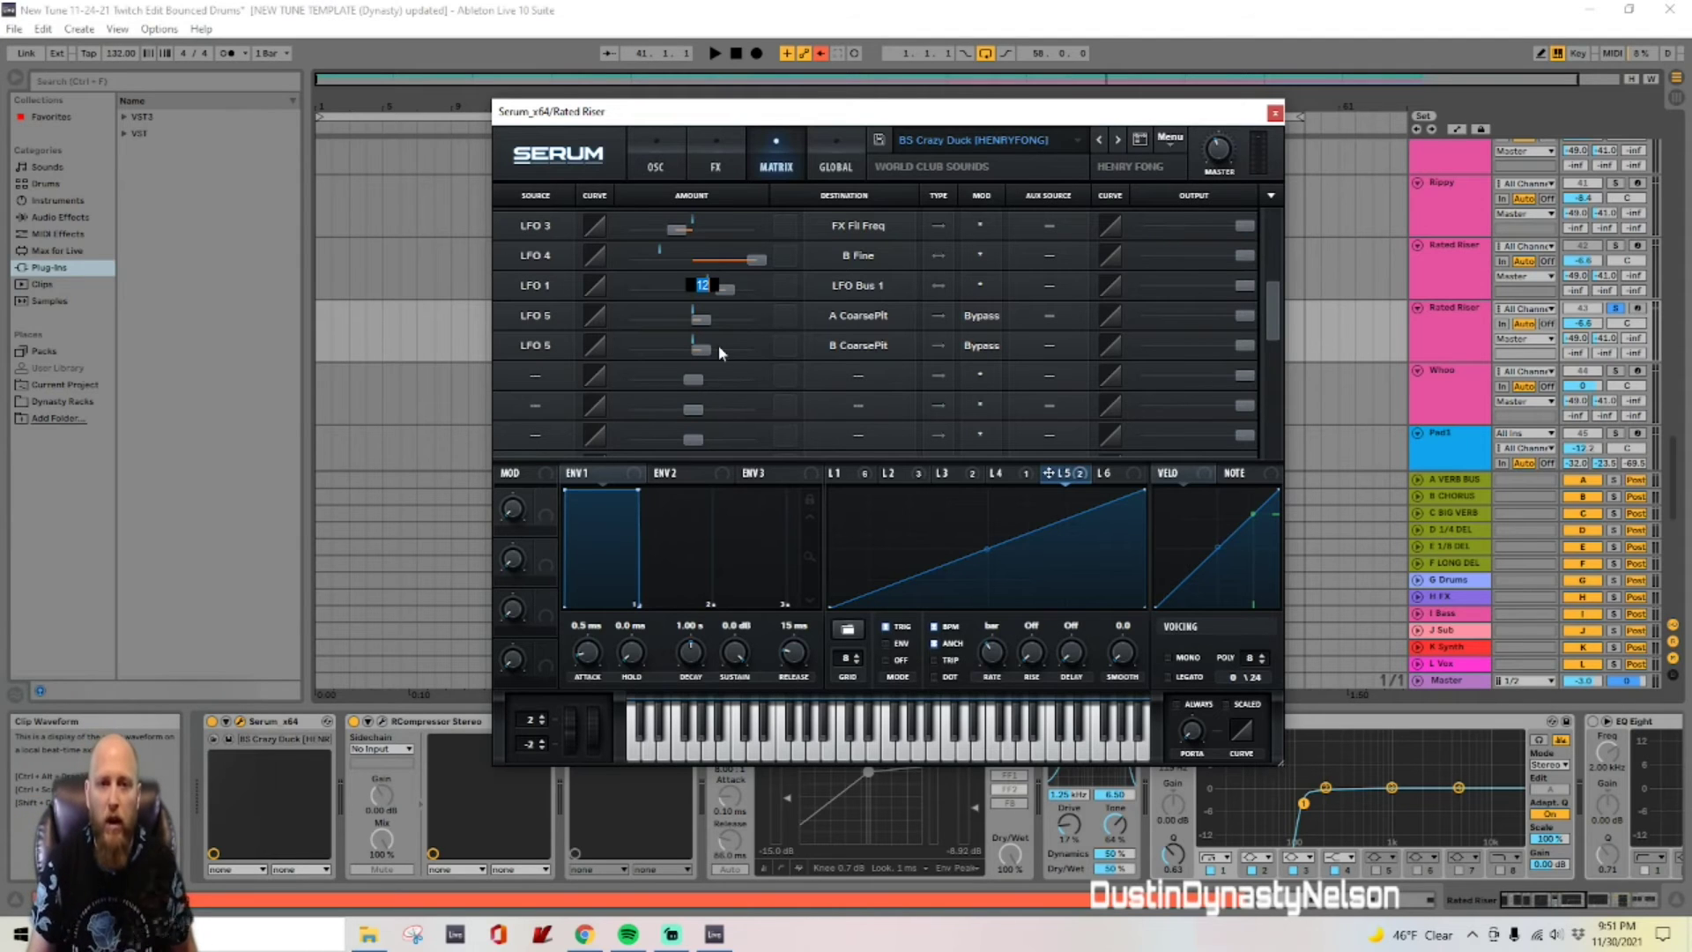
double_click(701, 316)
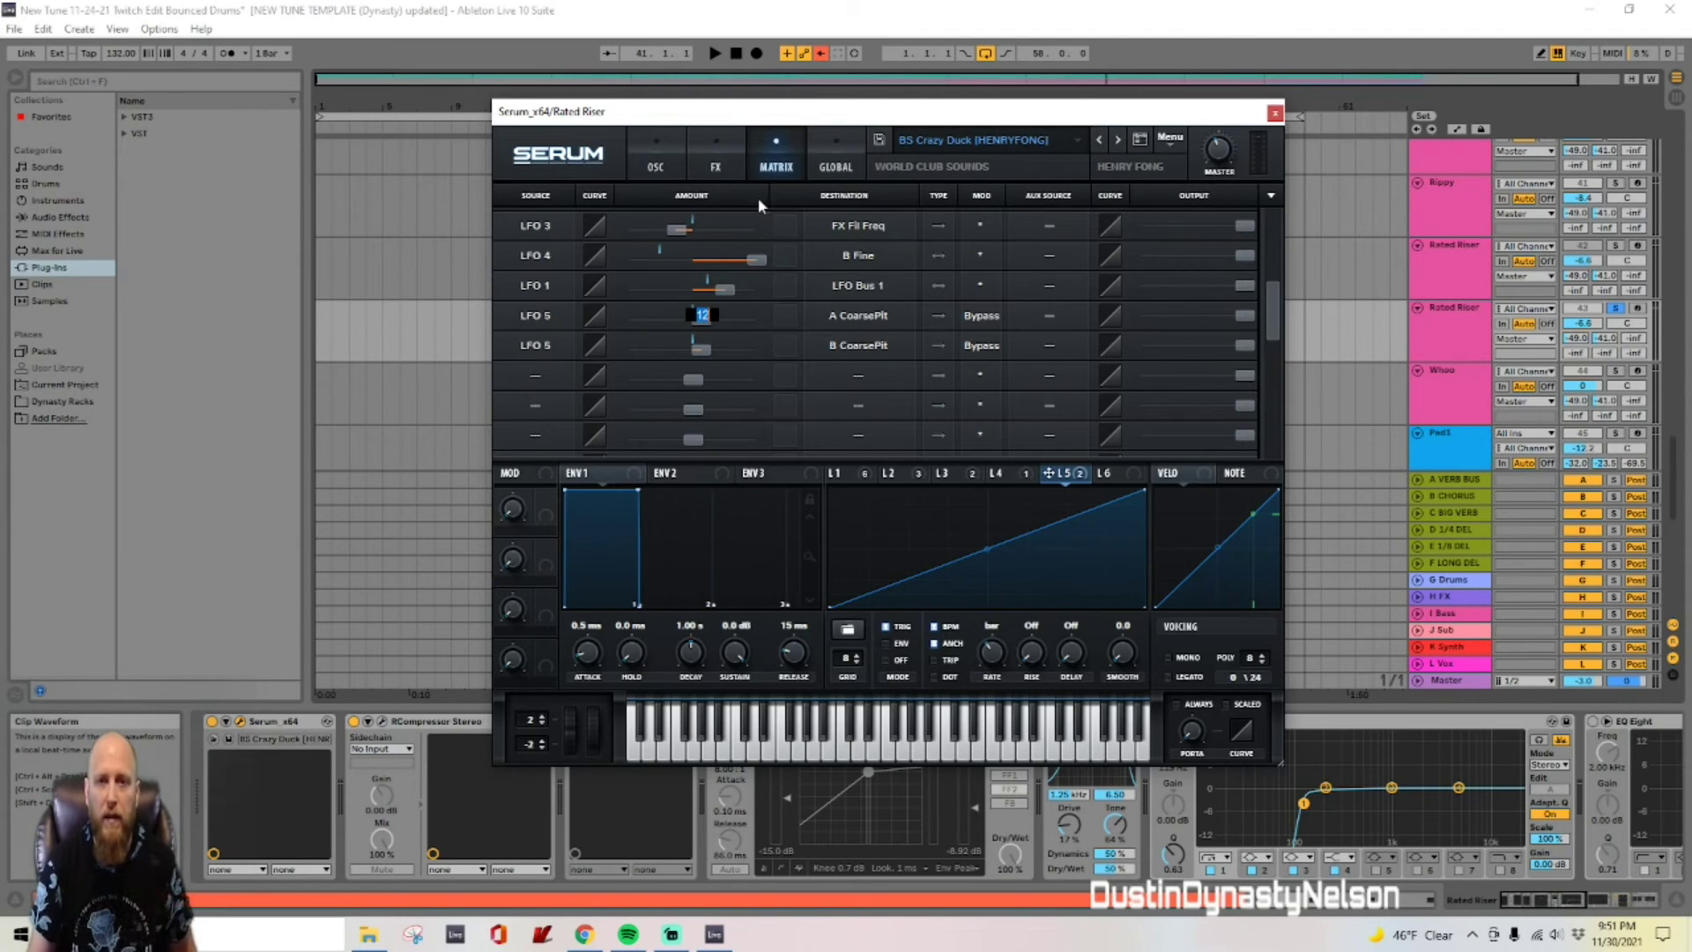
key(Return)
click(648, 160)
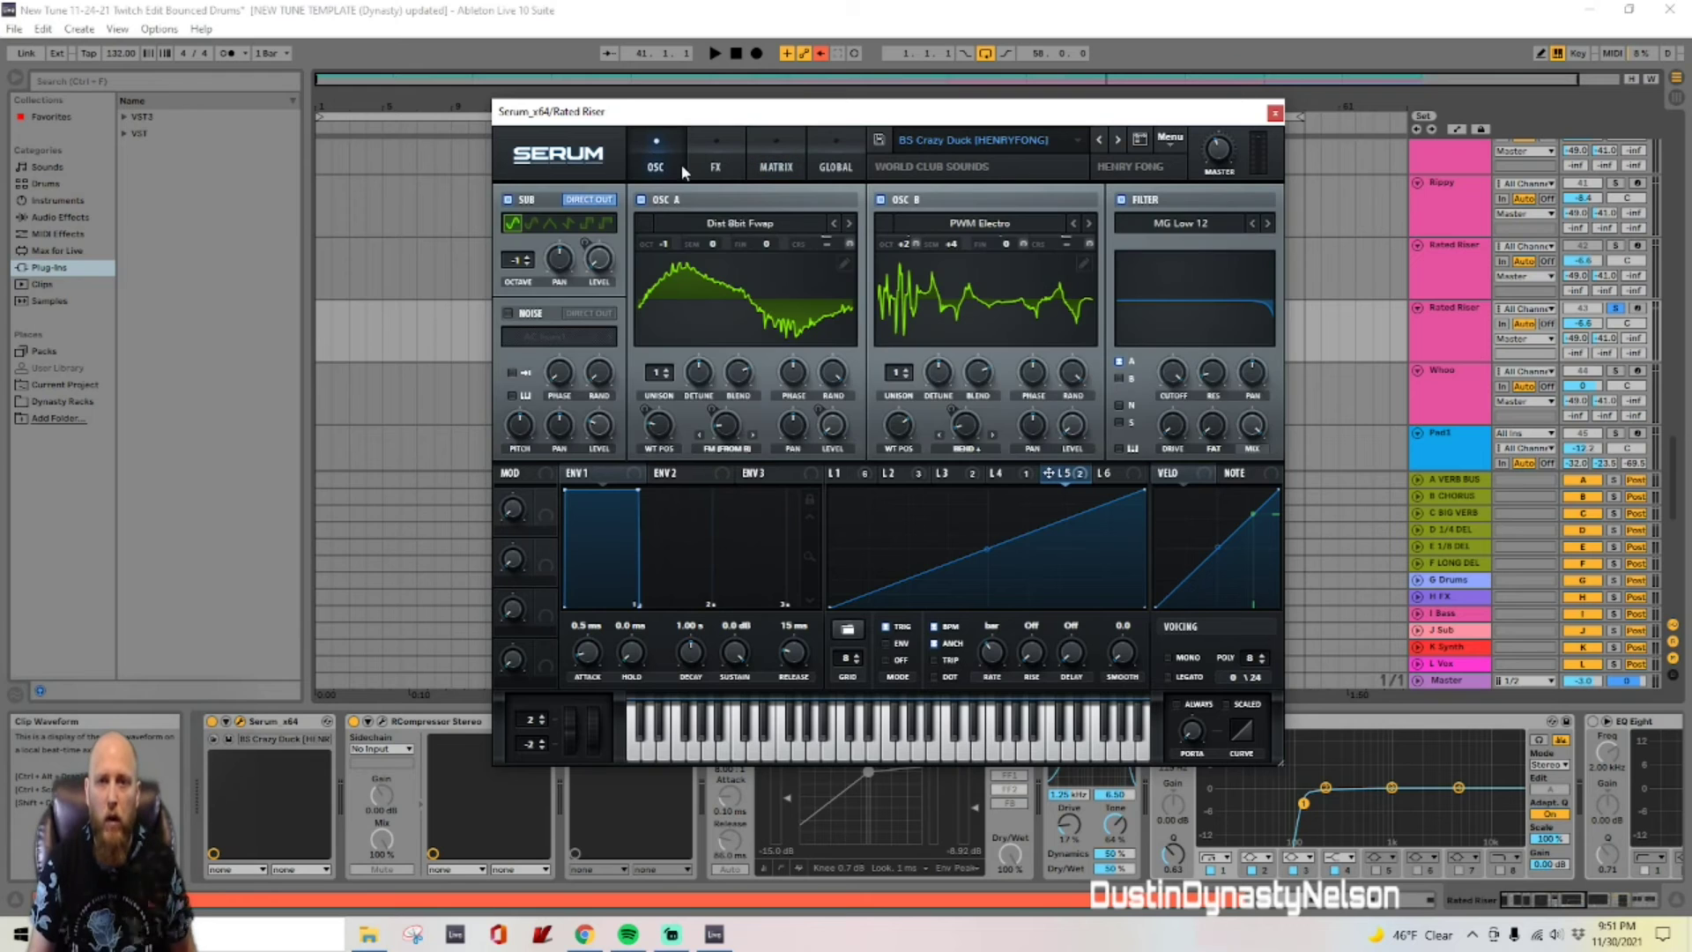
key(space)
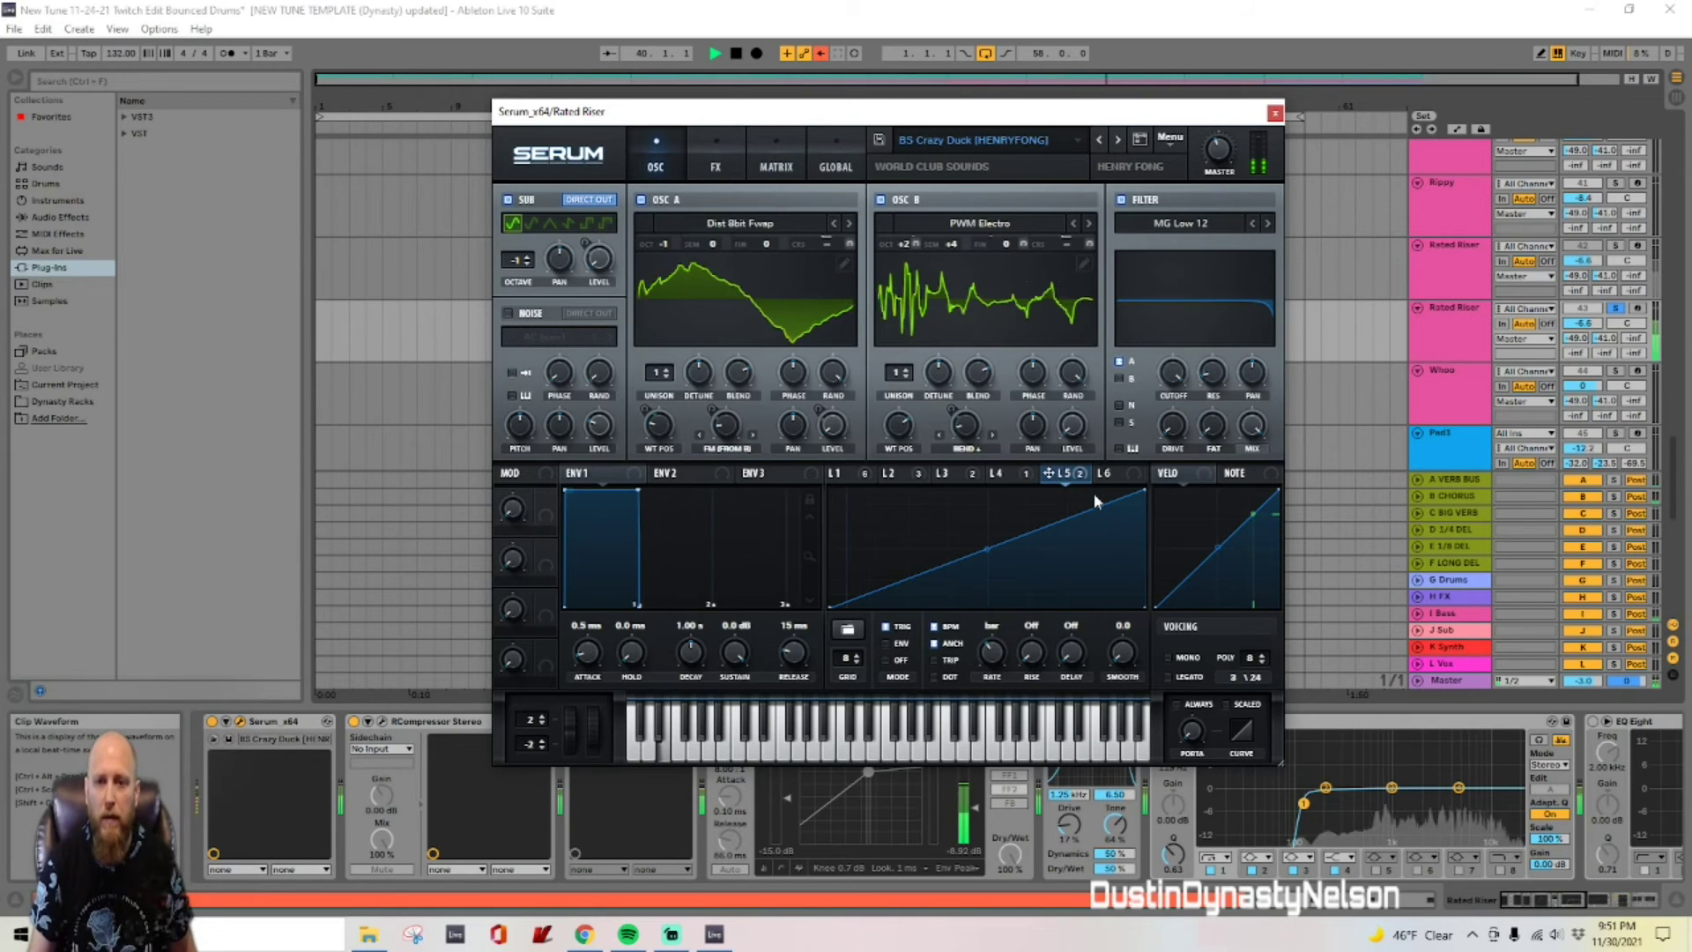
key(space)
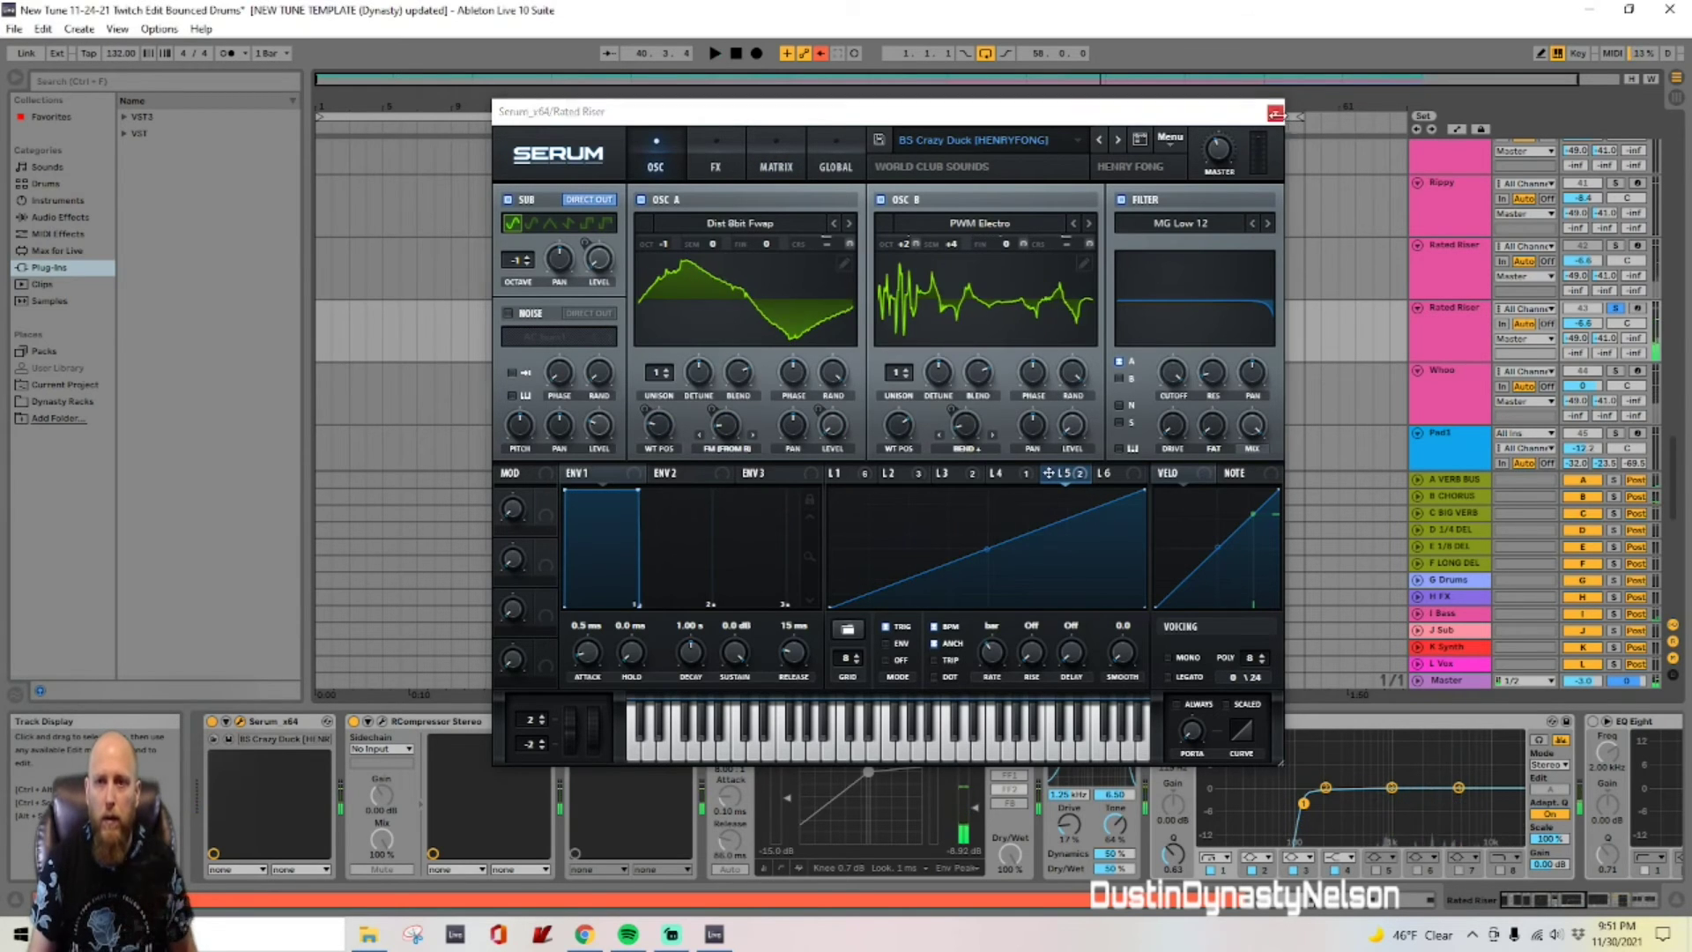
Step: Close Serum, unsolo the duplicated Rated Riser track and delete it
click(1274, 113)
click(1456, 339)
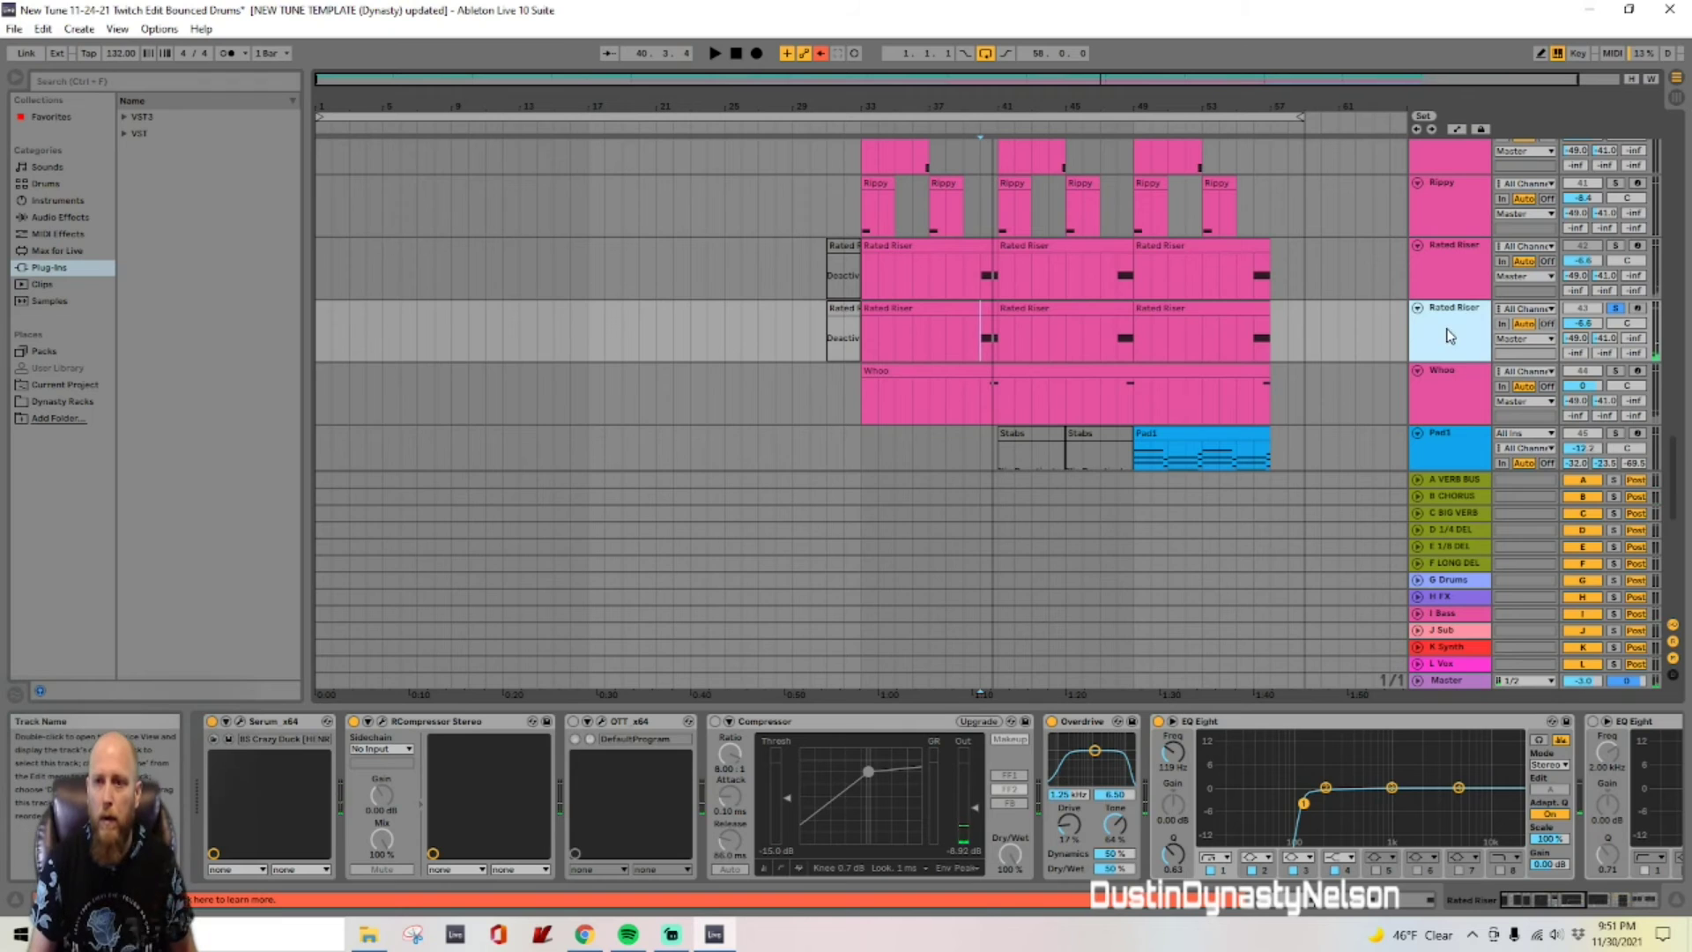
click(1452, 280)
click(1618, 308)
click(1442, 340)
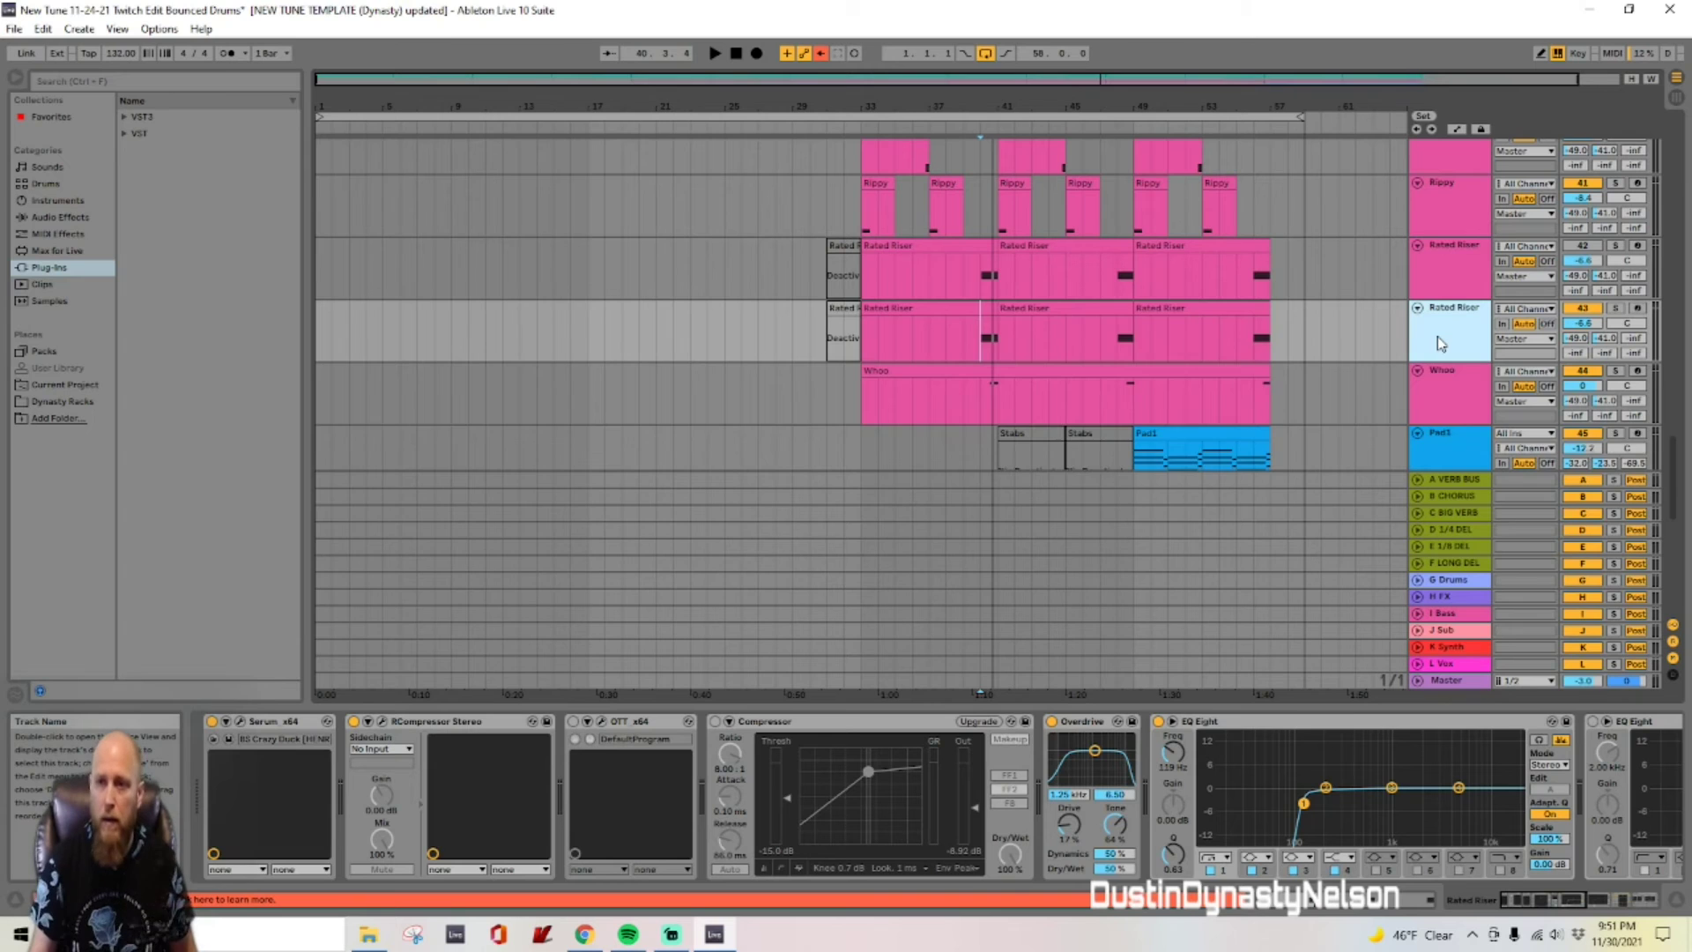
key(Delete)
Step: Solo the original Rated Riser track and play it while examining LFO 5 and both oscillators' pitch settings in Serum
click(1595, 250)
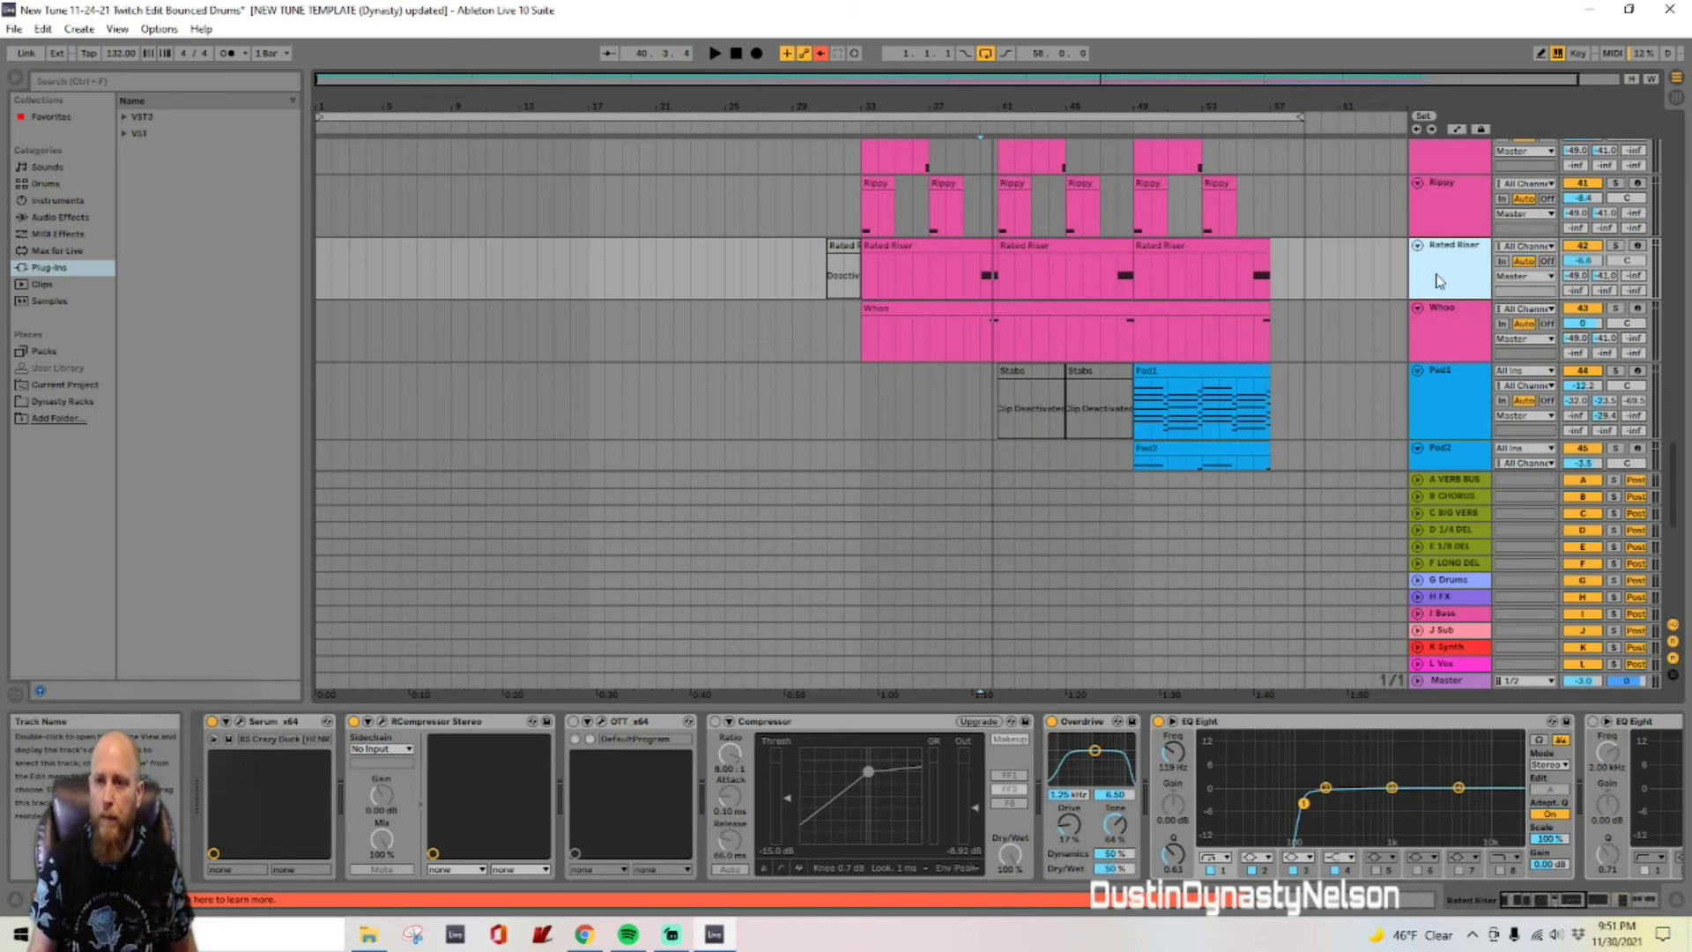
click(1616, 246)
key(space)
key(space)
click(240, 721)
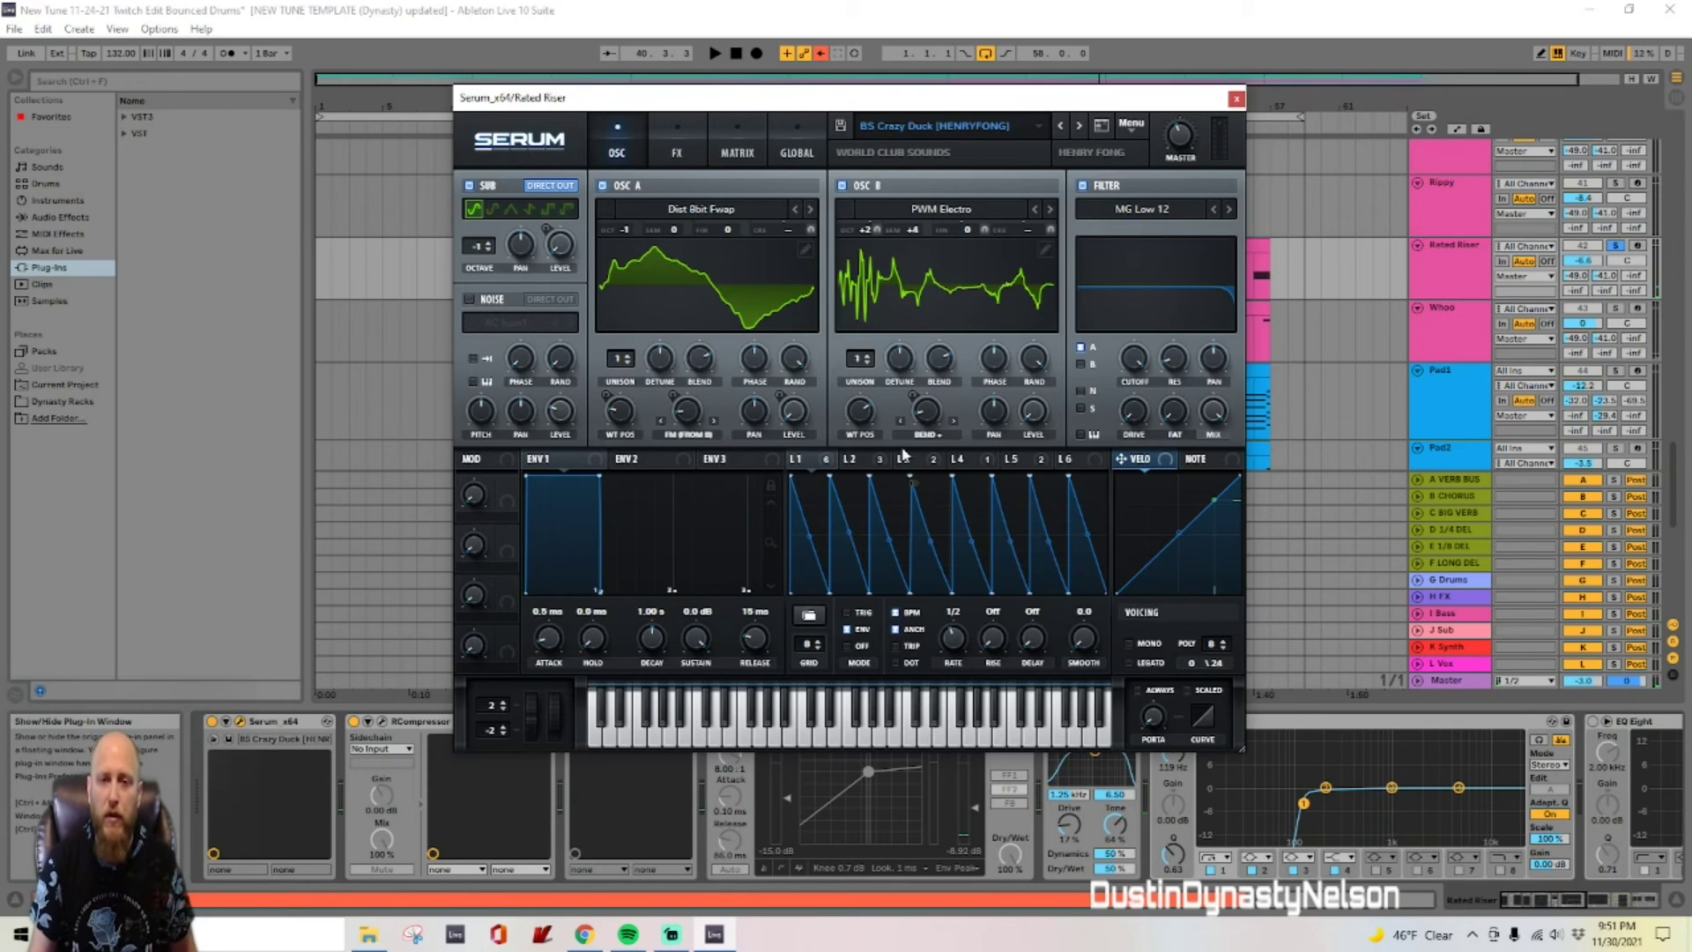
click(1015, 459)
key(space)
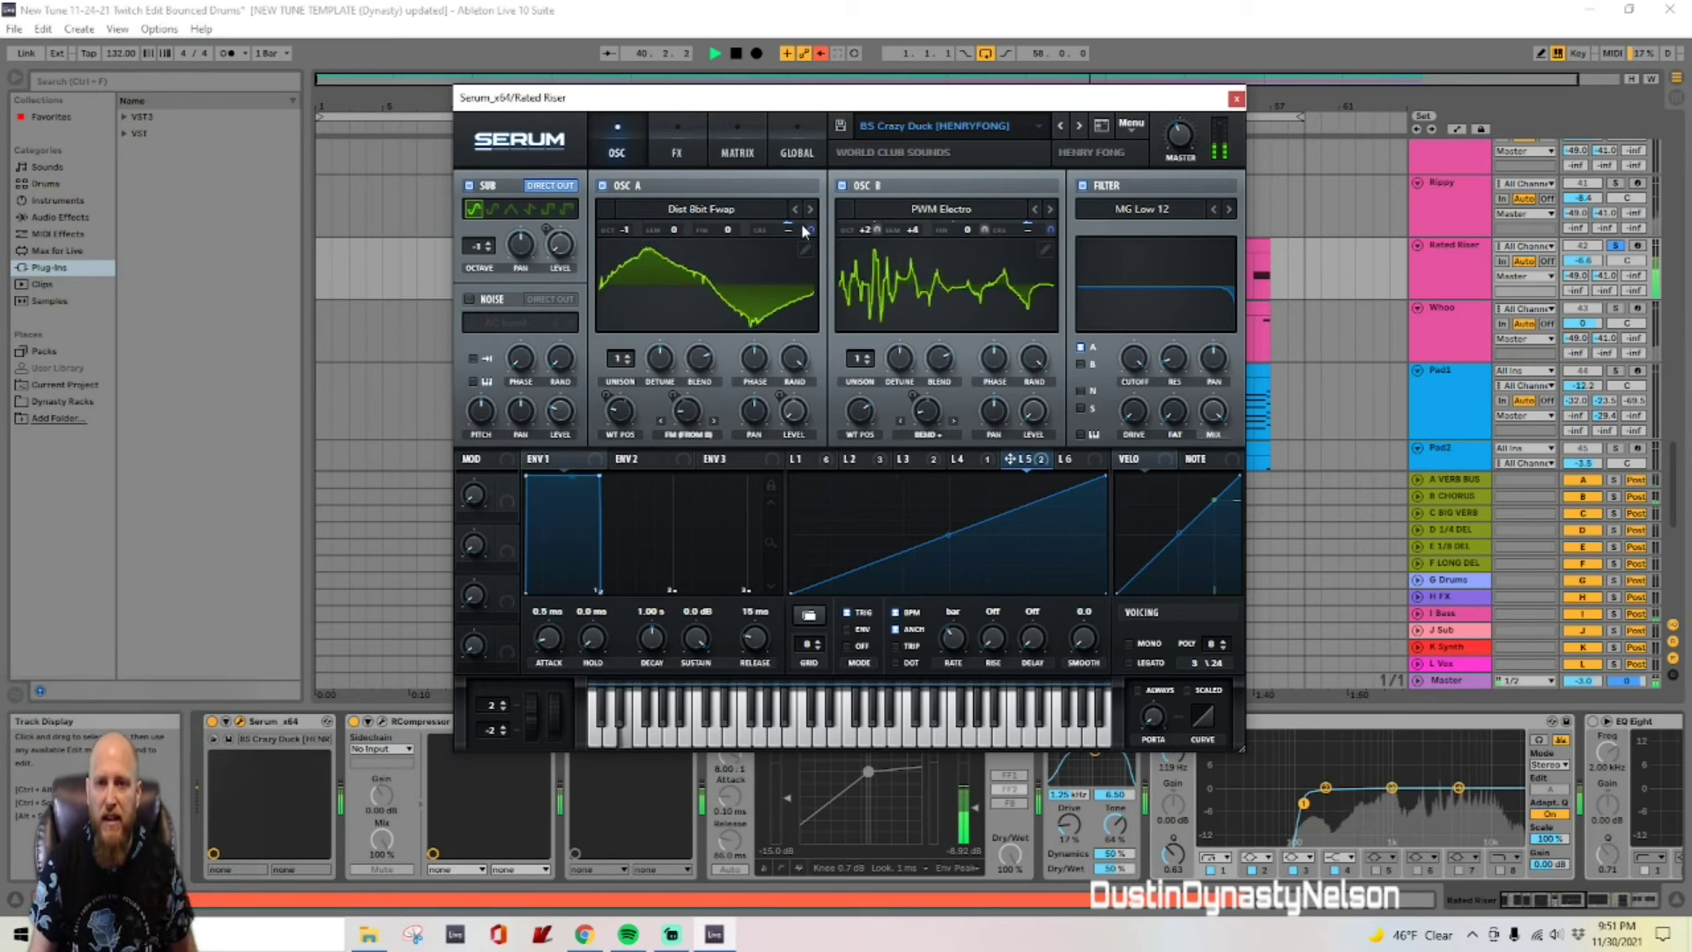
mouse_move(802, 231)
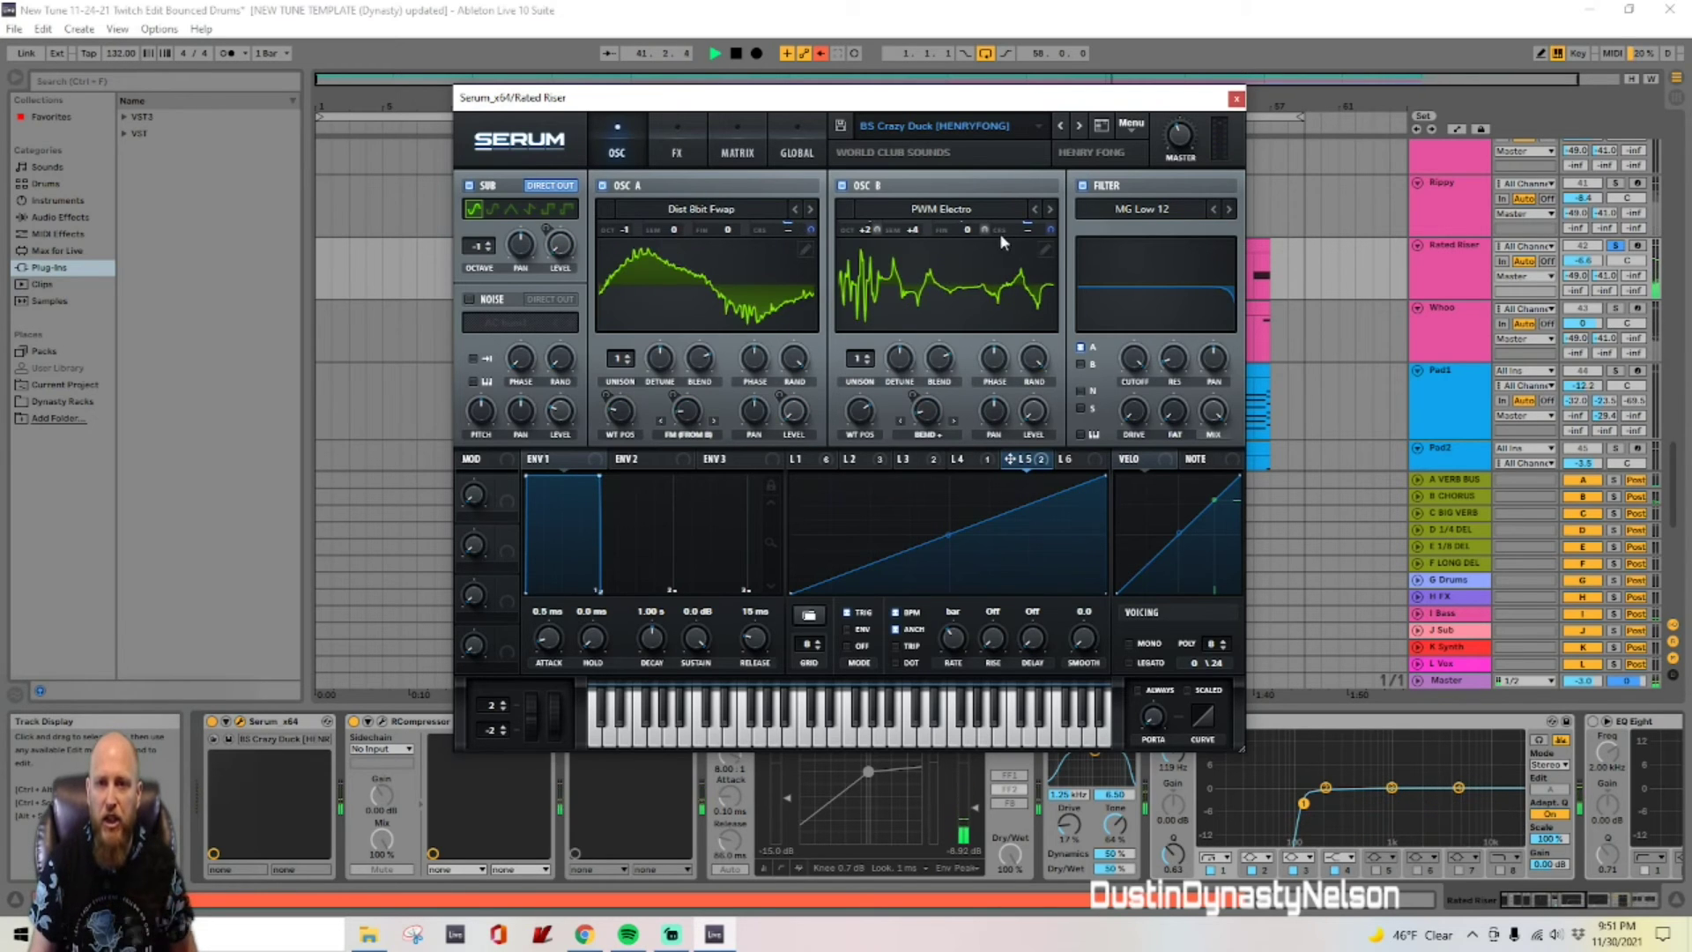
mouse_move(1031, 231)
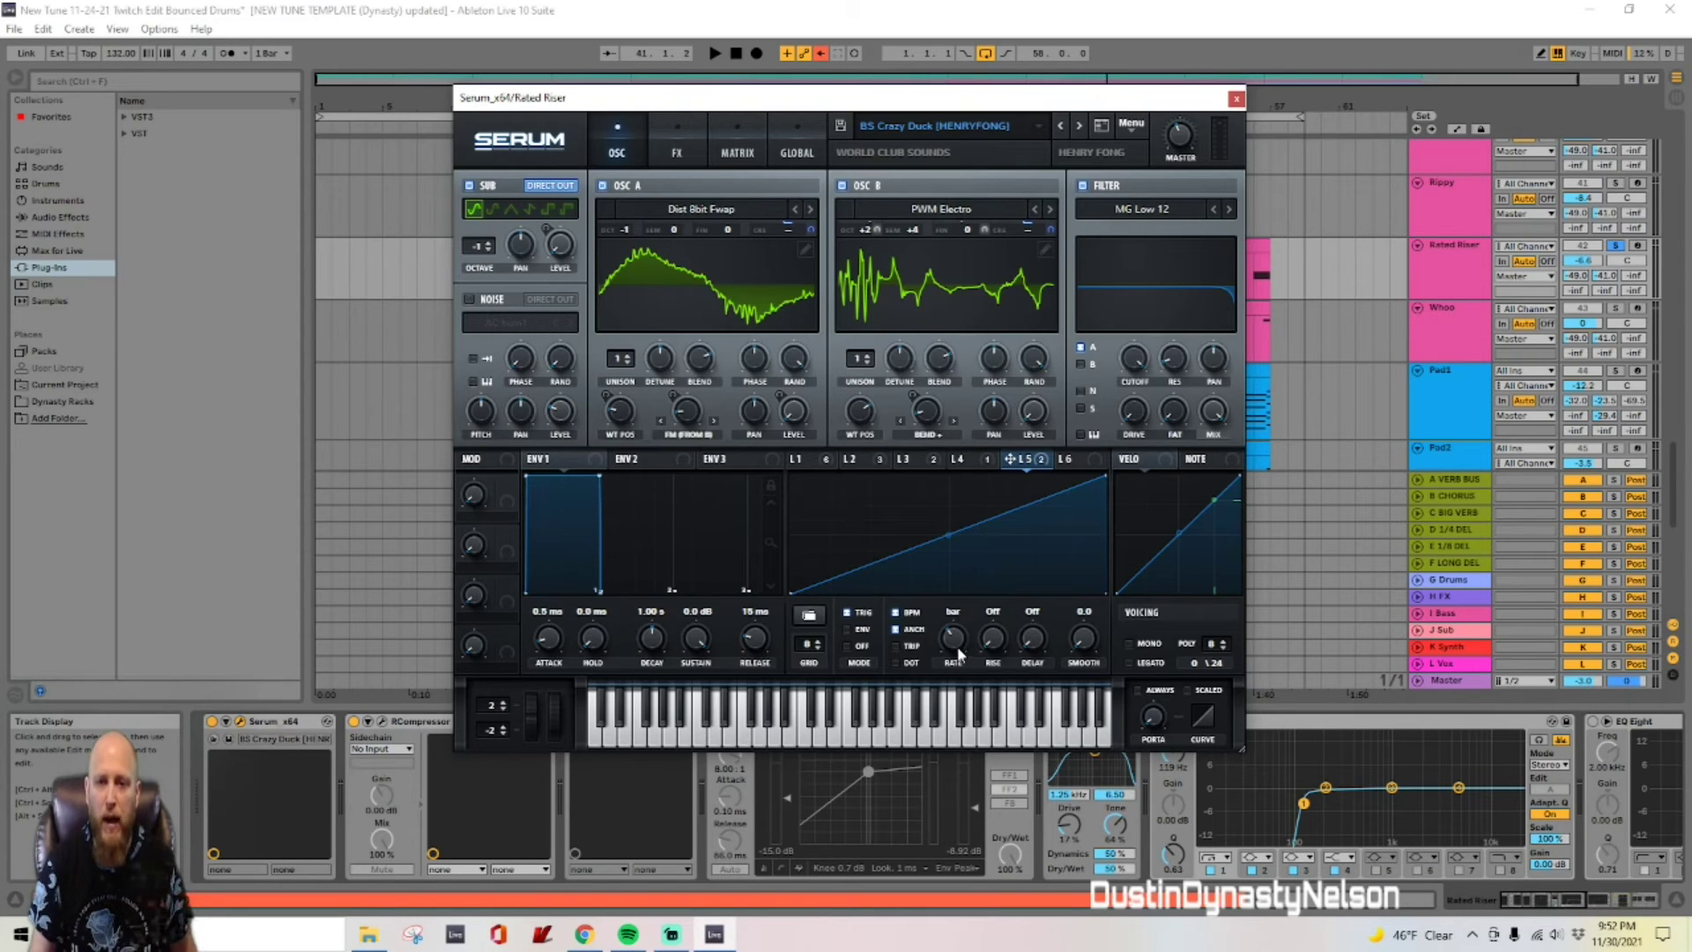
click(1237, 98)
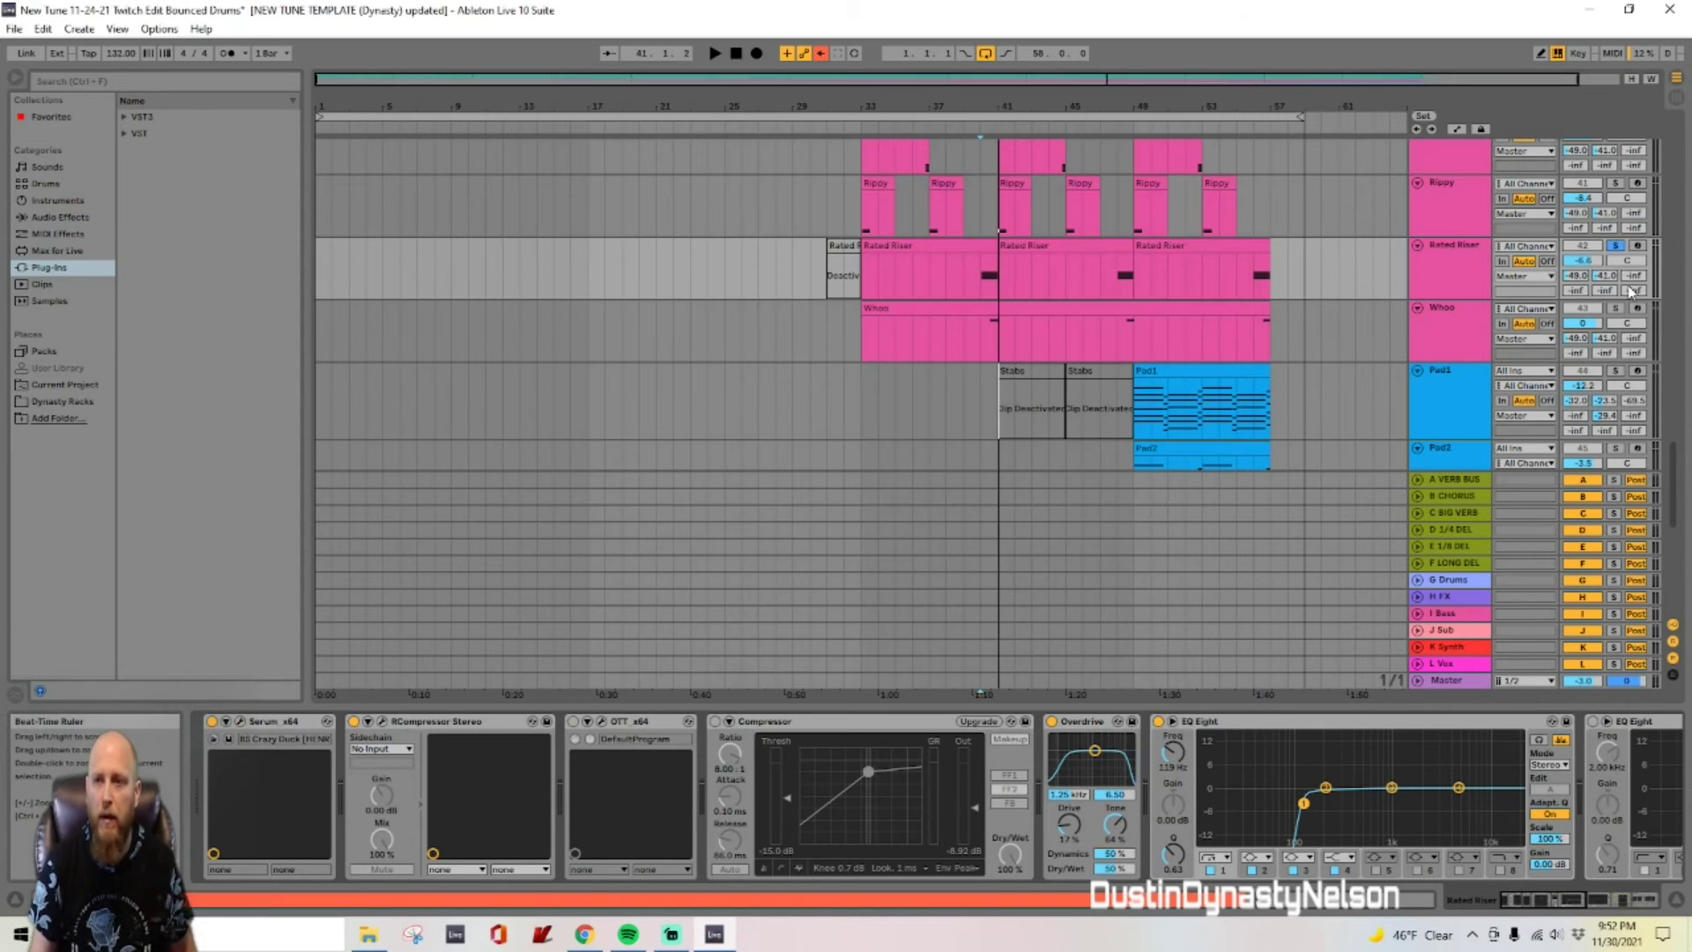
Step: Solo the Whoo track and play it from bar 40
scroll(1360, 269, down, 1)
scroll(1360, 268, down, 1)
click(1456, 242)
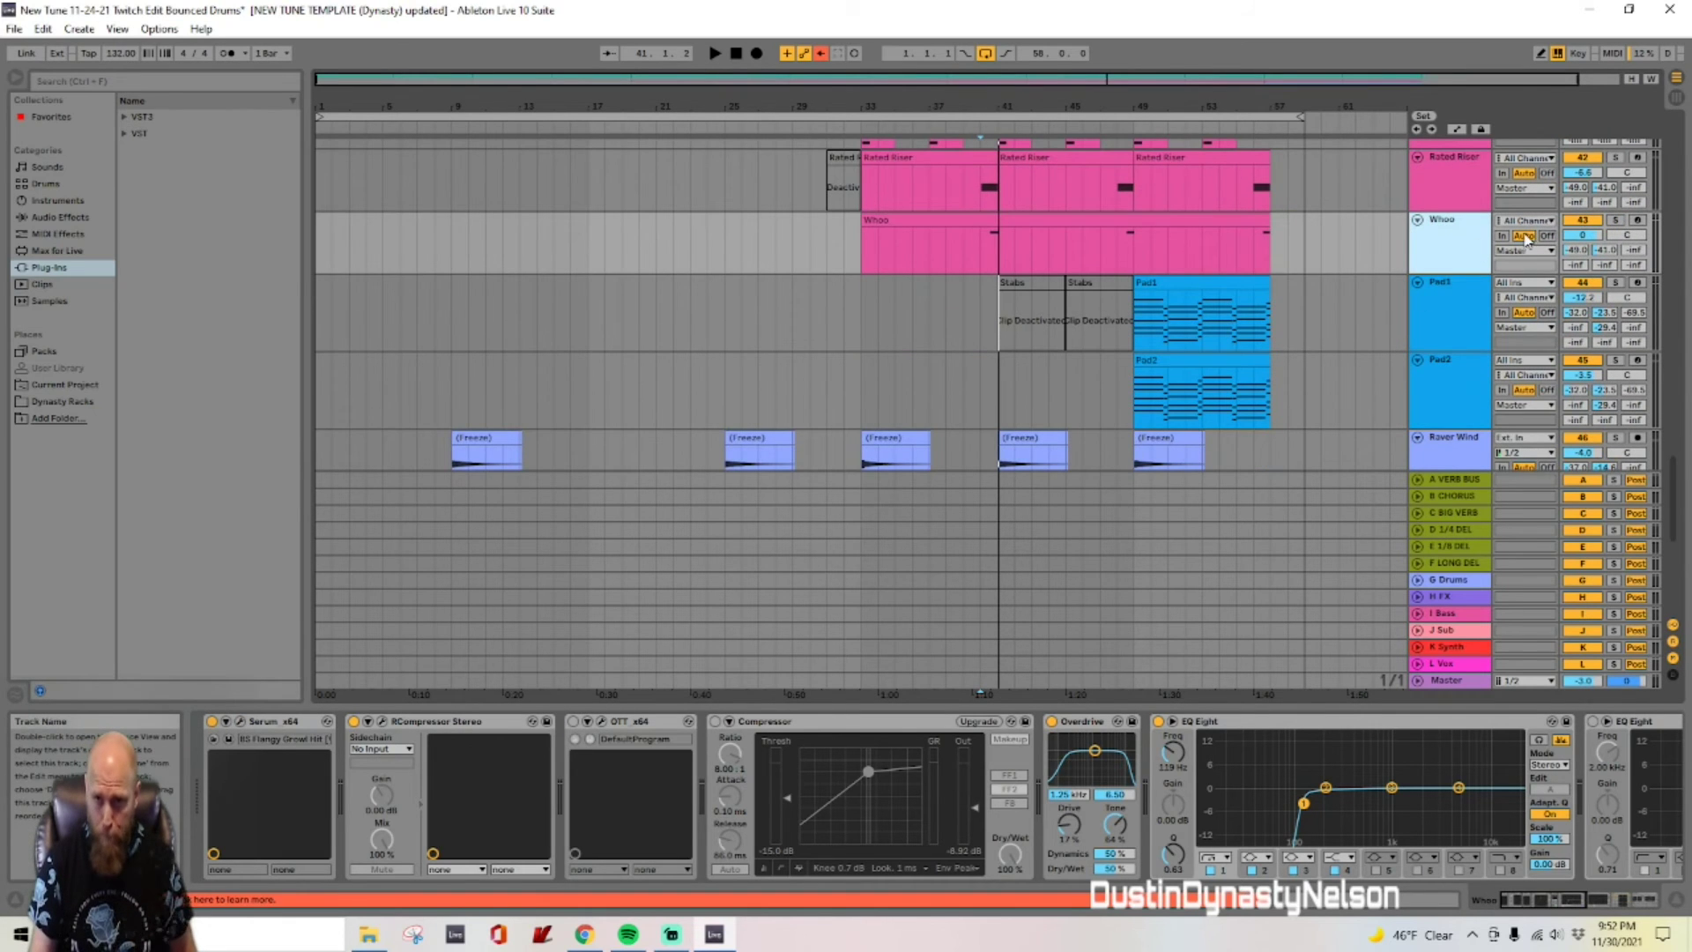
click(1616, 219)
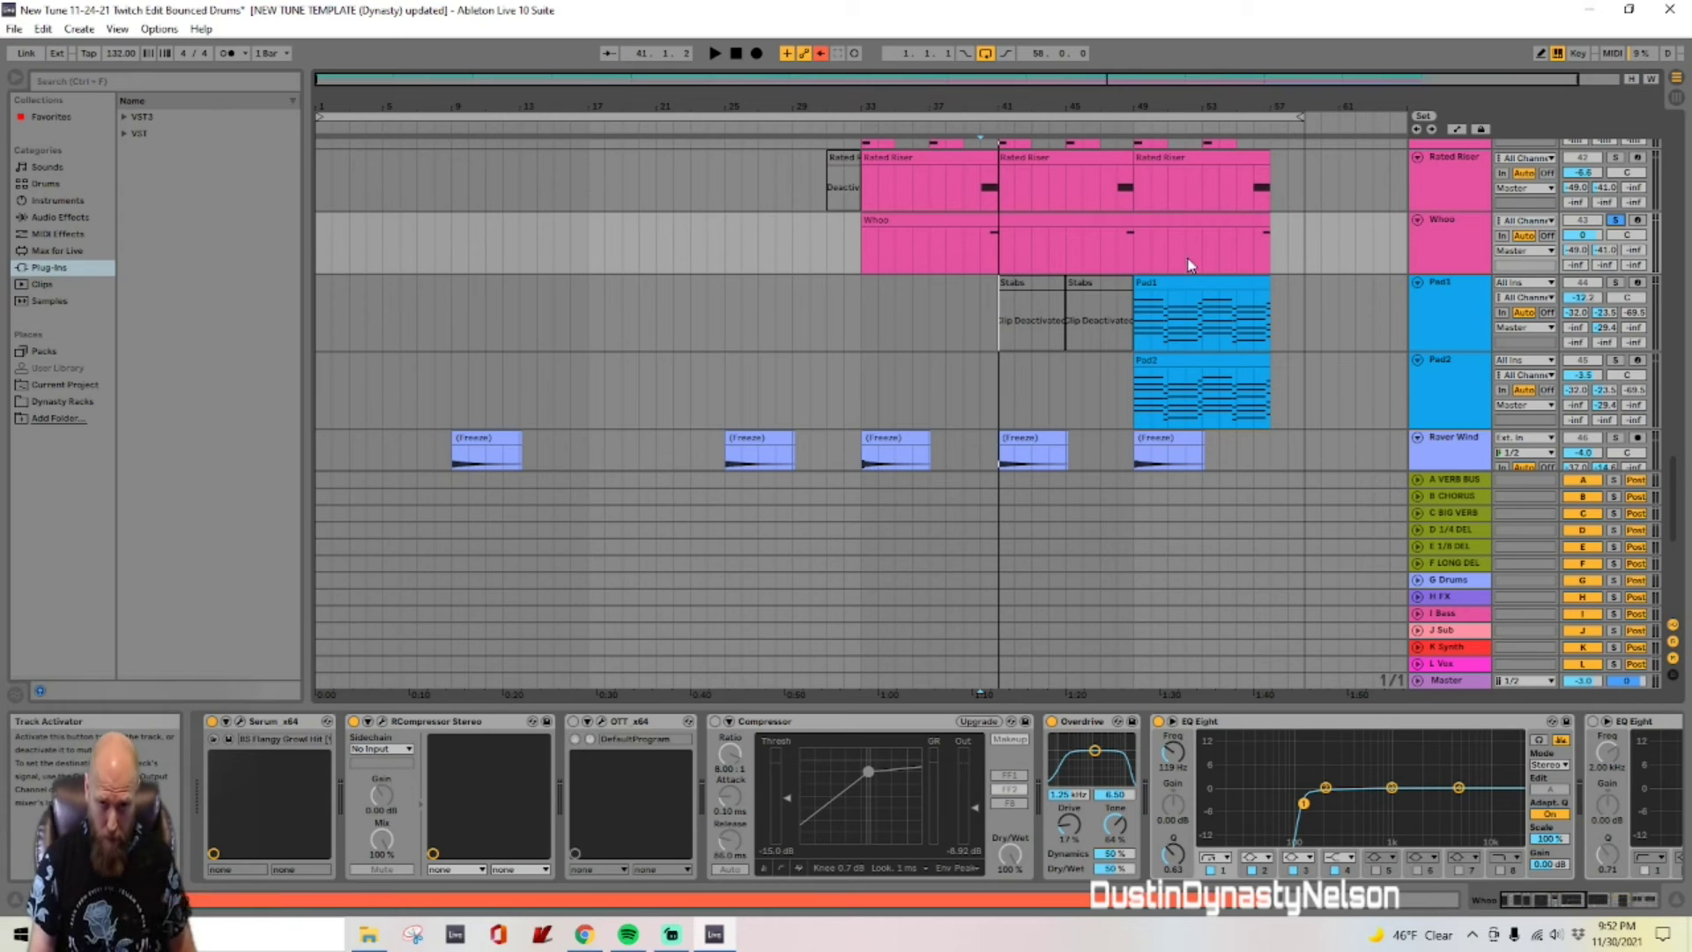
click(981, 247)
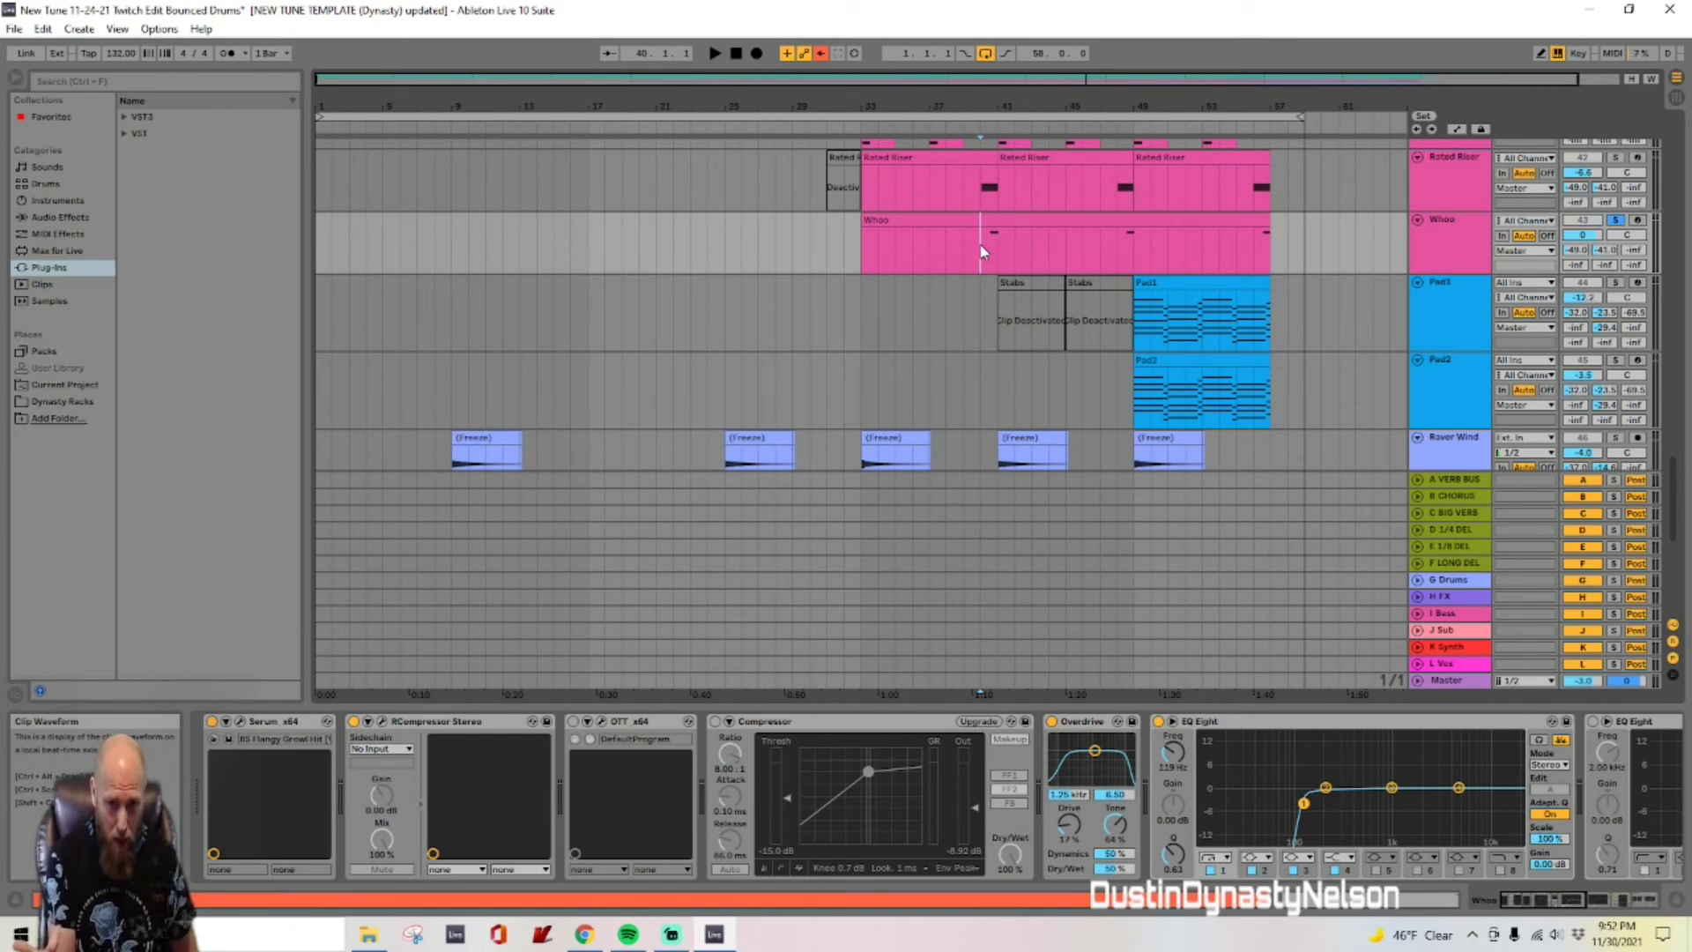
key(space)
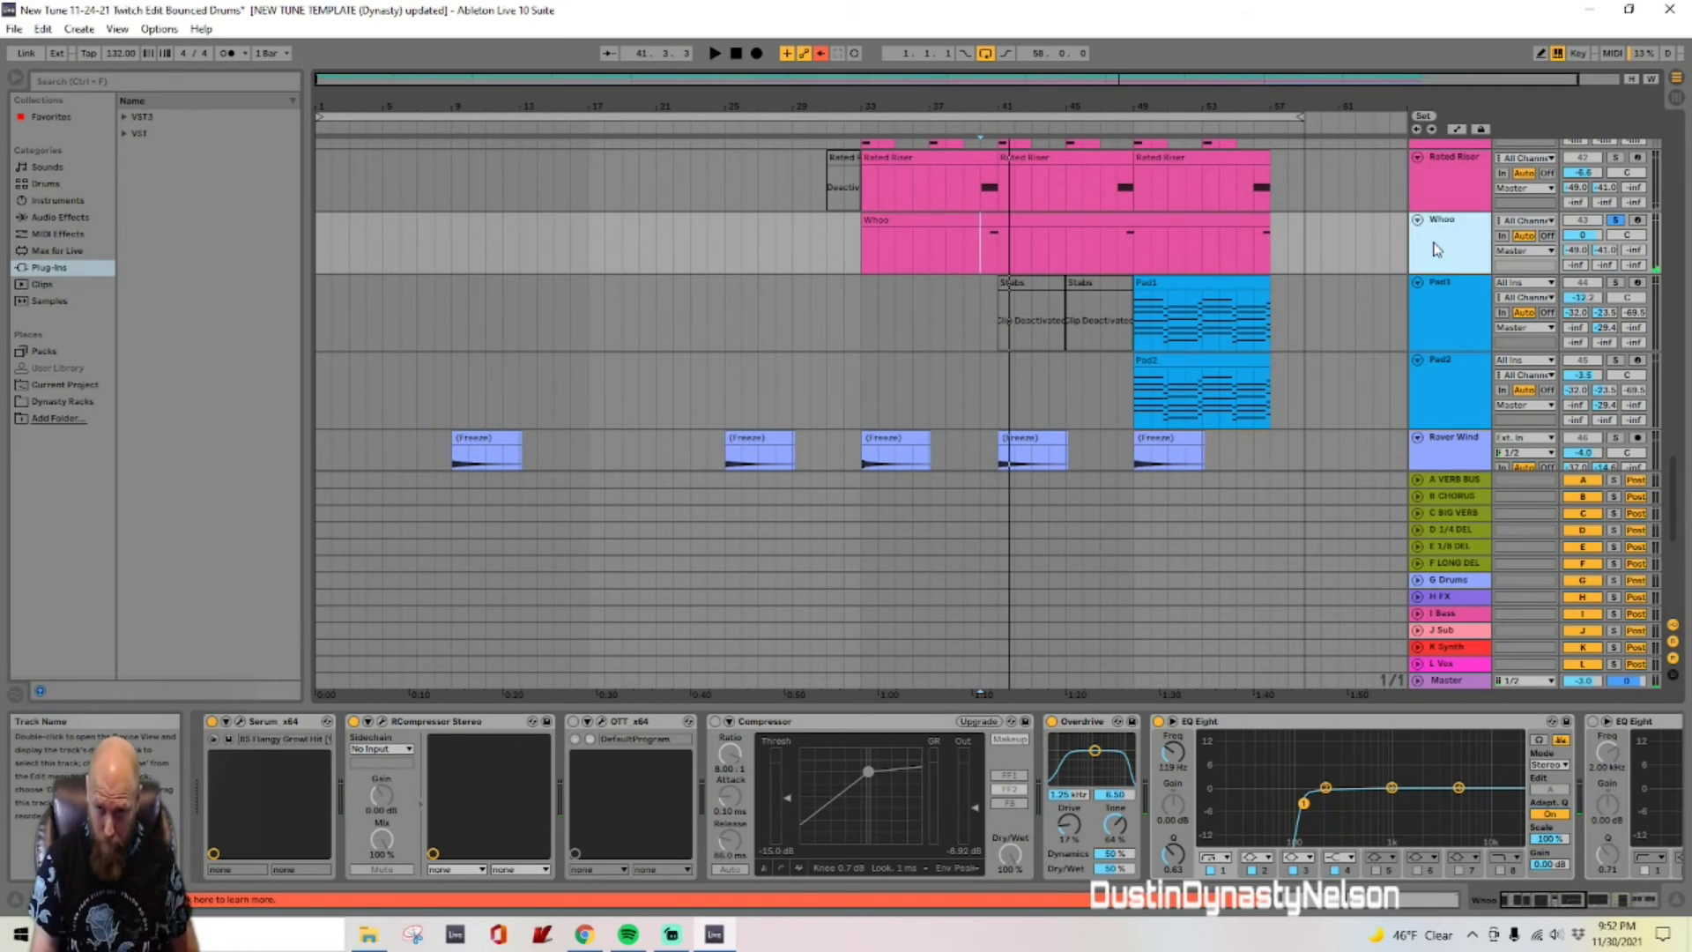
Step: Examine the BS Flangy Growl Hit patch in the Whoo track's Serum
click(241, 722)
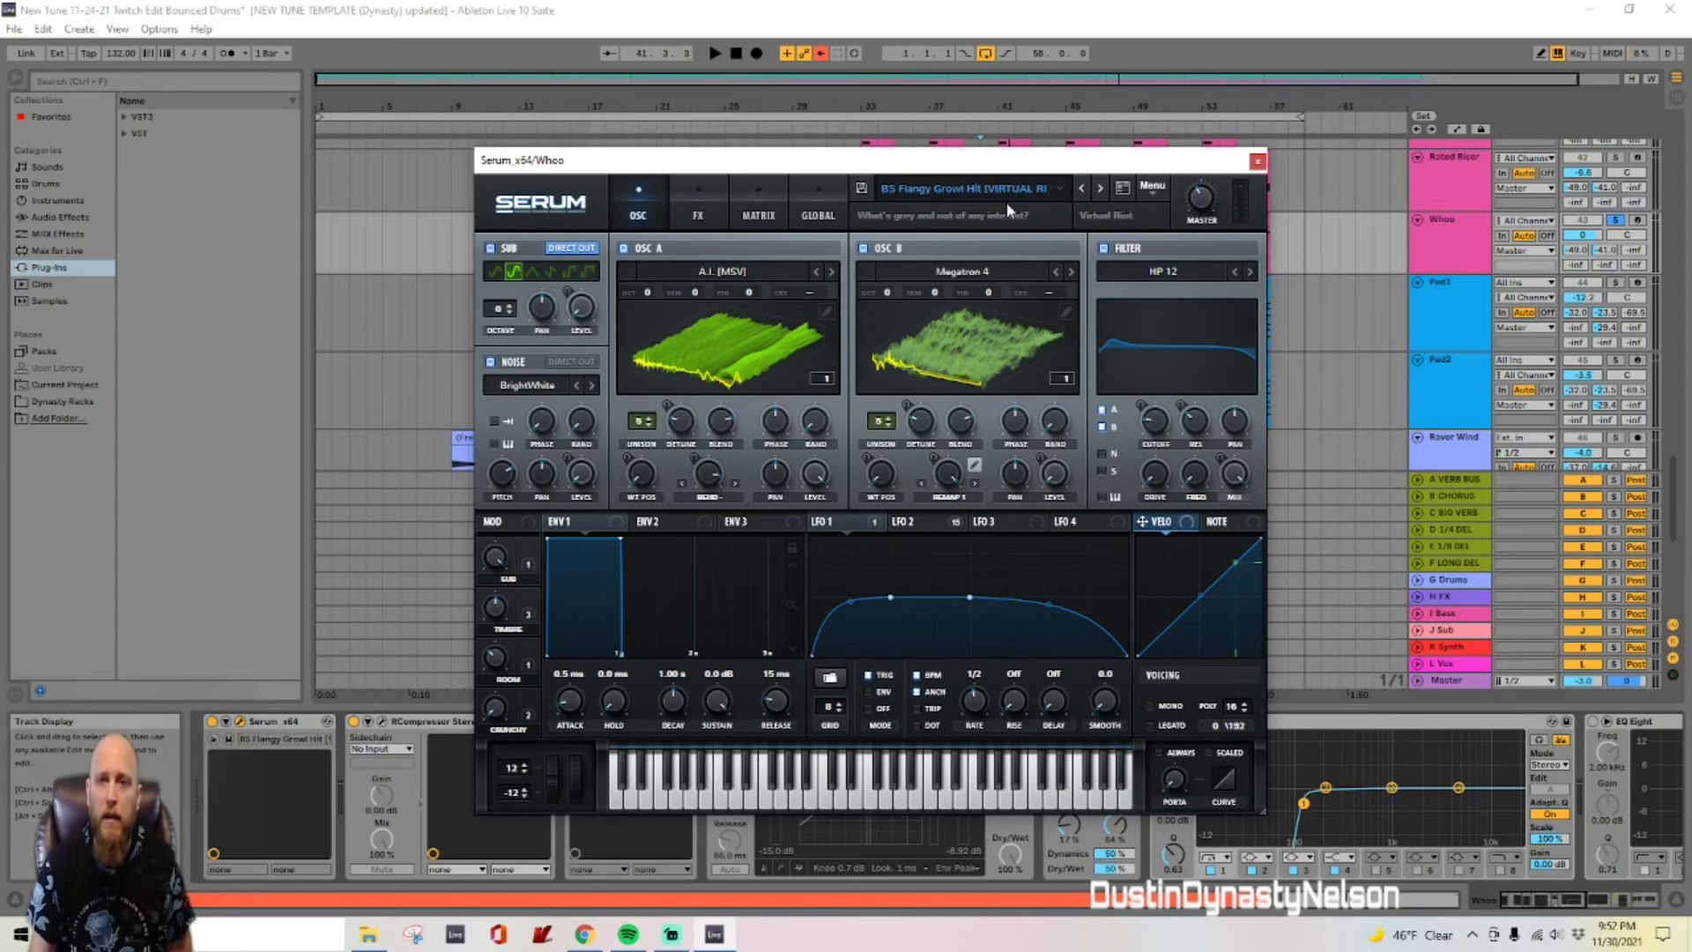
drag(964, 167, 961, 123)
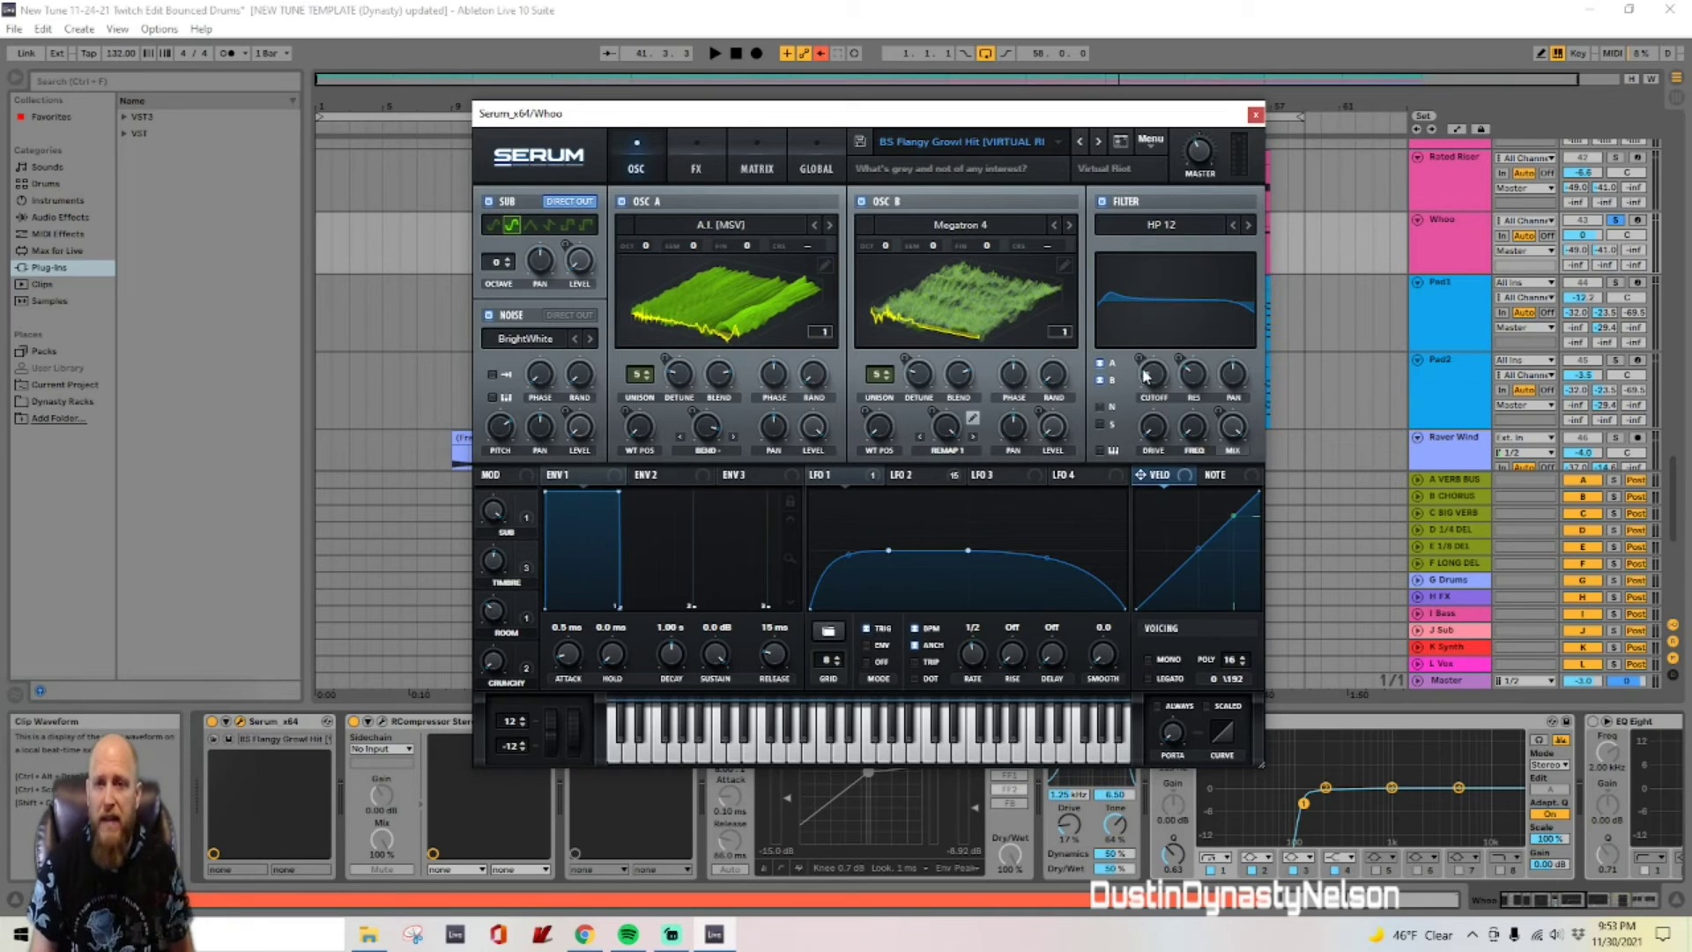
click(1255, 115)
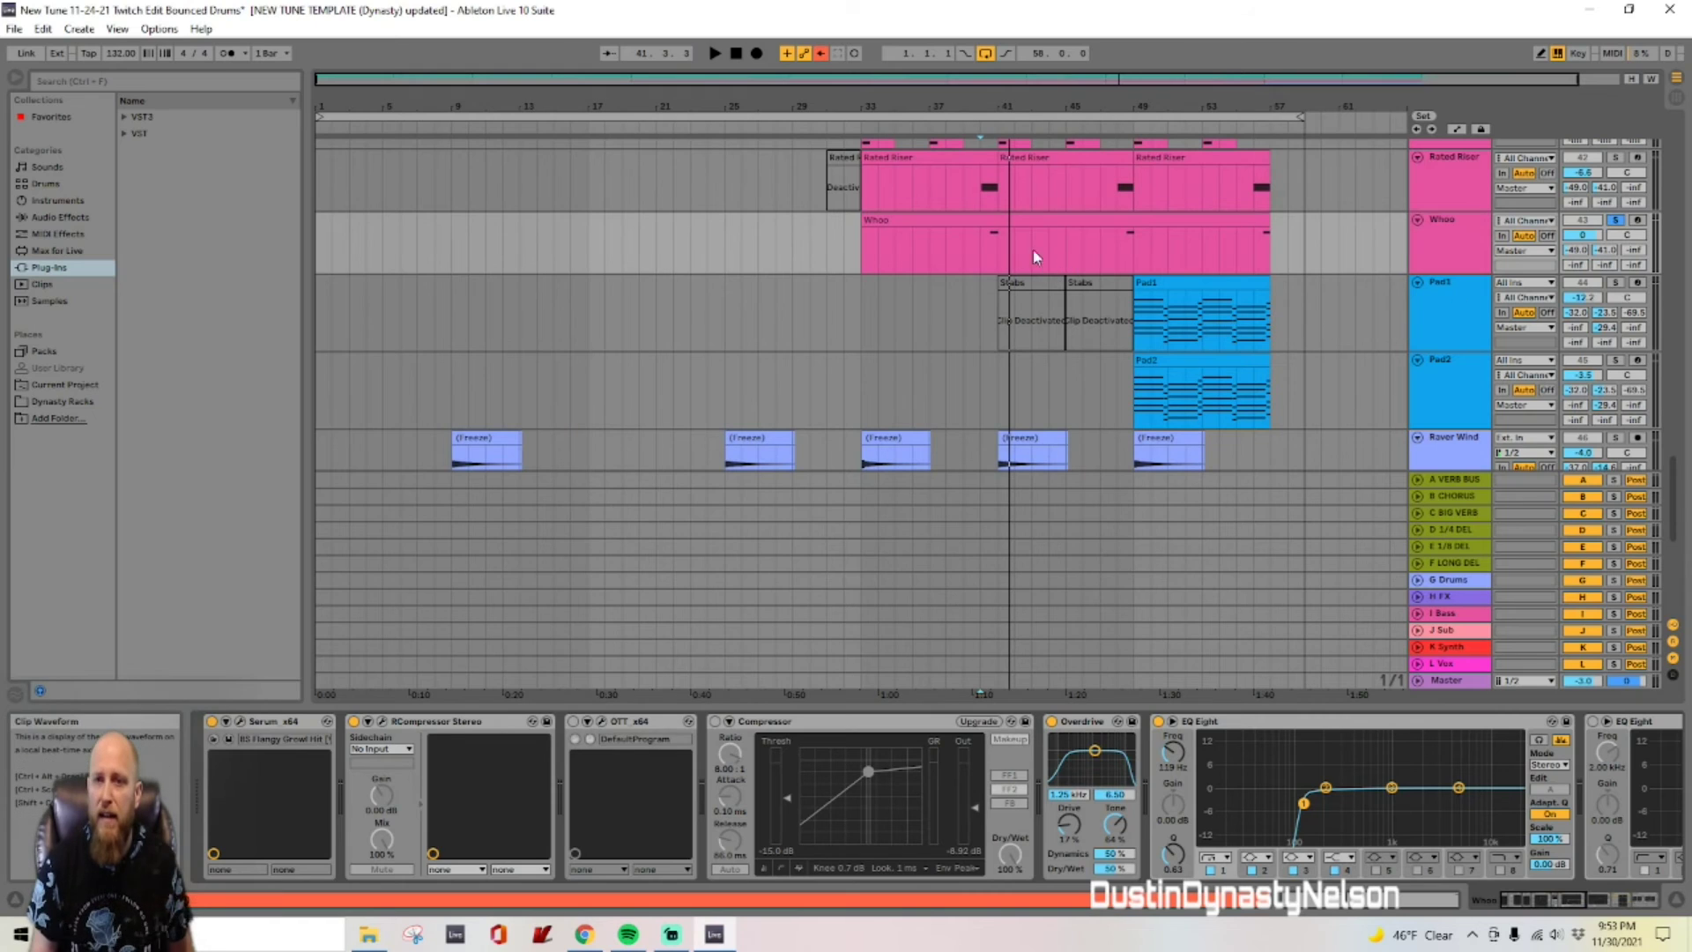
Step: Solo the Rated Riser and Whoo tracks together, play them from bar 40, and clear the solo
click(982, 255)
click(1616, 158)
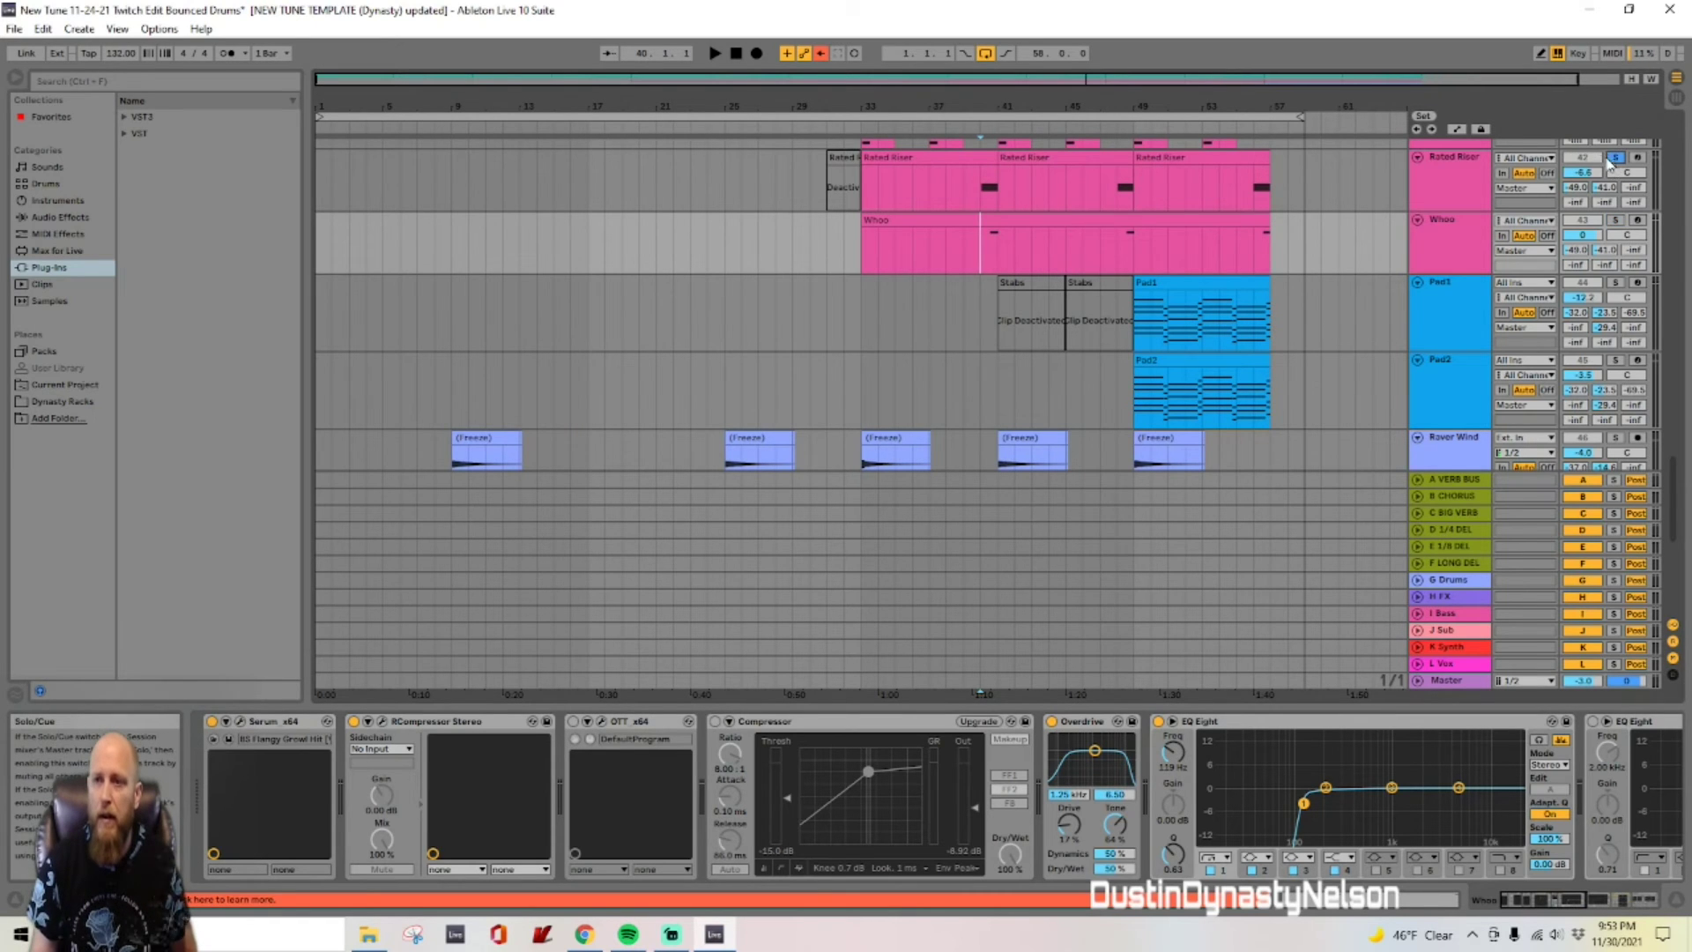
click(1617, 220)
key(space)
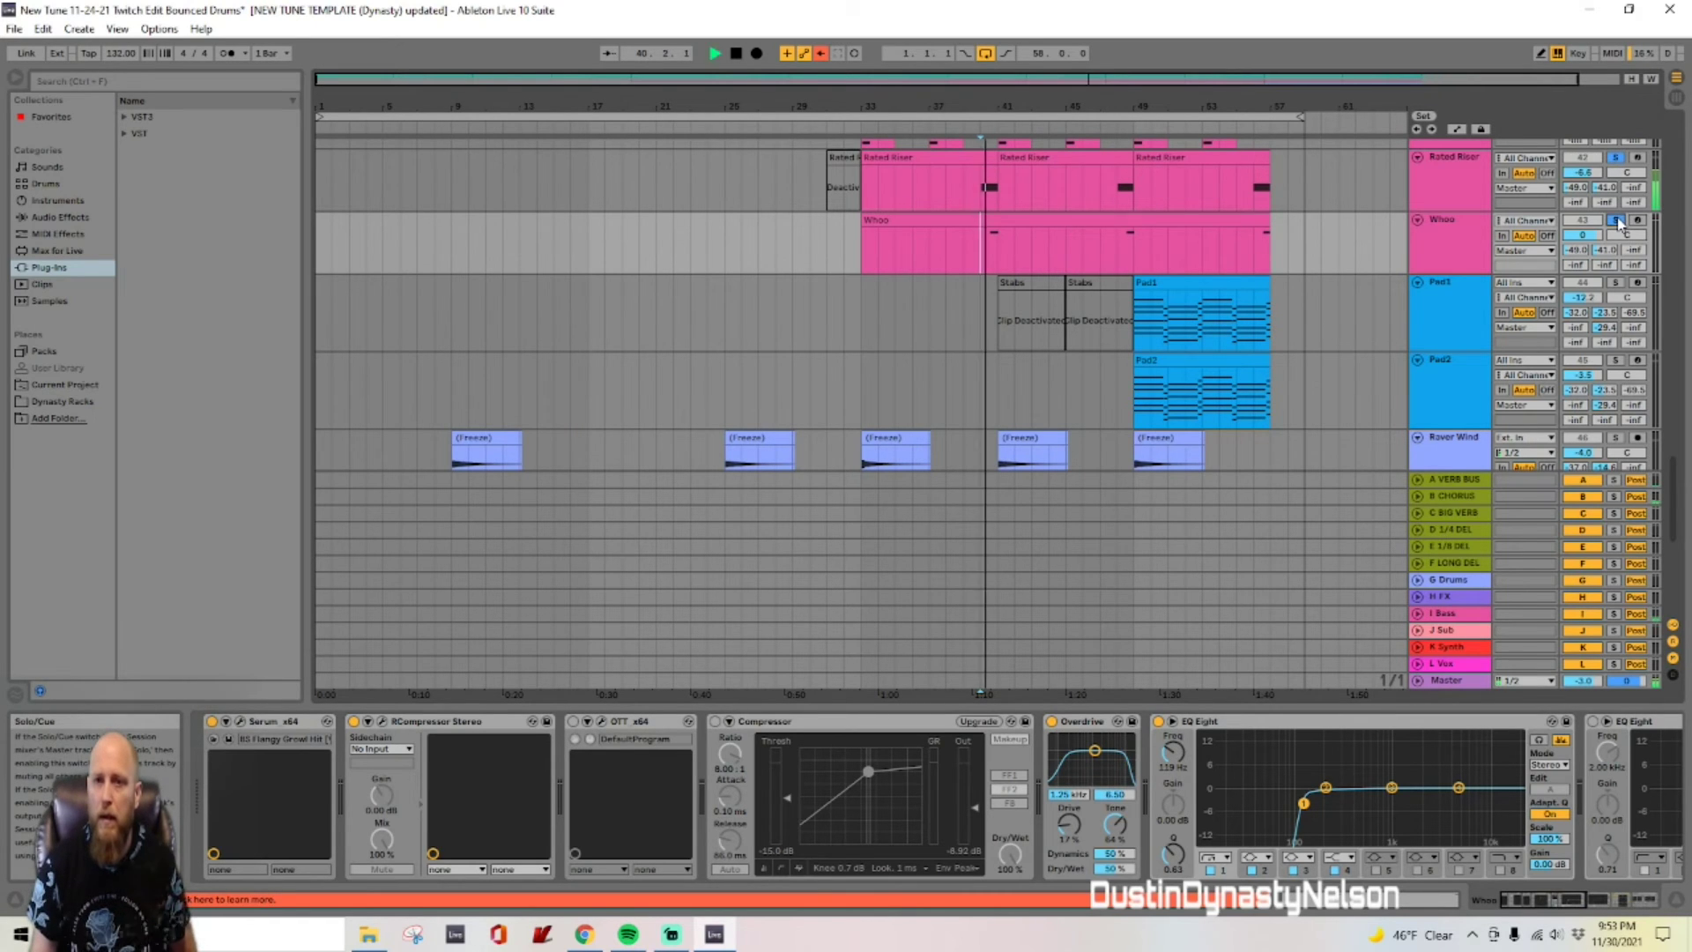
key(space)
click(1617, 220)
Step: Solo the Pad1 track and open its clip at bar 49 in an enlarged note editor to examine the chords
scroll(1170, 252, down, 1)
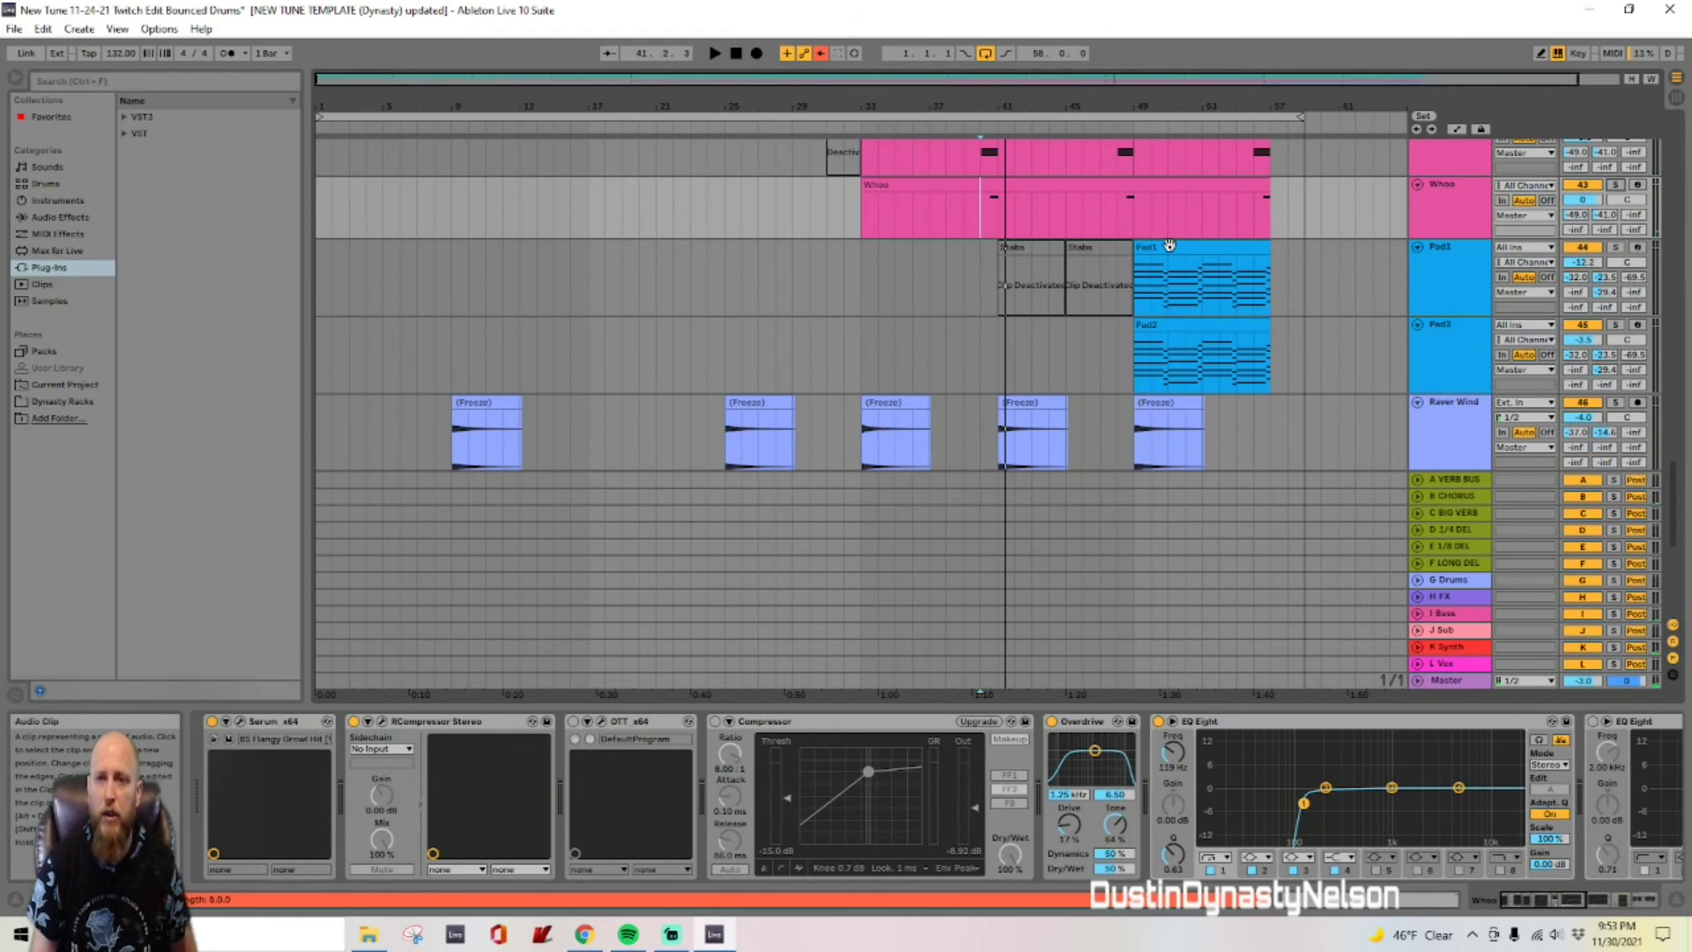
scroll(1168, 246, up, 2)
scroll(1169, 246, down, 2)
scroll(1170, 250, up, 2)
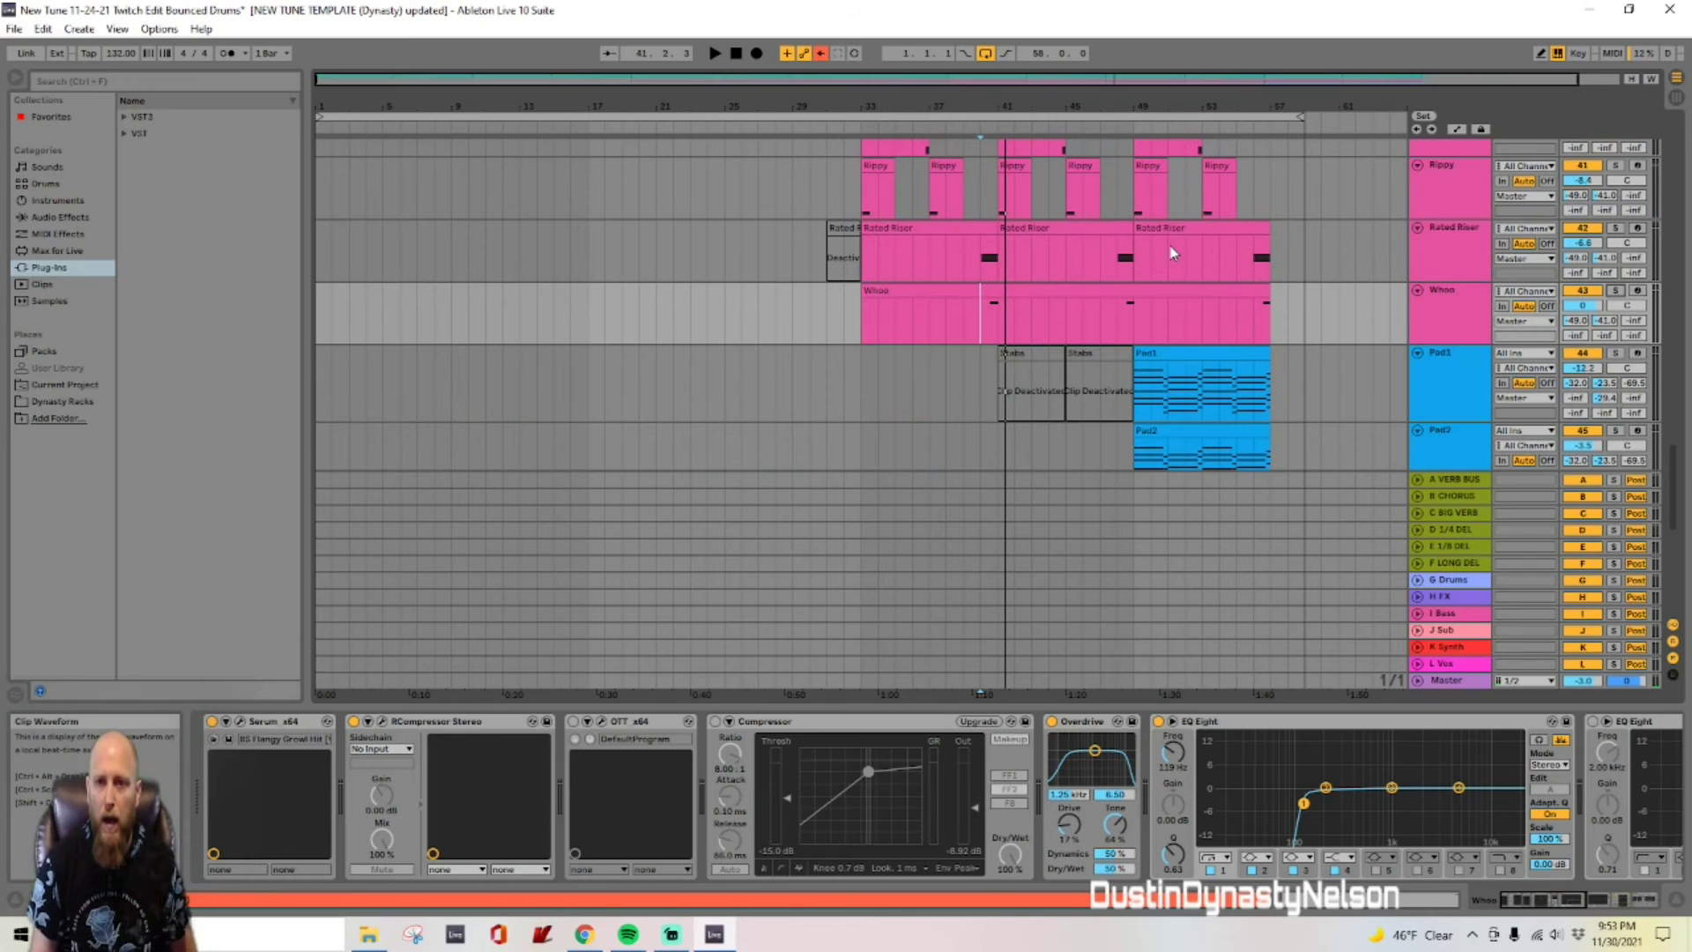
scroll(1171, 253, down, 1)
click(1144, 329)
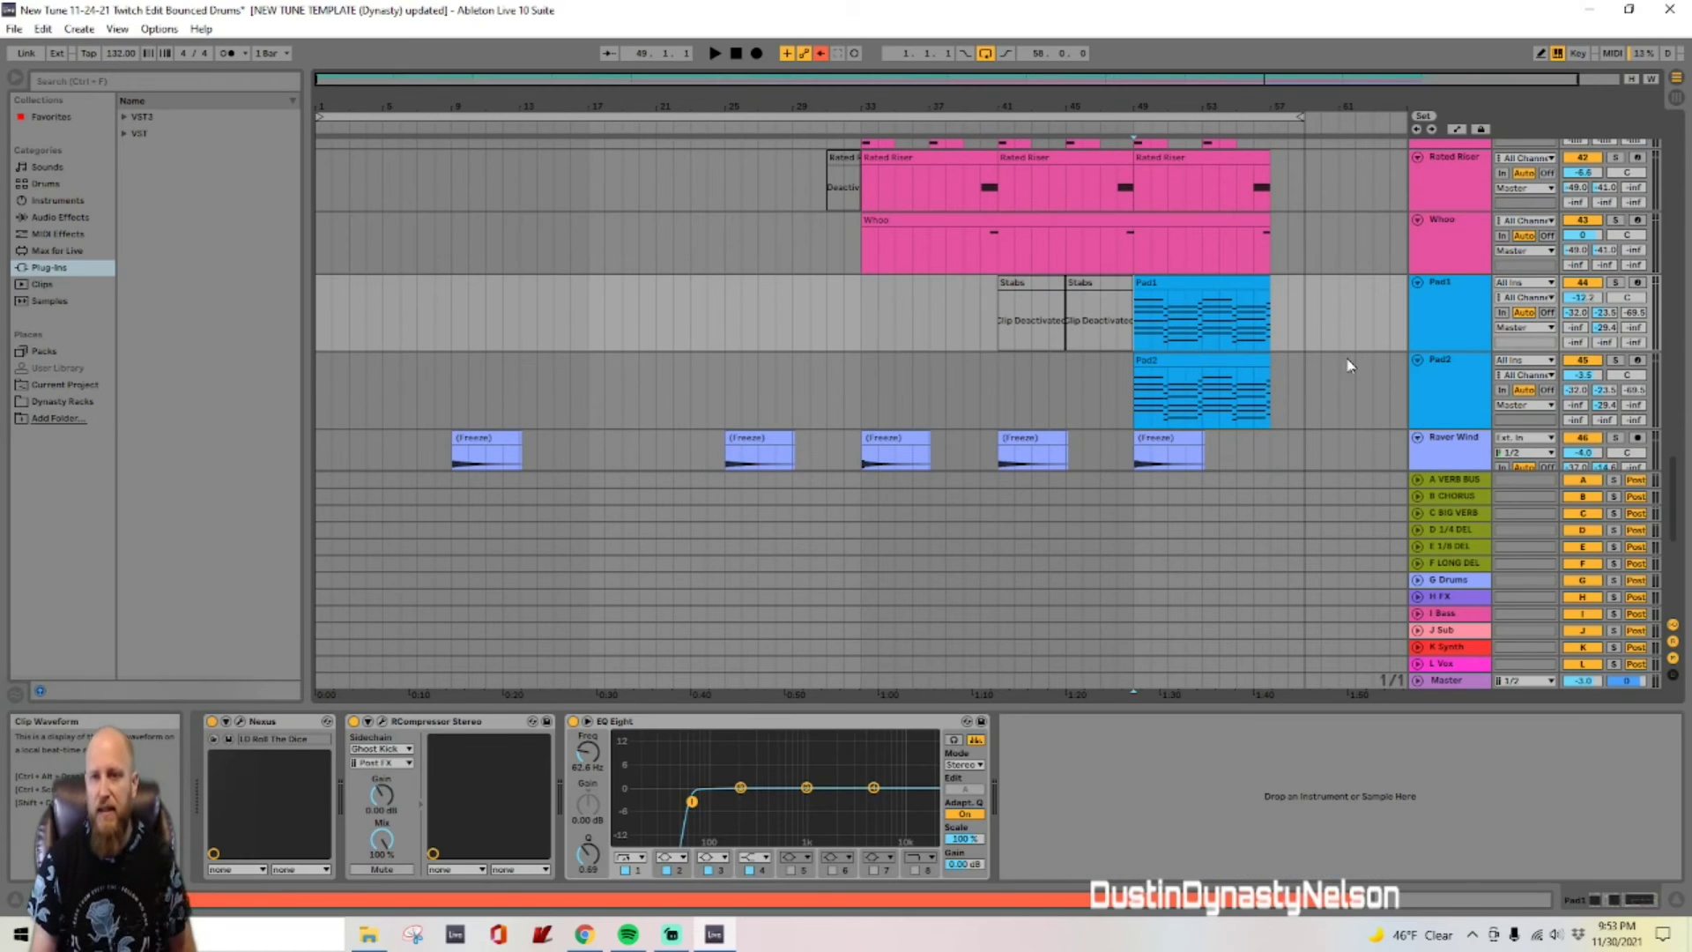
click(1616, 282)
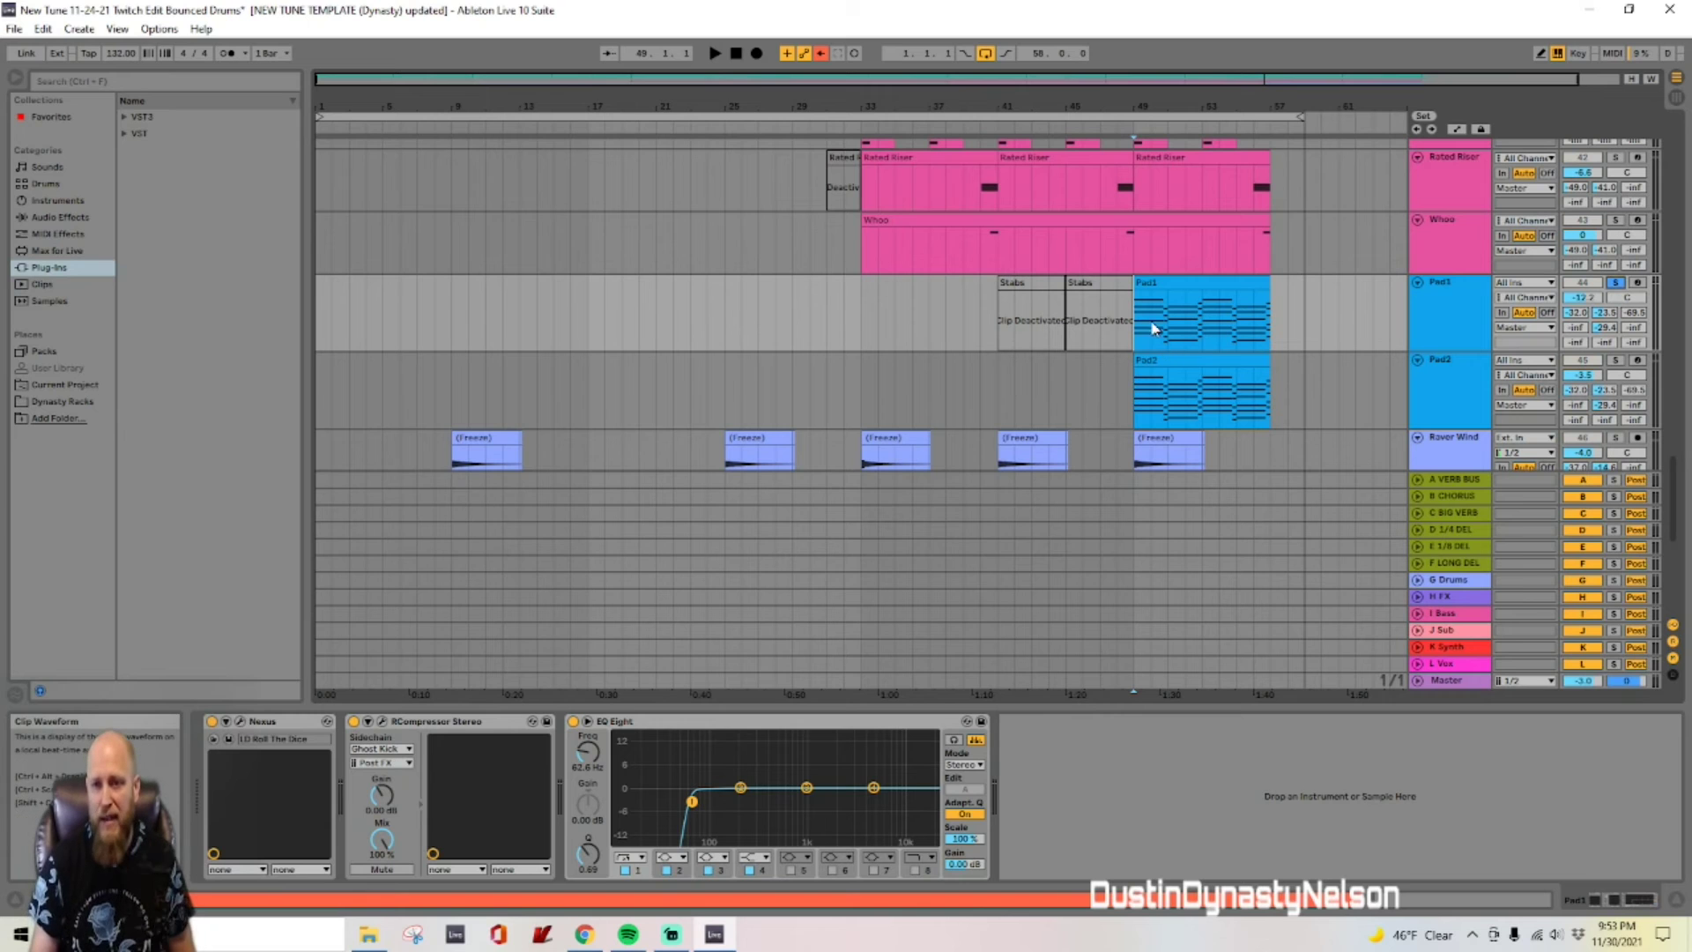
double_click(1167, 300)
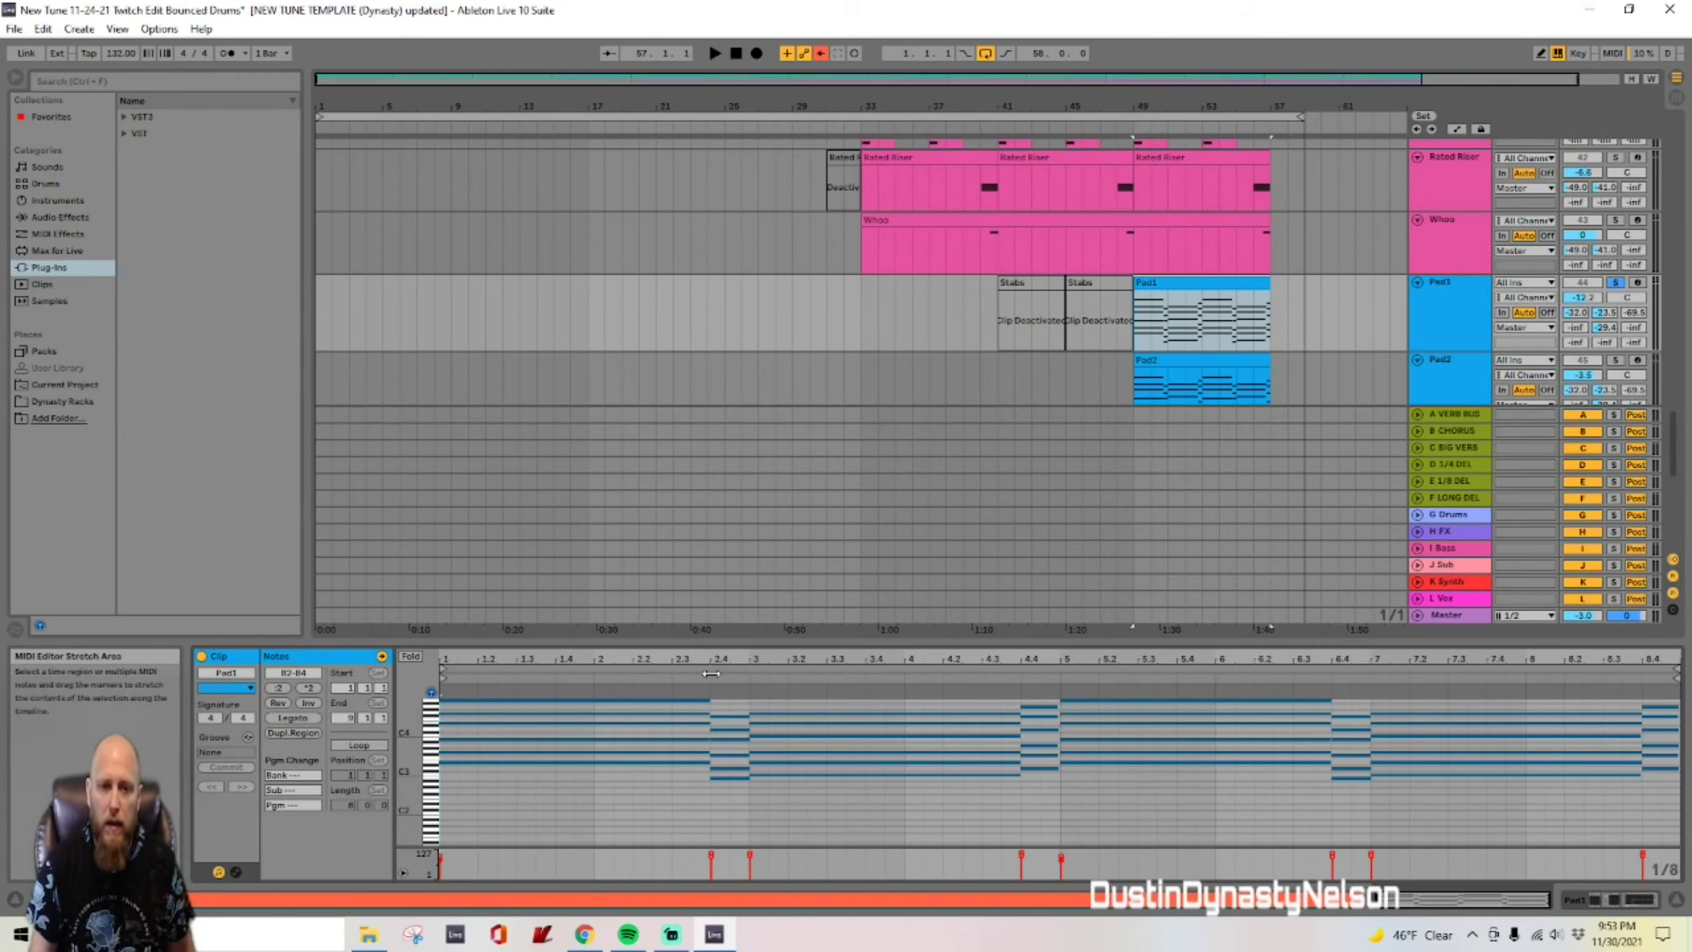
drag(736, 650, 737, 141)
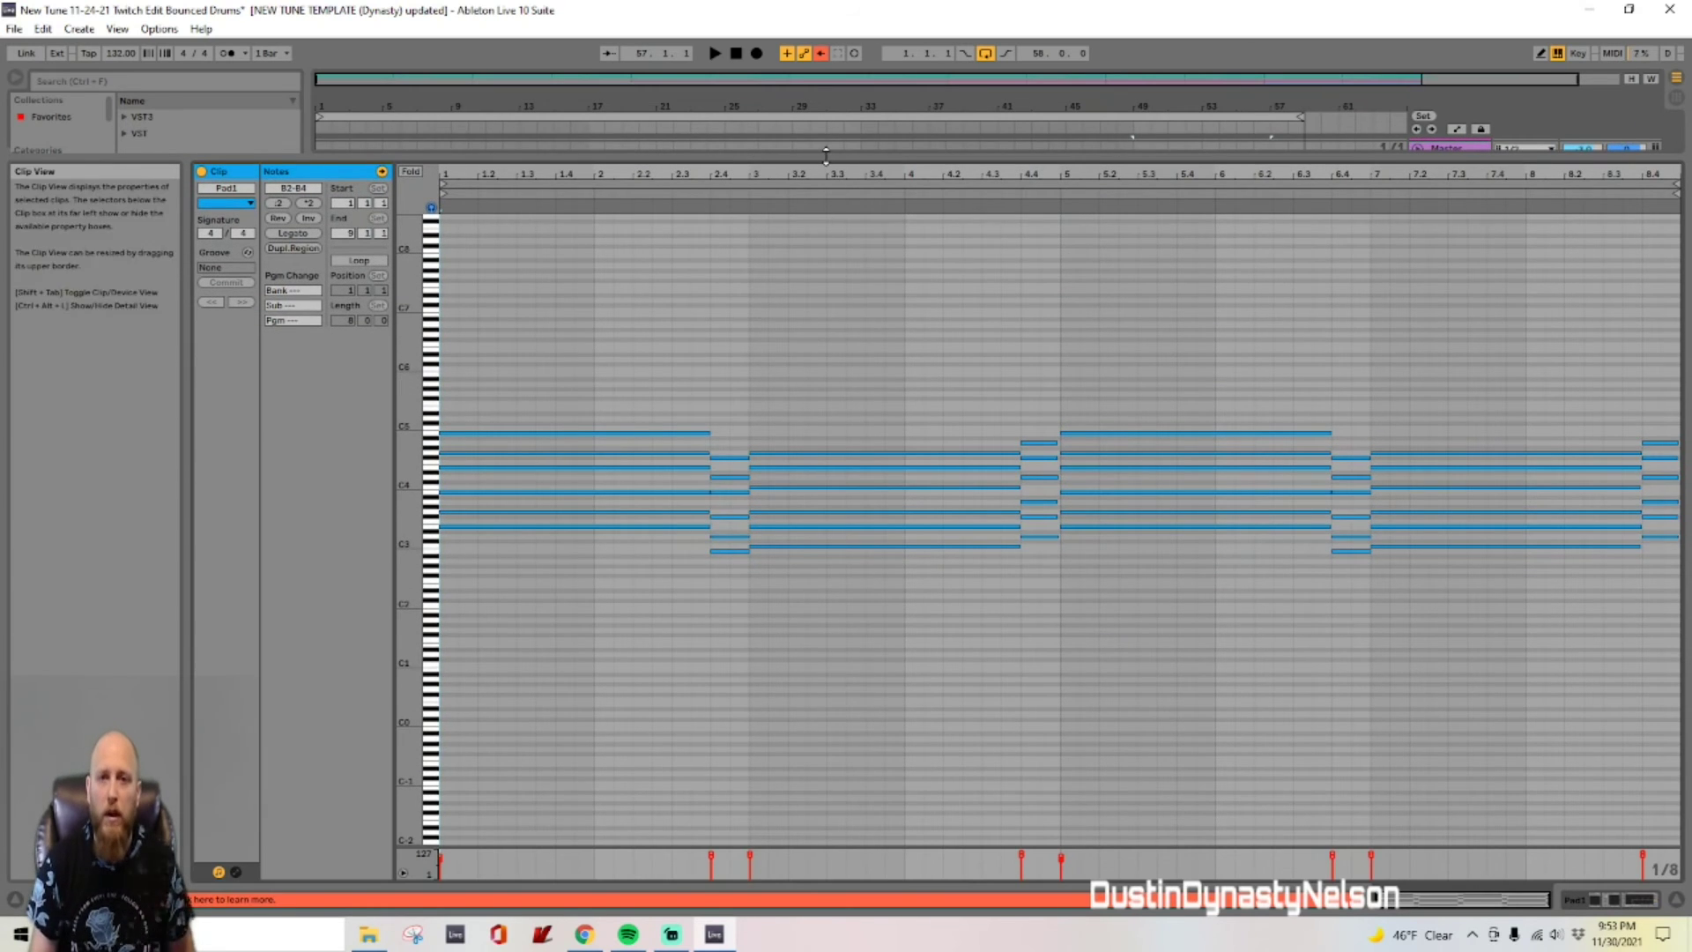
Step: Shrink the note editor to bring back the arrangement, and arm the Pad1 track for recording
drag(826, 157, 820, 207)
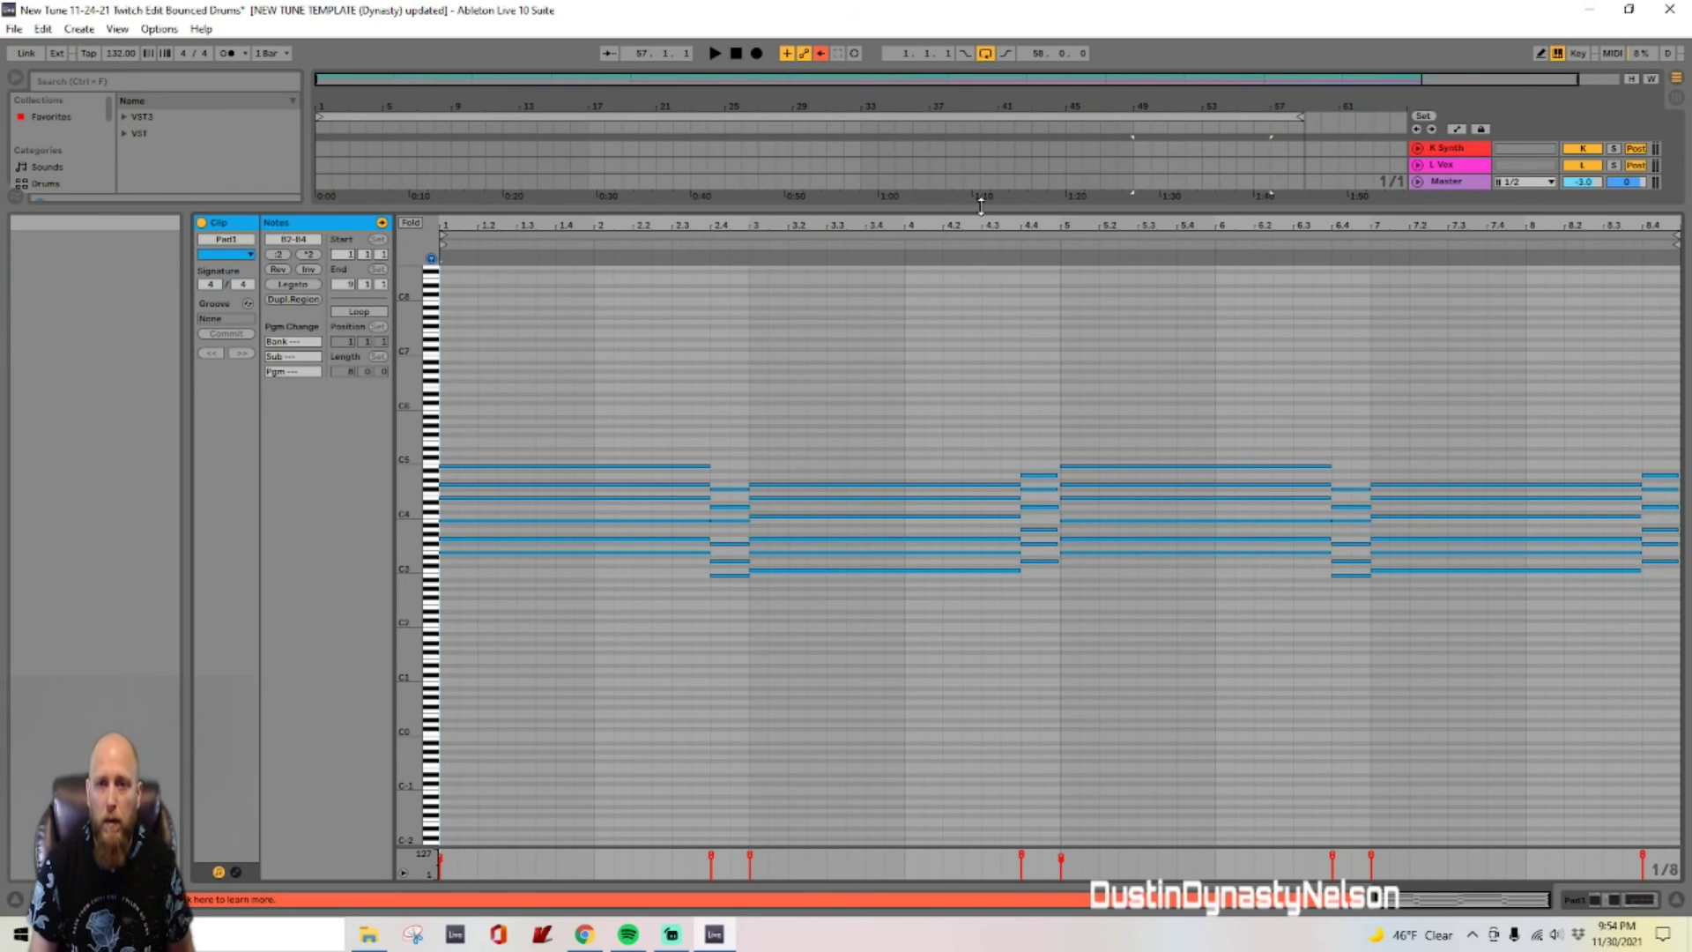
drag(984, 212, 981, 535)
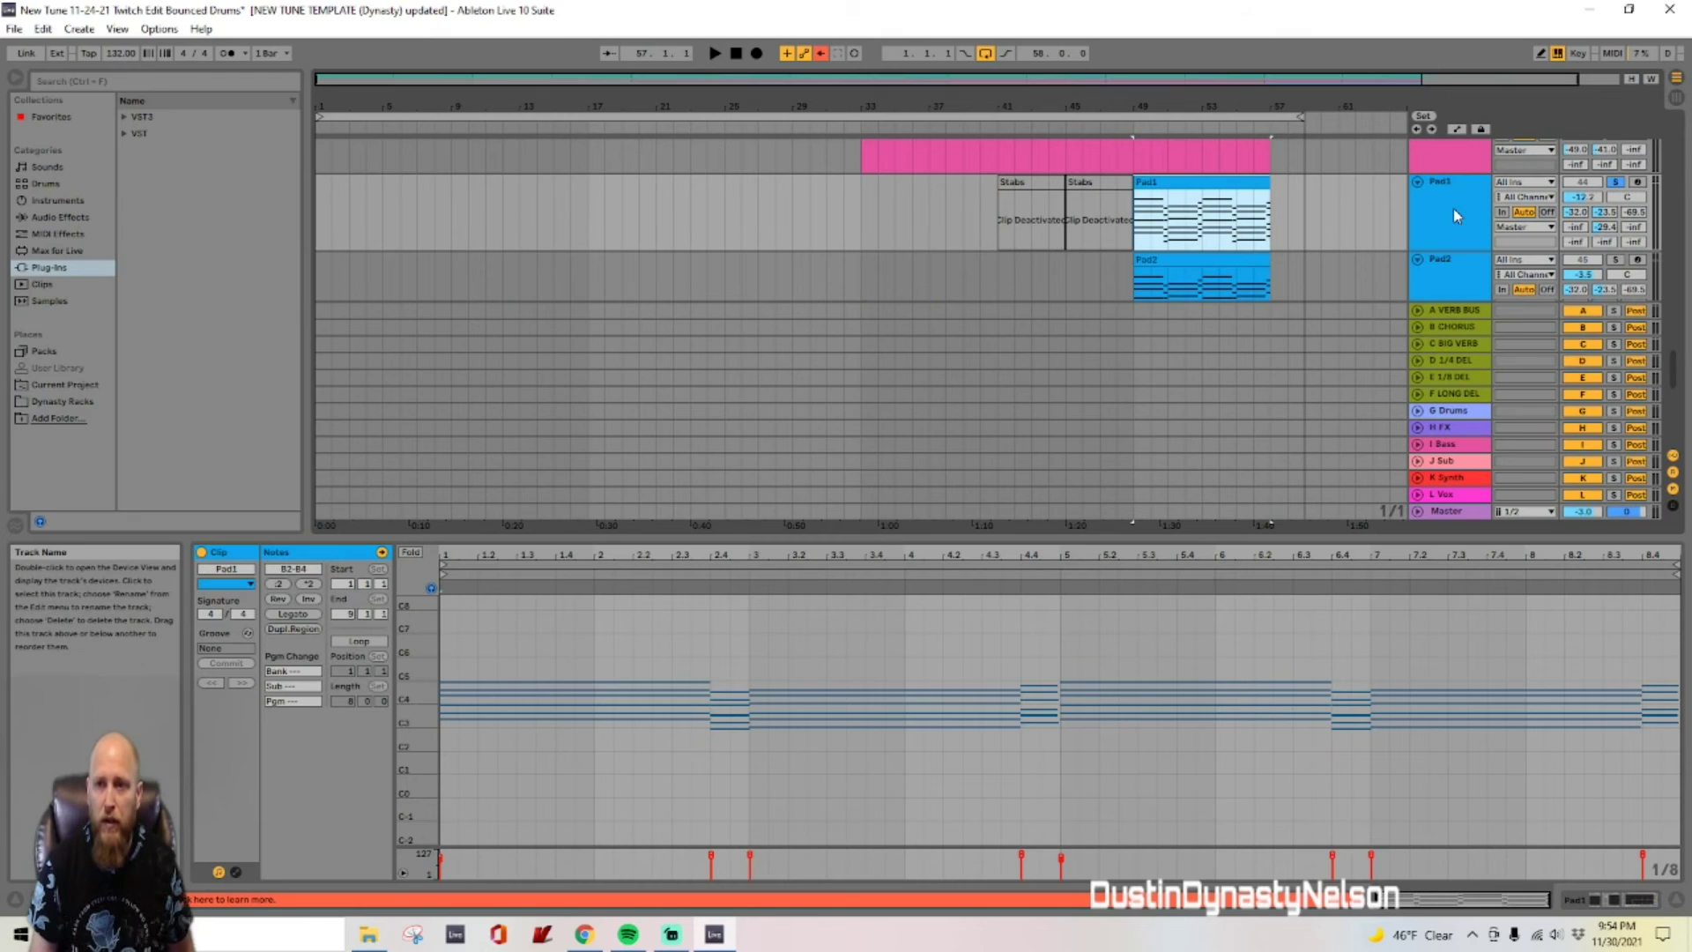
click(1639, 184)
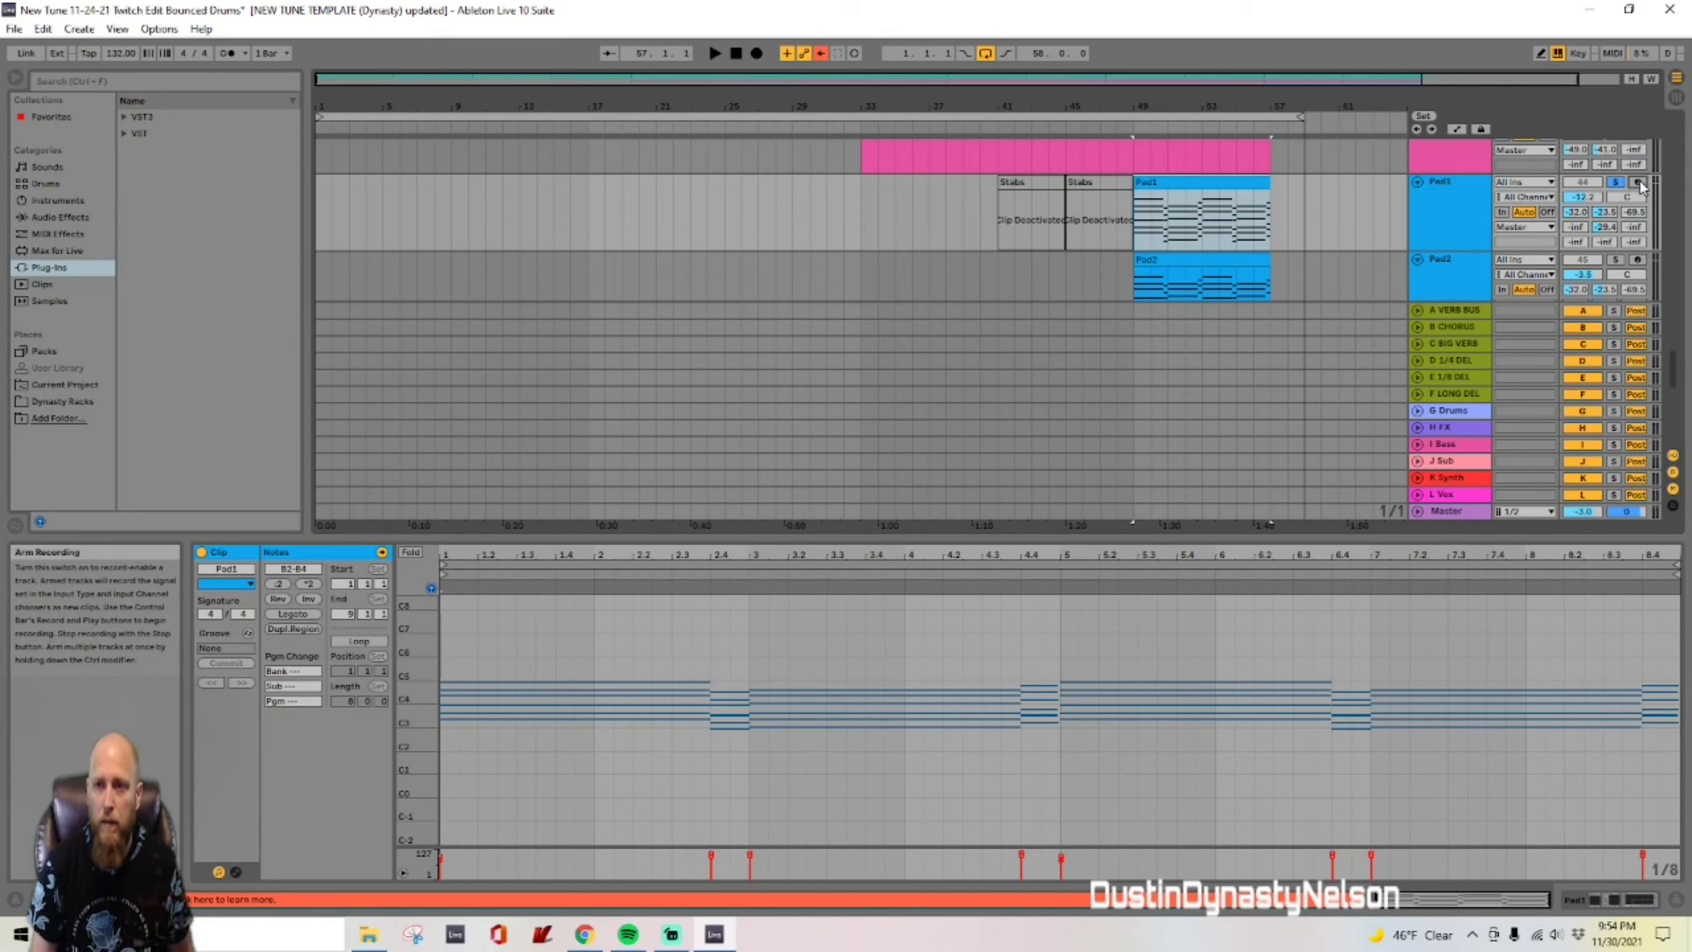
click(1463, 214)
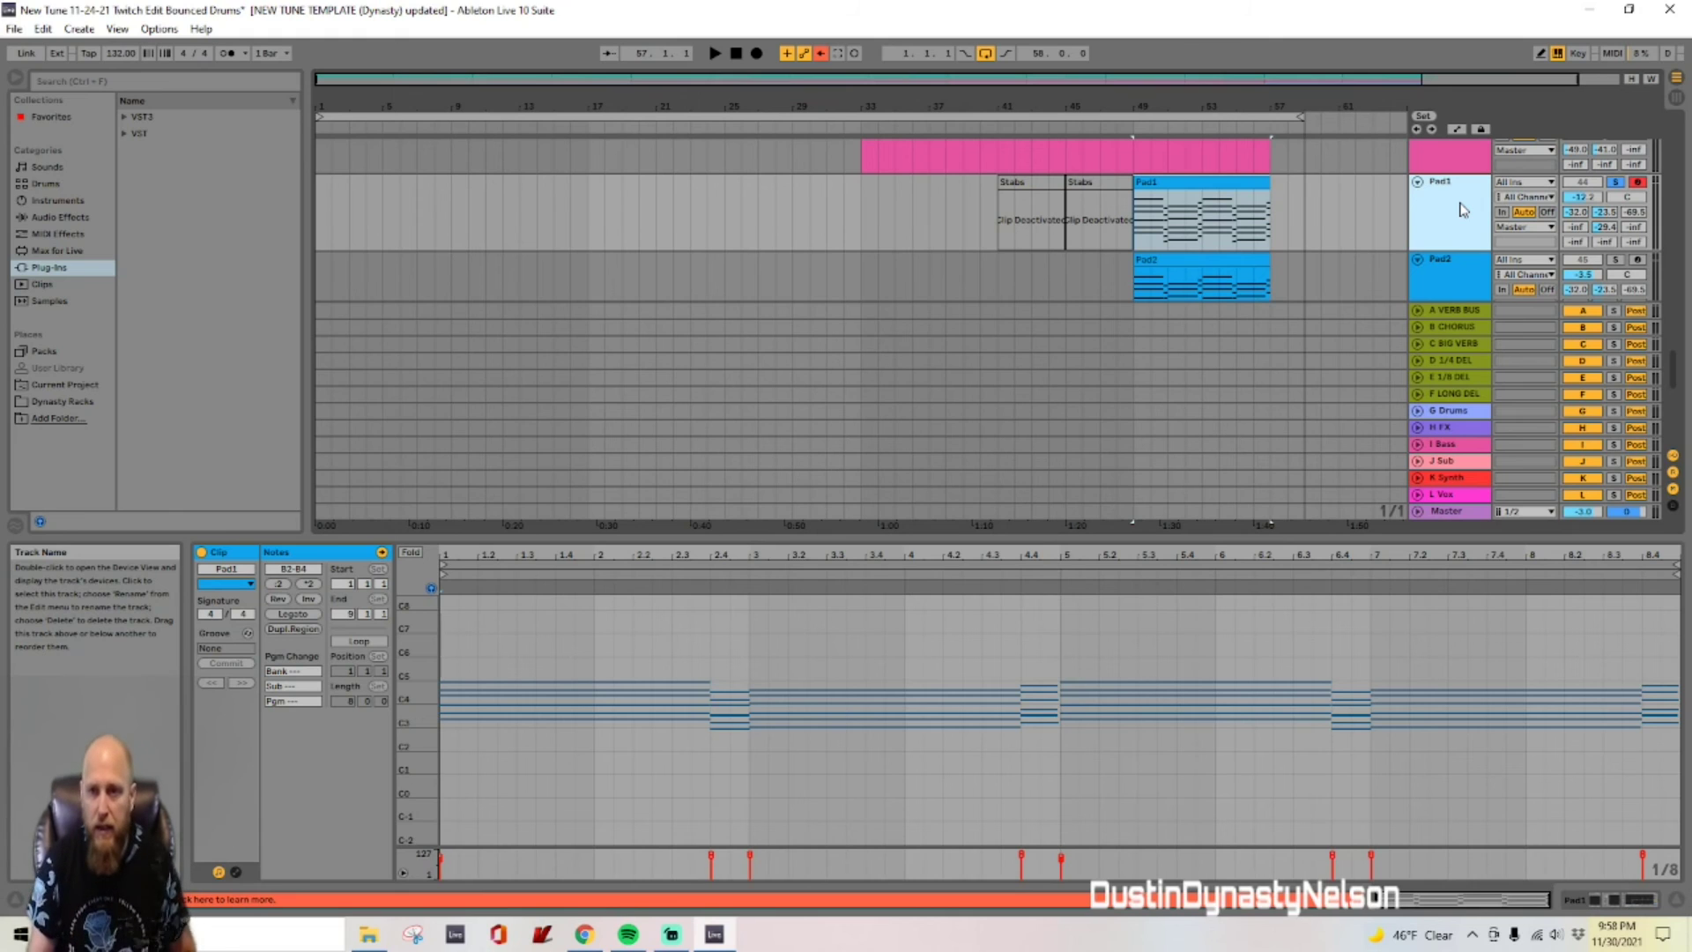
Step: Play the soloed Pad1 track from bar 49 and examine the Roll The Dice preset in its Nexus
click(1134, 222)
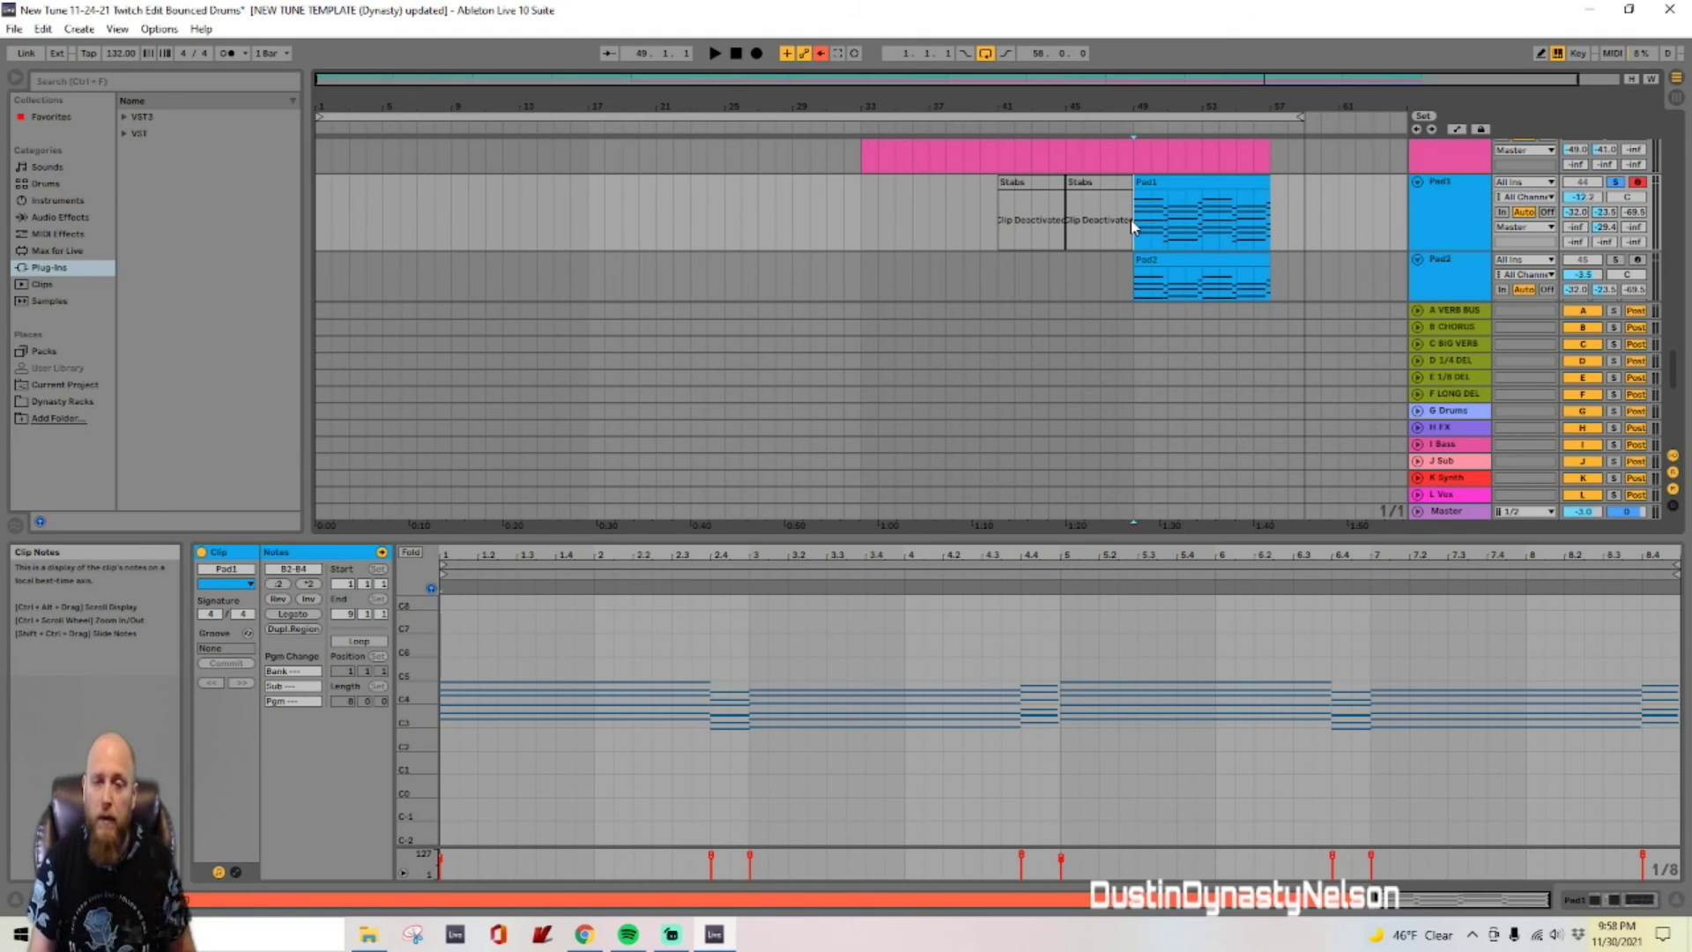
key(space)
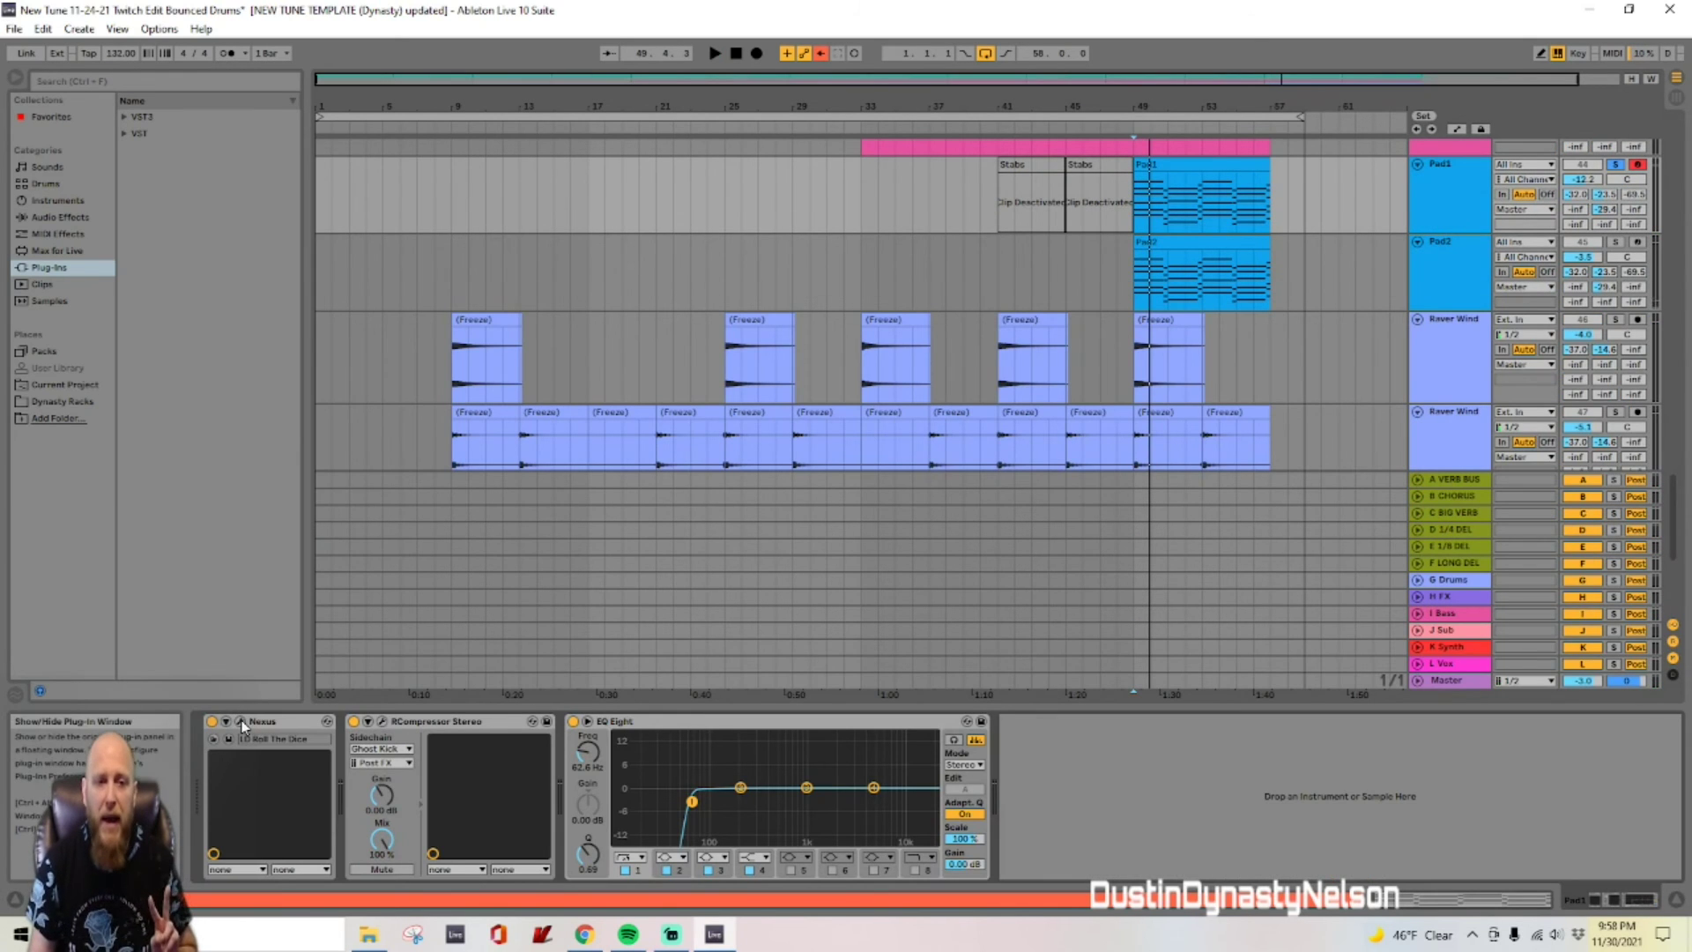
click(241, 722)
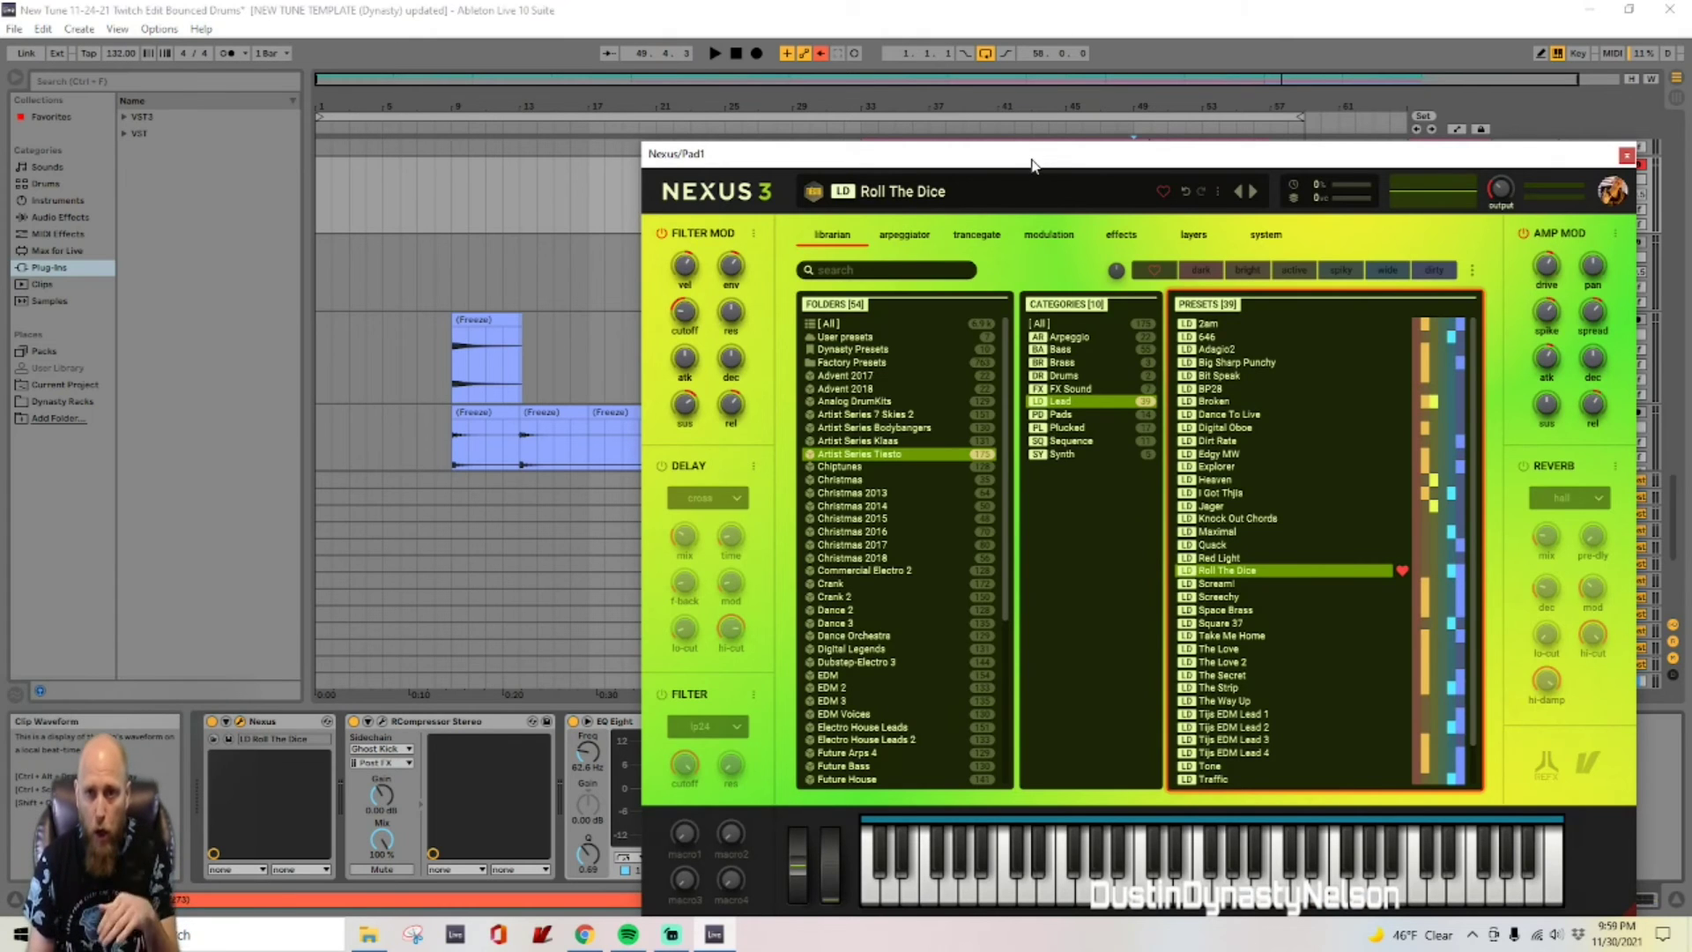
drag(1032, 164, 805, 87)
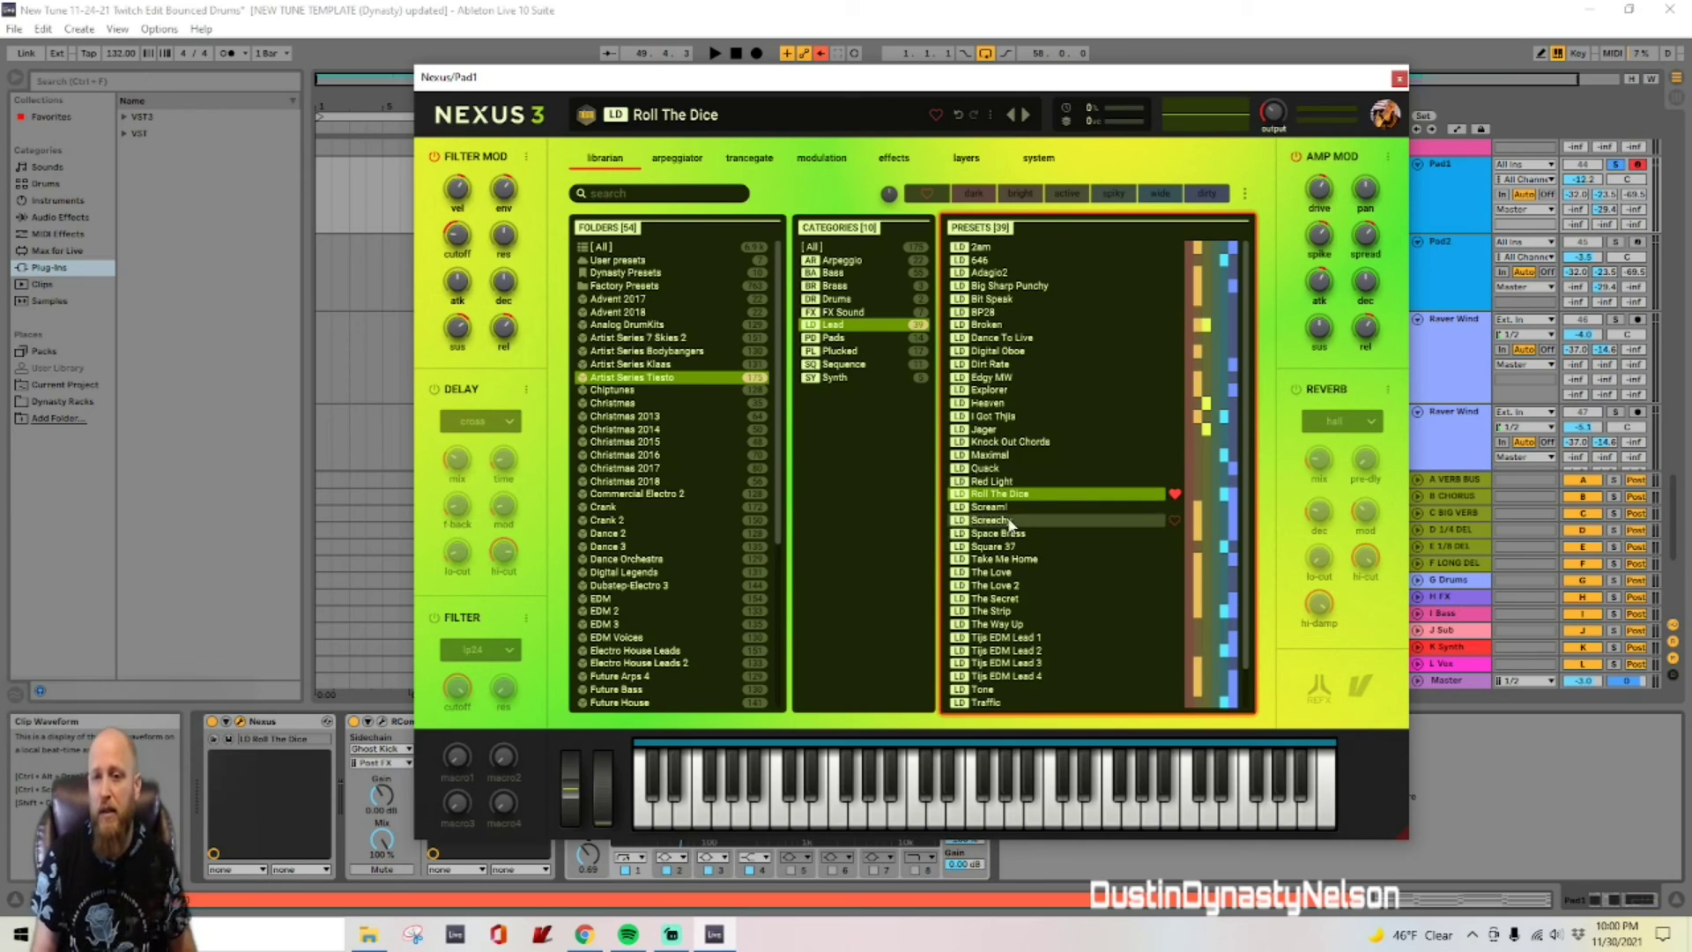
click(1399, 79)
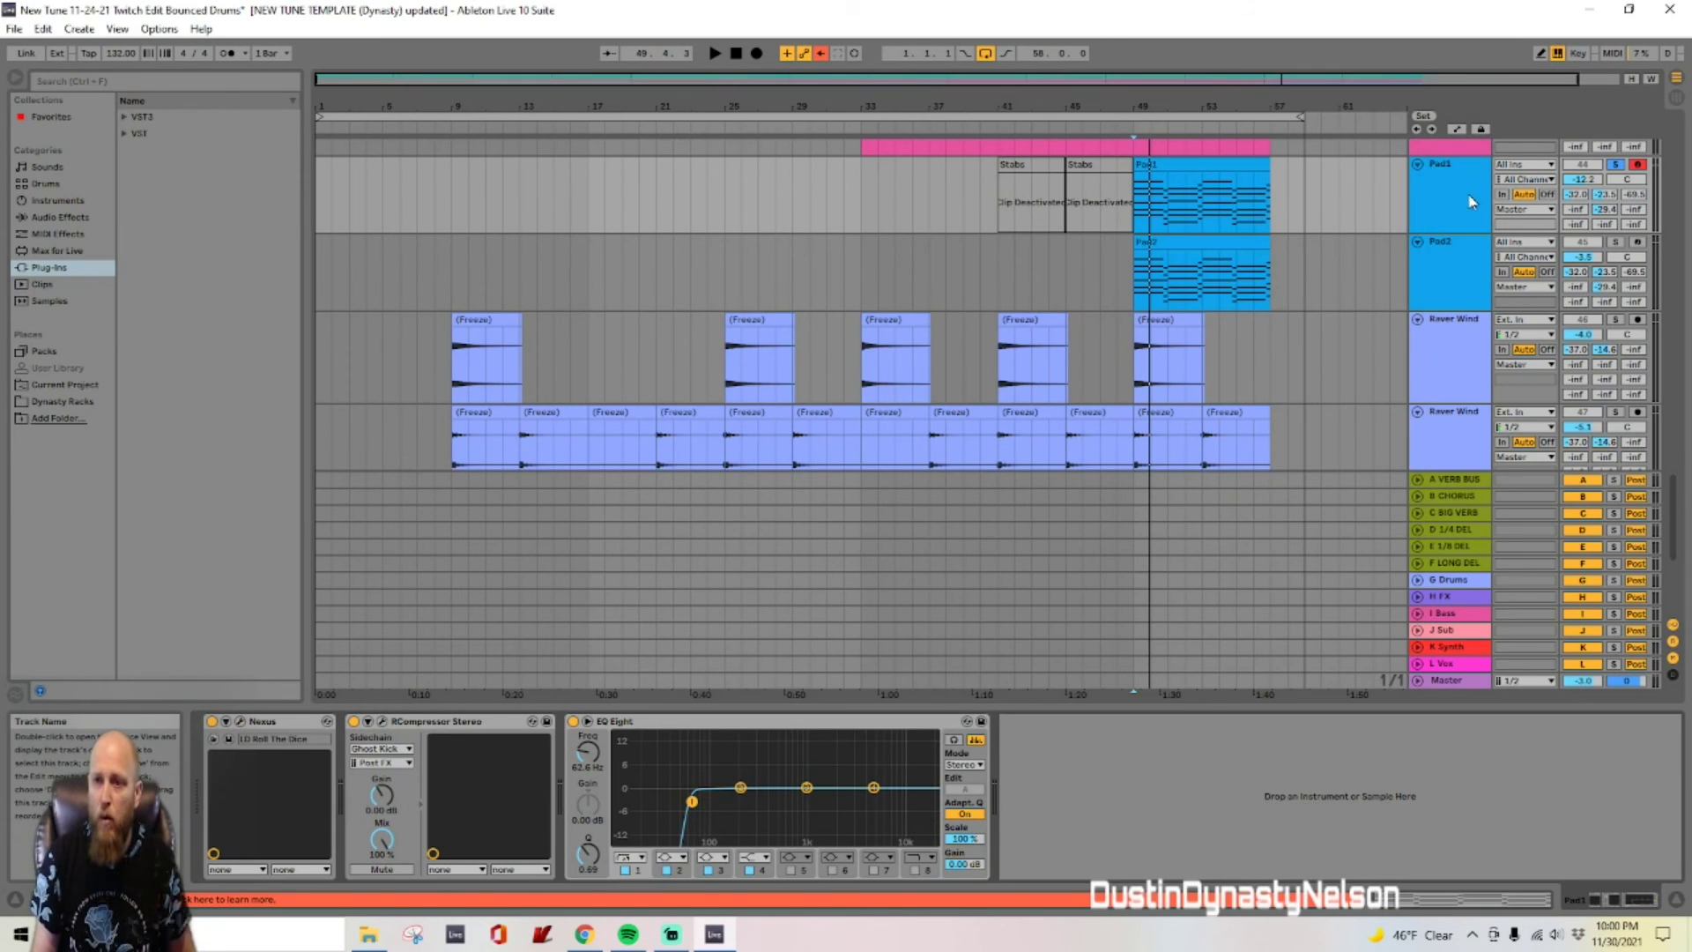
Step: Replay Pad1 from bar 49 and check the system settings of its Nexus
key(space)
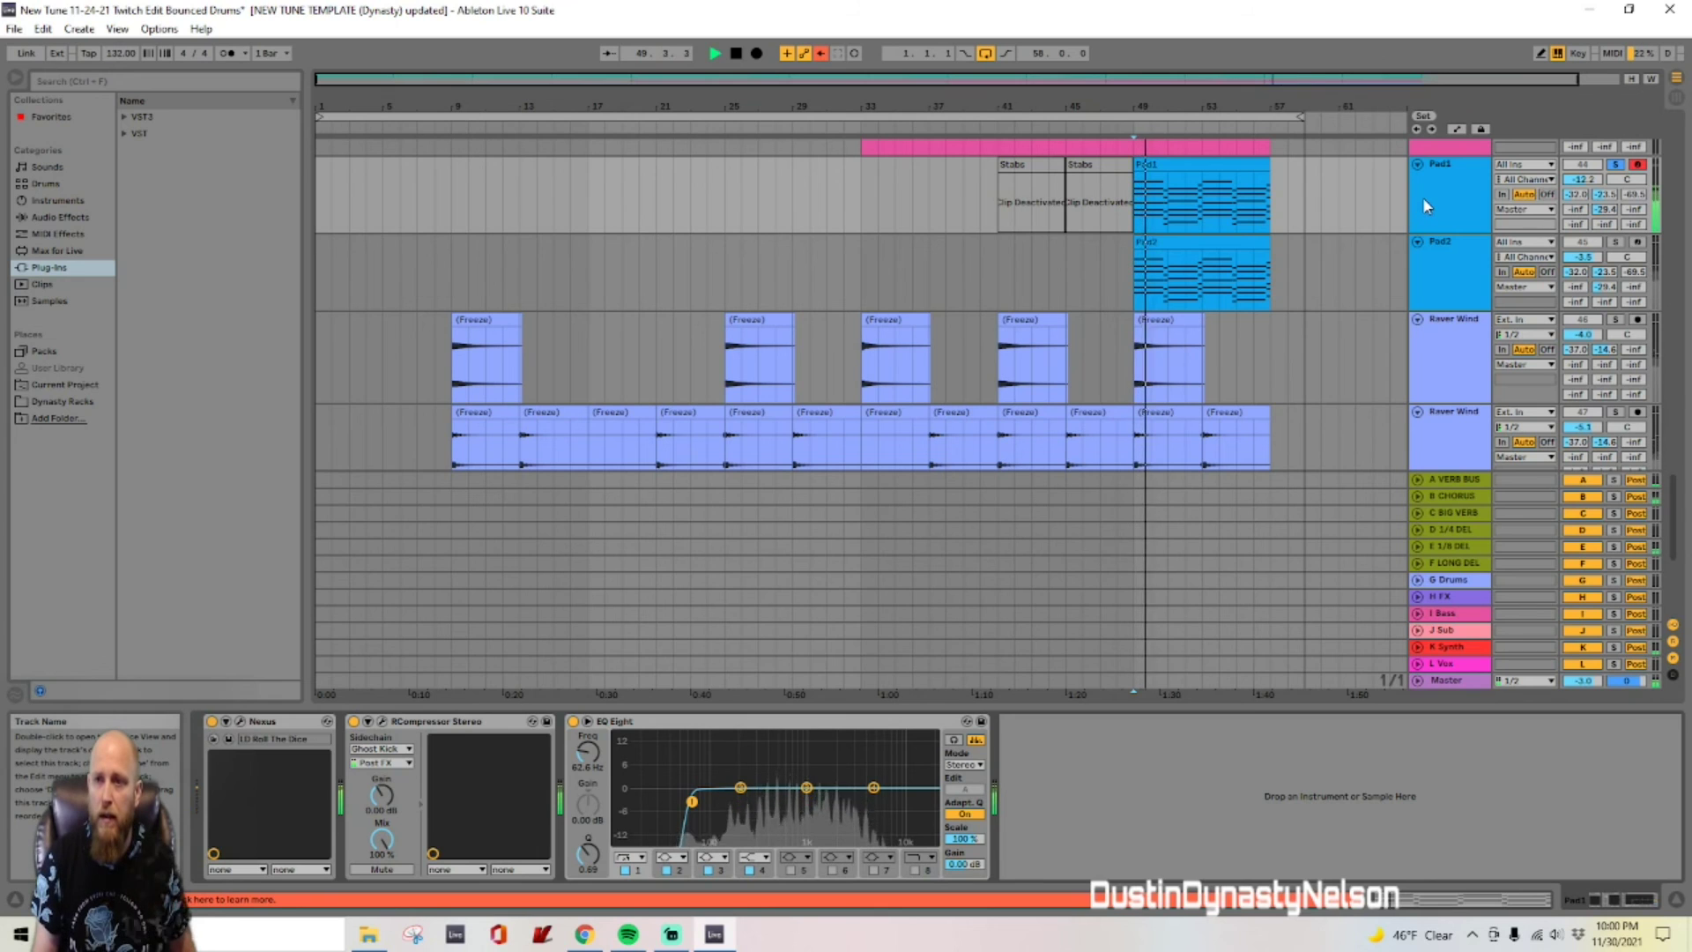
click(242, 721)
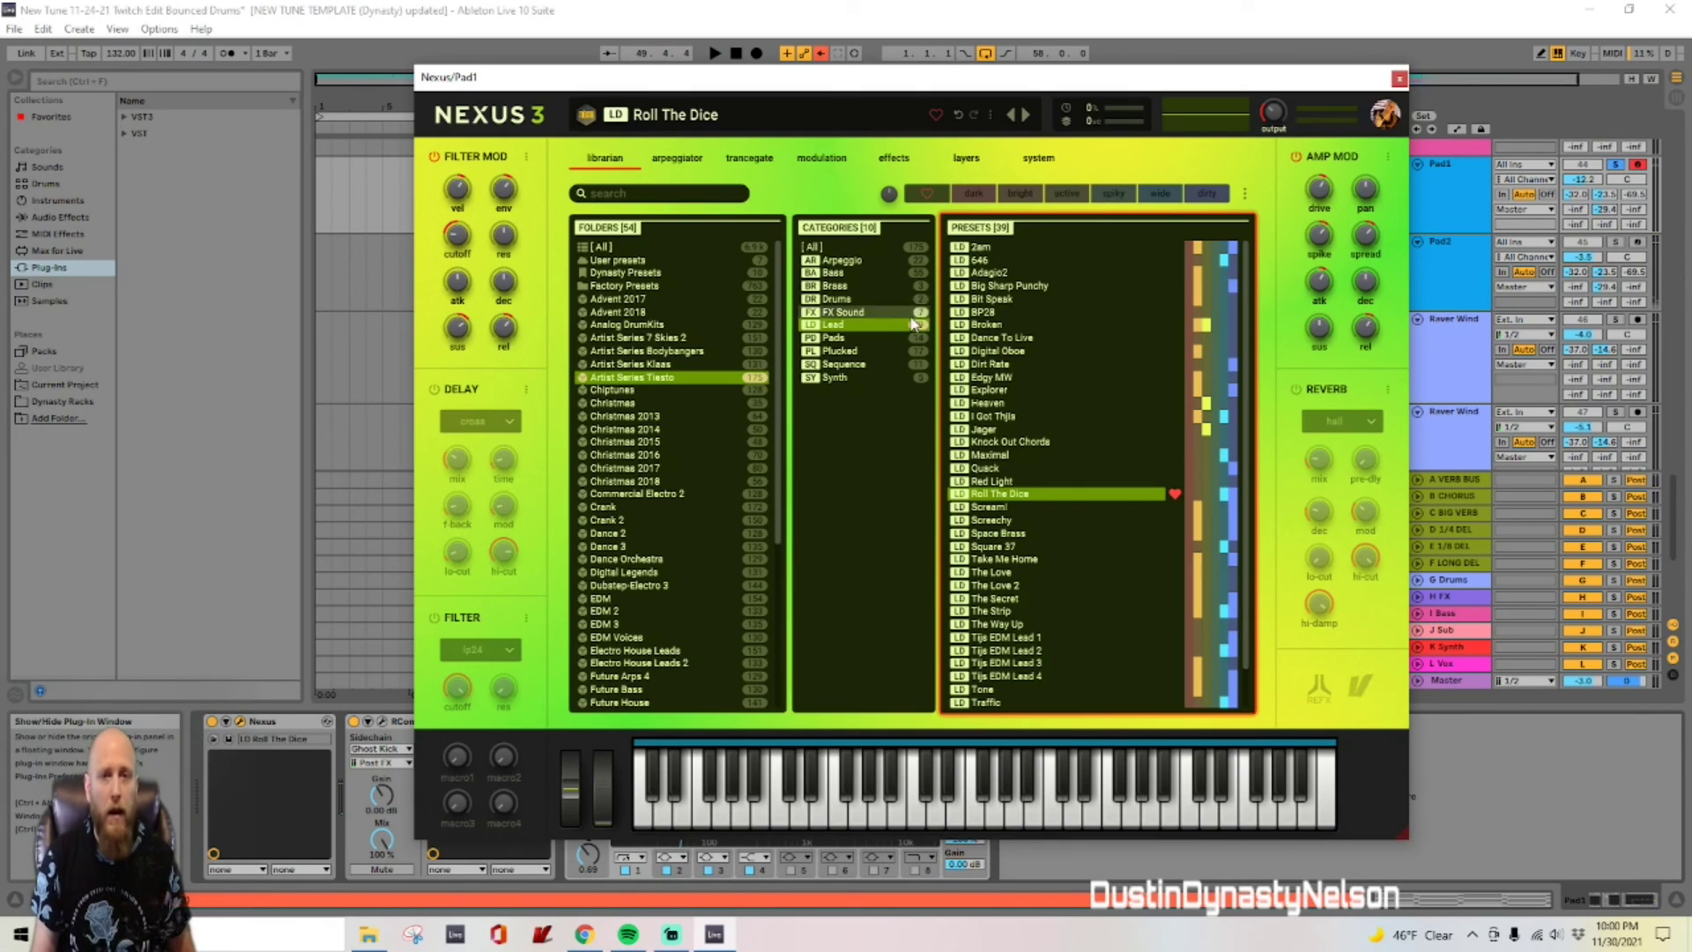
click(1039, 157)
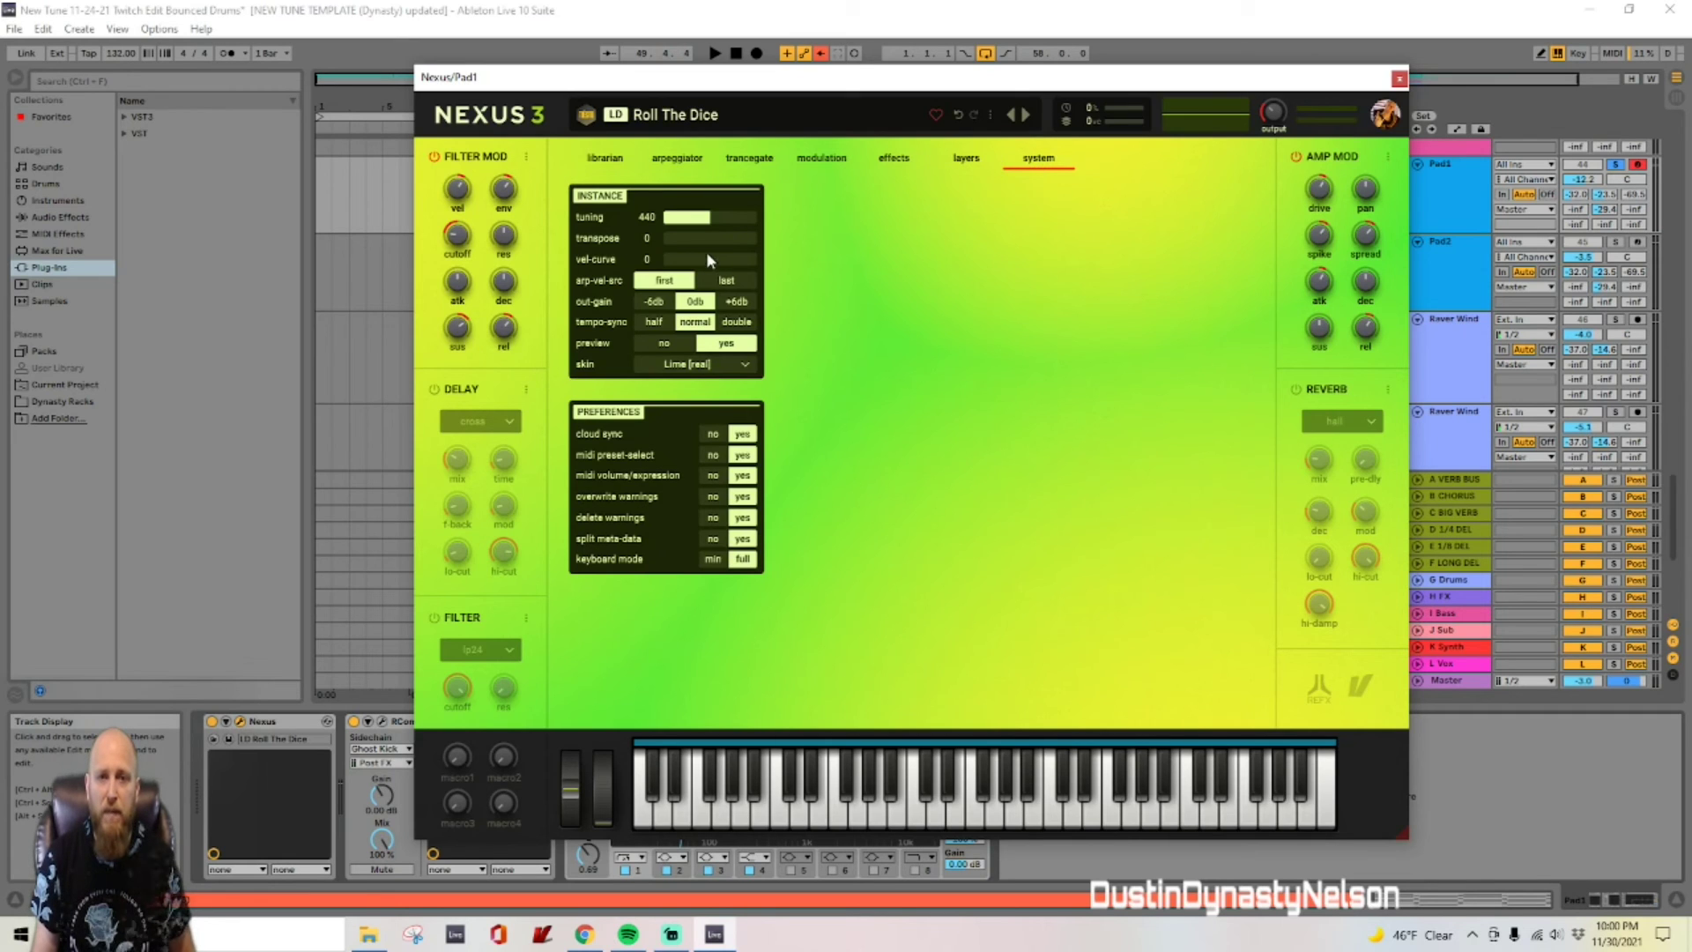
click(1399, 78)
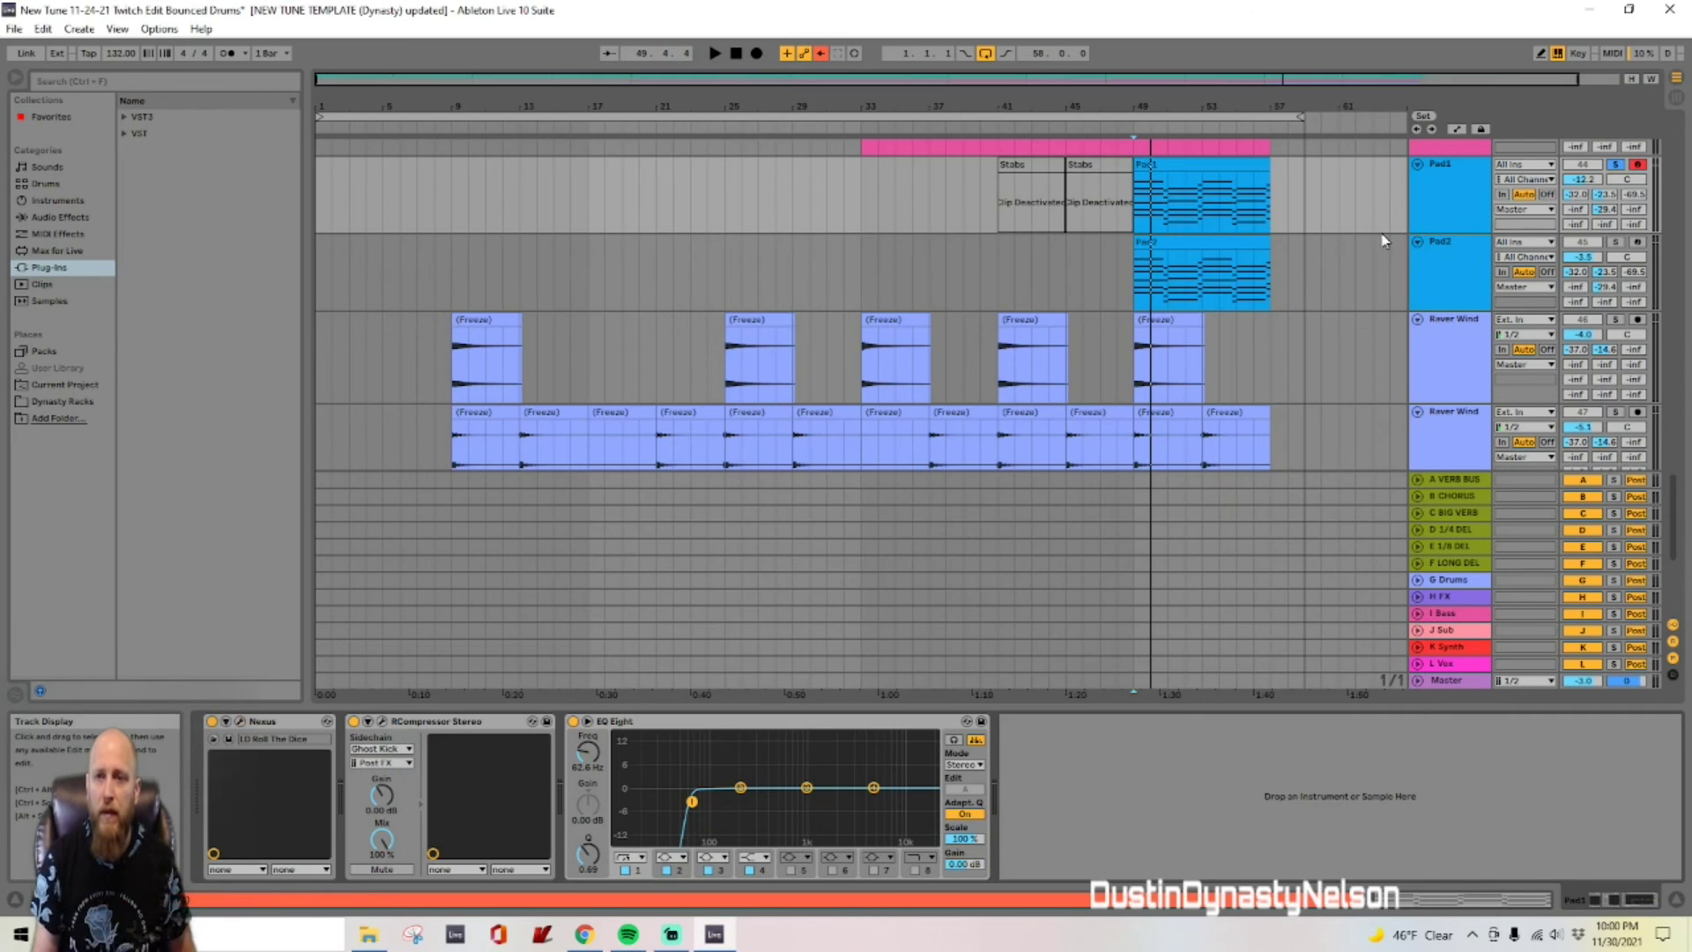
Step: Open the Pad1 clip at bar 49, enlarge its chord notes and play it
double_click(1172, 164)
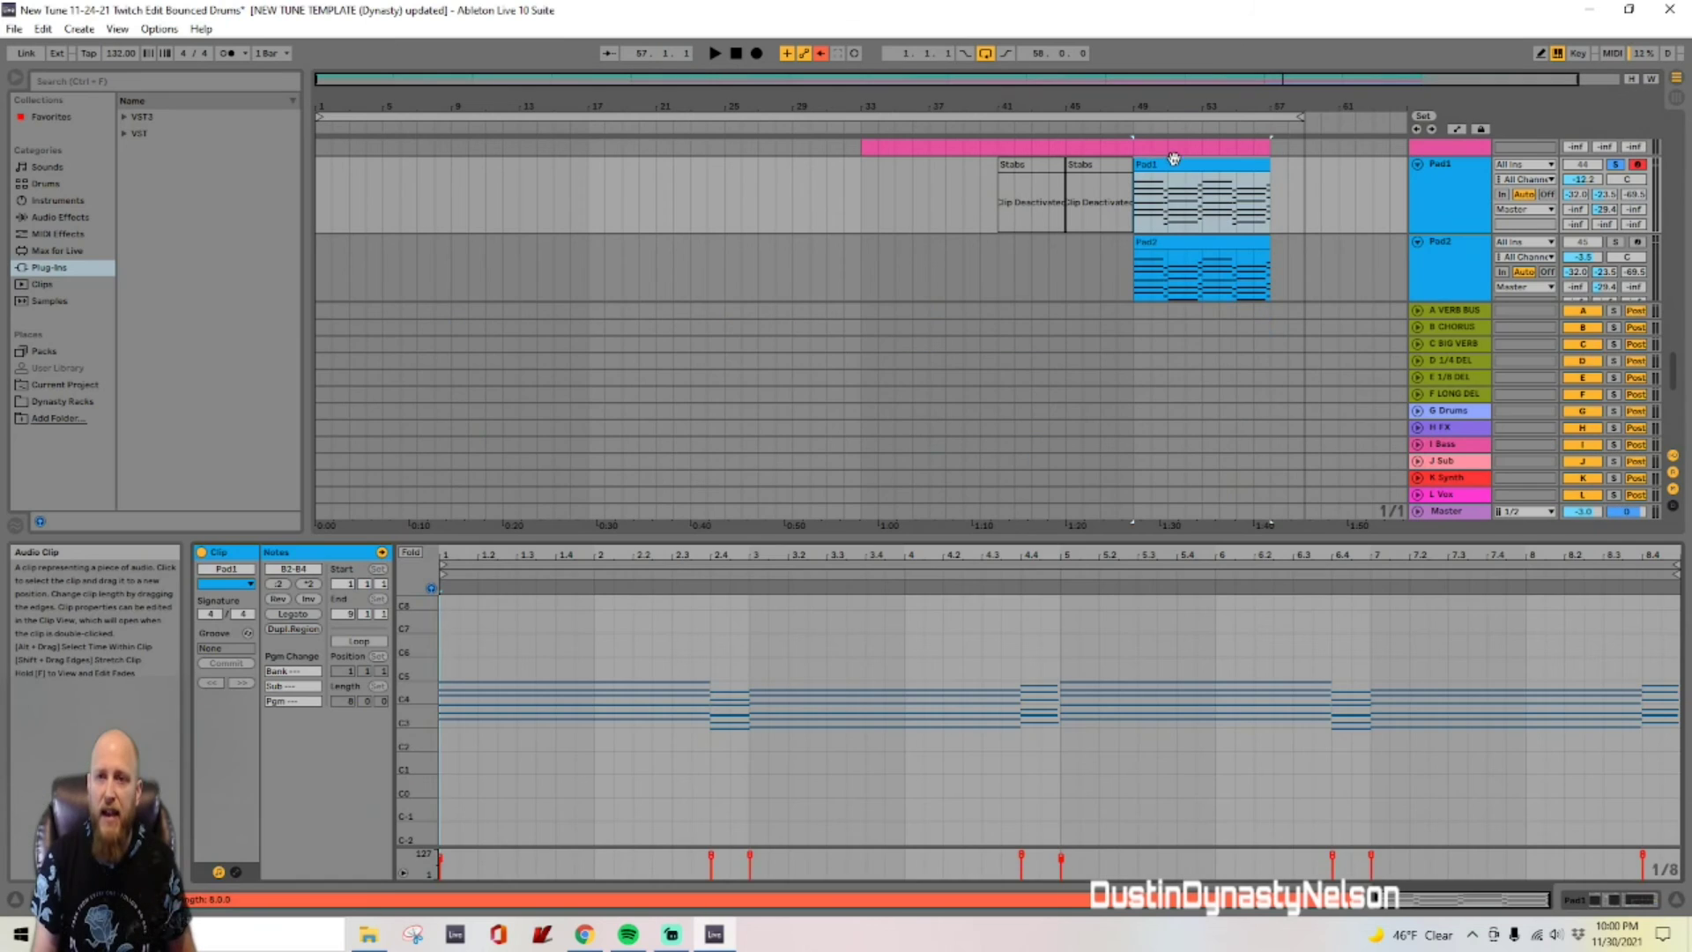
drag(409, 632, 442, 781)
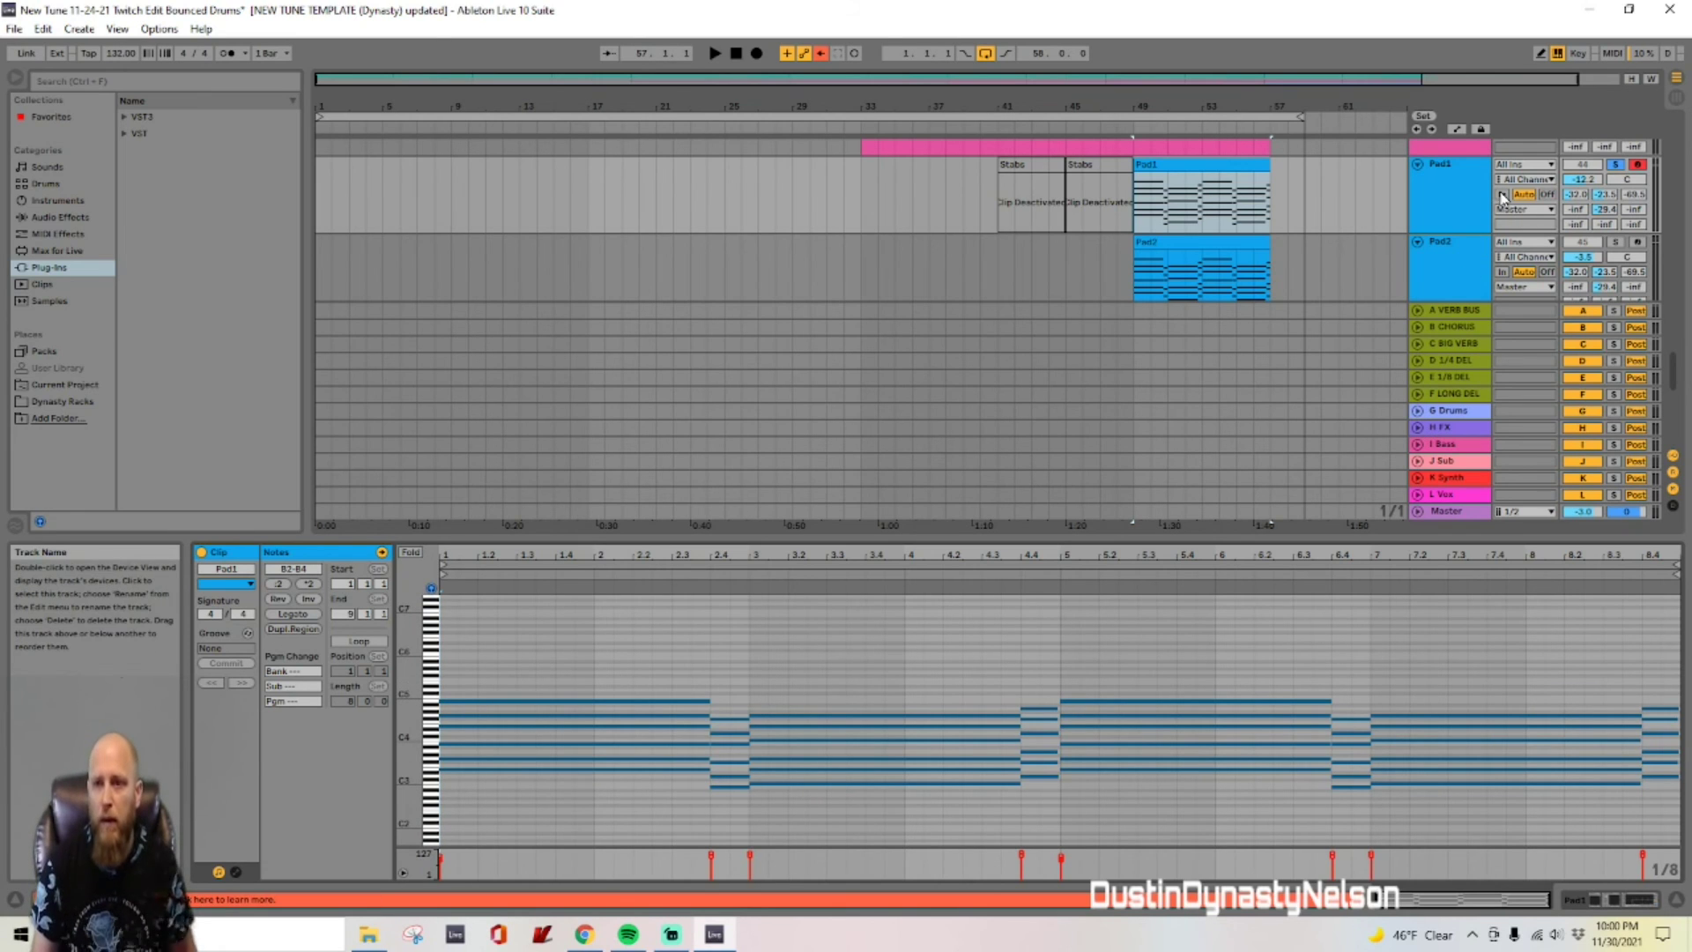
key(space)
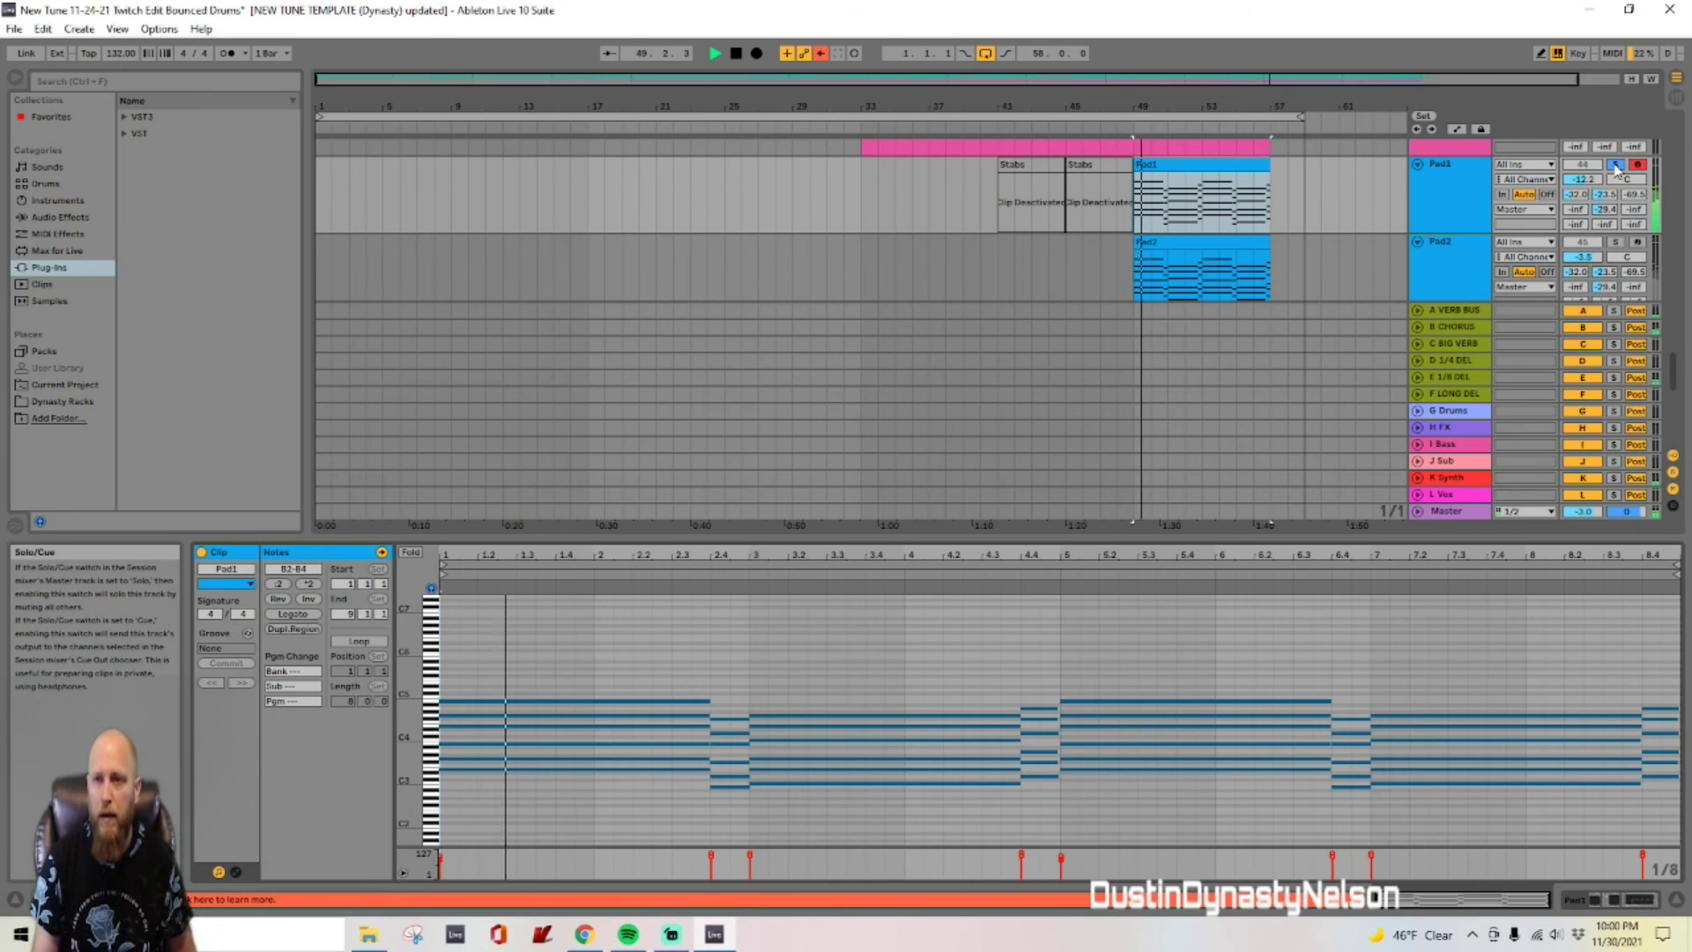
Step: Switch the solo to the Pad2 track and view the Beauty preset in its Nexus library
click(1615, 243)
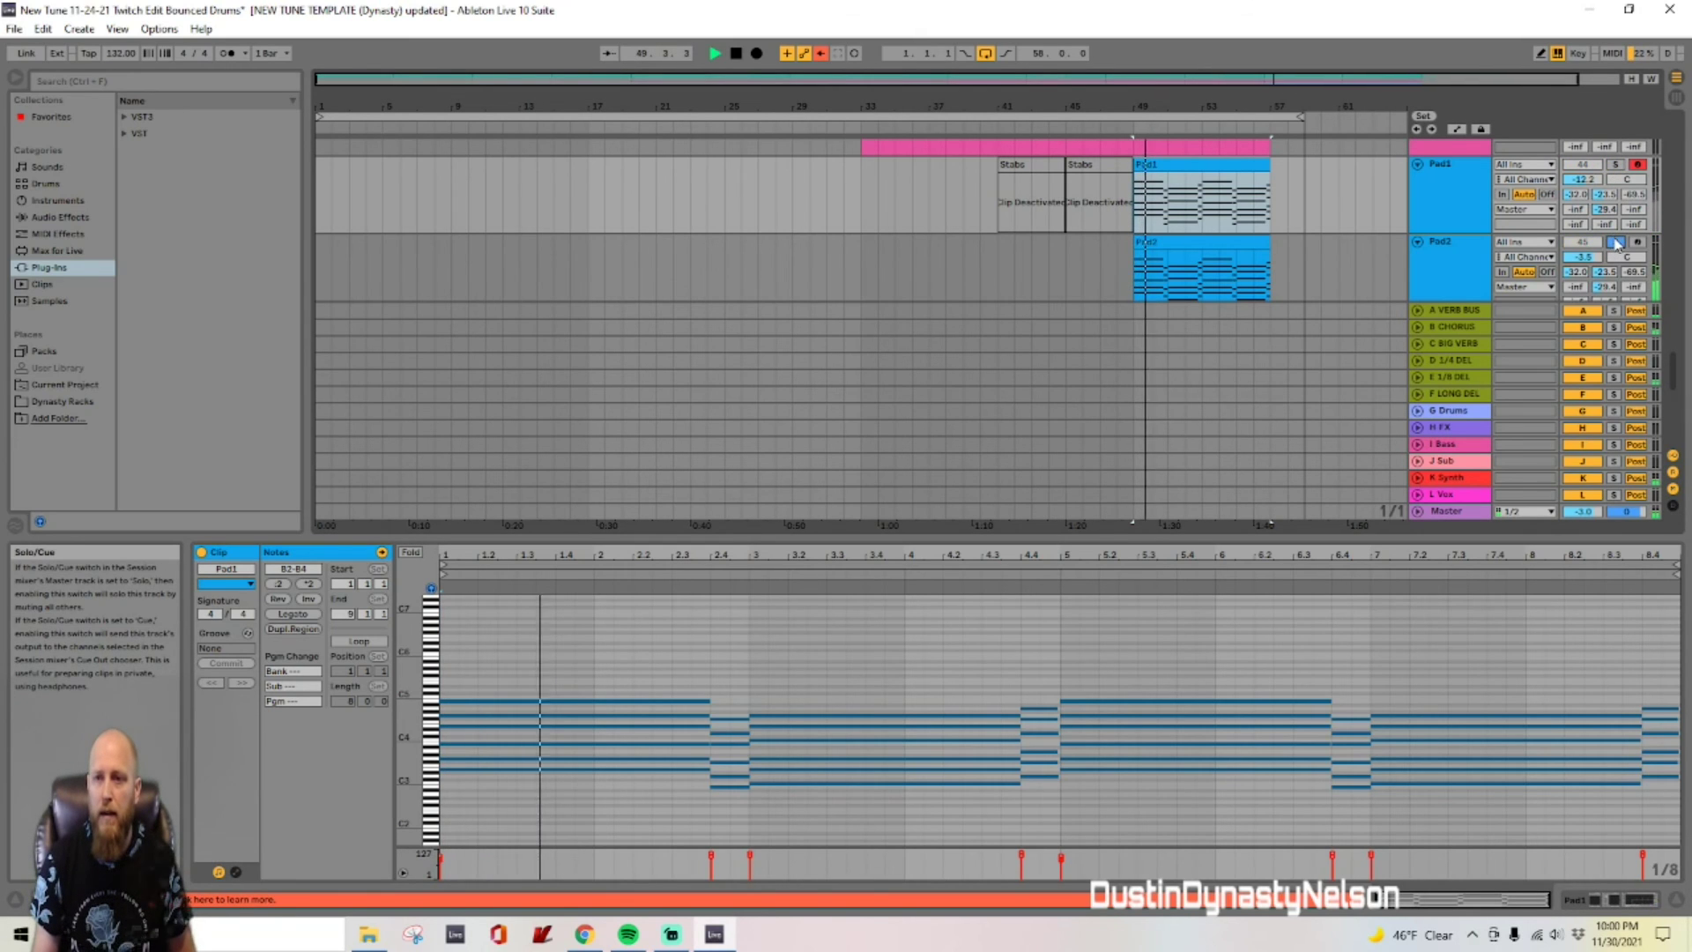
key(space)
double_click(1462, 269)
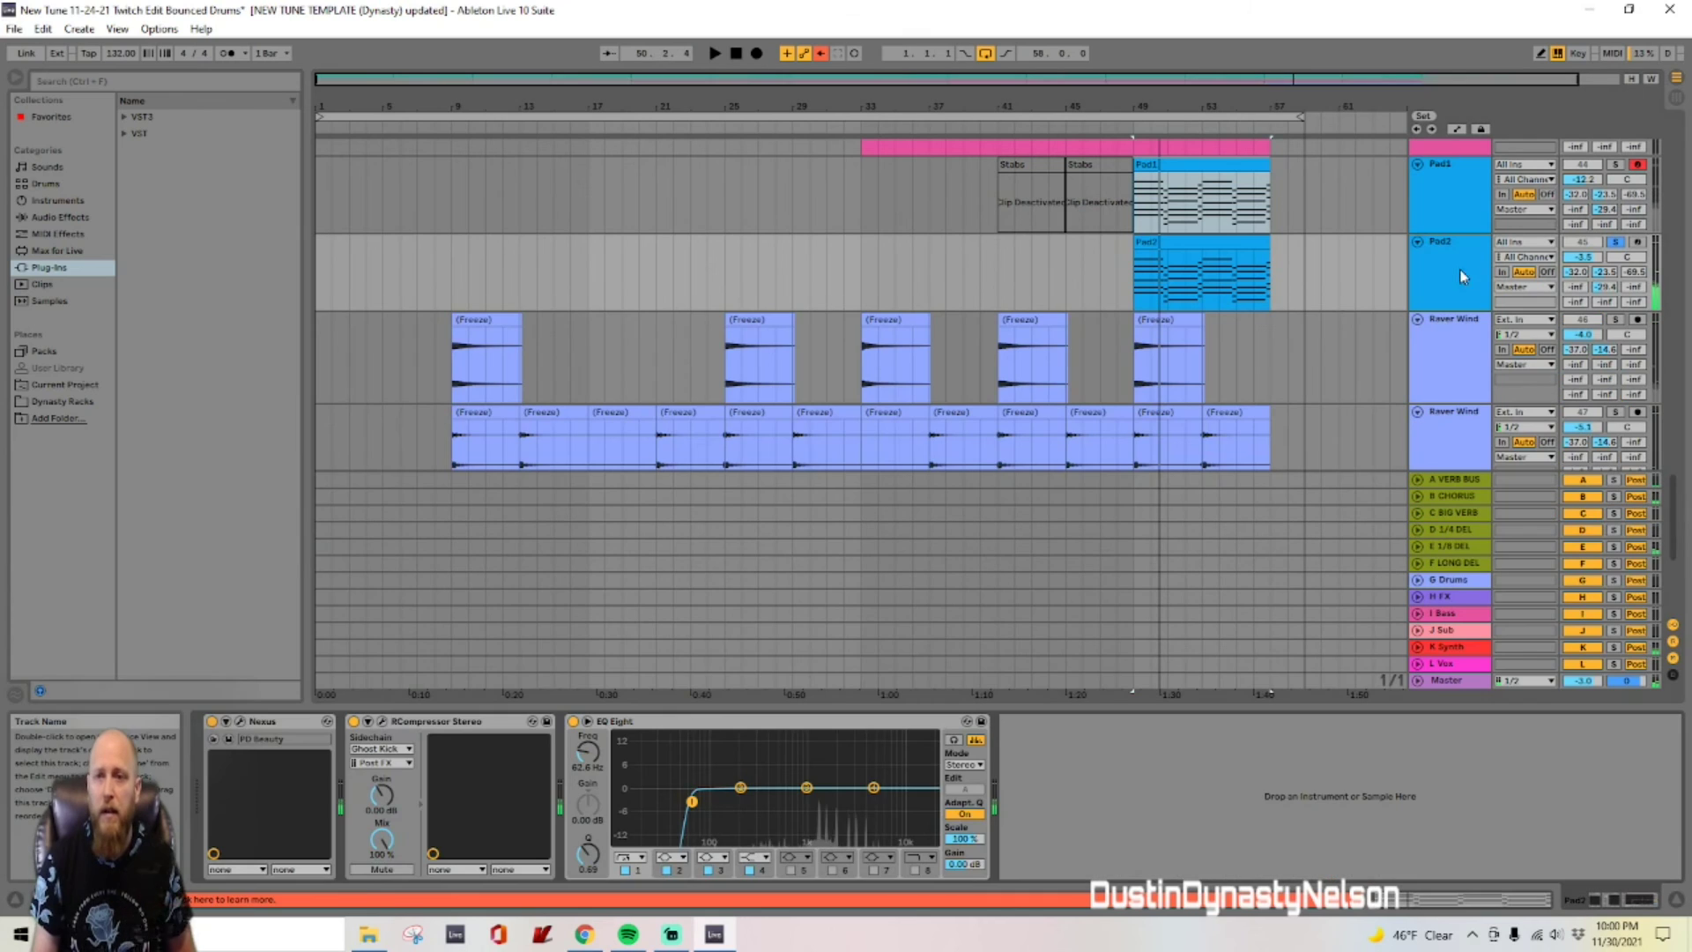
click(241, 723)
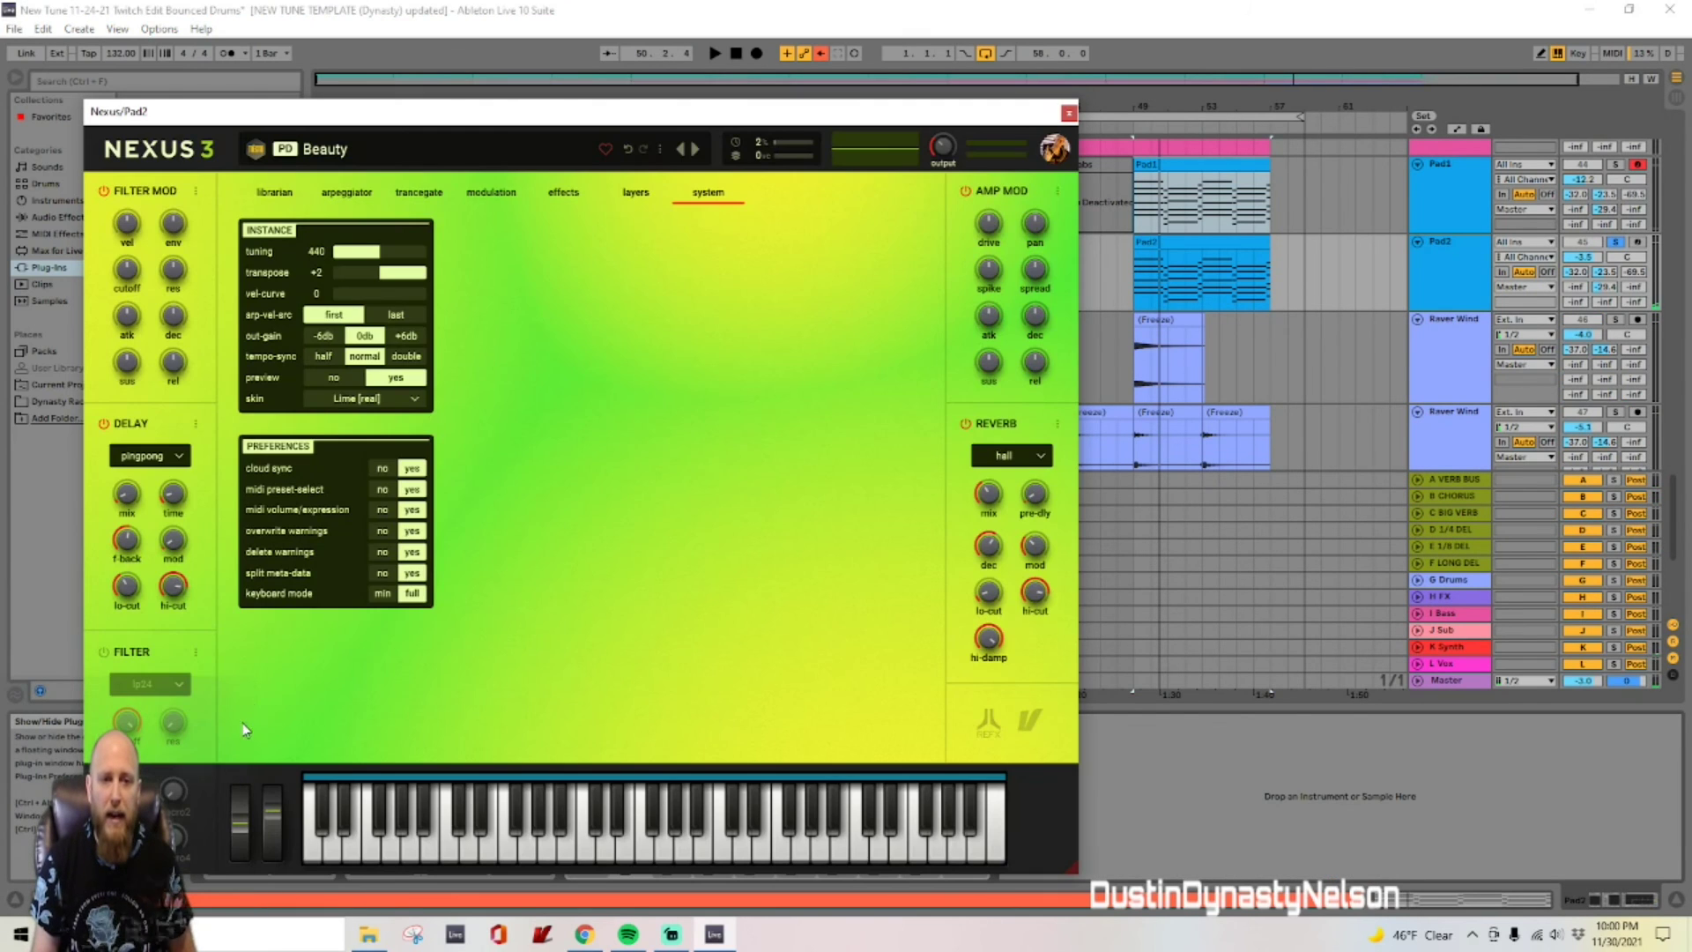
click(269, 192)
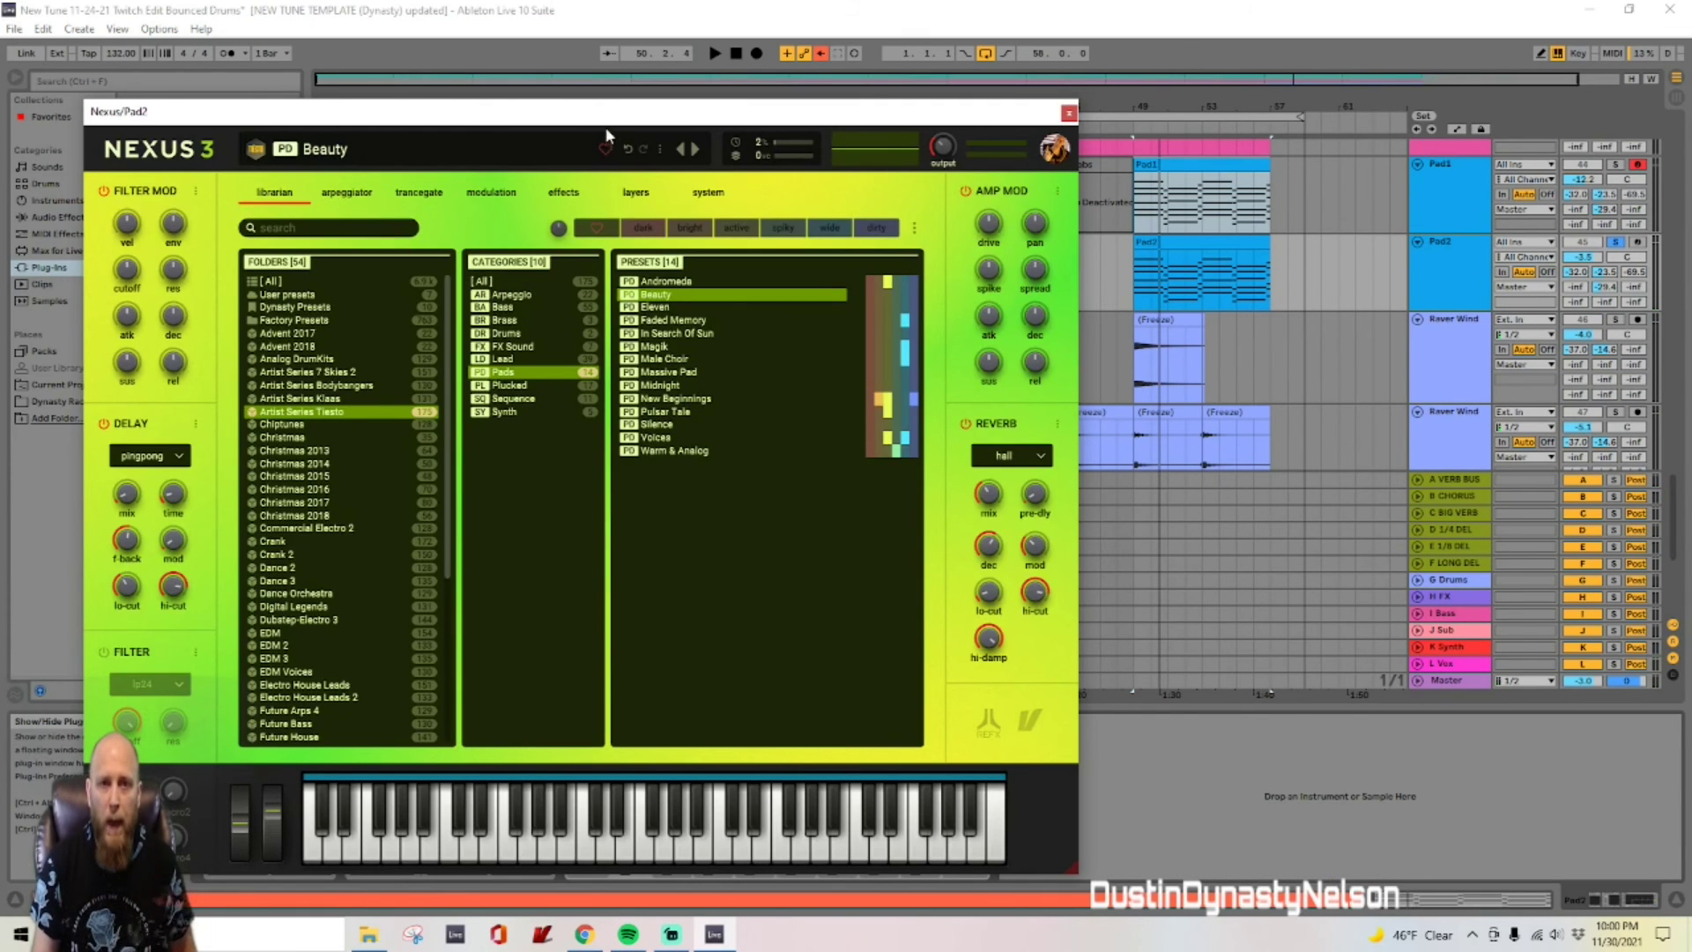
drag(598, 117, 820, 81)
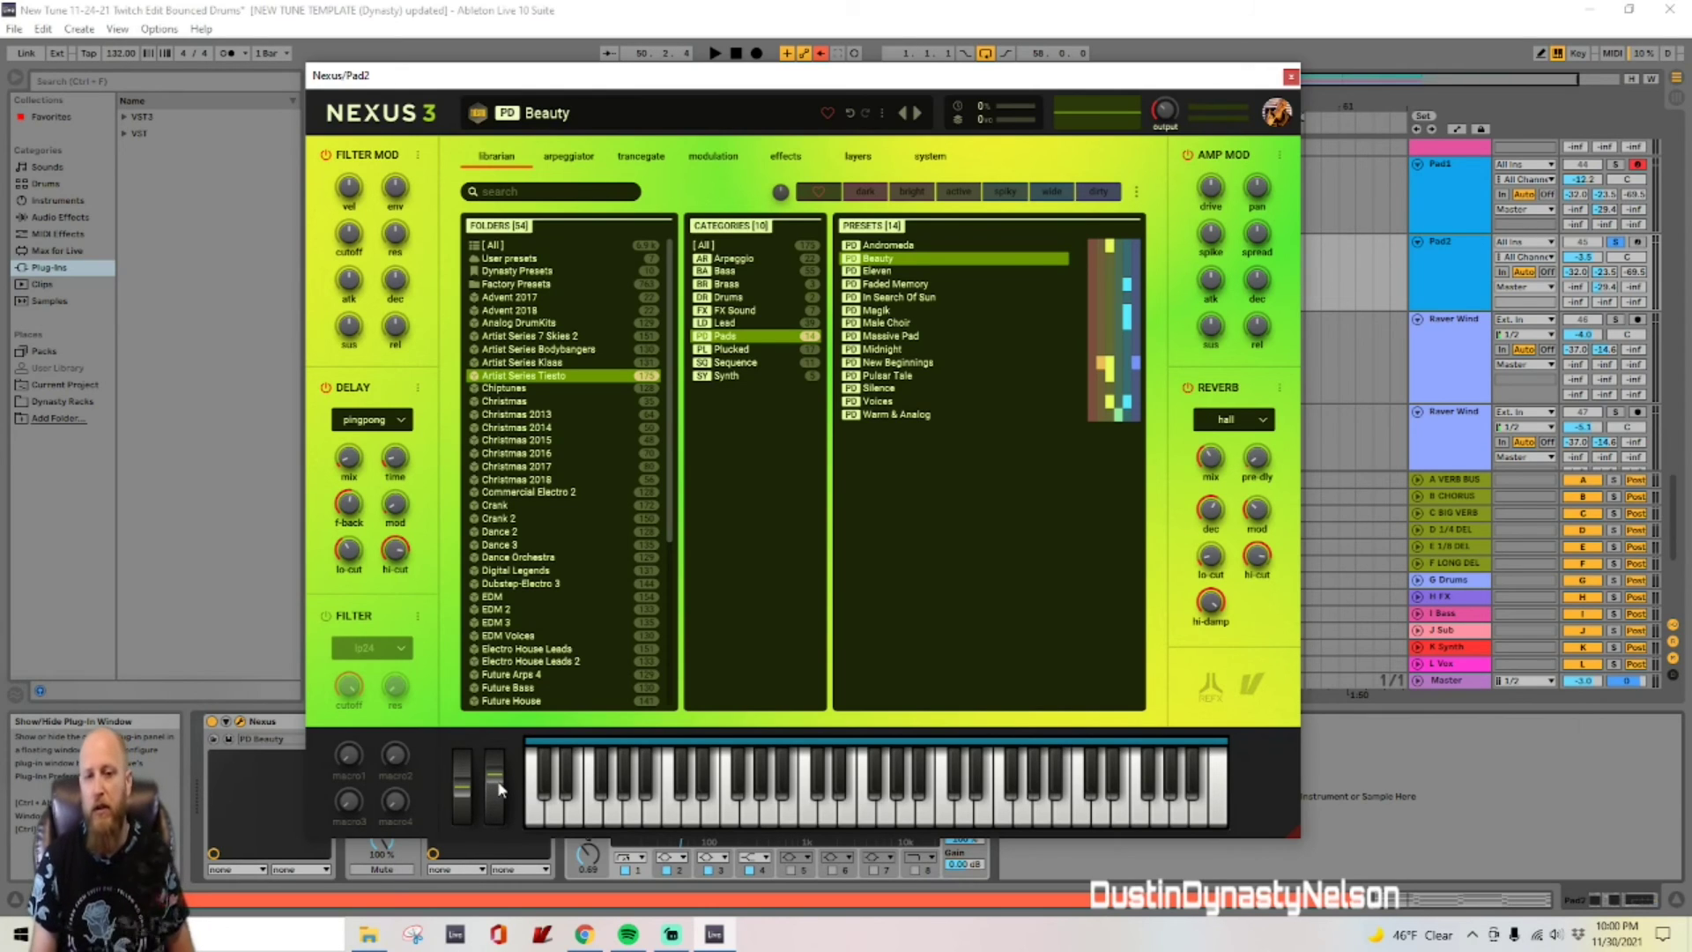
Step: Play Pad2 while adjusting the Nexus modulation wheel, and check the plug-in's system settings
key(space)
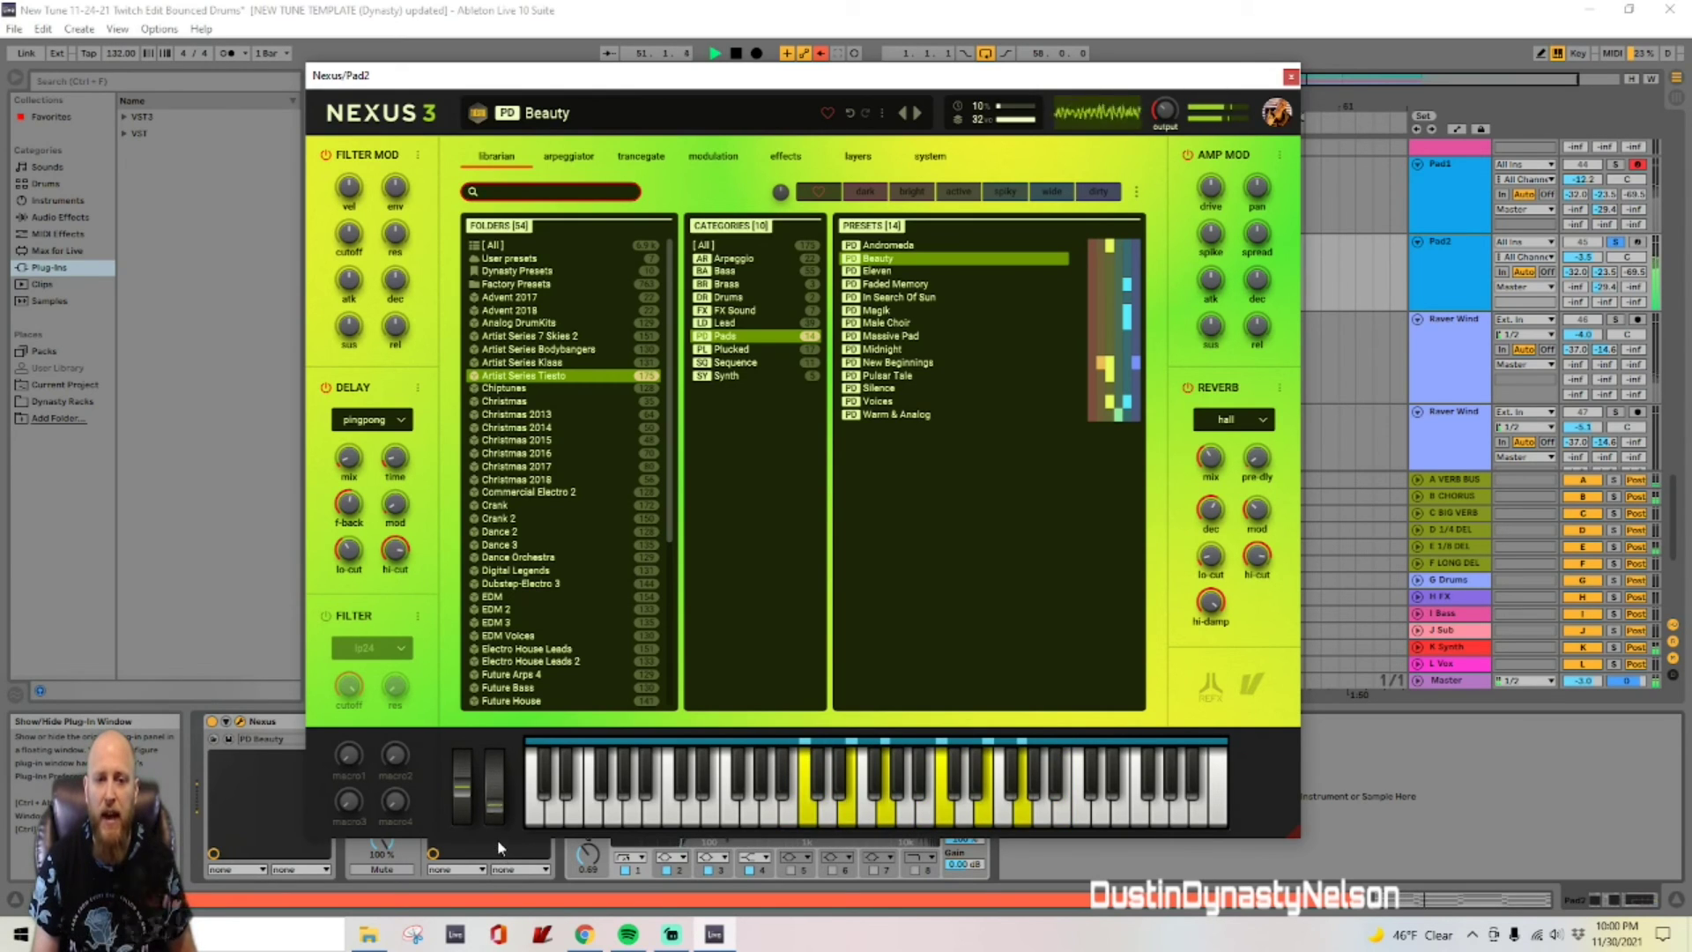
drag(497, 792, 497, 784)
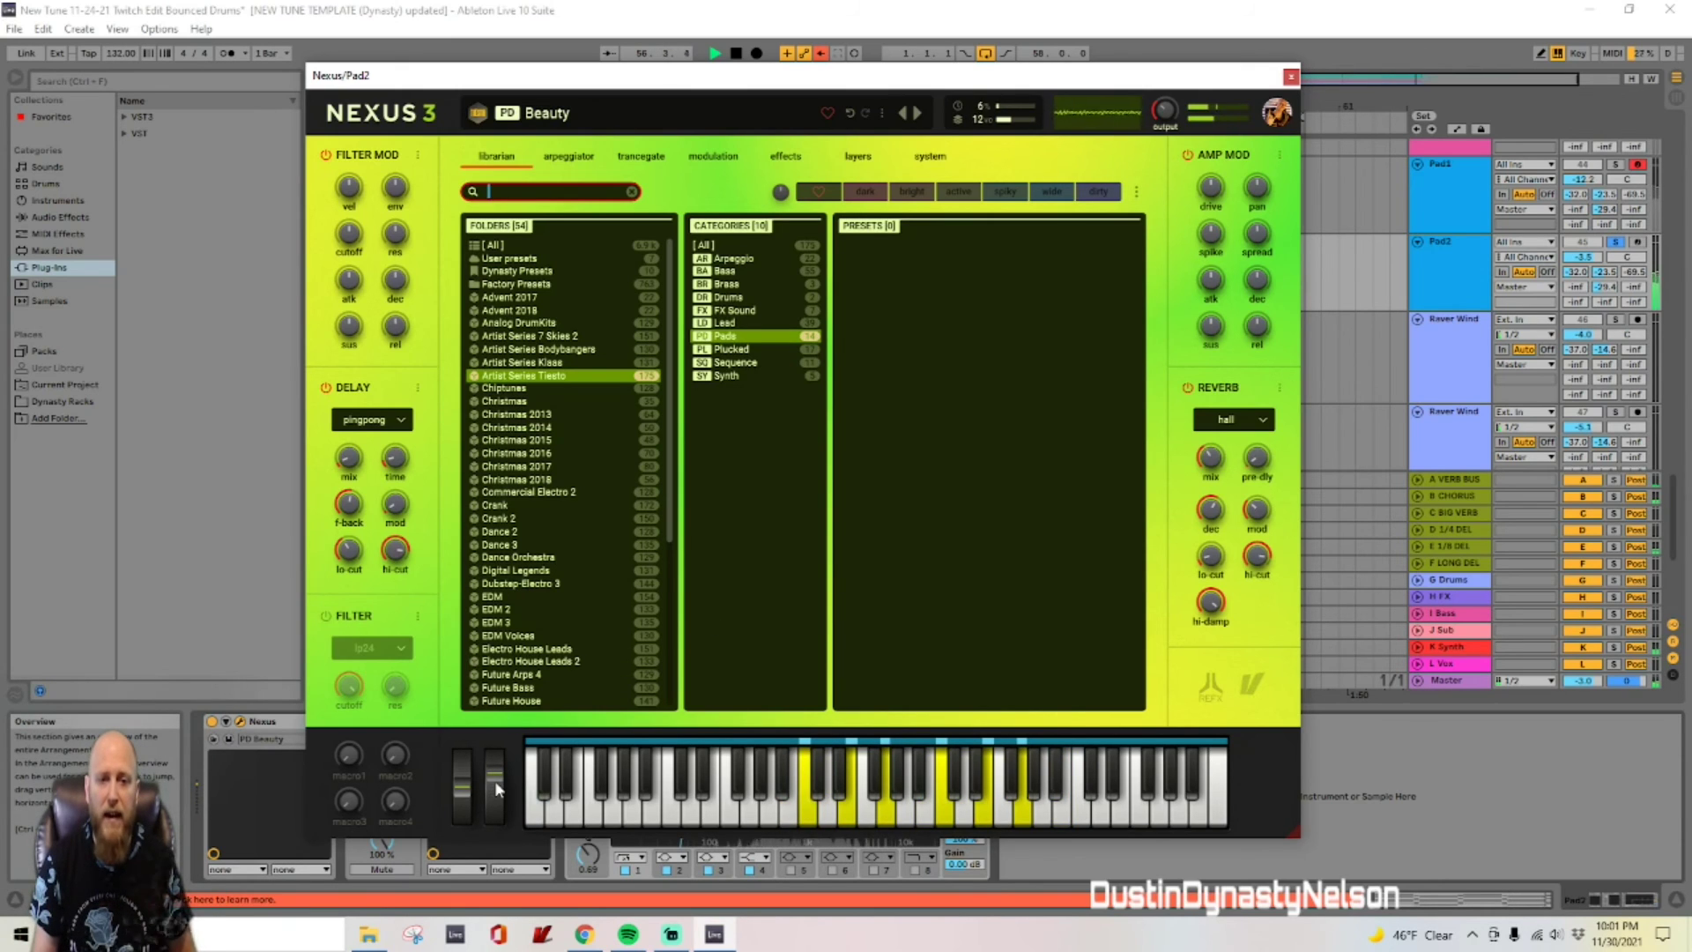
click(944, 156)
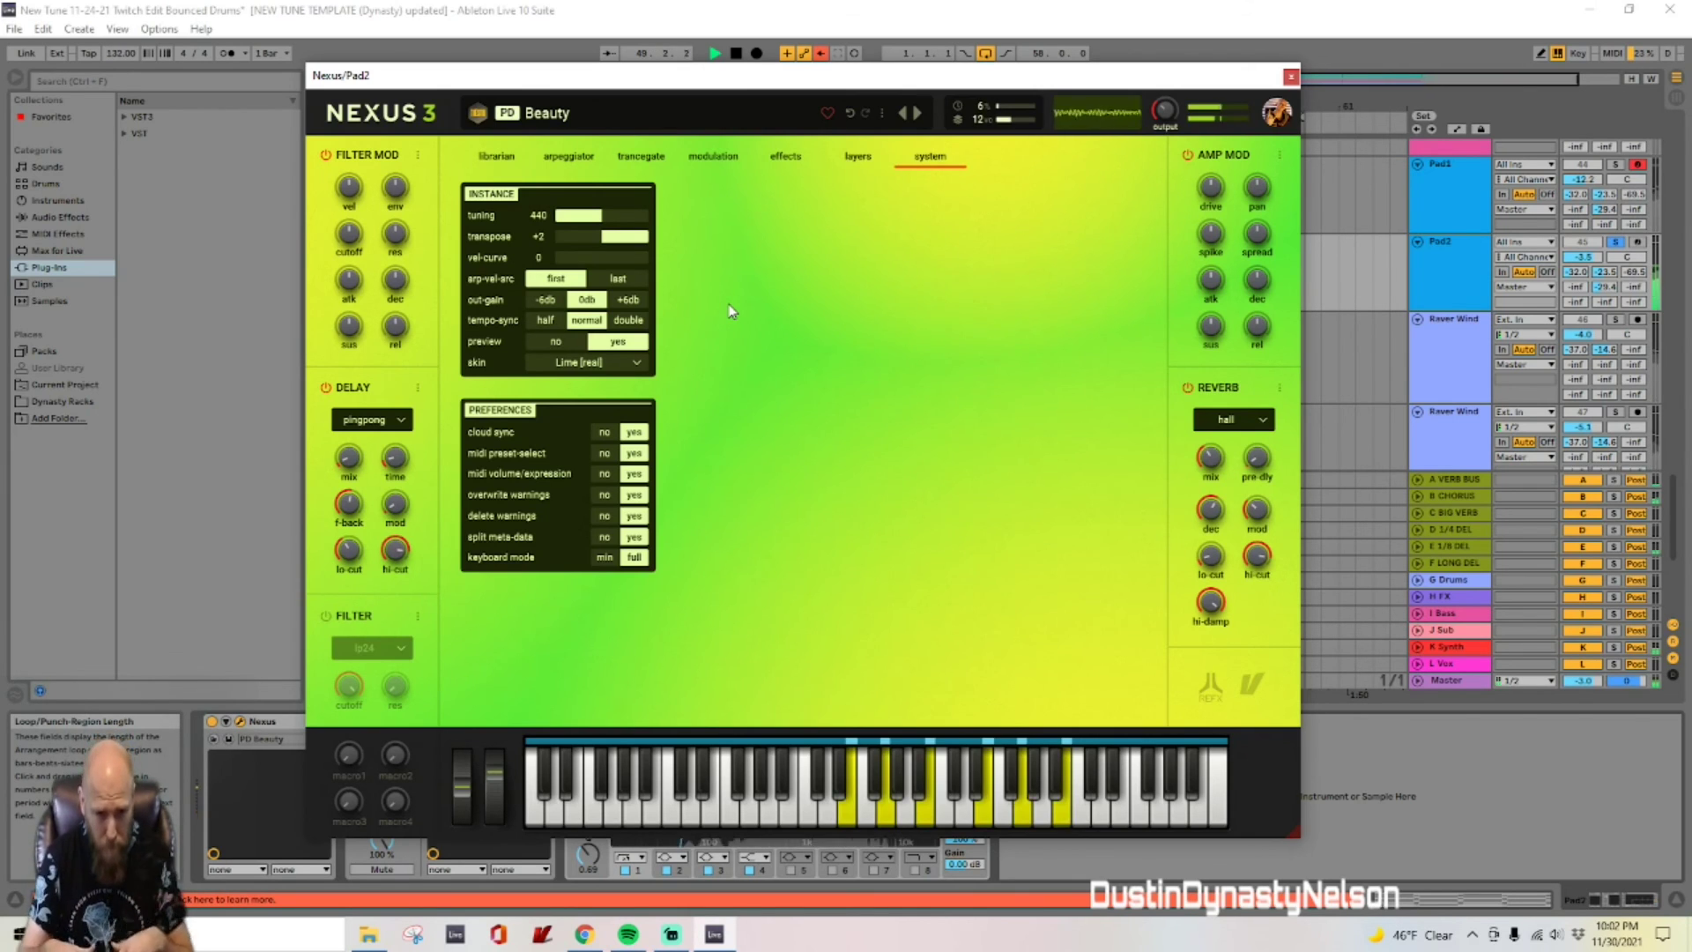
click(1290, 76)
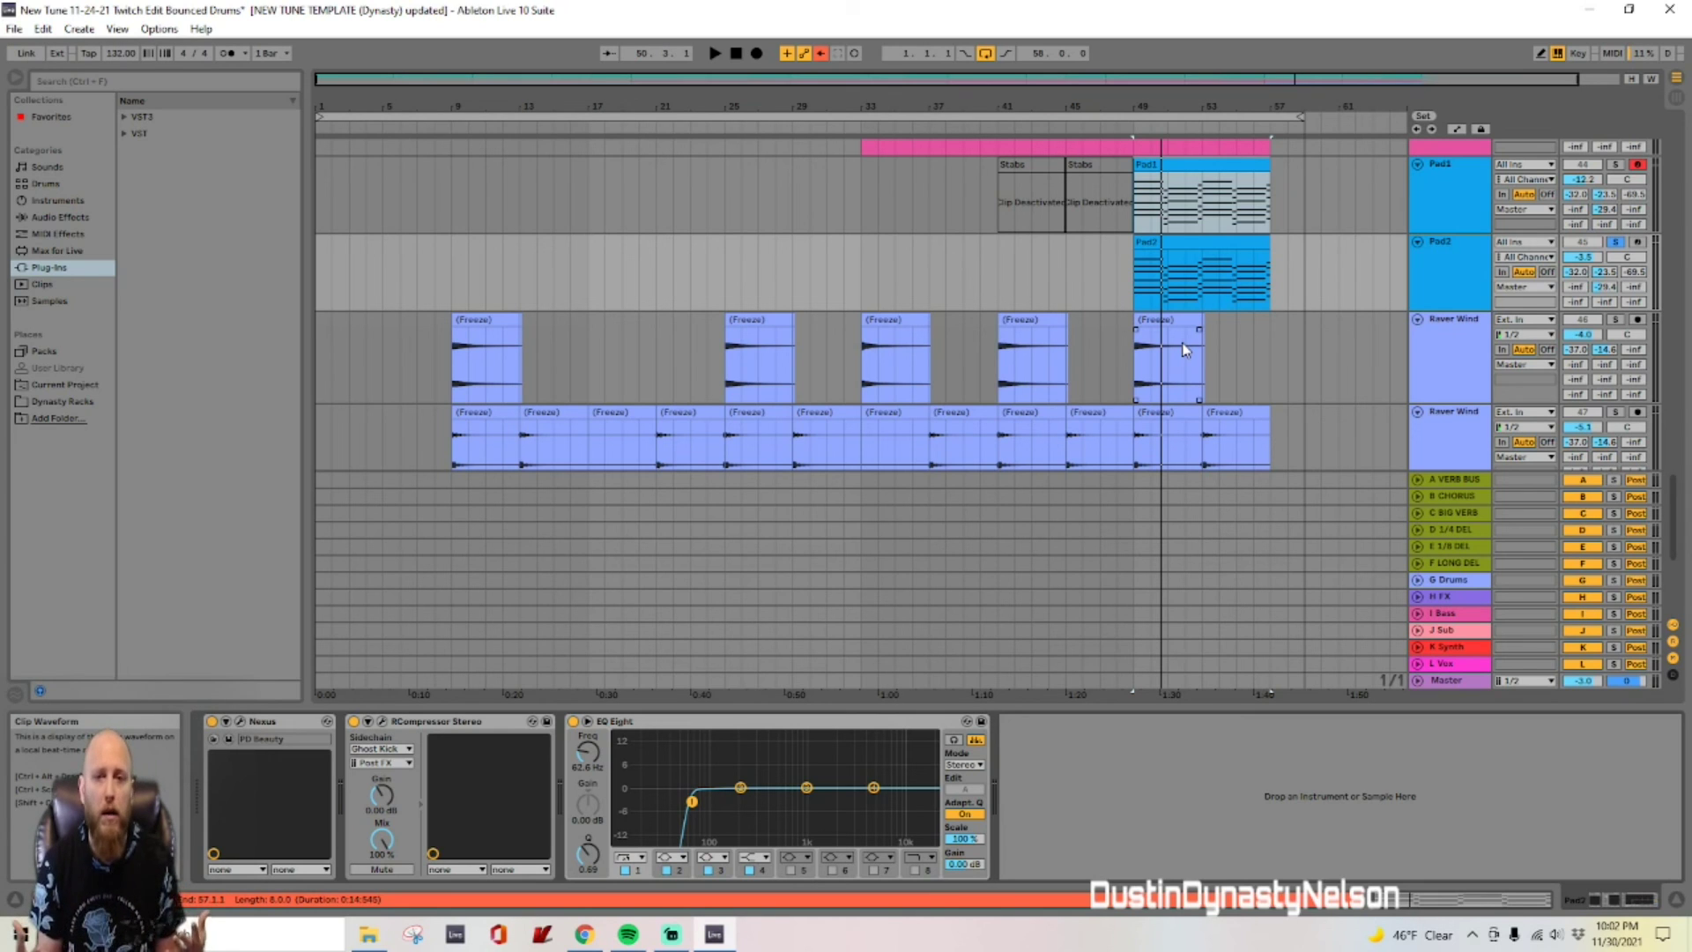
Step: Solo Pad1 together with Pad2 and play both pads from bar 49
click(1137, 267)
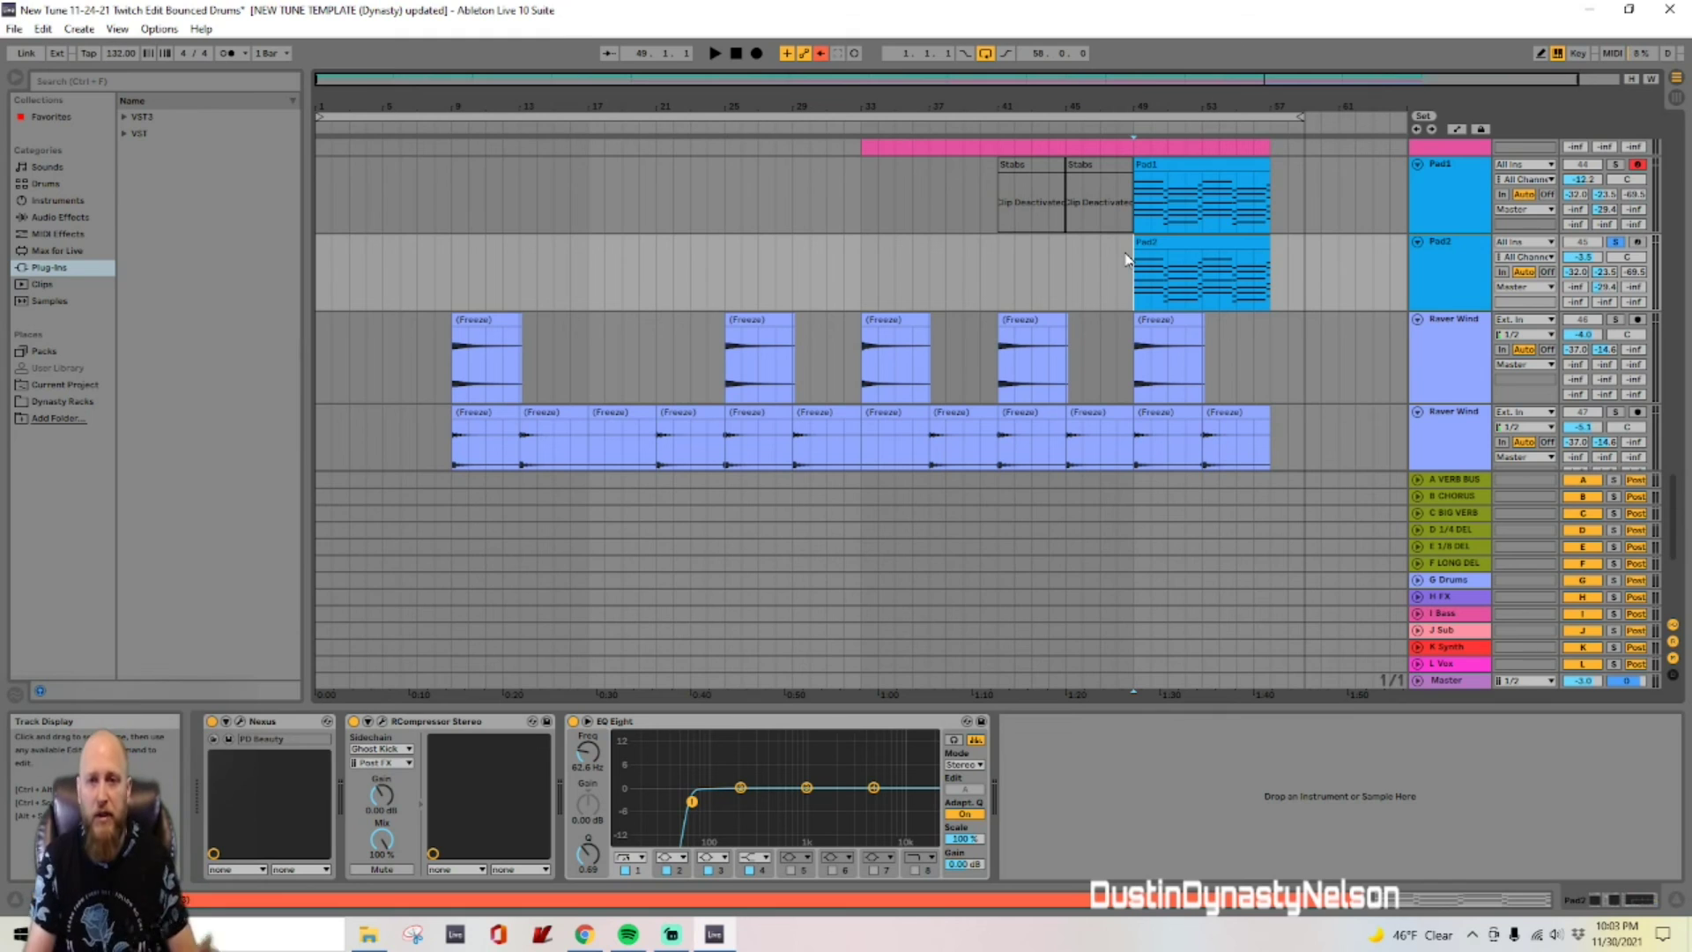
click(1438, 283)
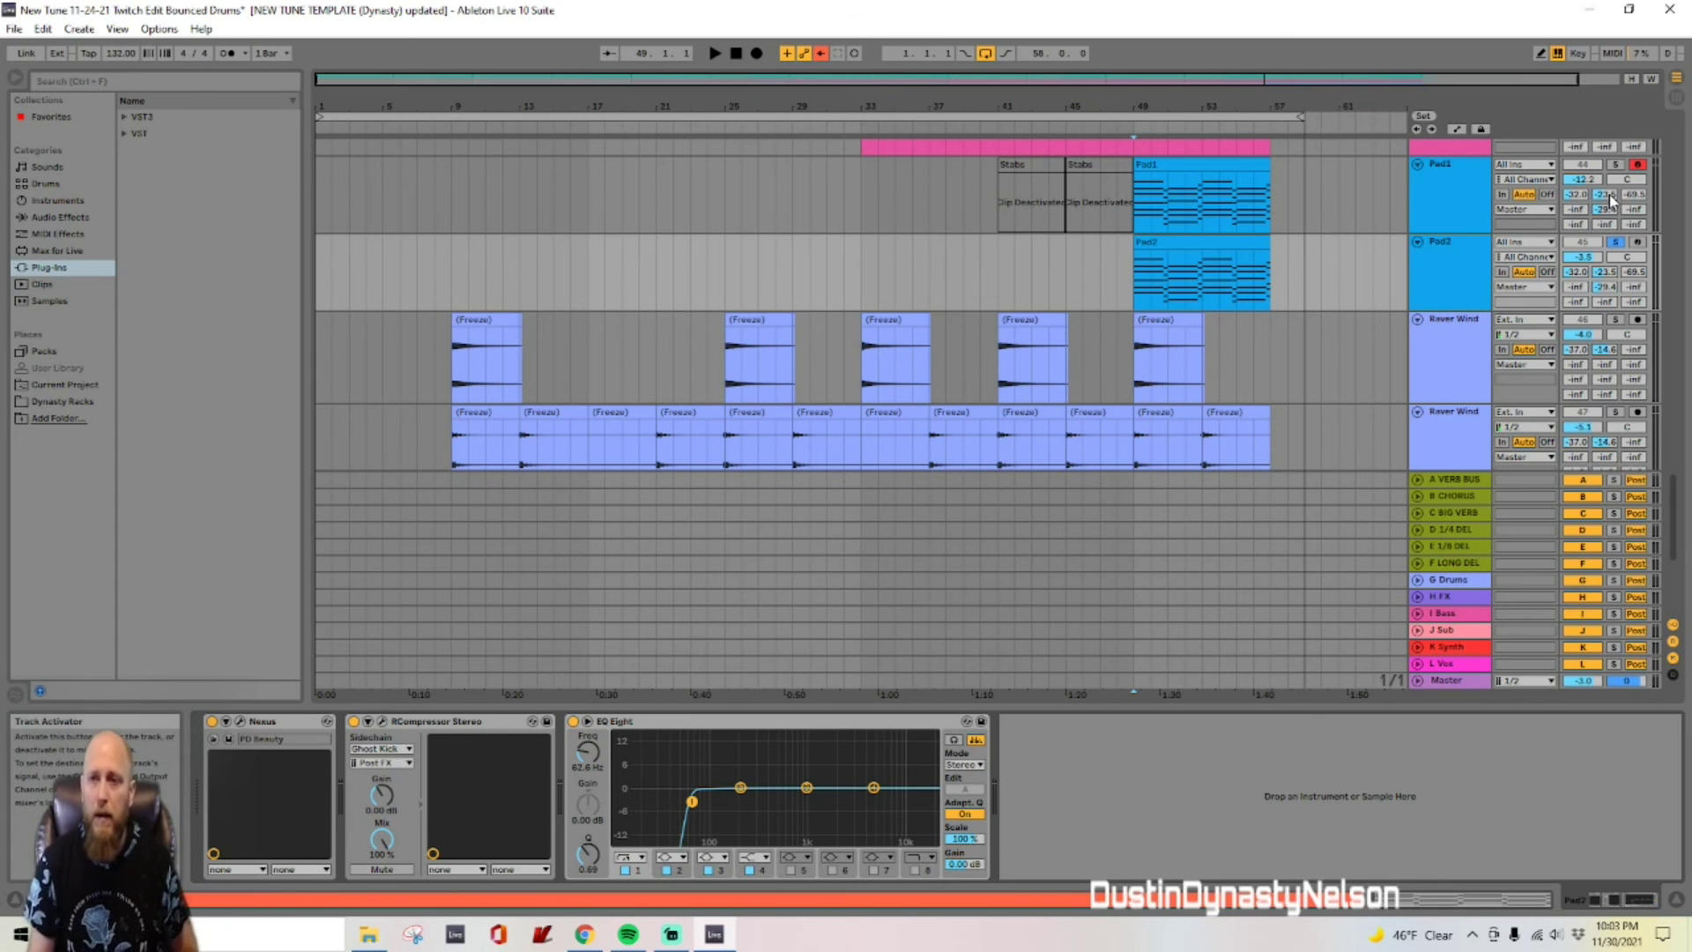
click(1614, 165)
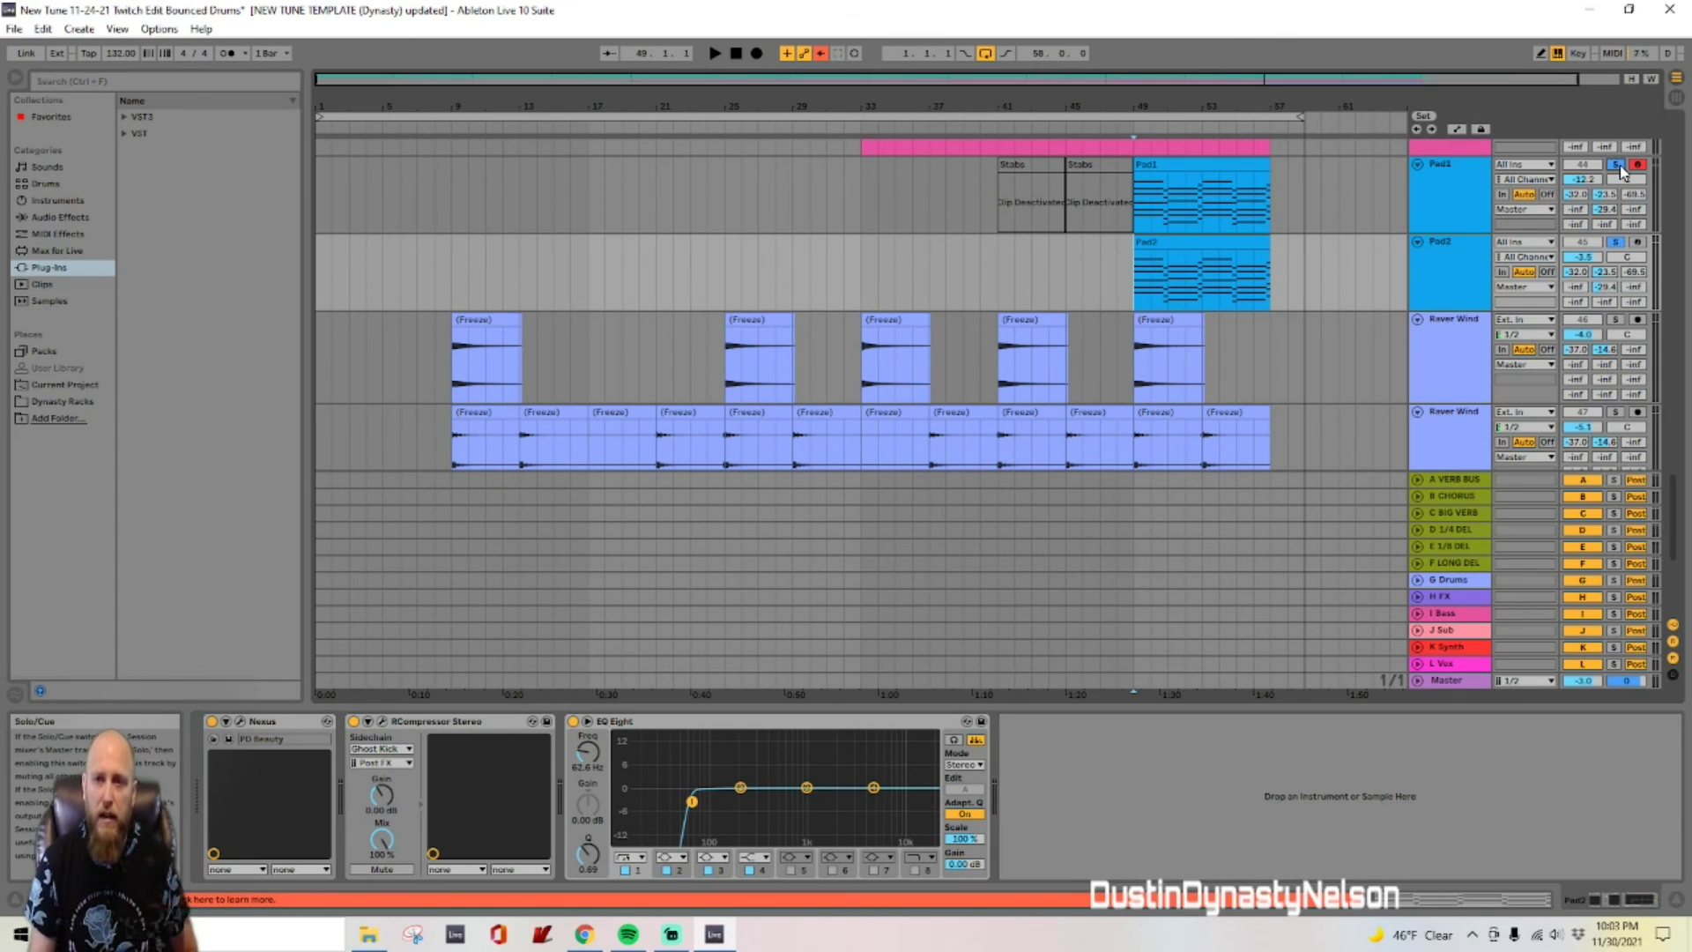
key(space)
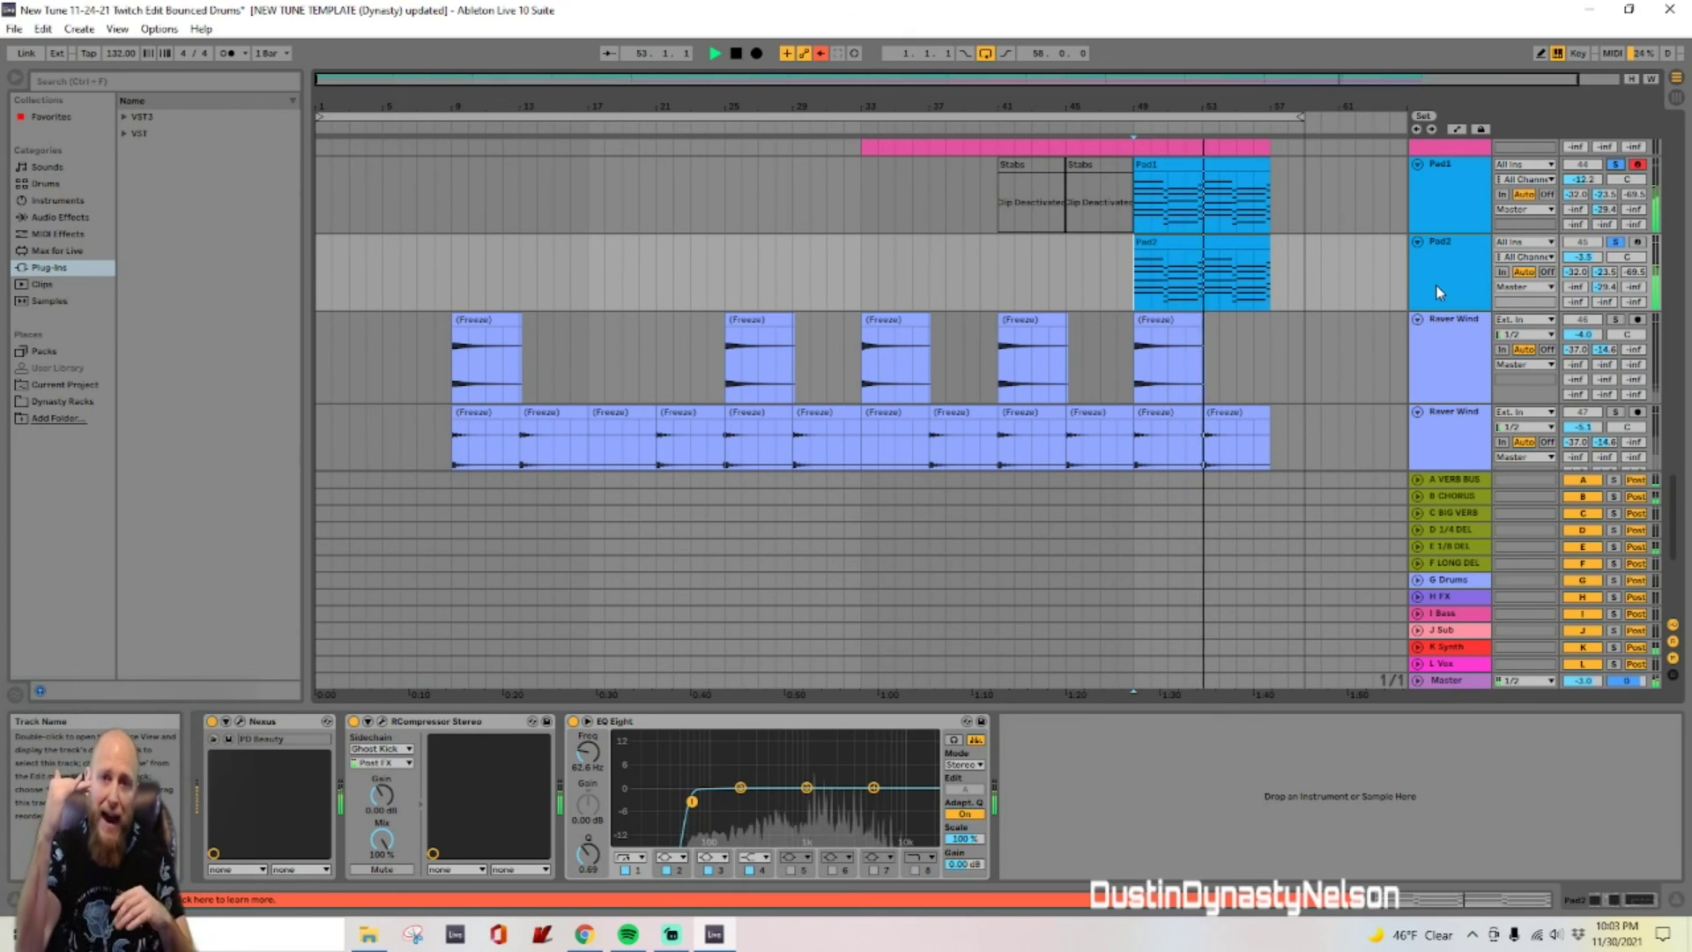
key(space)
Step: Examine the chord notes in the Pad2 clip and review the Nexus on the Pad2 track
double_click(1172, 240)
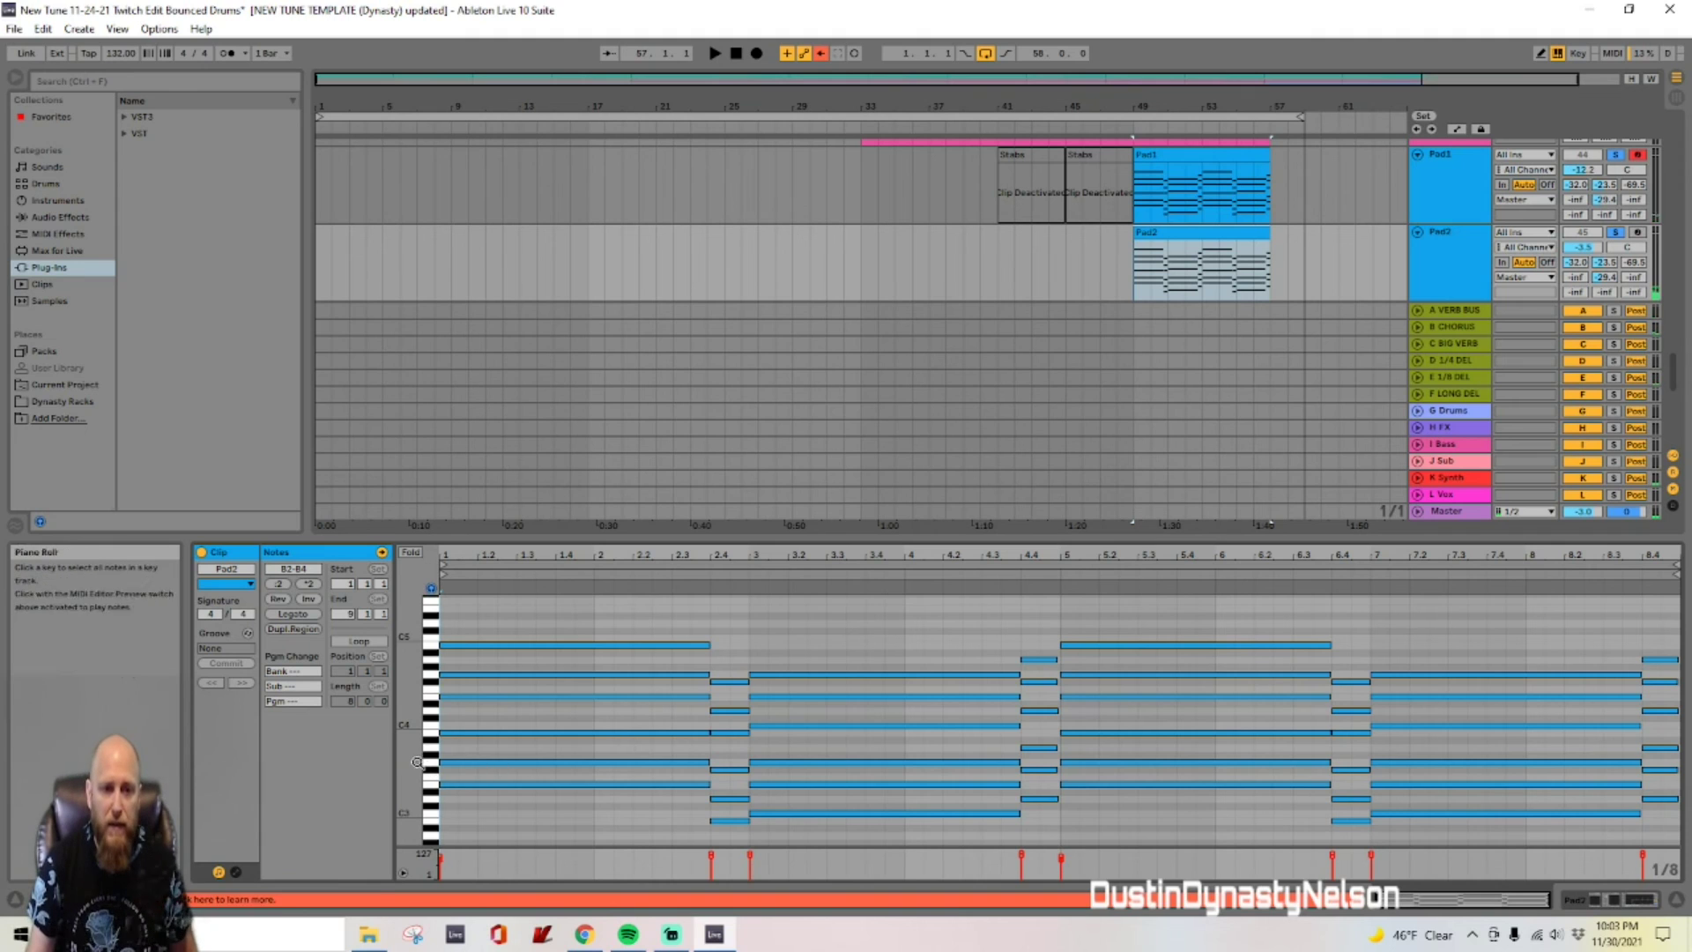
drag(407, 758, 381, 758)
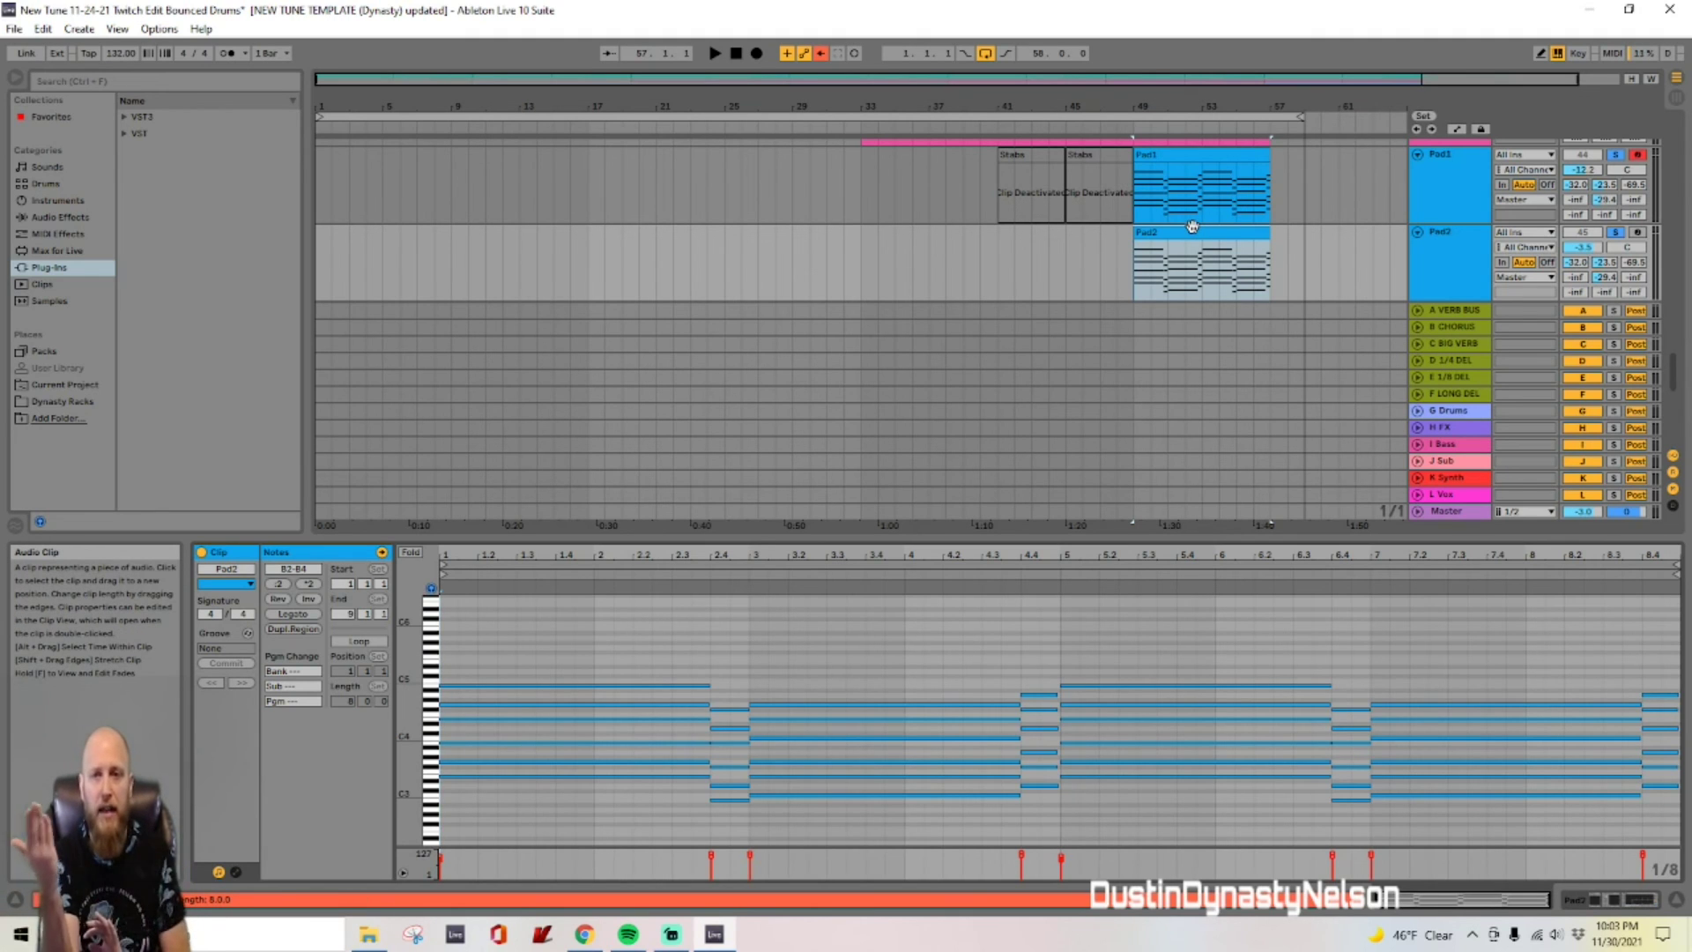
click(1437, 257)
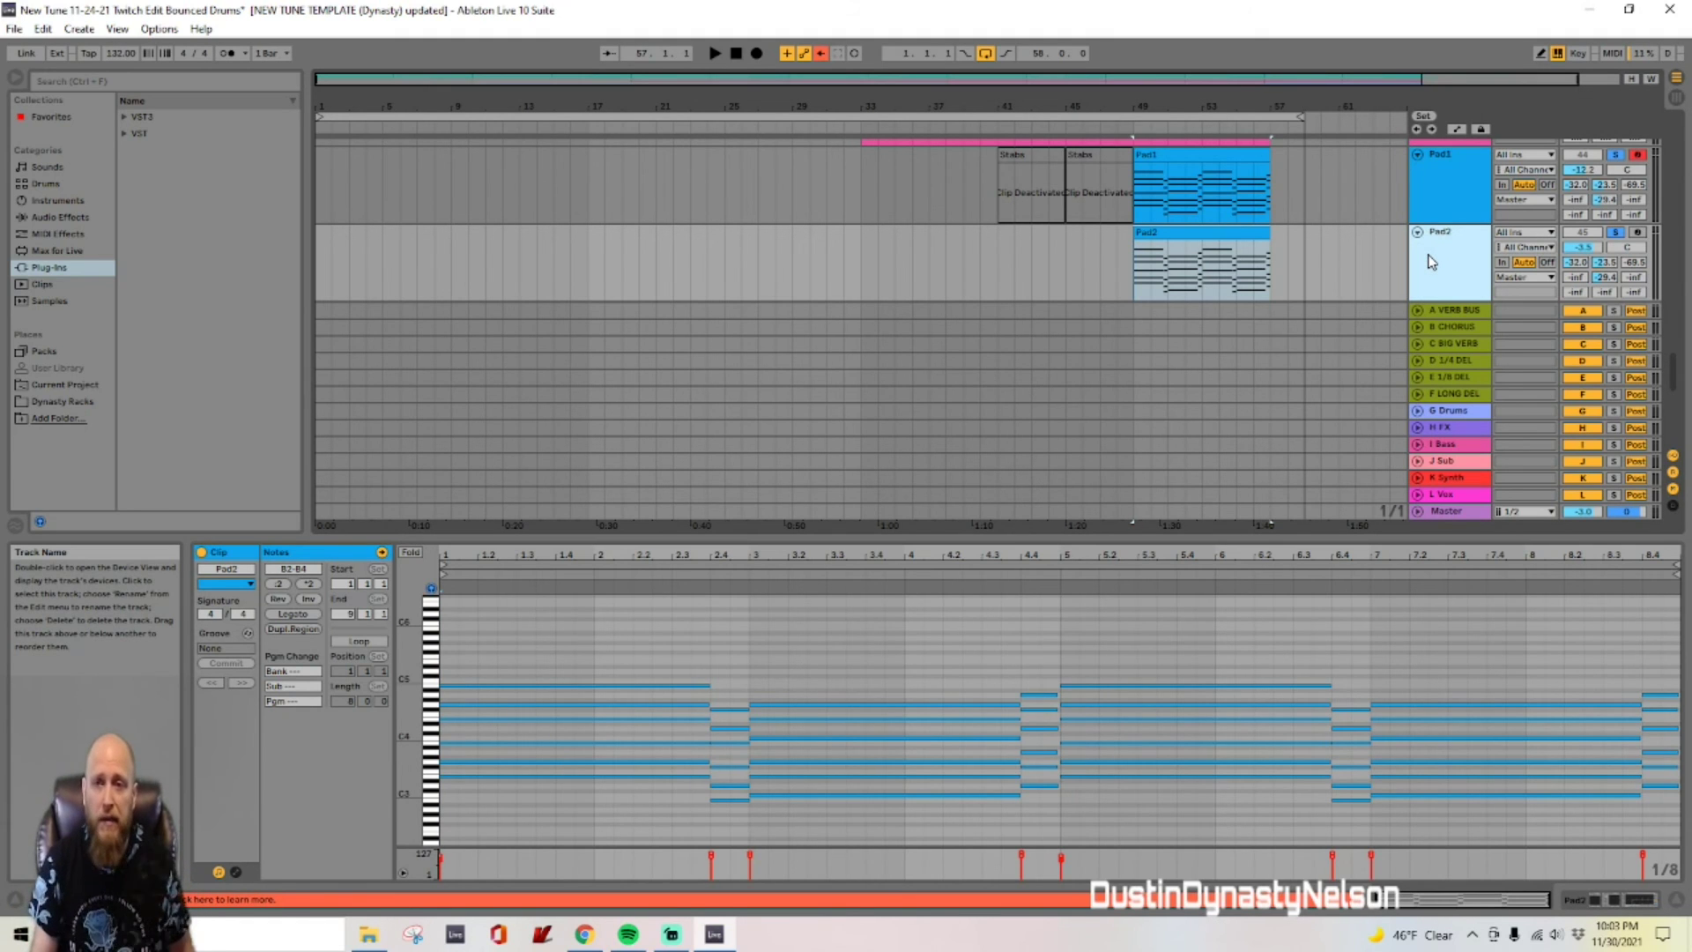
double_click(1433, 261)
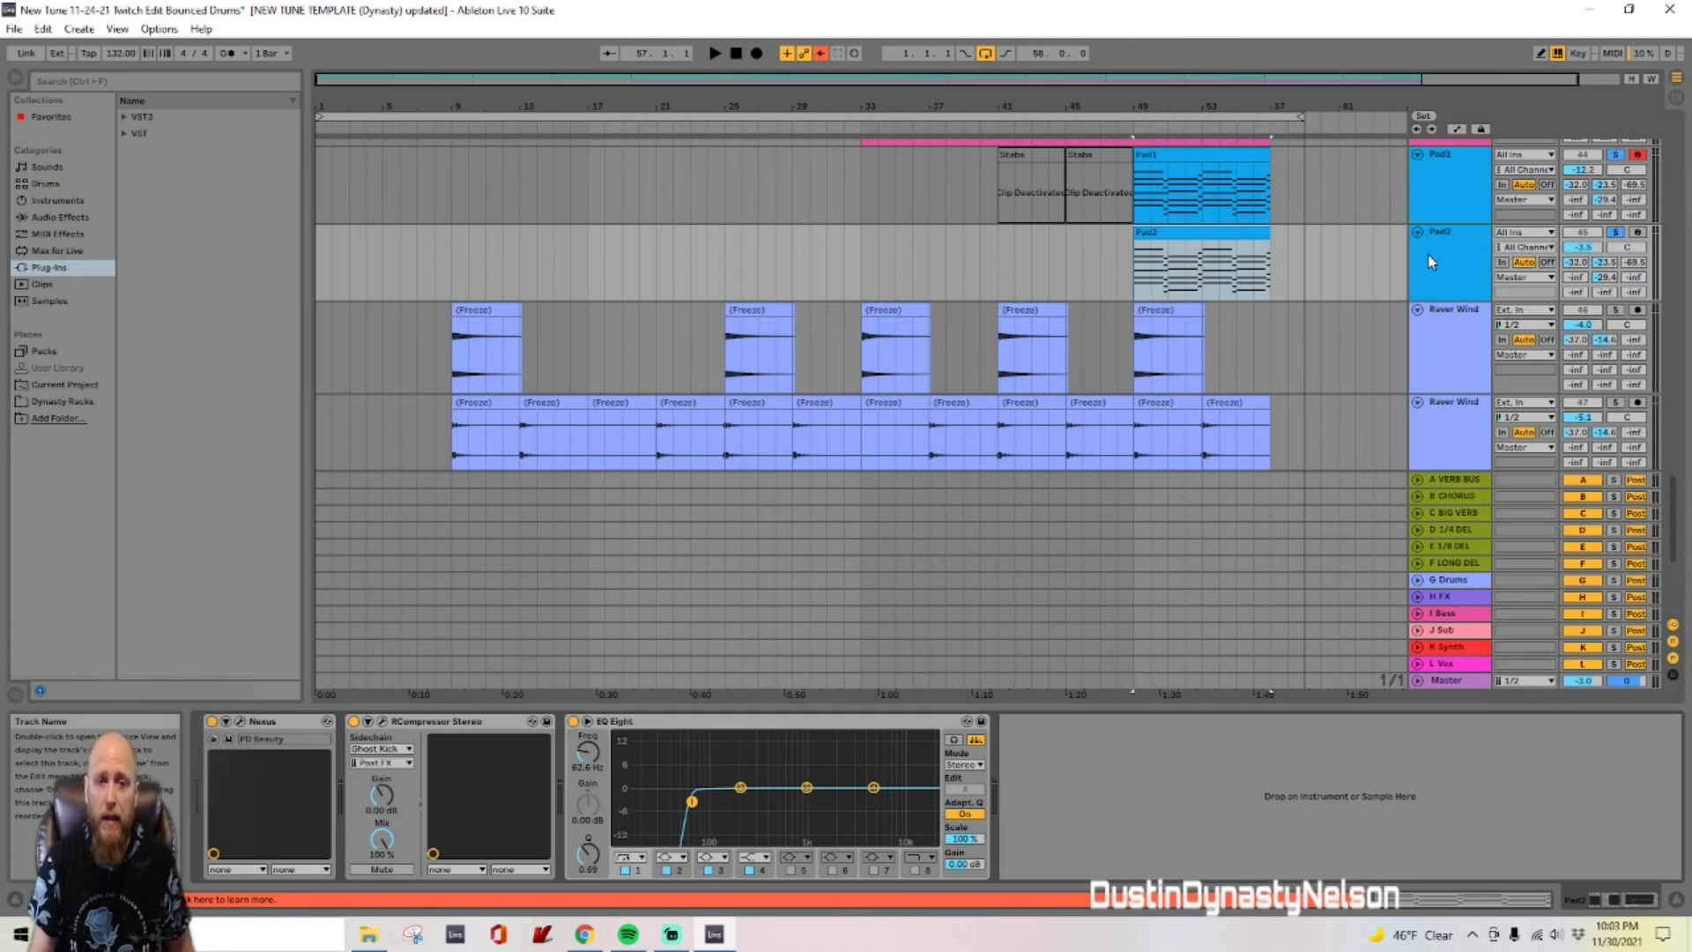
click(245, 723)
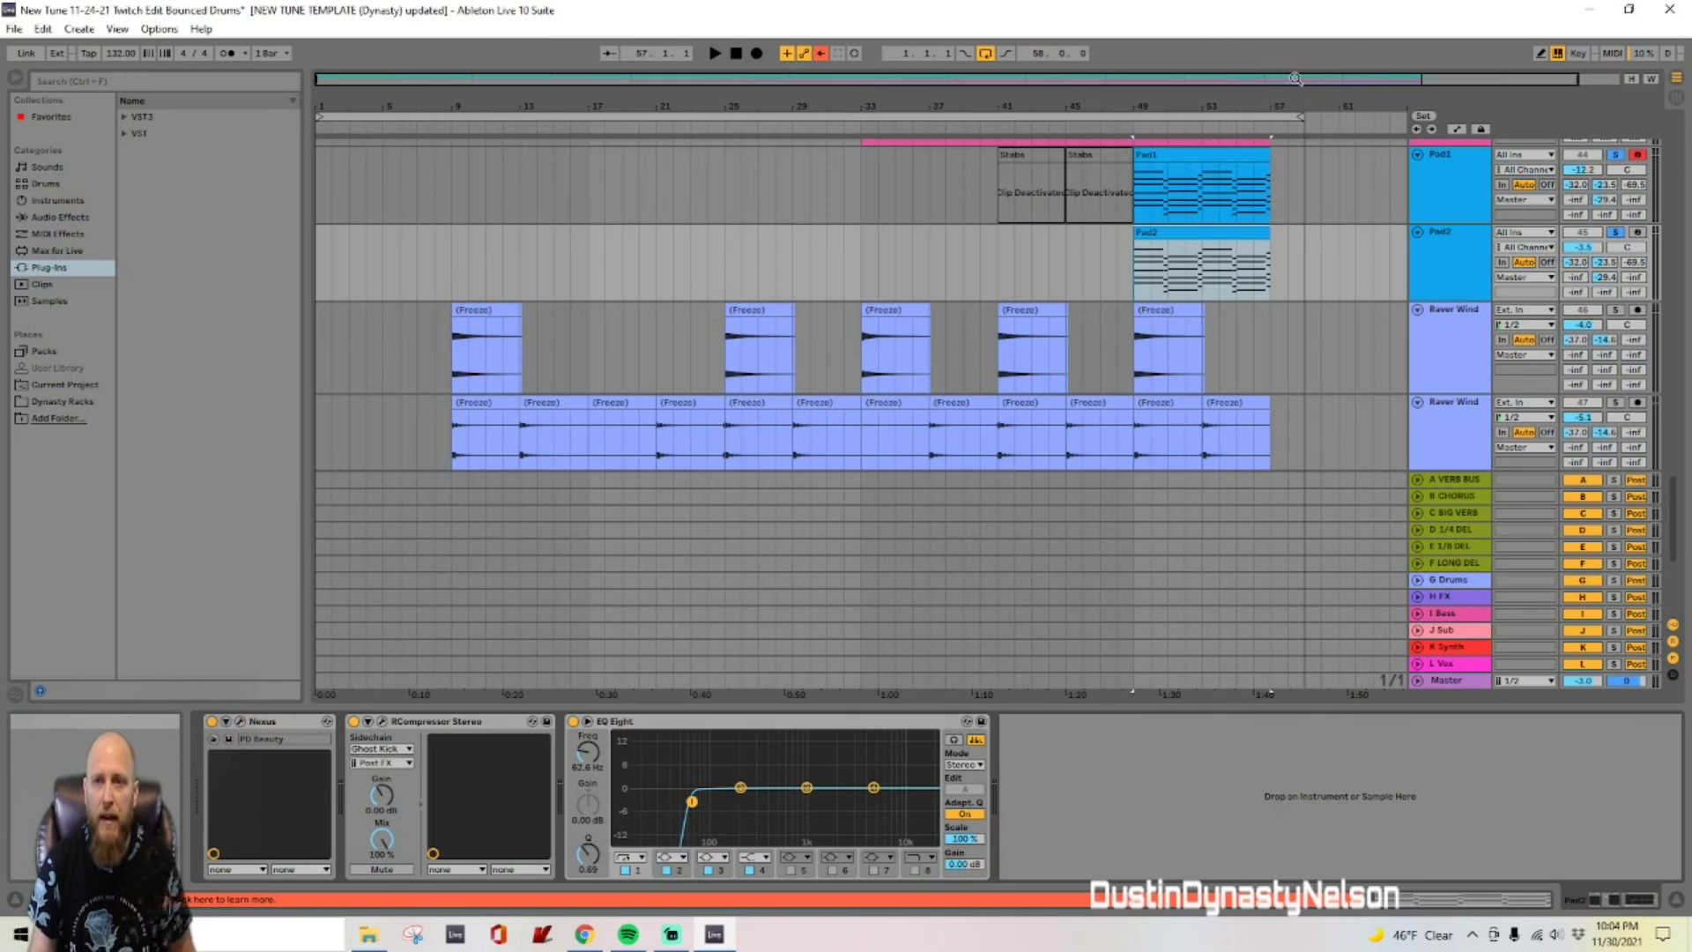
click(1292, 77)
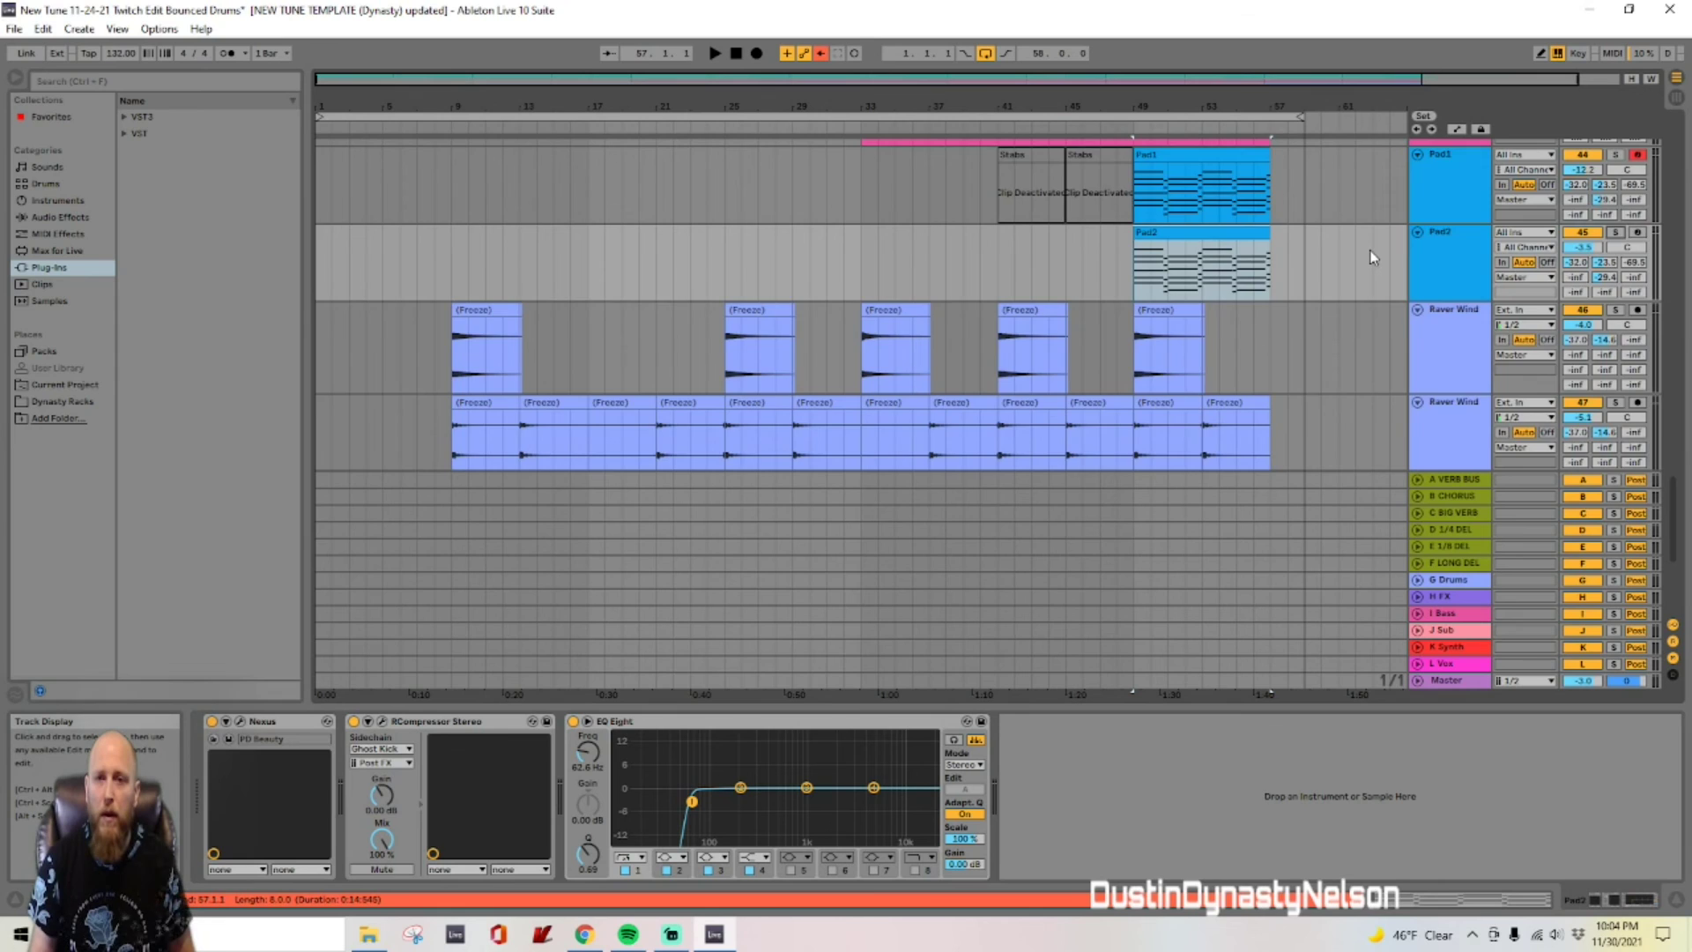
Step: Select the whole looped range of the song and play it from bar 1 to the end with all tracks unsoloed
scroll(1371, 257, up, 3)
key(space)
key(space)
click(1035, 116)
key(space)
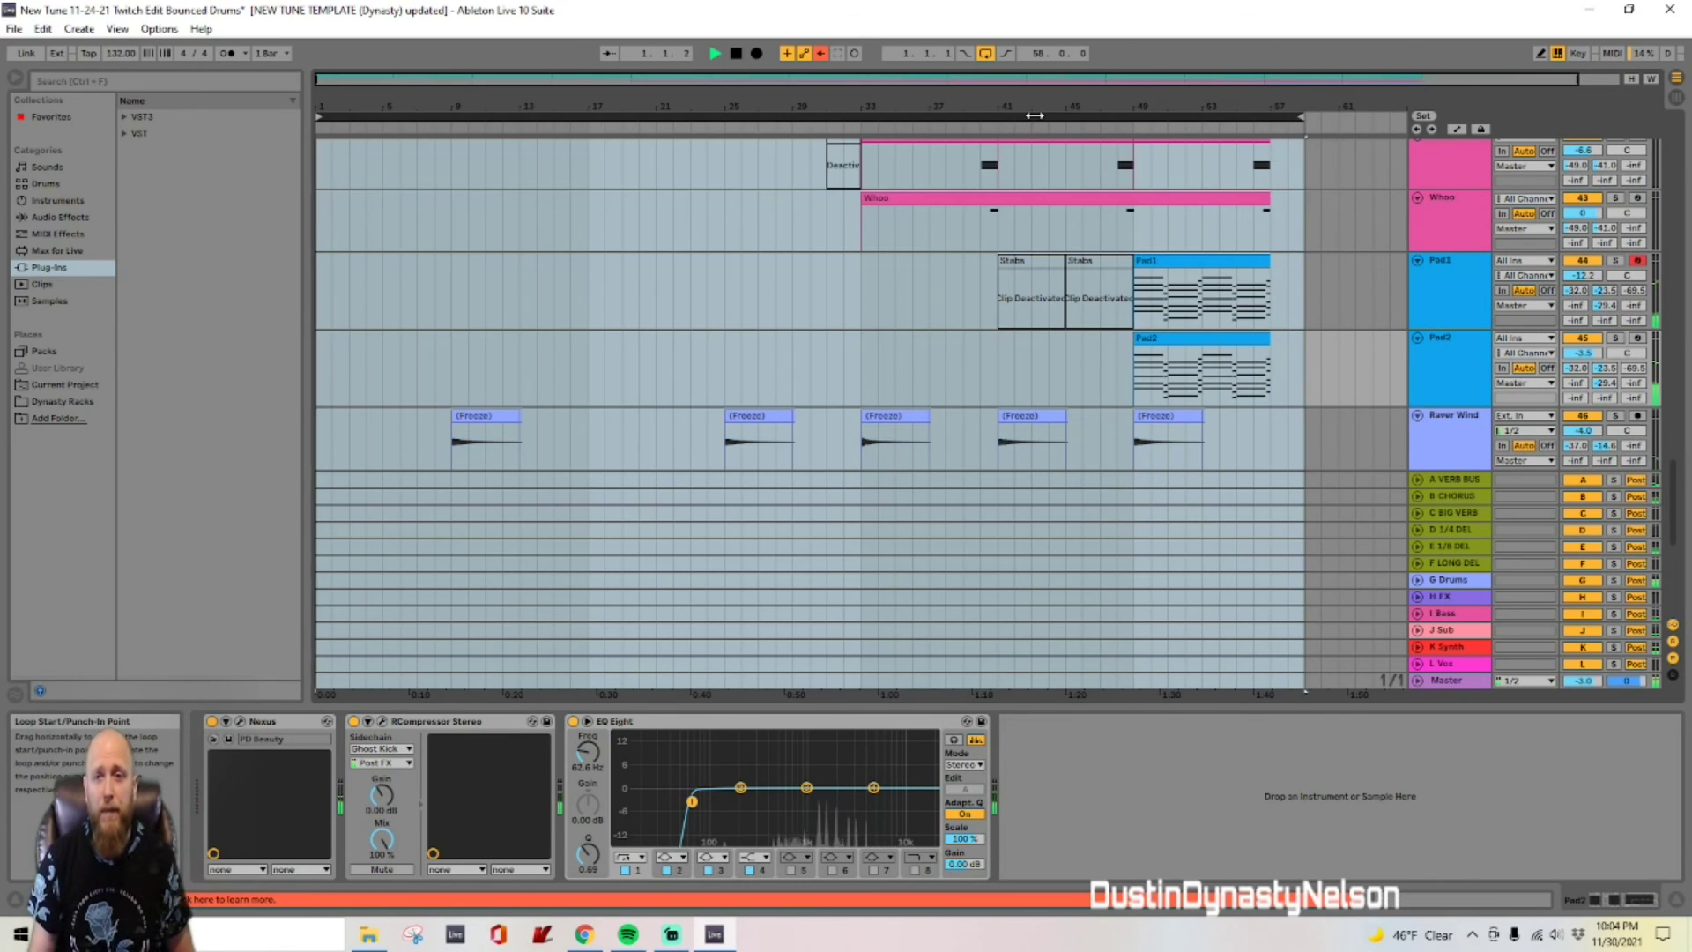
click(1058, 201)
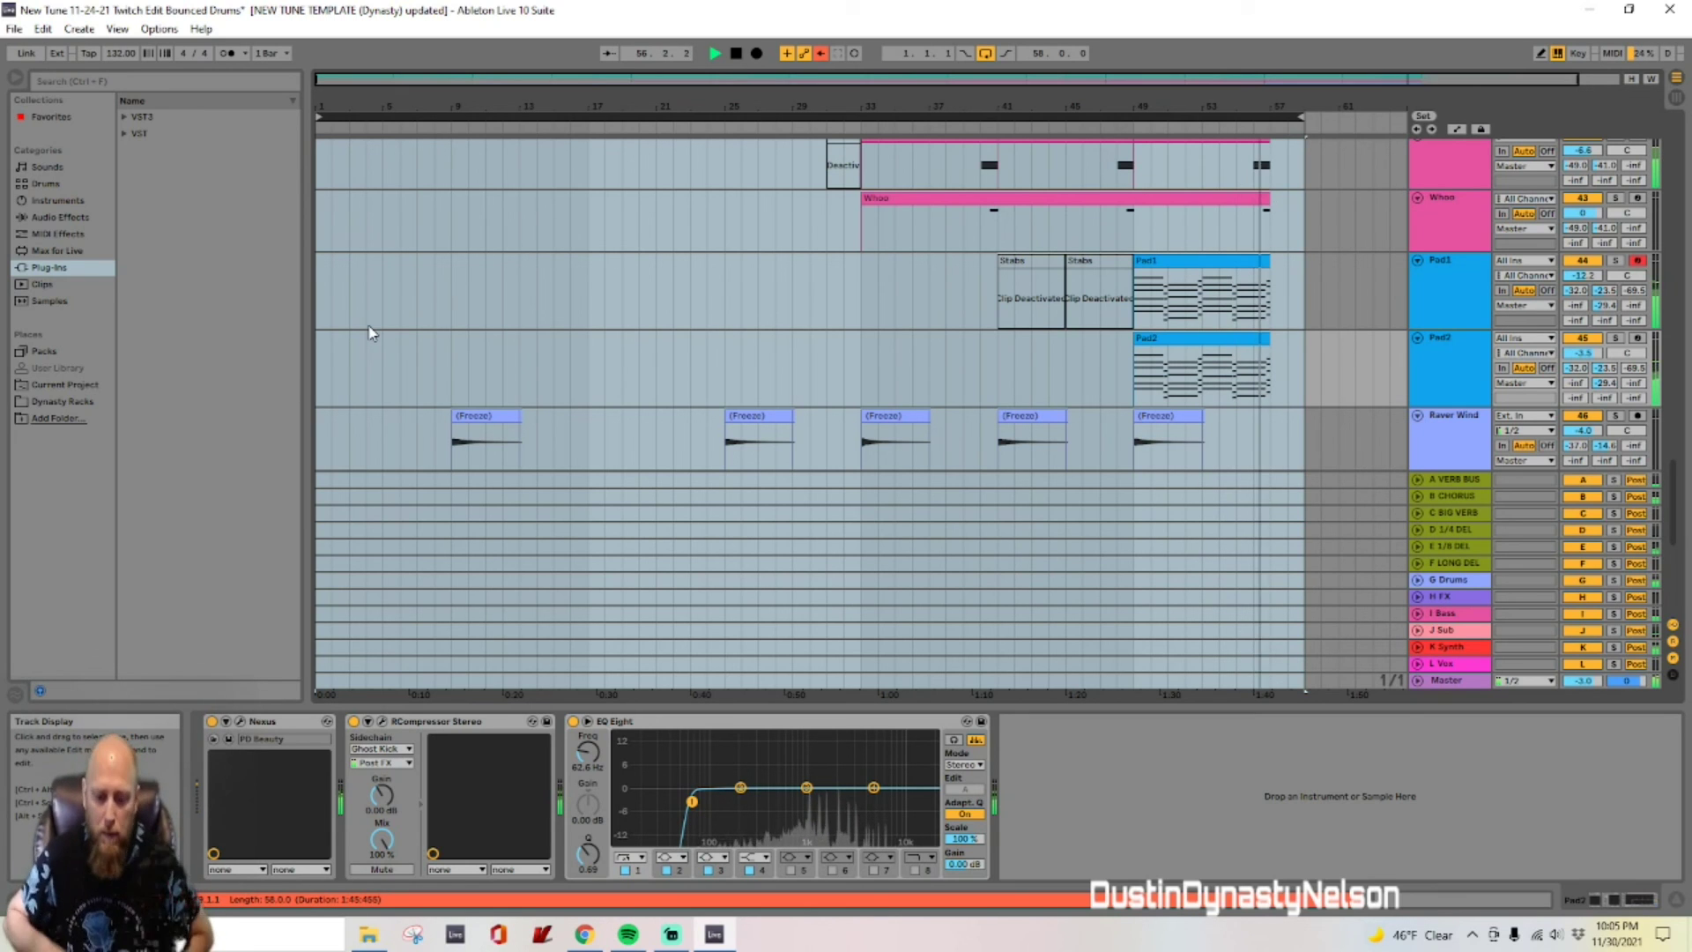
key(space)
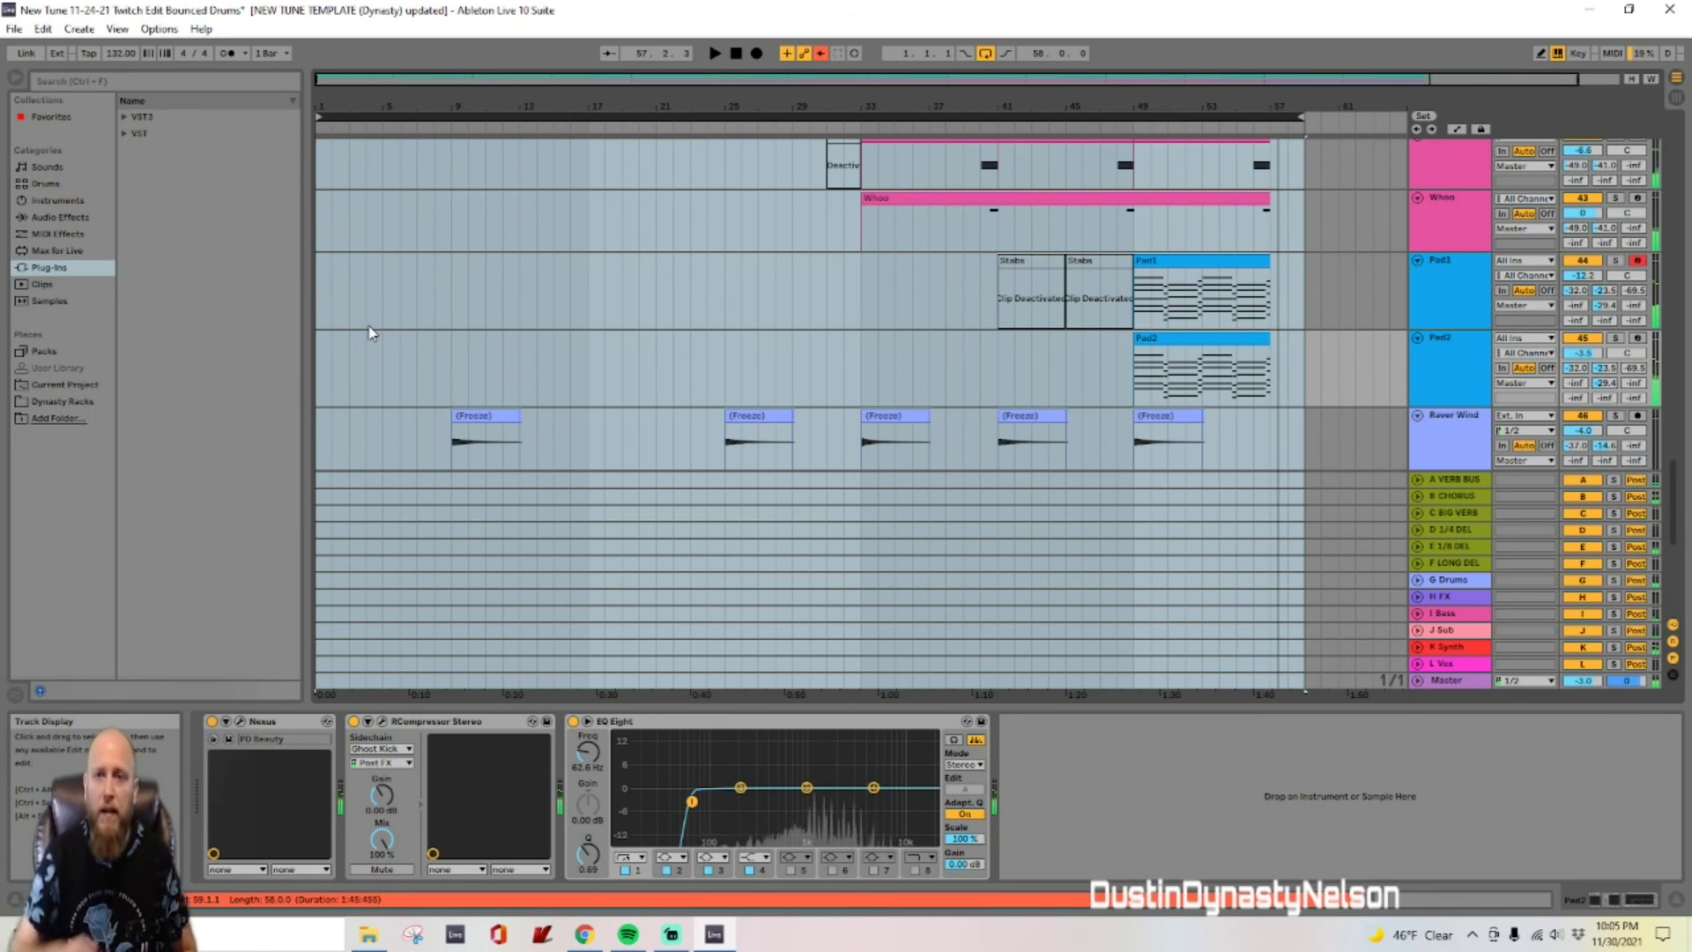